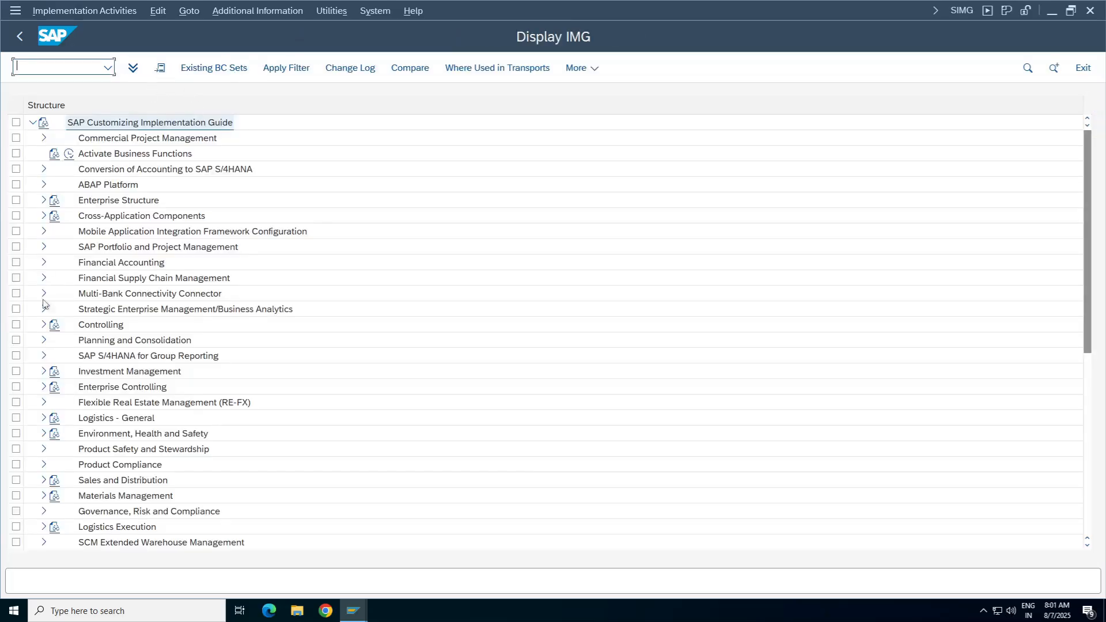
Expand Financial Accounting in the implementation guide and select Financial Accounting Global Settings.
left_click(45, 263)
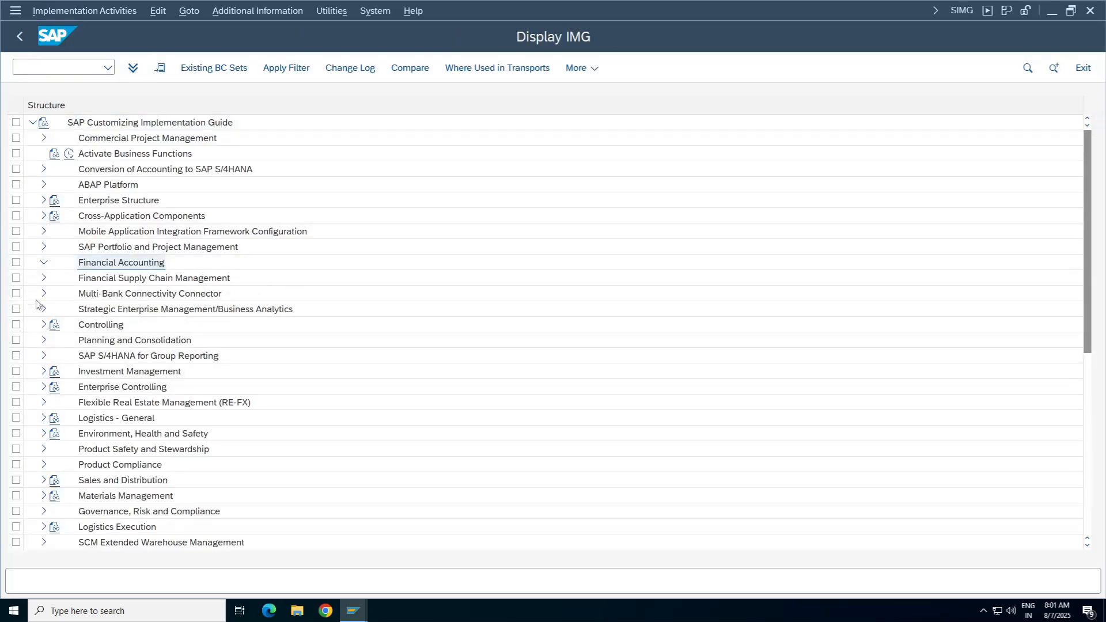
left_click(149, 284)
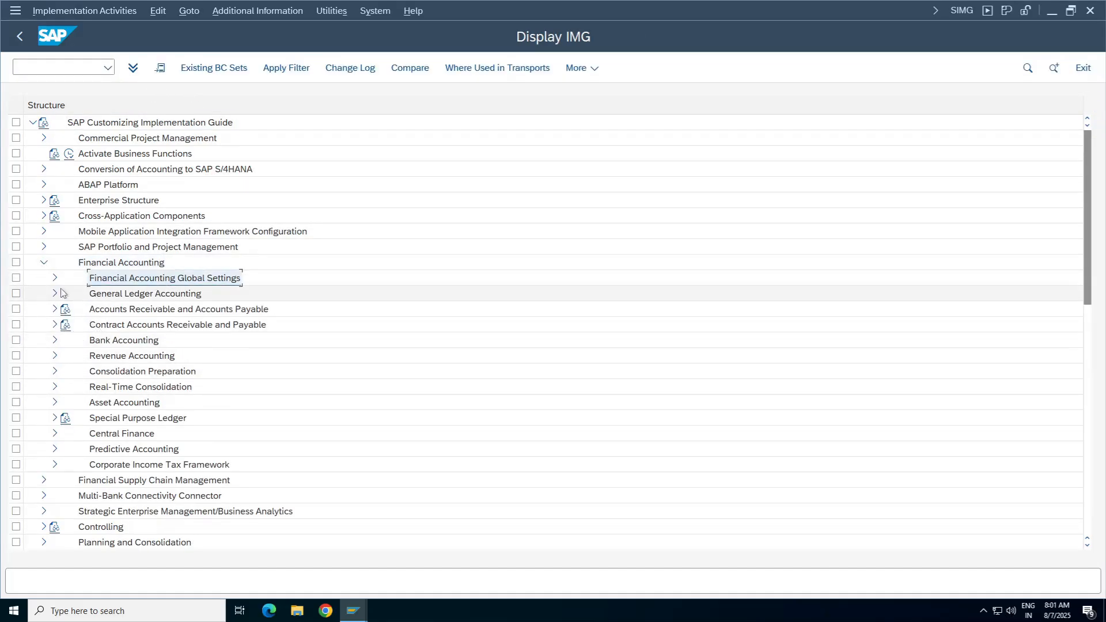
Switch from the remote SAP session to the configuration notes in Google Sheets and select the GST / VAT heading.
mouse_move(635, 4)
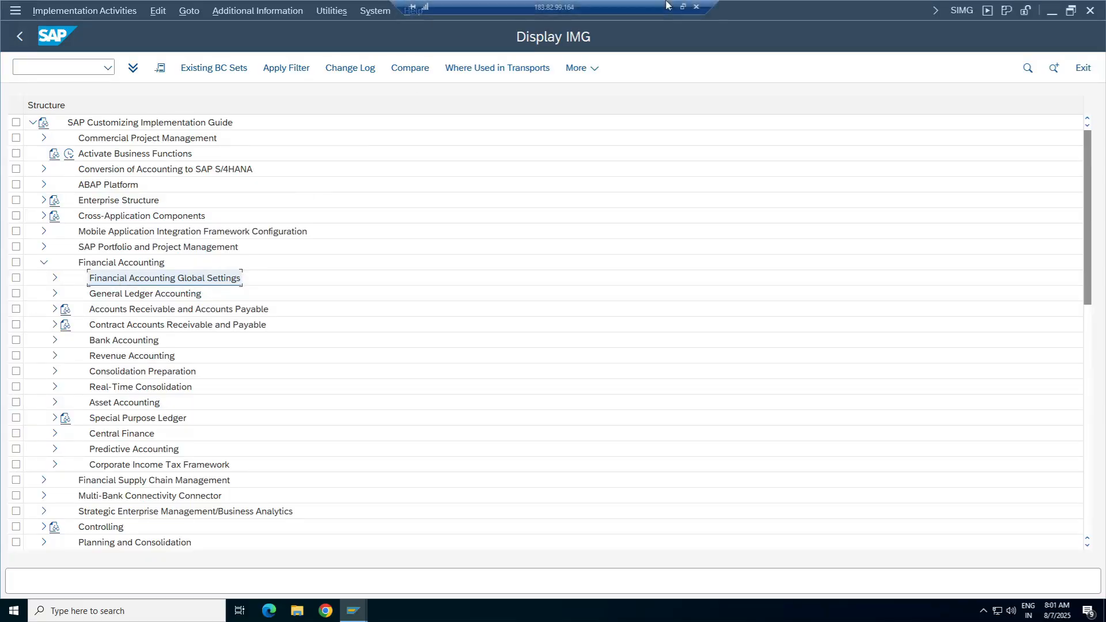
left_click(670, 8)
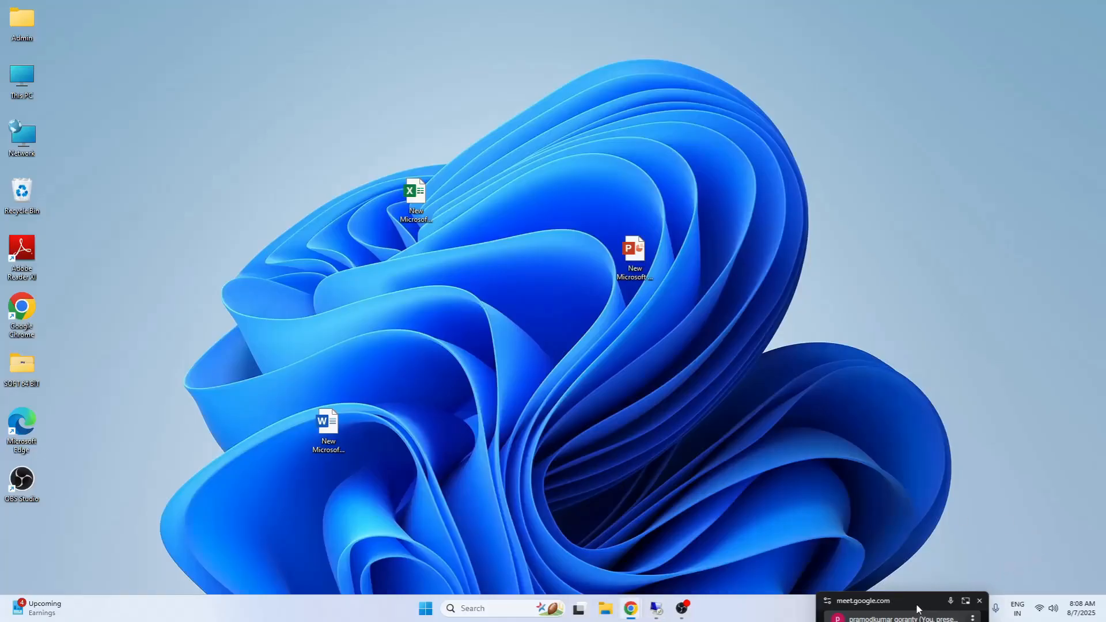
left_click(682, 608)
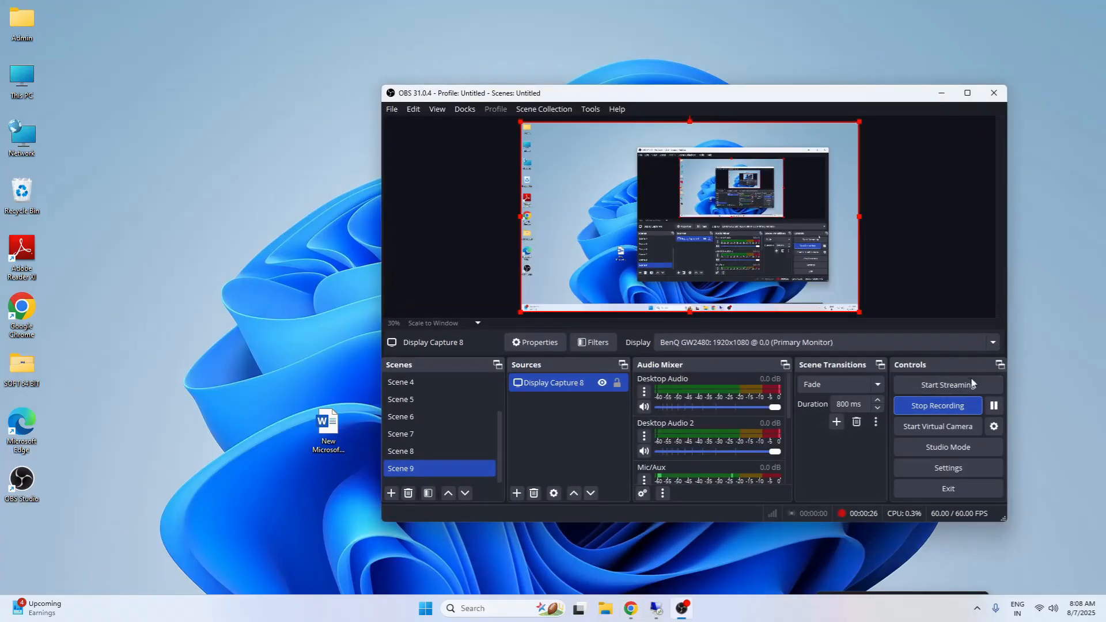
left_click(993, 406)
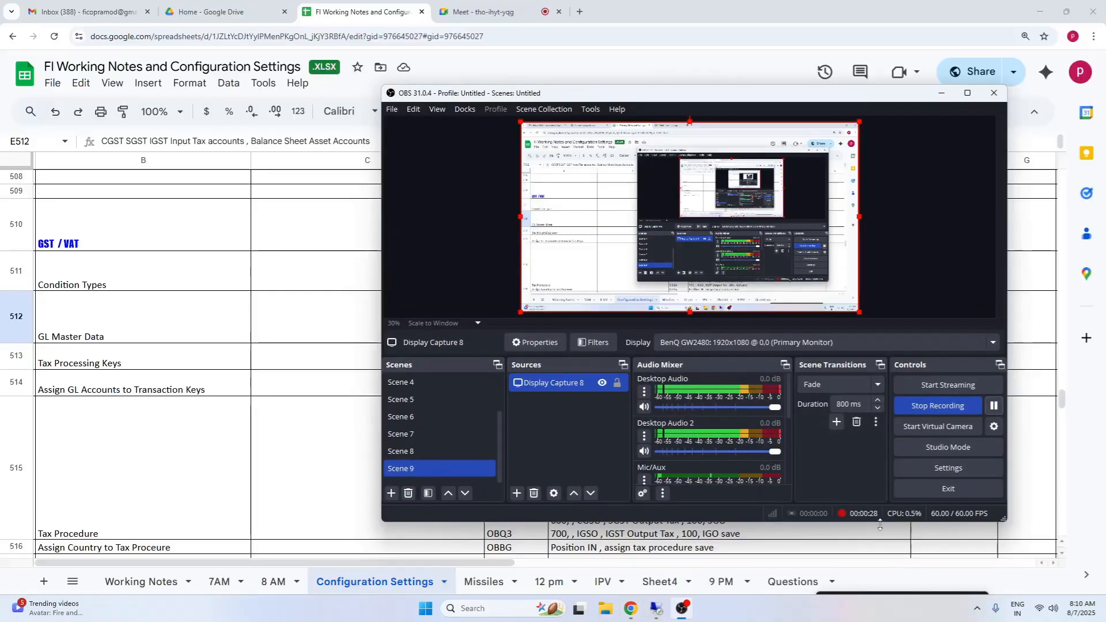
left_click(144, 318)
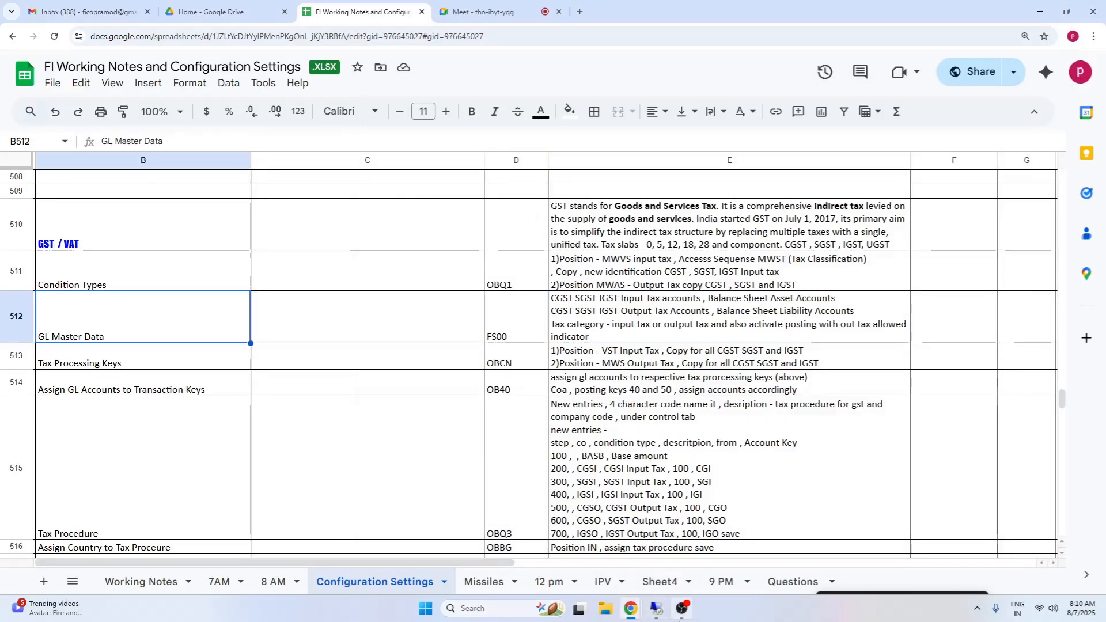
left_click(682, 608)
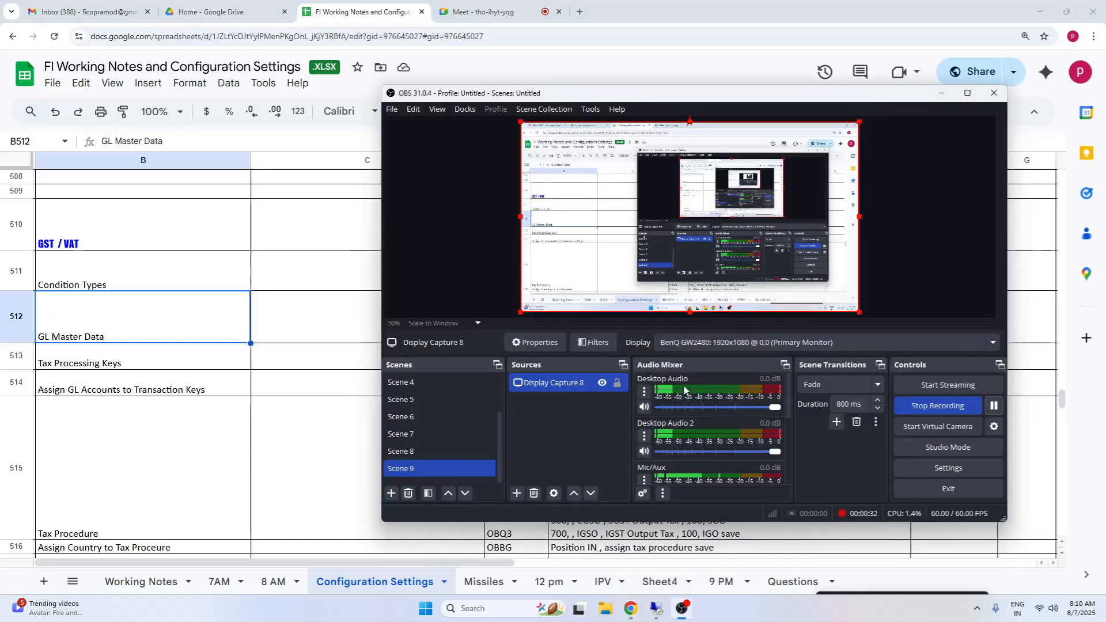
left_click(144, 228)
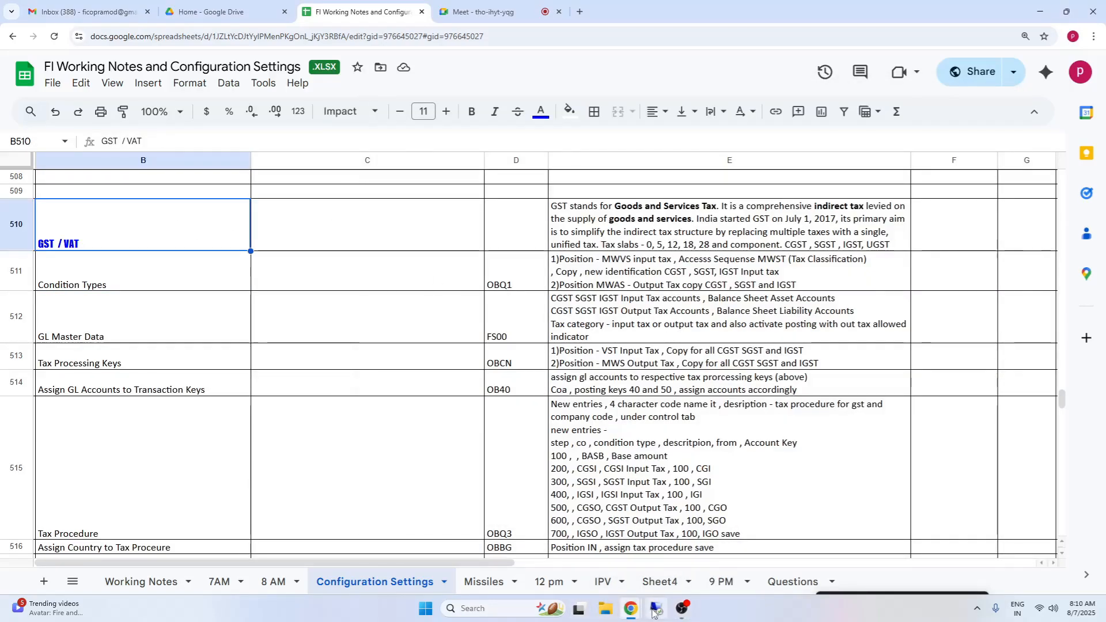
Return to the SAP session and expand Financial Accounting Global Settings, Tax on Sales/Purchases and its Basic Settings.
left_click(655, 609)
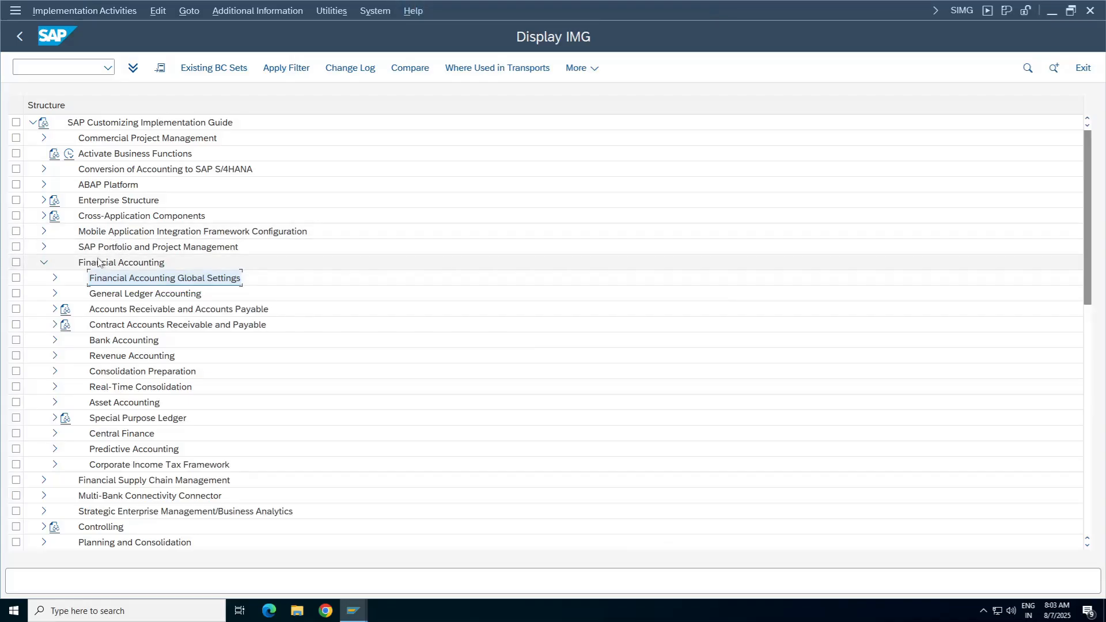
left_click(55, 278)
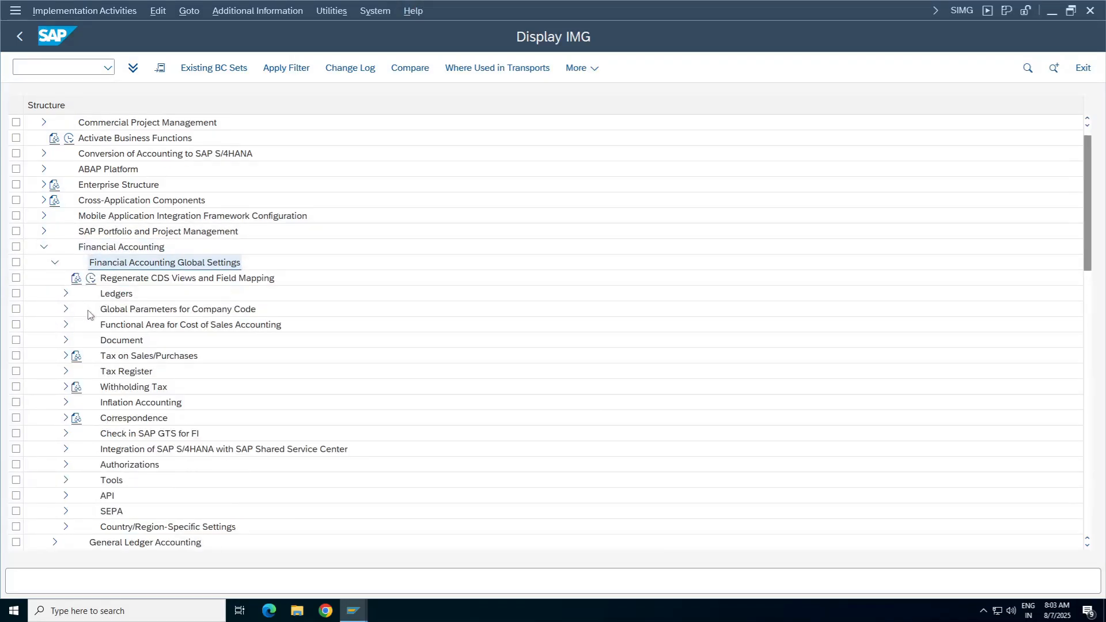
left_click(142, 356)
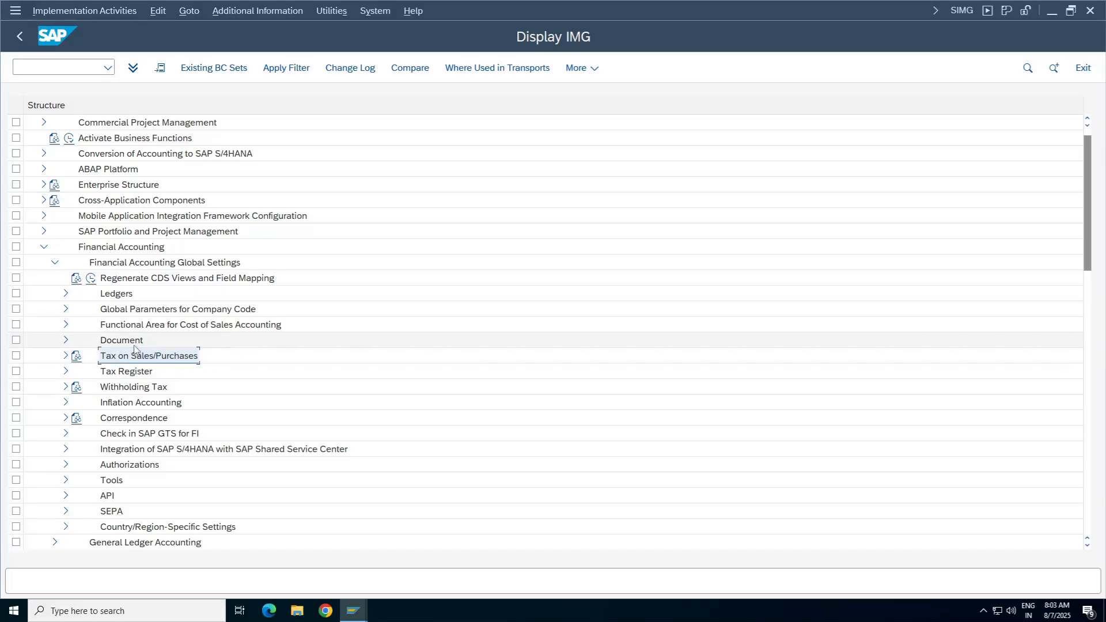
left_click(65, 356)
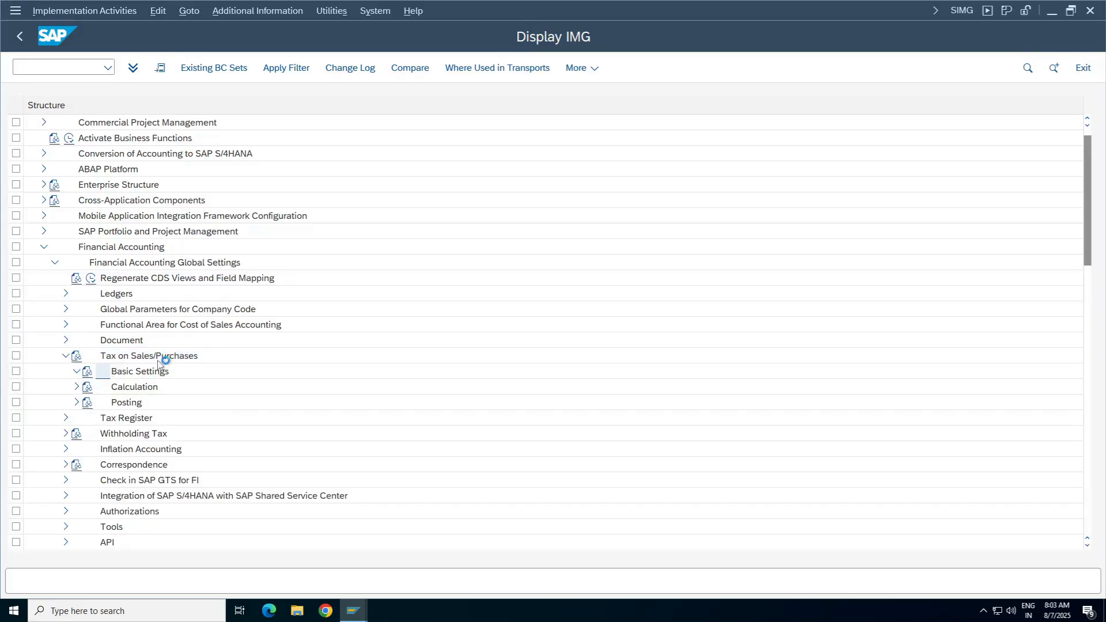
left_click(162, 140)
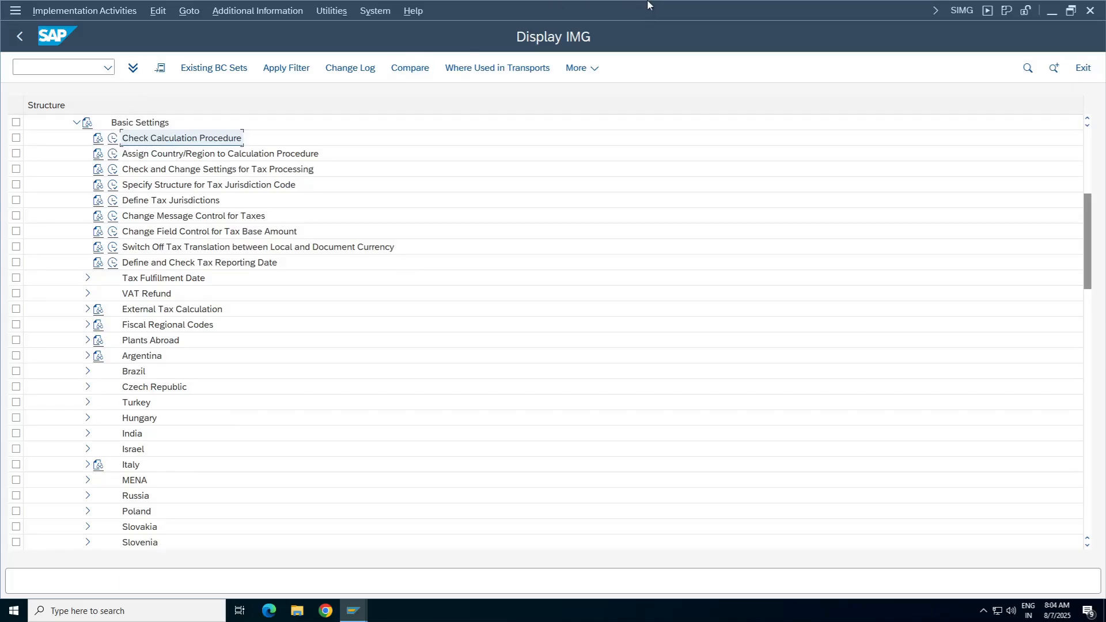
Show the IMG Activity keys as additional information beside the guide structure and widen that column.
left_click(207, 185)
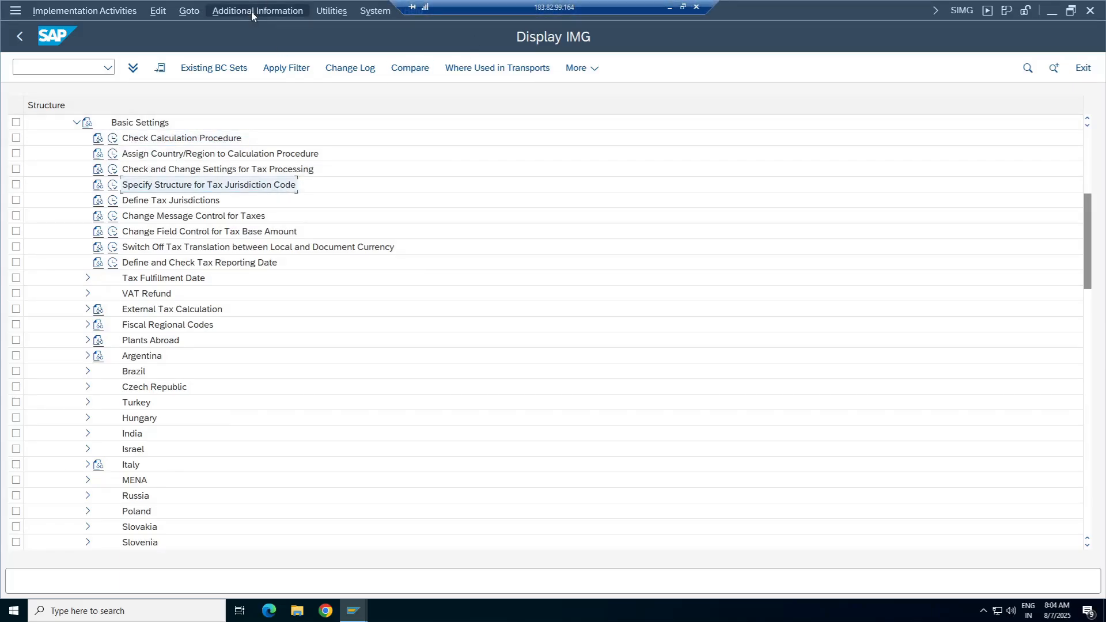
left_click(257, 10)
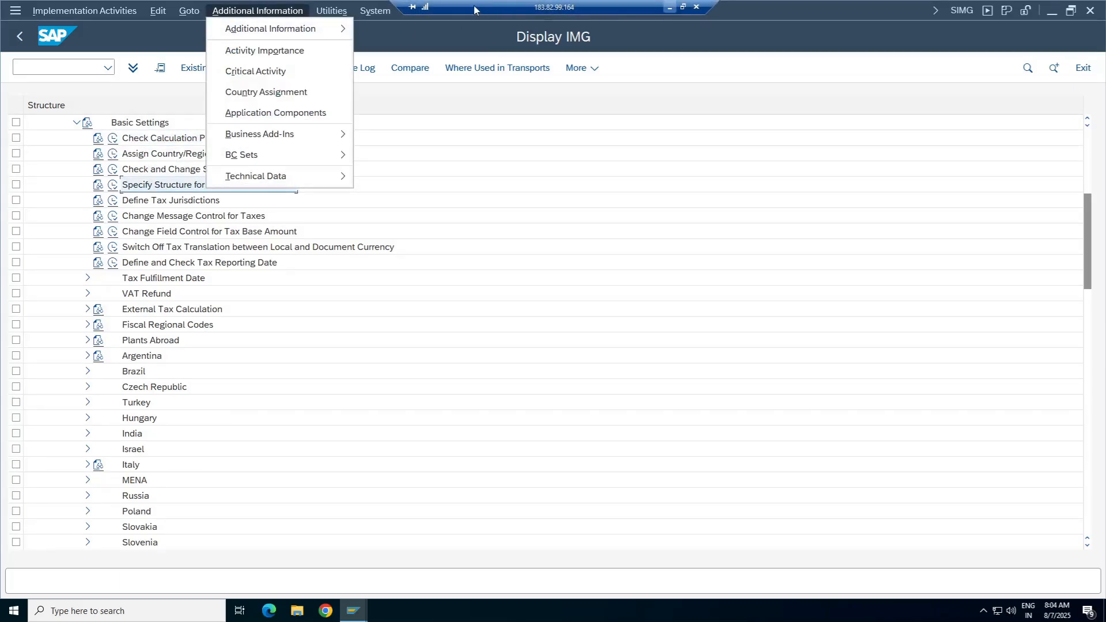
left_click(300, 13)
left_click(299, 13)
left_click(299, 12)
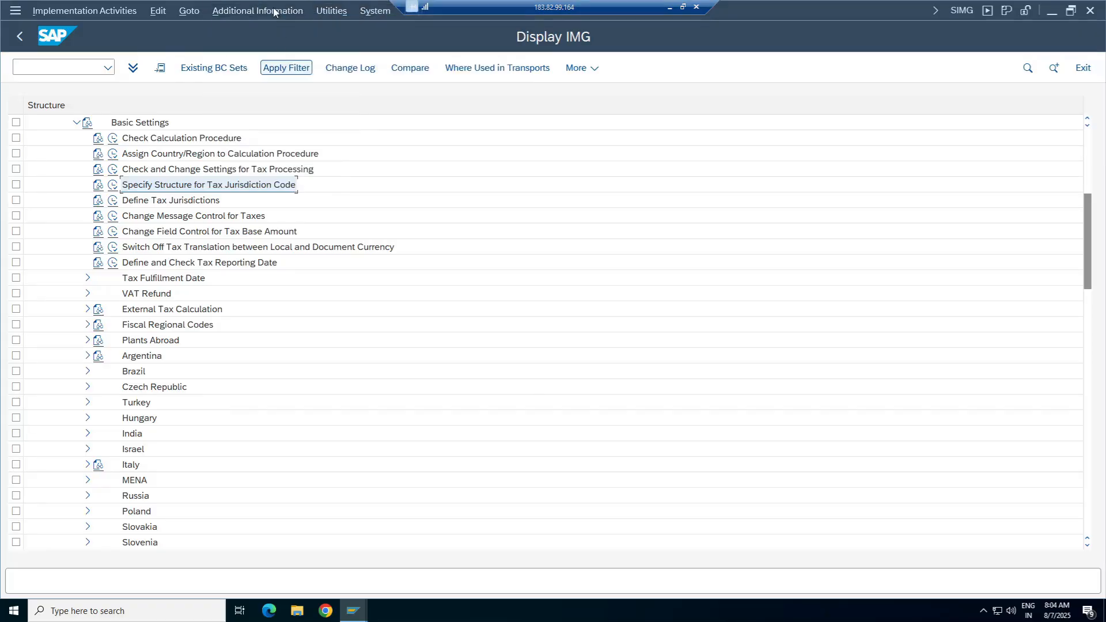
left_click(300, 12)
mouse_move(304, 30)
mouse_move(397, 50)
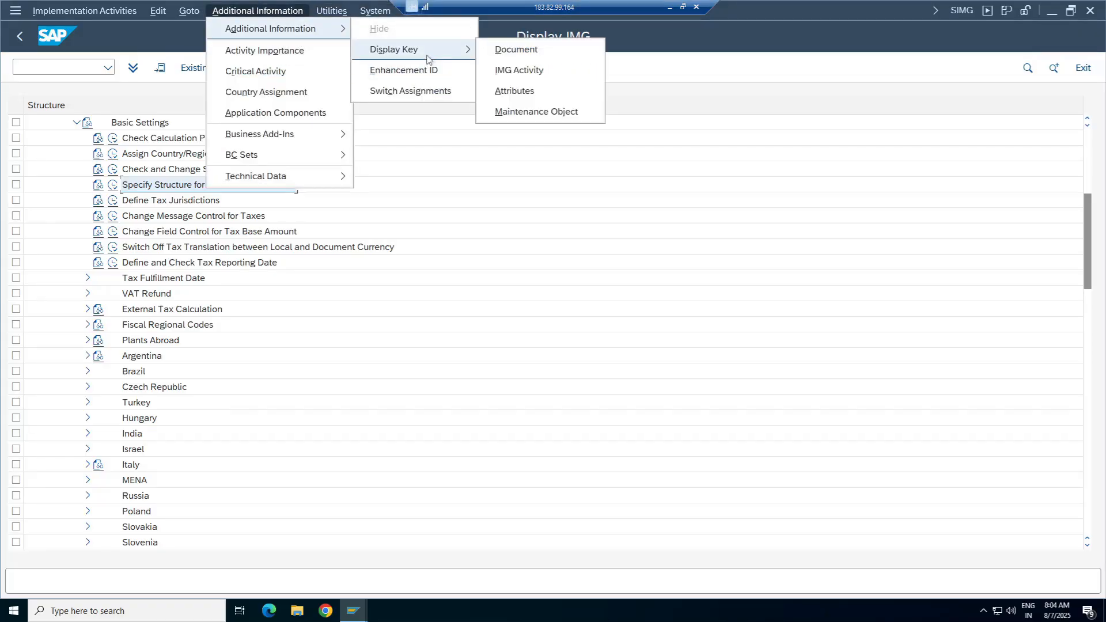
left_click(570, 71)
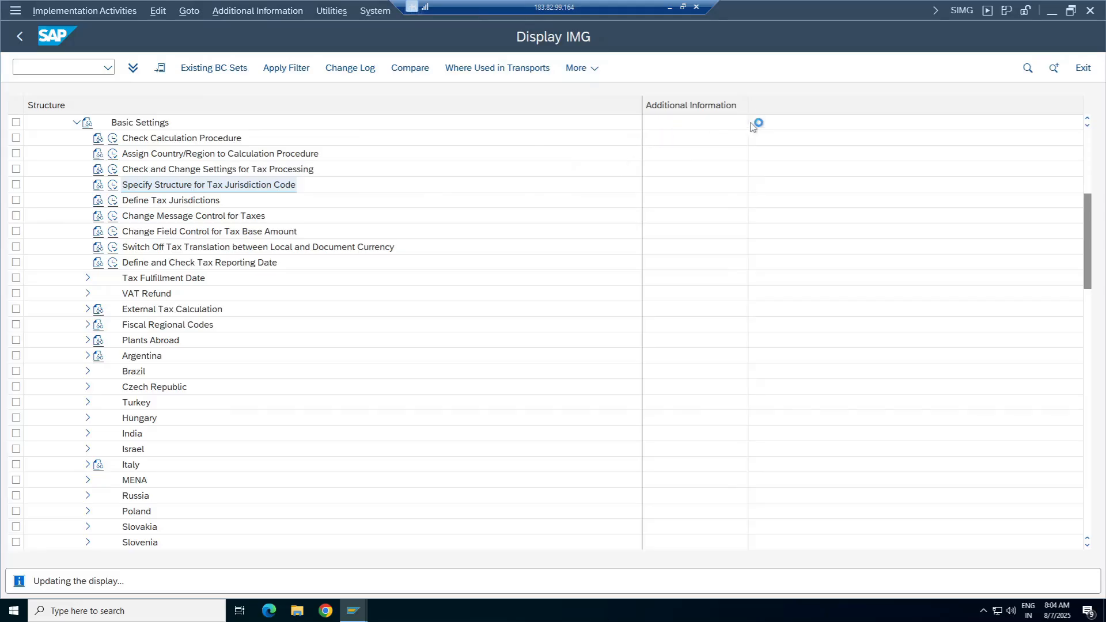
left_click_drag(746, 101, 843, 104)
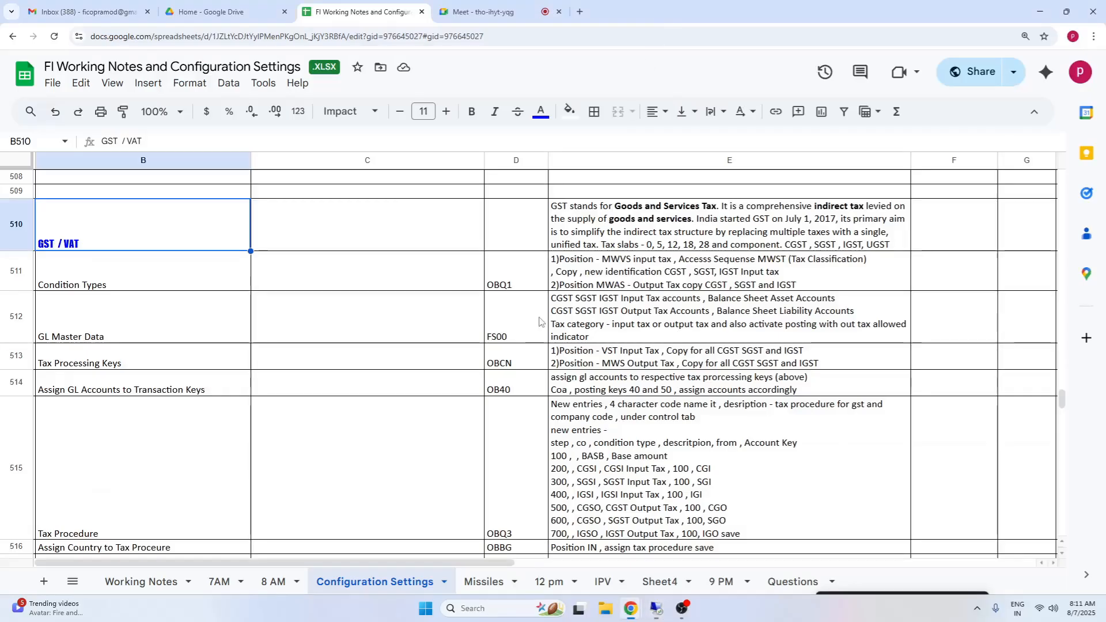
Switch to the configuration notes and check the Condition Types entry and its transaction code.
left_click(669, 7)
left_click(178, 280)
left_click(507, 280)
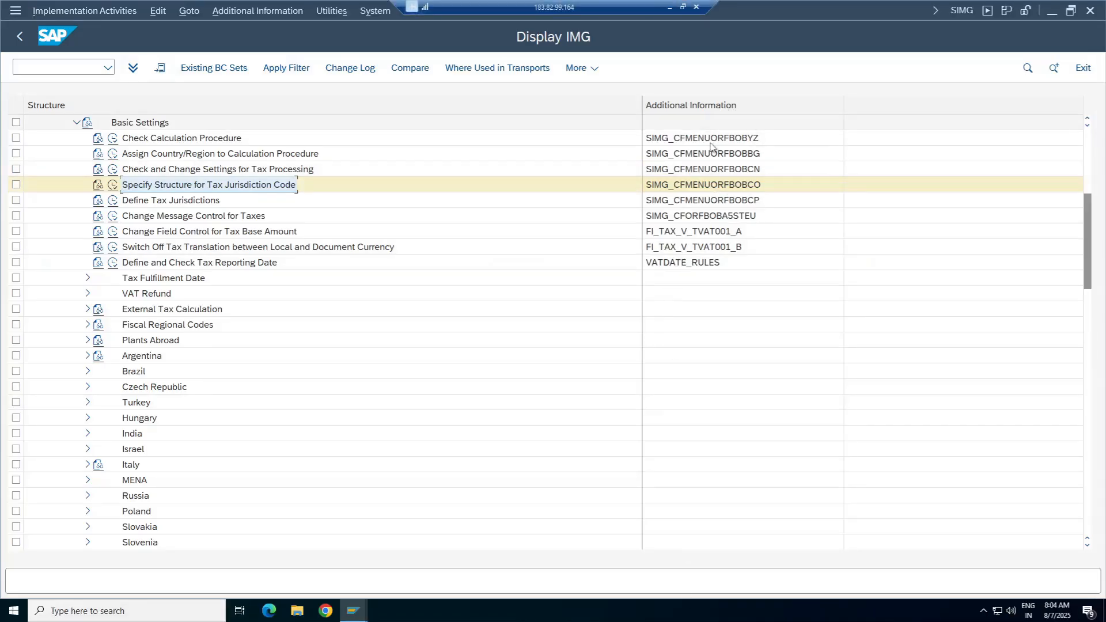
Run Check Calculation Procedure in the SAP guide and choose the Define Condition Types activity.
left_click(112, 140)
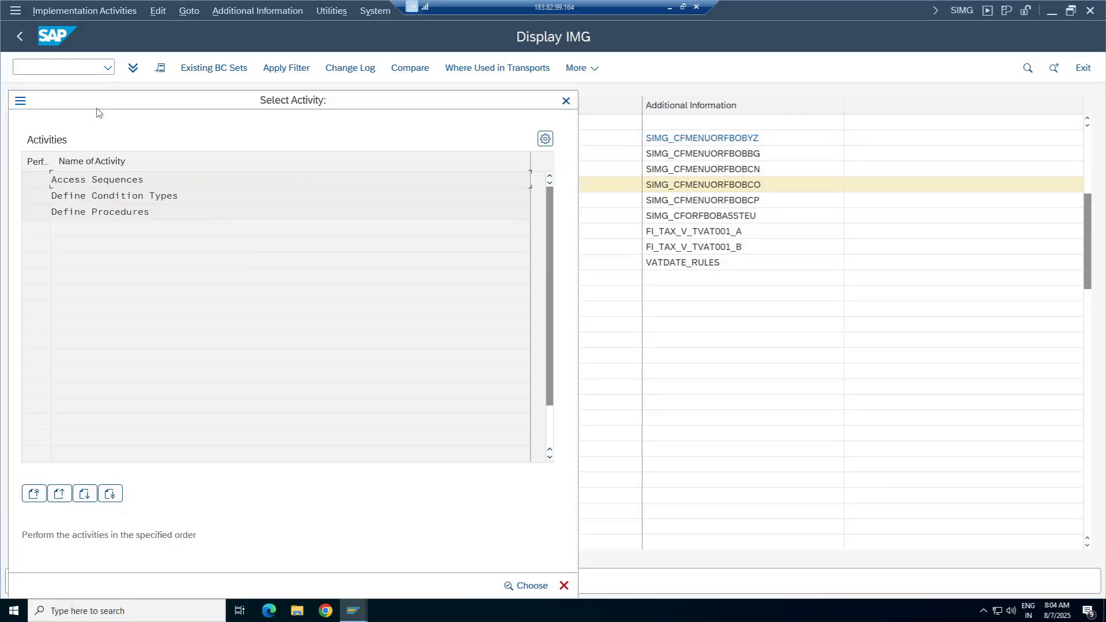
left_click_drag(98, 112, 316, 123)
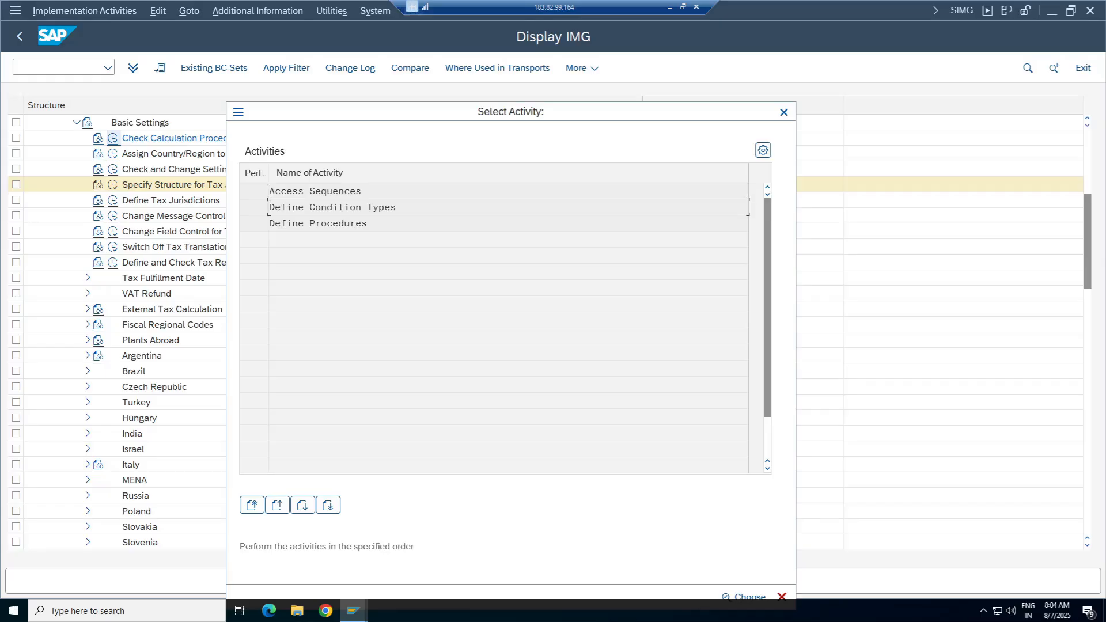
double_click(348, 210)
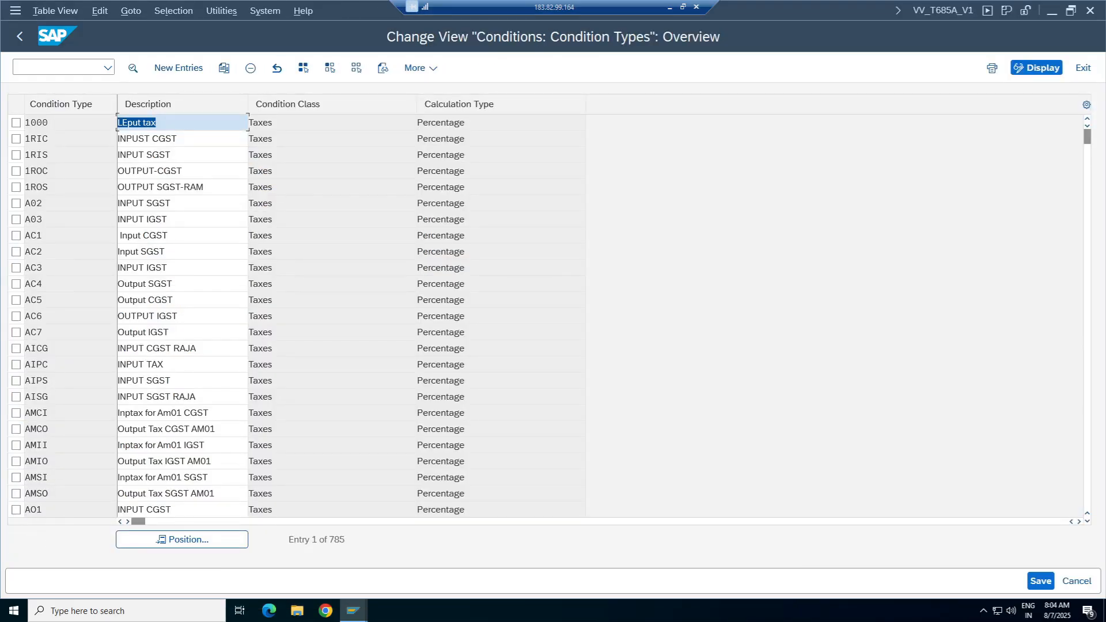
Examine the access sequence in the details of condition type A02, and go back to the overview.
double_click(164, 203)
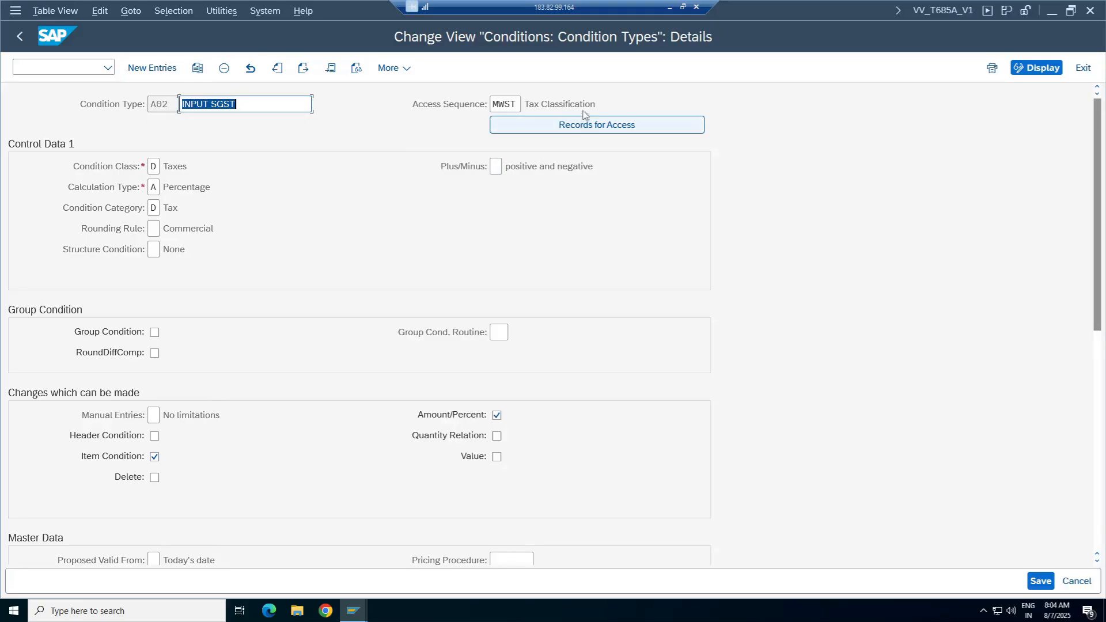
left_click_drag(598, 104, 525, 104)
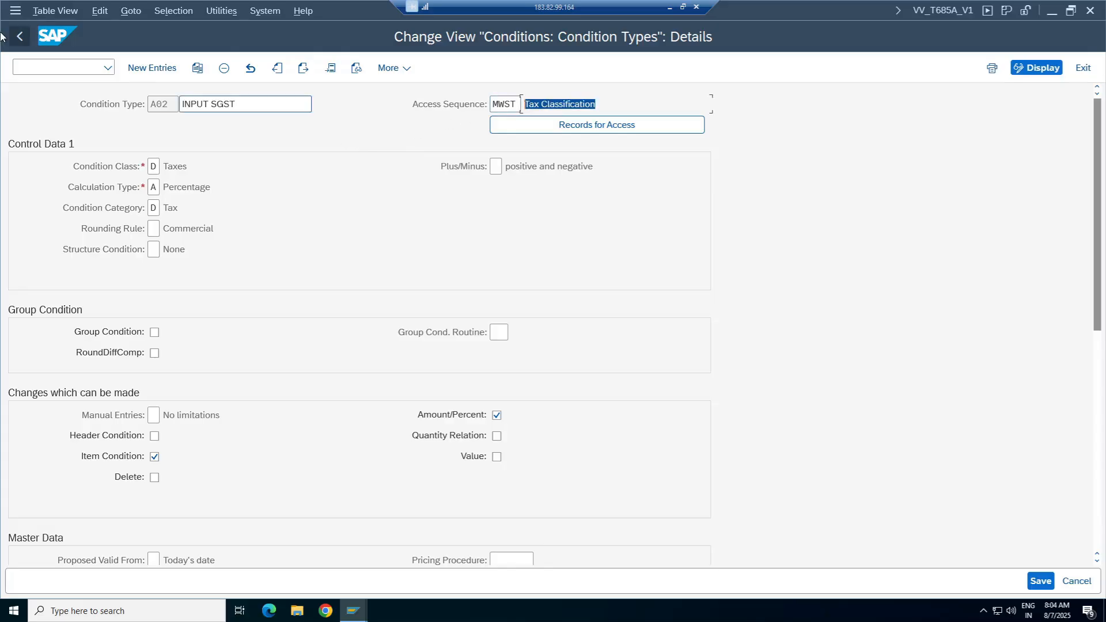
left_click(19, 36)
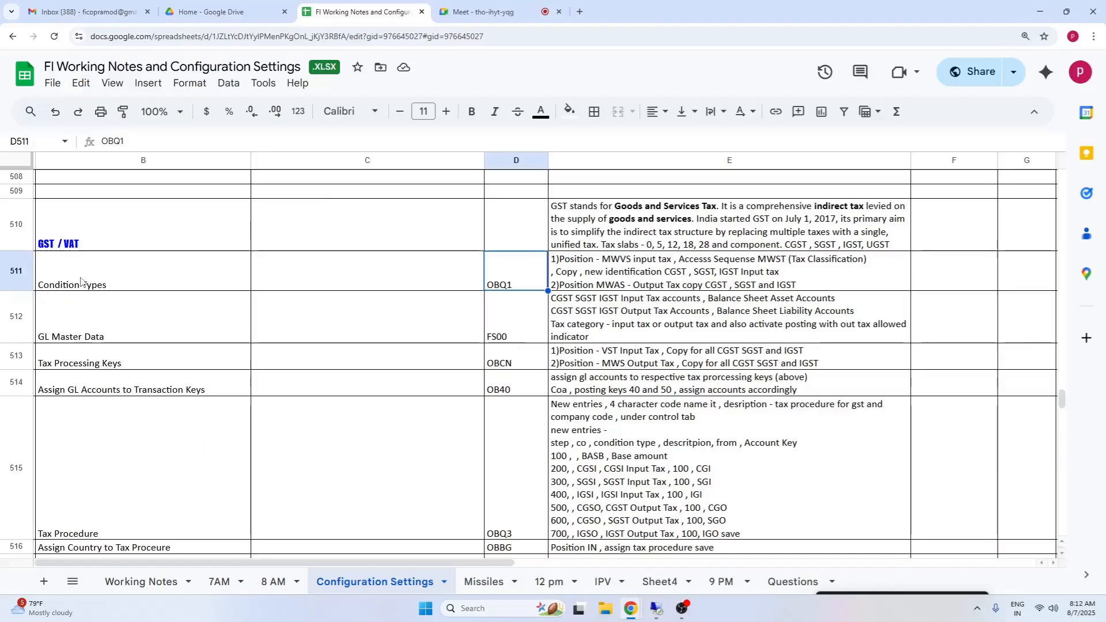
Look up the Condition Types instructions in the configuration notes and highlight the input tax condition type code.
left_click(81, 282)
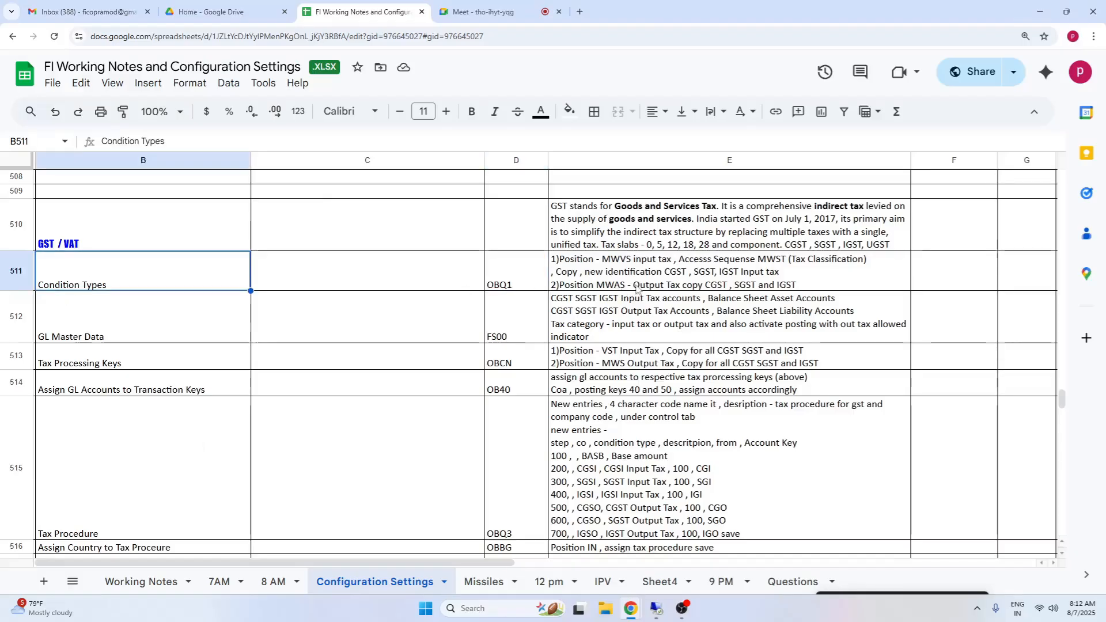
left_click(611, 272)
double_click(608, 268)
double_click(616, 259)
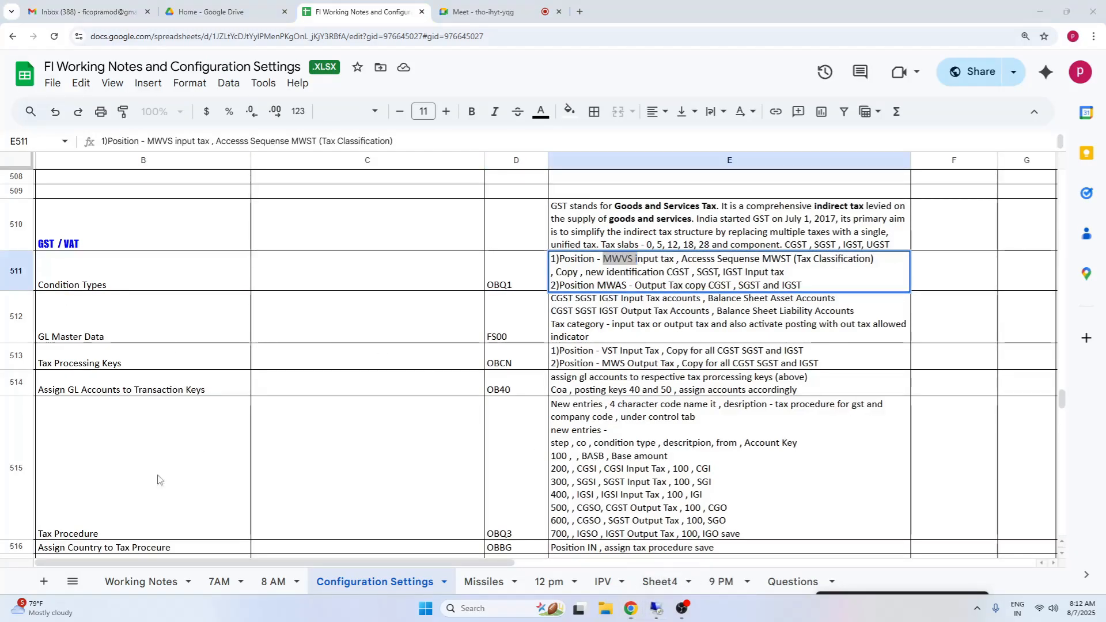
Return to the SAP condition types overview, position the list at MWVS and open that condition type's details.
left_click(647, 611)
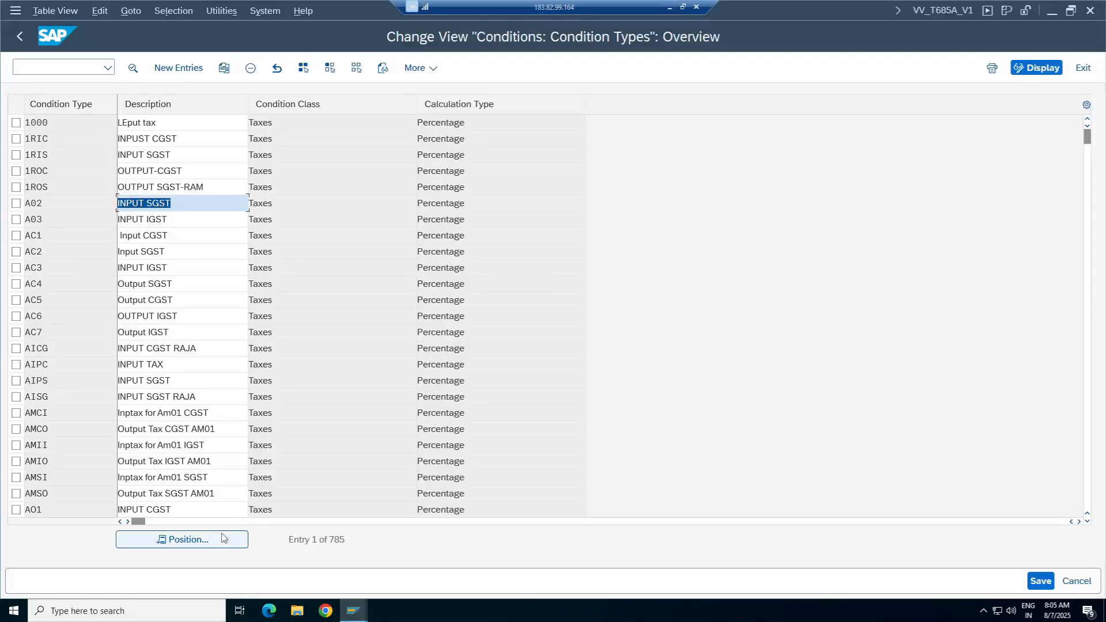
left_click(222, 538)
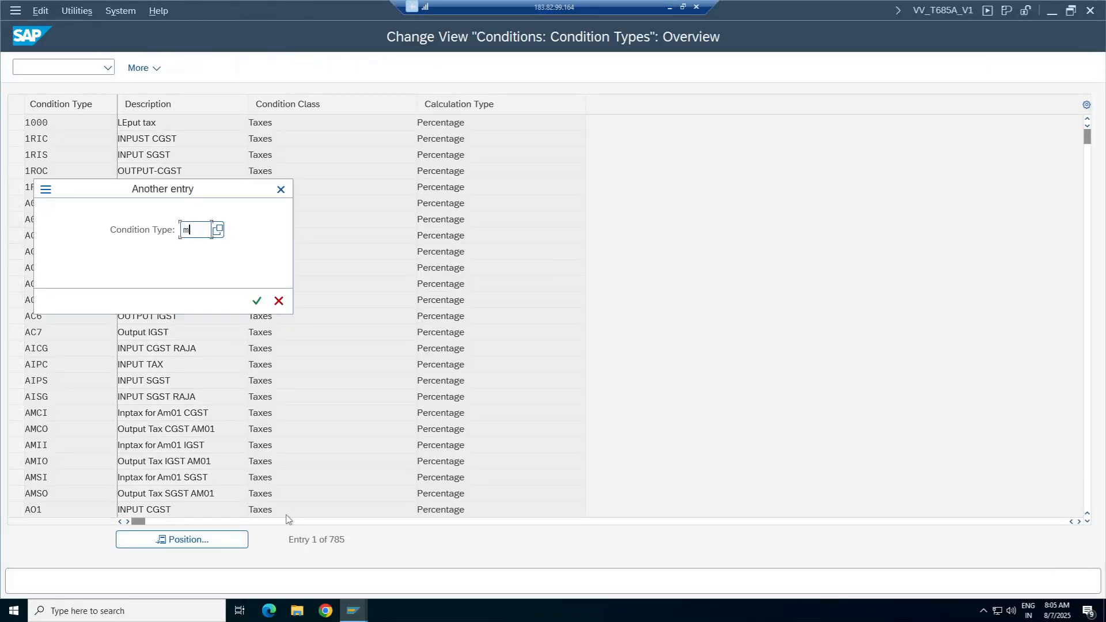
type("mwvs")
key("Return")
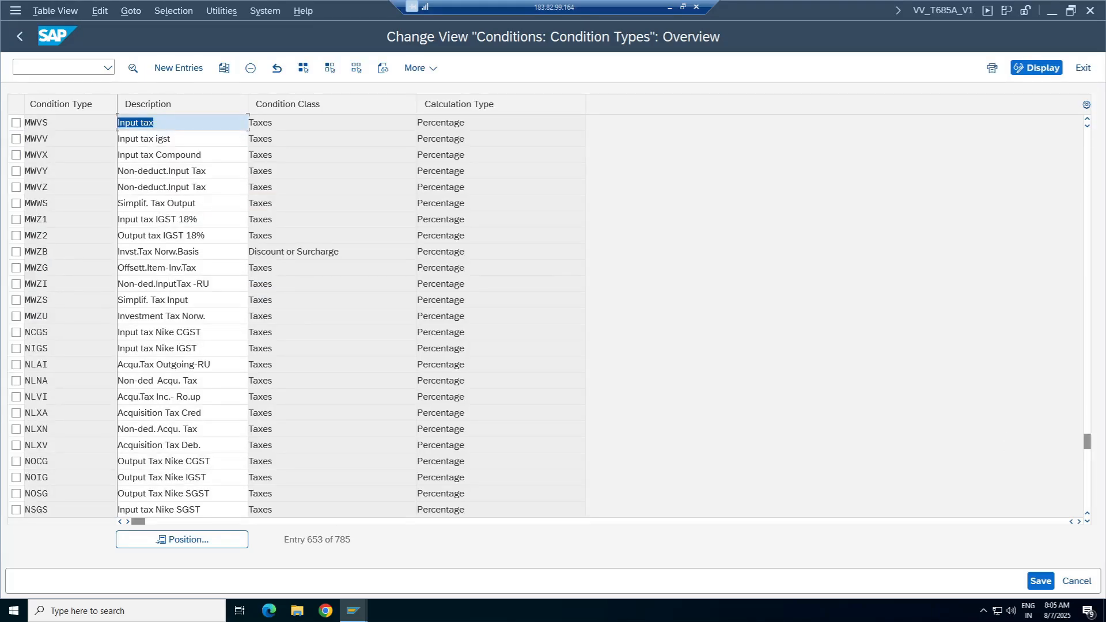
double_click(87, 124)
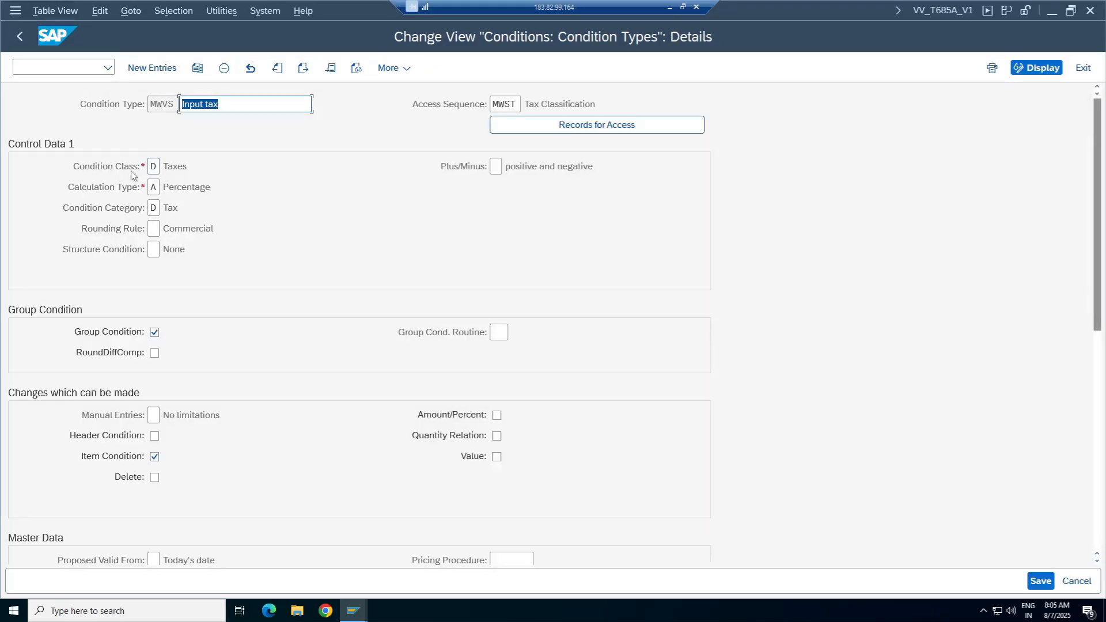
Examine the available condition class values for condition type MWVS, and close the list without changing the class.
left_click(156, 169)
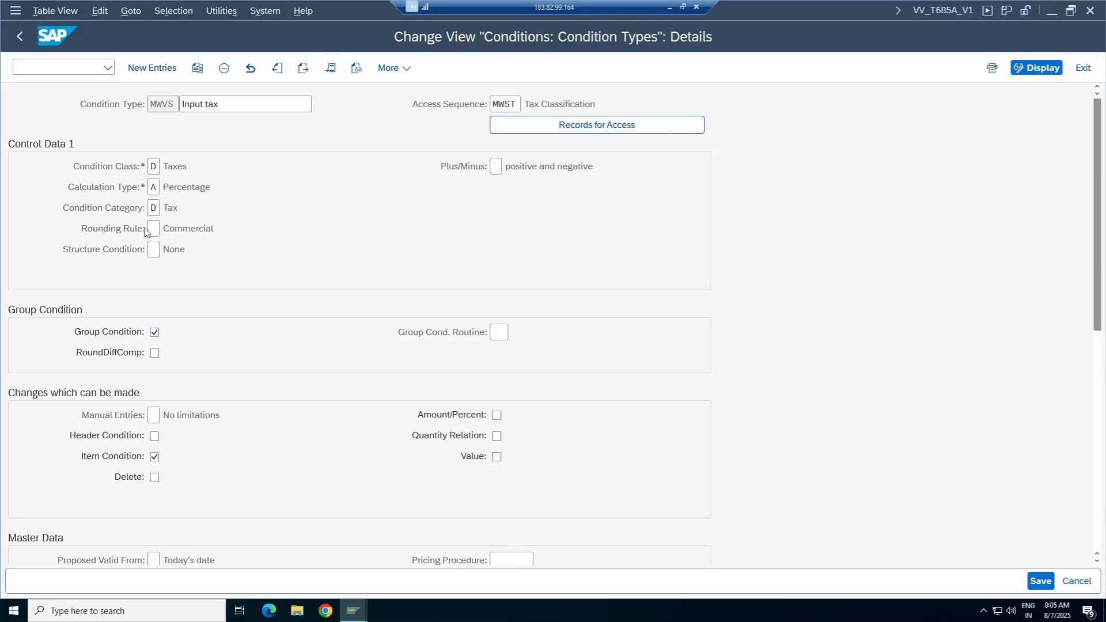
key("F4")
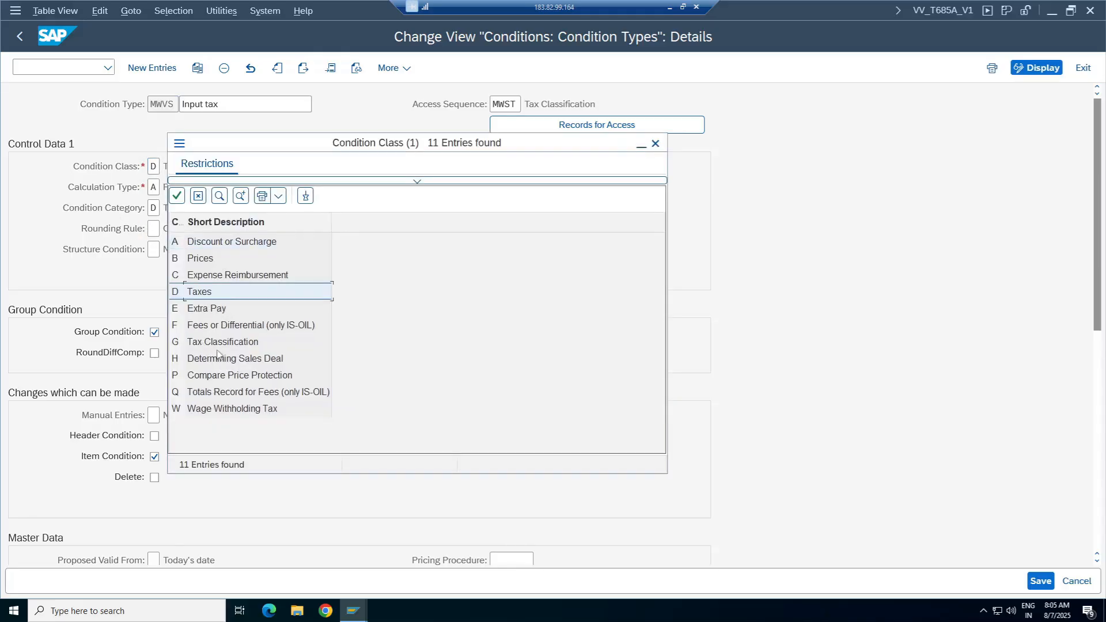
left_click(203, 259)
left_click(222, 243)
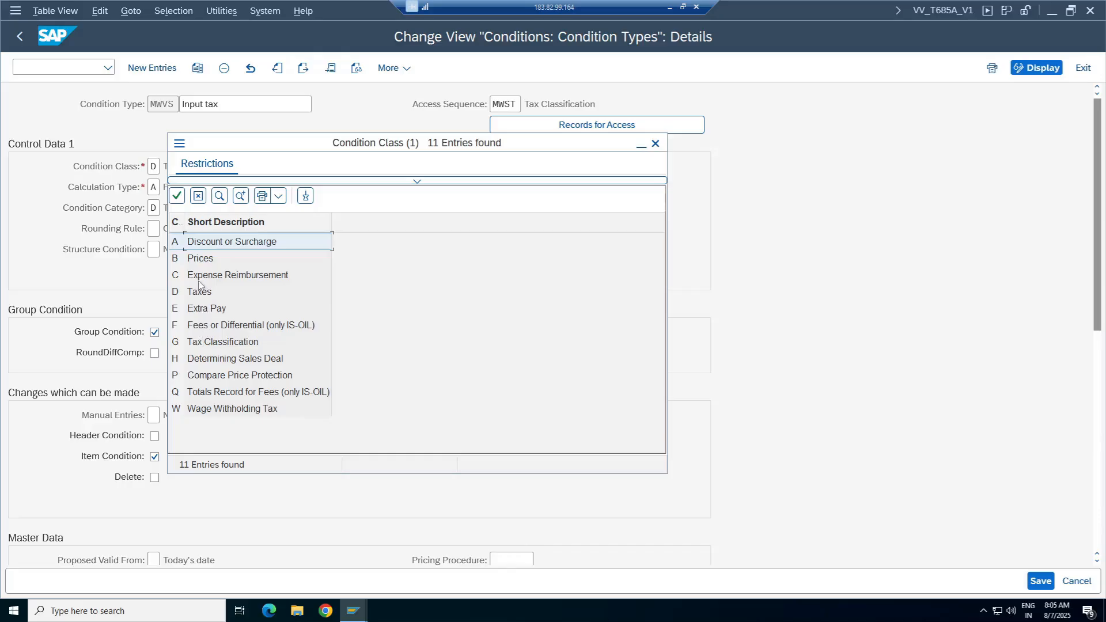
left_click_drag(322, 156, 609, 133)
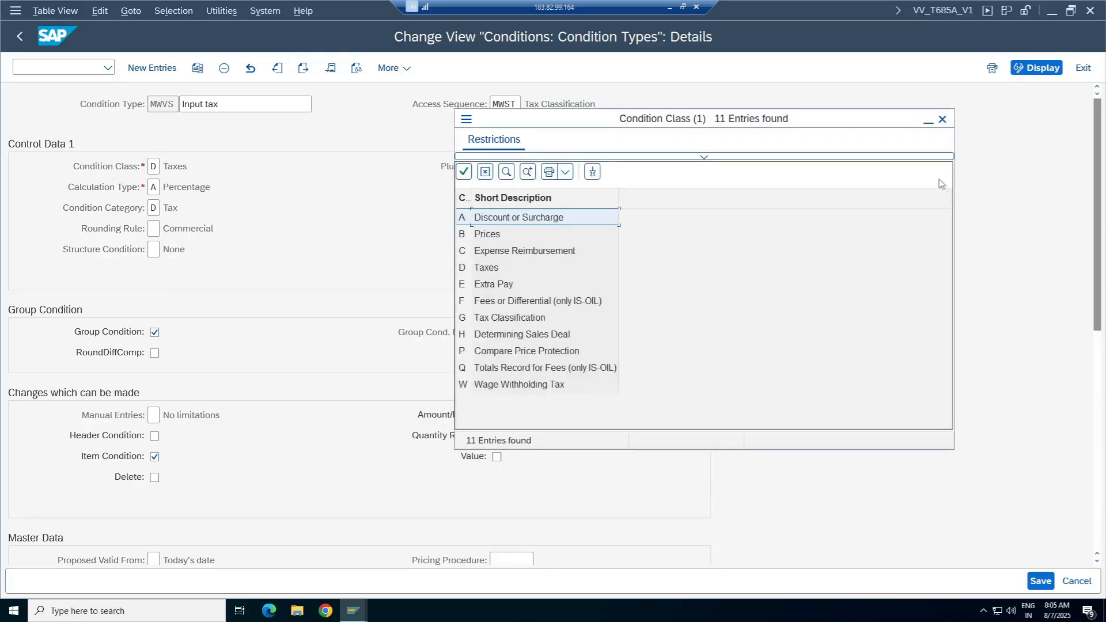
left_click(942, 119)
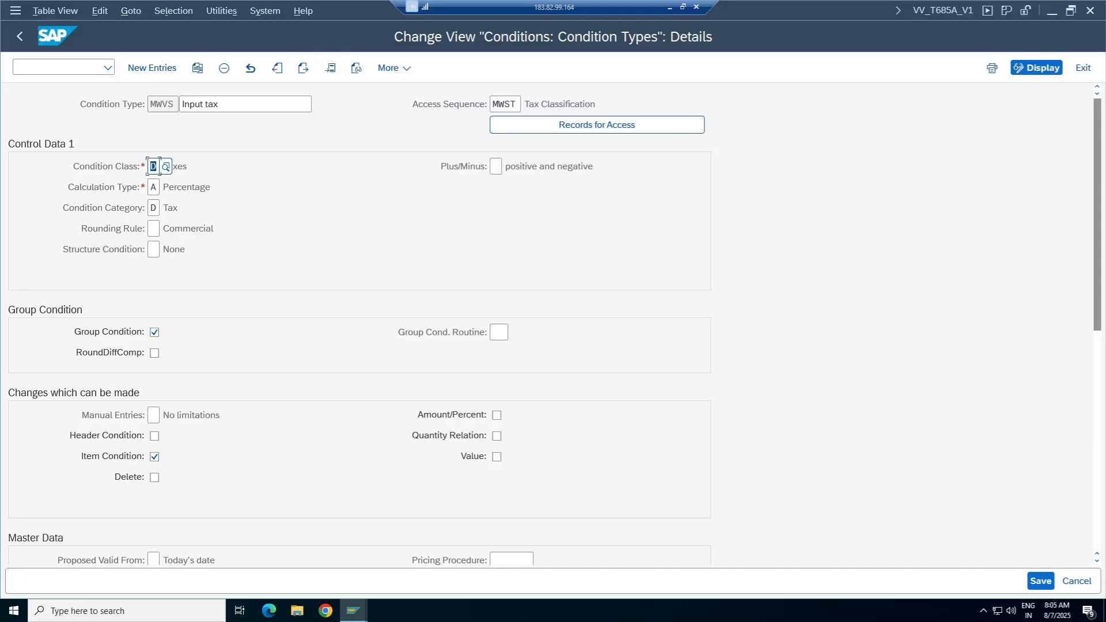
Examine the available calculation type values for the input tax condition type, and close the list without choosing another.
double_click(161, 166)
left_click(154, 187)
left_click(167, 188)
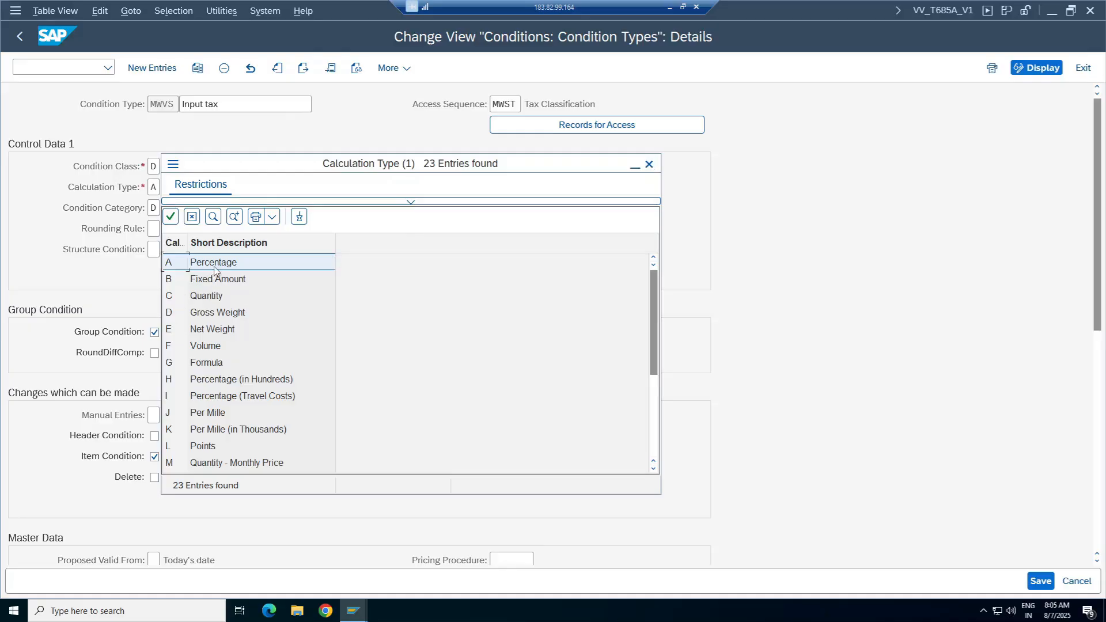
left_click(215, 279)
left_click(649, 164)
Examine the condition category values up to the Tax entry, and close the list without changing the category.
left_click(151, 208)
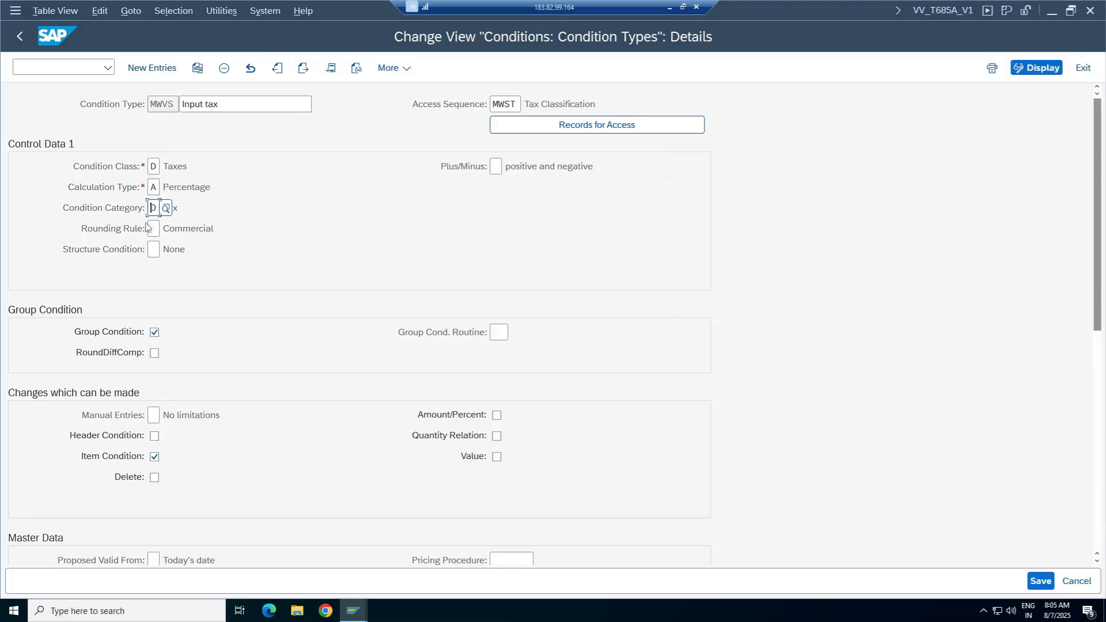
key("F4")
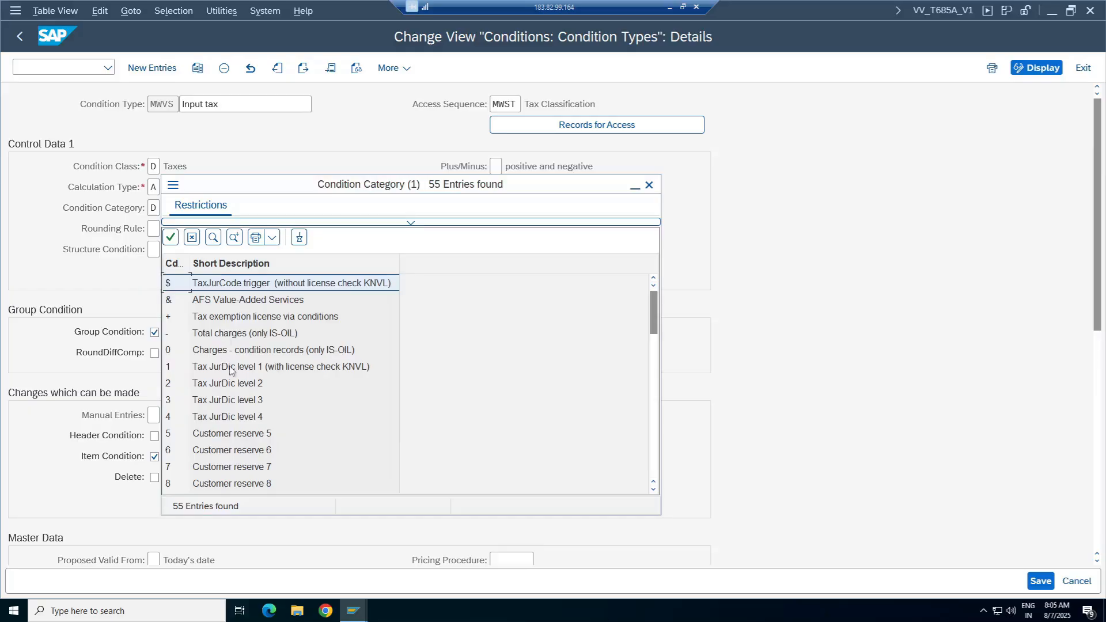
left_click_drag(293, 187, 518, 158)
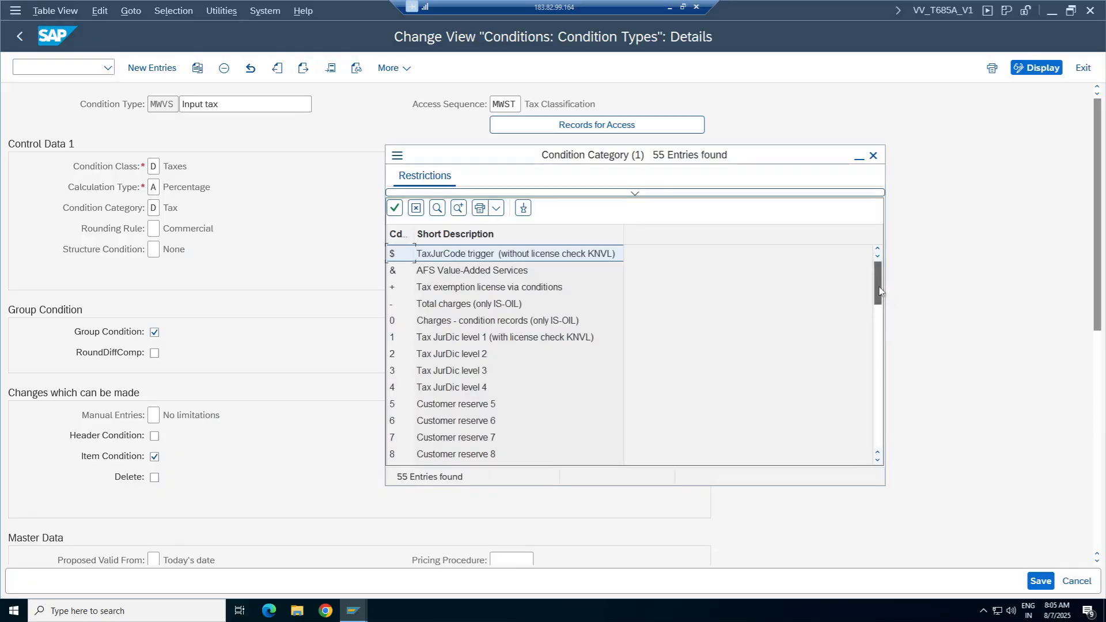
left_click_drag(877, 289, 875, 313)
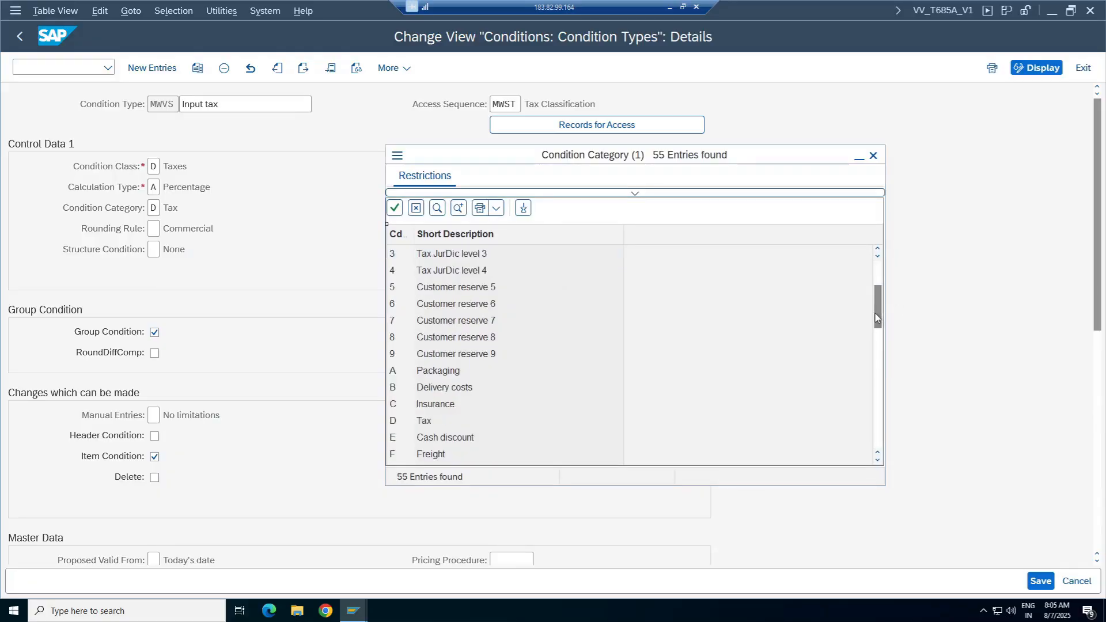
left_click(424, 425)
left_click(873, 156)
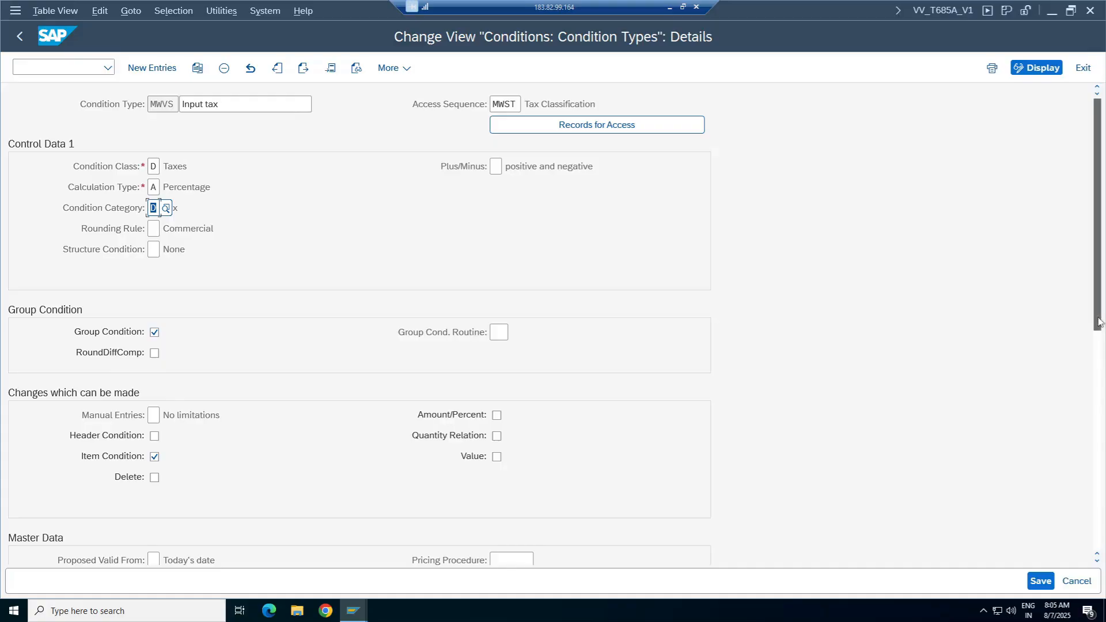
mouse_move(1098, 323)
left_mouse_down()
mouse_move(1103, 539)
mouse_move(1099, 323)
left_mouse_up()
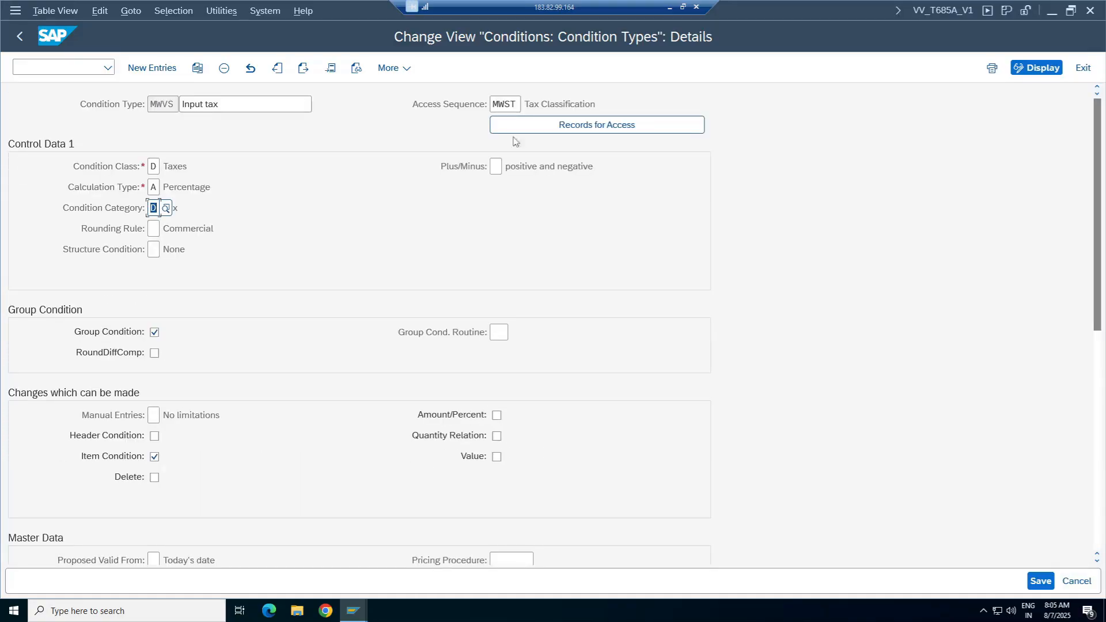
Start copying condition type MWVS, and check the Condition Types instructions on CGST, SGST and IGST in the configuration notes spreadsheet.
left_click(198, 68)
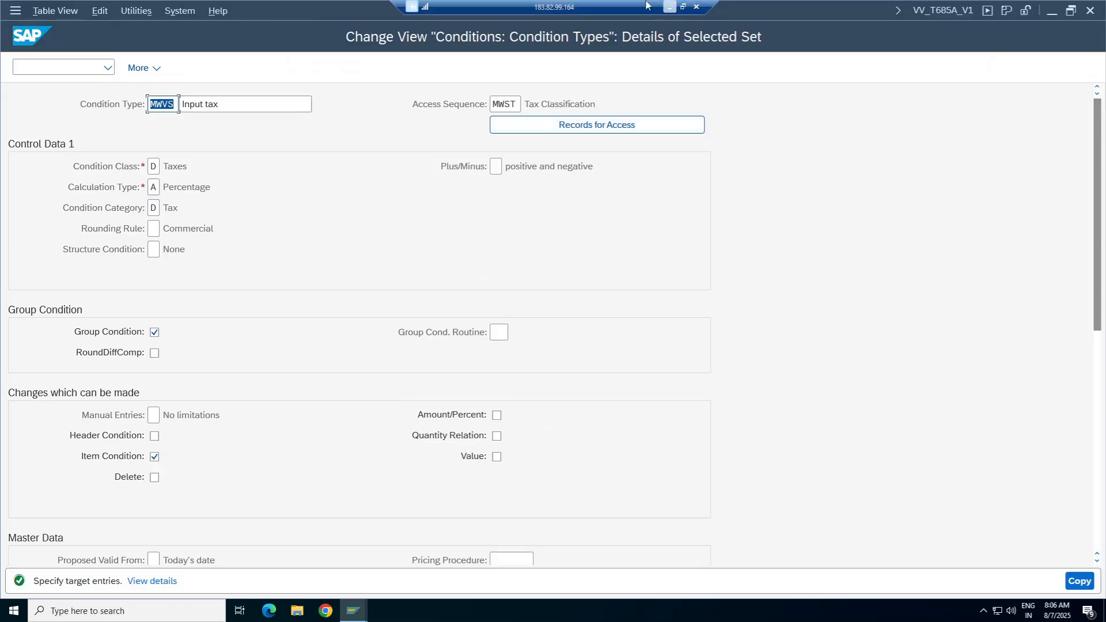
left_click(670, 8)
left_click(229, 287)
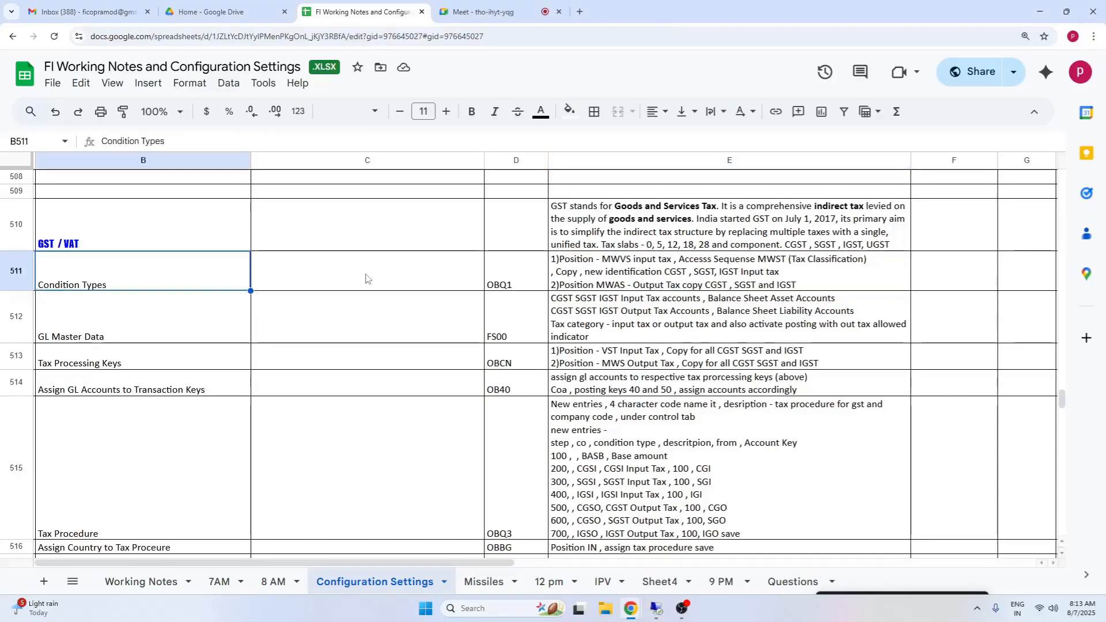
left_click(691, 270)
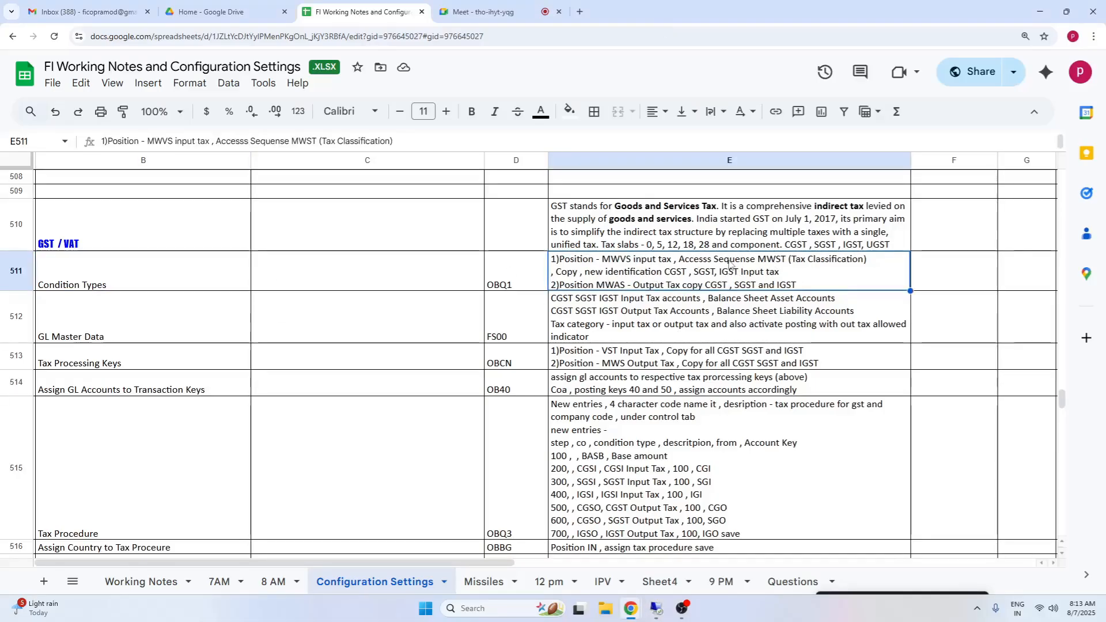
double_click(650, 274)
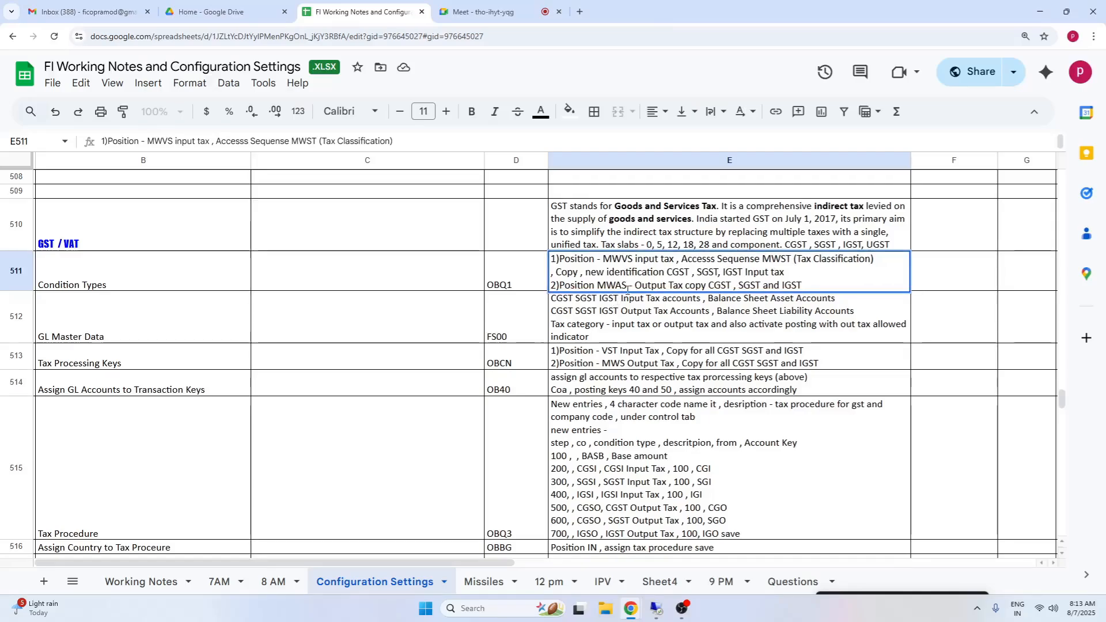
left_click(612, 320)
left_click(641, 271)
double_click(641, 272)
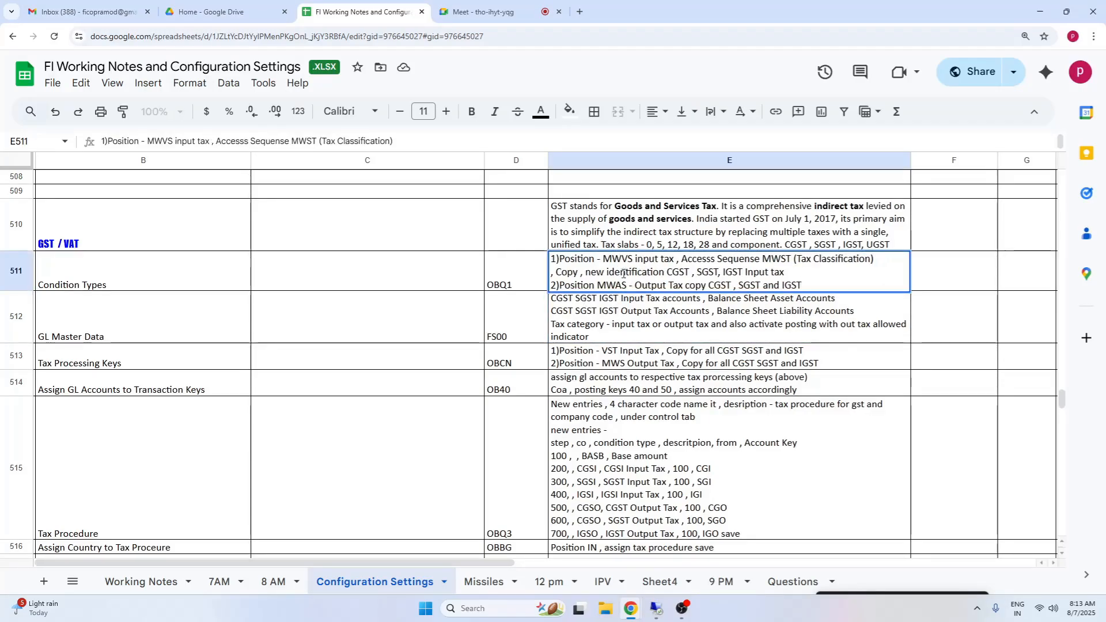
left_click(779, 260)
left_click(625, 273)
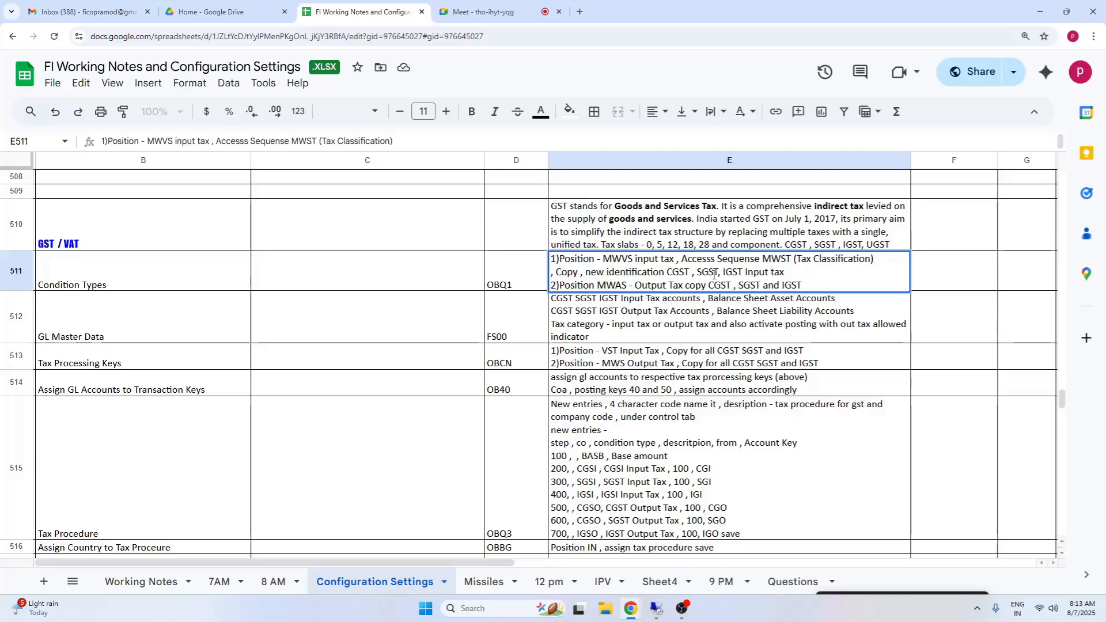
left_click_drag(668, 274, 743, 272)
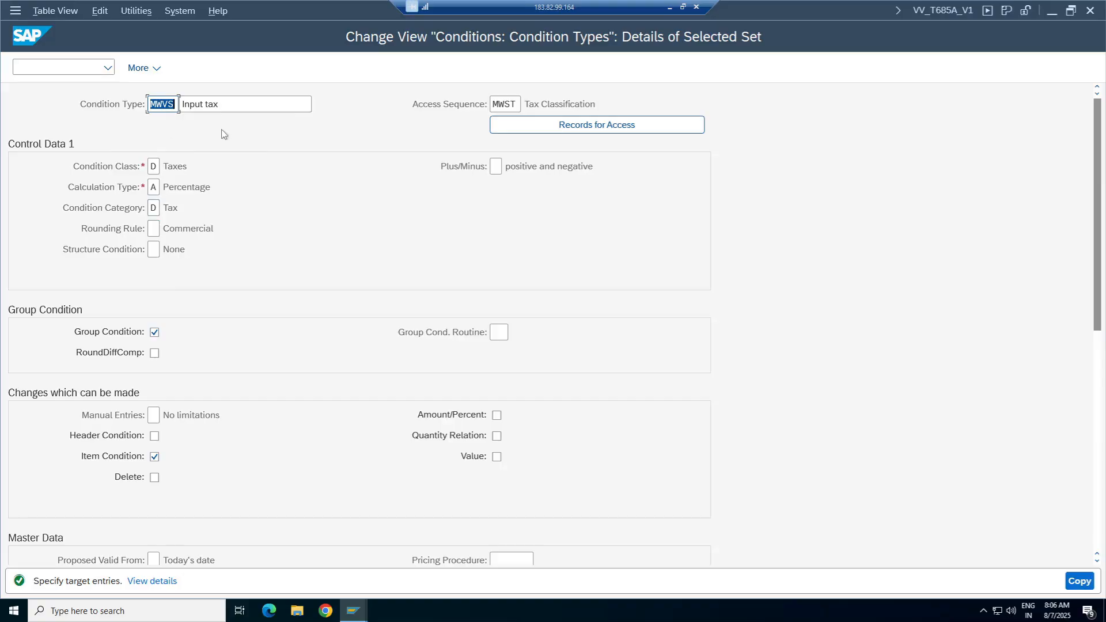
Switch back to SAP and complete the copy of MWVS as condition type TCGS with the description Telu CGST.
key("BackSpace")
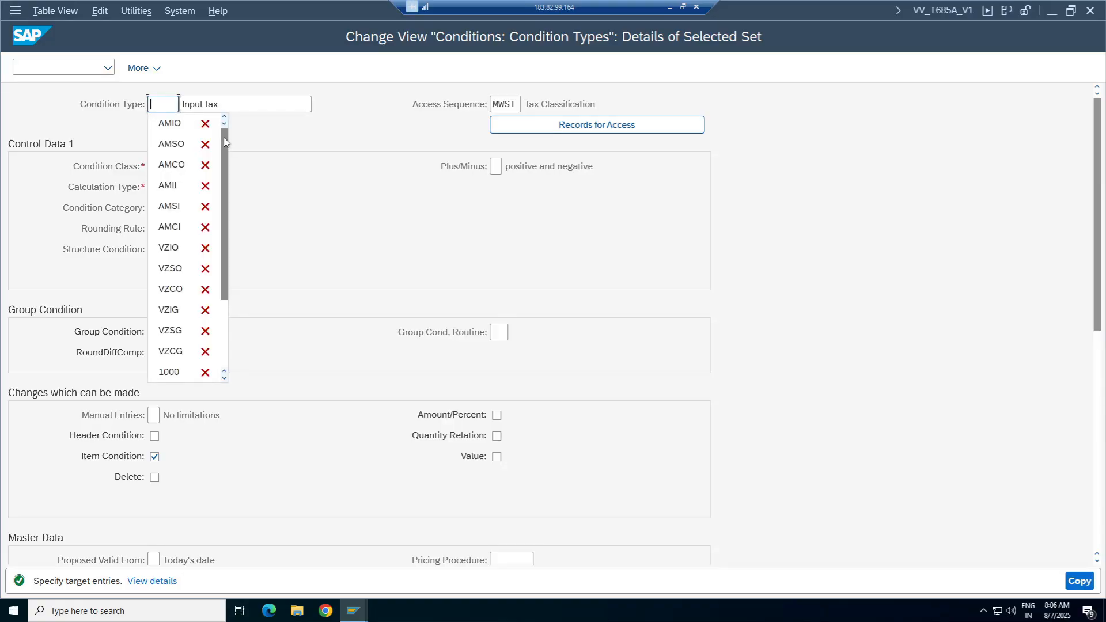
type("TCGS")
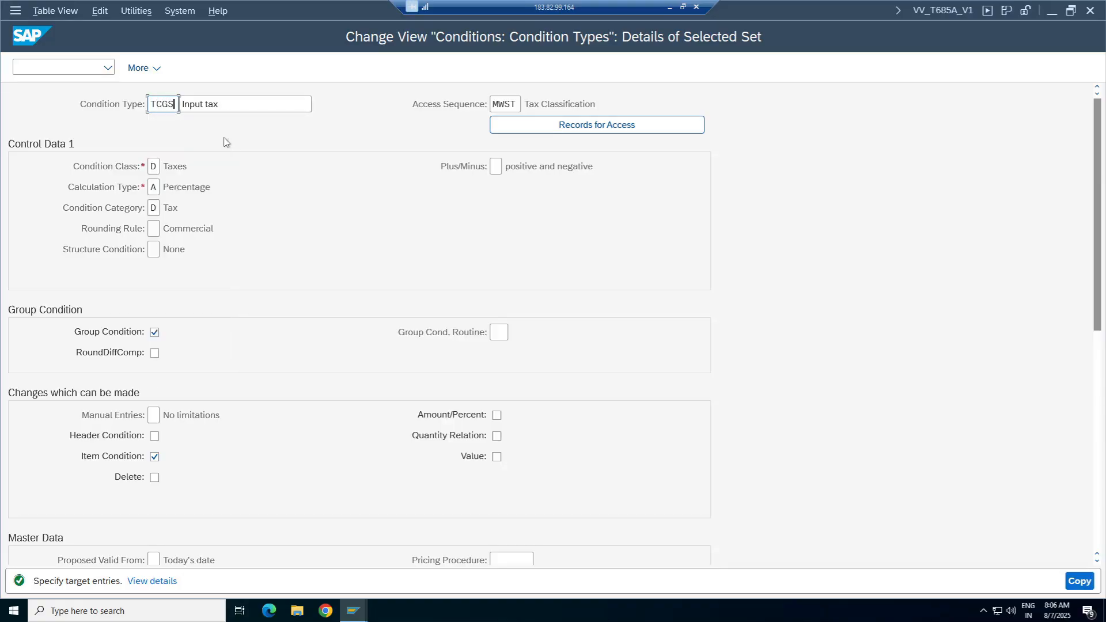
key("Tab")
key("BackSpace")
key("BackSpace")
key("BackSpace")
key("BackSpace")
key("BackSpace")
key("BackSpace")
key("BackSpace")
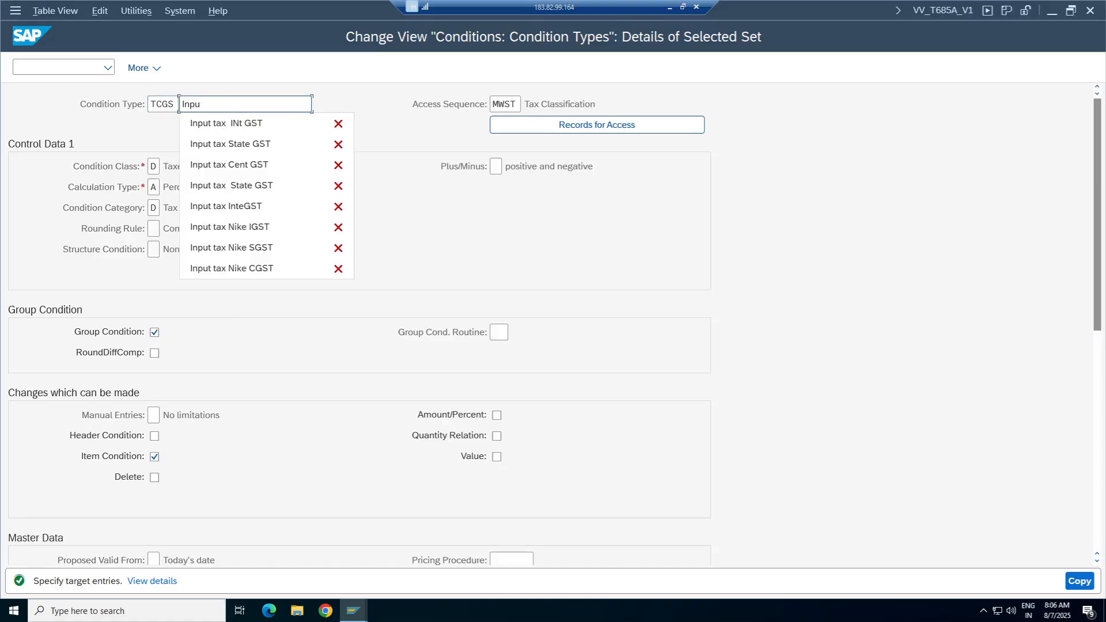
type("Te")
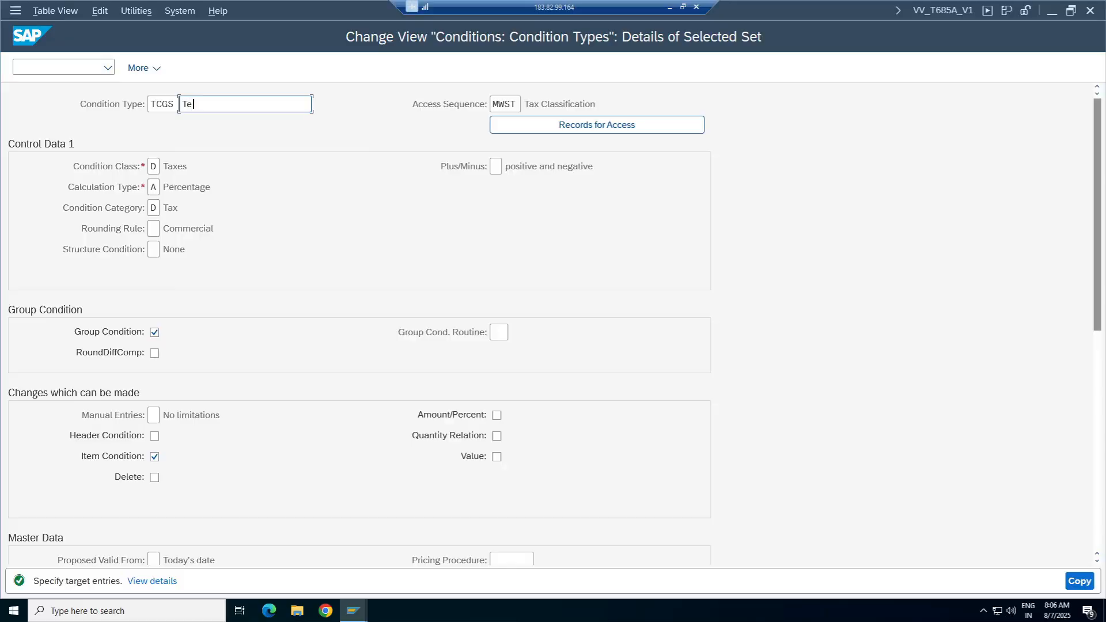
type("lu CGST")
left_click(1079, 581)
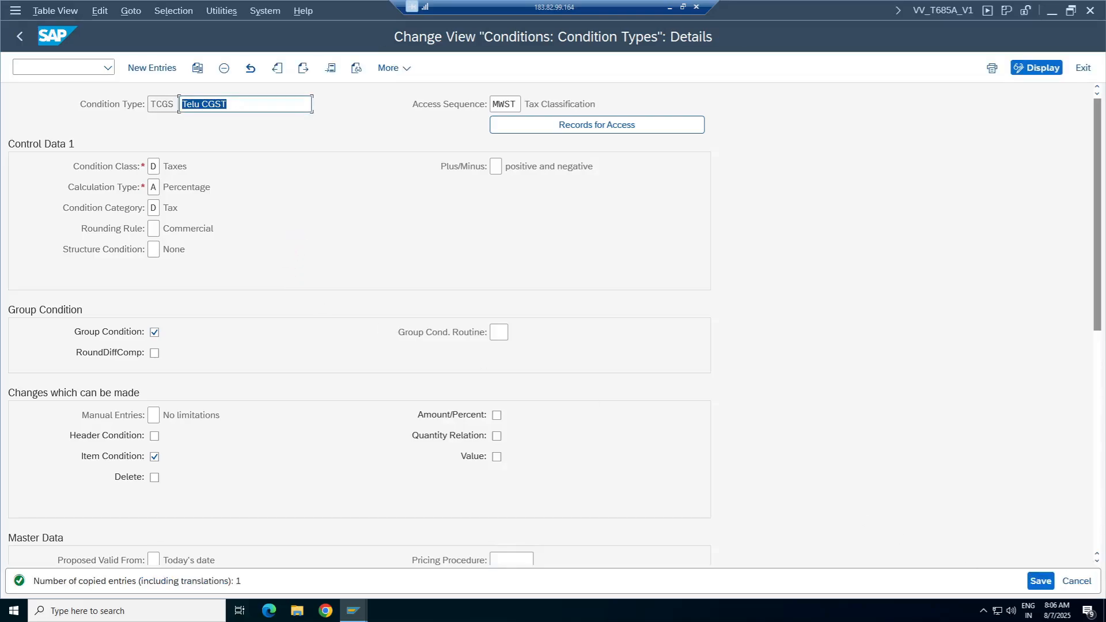
Save condition type TCGS in the existing customizing request Telus Group, searching the own requests for "telu".
left_click(1040, 580)
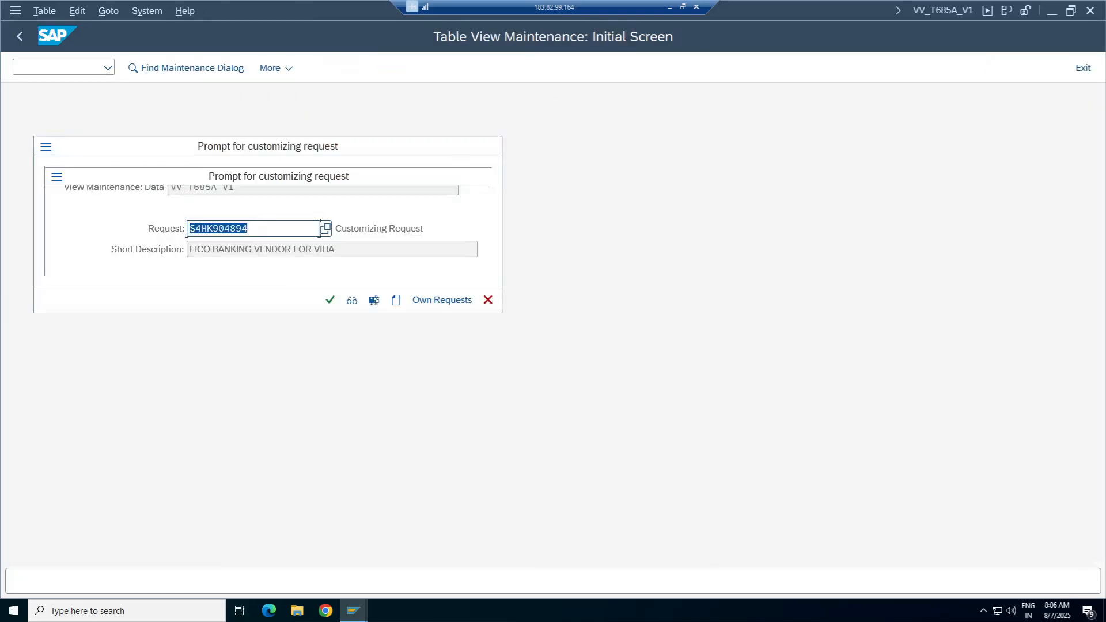
left_click(453, 304)
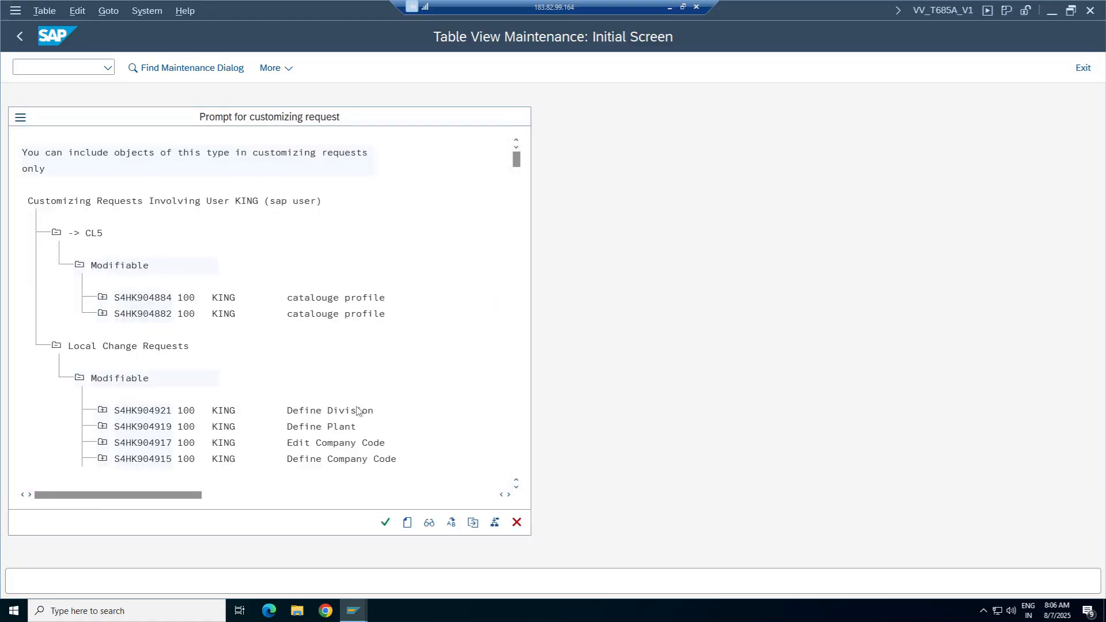
key("ctrl+f")
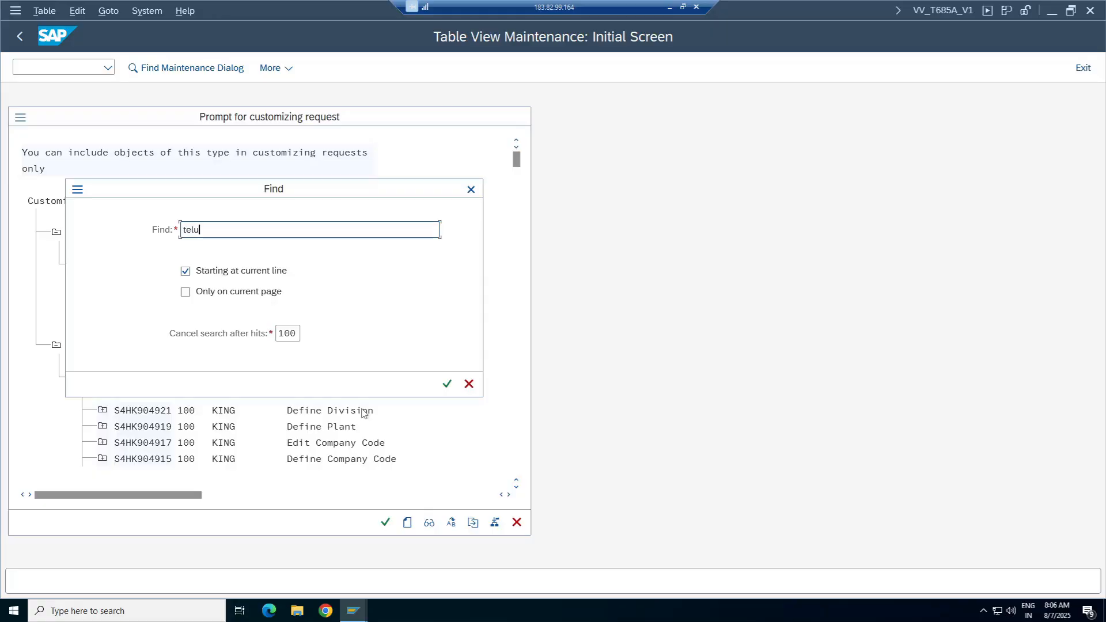
key("Return")
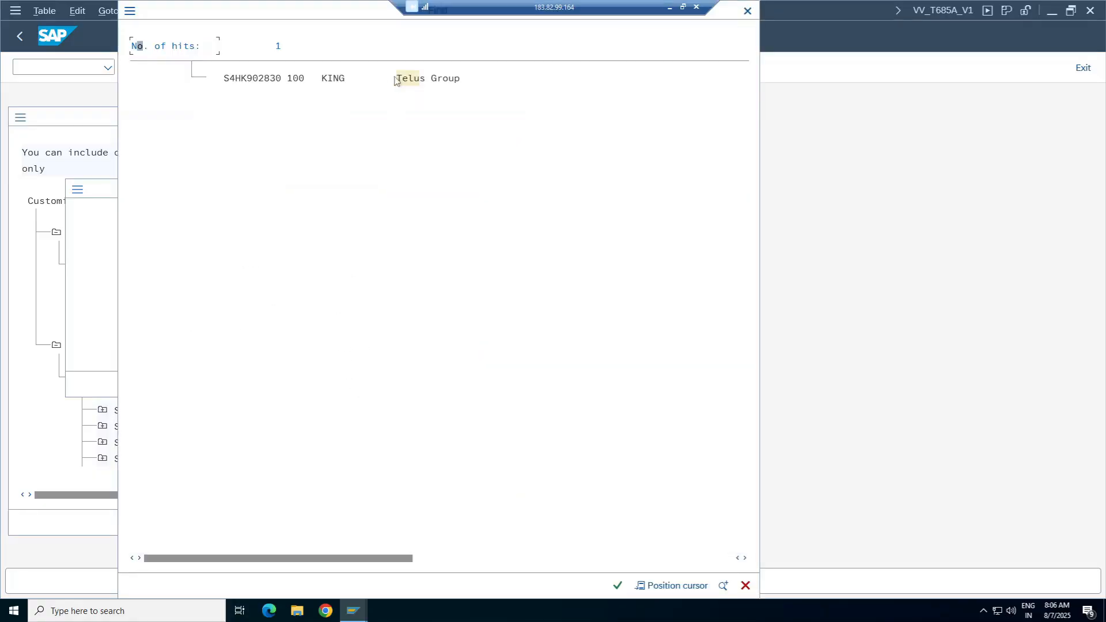
double_click(426, 82)
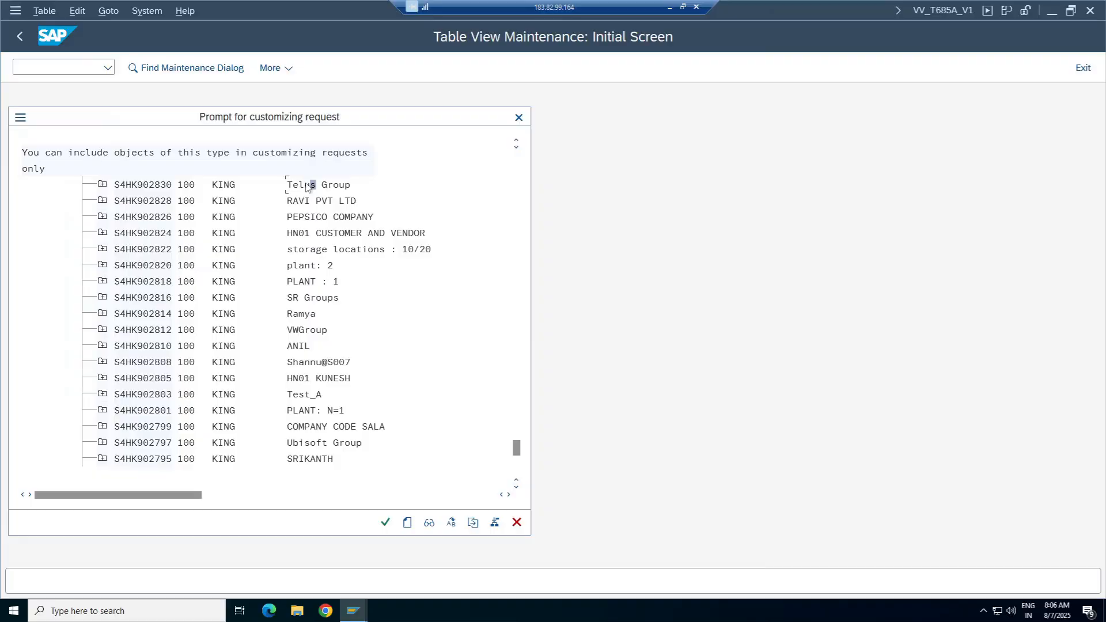
double_click(307, 182)
left_click(328, 299)
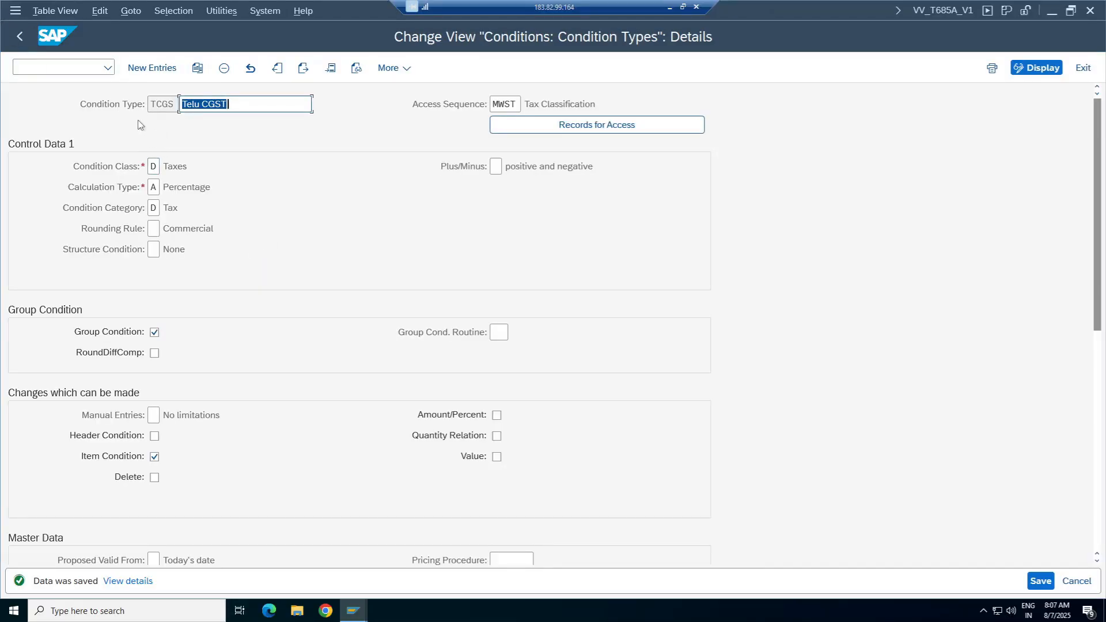
Copy condition type TCGS as TSGS with the description Telu SGST, and save it.
key("shift+Tab")
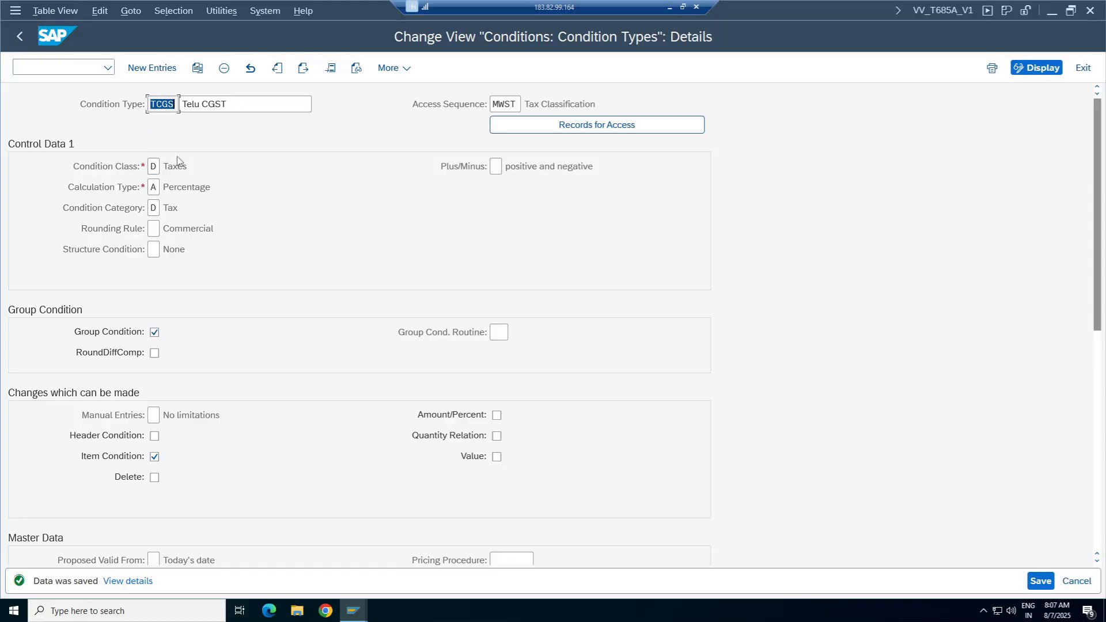
left_click(198, 68)
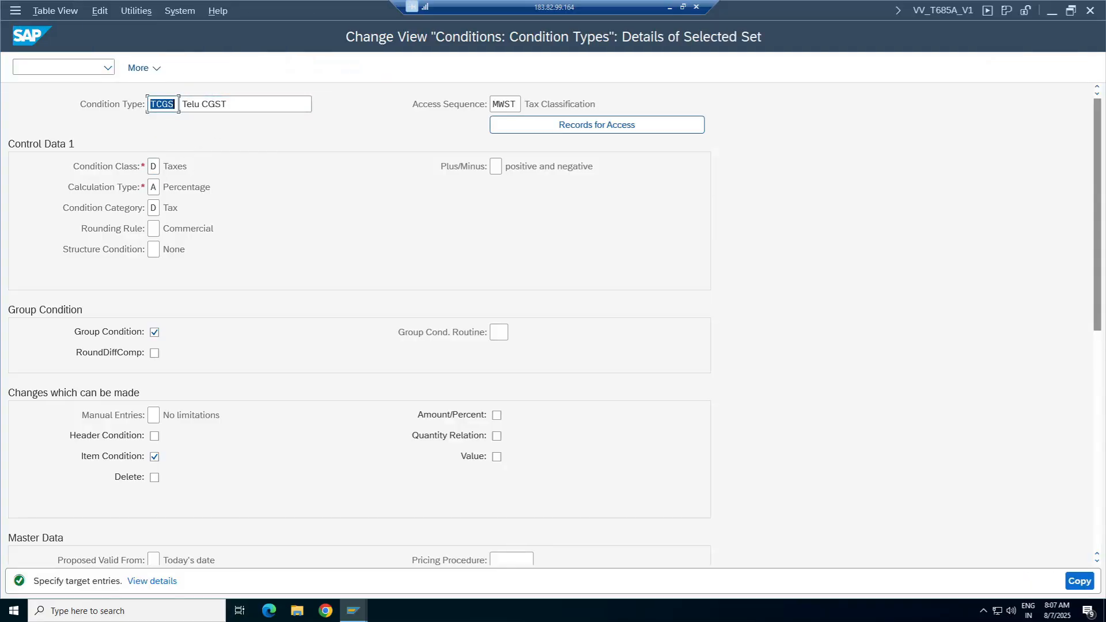
left_click(163, 105)
key("BackSpace")
type("S")
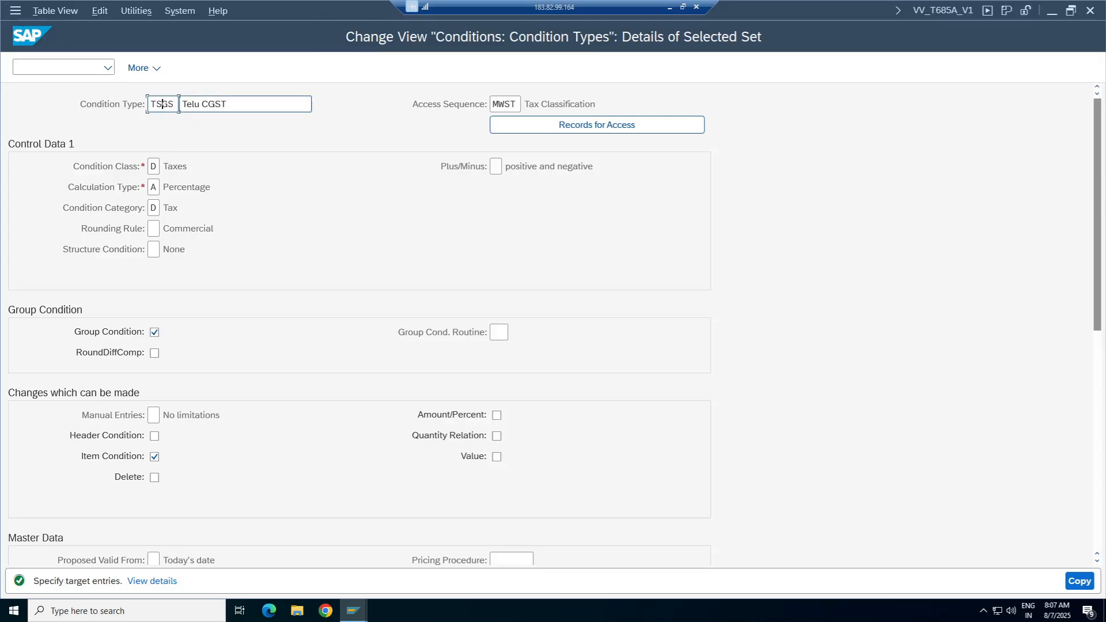
left_click(210, 104)
key("BackSpace")
type("S")
key("Return")
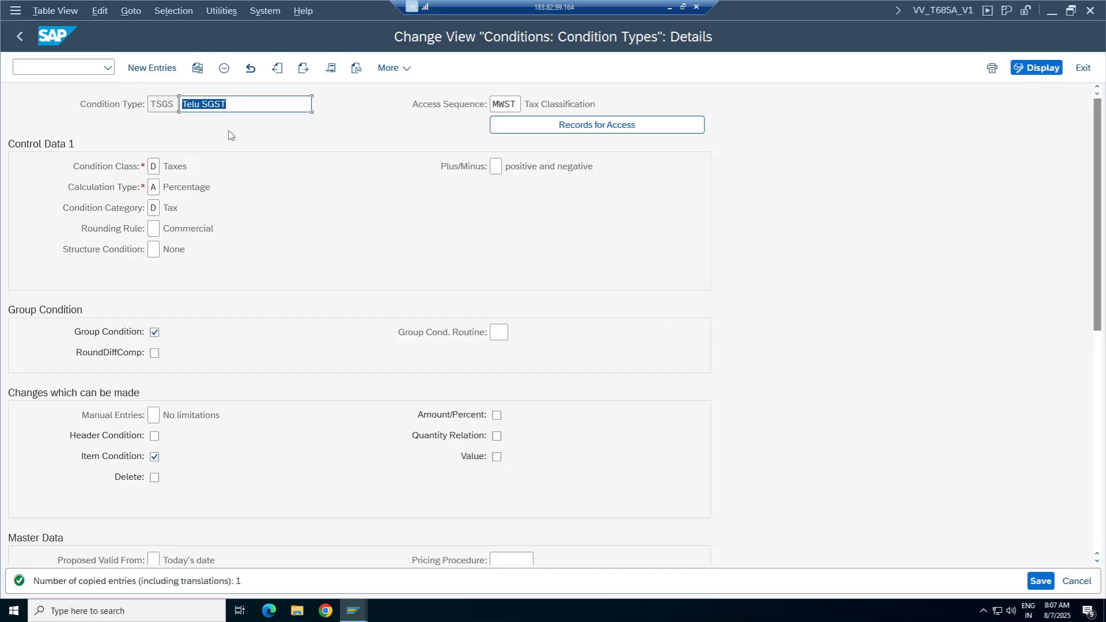
left_click(1041, 582)
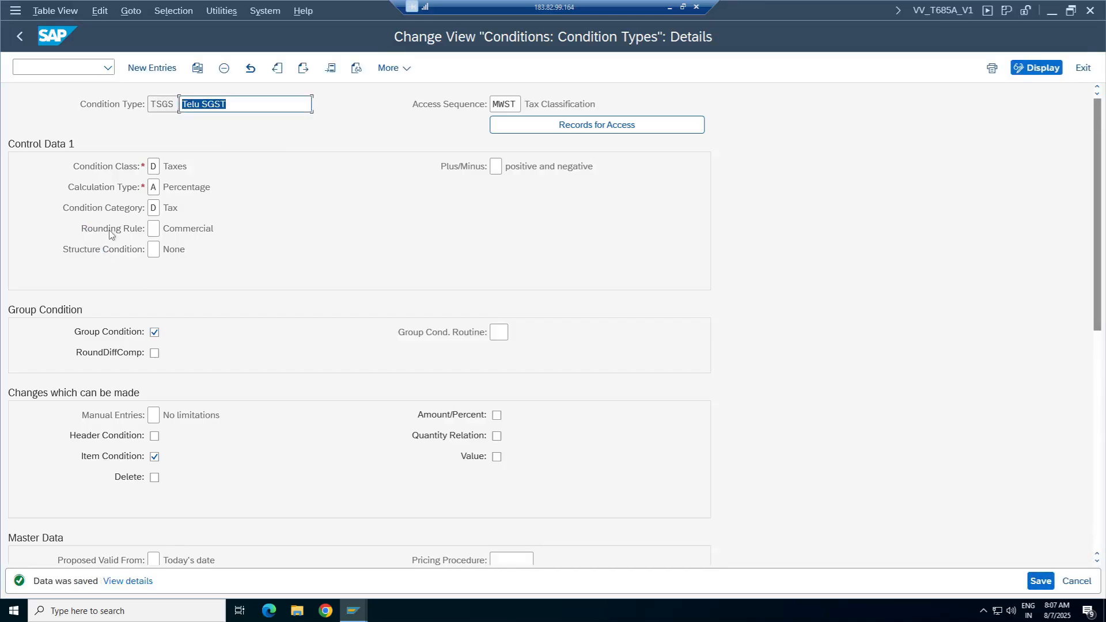
Copy condition type TSGS as a new condition type TIGS.
left_click(198, 68)
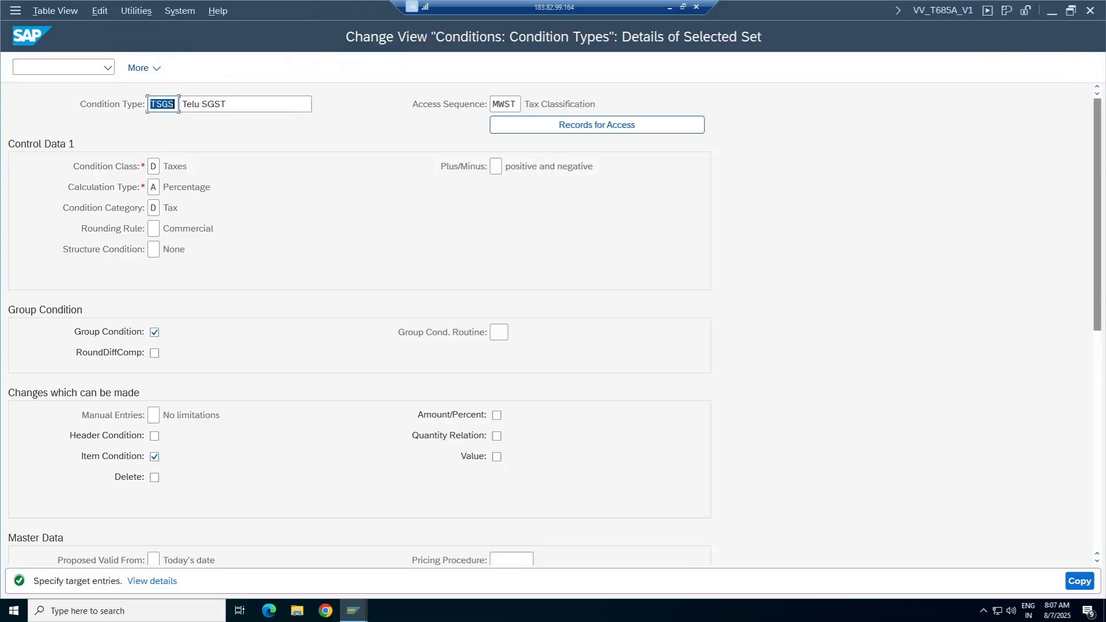
left_click(162, 104)
key("Left")
type("I")
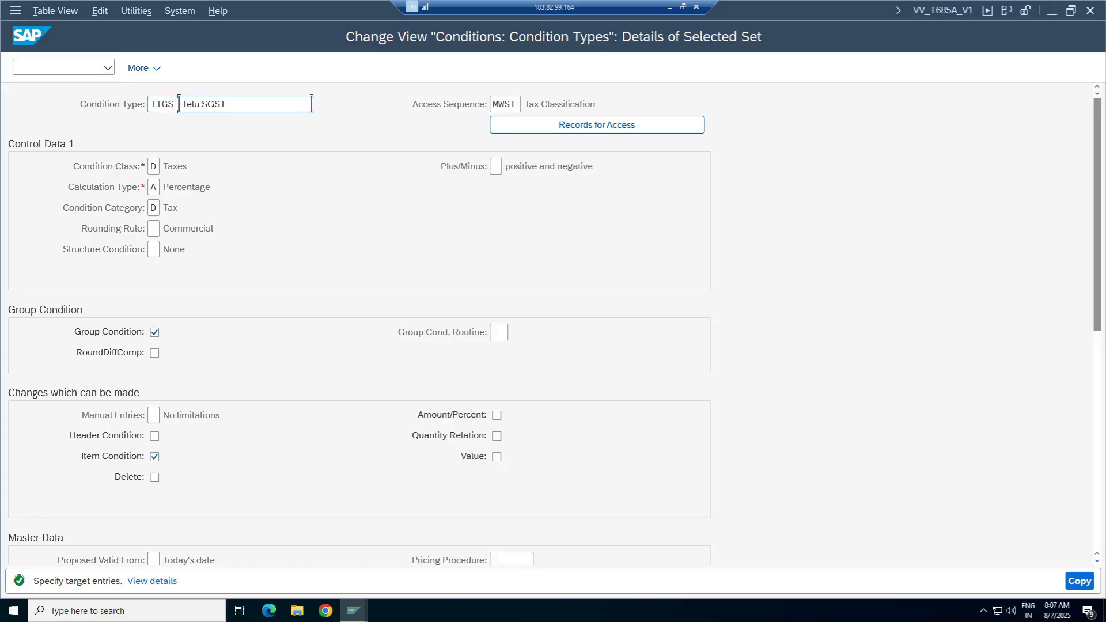
type("I")
key("Return")
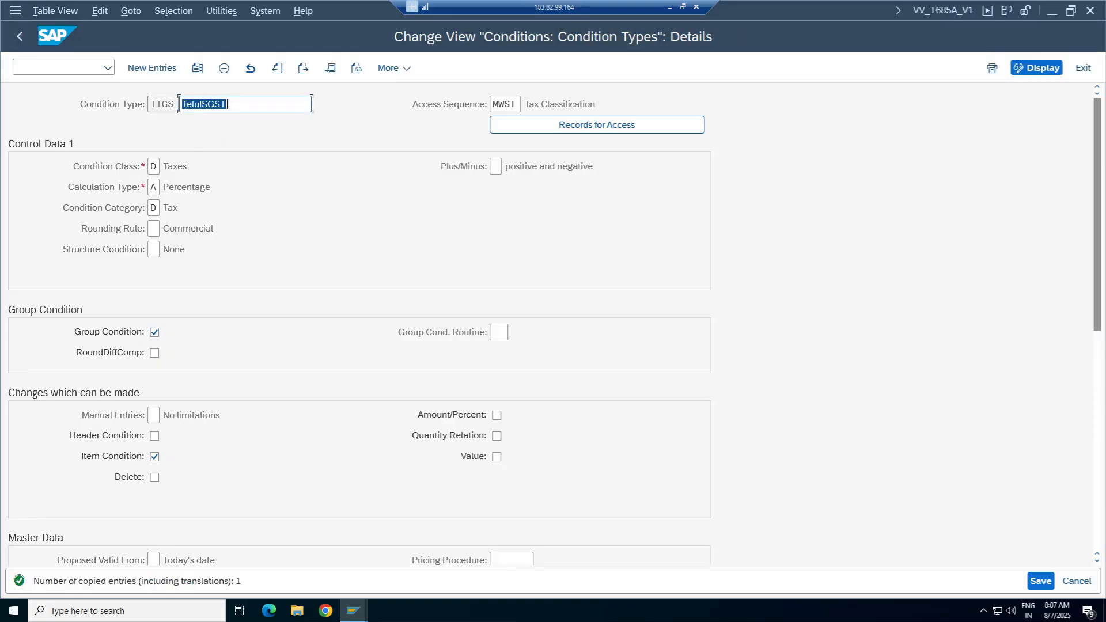
Correct the description of condition type TIGS to Telu IGST and save it.
left_click(203, 104)
key("F10")
left_click(203, 104)
key("BackSpace")
key("BackSpace")
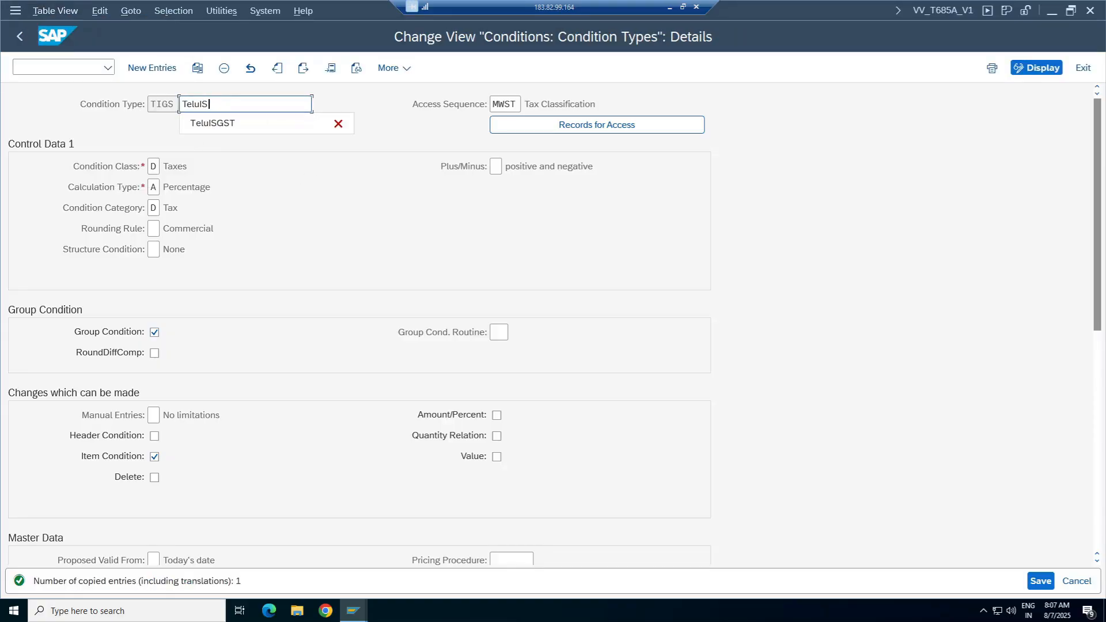
key("BackSpace")
key("BackSpace")
type("U")
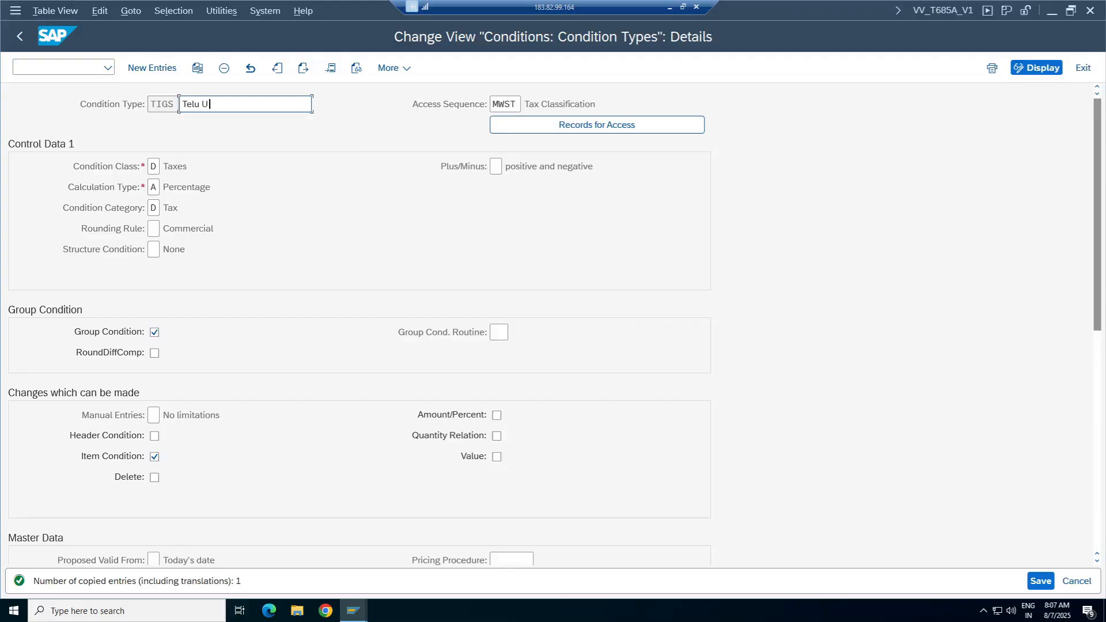
key("BackSpace")
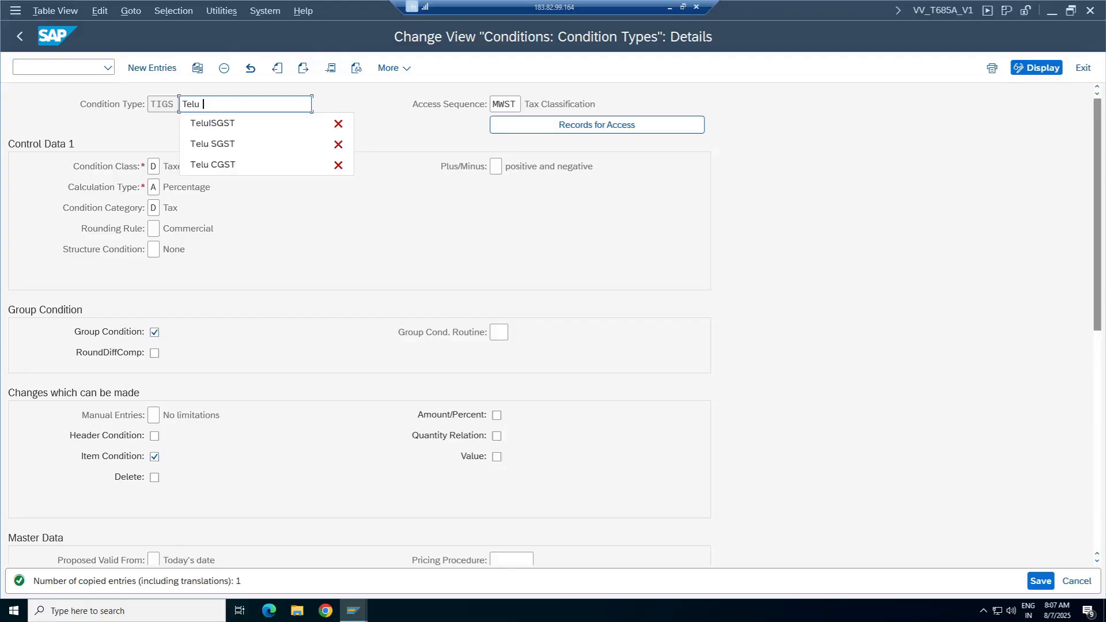
type("IGST")
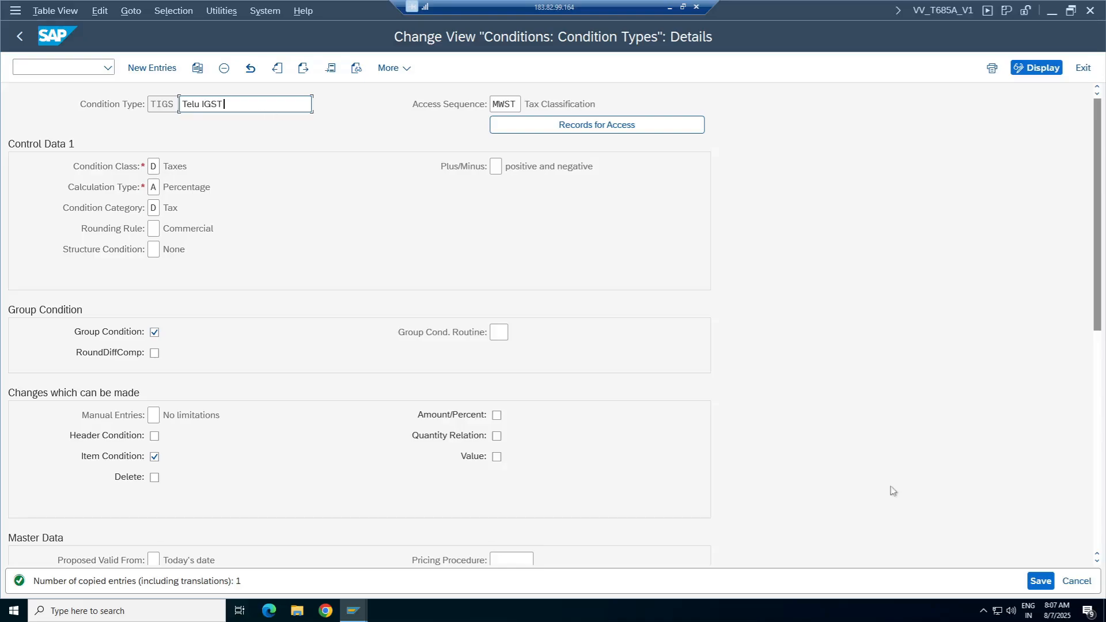
left_click(1047, 581)
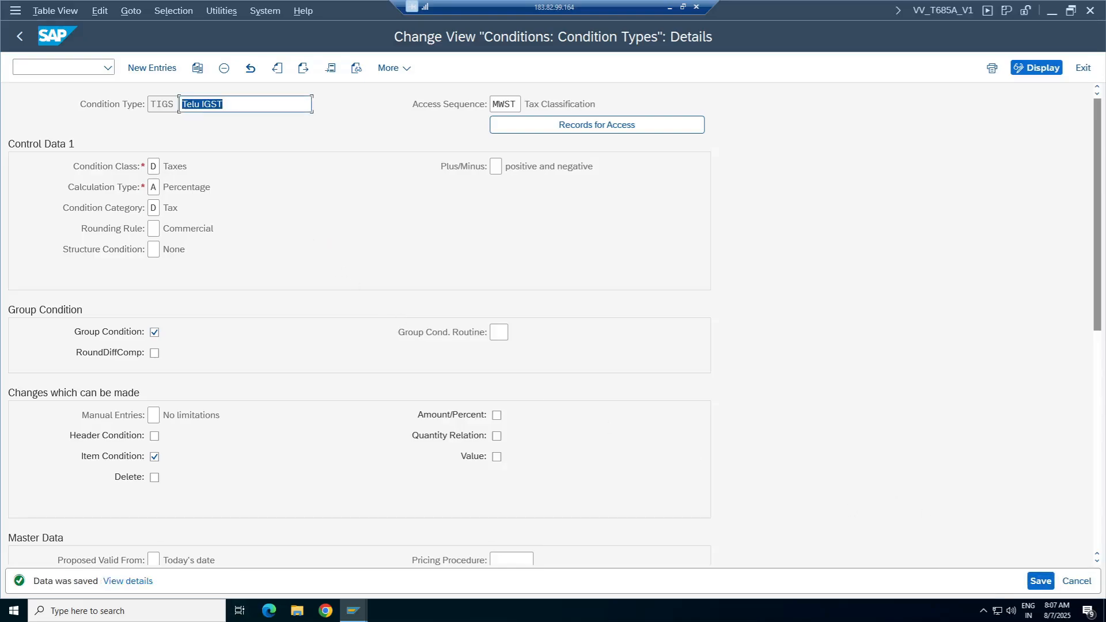
Return to the condition types overview and mark TIGS, TSGS and TCGS to review the Telu input tax entries.
left_click(20, 38)
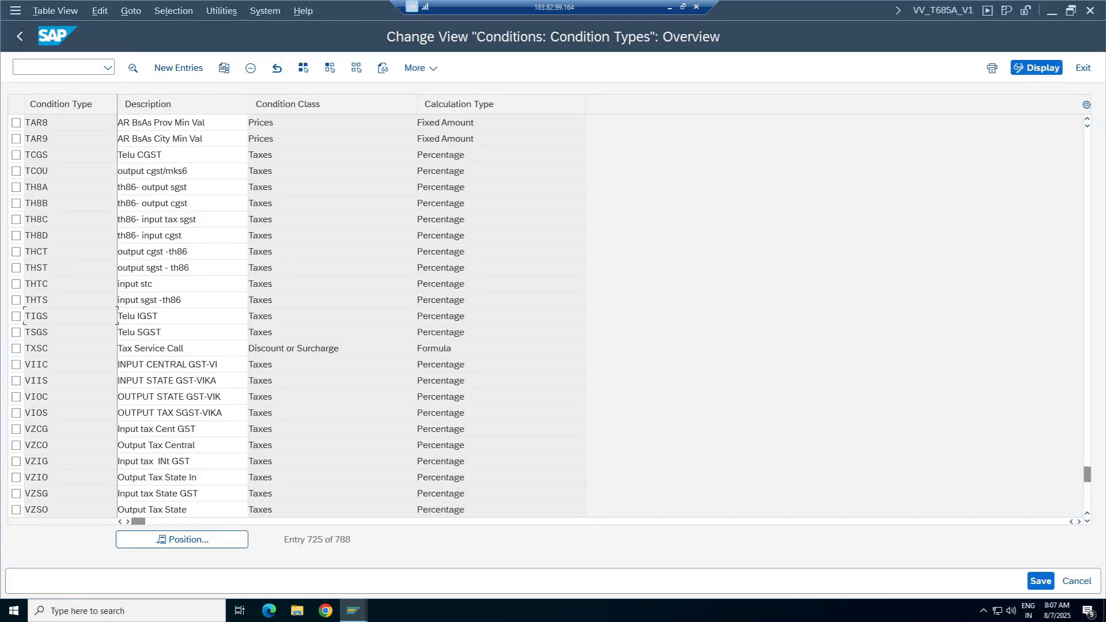
left_click(16, 316)
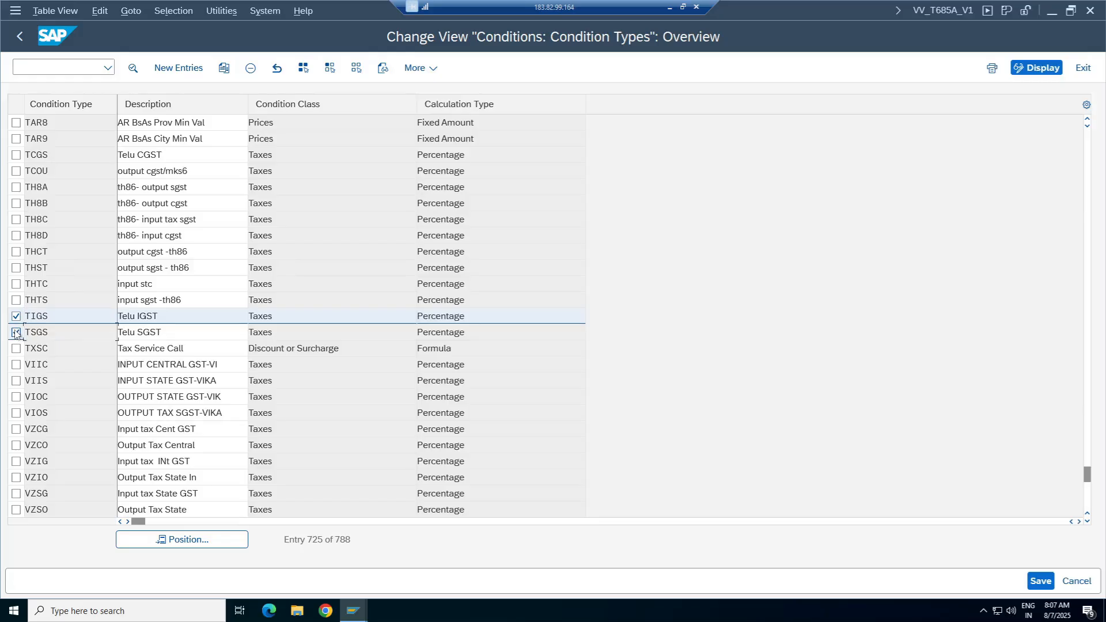
left_click(16, 332)
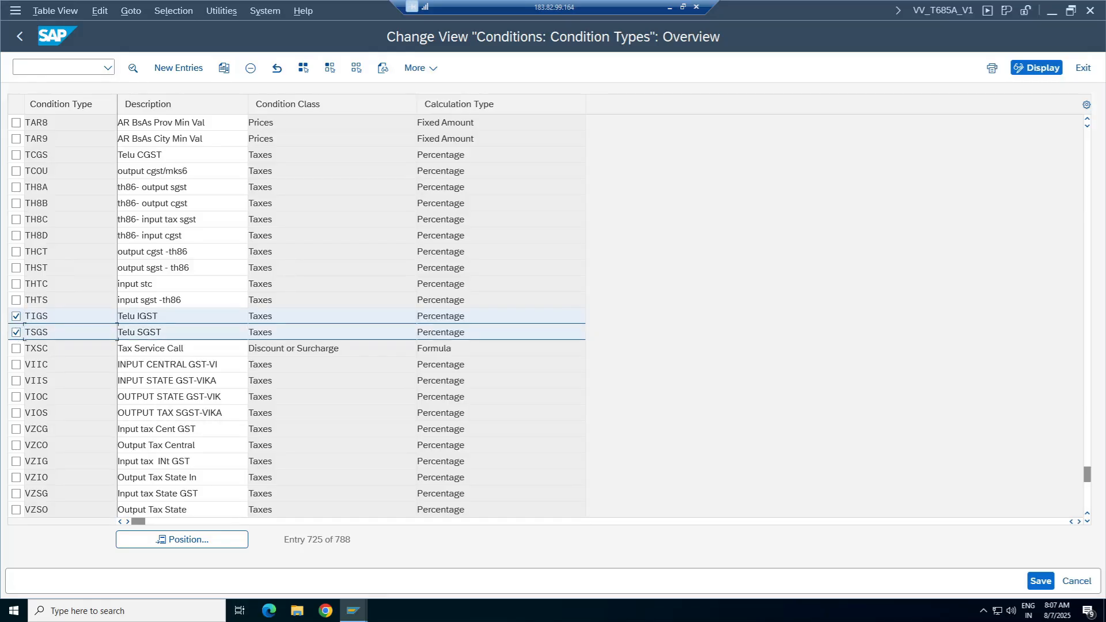
left_click(16, 155)
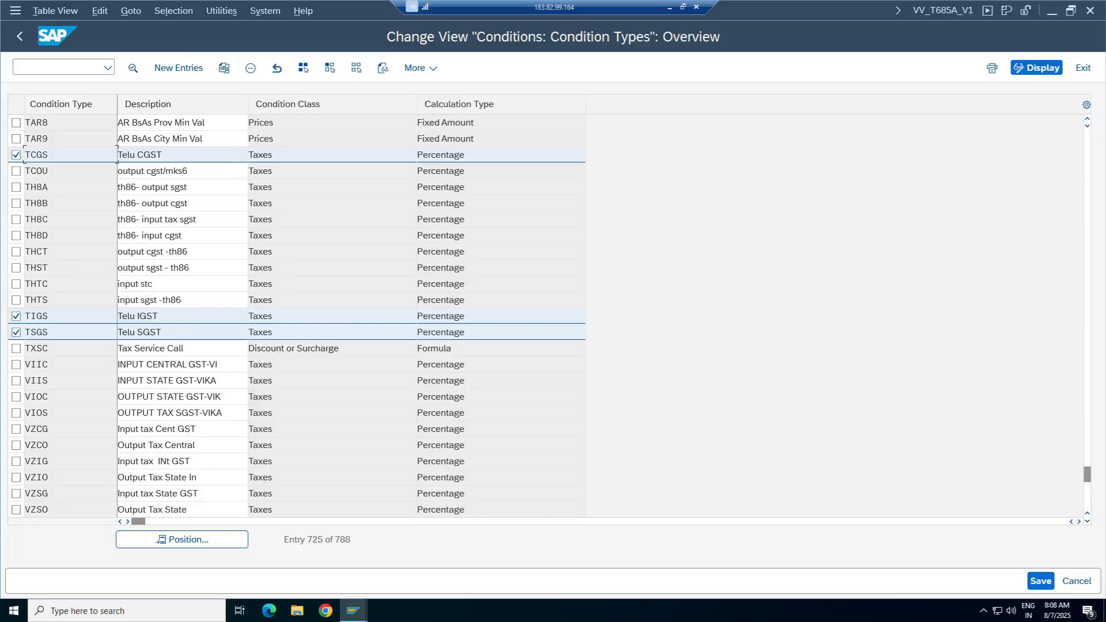
left_click_drag(165, 155, 117, 155)
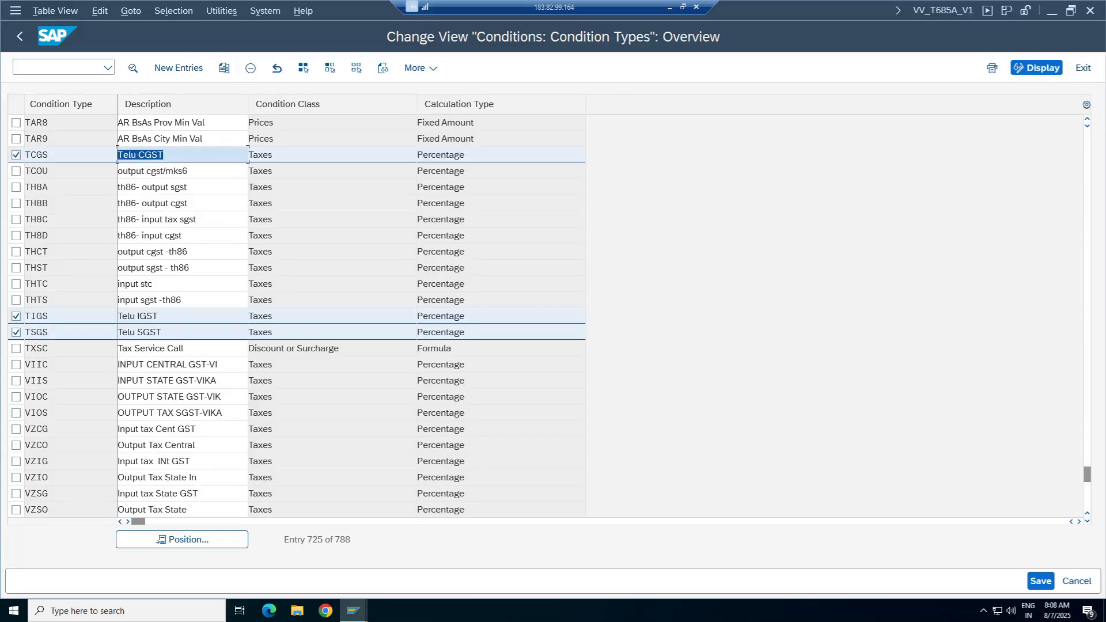
left_click_drag(163, 333, 117, 316)
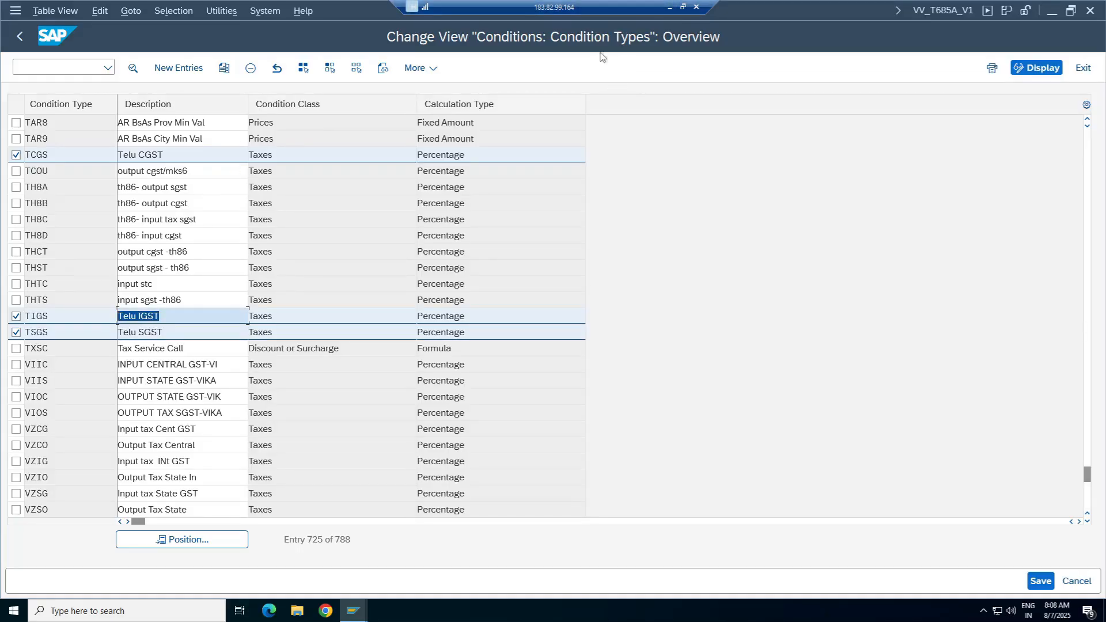
Check the Condition Types instruction for output tax based on MWAS in the configuration notes spreadsheet.
left_click(669, 7)
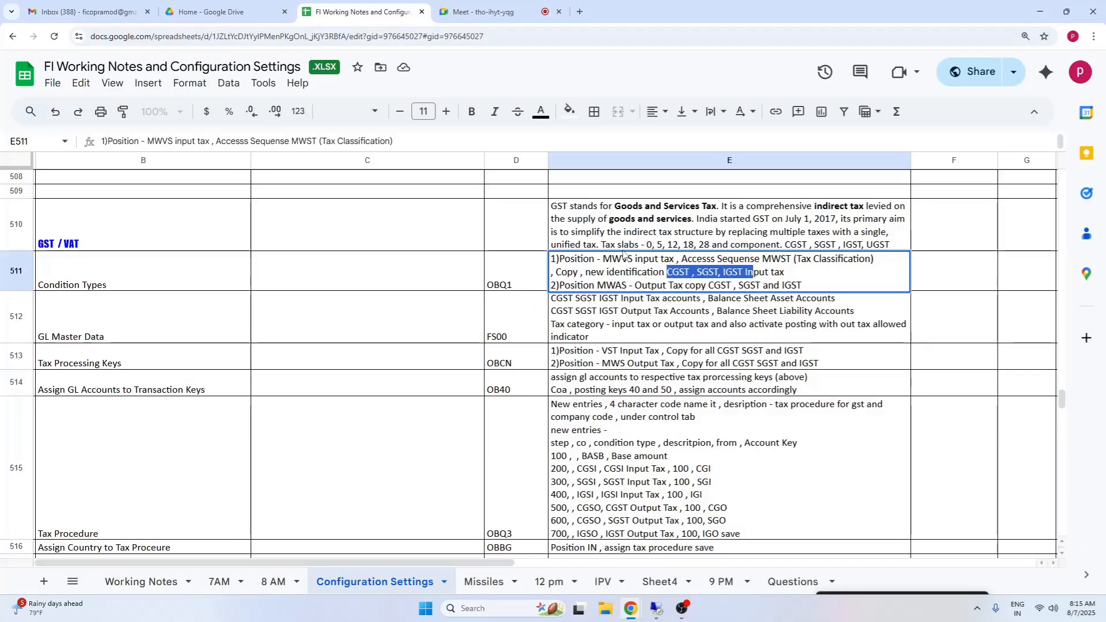
left_click(658, 260)
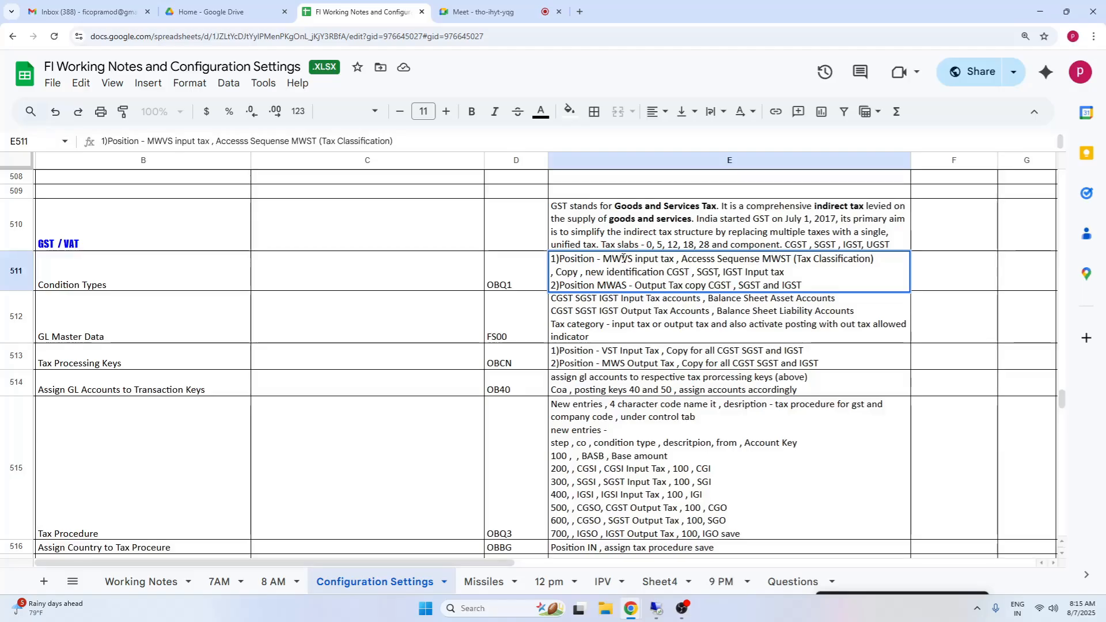
left_click_drag(595, 285, 639, 285)
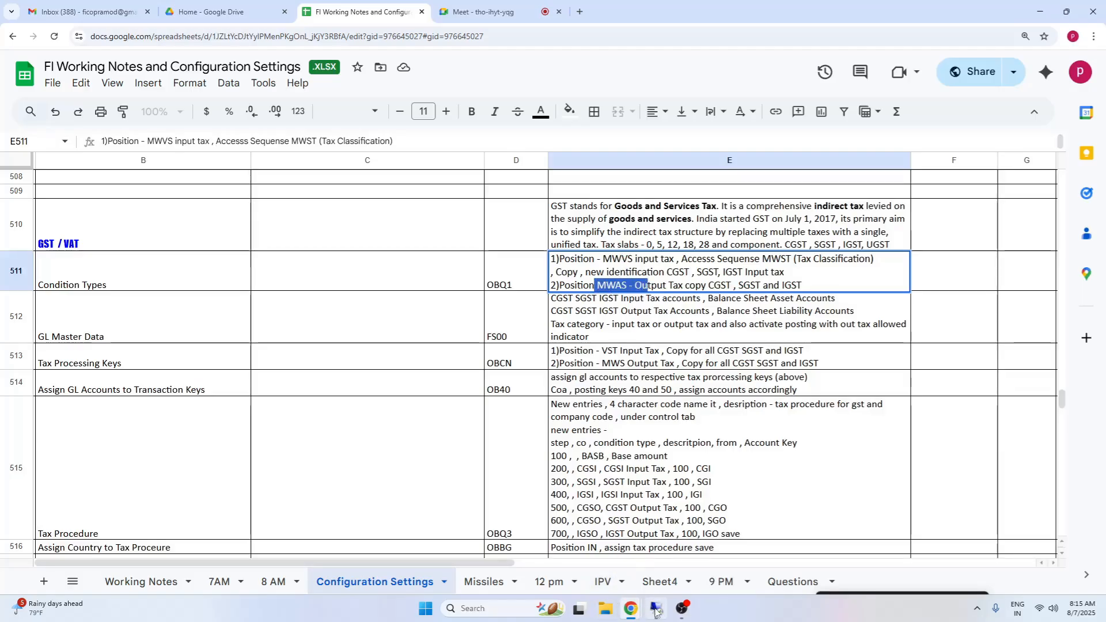
Switch back to SAP and deselect condition types TIGS, TSGS and TCGS.
left_click(657, 608)
left_click(16, 316)
left_click(16, 332)
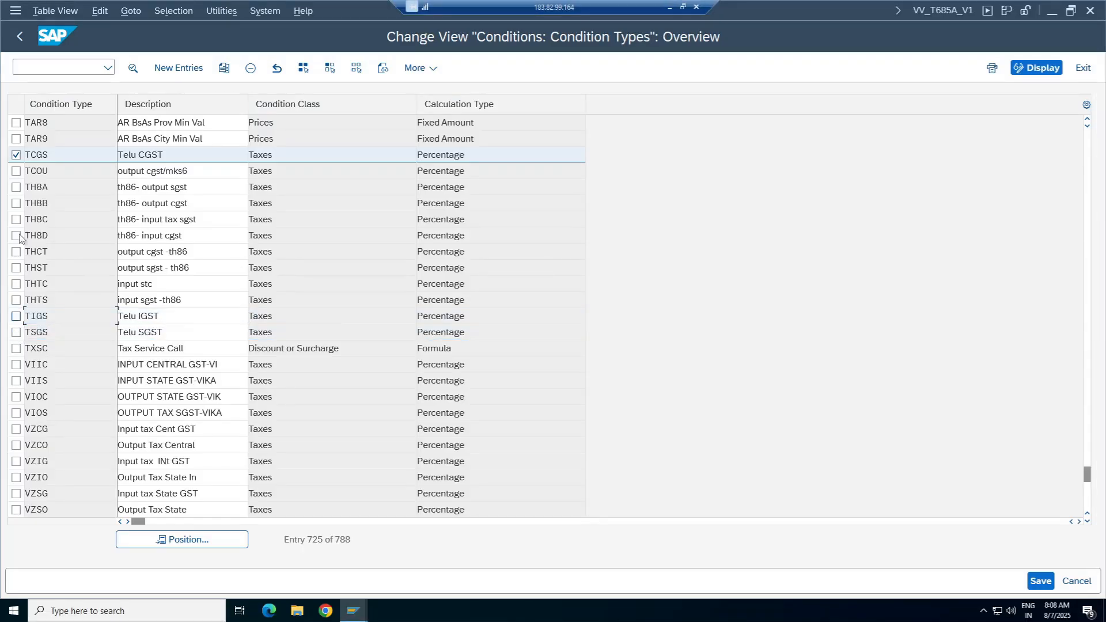
left_click(16, 155)
Position the condition types list at MWAS and open the details of that output tax entry.
left_click(188, 544)
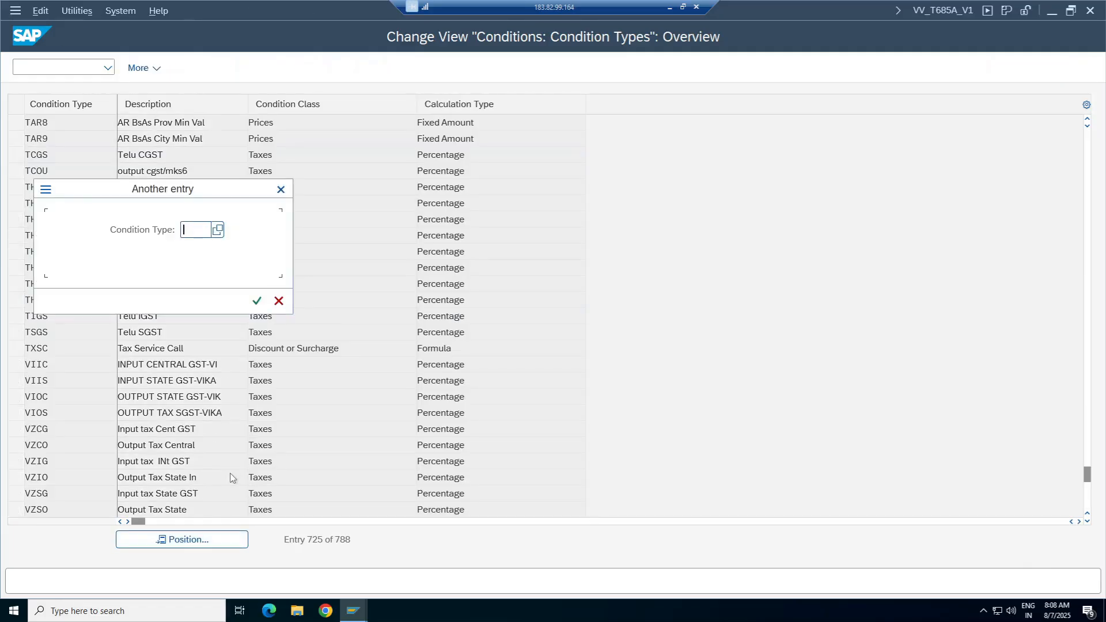
type("mwas")
key("Return")
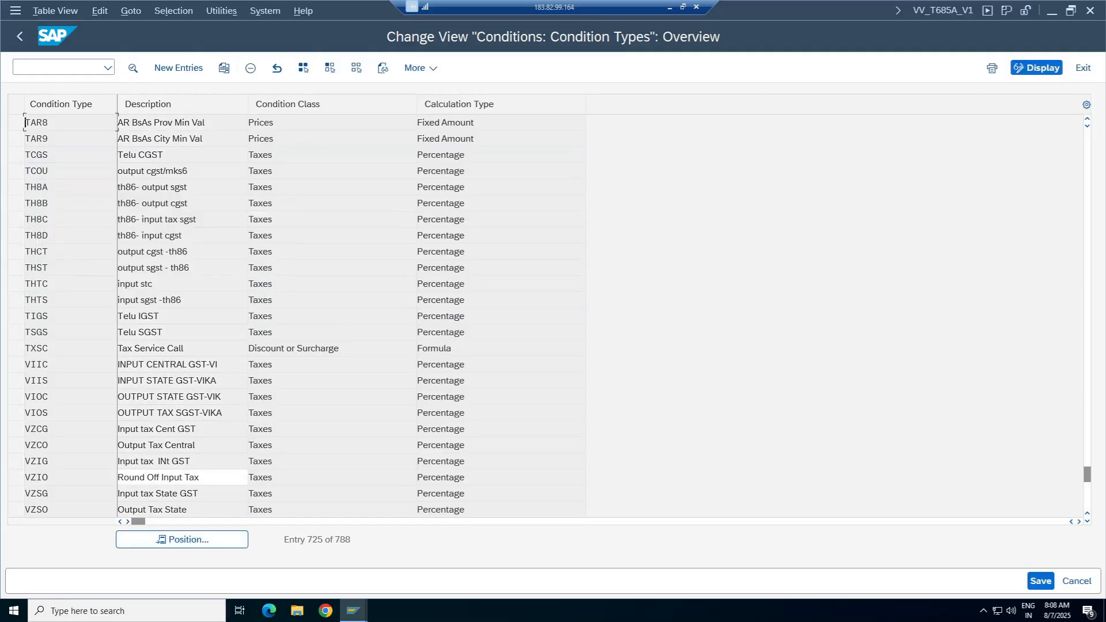
left_click(16, 123)
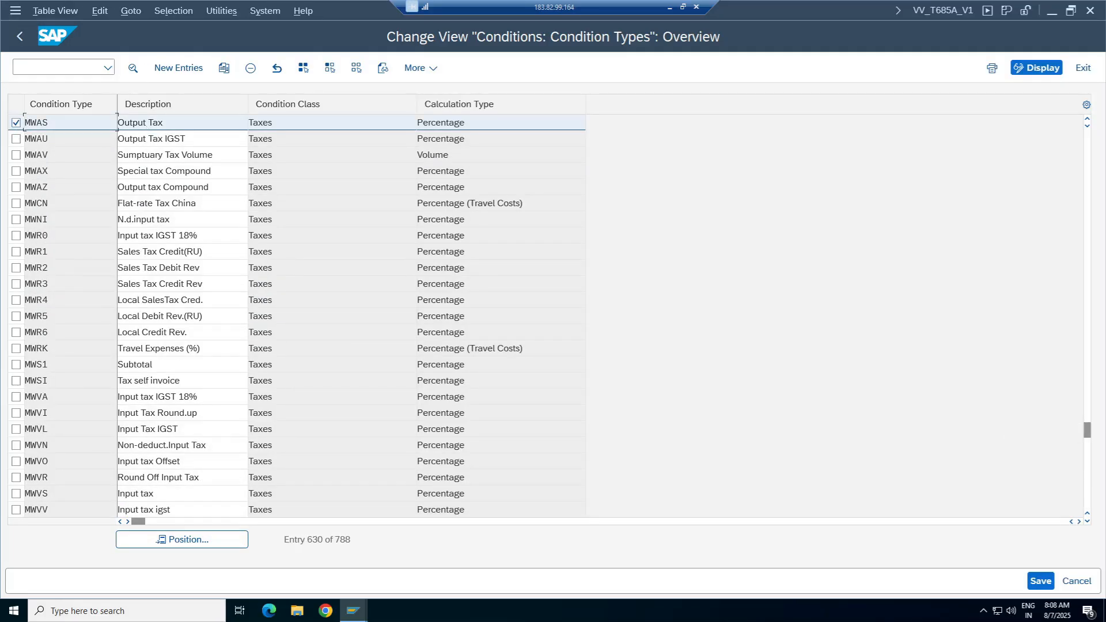
double_click(172, 122)
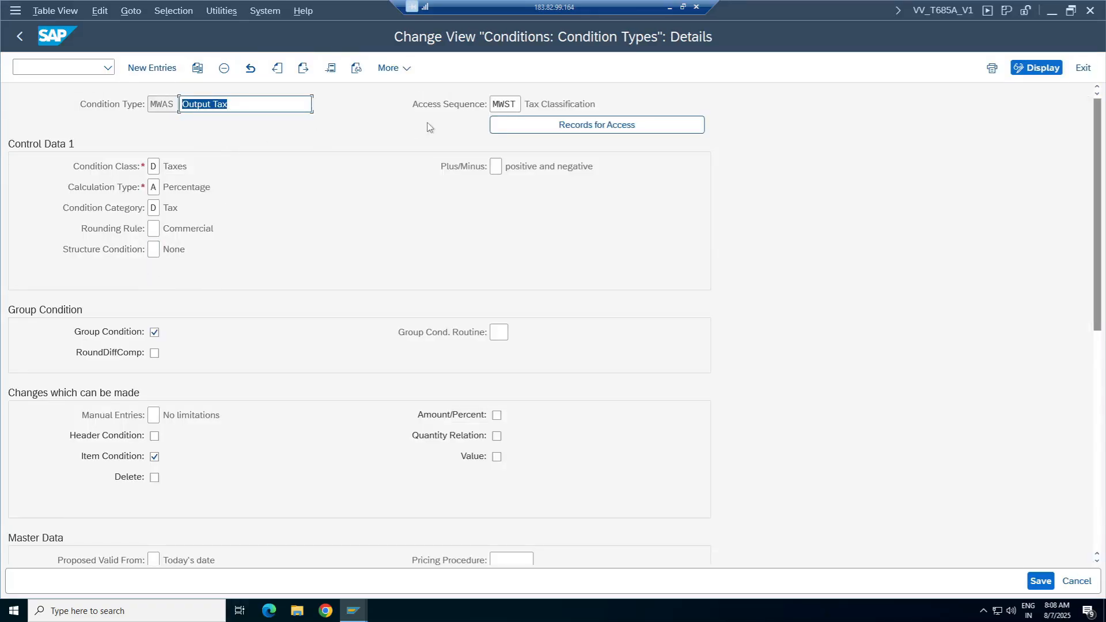
left_click(251, 105)
left_click(156, 105)
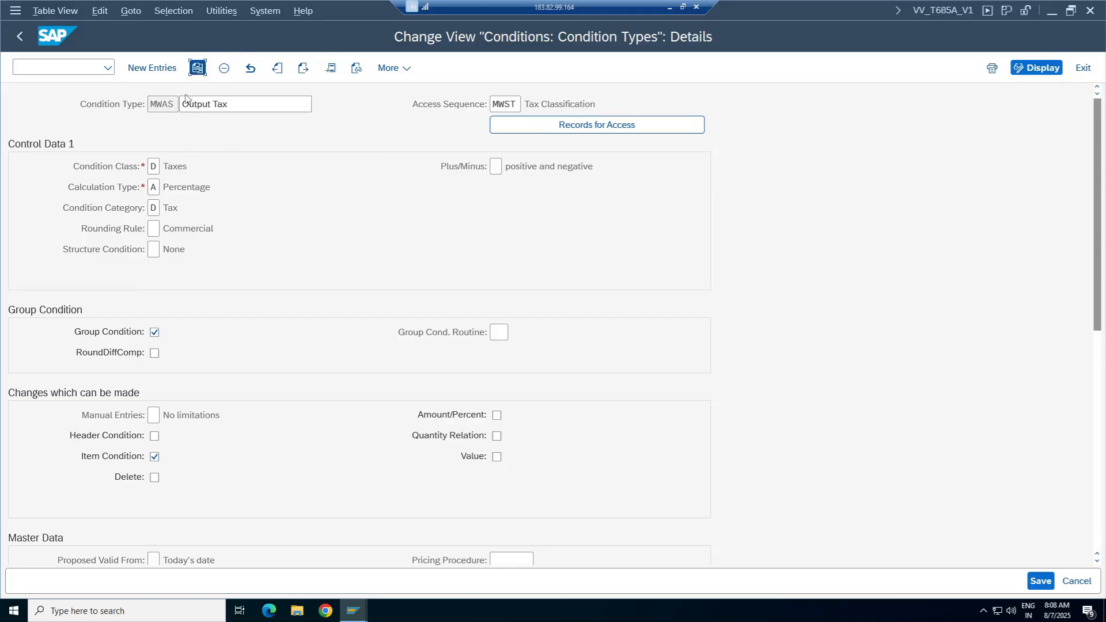
Start copying condition type MWAS and enter TCGO as the new condition type code.
left_click(197, 67)
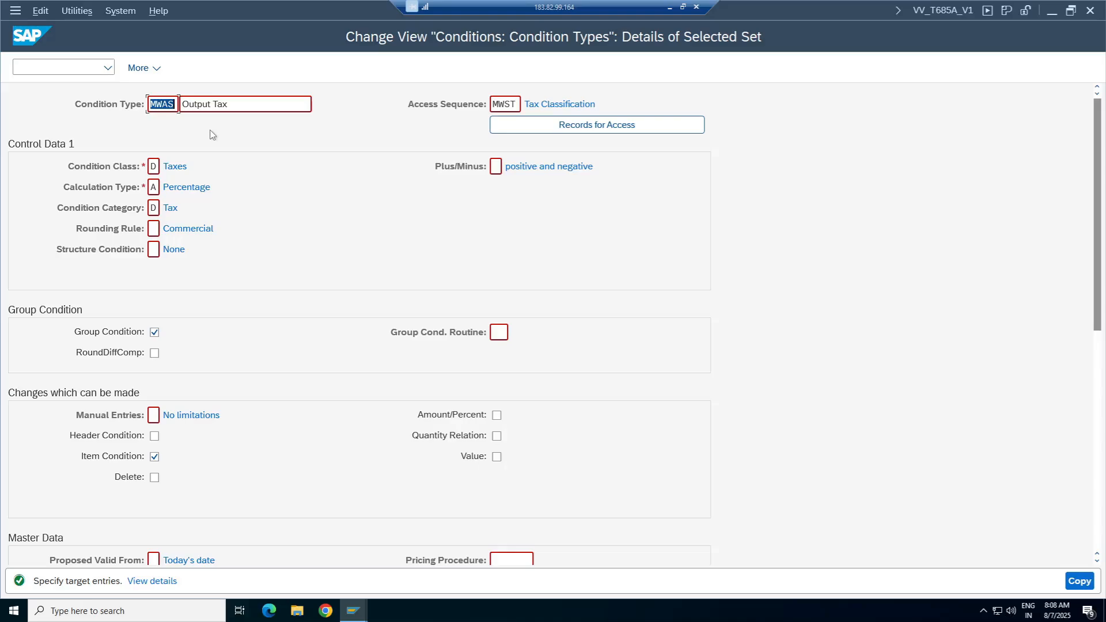
key("BackSpace")
type("T")
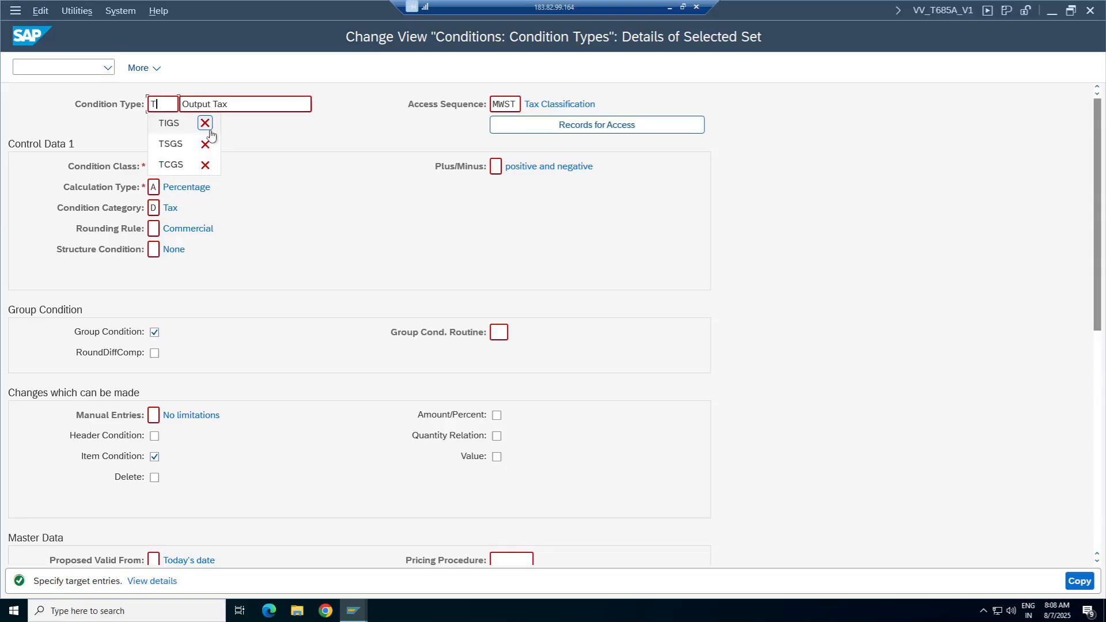
type("CG")
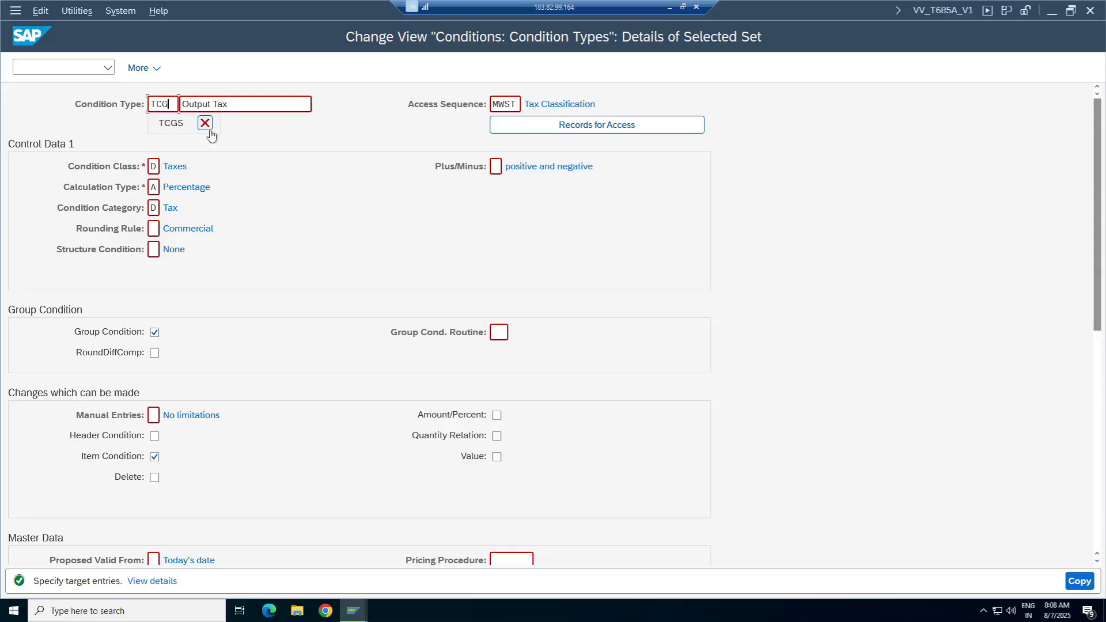
type("O")
Replace the description of TCGO with Telu CGST Output and complete the copy.
key("BackSpace")
key("BackSpace")
key("BackSpace")
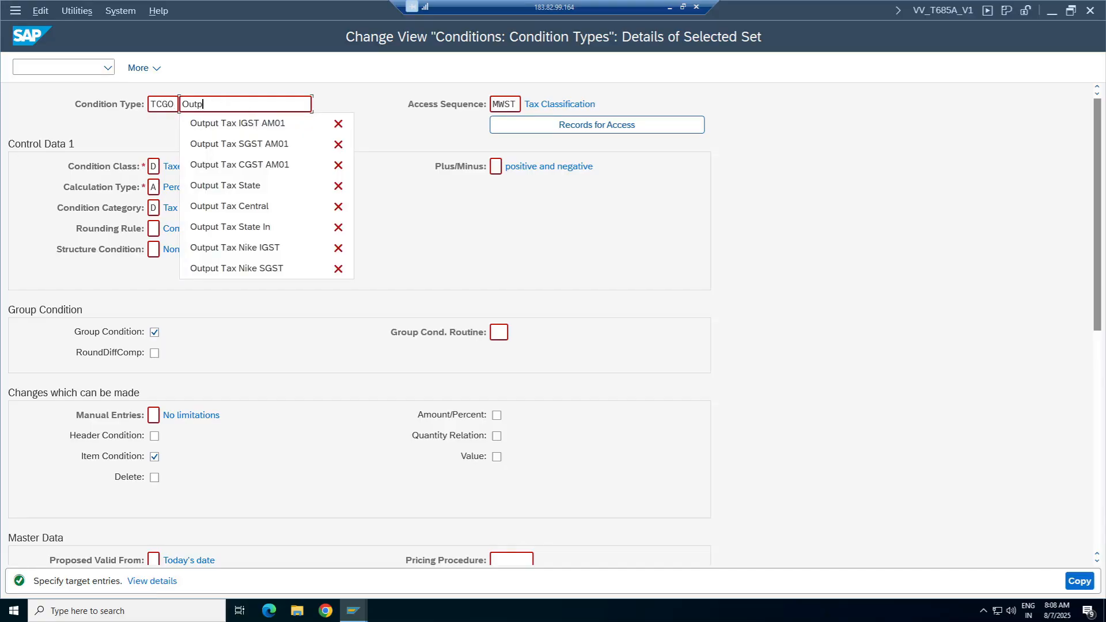
key("BackSpace")
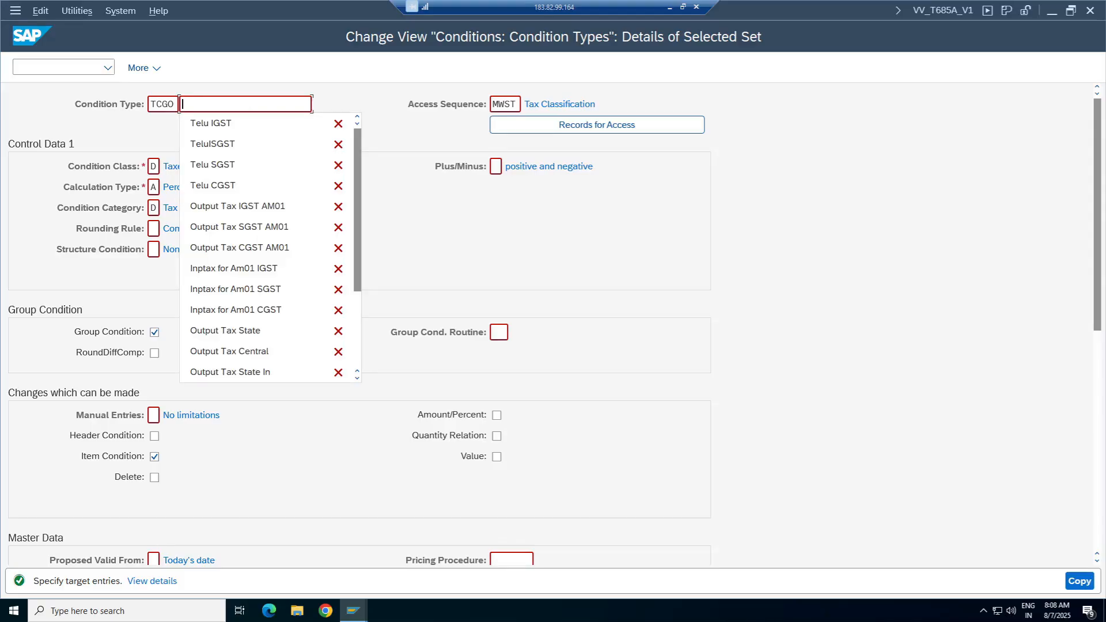
left_click(209, 185)
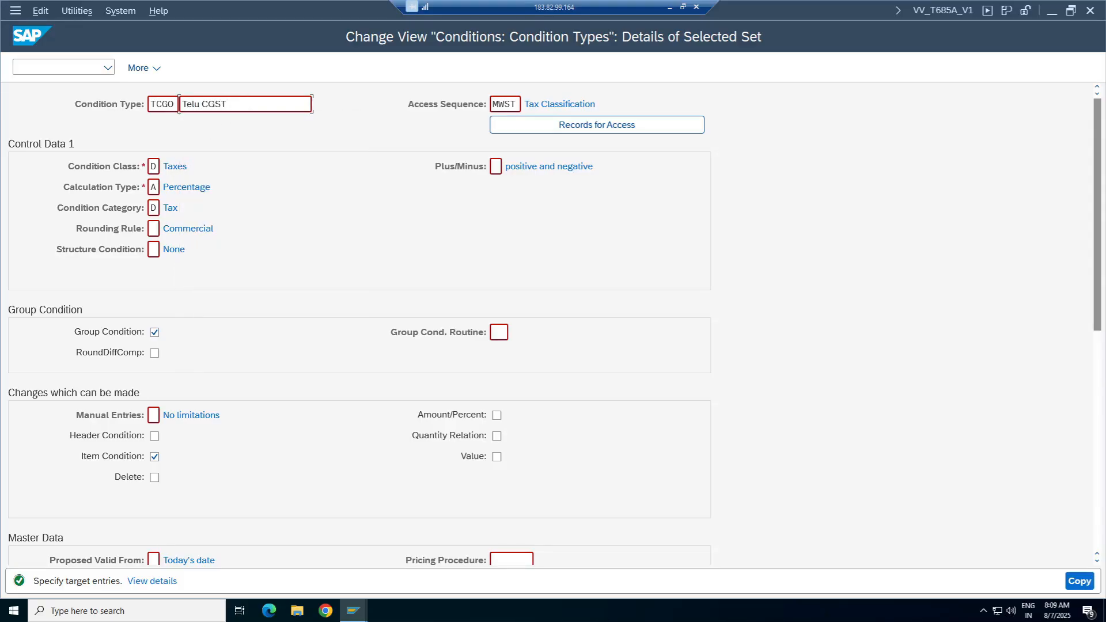
type("Output")
left_click(227, 105)
left_click(1077, 583)
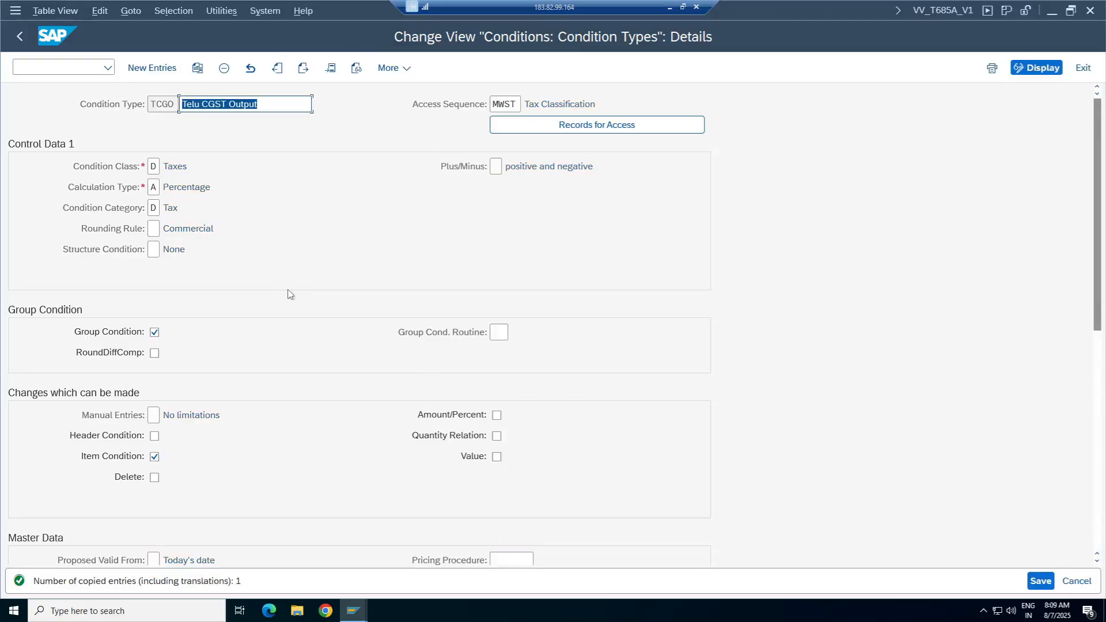
Copy condition type TCGO as TSGO with the description Telu SGST Output, and save the output tax types.
left_click(158, 104)
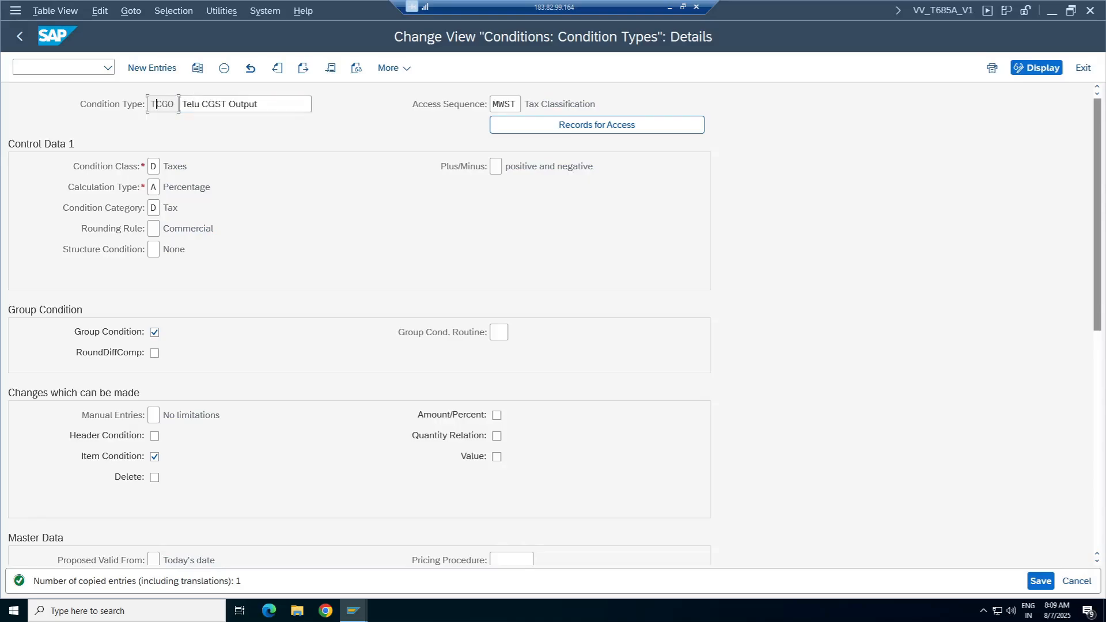
left_click(198, 68)
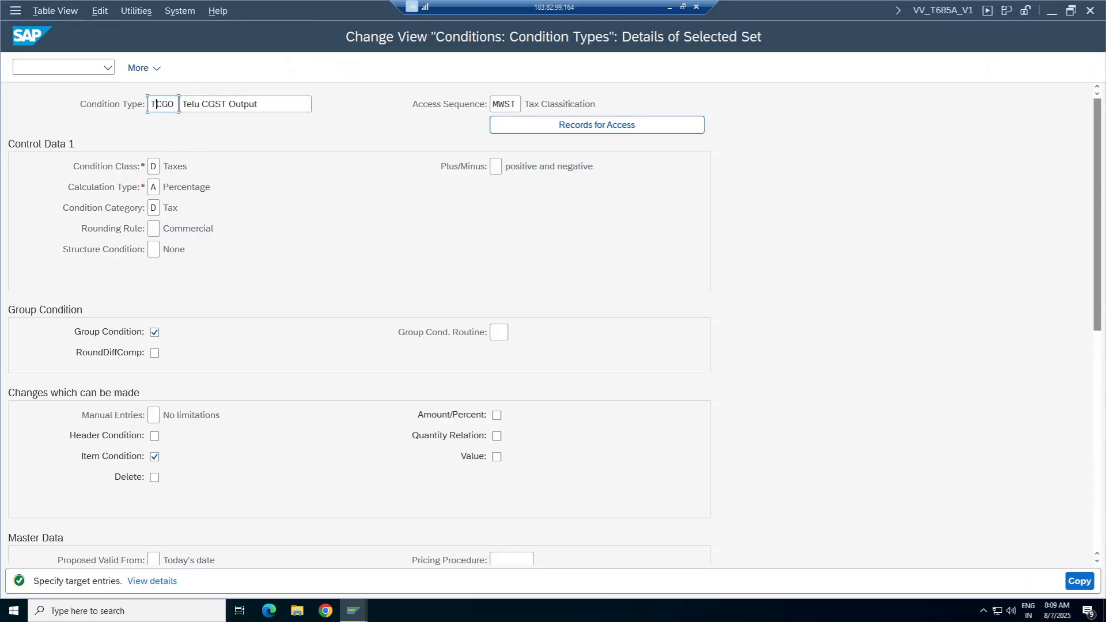
type("S")
left_click(210, 105)
key("BackSpace")
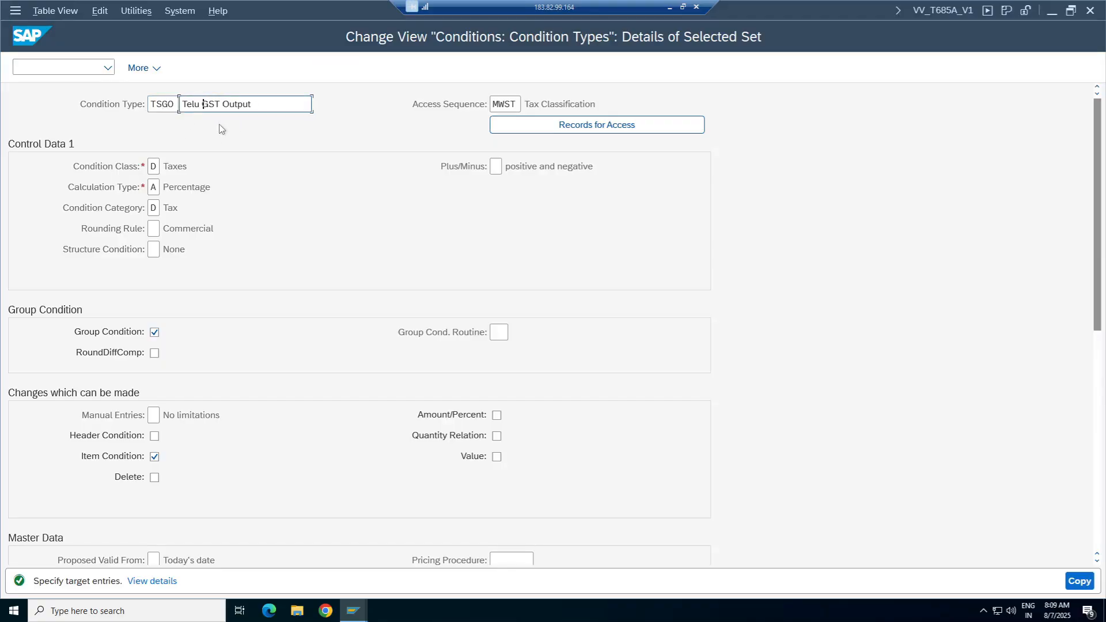
type("S")
left_click(1080, 580)
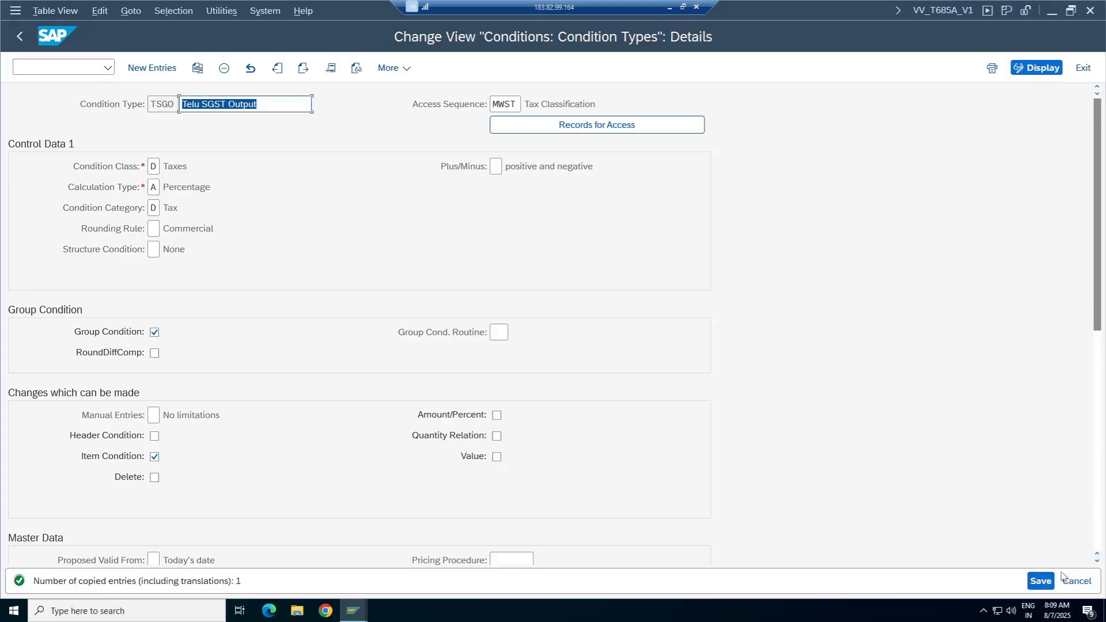
left_click(1040, 580)
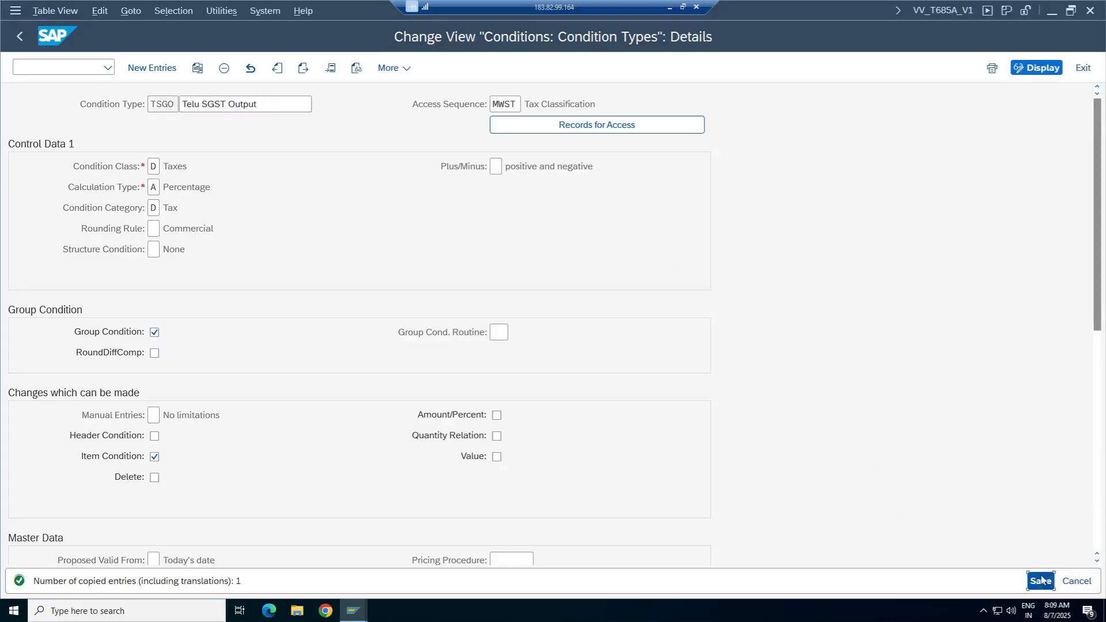
Copy condition type TSGO as TIGO with the description Telu IGST Output, save it, and return to the condition types overview.
left_click(197, 68)
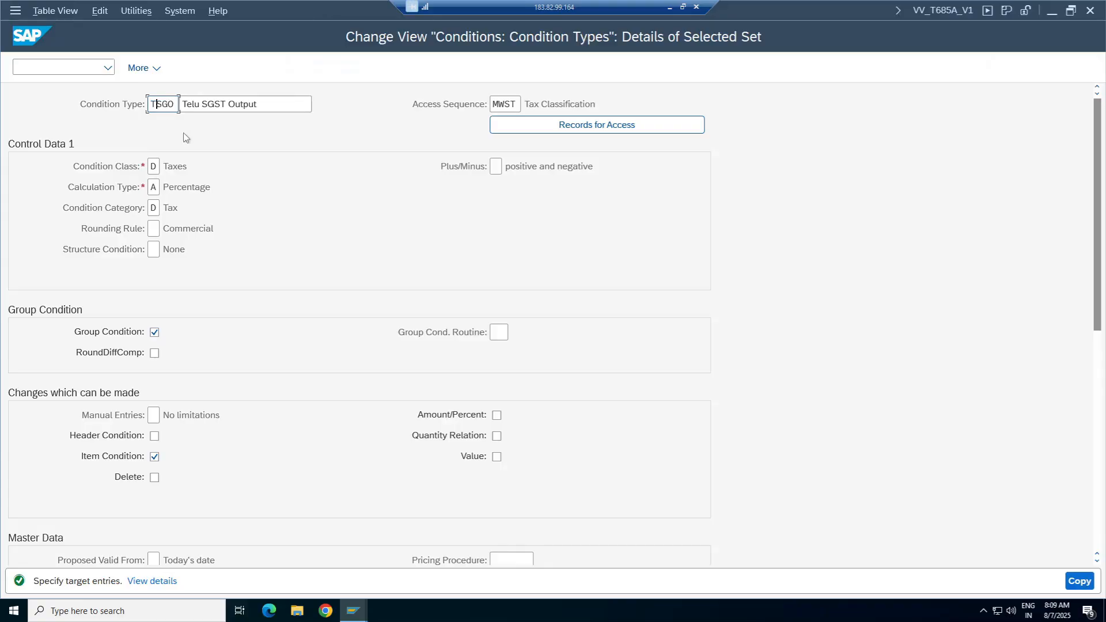
type("I")
left_click(209, 103)
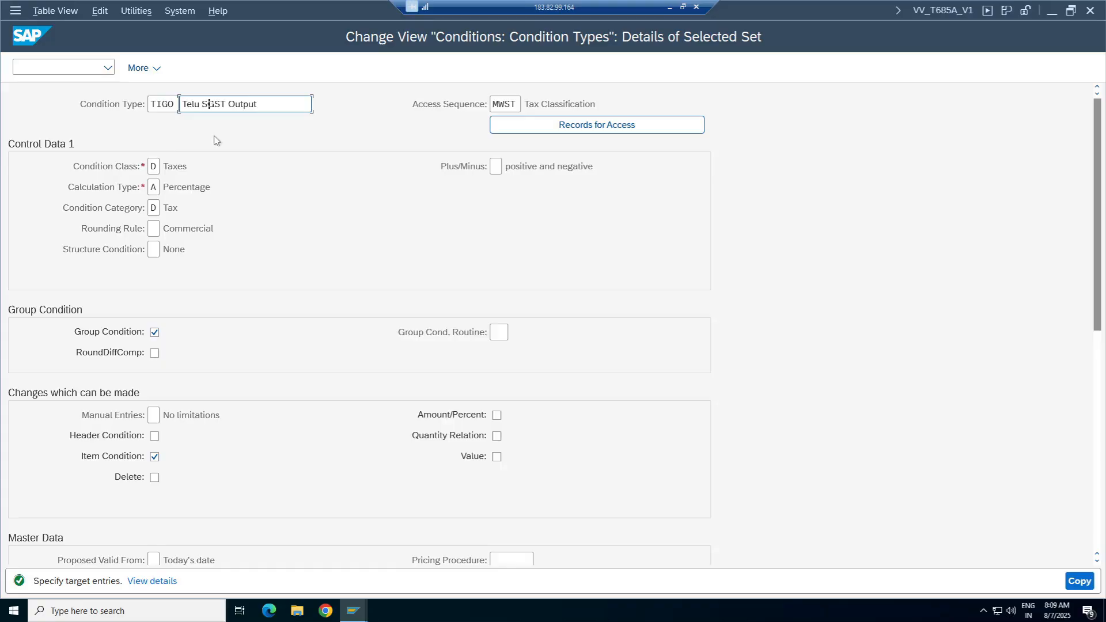
key("BackSpace")
type("I")
left_click(1075, 577)
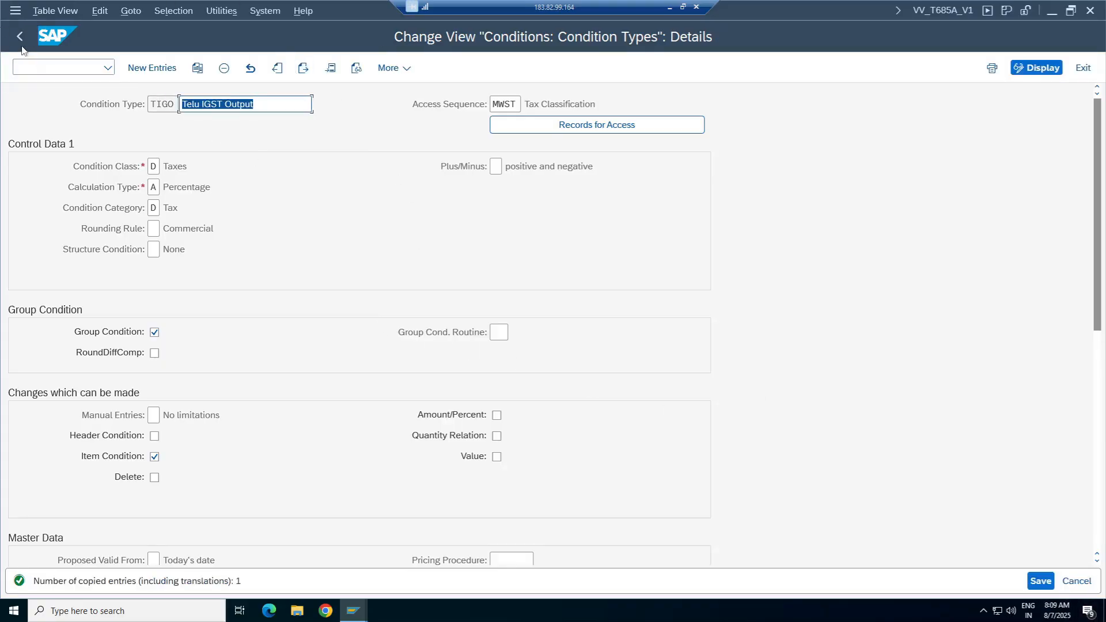
left_click(1040, 581)
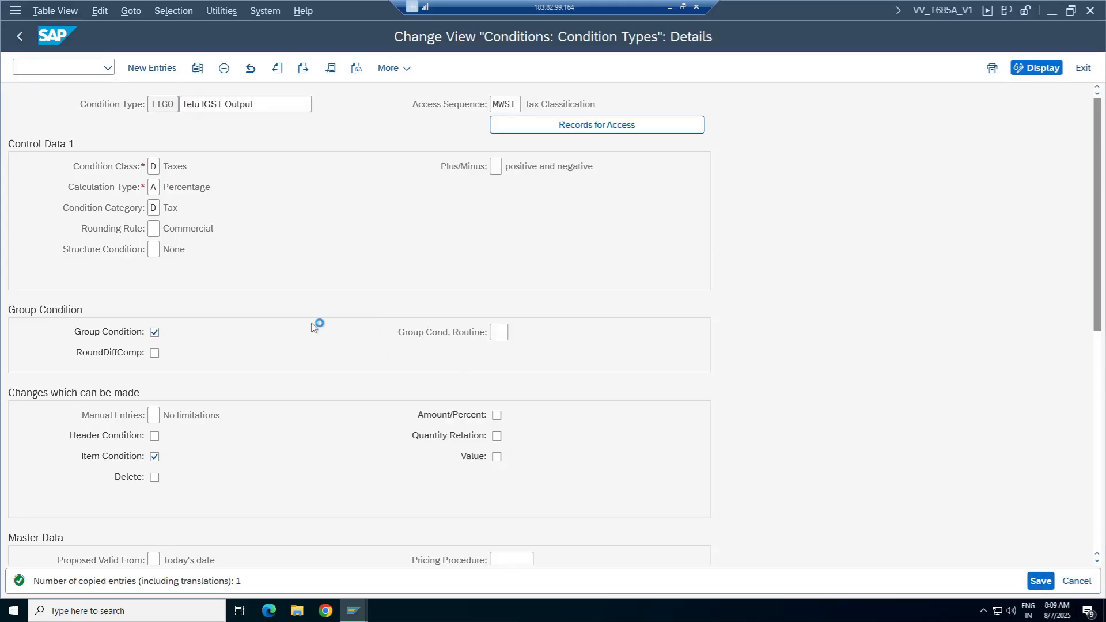
left_click(20, 36)
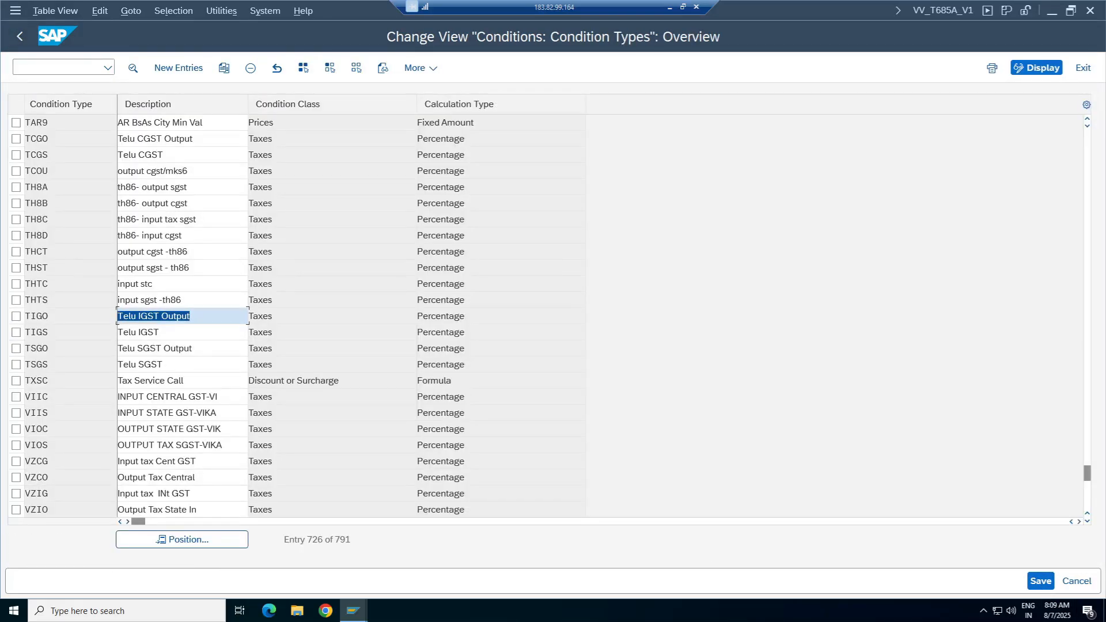
Mark condition types TSGS, TSGO, TIGS, TIGO, TCGS and TCGO in the overview to review them, and leave the list.
left_click(16, 364)
left_click(16, 348)
left_click(16, 331)
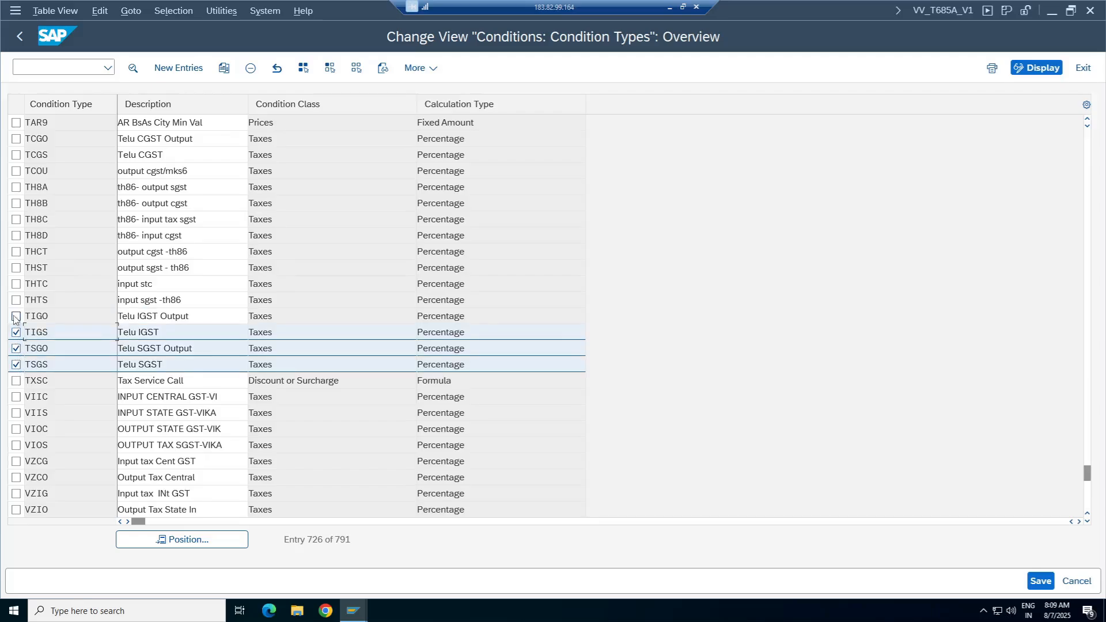
left_click(17, 316)
left_click(16, 155)
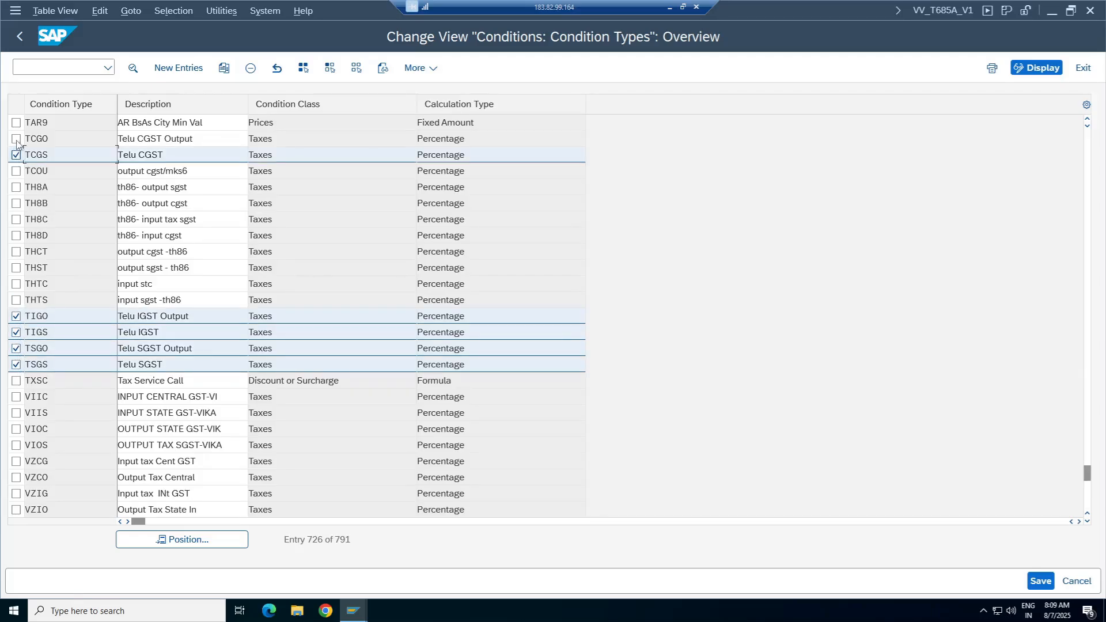
left_click(16, 138)
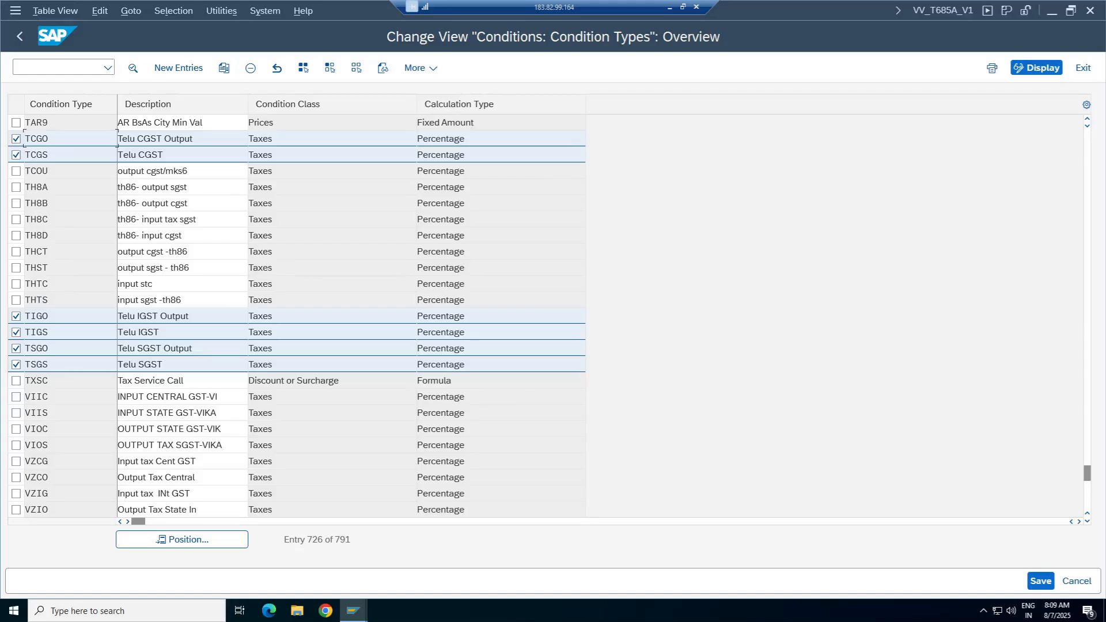
left_click(19, 36)
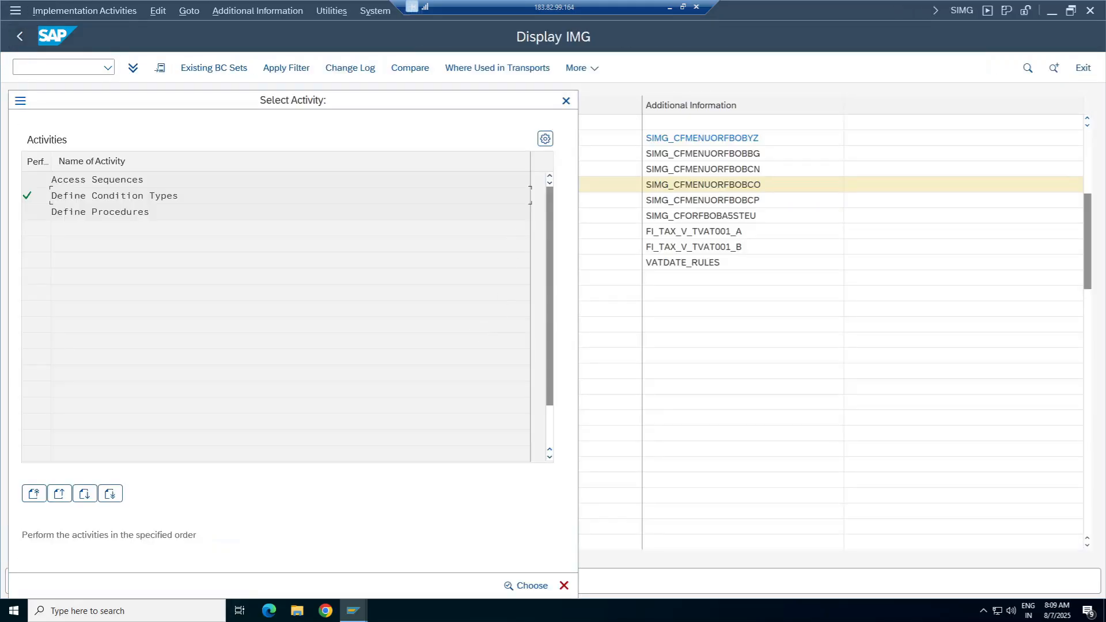
Switch to the FI configuration notes in Google Sheets and read the GL Master Data instructions for input and output tax accounts.
left_click(669, 7)
left_click_drag(155, 299, 199, 325)
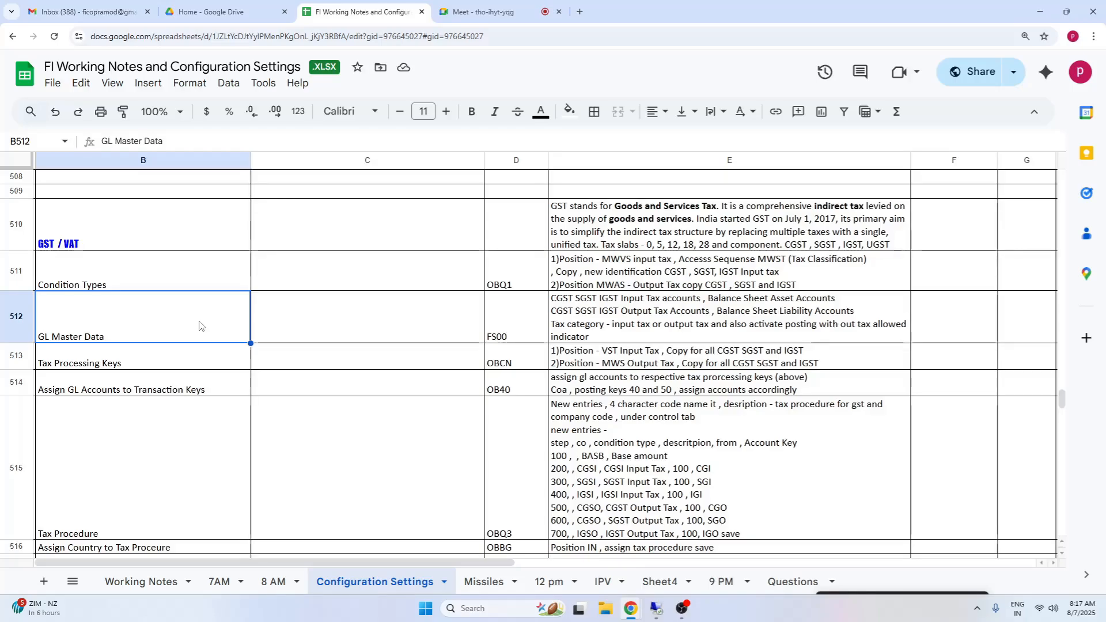
scroll(199, 326, "up", 2)
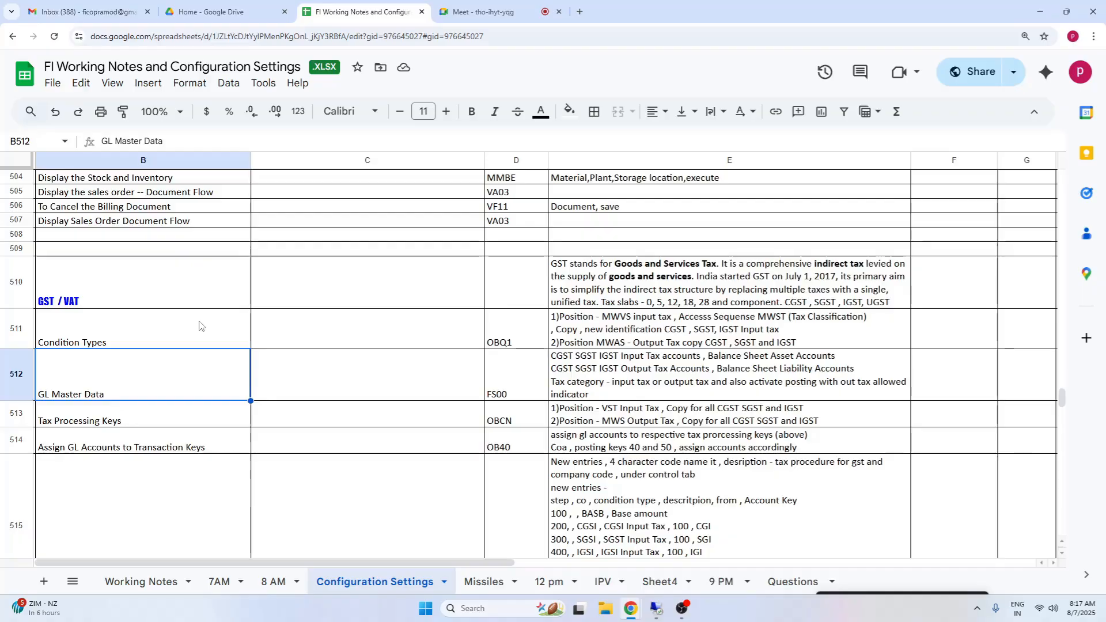
left_click(667, 374)
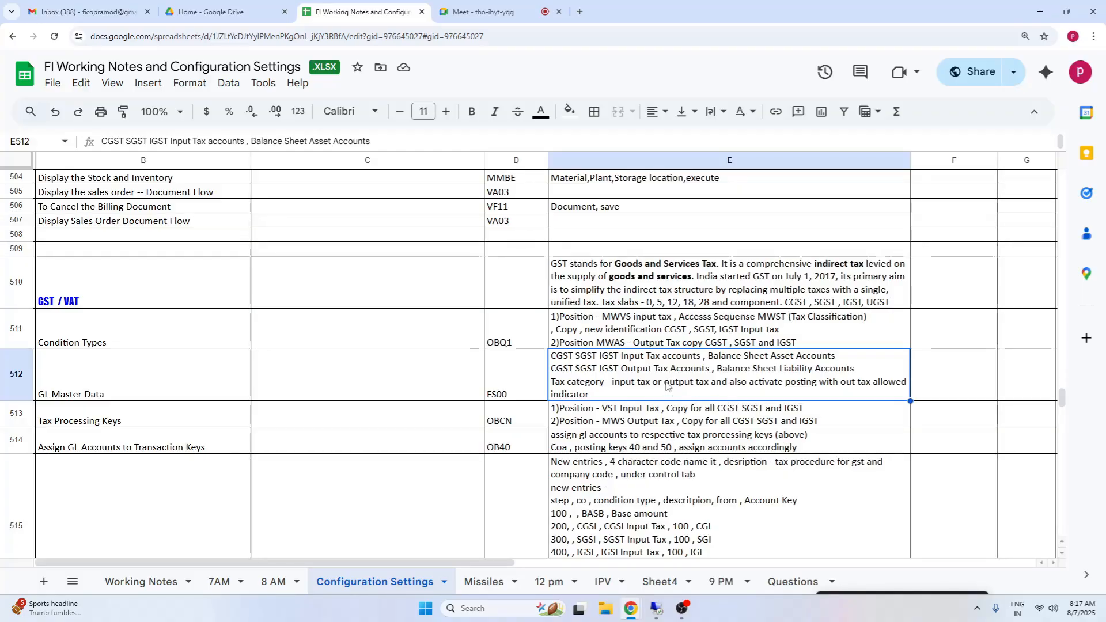
triple_click(668, 385)
left_click_drag(866, 354, 547, 357)
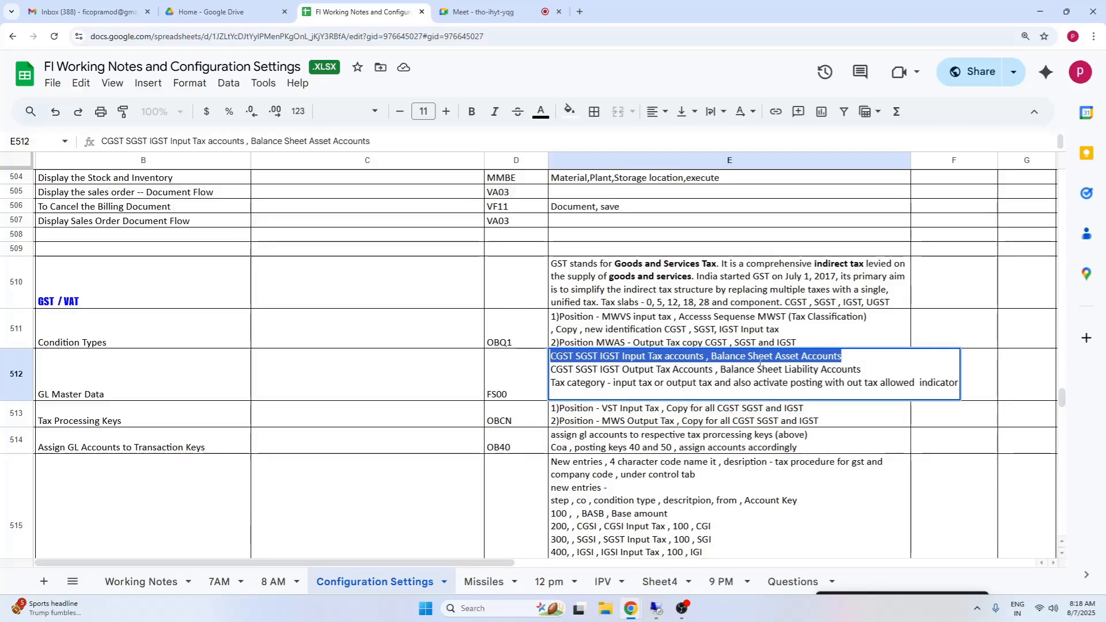
left_click_drag(862, 369, 716, 369)
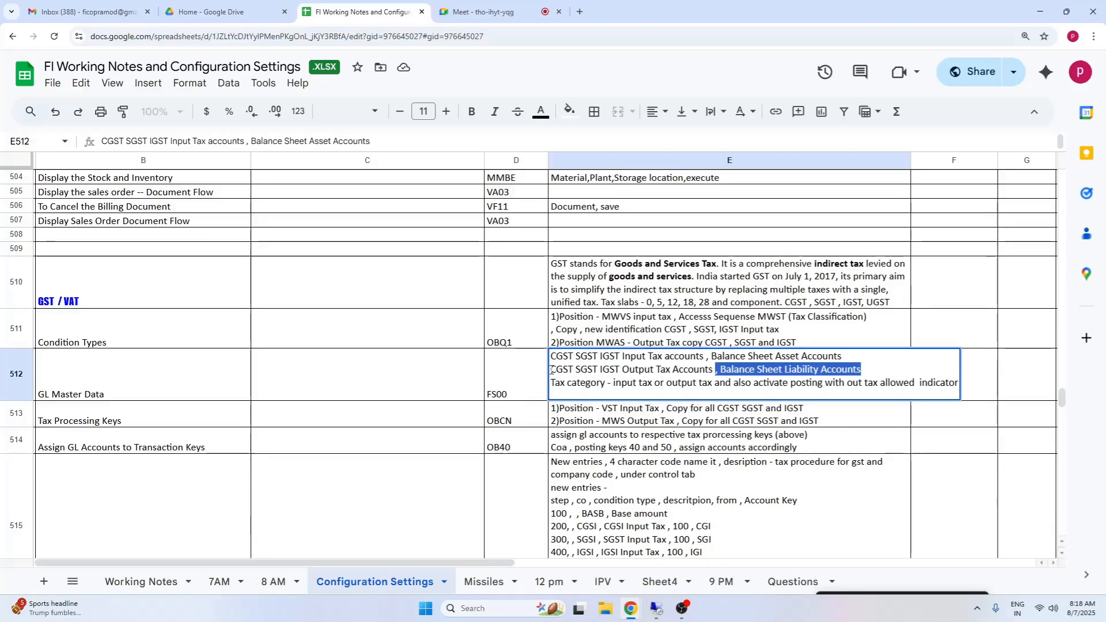
left_click_drag(552, 370, 870, 368)
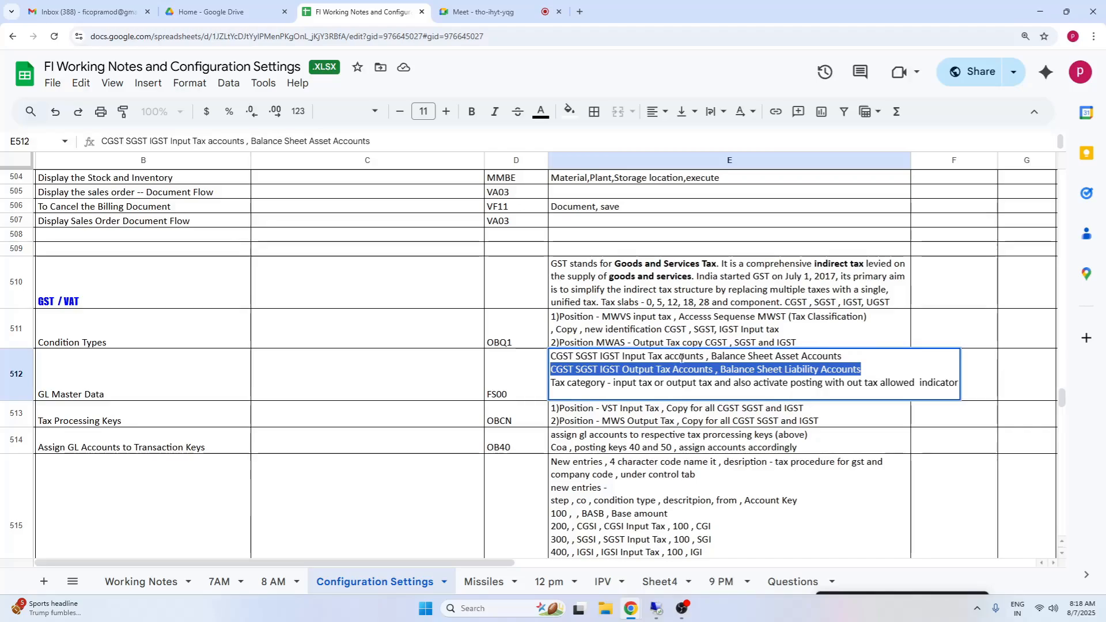
Compare the input tax line with the output tax line in the GL Master Data notes and leave the cell.
left_click_drag(841, 358, 546, 358)
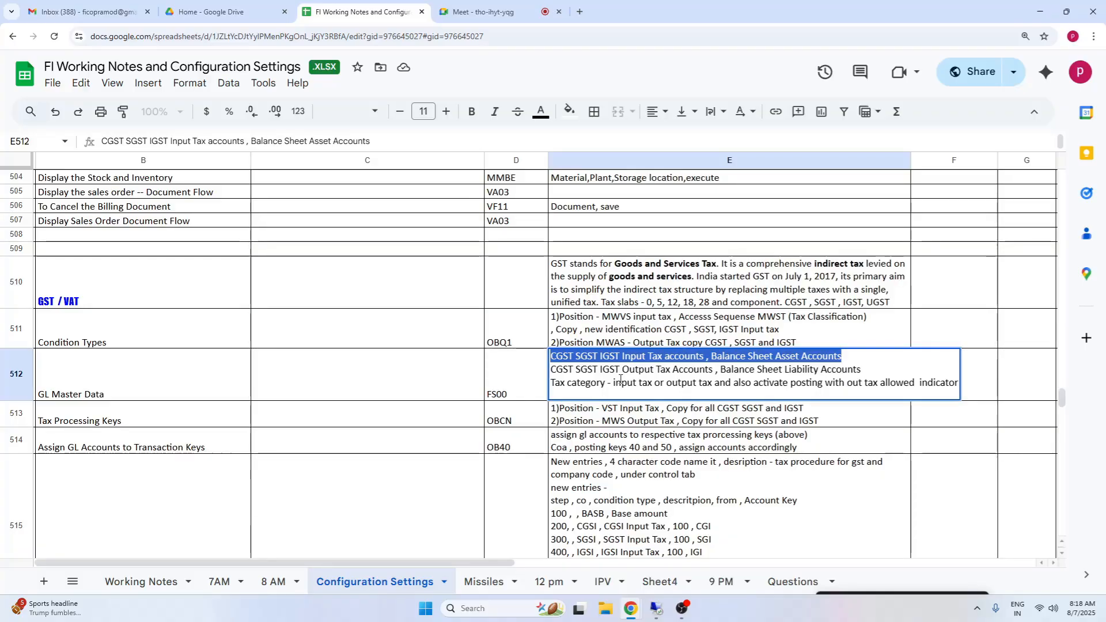
left_click(649, 377)
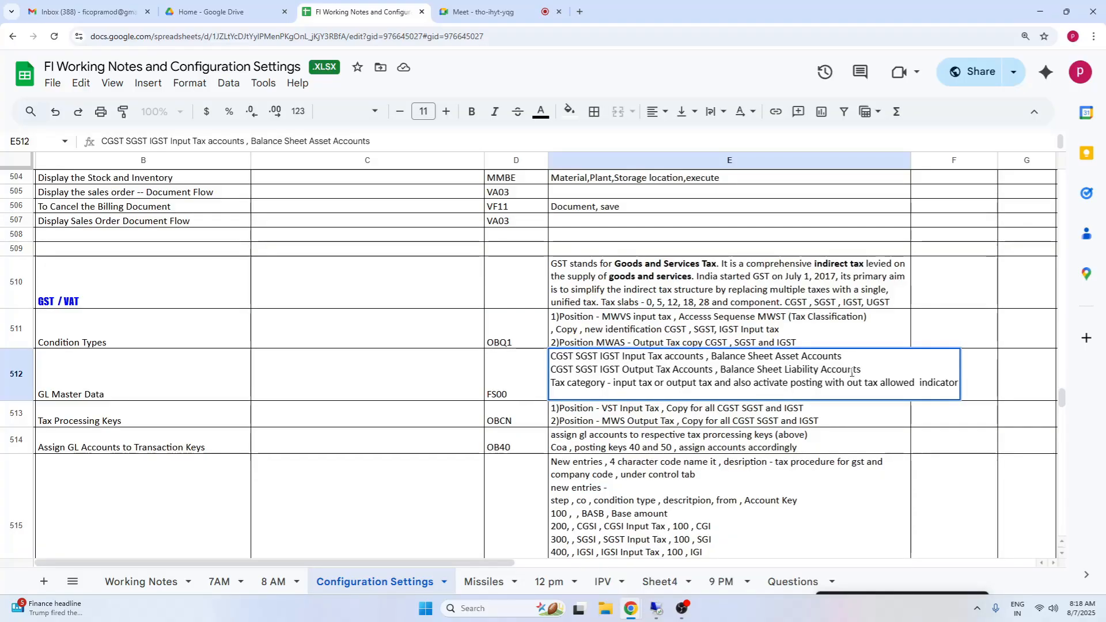
left_click_drag(862, 369, 536, 371)
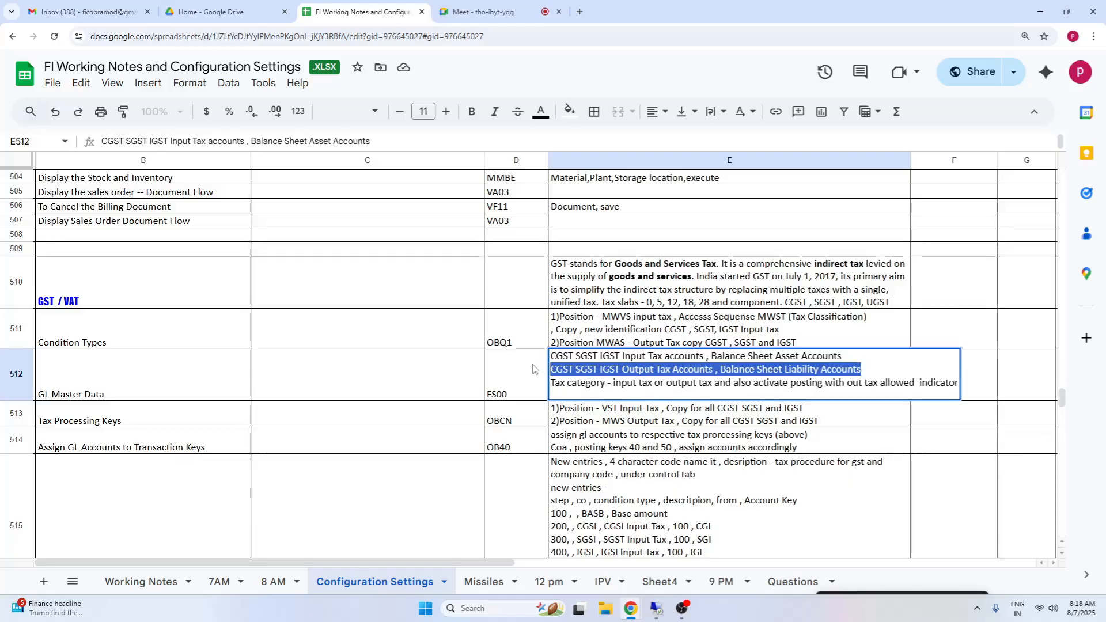
left_click(700, 381)
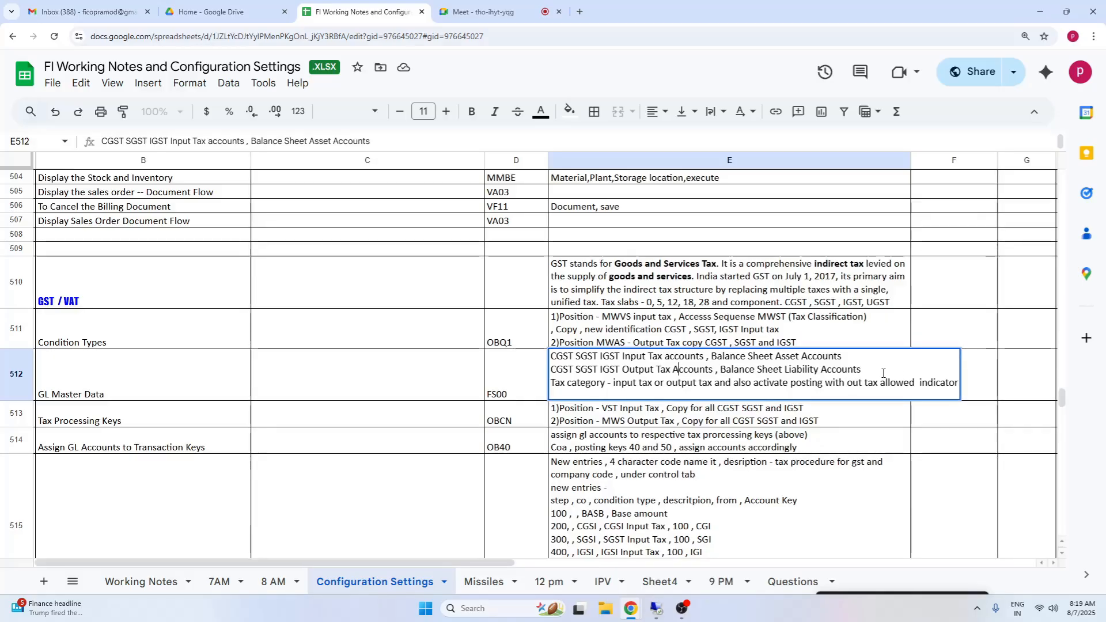
left_click(153, 381)
left_click(649, 384)
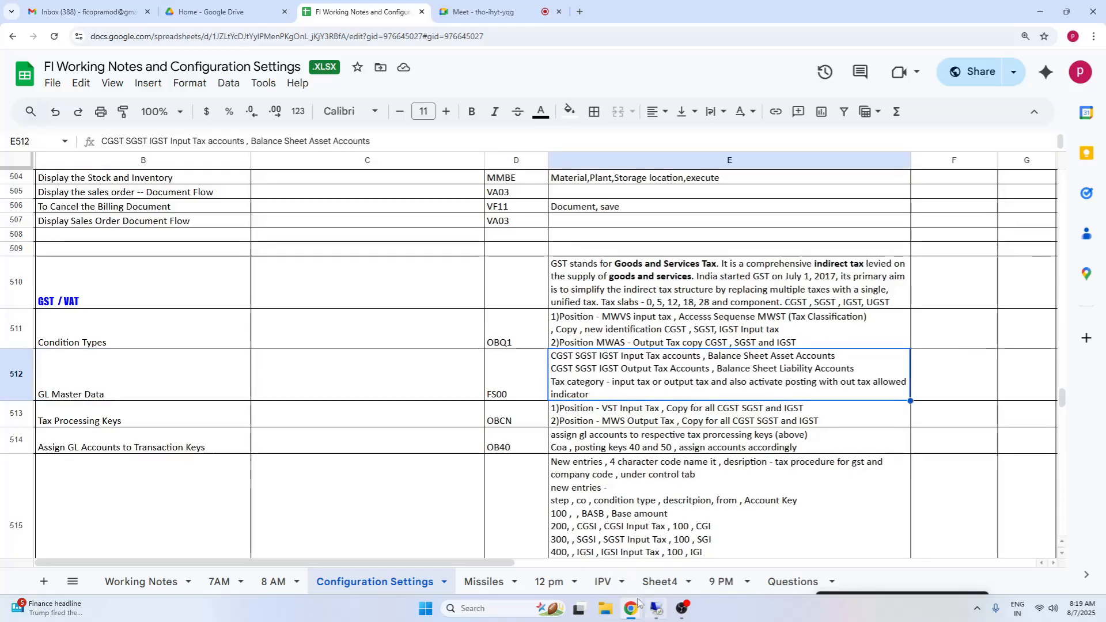
left_click(148, 386)
left_click(721, 373)
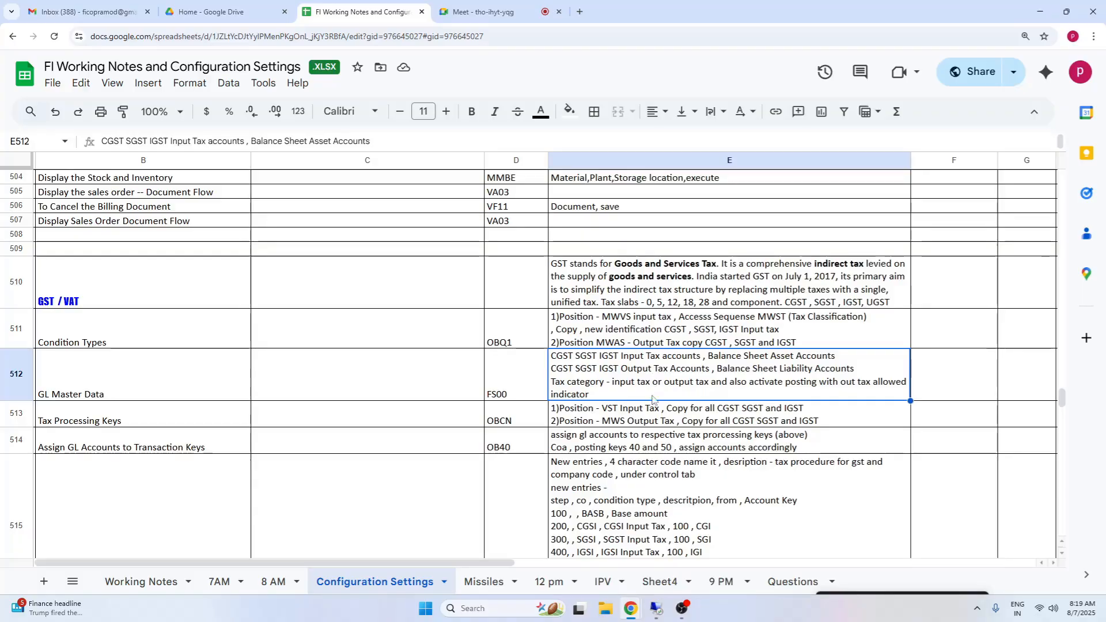
Switch back to SAP, dismiss the activity selection, and open transaction FS00 from SAP Easy Access.
left_click(657, 608)
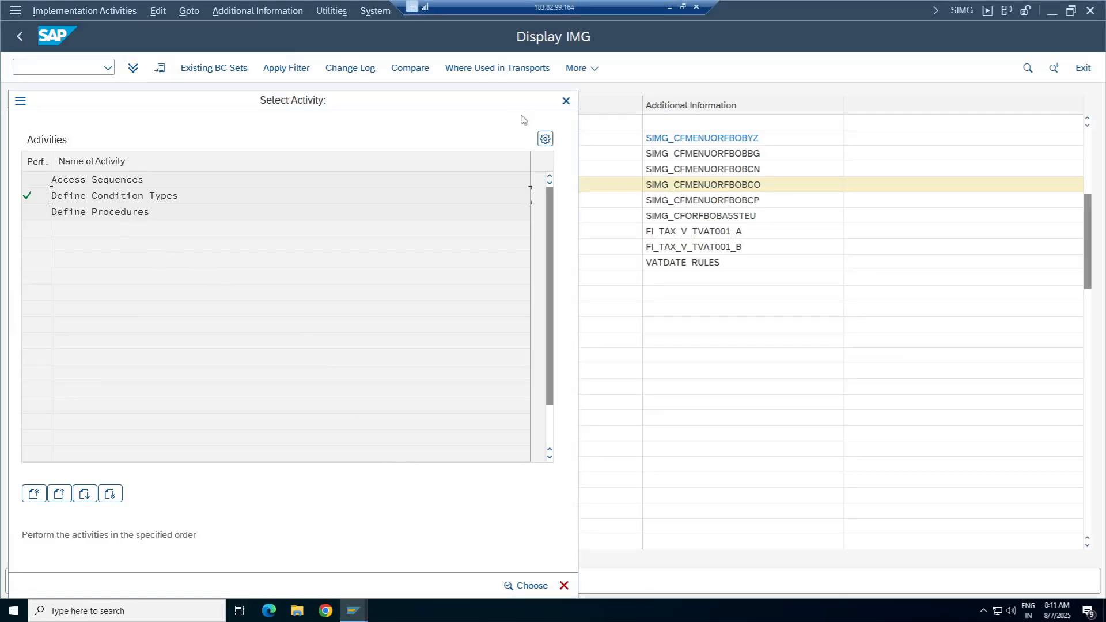
left_click(565, 101)
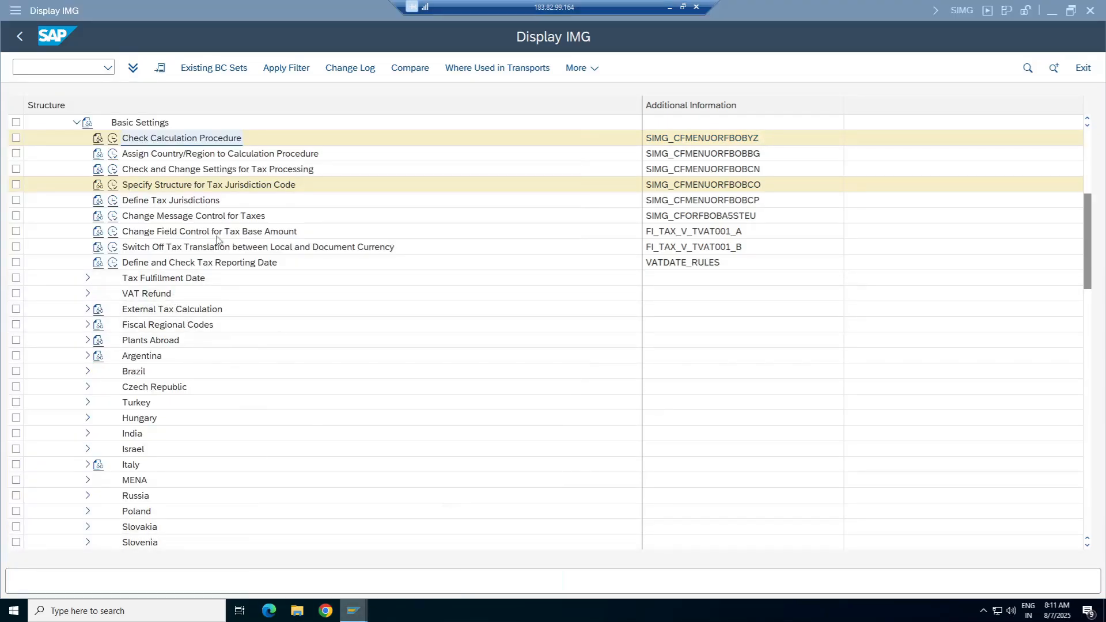
left_click(15, 10)
left_click(56, 152)
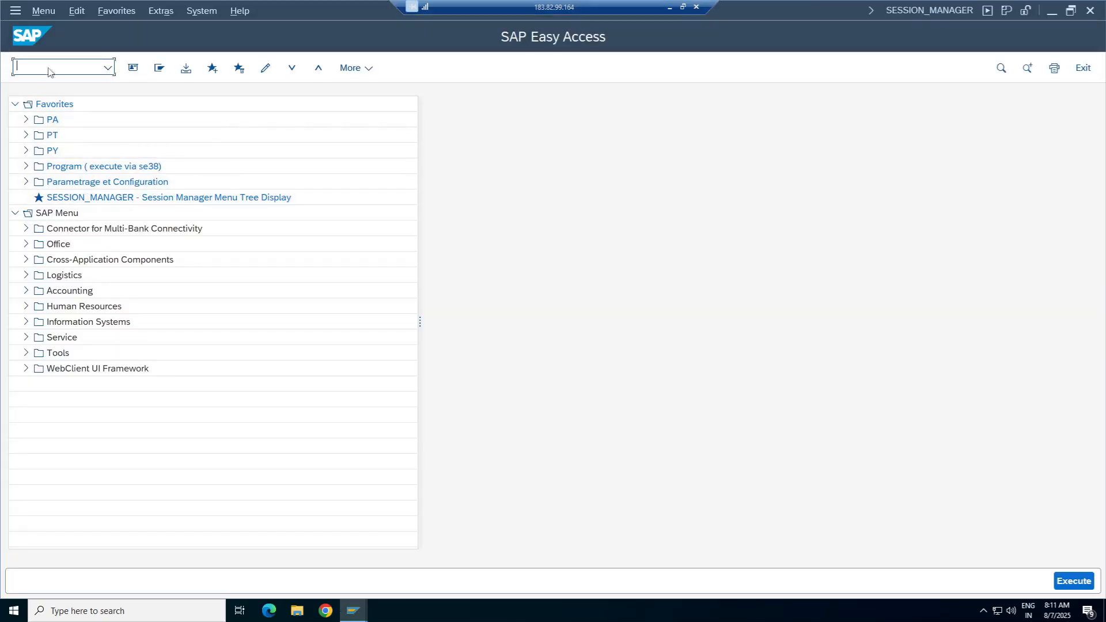
type("fs00")
key("Return")
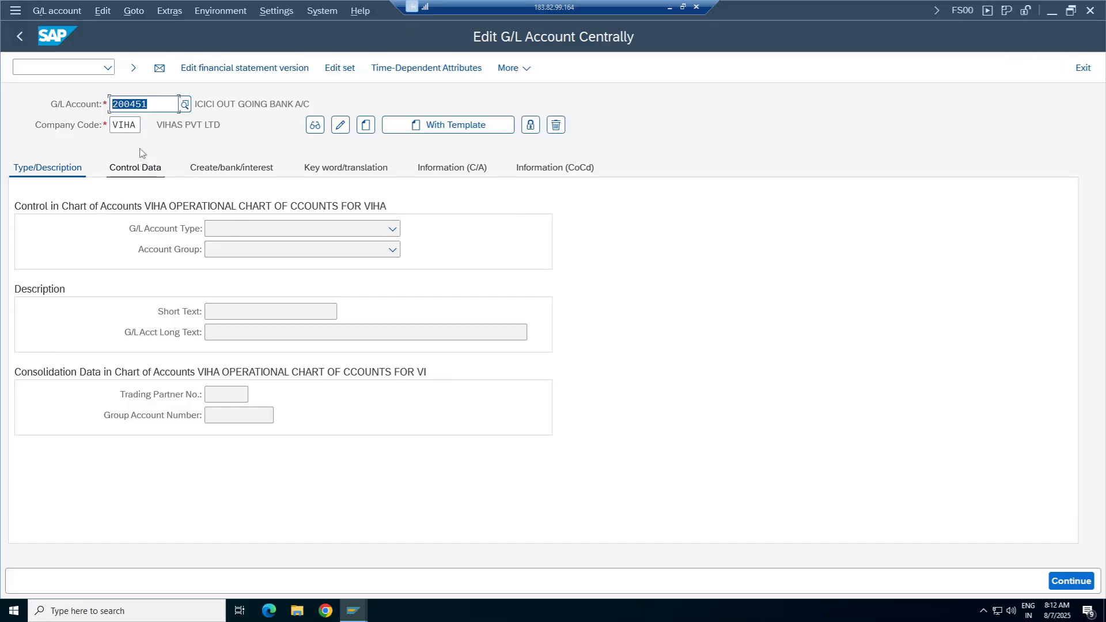
Set the G/L accounts to display in a navigation tree and restart transaction FS00 to apply the setting.
left_click(276, 10)
left_click(303, 33)
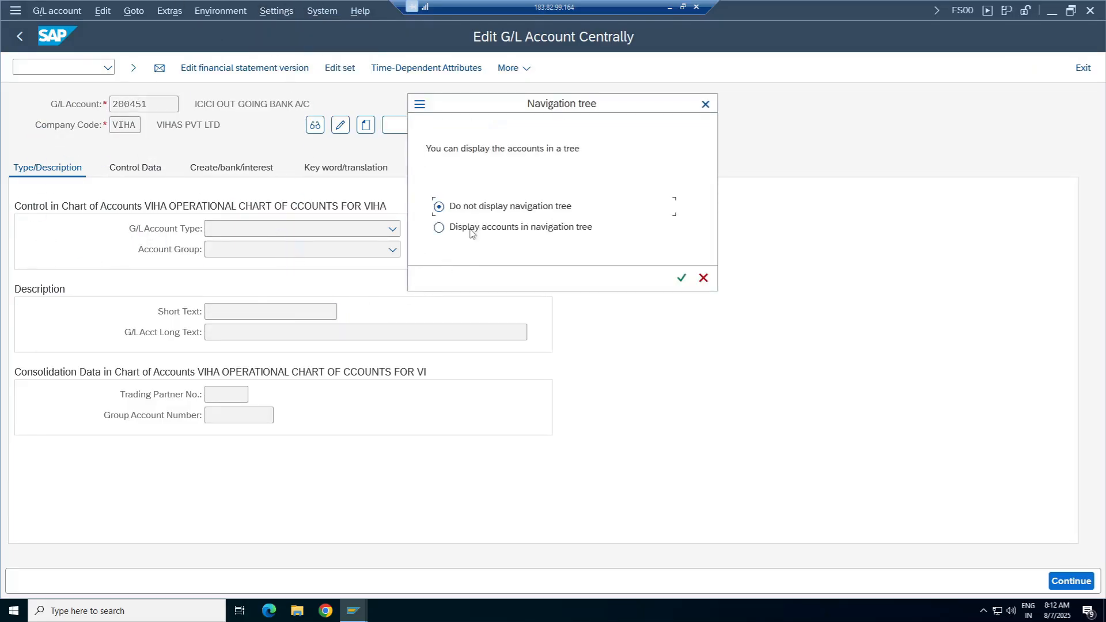
left_click(471, 228)
left_click(682, 278)
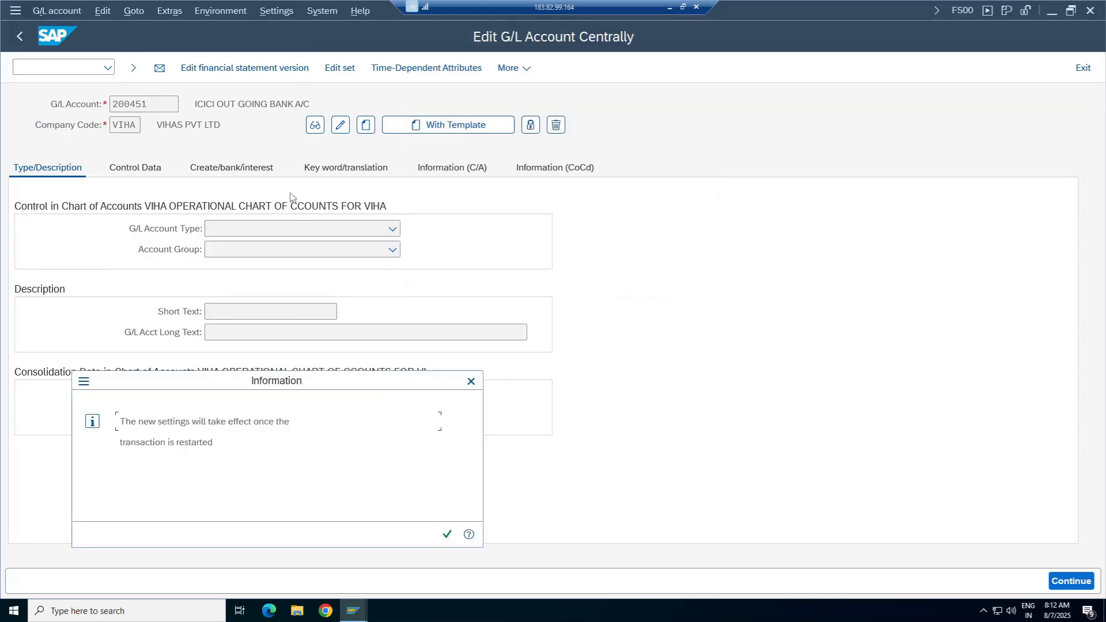
left_click(447, 534)
left_click(20, 36)
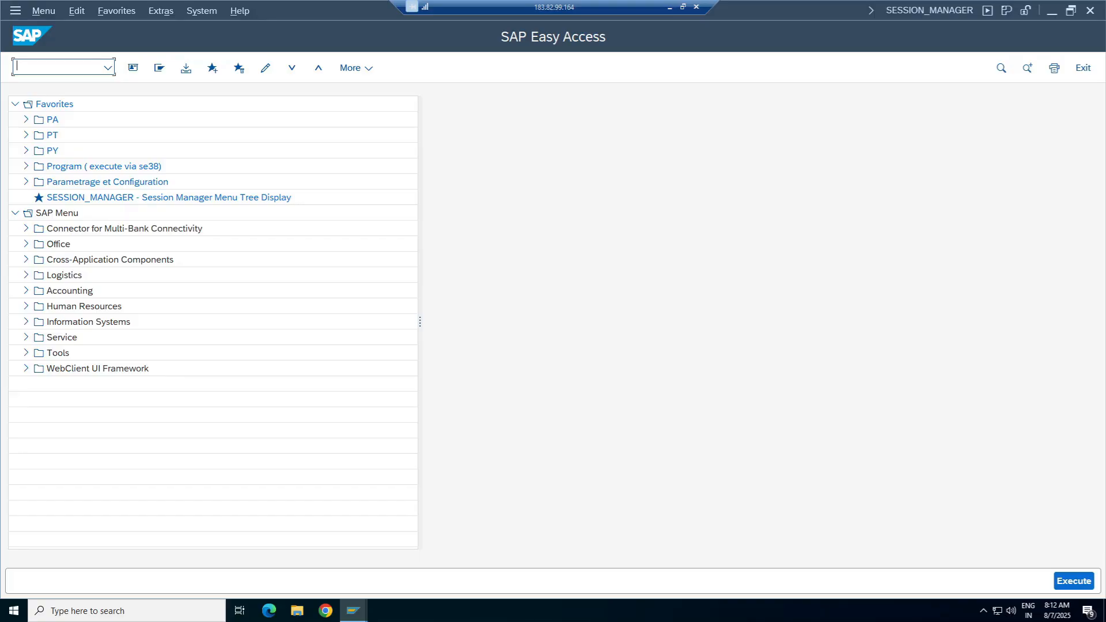
type("fs00")
key("Return")
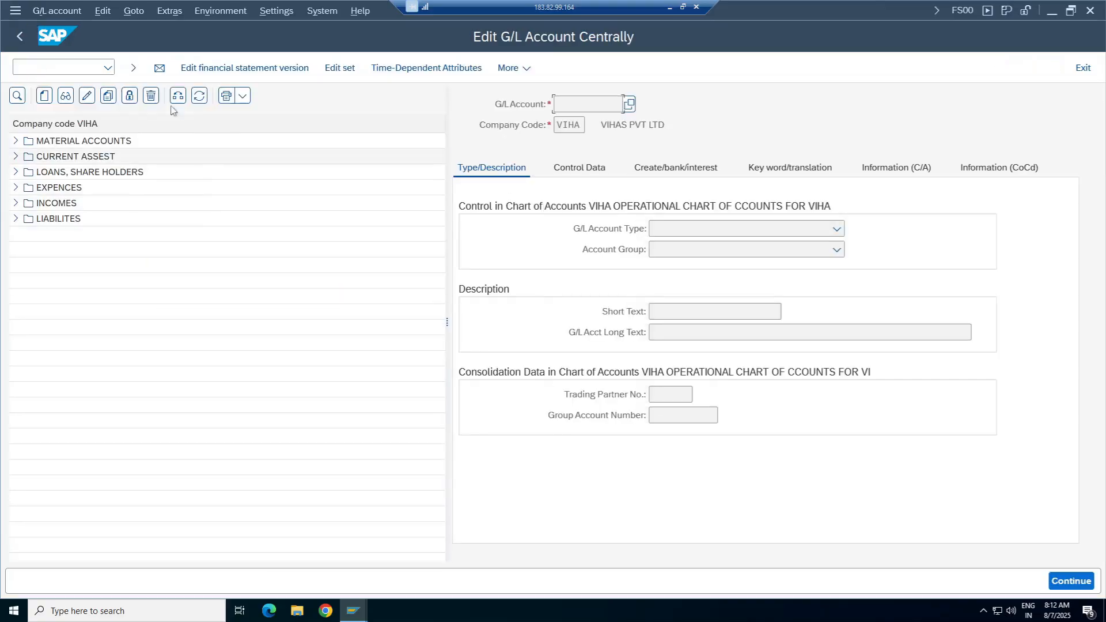
Change the navigation tree's company code to TELU and expand the account group Assets 1000 - 1999.
left_click(178, 96)
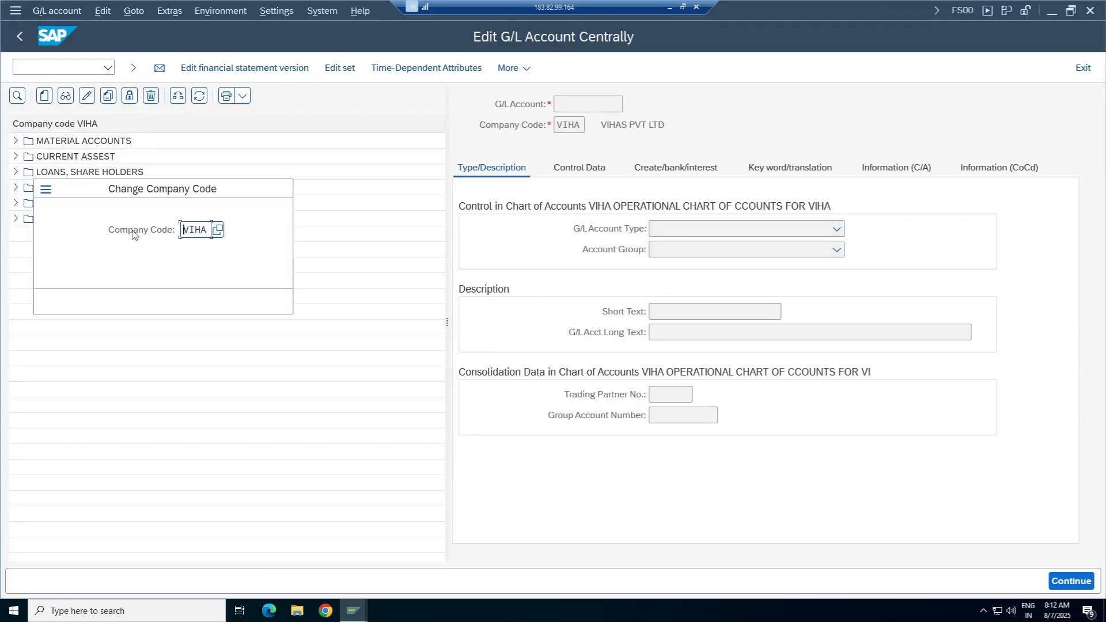
type("TELU")
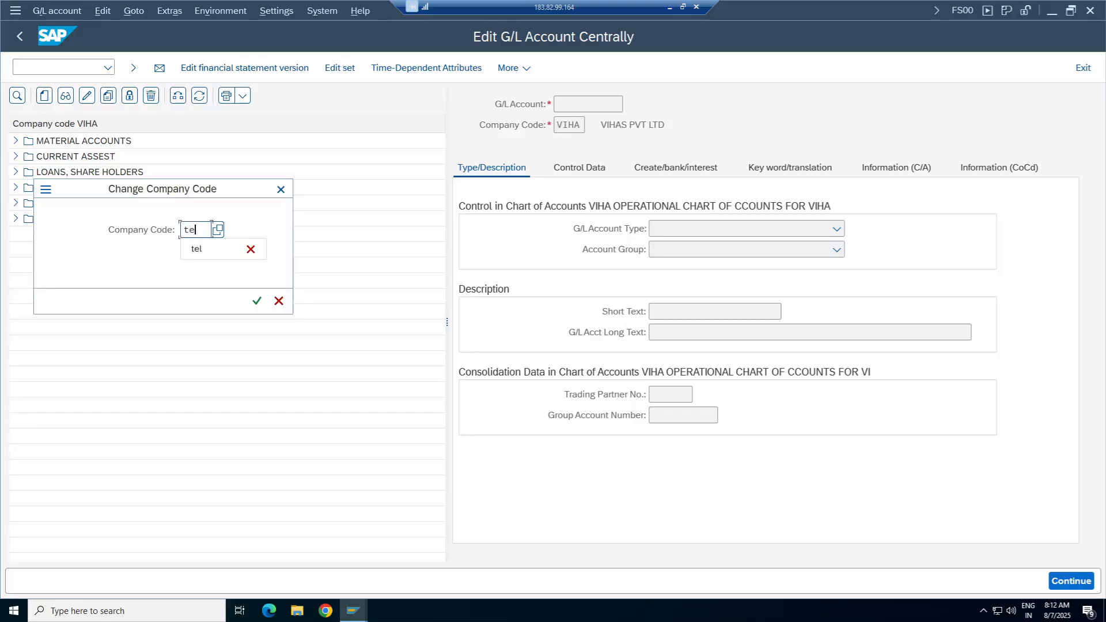
key("Return")
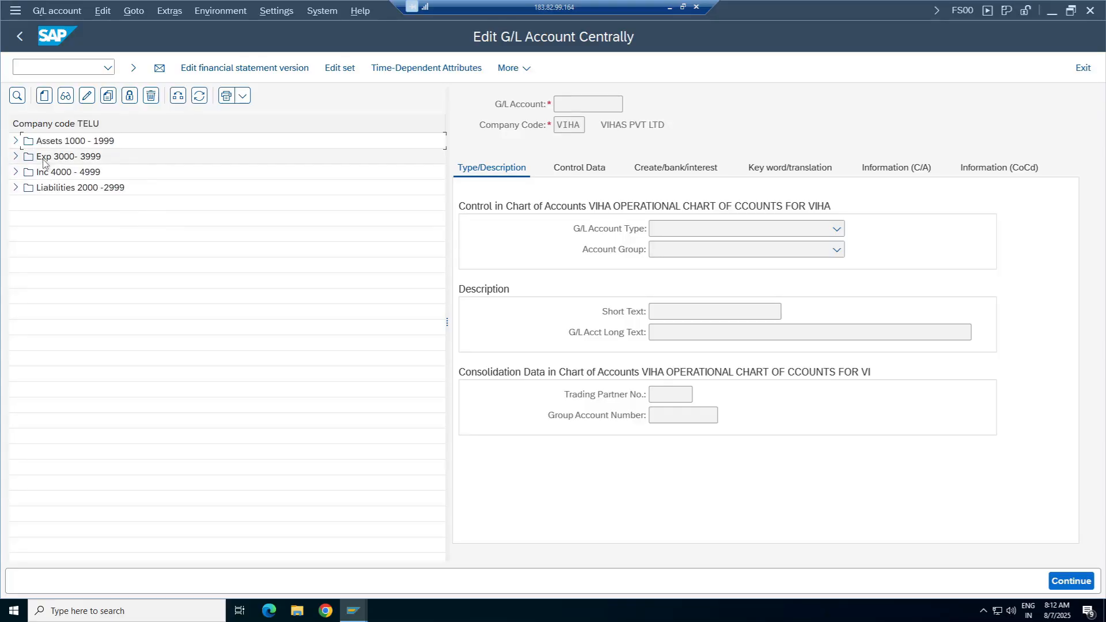
left_click(16, 141)
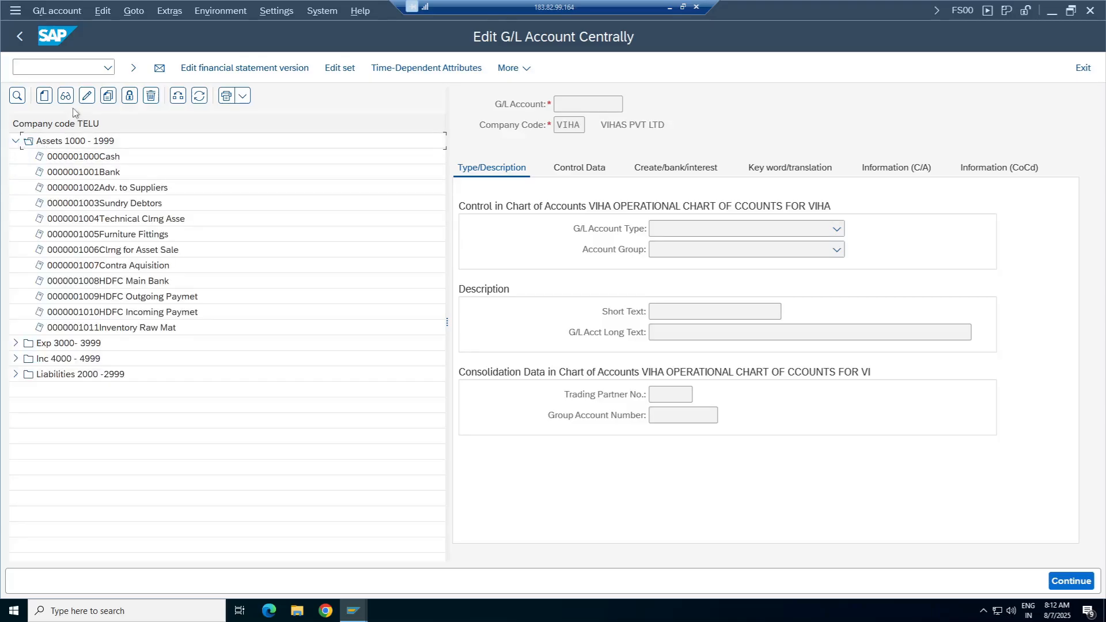
left_click(45, 97)
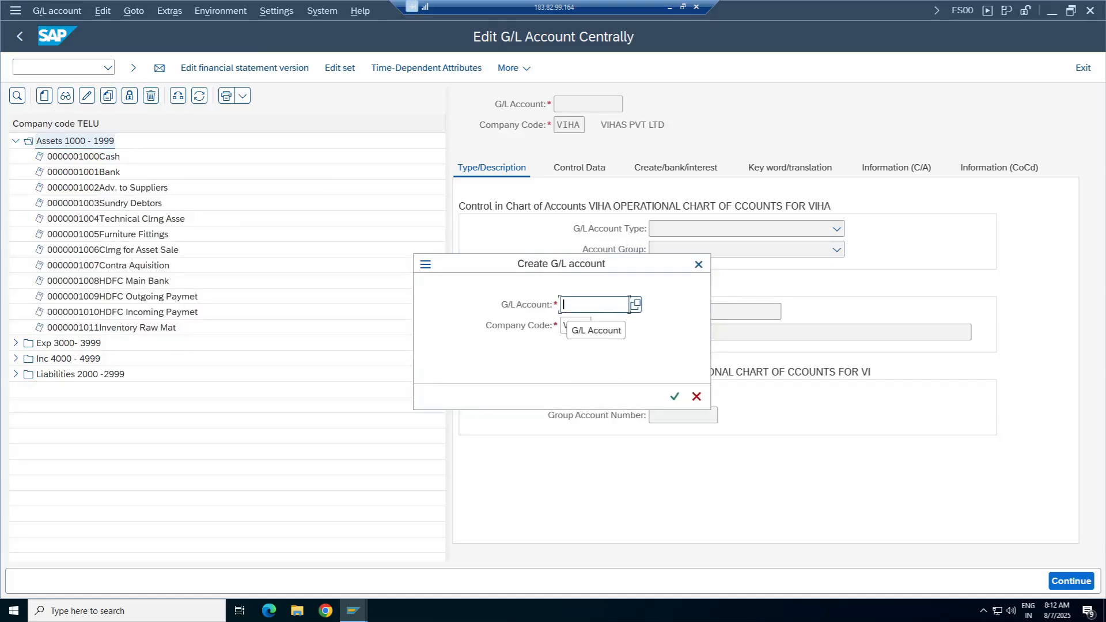
type("1012")
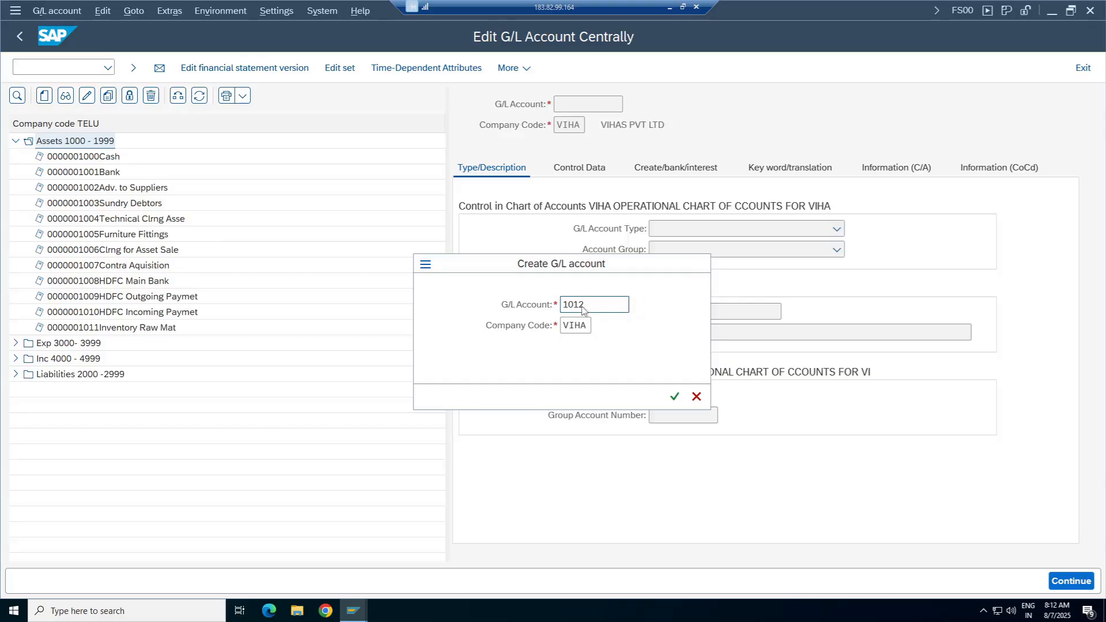
key("Return")
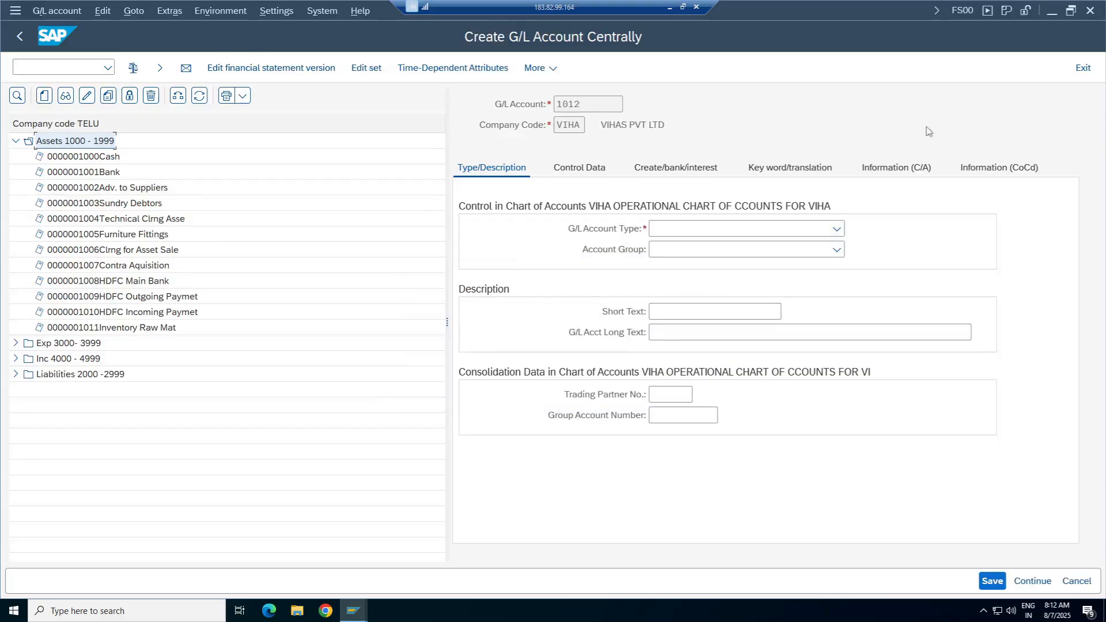
left_click(1084, 71)
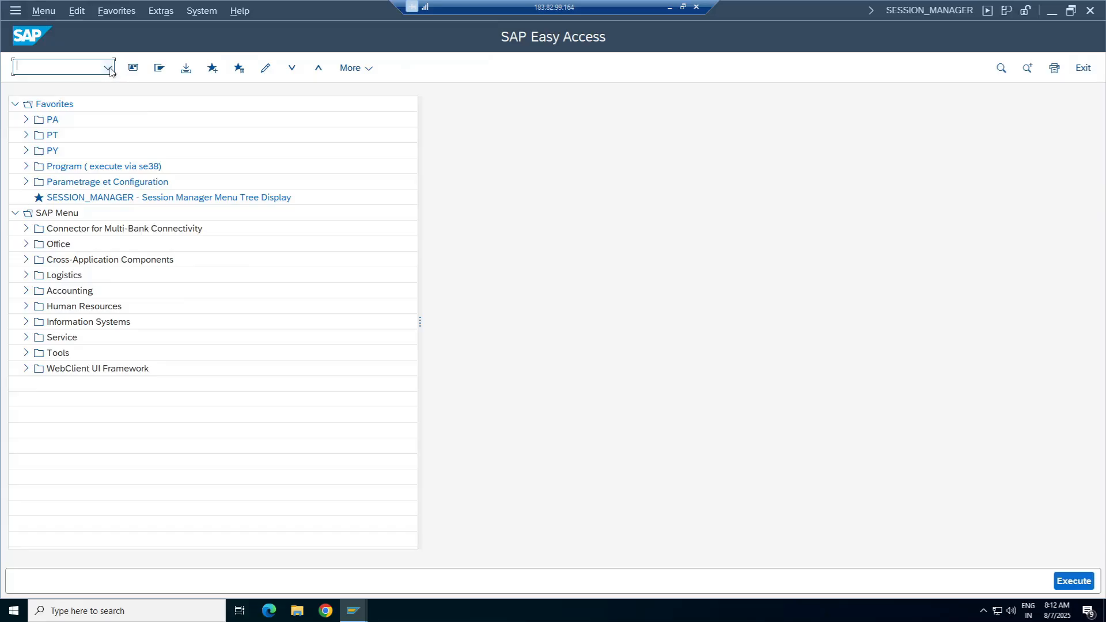
Reopen transaction FS00, switch the navigation tree to company code TELU, and expand the account group Assets 1000 - 1999.
left_click(108, 67)
left_click(27, 86)
key("Return")
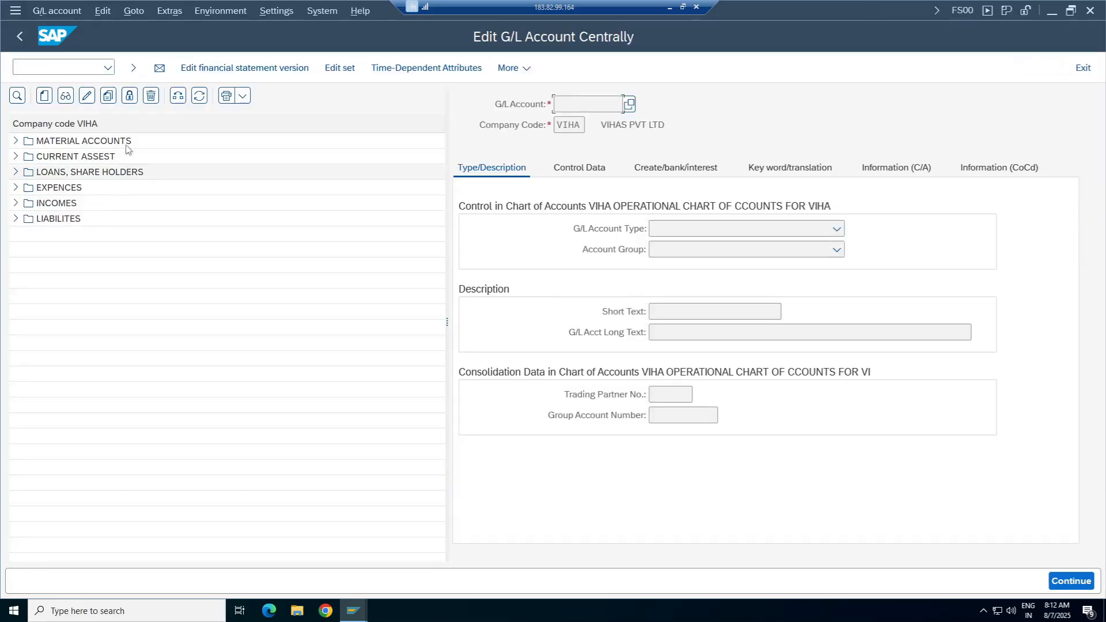
left_click(178, 95)
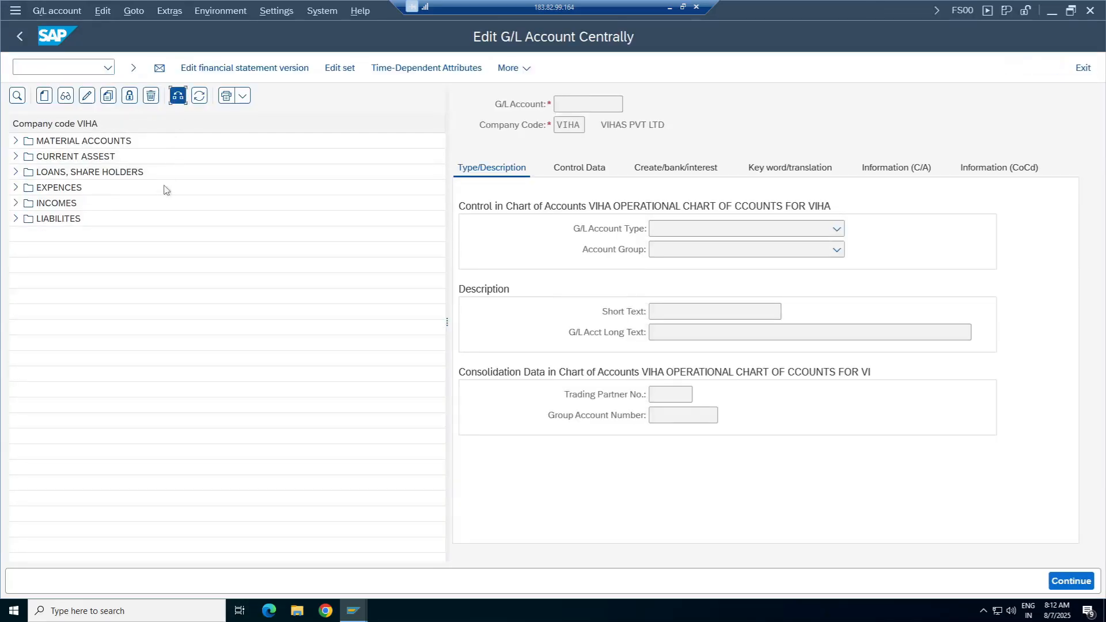
type("telu")
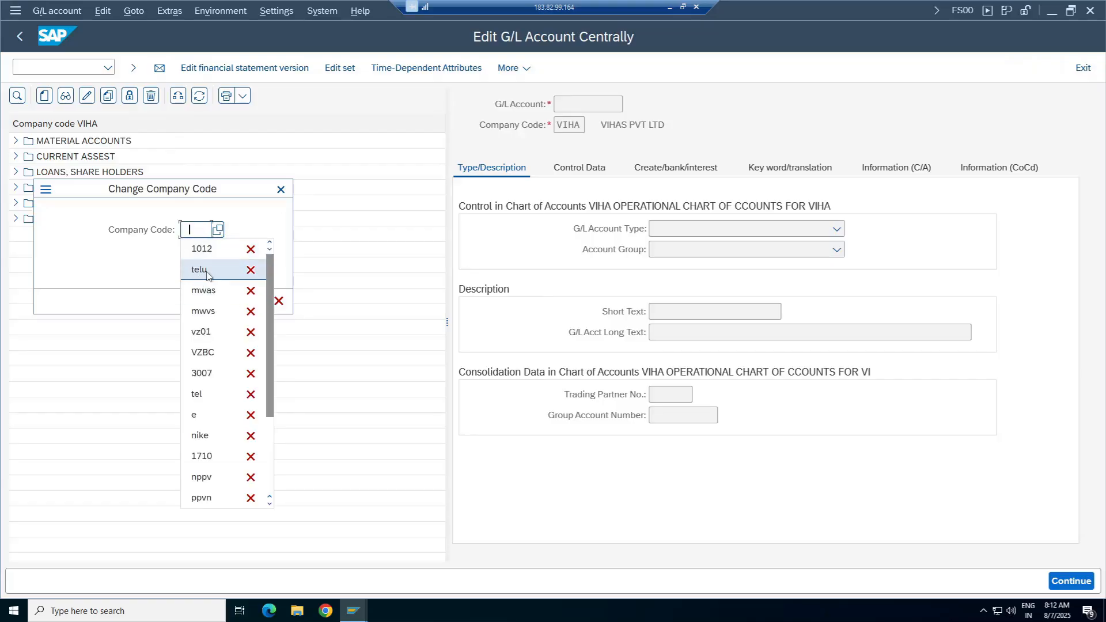
left_click(255, 301)
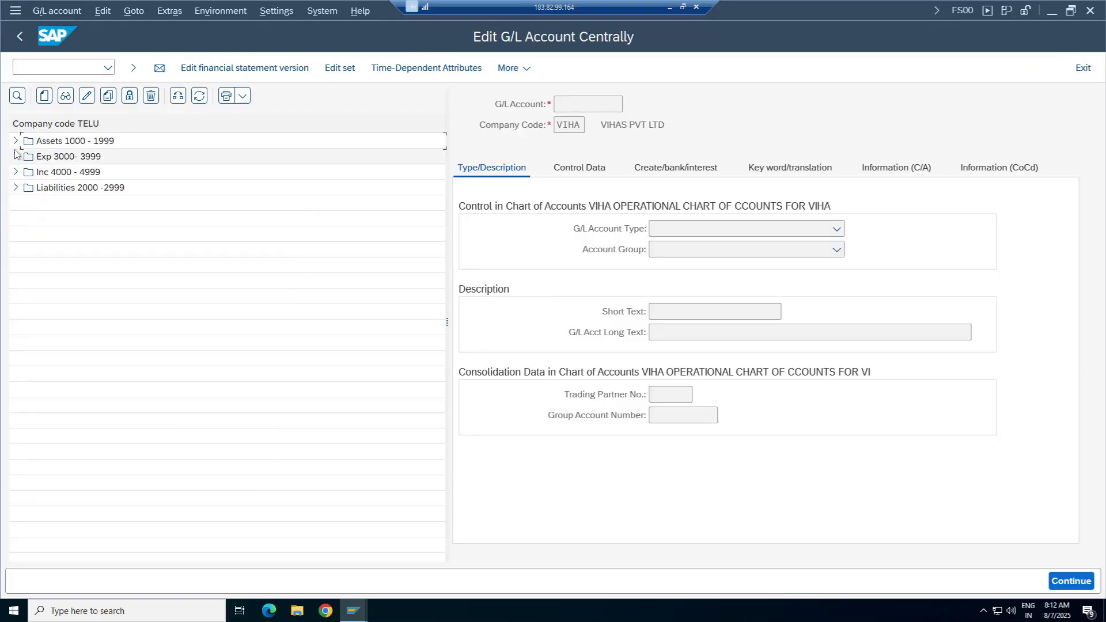
left_click(14, 141)
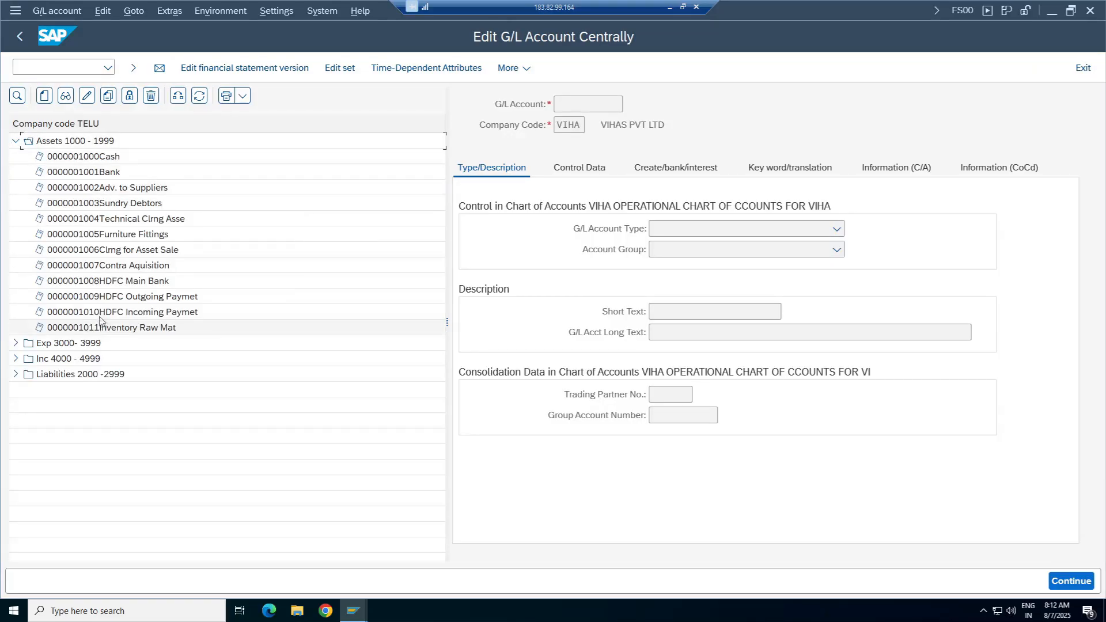
Start creating G/L account 1012 in company code TELU.
left_click(44, 95)
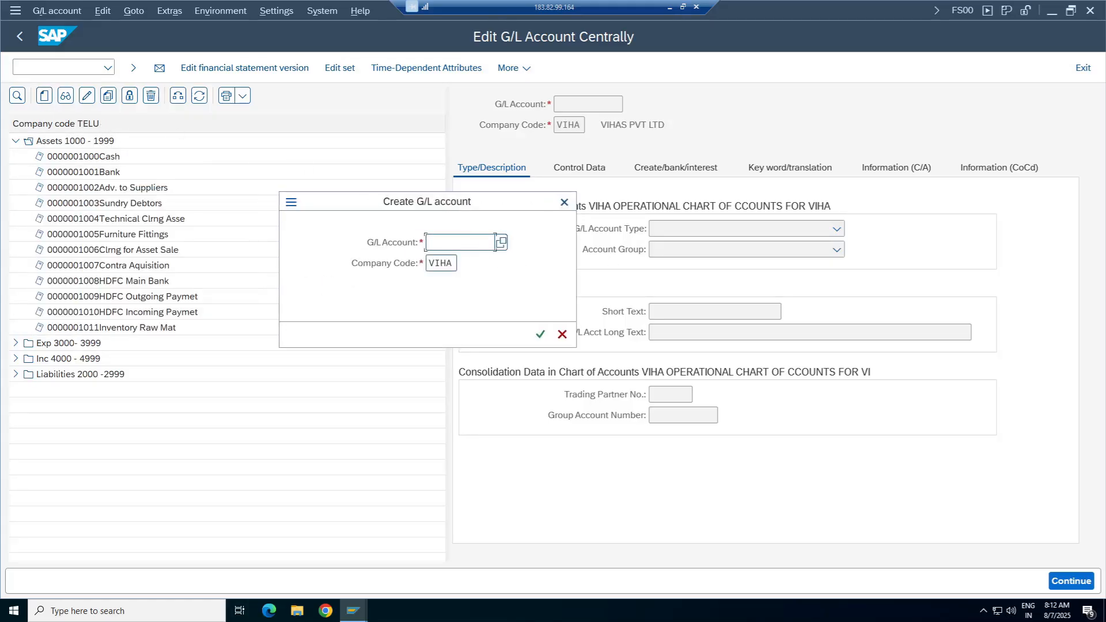
left_click(441, 262)
key("BackSpace")
key("BackSpace")
key("BackSpace")
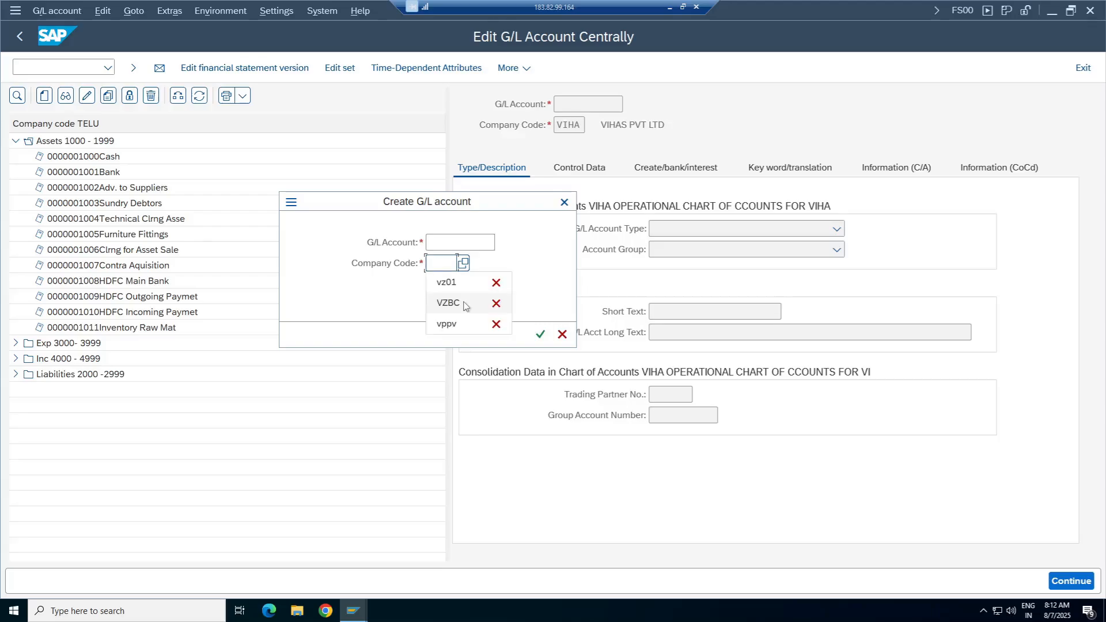
type("telu")
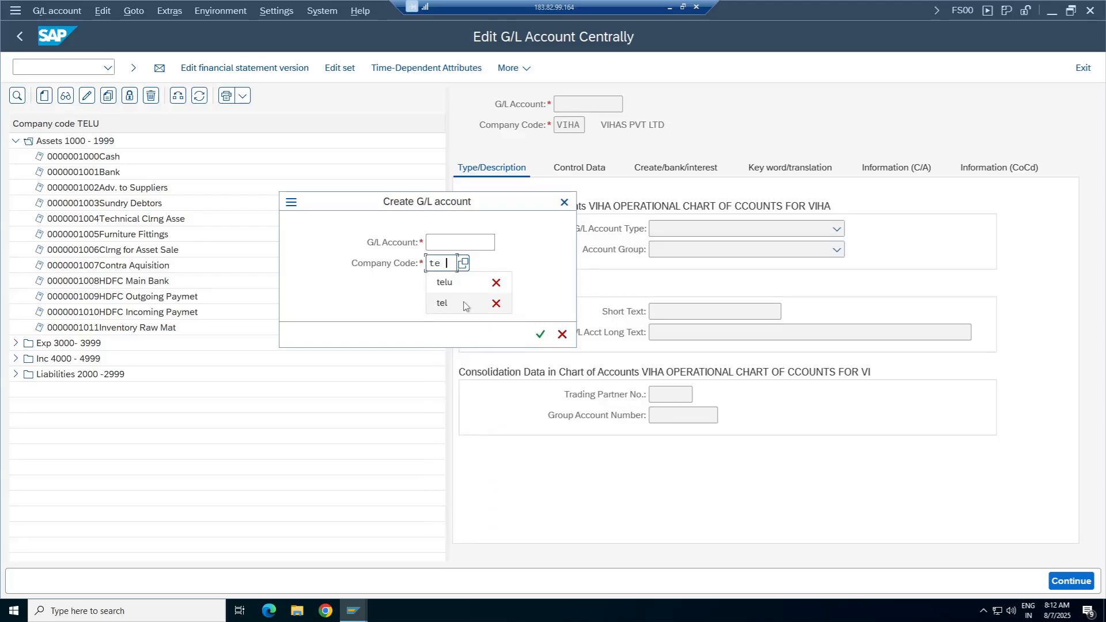
left_click(458, 245)
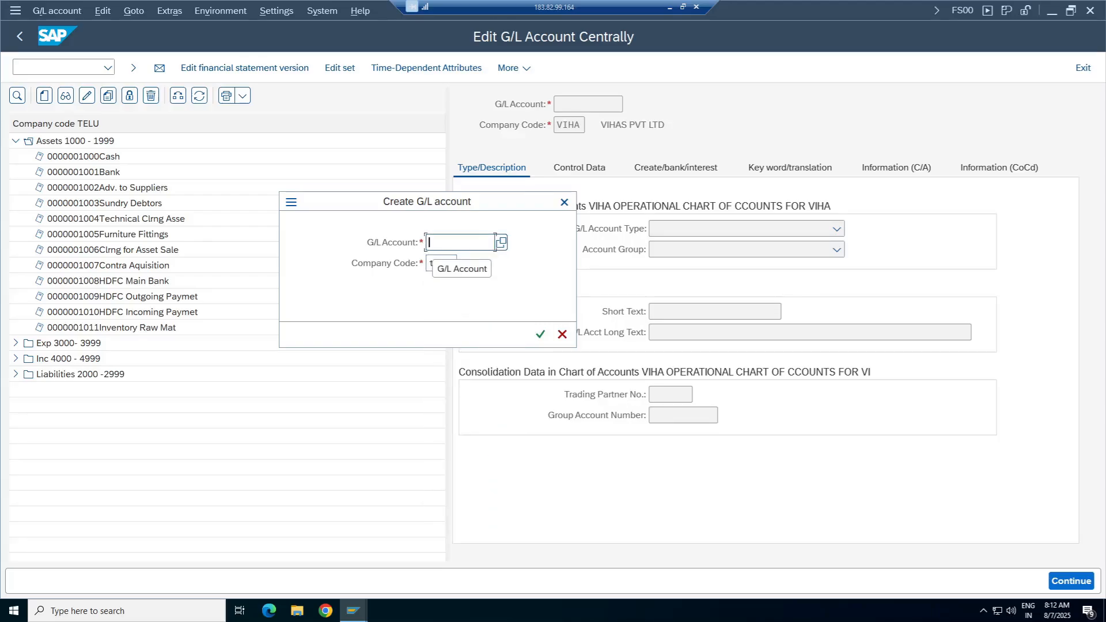
type("10")
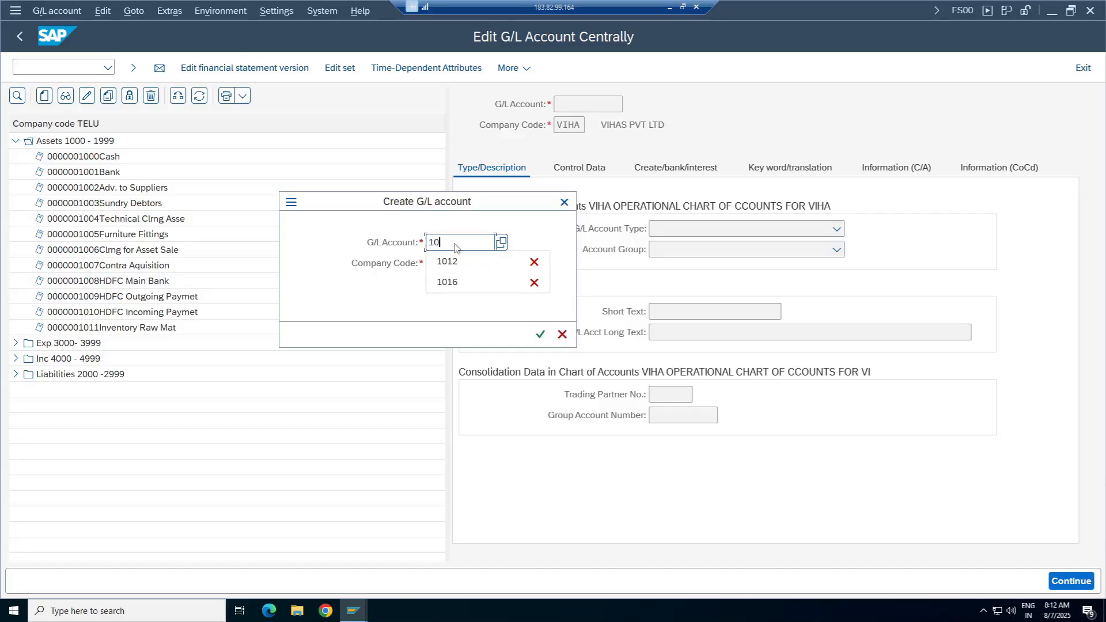
key("BackSpace")
type("1")
key("BackSpace")
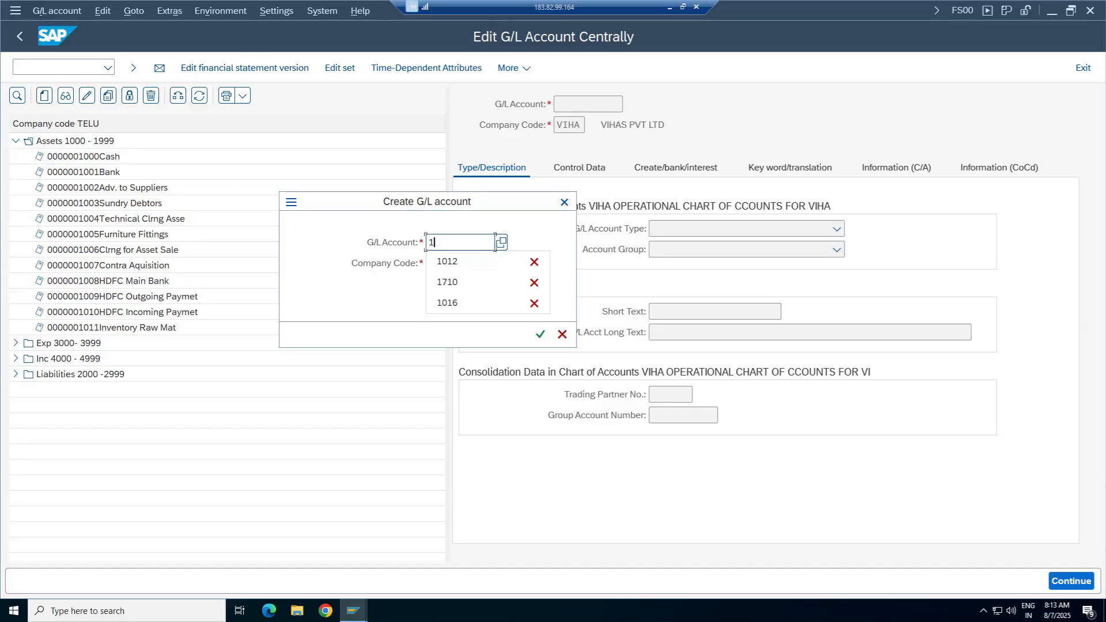
type("012")
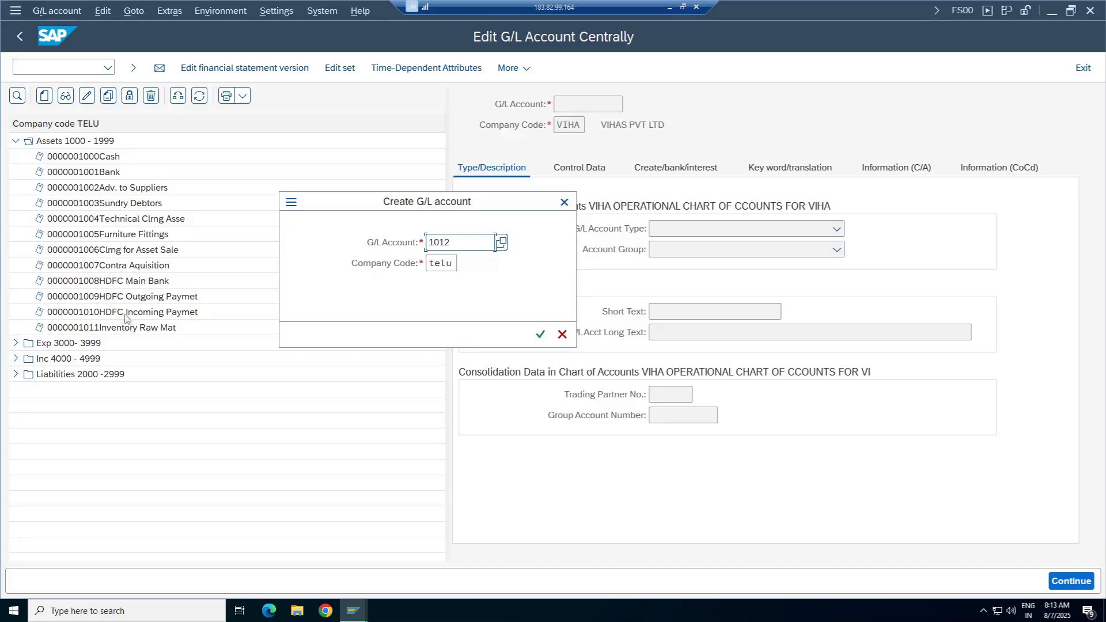
left_click(539, 334)
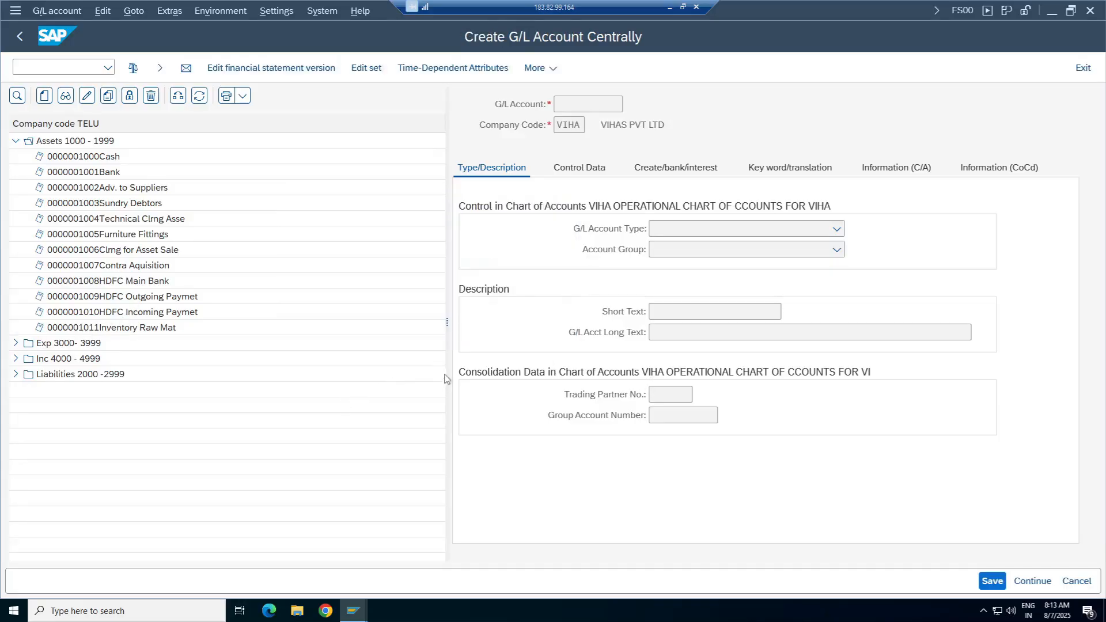
Classify account 1012 as a Balance Sheet Account in the account group Assets 1000 - 1999.
left_click(836, 229)
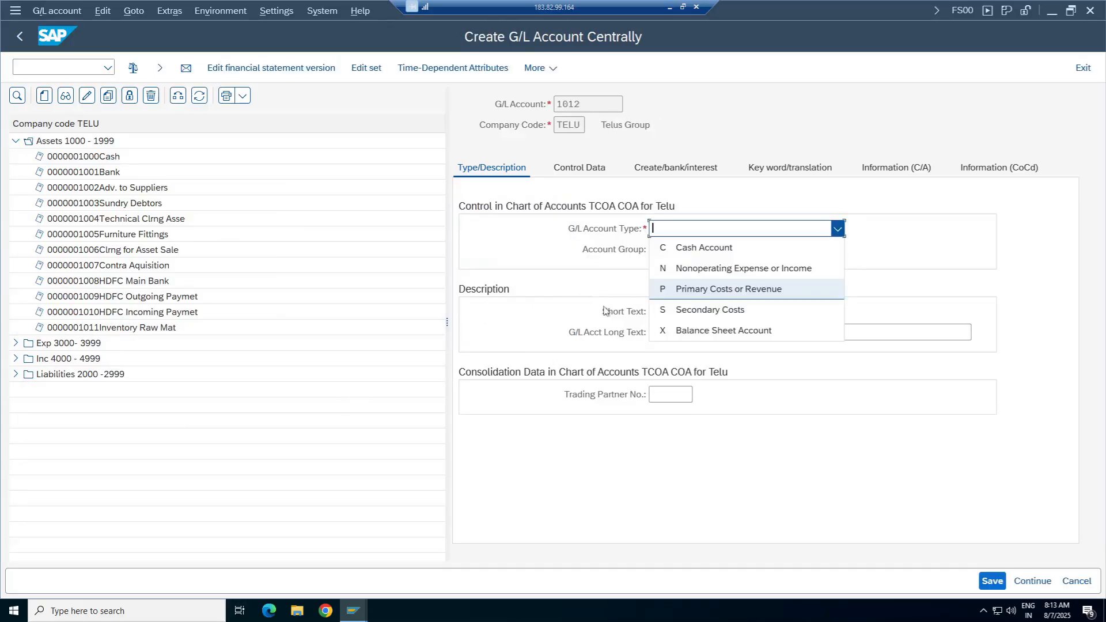
left_click(711, 331)
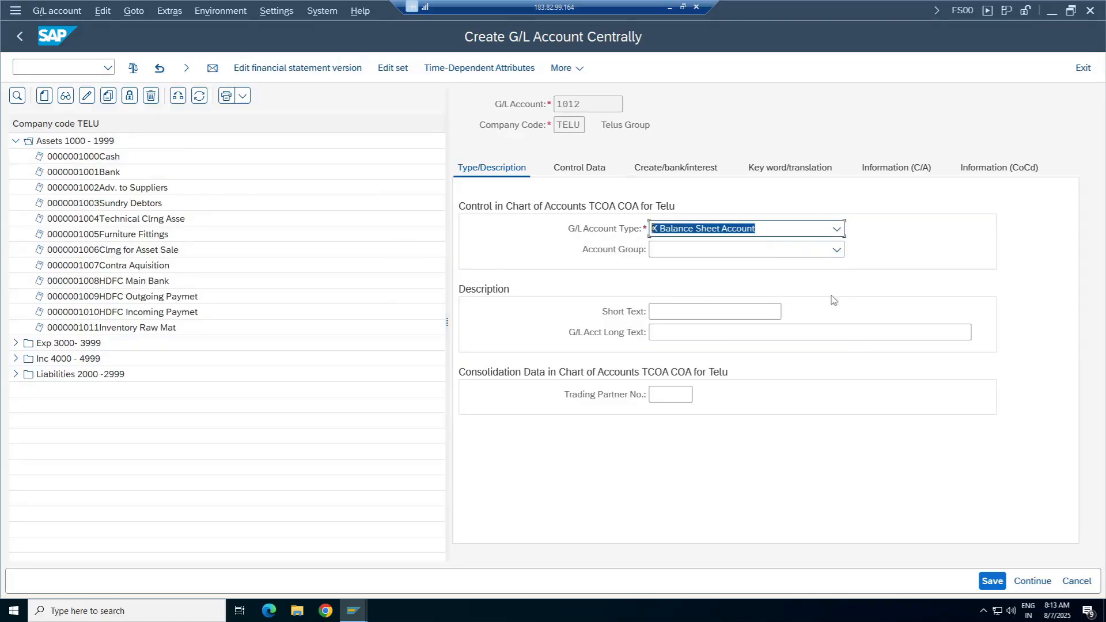
left_click(835, 249)
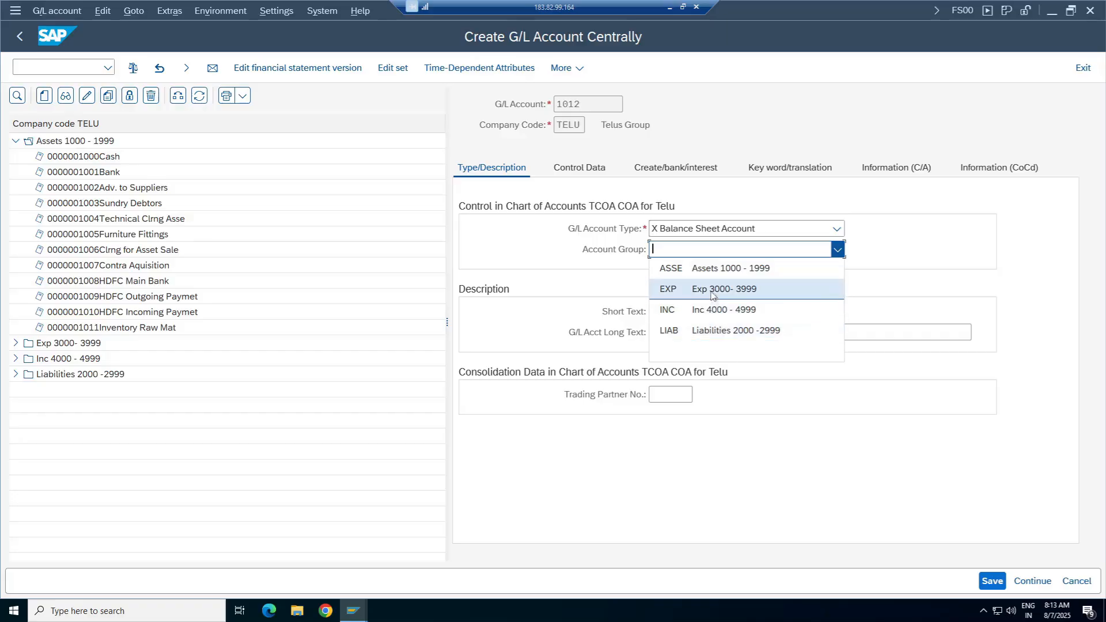
left_click(711, 271)
Enter CGST Input Tax as both the short text and the long text of the new G/L account.
left_click(706, 312)
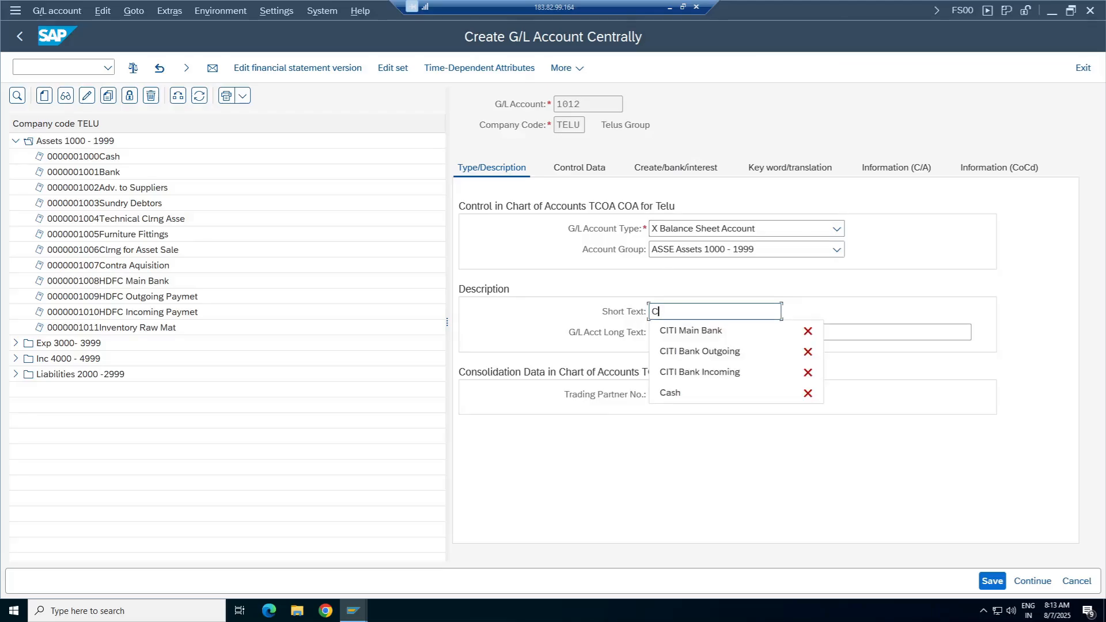
type("CGST Input Tax")
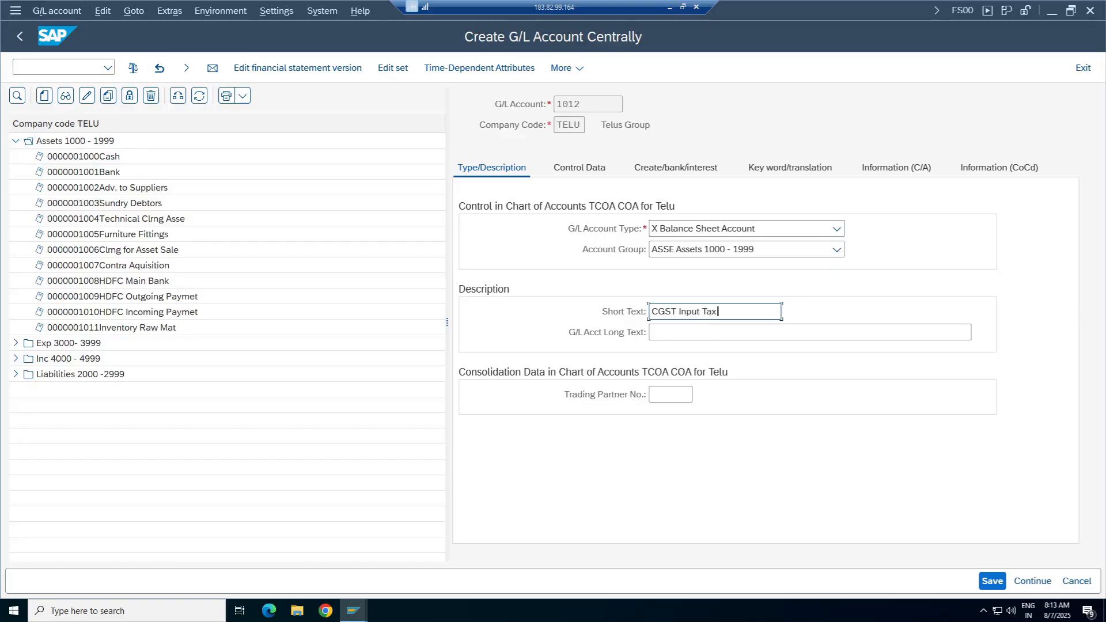
key("Tab")
key("shift+Tab")
key("ctrl+c")
key("Tab")
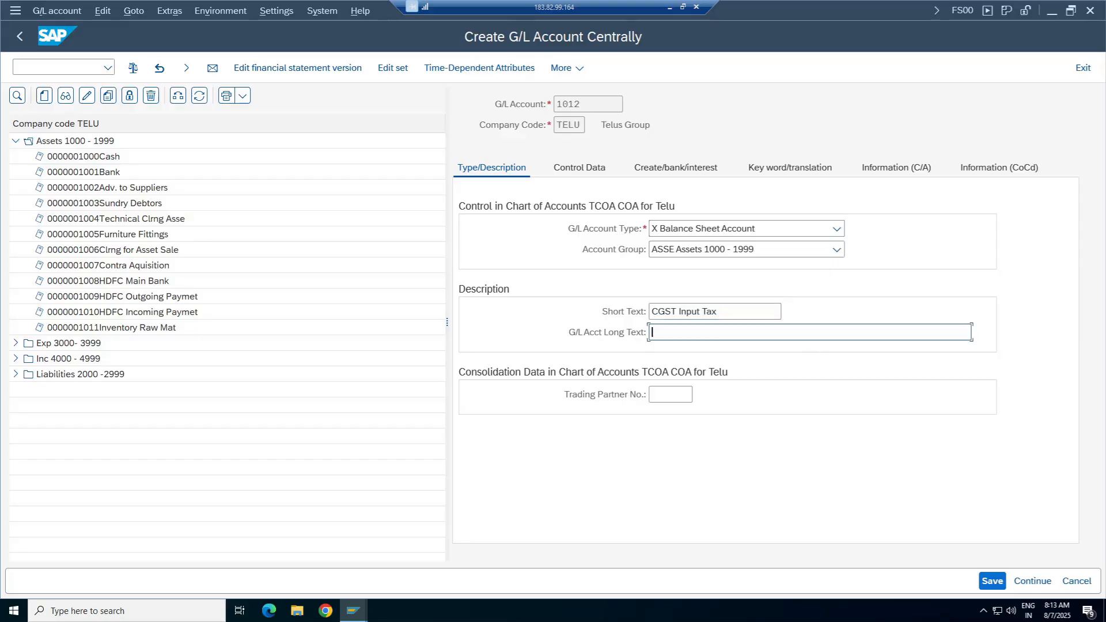
key("ctrl+v")
In the account's control data, enable balances in local currency only and set the sort key to 001.
left_click(585, 169)
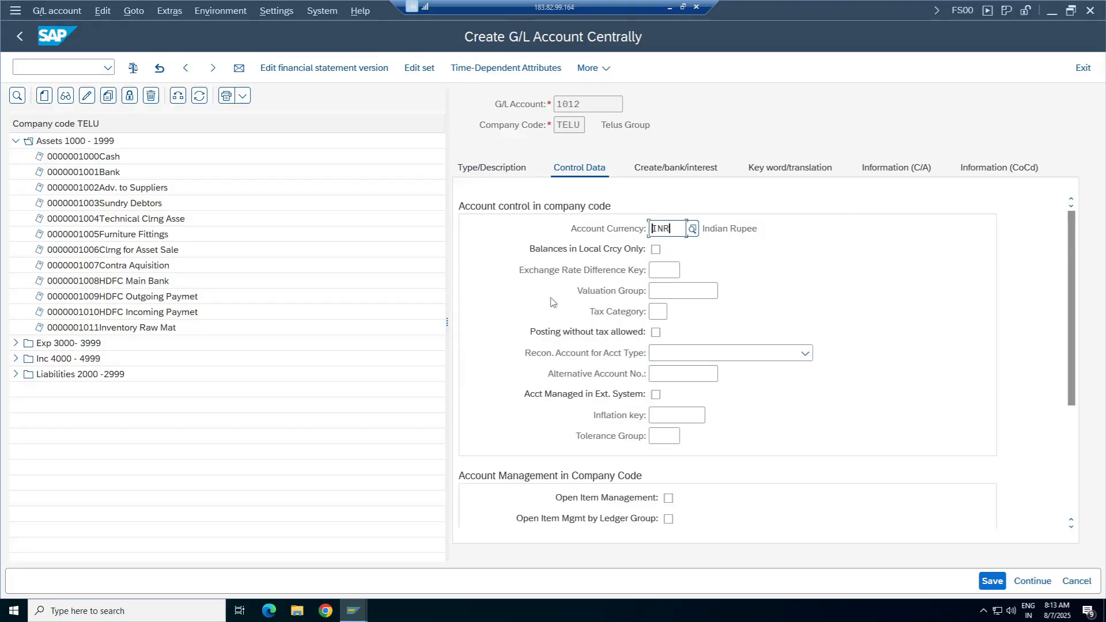
left_click(656, 250)
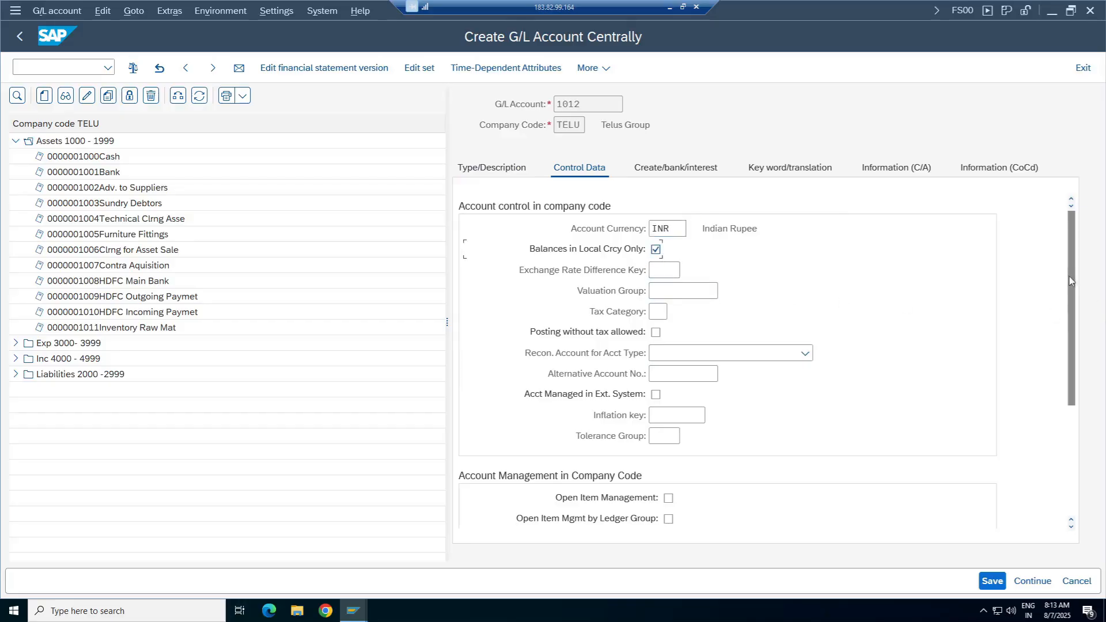
left_click_drag(1072, 275, 1071, 359)
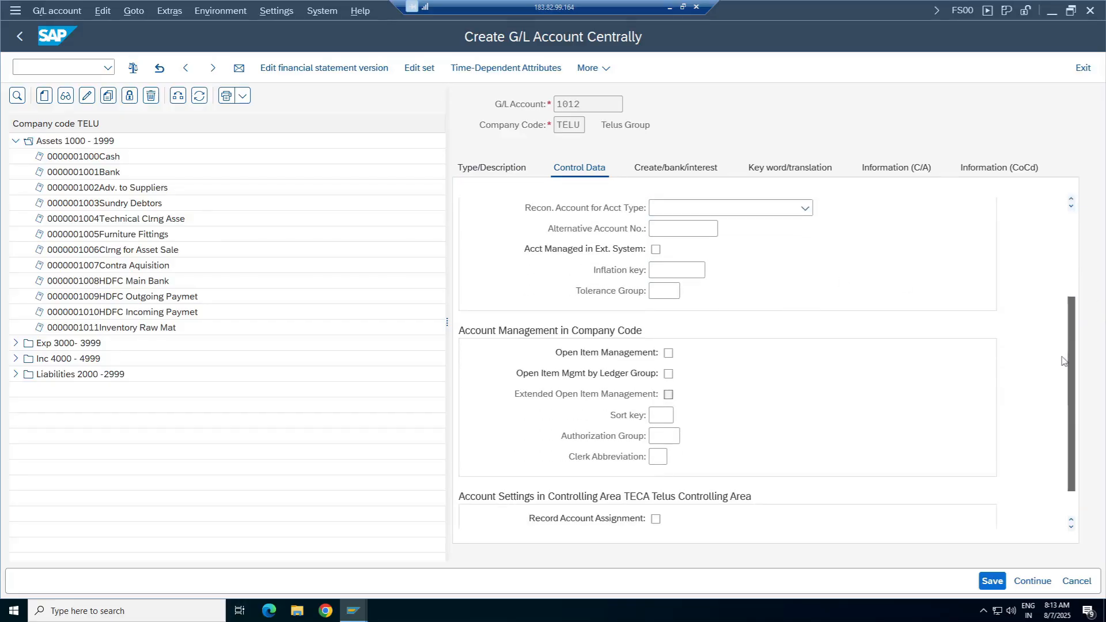
left_click(661, 415)
type("001")
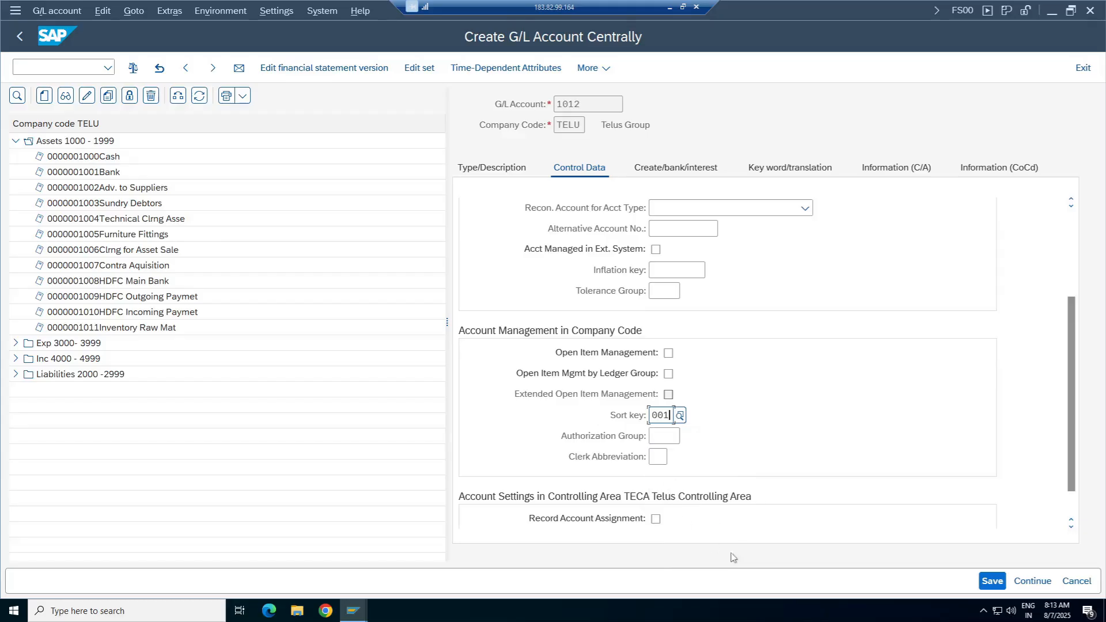
Set the field status group to G001 and save G/L account 1012.
scroll(1069, 403, "down", 1)
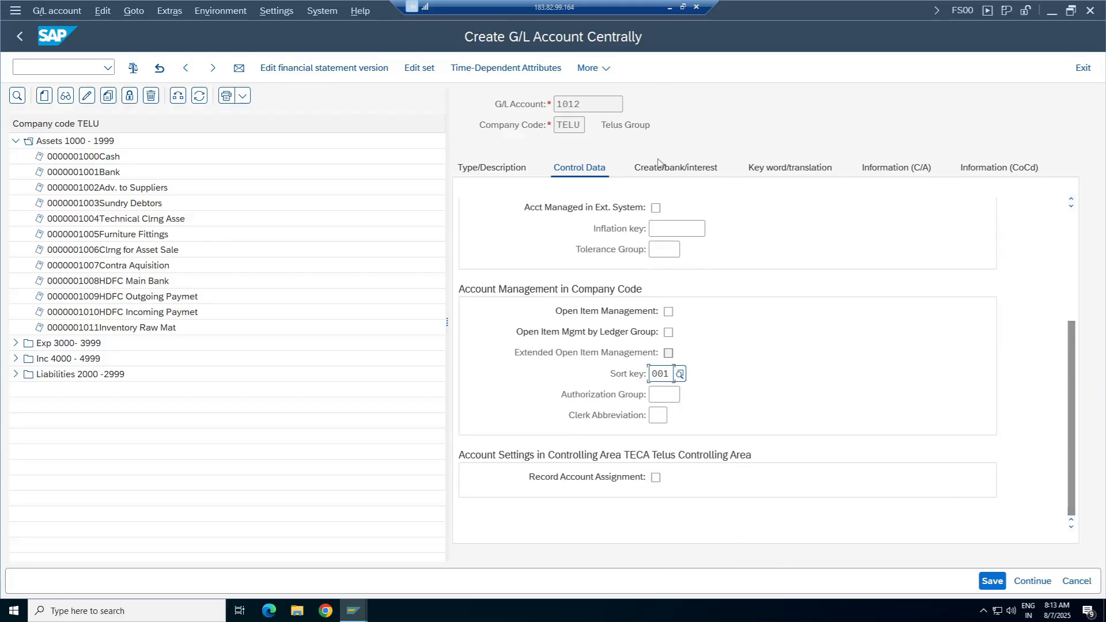
type("g001")
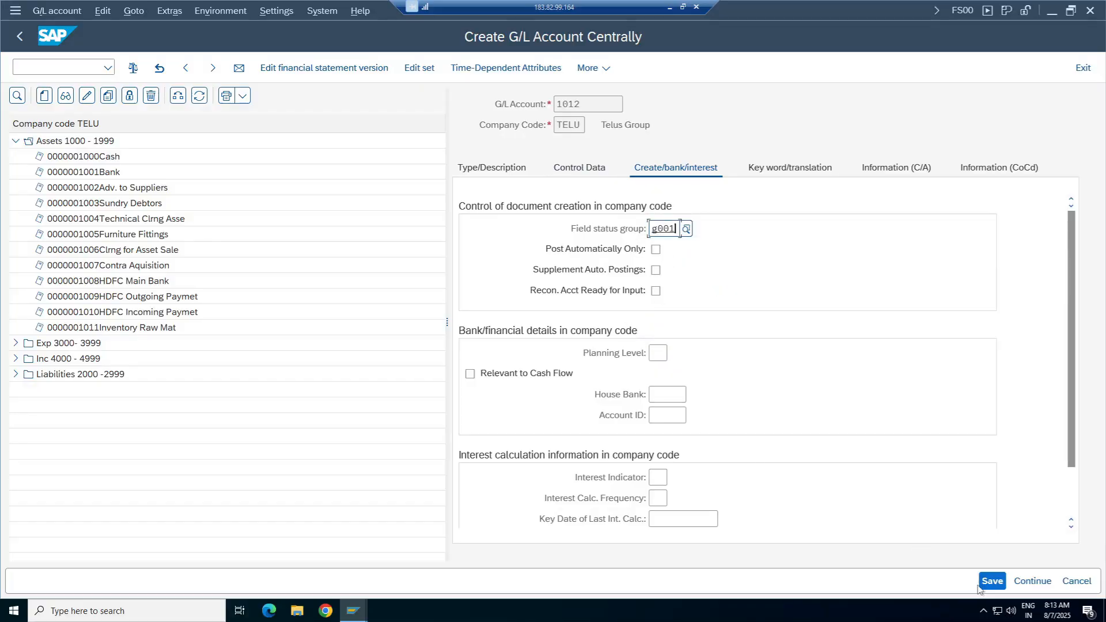
left_click(989, 582)
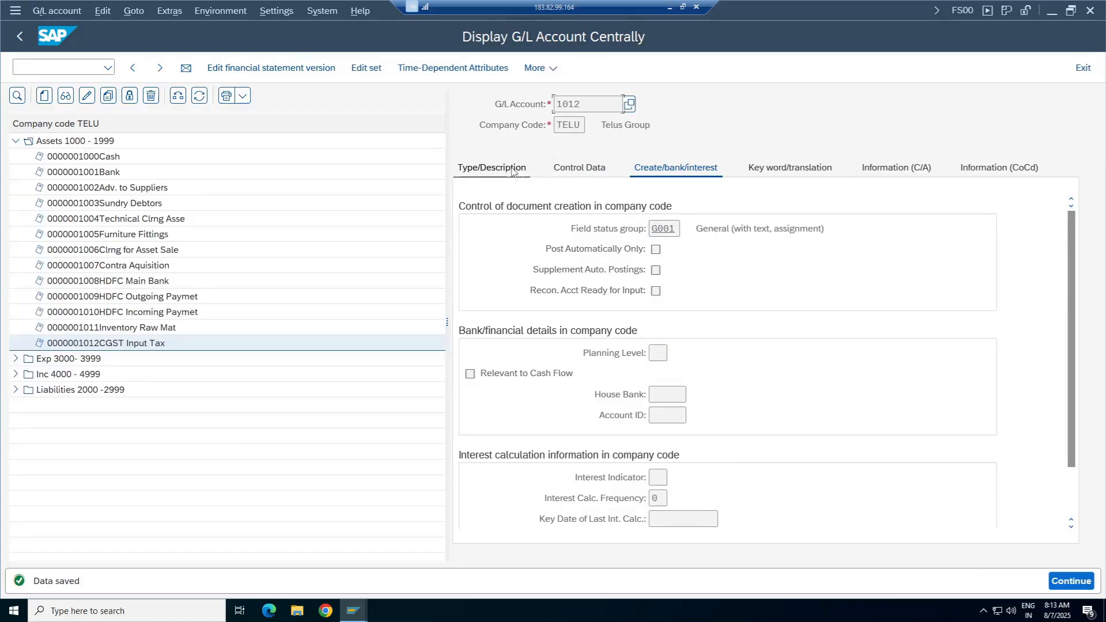
Review the saved CGST Input Tax account's type and description, control data, and document creation settings.
left_click(580, 173)
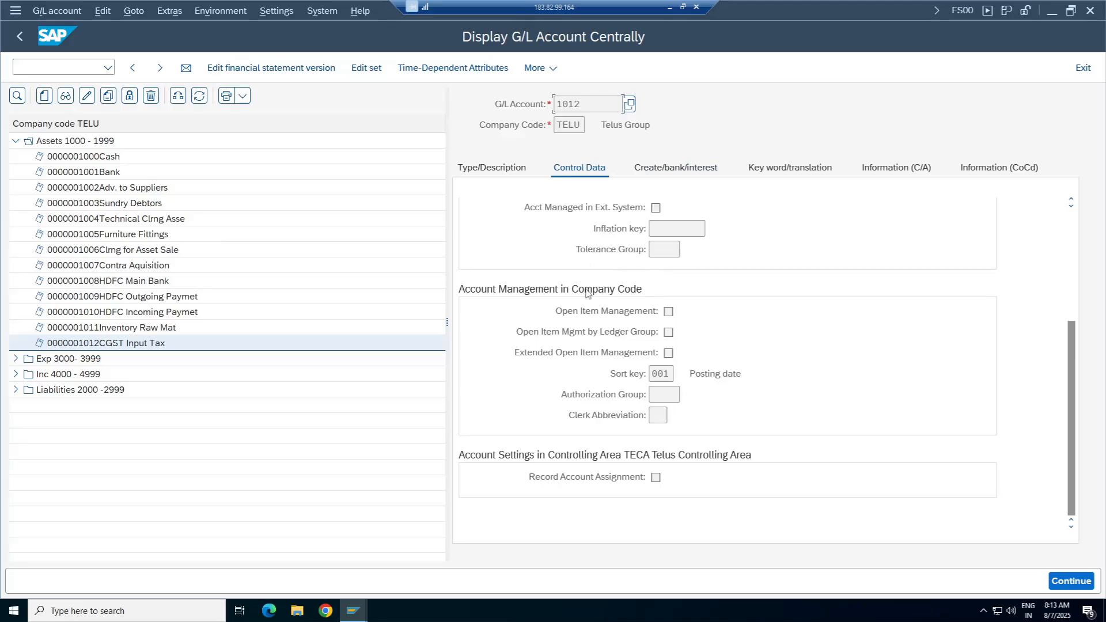
left_click(499, 168)
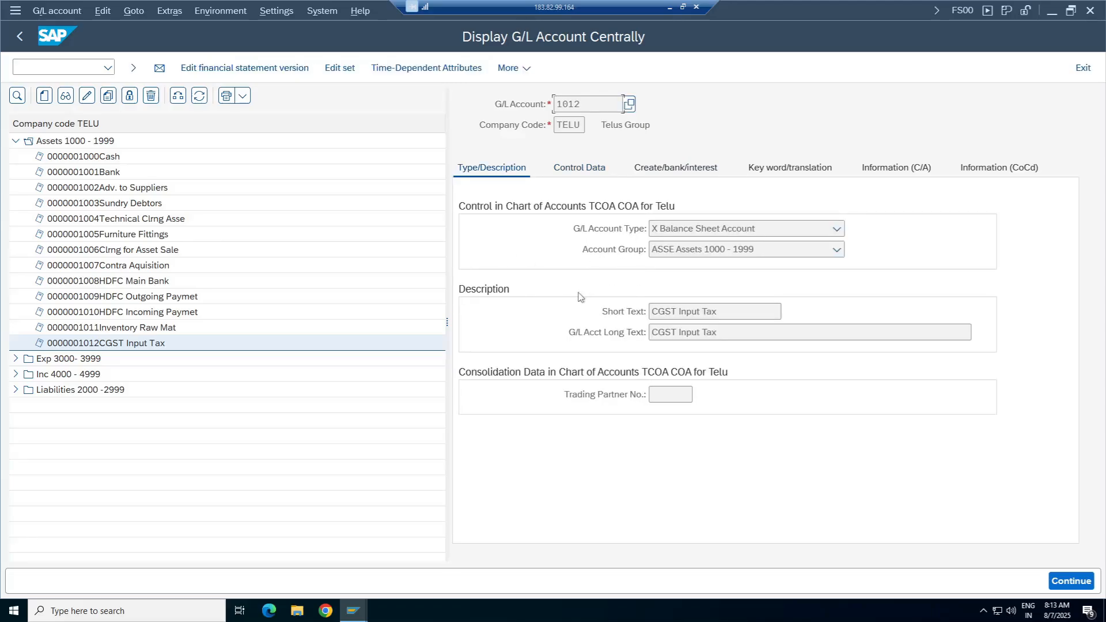
left_click(679, 177)
left_click(573, 172)
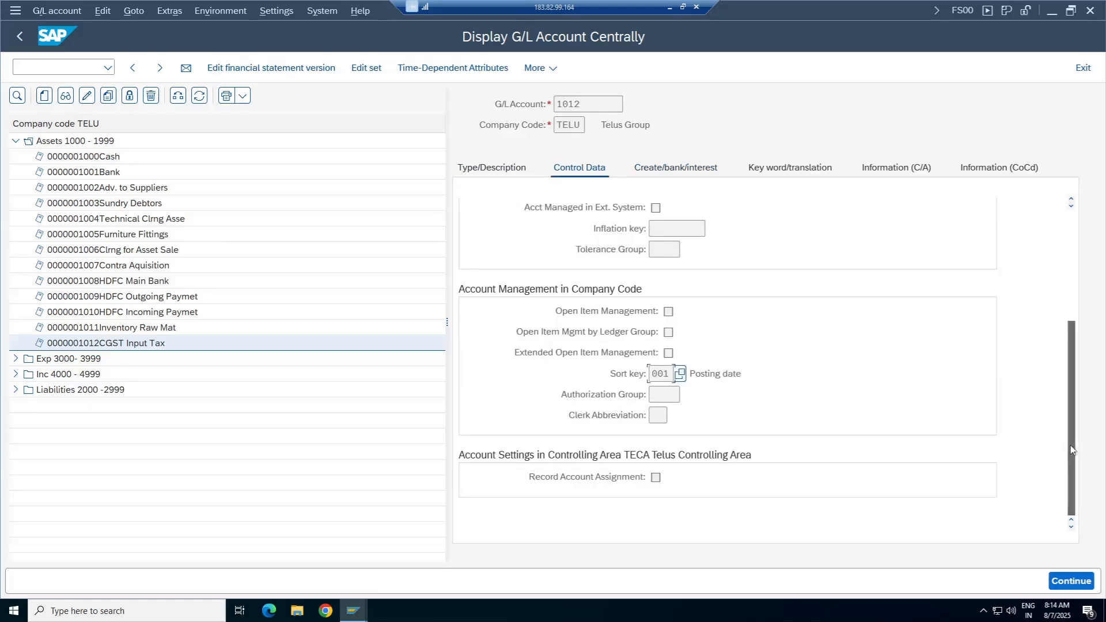
scroll(1016, 425, "up", 3)
double_click(660, 228)
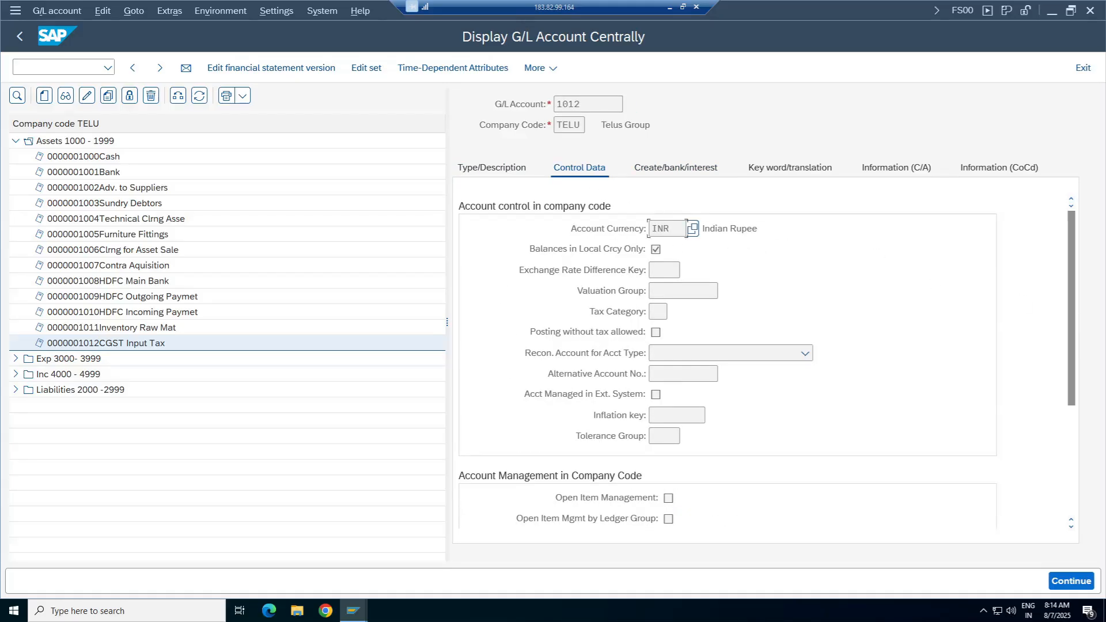
left_click(558, 126)
left_click(500, 171)
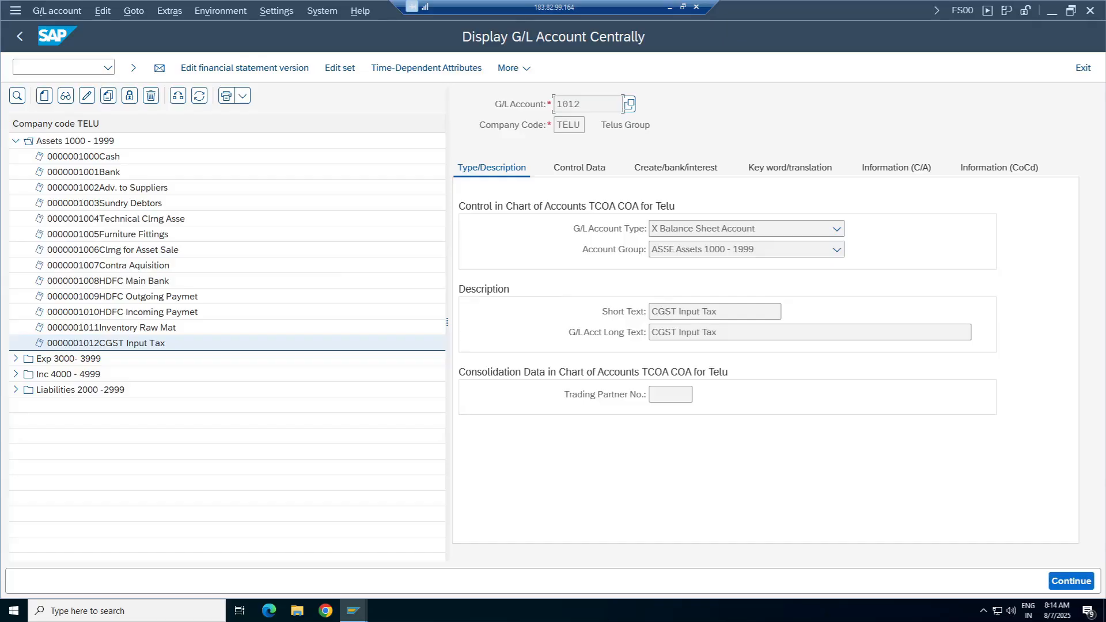
left_click_drag(679, 311, 698, 311)
left_click(718, 311)
left_click_drag(679, 311, 718, 311)
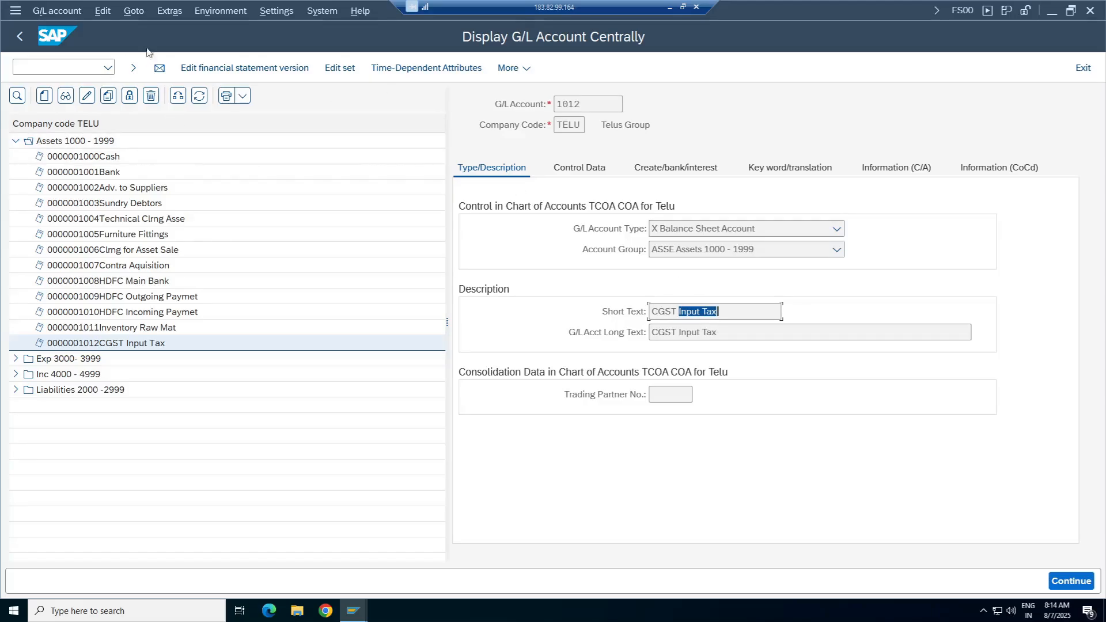
left_click(16, 389)
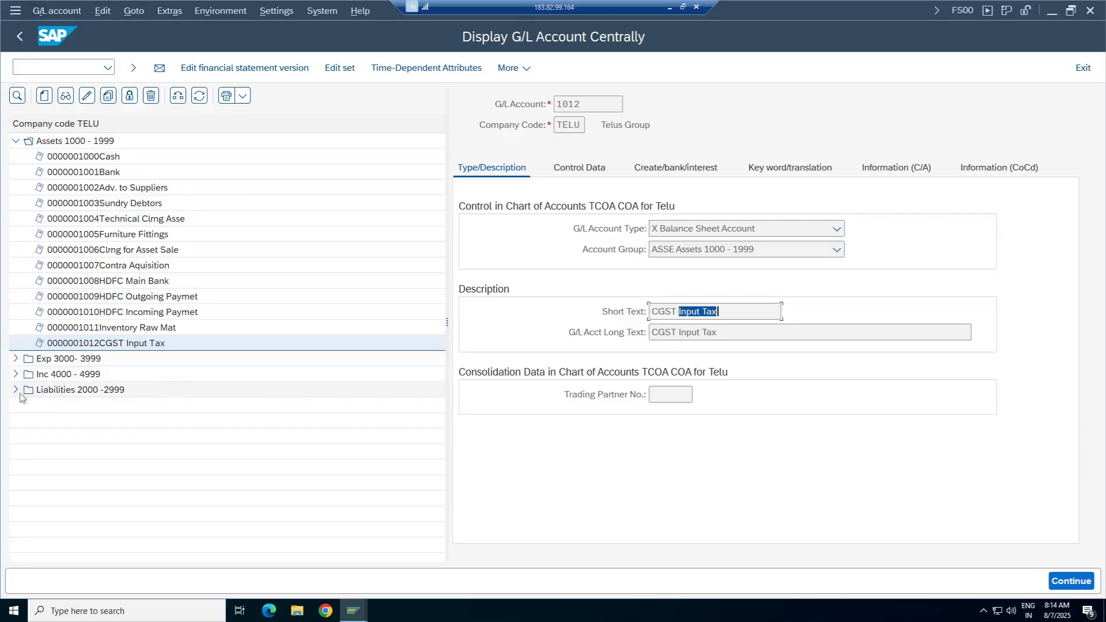
left_click(44, 95)
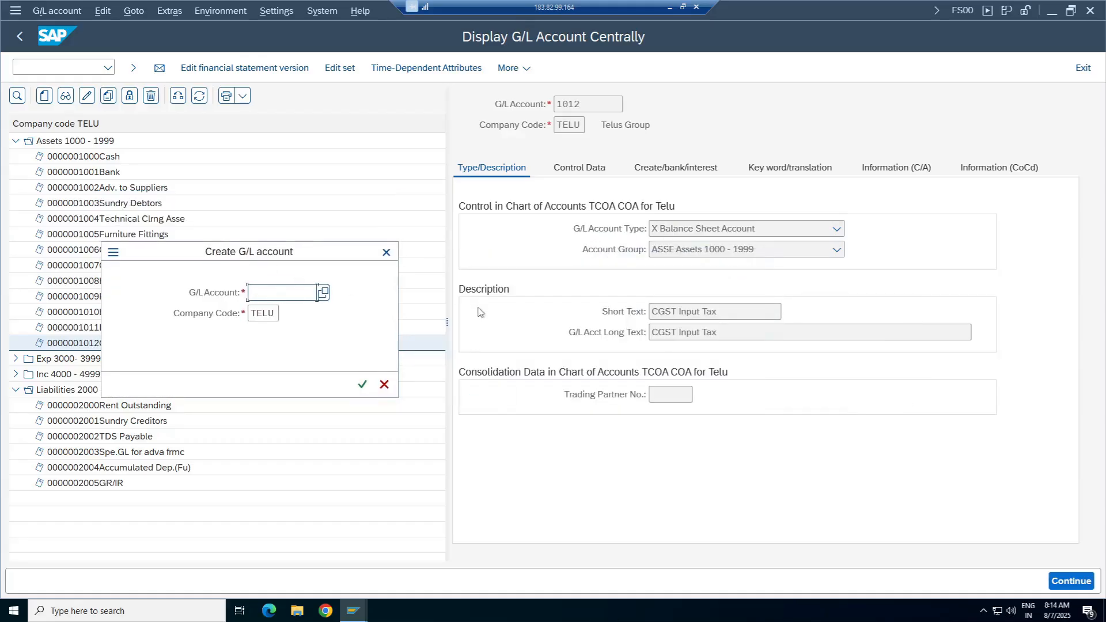
left_click(385, 253)
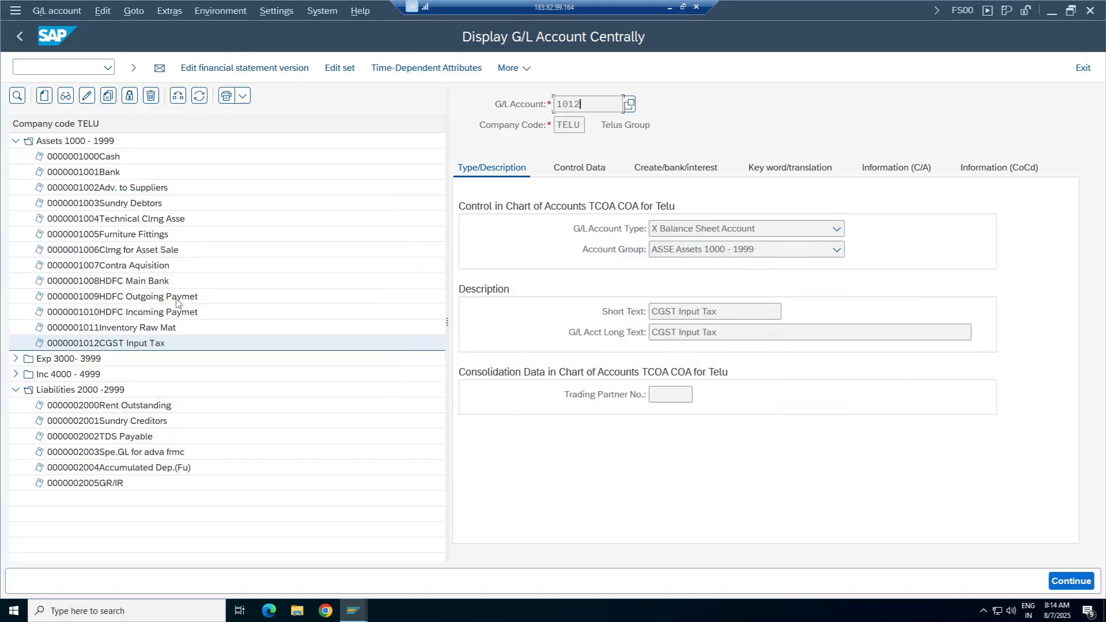
Copy G/L account 1012 to a new account 1013 in company code TELU.
left_click(109, 96)
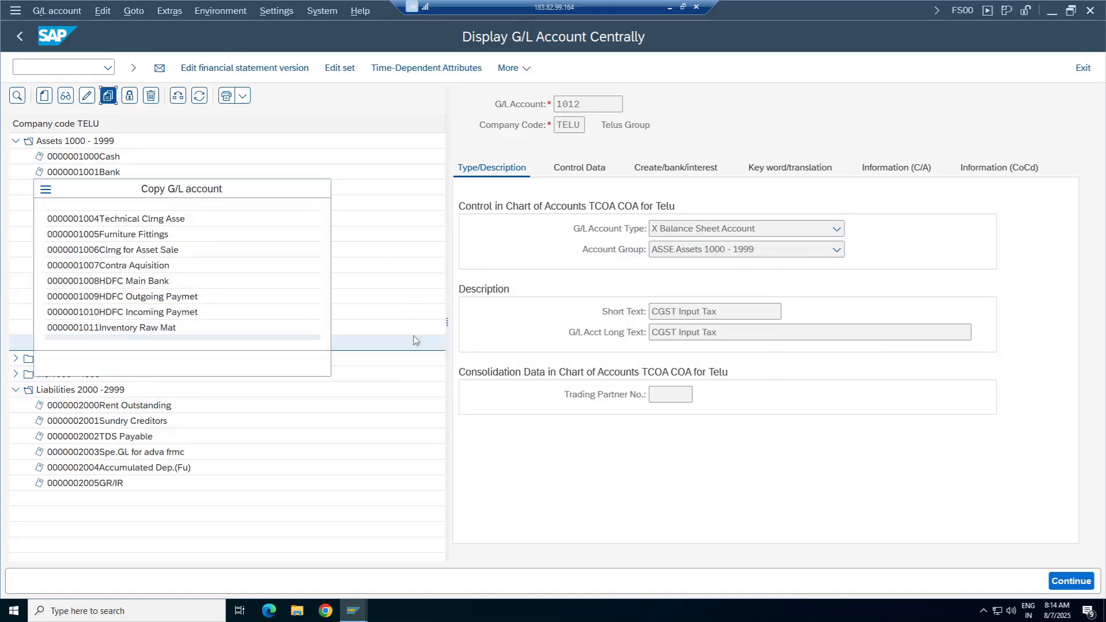
type("1013")
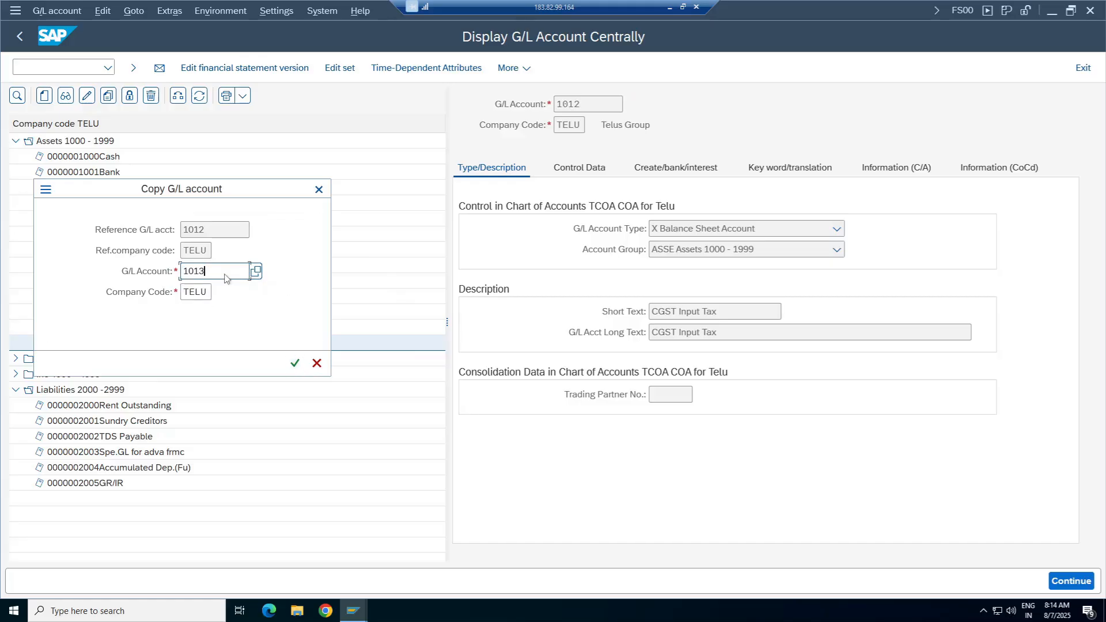
key("Return")
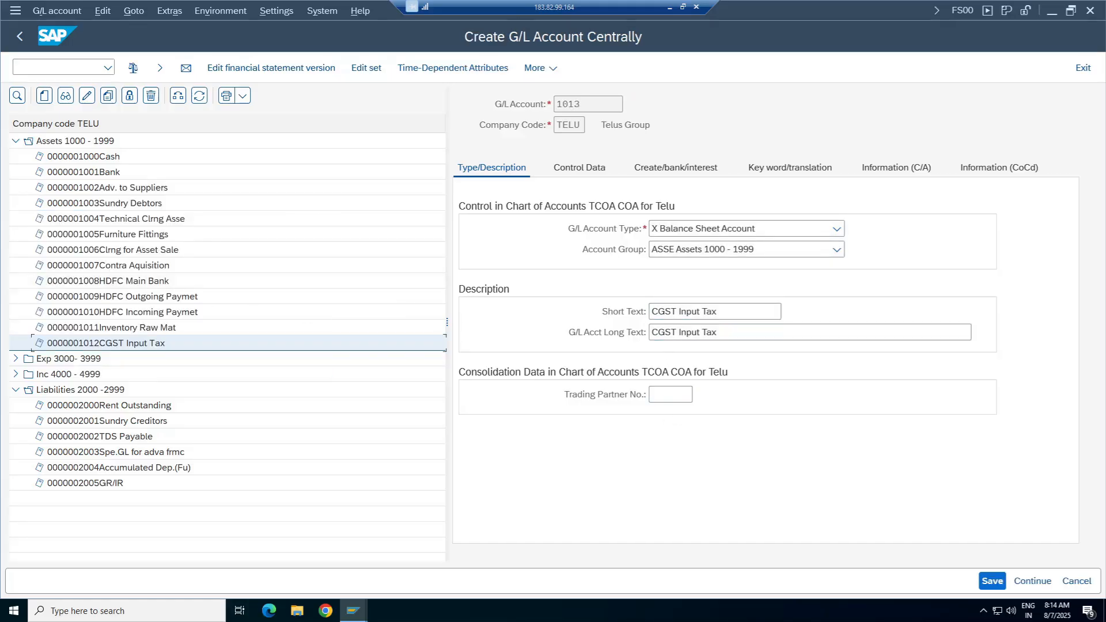
Change the short and long text of account 1013 to SGST Input Tax and save the account.
key("Delete")
type("S")
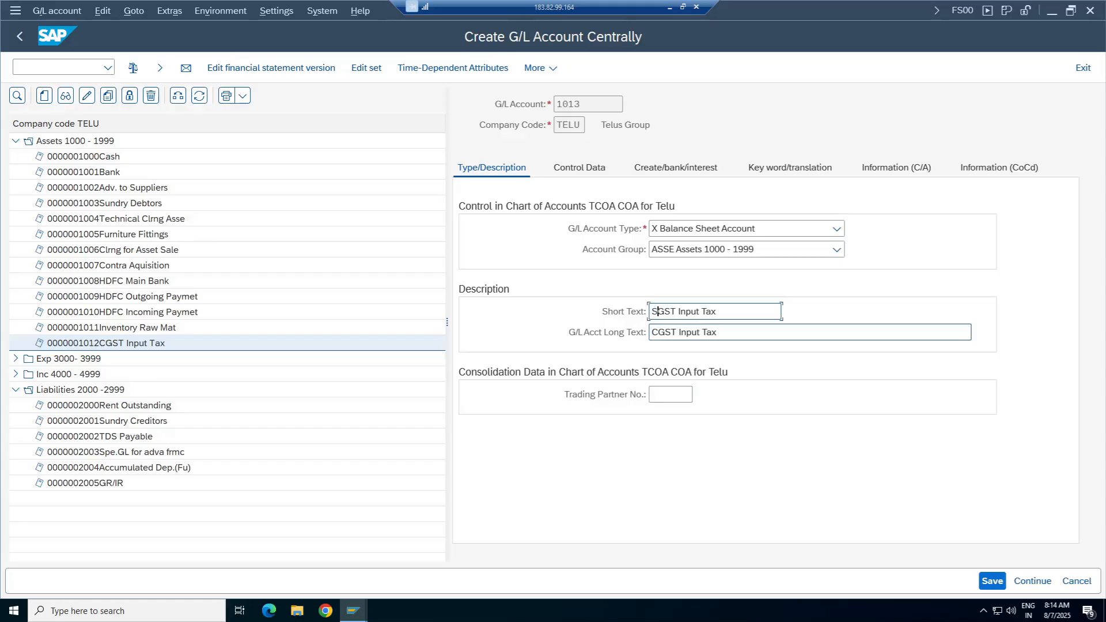
key("Down")
key("BackSpace")
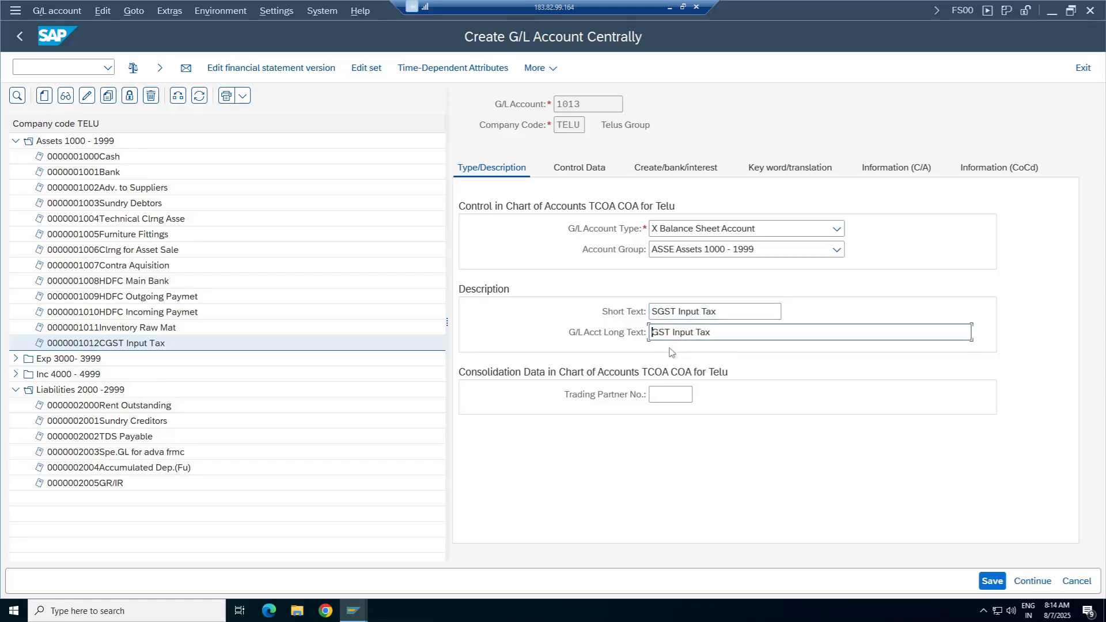
type("S")
left_click(999, 586)
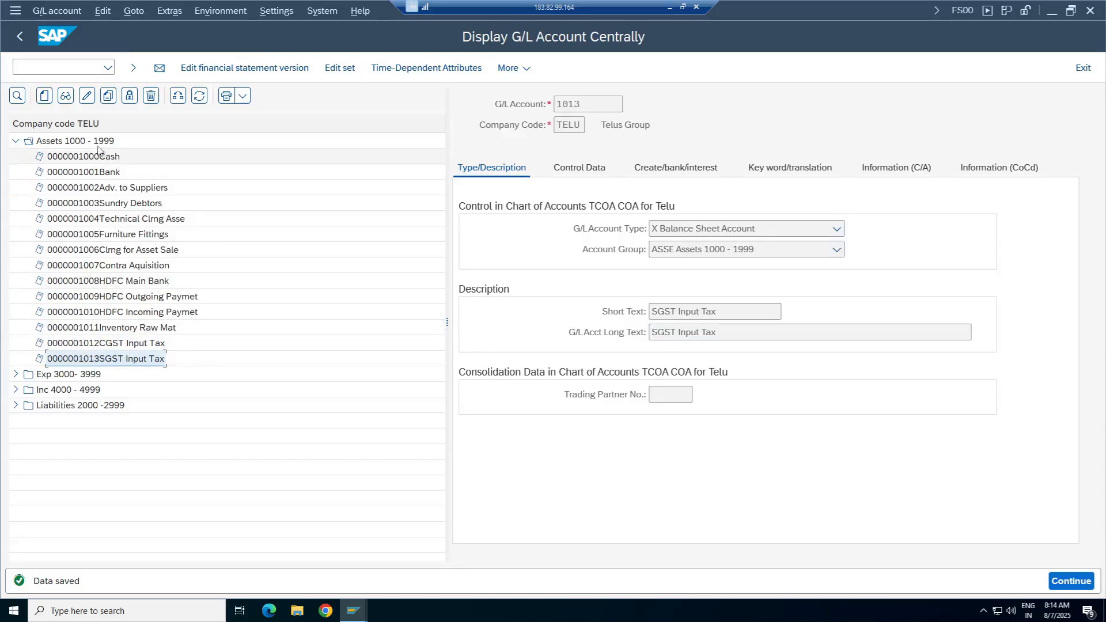
Copy the SGST Input Tax account to a new G/L account 1014 in company code TELU.
left_click(45, 96)
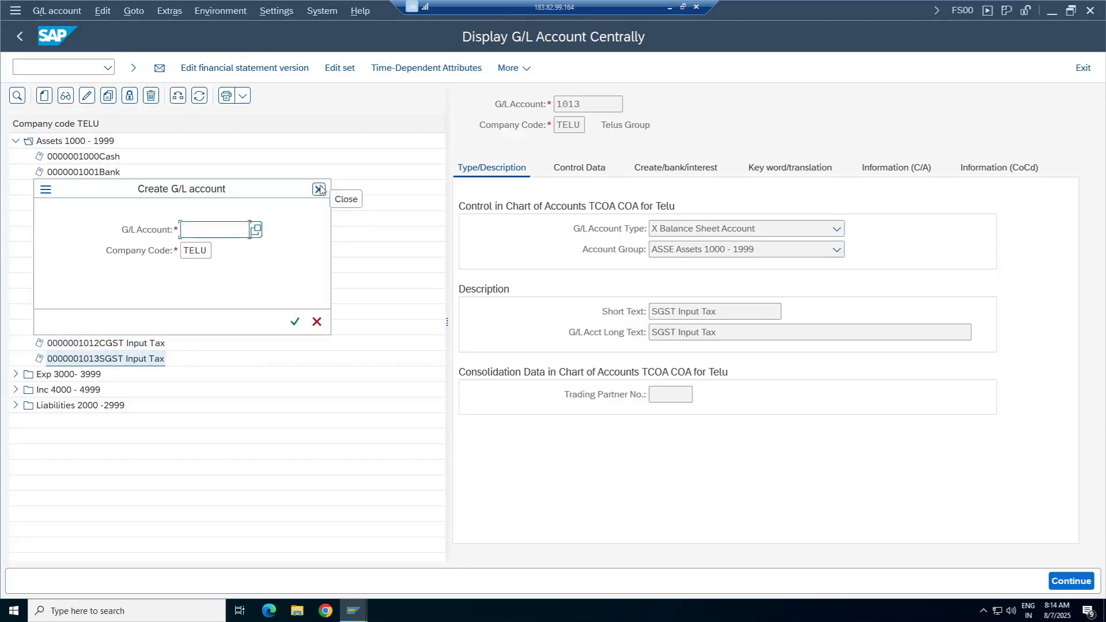
left_click(318, 189)
left_click(108, 96)
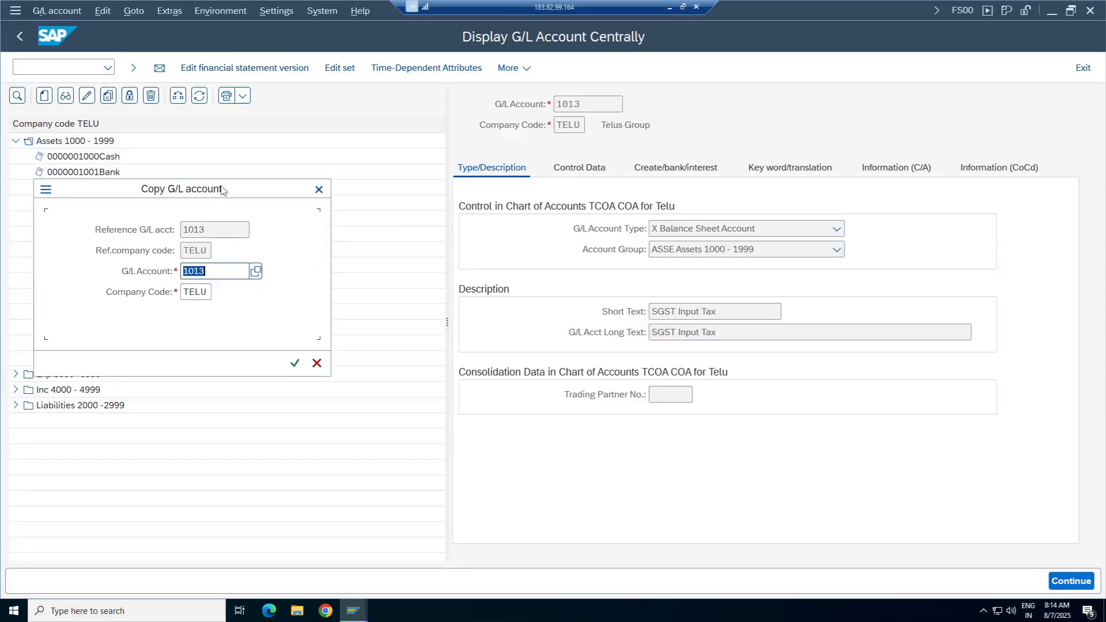
left_click_drag(225, 190, 553, 245)
left_click(553, 327)
key("BackSpace")
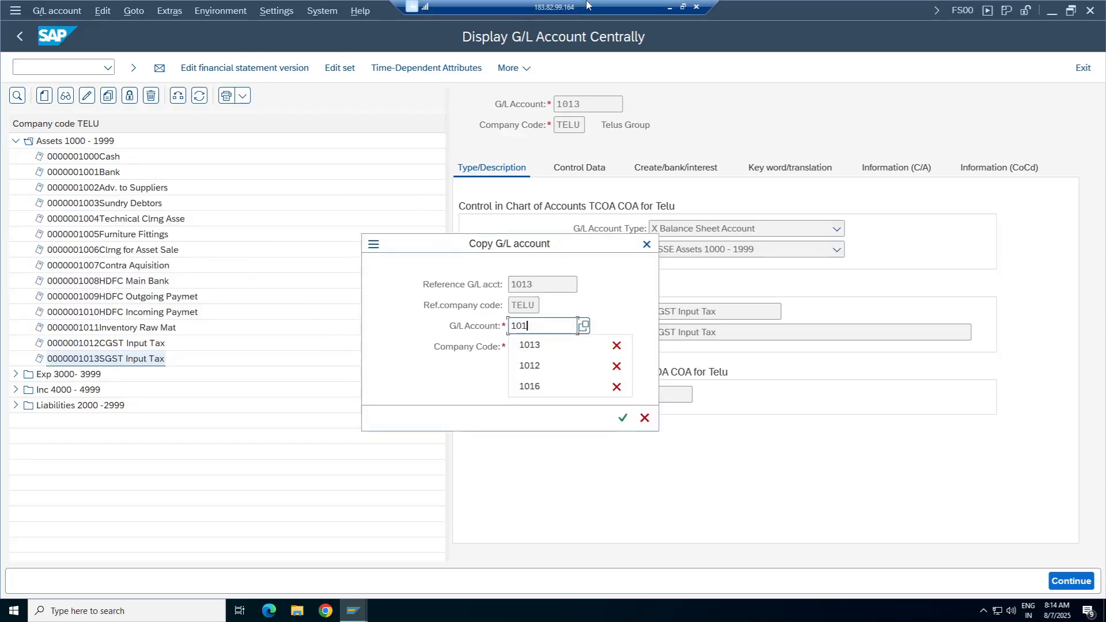
type("4")
key("Return")
Change the short and long text of account 1014 to IGST Input Tax and save the account.
left_click(658, 311)
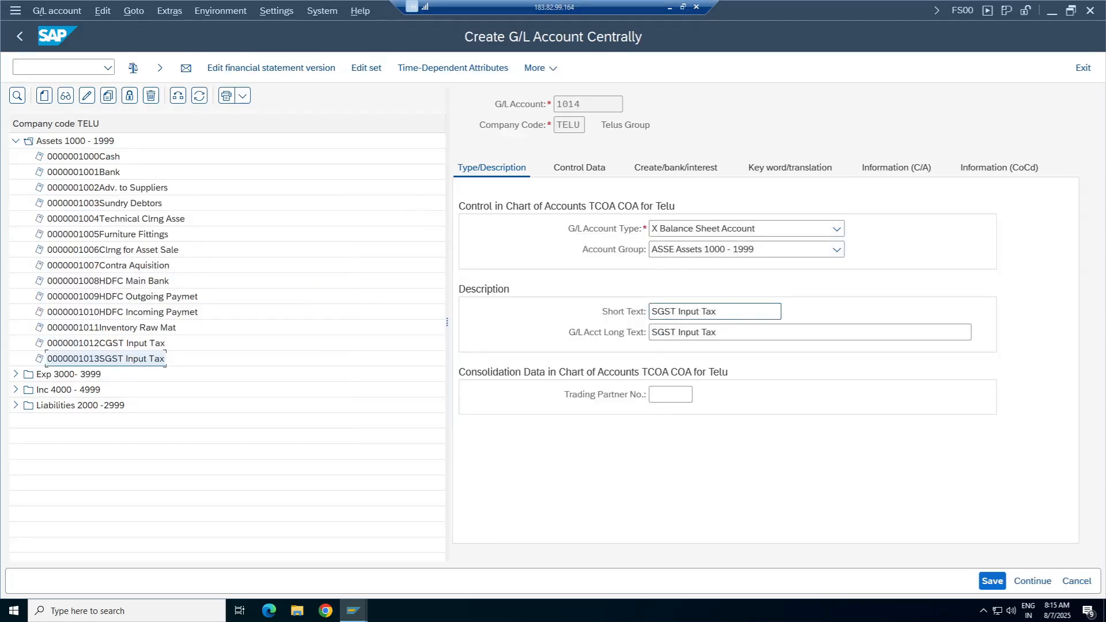
key("BackSpace")
type("I")
left_click(658, 332)
key("BackSpace")
type("I")
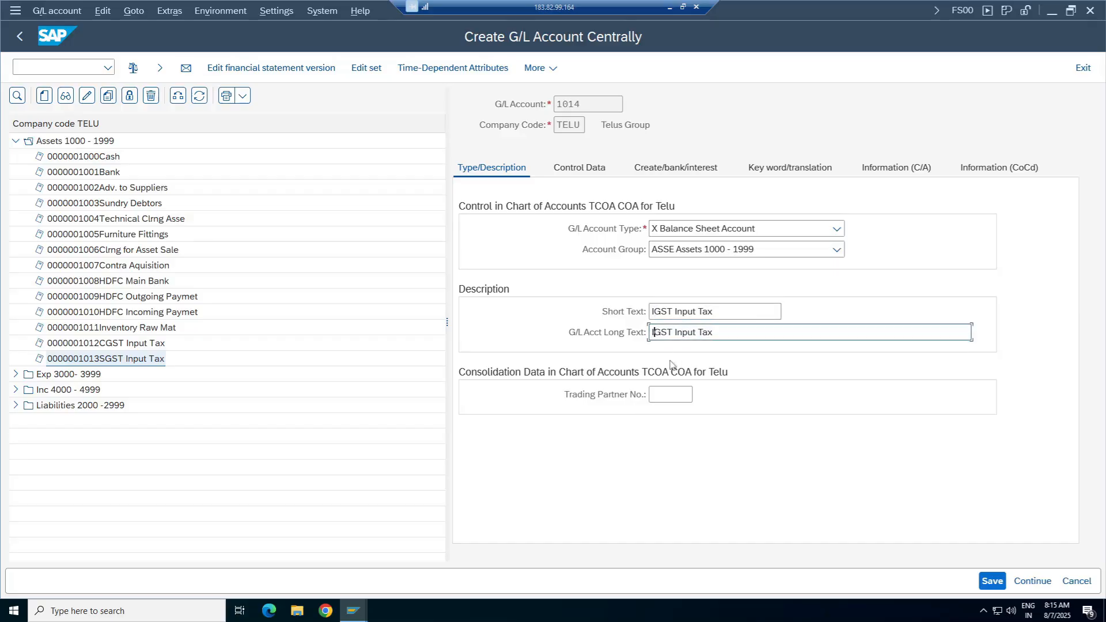
left_click(987, 583)
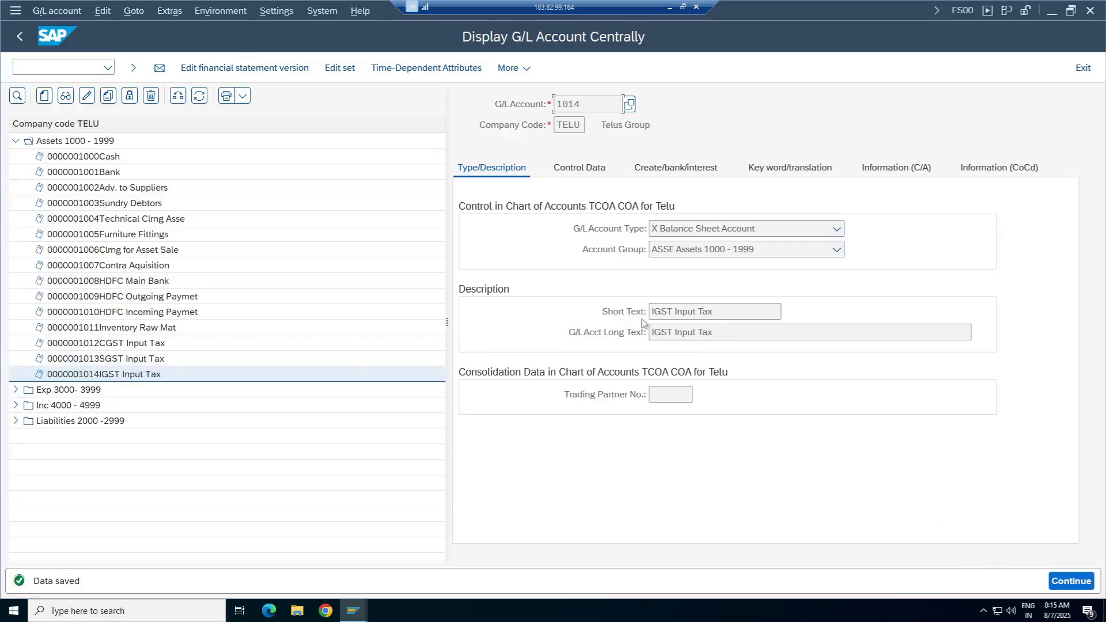
Create G/L account 2006 in company code TELU as a Balance Sheet Account in the Liabilities 2000 -2999 group.
left_click(16, 420)
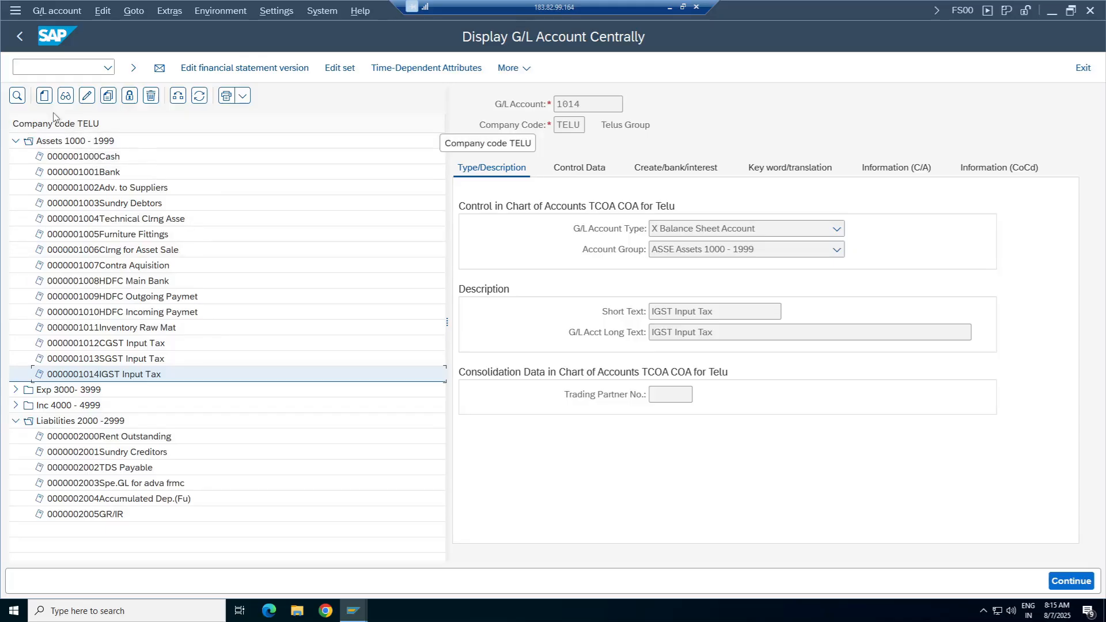
left_click(44, 95)
left_click_drag(176, 190, 618, 249)
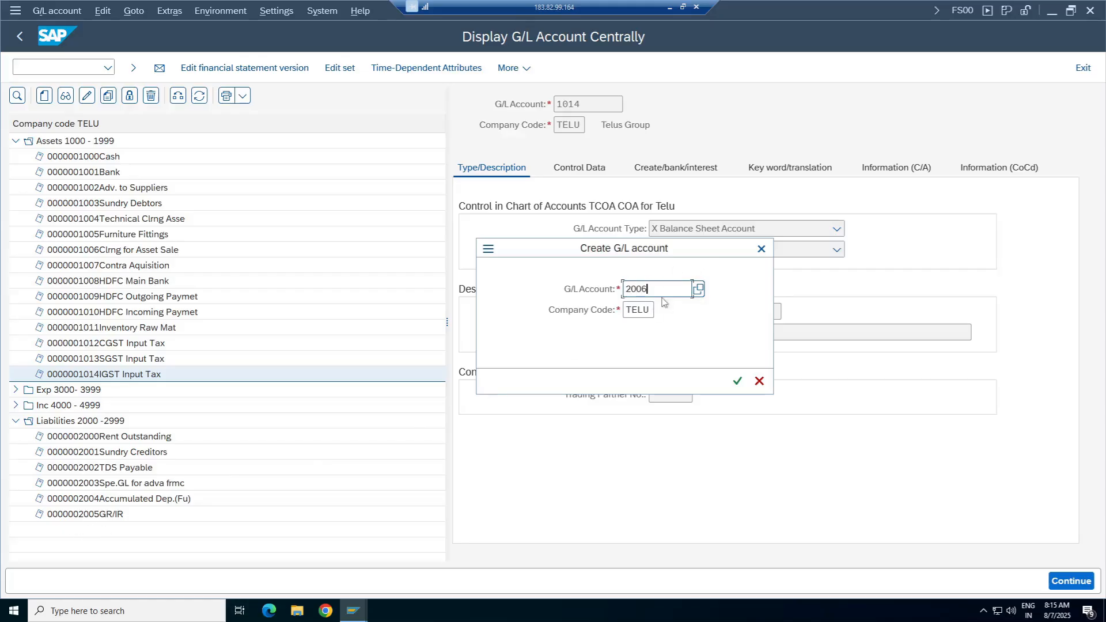
key("Return")
left_click(710, 235)
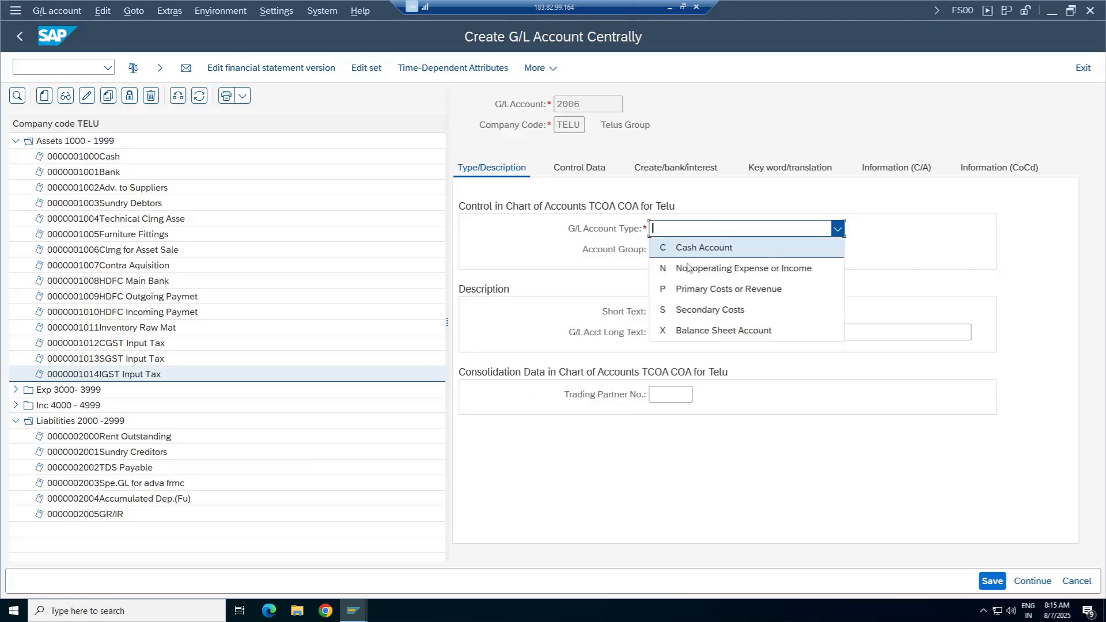
left_click(723, 330)
left_click(730, 249)
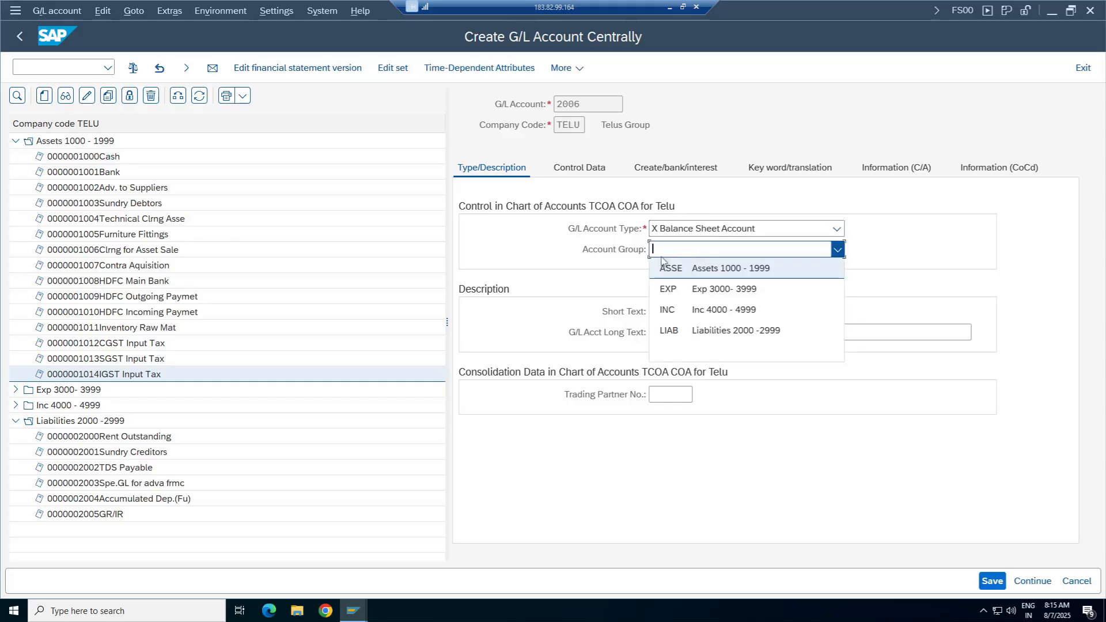
left_click(730, 339)
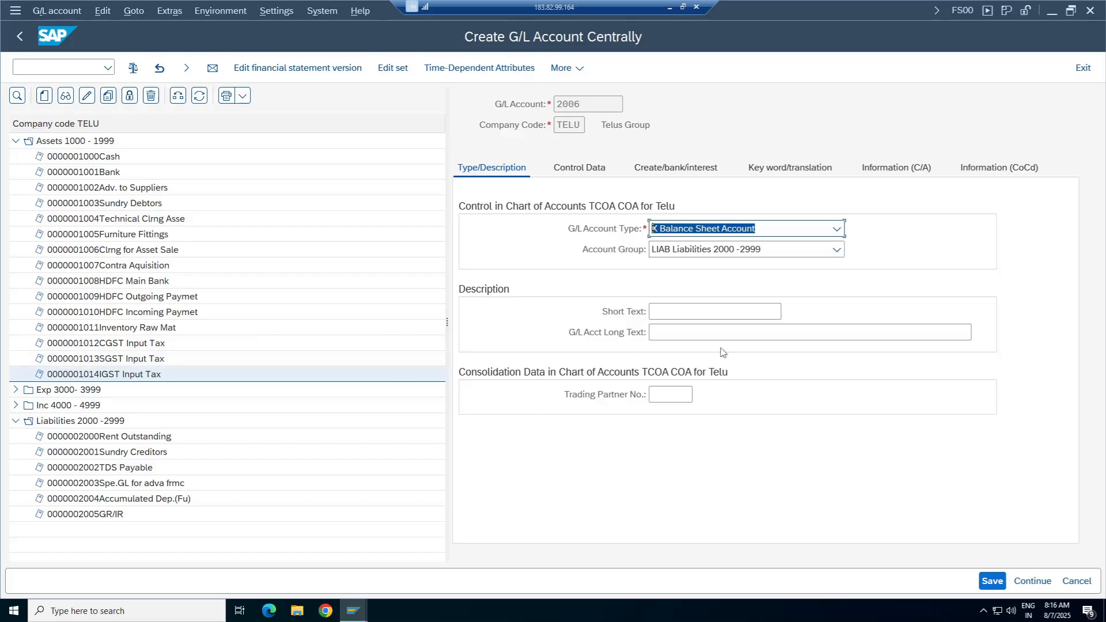
Enter CGST Output Tax as both the short text and the long text of account 2006.
left_click(714, 312)
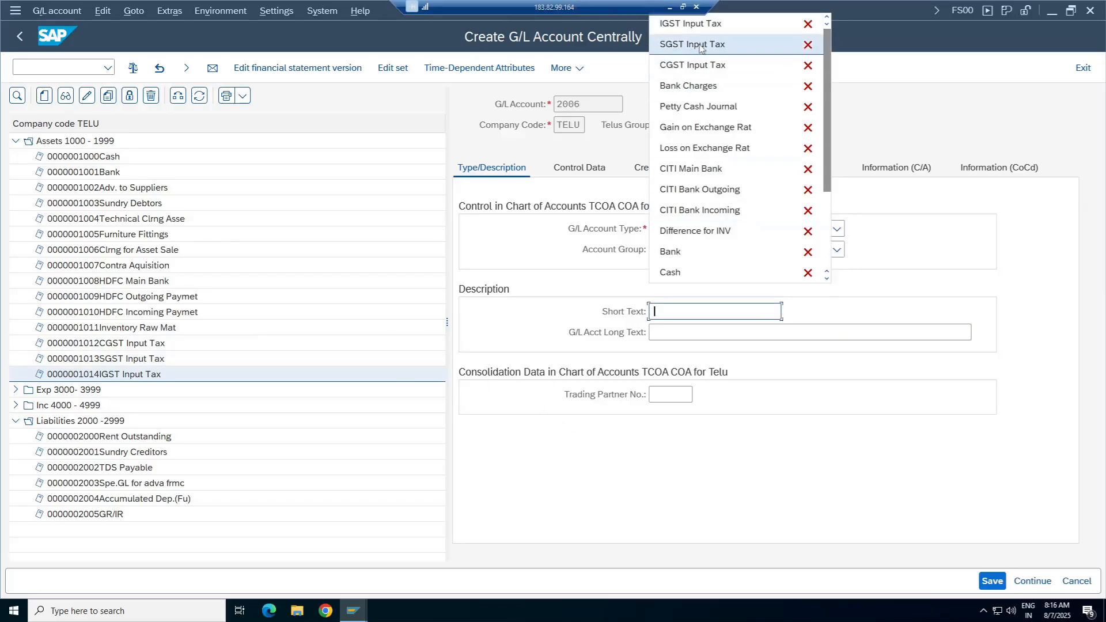
left_click(686, 66)
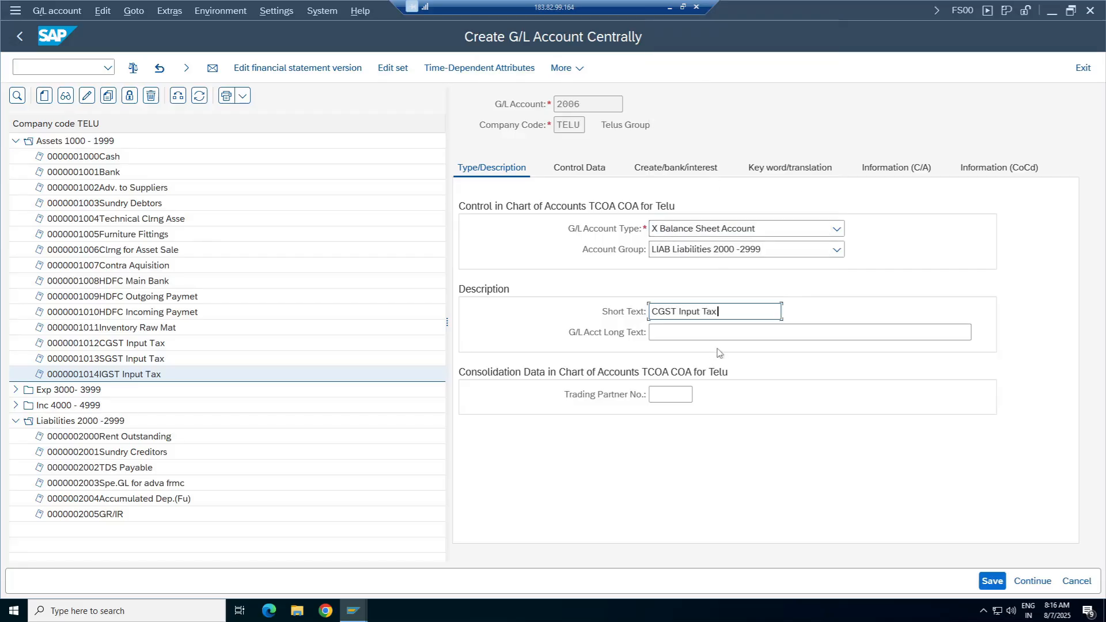
key("BackSpace")
key("BackSpace")
key("BackSpace")
key("BackSpace")
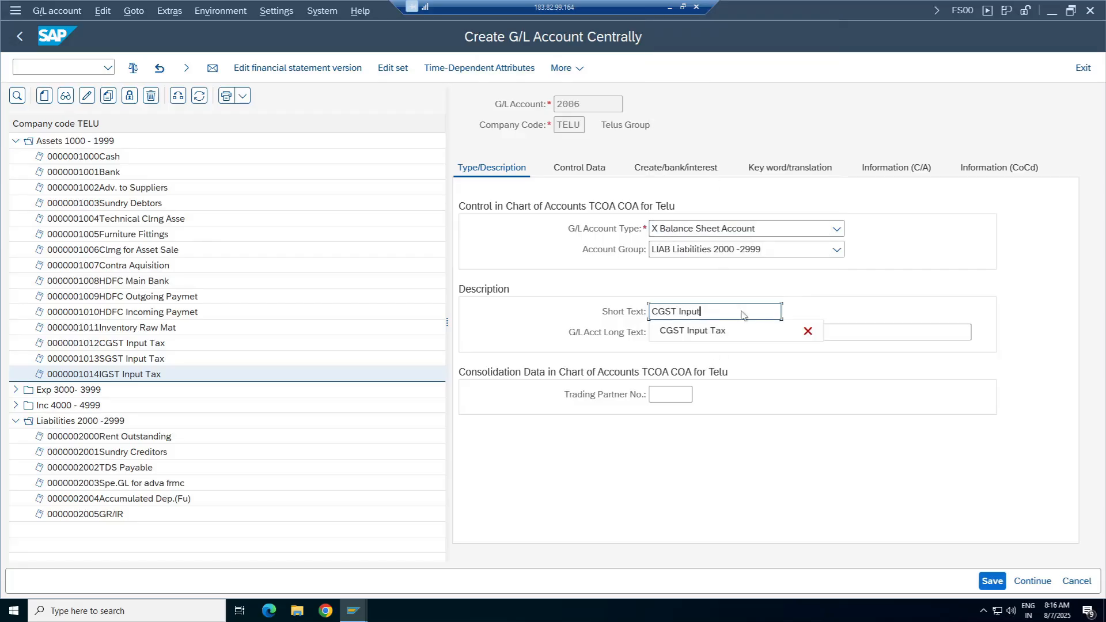
key("BackSpace")
key("BackSpace")
key("BackSpace")
type("Ou")
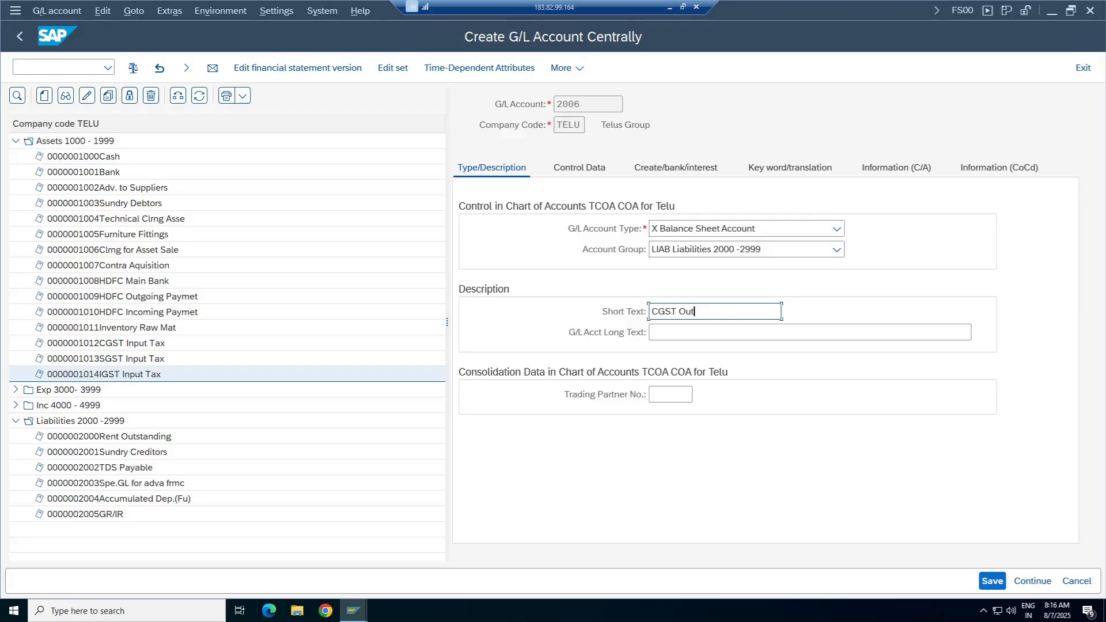
type("tput")
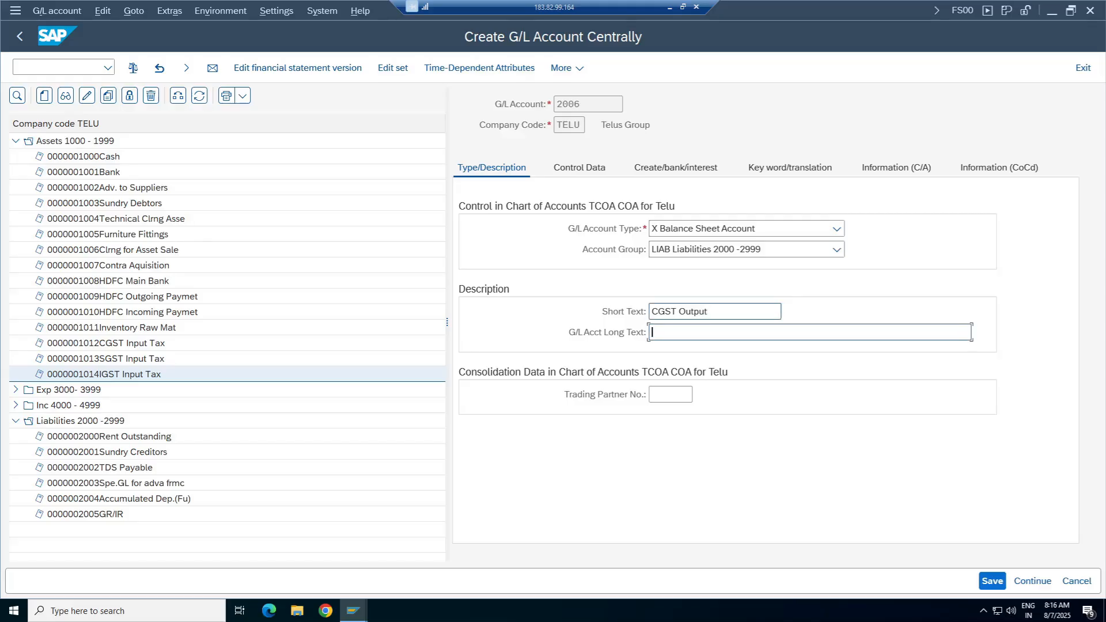
left_click(710, 312)
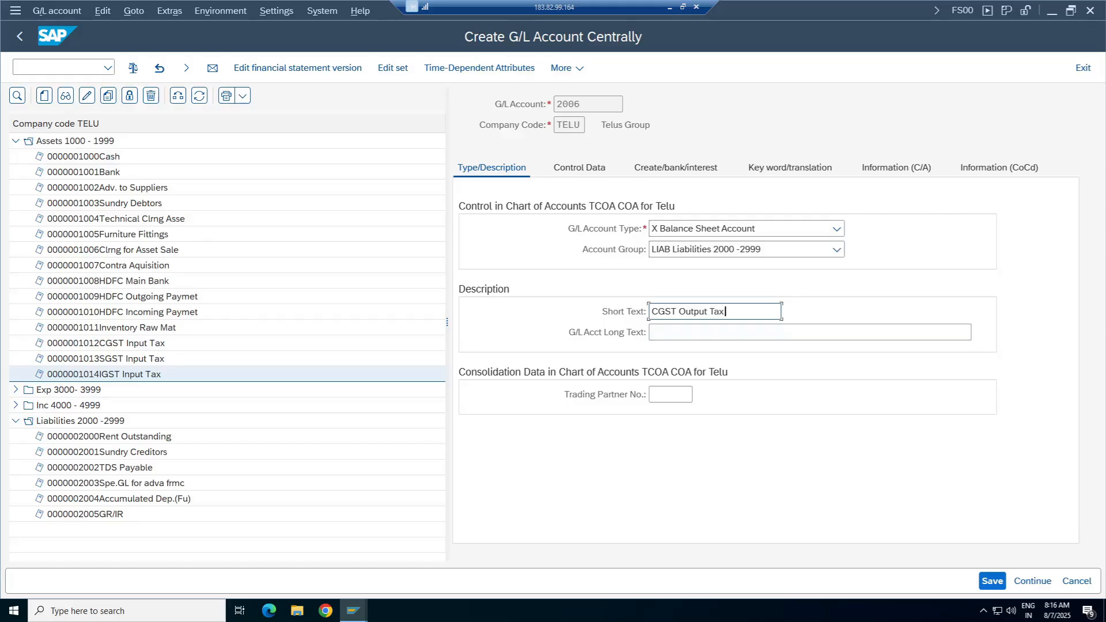
left_click_drag(728, 312, 515, 314)
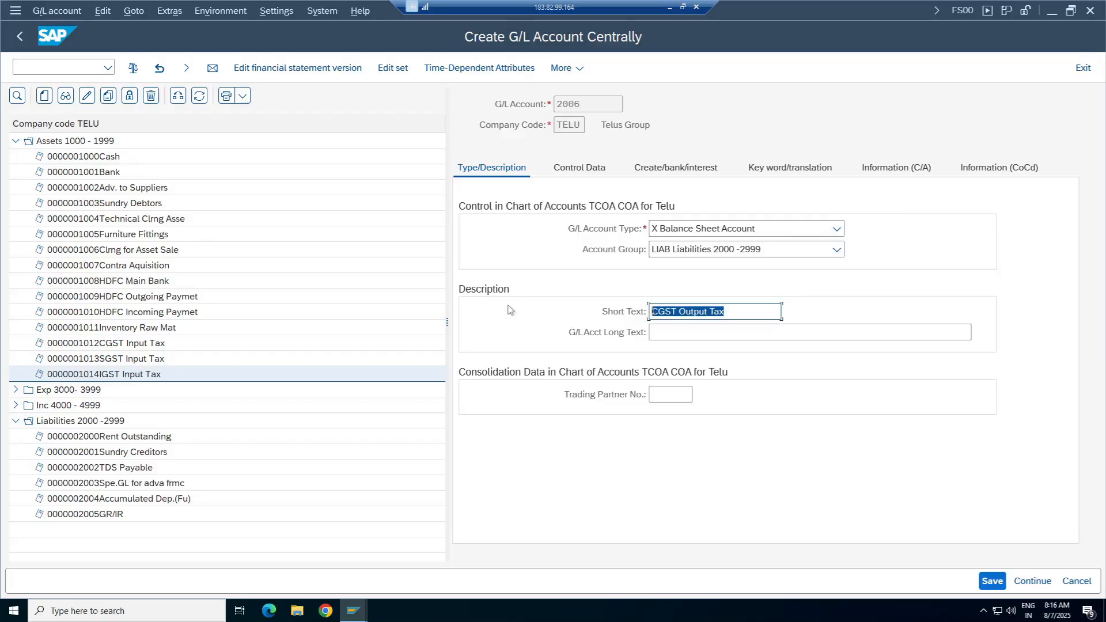
key("Tab")
key("ctrl+v")
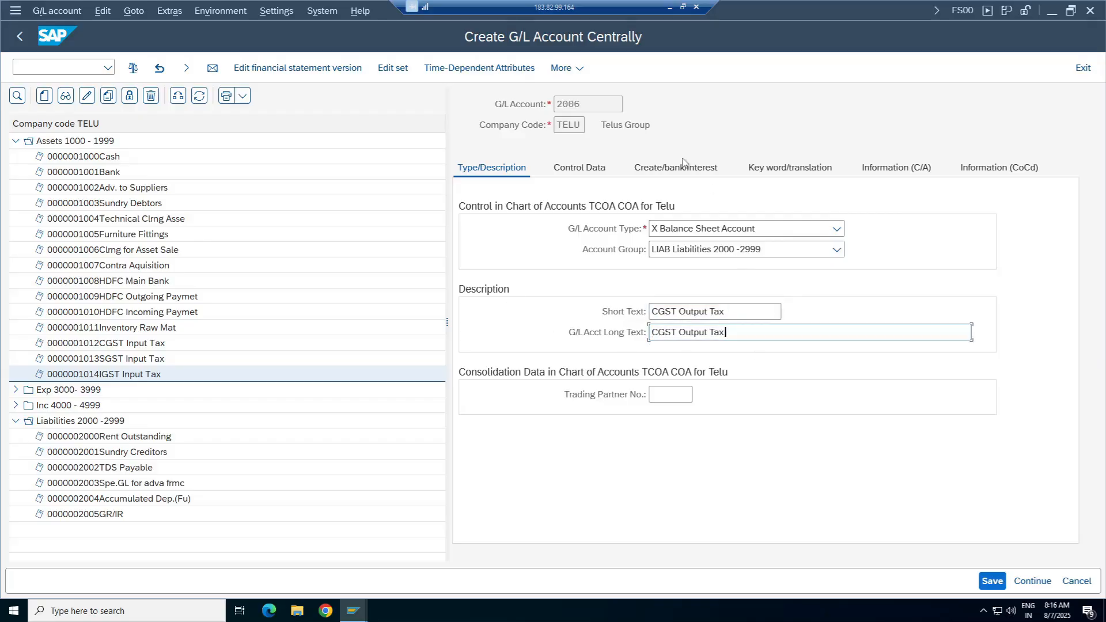
In account 2006's control data, enable balances in local currency only and set the sort key to 001.
left_click(580, 167)
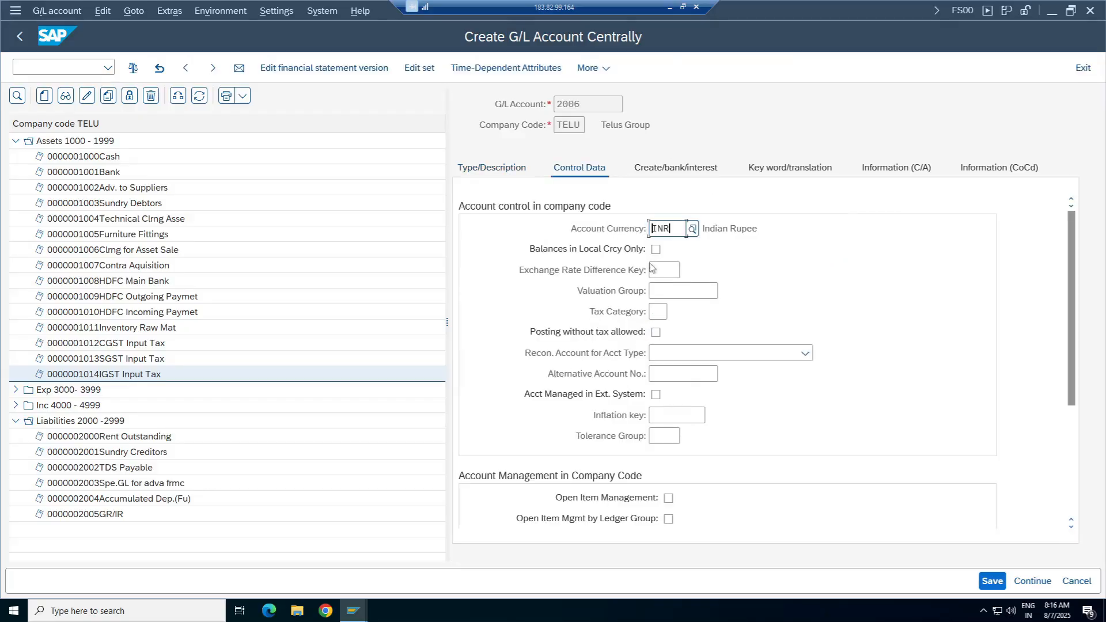
left_click(656, 250)
scroll(1069, 322, "down", 3)
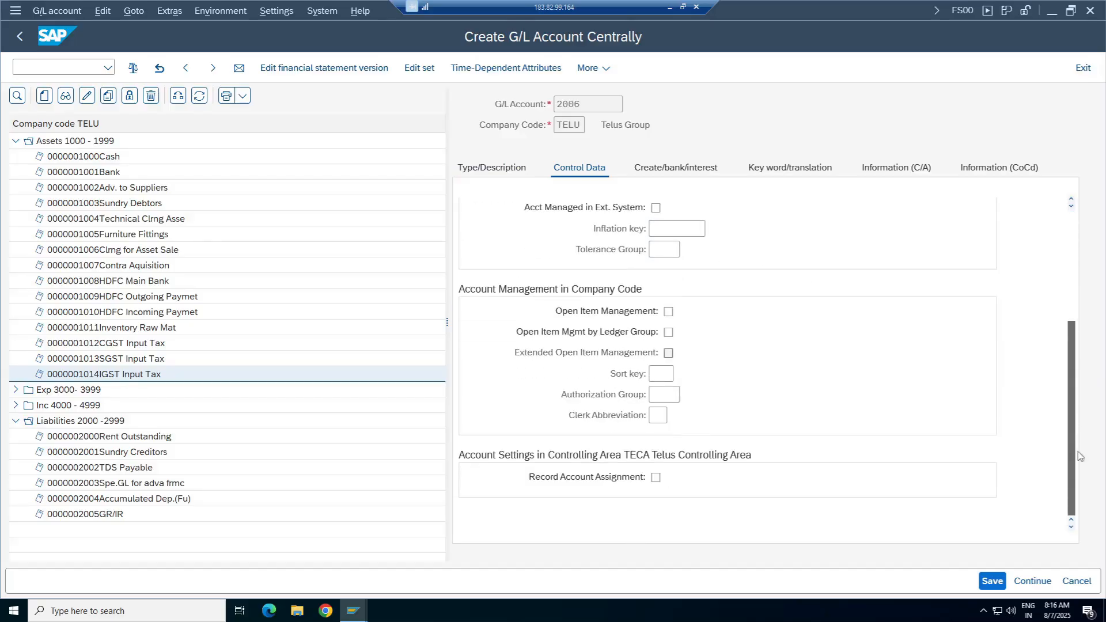
left_click(661, 373)
type("001")
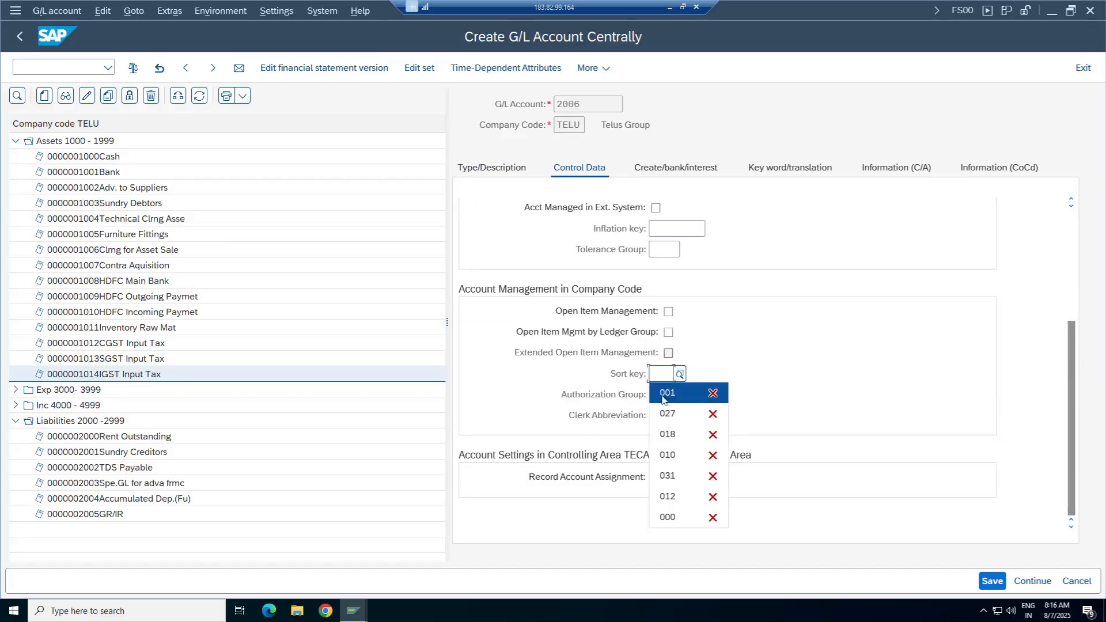
Set the field status group to G001 and save G/L account 2006.
left_click(658, 232)
type("G001")
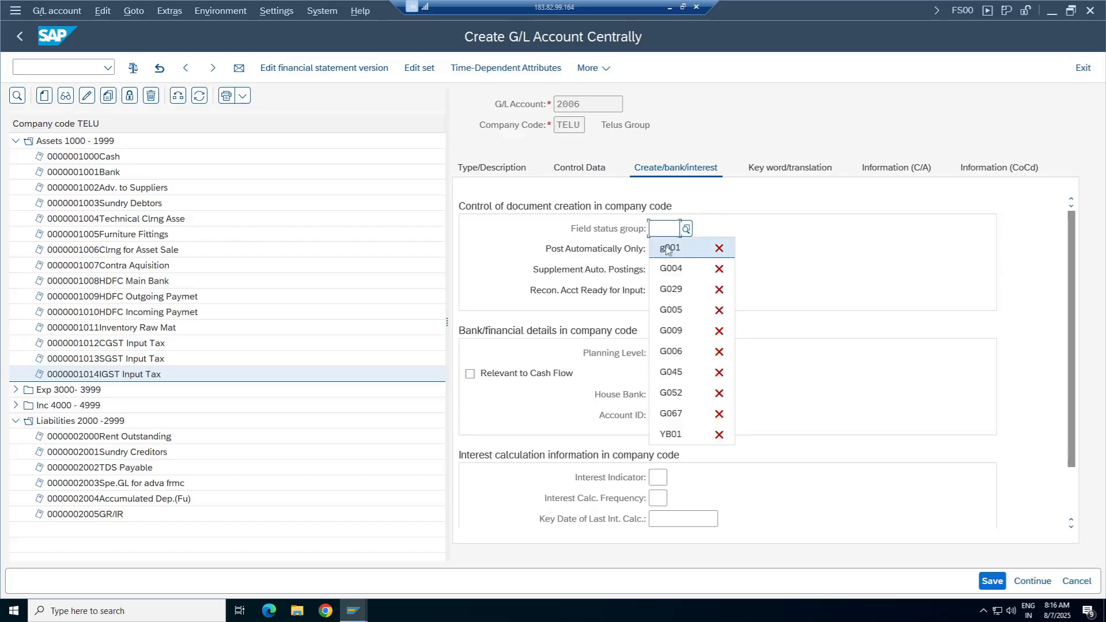
key("ctrl+s")
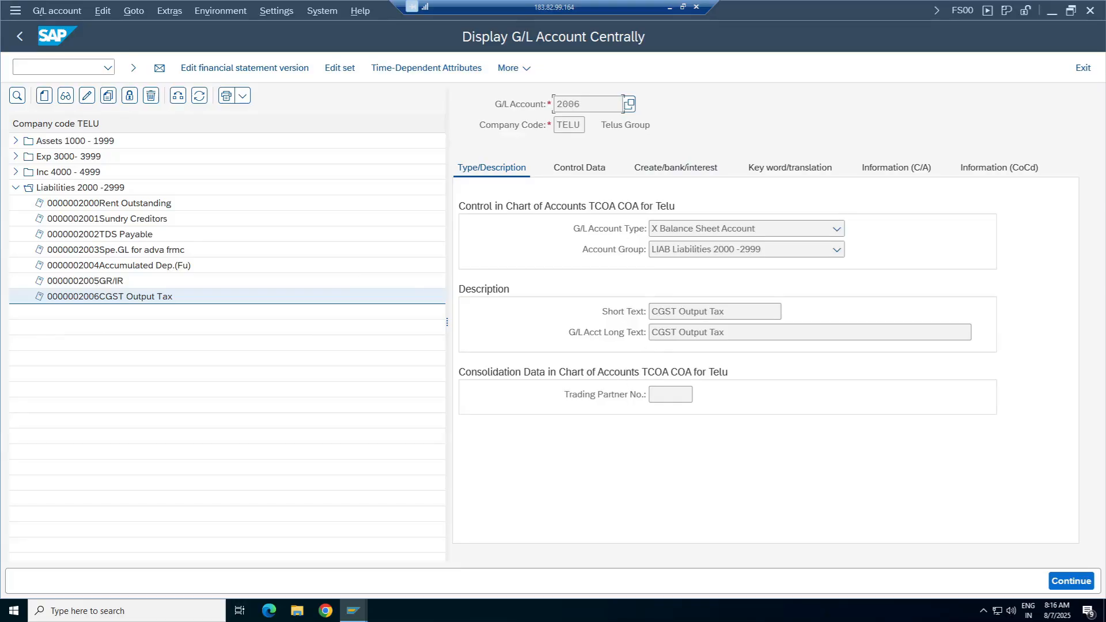
left_click_drag(730, 311, 651, 312)
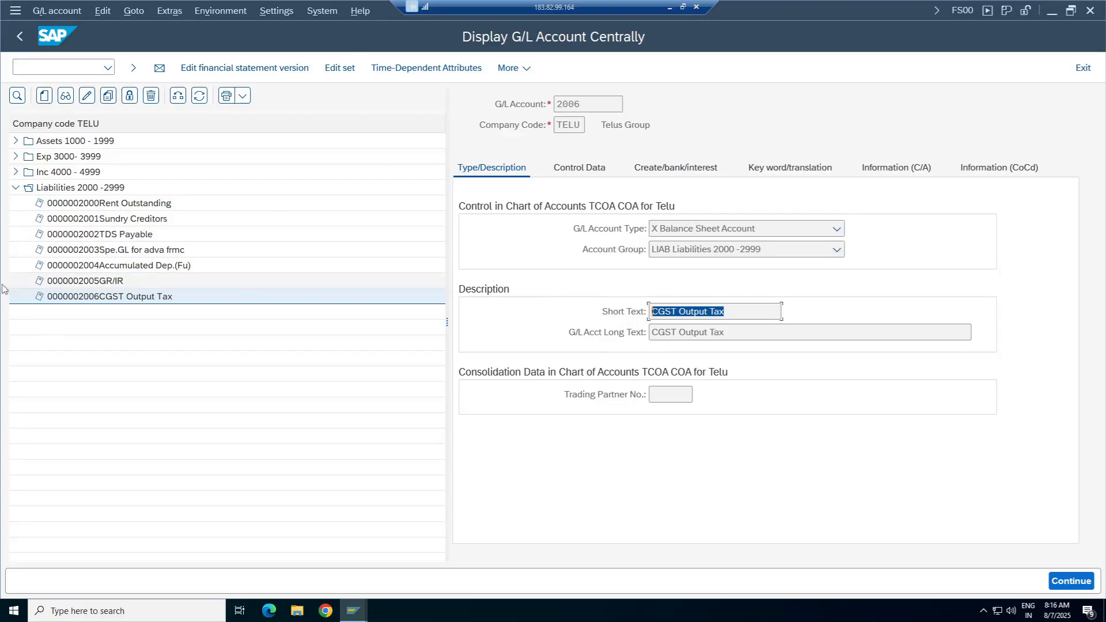
Copy G/L account 2006 in company code TELU to a new account 2007.
left_click(85, 297)
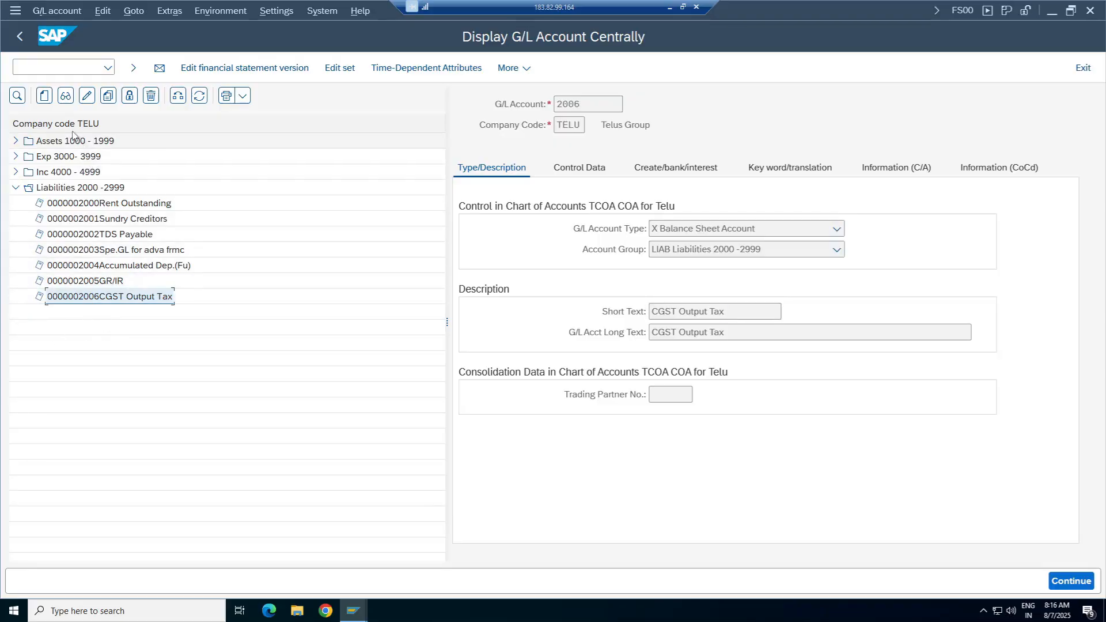
left_click(108, 97)
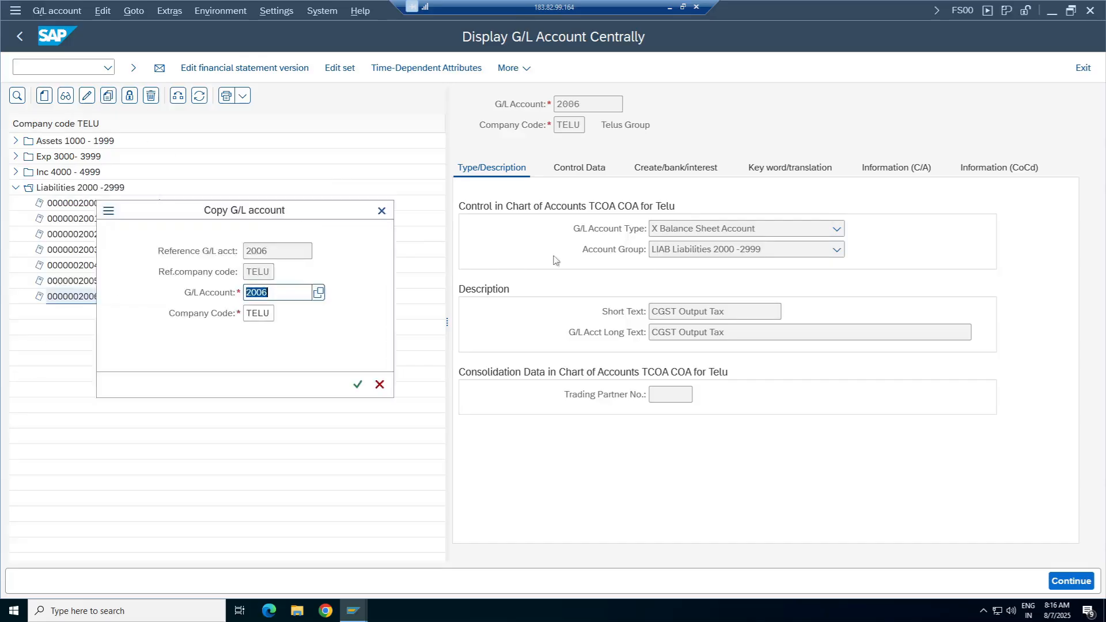
type("2007")
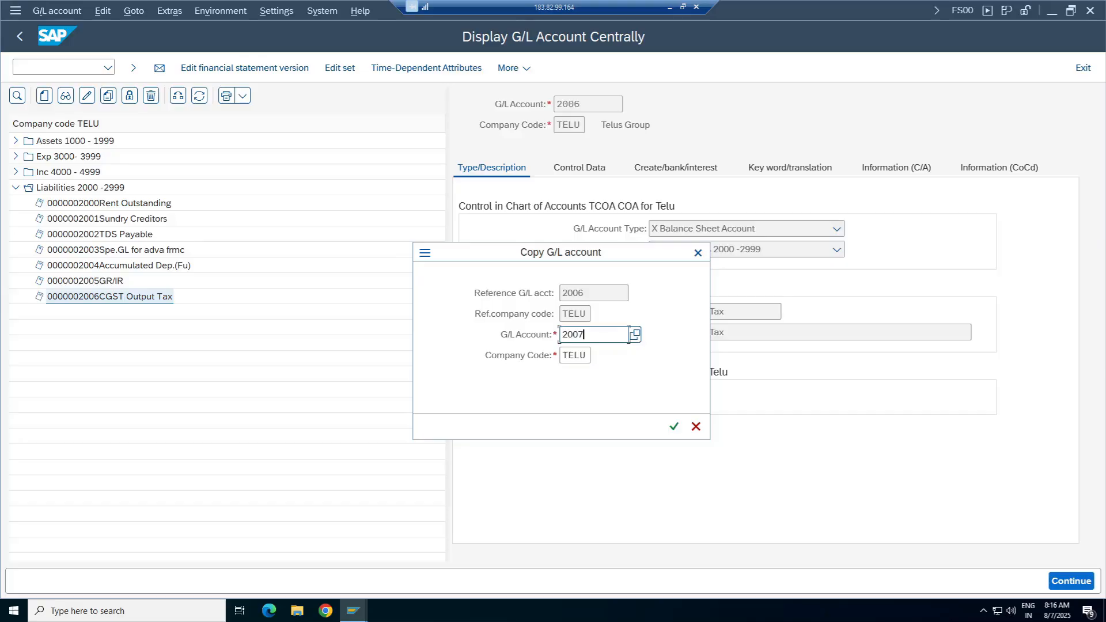
key("Return")
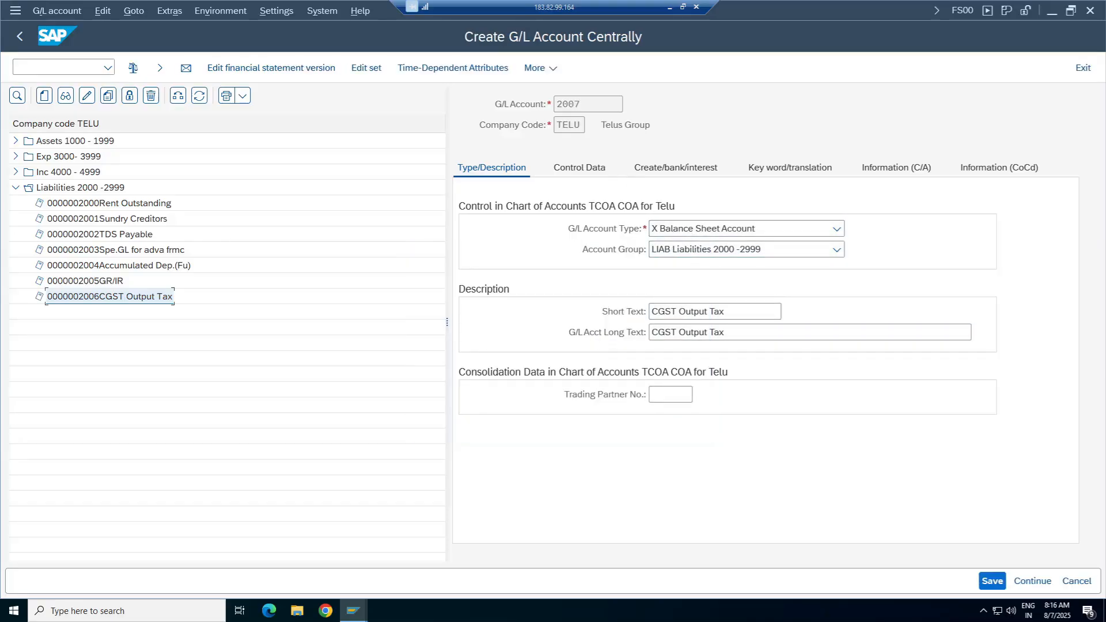
Change the short text and long text of account 2007 to SGST Output Tax and save the account.
key("Delete")
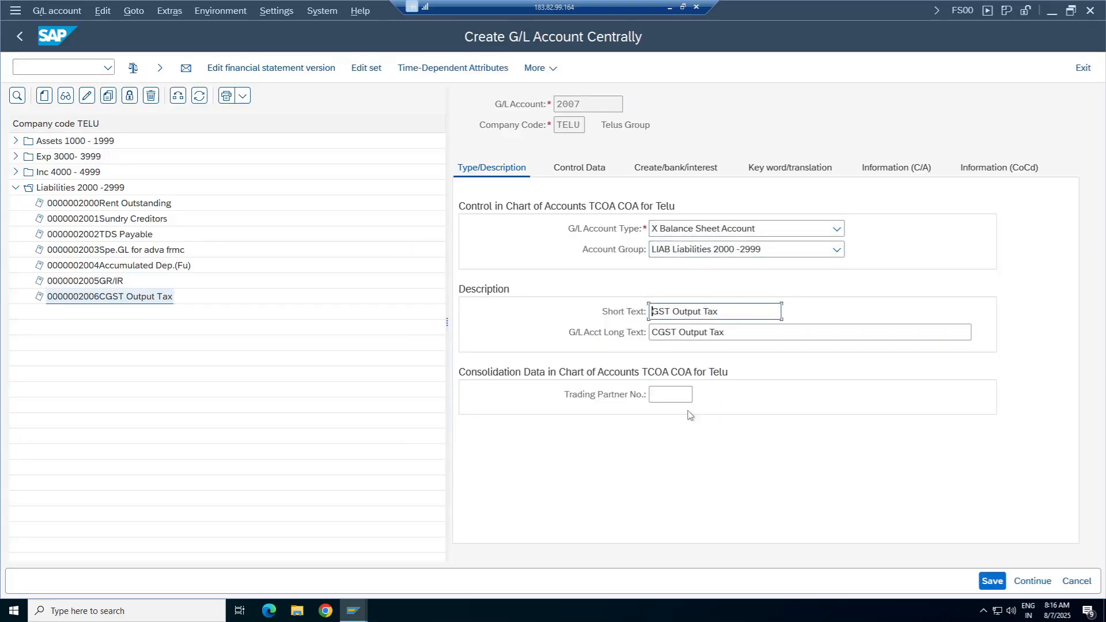
type("S")
left_click(651, 334)
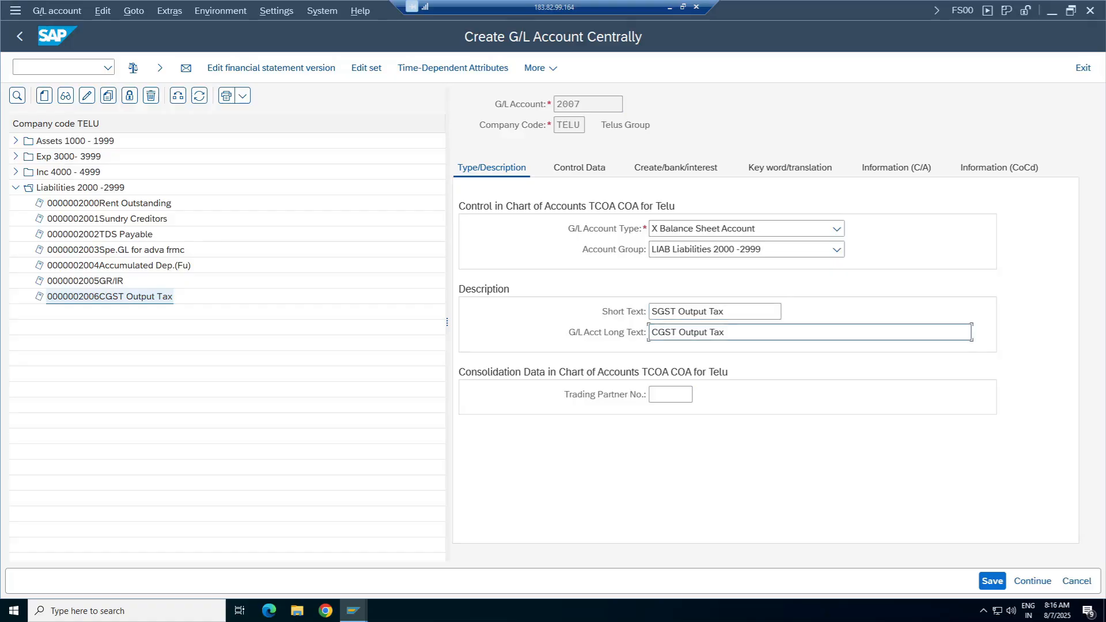
key("BackSpace")
type("S")
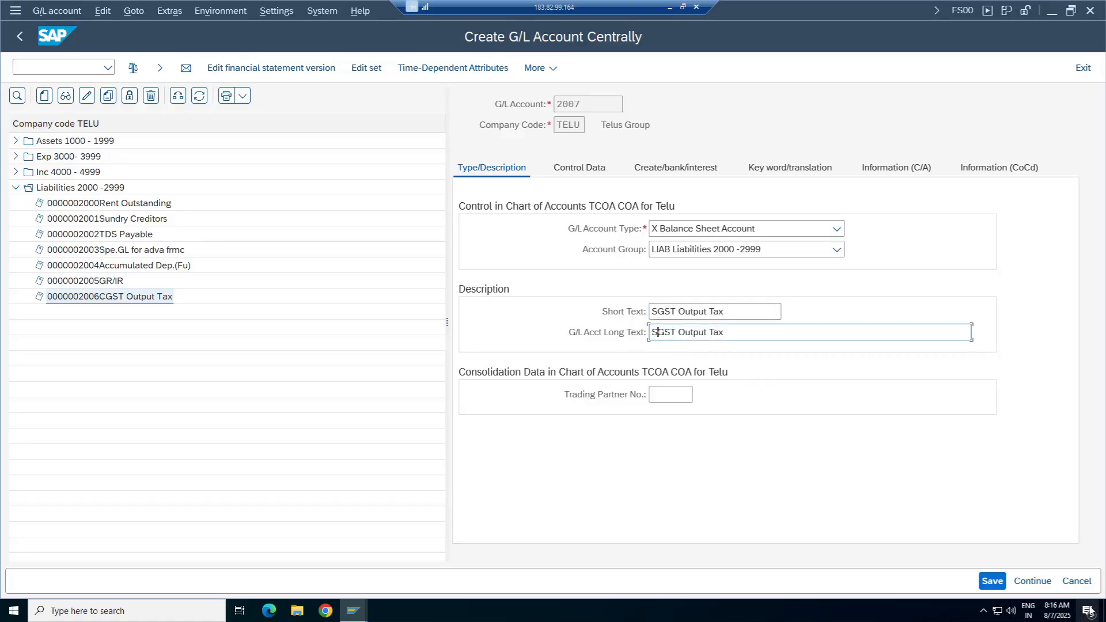
left_click(1002, 581)
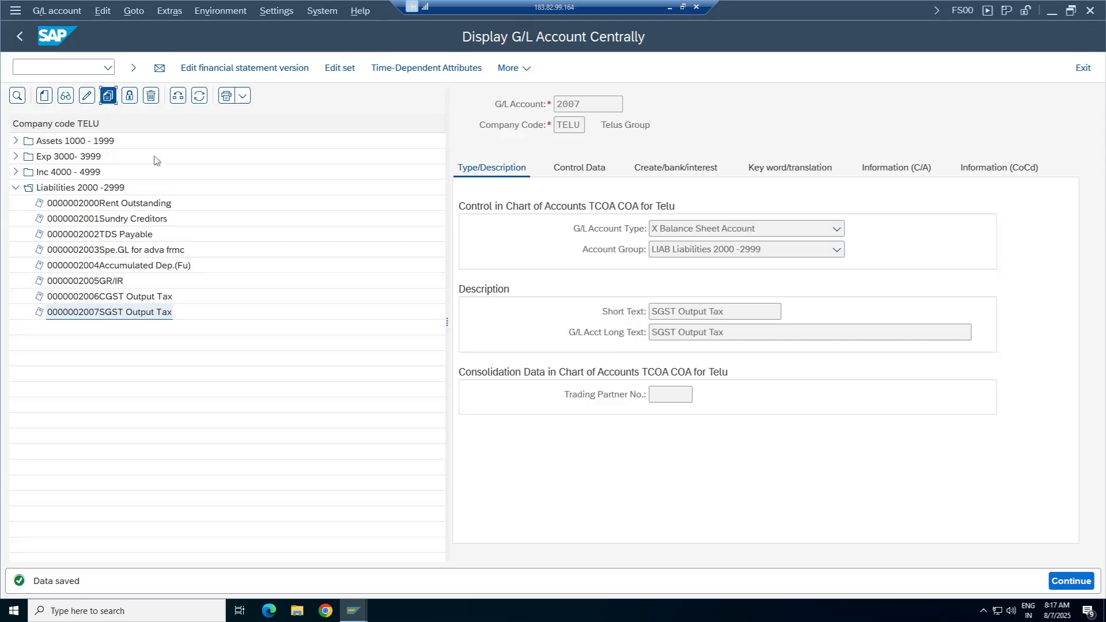
Copy G/L account 2007 in company code TELU to a new account 2008.
left_click(108, 96)
type("2008")
key("BackSpace")
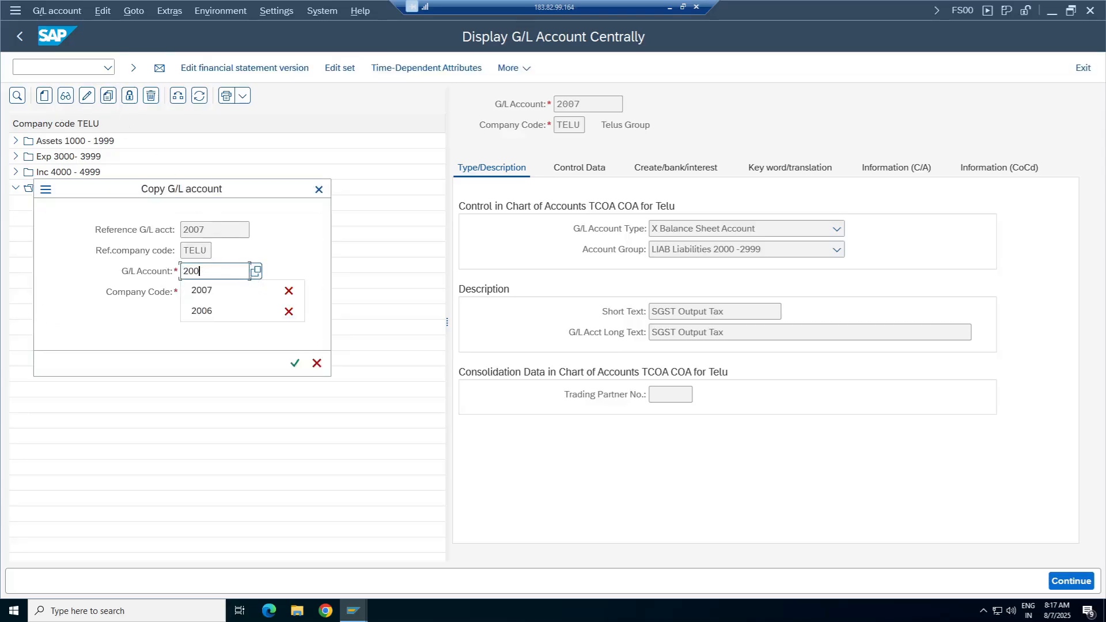
type("8")
key("Return")
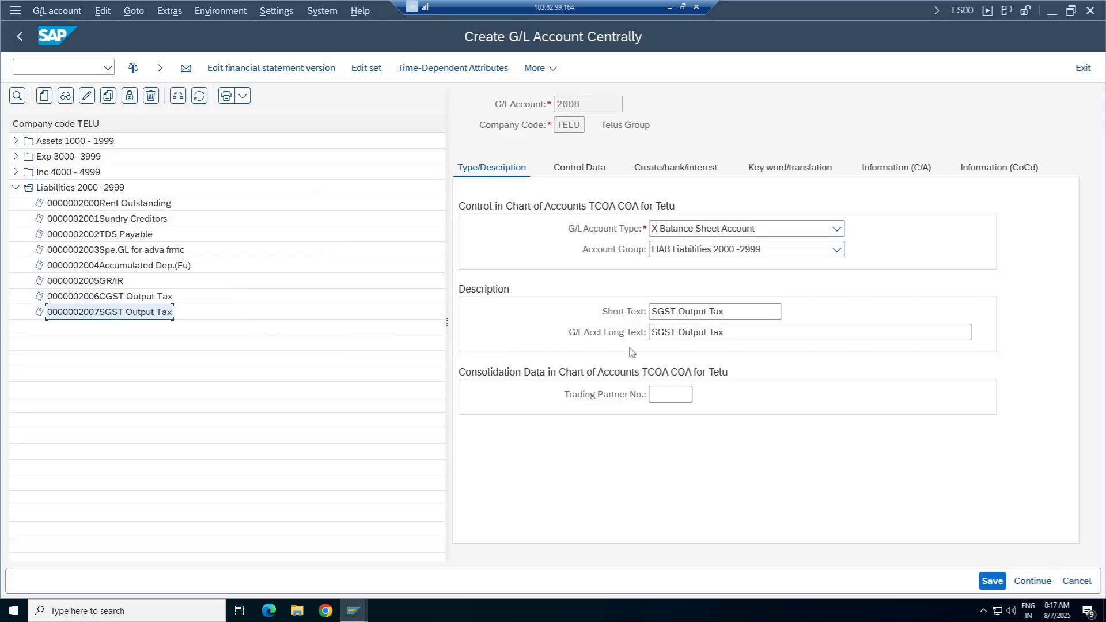
Change the short text and long text of account 2008 to IGST Output Tax and save the account.
key("BackSpace")
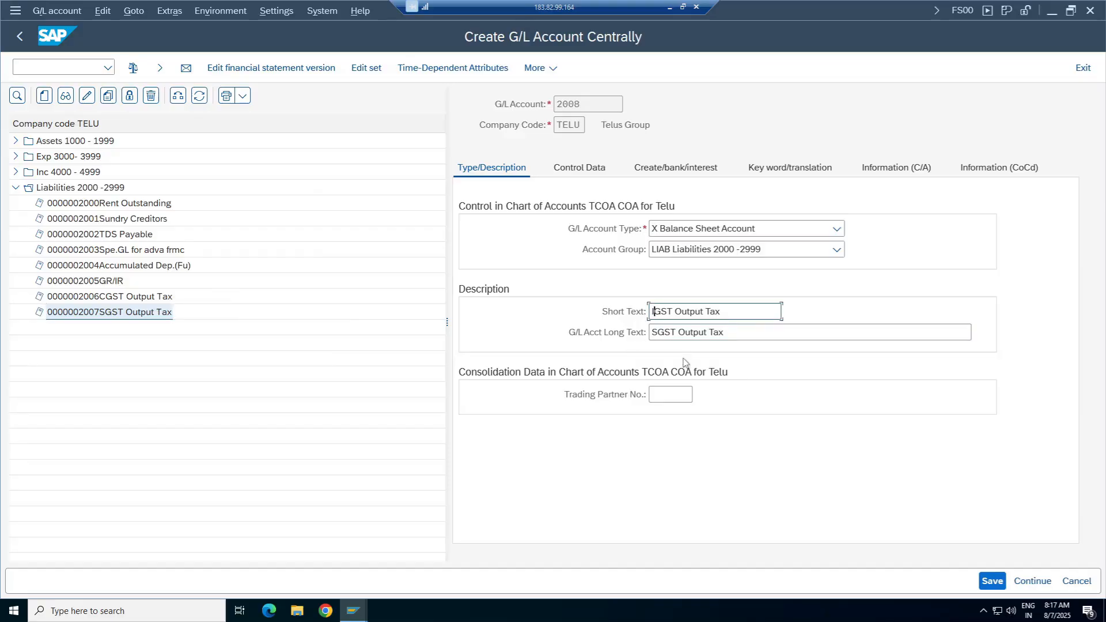
type("I")
key("Tab")
key("Delete")
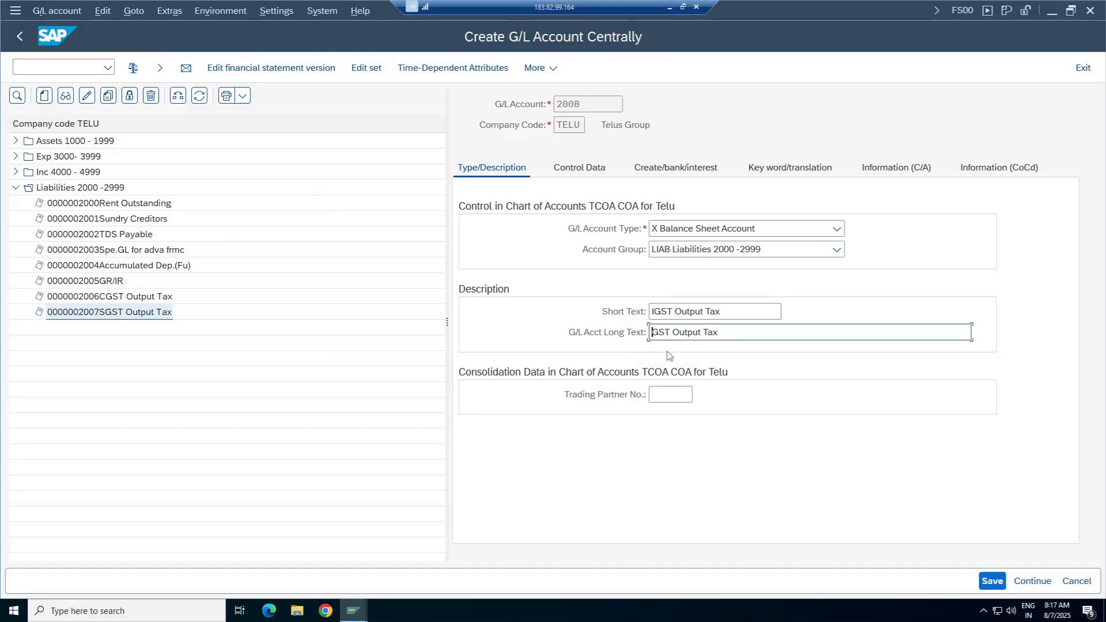
type("I")
left_click(992, 580)
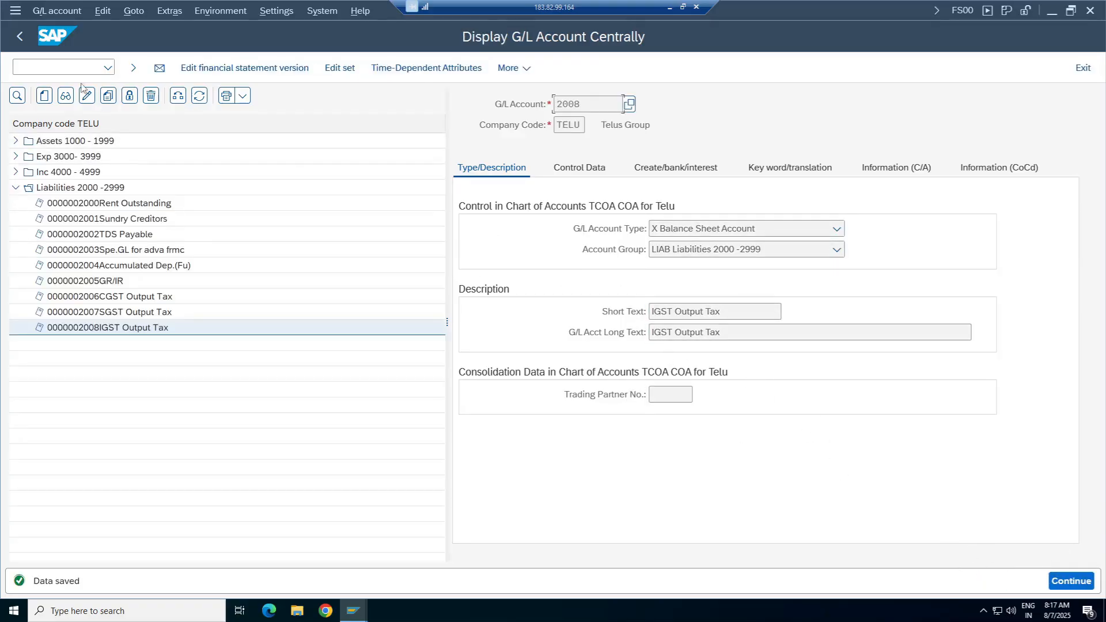
Expand the Assets 1000 - 1999 group and review the GST input and output tax accounts in the account list.
left_click(15, 141)
left_click(127, 359)
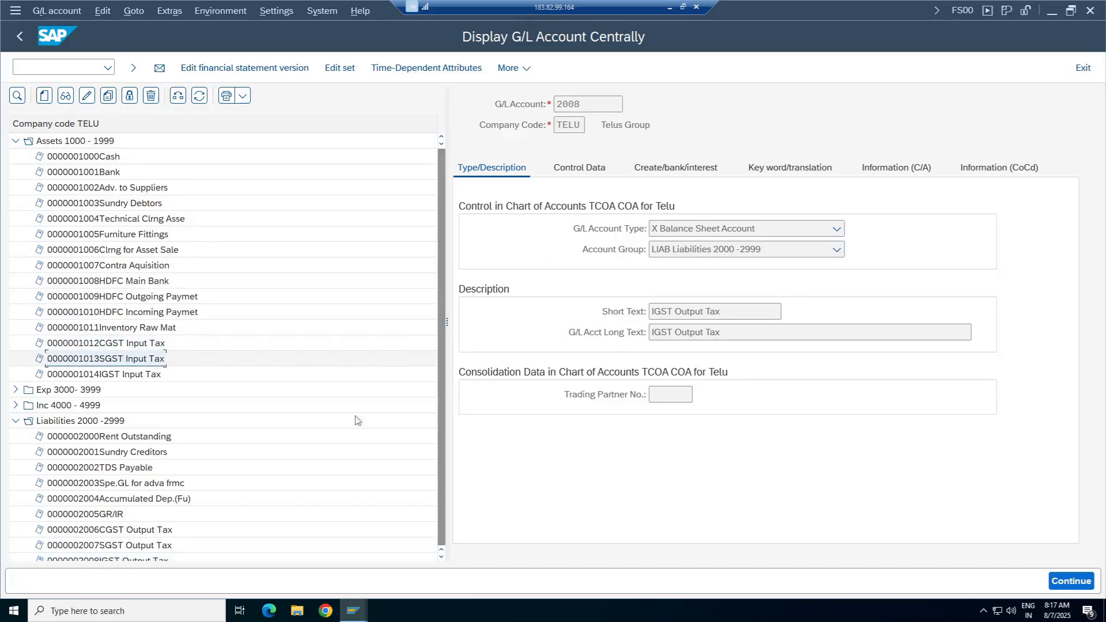
scroll(440, 369, "down", 1)
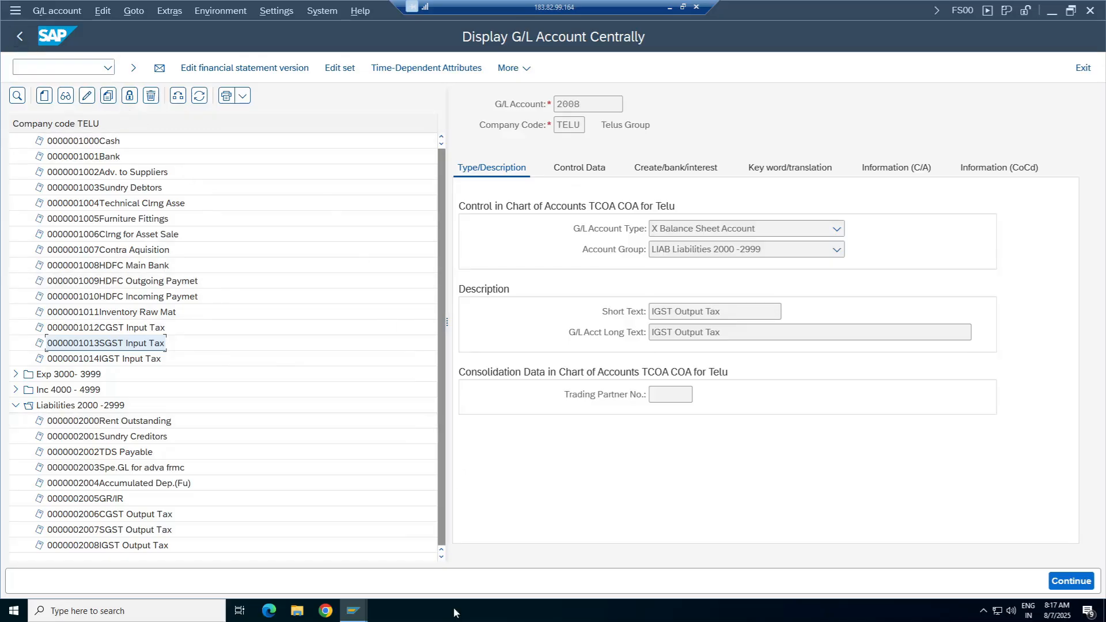
Bring up the Display IMG window, switch to the FI Working Notes spreadsheet in Chrome and review the Tax Processing Keys row against the rows above.
mouse_move(355, 611)
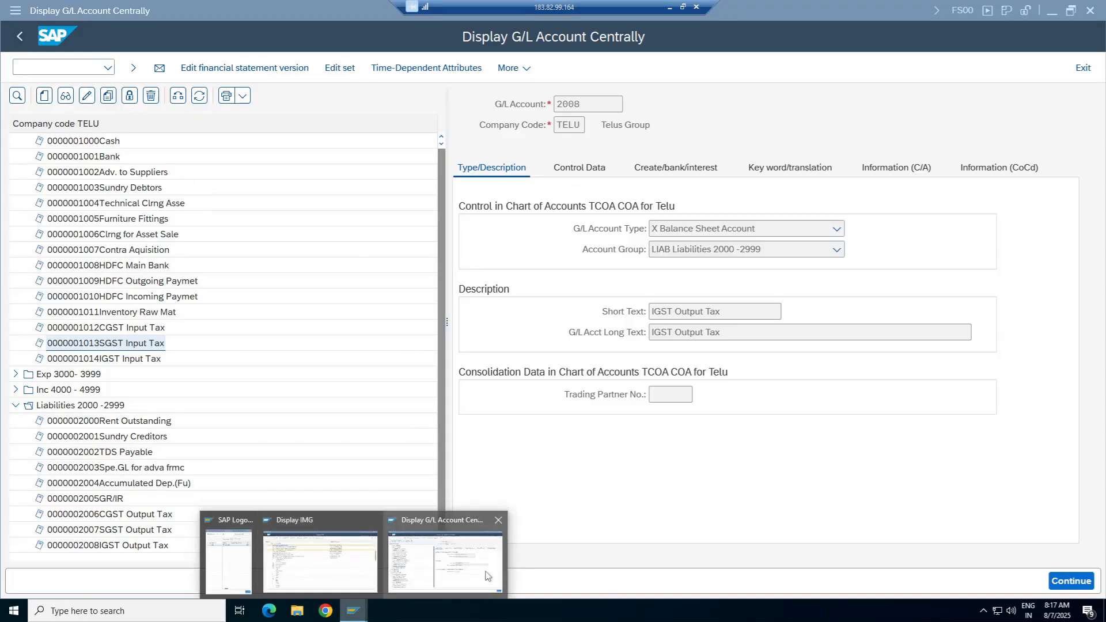
left_click(356, 579)
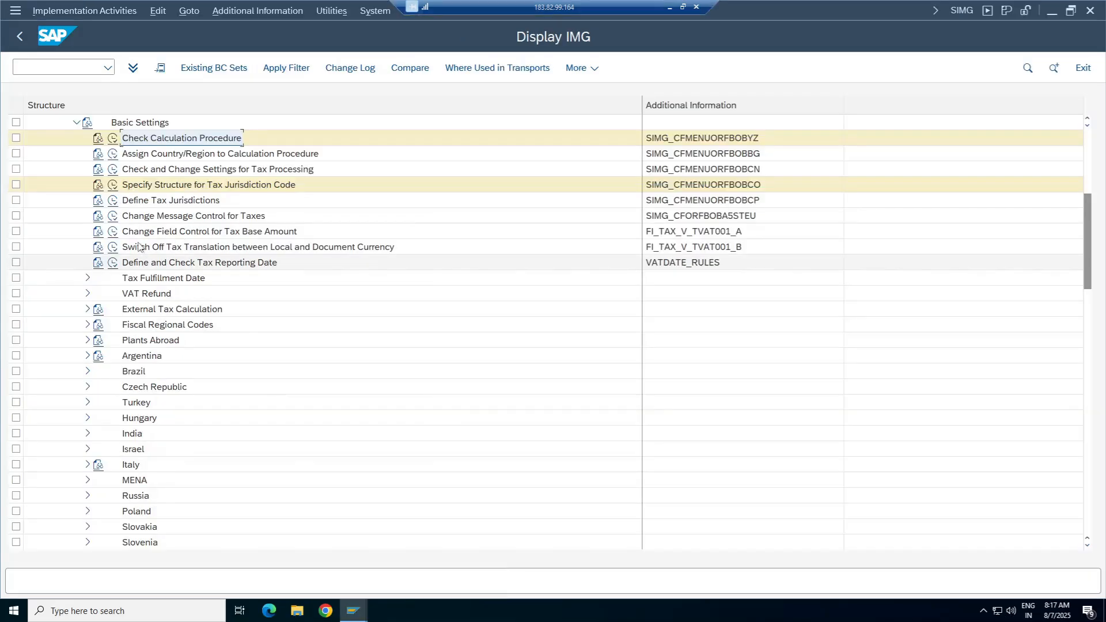
left_click(670, 7)
left_click_drag(69, 333, 812, 399)
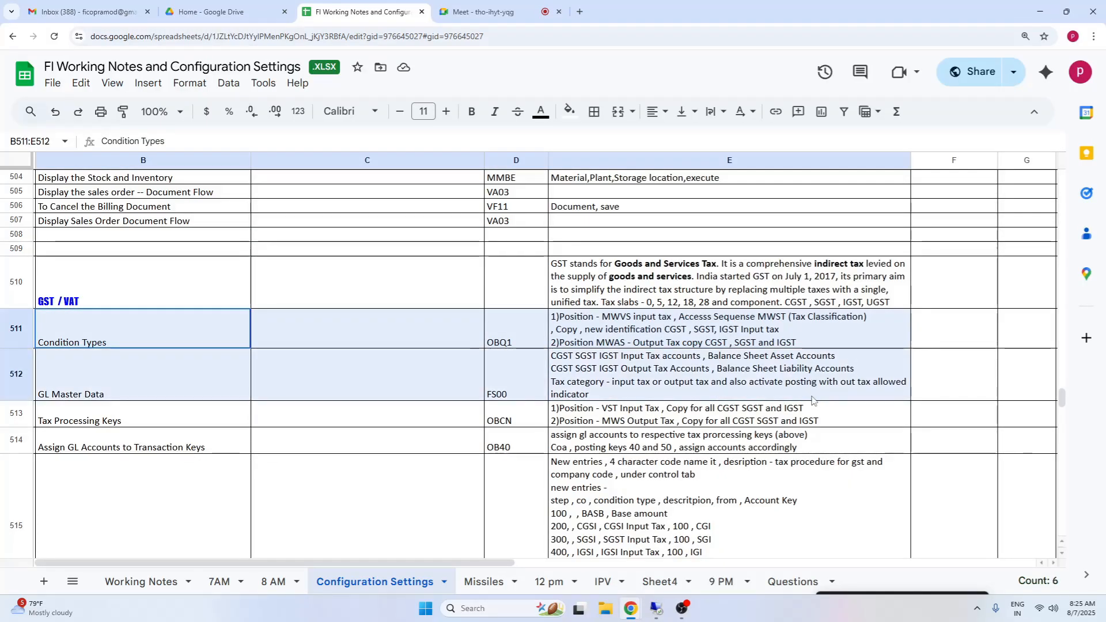
left_click(193, 422)
key("Left")
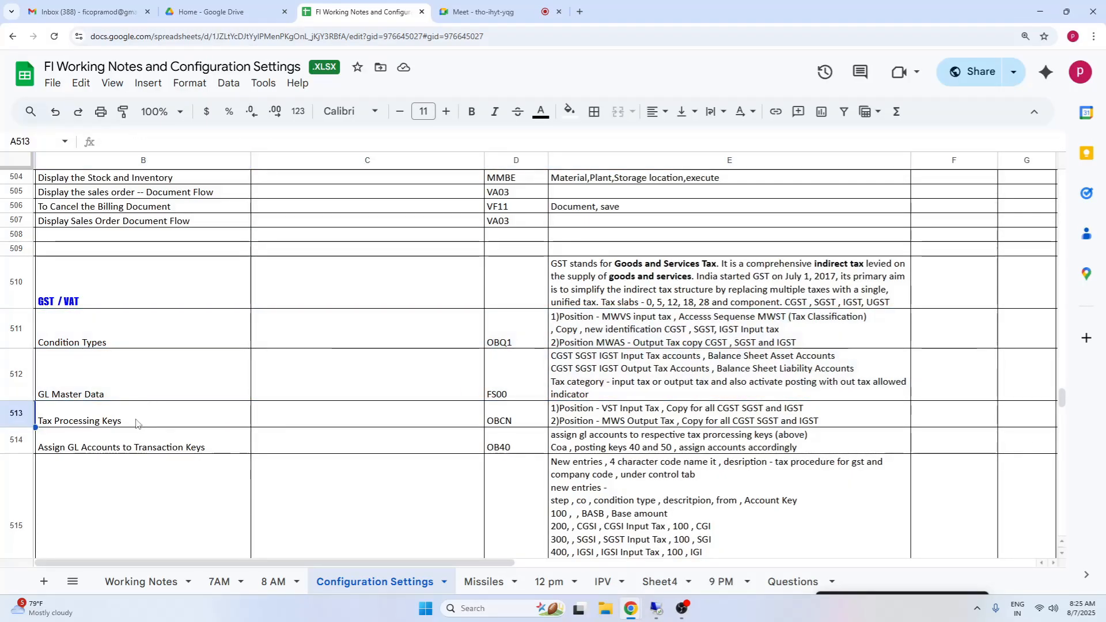
left_click_drag(140, 423, 608, 424)
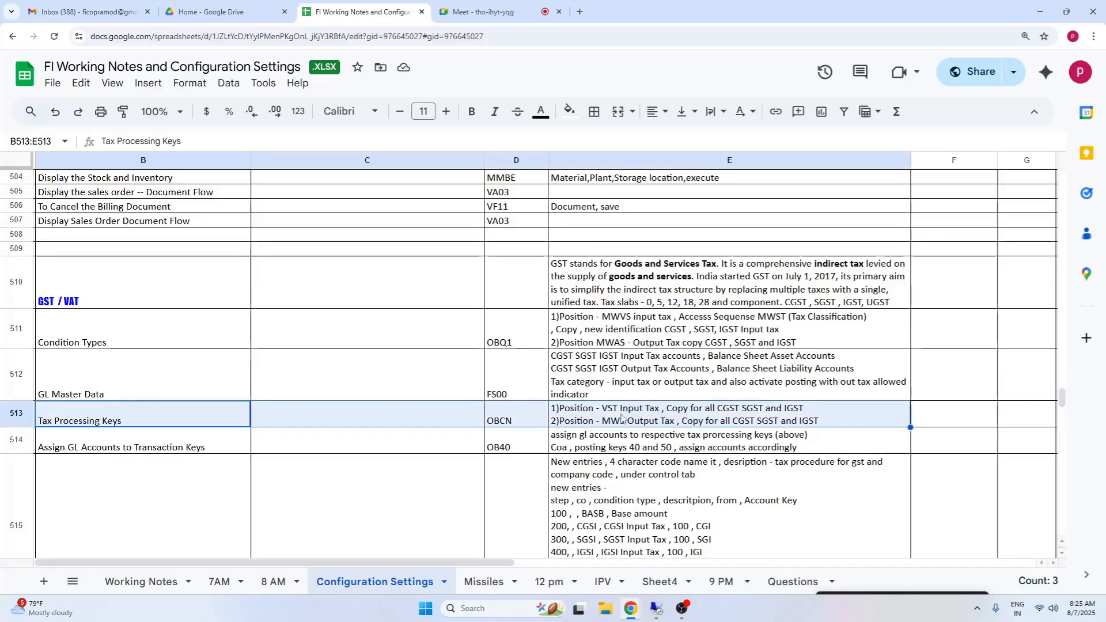
left_click(662, 421)
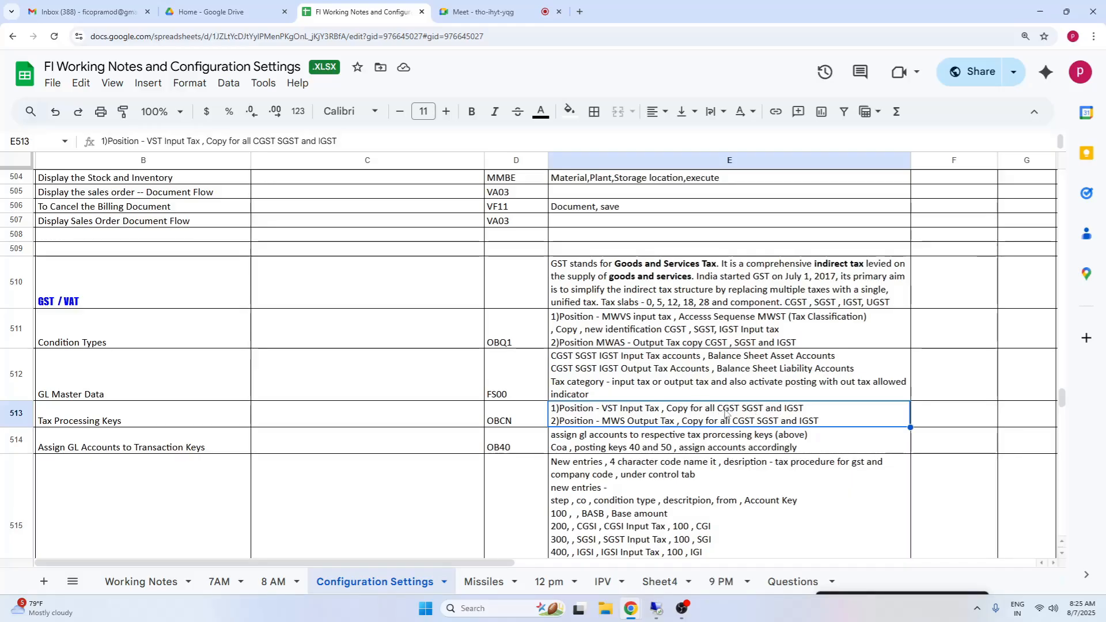
left_click(700, 324)
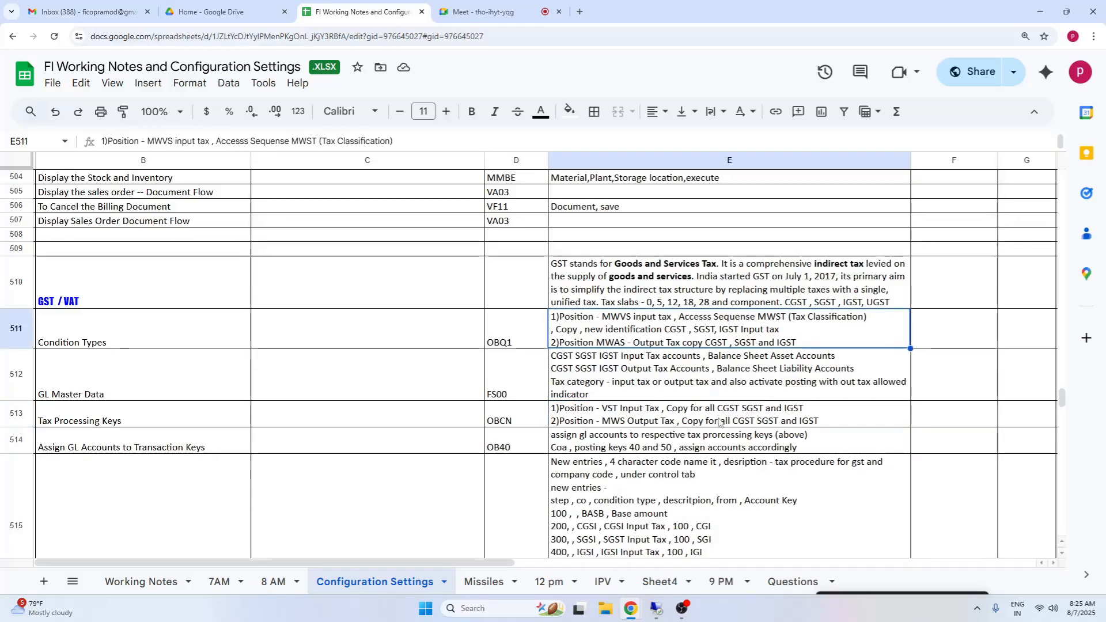
left_click(721, 420)
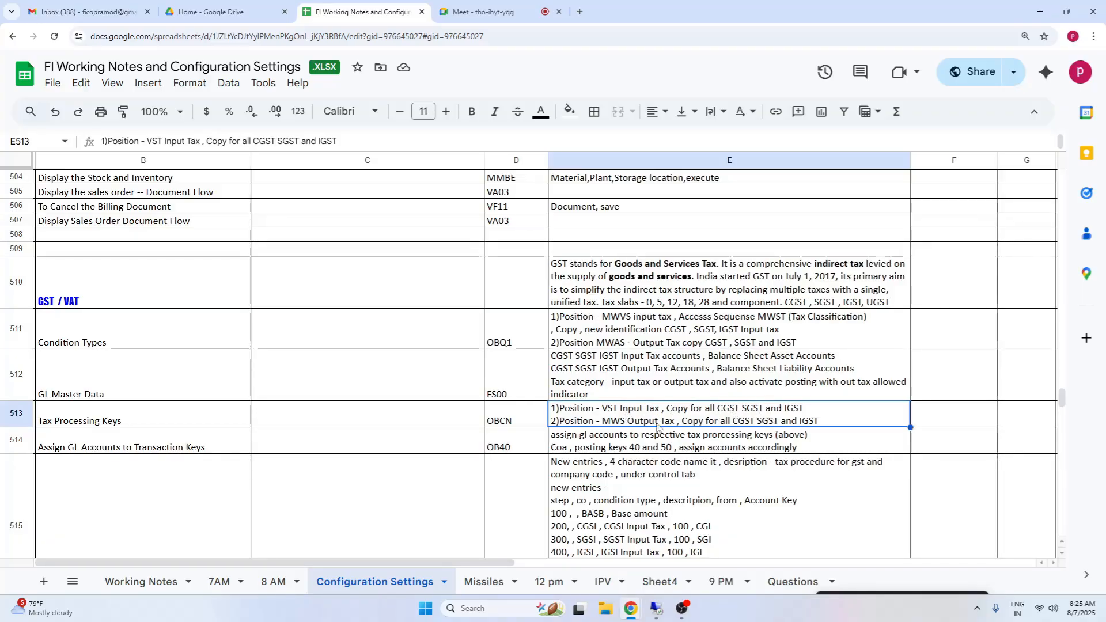
Switch back to the SAP IMG and execute Check and Change Settings for Tax Processing under Basic Settings.
left_click(656, 609)
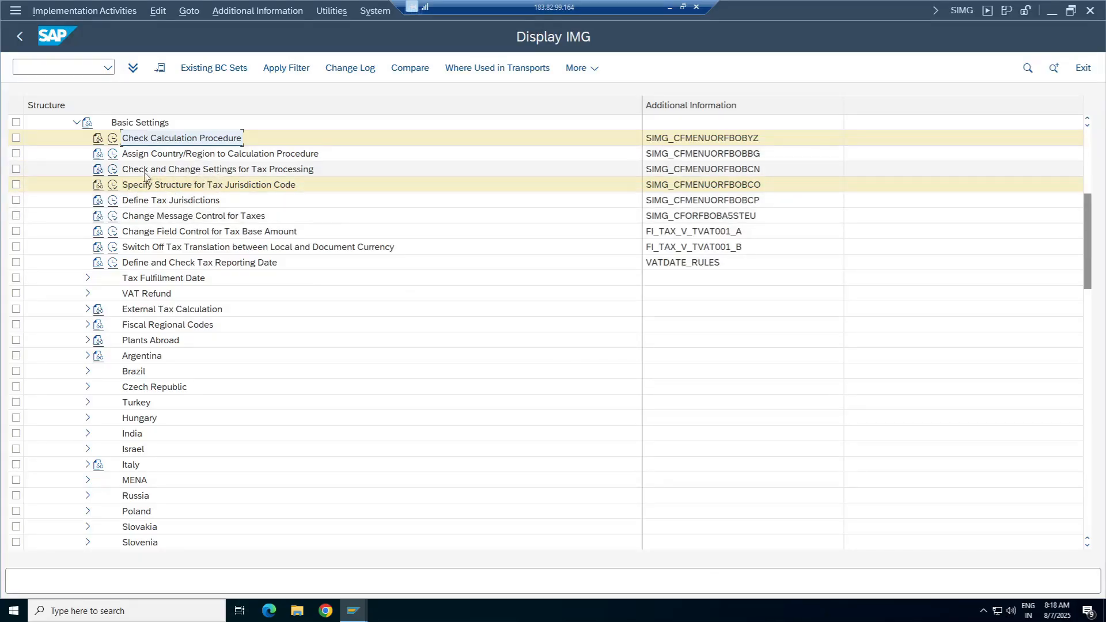
left_click(194, 171)
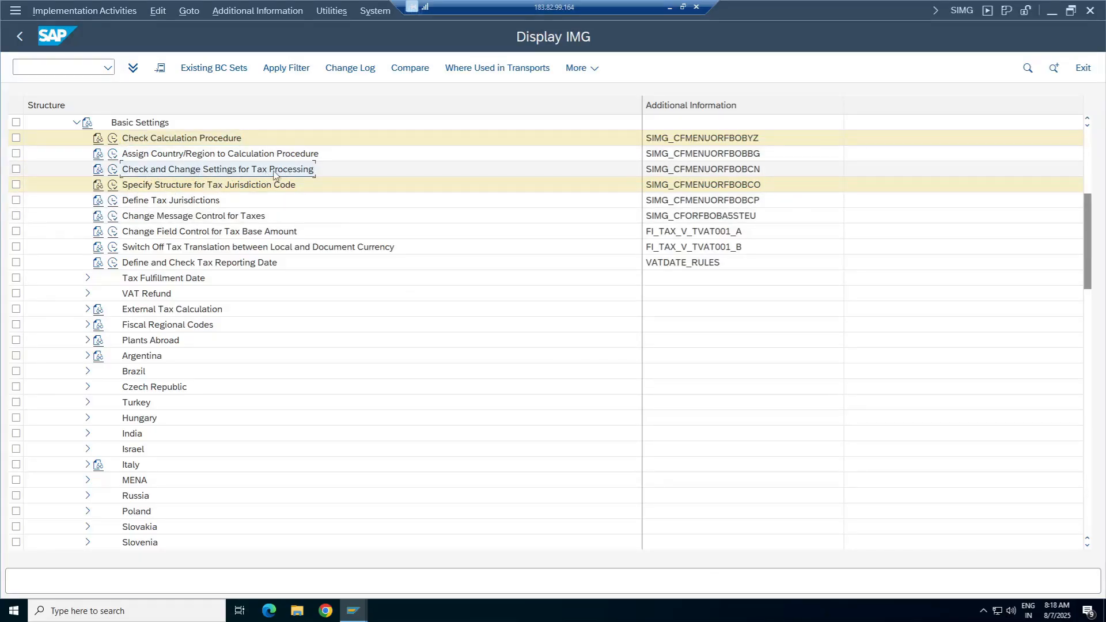
left_click(743, 170)
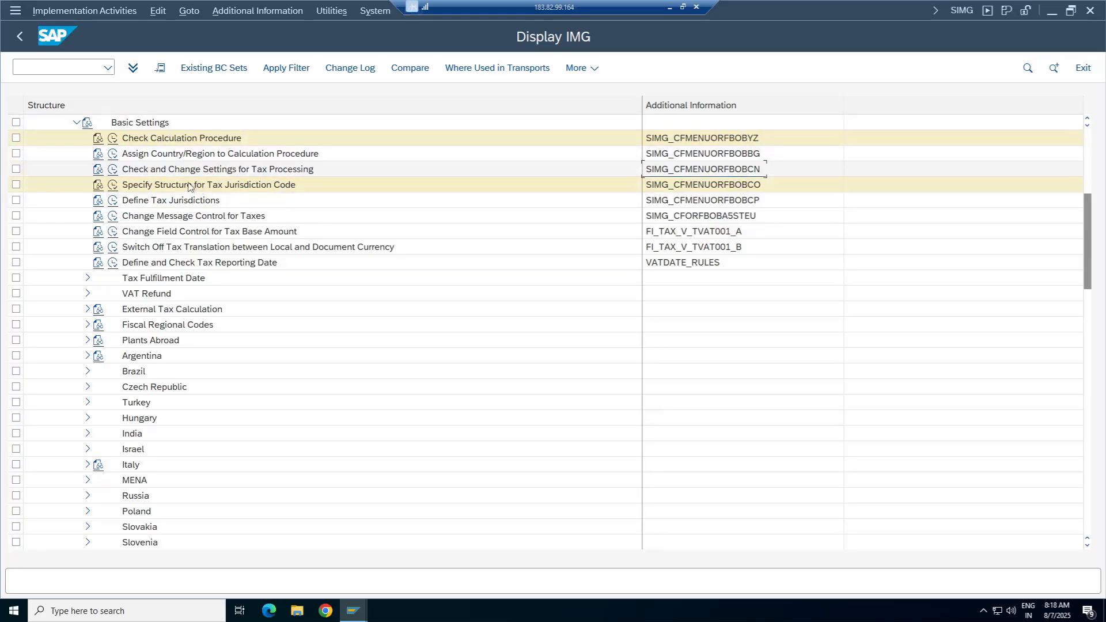
left_click(113, 169)
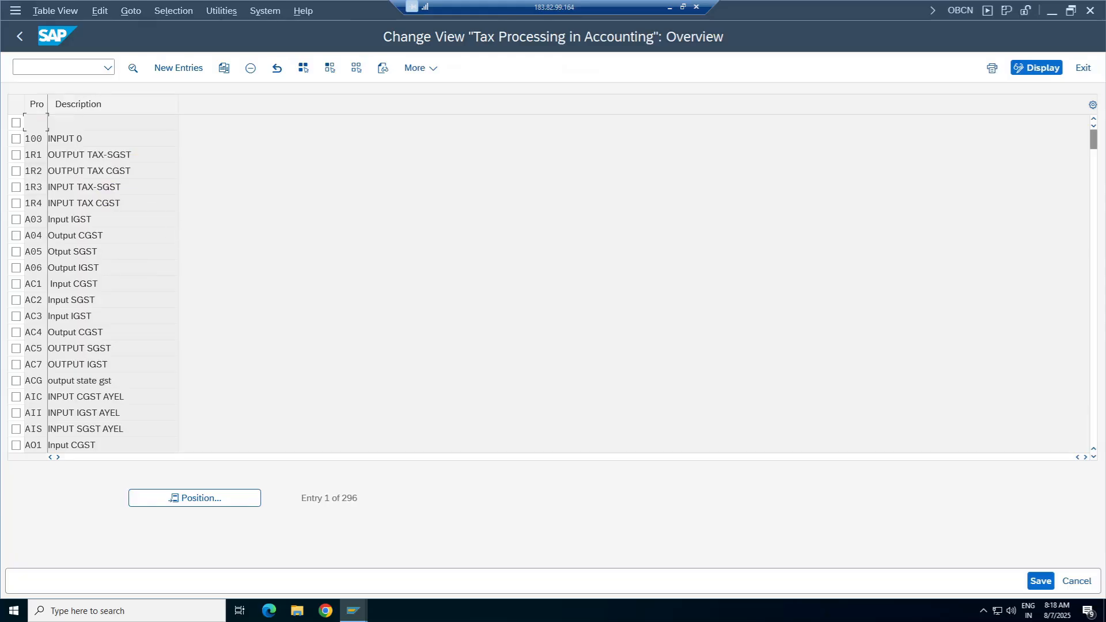
left_click(178, 68)
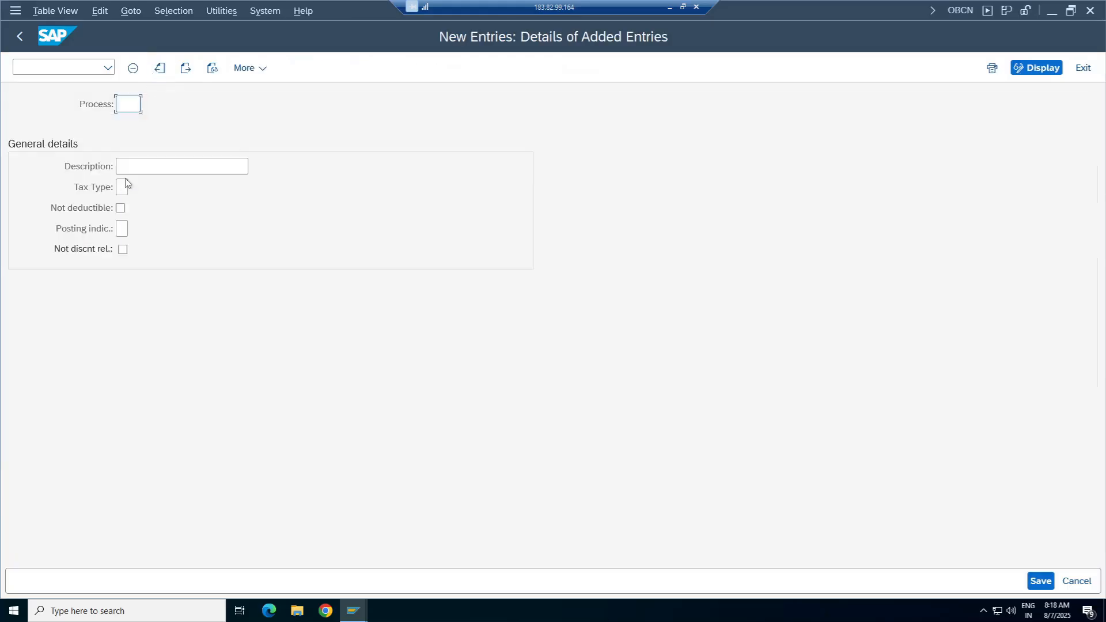
left_click(19, 36)
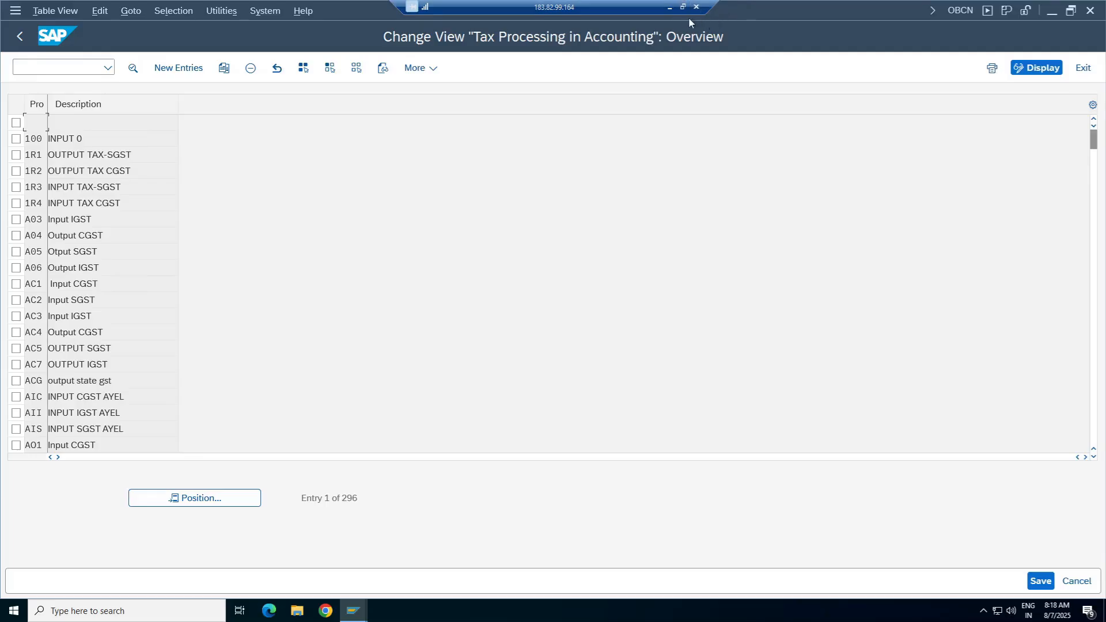
left_click(670, 8)
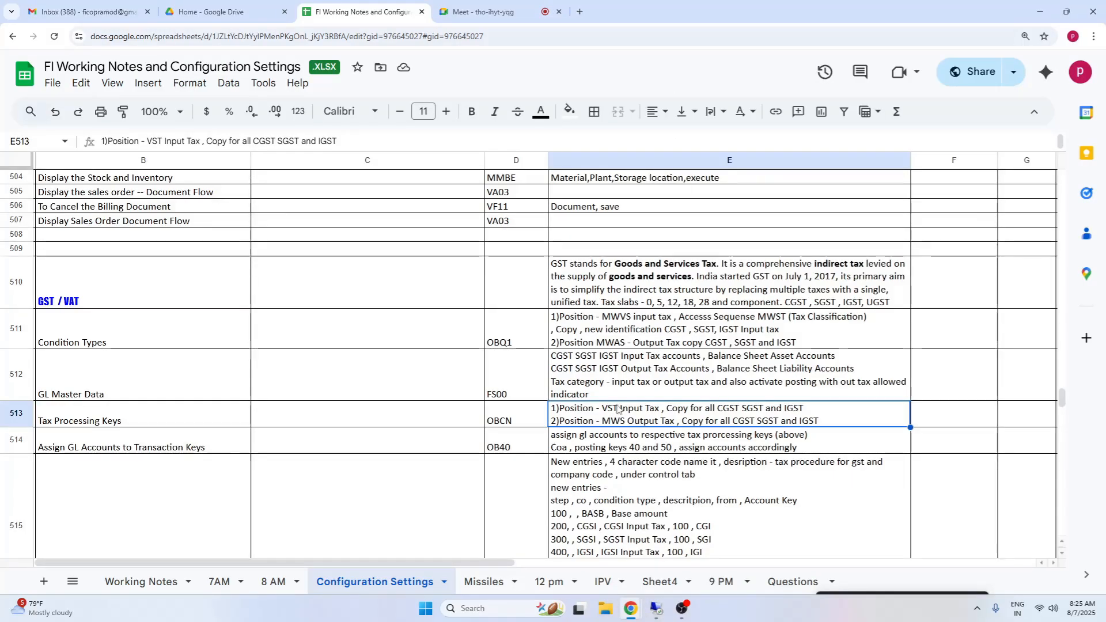
left_click(656, 608)
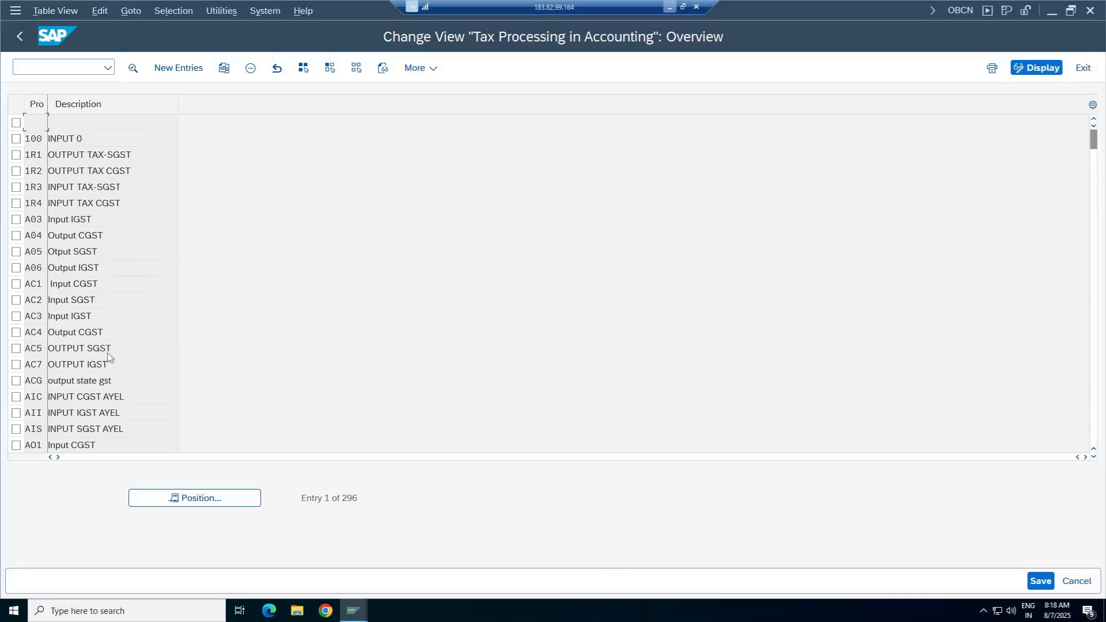
Find the tax process VST in the Tax Processing in Accounting list and open its details.
left_click(216, 496)
type("VST")
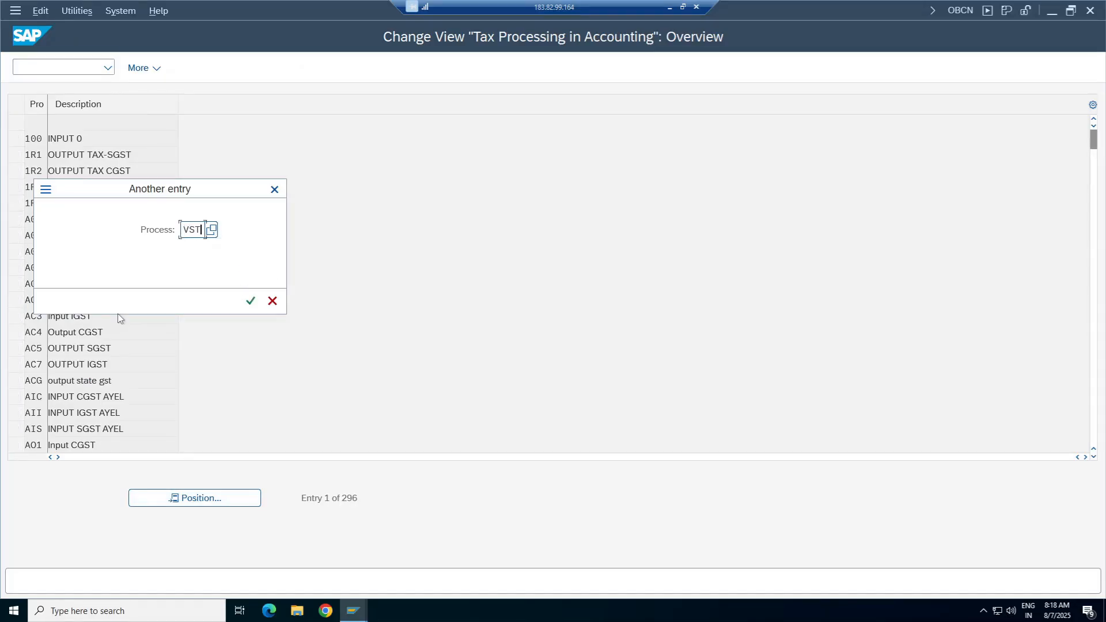
key("Return")
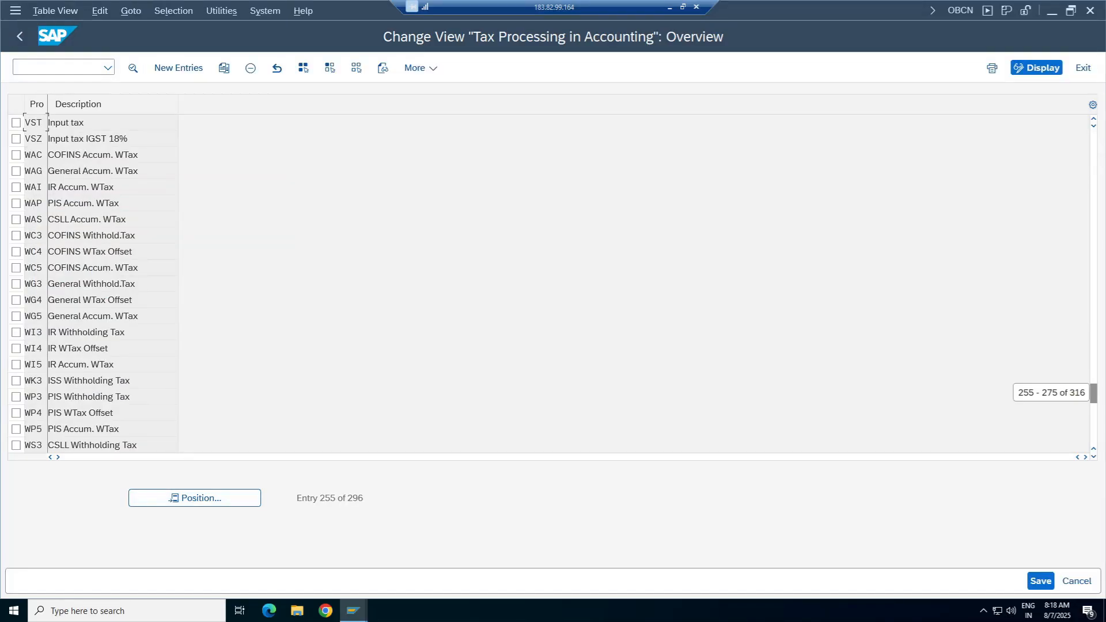
double_click(80, 122)
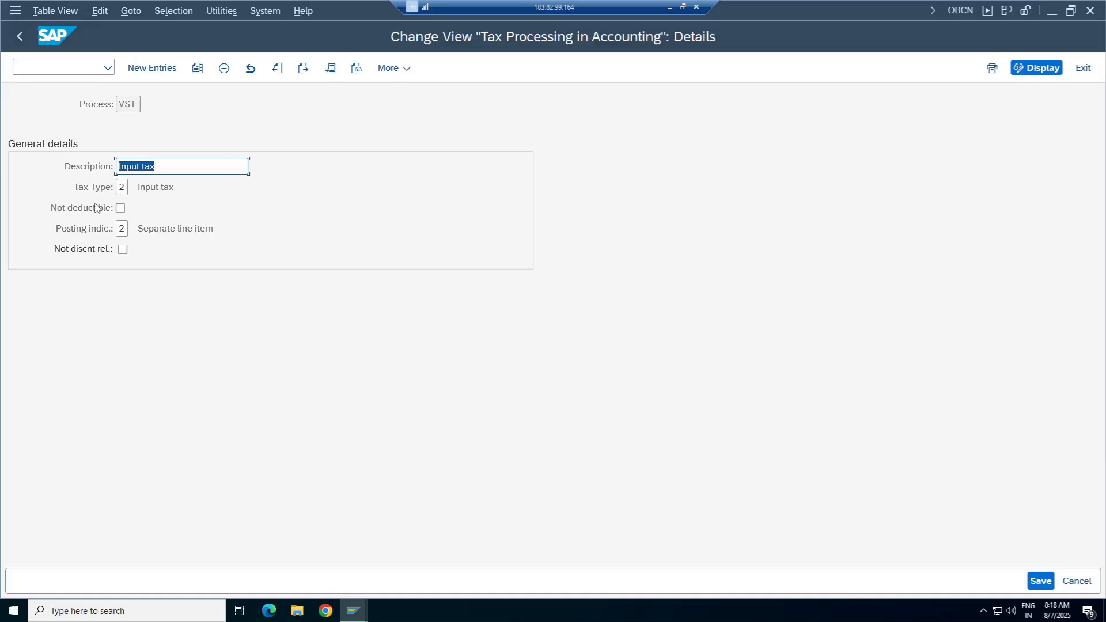
left_click_drag(137, 104, 117, 105)
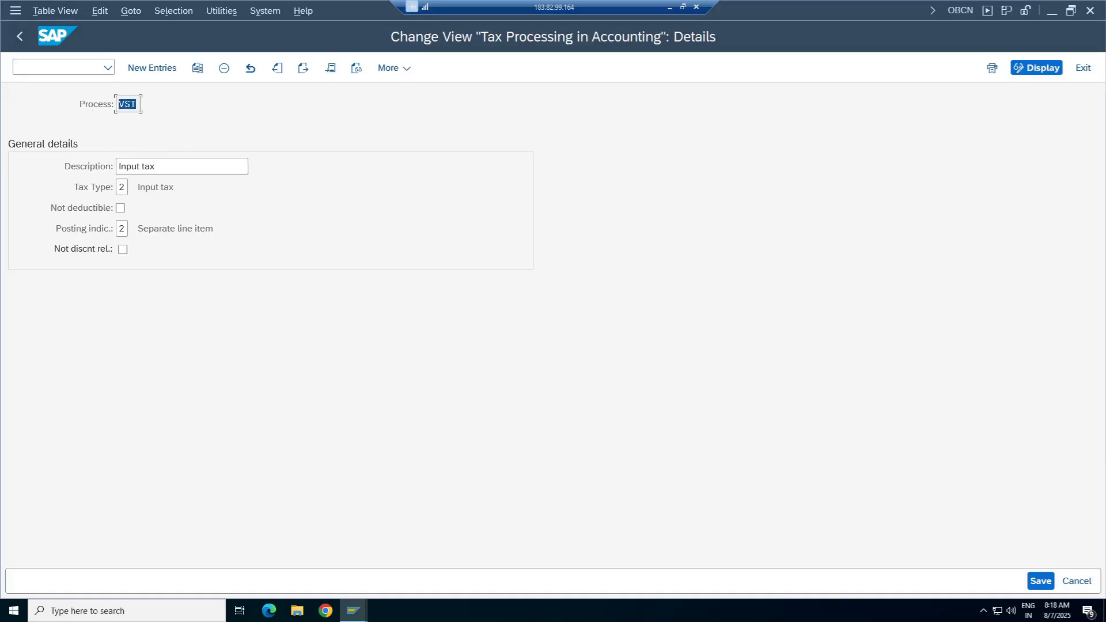
Examine the VST process's description and the available options for its tax type and posting indicator.
left_click(156, 167)
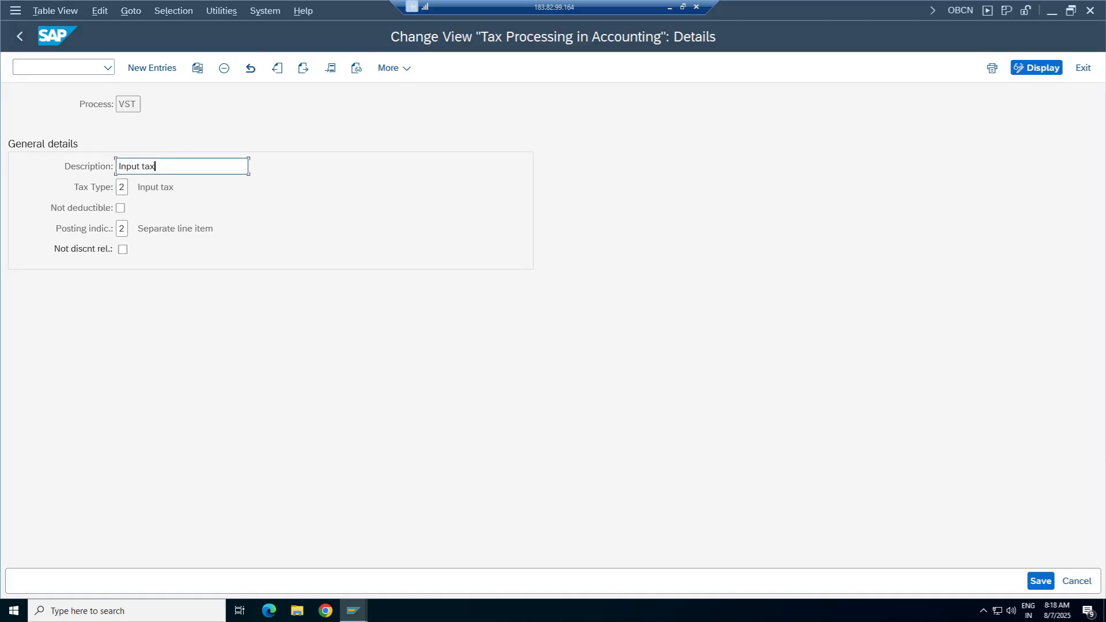
left_click_drag(156, 167, 119, 166)
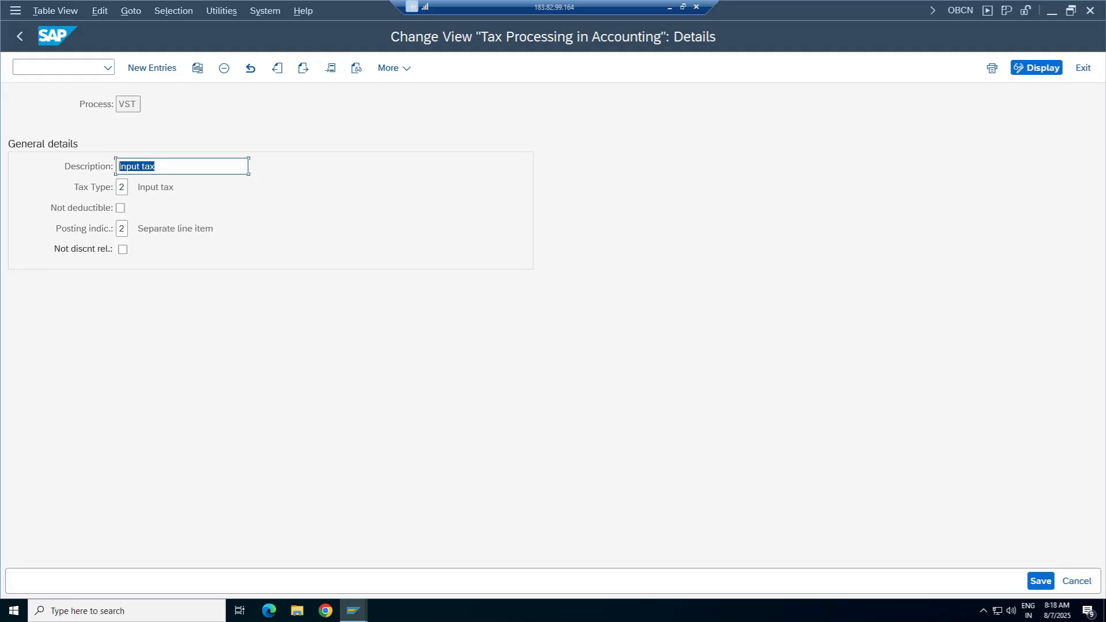
left_click(119, 187)
key("F4")
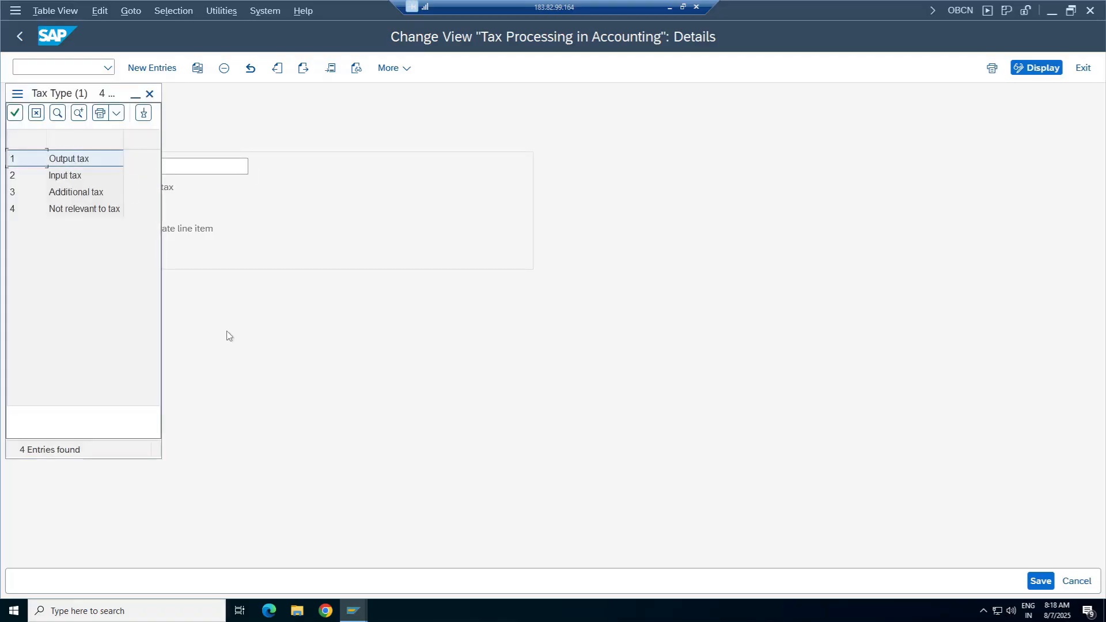
left_click(66, 178)
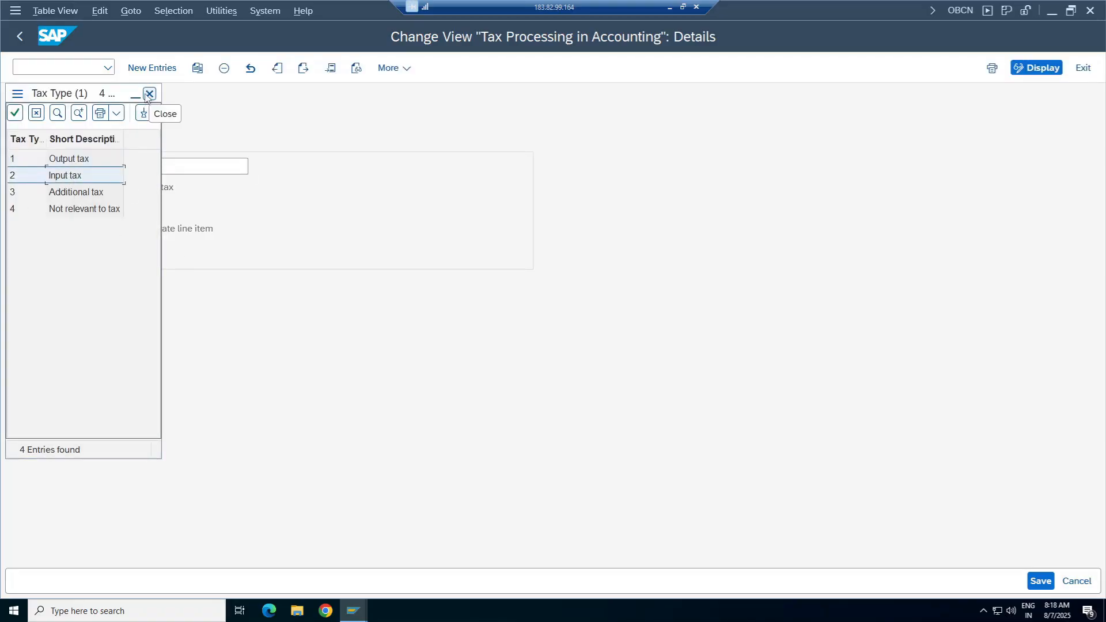
left_click(144, 114)
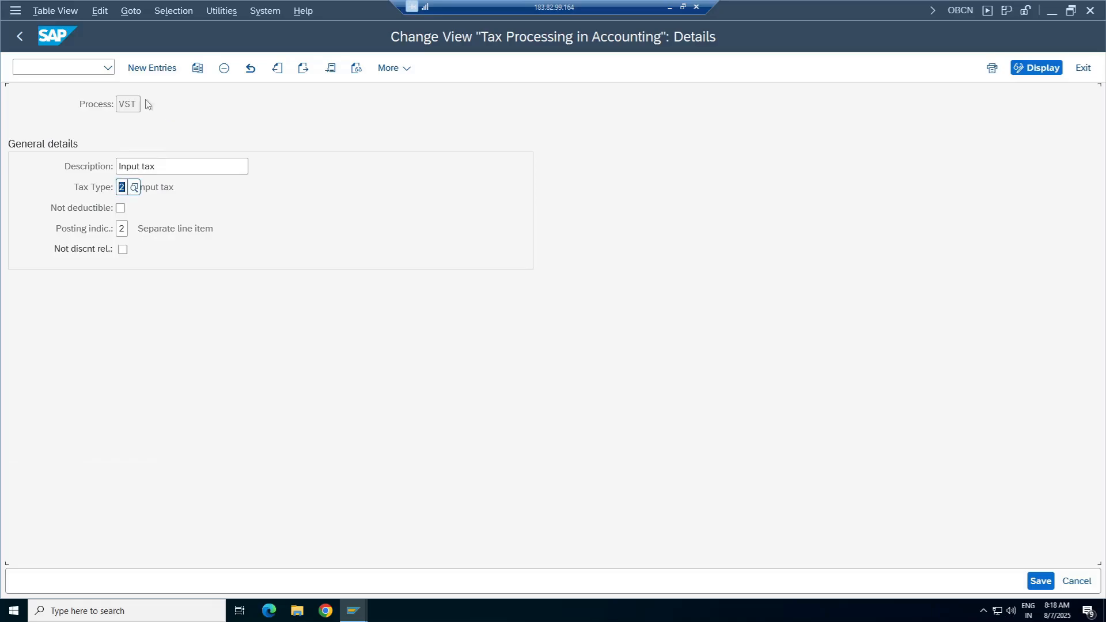
left_click(121, 228)
key("F4")
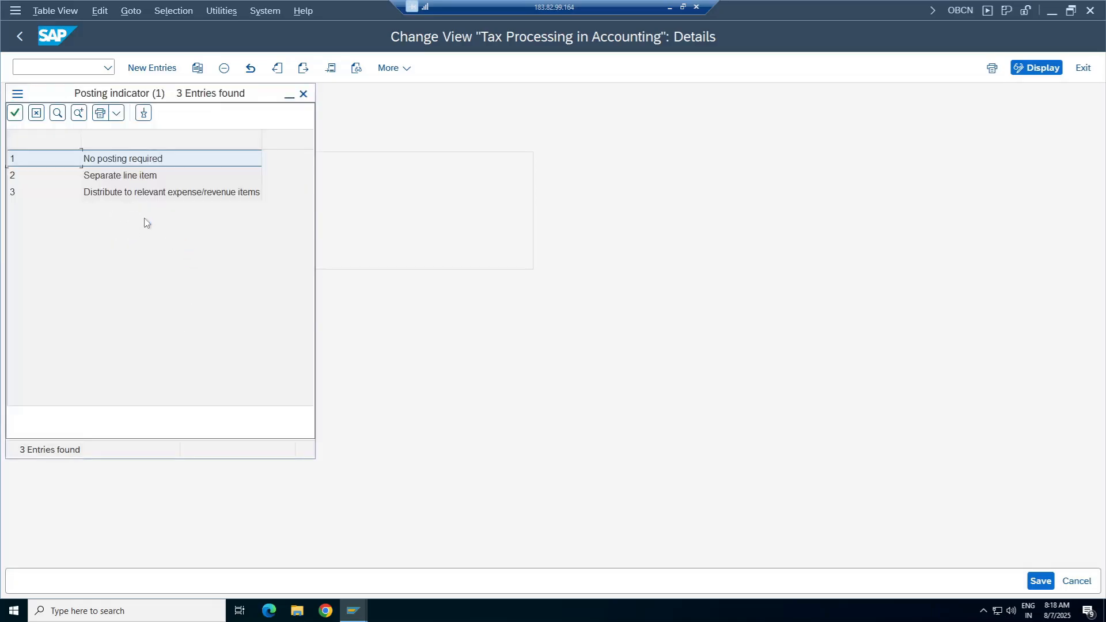
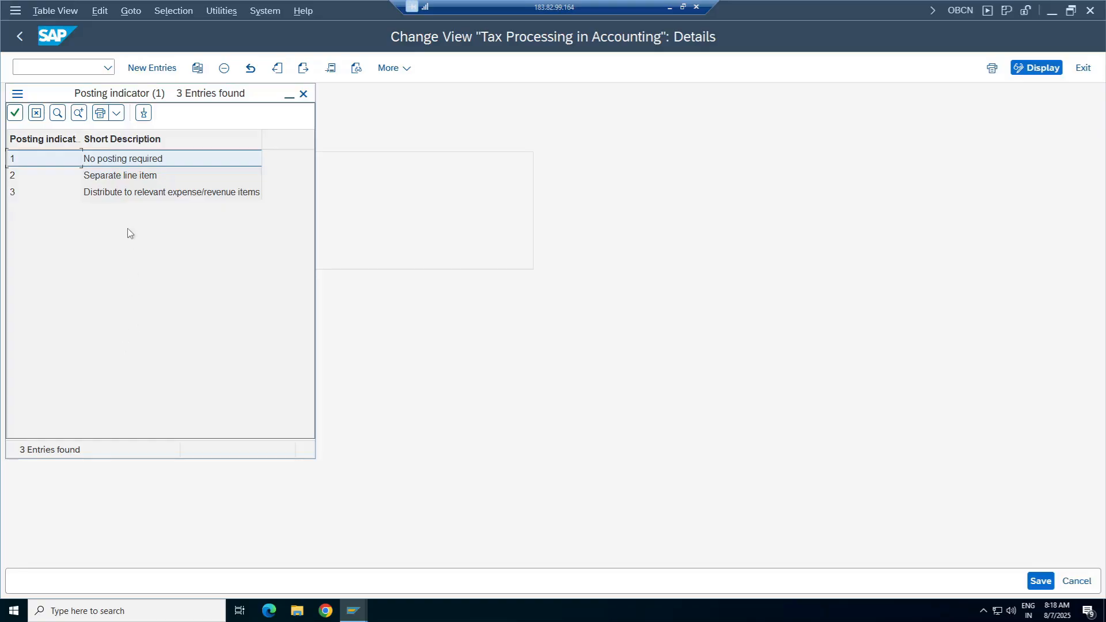
left_click(303, 93)
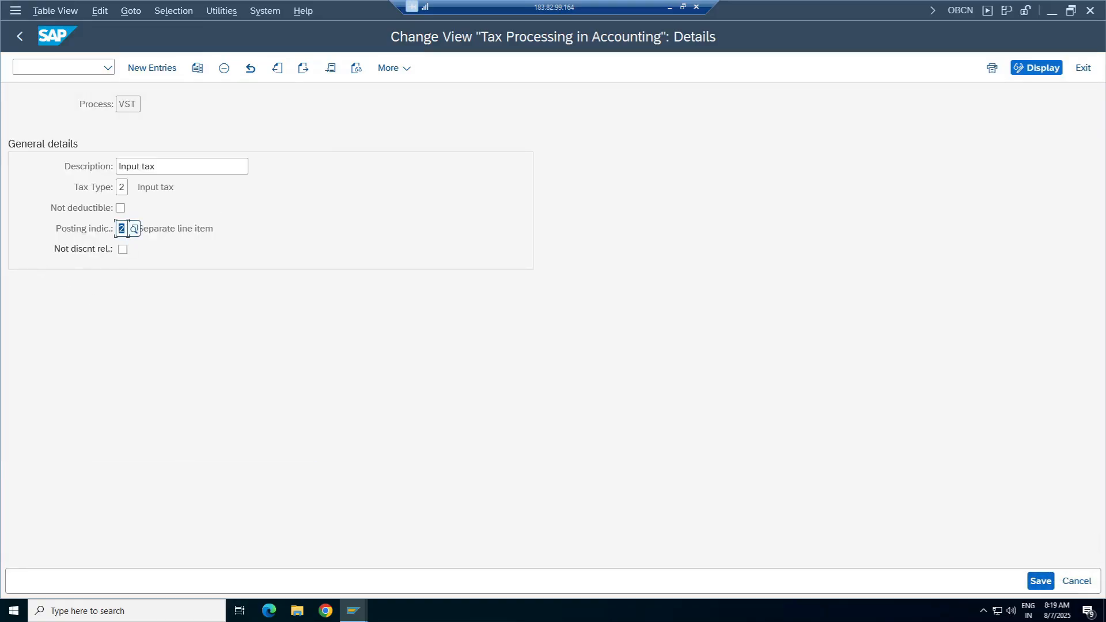
Copy the VST process as TCI with the description Input tax Telu CGST.
left_click(197, 67)
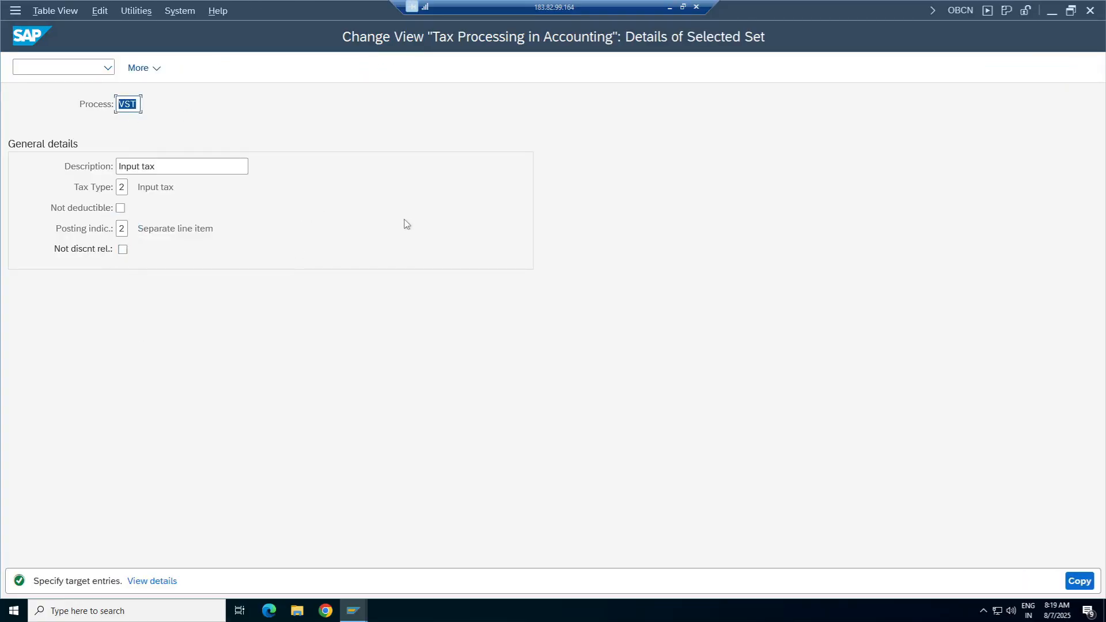
key("BackSpace")
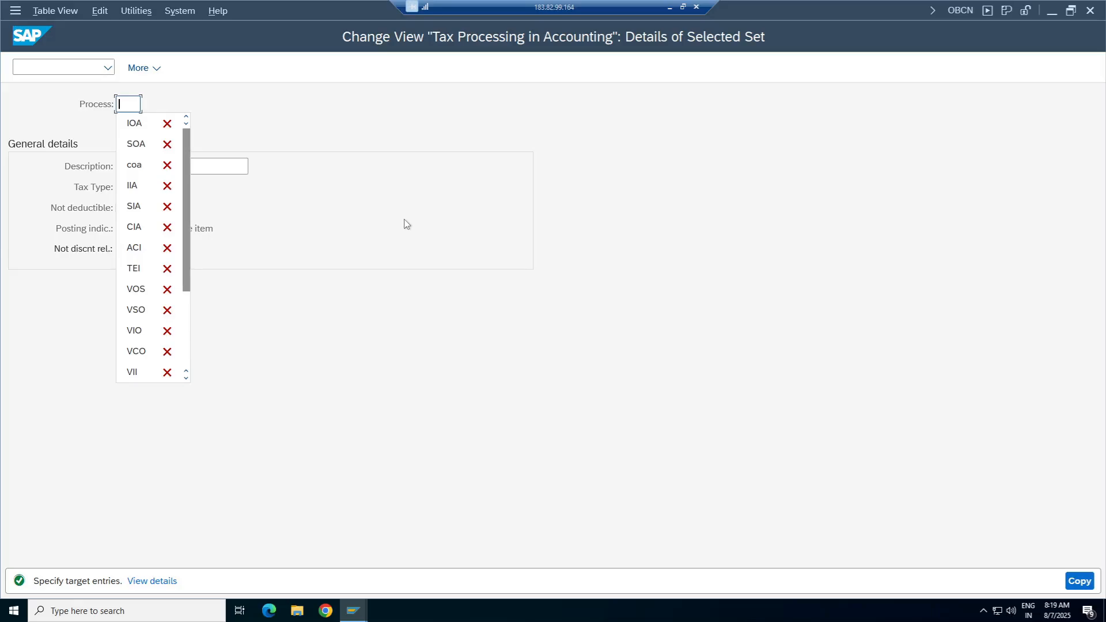
type("TCI")
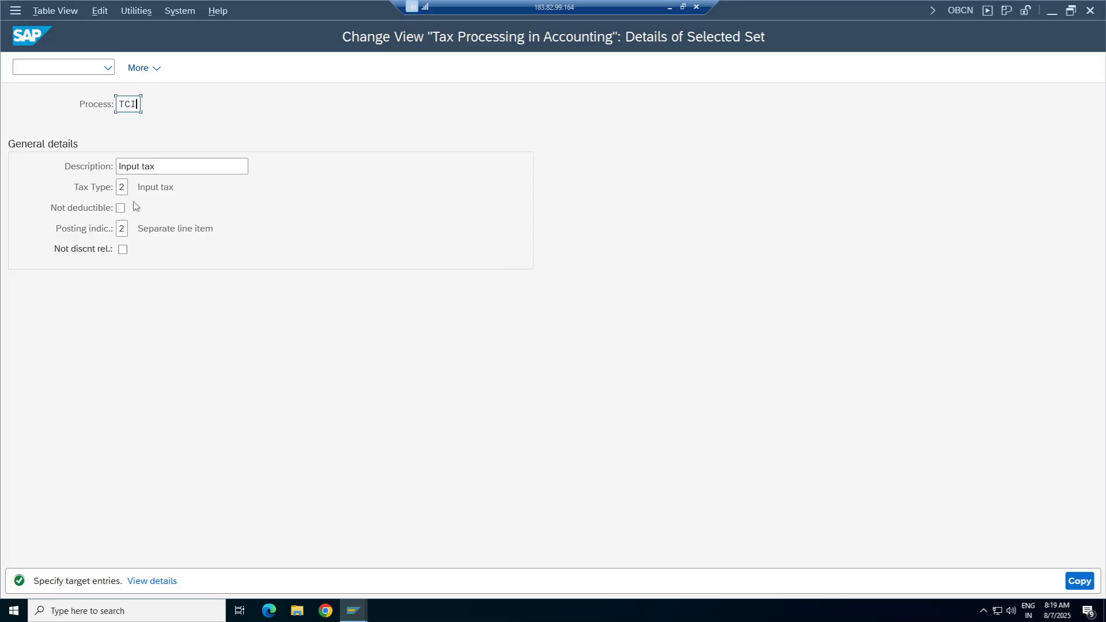
left_click(230, 167)
type("Telu CGST")
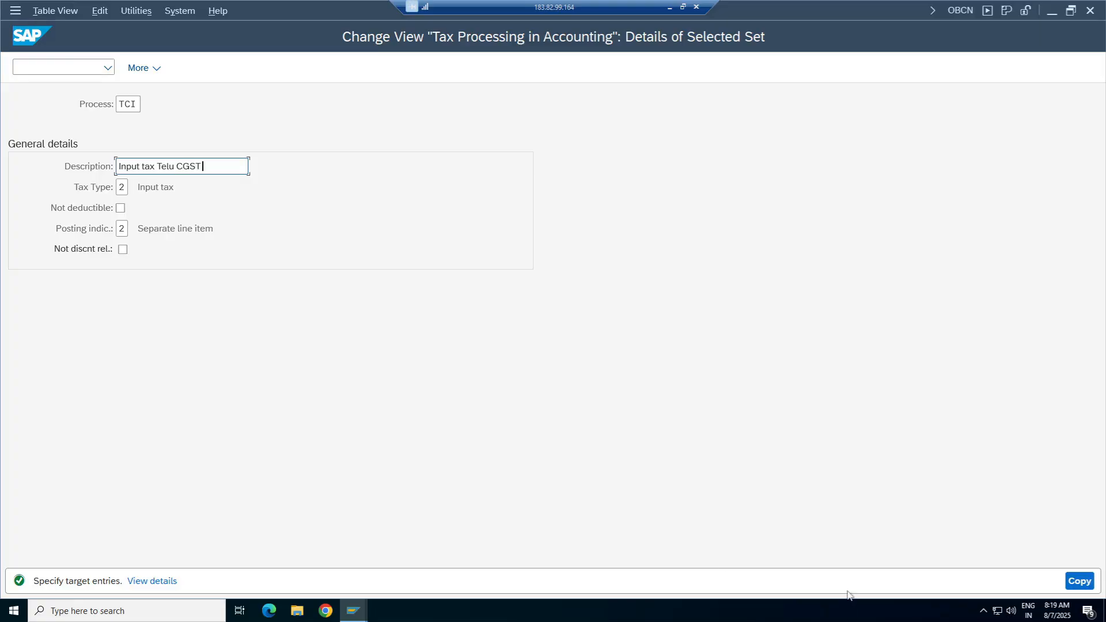
left_click(1079, 581)
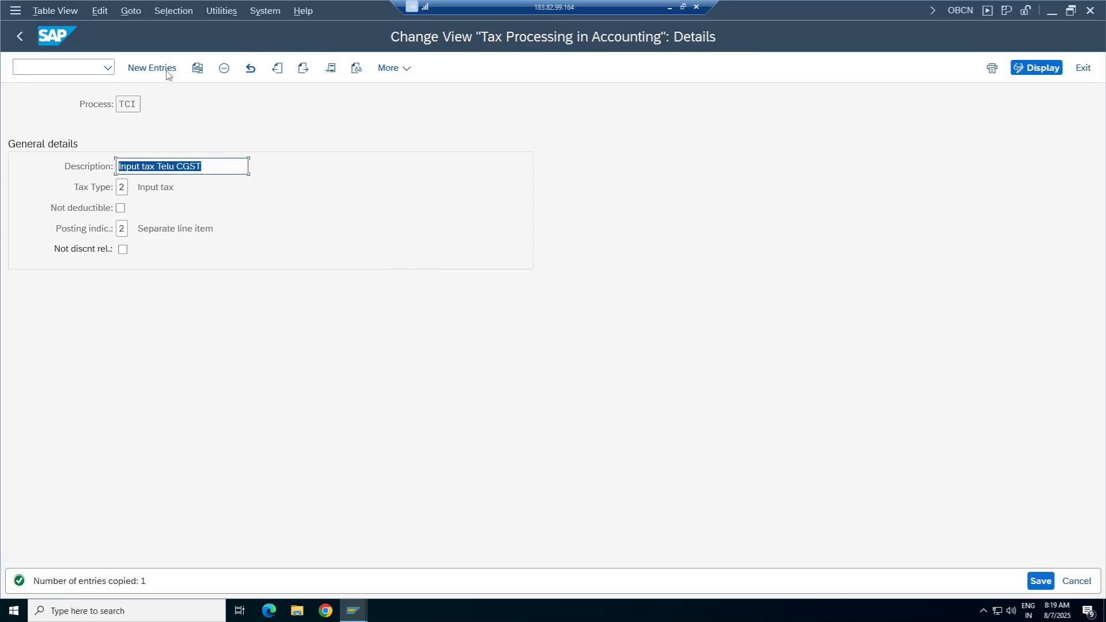
Copy the TCI process as TSI with the description Input tax Telu SGST.
left_click(198, 67)
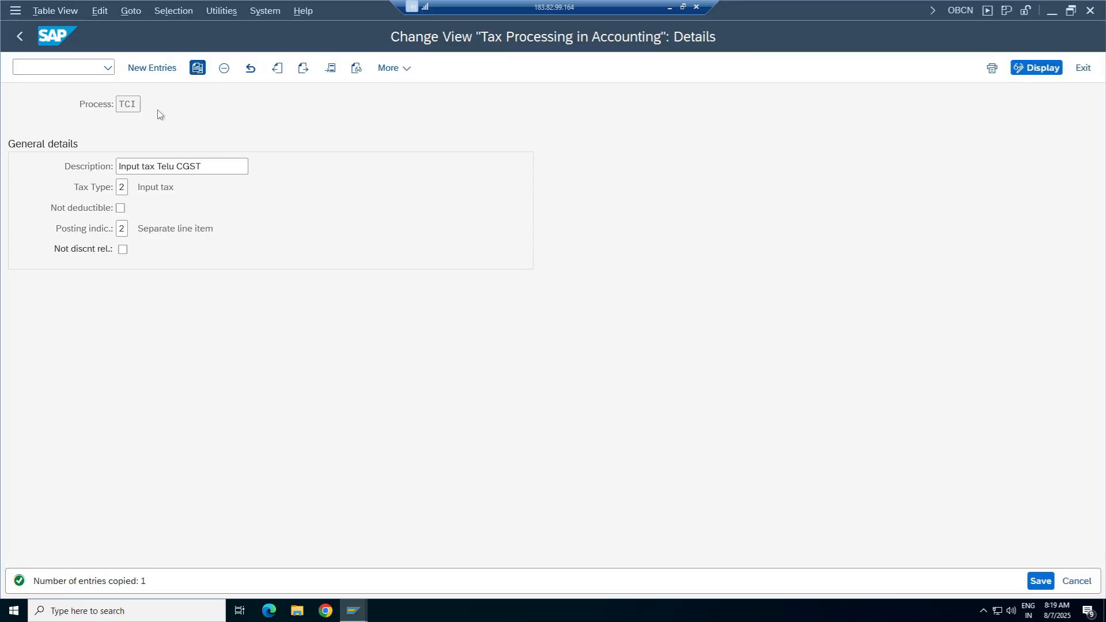
left_click(131, 104)
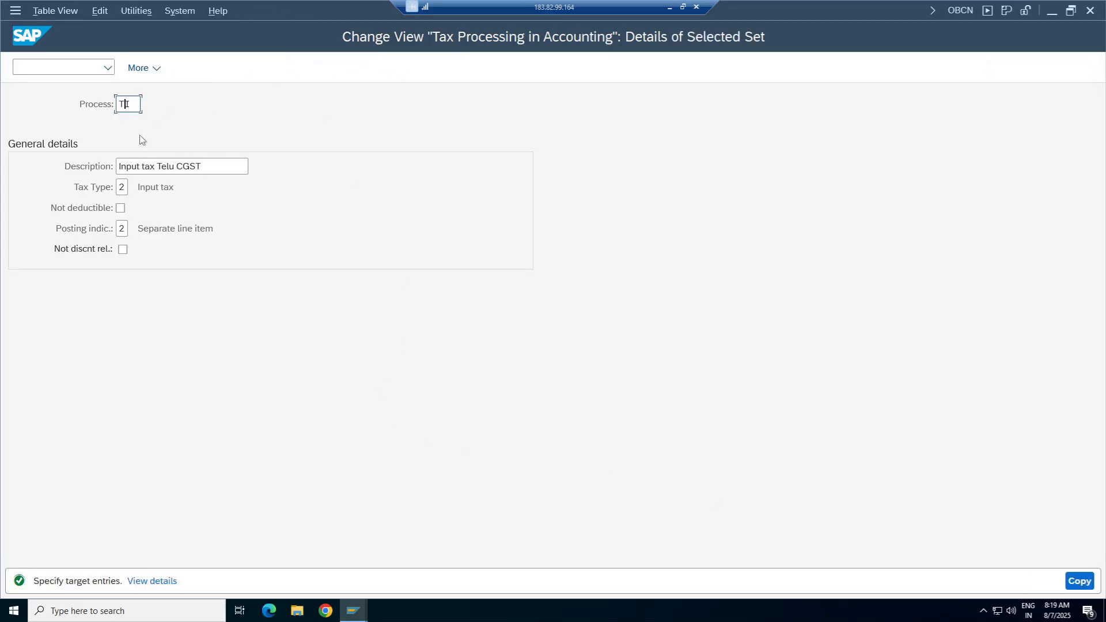
type("S")
left_click(183, 165)
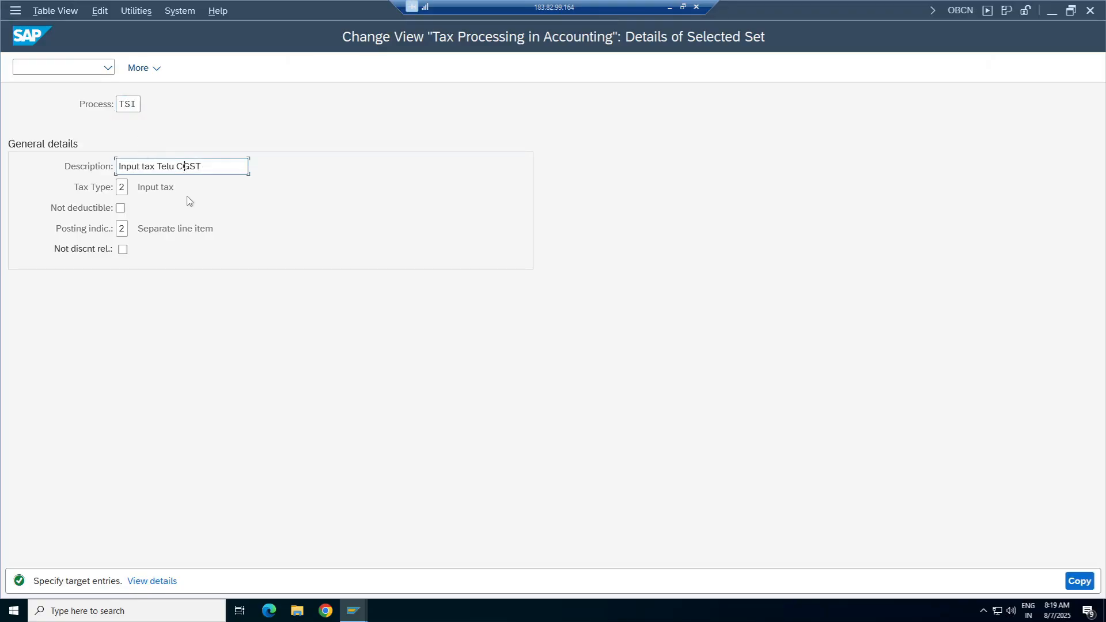
key("BackSpace")
left_click(1072, 583)
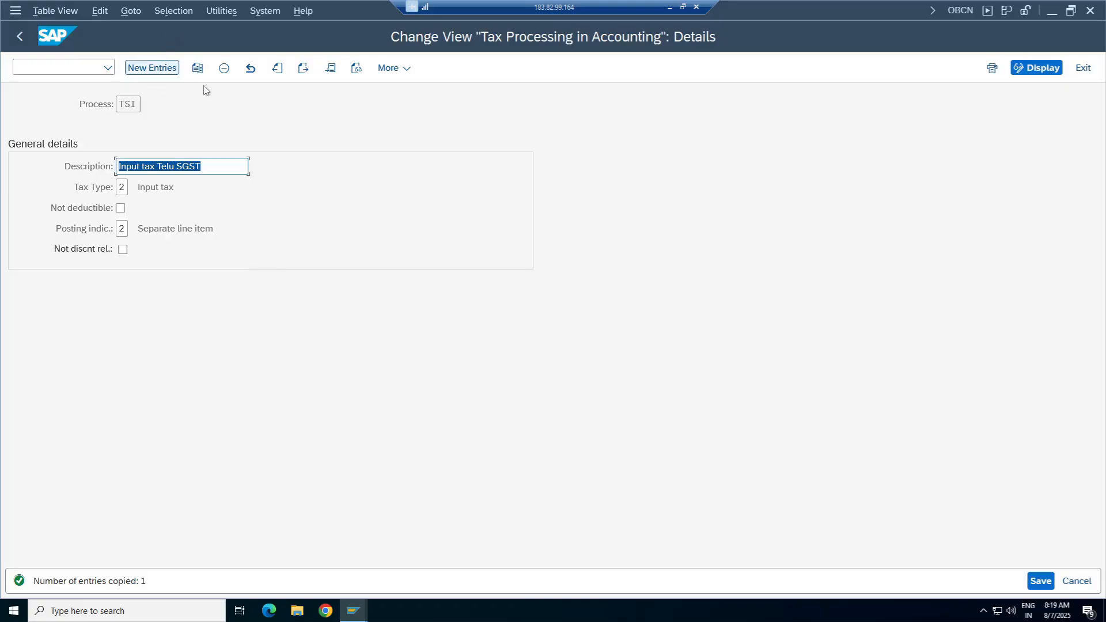
Copy the TSI process as TII with the description Input tax Telu IGST.
left_click(197, 68)
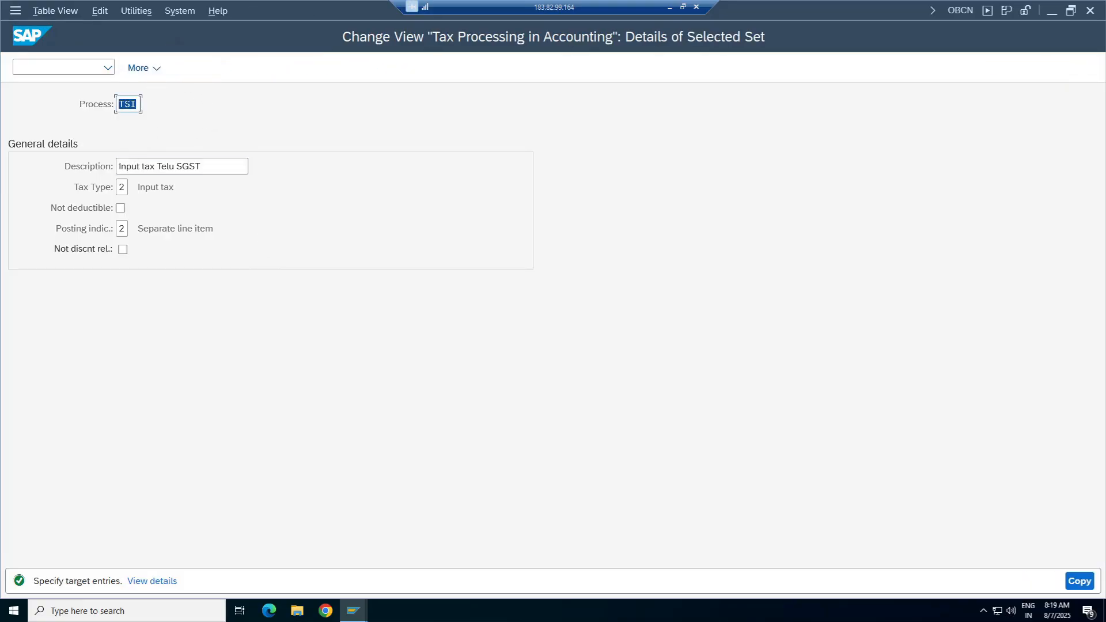
left_click(131, 103)
left_click(142, 166)
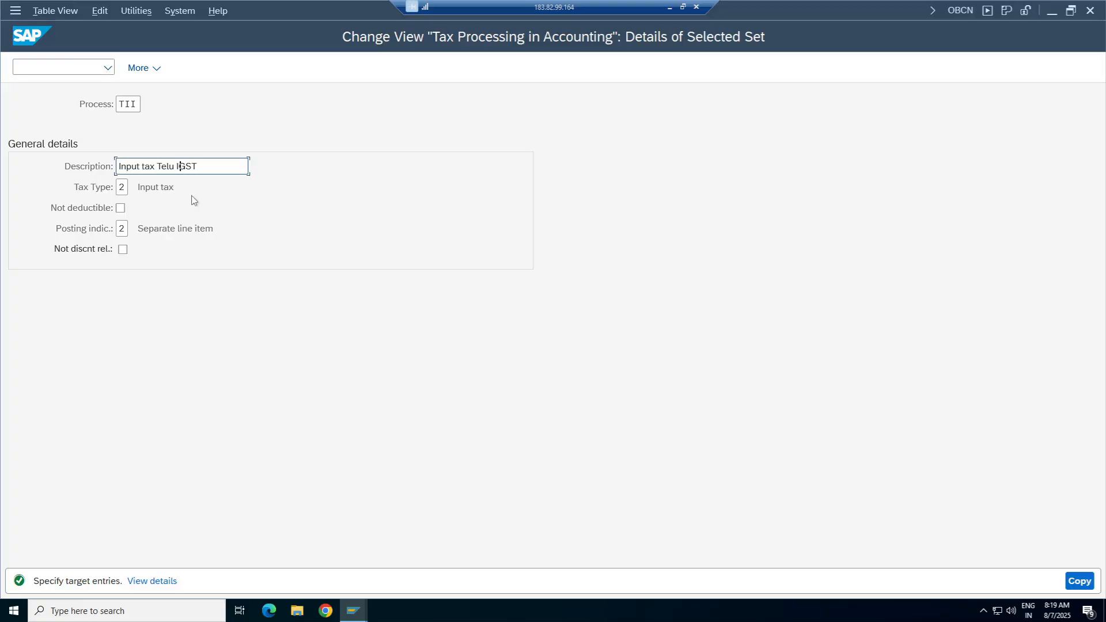
left_click(1079, 580)
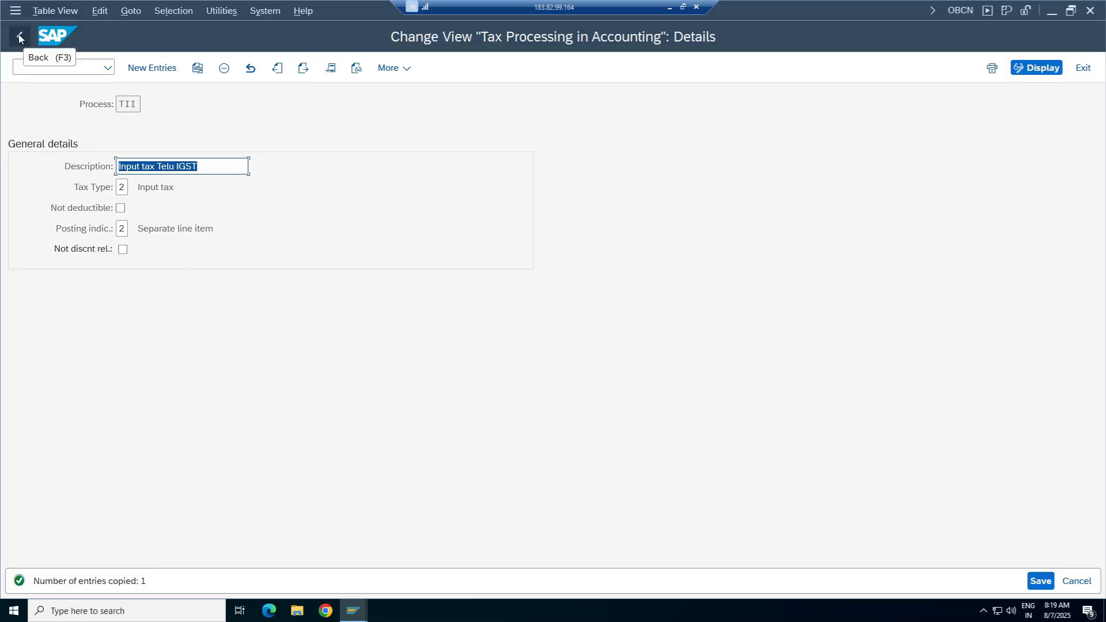
Check the output tax key in the FI Working Notes spreadsheet and position the Tax Processing overview list at process MWS.
left_click(20, 36)
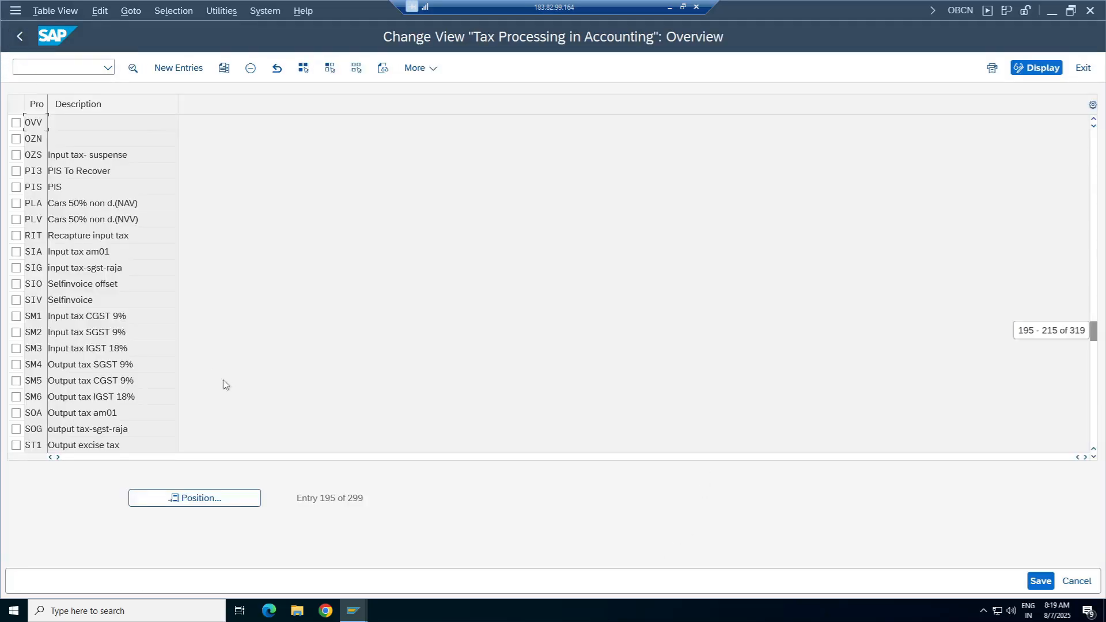
left_click_drag(364, 498, 265, 497)
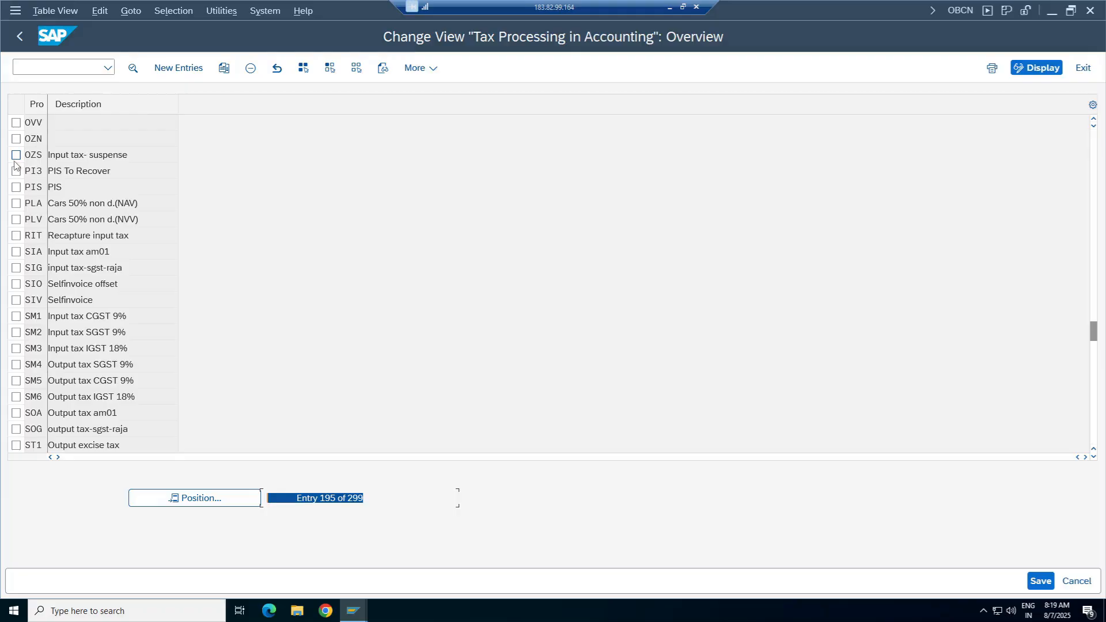
left_click(210, 499)
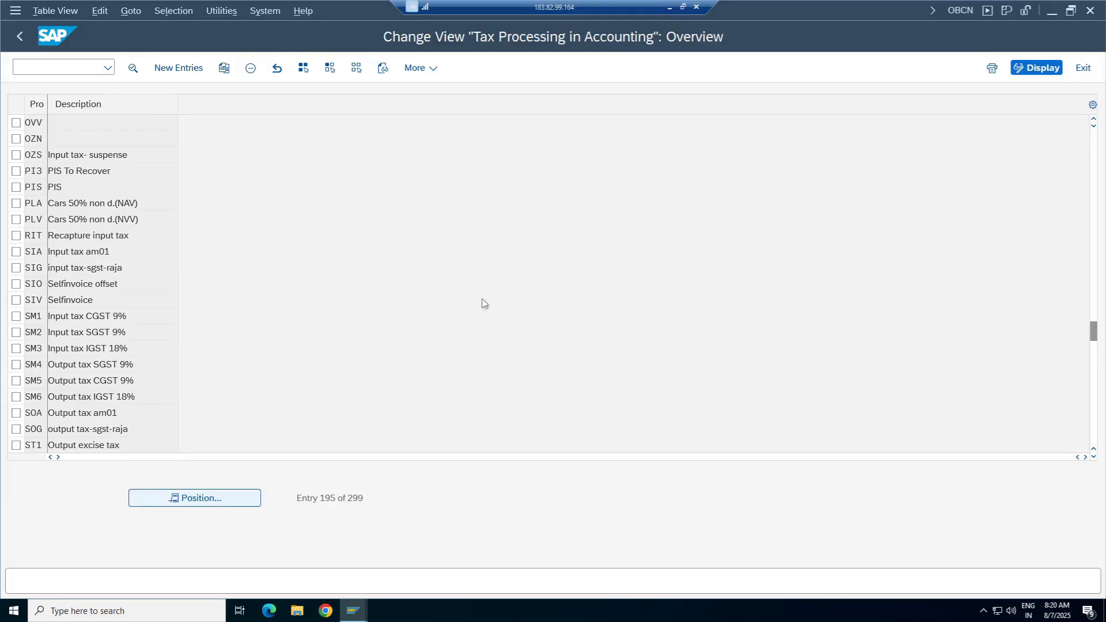
left_click(668, 8)
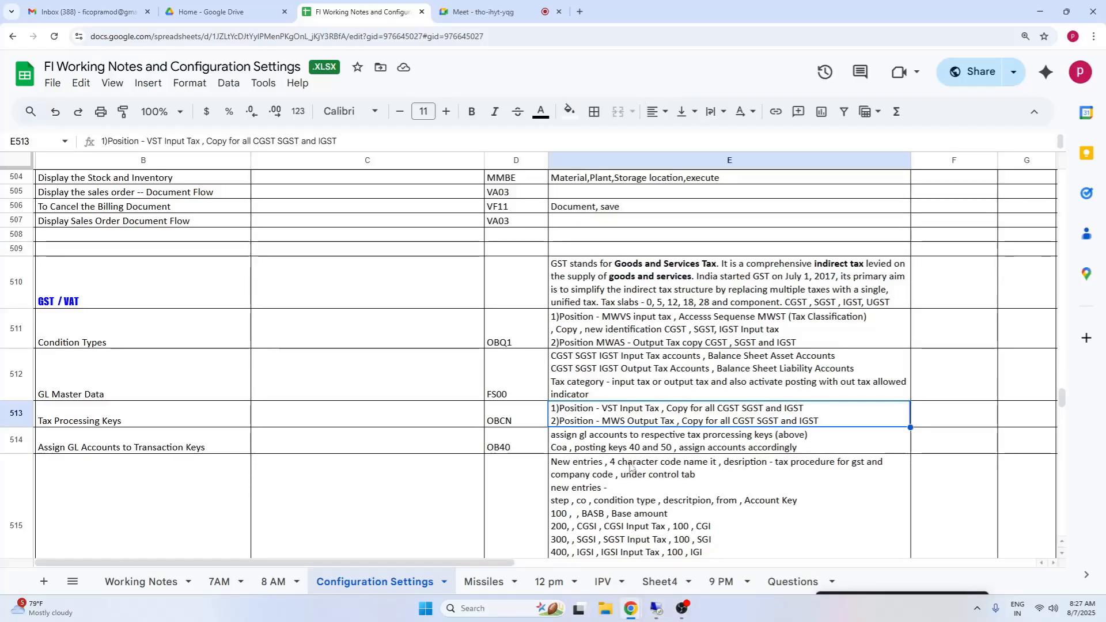
left_click(656, 607)
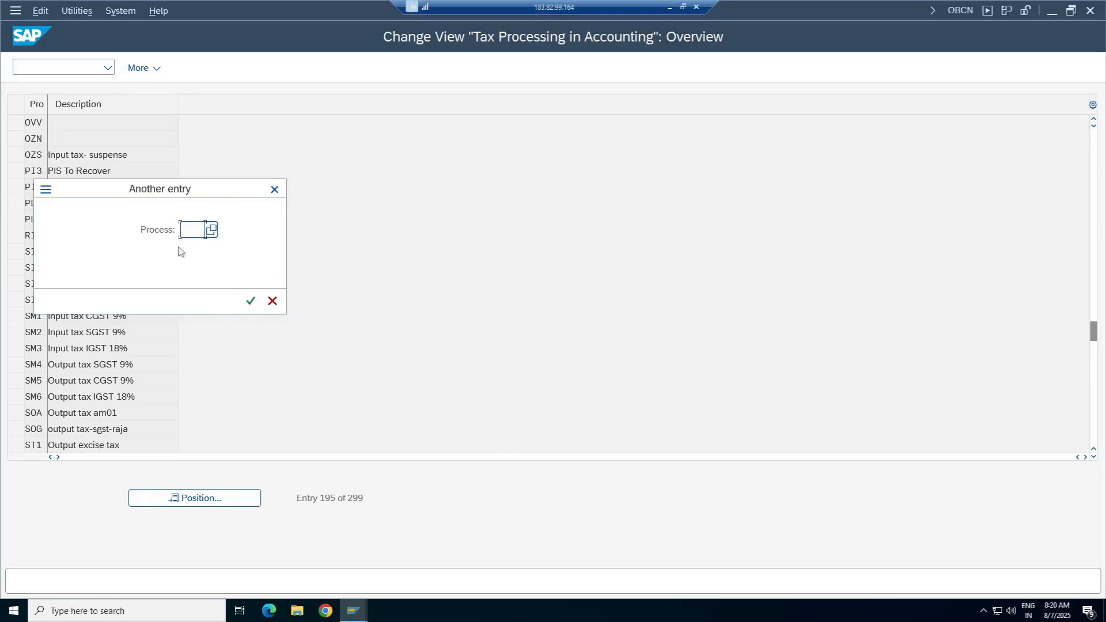
type("me")
key("Return")
key("Return")
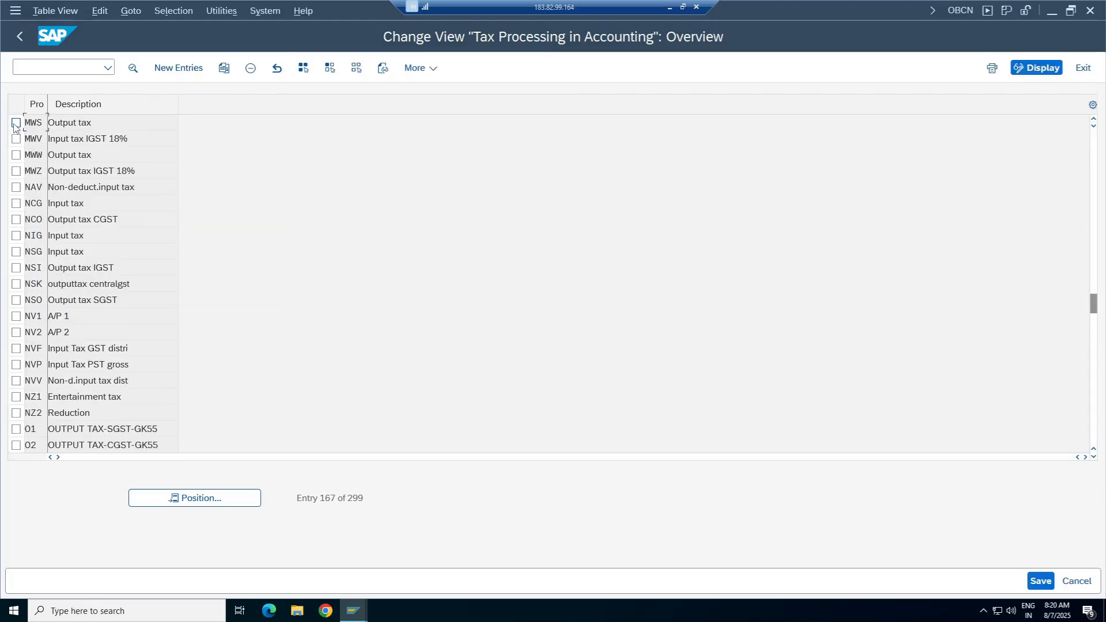
Copy the MWS output tax process as TCO and save it to the Telus Group customizing request.
left_click(16, 122)
left_click(224, 68)
left_click(159, 187)
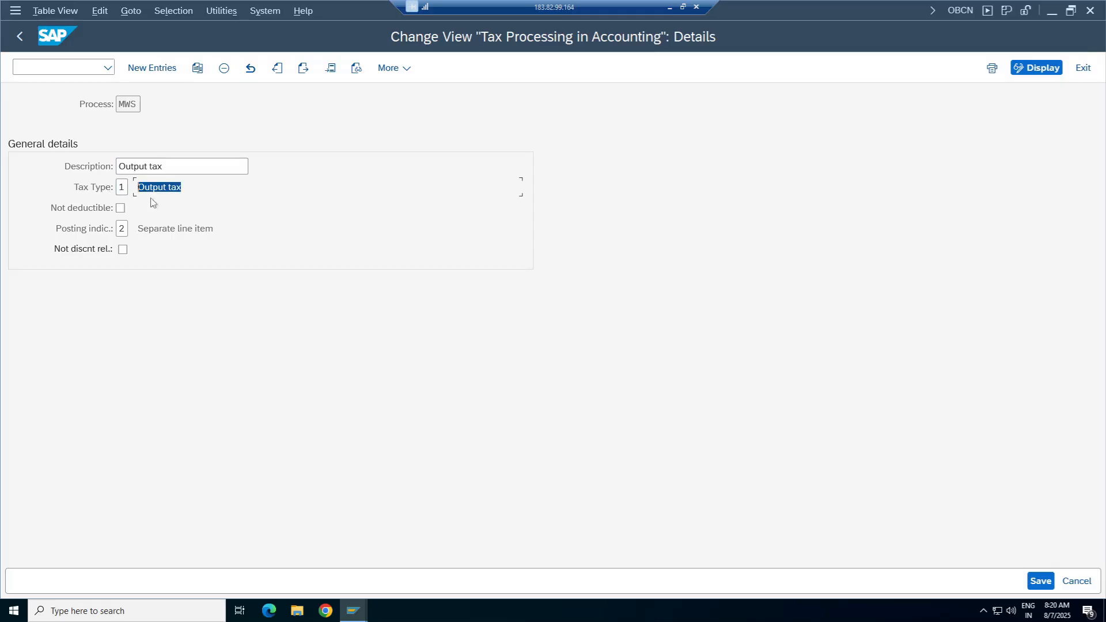
left_click(198, 68)
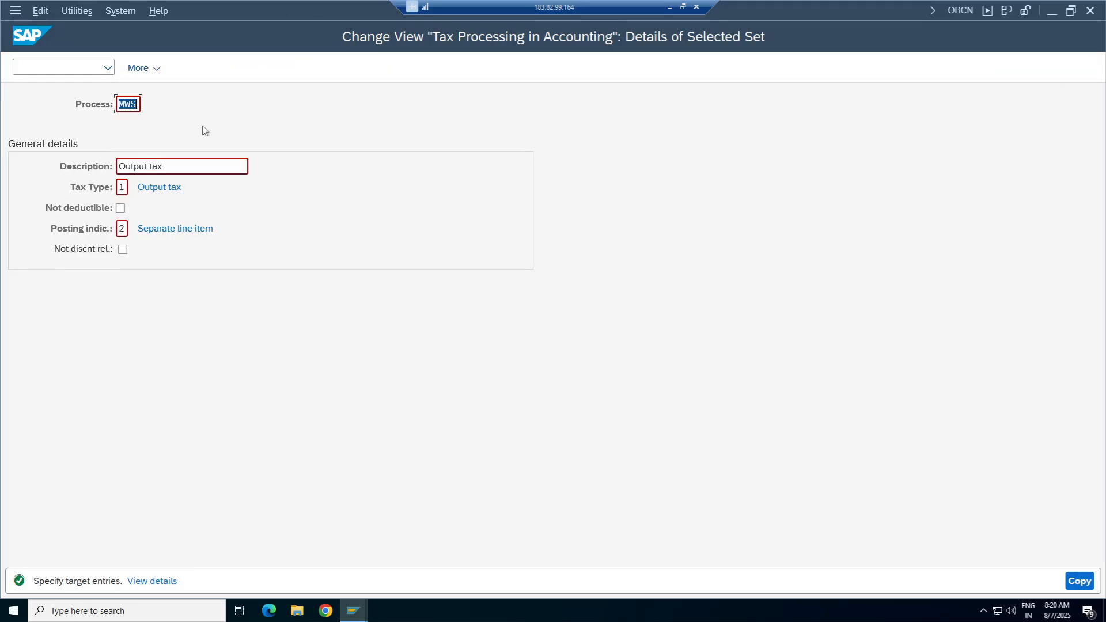
key("BackSpace")
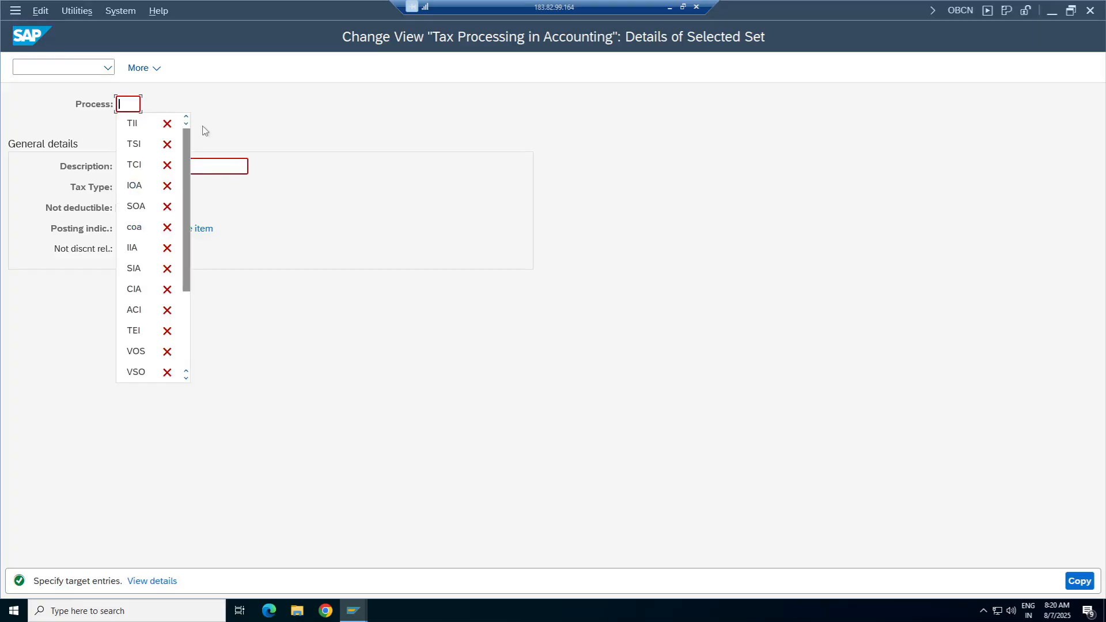
left_click(138, 165)
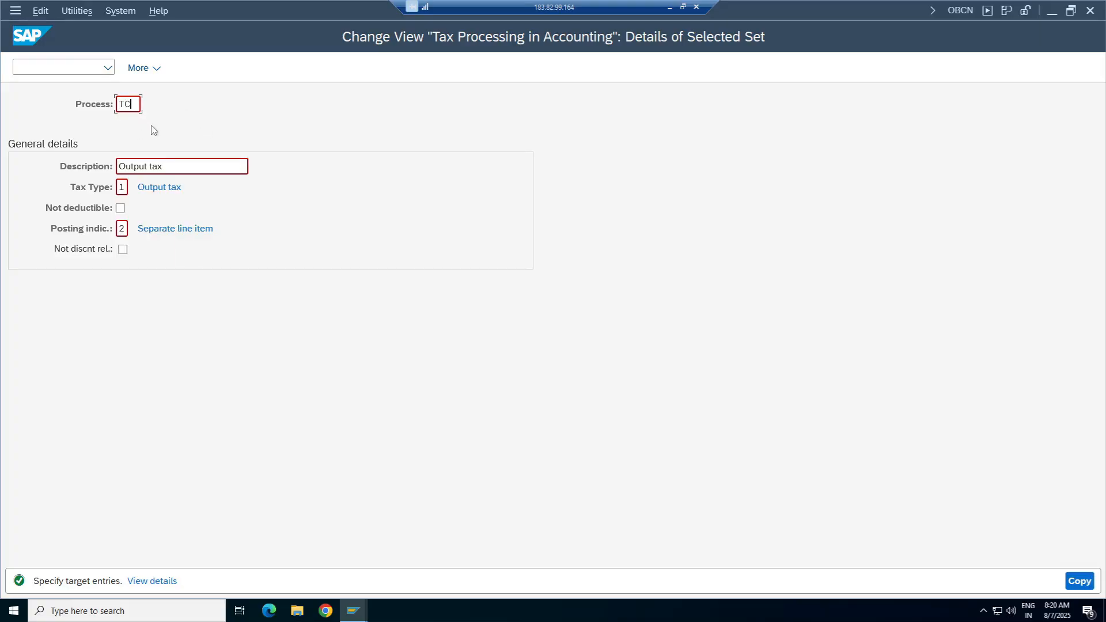
type("O")
key("Return")
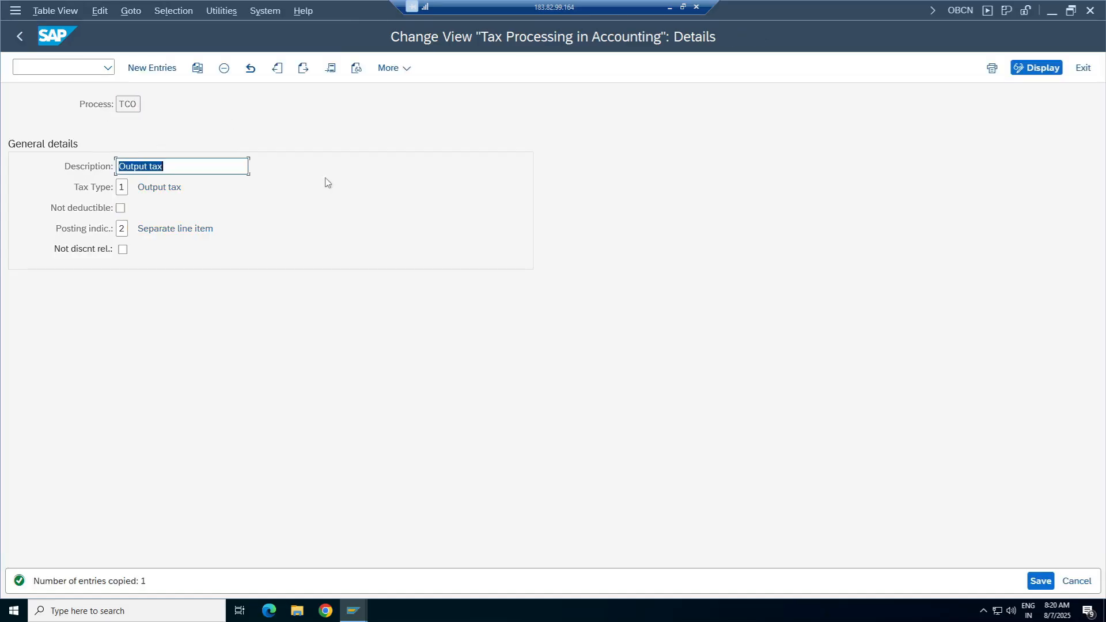
left_click(1040, 581)
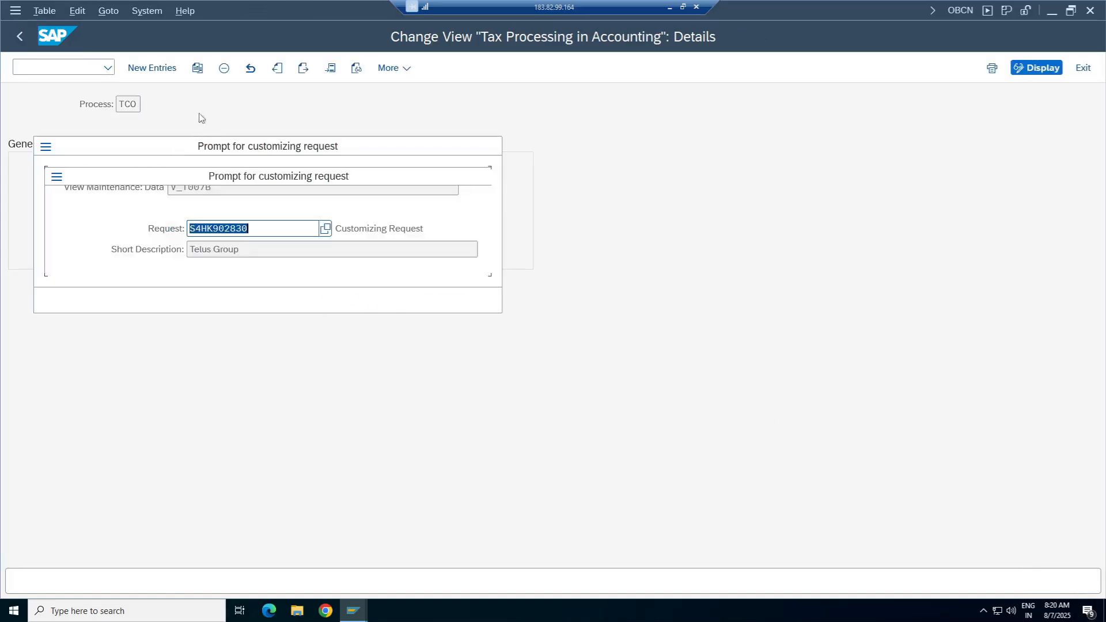
left_click(329, 300)
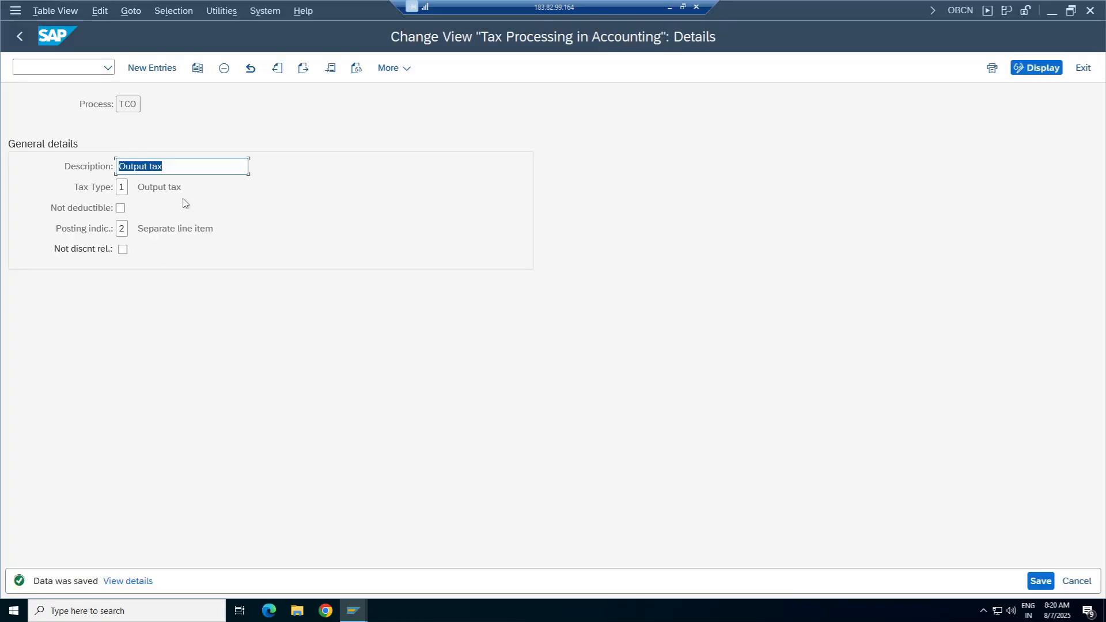
Copy the TCO process as TSO with the description Output tax SGST Telu.
left_click(197, 67)
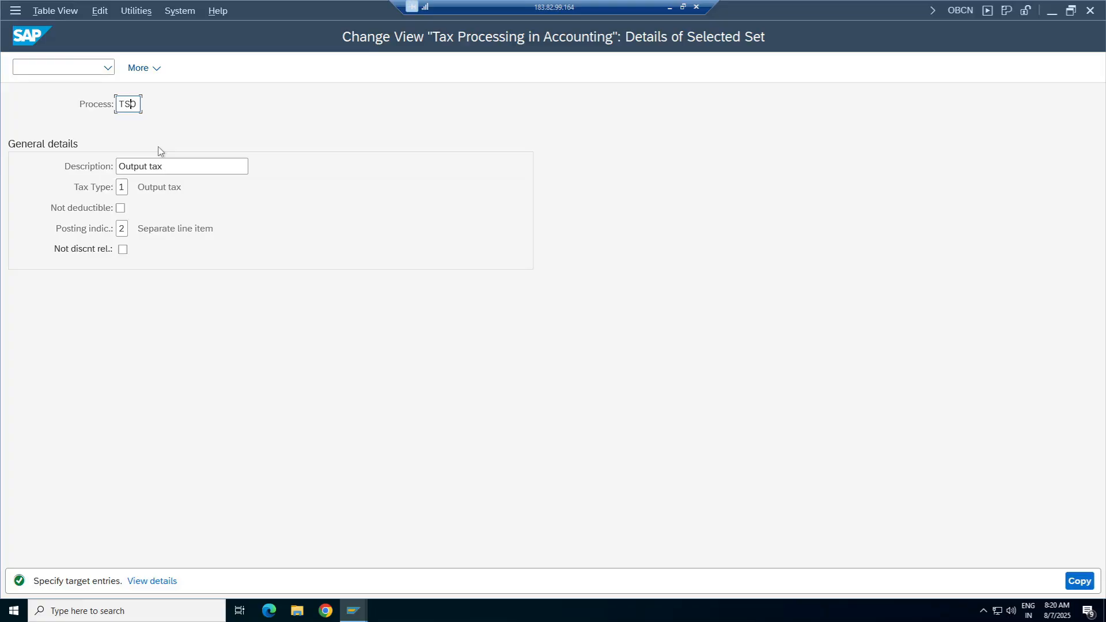
left_click(185, 166)
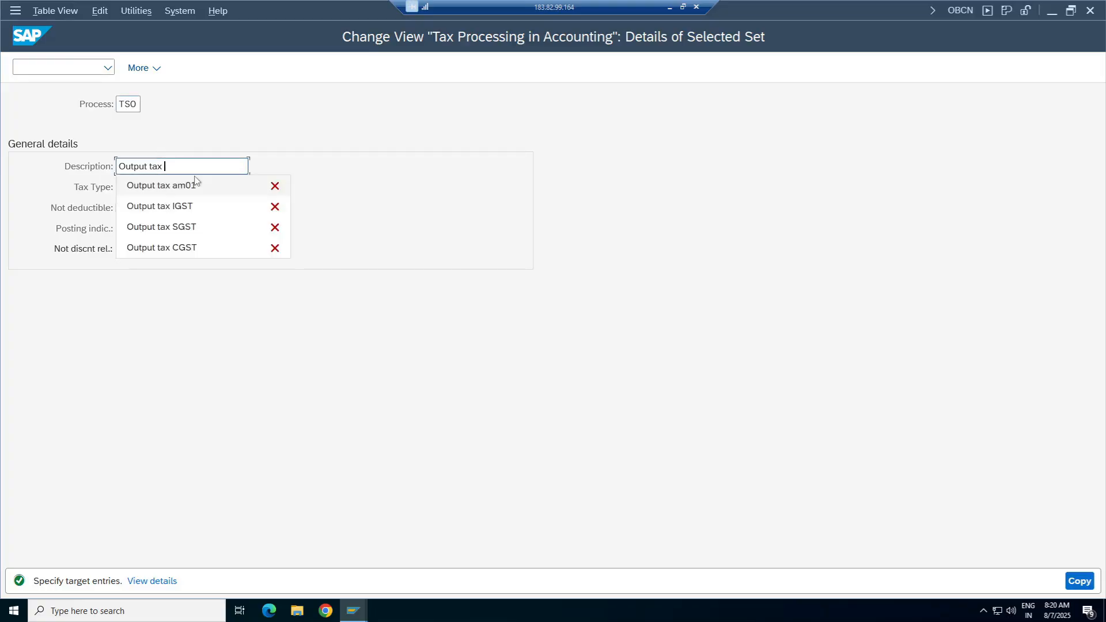
type("SG")
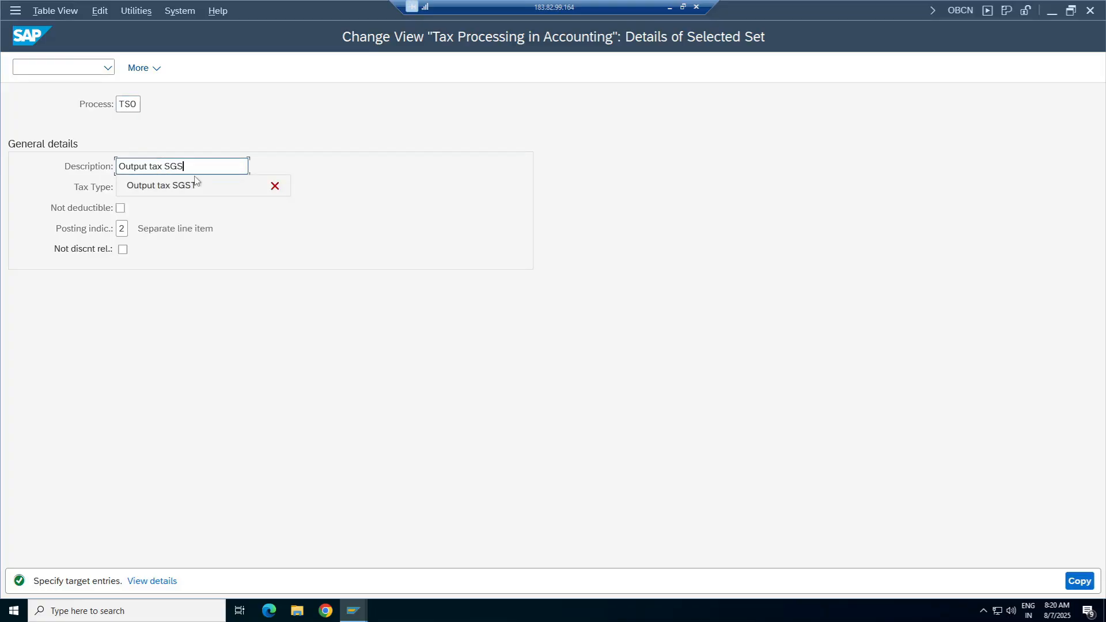
type("S")
left_click(194, 185)
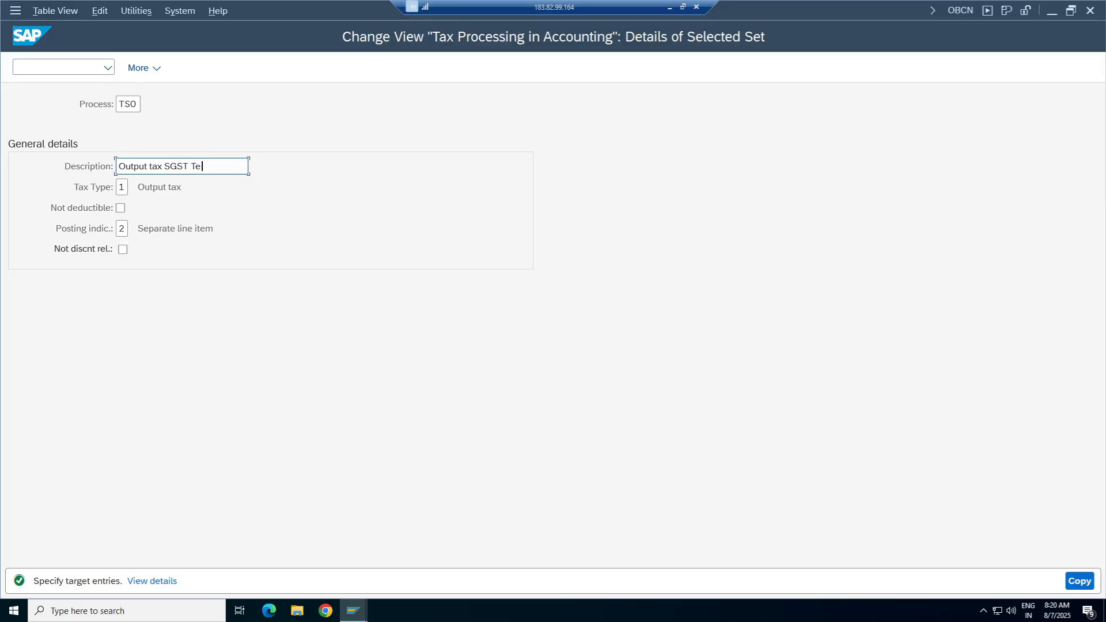
left_click(1079, 580)
Copy the TSO process as TIO with the description Output tax IGST Telu and return to the Tax Processing overview.
left_click(198, 67)
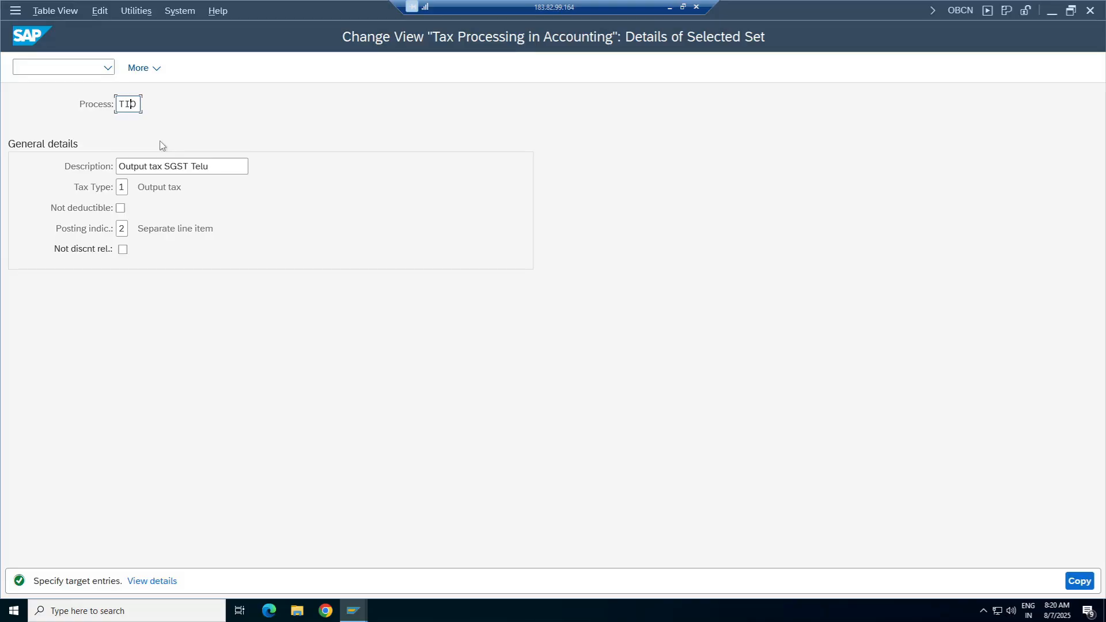
left_click(170, 166)
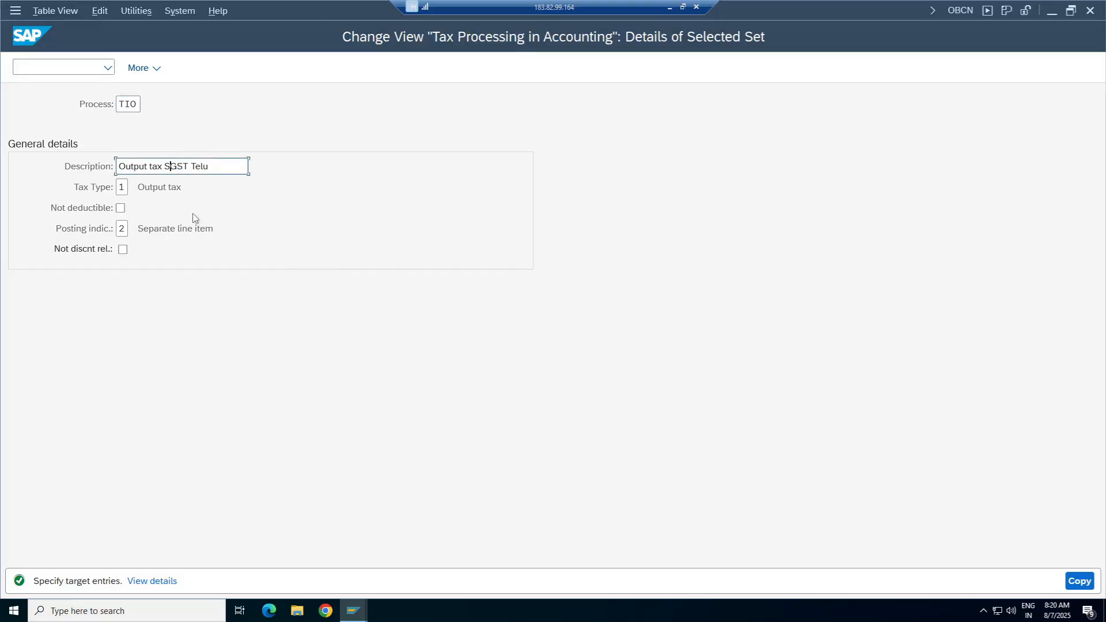
key("BackSpace")
type("I")
left_click(1079, 580)
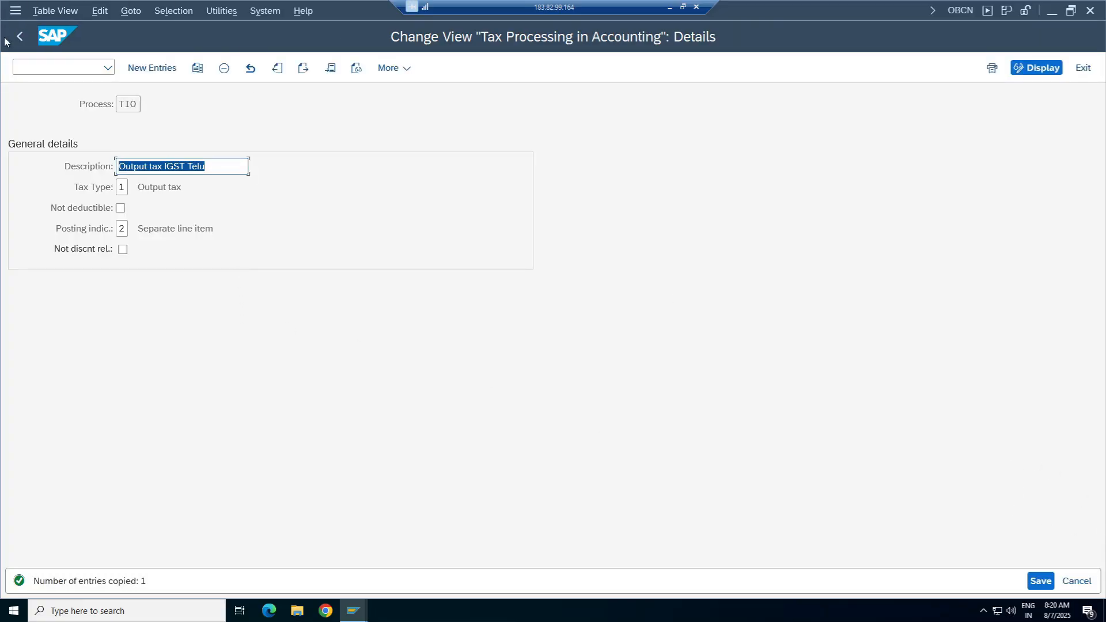
left_click(20, 35)
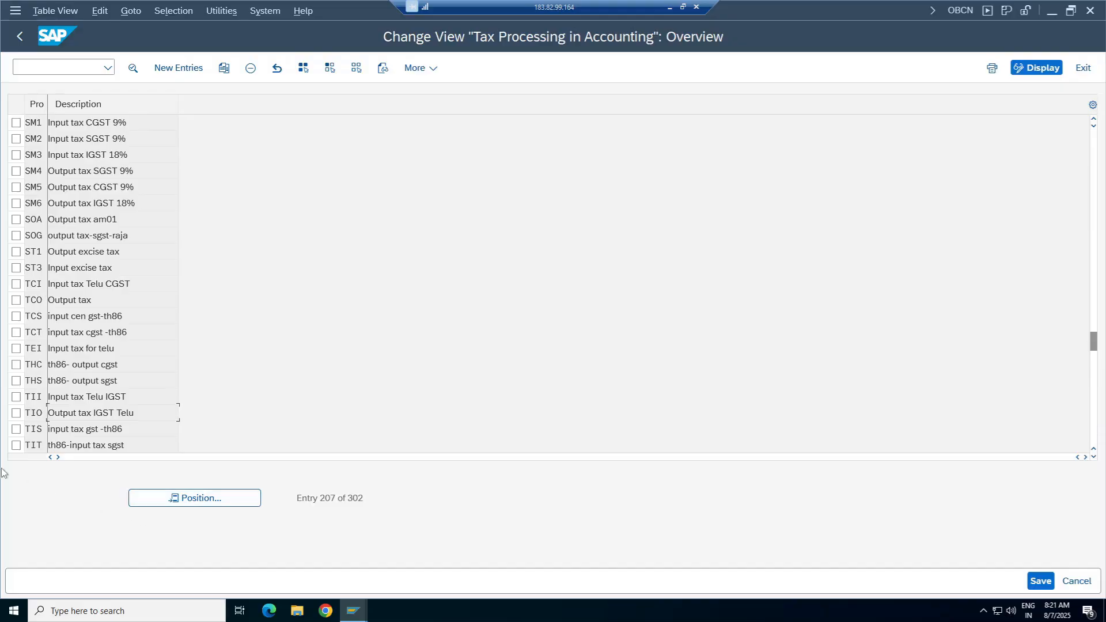
left_click(15, 397)
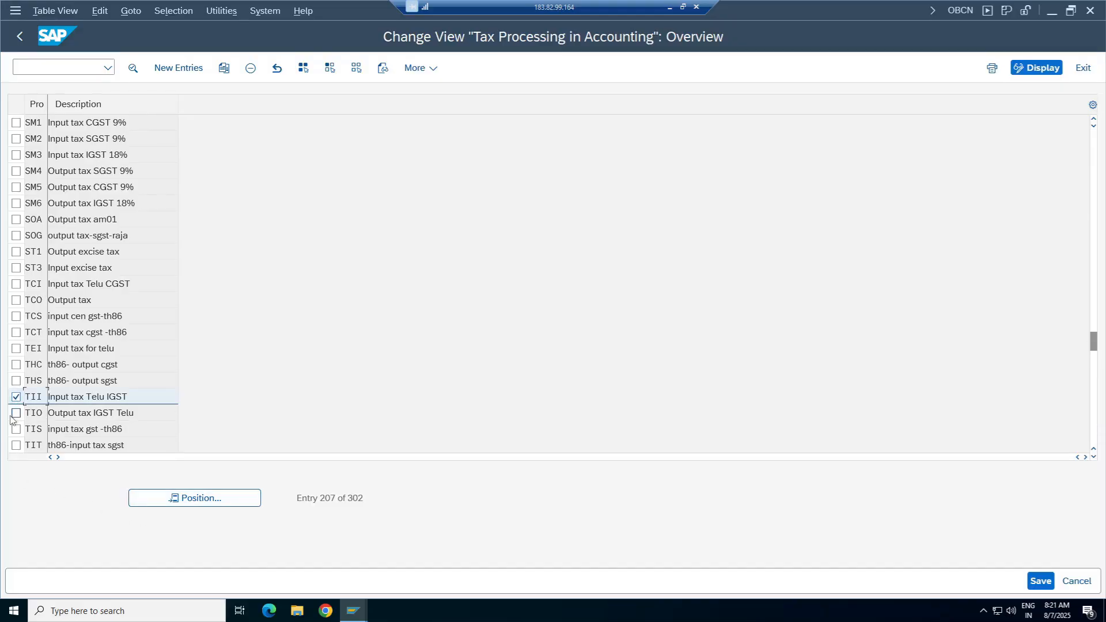
left_click(16, 413)
left_click(16, 284)
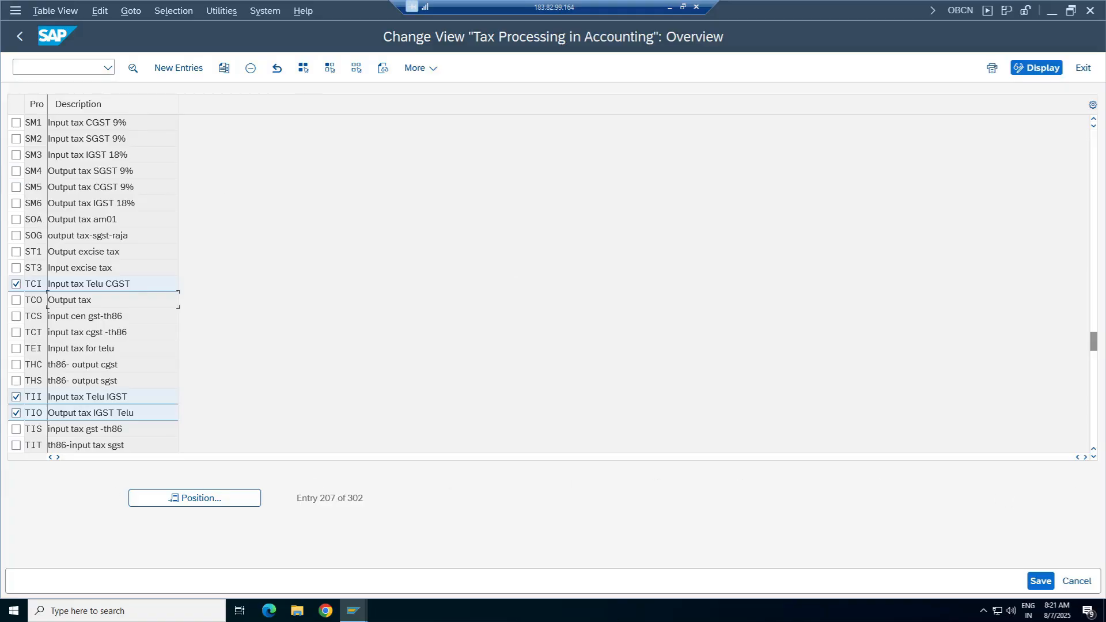
left_click(1094, 456)
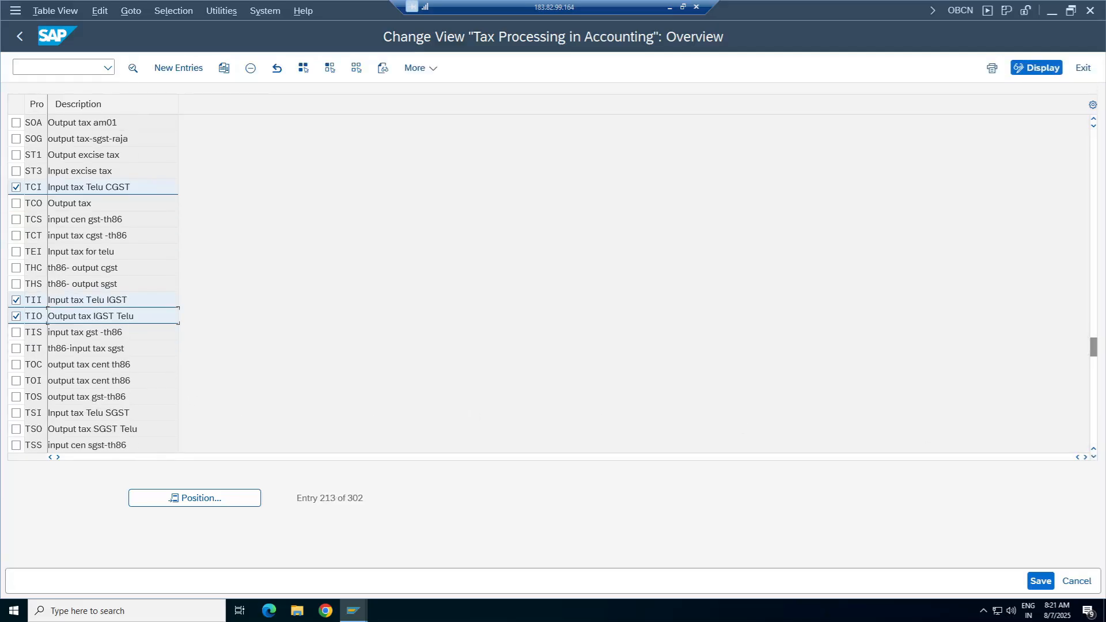
left_click(16, 413)
left_click(16, 429)
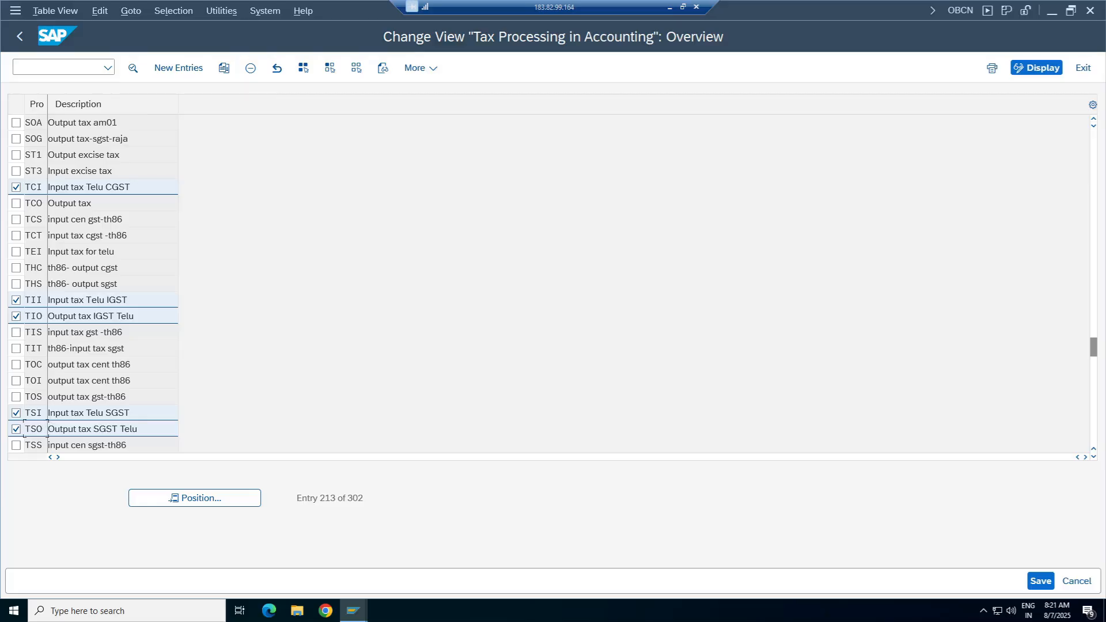
double_click(98, 205)
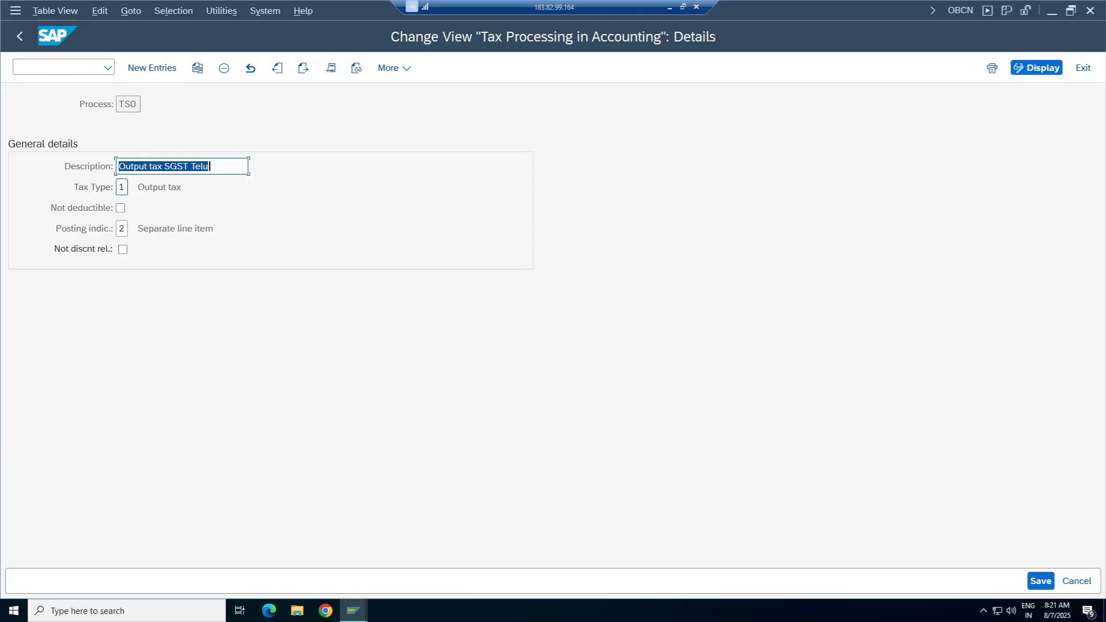
left_click(20, 36)
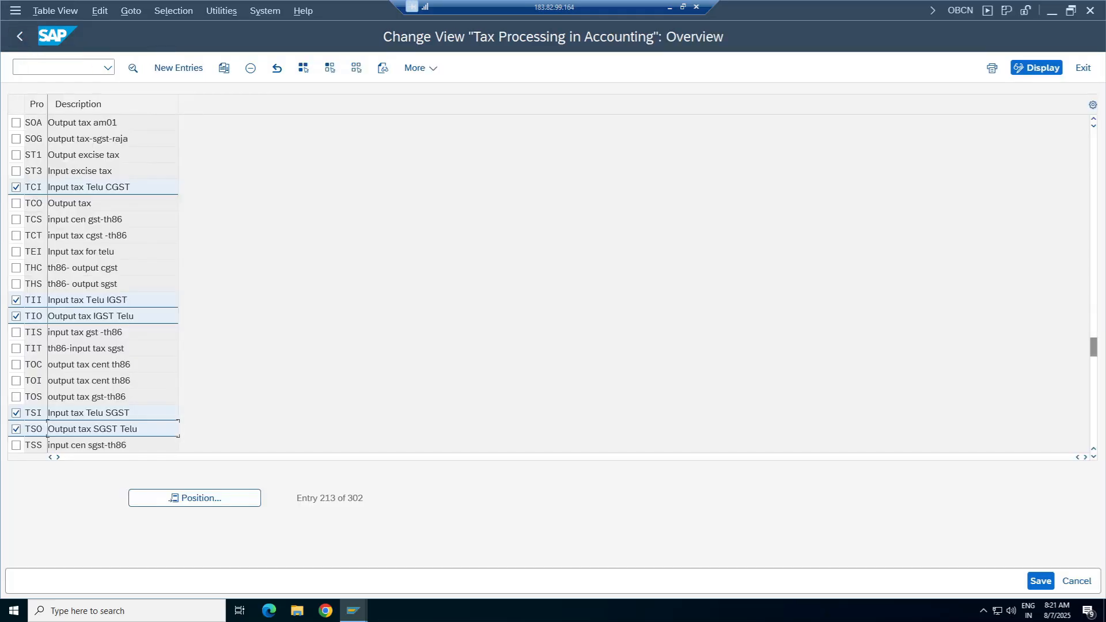
left_click(16, 187)
left_click(16, 300)
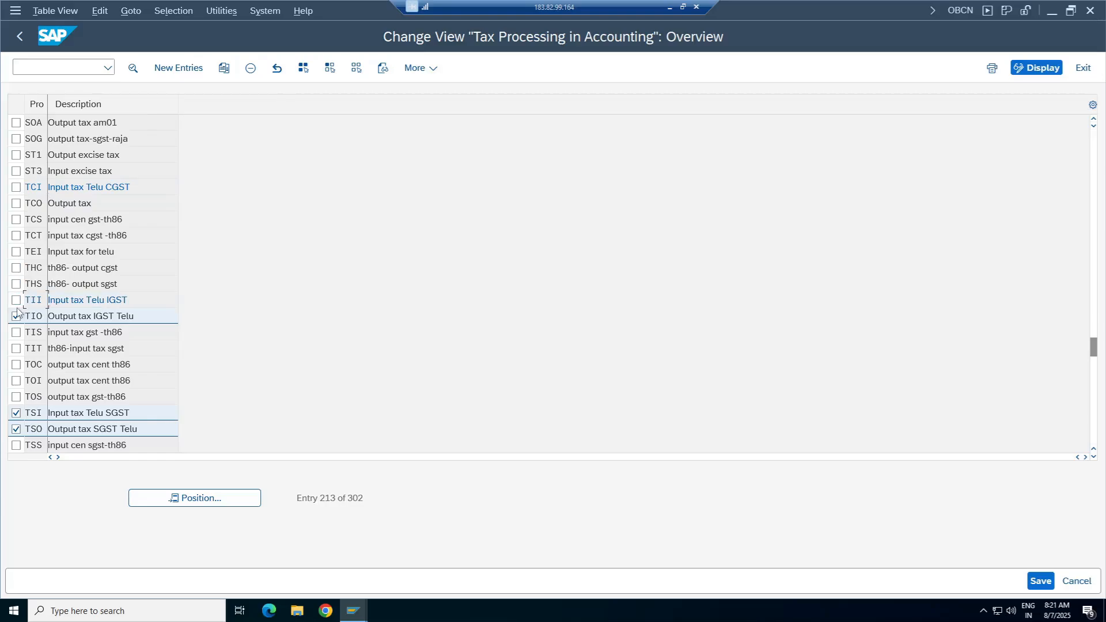
left_click(16, 316)
left_click(15, 413)
left_click(16, 429)
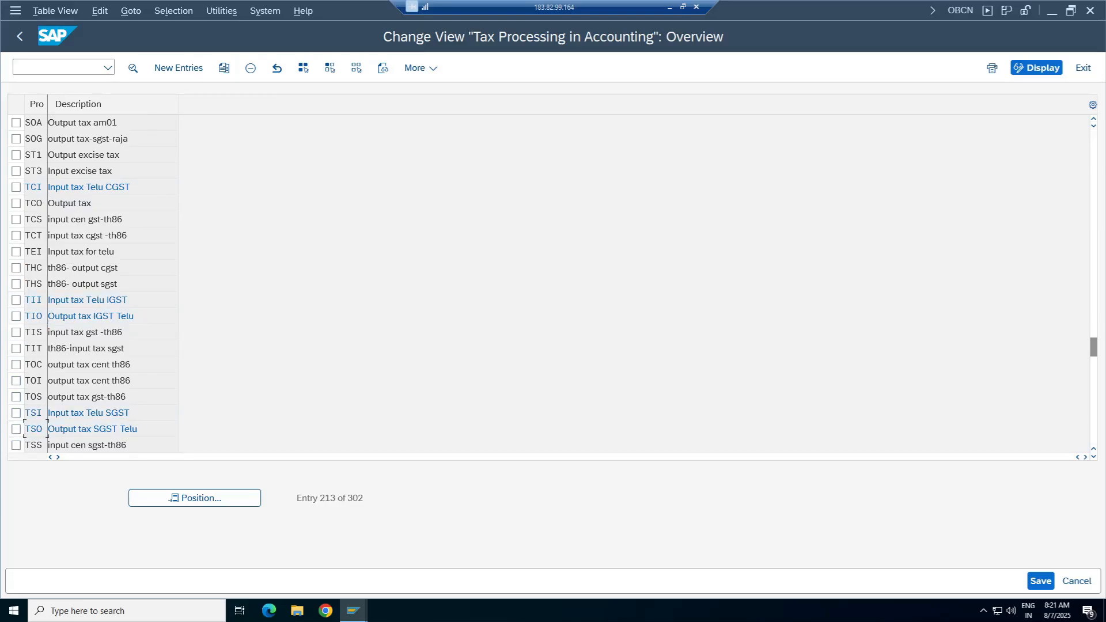
Set the description of process TCO to Output tax CGST Telu, save it and return to the overview.
double_click(78, 210)
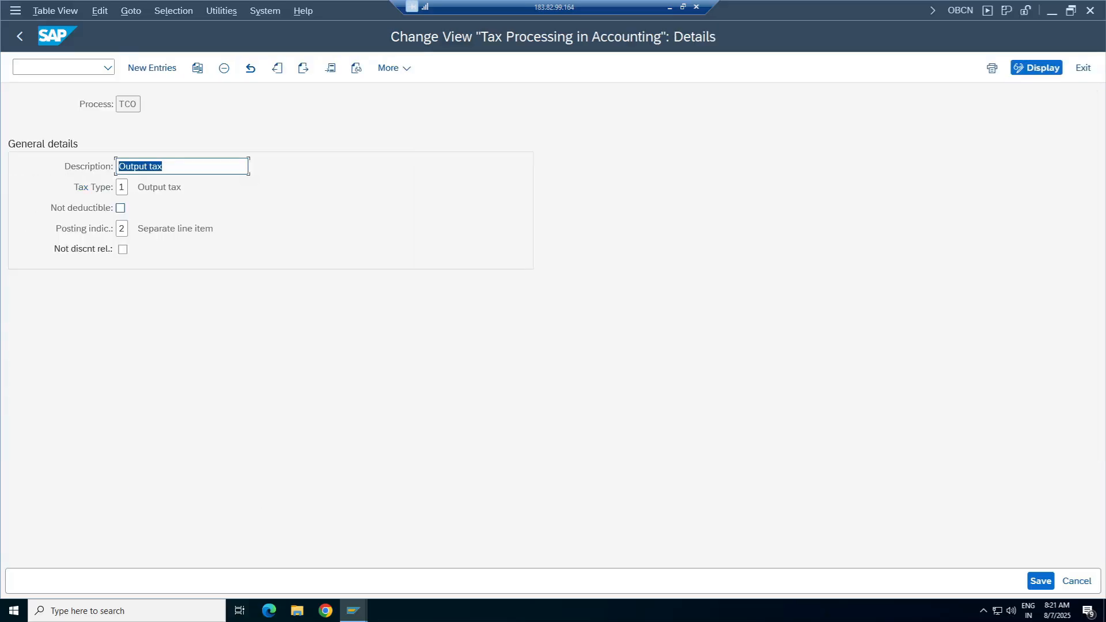
left_click(163, 166)
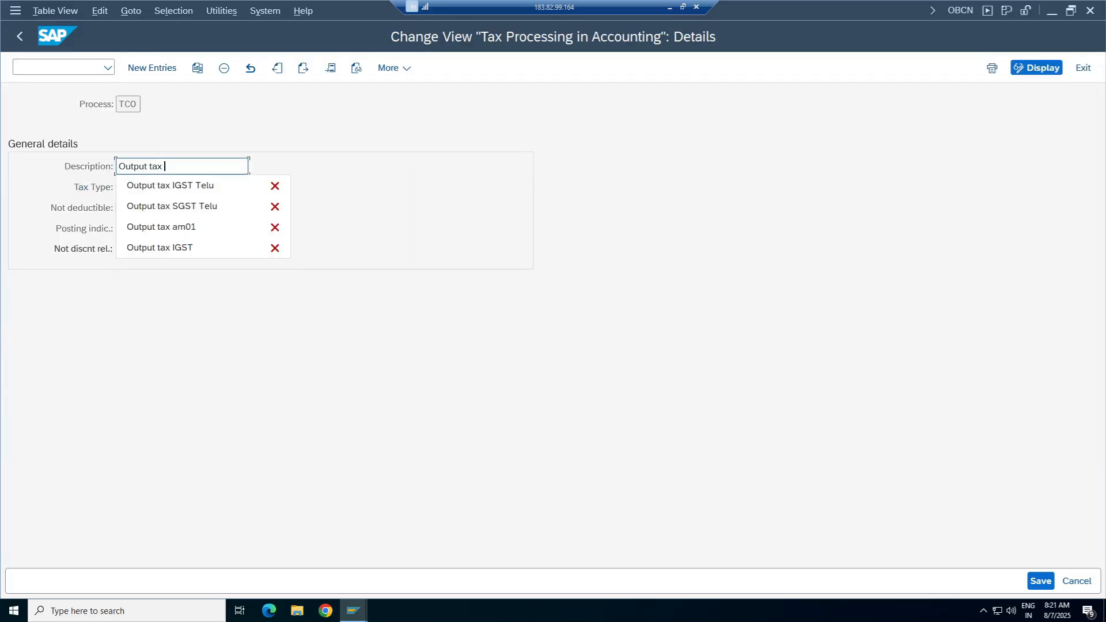
type("CGST Telu")
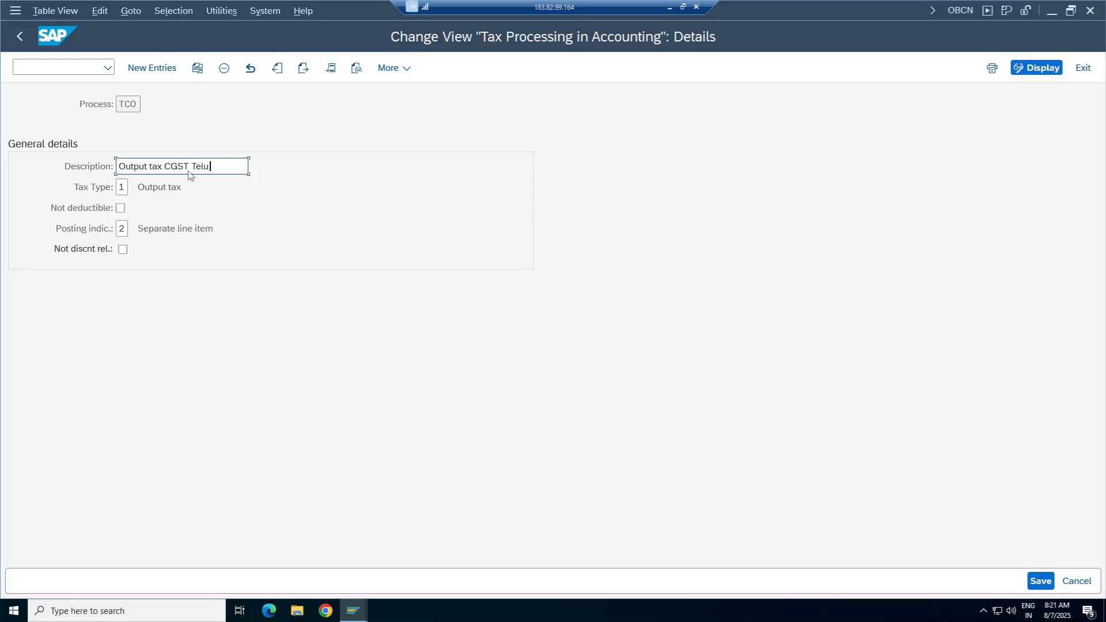
key("Return")
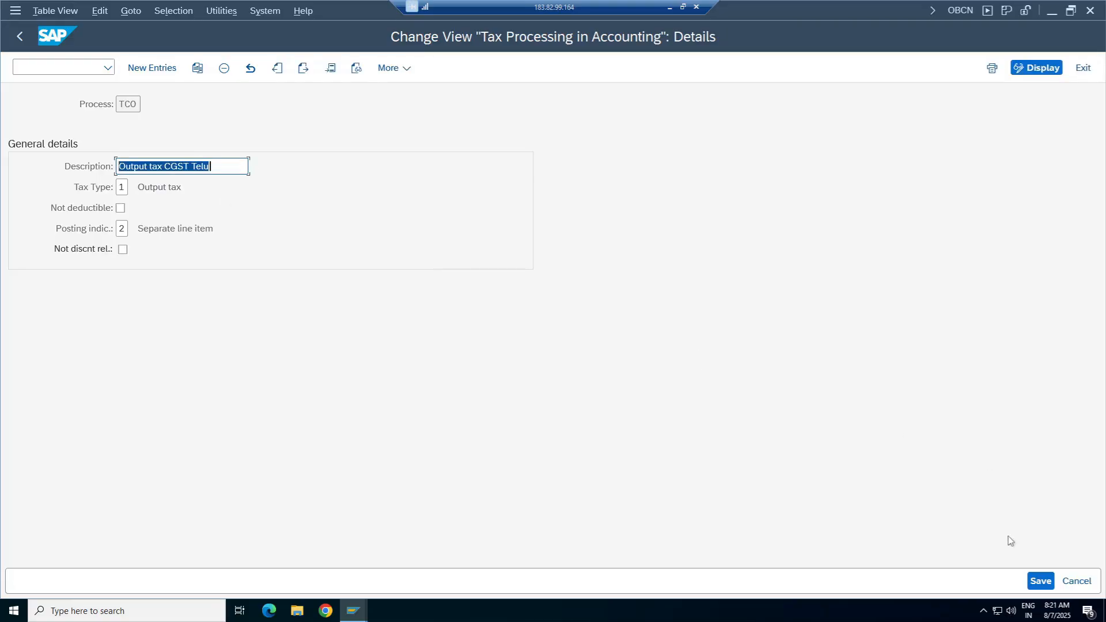
left_click(1040, 581)
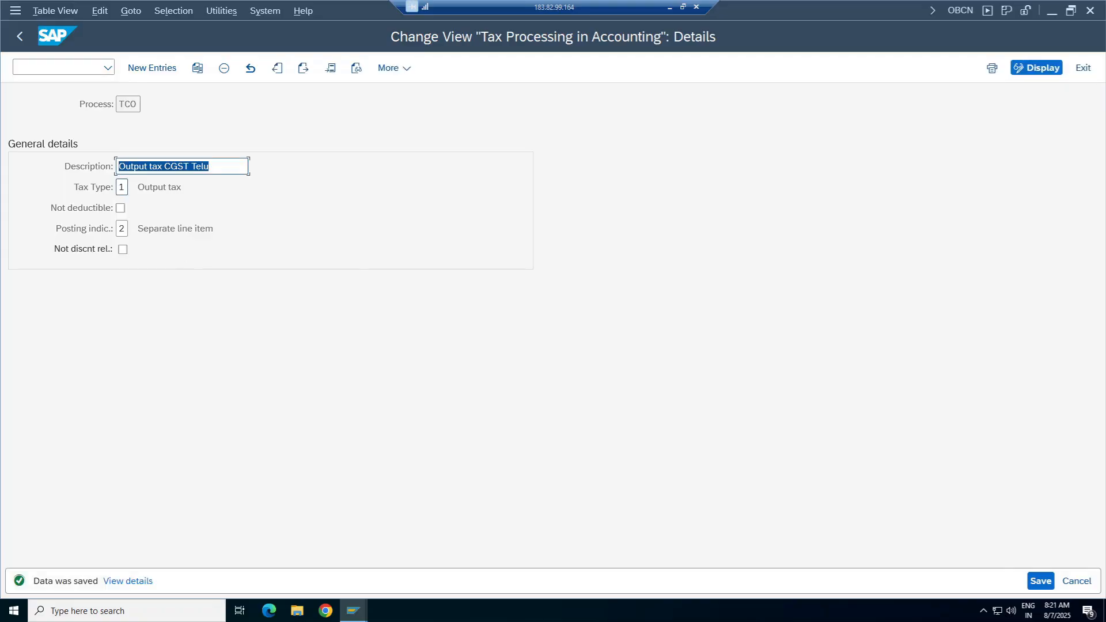
left_click(19, 37)
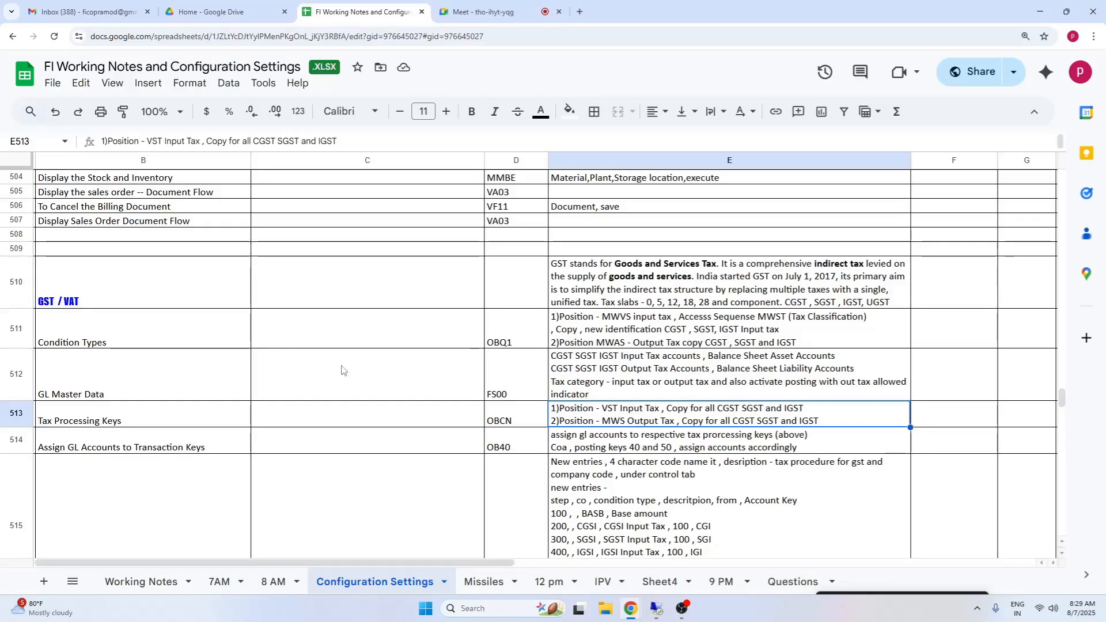
Review the GST rows in the FI Working Notes spreadsheet, from Condition Types through assigning G/L accounts to transaction keys with OB40.
left_click_drag(167, 336, 756, 339)
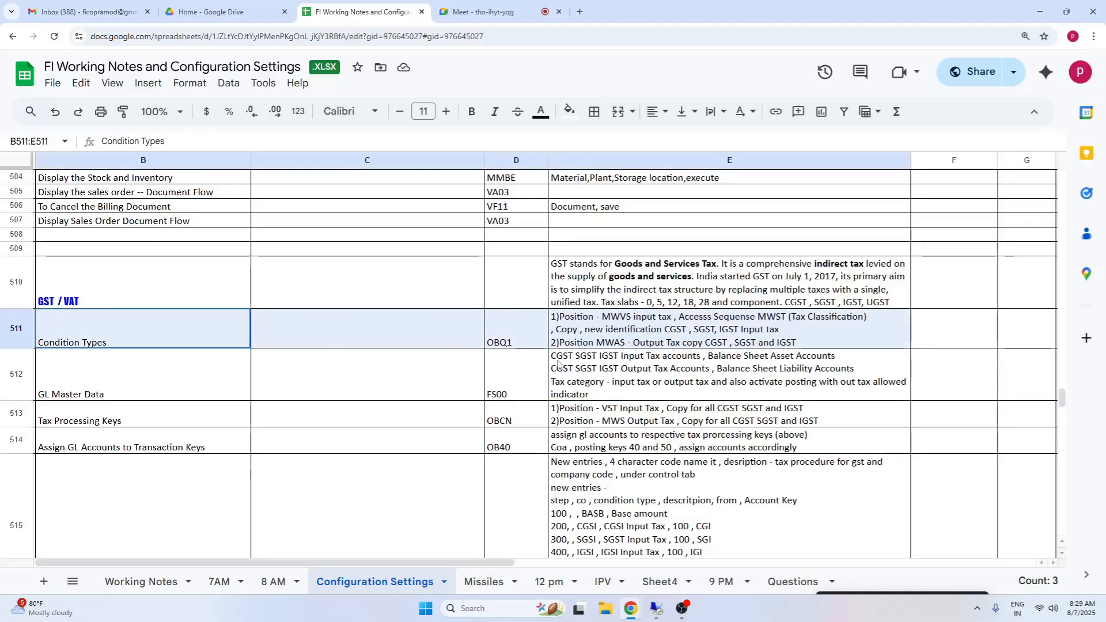
left_click_drag(177, 385, 709, 374)
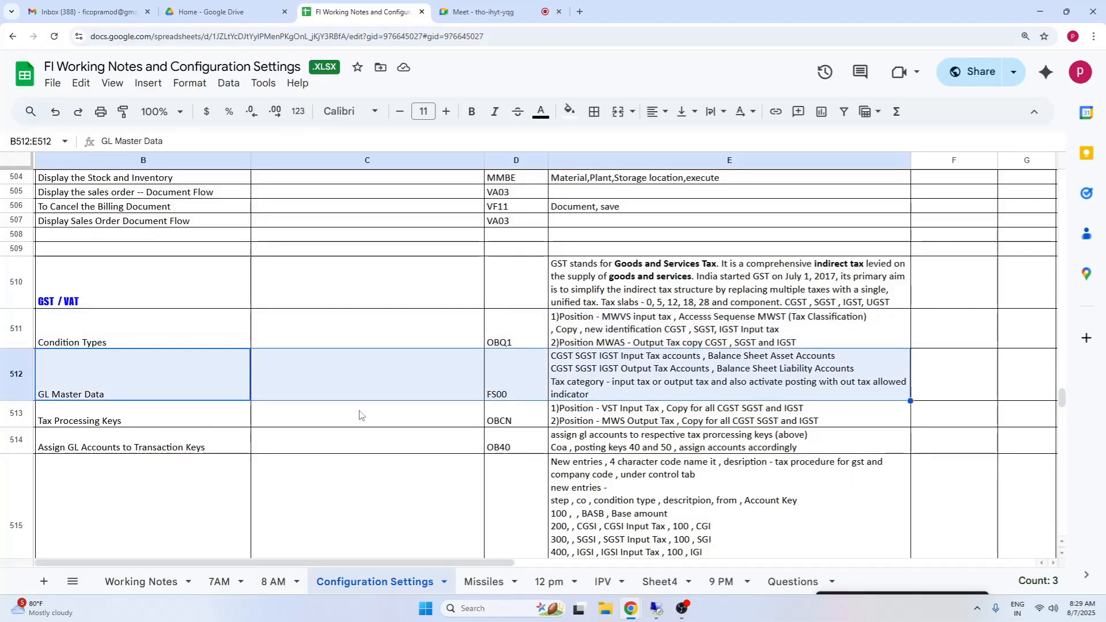
left_click_drag(115, 424, 721, 413)
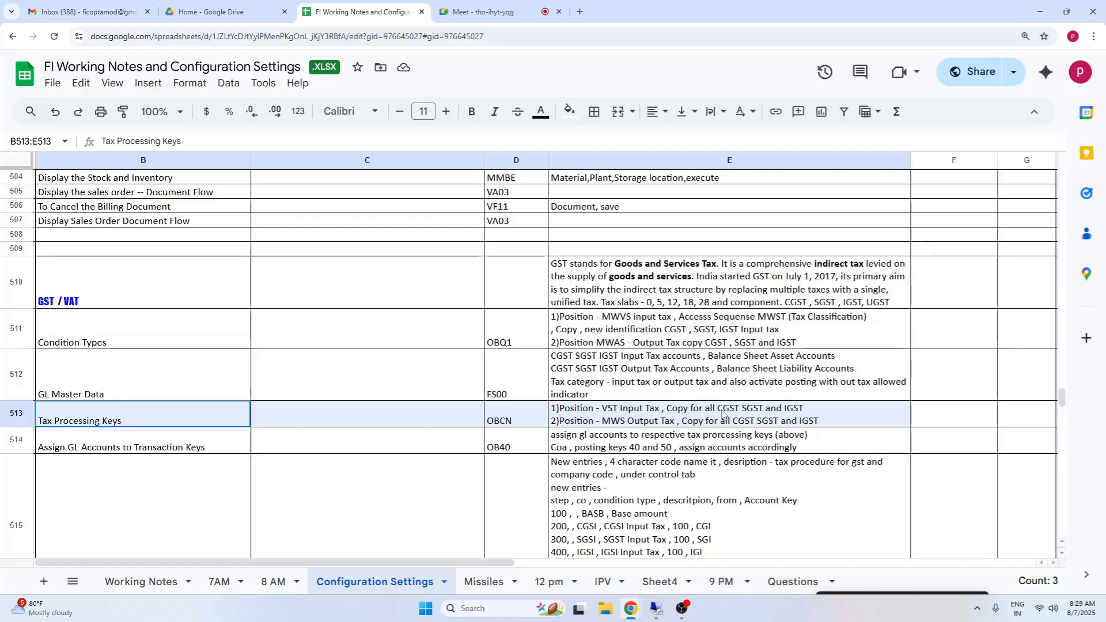
left_click(92, 449)
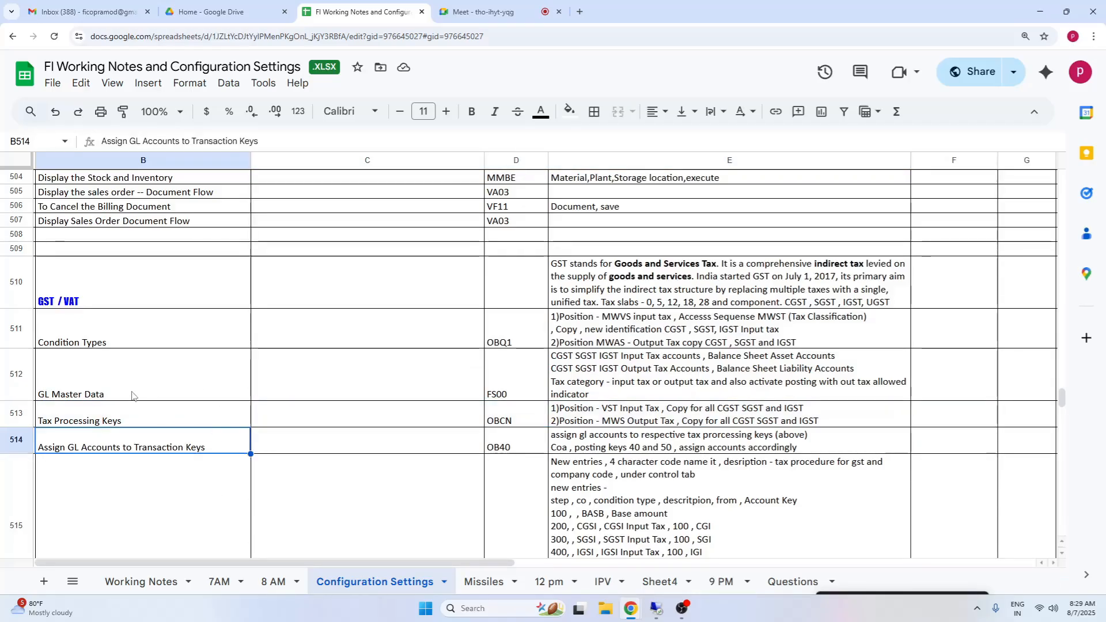
left_click_drag(115, 380, 703, 401)
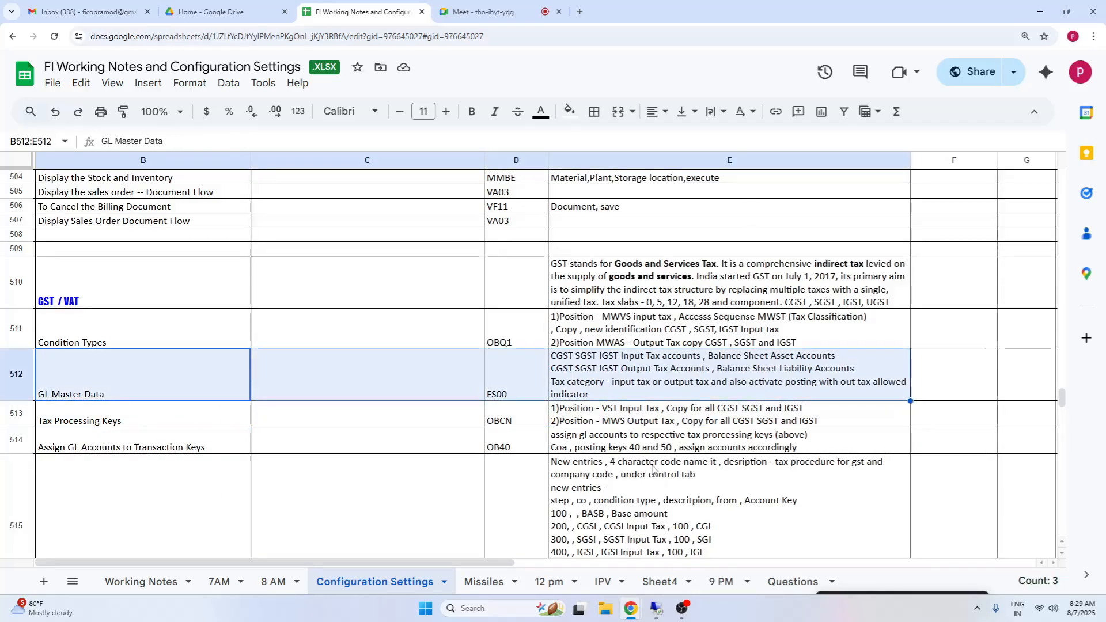
left_click(677, 424)
left_click_drag(186, 385, 777, 423)
left_click(657, 609)
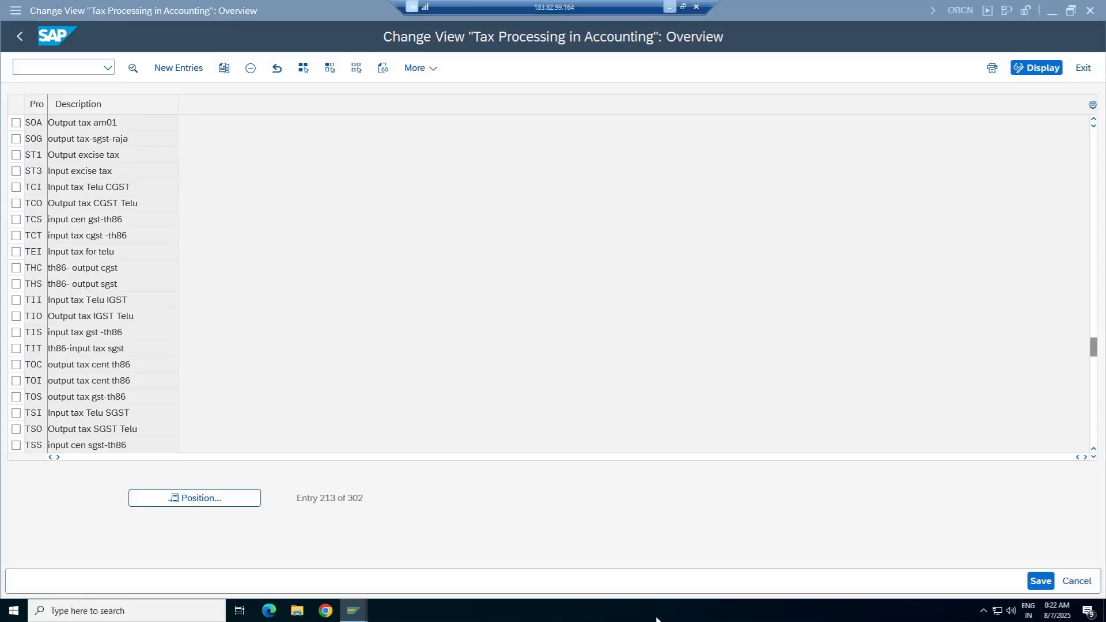
left_click(671, 6)
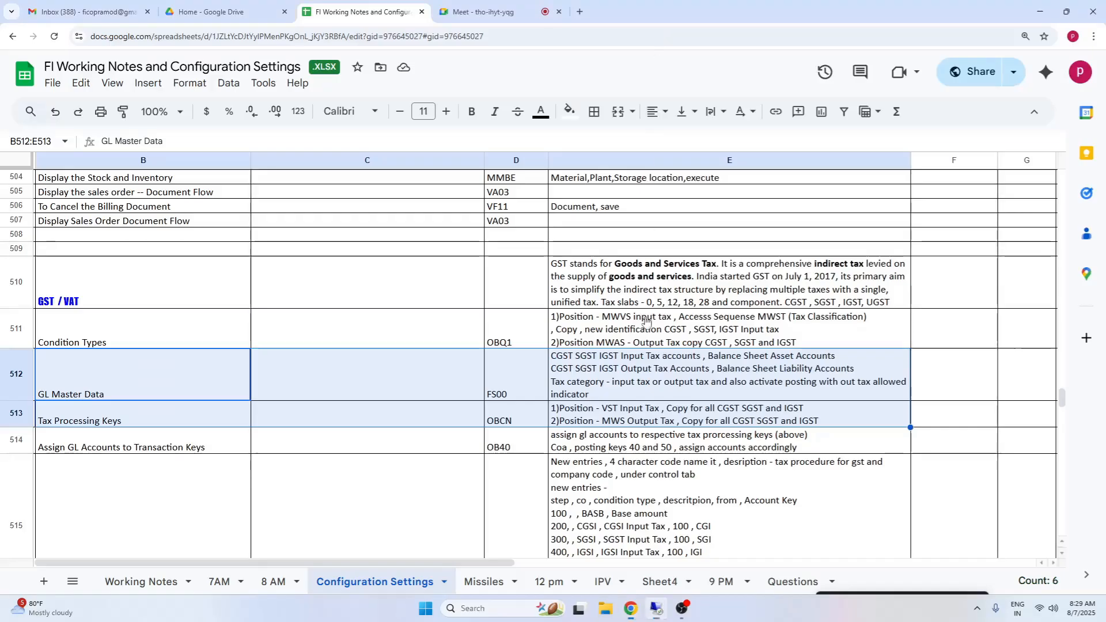
left_click(524, 443)
left_click(727, 445)
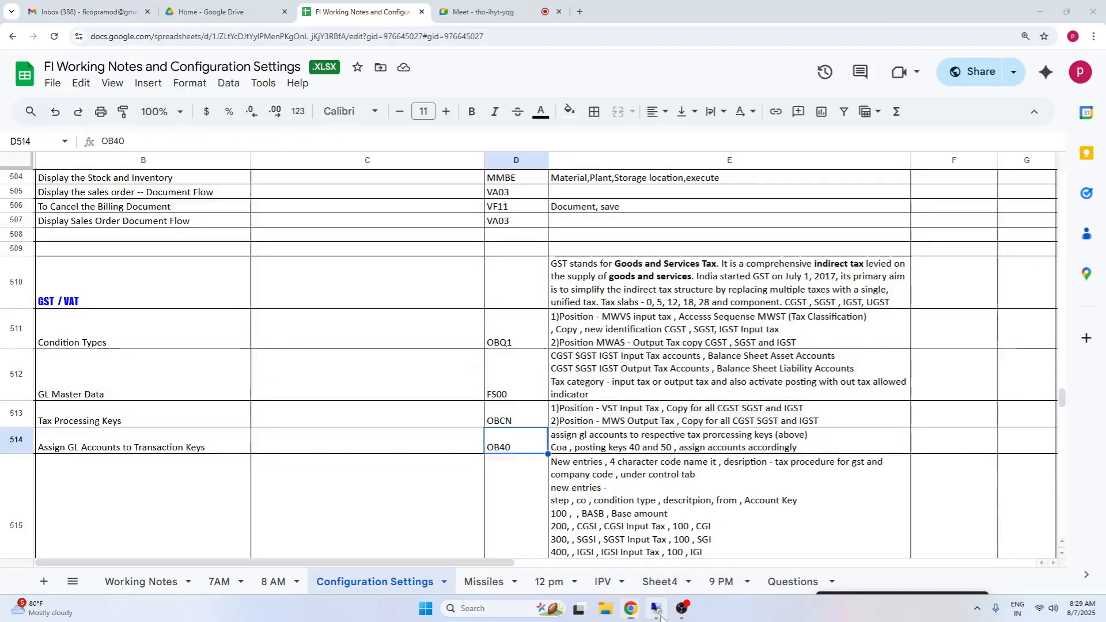
Switch to SAP and open the Define Tax Accounts activity under Posting in the IMG tax settings.
left_click(656, 608)
left_click(19, 37)
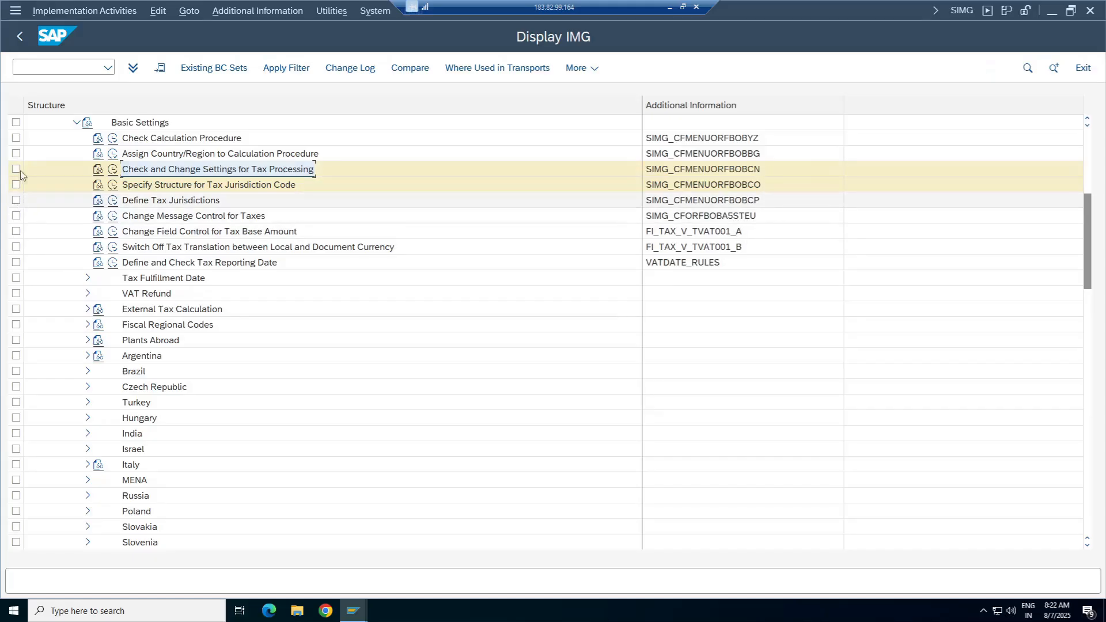
left_click(75, 125)
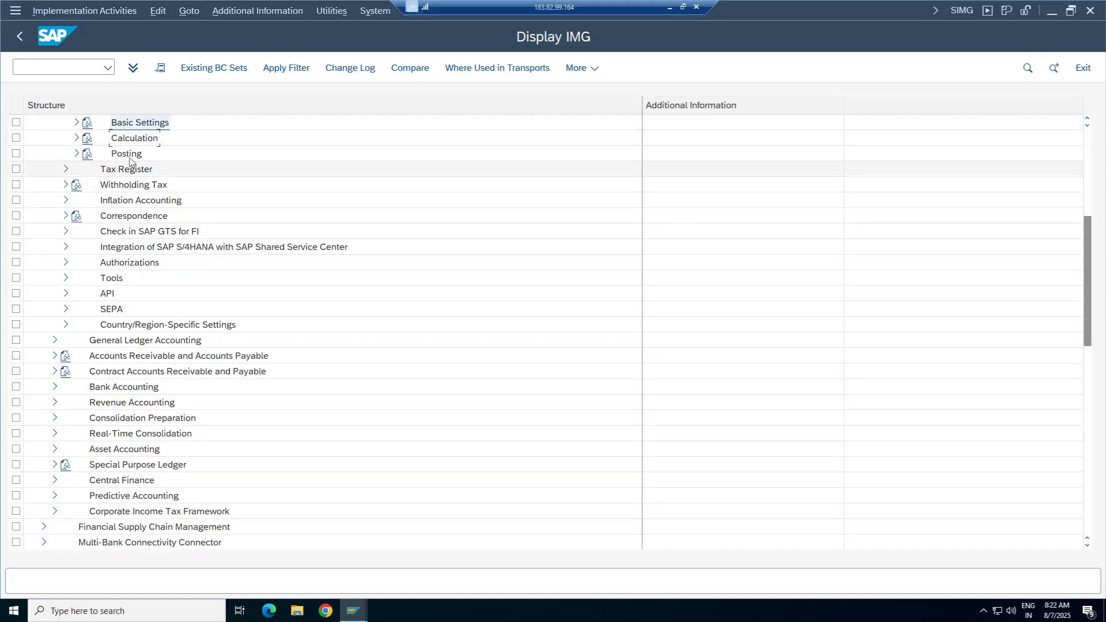
left_click(66, 157)
left_click(76, 154)
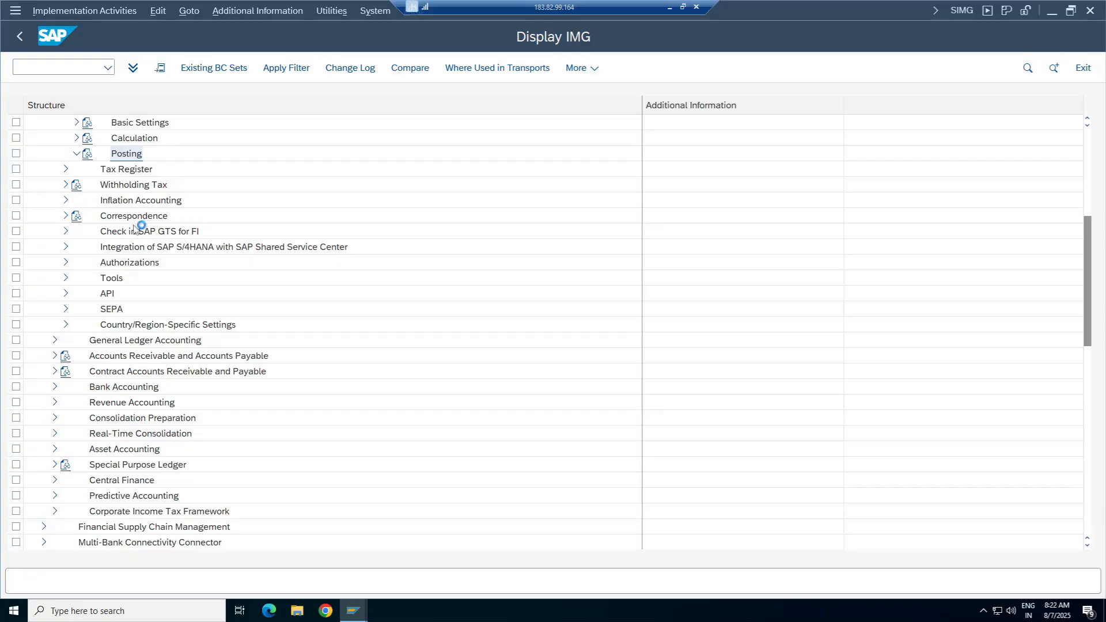
left_click(172, 171)
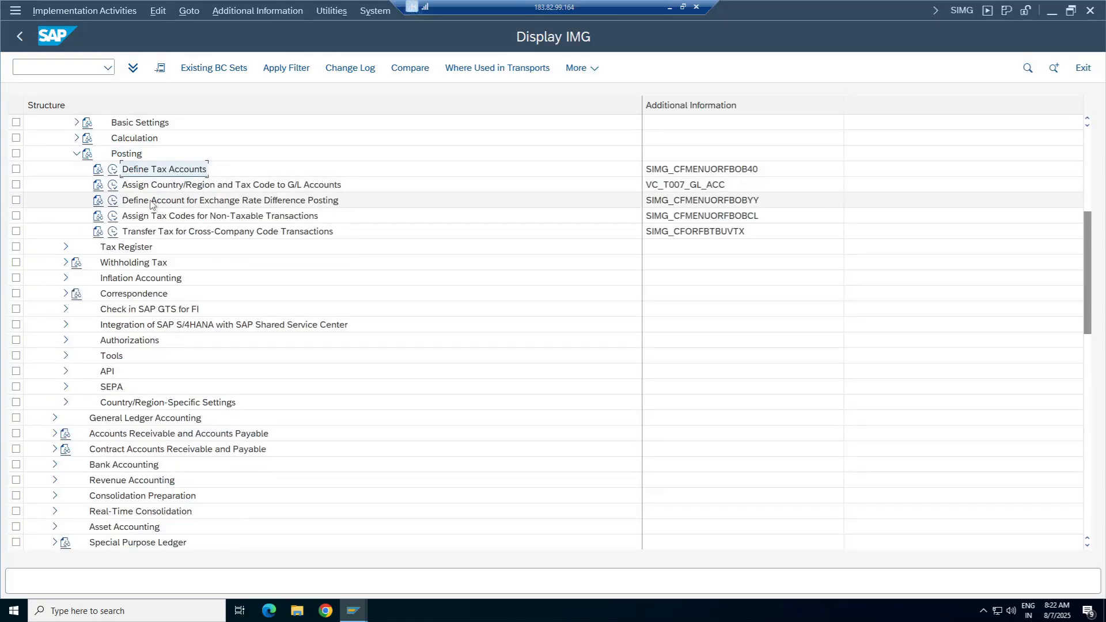
left_click(171, 189)
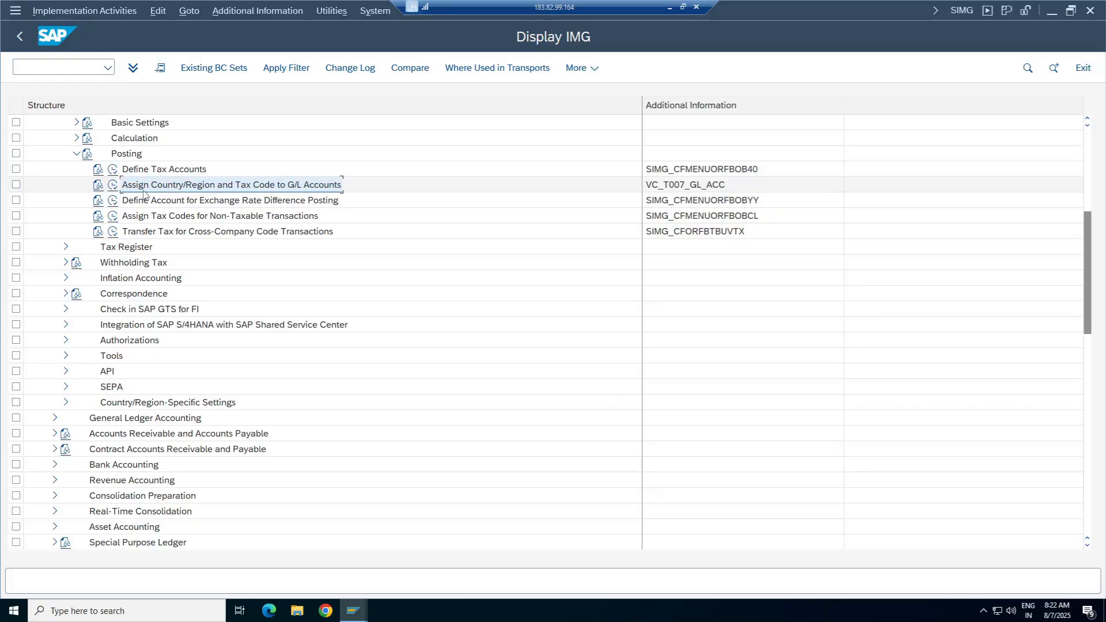
left_click(114, 169)
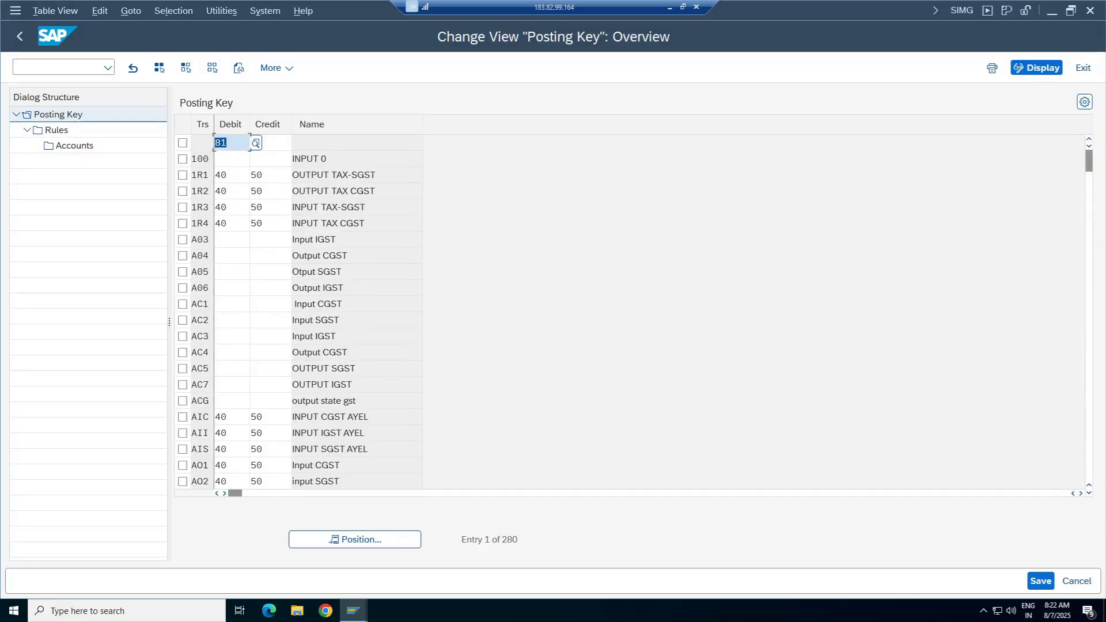
Examine the existing AOC key for OUTPUT CGST AYEL, including its chart of accounts rule and assigned G/L account.
left_click(345, 448)
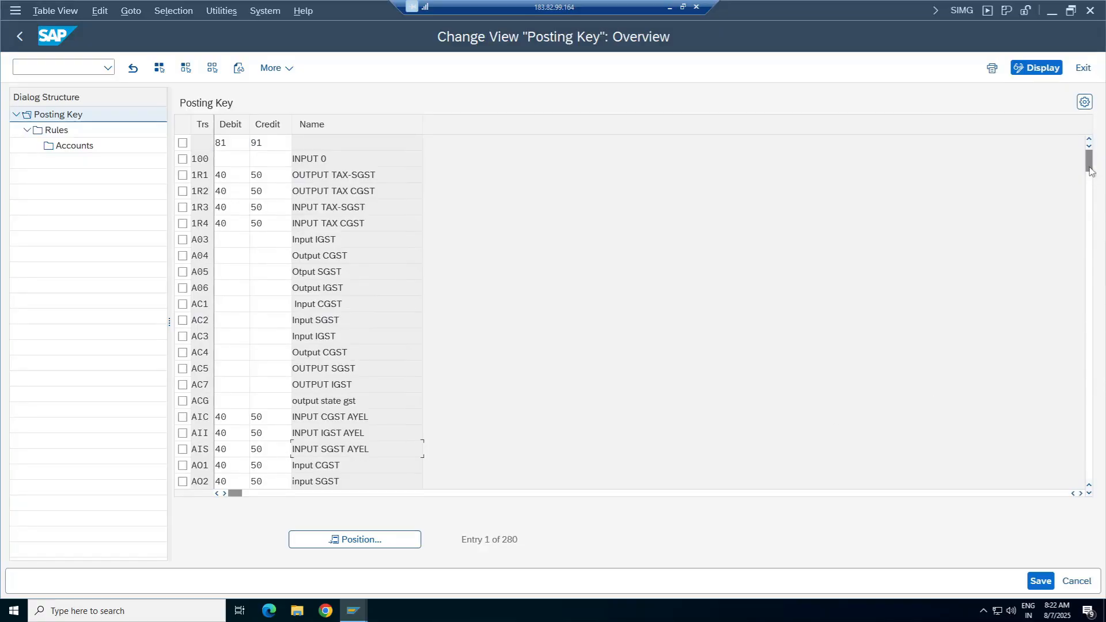
left_click_drag(1088, 164, 1087, 191)
double_click(317, 162)
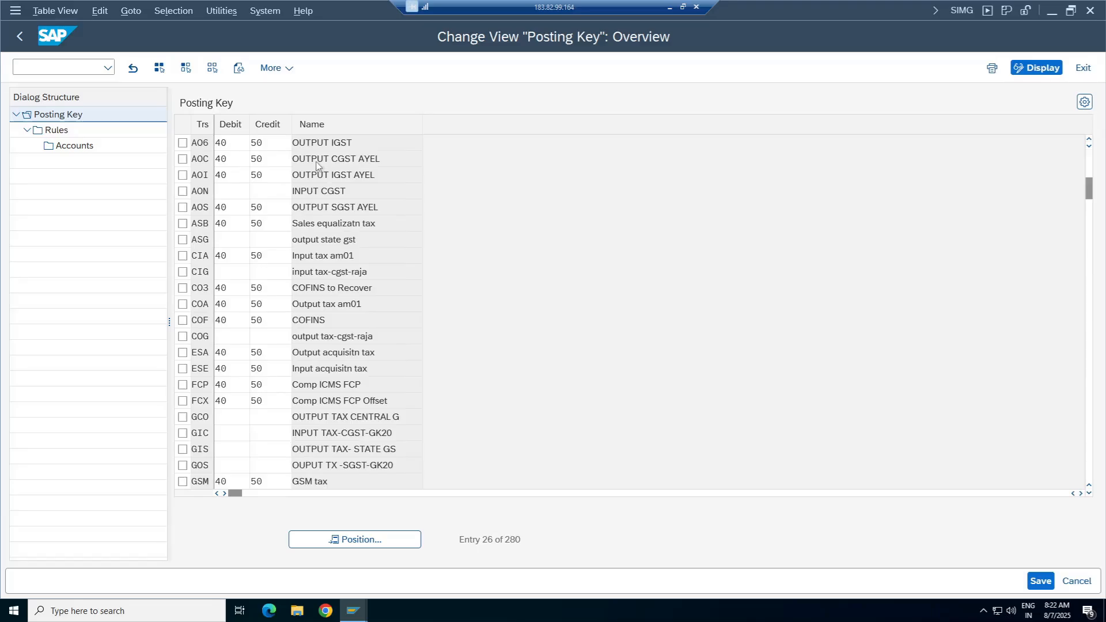
left_click(182, 159)
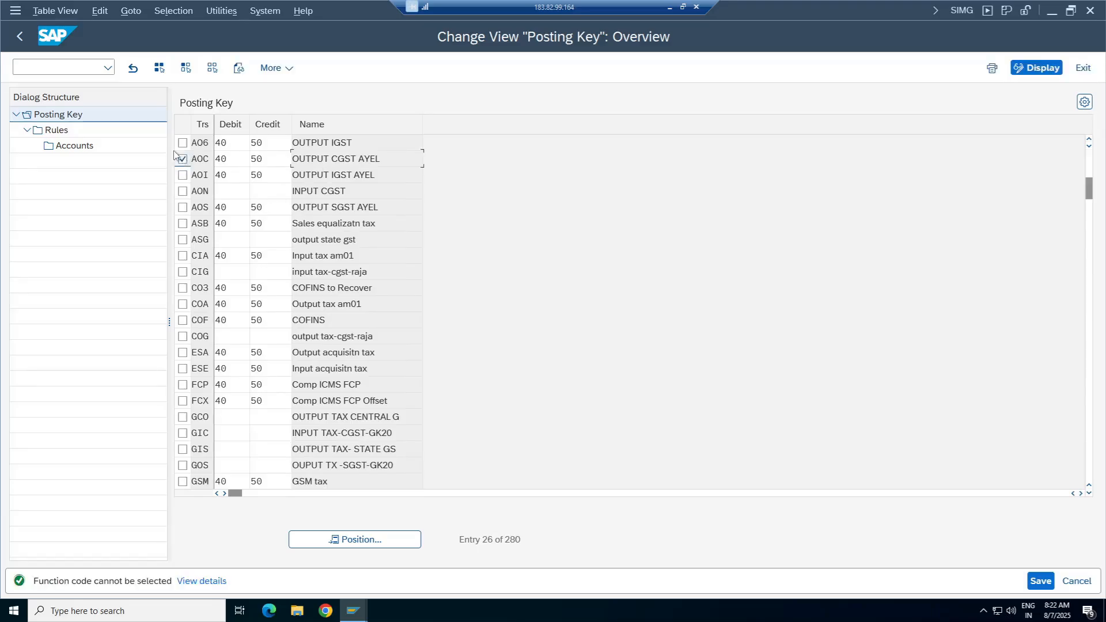
double_click(56, 130)
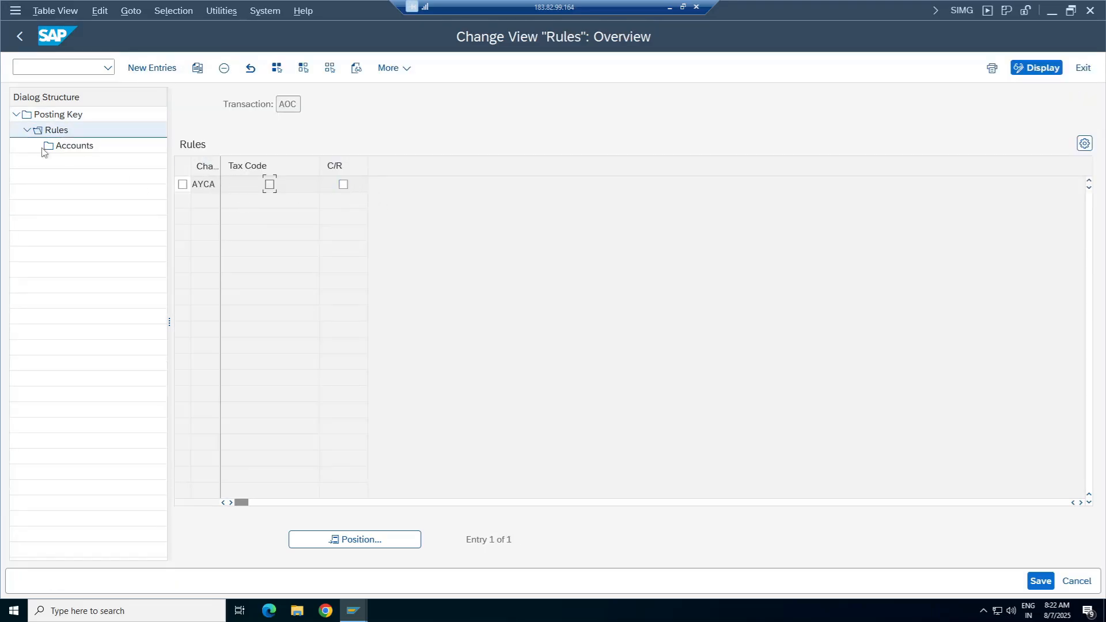
left_click(183, 183)
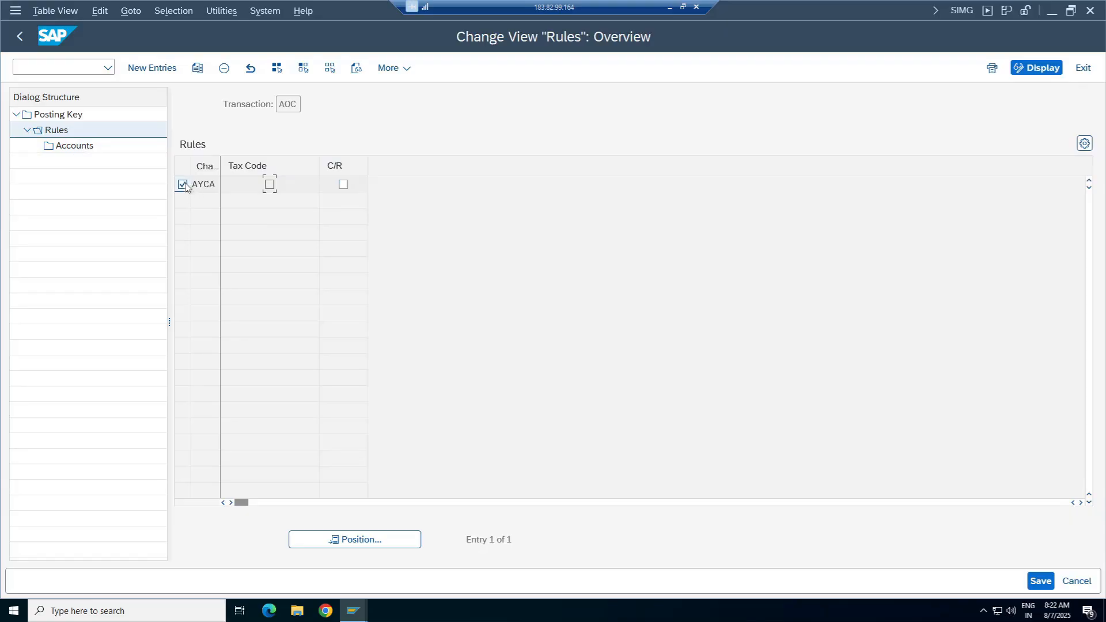
double_click(72, 145)
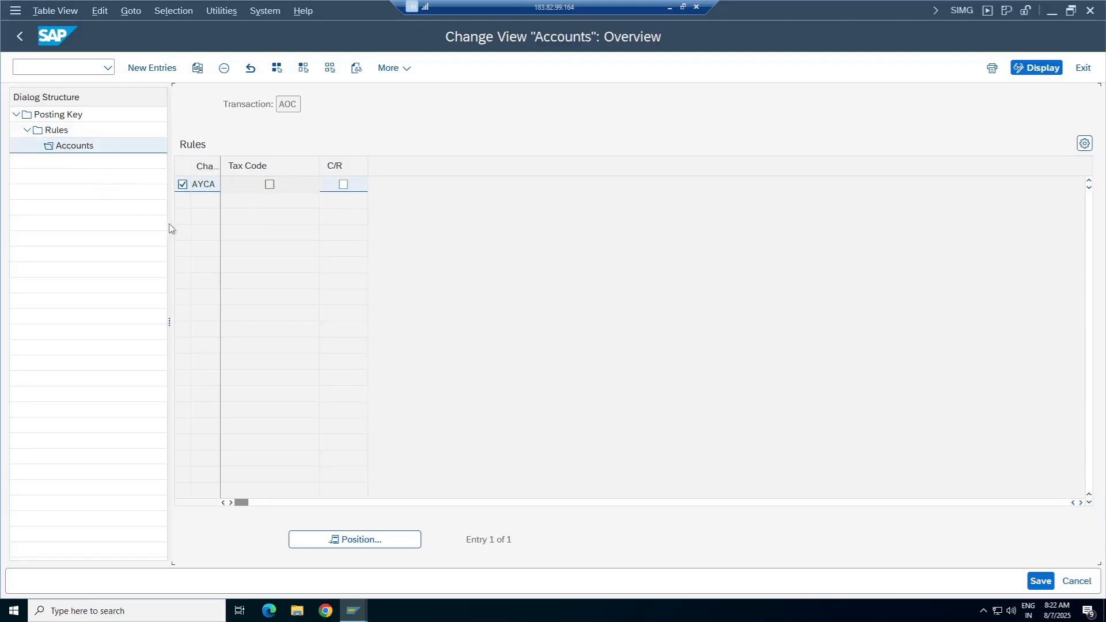
left_click(23, 35)
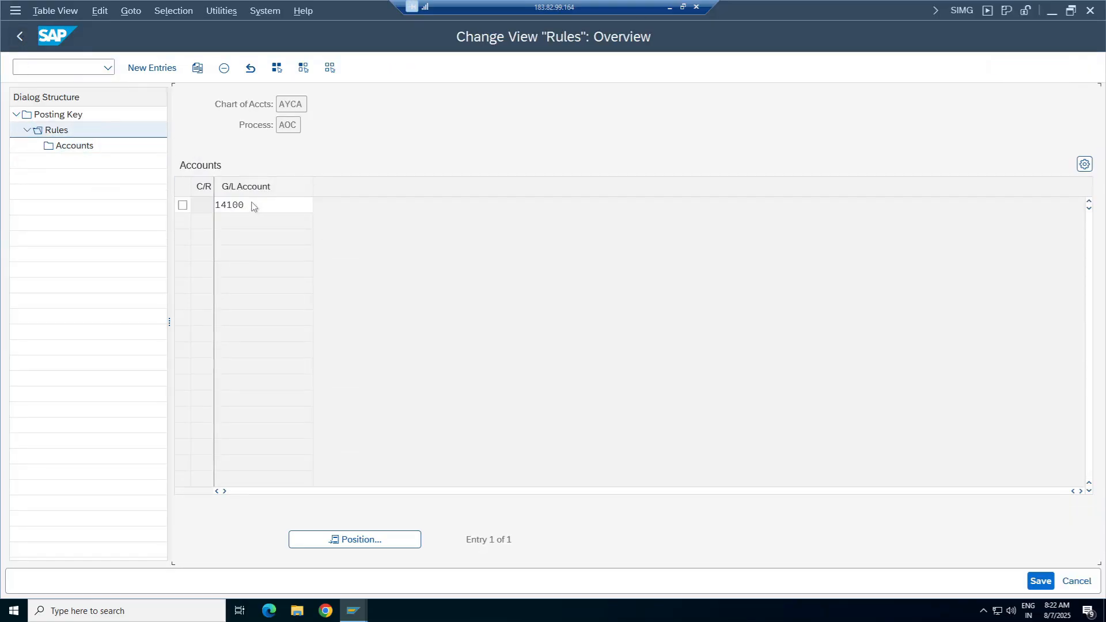
left_click(19, 36)
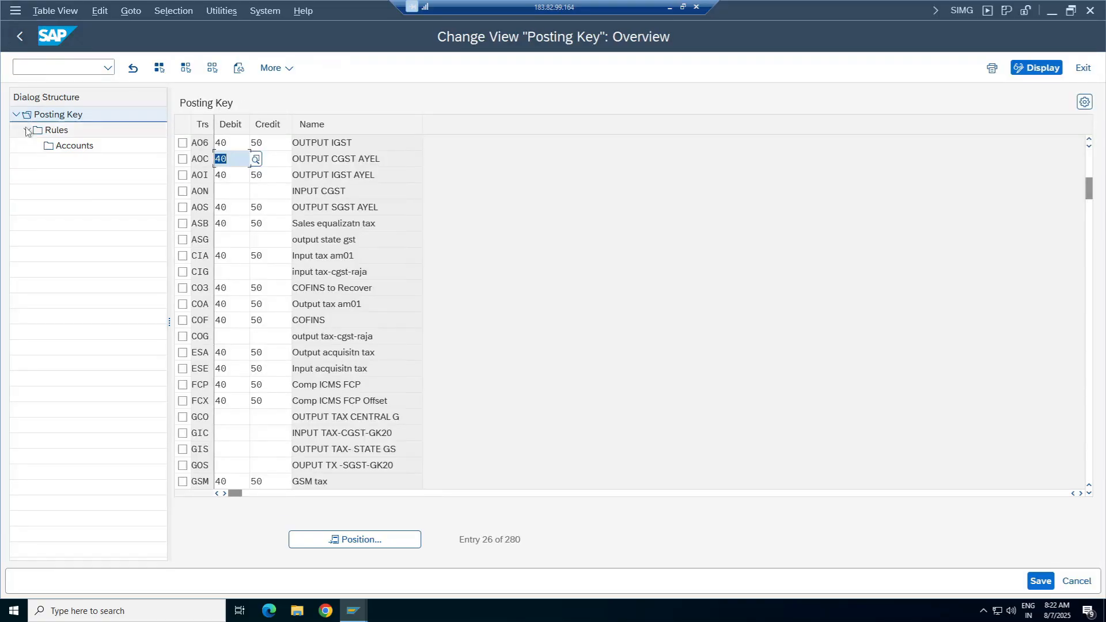
Position to transaction key TCI and set its posting keys to 40 for debit and 50 for credit.
left_click(386, 541)
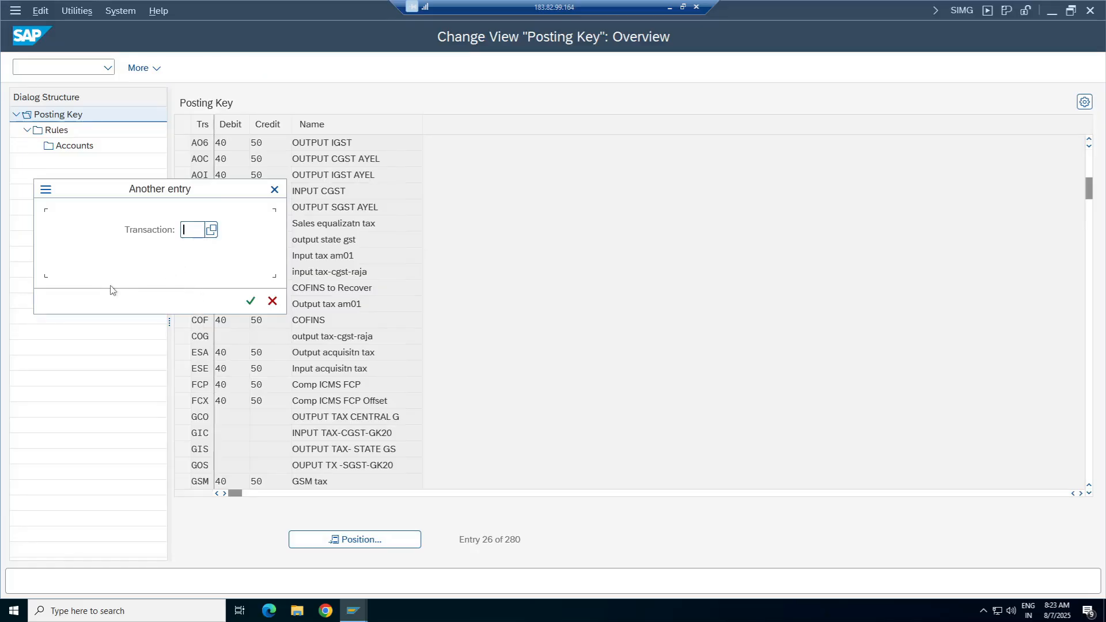
type("tci")
key("Return")
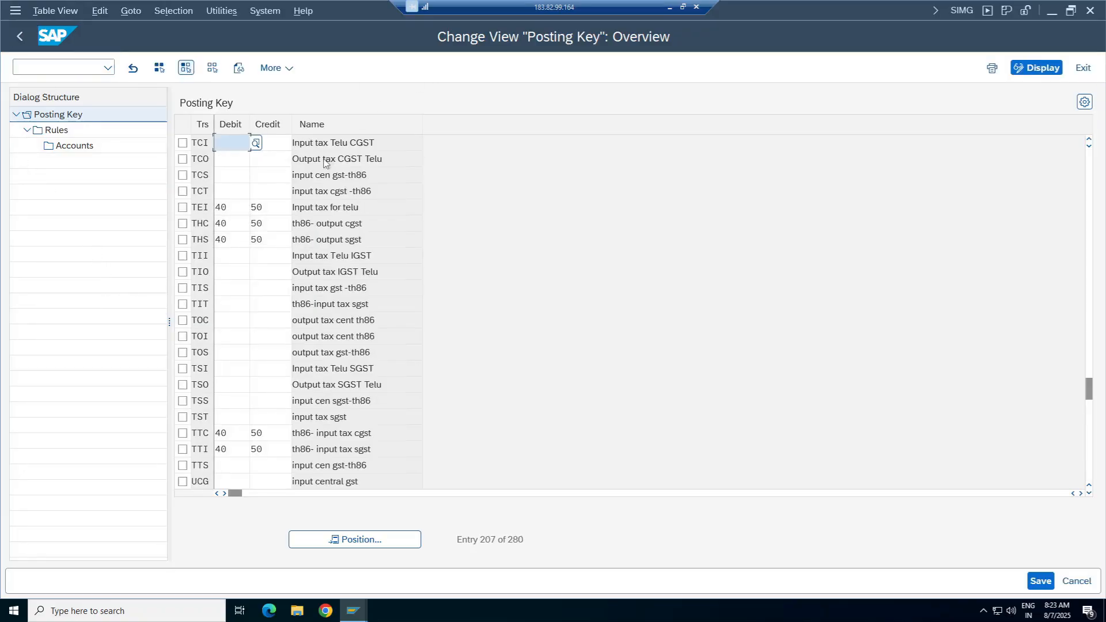
left_click(183, 142)
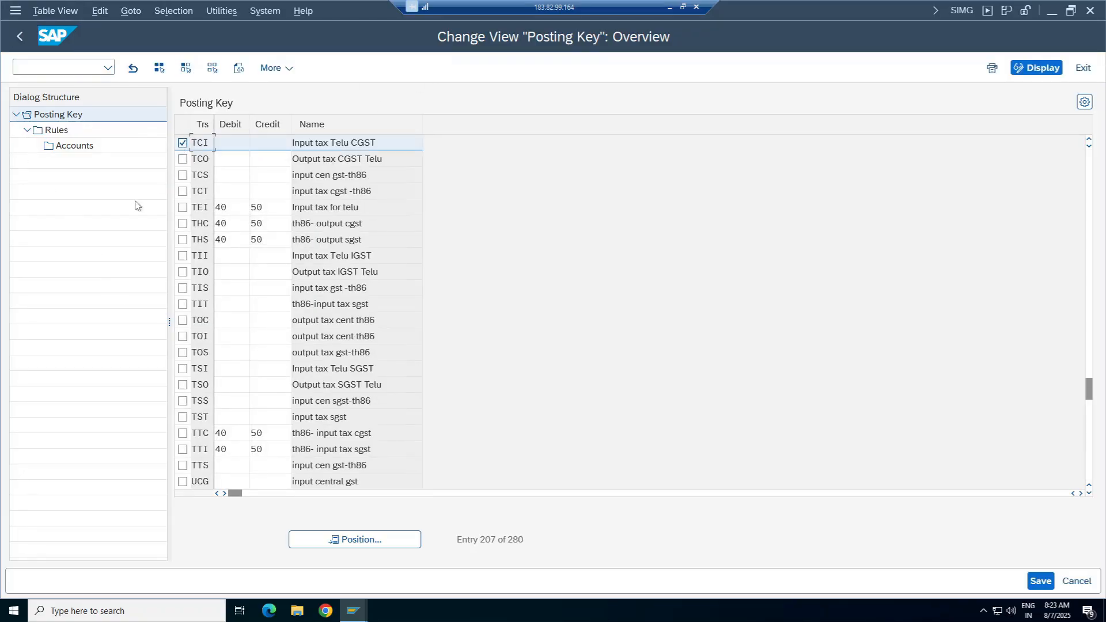
left_click(231, 143)
type("40")
key("Tab")
type("50")
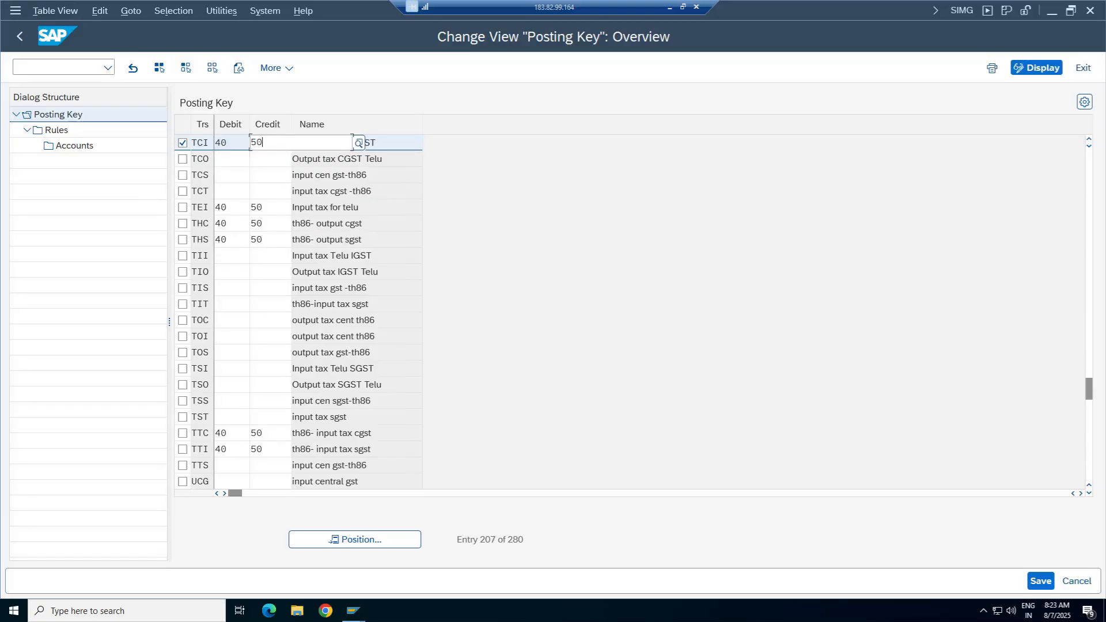
key("Escape")
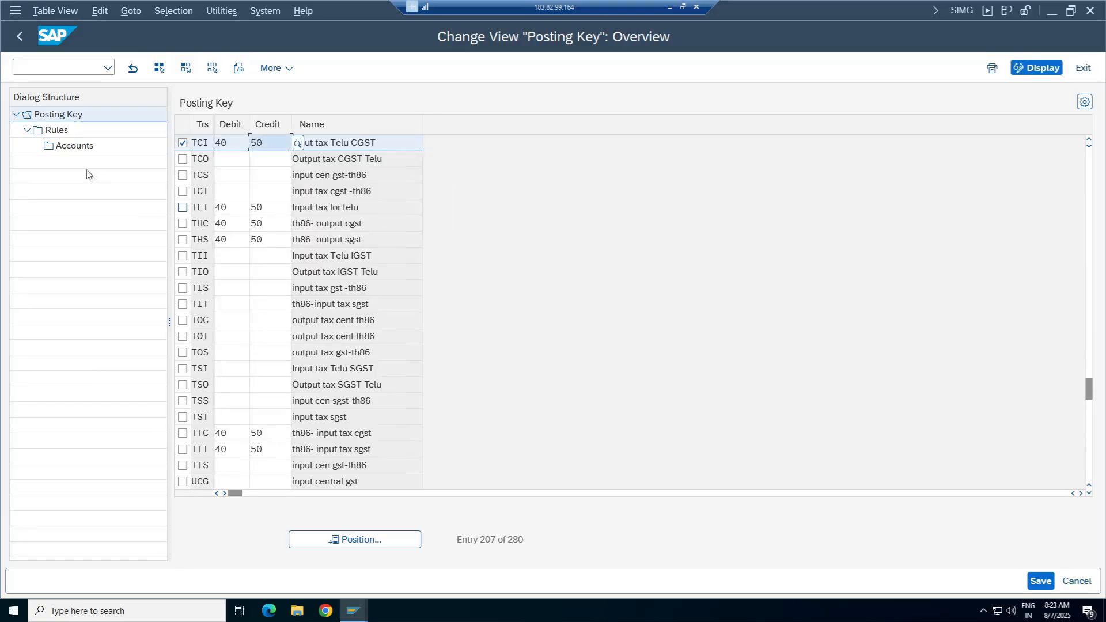
Add a rule for transaction key TCI with chart of accounts TCOA.
left_click(61, 130)
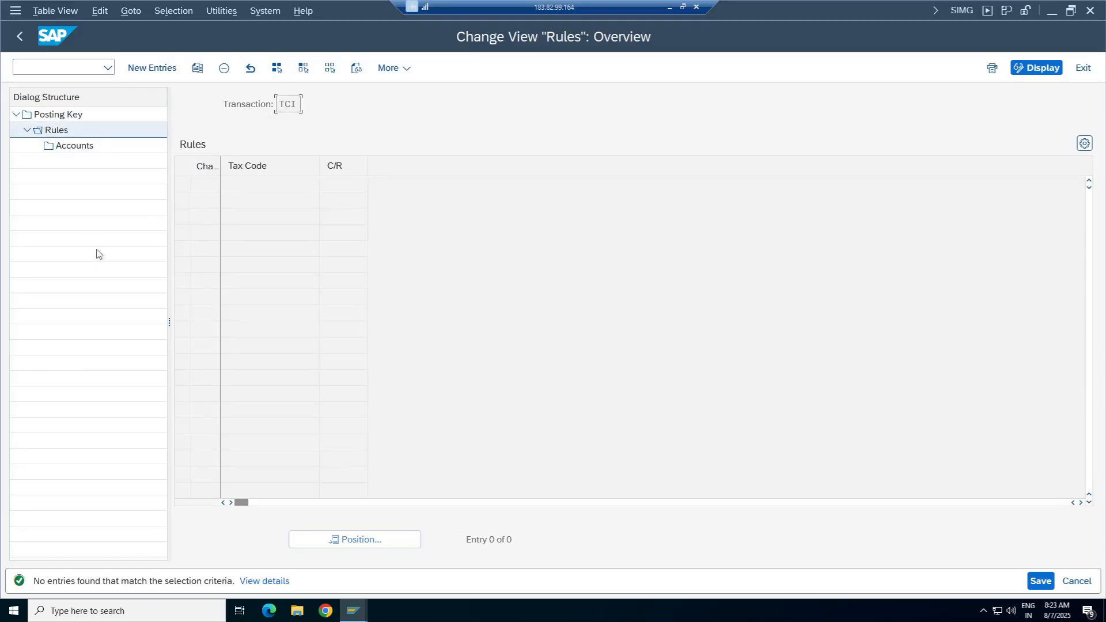
left_click(152, 68)
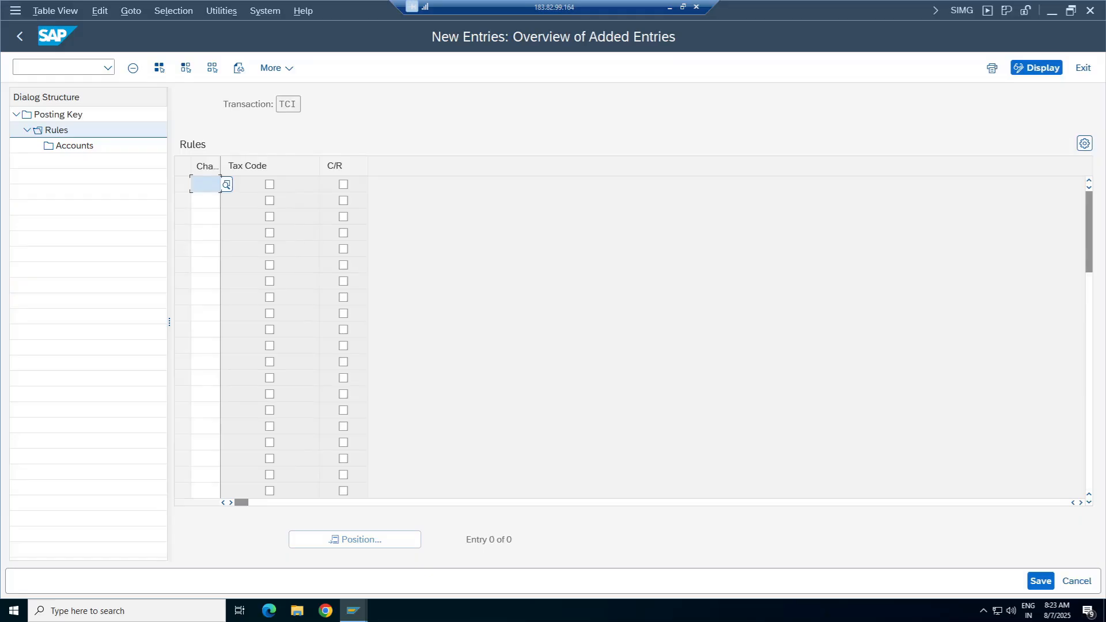
type("TCOA")
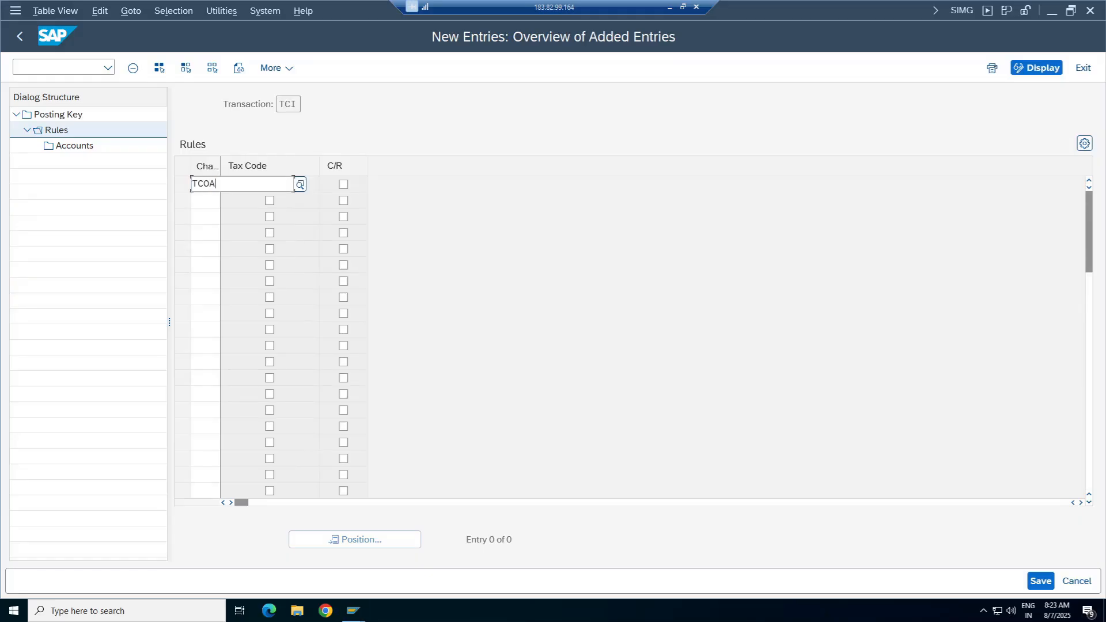
key("Return")
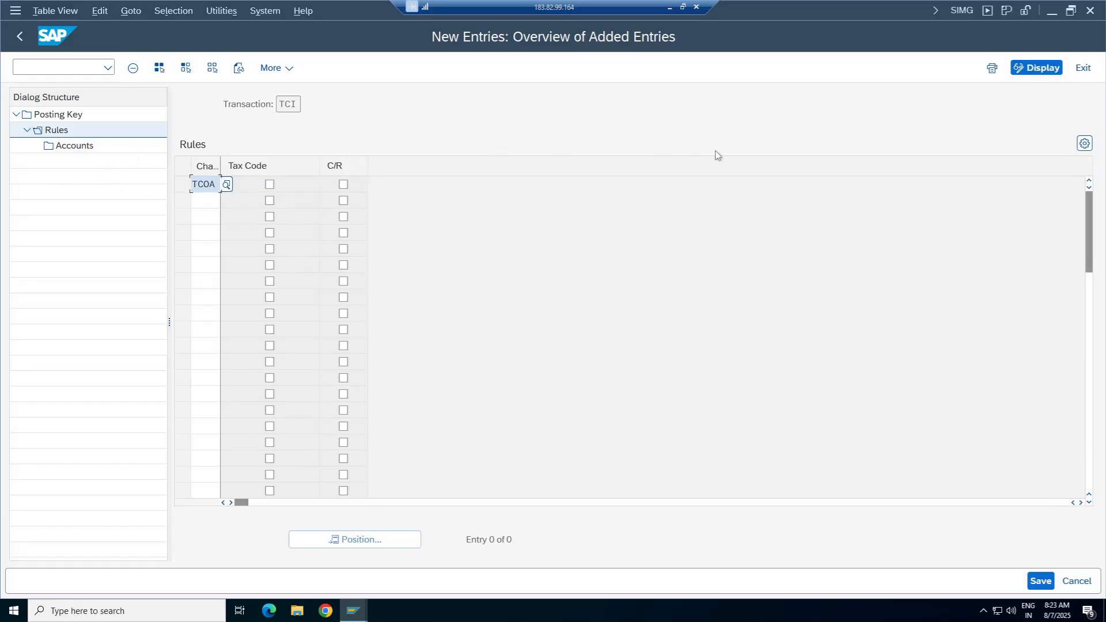
key("Return")
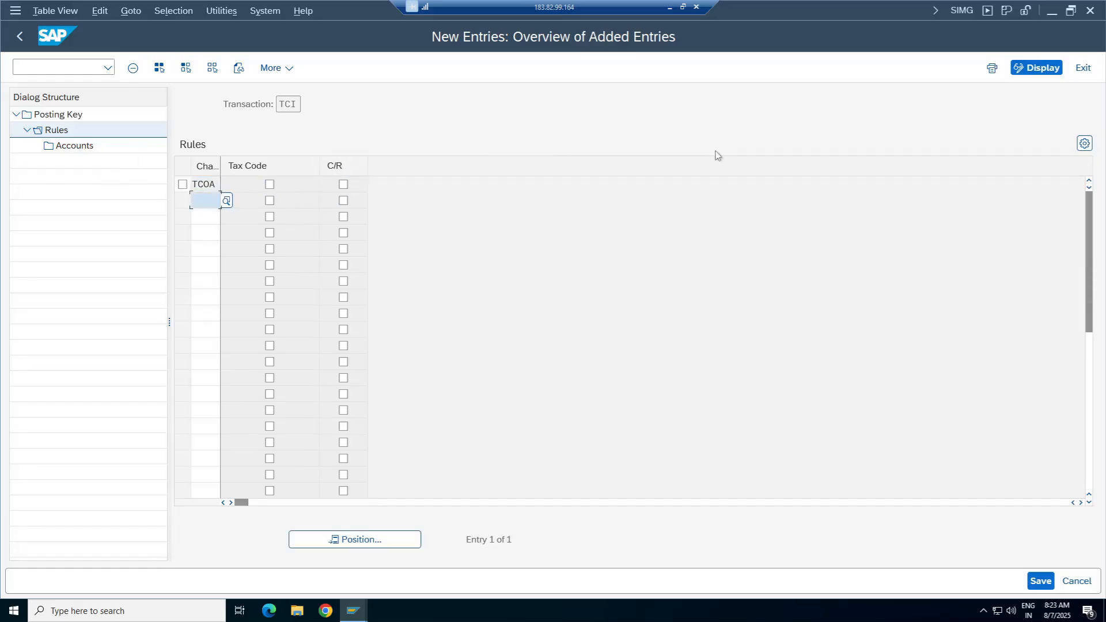
Assign G/L account 1012, CGST Input Tax of company code TELU, to process TCI under chart of accounts TCOA.
left_click(182, 184)
double_click(58, 145)
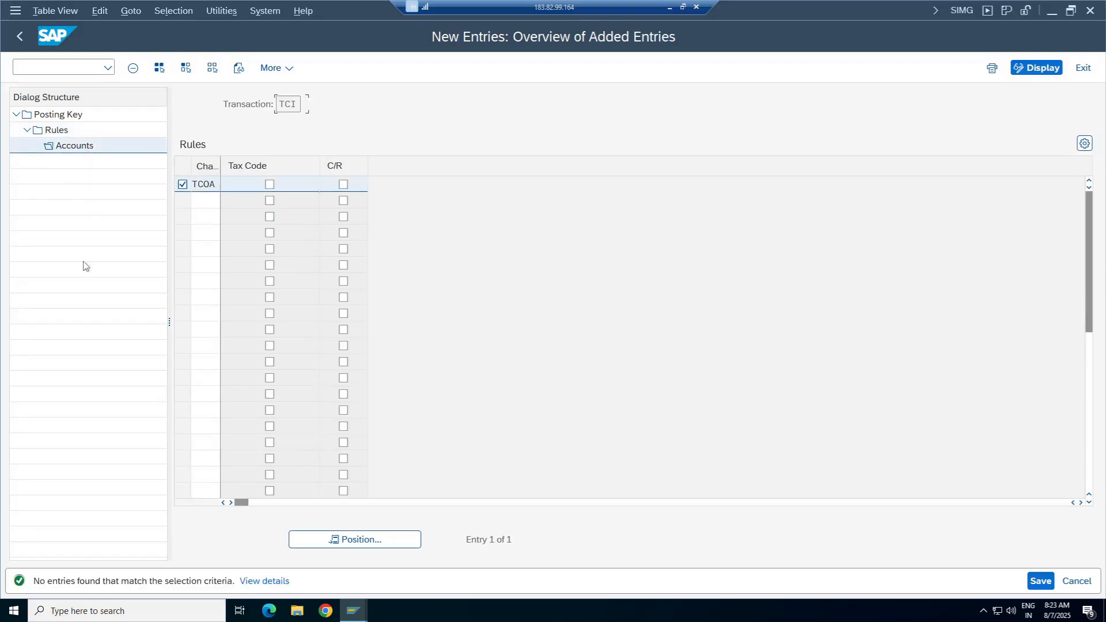
left_click(151, 68)
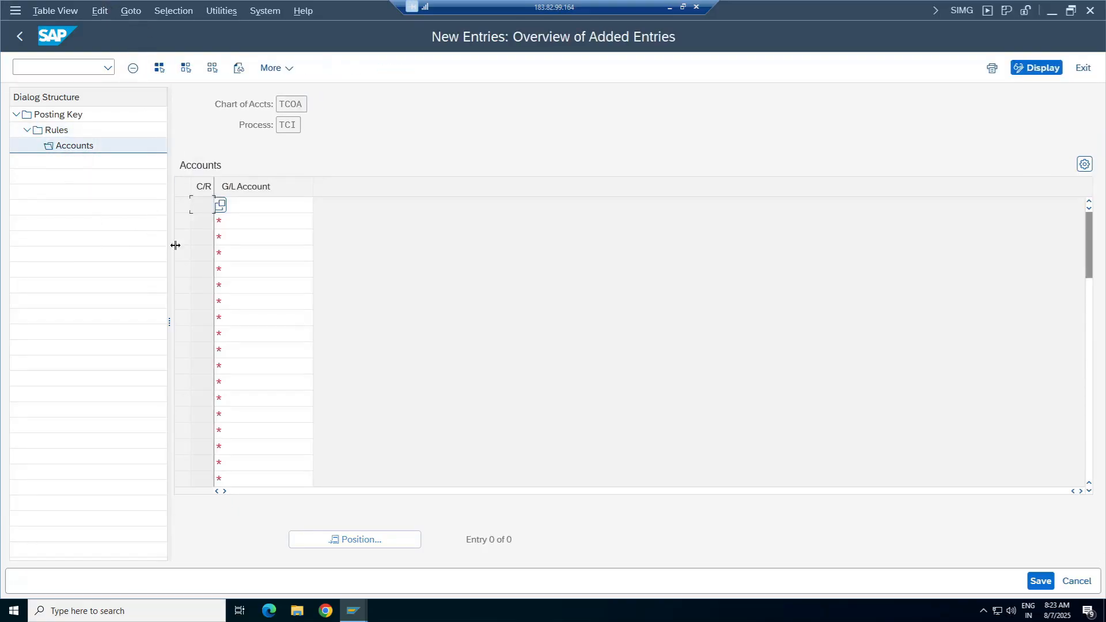
left_click(283, 205)
left_click(319, 206)
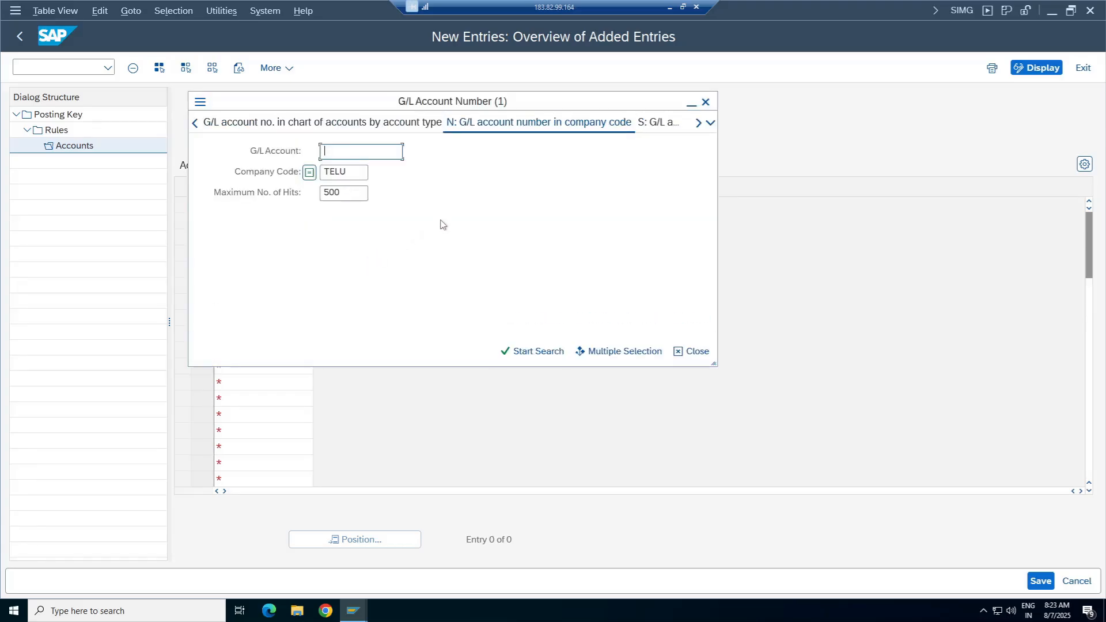
key("Return")
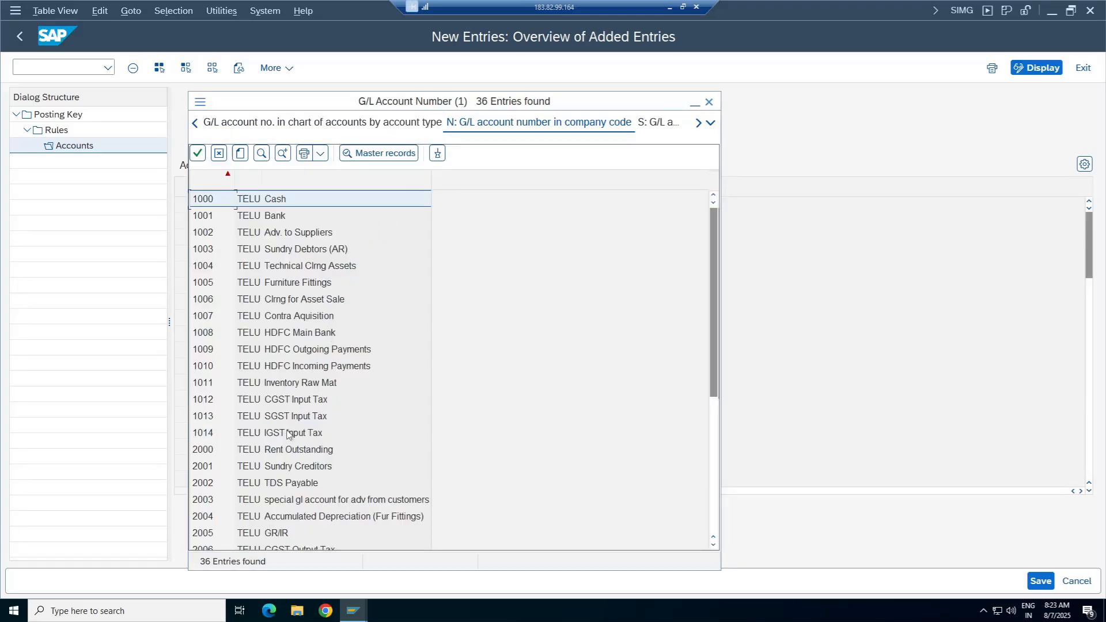
left_click(206, 405)
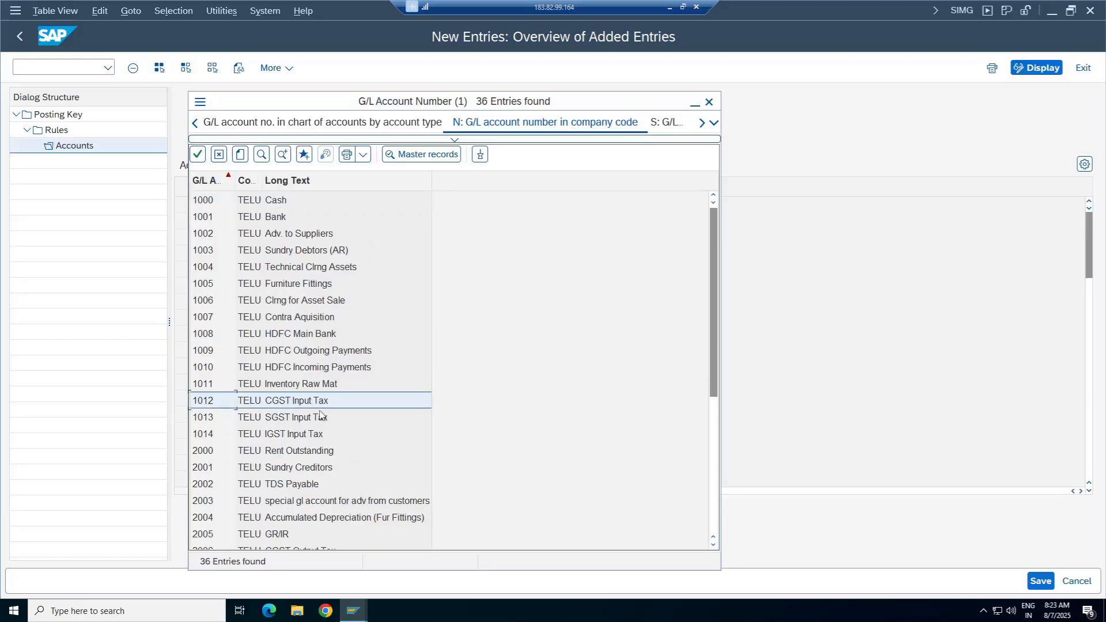
double_click(304, 404)
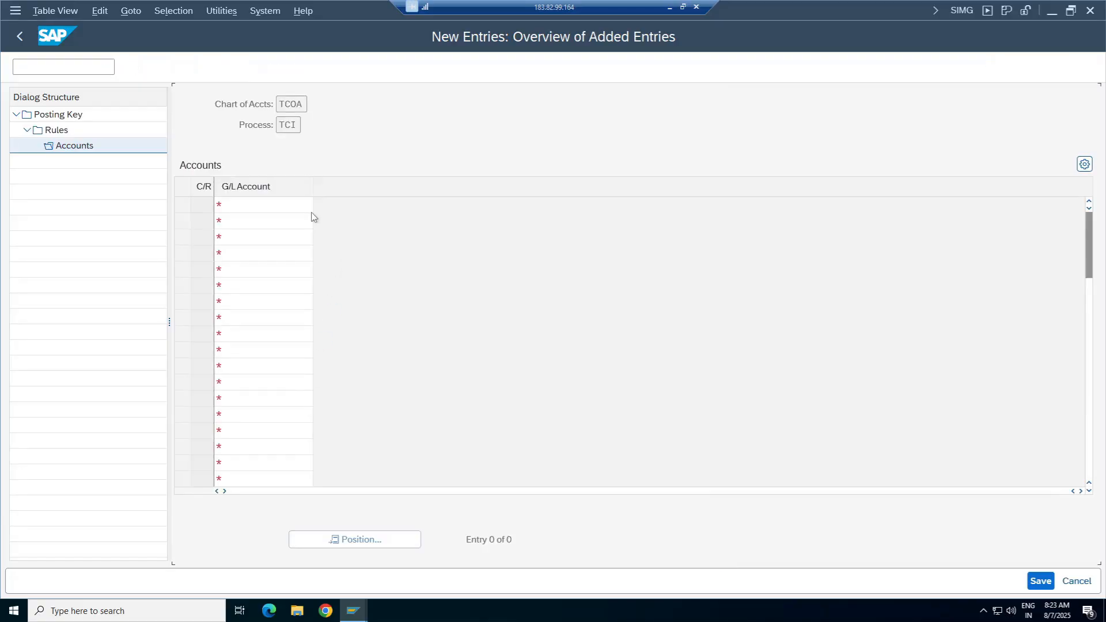
Save the TCI account assignment in the proposed Telus Group customizing request and return to the Posting Key overview.
key("ctrl+s")
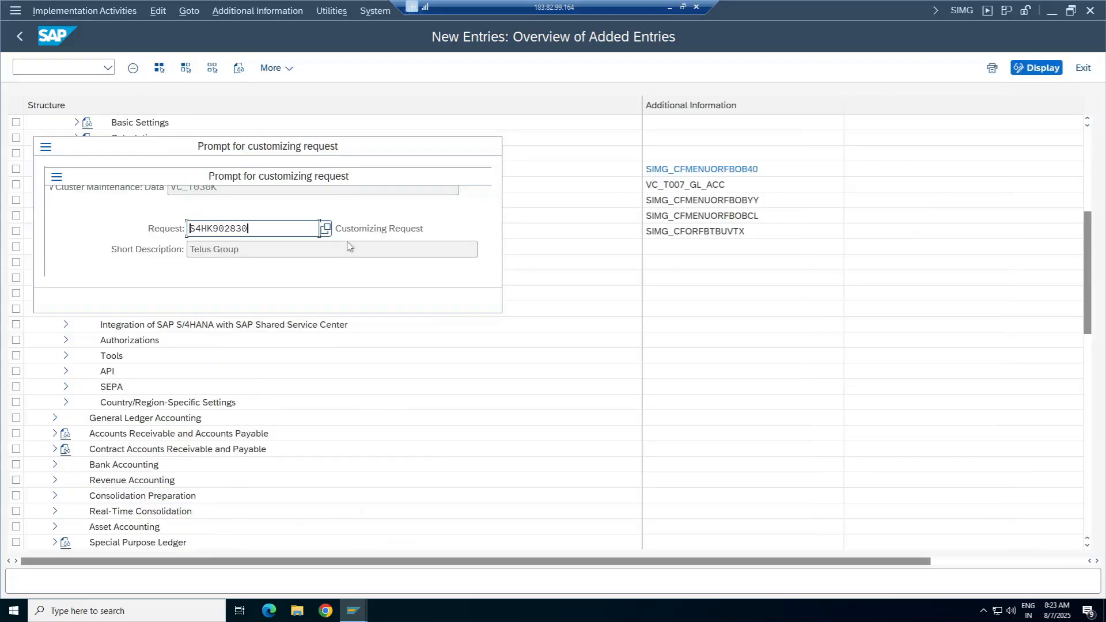
key("Return")
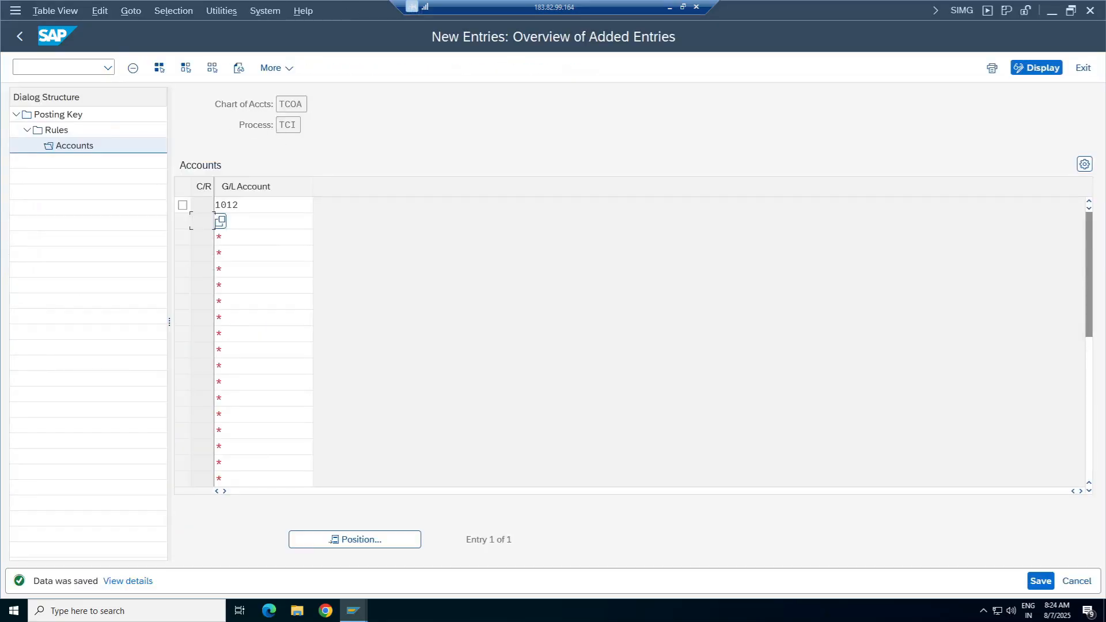
left_click_drag(285, 104, 307, 104)
key("Tab")
left_click(19, 38)
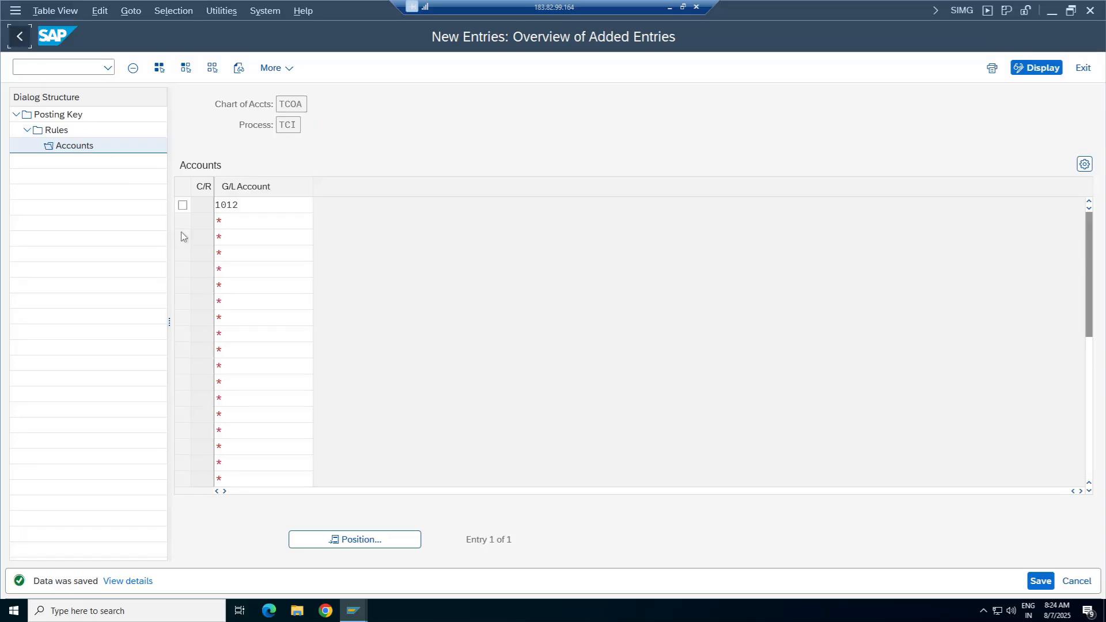
left_click(20, 36)
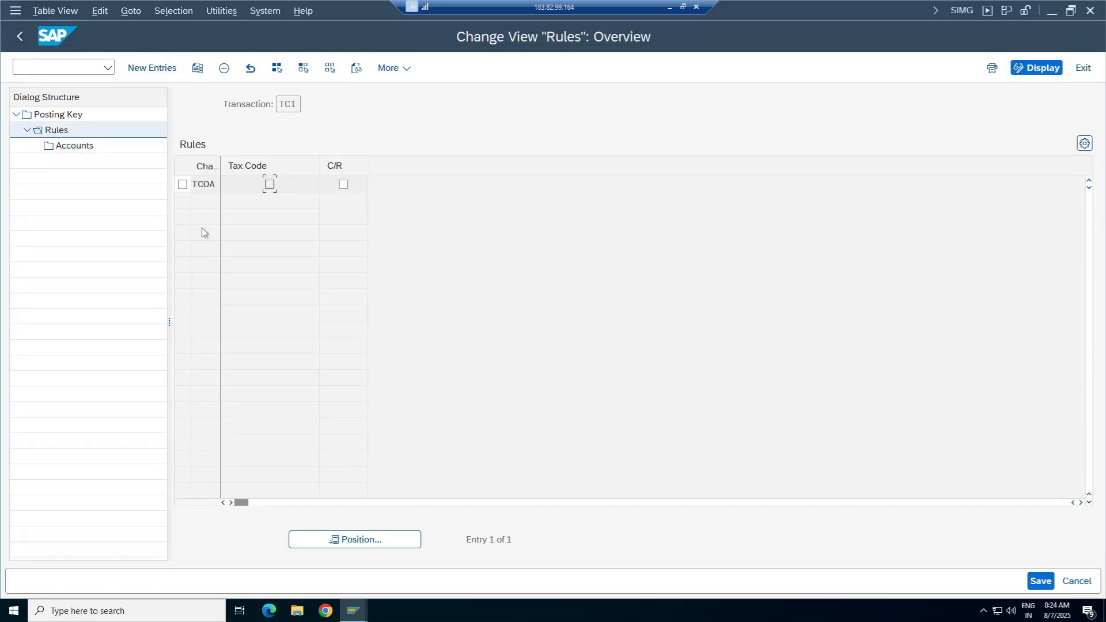
left_click(19, 34)
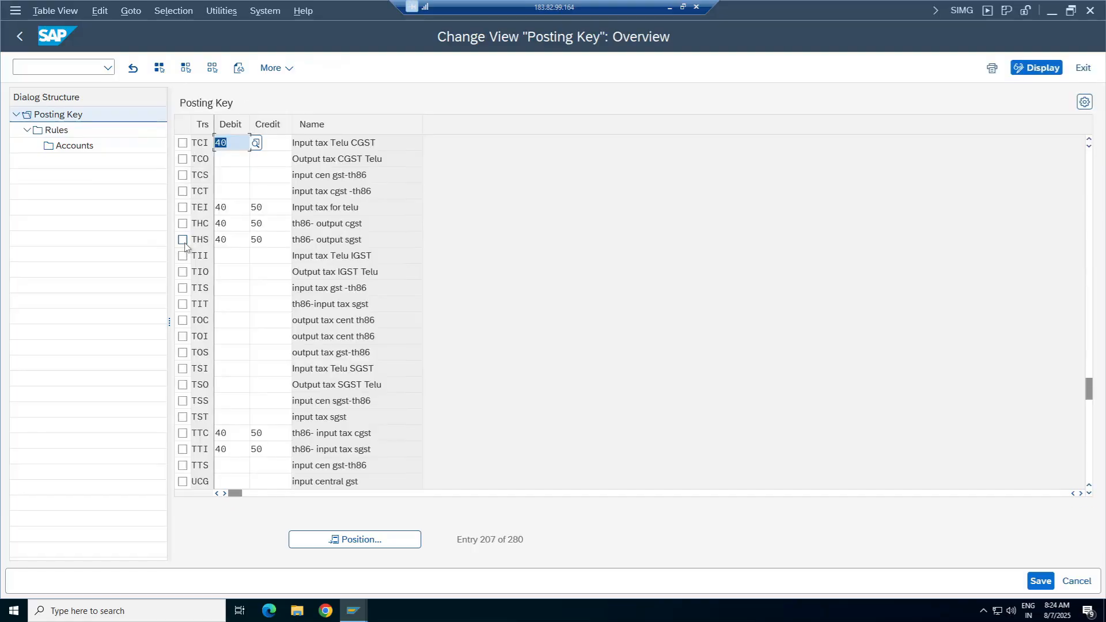
left_click(357, 142)
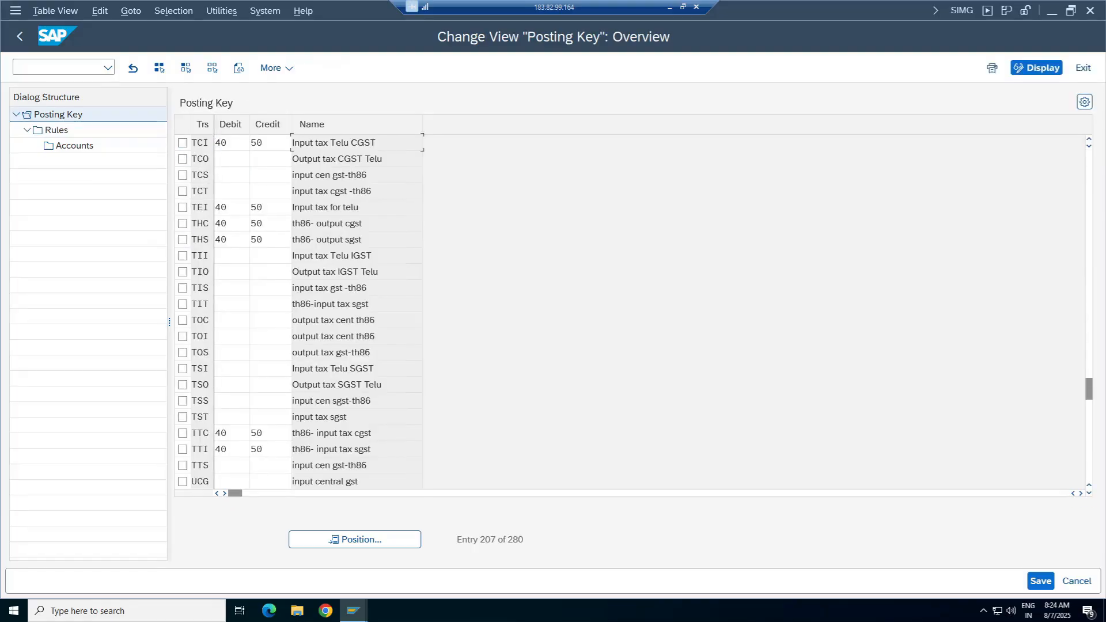
left_click(183, 142)
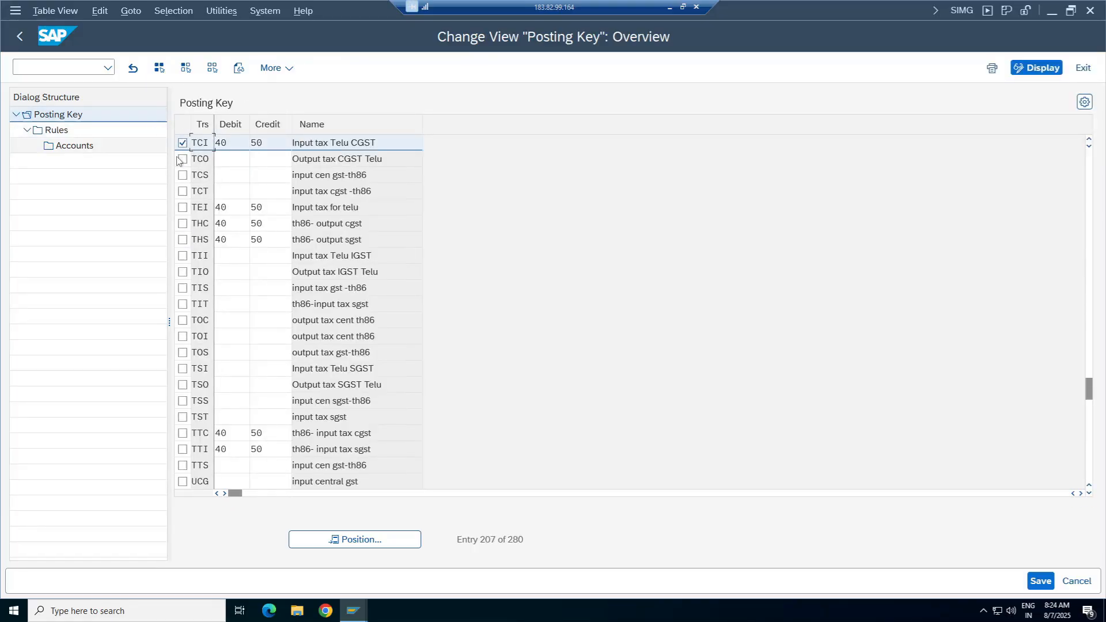
left_click(183, 144)
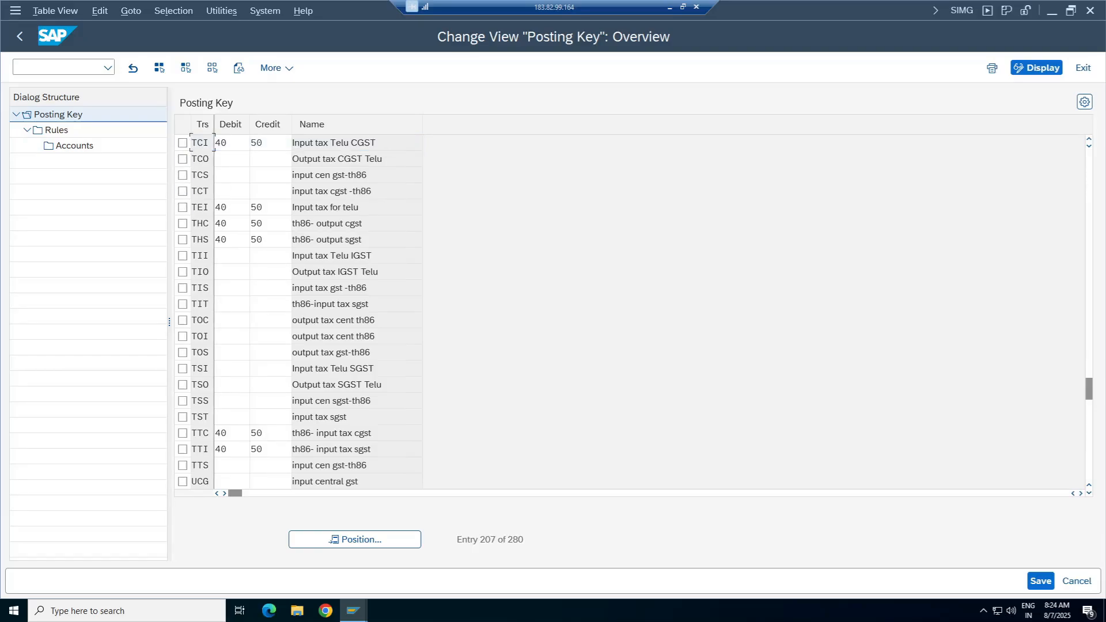
left_click_drag(378, 143, 292, 143)
Select transaction key TSI, Input tax Telu SGST, and set its posting keys to 40 for debit and 50 for credit.
left_click(183, 369)
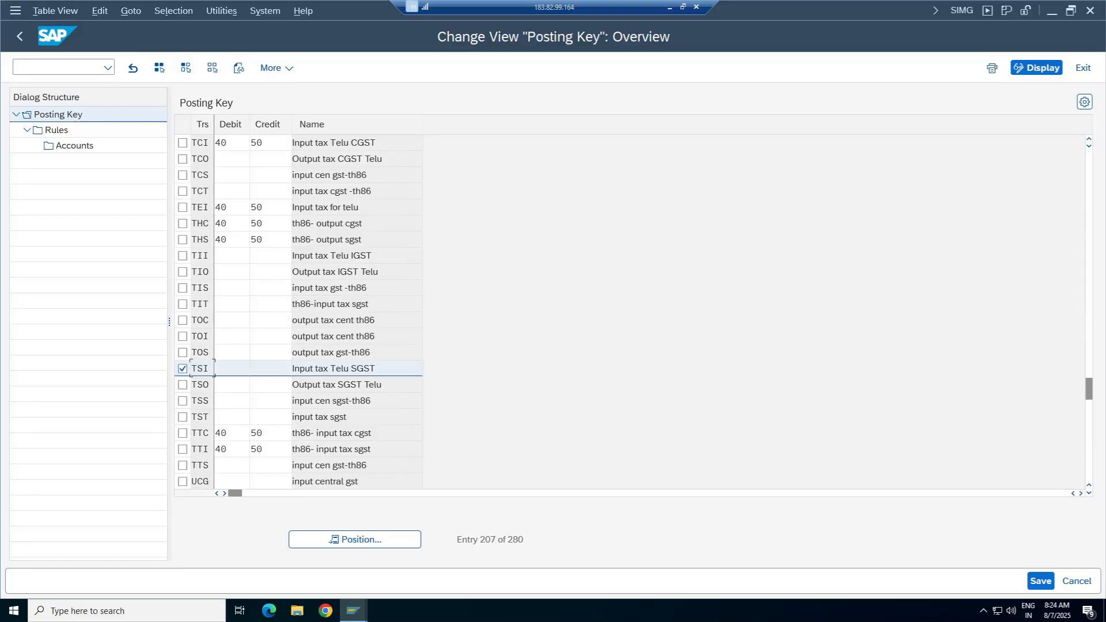
double_click(49, 130)
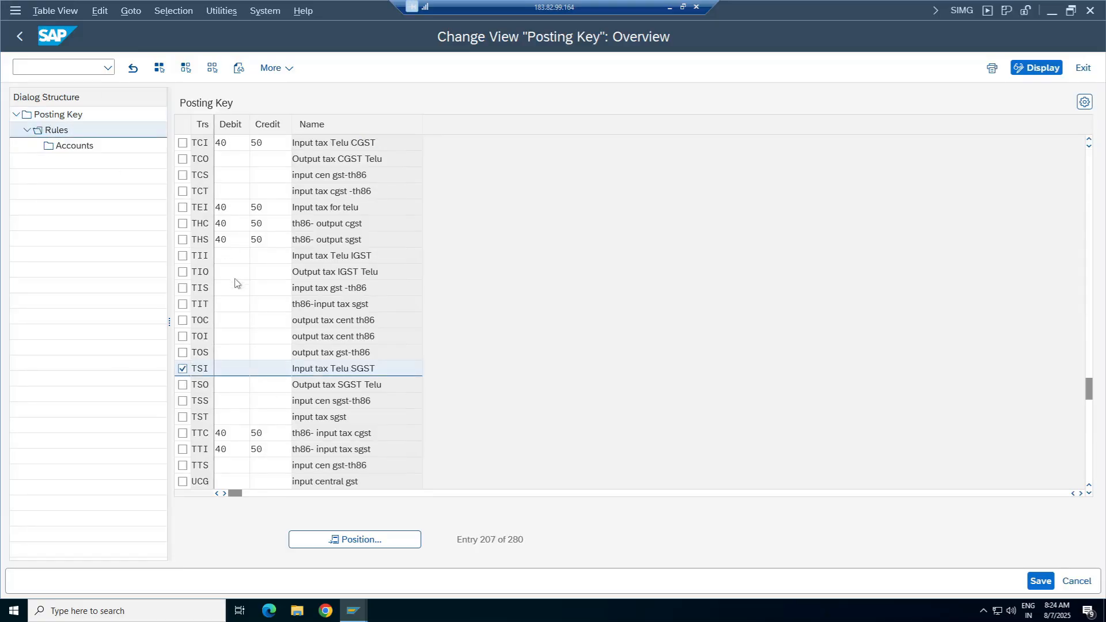
left_click(19, 36)
left_click(183, 369)
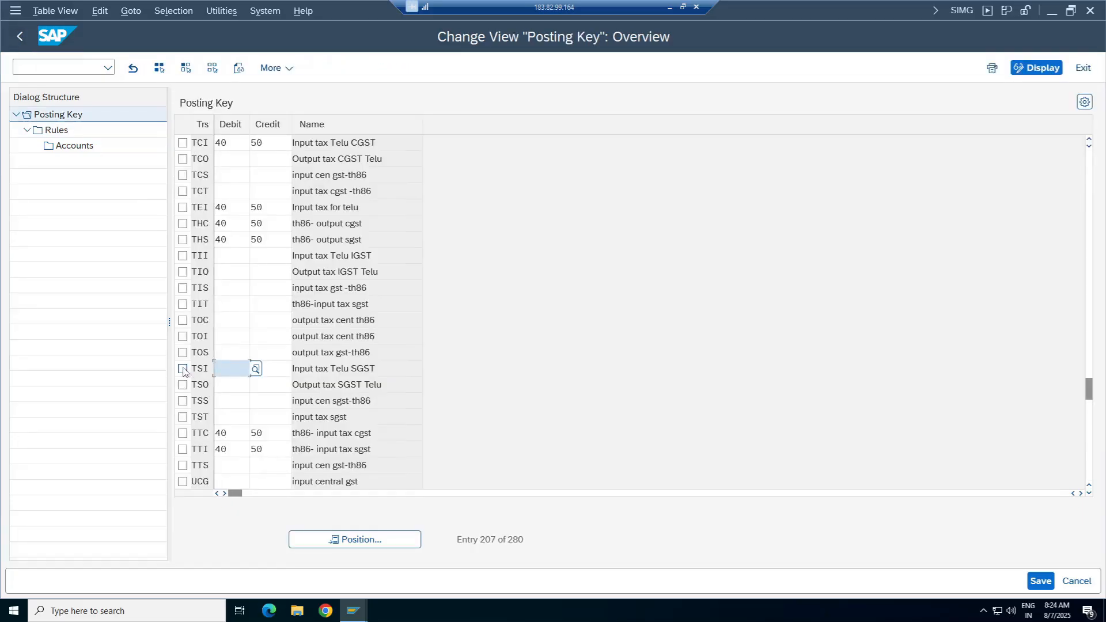
type("40")
key("Tab")
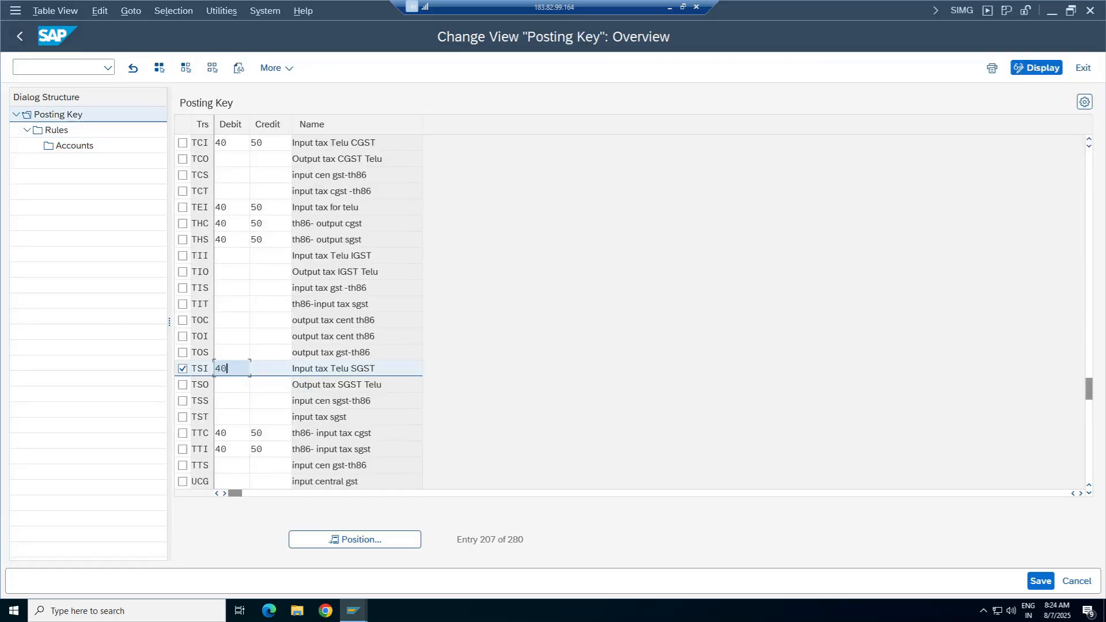
type("50")
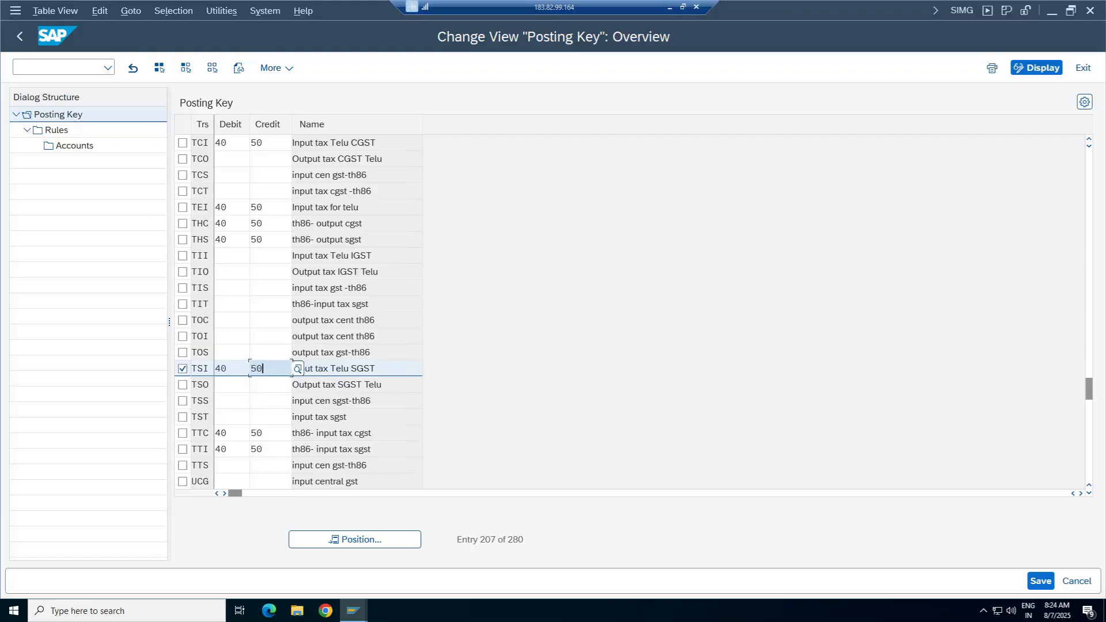
Add a rule for transaction key TSI with chart of accounts TCOA.
double_click(58, 130)
left_click(152, 68)
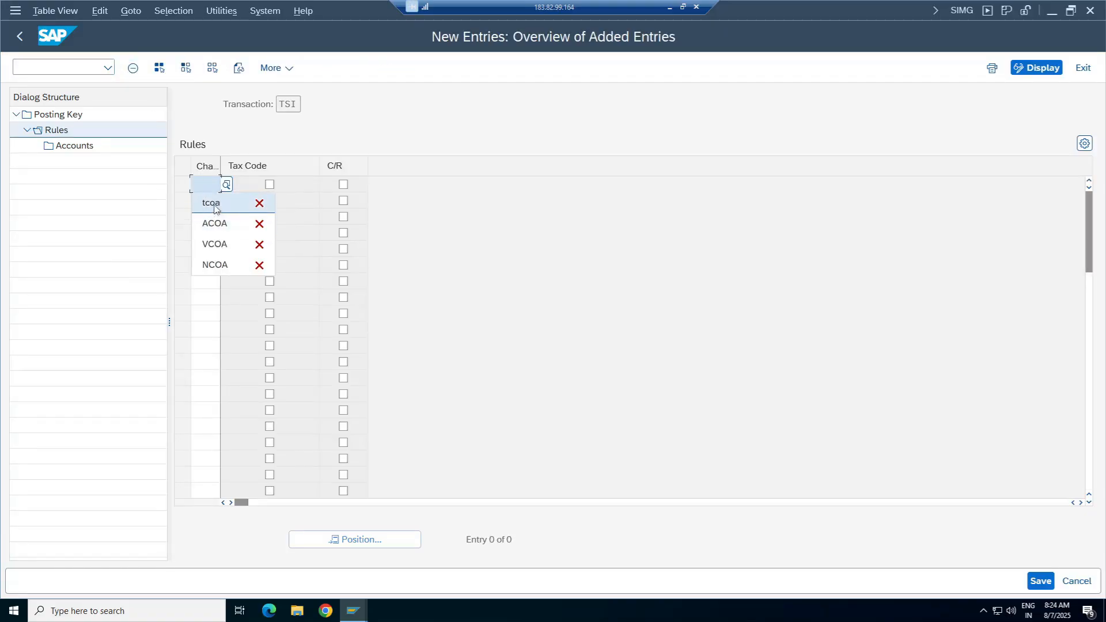
type("tcoa")
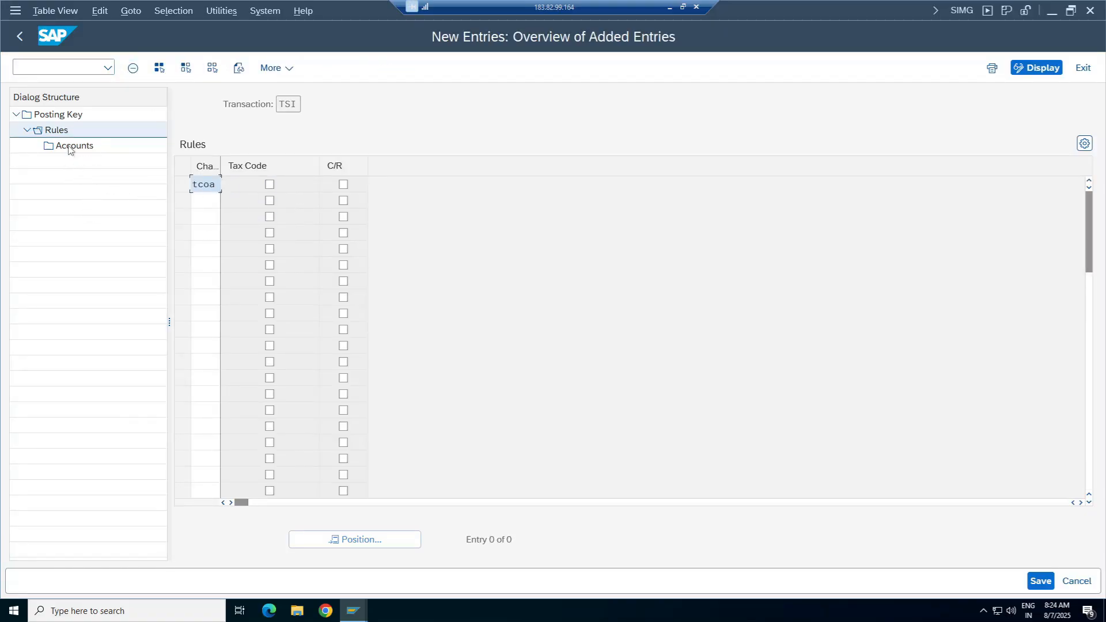
key("Return")
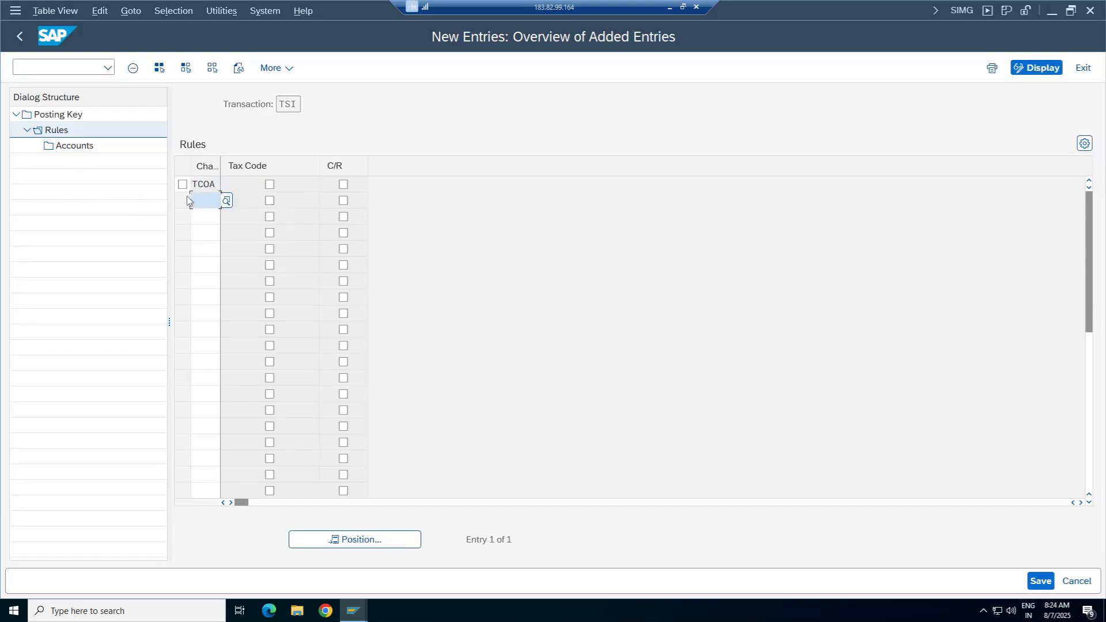
Assign G/L account 1013, SGST Input Tax of company code TELU, to process TSI under chart of accounts TCOA.
left_click(180, 190)
double_click(77, 146)
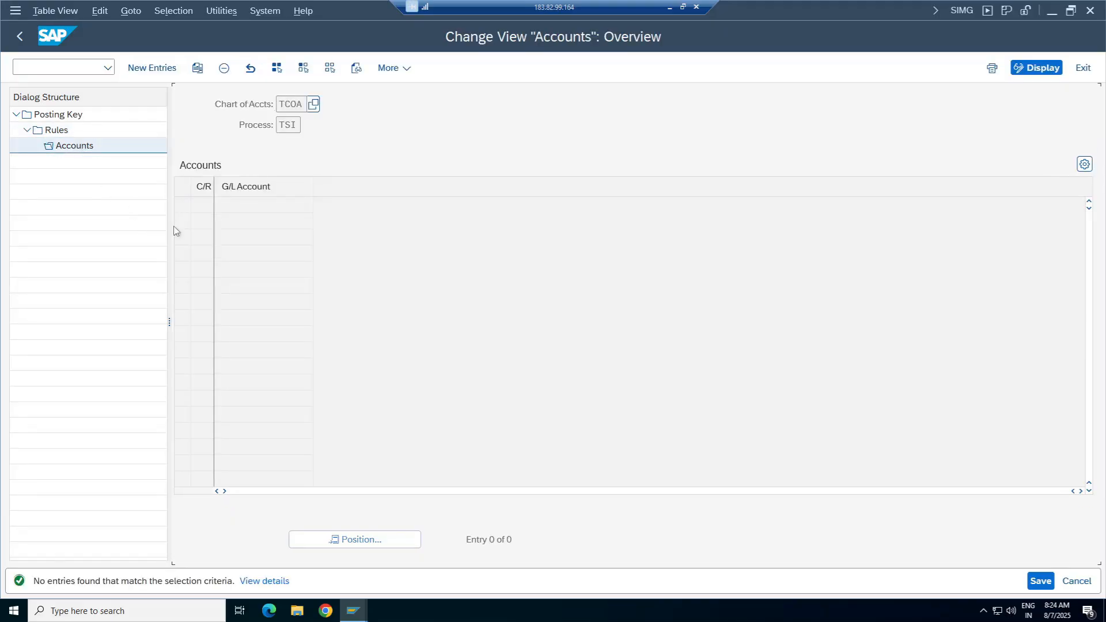
left_click(154, 68)
left_click(265, 205)
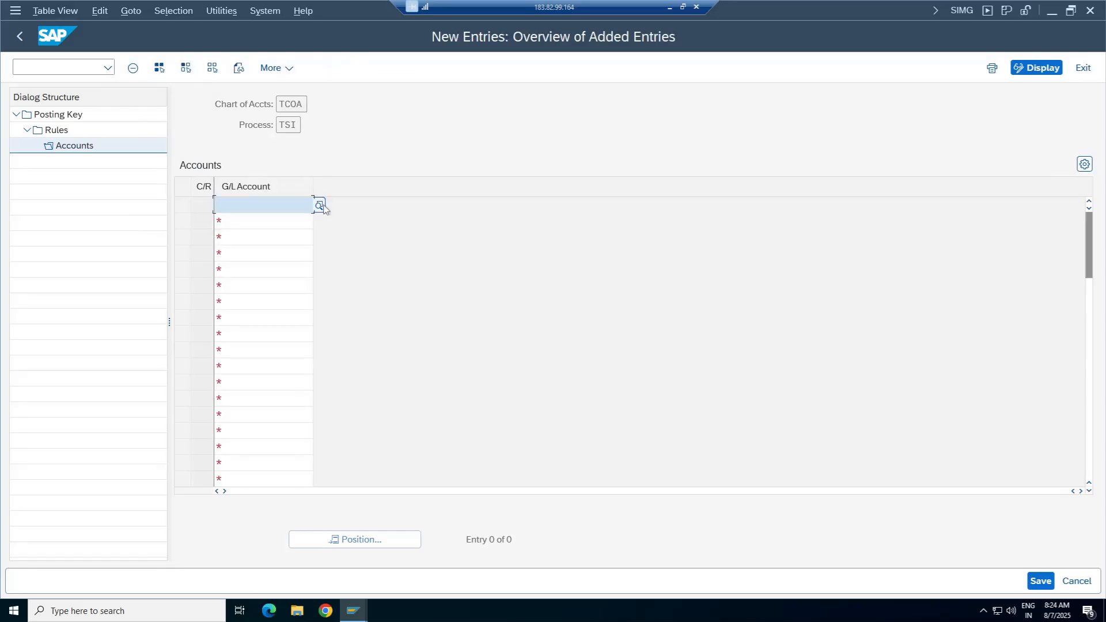
left_click(322, 205)
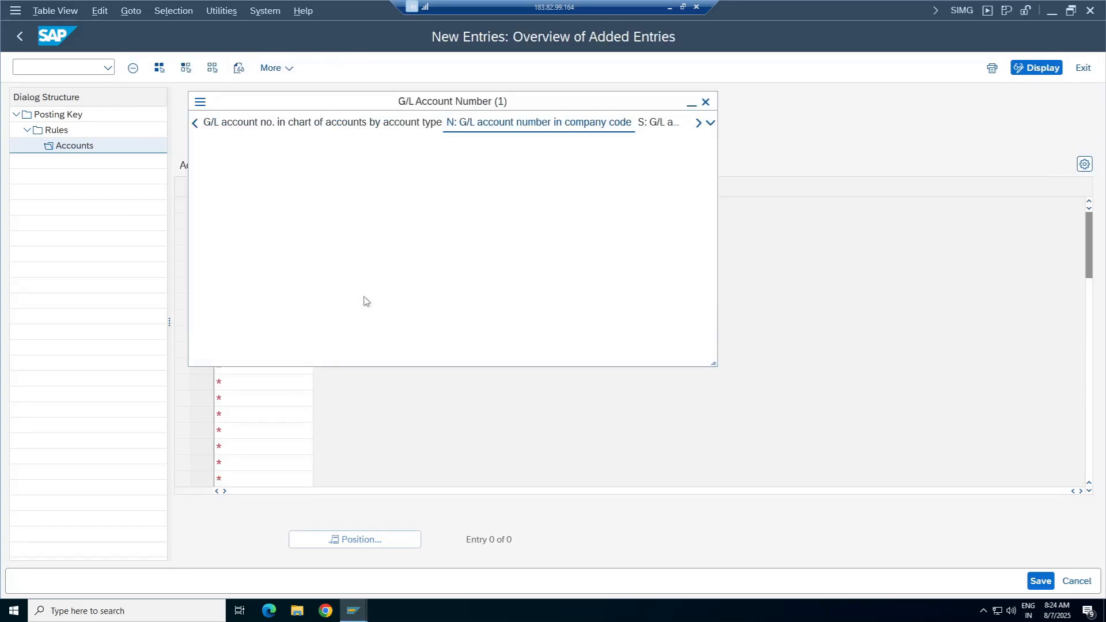
key("Return")
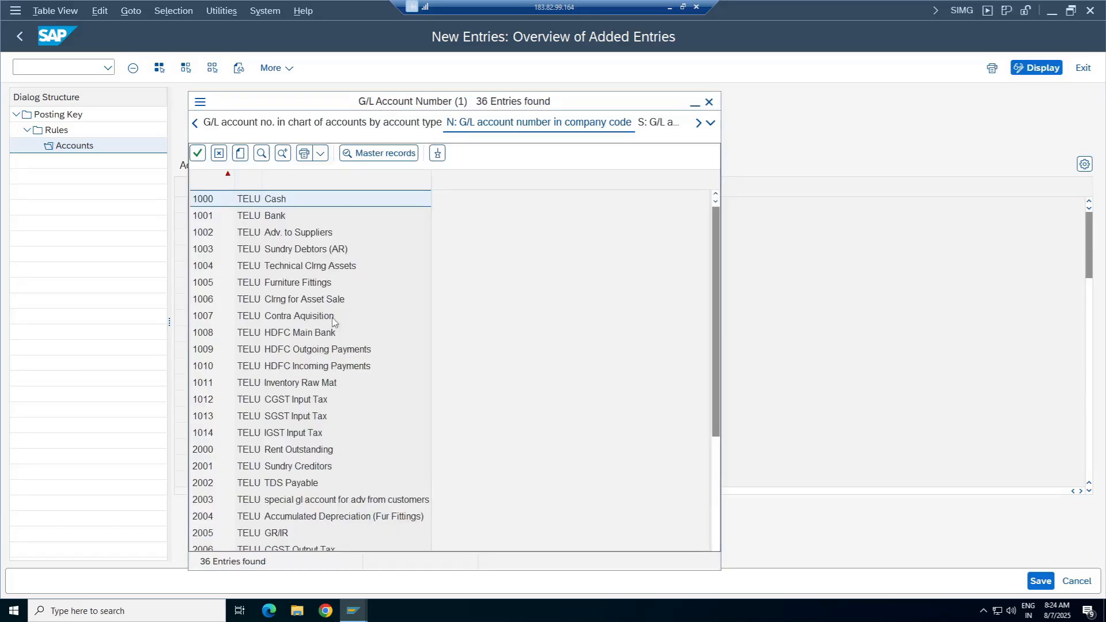
double_click(282, 423)
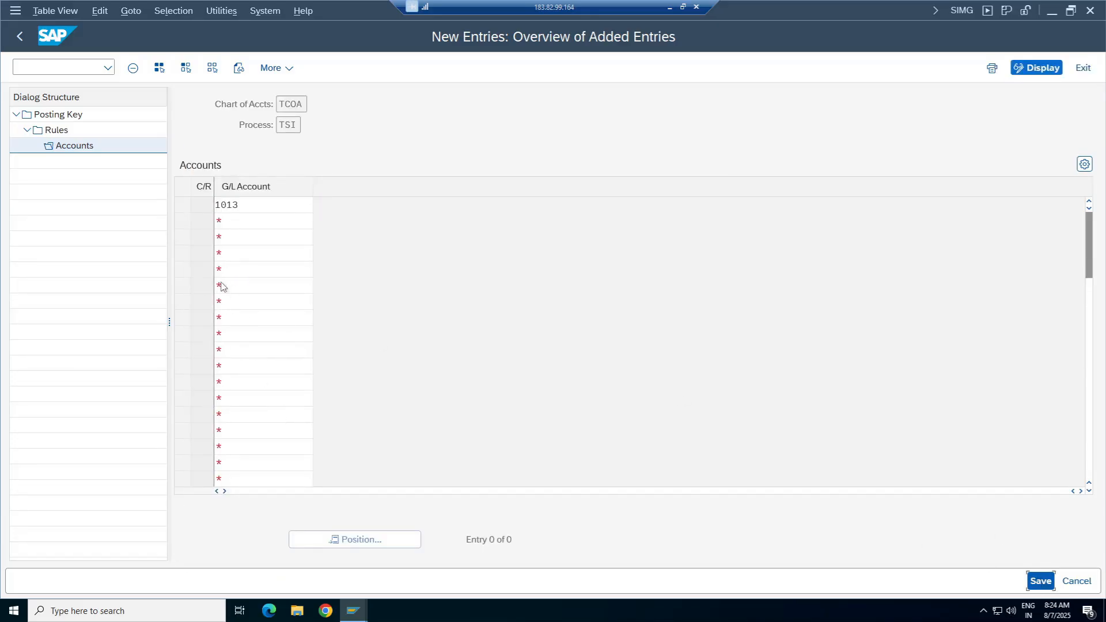
Save the TSI account assignment and return to the Posting Key overview.
key("ctrl+s")
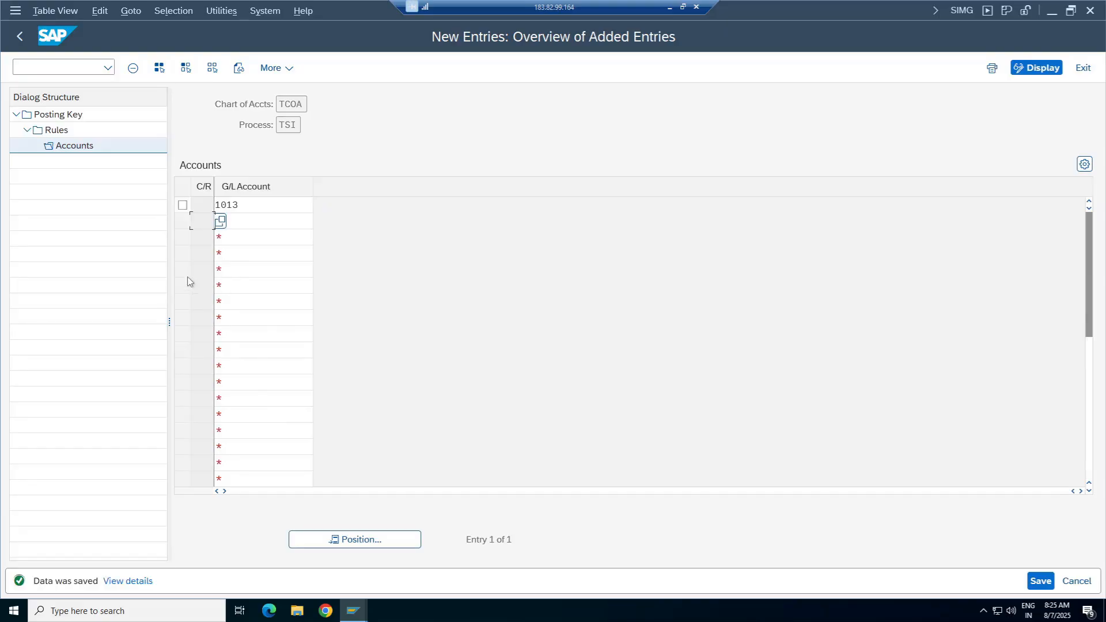
left_click(18, 37)
left_click(18, 38)
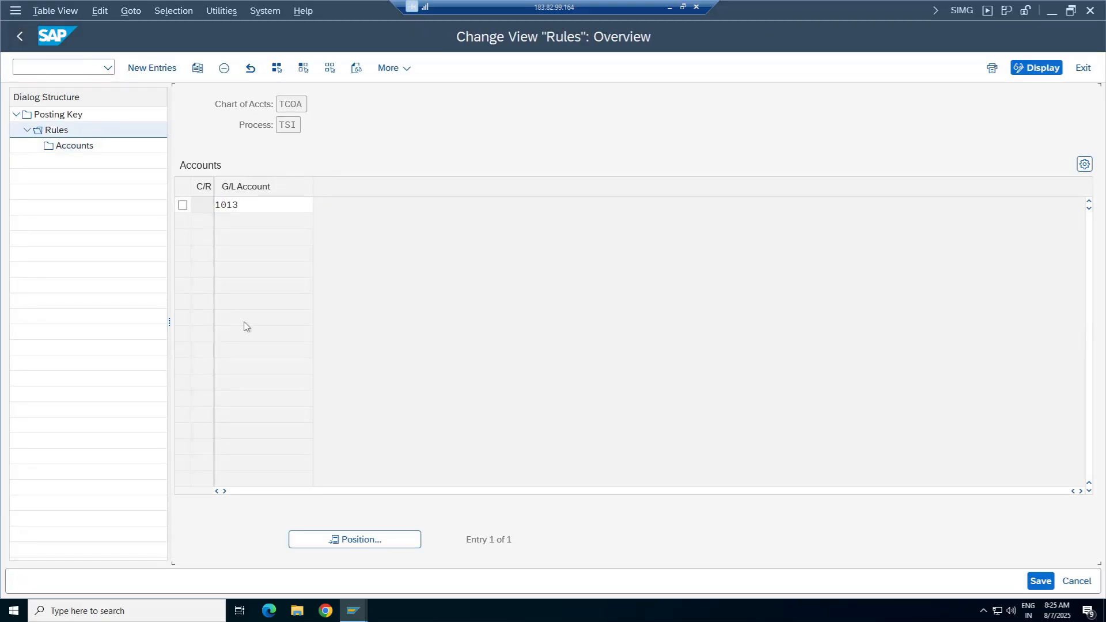
left_click(20, 37)
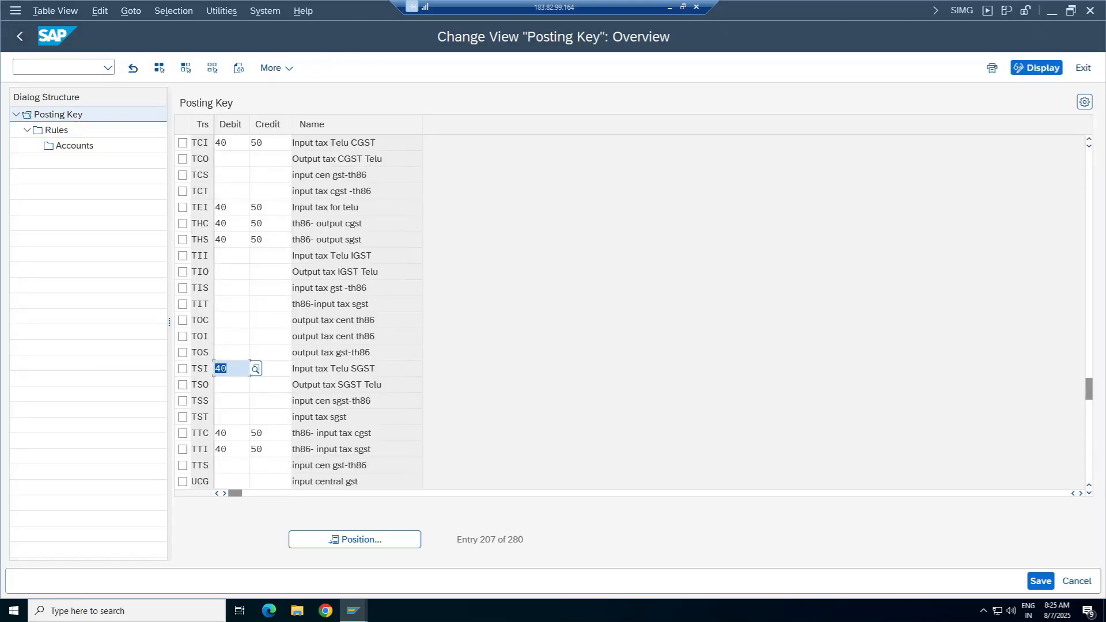
Select transaction key TII, Input tax Telu IGST, and set its posting keys to 40 for debit and 50 for credit.
left_click(182, 256)
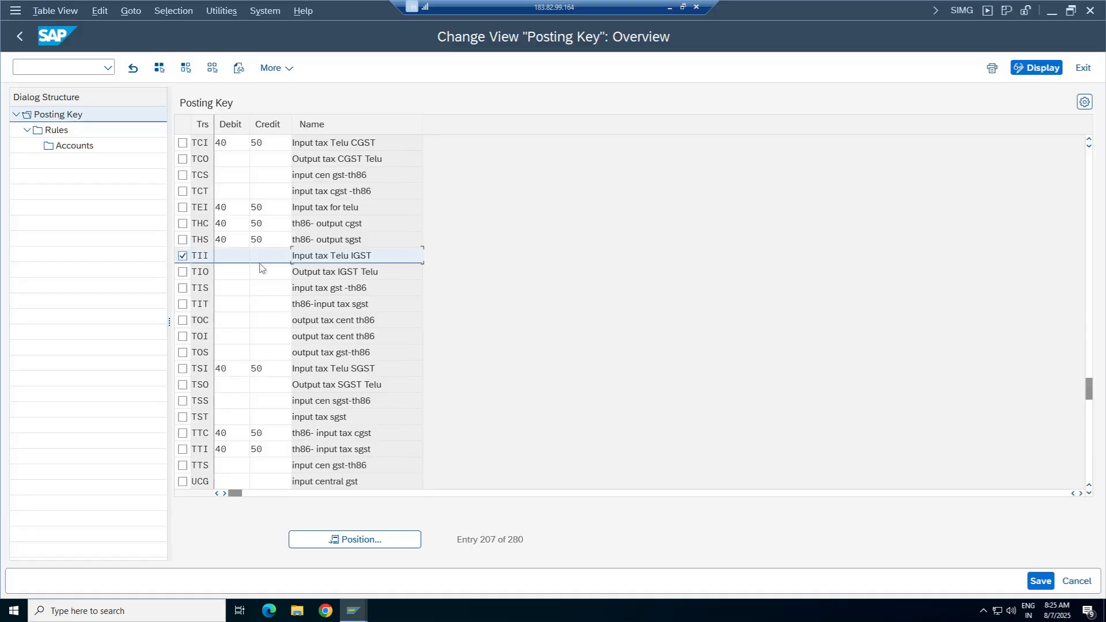
left_click(232, 257)
left_click(232, 274)
left_click(270, 257)
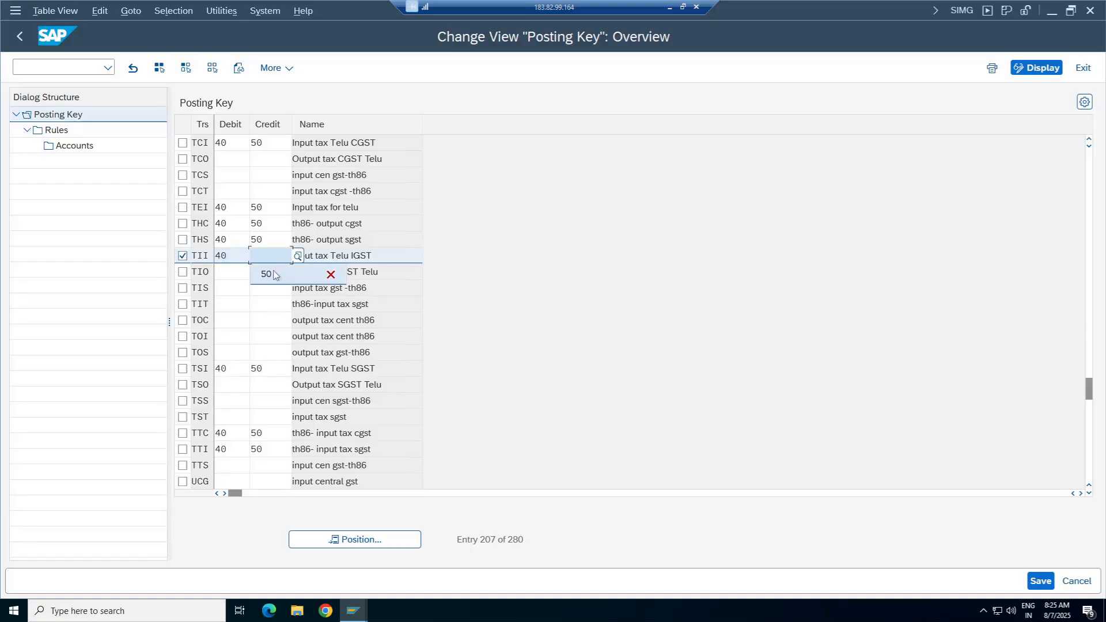
left_click(271, 274)
Add a rule for transaction key TII with chart of accounts TCOA.
left_click(55, 130)
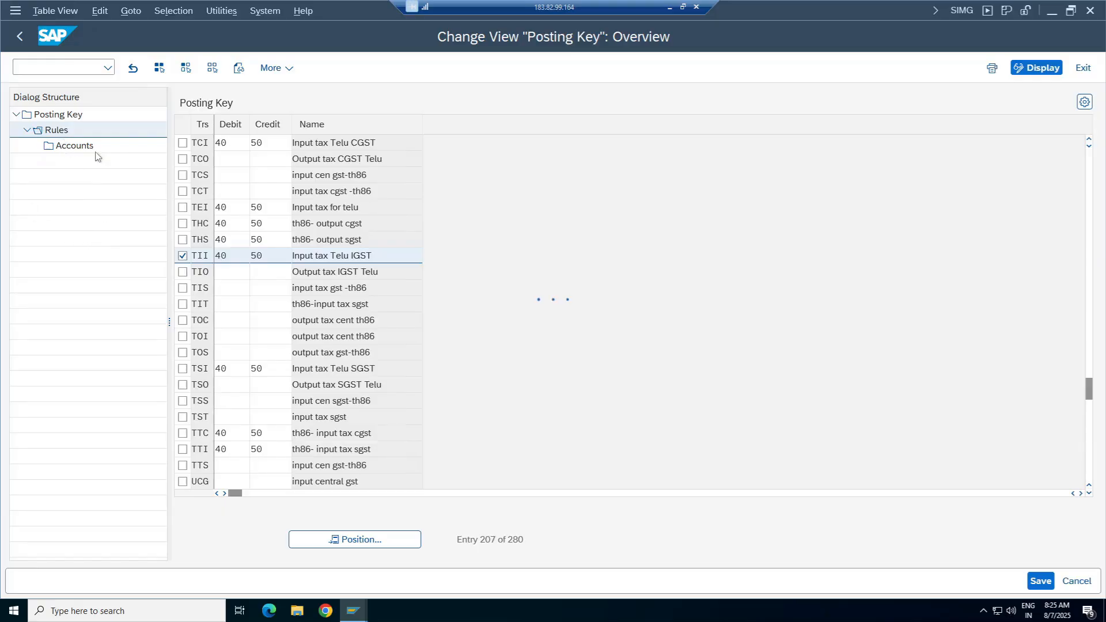
left_click(153, 68)
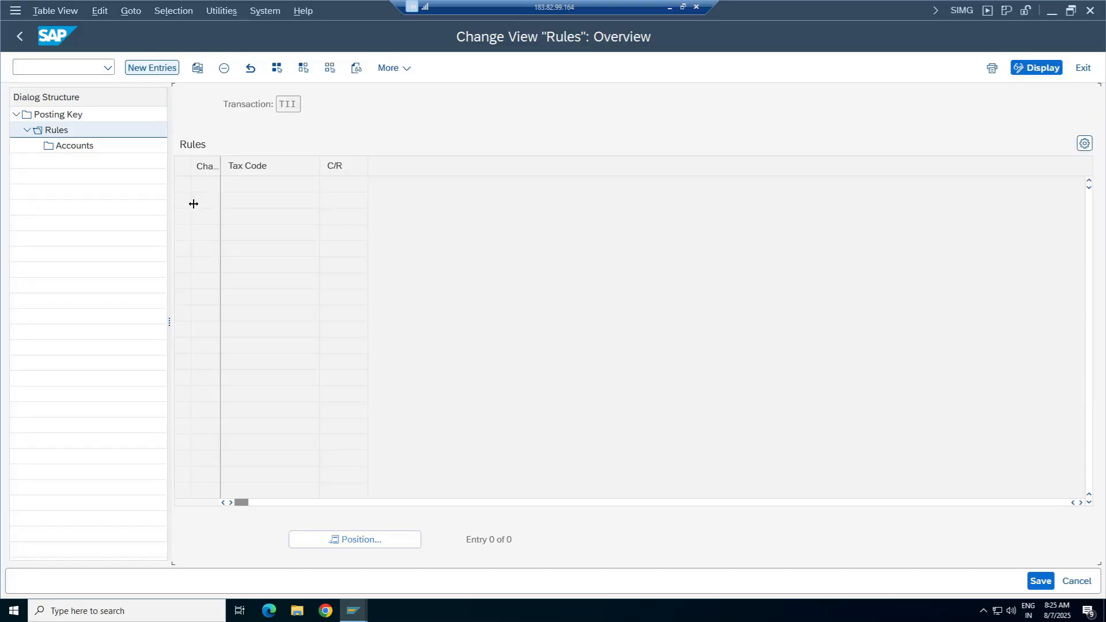
type("tcoa")
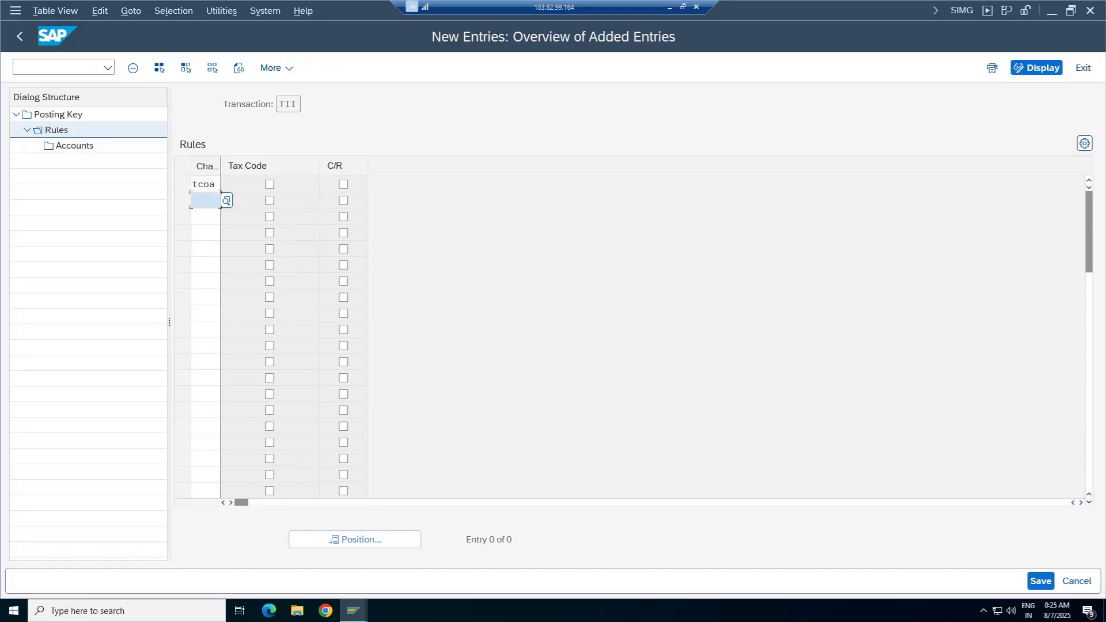
key("Return")
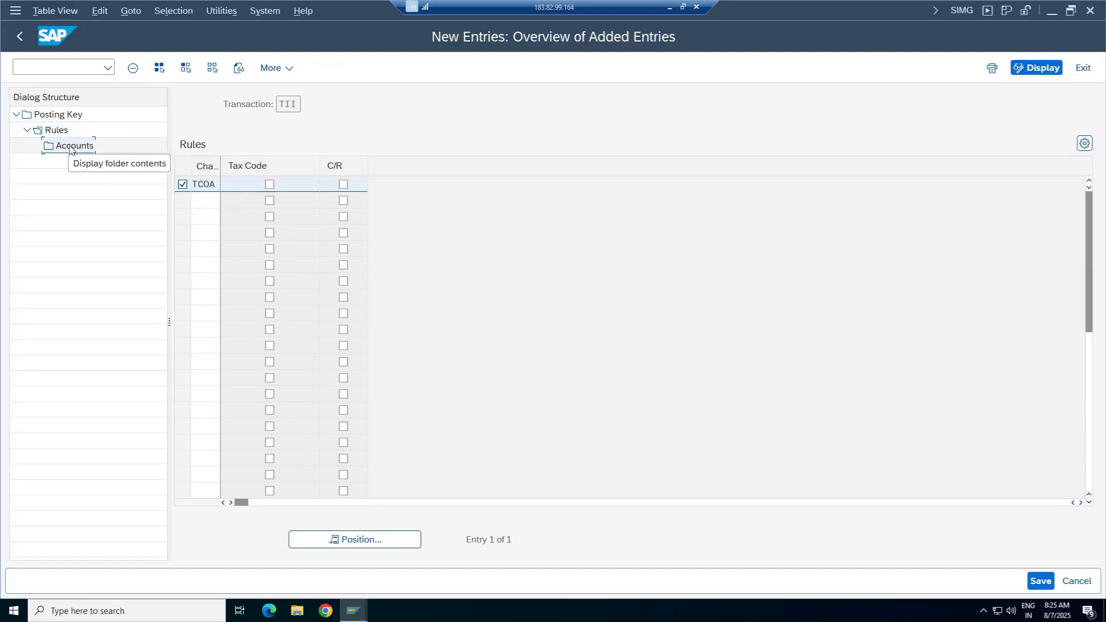
Assign G/L account 1014, IGST Input Tax of company code TELU, to process TII under chart of accounts TCOA.
left_click(69, 147)
left_click(154, 66)
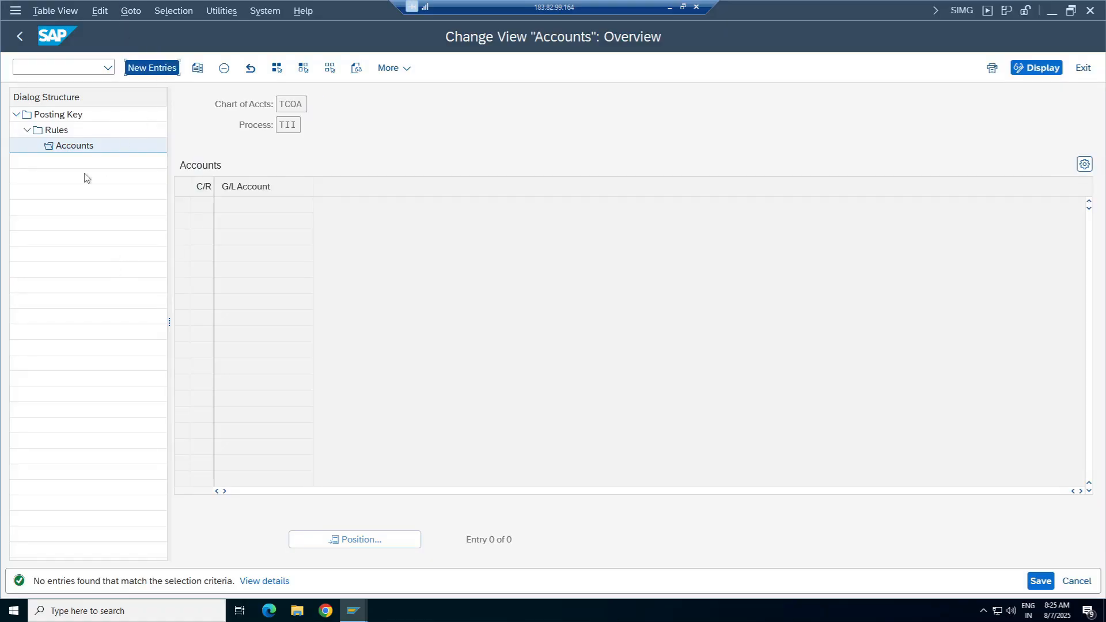
left_click(220, 205)
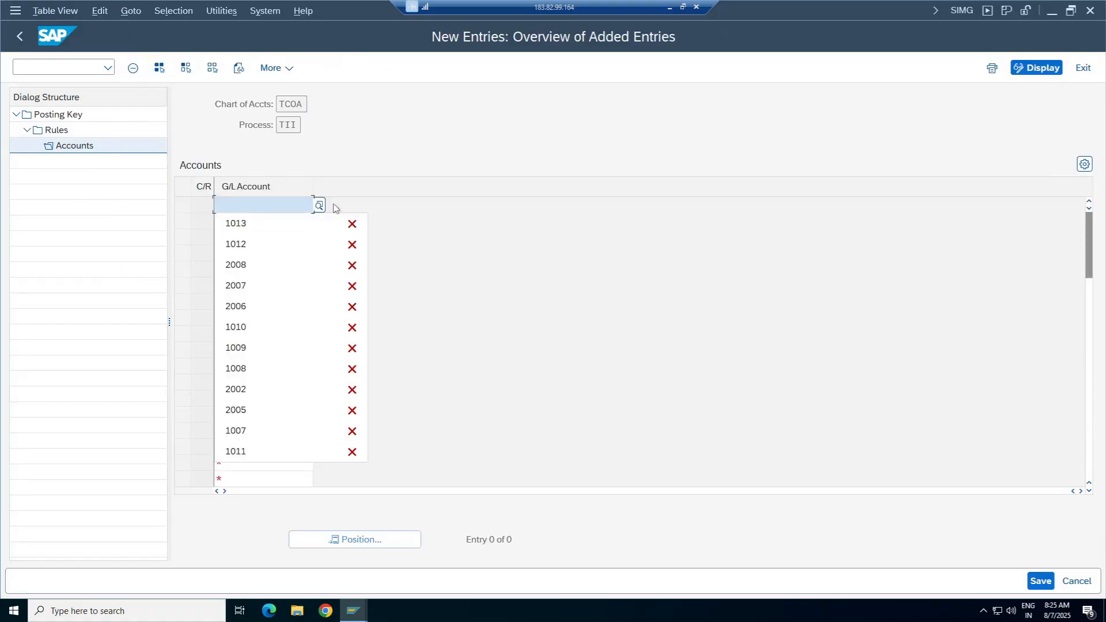
key("F4")
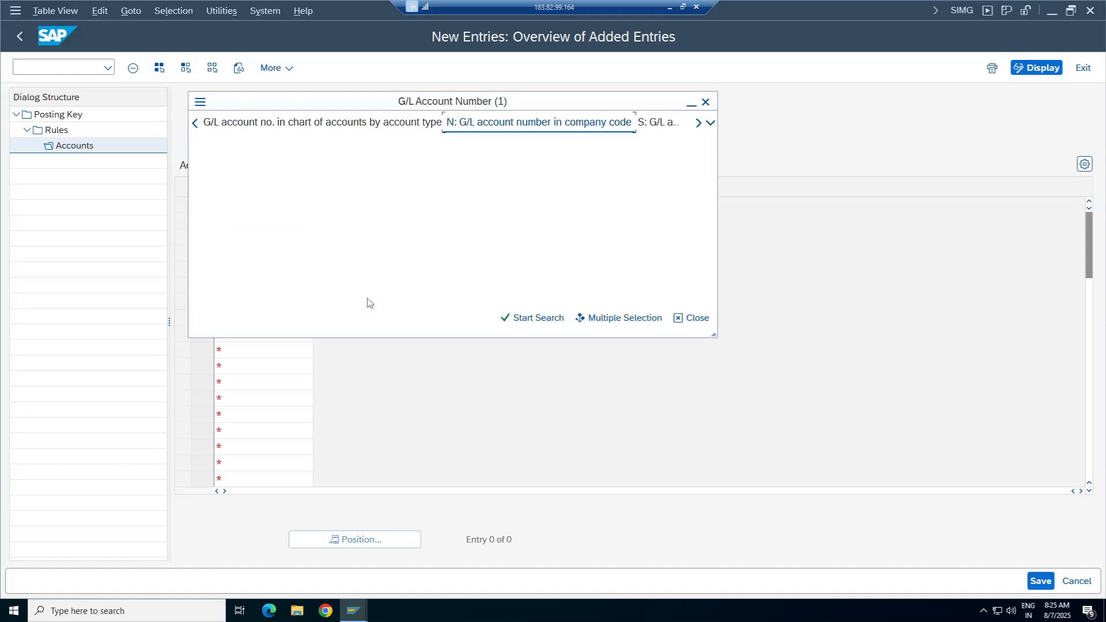
key("Return")
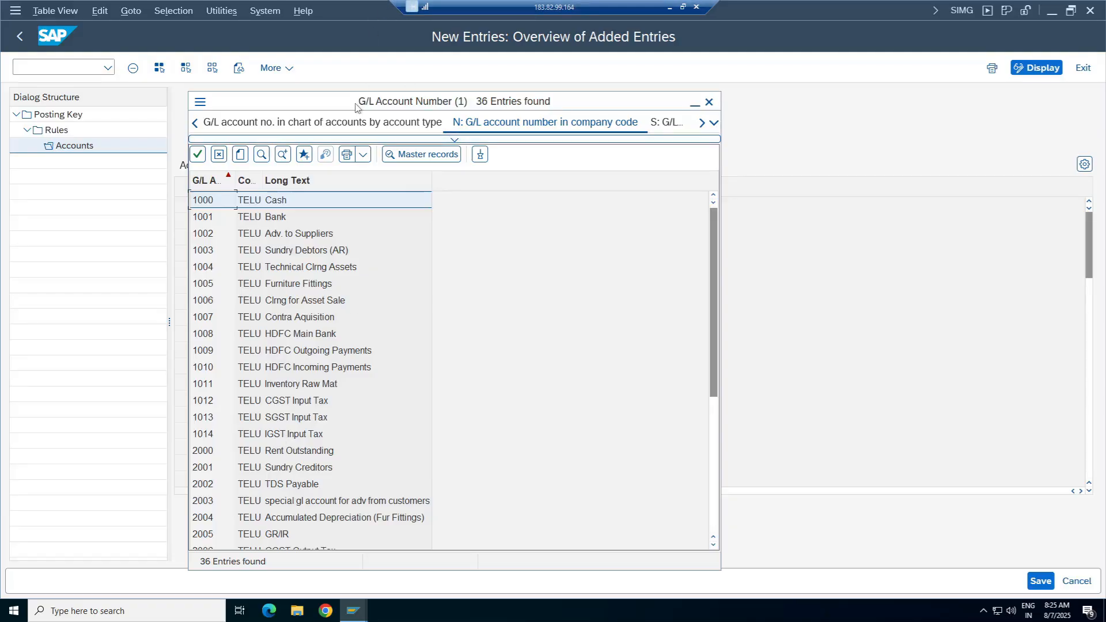
left_click_drag(355, 107, 665, 83)
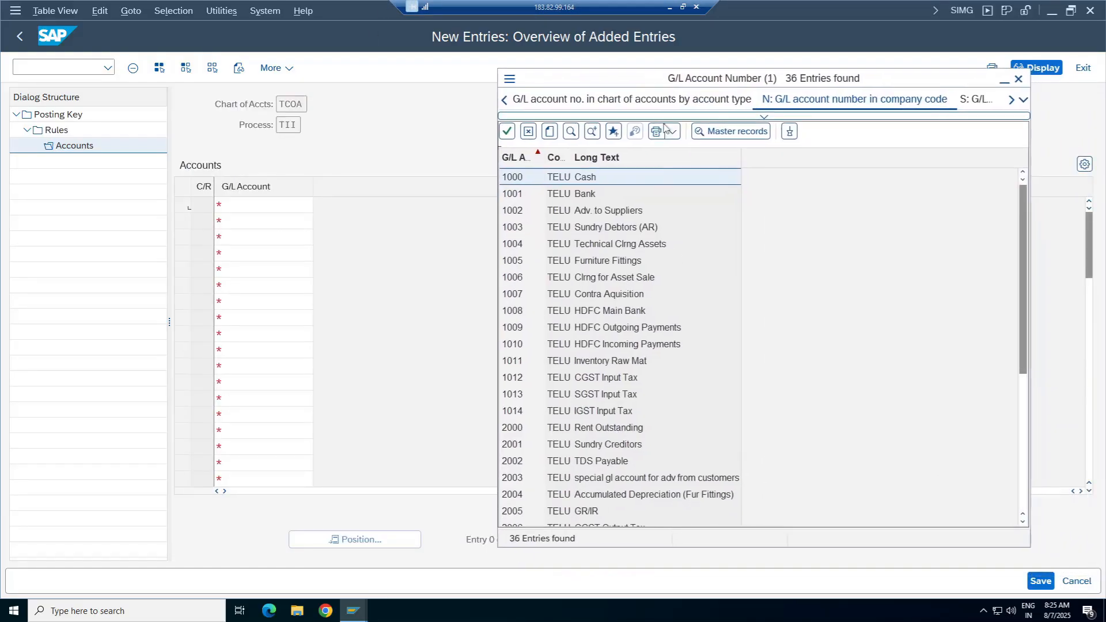
double_click(629, 411)
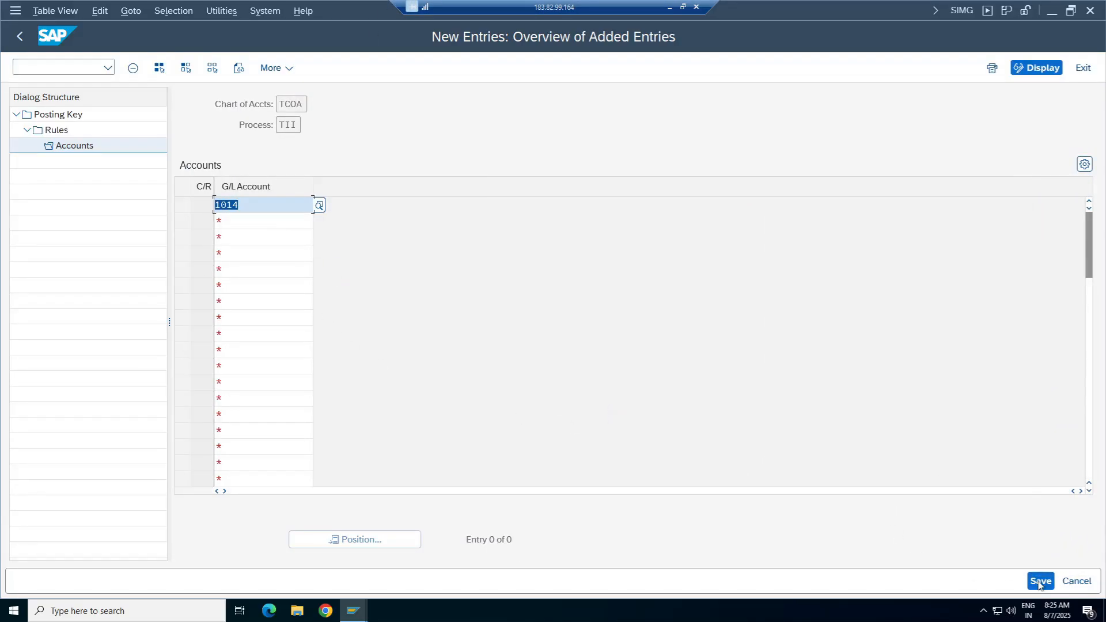
Save the TII account assignment and return to the Posting Key overview.
left_click(1040, 582)
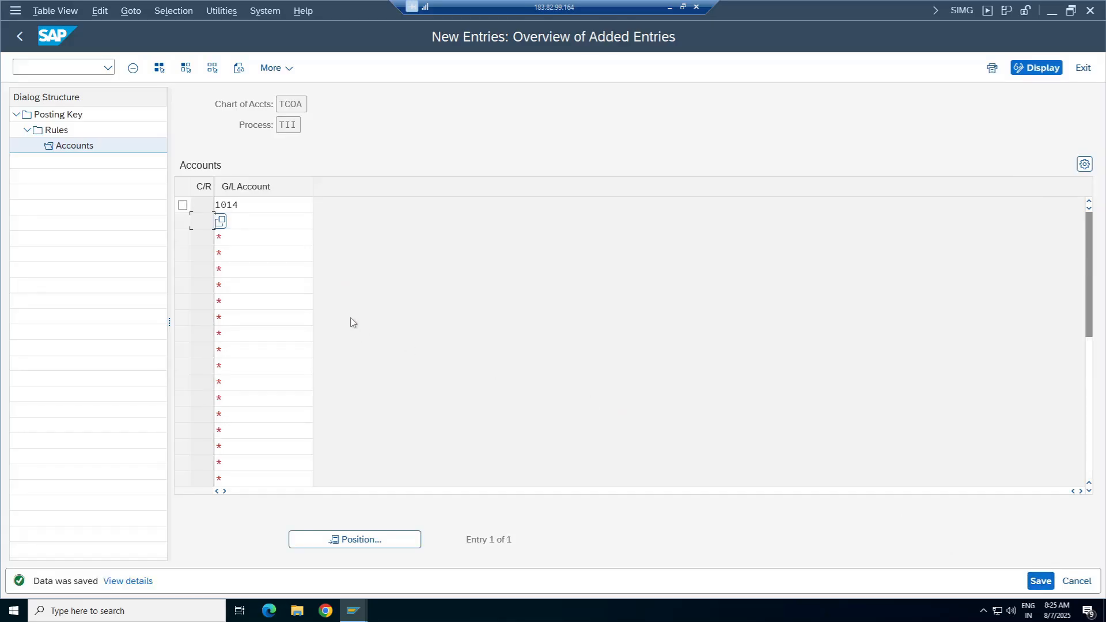
left_click(19, 37)
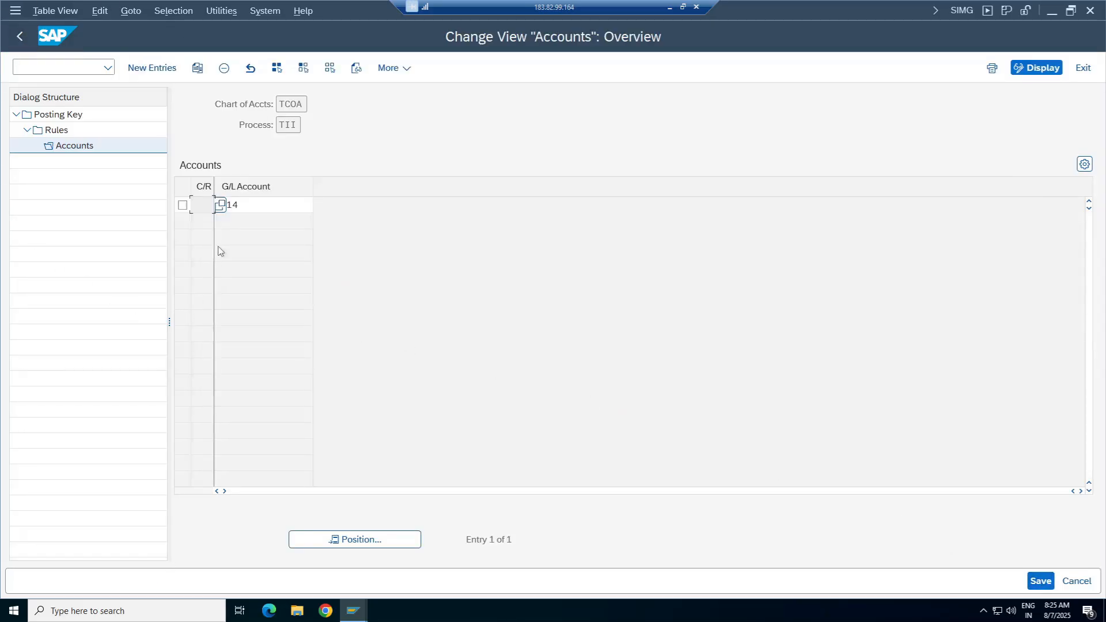
left_click(19, 38)
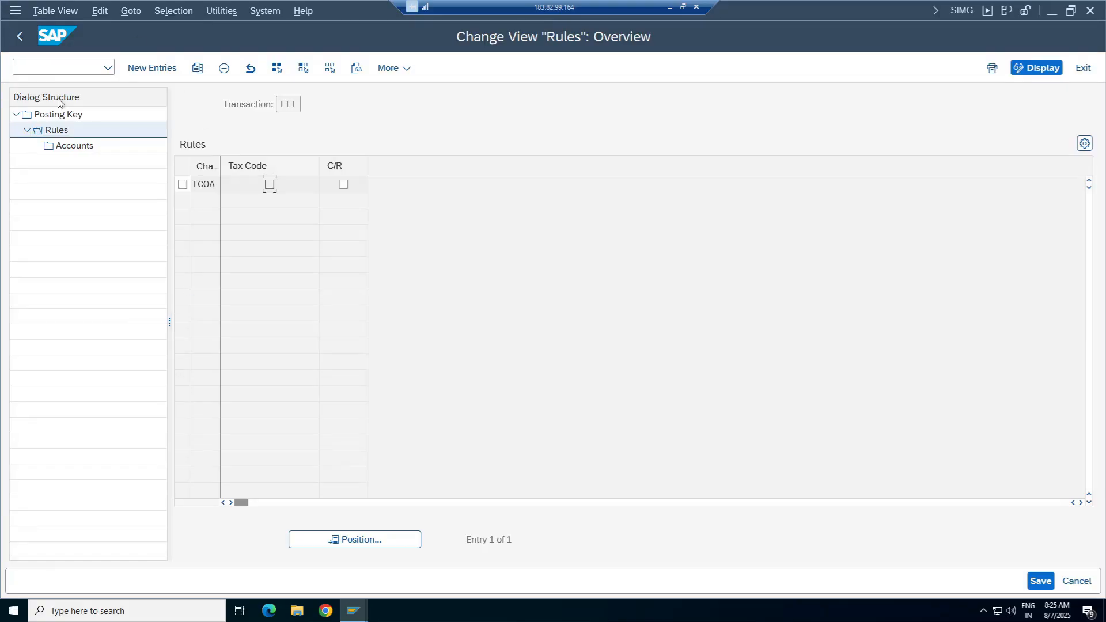
left_click(19, 37)
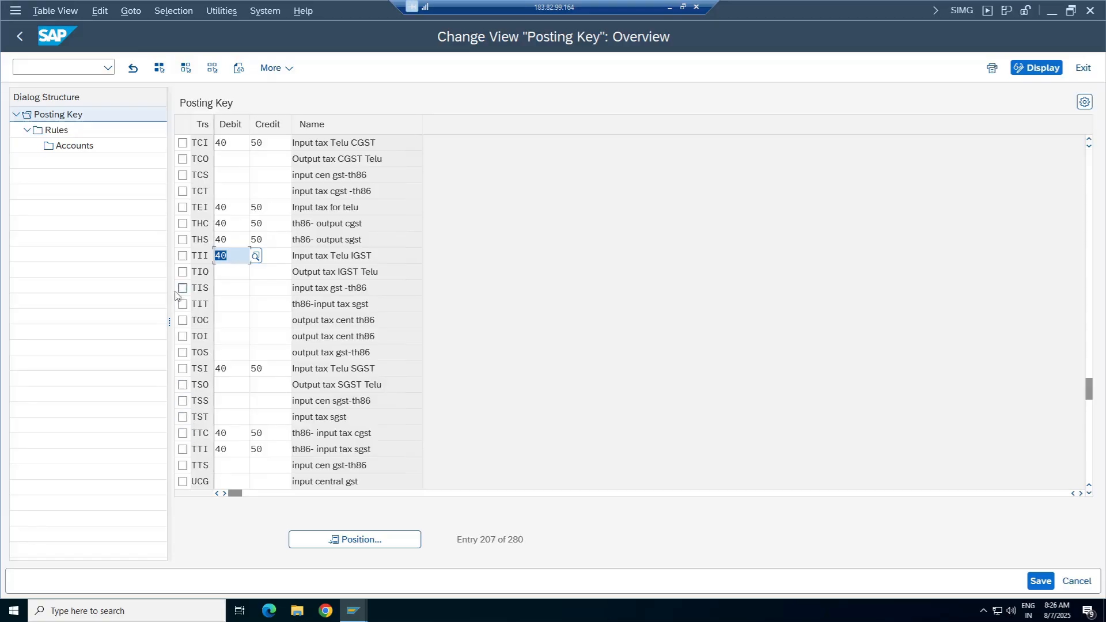
Select the three Telu output tax transaction keys: TCO for CGST, TIO for IGST and TSO for SGST.
left_click(182, 273)
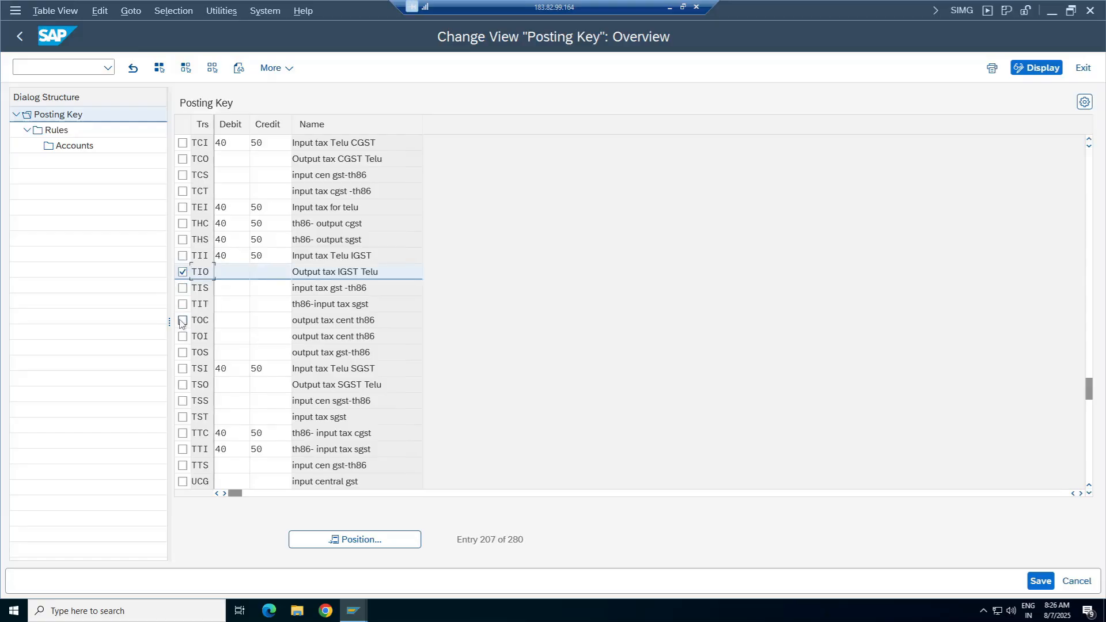
left_click(182, 321)
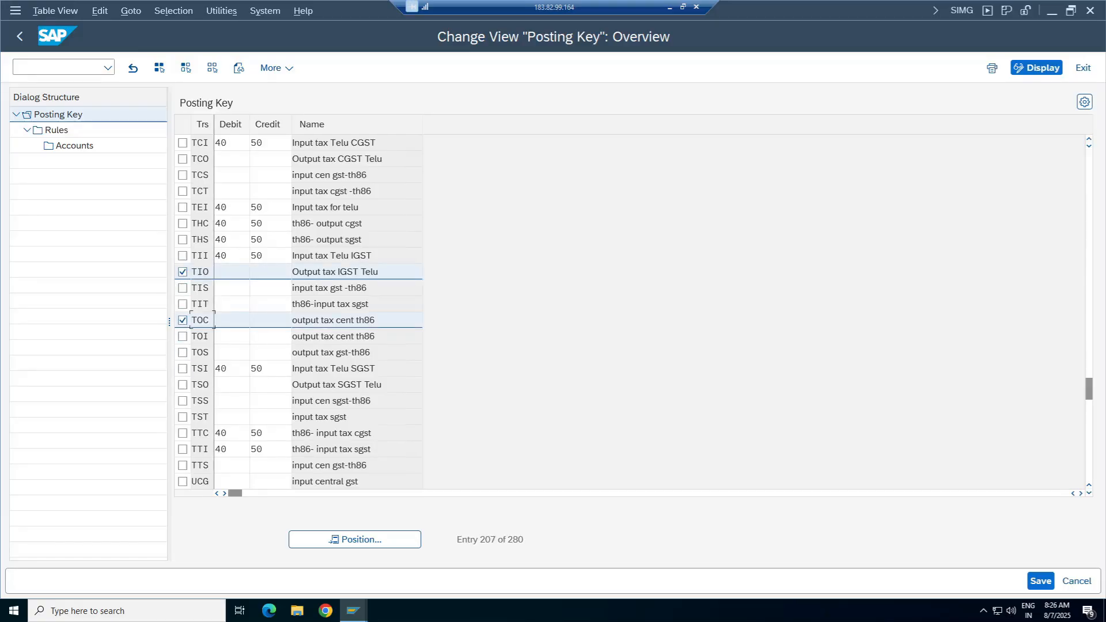
left_click(183, 321)
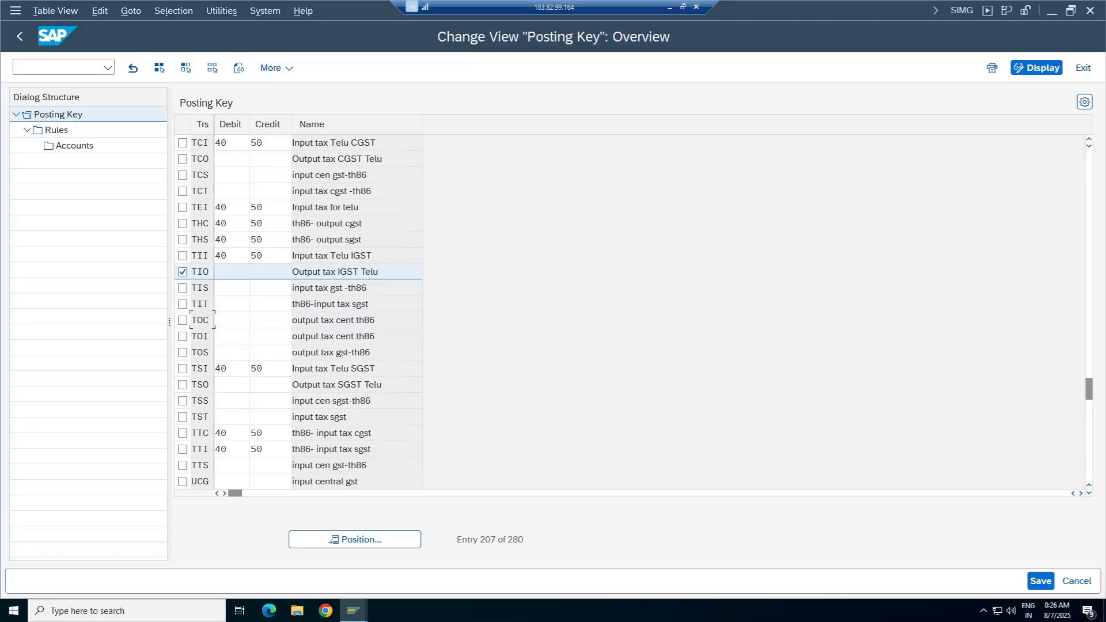
left_click(182, 159)
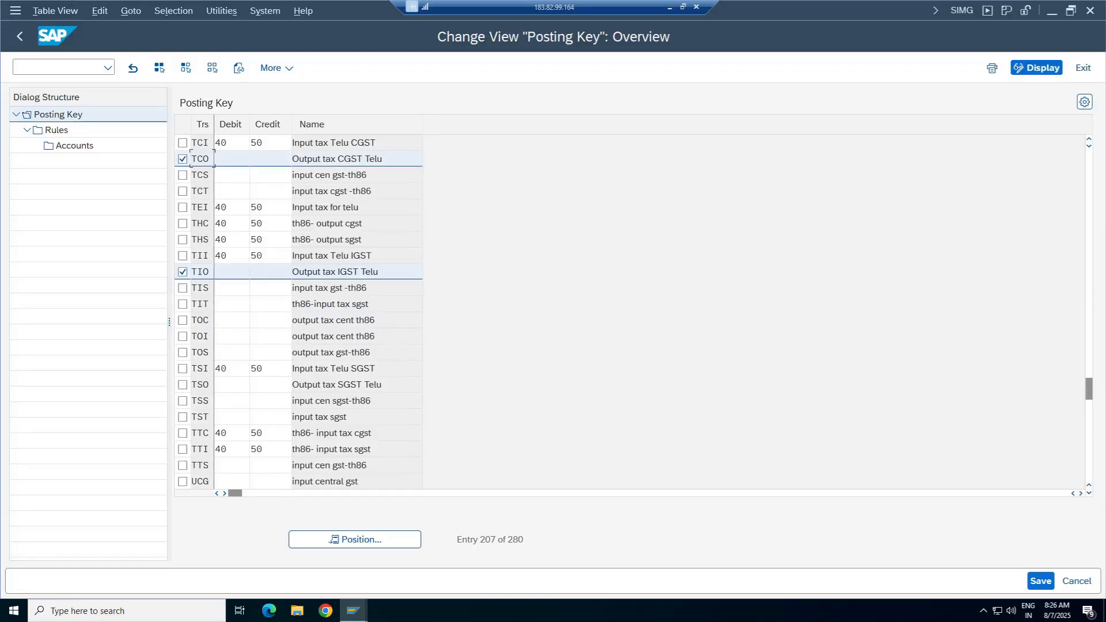
left_click(182, 385)
left_click(181, 274)
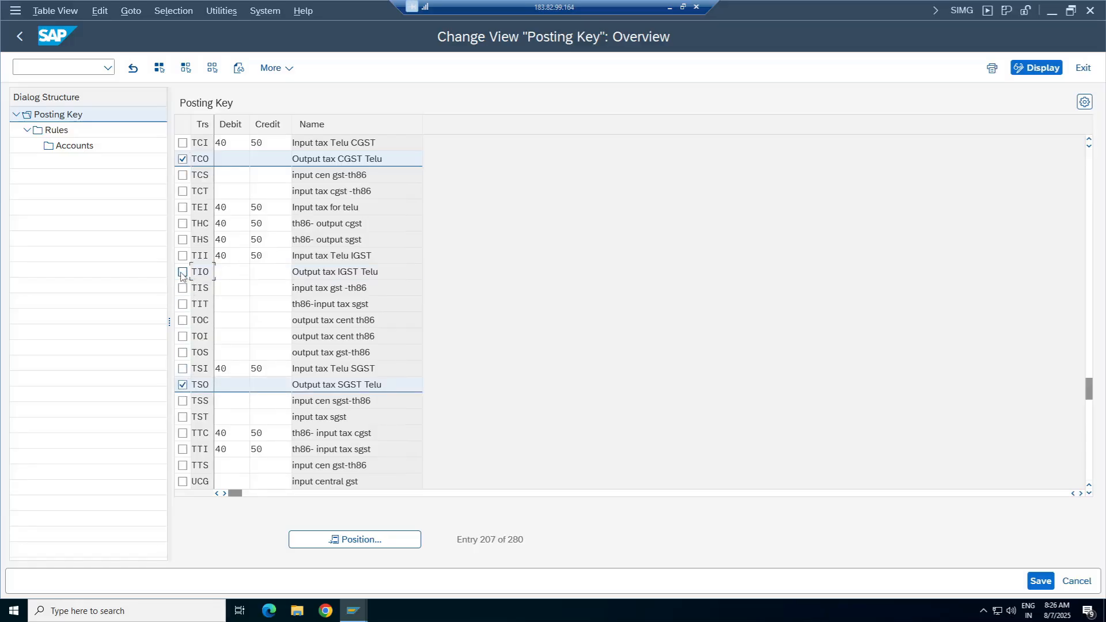
left_click(181, 273)
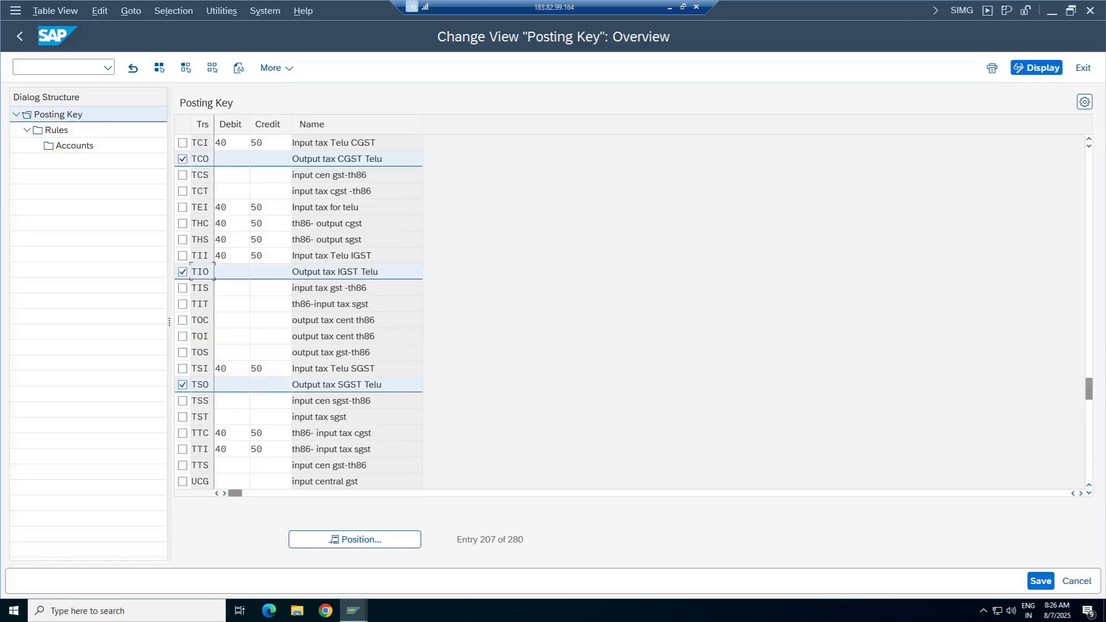
left_click_drag(382, 385, 292, 385)
left_click_drag(379, 273, 293, 272)
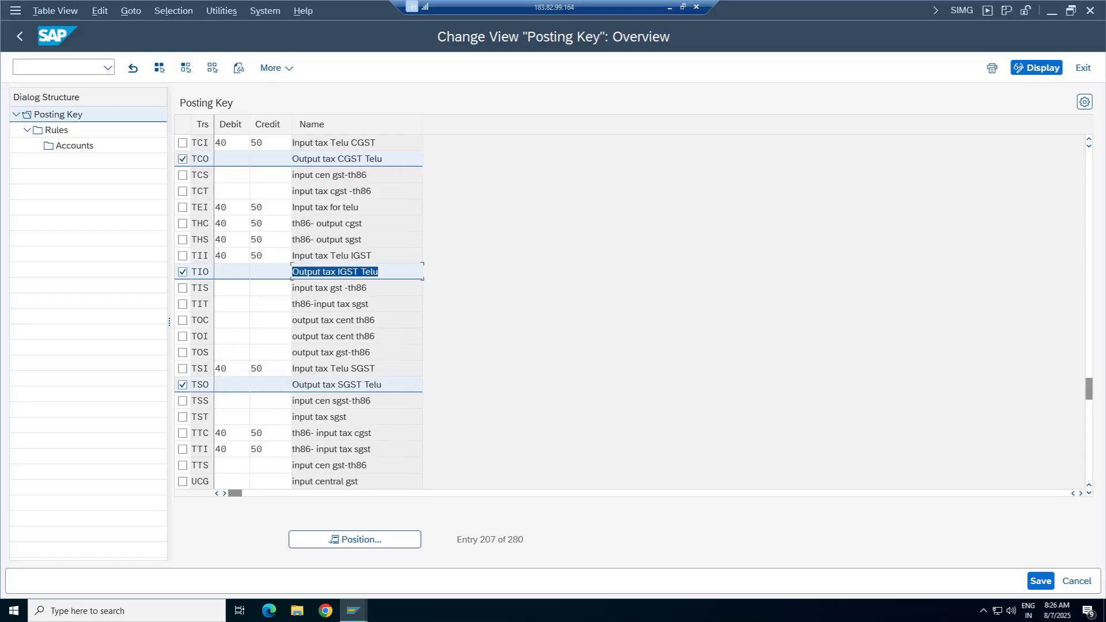
Set posting keys 40 debit and 50 credit for TCO (Output tax CGST Telu), and deselect the TIO and TSO rows.
left_click_drag(383, 160, 292, 160)
left_click(231, 159)
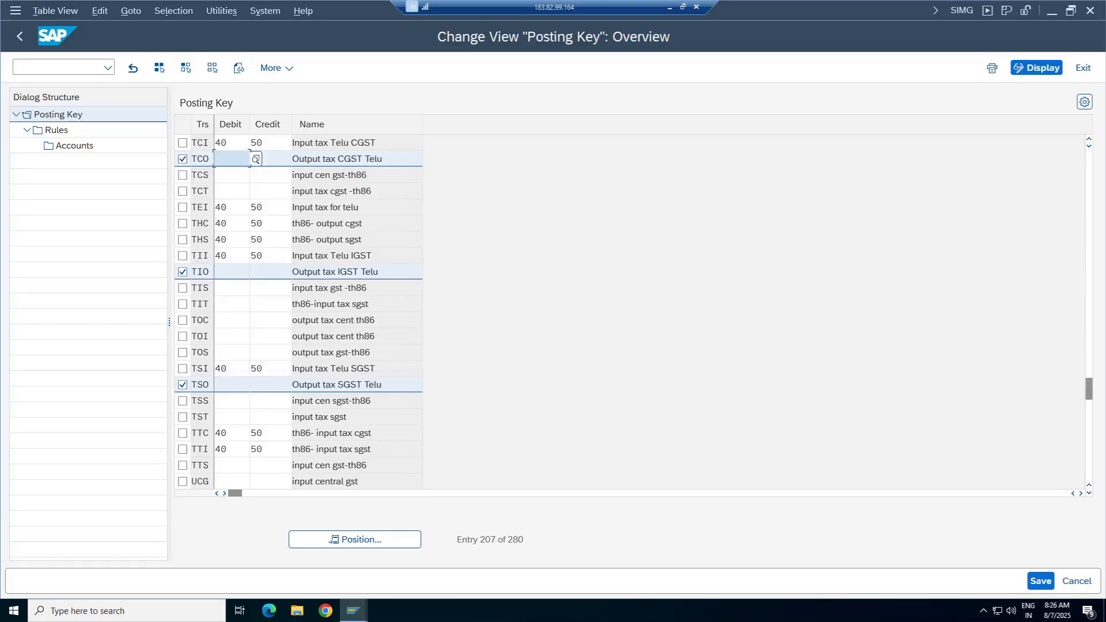
type("40")
left_click(182, 272)
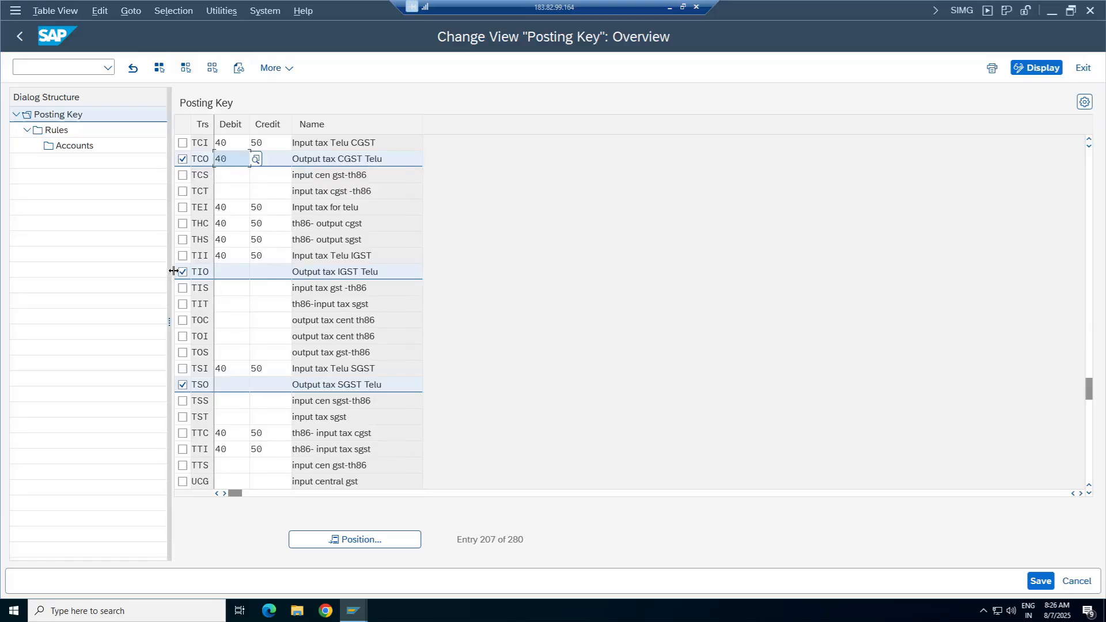
left_click(183, 384)
left_click(267, 158)
left_click(267, 178)
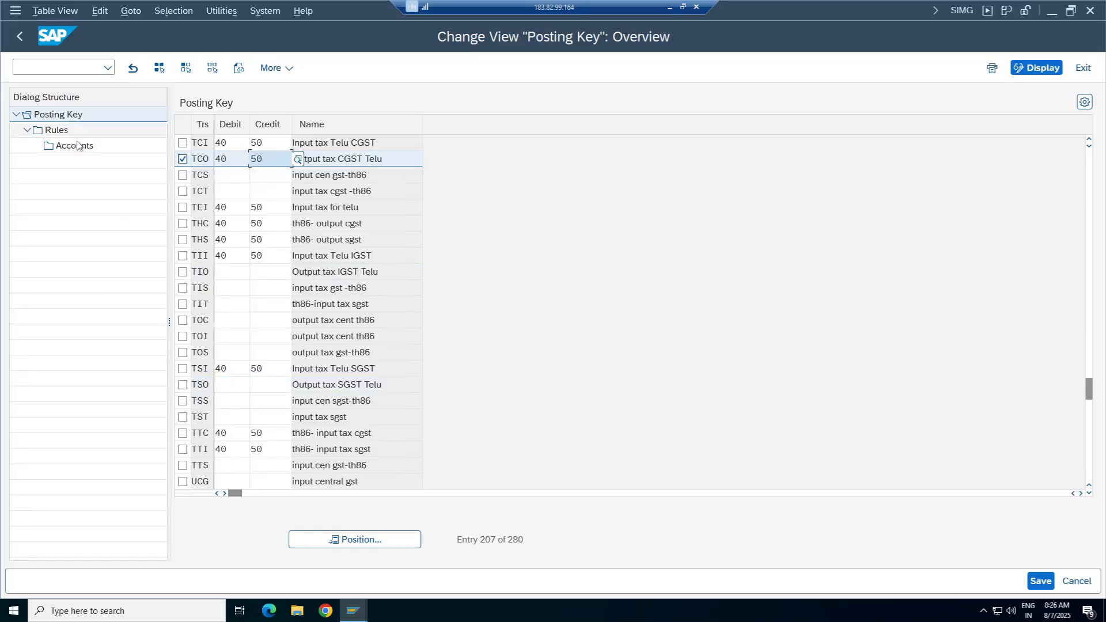
Add a new rule for transaction TCO with chart of accounts TCOA and select its row.
left_click(67, 136)
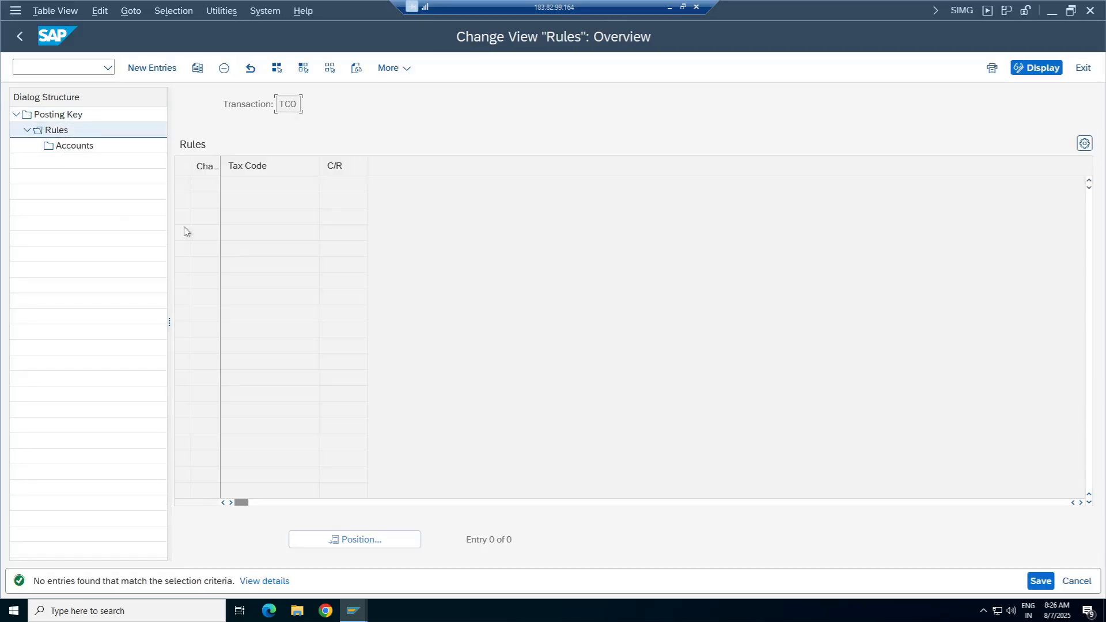
left_click(153, 68)
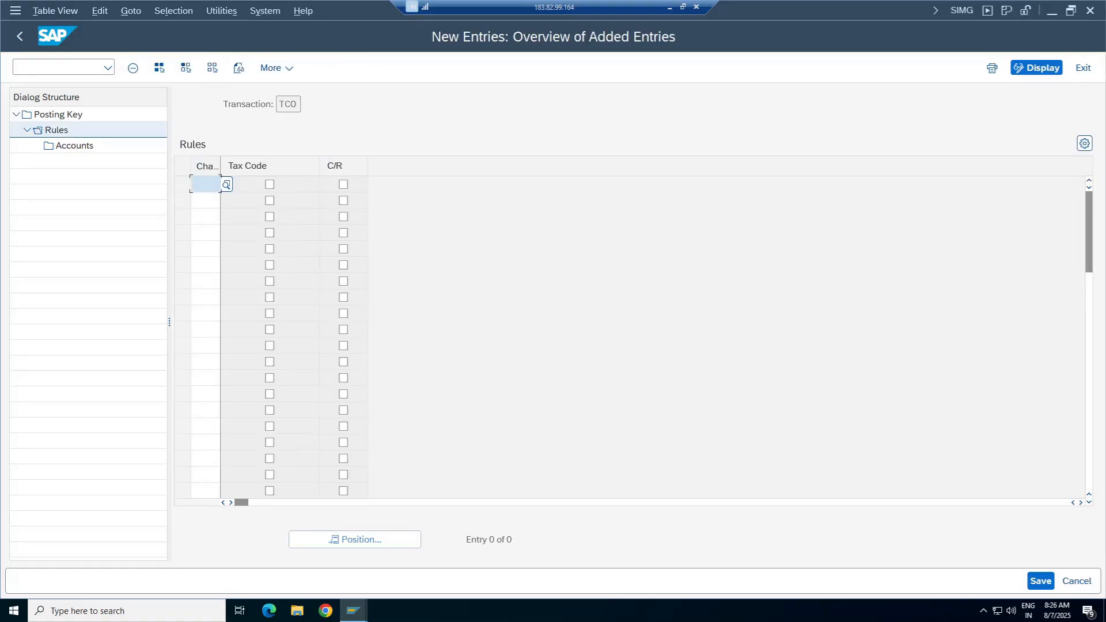
left_click(206, 185)
left_click(202, 207)
key("Return")
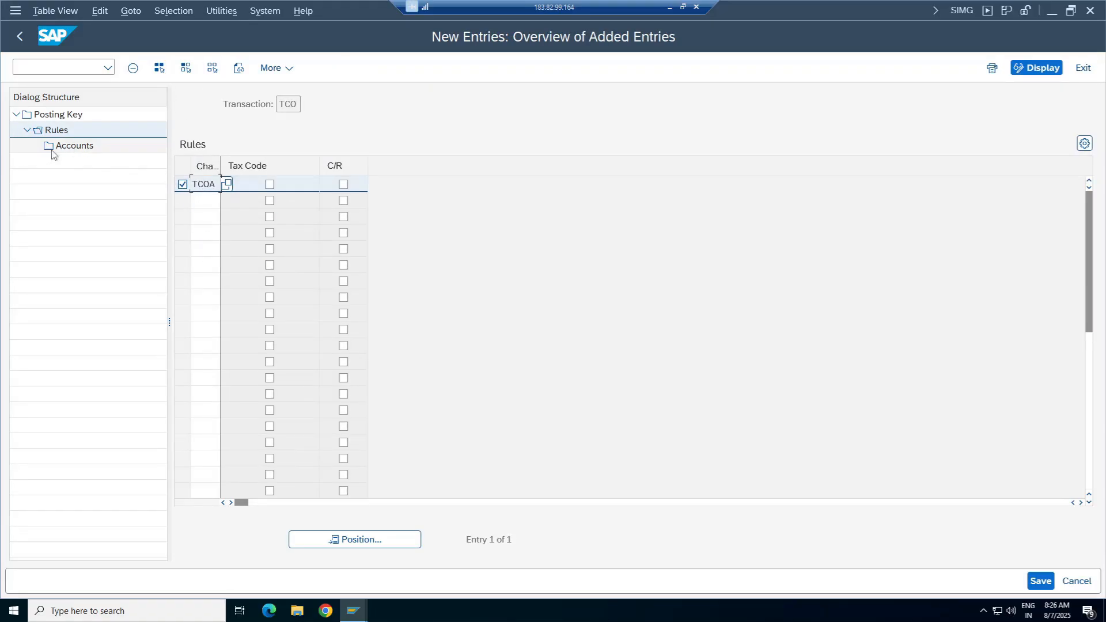
Assign G/L account 2006 (CGST Output Tax) to the TCO rule, save, and return to the posting key overview.
double_click(75, 146)
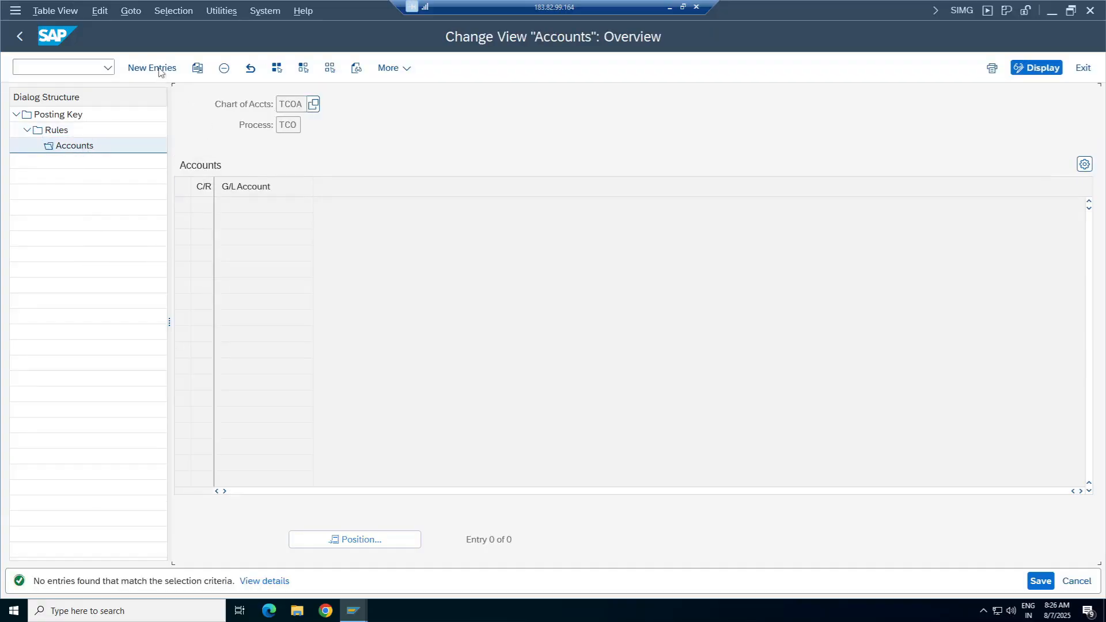
left_click(159, 70)
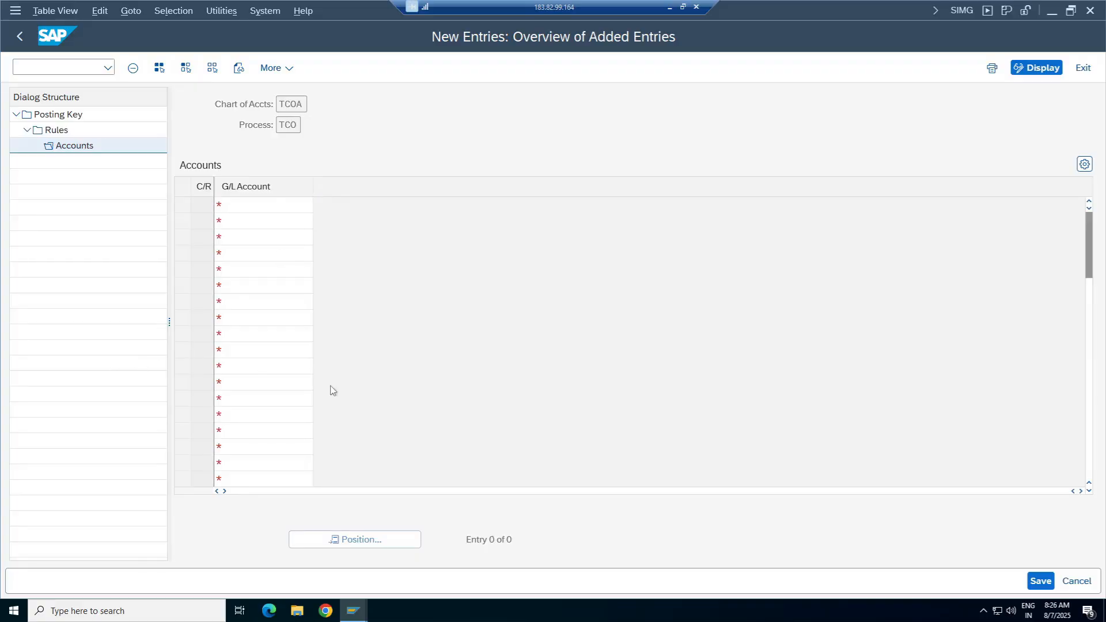
key("F4")
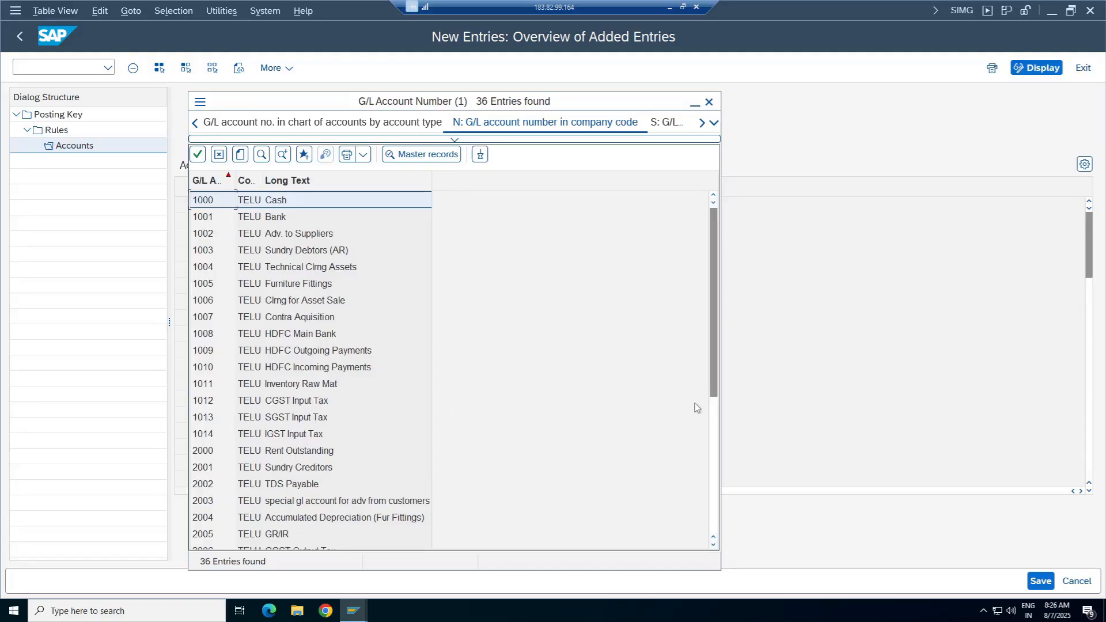
left_click_drag(712, 354, 712, 427)
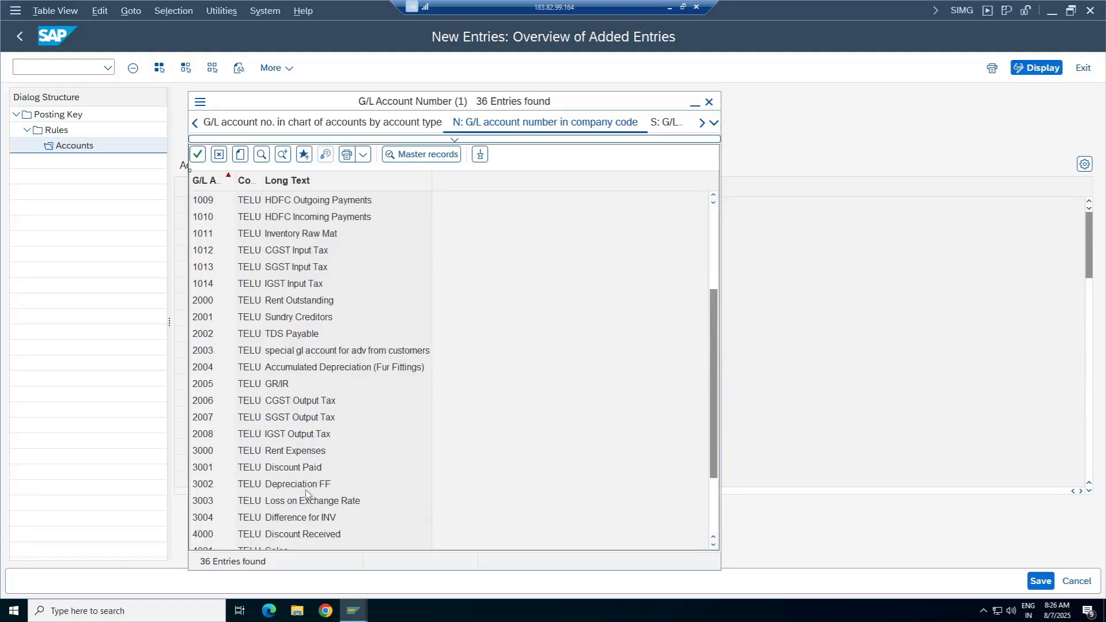
double_click(288, 407)
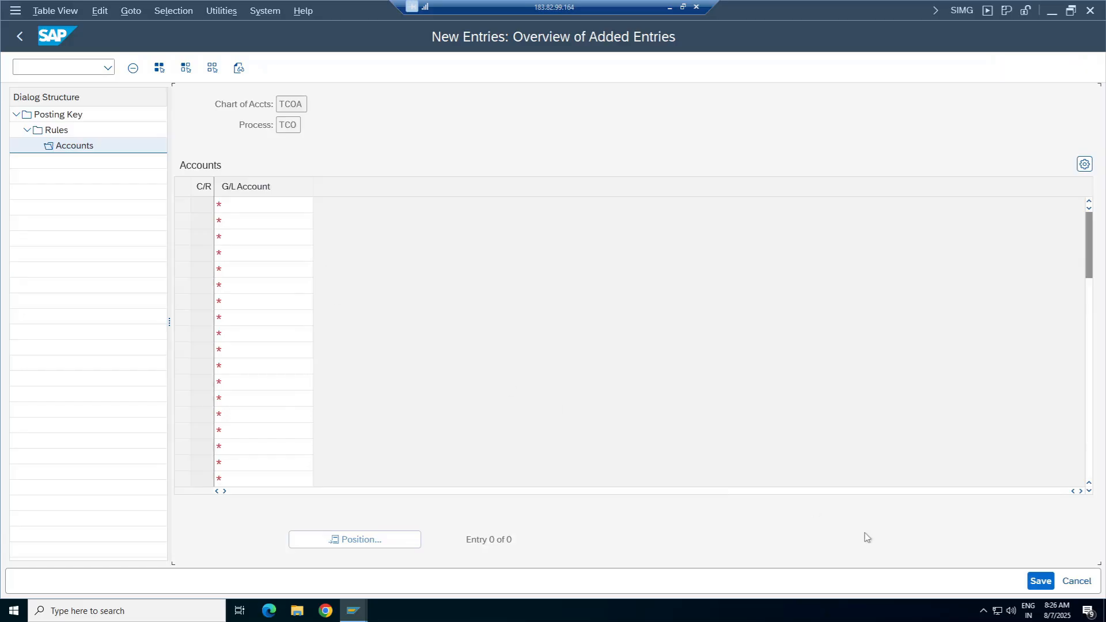
key("ctrl+s")
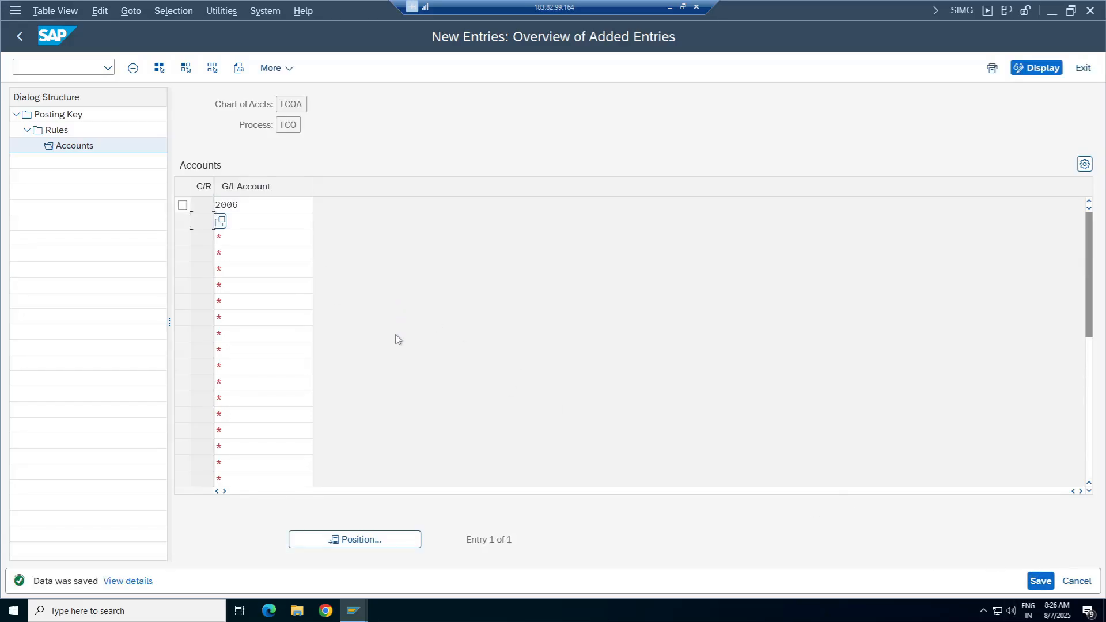
left_click(22, 38)
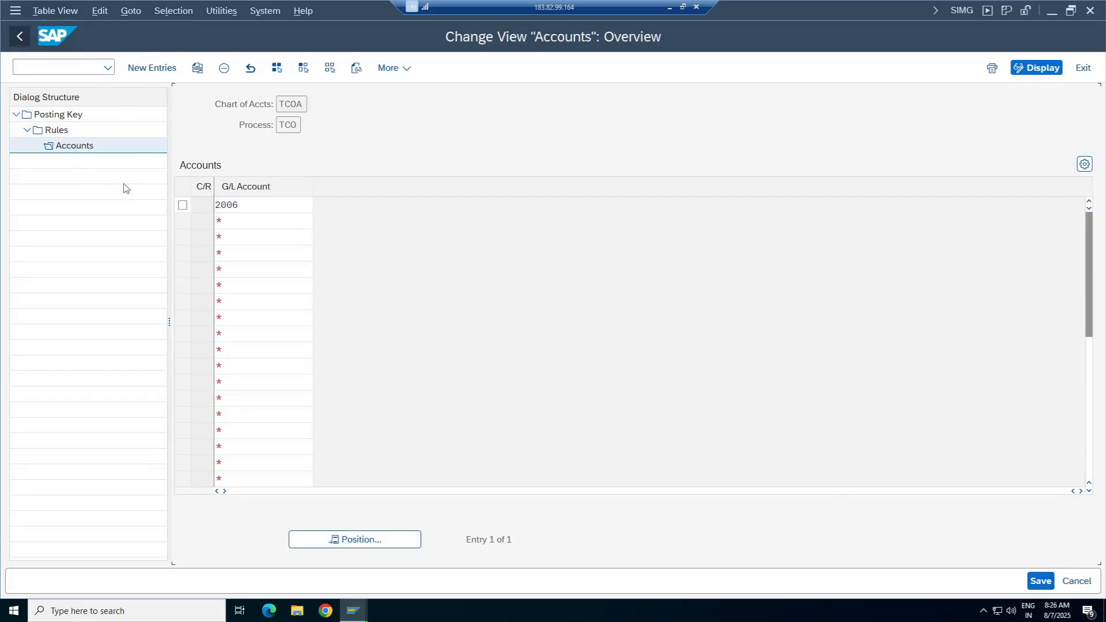
left_click(22, 36)
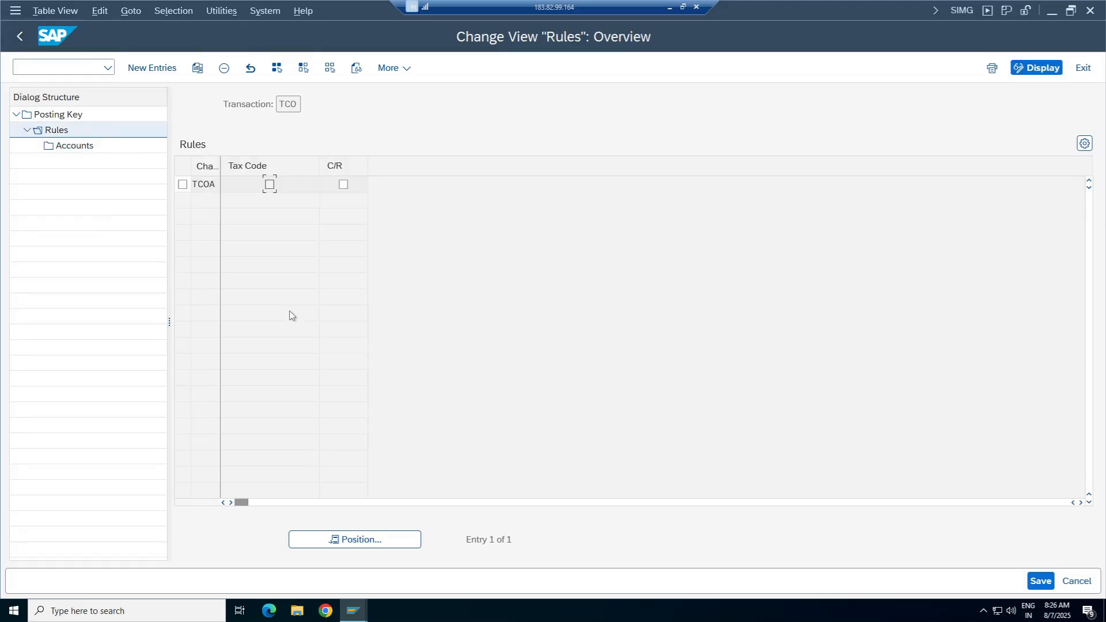
left_click(20, 36)
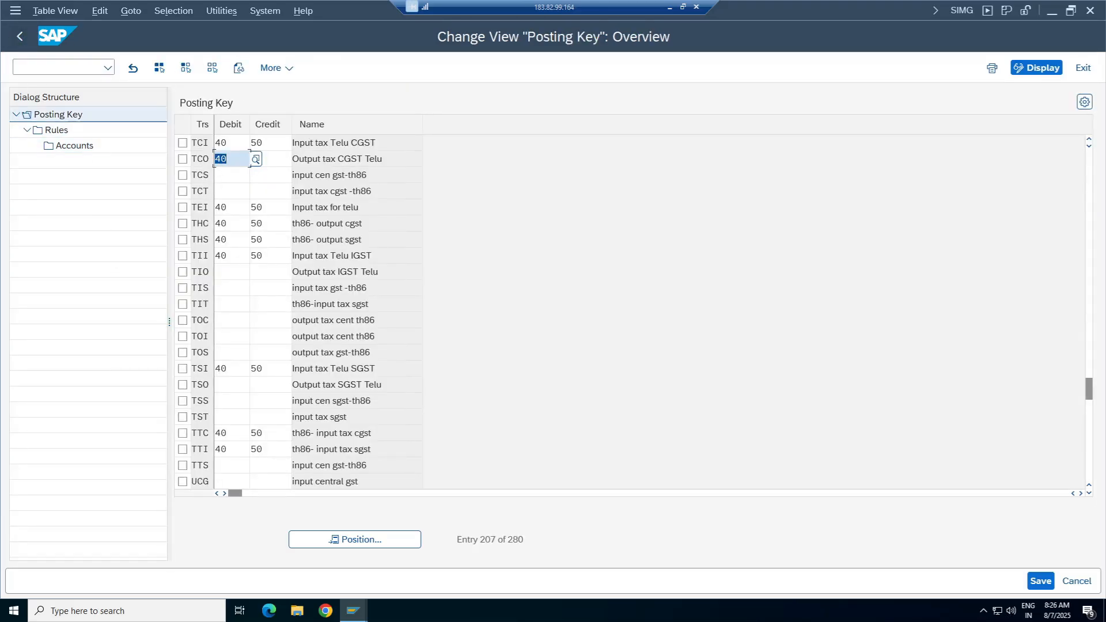
Select TSO (Output tax SGST Telu) and set its posting keys to 40 debit and 50 credit.
left_click(182, 384)
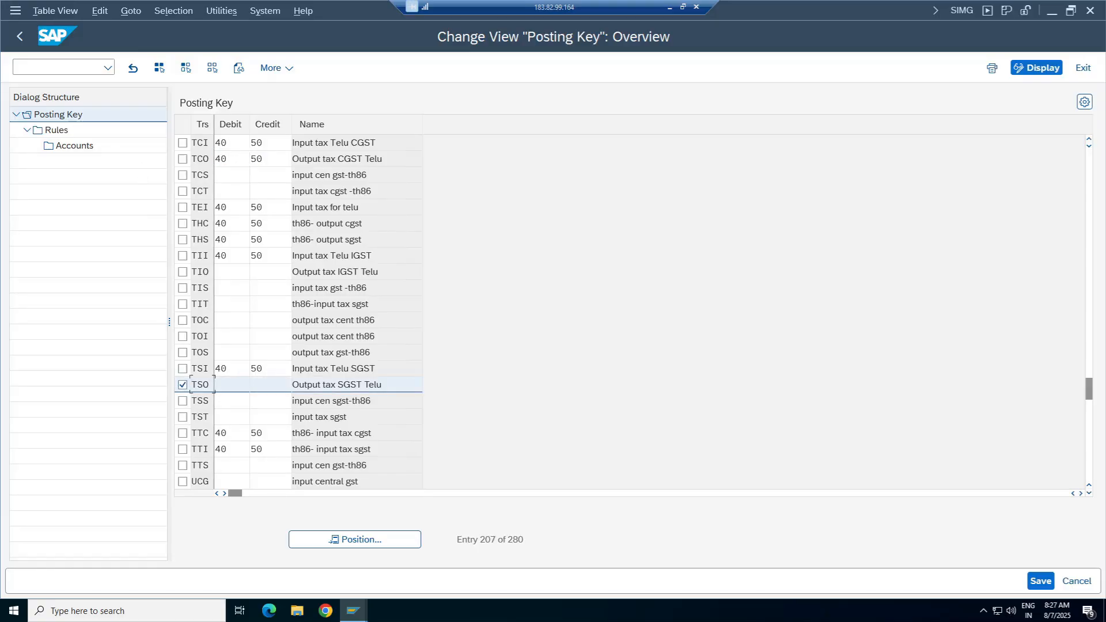
left_click(231, 385)
left_click(231, 402)
left_click(268, 385)
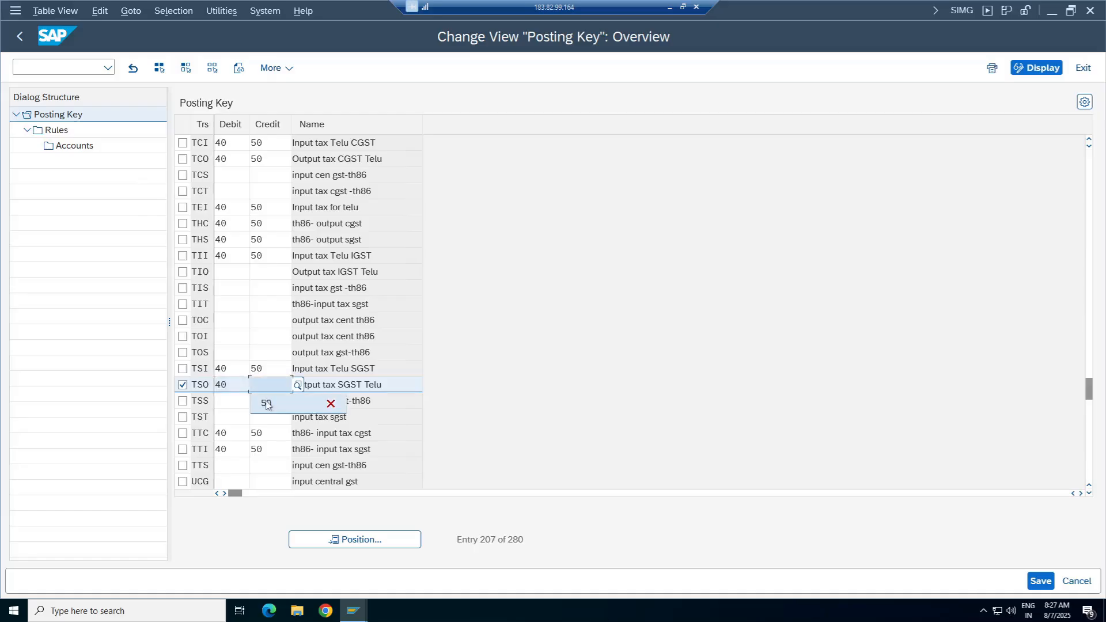
left_click(266, 403)
Add a new rule for transaction TSO with chart of accounts TCOA.
double_click(57, 132)
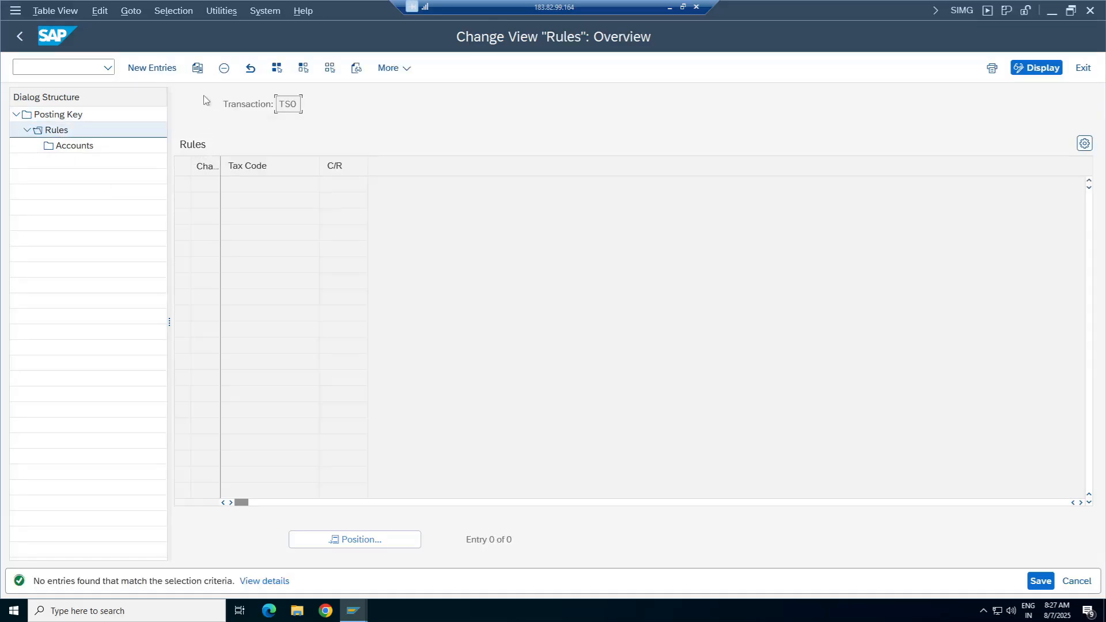
left_click(157, 70)
left_click(205, 184)
left_click(215, 184)
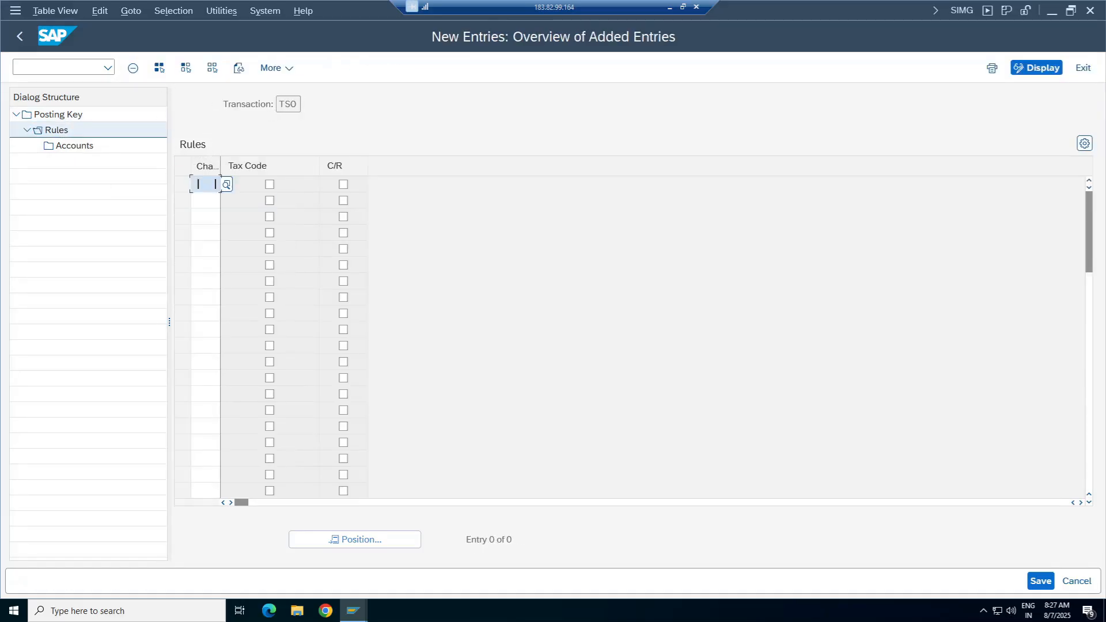
type("tcoa")
key("Return")
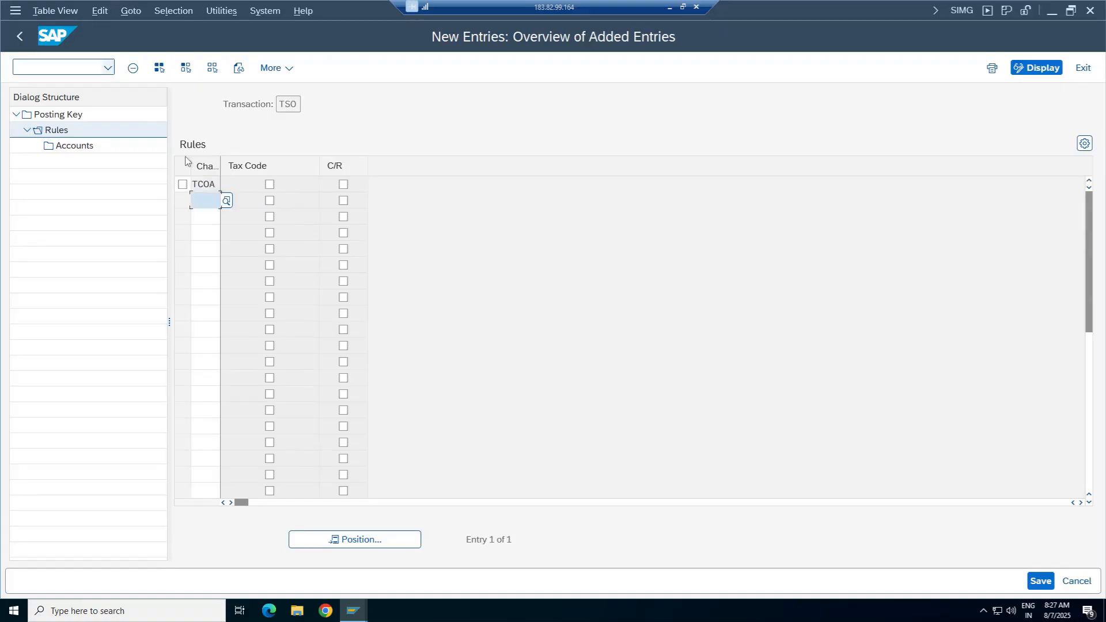
Assign G/L account 2007 (SGST Output Tax) to the TSO rule, save, and return to the posting key overview.
double_click(72, 146)
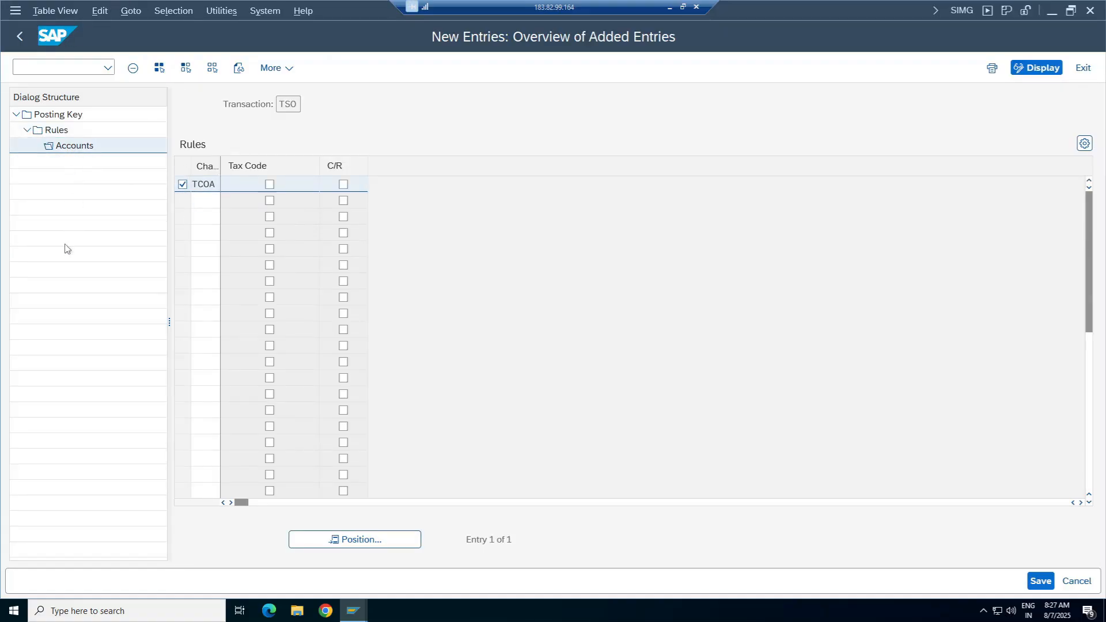
left_click(136, 67)
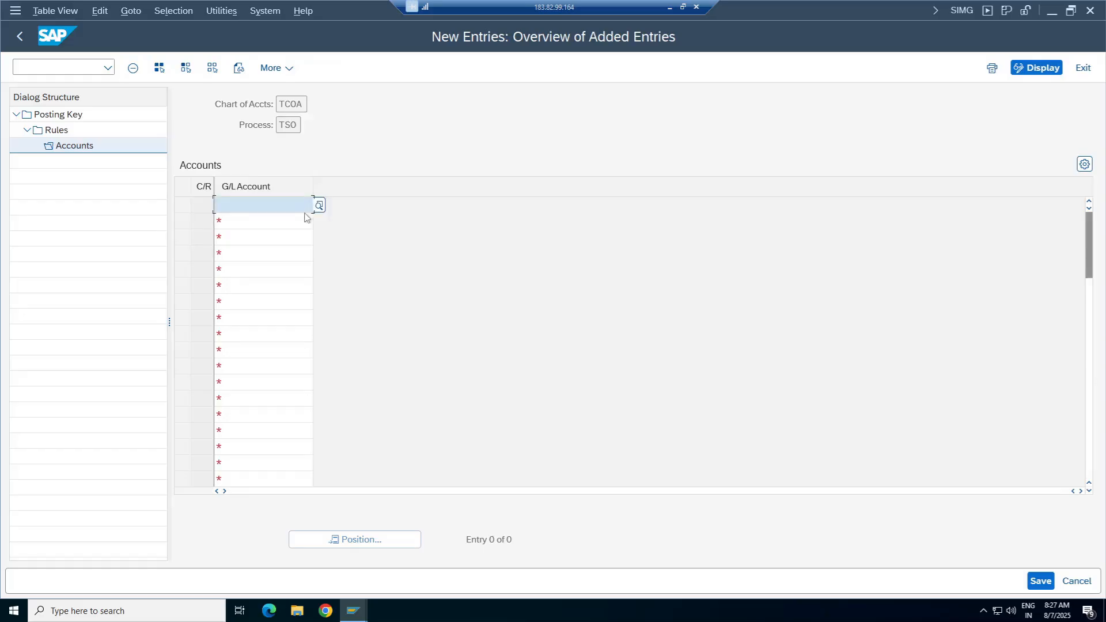
key("F4")
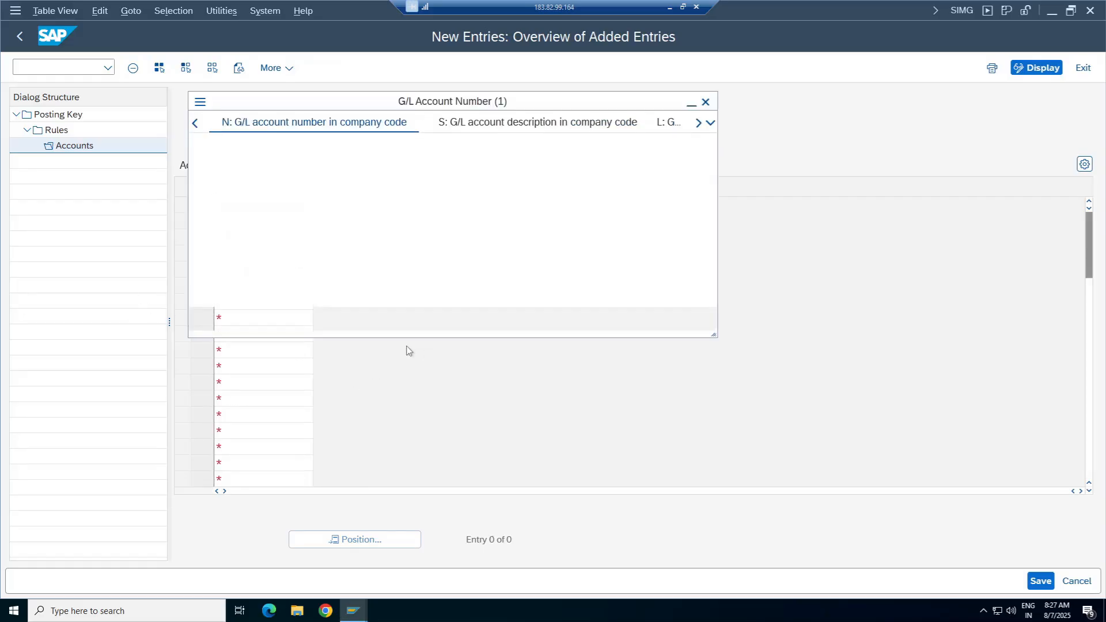
key("Return")
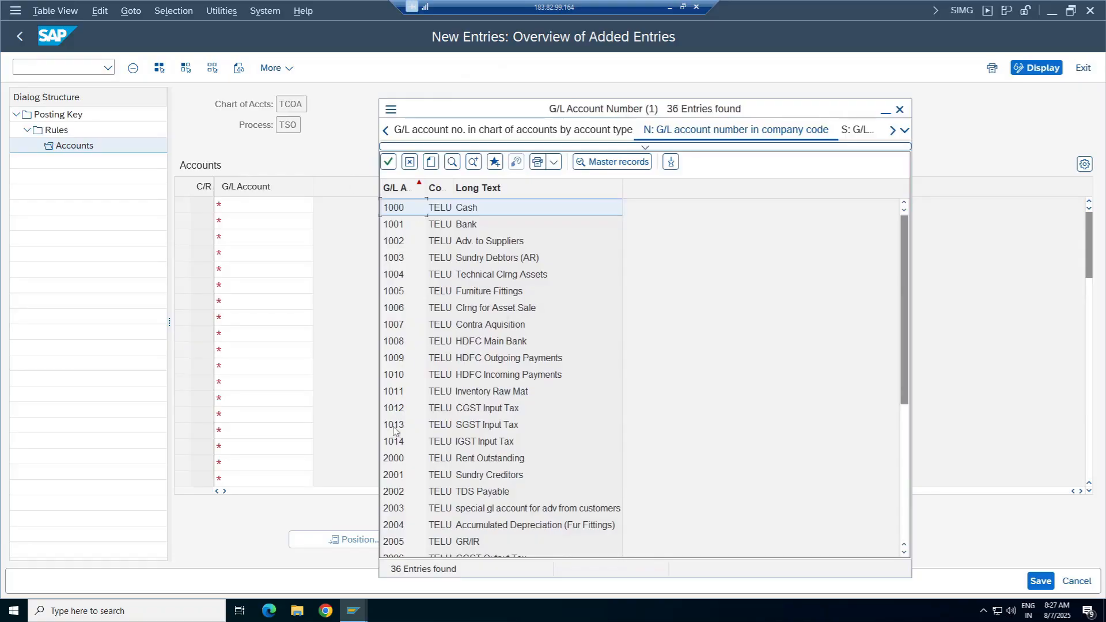
left_click_drag(902, 288, 844, 414)
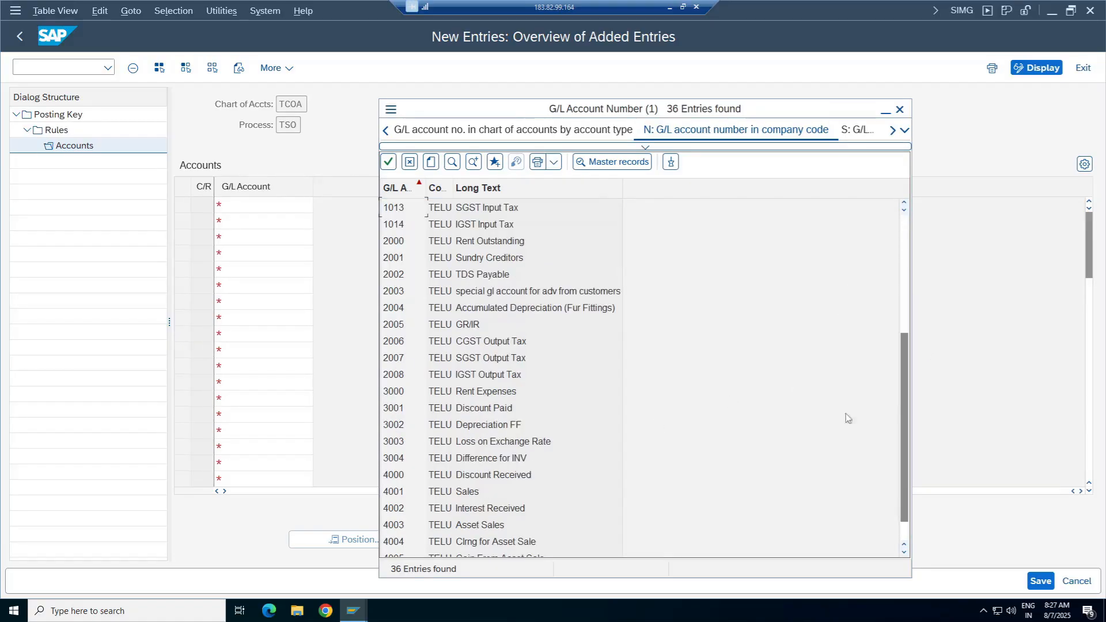
double_click(476, 363)
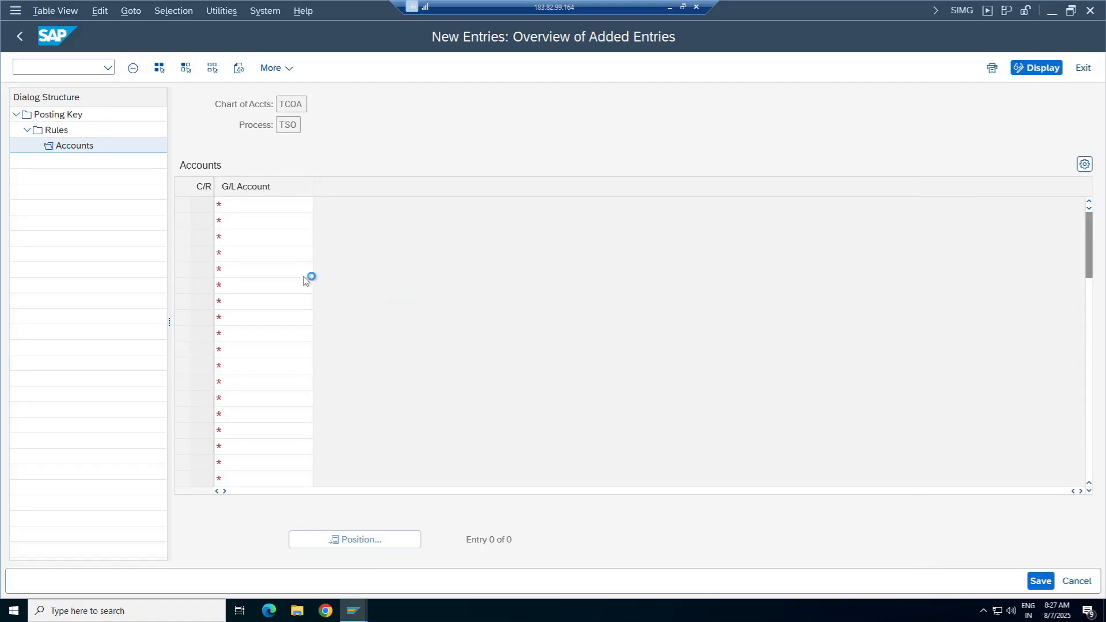
left_click(1039, 582)
left_click(19, 35)
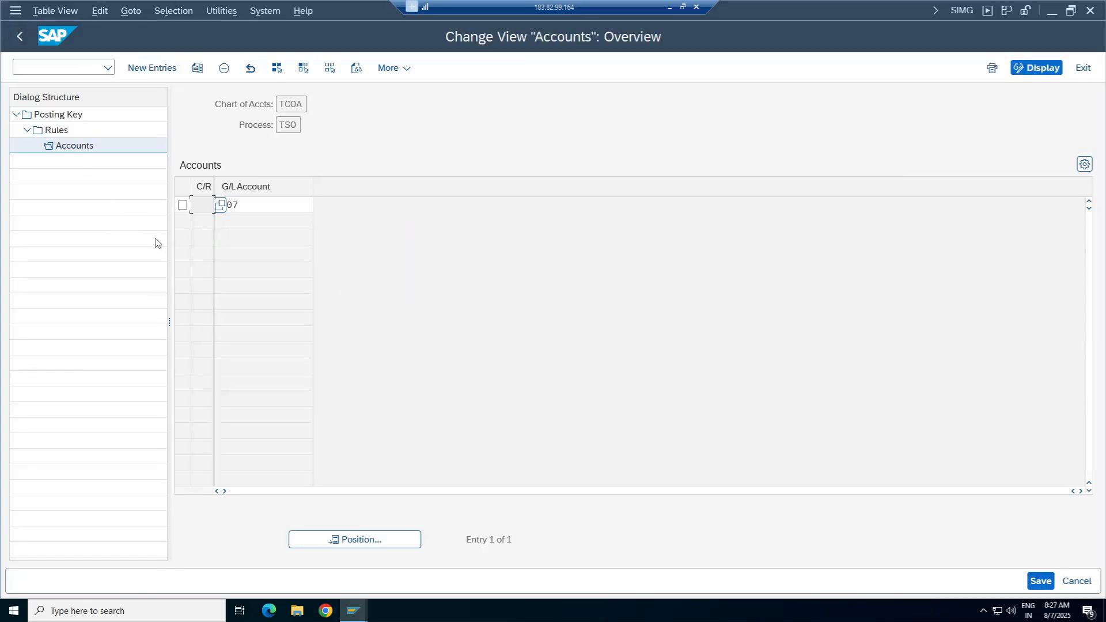
left_click(19, 34)
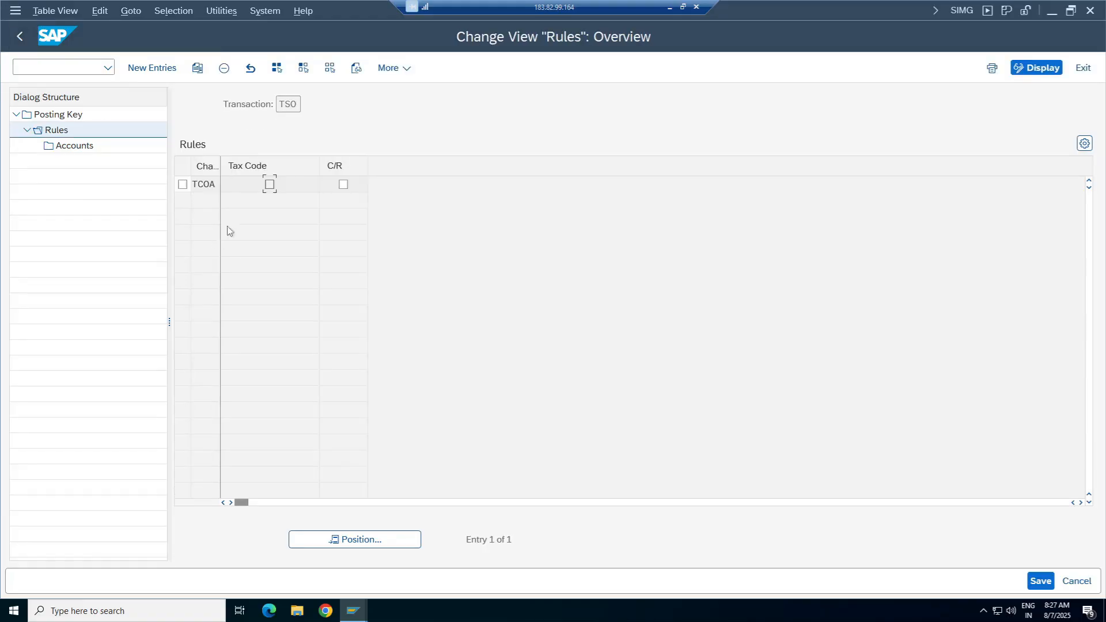
left_click(19, 36)
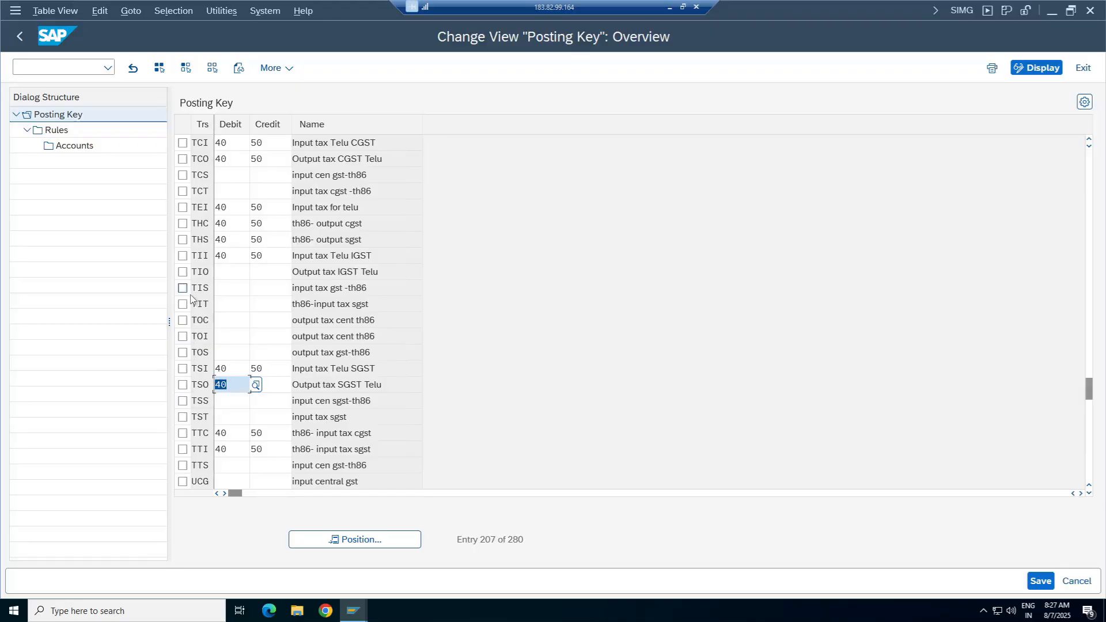
Select TIO (Output tax IGST Telu) and set its posting keys to 40 debit and 50 credit.
left_click(182, 271)
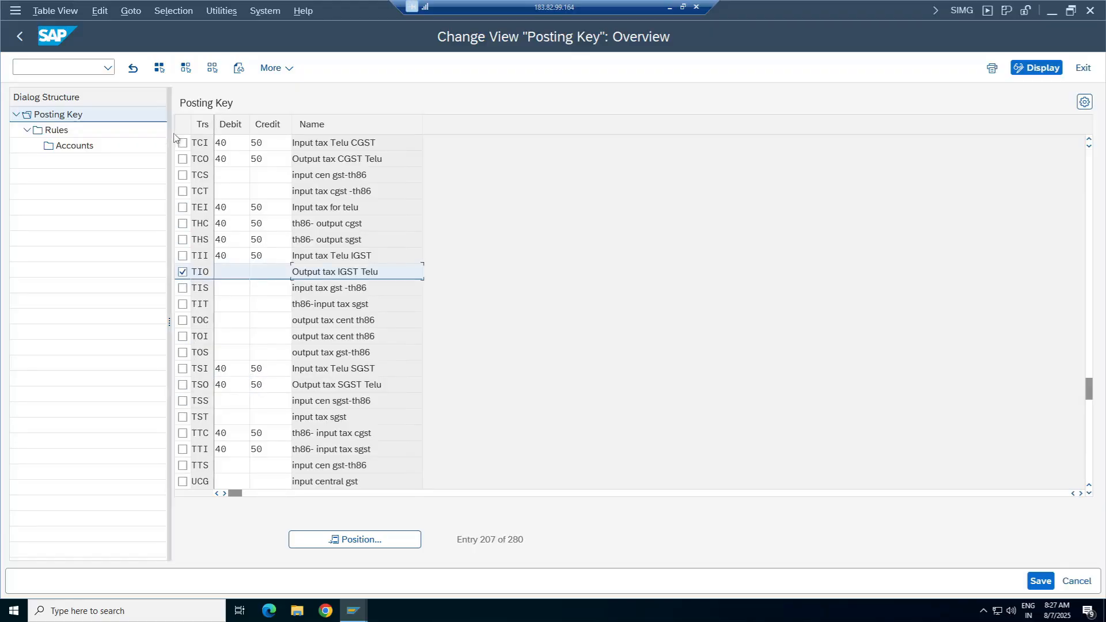
left_click(231, 271)
type("40")
key("Tab")
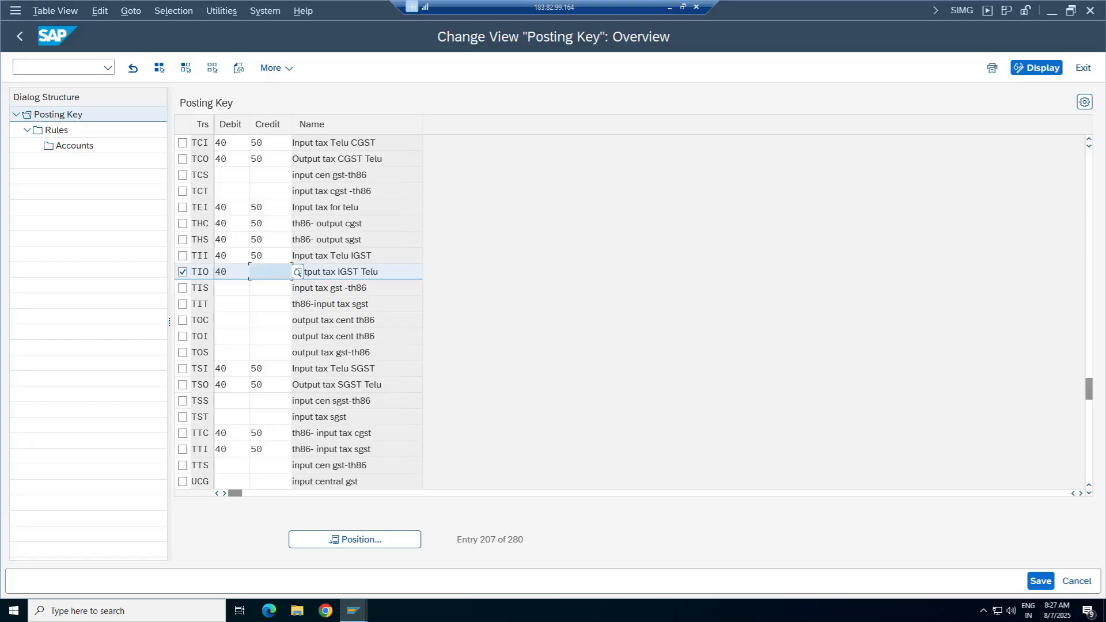
type("50")
Add a new rule for transaction TIO with chart of accounts TCOA and select its row.
left_click(57, 131)
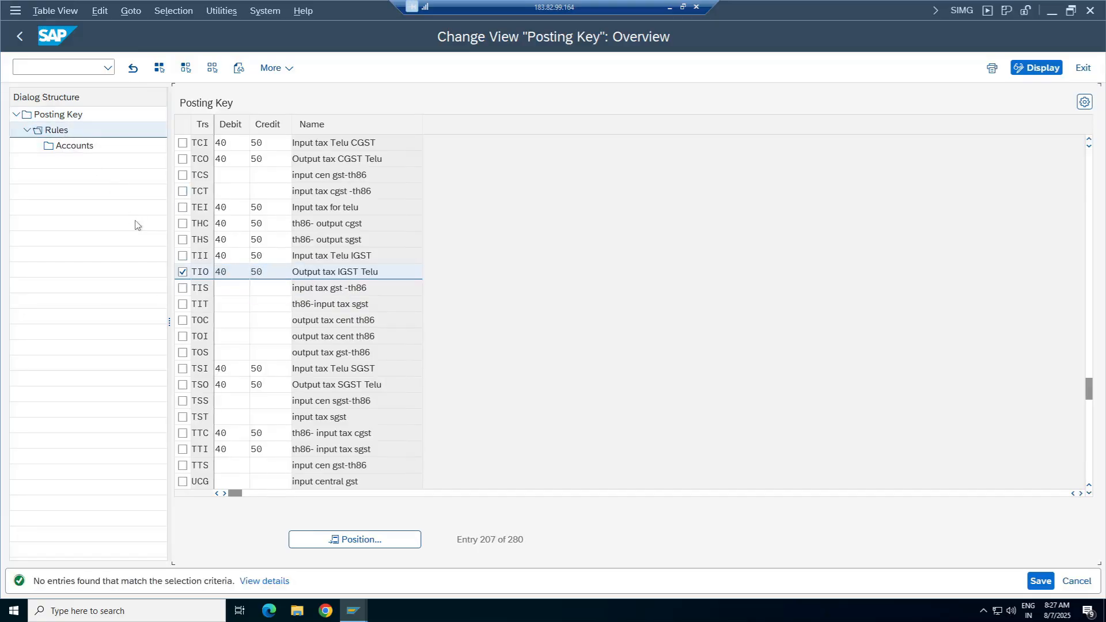
left_click(164, 67)
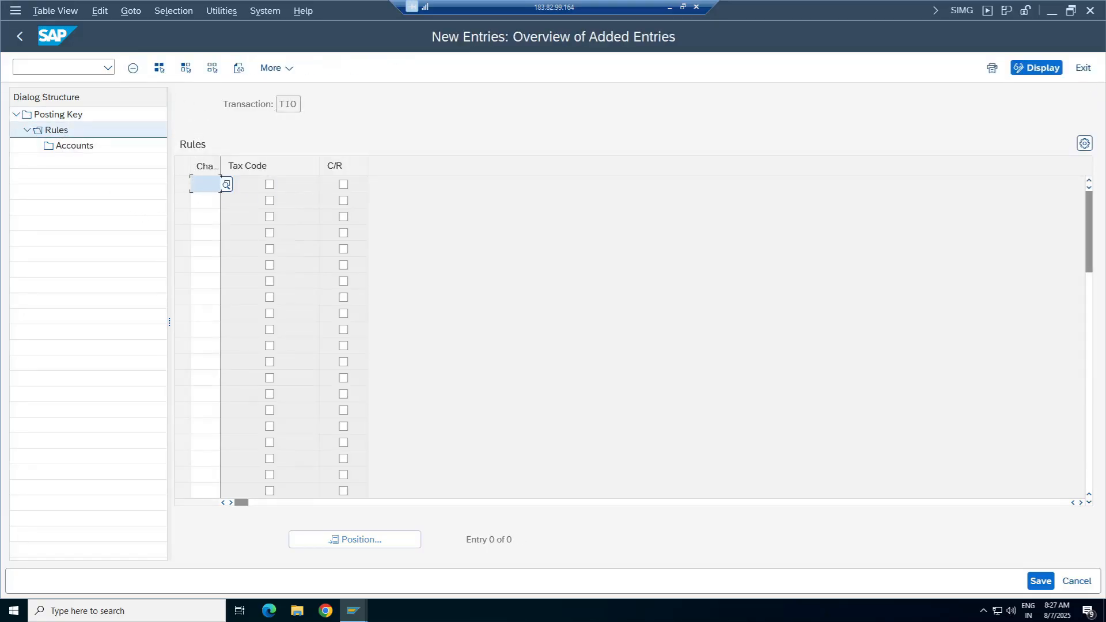
type("tcoa")
key("Return")
left_click(183, 184)
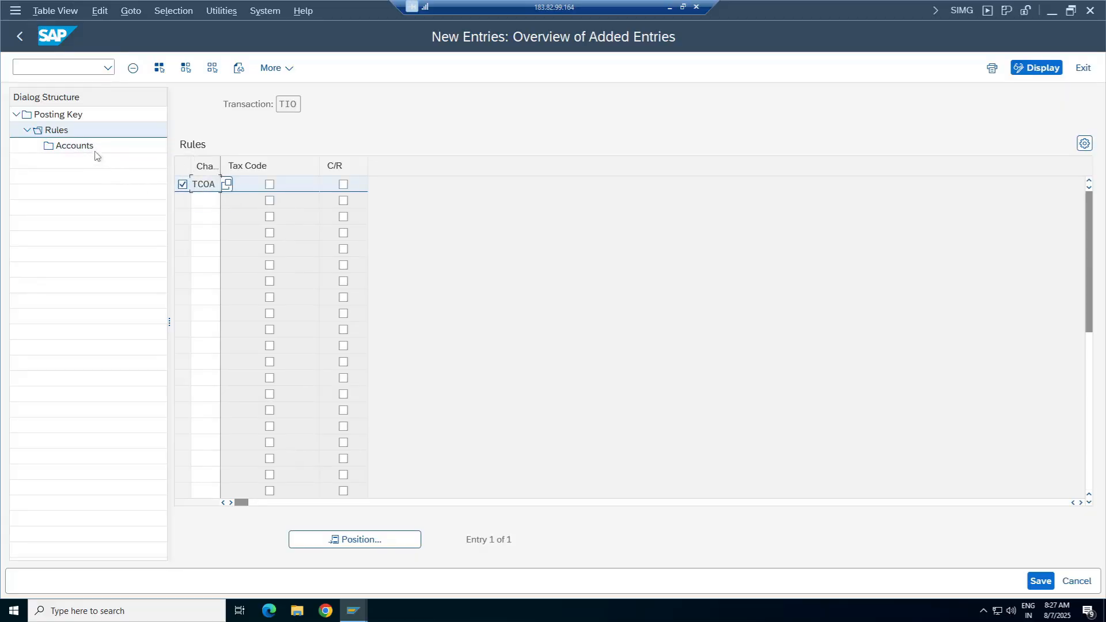
Assign G/L account 2008 (IGST Output Tax) to the TIO rule, save, and return to the posting key overview.
left_click(85, 147)
double_click(85, 148)
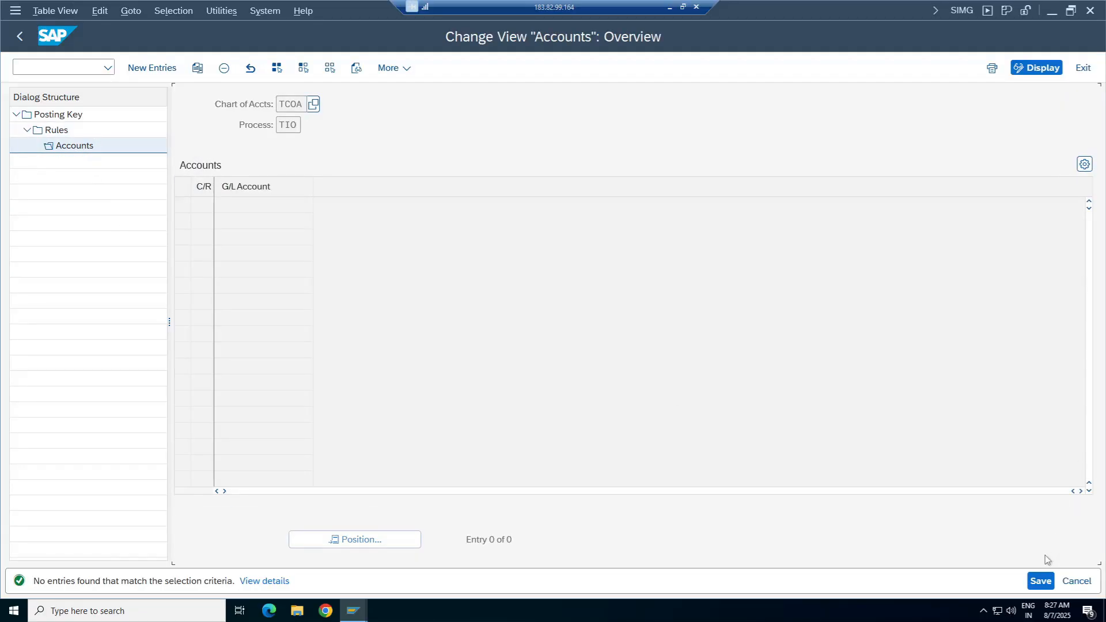
left_click(164, 69)
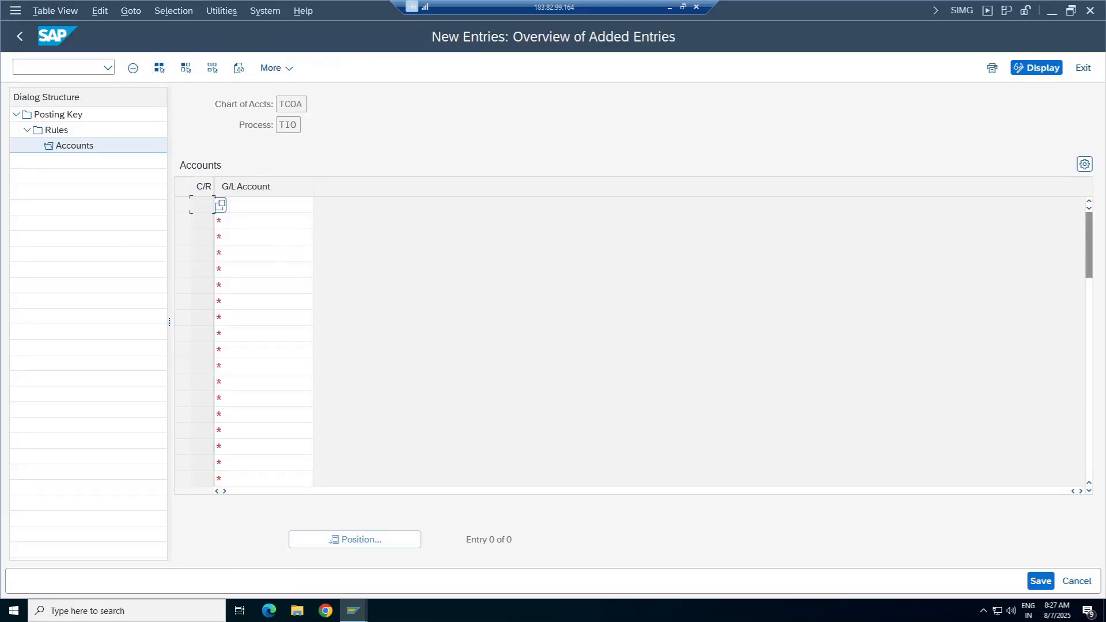
left_click(320, 206)
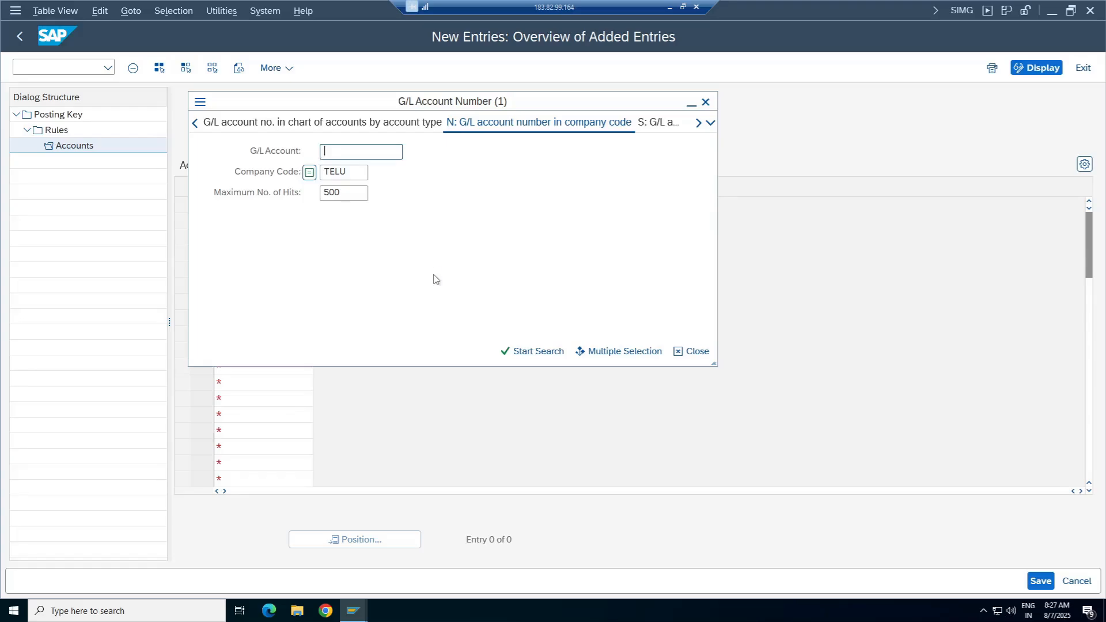
key("Return")
left_click_drag(713, 383, 712, 489)
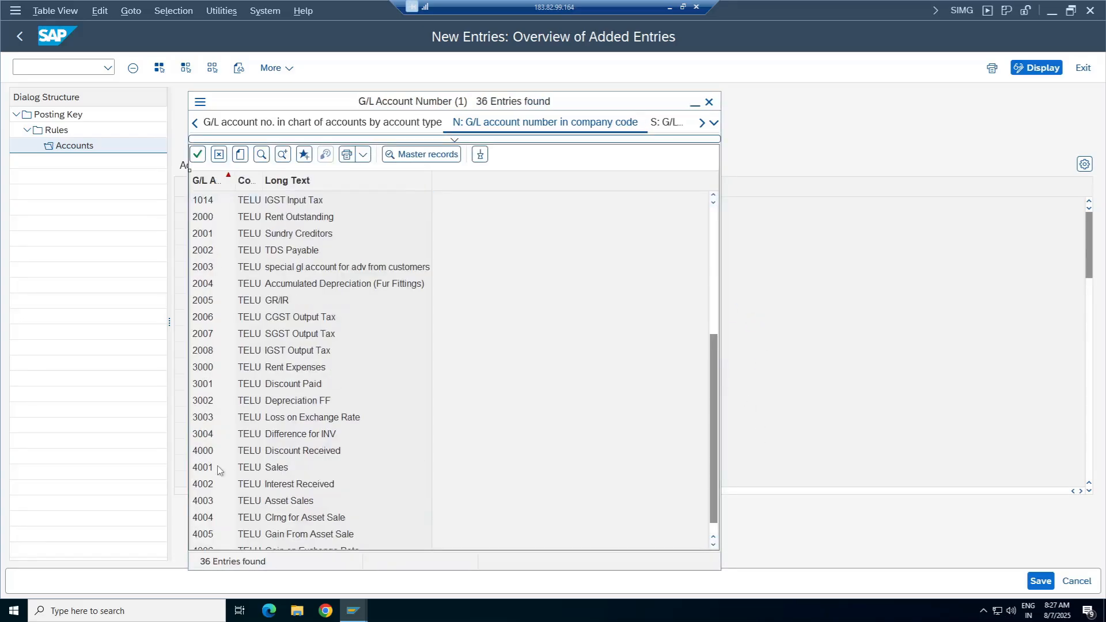
double_click(199, 351)
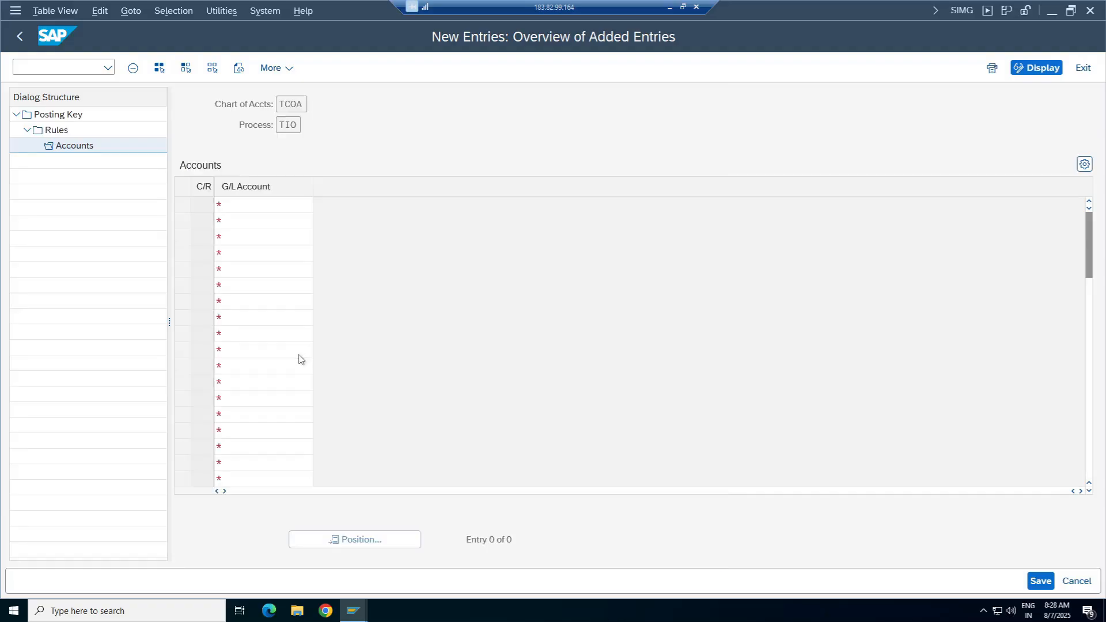
left_click(1029, 581)
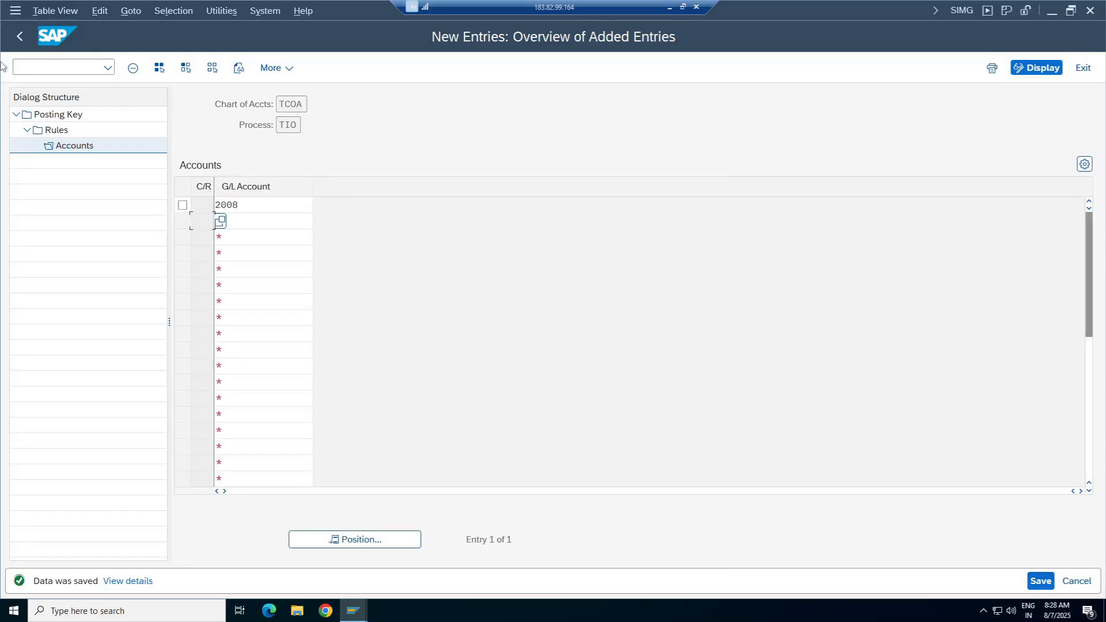
left_click(20, 36)
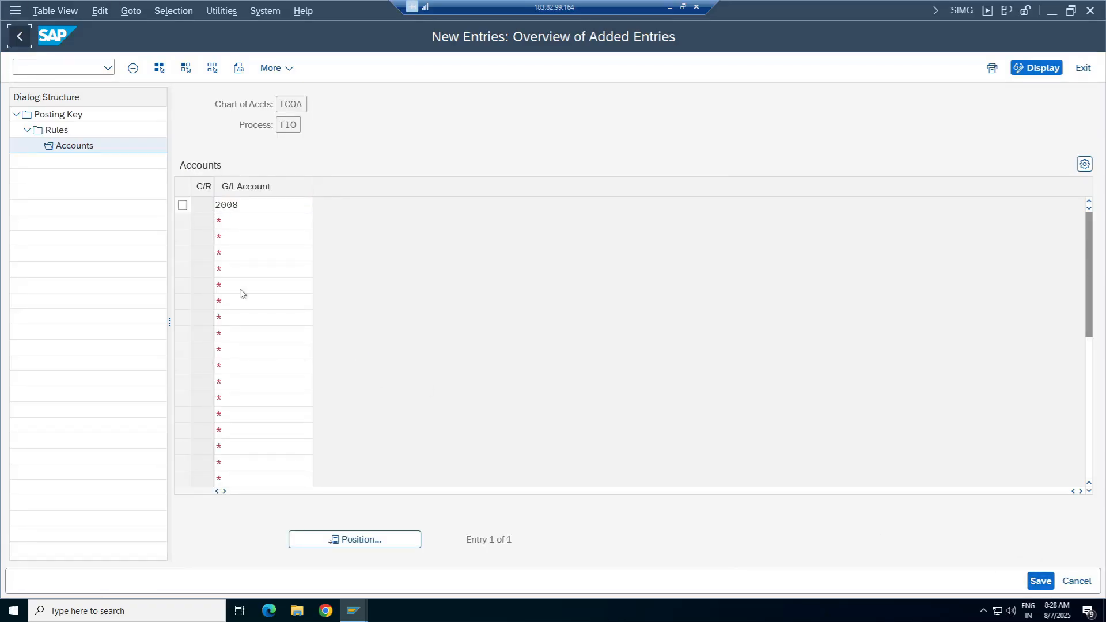
left_click(21, 41)
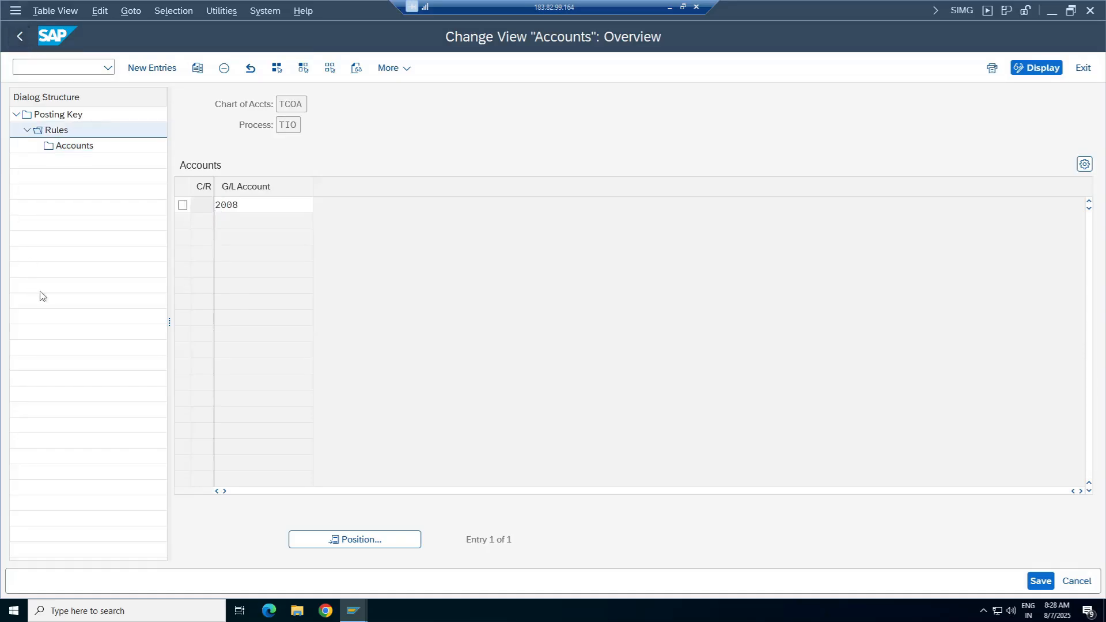
left_click(17, 36)
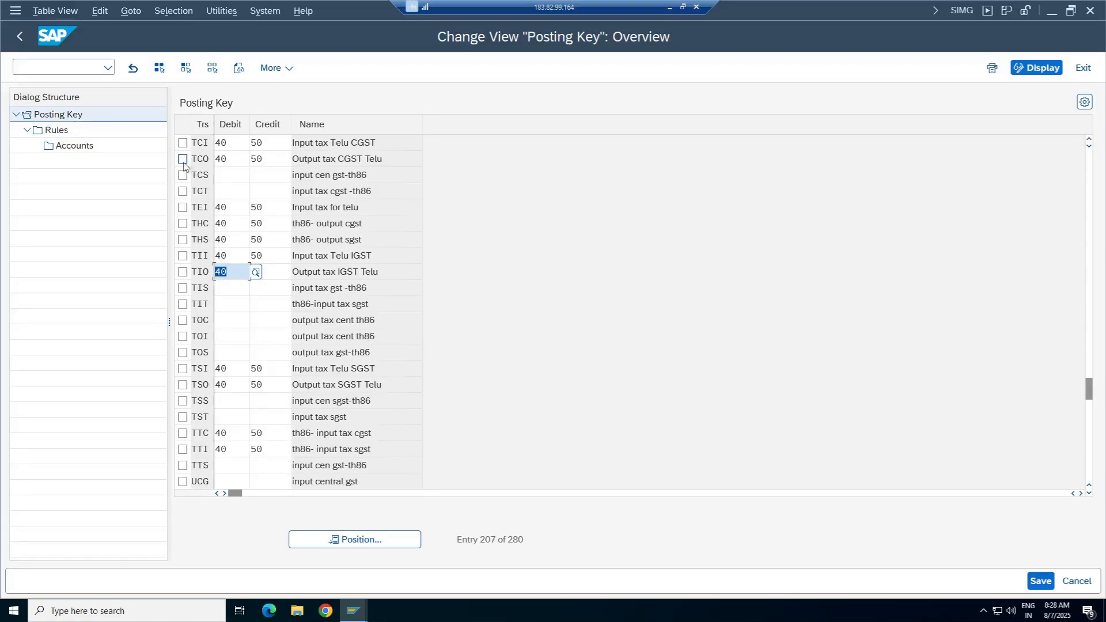
Mark the Telu transactions TCI, TSI, TII, TCO, TIO and TSO to review their posting keys, and return to the IMG.
left_click(182, 143)
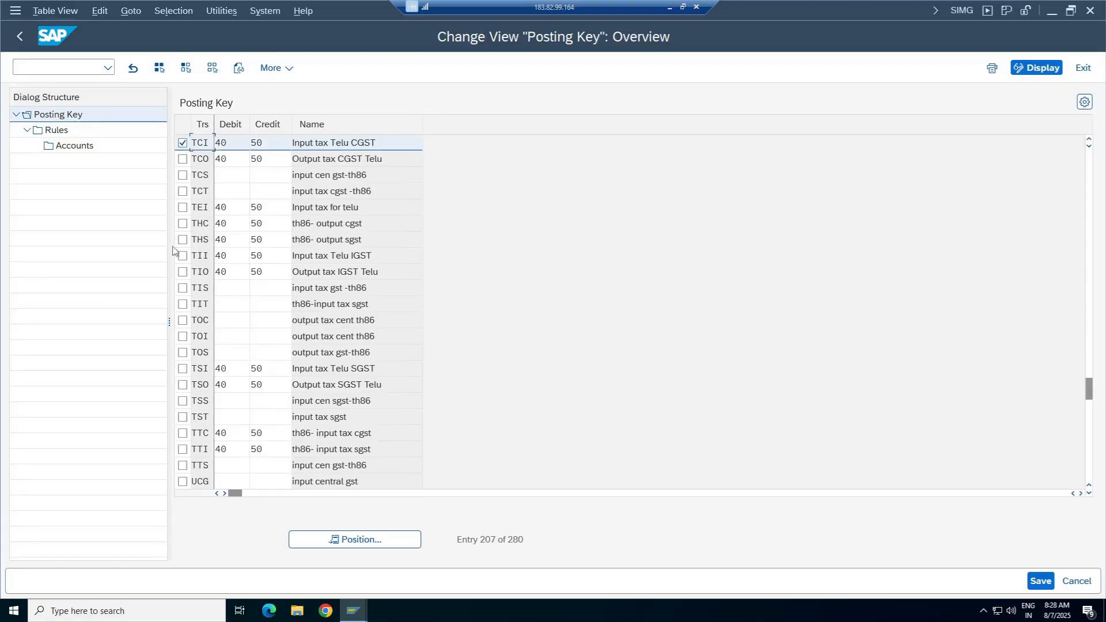
left_click(183, 369)
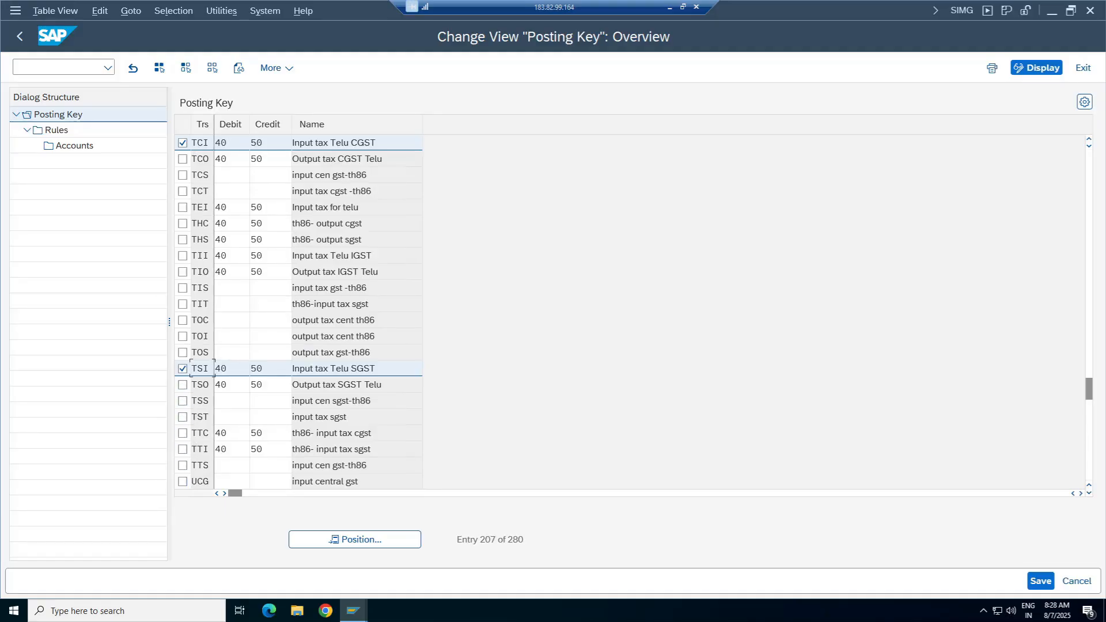
left_click(182, 255)
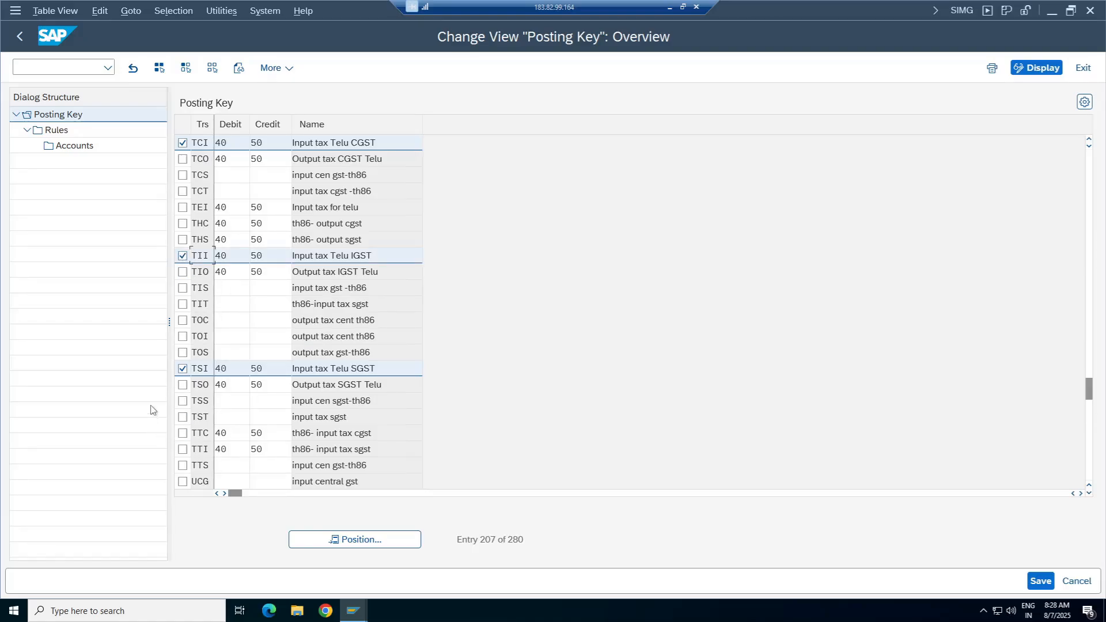
left_click(182, 160)
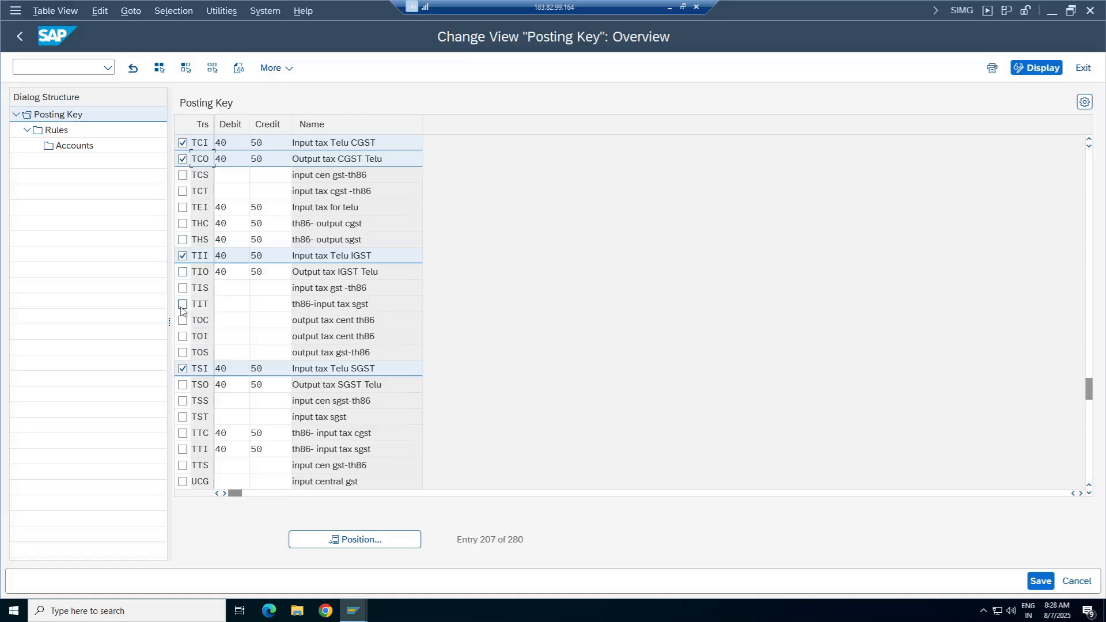
left_click(182, 272)
left_click(183, 385)
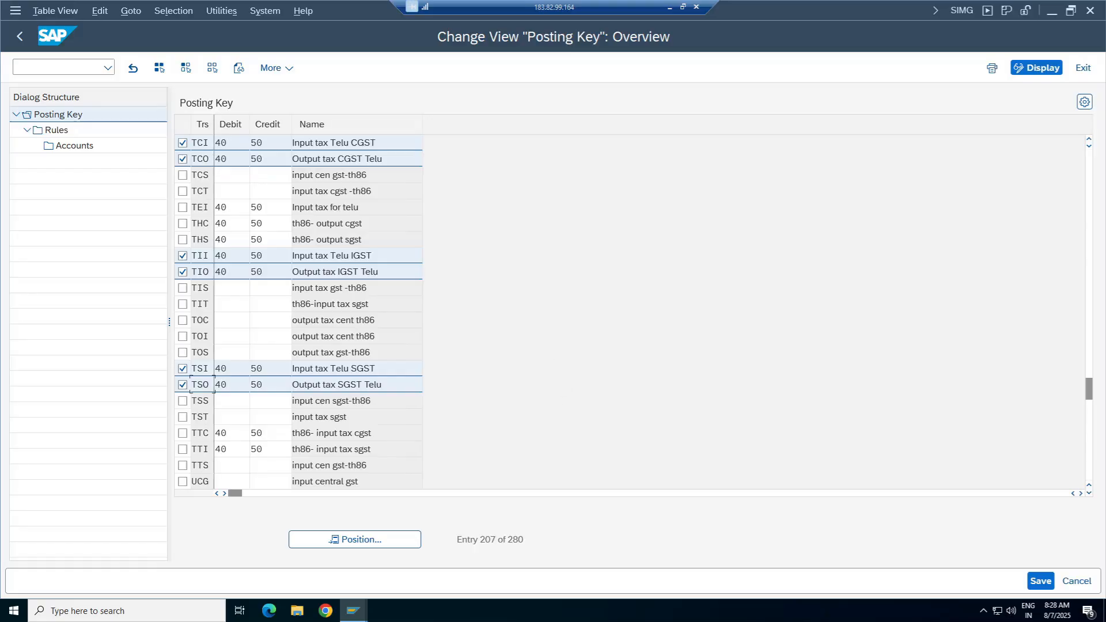
left_click(20, 38)
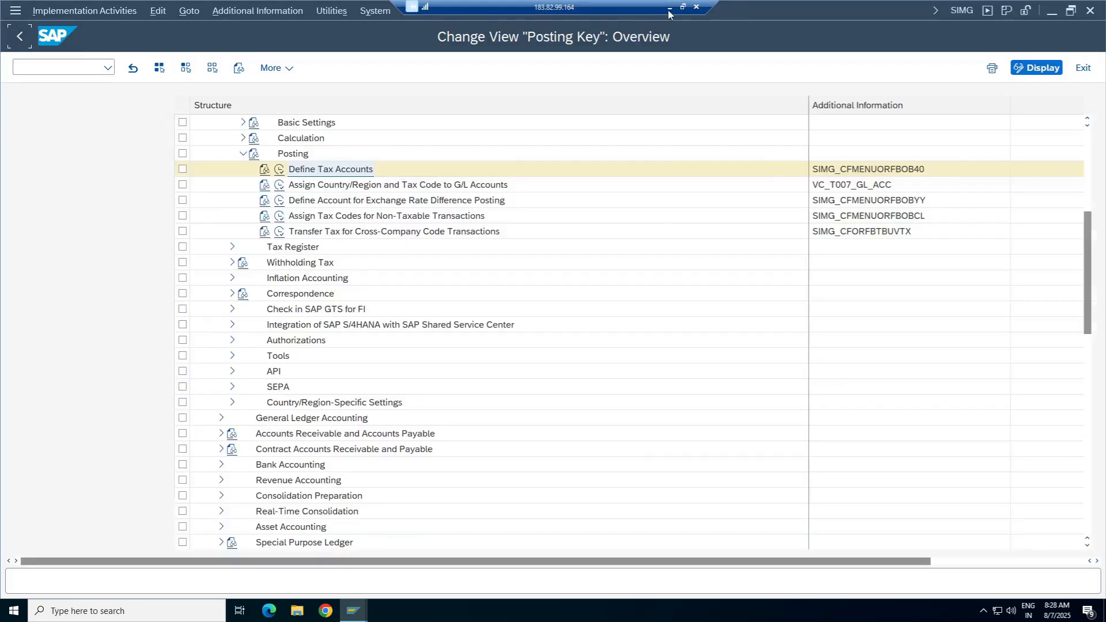
Switch to the Google Sheets configuration notes and review the GST rows from Condition Types to Tax Procedure (OBQ3).
left_click(669, 6)
left_click(116, 377)
left_click(113, 343)
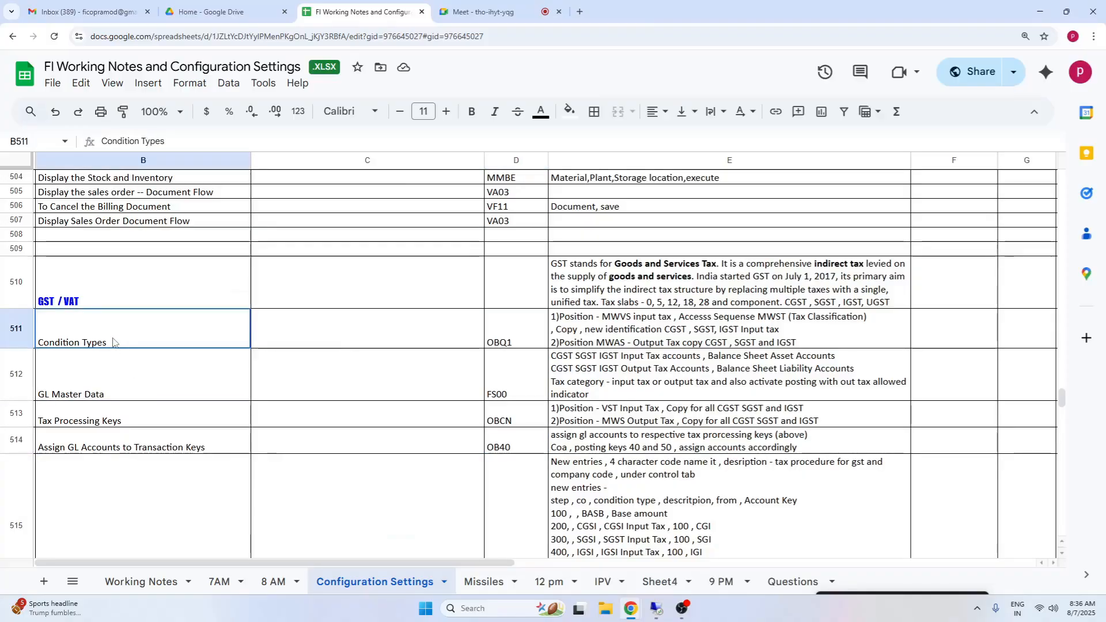
left_click_drag(113, 343, 734, 337)
left_click_drag(141, 393, 743, 381)
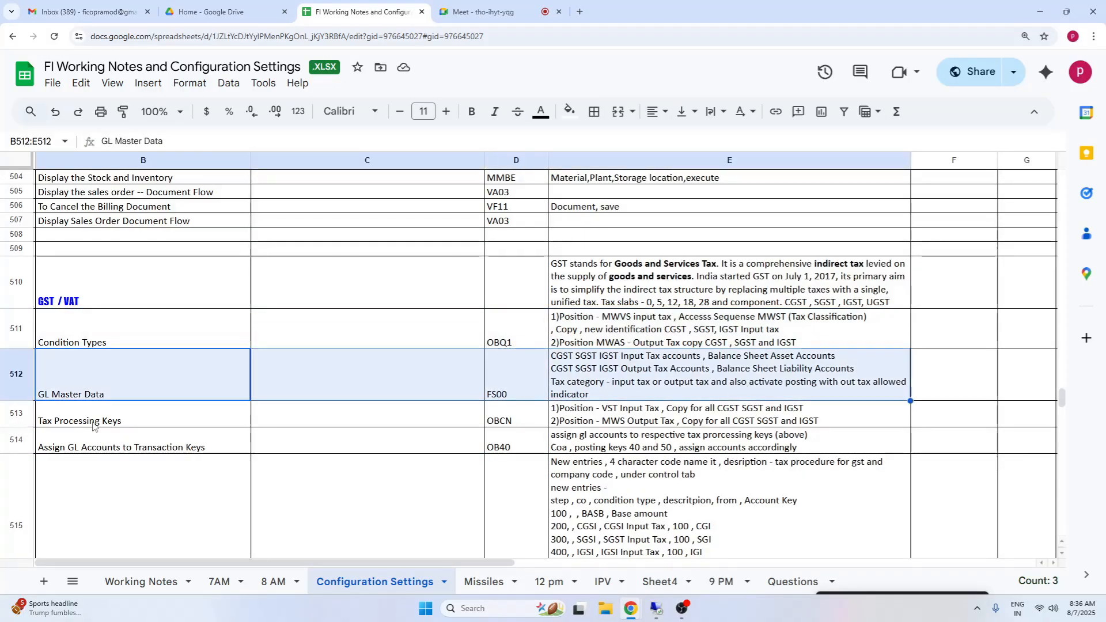
left_click_drag(93, 423, 691, 410)
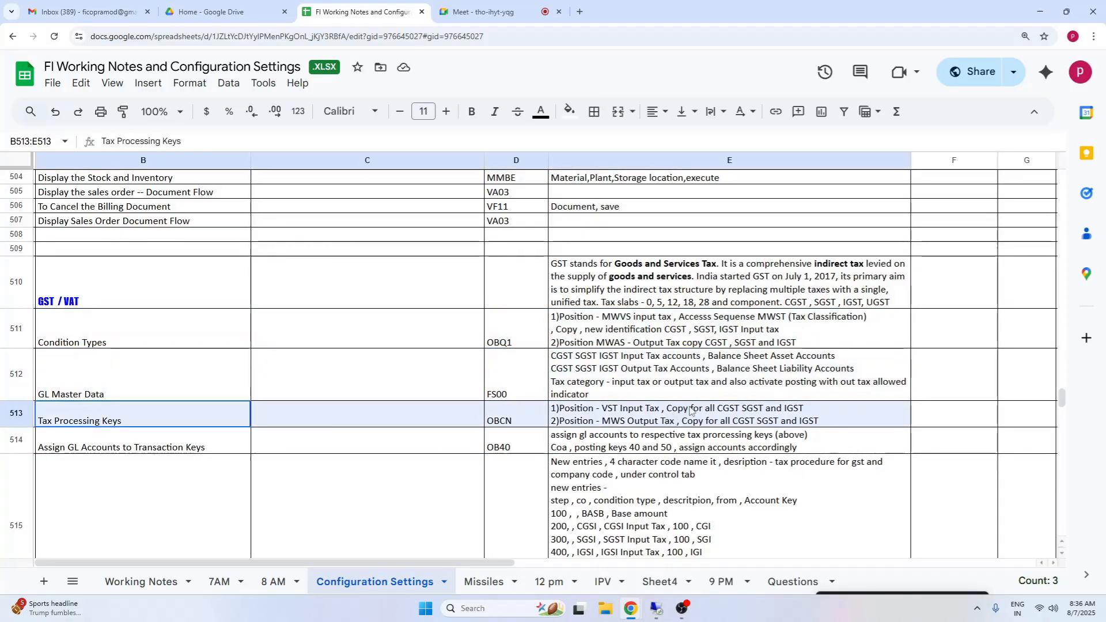
left_click(85, 440)
left_click(149, 346)
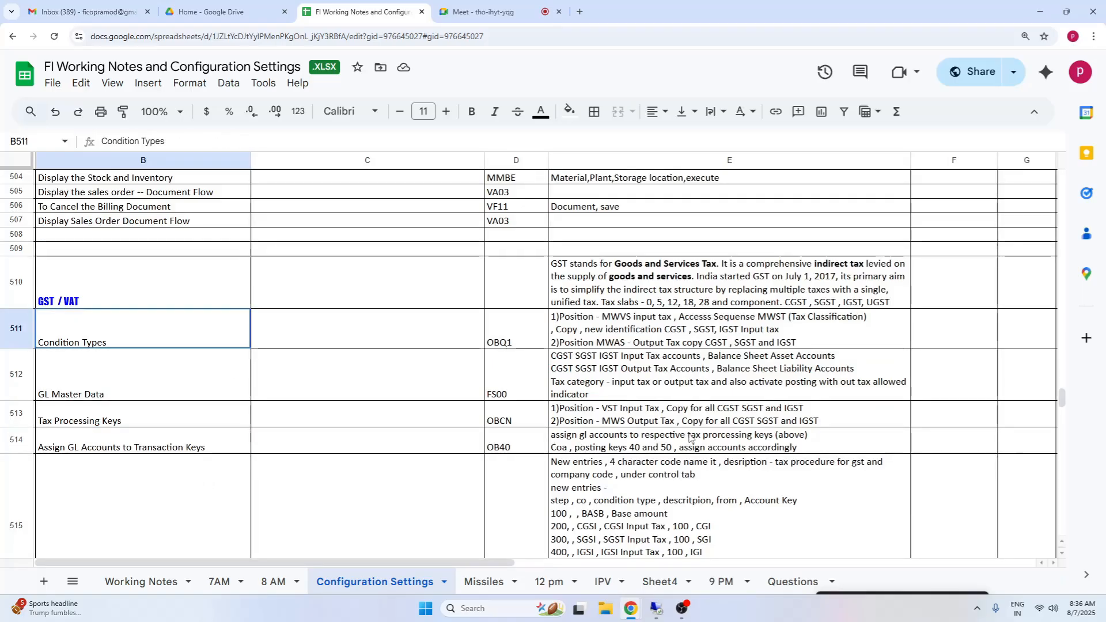
left_click(690, 438, "shift")
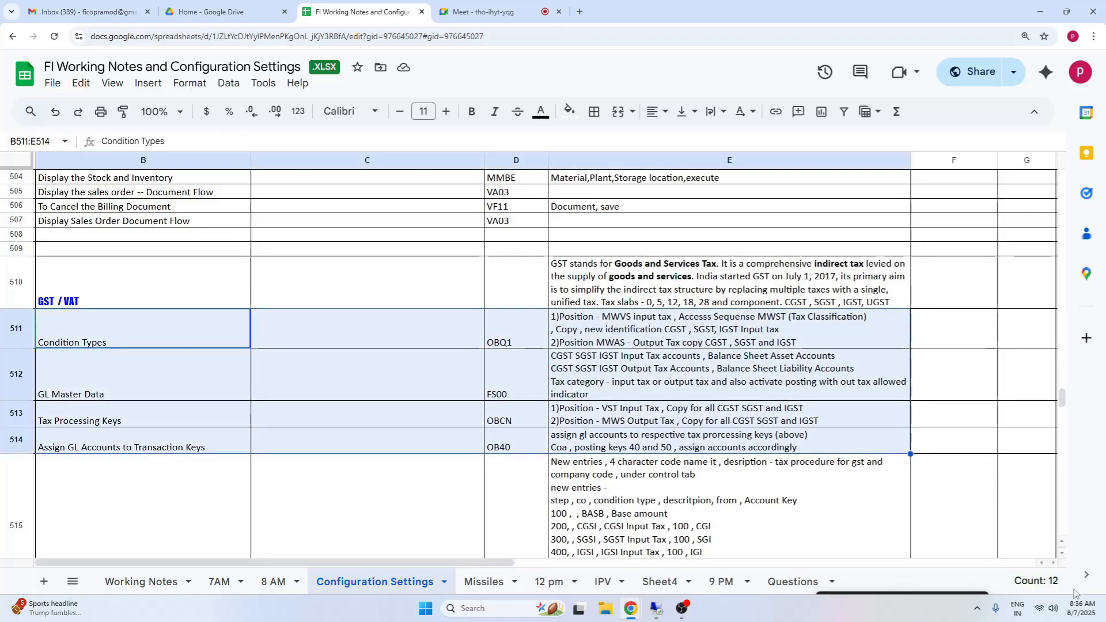
scroll(369, 322, "down", 3)
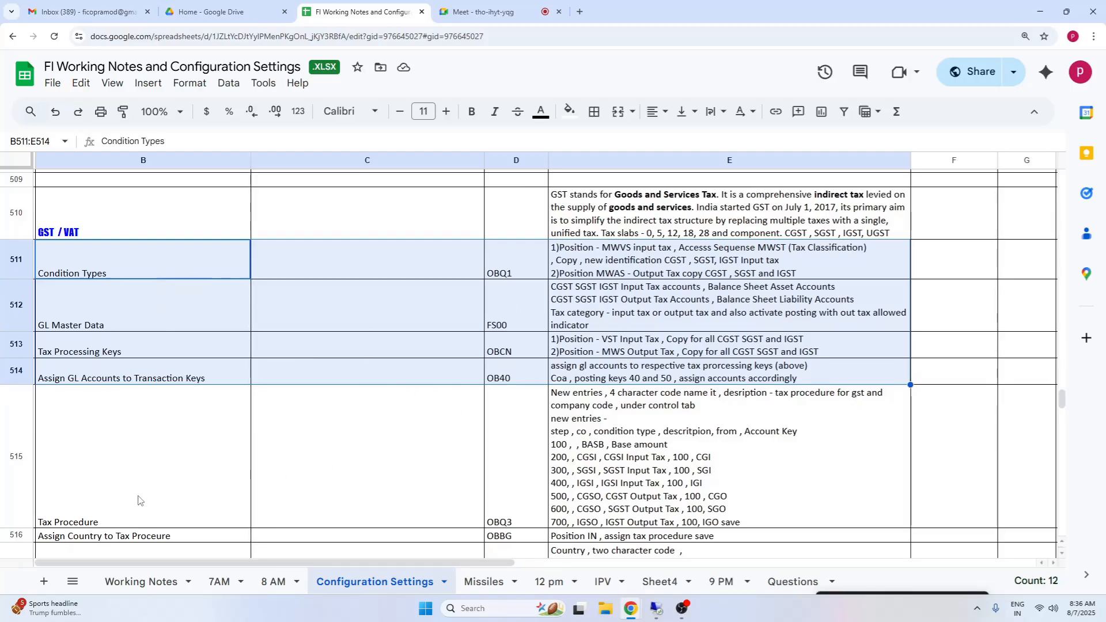
mouse_move(211, 468)
left_mouse_down()
mouse_move(108, 478)
mouse_move(763, 463)
mouse_move(558, 489)
left_mouse_up()
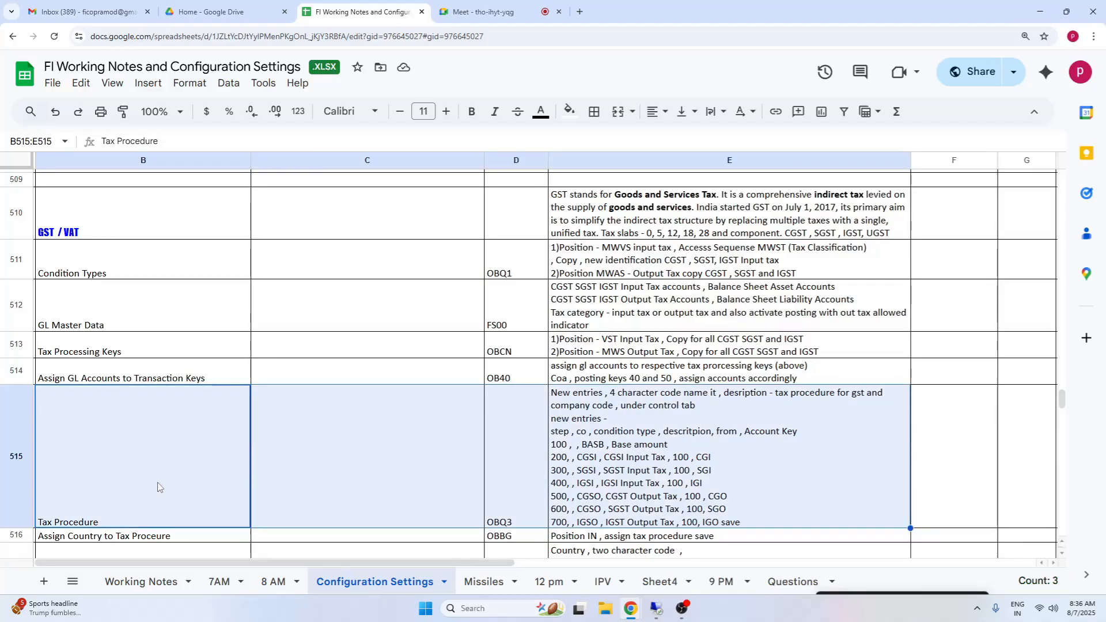
left_click(729, 455)
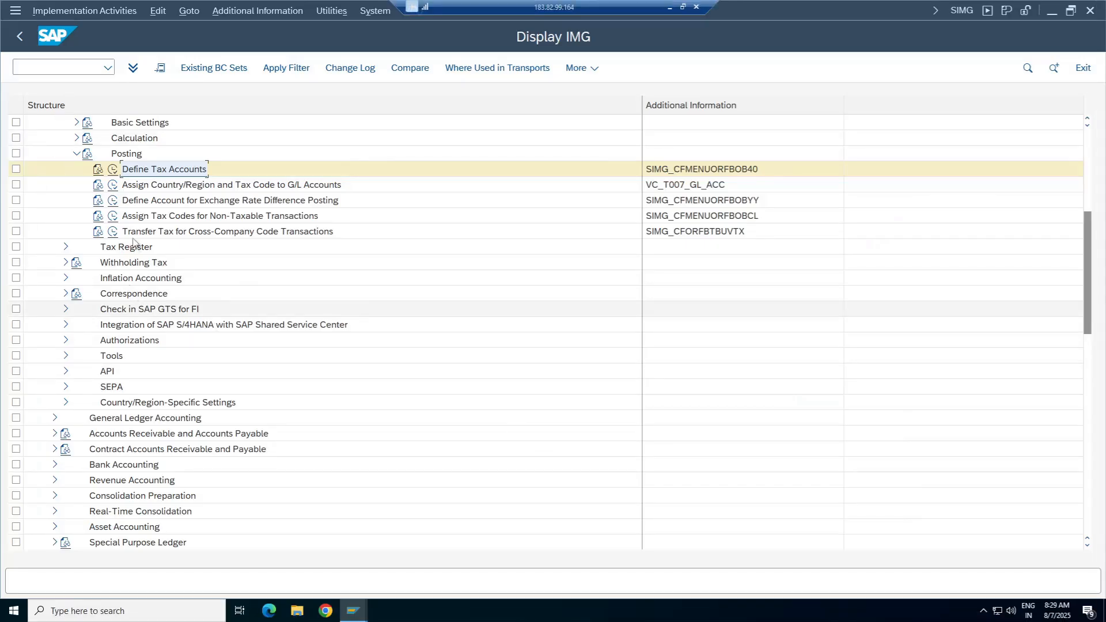
Open the Define Procedures activity of Check Calculation Procedure in the tax Basic Settings of the IMG.
left_click(76, 153)
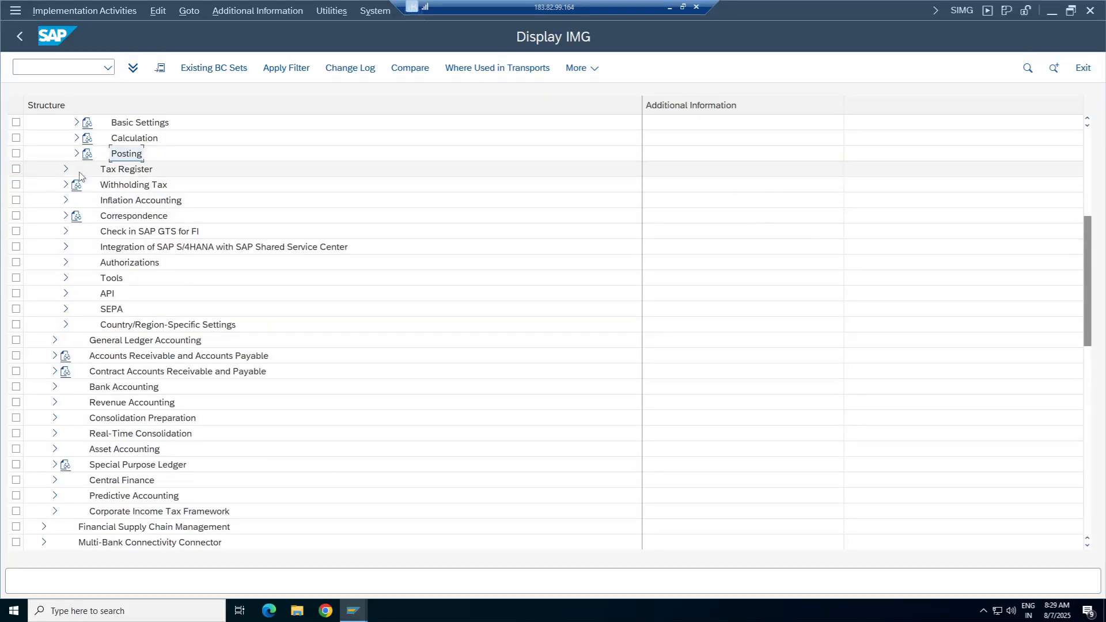
left_click(76, 122)
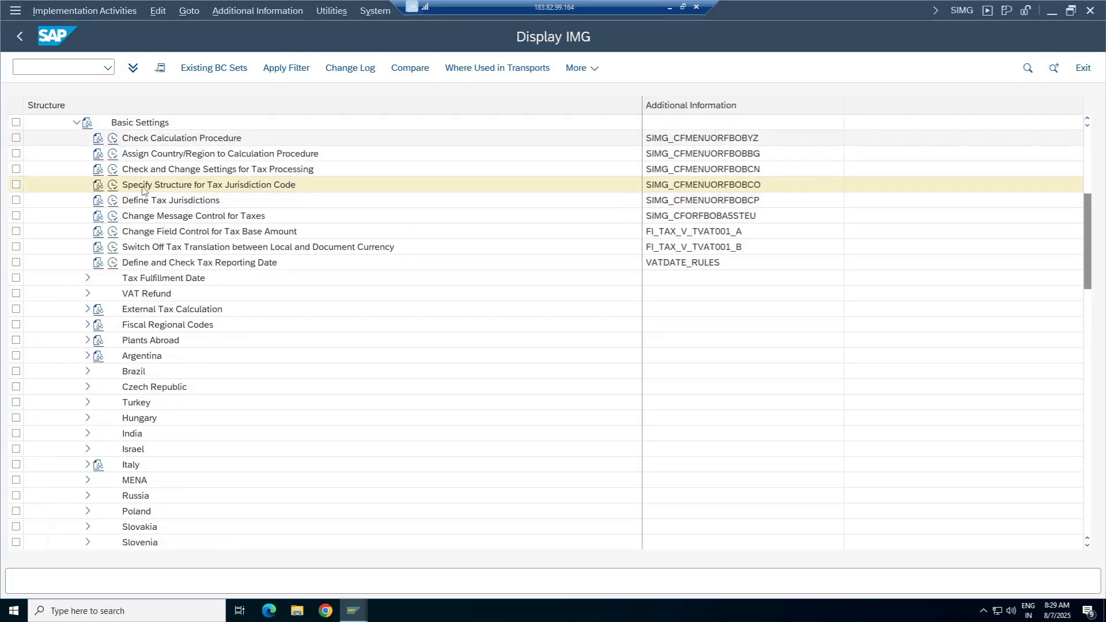
double_click(144, 138)
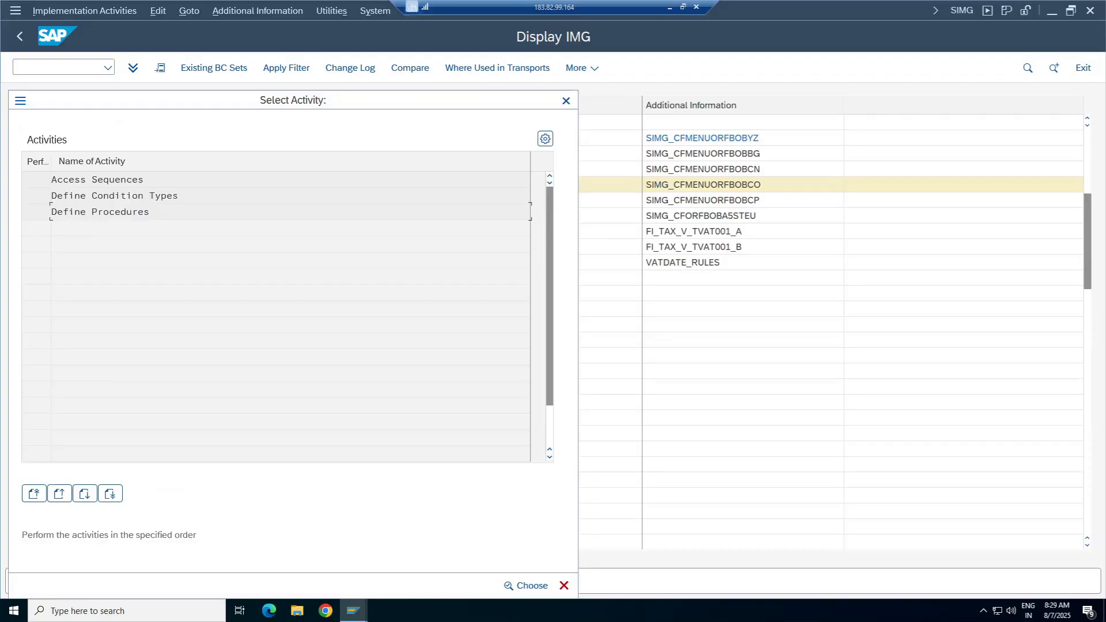
double_click(108, 212)
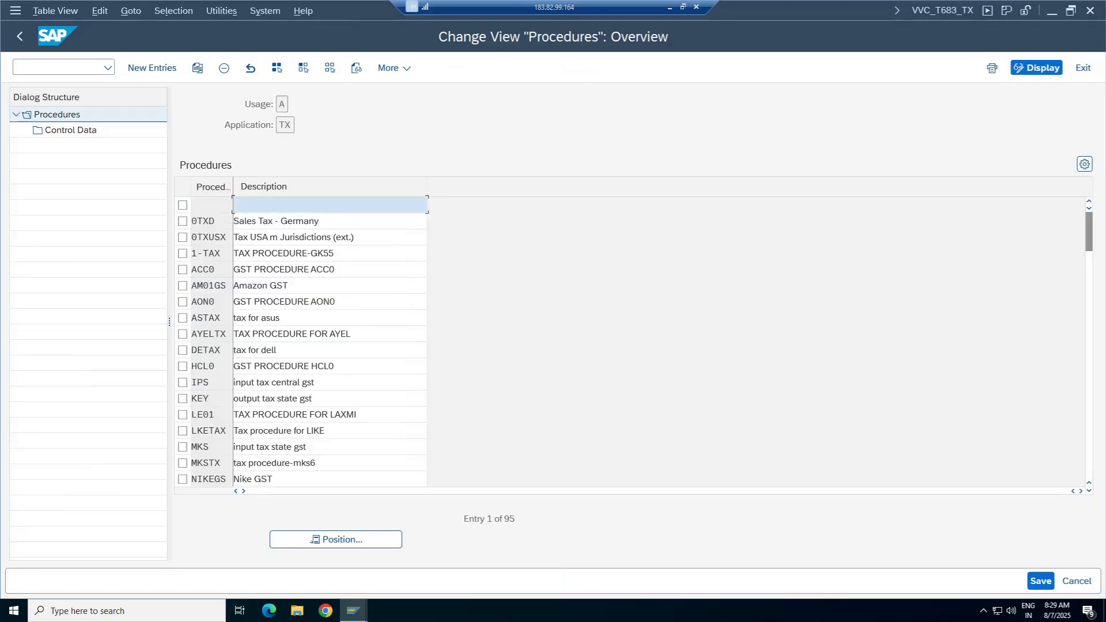
Try to add a new tax procedure TELUGS with the description "GST for Telu".
left_click(152, 72)
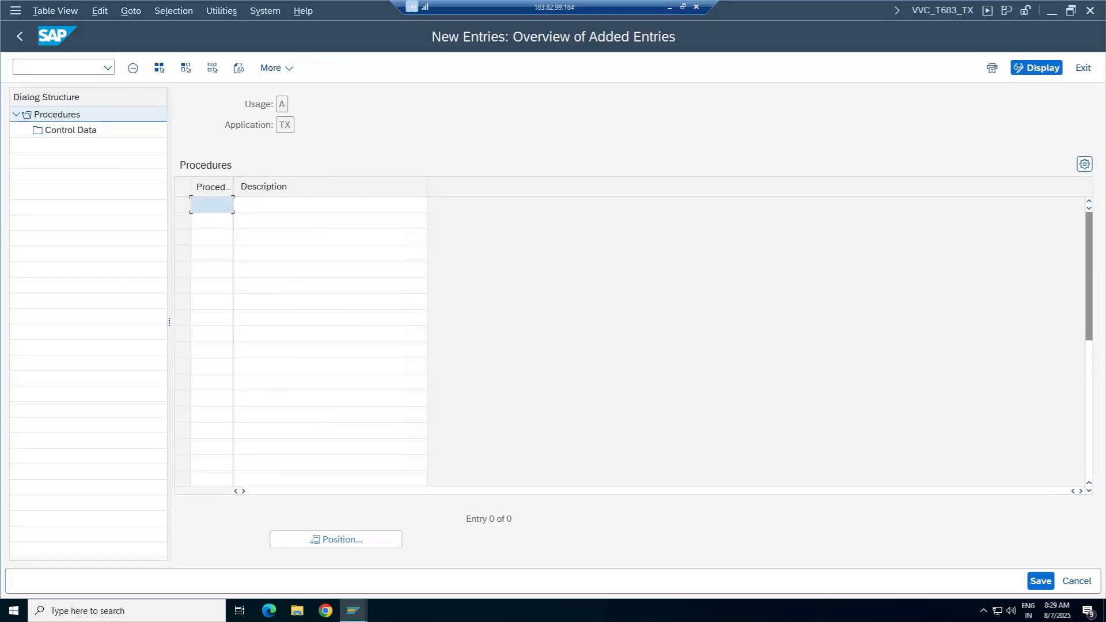
left_click(214, 206)
left_click(215, 206)
type("TELUGS")
key("BackSpace")
type("S")
key("Tab")
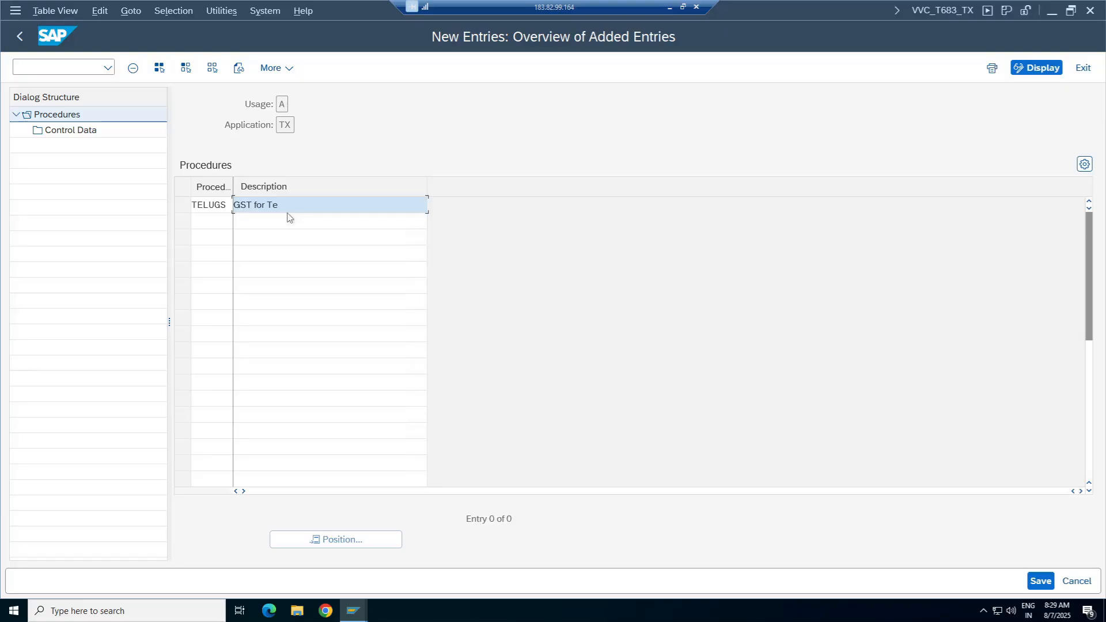
key("Return")
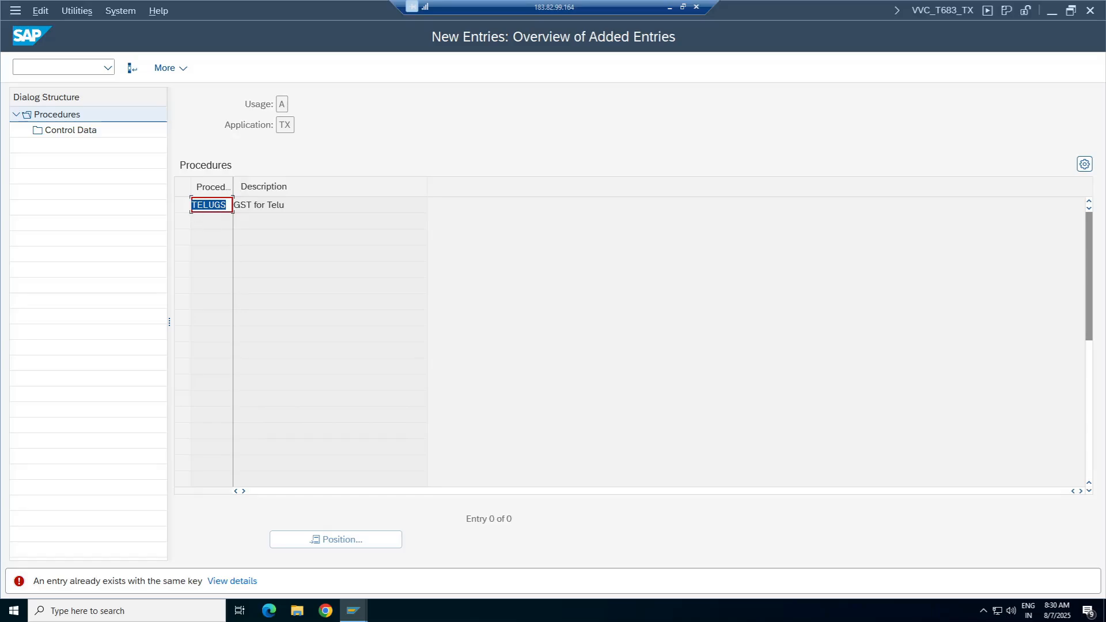
Change the new procedure's key to GSTTEL and open the control data of that procedure.
key("Left")
key("BackSpace")
key("BackSpace")
key("BackSpace")
key("BackSpace")
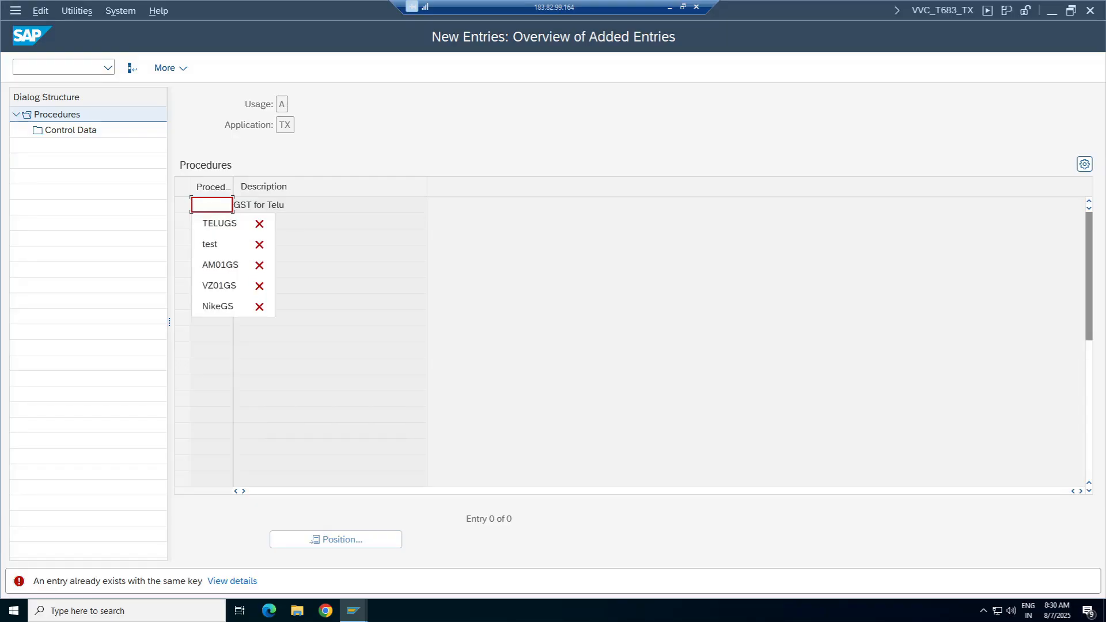
type("GSTTEL")
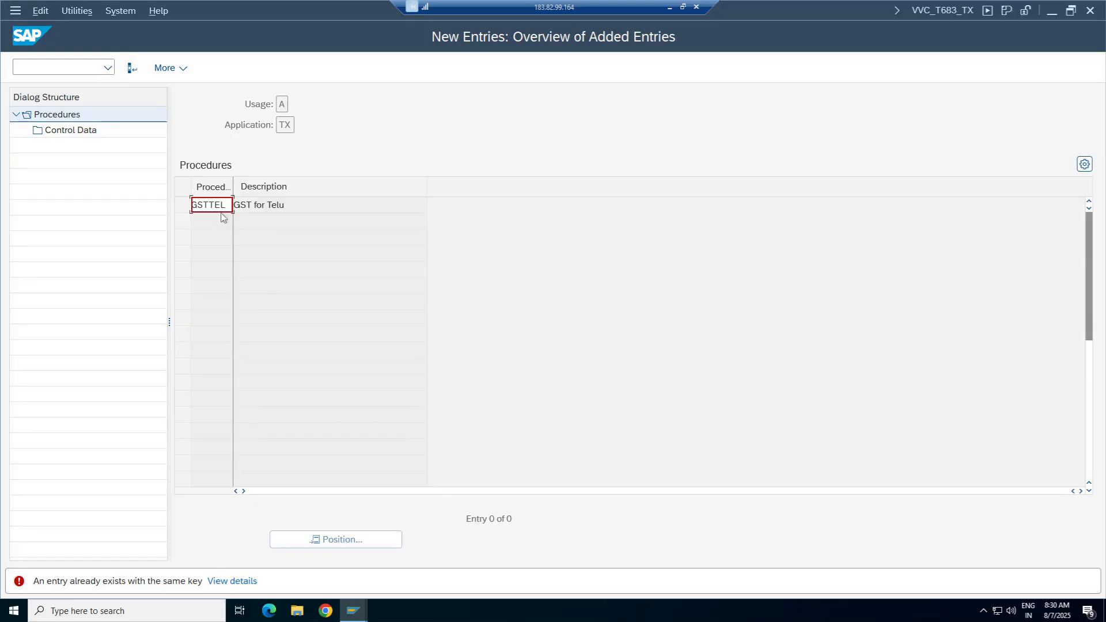
key("Return")
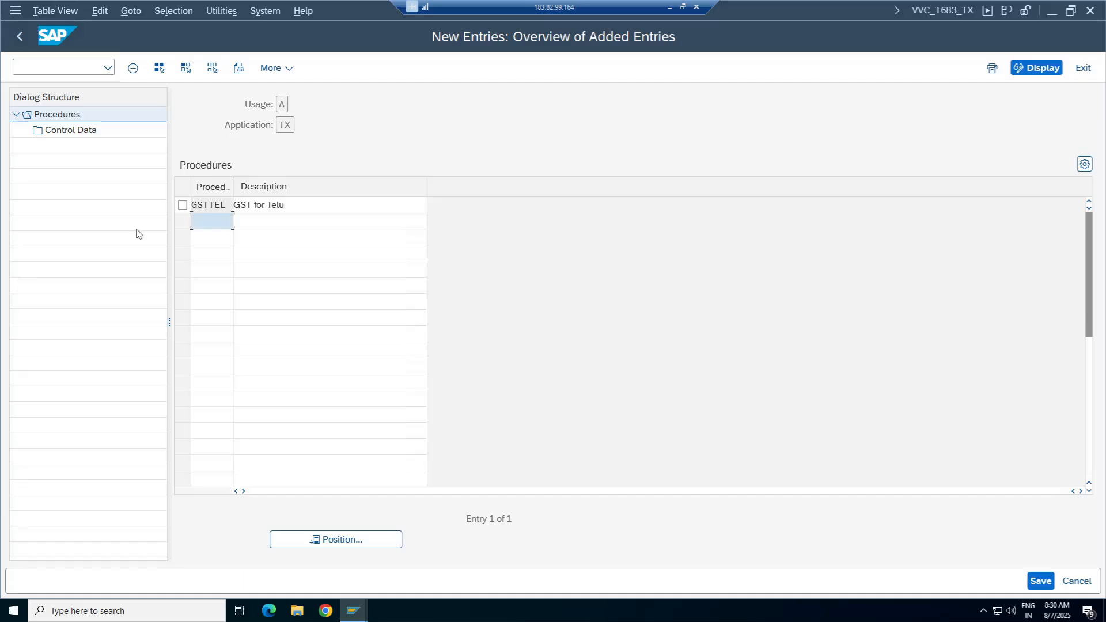
left_click(182, 205)
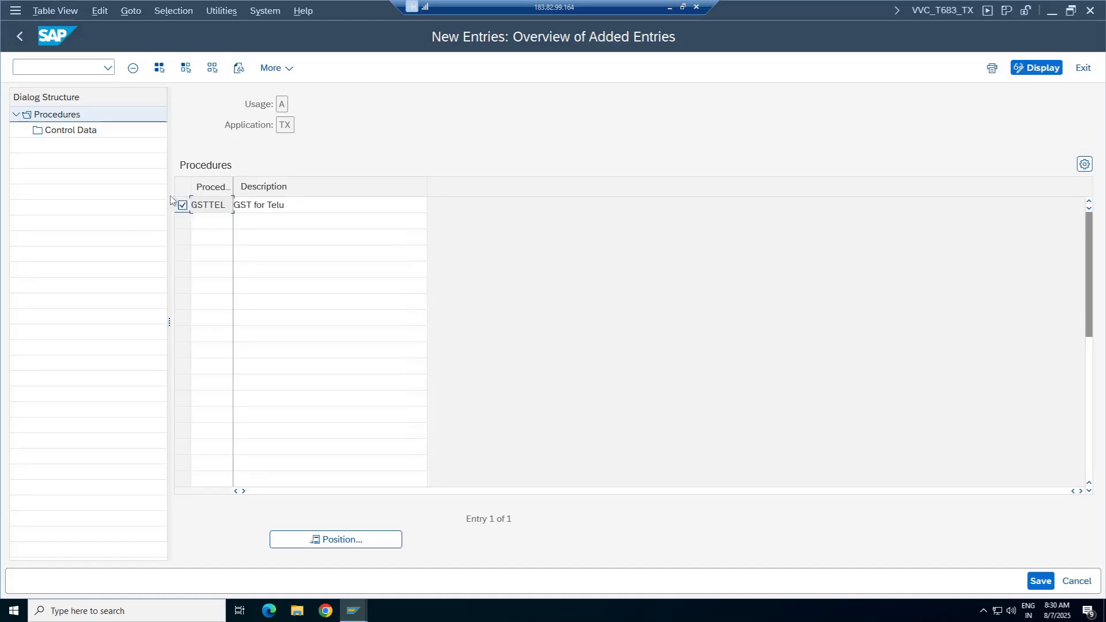
left_click(72, 132)
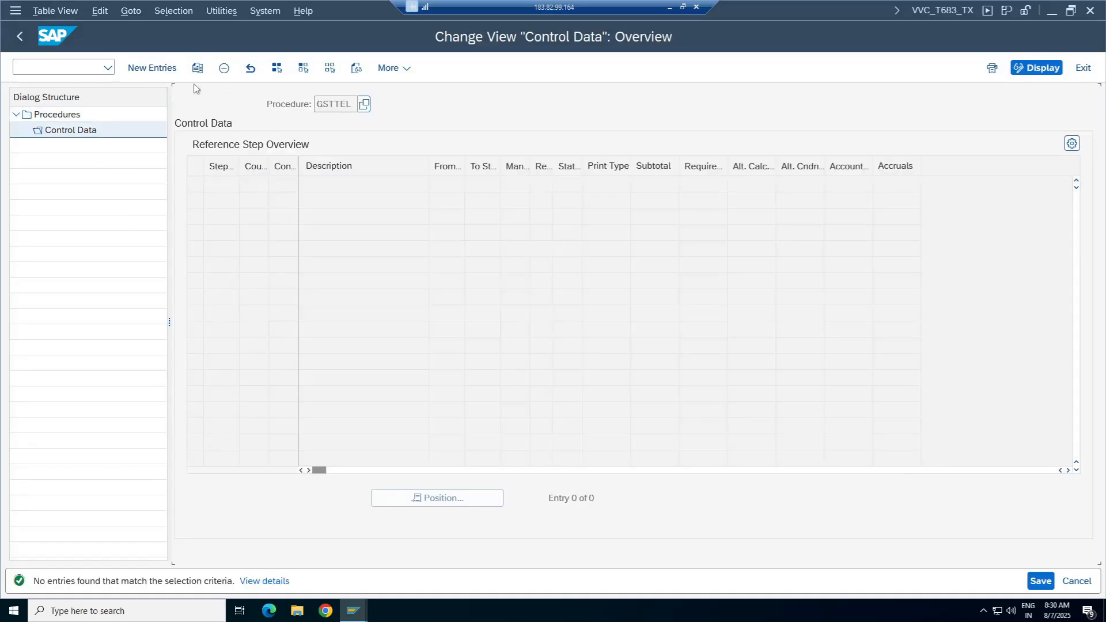
Start new entries in the control data of procedure GSTTEL.
left_click(149, 68)
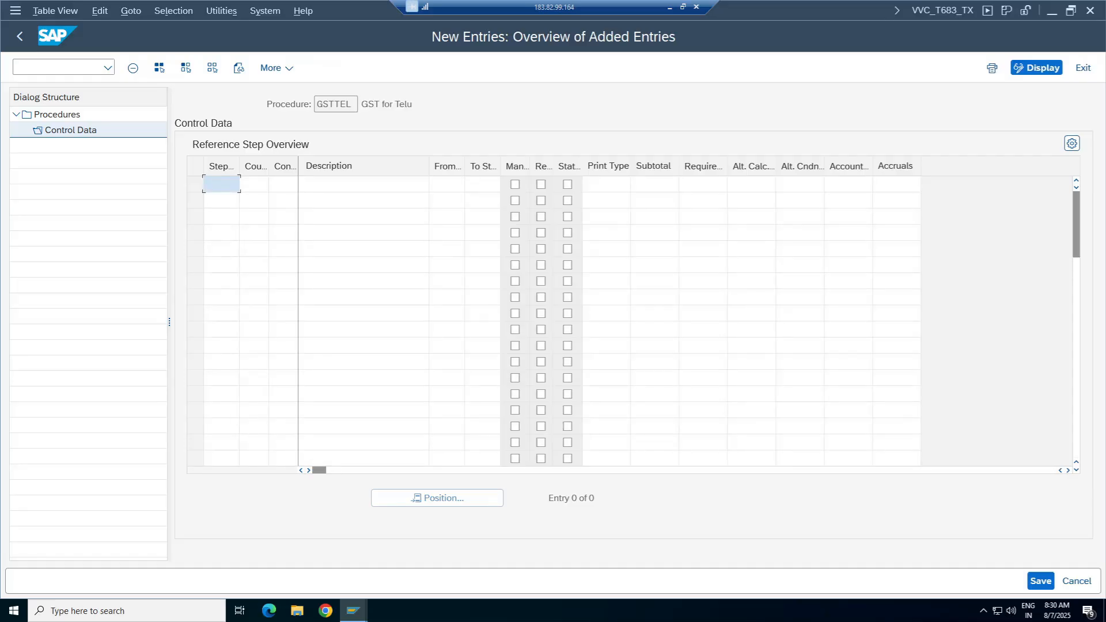
left_click(220, 184)
left_click(221, 185)
left_click(221, 201)
left_click(221, 232)
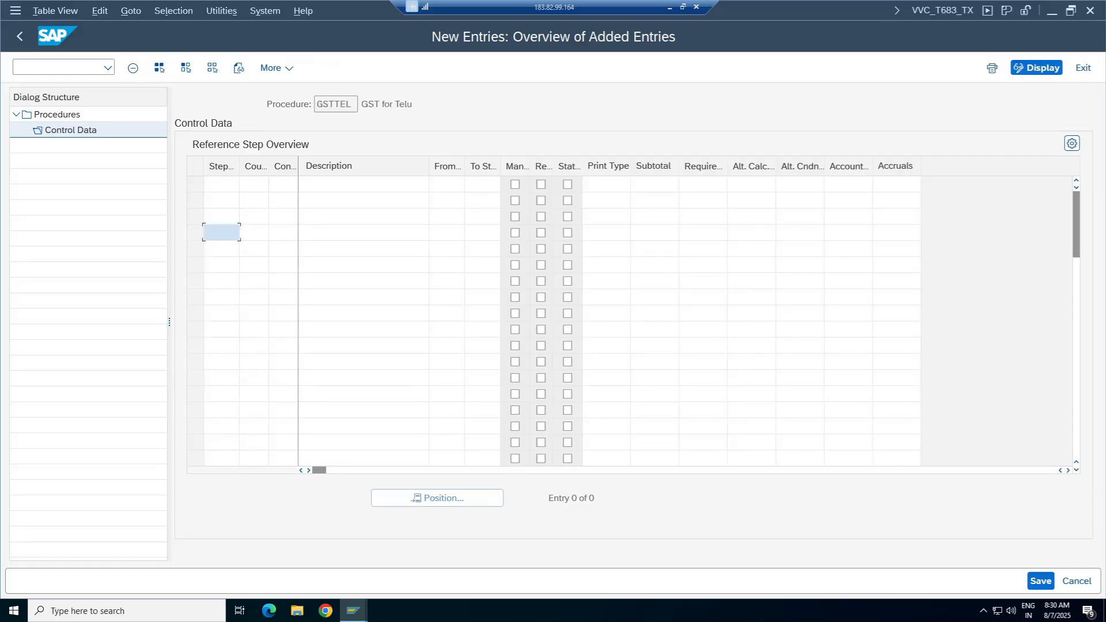
left_click(221, 281)
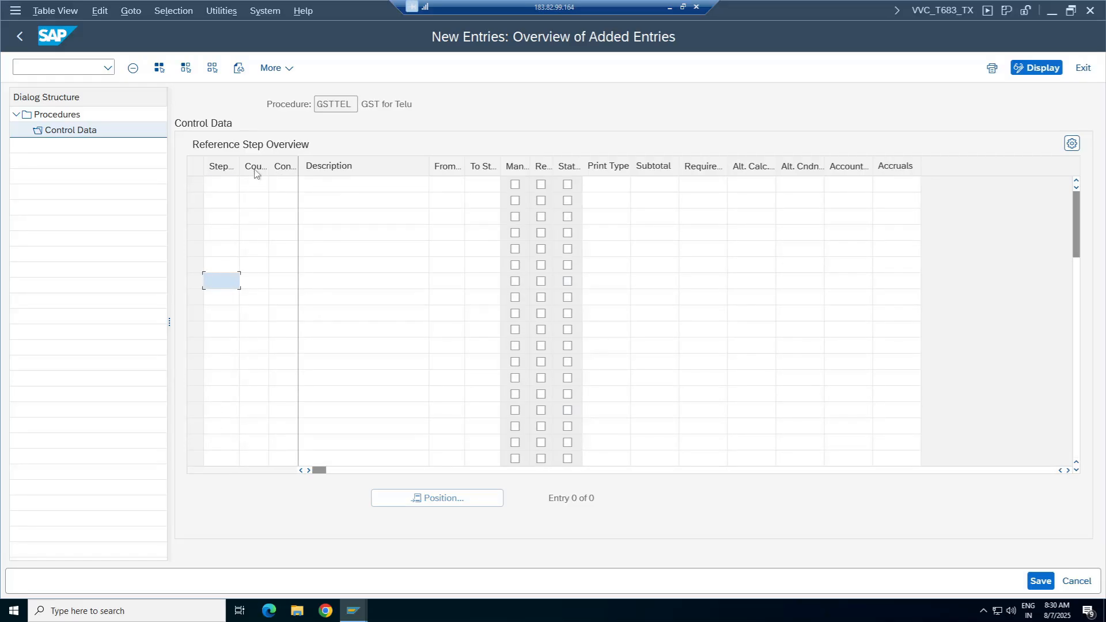
left_click(285, 182)
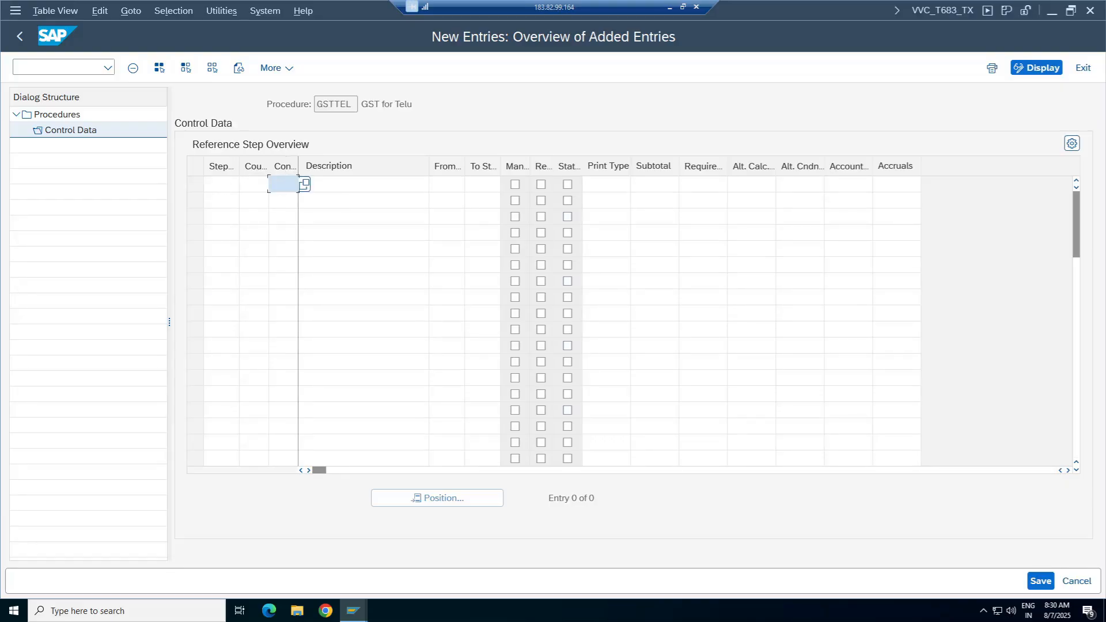
left_click(363, 217)
left_click(363, 281)
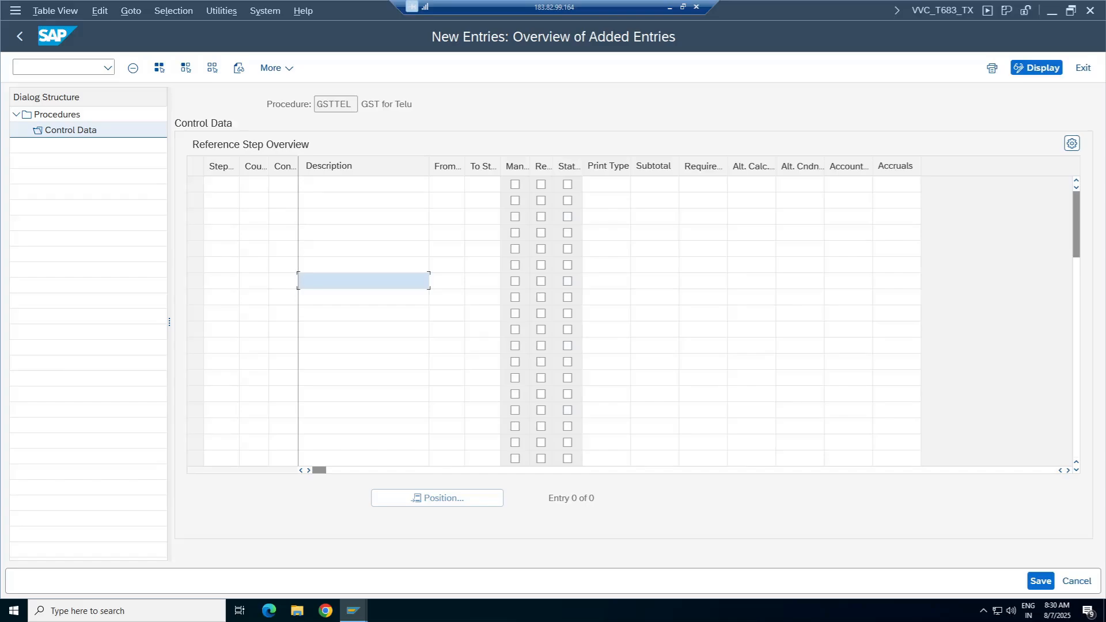
left_click(363, 184)
left_click(364, 265)
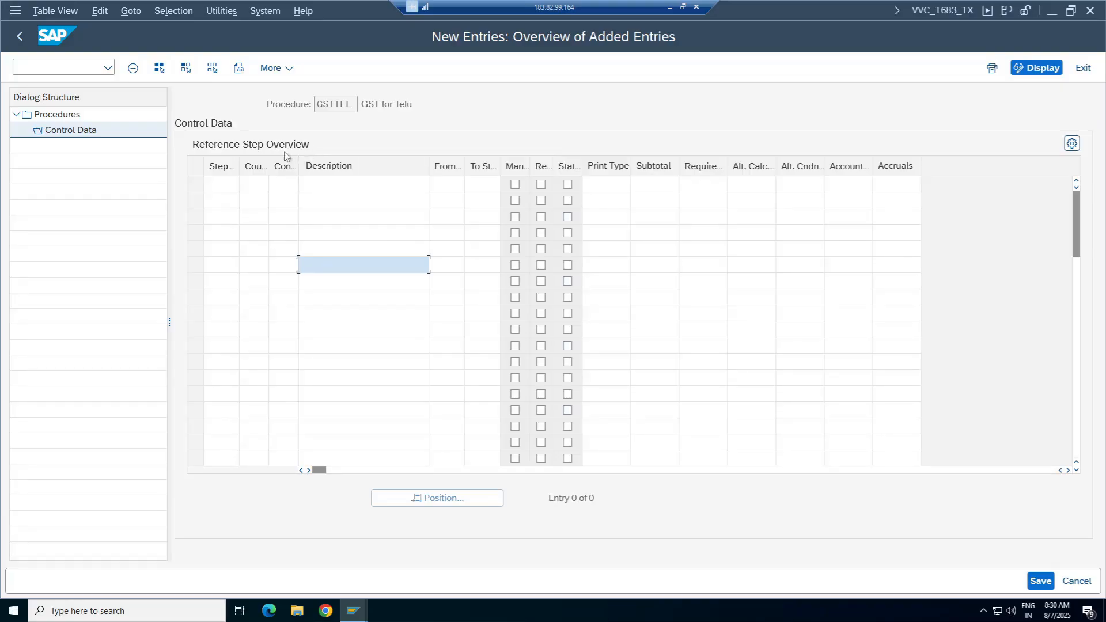
Set the first row's condition type to BASB and check the base amount line in the Google Sheets tax procedure notes.
left_click(283, 185)
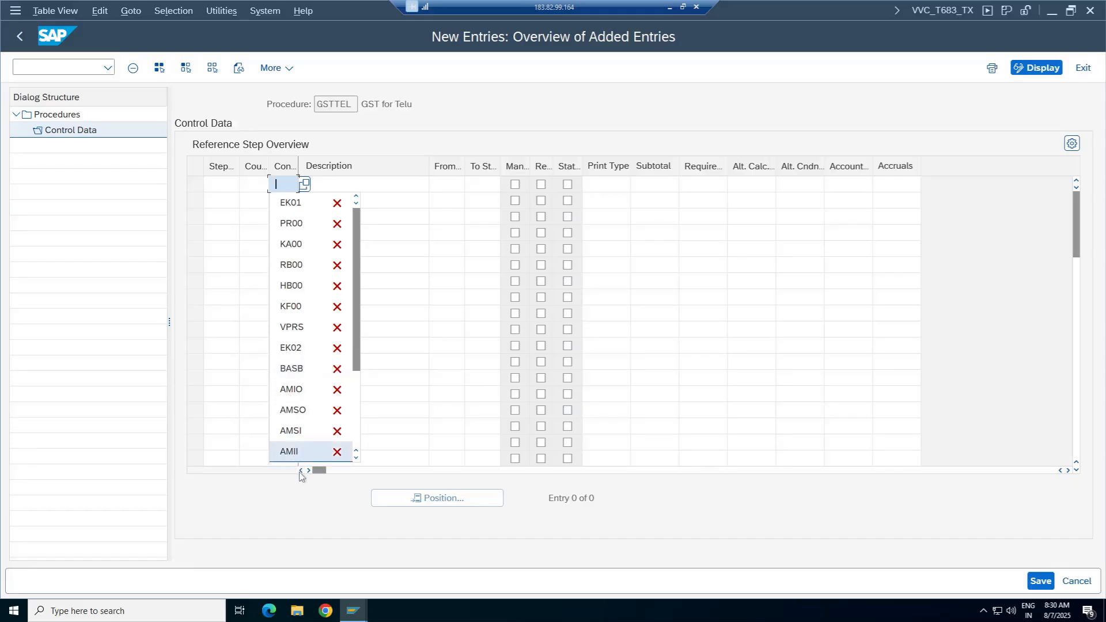
left_click(291, 369)
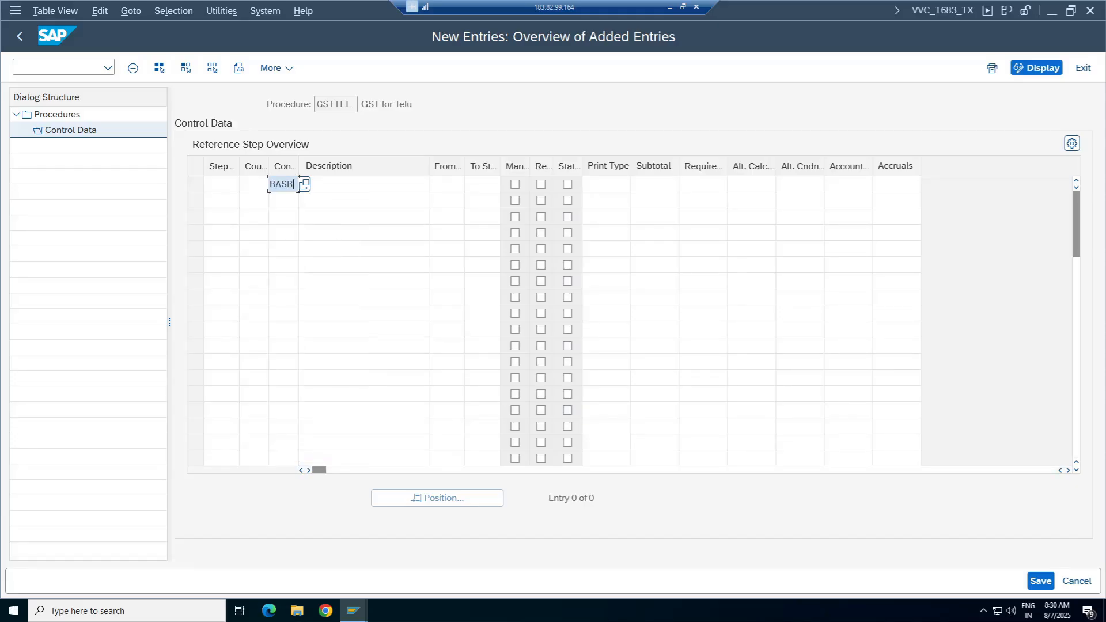
left_click(666, 6)
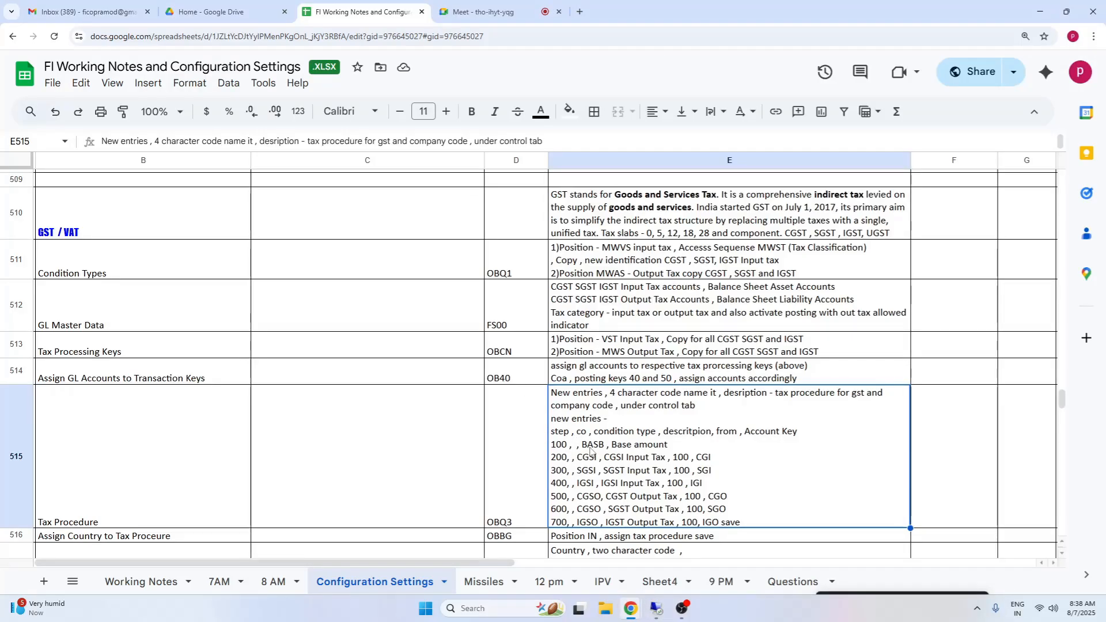
double_click(590, 450)
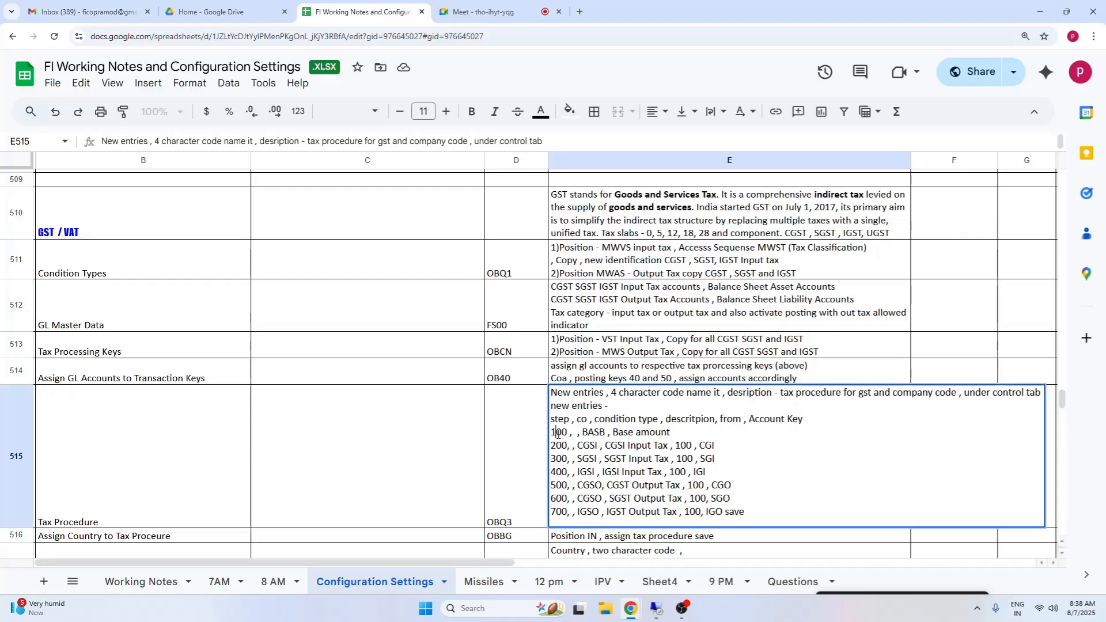
left_click(656, 608)
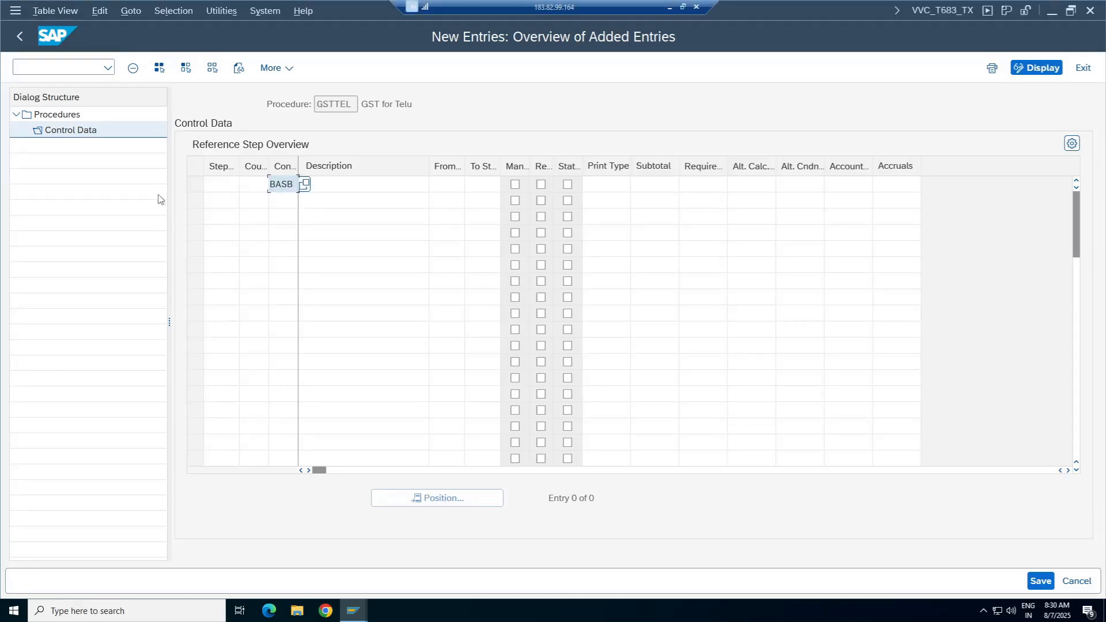
Set the step number of the BASB row to 1.
left_click(221, 185)
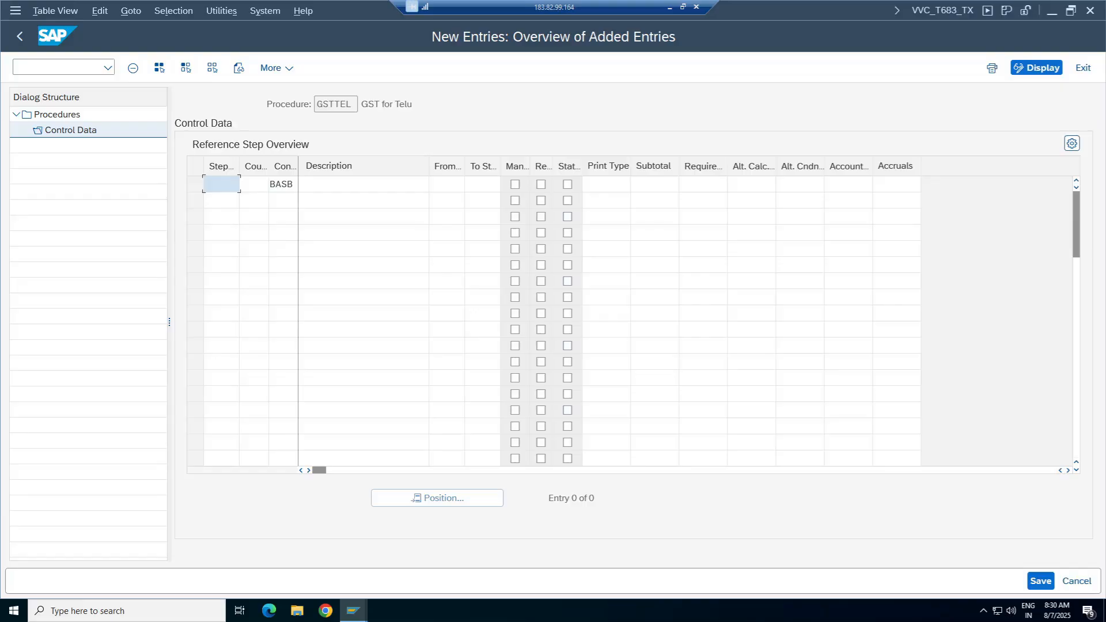
left_click(221, 184)
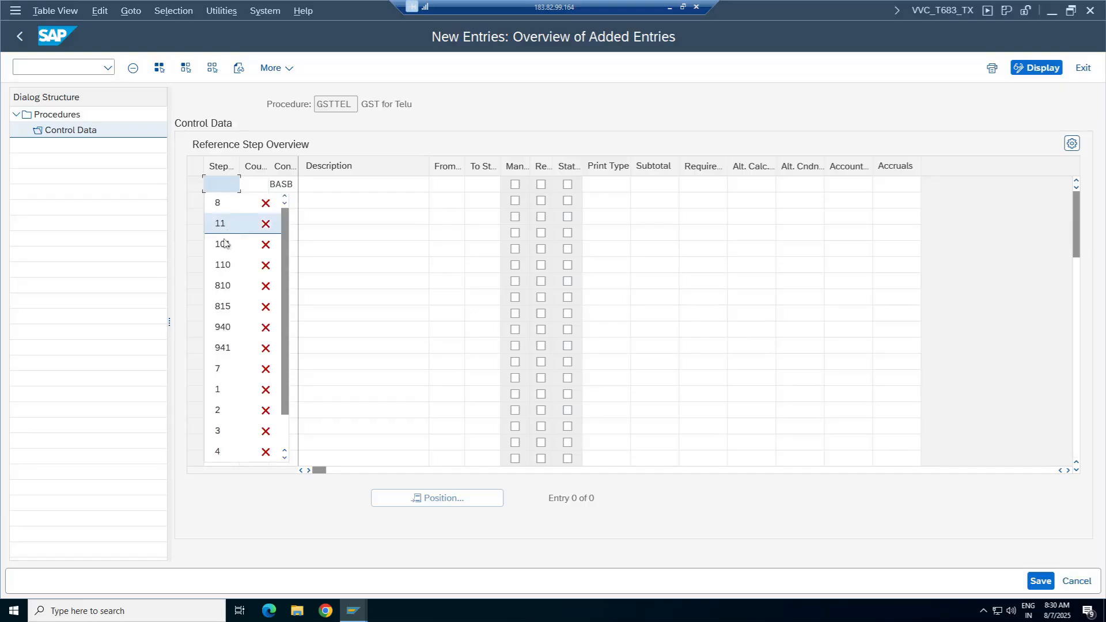
left_click(222, 185)
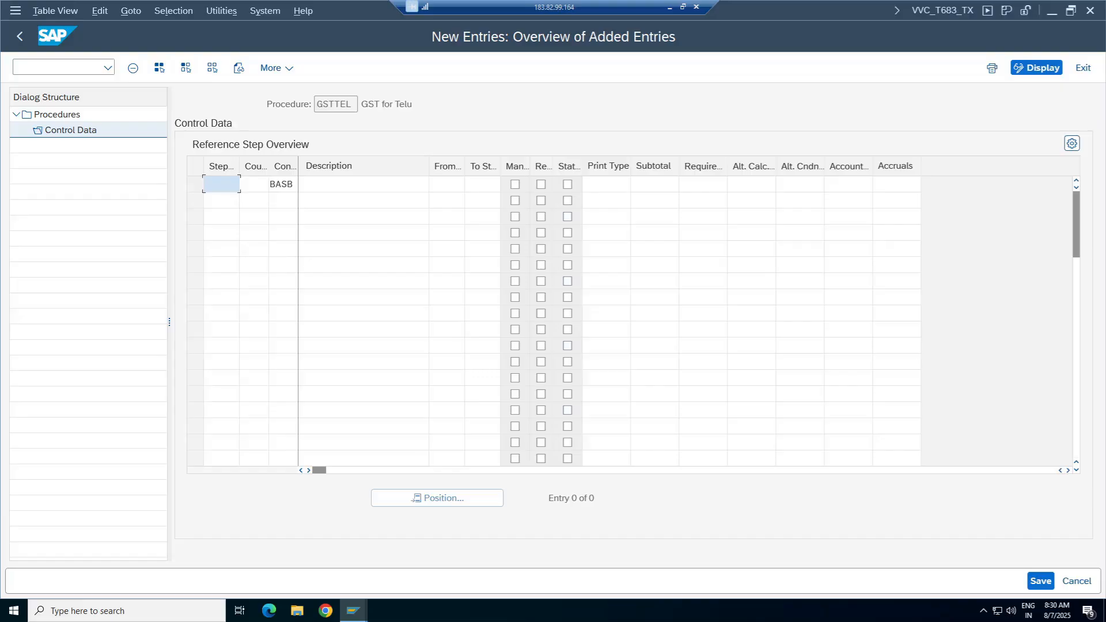
type("1")
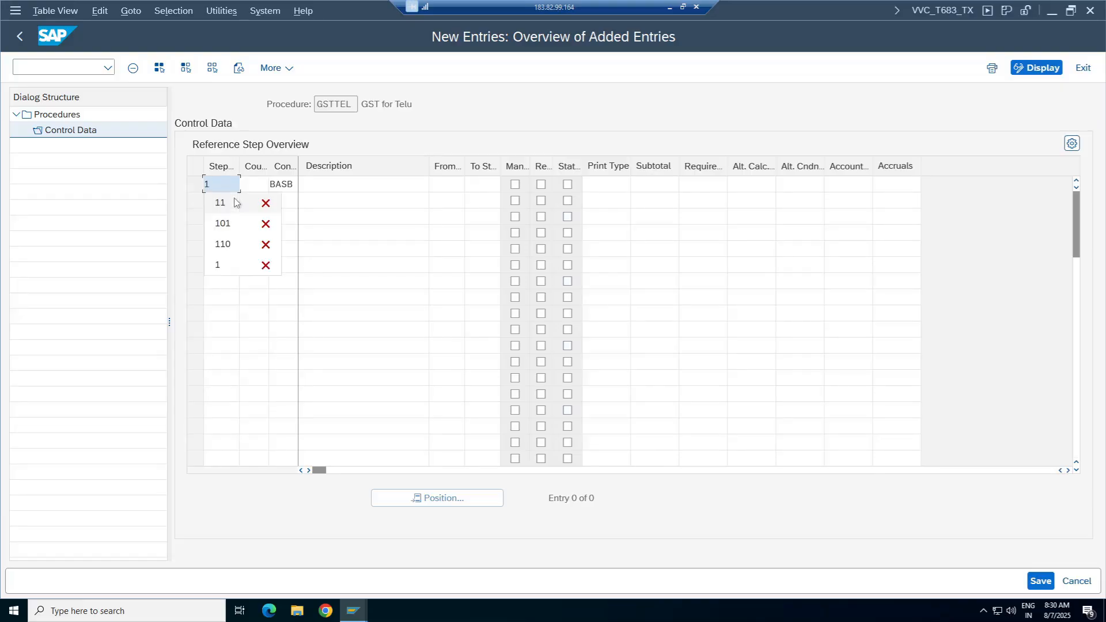
left_click(344, 222)
left_click(351, 185)
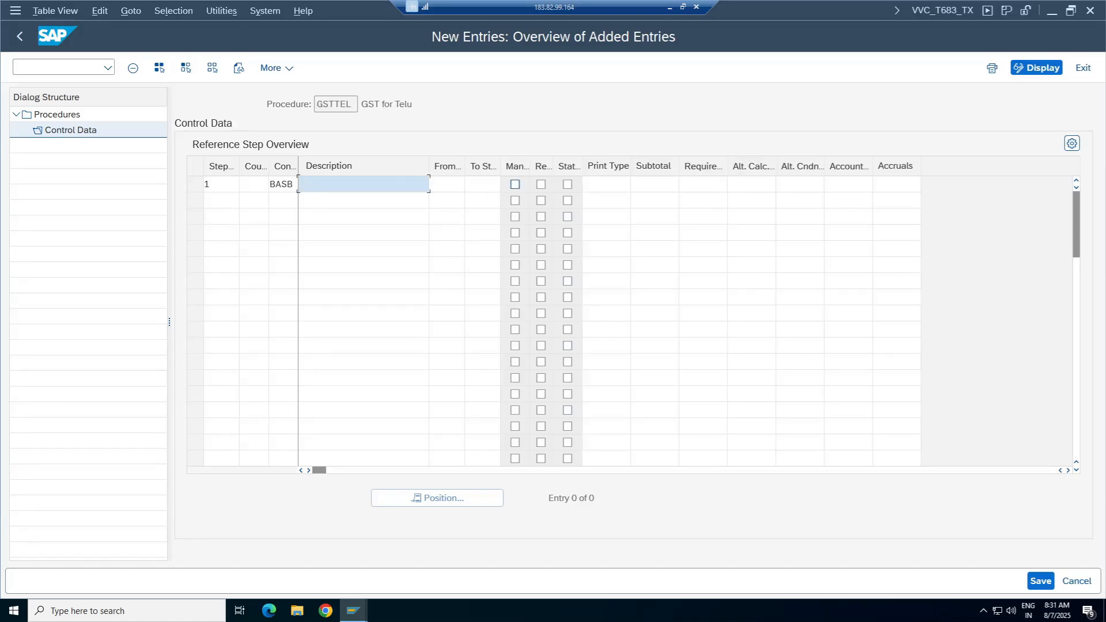
key("Tab")
key("Tab")
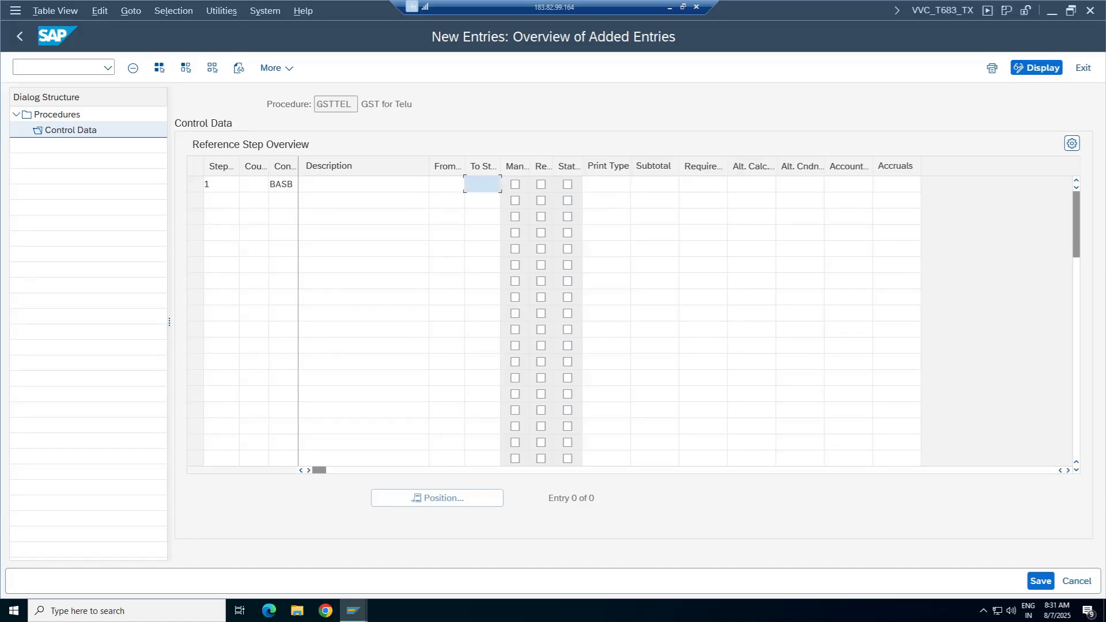
Switch to the Google Sheets notes, review the CGST, SGST and IGST input tax lines of the Tax Procedure, and return to SAP.
left_click(669, 8)
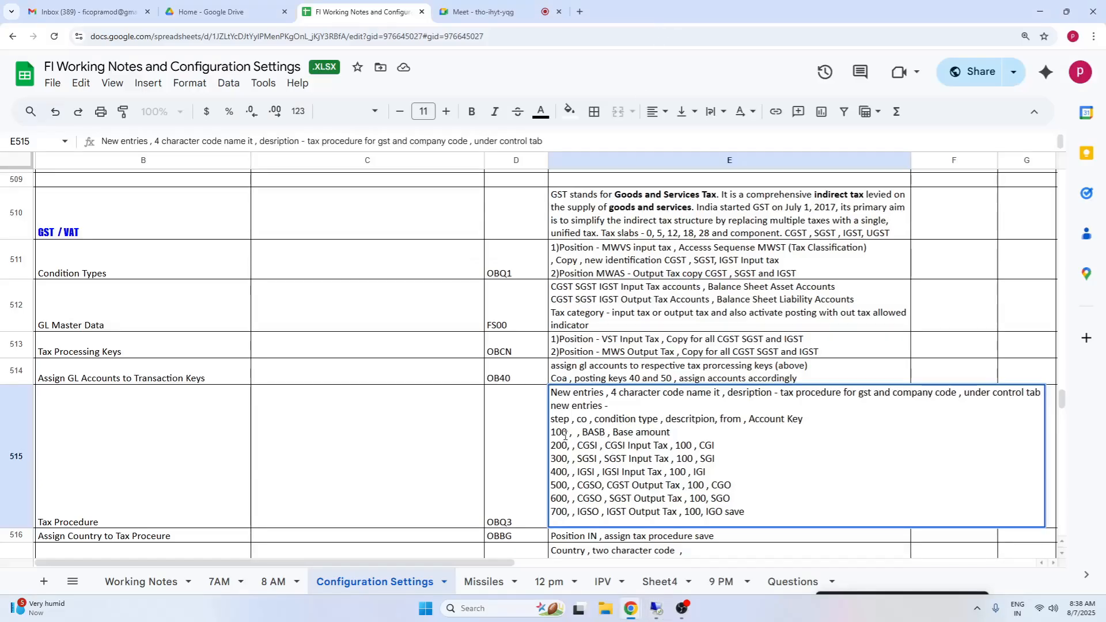
left_click_drag(671, 433, 736, 467)
left_click(600, 449)
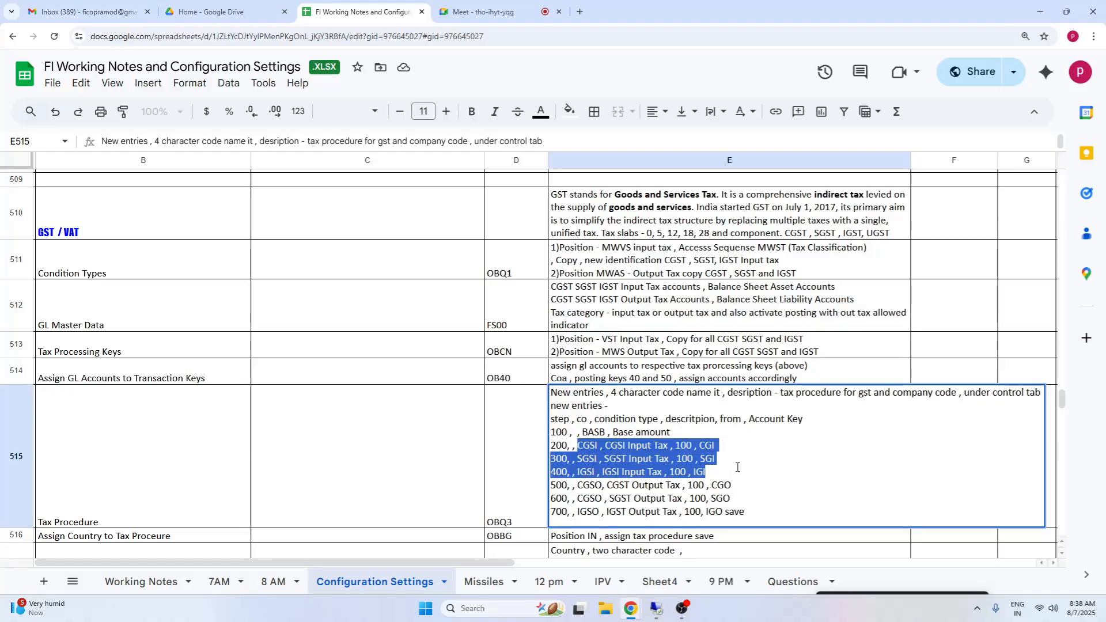
left_click(581, 445)
left_click(675, 445)
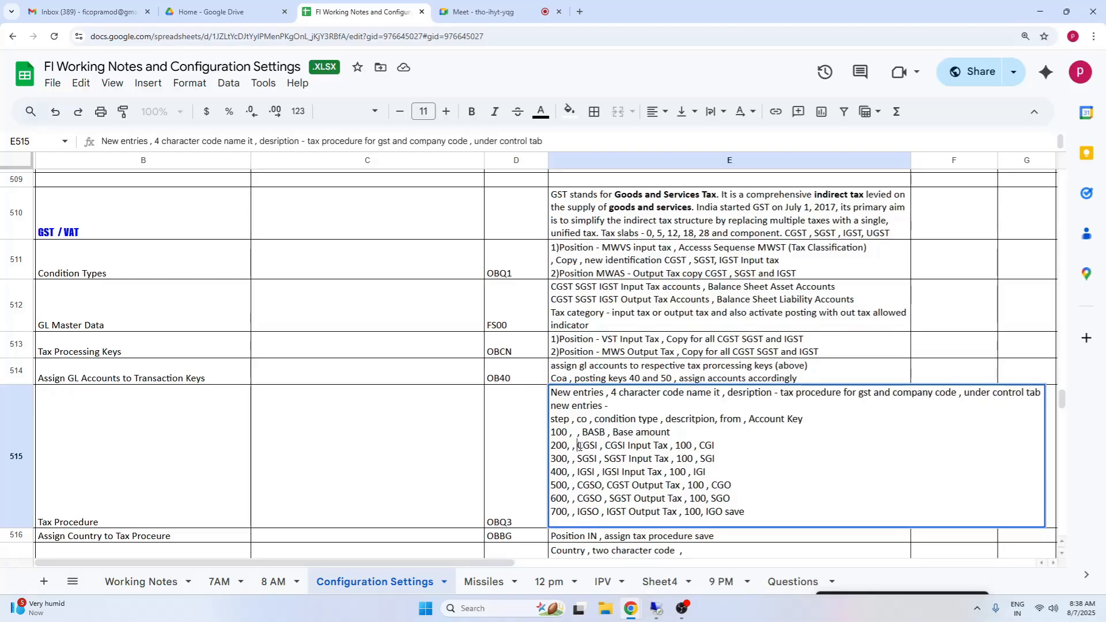
left_click_drag(578, 446, 706, 472)
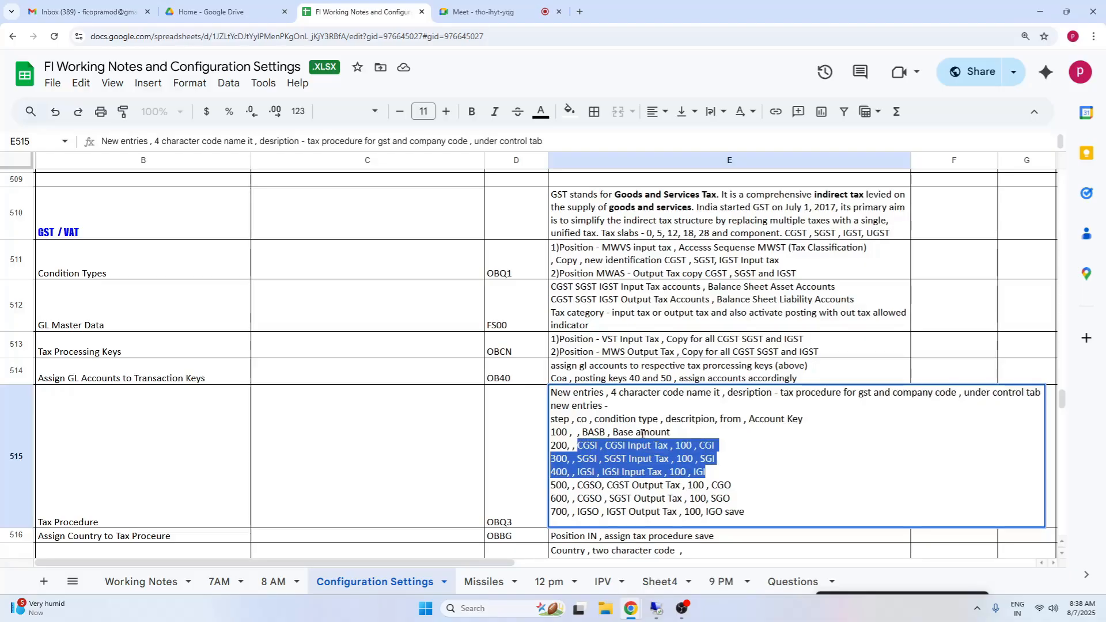
left_click(706, 457)
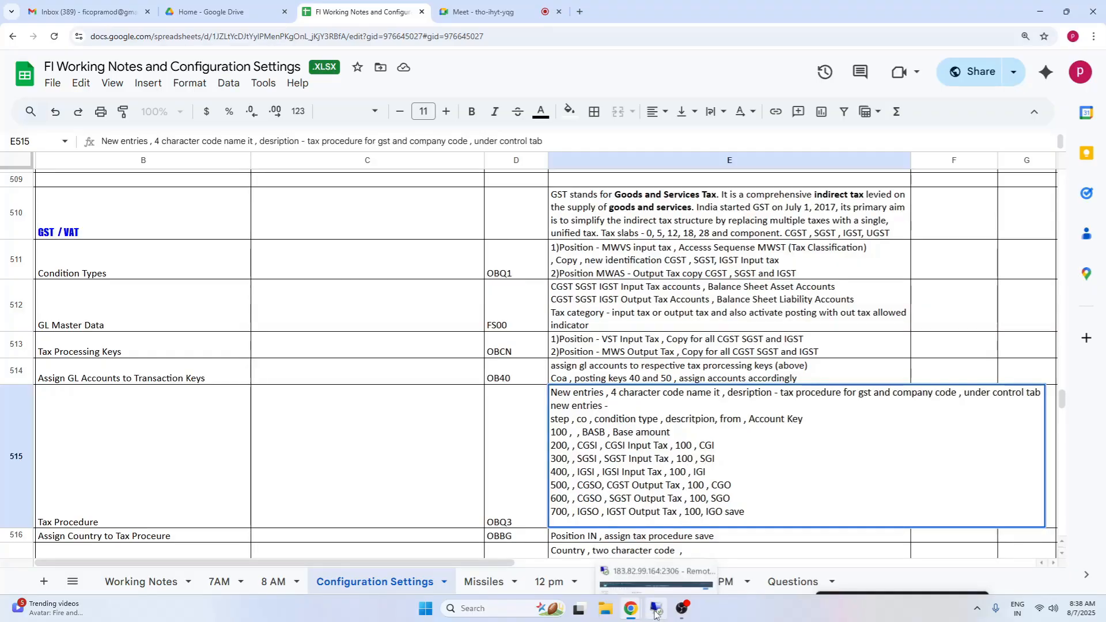
left_click(654, 611)
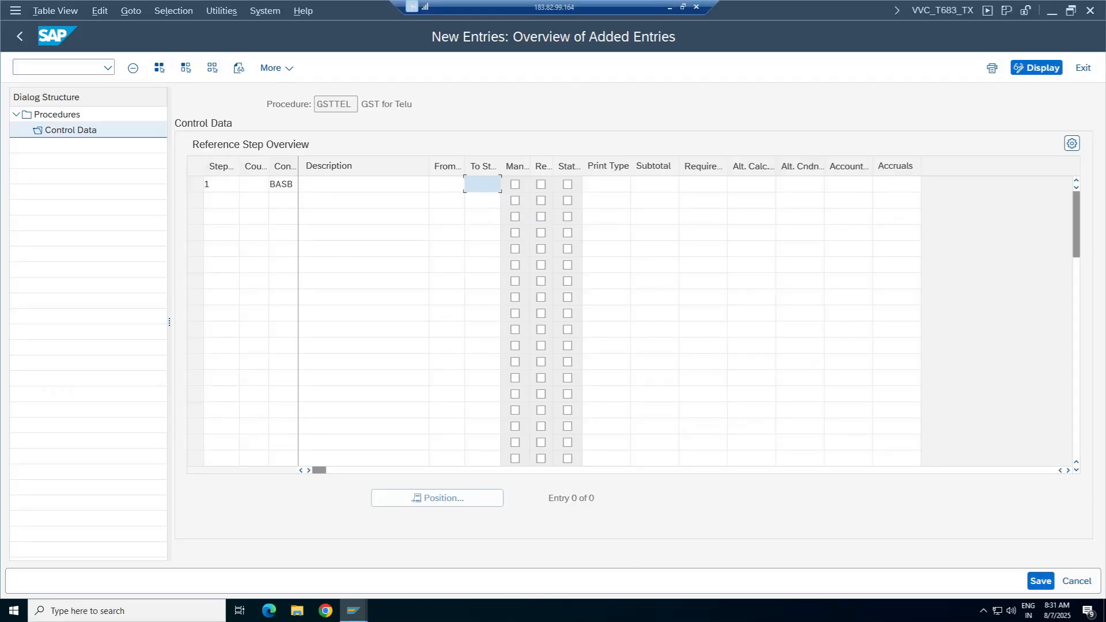
Number the three rows below the BASB row as steps 2, 3 and 4.
left_click(221, 199)
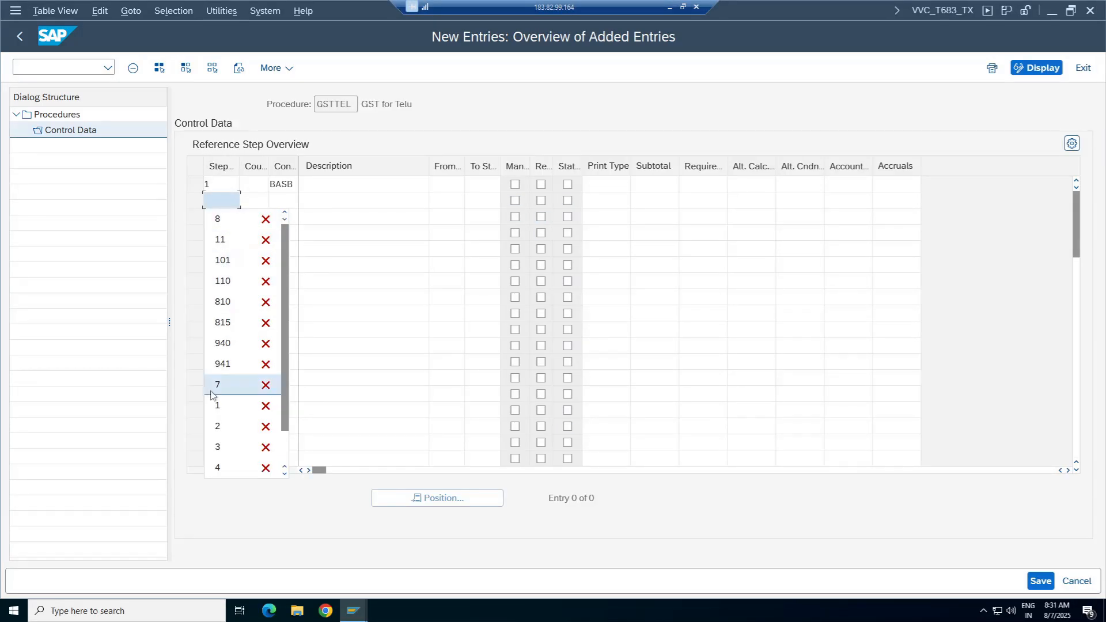
left_click(225, 432)
left_click(221, 216)
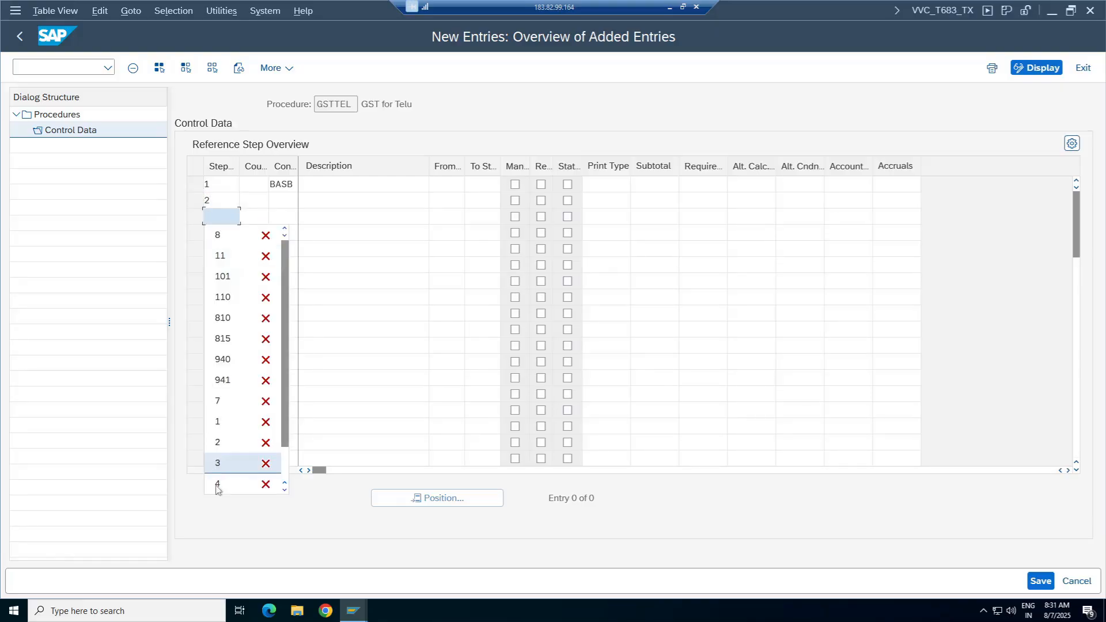
left_click(226, 462)
left_click(221, 232)
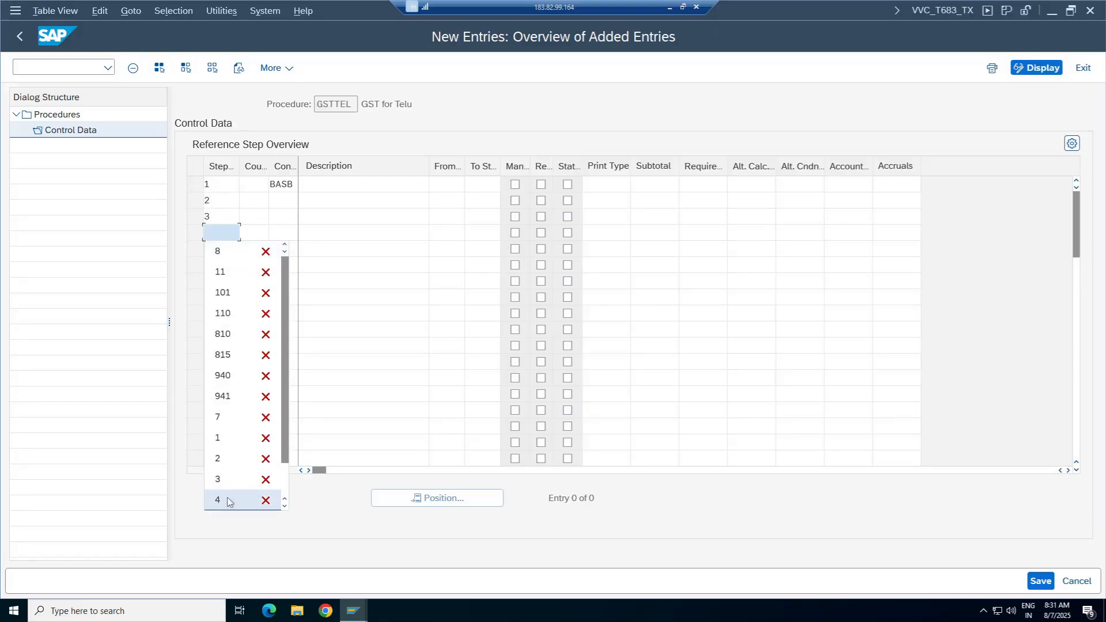
left_click(225, 499)
Search the possible condition types for step 2 with the pattern T*.
left_click(283, 200)
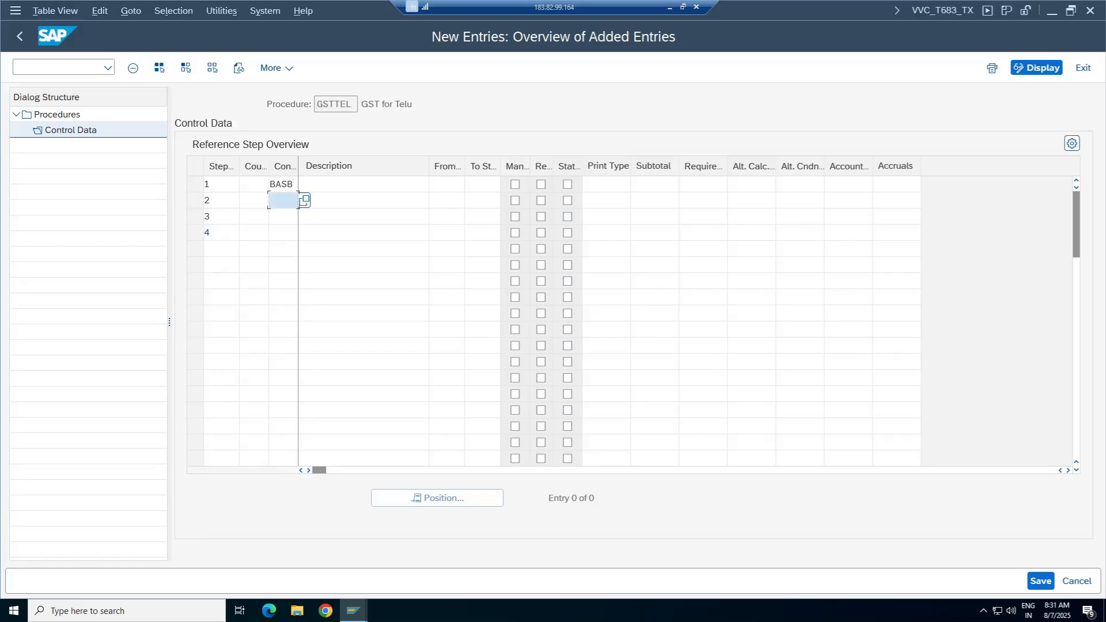
left_click(304, 201)
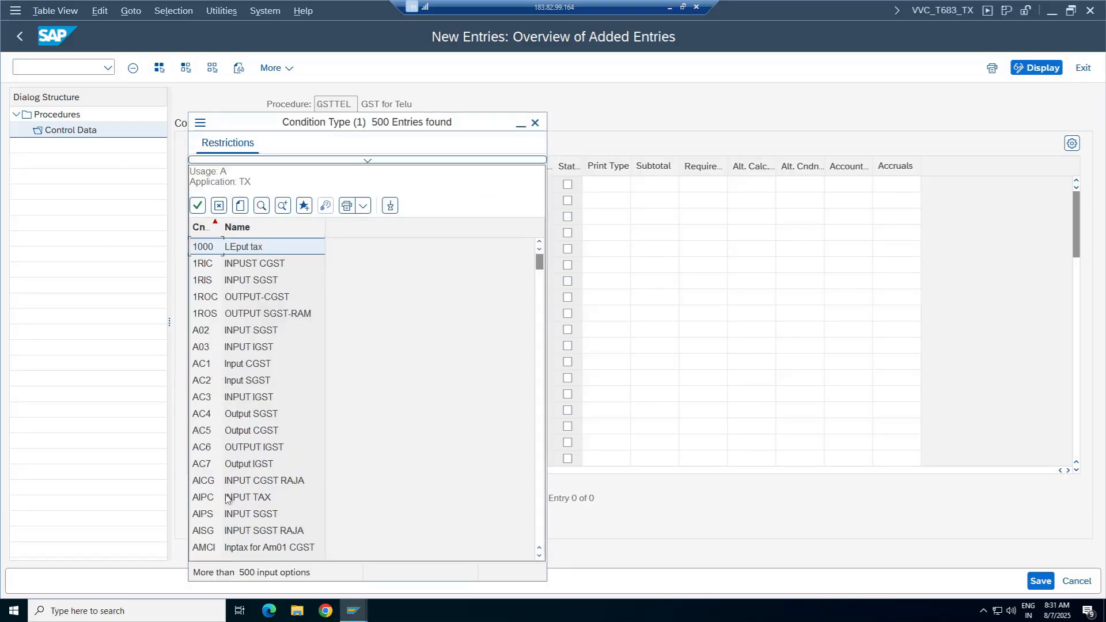
left_click(251, 514)
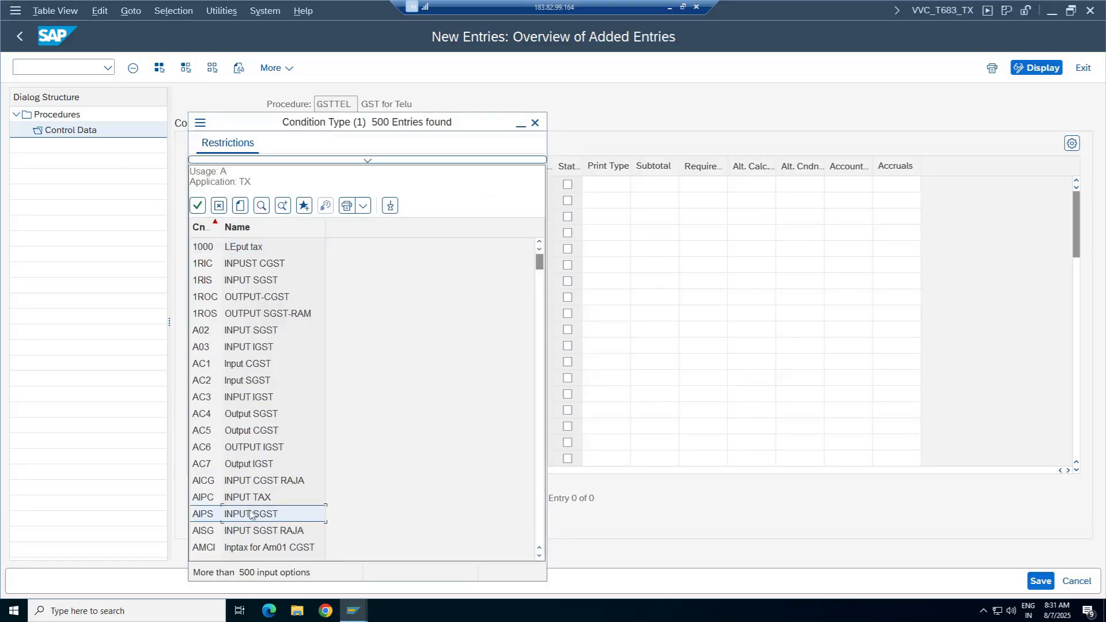
left_click(351, 160)
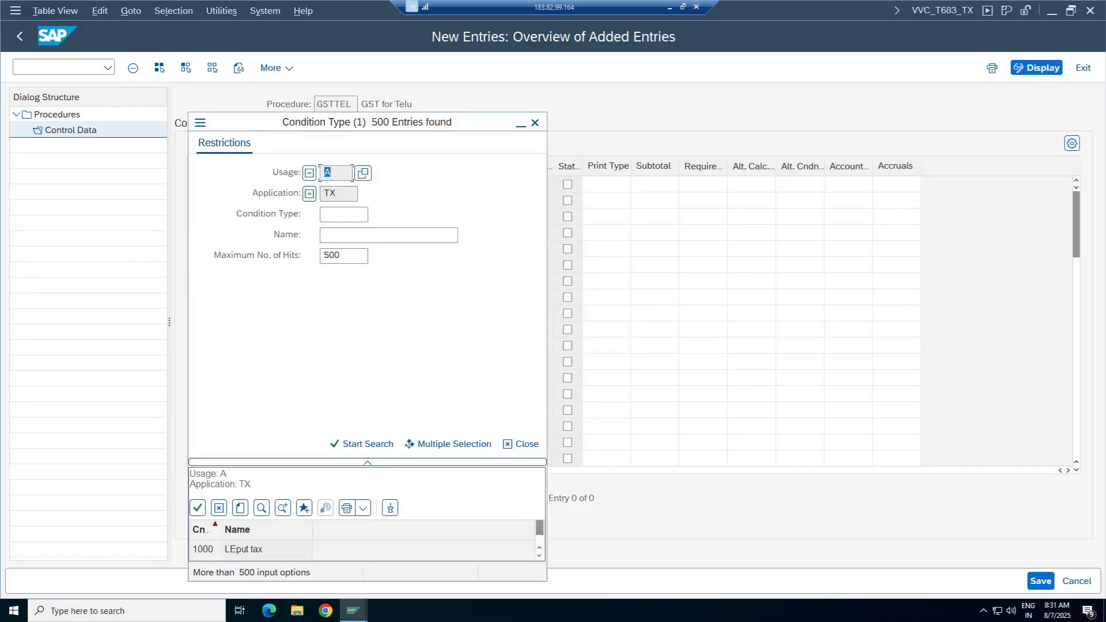
left_click(331, 215)
type("T*")
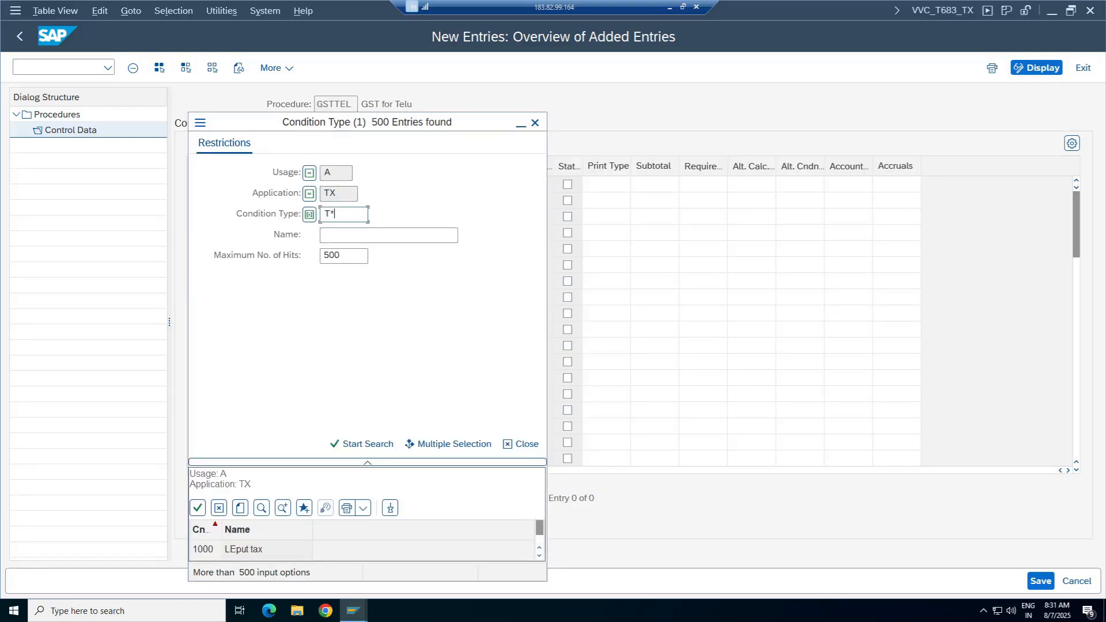
key("Return")
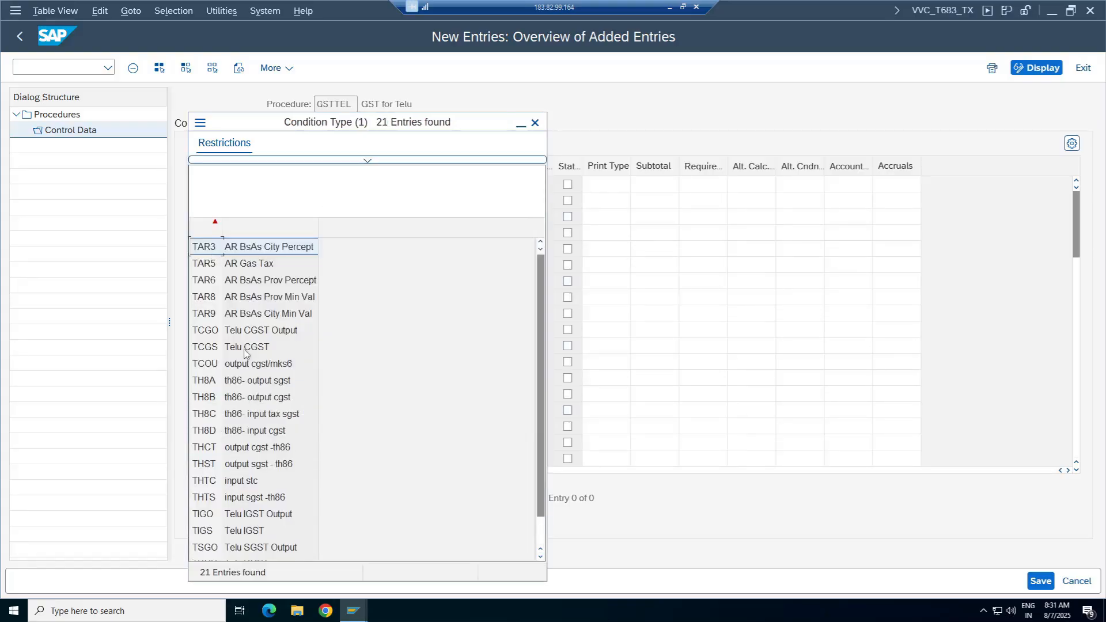
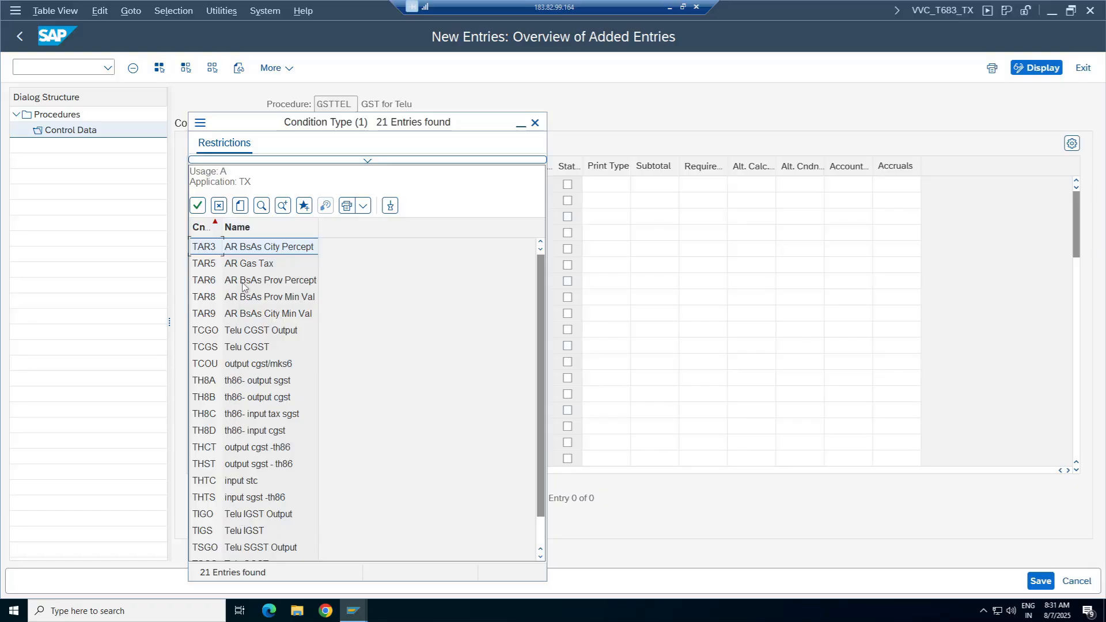
Examine the input and output condition types for Telu CGST, SGST and IGST in the hit list.
left_click(260, 333)
left_click(203, 350)
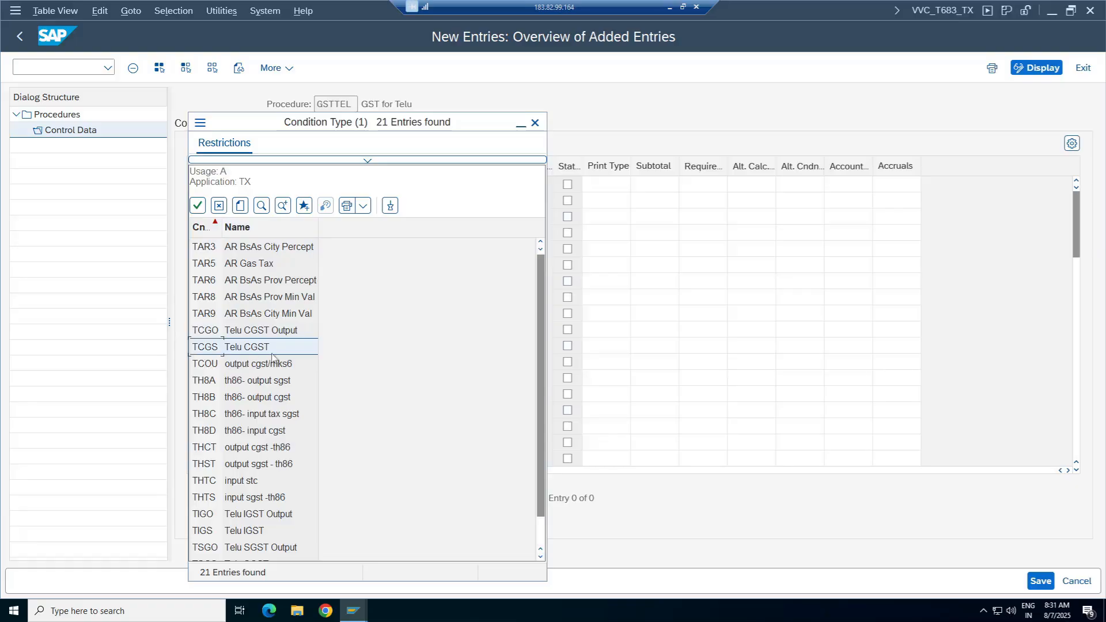
left_click(257, 349)
left_click_drag(541, 429, 541, 460)
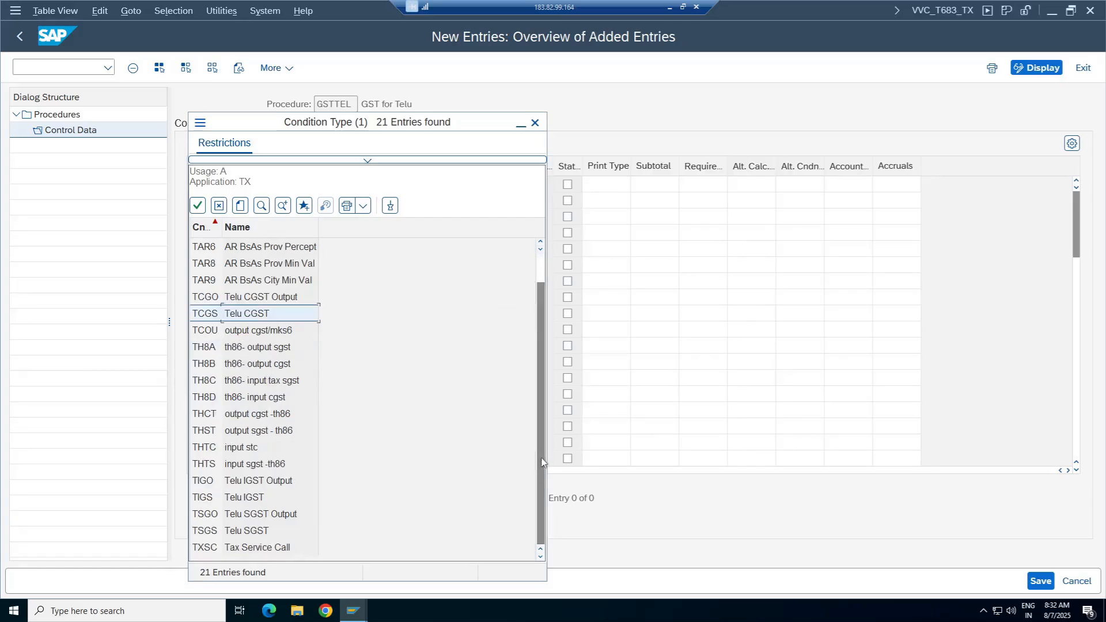
left_click(240, 536)
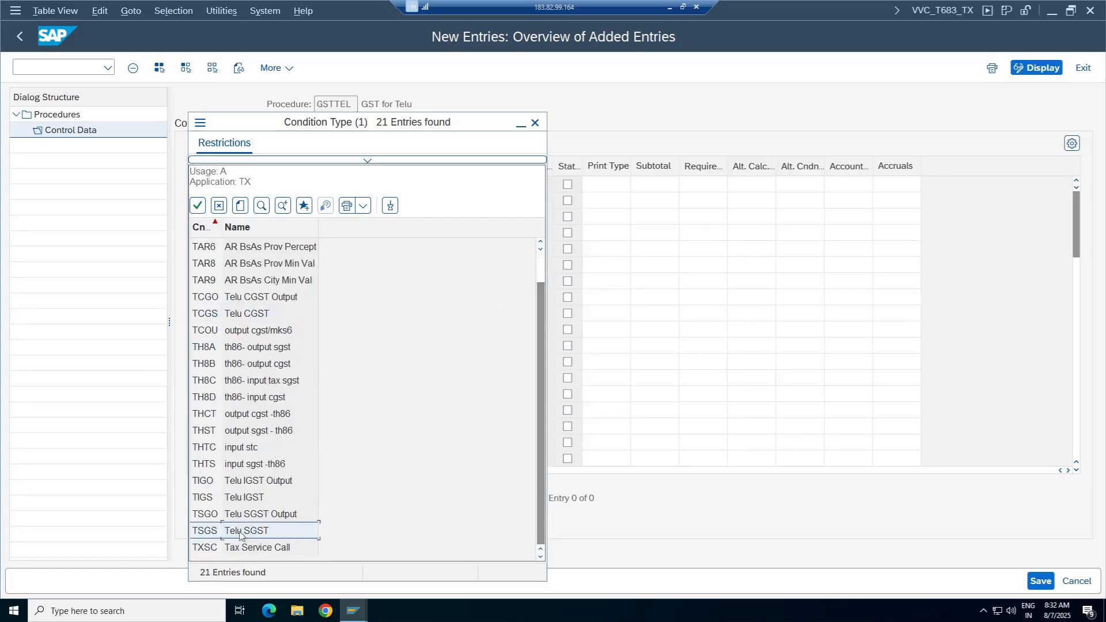
left_click(241, 516)
left_click(244, 500)
left_click(250, 487)
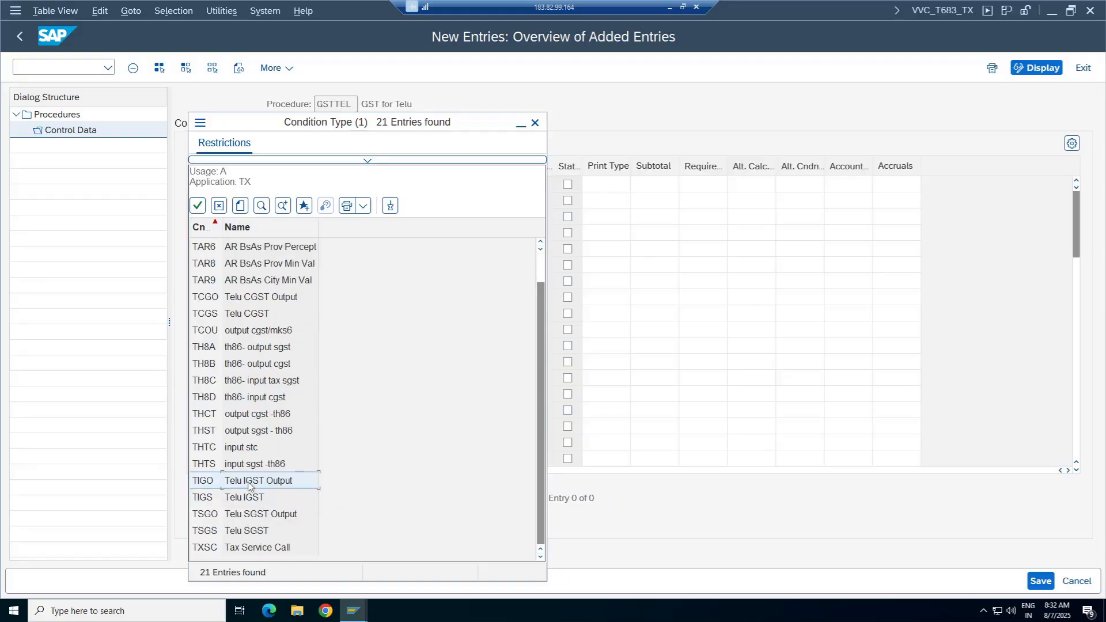
left_click(254, 315)
left_click(251, 300)
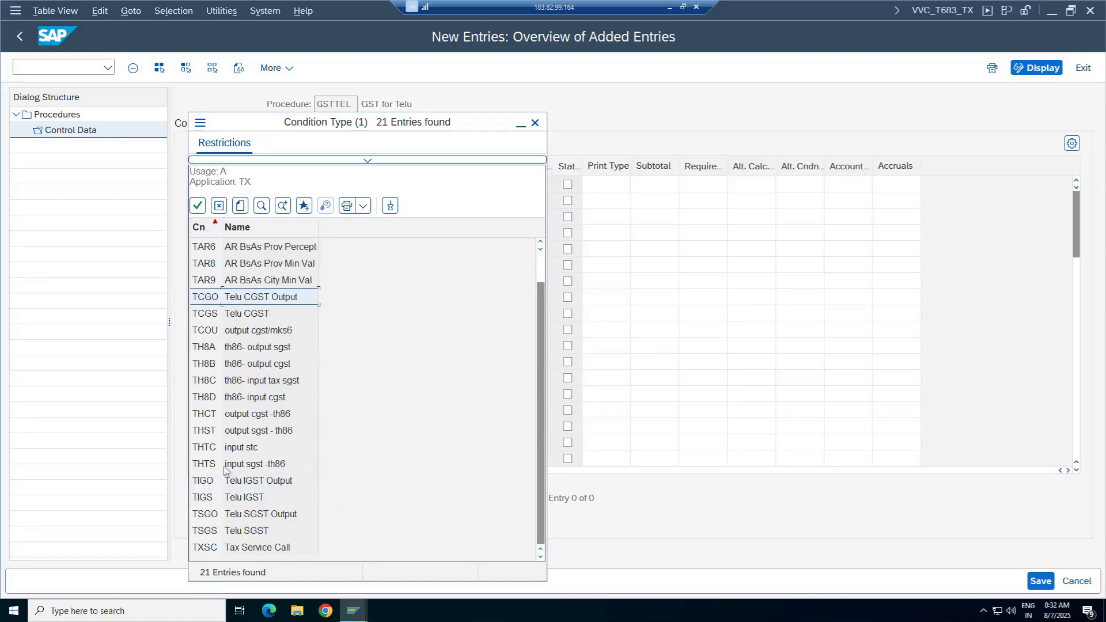
Assign condition type TCGS to step 2, TSGS to step 3 and TIGS to step 4 of the procedure.
left_click(209, 313)
key("Return")
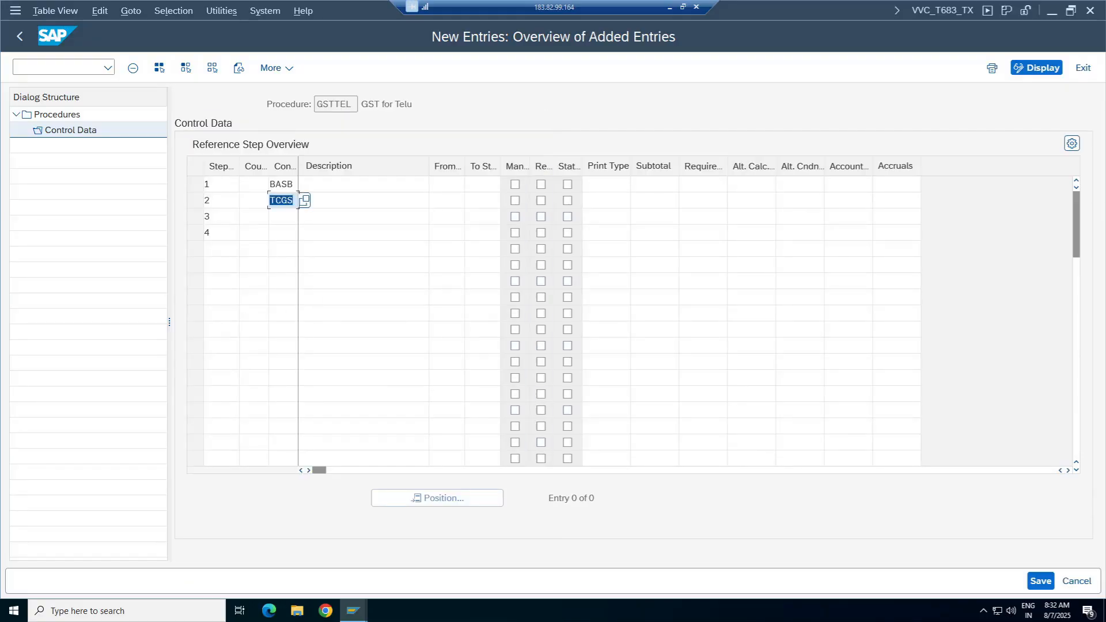
key("Down")
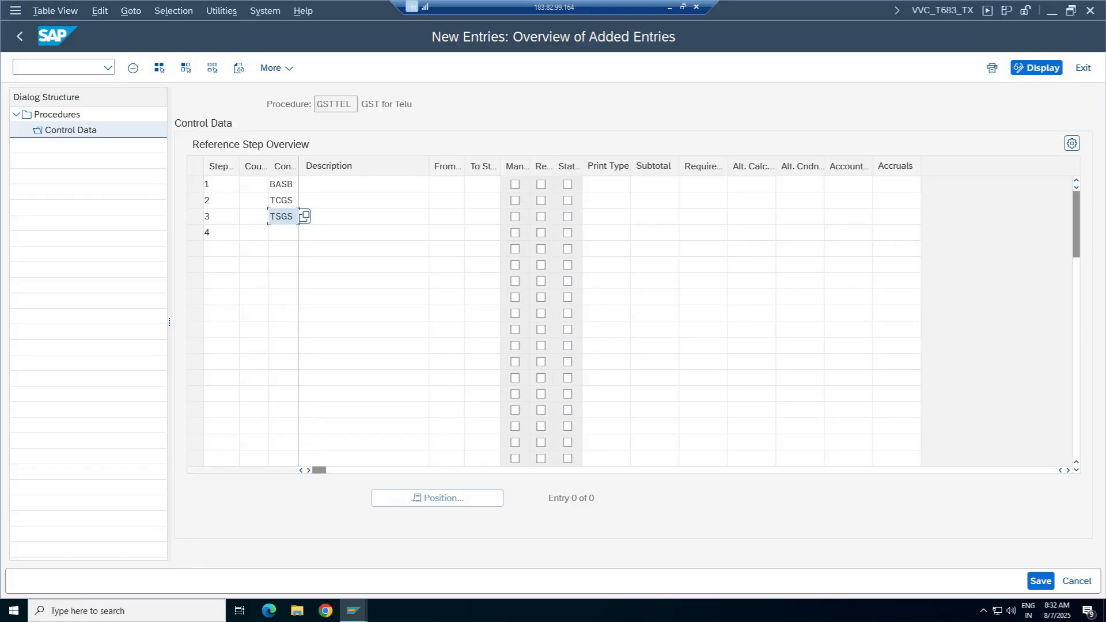
key("Down")
type("TI")
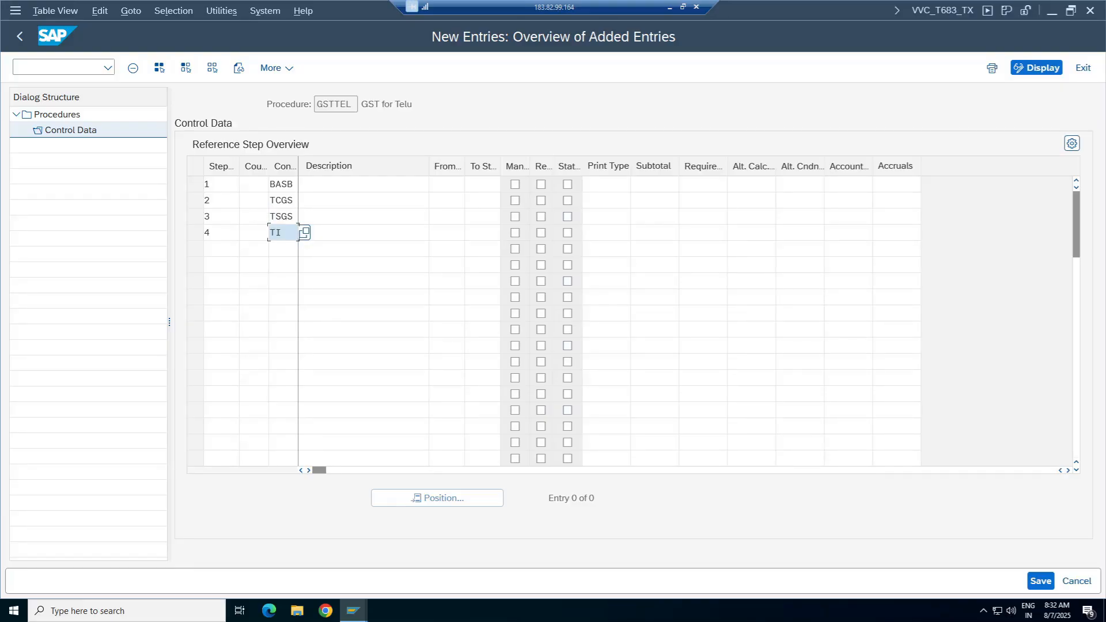
type("GS")
Search the possible condition types for step 4 with the pattern T*.
left_click(304, 232)
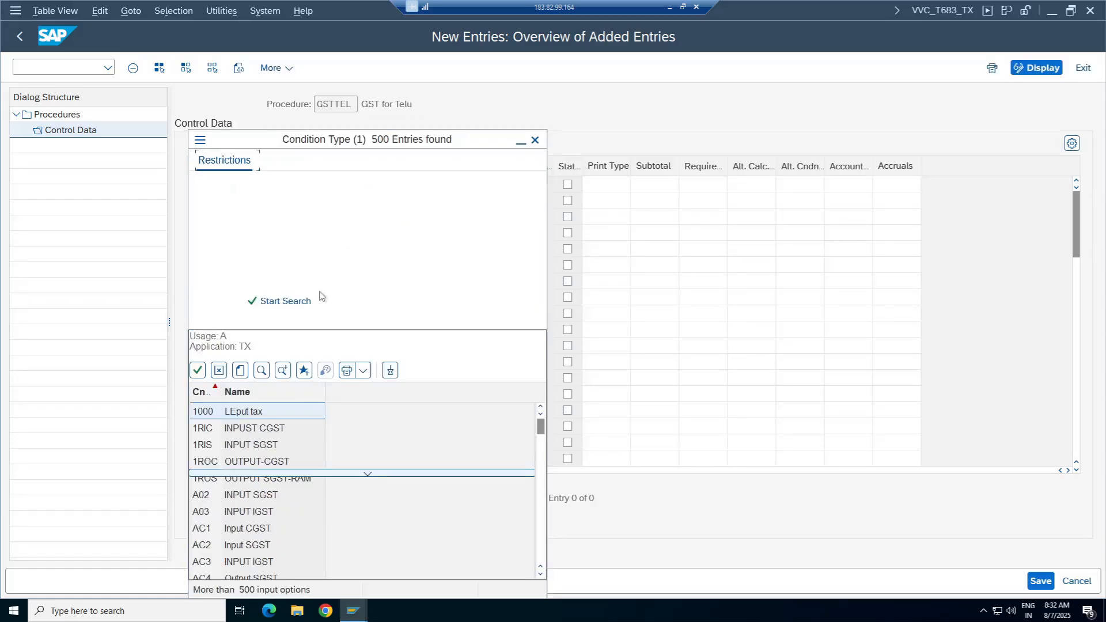
type("T")
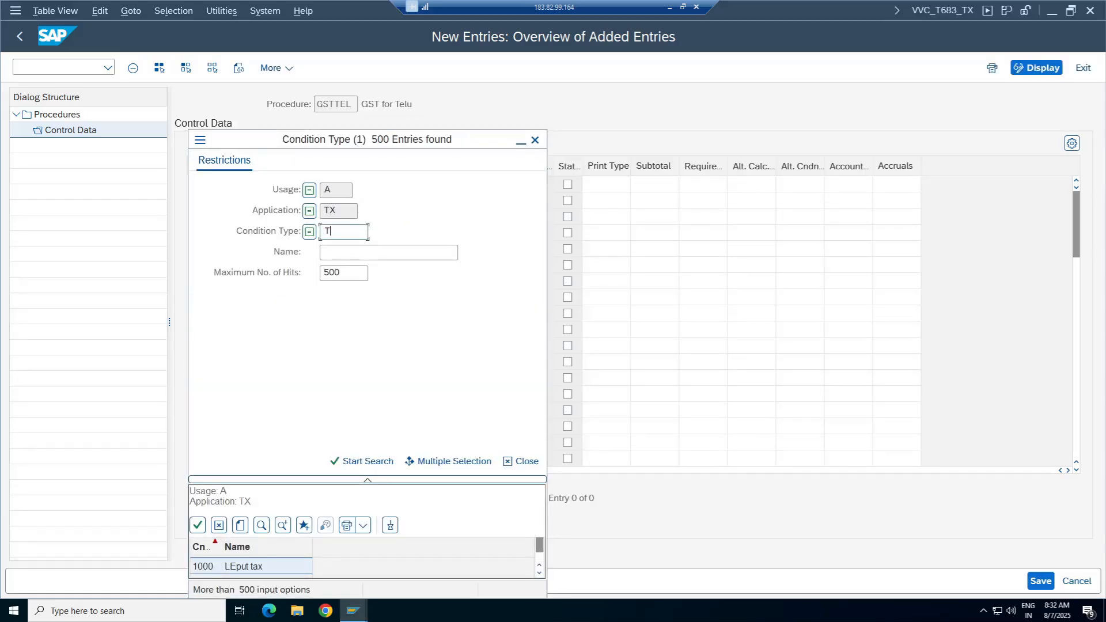
type("8")
key("Return")
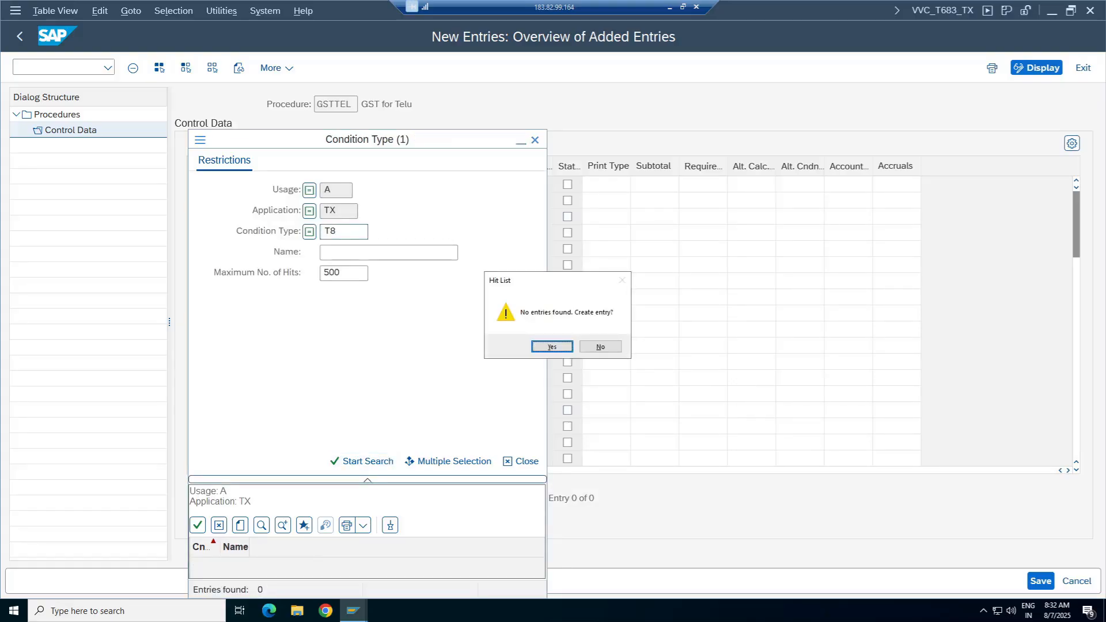
left_click(600, 347)
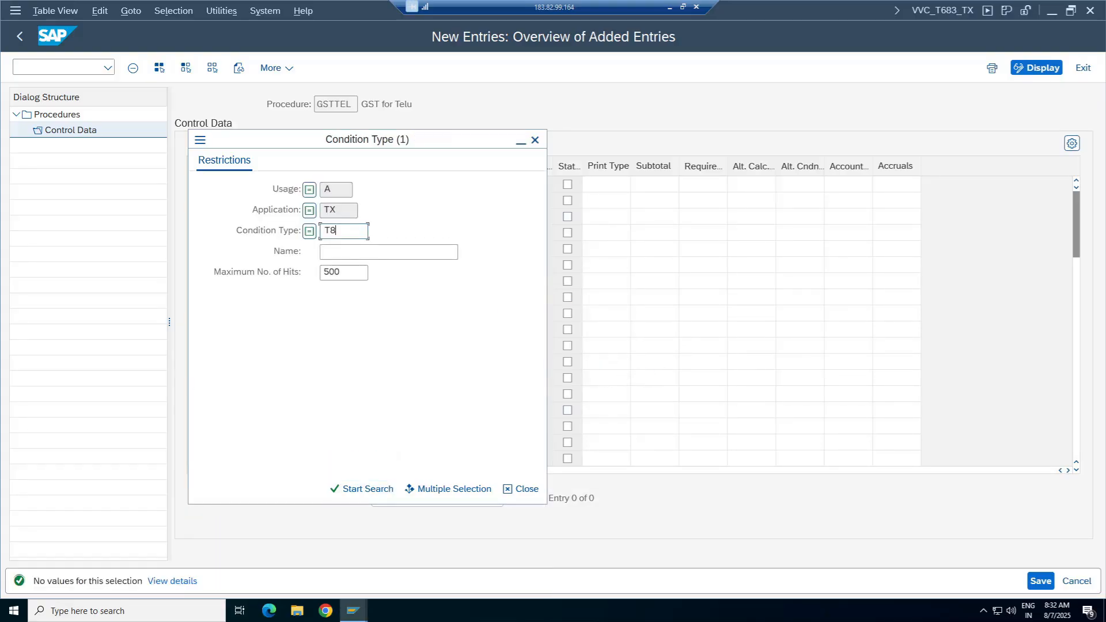
type("*")
key("Return")
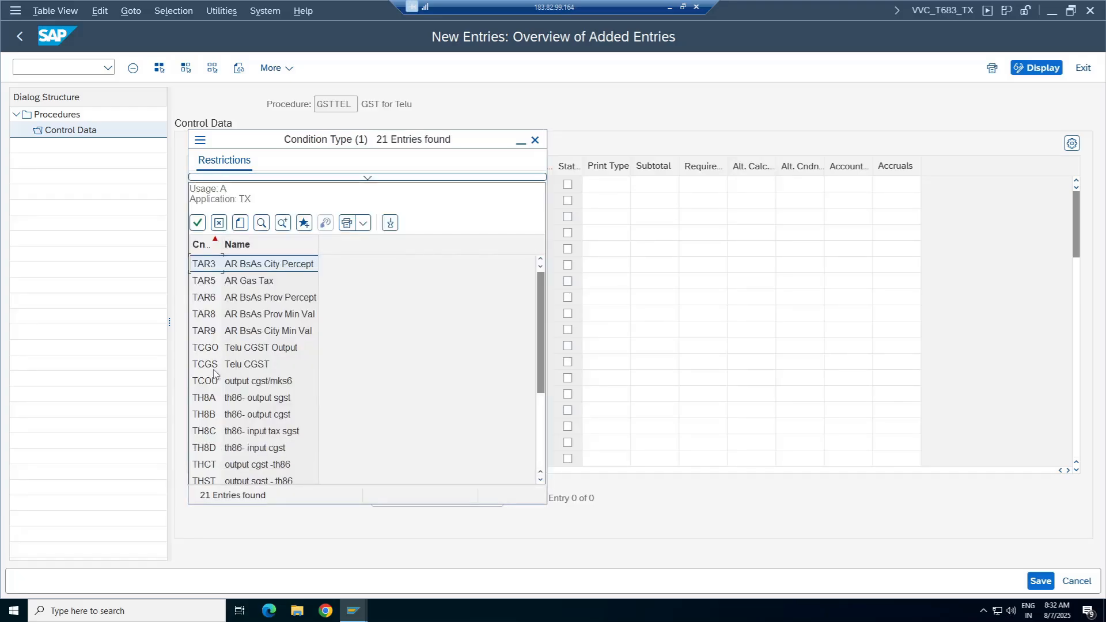
Check the Telu SGST and Telu IGST codes in the hit list against the entered condition types, and close the list.
left_click_drag(542, 322, 496, 447)
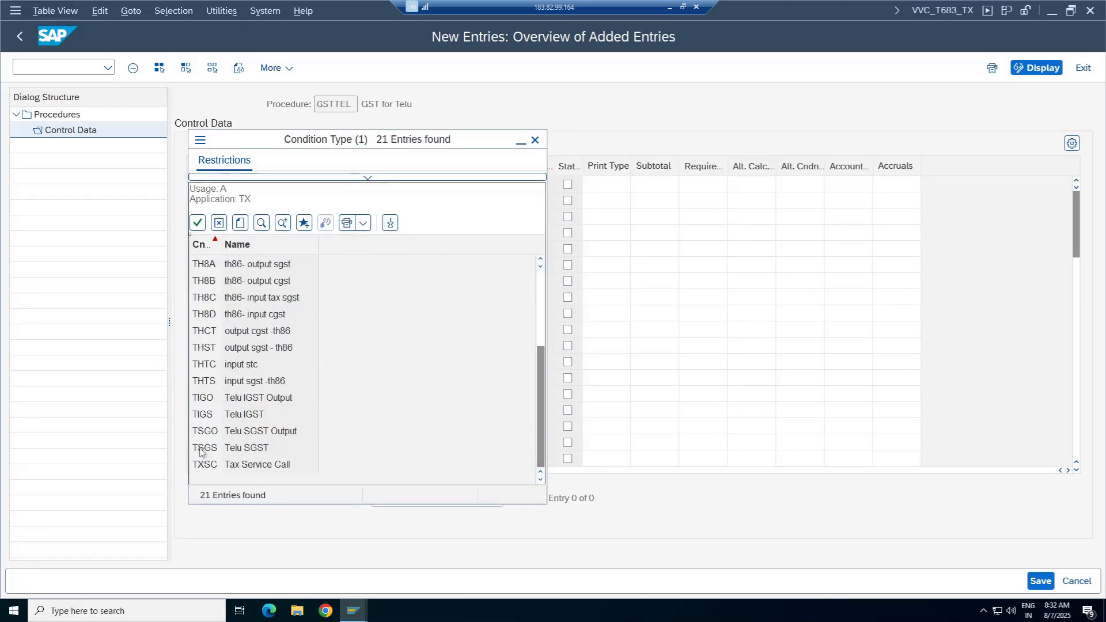
left_click_drag(279, 147, 679, 157)
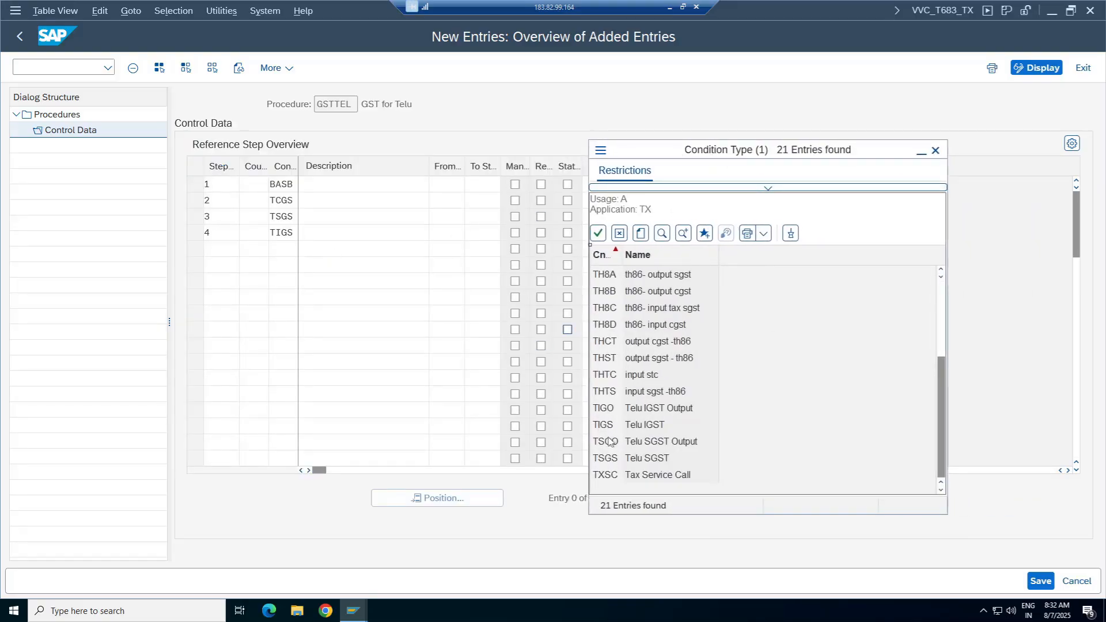
left_click(654, 461)
left_click(645, 429)
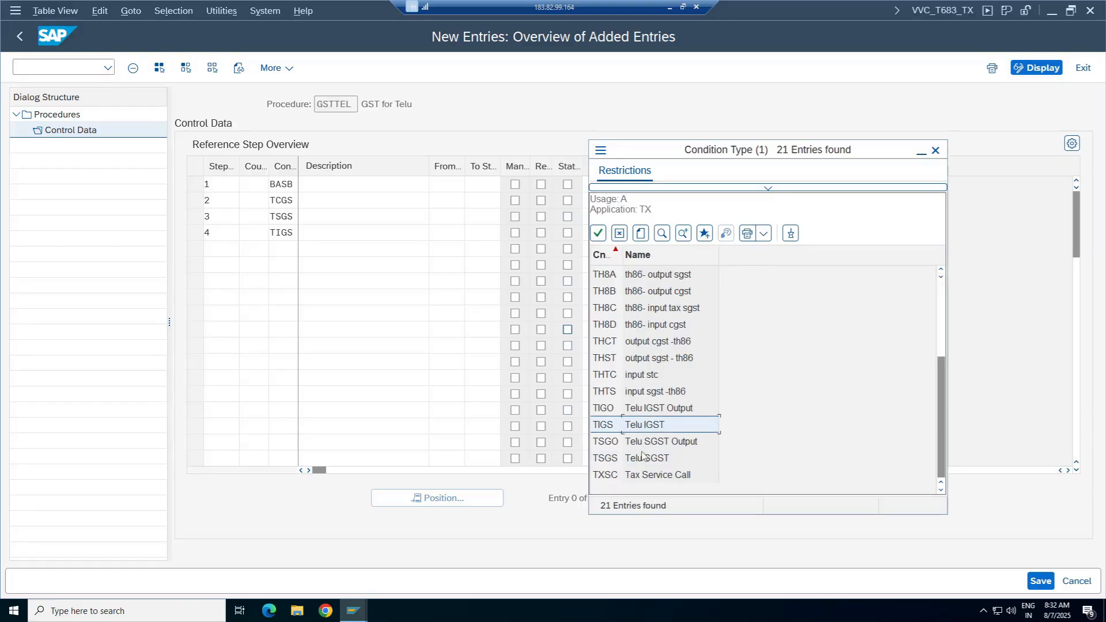
left_click(935, 150)
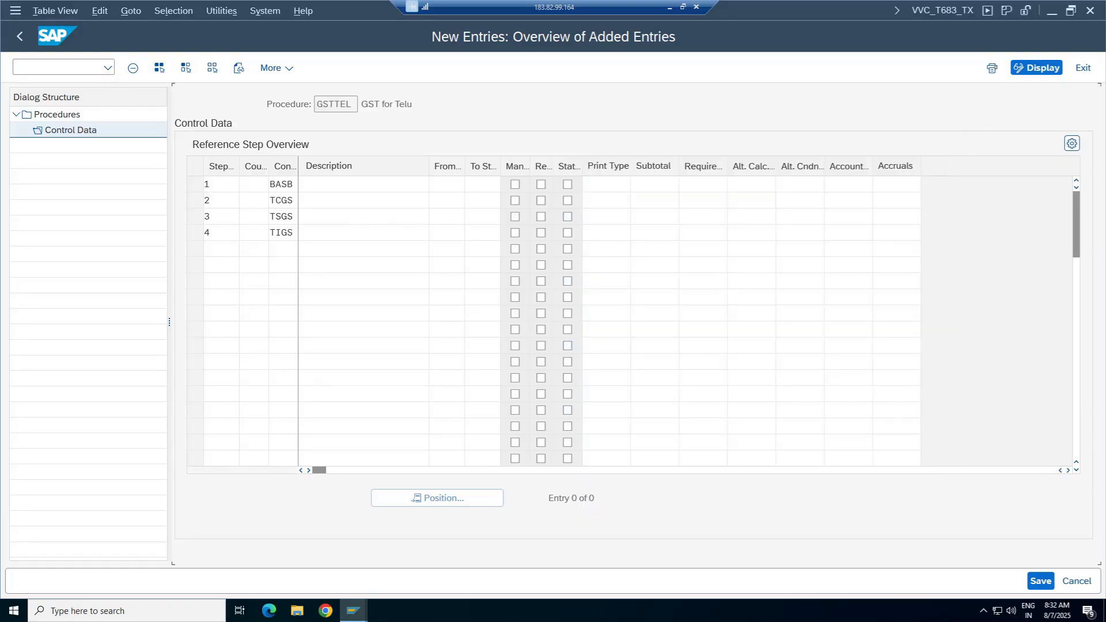
left_click(275, 201)
left_click(276, 216)
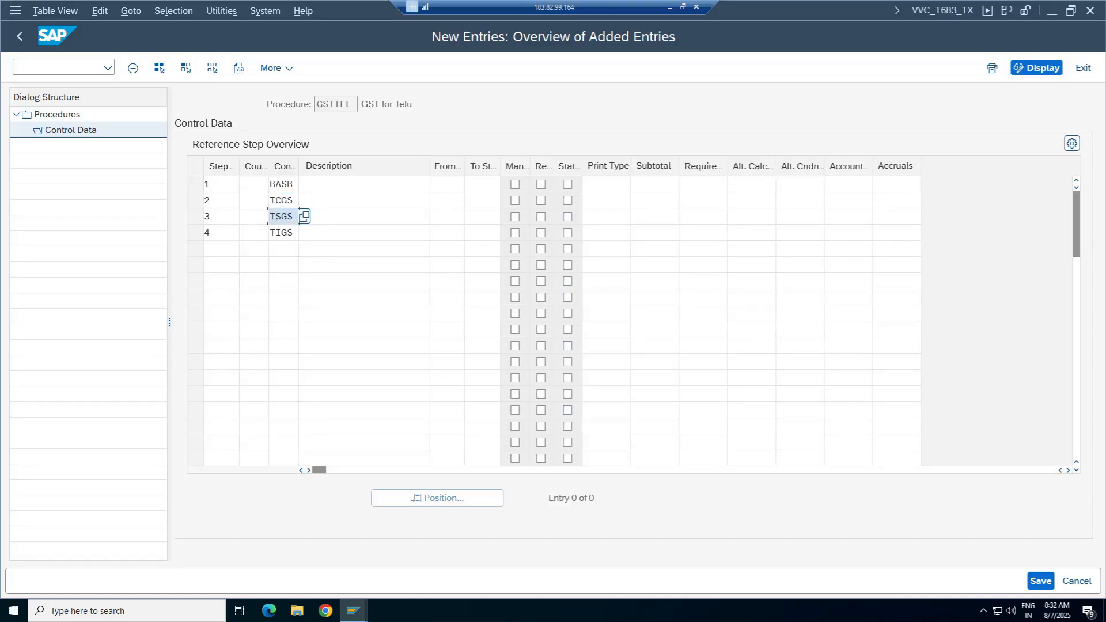
Enter account keys TCI for the TCGS row, TSI for the TSGS row and TII for the TIGS row.
left_click(848, 200)
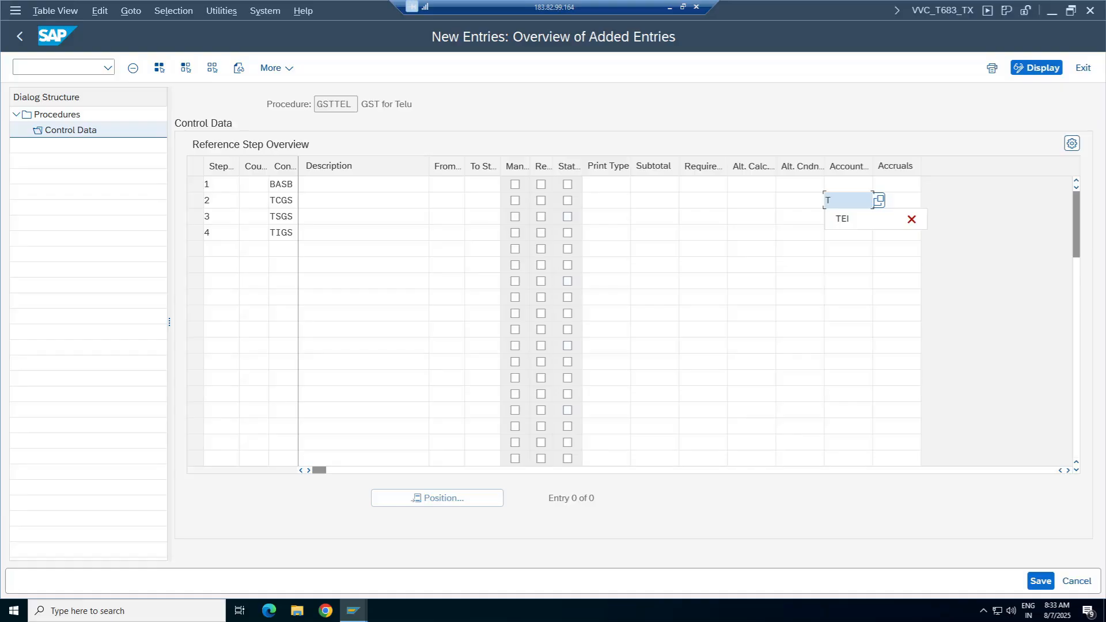
type("TCI")
left_click(848, 217)
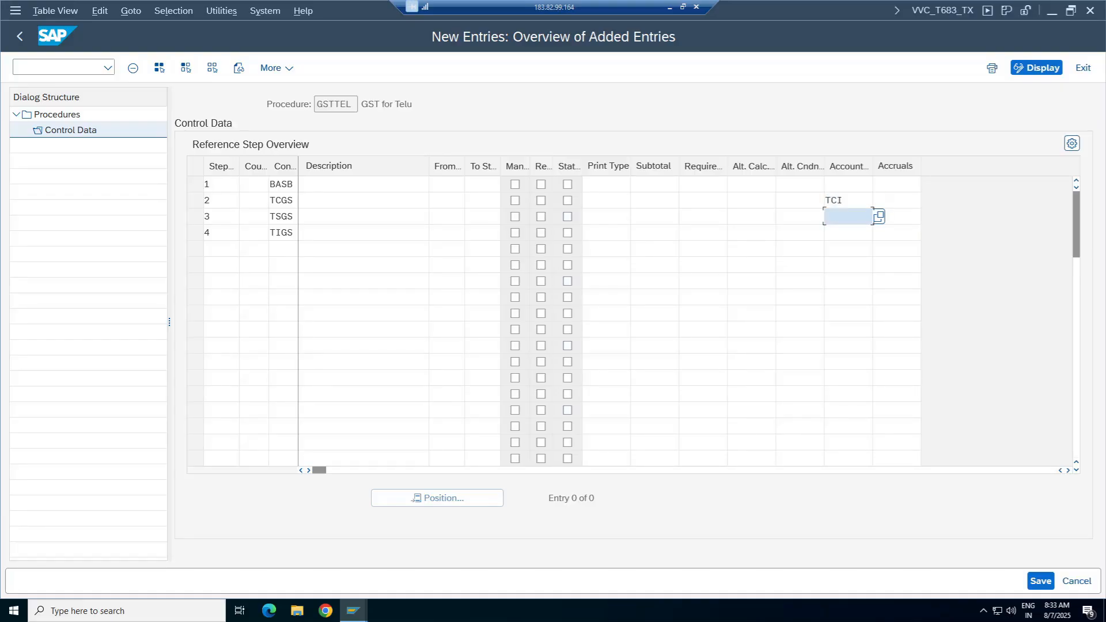
type("TSI")
left_click(847, 233)
type("II")
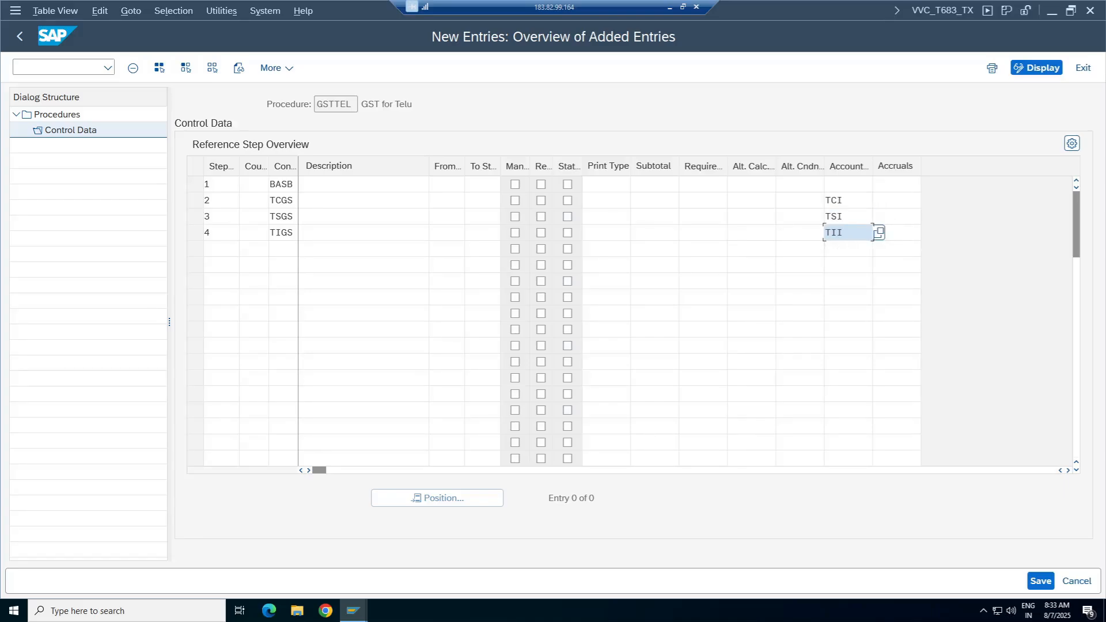
Search the account keys with the pattern T*, check the Telu CGST, IGST and SGST input tax keys, and close the list.
left_click(861, 201)
left_click(877, 201)
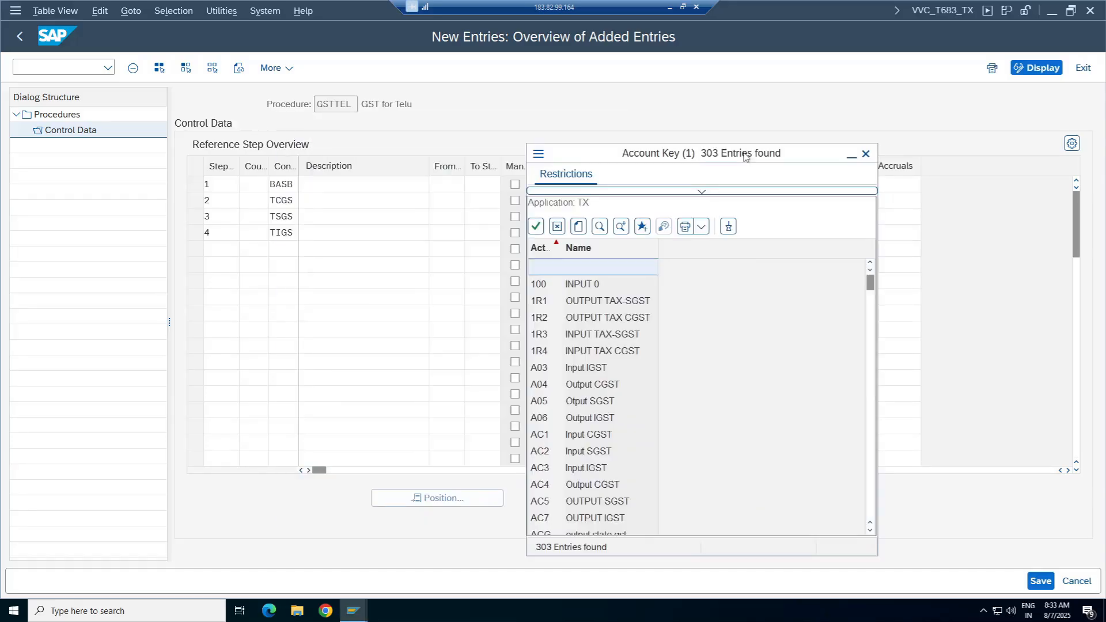
left_click(689, 193)
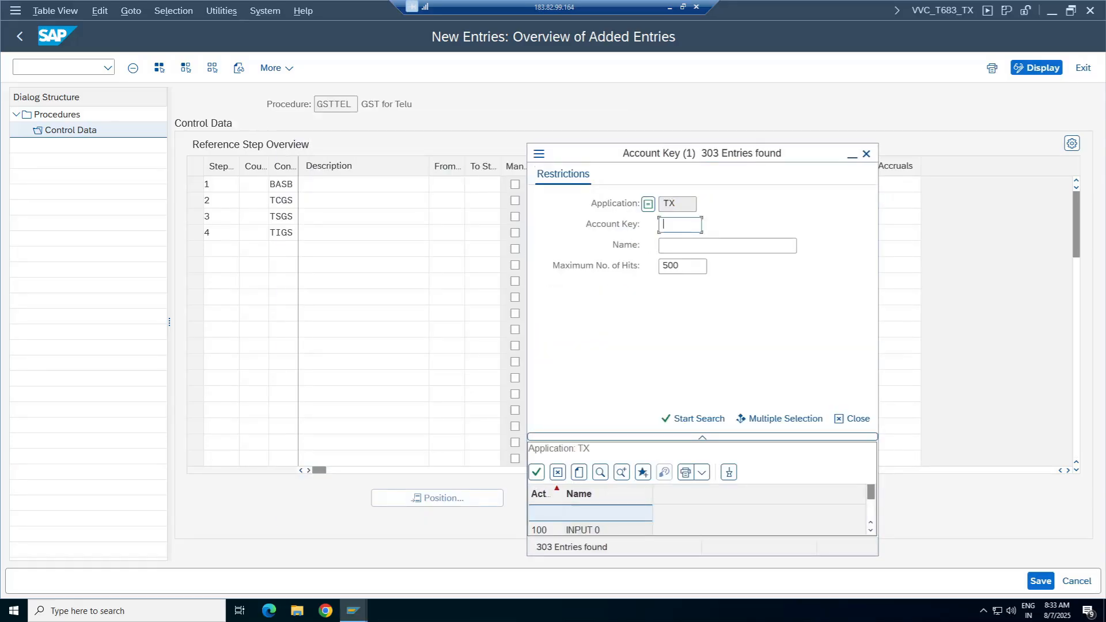
type("T*")
left_click(693, 418)
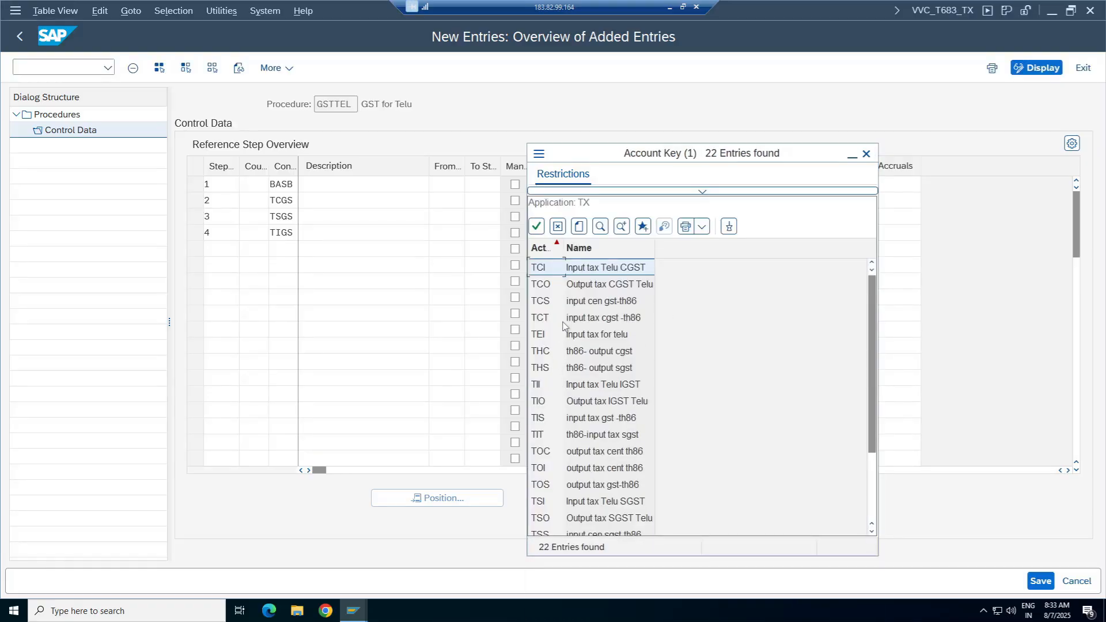
left_click_drag(626, 165, 287, 113)
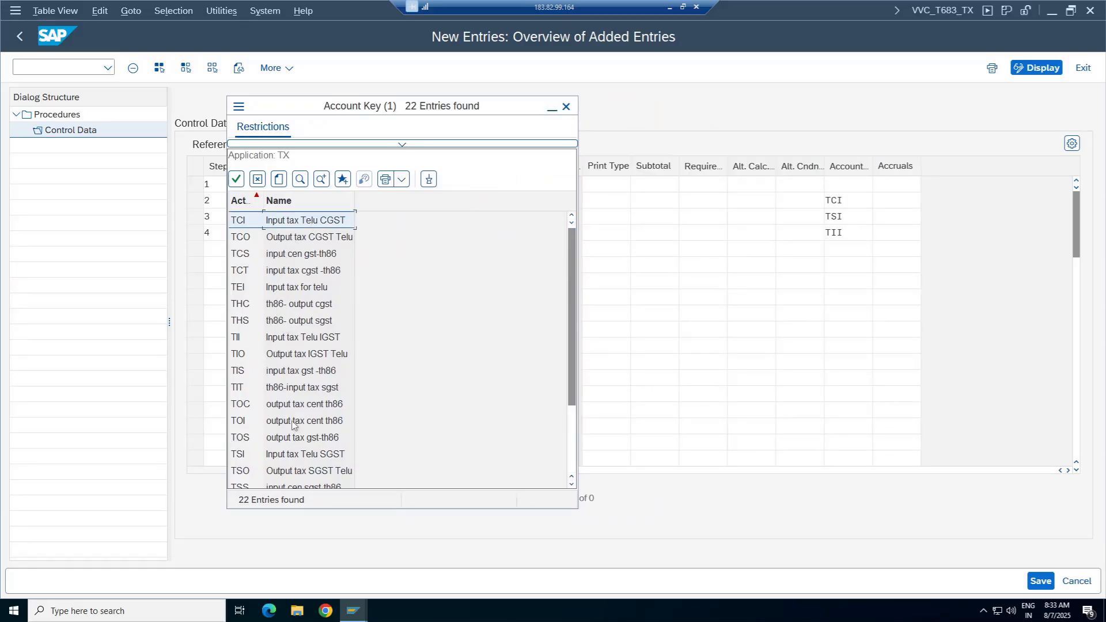
left_click(290, 341)
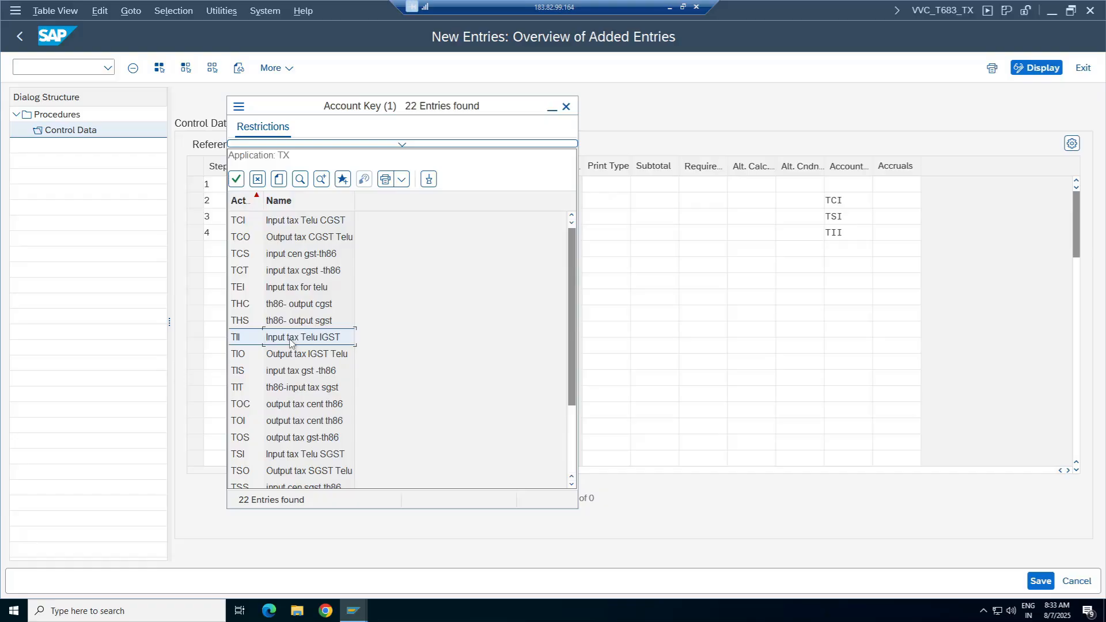
left_click(320, 459)
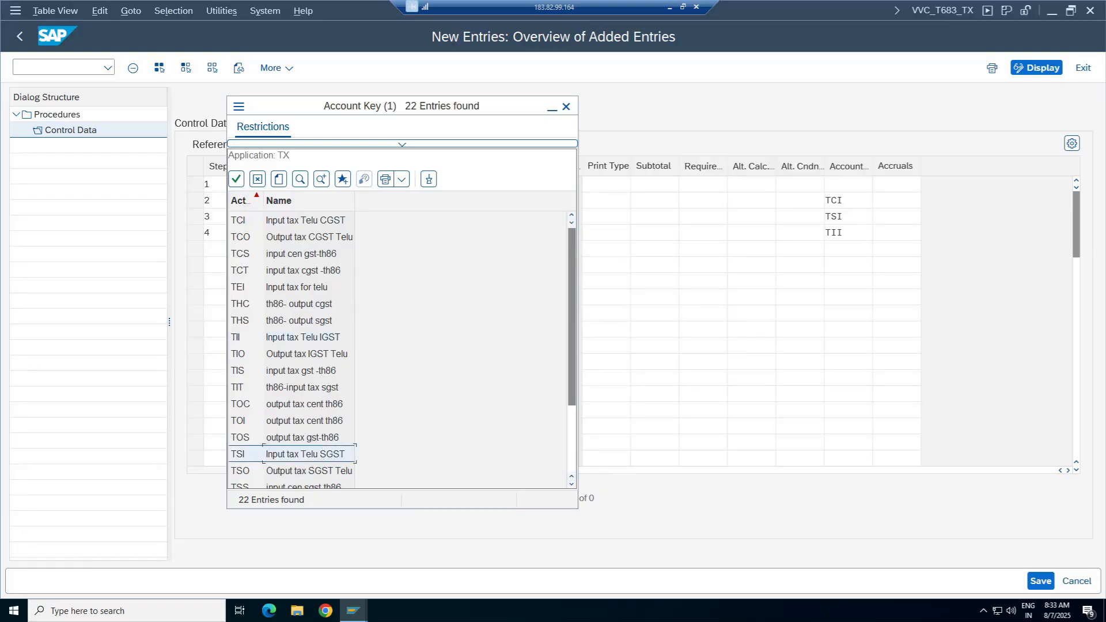
left_click(565, 107)
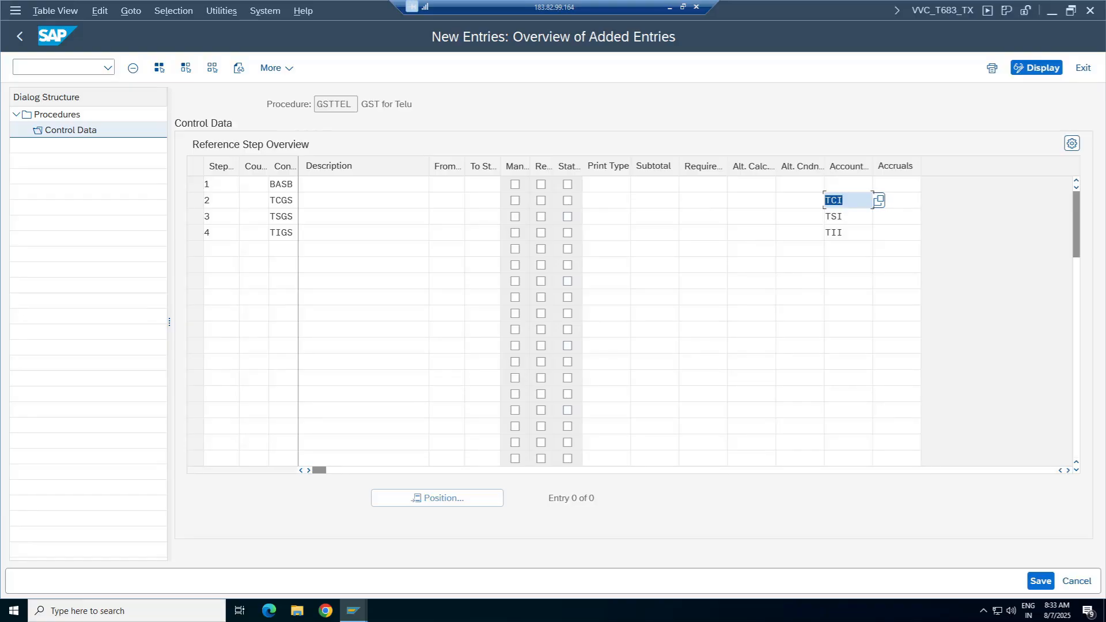
Set both the From Step and the To Step of the TCGS row to 1, the base amount step.
left_click(282, 201)
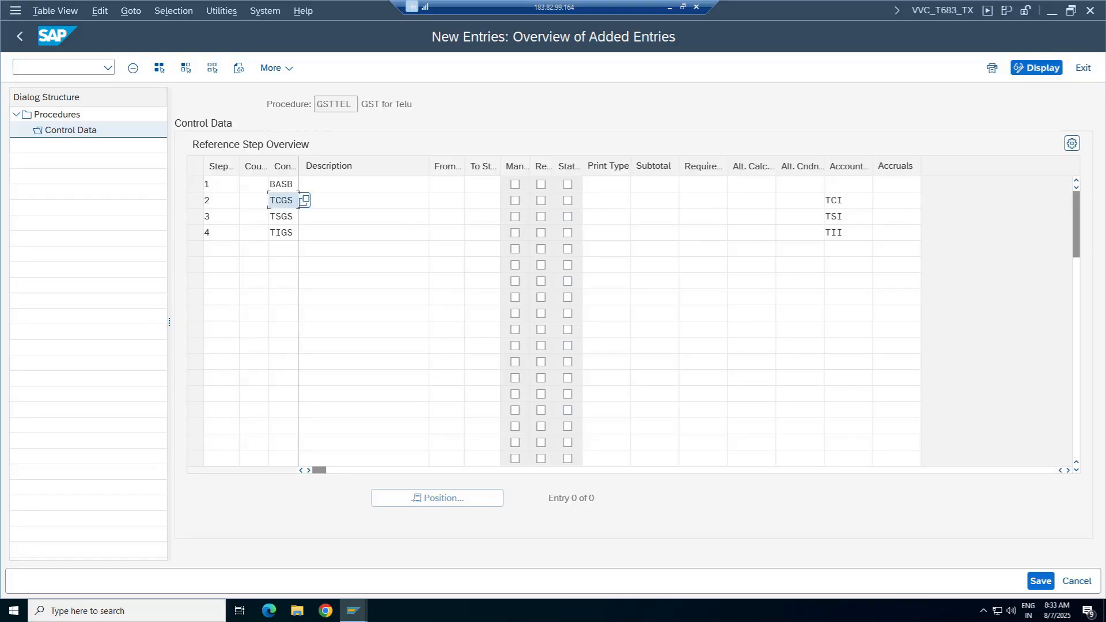
left_click(282, 217)
left_click(282, 233)
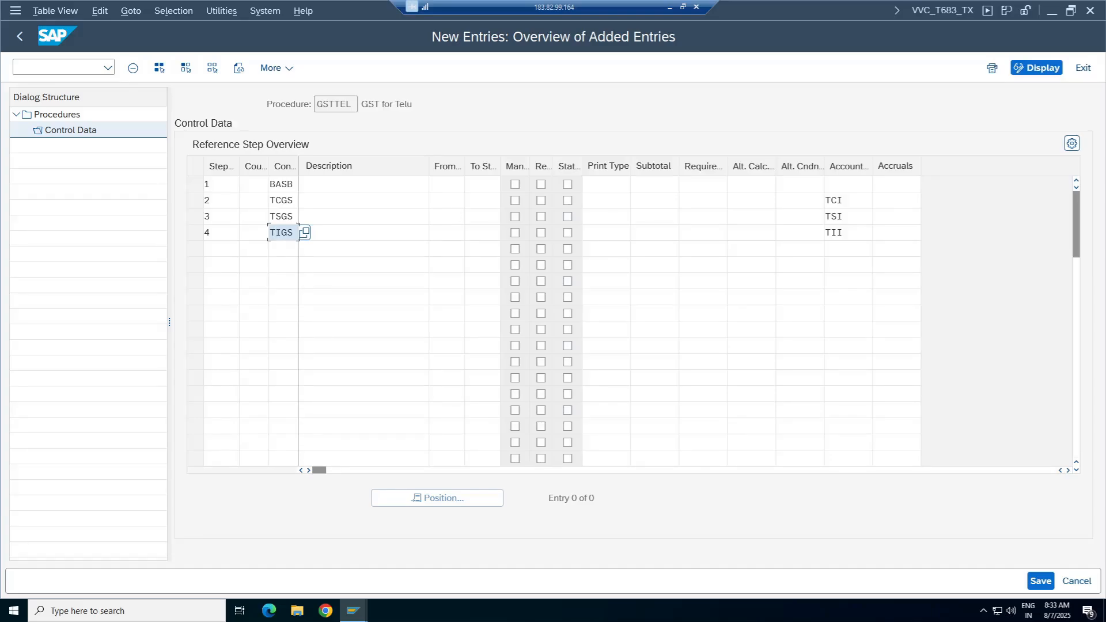
left_click(447, 200)
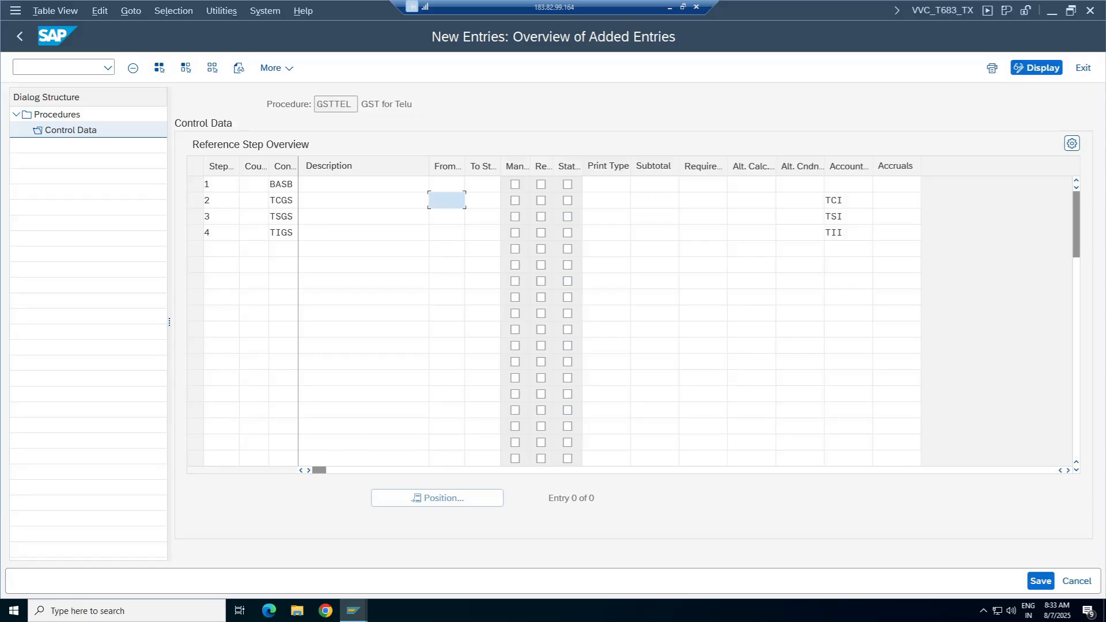
type("1")
key("Tab")
type("1")
left_click(221, 184)
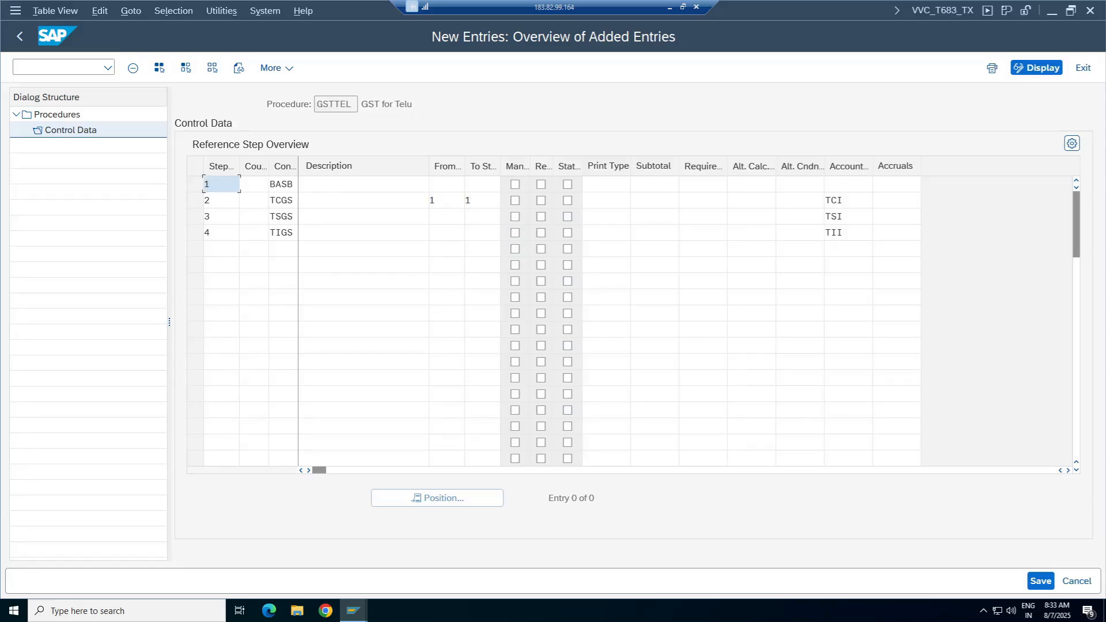
Set both the From Step and the To Step of the TSGS and TIGS rows to 1.
left_click(442, 218)
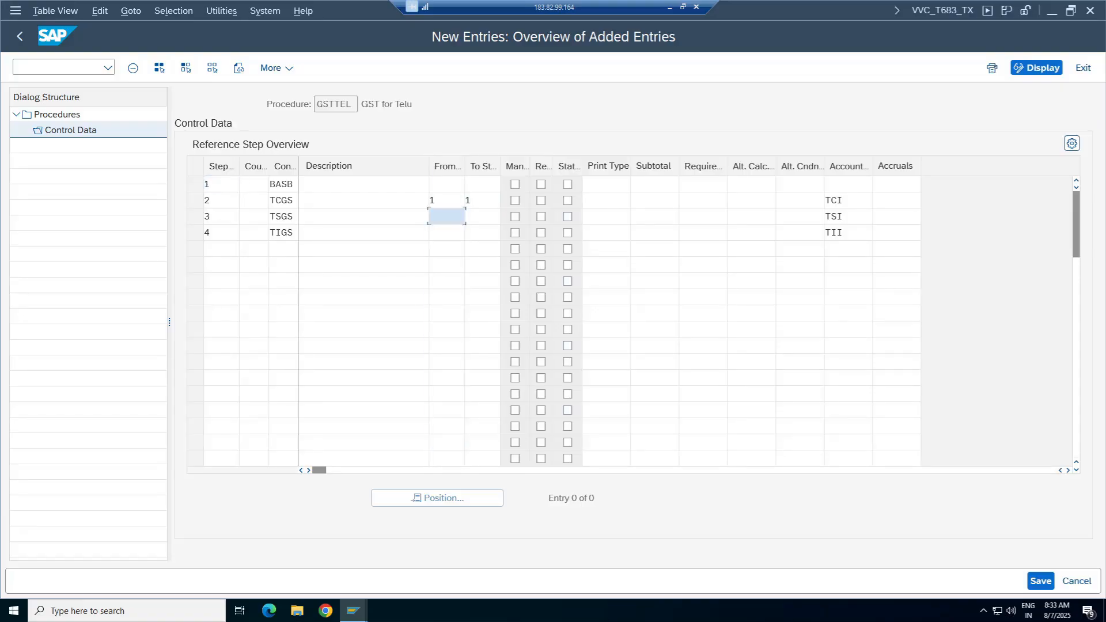
type("1")
key("Tab")
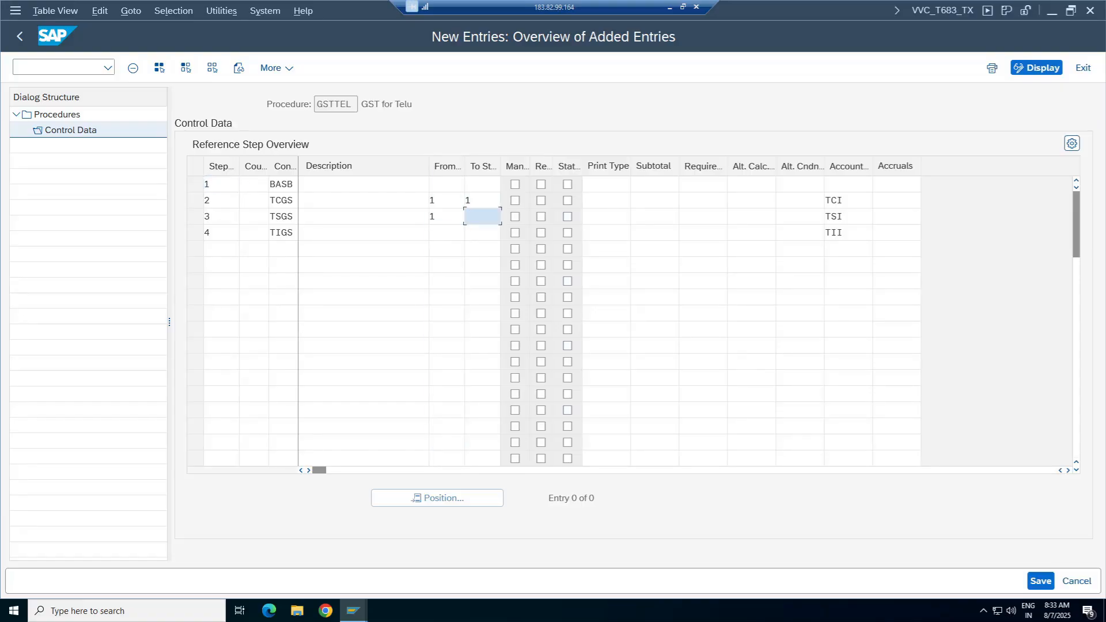
type("1")
left_click(447, 233)
key("Tab")
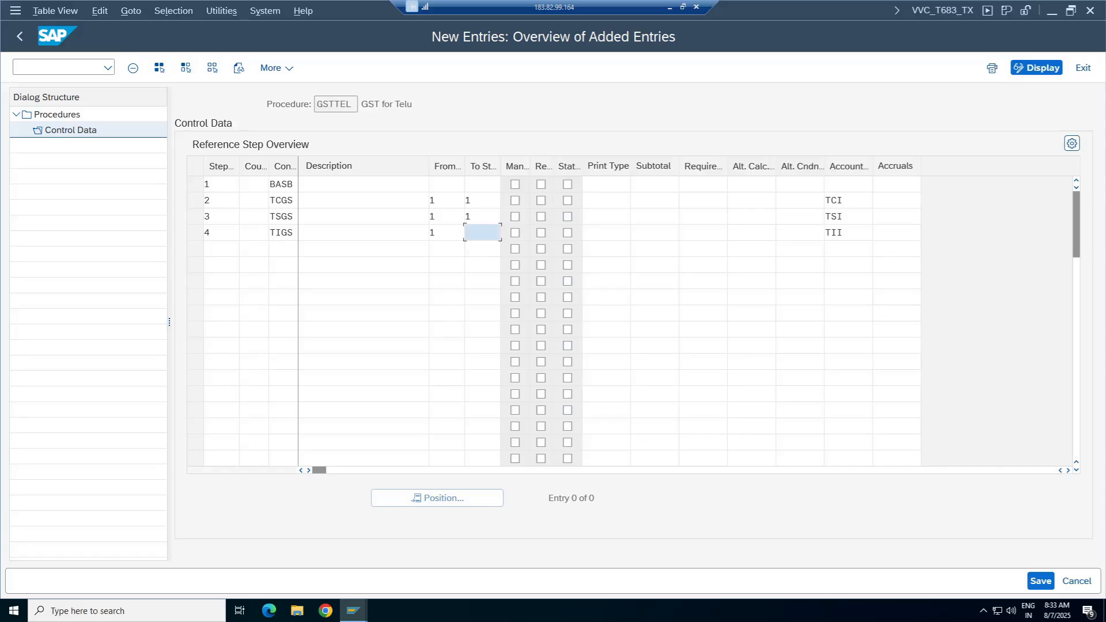
type("1")
Add step numbers 5, 6 and 7 in the next three empty rows of the control data.
left_click(222, 248)
left_click(216, 250)
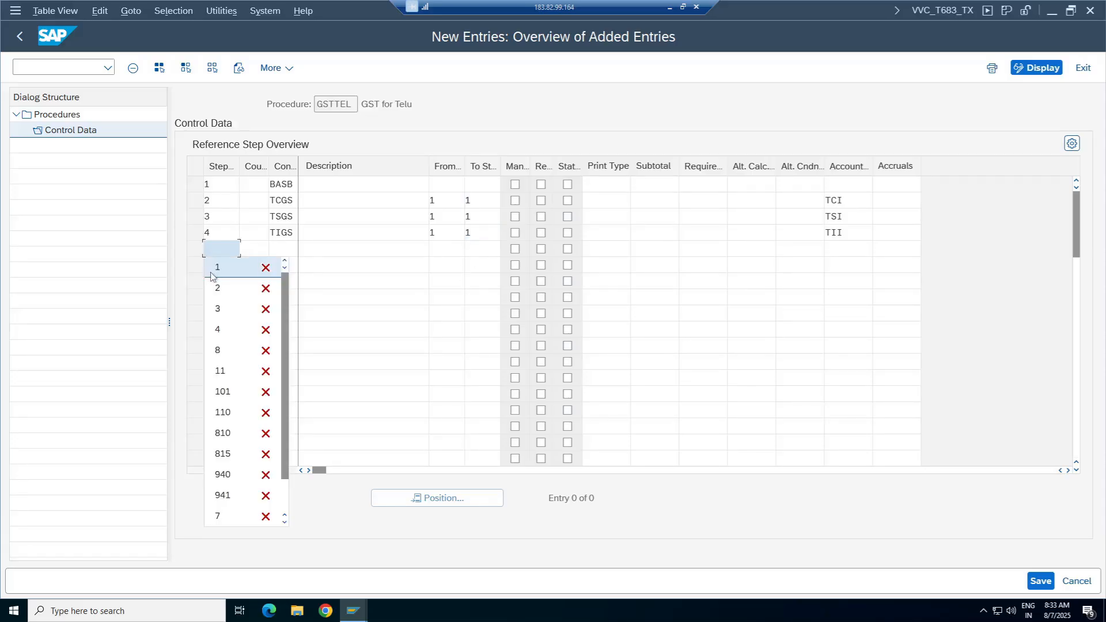
left_click_drag(283, 433, 281, 487)
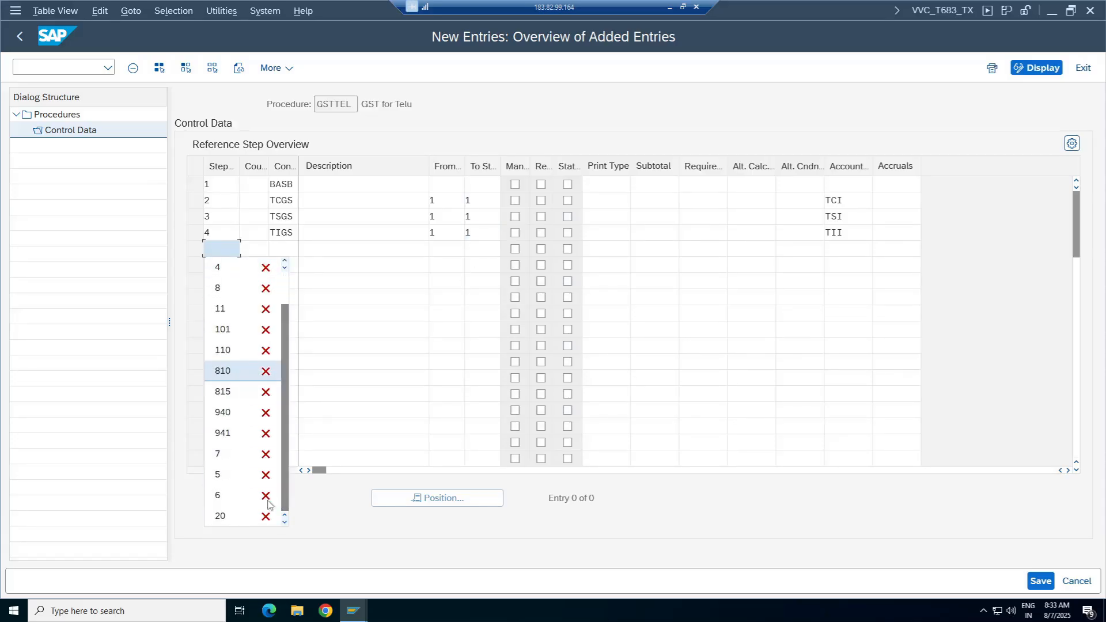
left_click(231, 476)
left_click(222, 265)
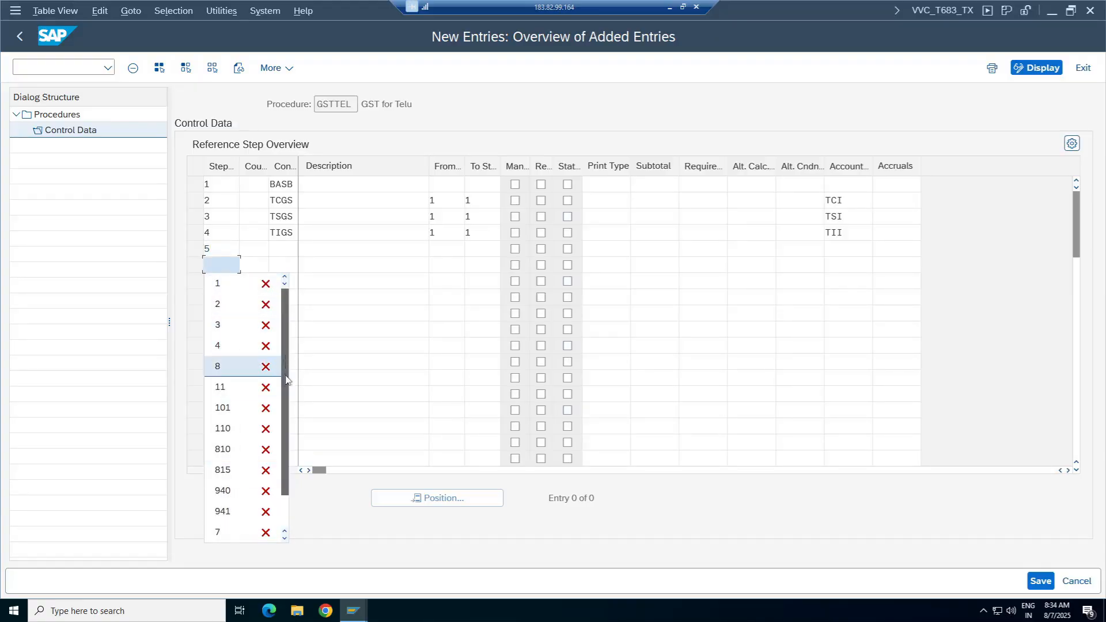
left_click_drag(281, 373, 282, 405)
left_click(224, 510)
left_click(221, 281)
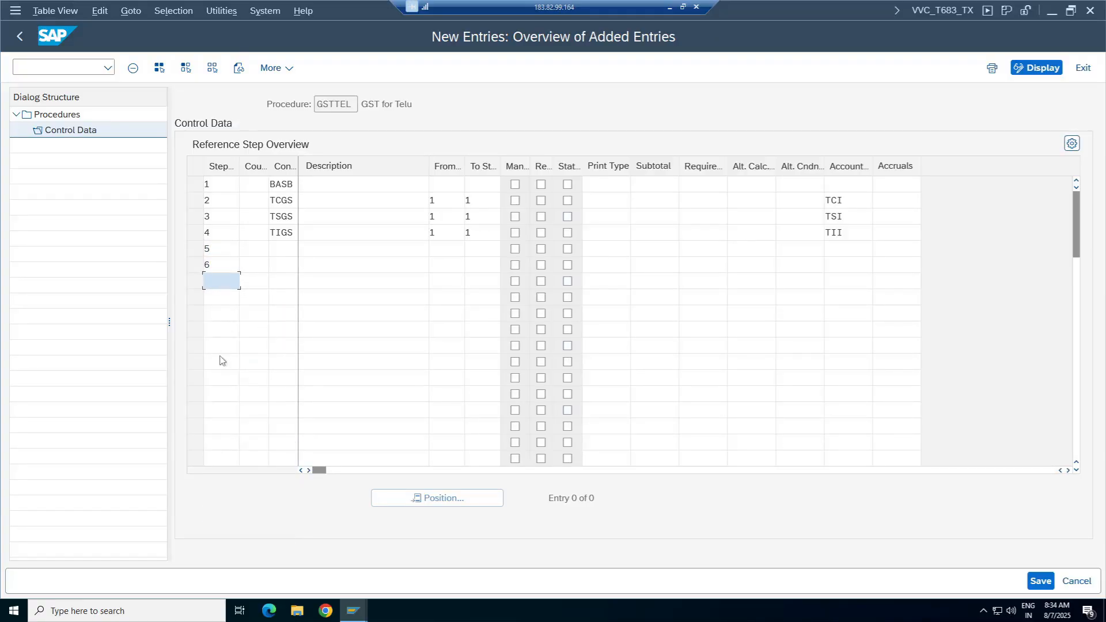
left_click(225, 548)
Enter condition type TCGO for step 5 and TSGO for step 6, and start the step 7 code with TI.
left_click(283, 249)
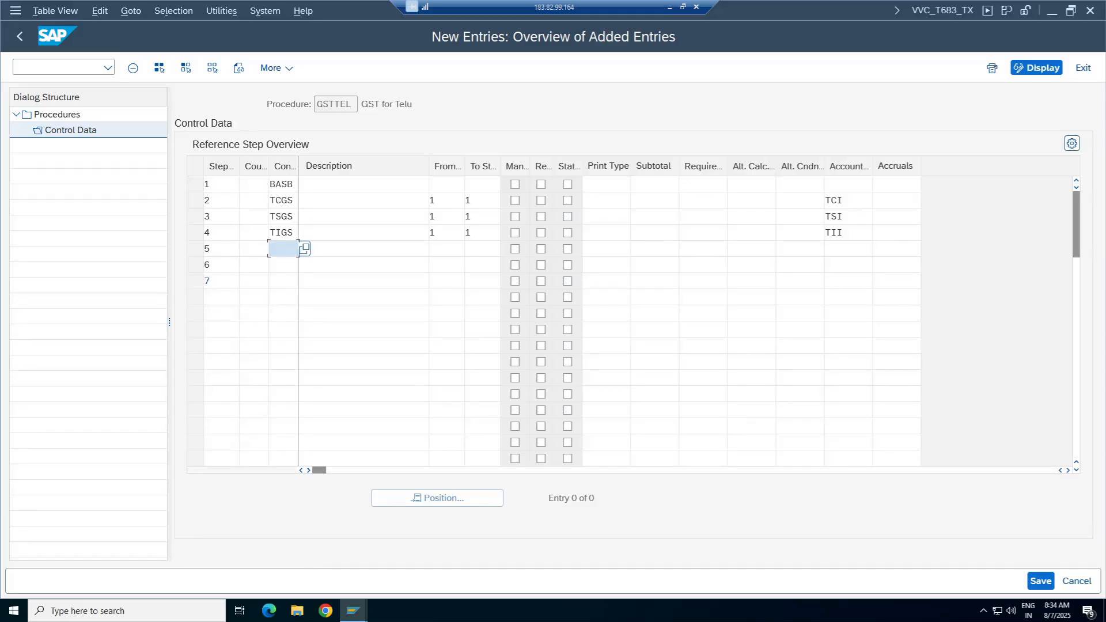
type("TC")
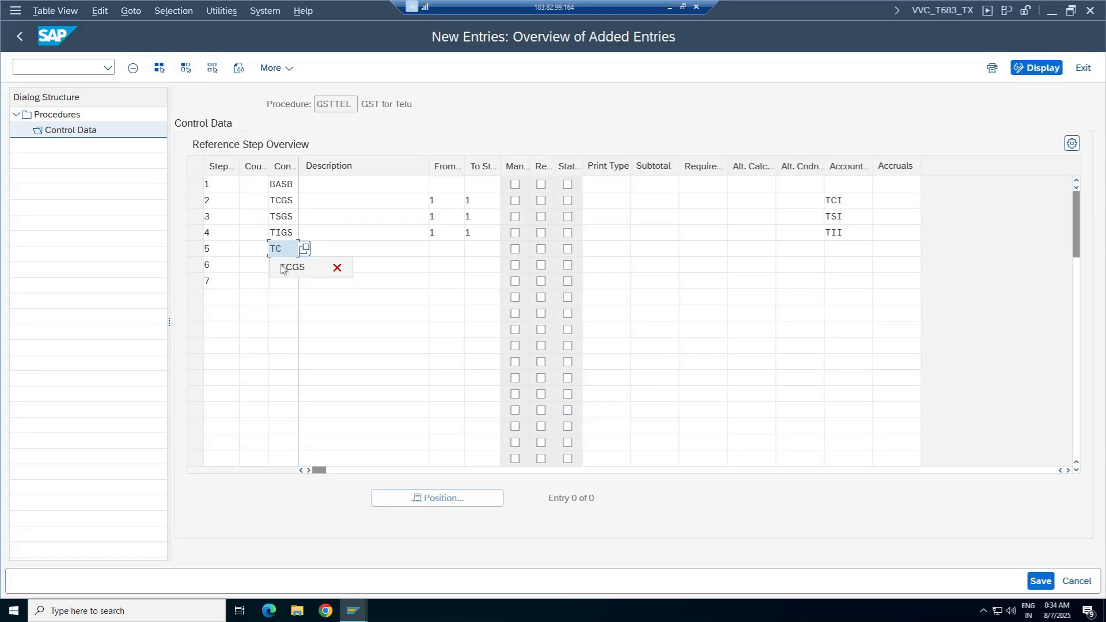
type("GO")
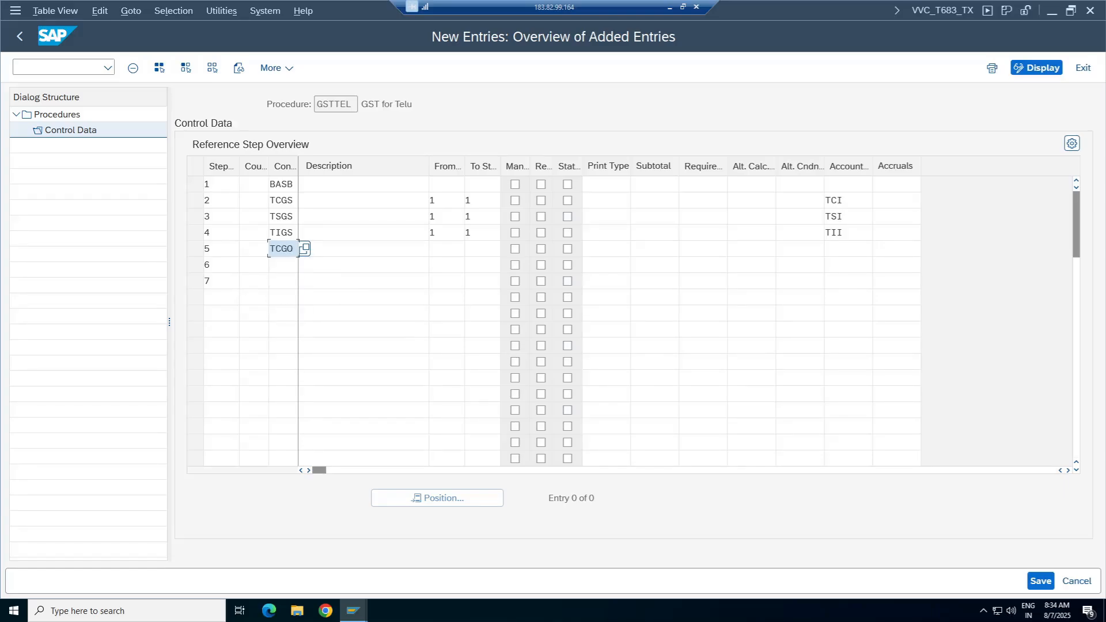
left_click(283, 265)
type("TS")
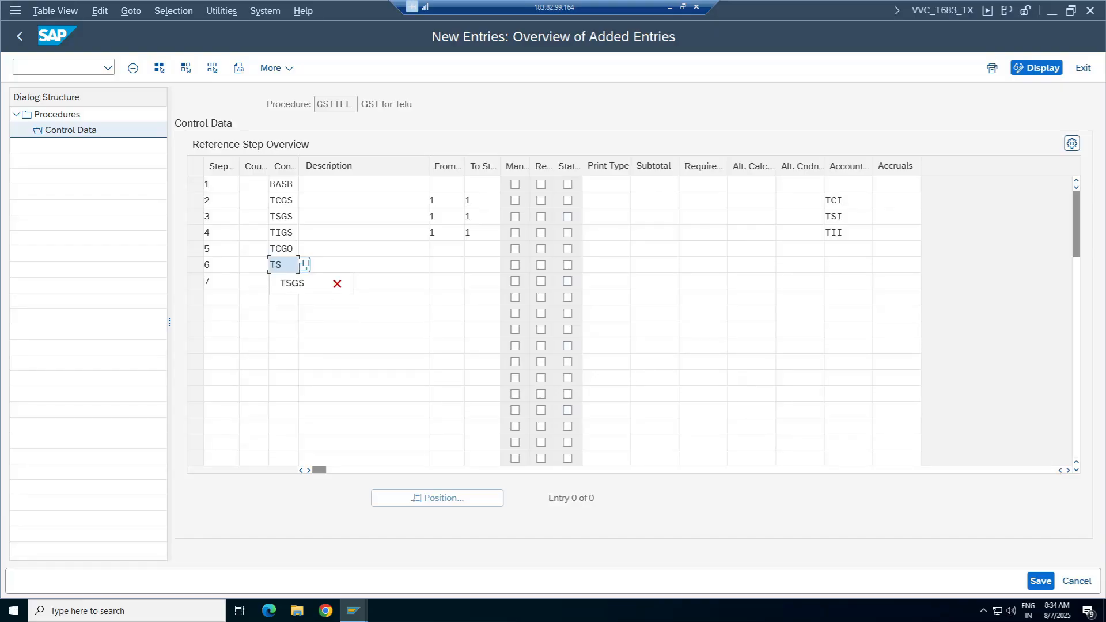
type("GO")
left_click(283, 281)
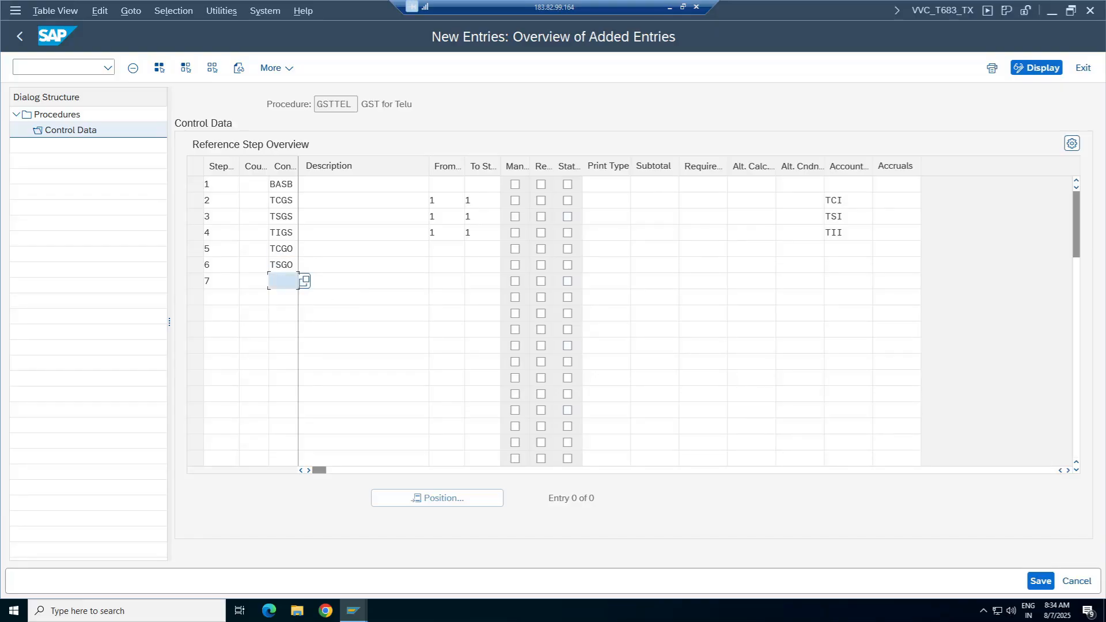
type("TI")
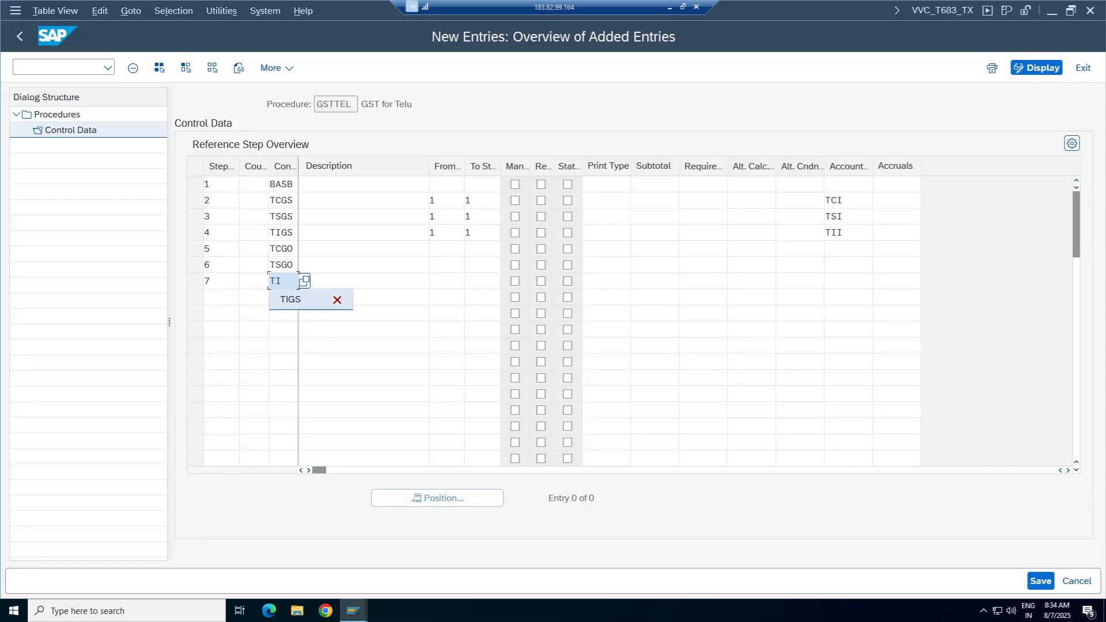
Search the condition types starting with T, check the Telu SGST and IGST output codes, and close the list.
left_click(282, 249)
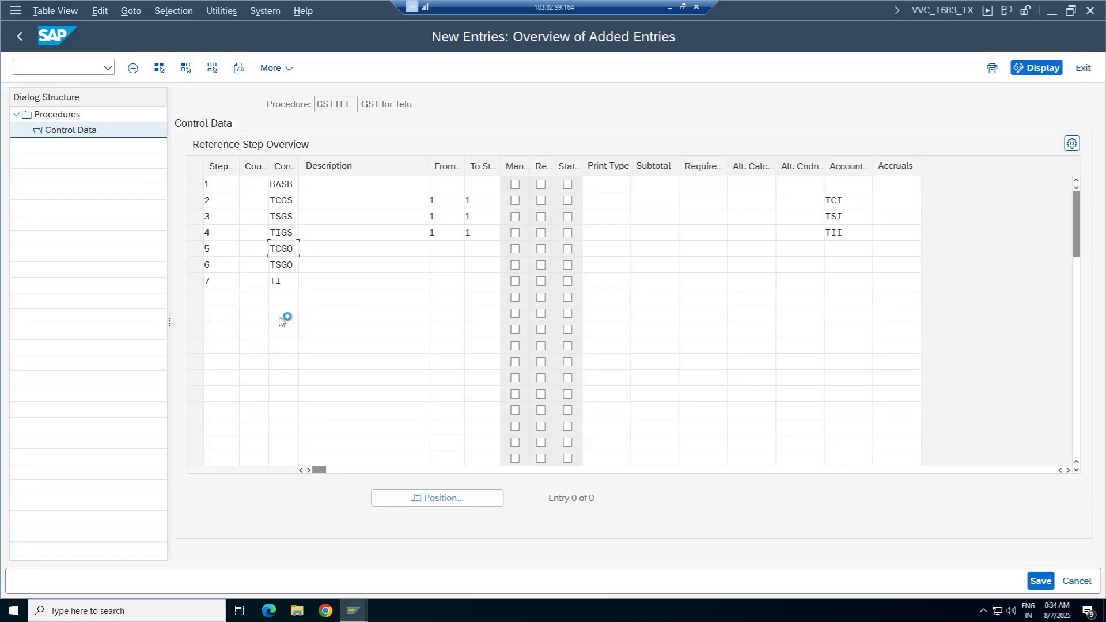
key("F4")
left_click_drag(350, 151, 765, 153)
left_click(787, 180)
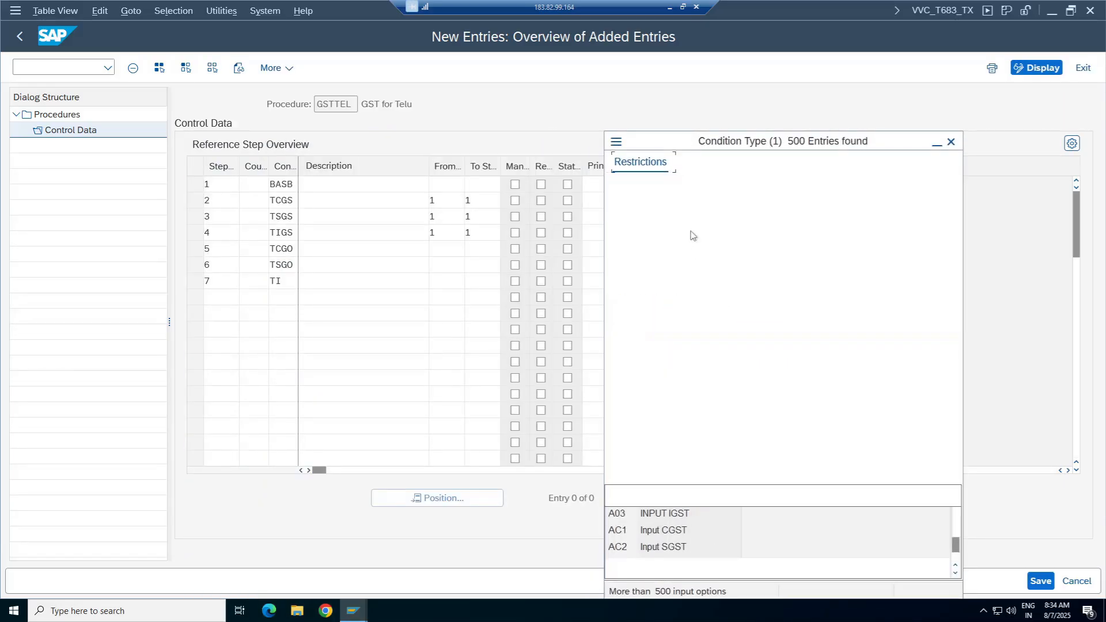
type("TI")
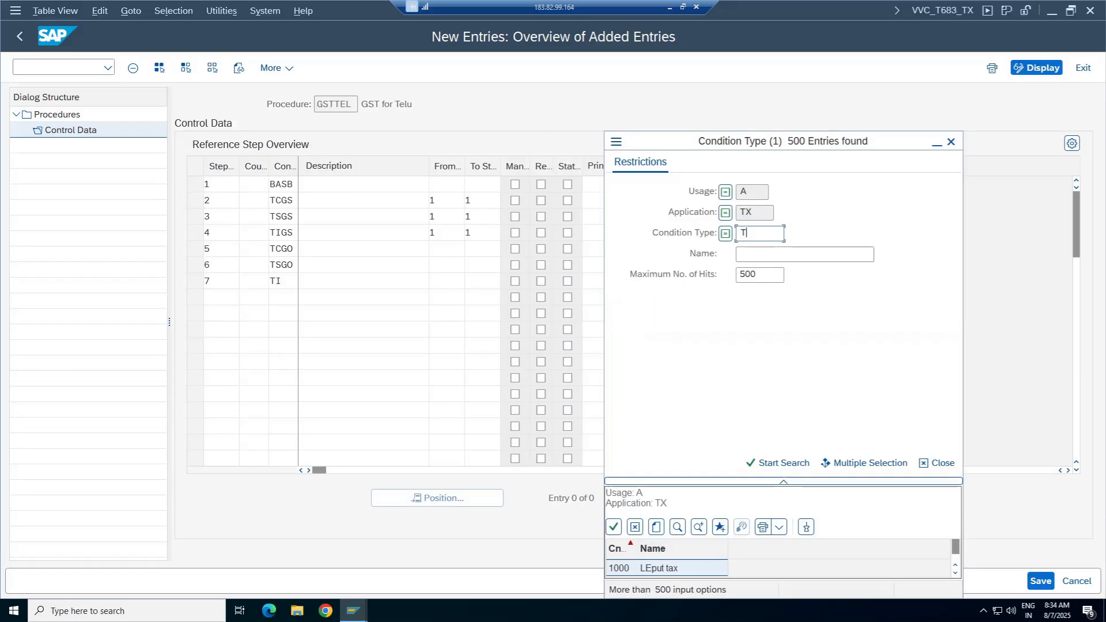
key("Return")
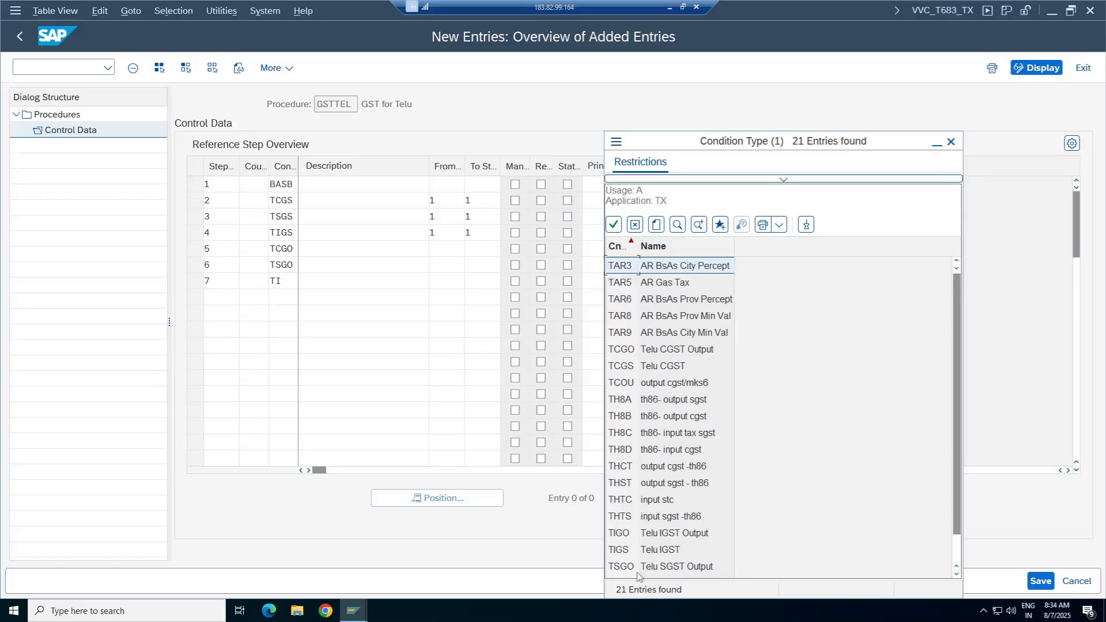
left_click(664, 567)
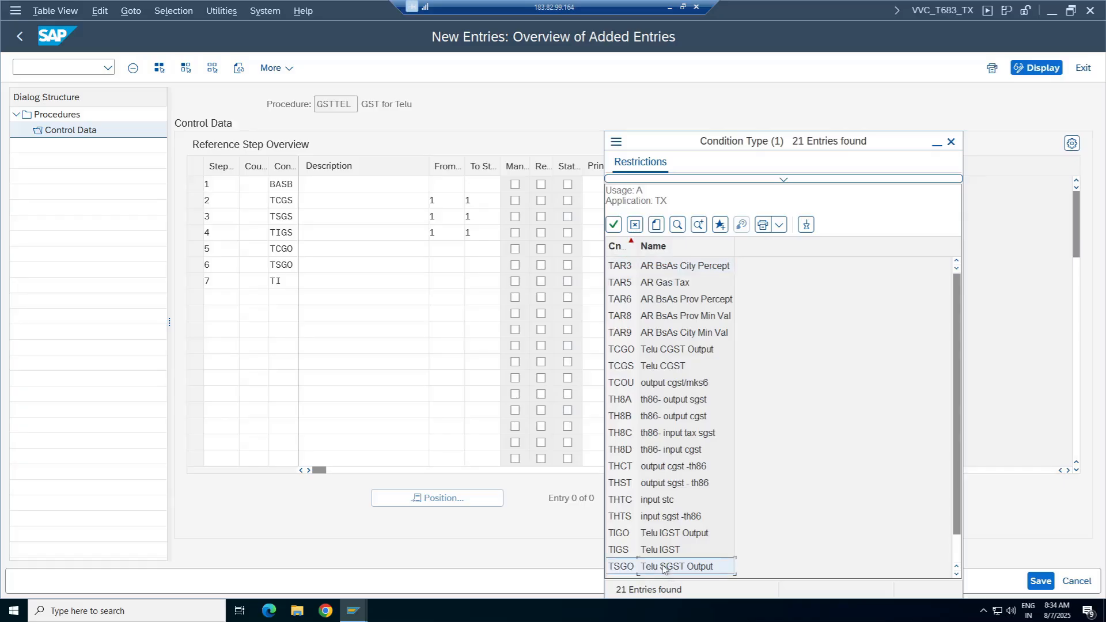
left_click(672, 534)
key("Escape")
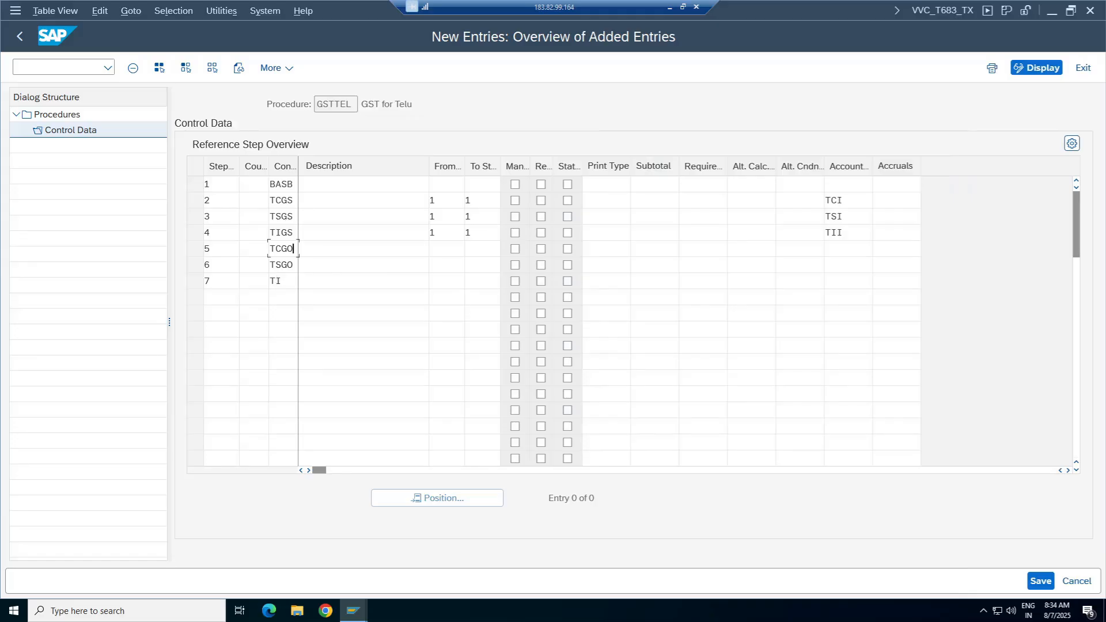
Complete the step 7 condition type as TIGO, and set the From Step and To Step of the TCGO row to 1.
left_click(290, 281)
type("GO")
left_click(443, 249)
left_click(447, 270)
left_click(479, 250)
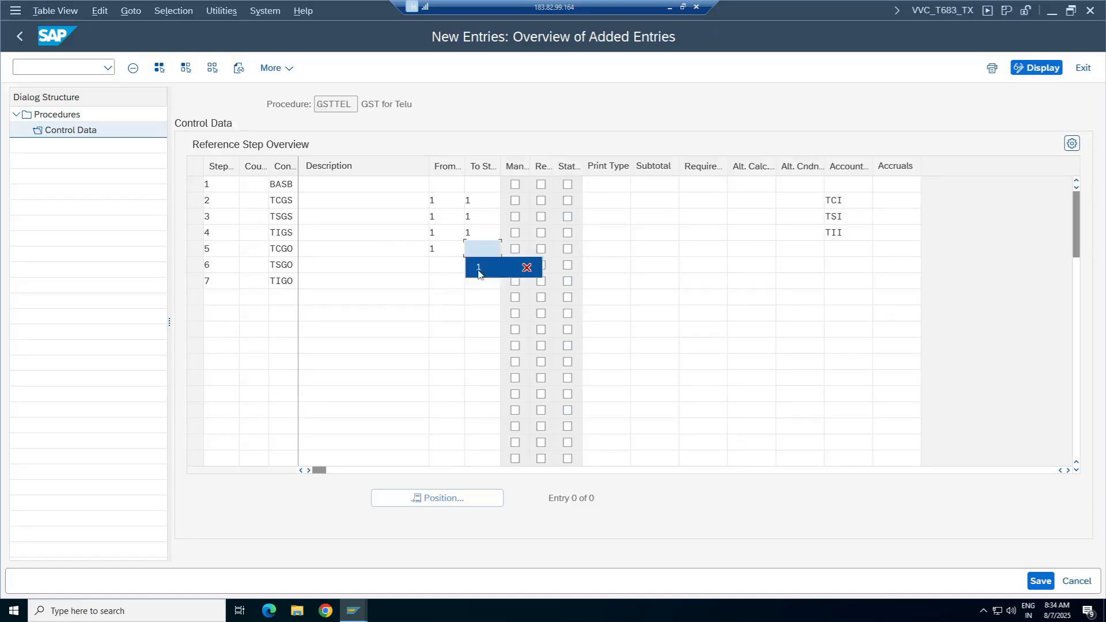
left_click(478, 268)
Set both the From Step and the To Step of the TSGO and TIGO rows to 1.
left_click(443, 266)
left_click(444, 286)
left_click(479, 266)
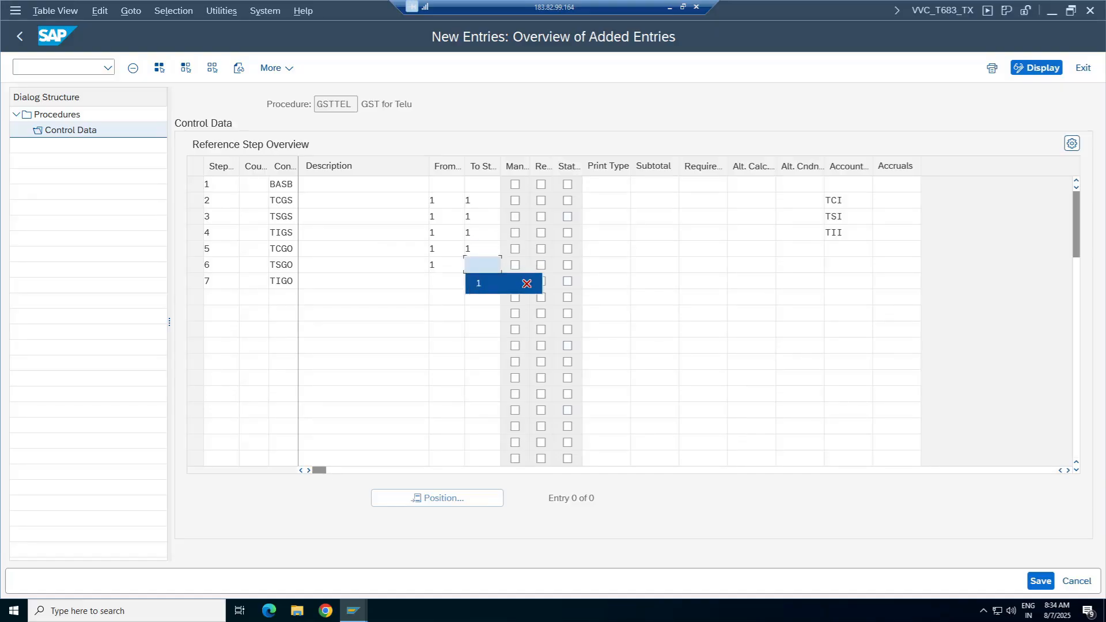
left_click(478, 282)
left_click(443, 282)
left_click(444, 299)
left_click(479, 282)
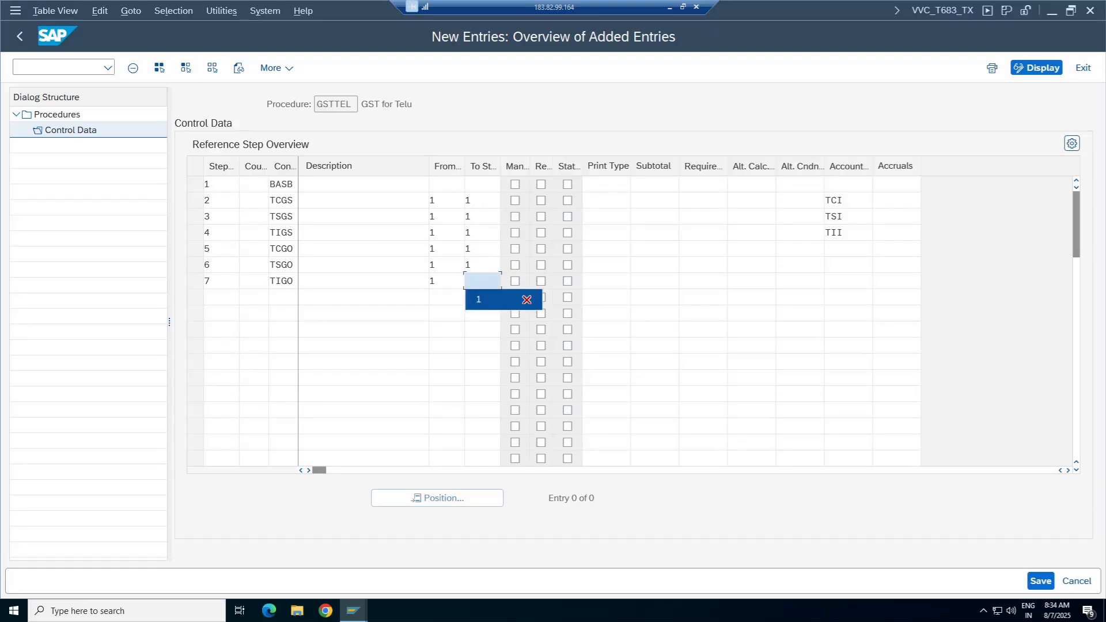
left_click(478, 299)
Enter account keys TCO for the TCGO row, TSO for the TSGO row and TIO for the TIGO row.
left_click(847, 249)
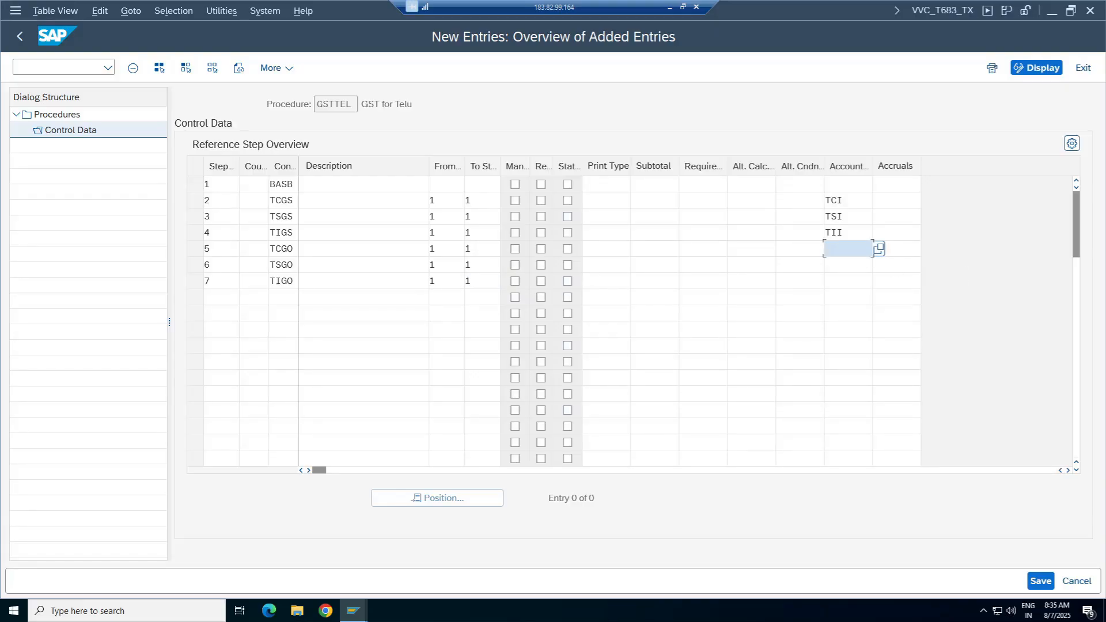
type("T")
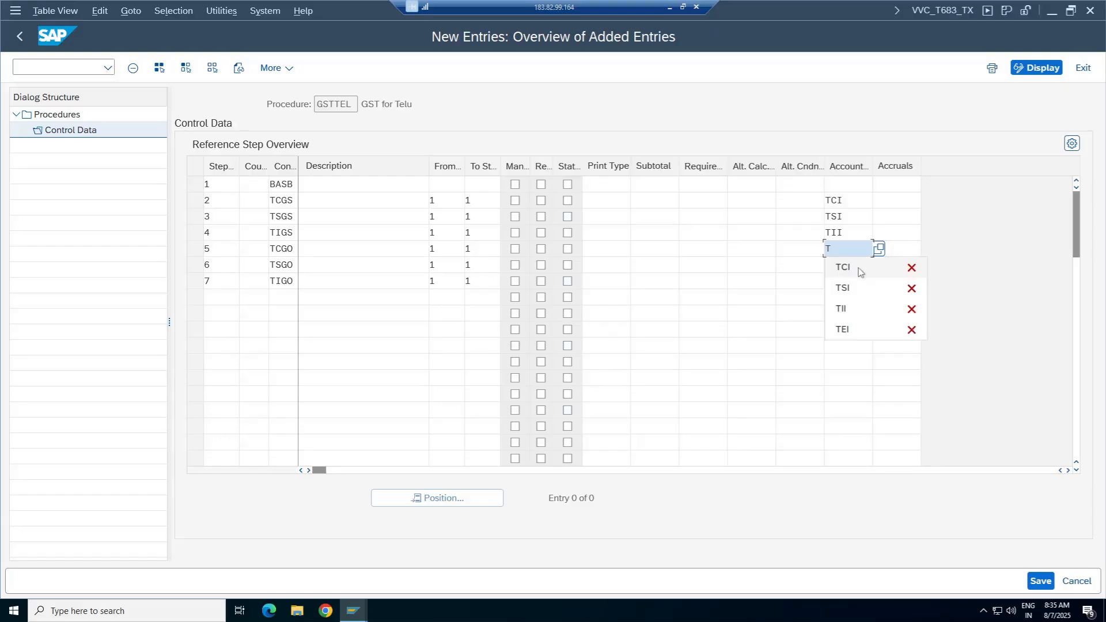
type("C")
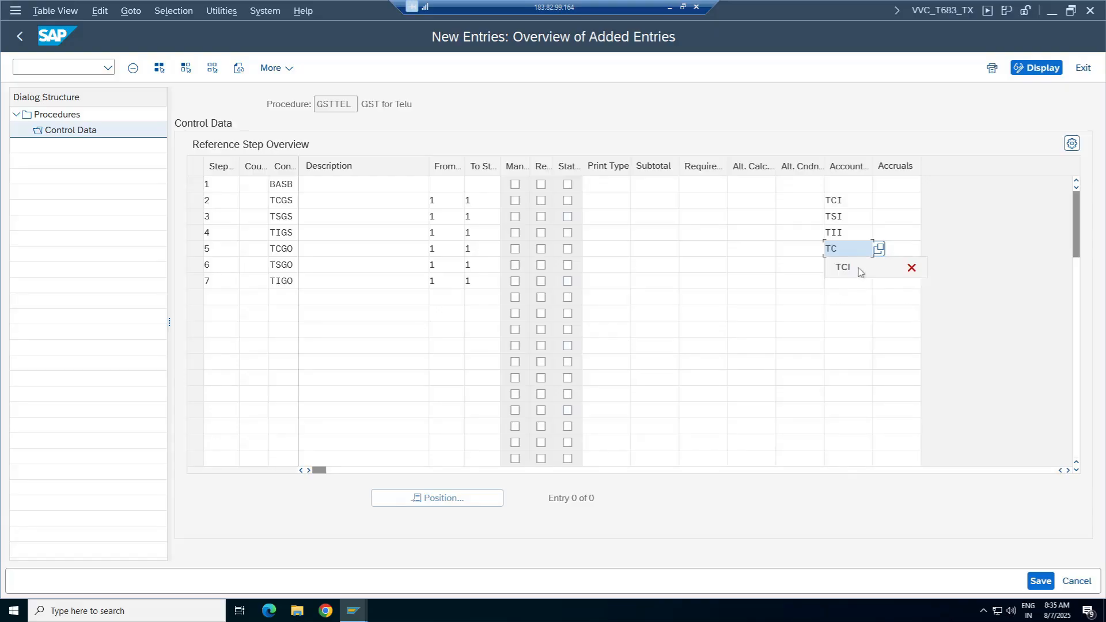
type("O")
key("Down")
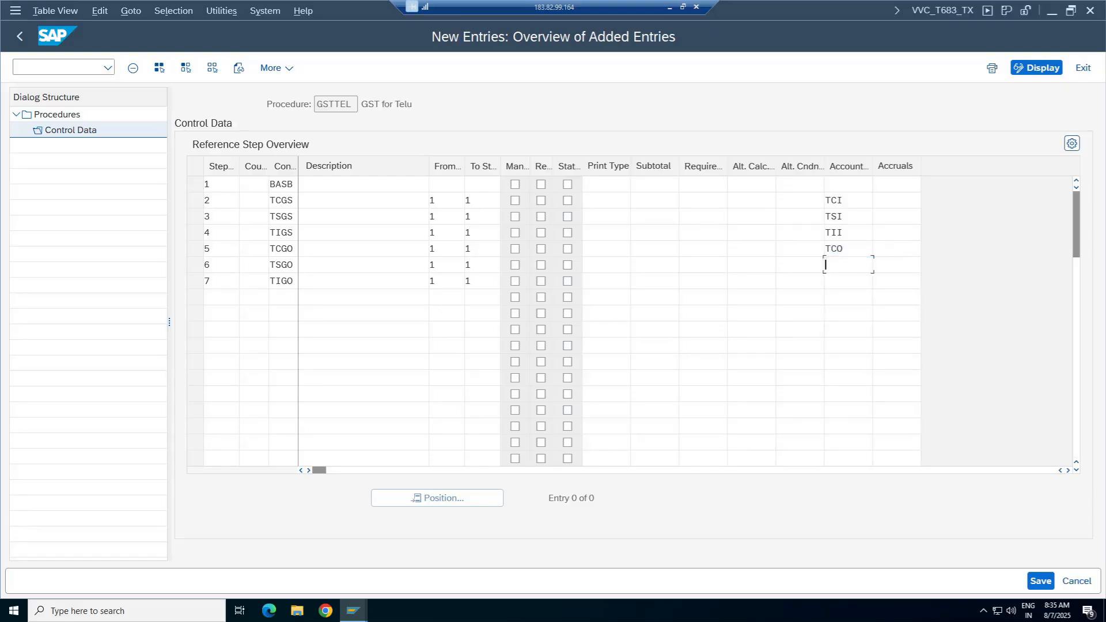
type("TSO")
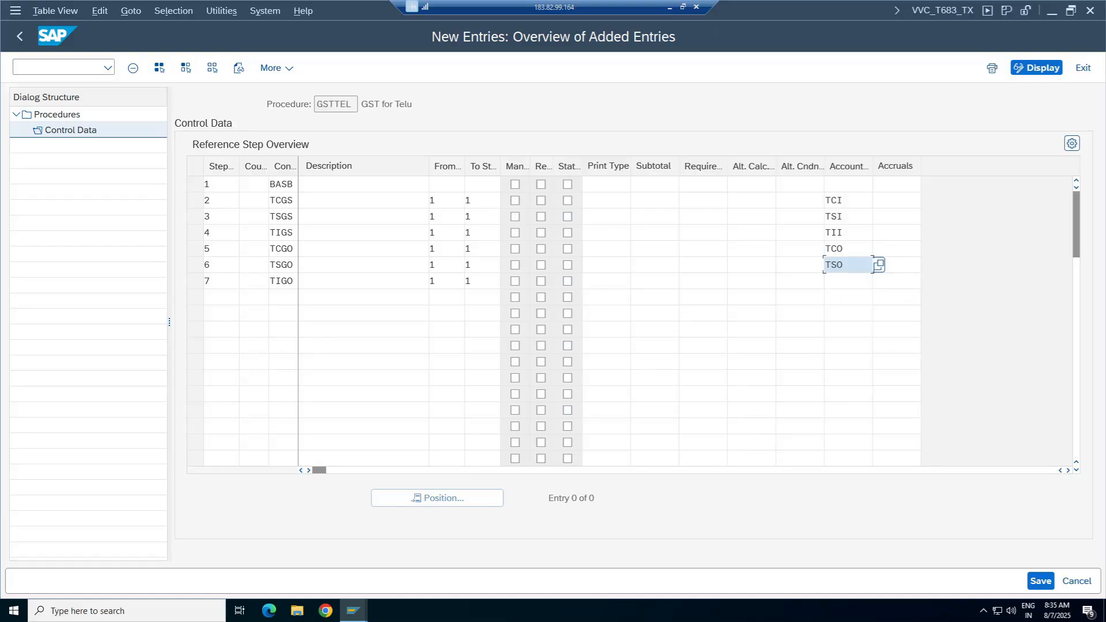
key("Down")
type("TIO")
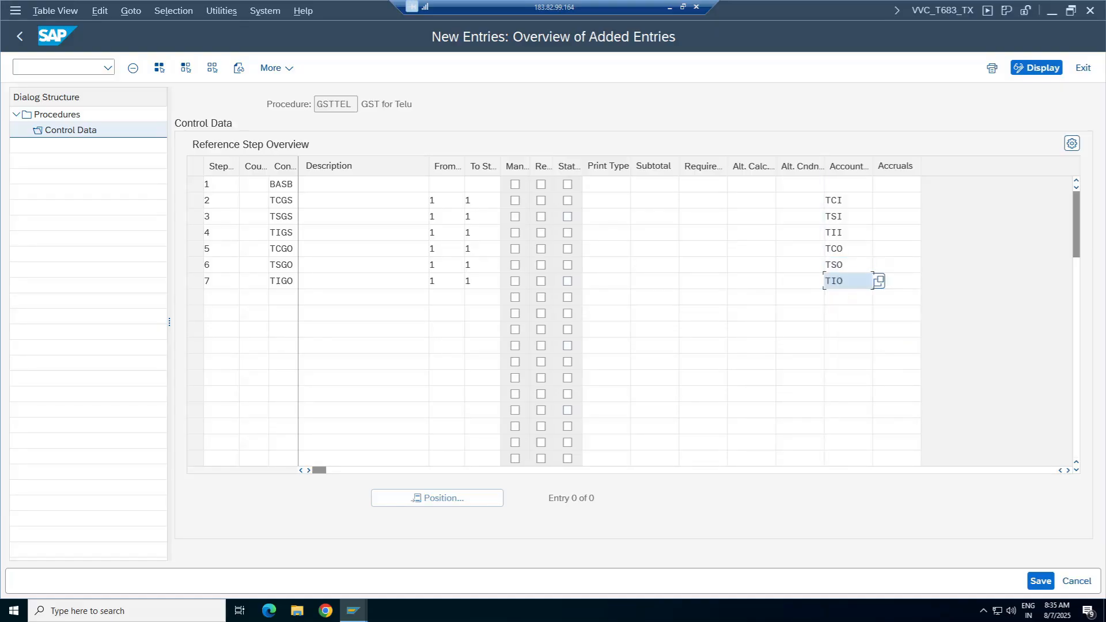
Search the account keys with the pattern T*, check the Telu CGST, SGST and IGST output tax keys, and close the list.
left_click(878, 280)
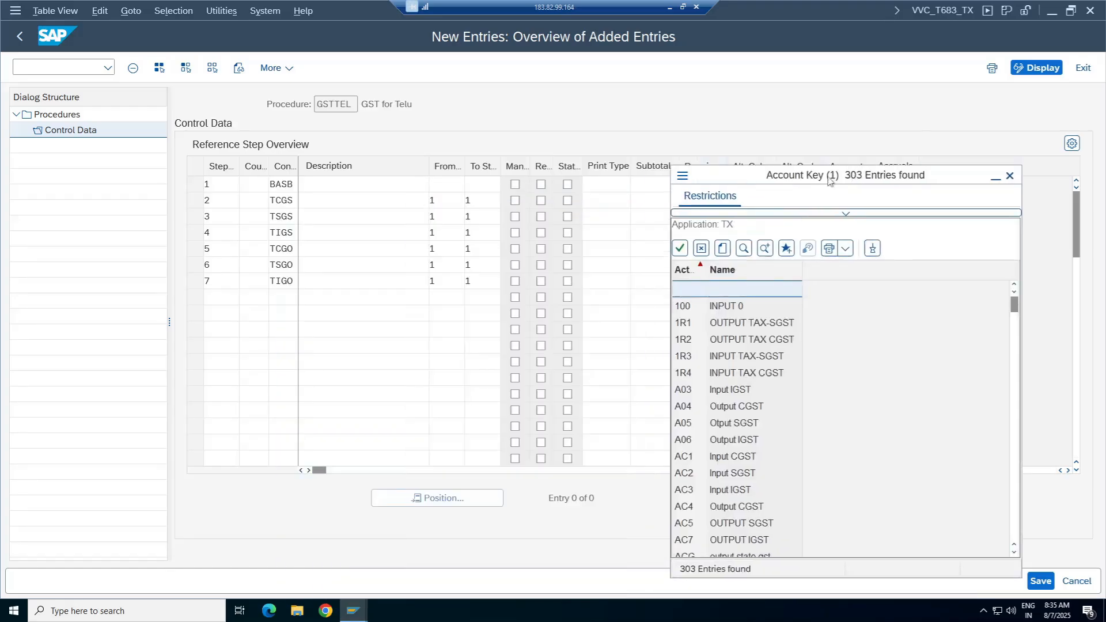
left_click(424, 186)
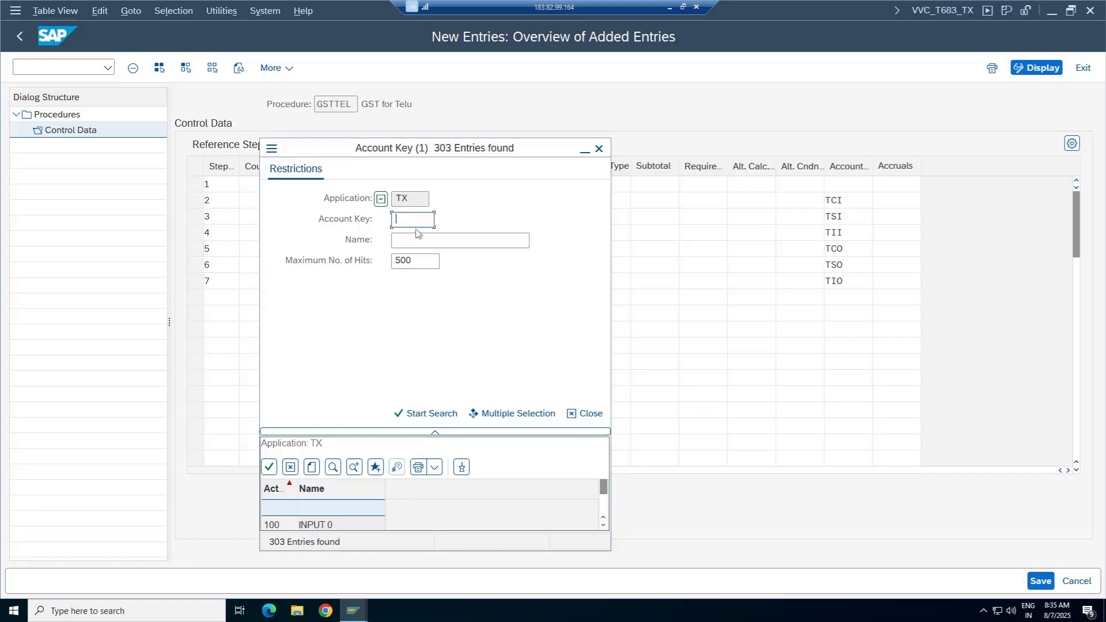
type("T*")
left_click(426, 412)
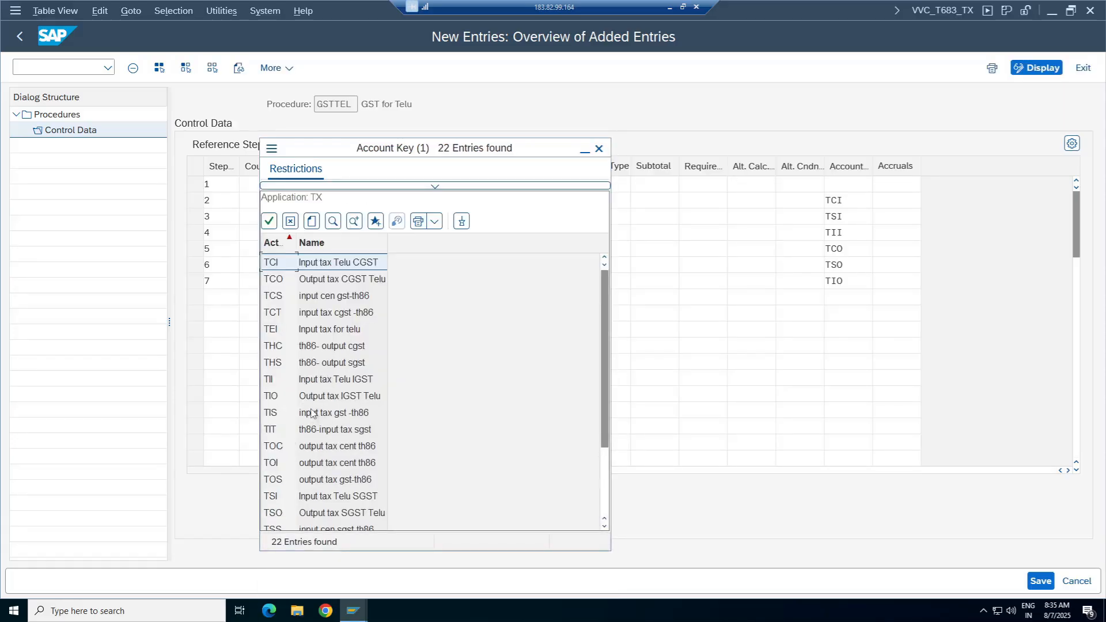
left_click(332, 285)
left_click(340, 514)
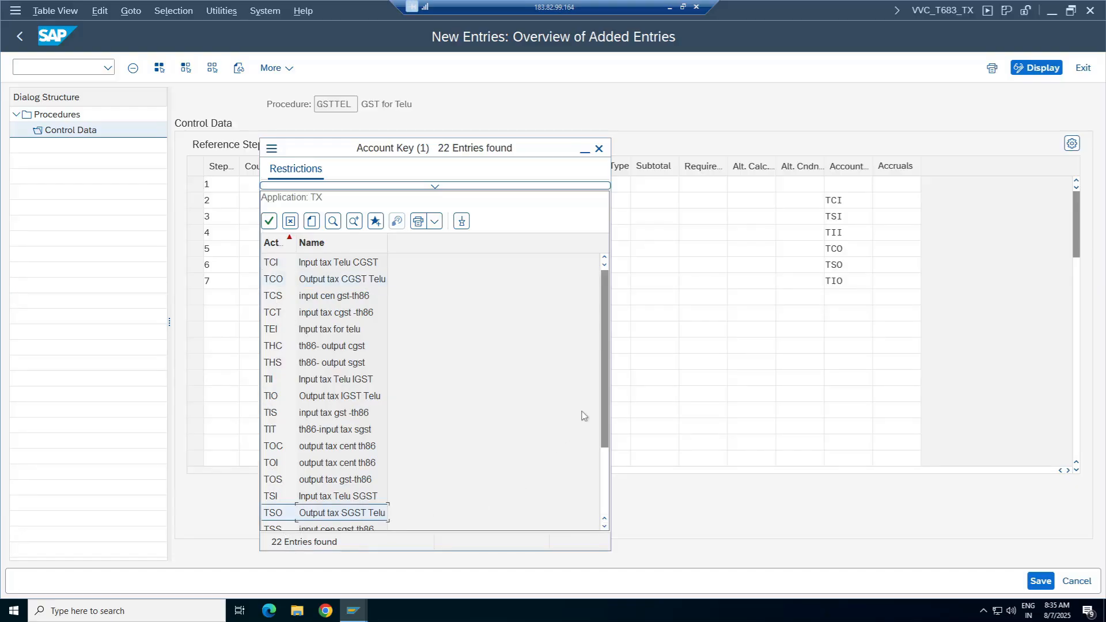
left_click(357, 398)
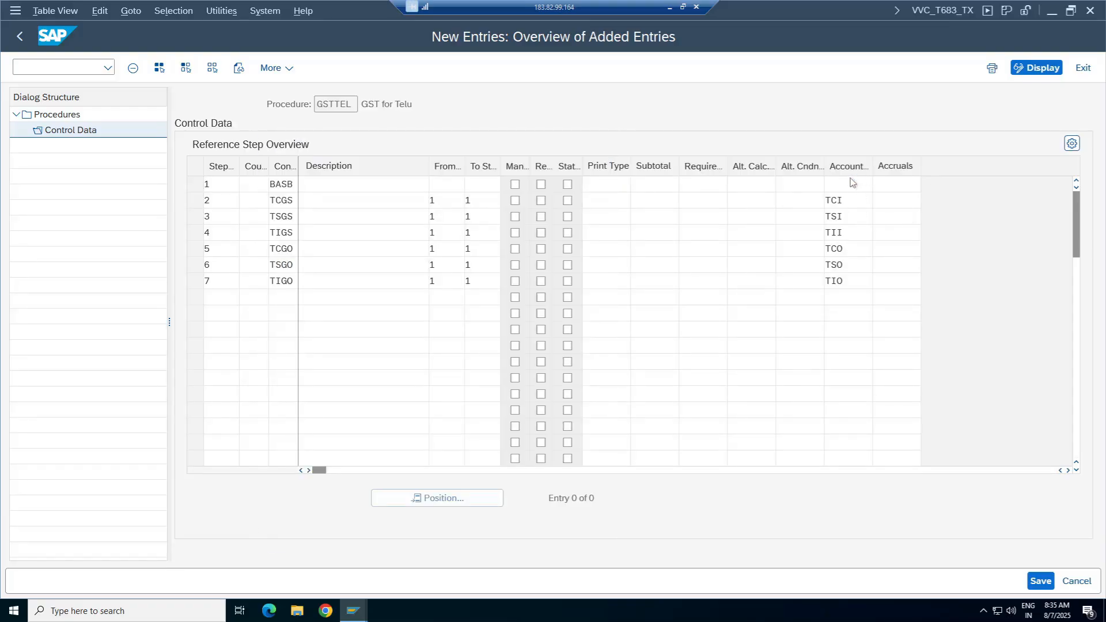
left_click(599, 148)
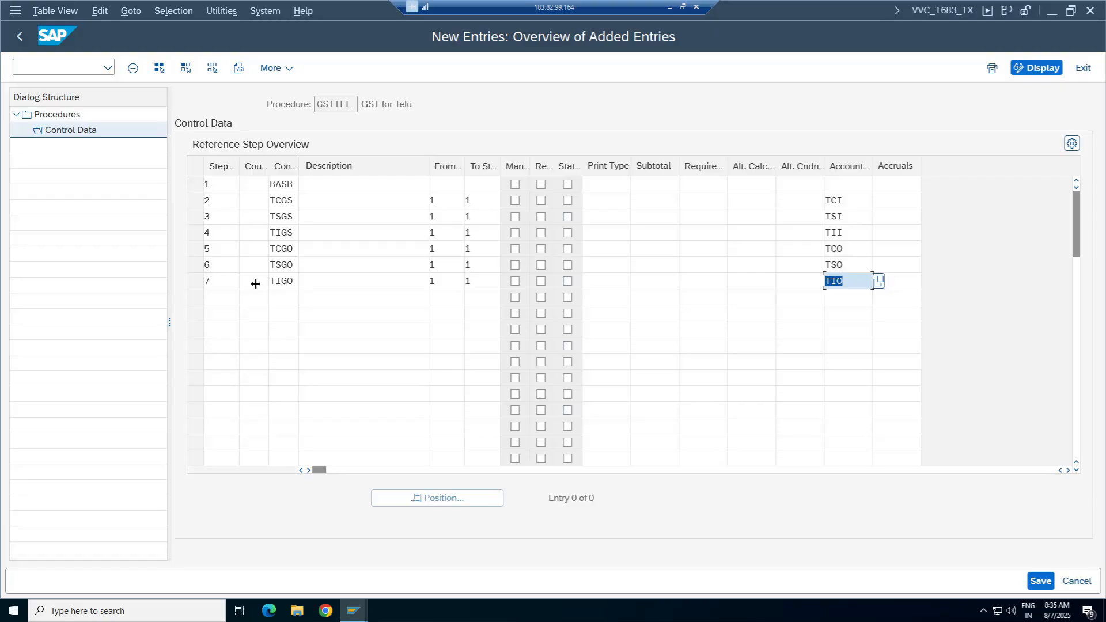
Save the GSTTEL control data to the Telus Group customizing request.
key("ctrl+s")
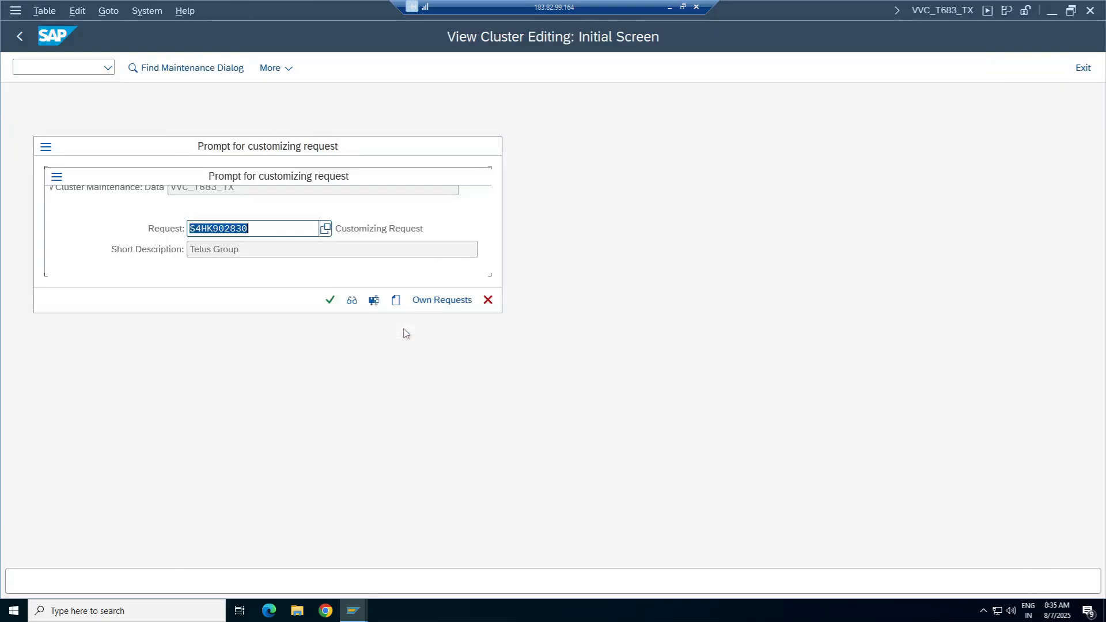
left_click(329, 302)
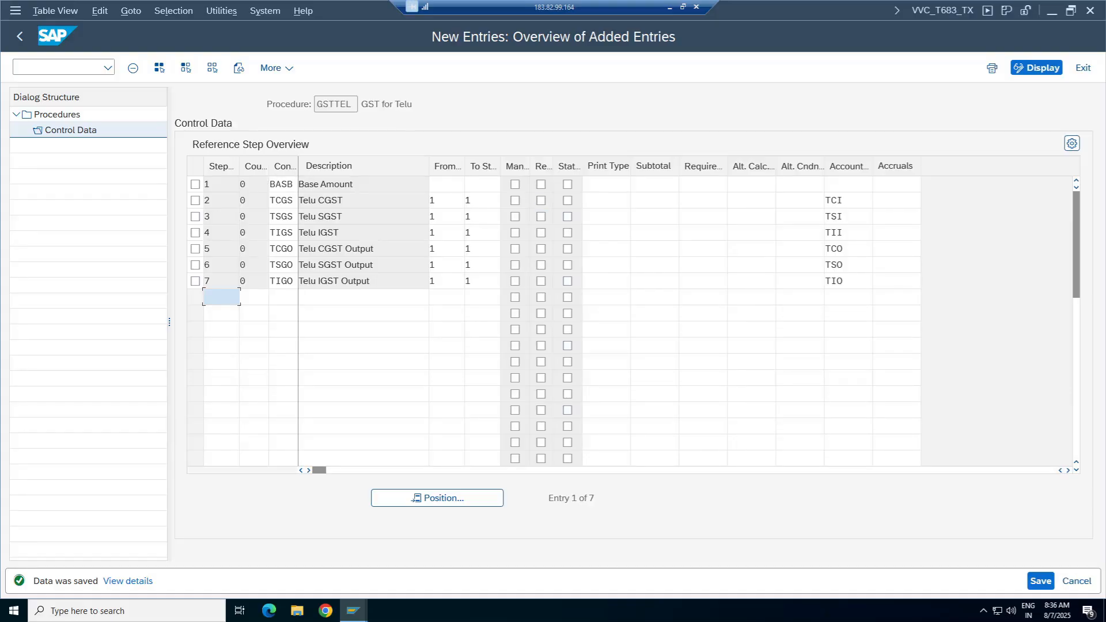
left_click_drag(355, 184, 298, 184)
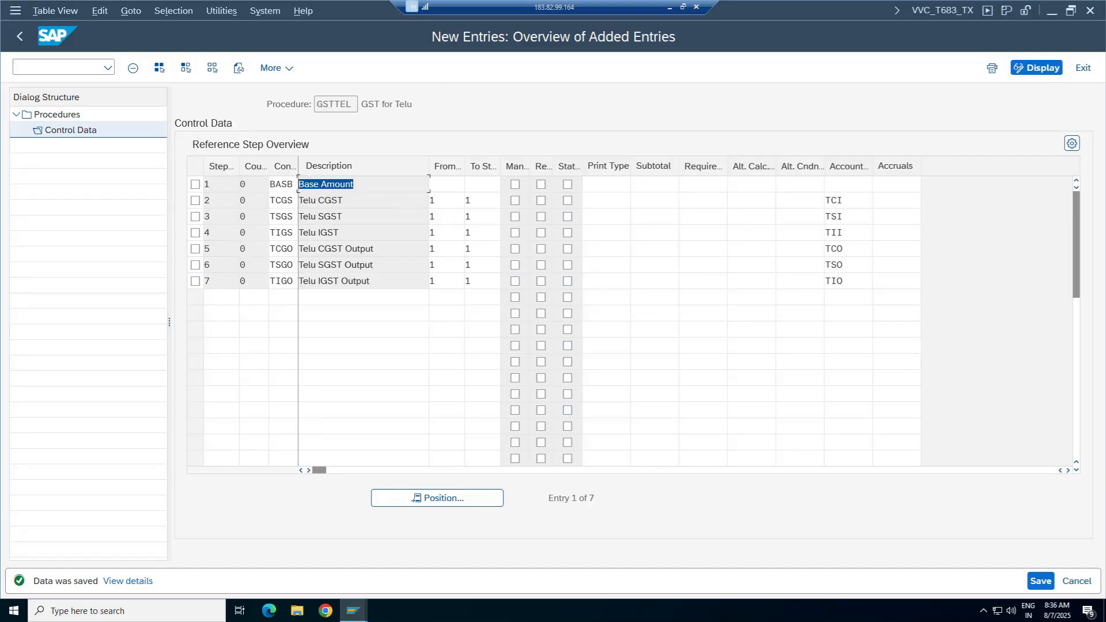
left_click(380, 185)
left_click_drag(376, 184, 298, 184)
Leave the tax procedure definition and close the activity selection to return to the IMG structure.
left_click(20, 35)
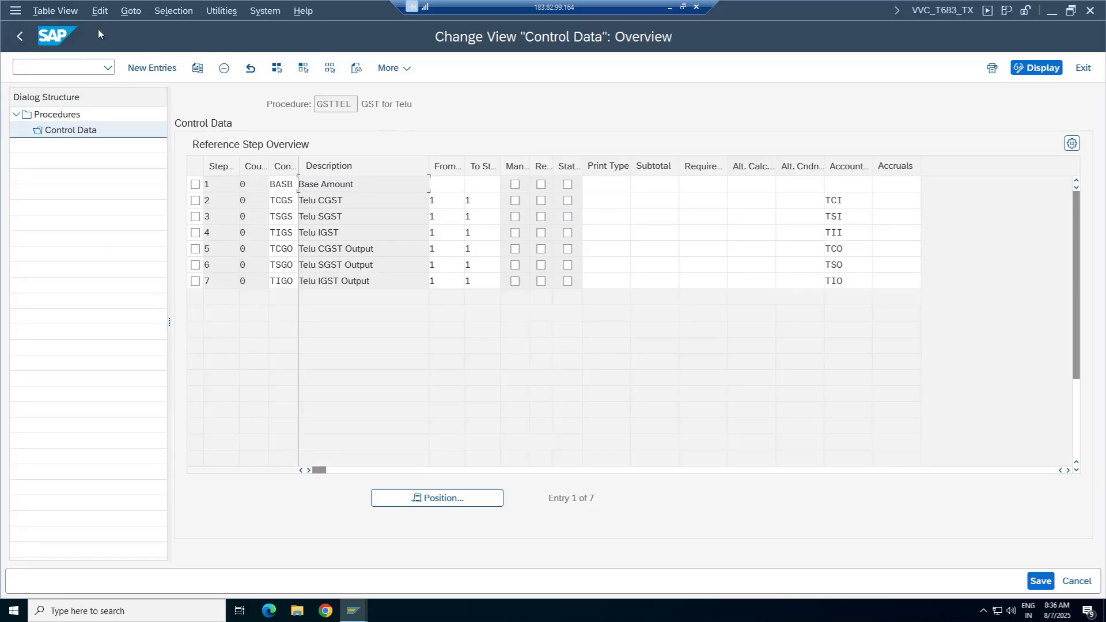
left_click(20, 36)
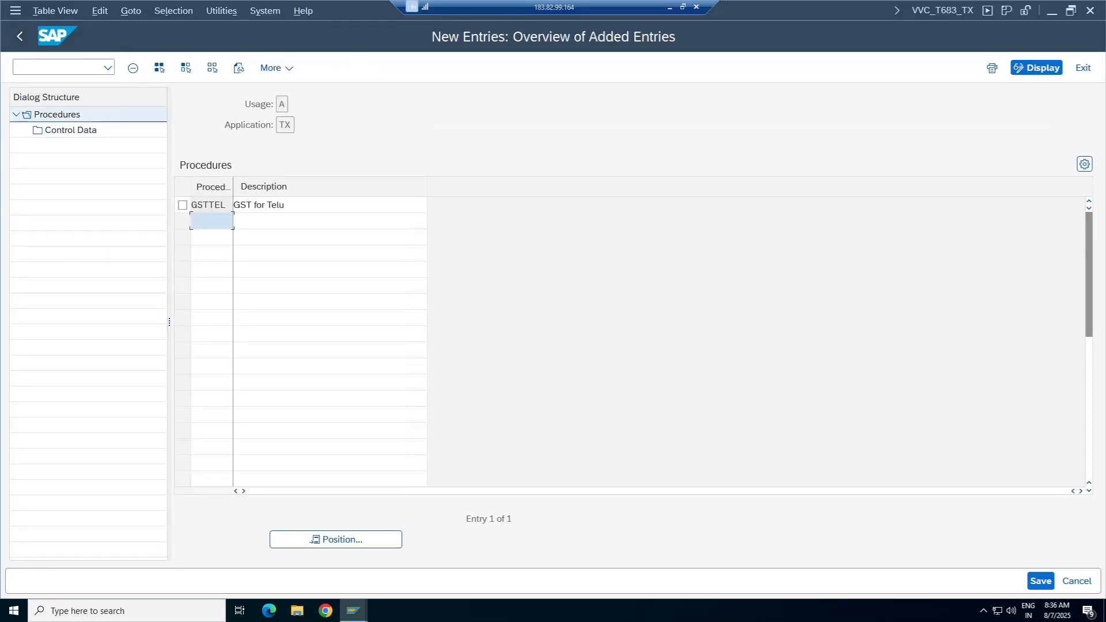
left_click(19, 37)
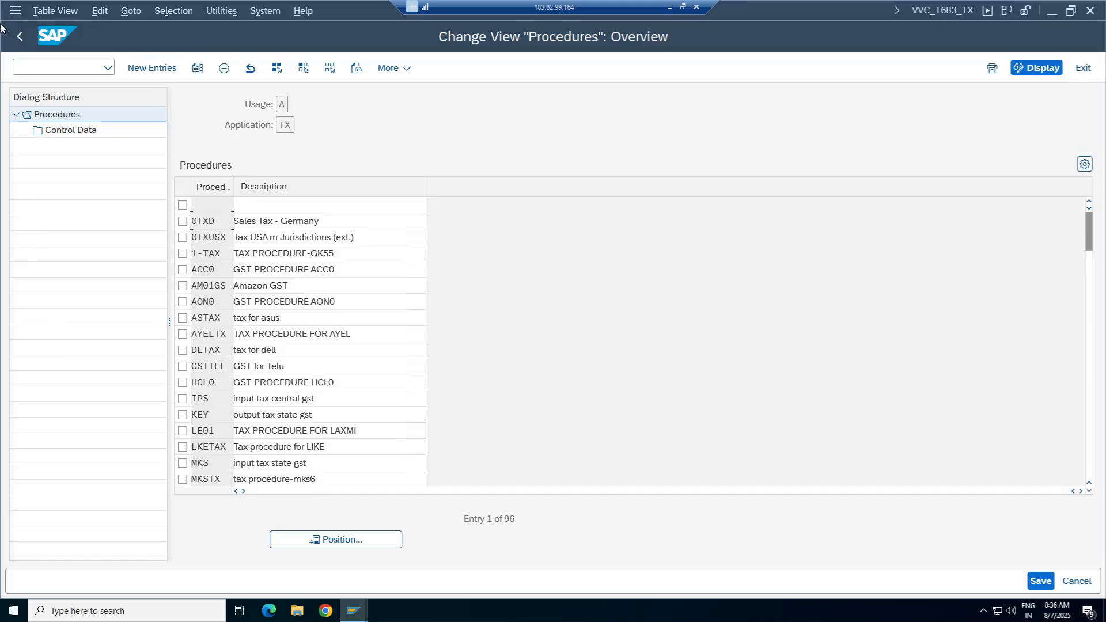
left_click(20, 35)
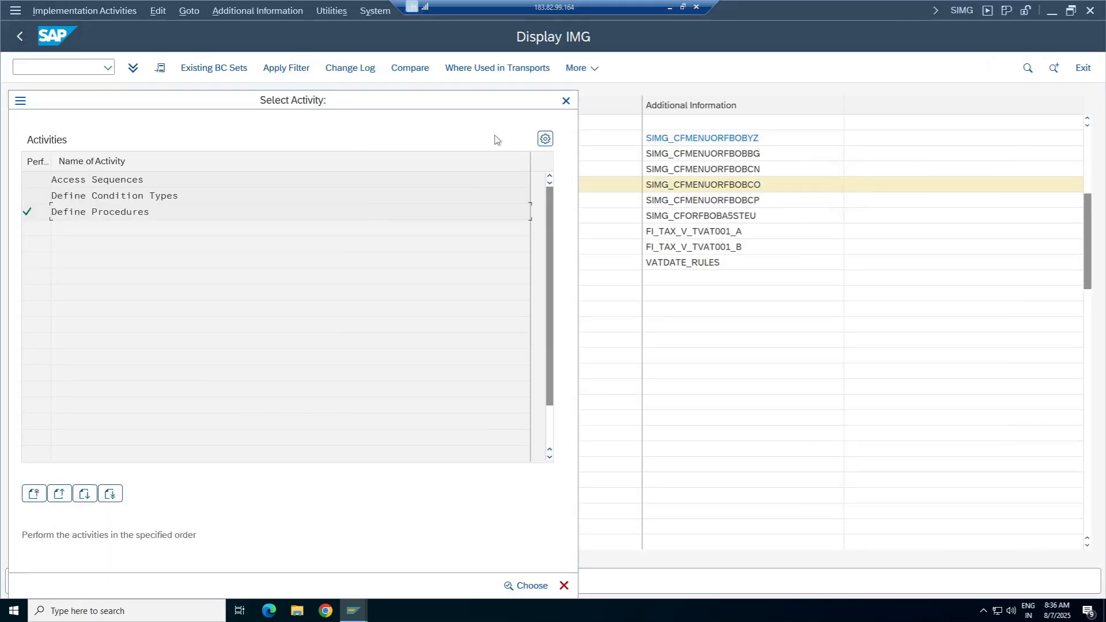
left_click(566, 101)
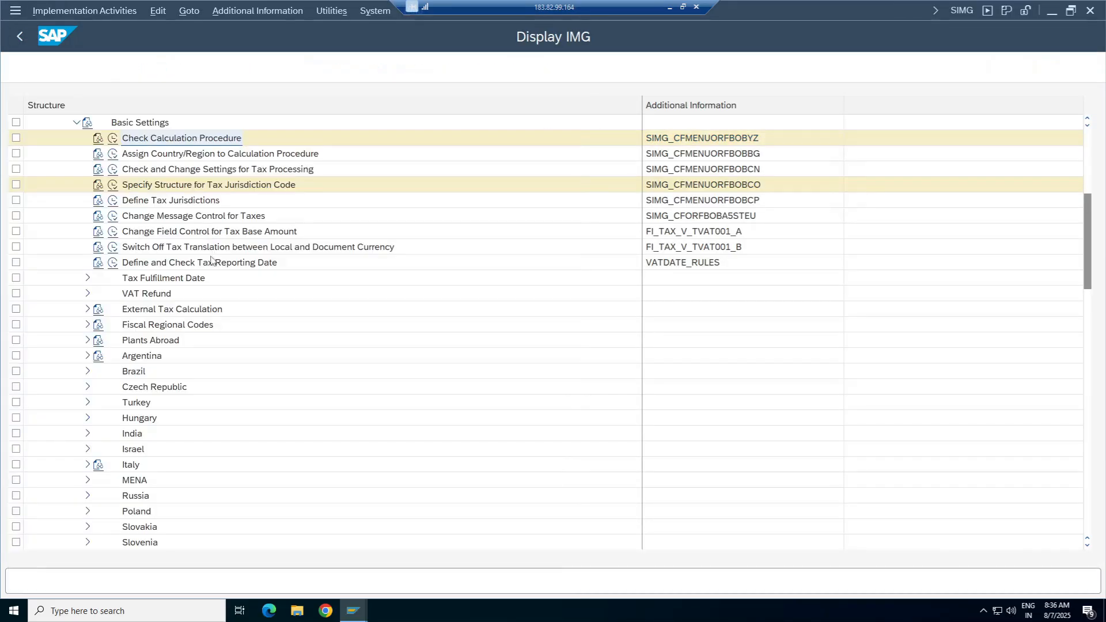
Open Assign Country/Region to Calculation Procedure and position the list at country IN.
left_click(113, 155)
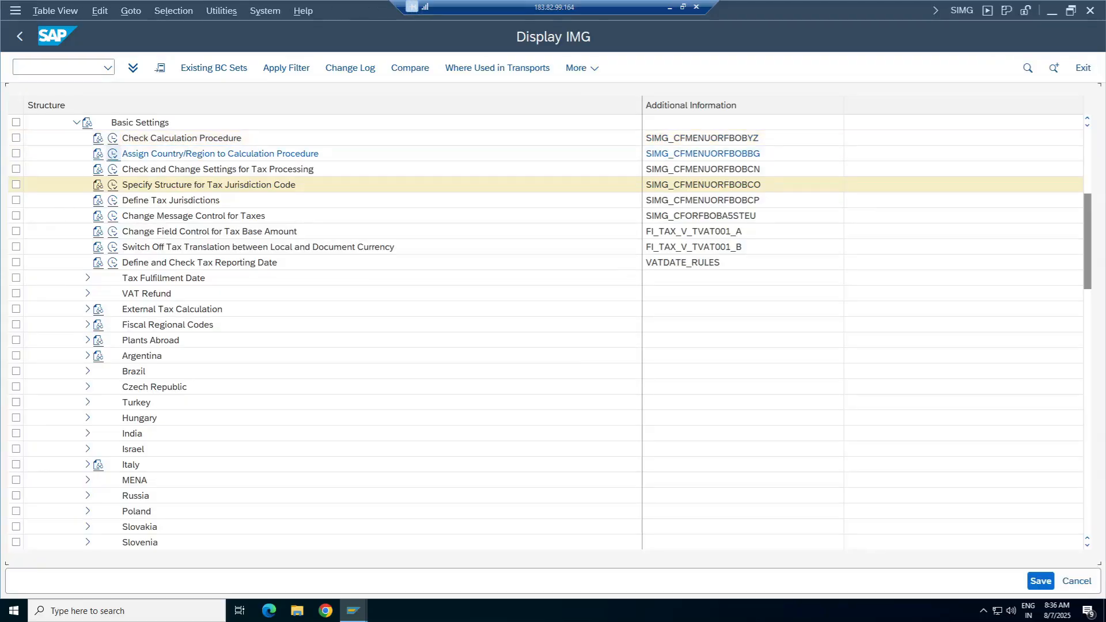
left_click(221, 523)
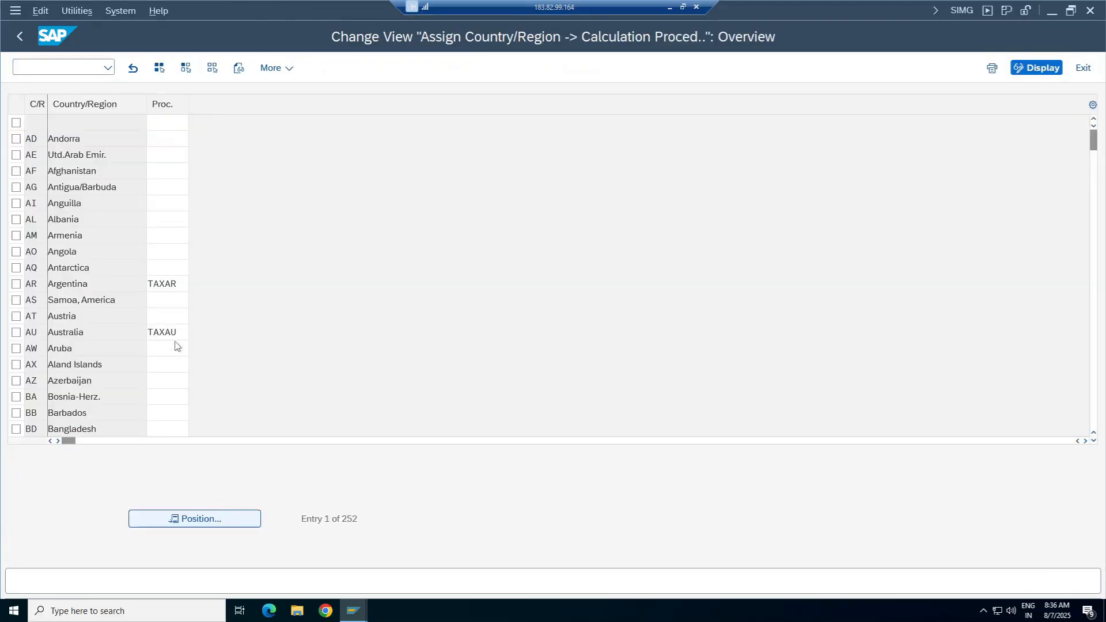
type("IN")
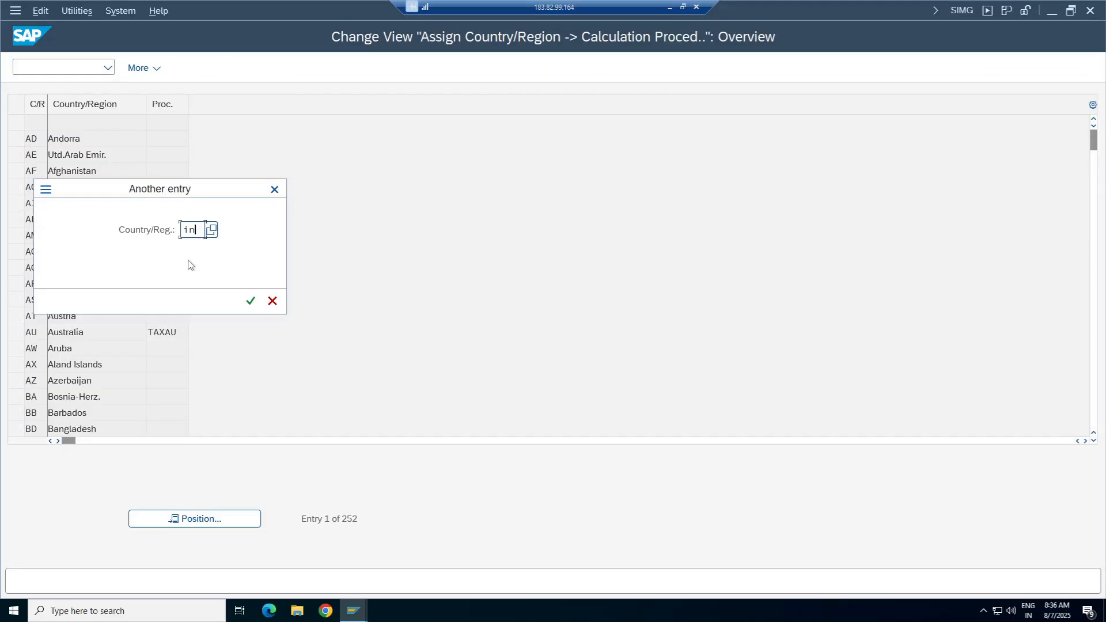
key("Return")
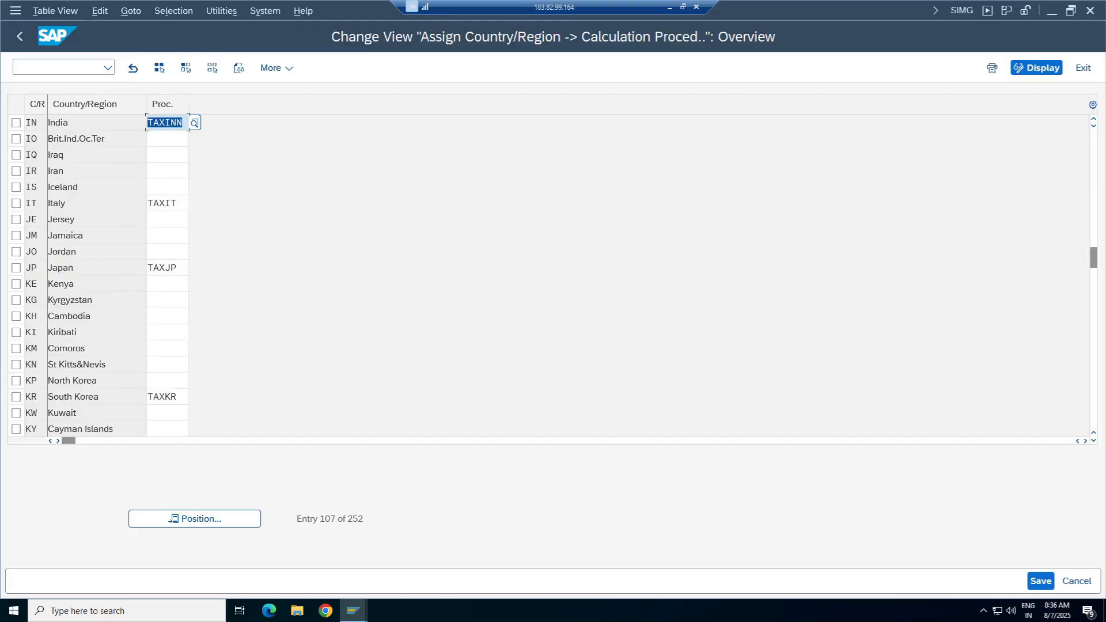
Replace the calculation procedure assigned to India with TELUGS.
left_click(195, 123)
key("BackSpace")
key("BackSpace")
key("BackSpace")
key("BackSpace")
key("BackSpace")
key("BackSpace")
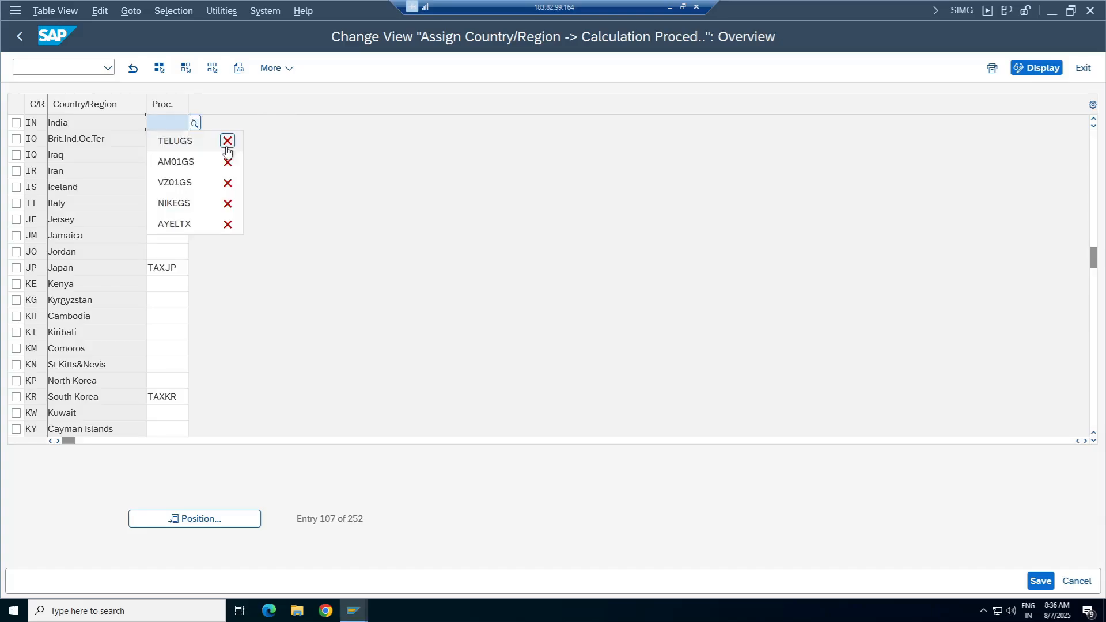
type("TE")
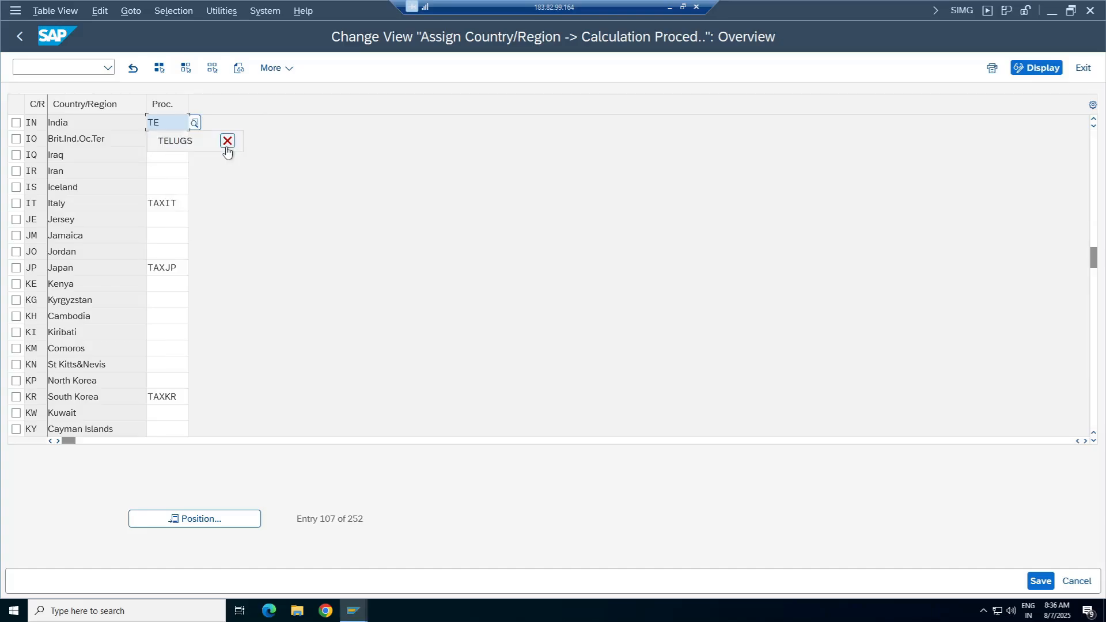
type("LUGS")
left_click(227, 143)
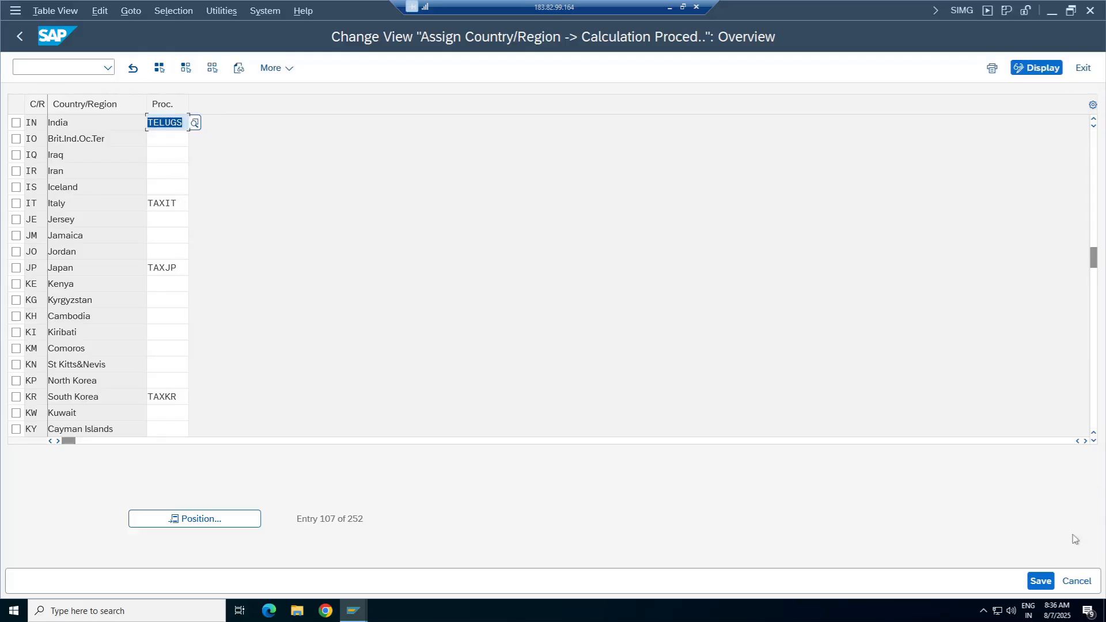
Save India's procedure assignment to the Telus Group customizing request.
left_click(1040, 581)
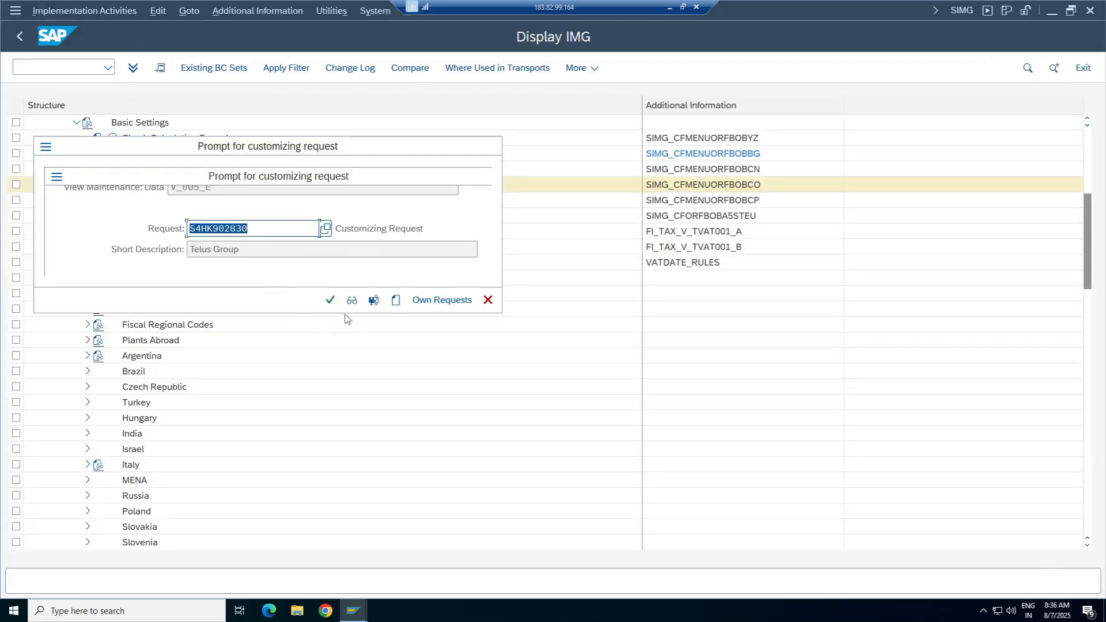
left_click(330, 299)
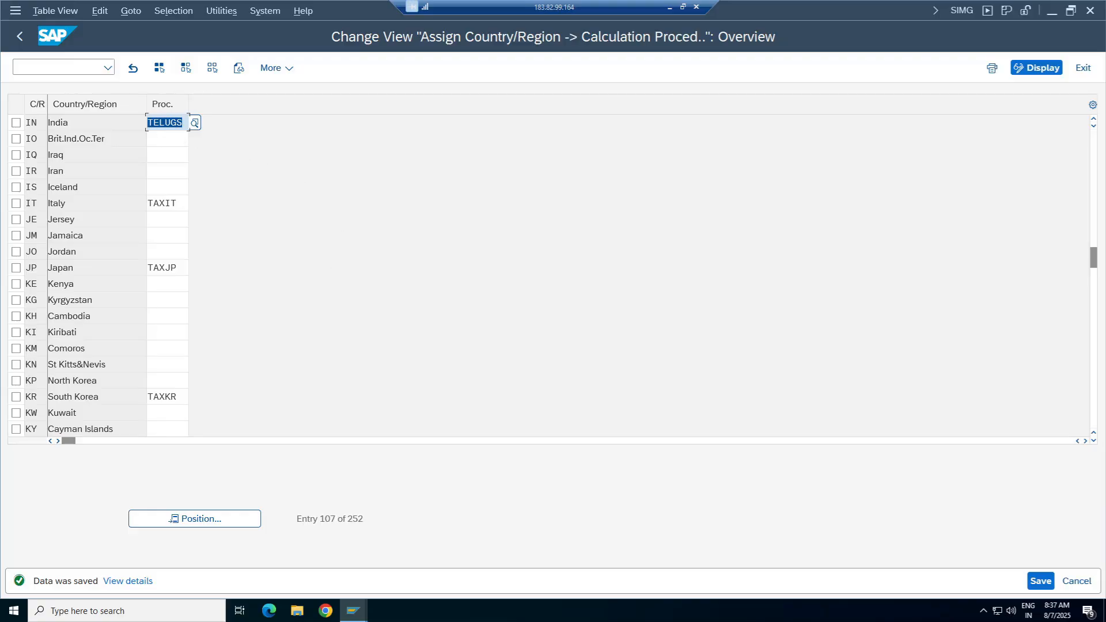
left_click(167, 122)
Switch to the FI Working Notes spreadsheet in Chrome and review the tax procedure, country assignment and tax code rows.
left_click(669, 7)
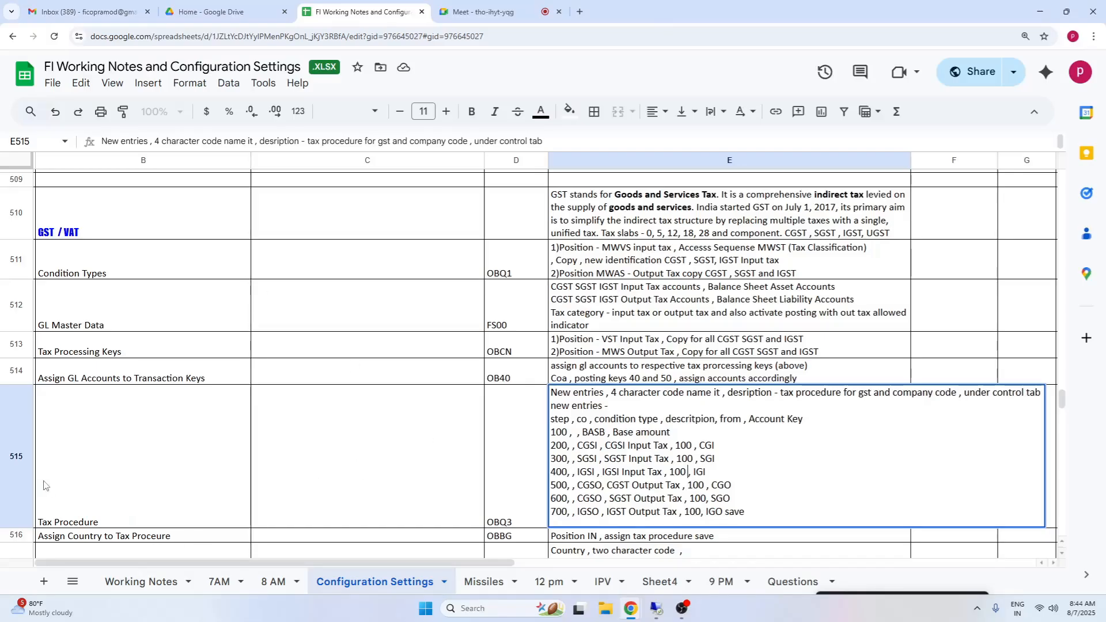
left_click(62, 458)
left_click(711, 426, "shift")
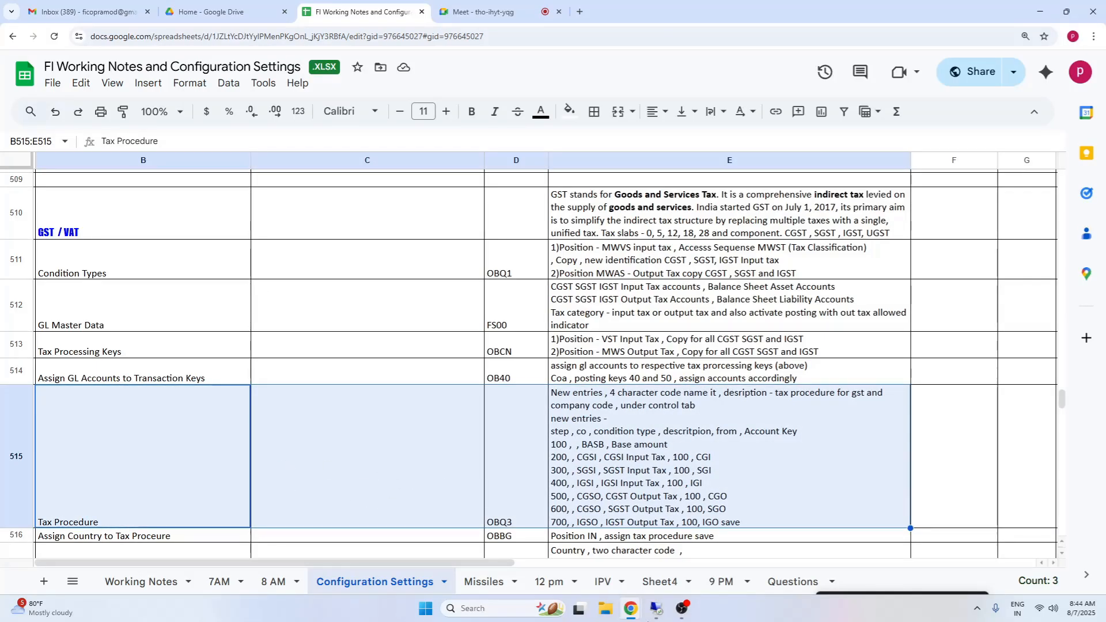
left_click(656, 608)
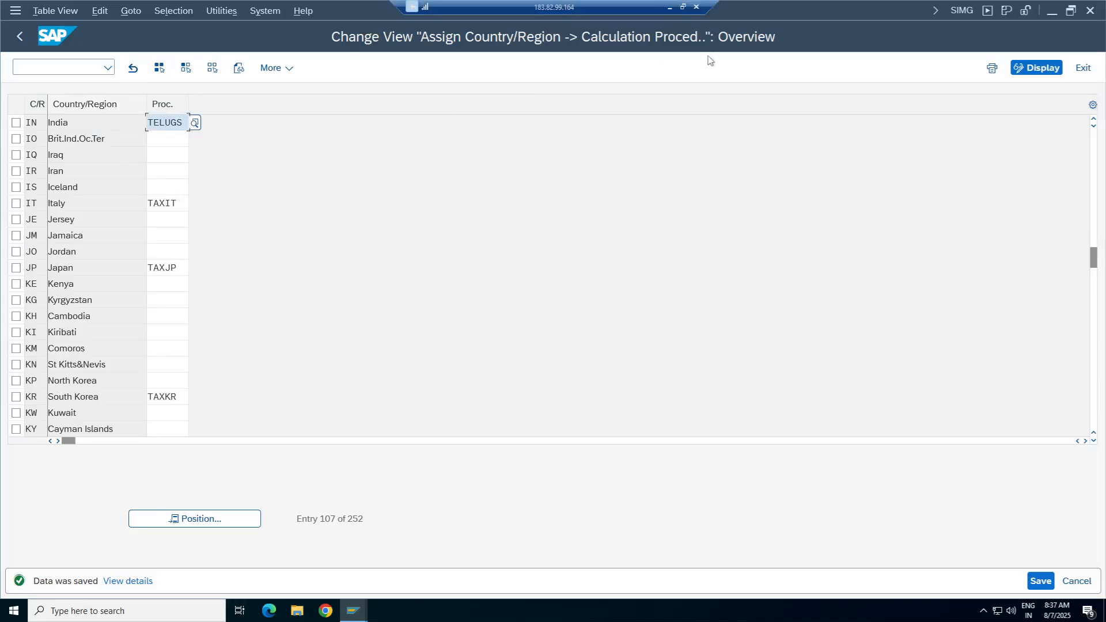
left_click(669, 8)
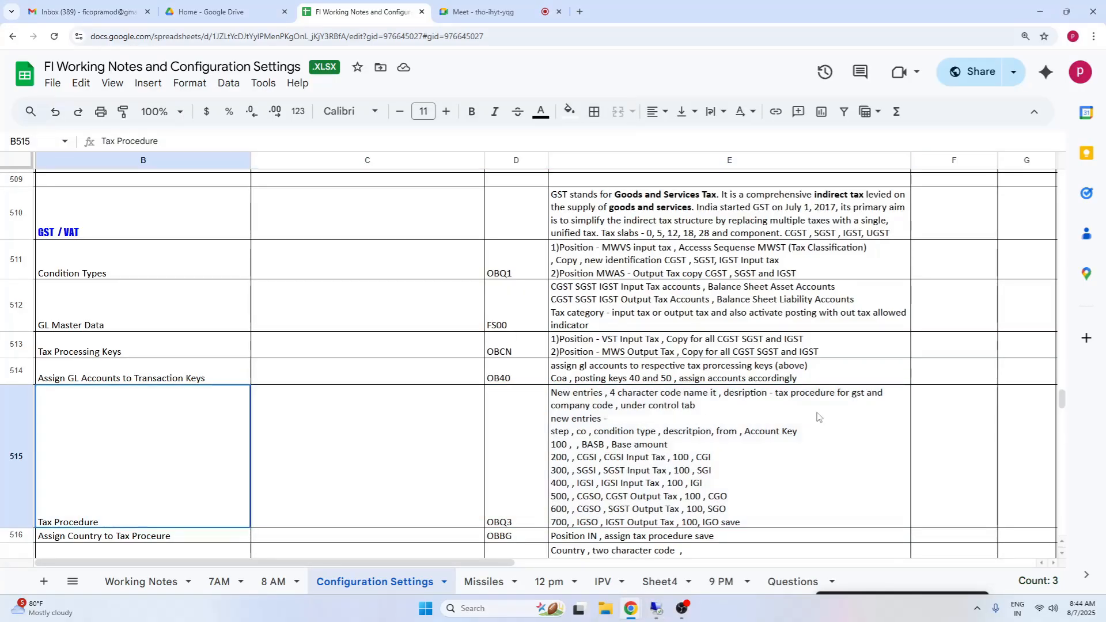
left_click(1062, 554)
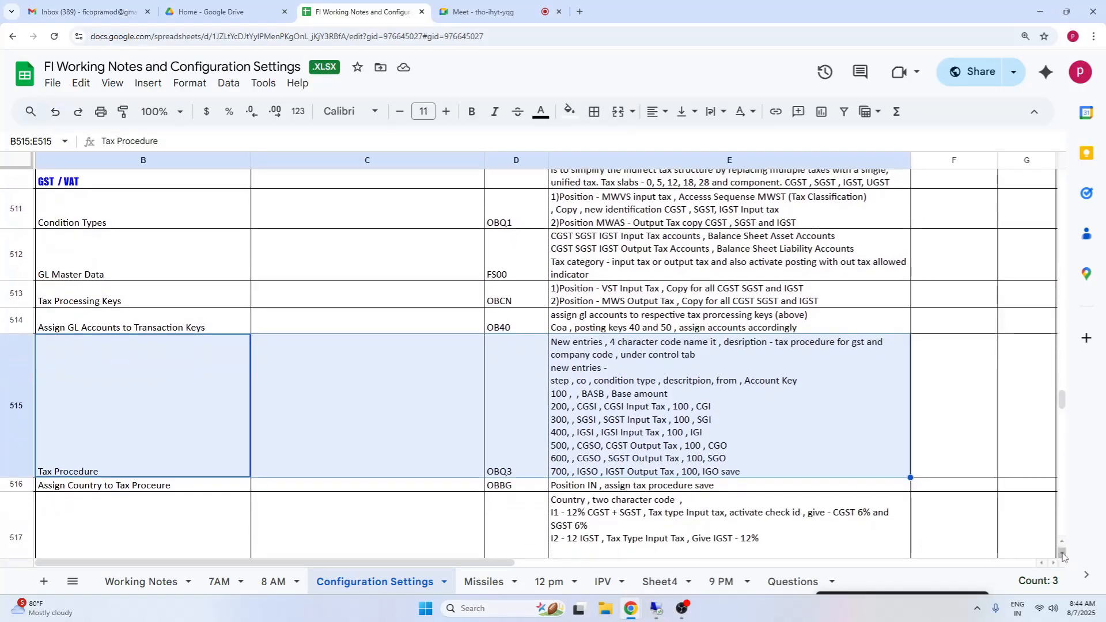
scroll(1062, 553, "down", 3)
key("Down")
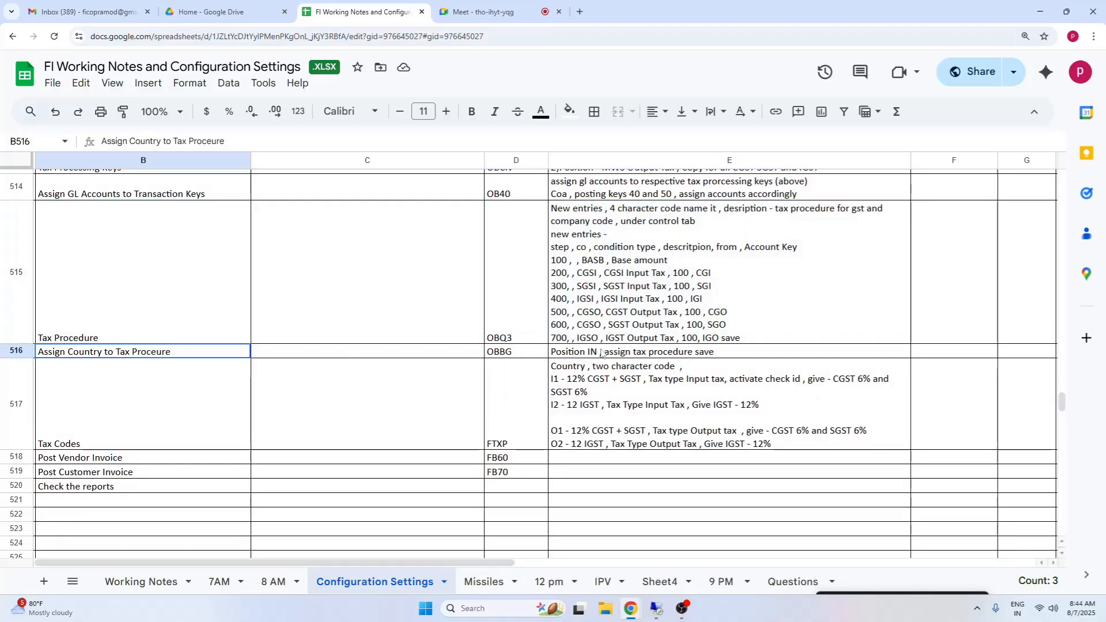
left_click(601, 353, "shift")
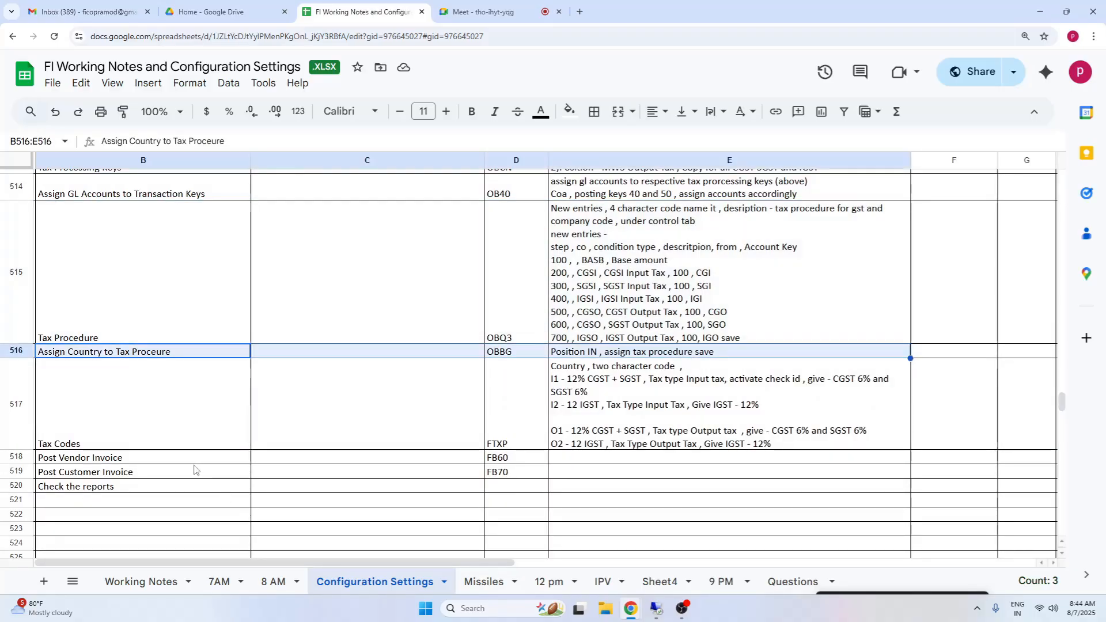
left_click(98, 427)
left_click(655, 423, "shift")
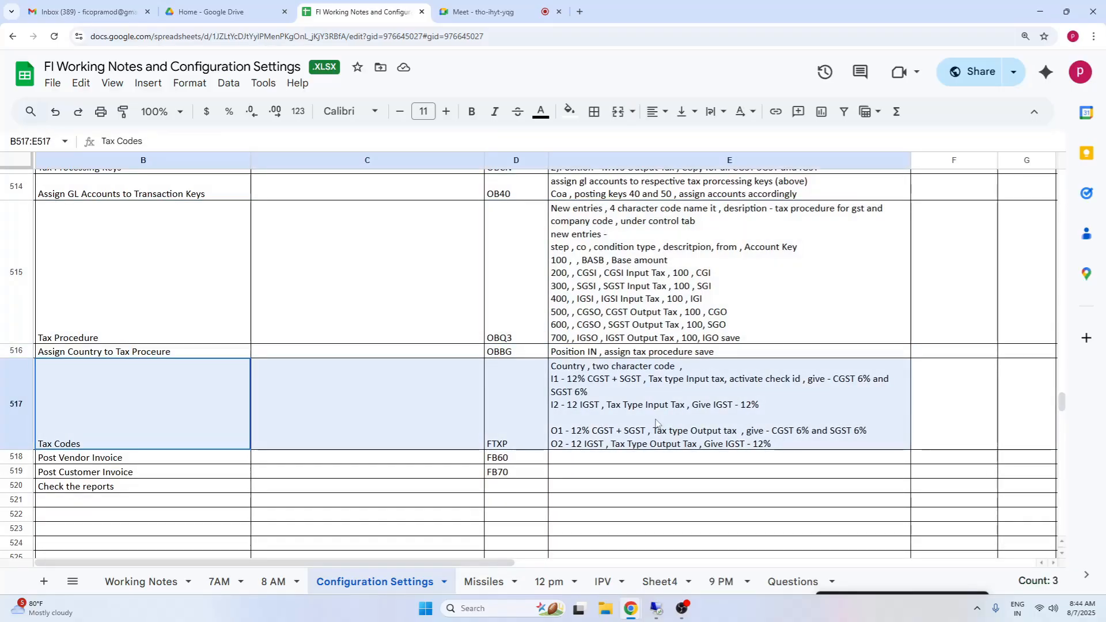
Look back over the GST / VAT section of the notes and examine the FTXP instructions for tax codes I1, I2, O1 and O2.
left_click(713, 275)
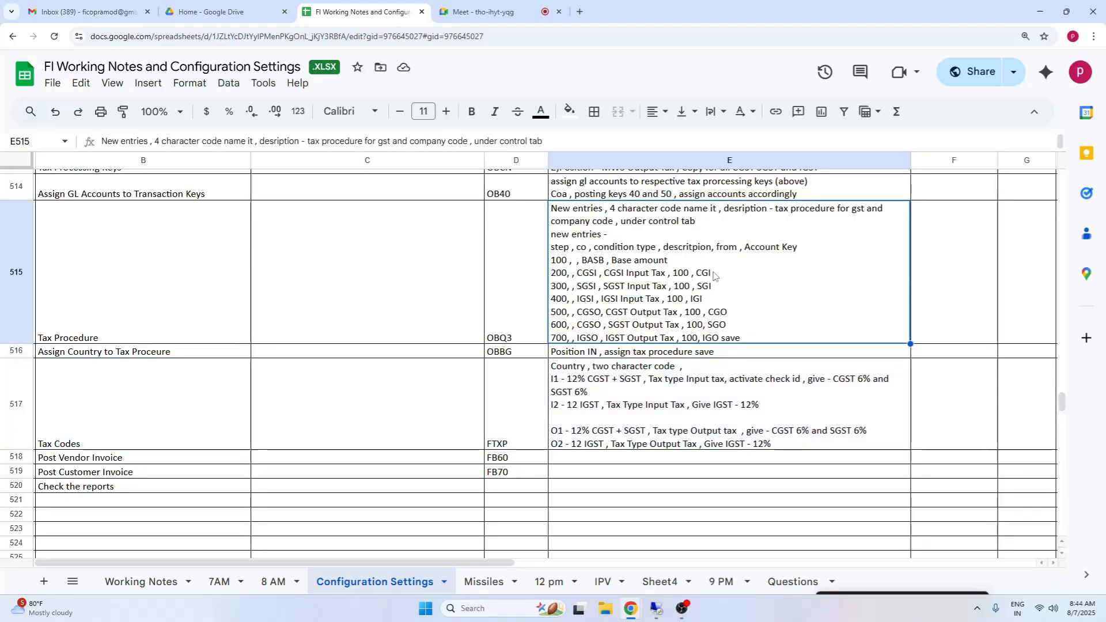
key("Up")
key("Up")
key("Up")
key("Up")
key("Up")
key("Up")
key("Up")
key("Up")
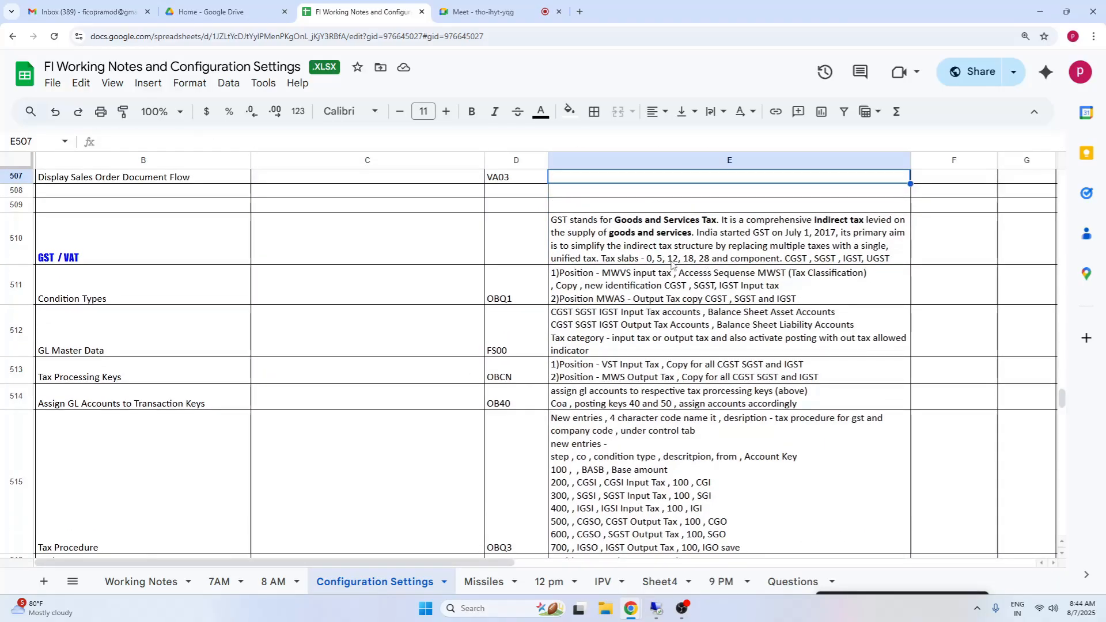
left_click(666, 501)
key("Down")
key("Down")
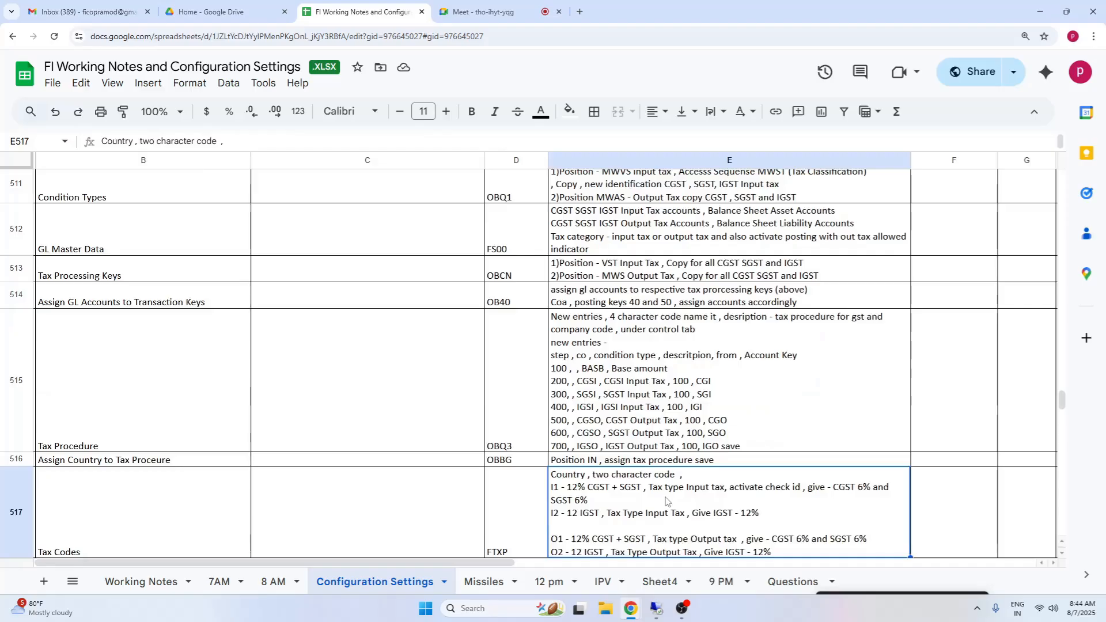
scroll(665, 501, "down", 1)
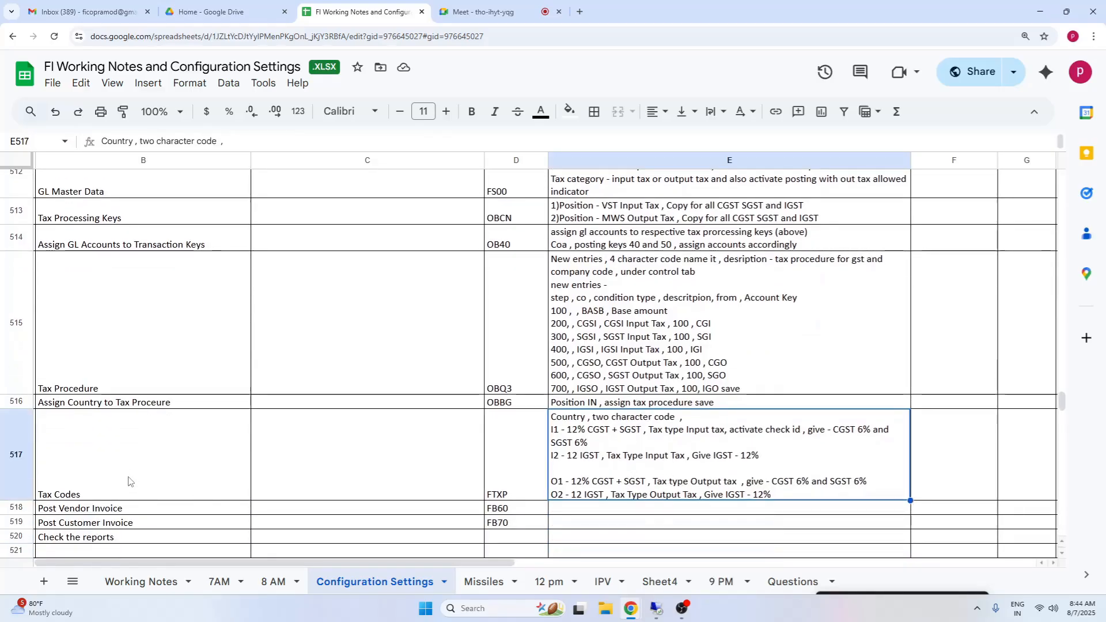
left_click_drag(128, 477, 588, 425)
left_click(569, 418)
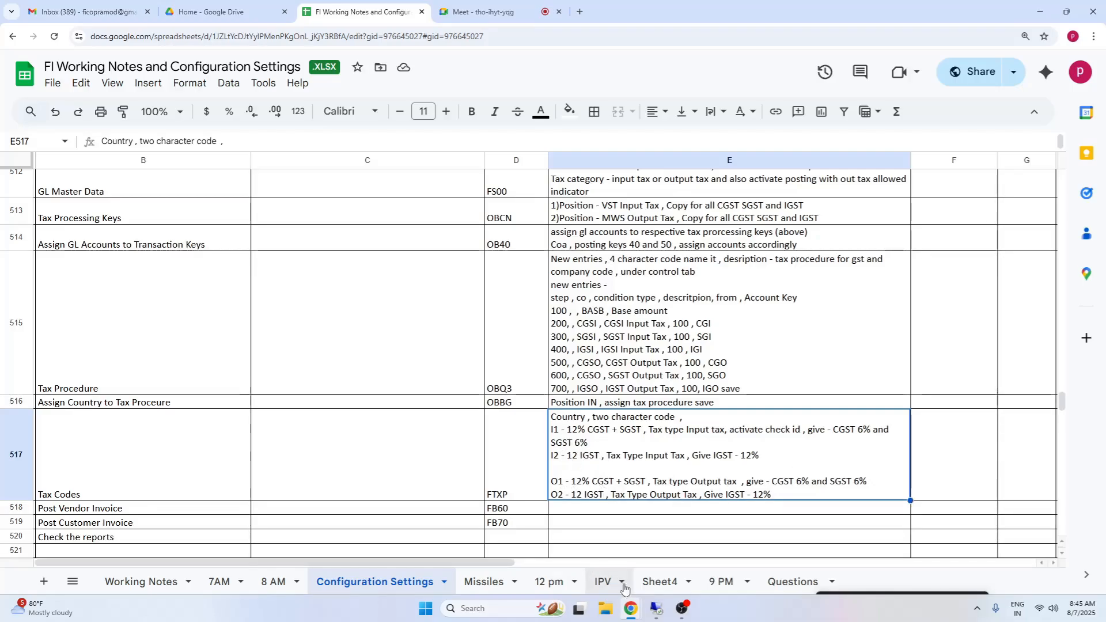
Switch back to SAP, leave the country assignment and select Define Tax Codes for Sales and Purchases under Calculation.
left_click(656, 609)
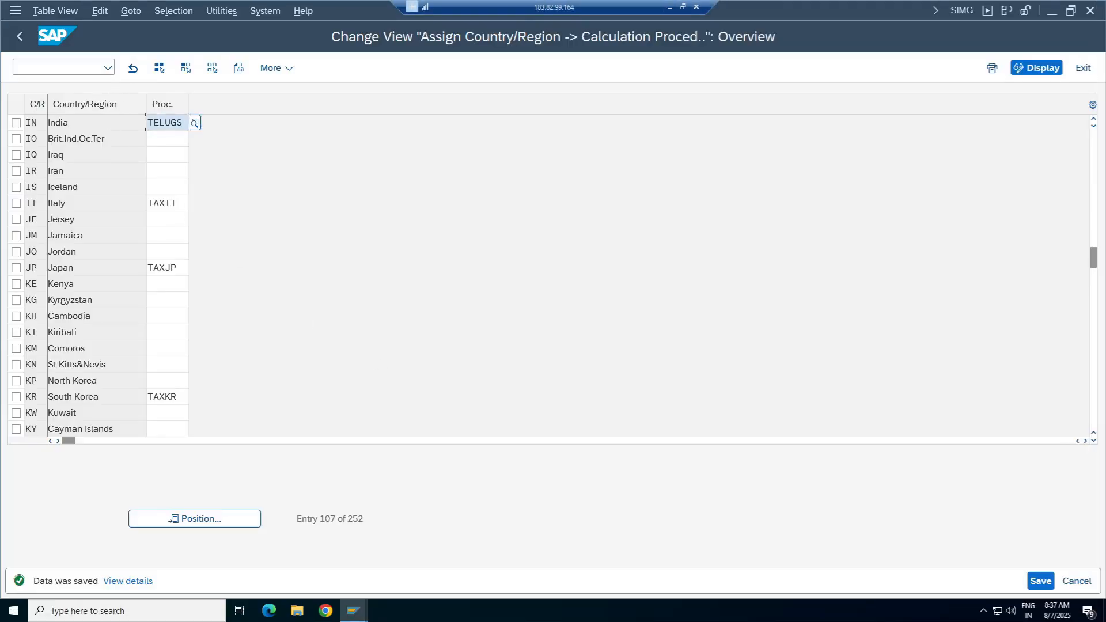
left_click(20, 36)
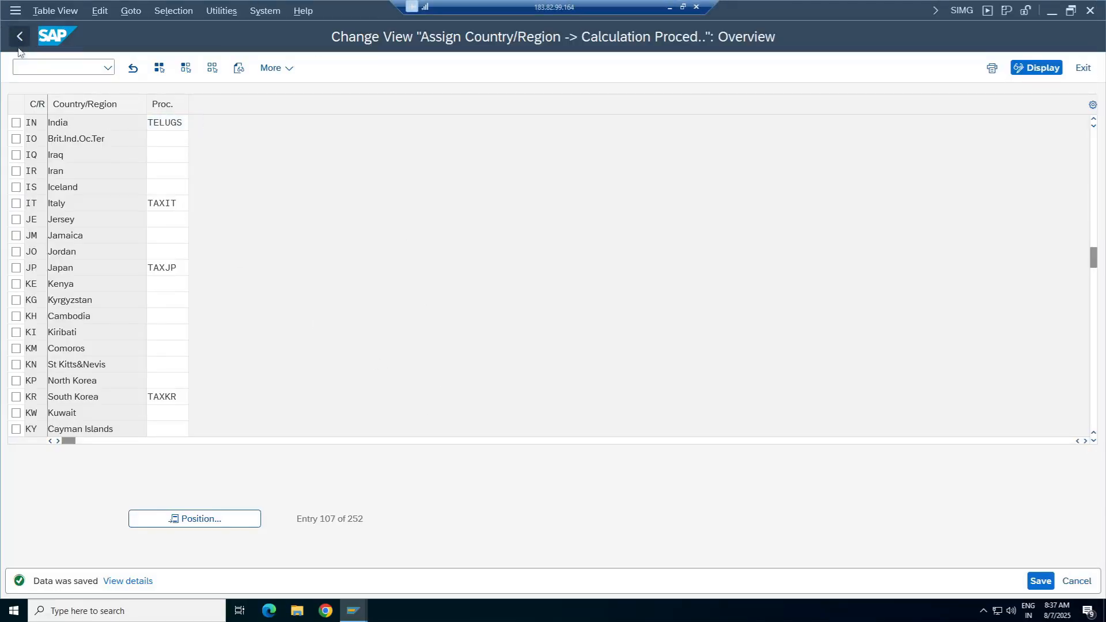
left_click(77, 123)
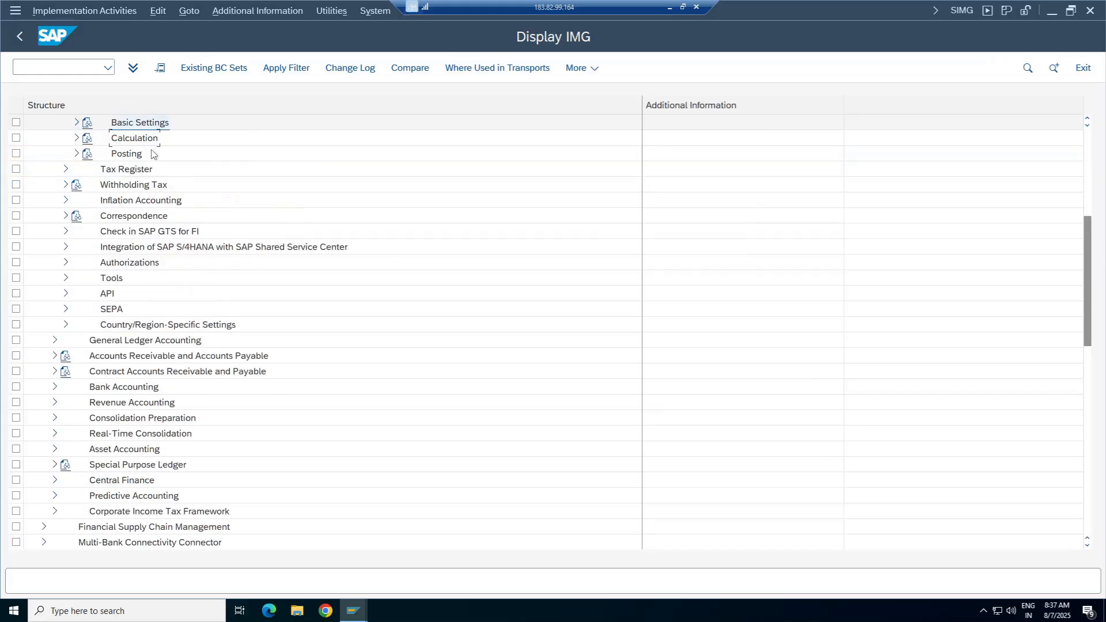
left_click(76, 138)
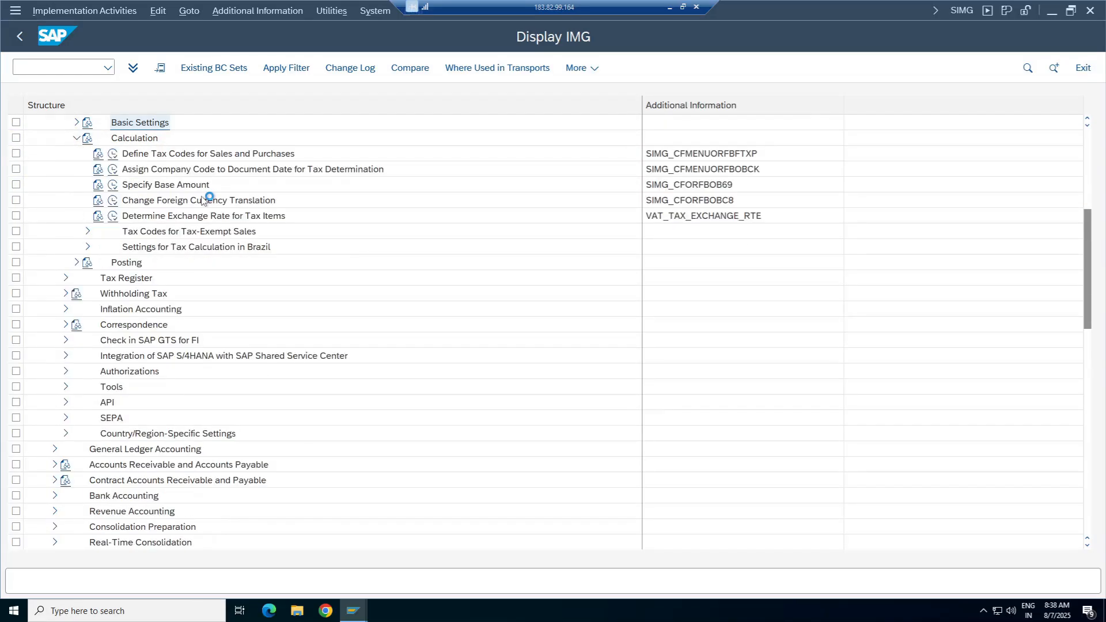
left_click(190, 154)
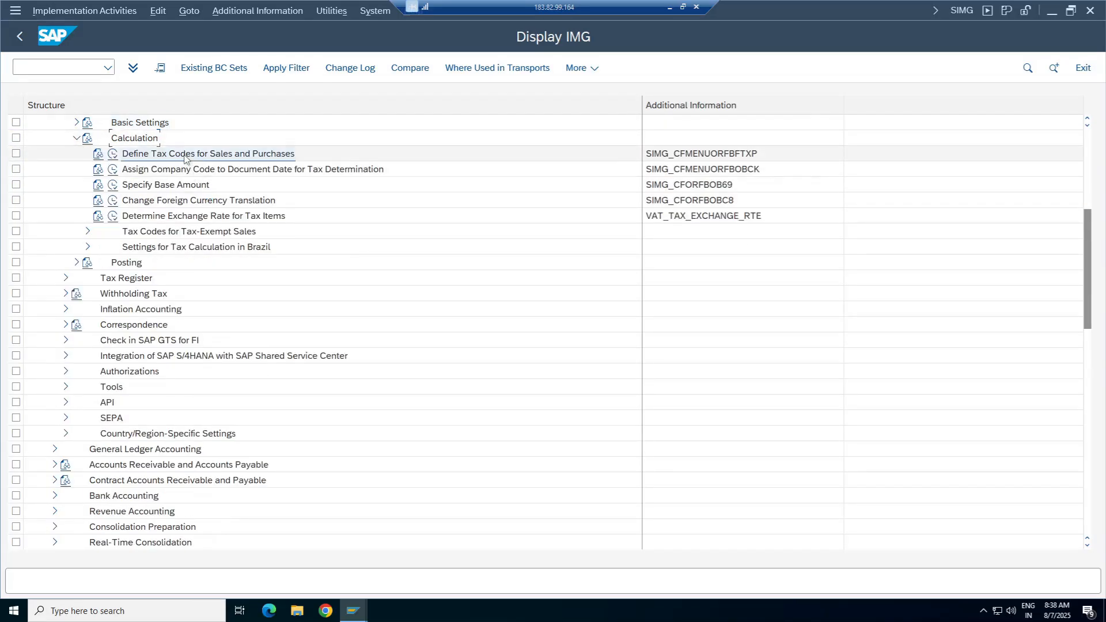
Start Define Tax Codes for Sales and Purchases for country IN.
left_click(113, 154)
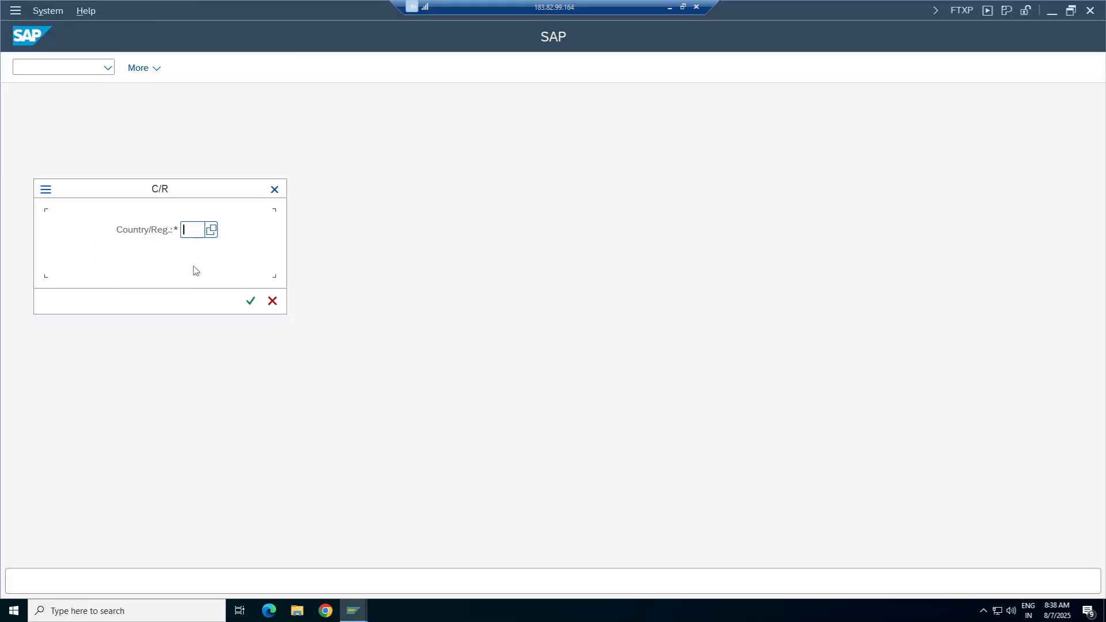
type("IN")
key("Return")
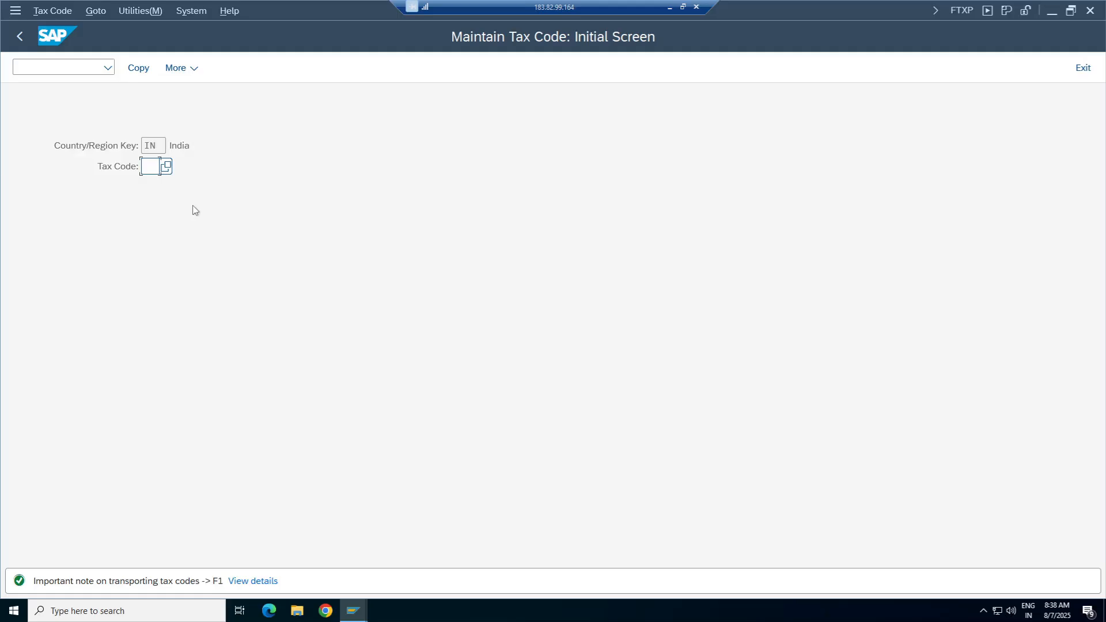
Switch to the FI Working Notes spreadsheet in Chrome and check the FTXP instructions for tax code I1.
left_click(669, 7)
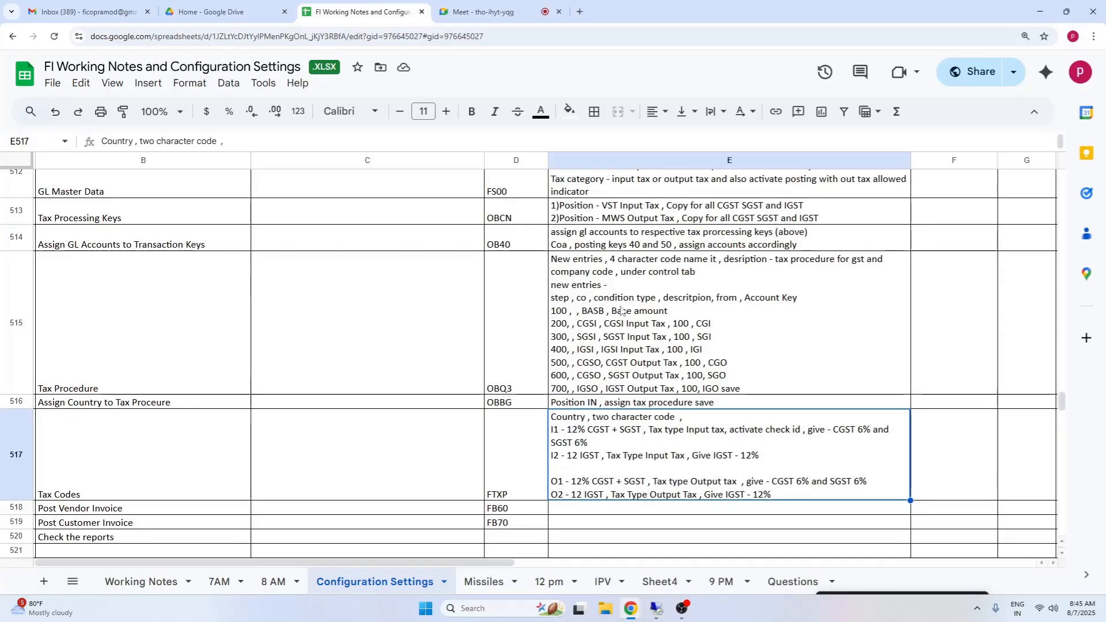
left_click(621, 311)
double_click(621, 311)
double_click(577, 441)
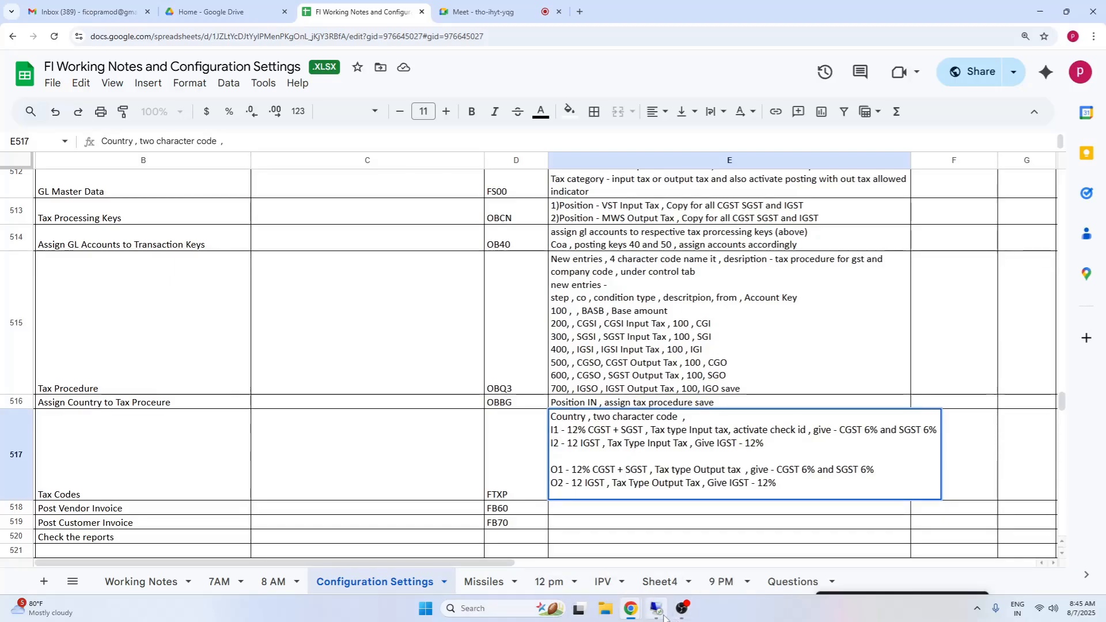
Switch back to SAP, create tax code I1 and describe it as CGST 6 % & SGST 6 % Telu Input Tax.
left_click(657, 608)
type("I1")
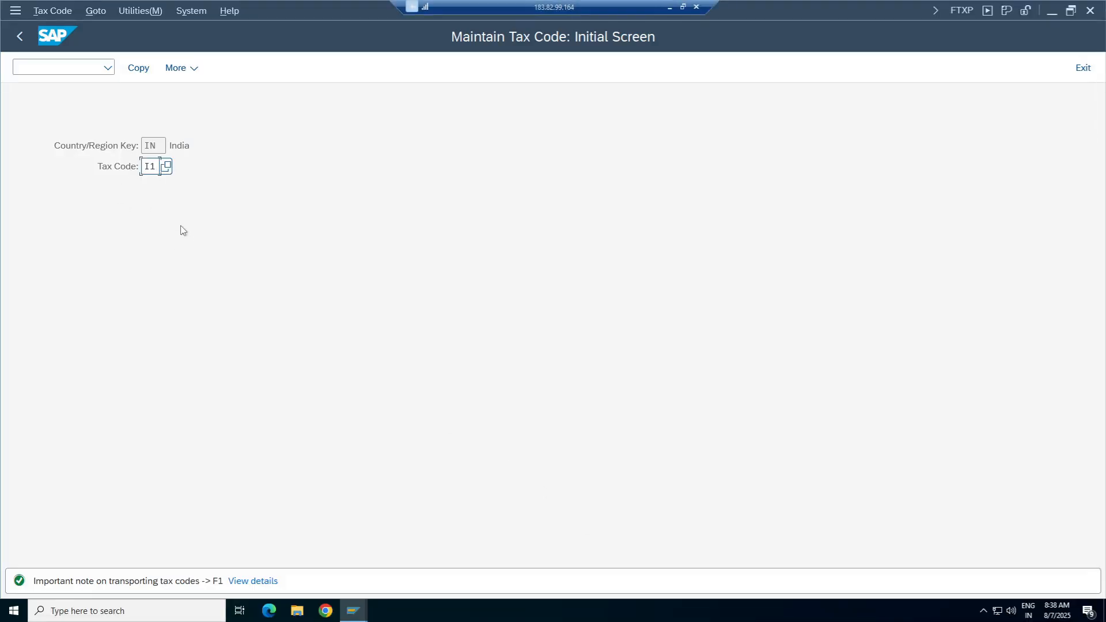
key("Return")
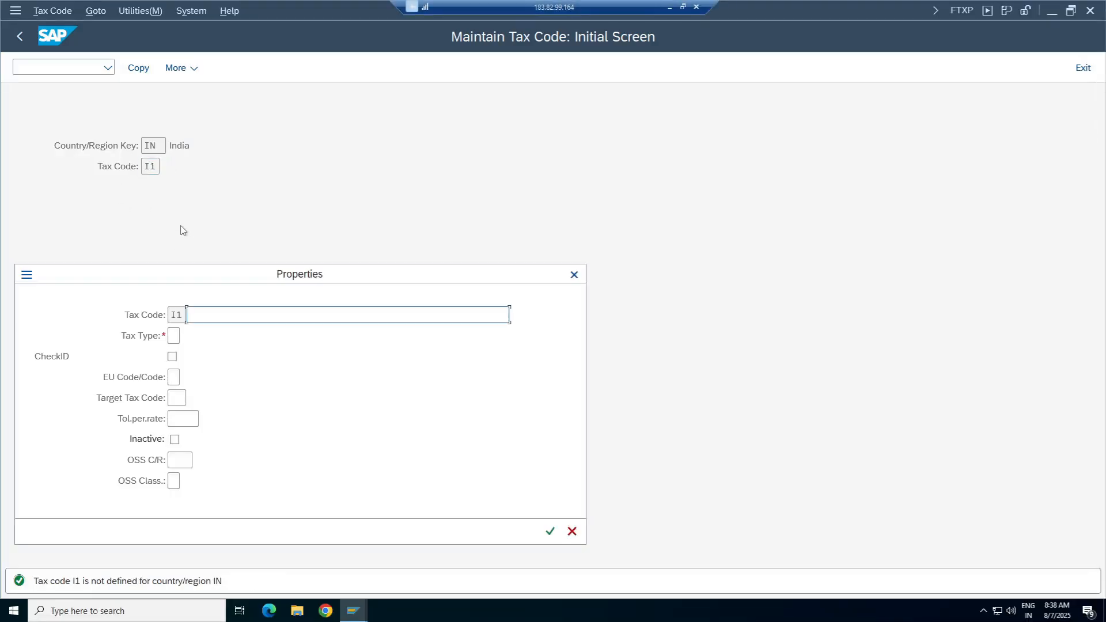
left_click(272, 320)
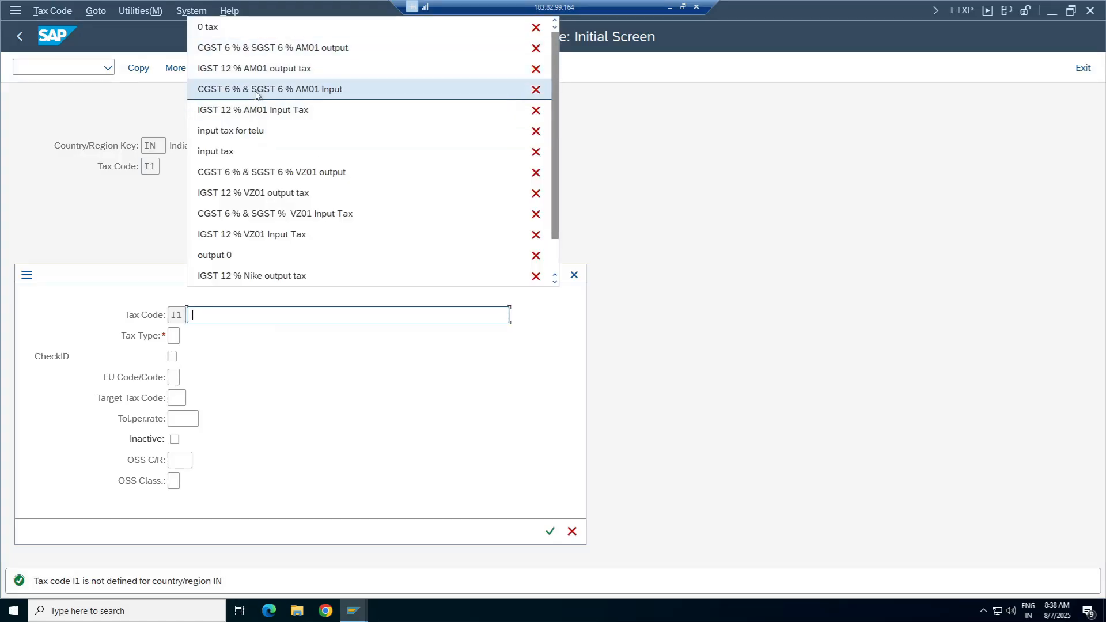
left_click(278, 91)
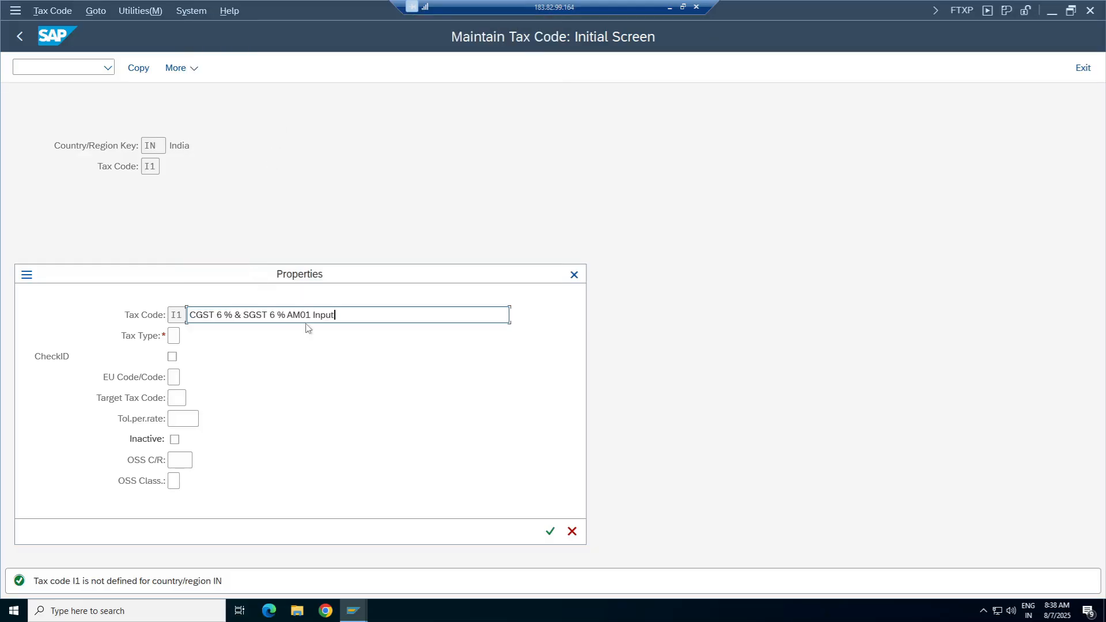
left_click_drag(305, 315, 311, 314)
key("BackSpace")
key("BackSpace")
key("BackSpace")
key("BackSpace")
type("Telu")
Set tax code I1 to tax type V (Input tax), activate CheckID and accept the properties.
left_click(174, 336)
left_click(187, 337)
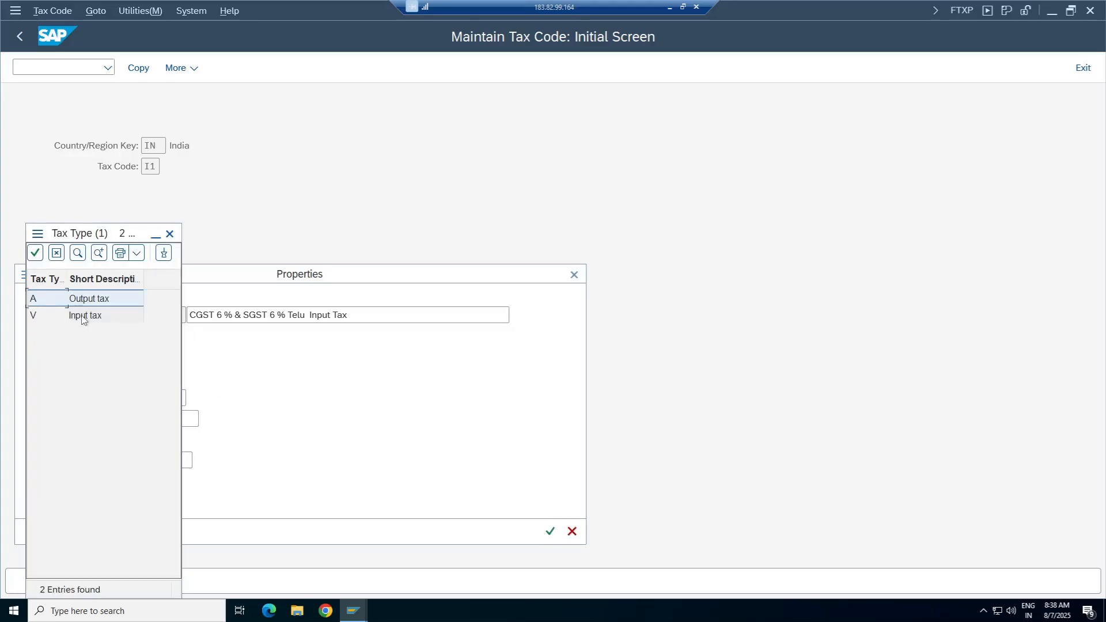
double_click(83, 316)
left_click(172, 357)
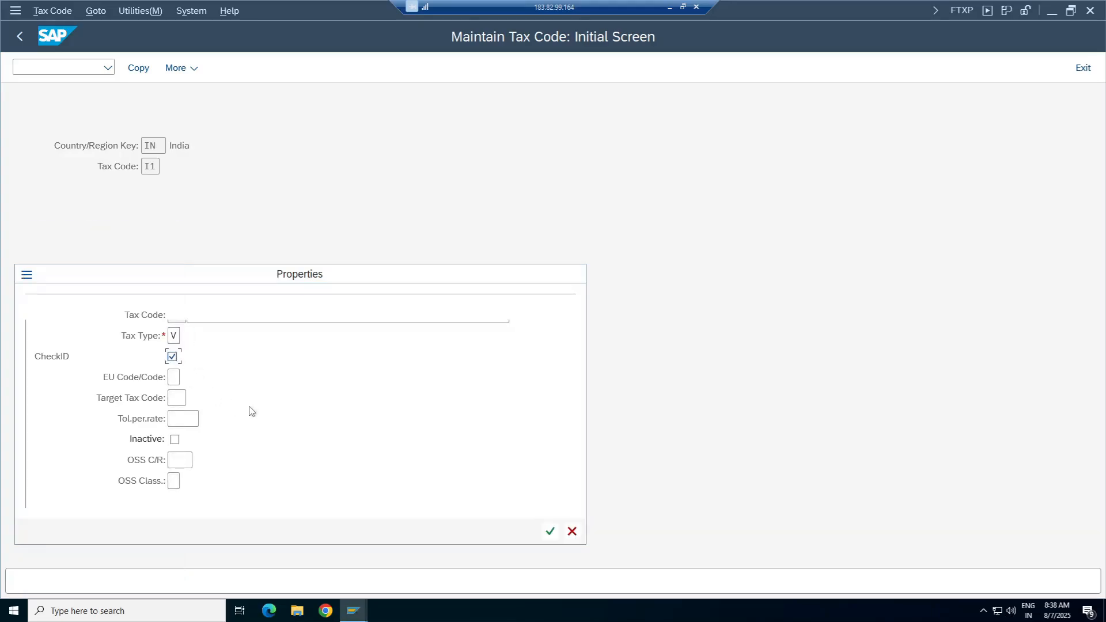
left_click(550, 531)
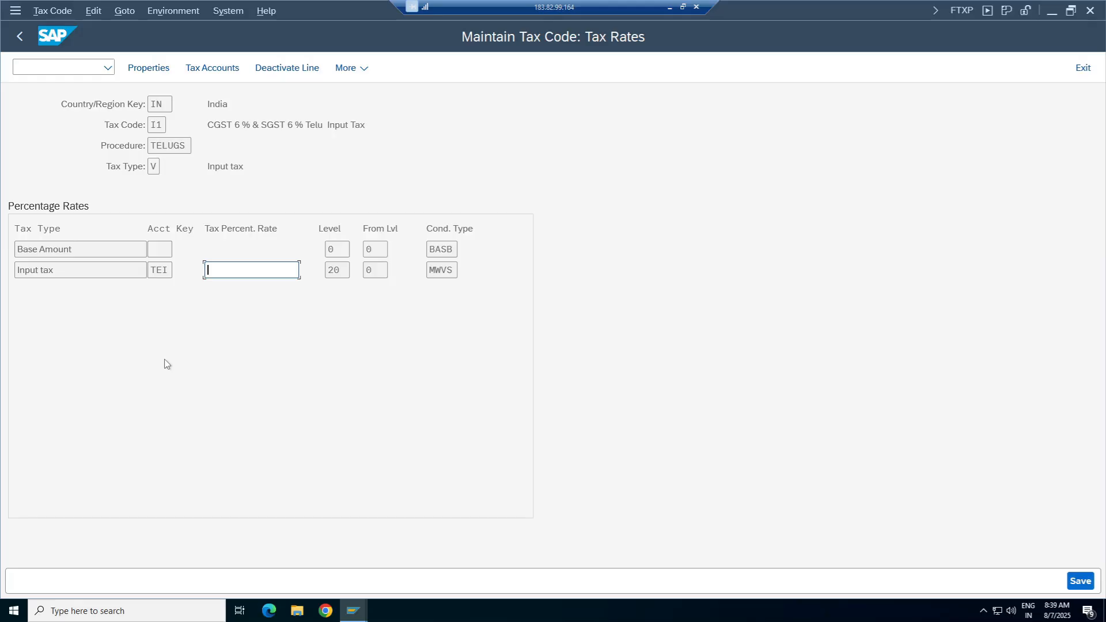
Examine the calculation procedure and the input tax line's condition type on the tax rates screen of code I1.
left_click_drag(187, 146, 150, 145)
left_click_drag(447, 271, 428, 271)
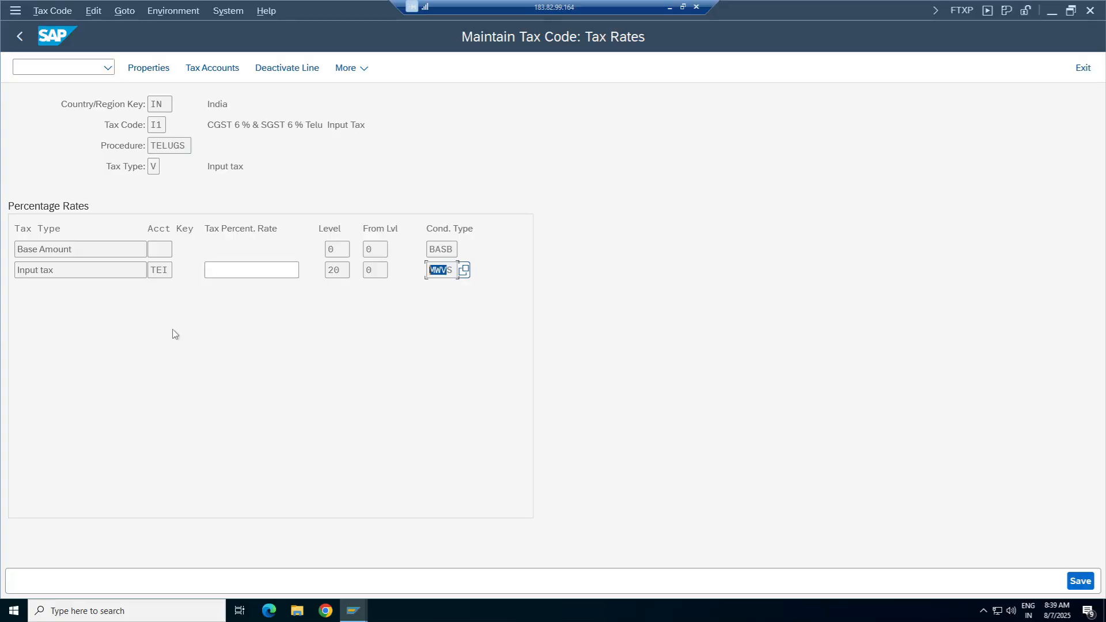
left_click(20, 36)
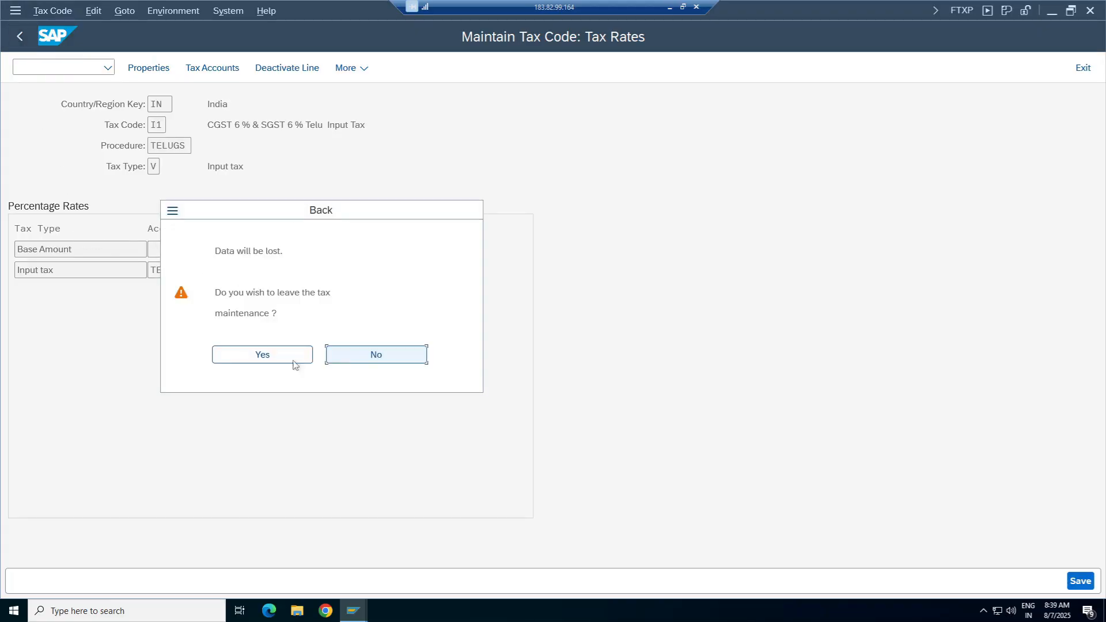
key("Return")
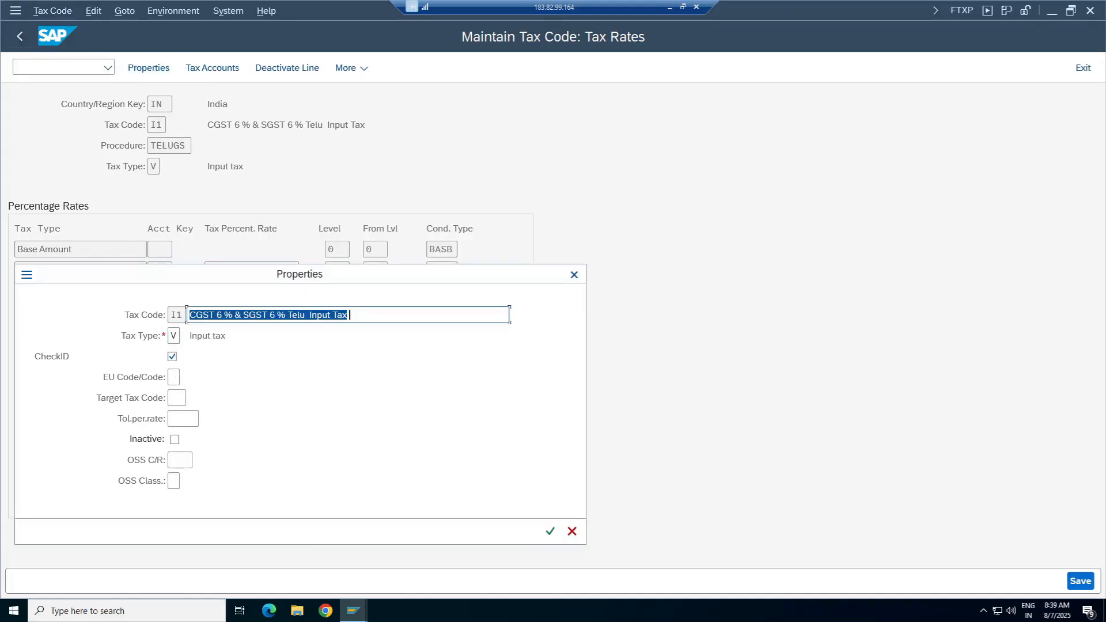
left_click(550, 531)
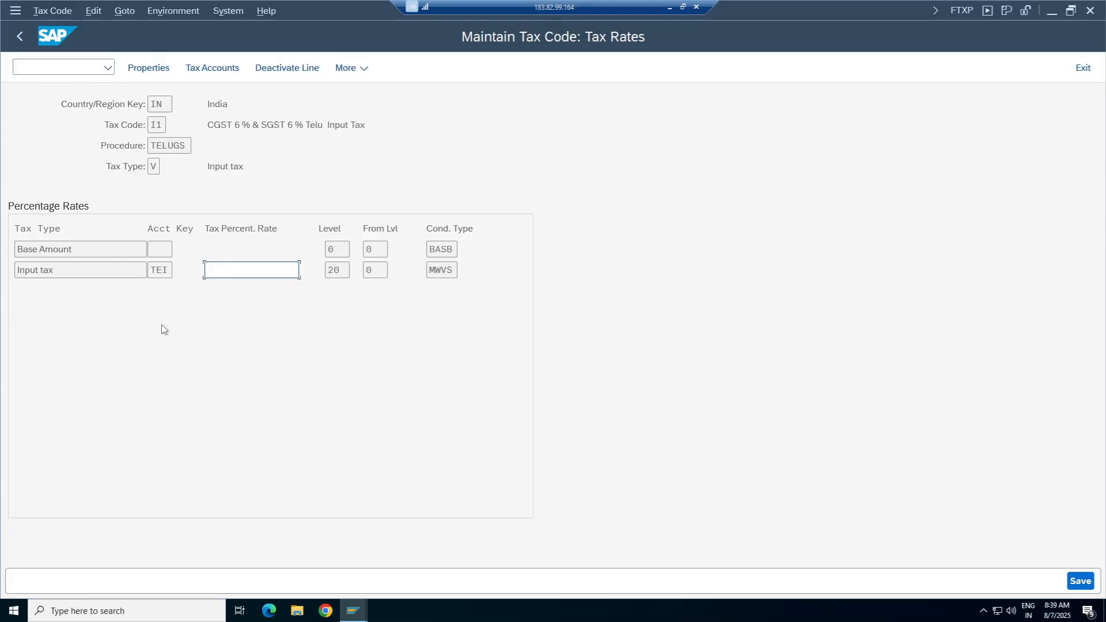
left_click(358, 612)
left_click(324, 352)
left_click(253, 124)
left_click_drag(186, 145, 150, 146)
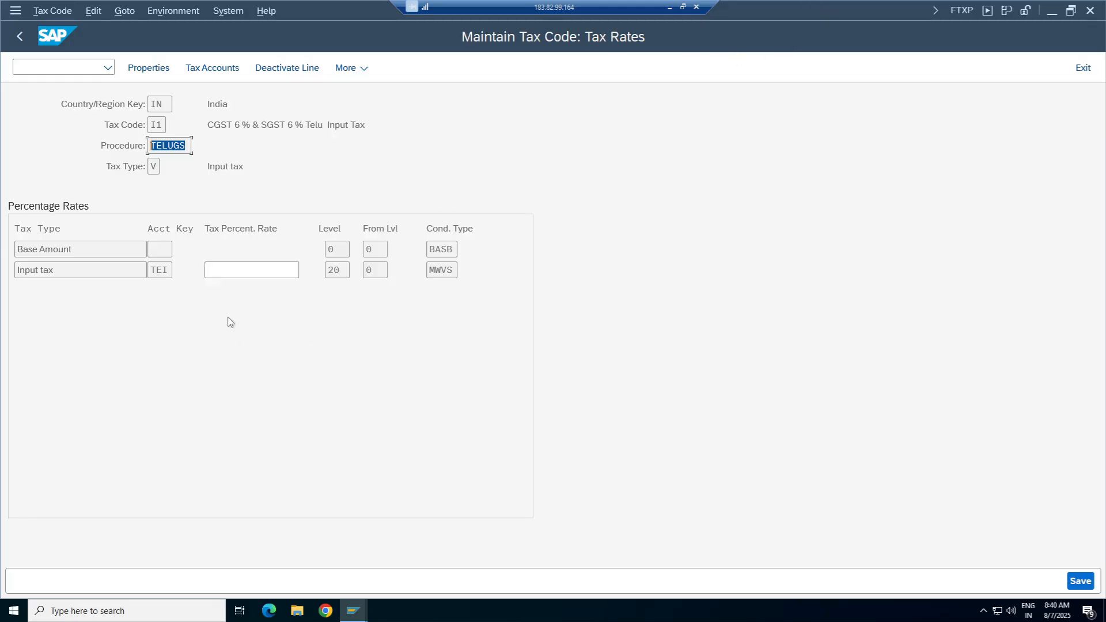
double_click(454, 270)
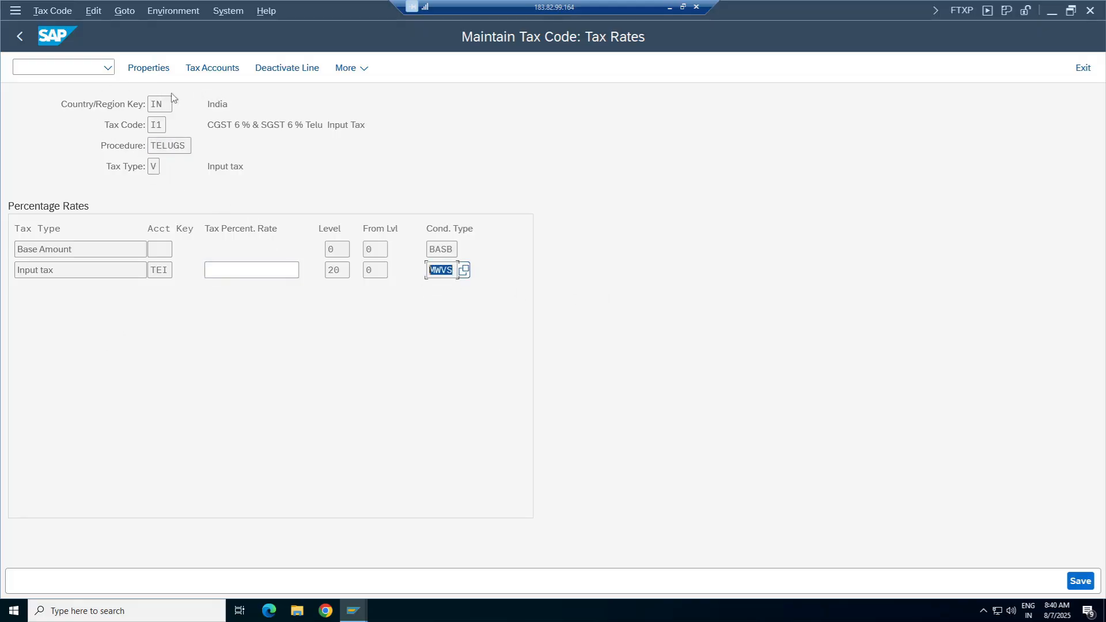
Look over tax code I1's properties and its tax accounts for chart of accounts TCOA.
left_click(149, 68)
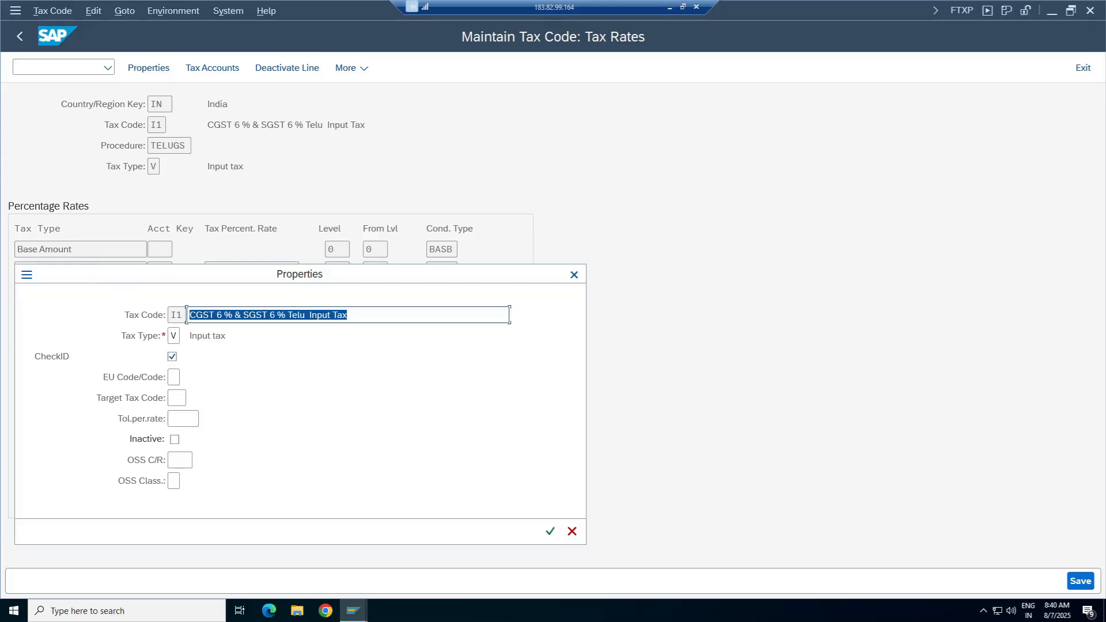
left_click(574, 275)
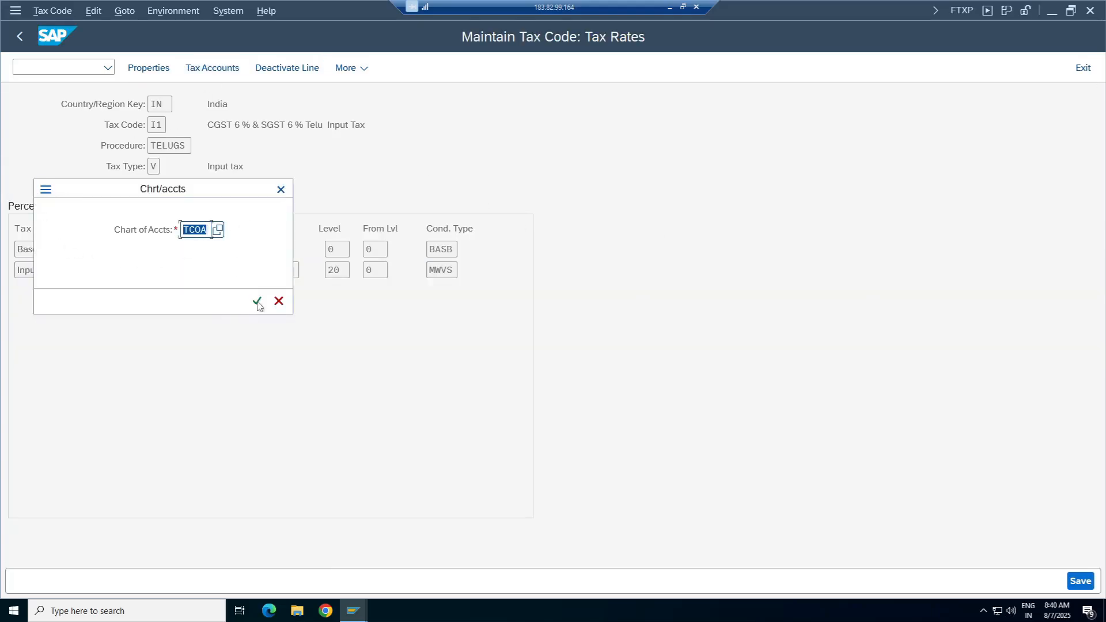
left_click(258, 303)
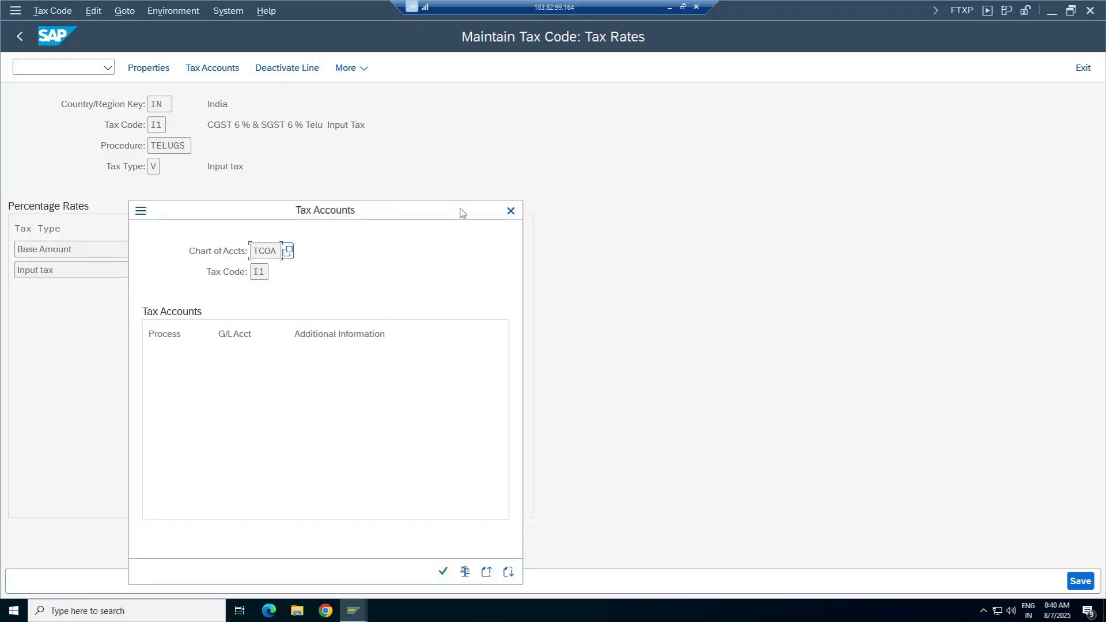
left_click(510, 210)
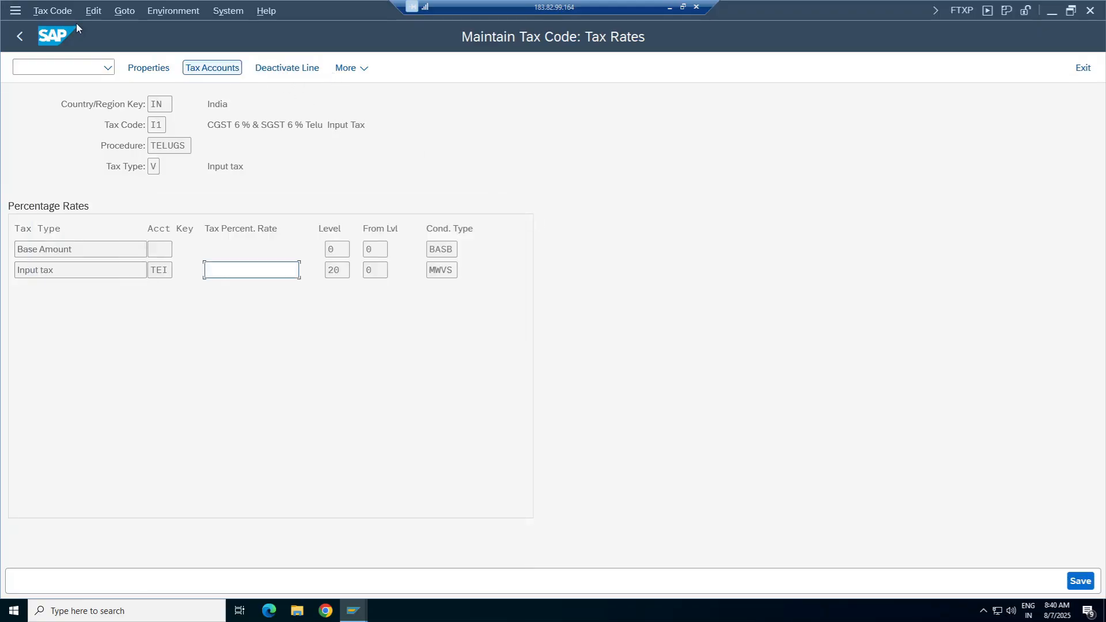
Recheck the procedure of tax code I1, abandon the code without saving and return to the implementation guide.
left_click_drag(187, 147, 149, 146)
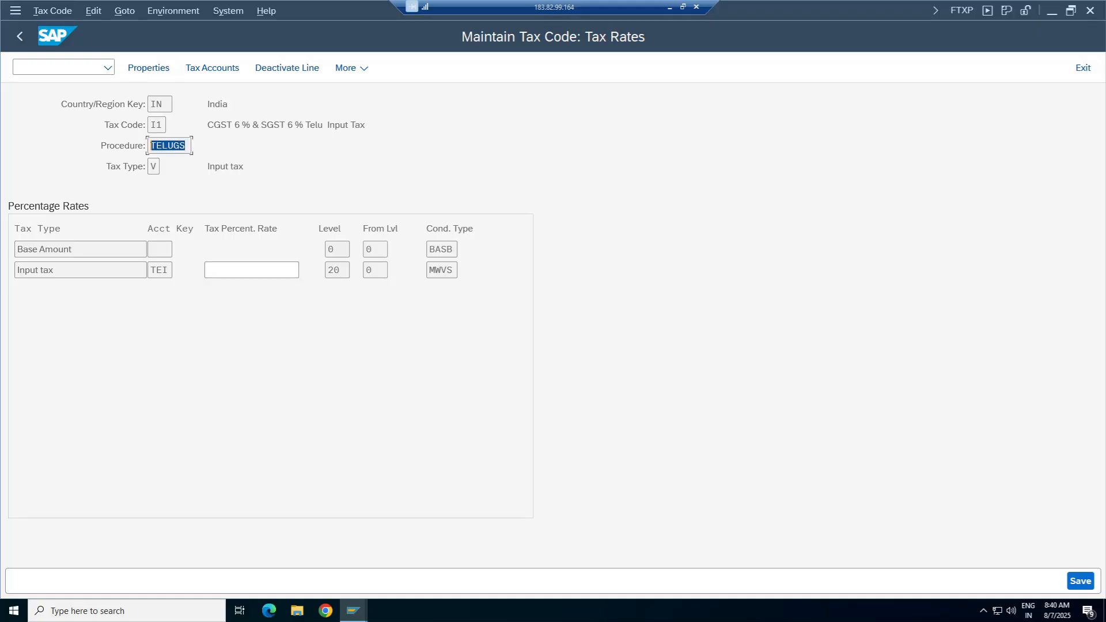
left_click(16, 43)
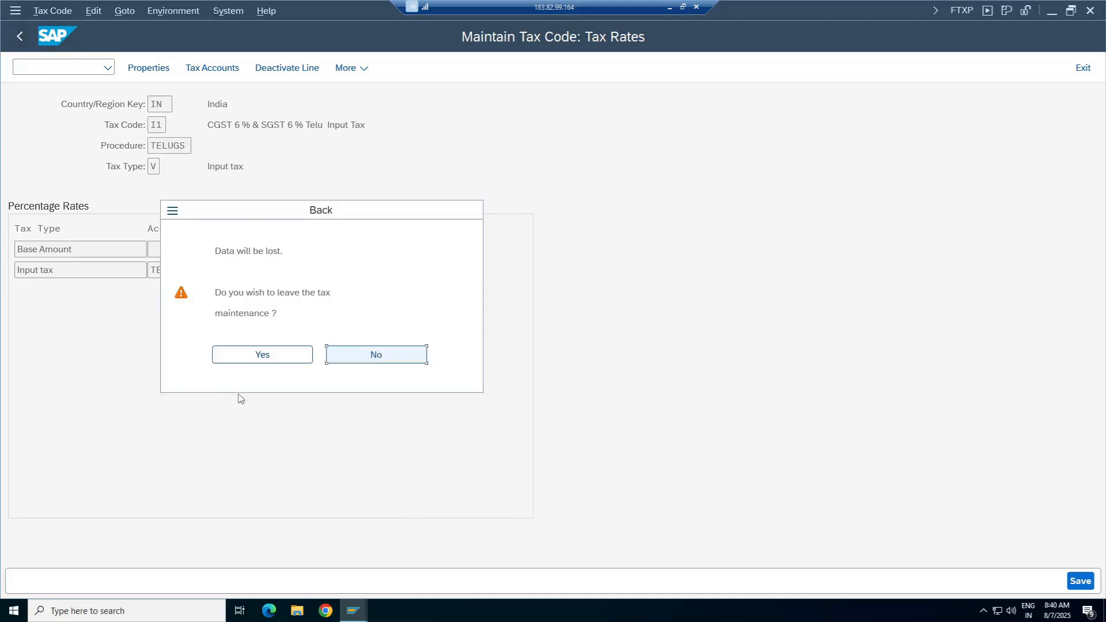
left_click(262, 355)
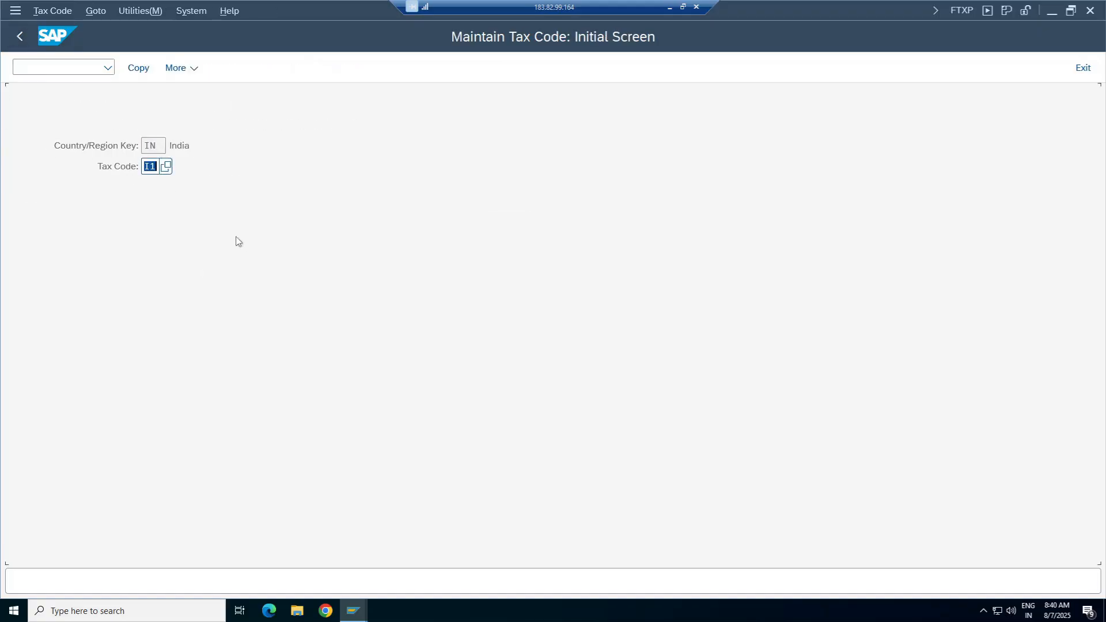
left_click(21, 36)
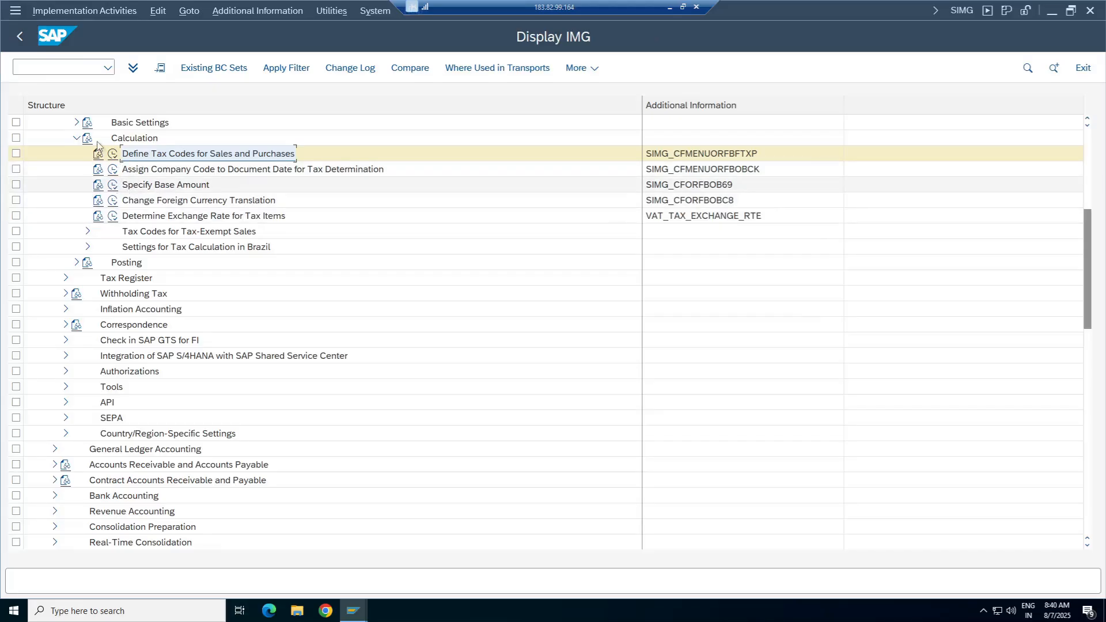
Open Assign Country/Region to Calculation Procedure under Basic Settings and position the list on country IN.
left_click(77, 122)
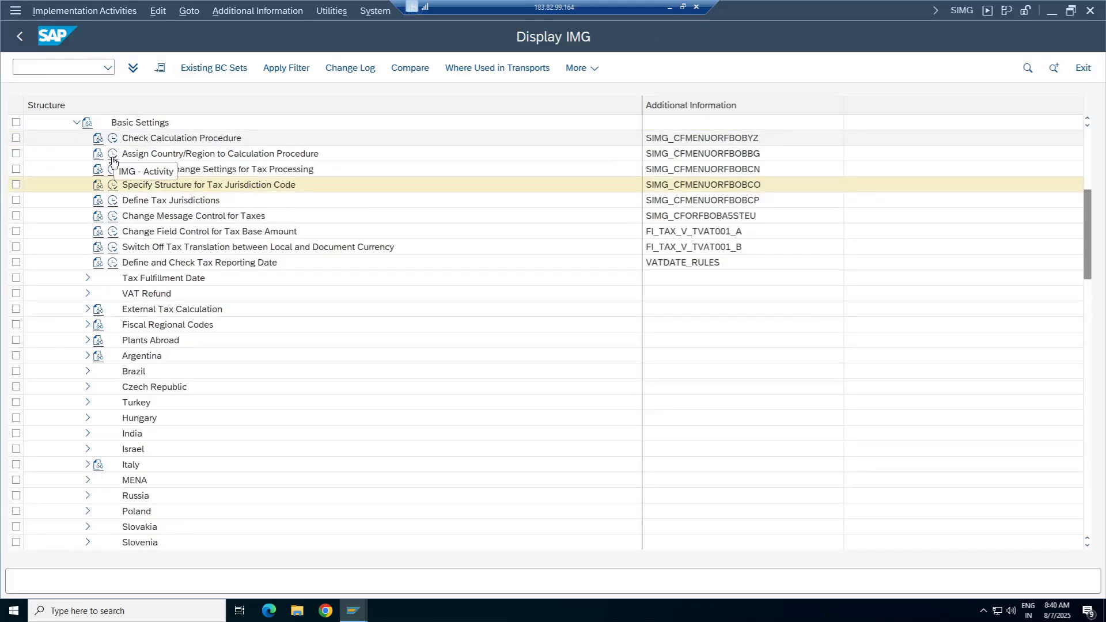
left_click(113, 154)
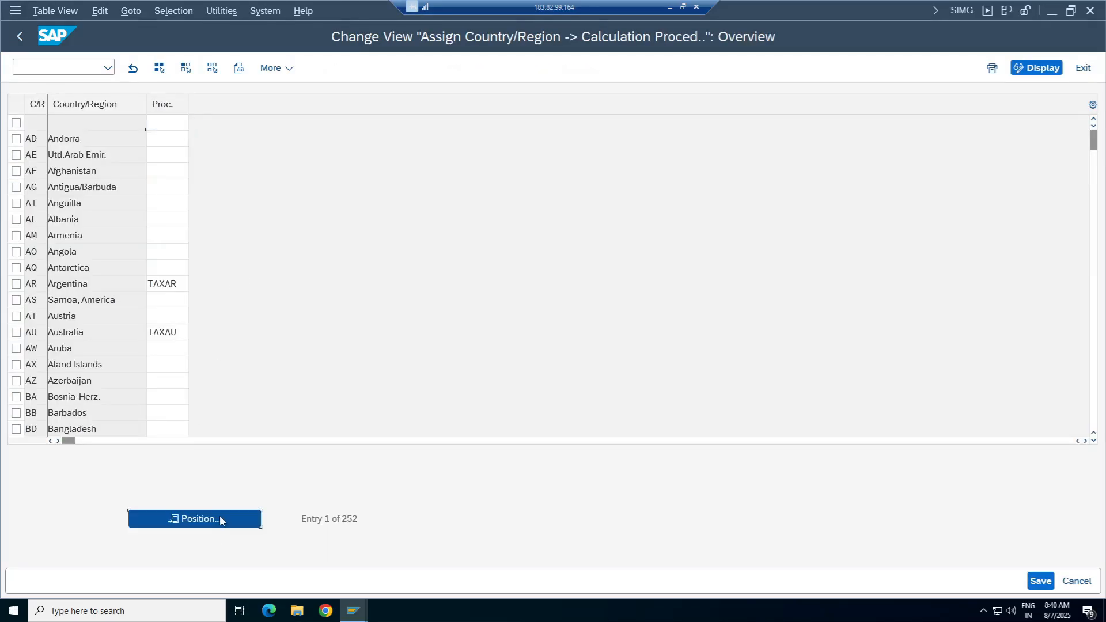
left_click(219, 517)
left_click(196, 249)
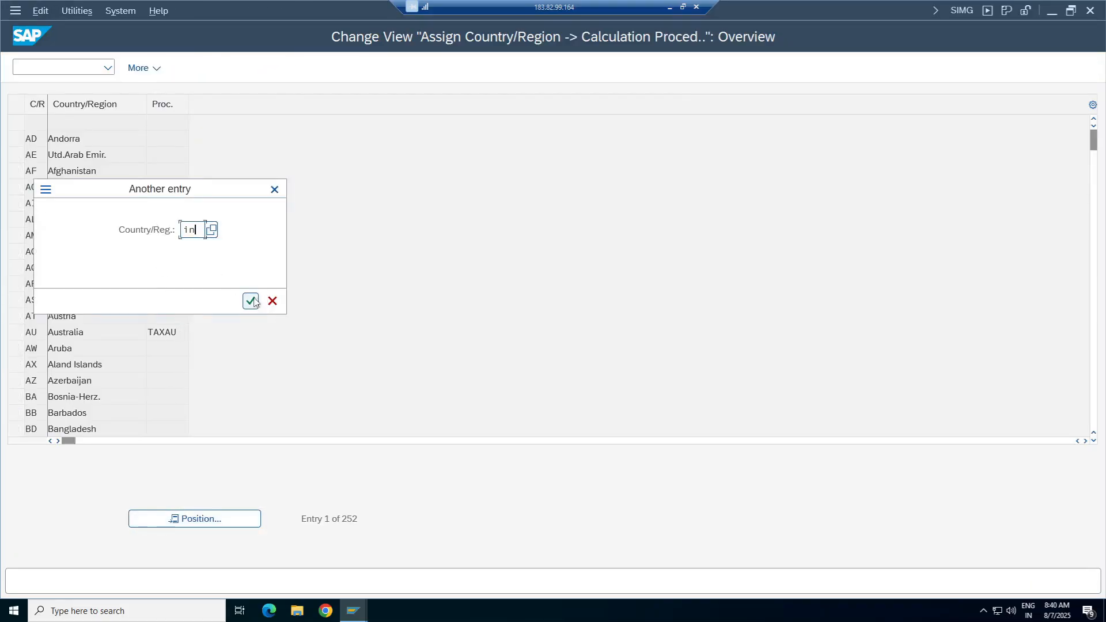
key("Return")
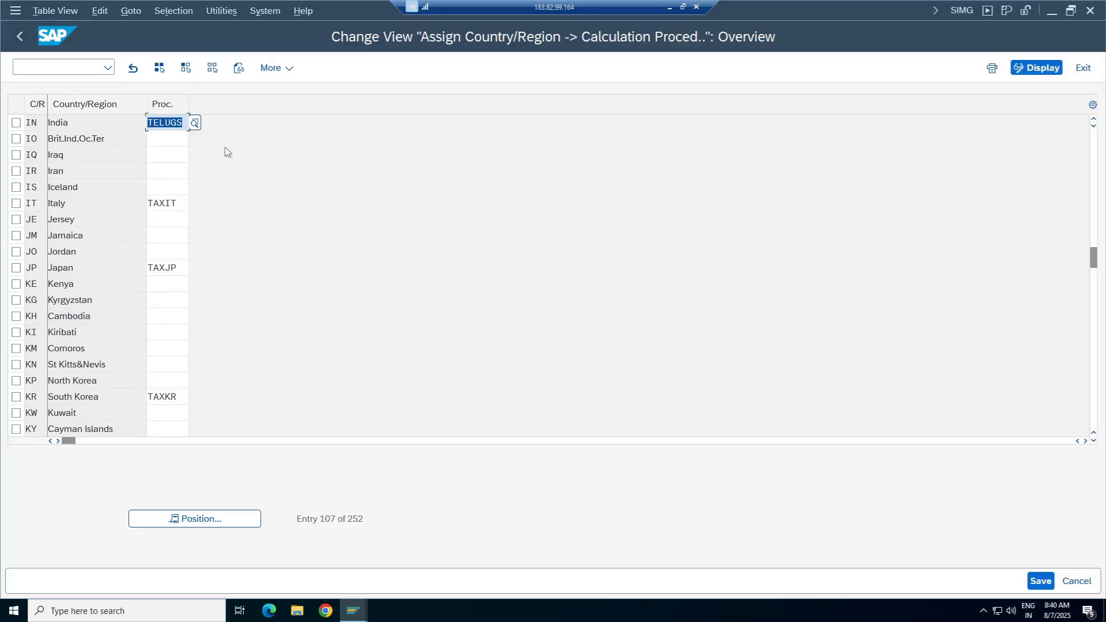
Reselect procedure TELUGS (Telus GST) for India from the list of procedures and save the assignment.
key("BackSpace")
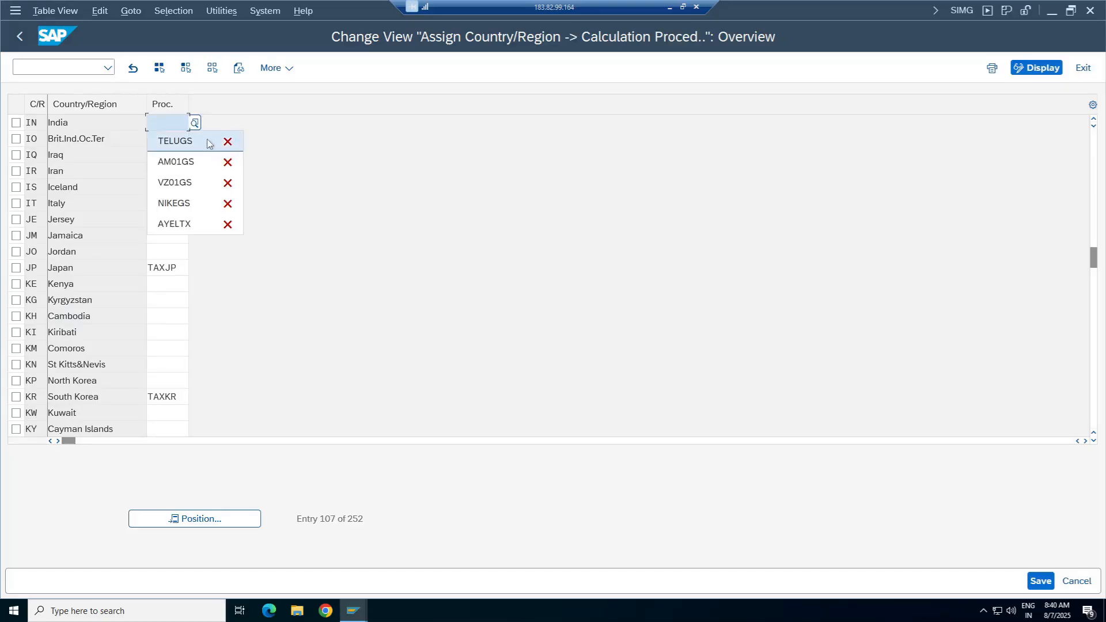
left_click(195, 123)
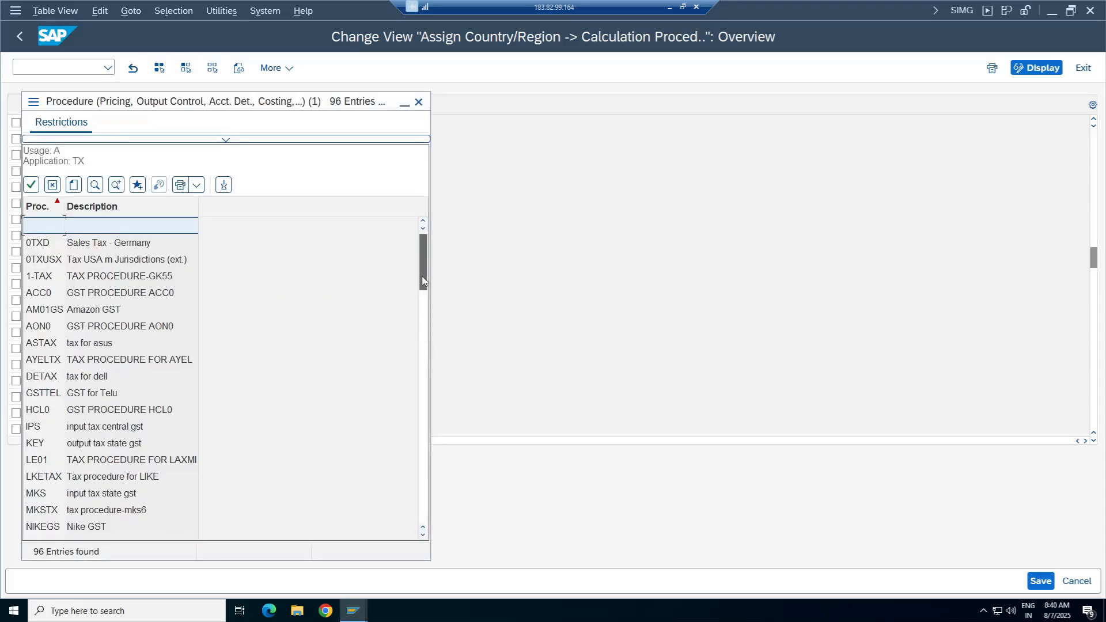
left_click_drag(424, 258, 425, 489)
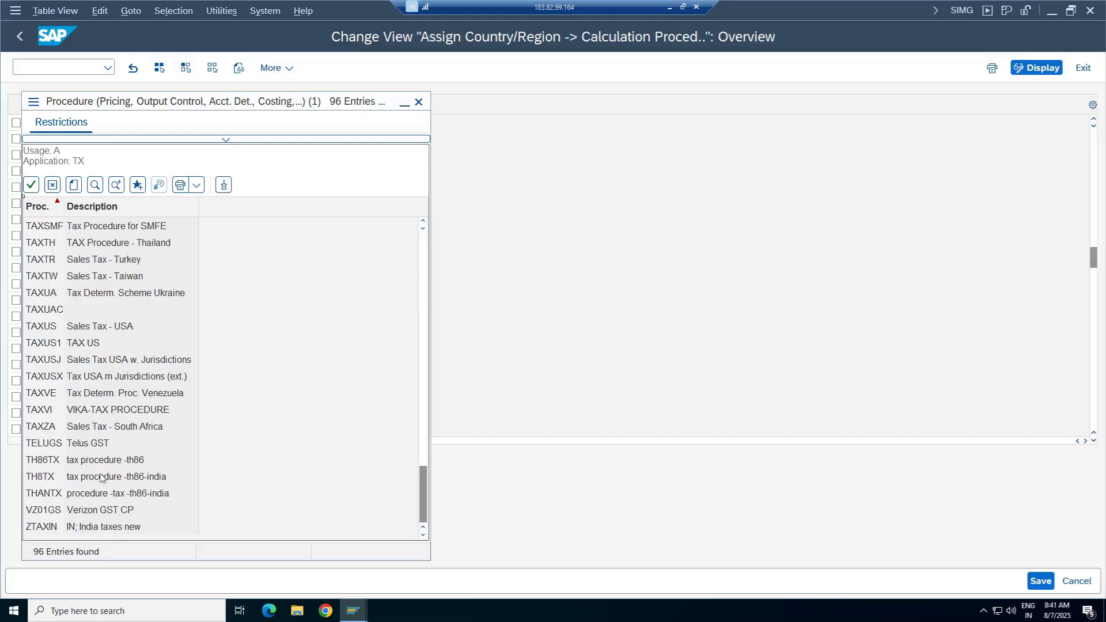
left_click(48, 450)
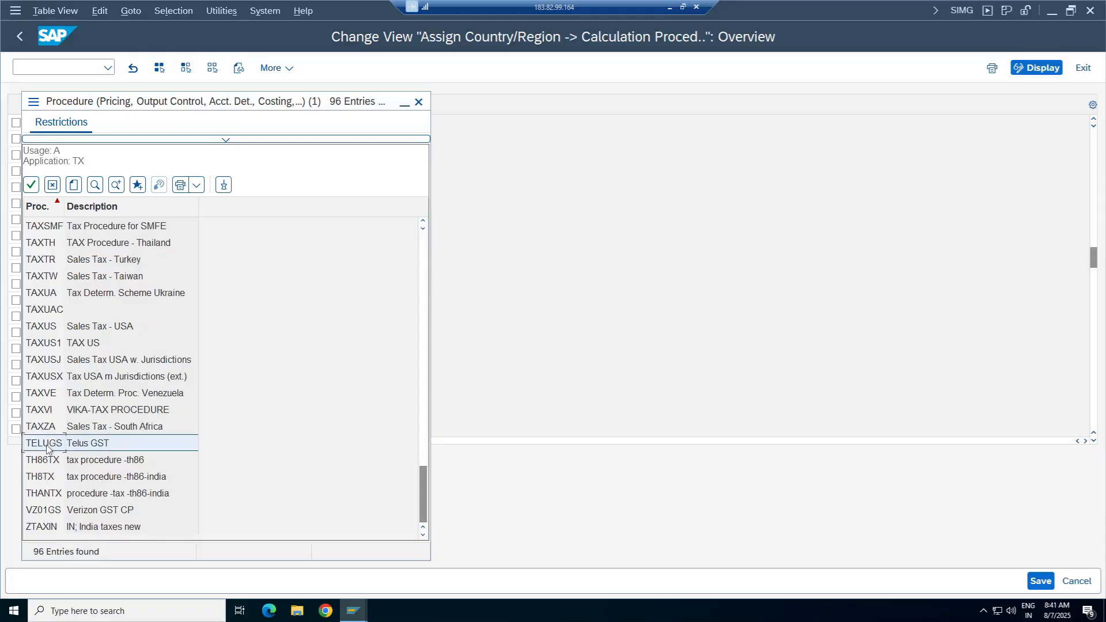
double_click(93, 447)
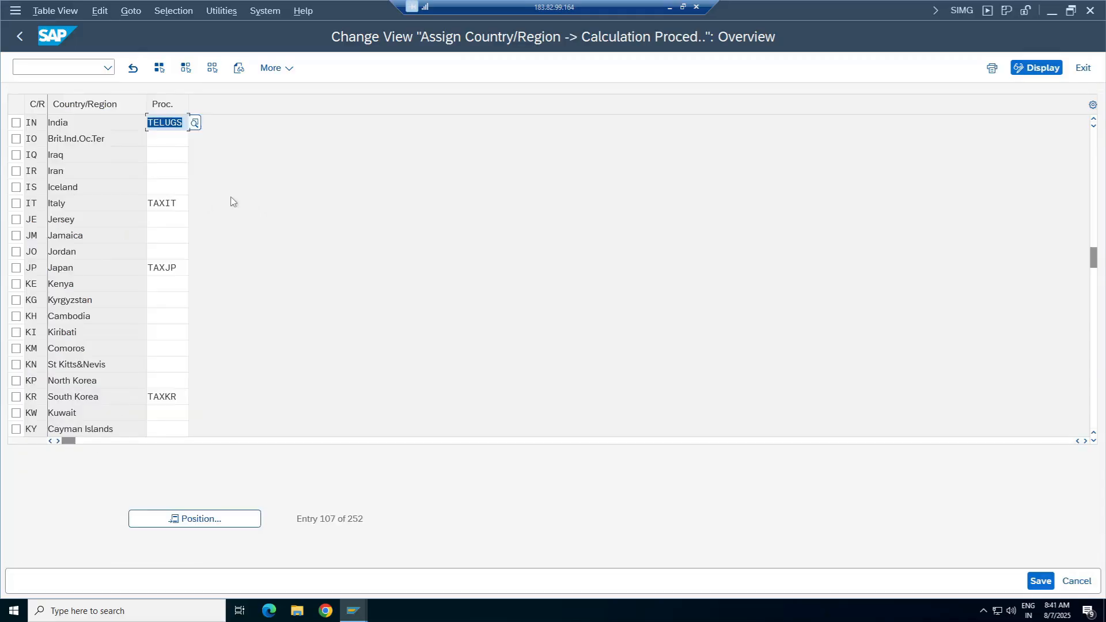
left_click(1040, 580)
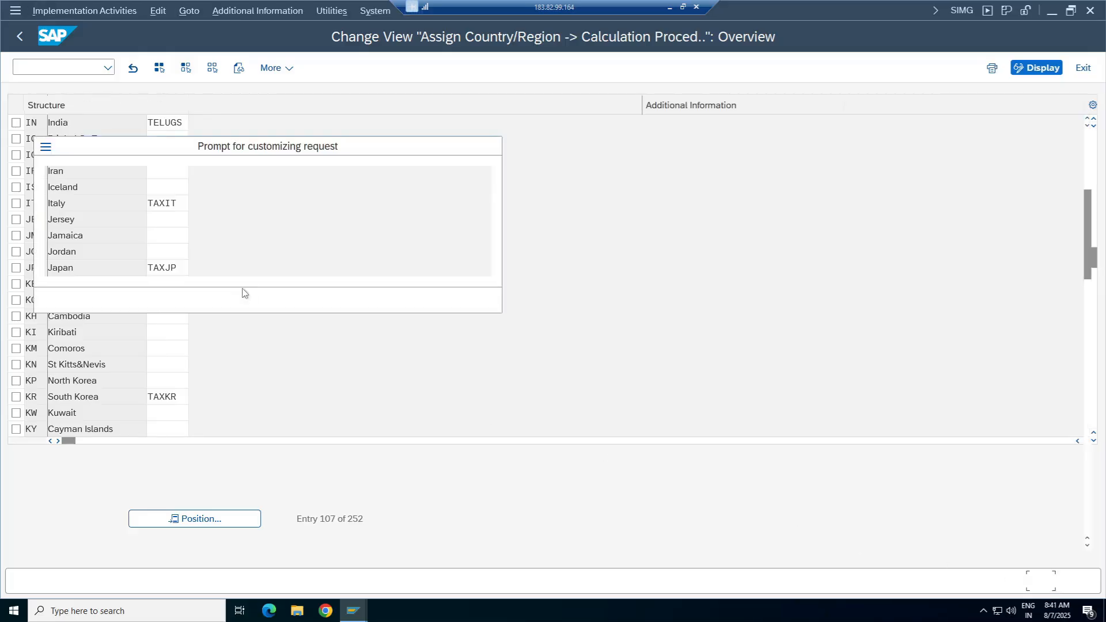
Confirm the customizing request for the assignment and open Define Tax Codes for Sales and Purchases for country IN.
left_click(329, 299)
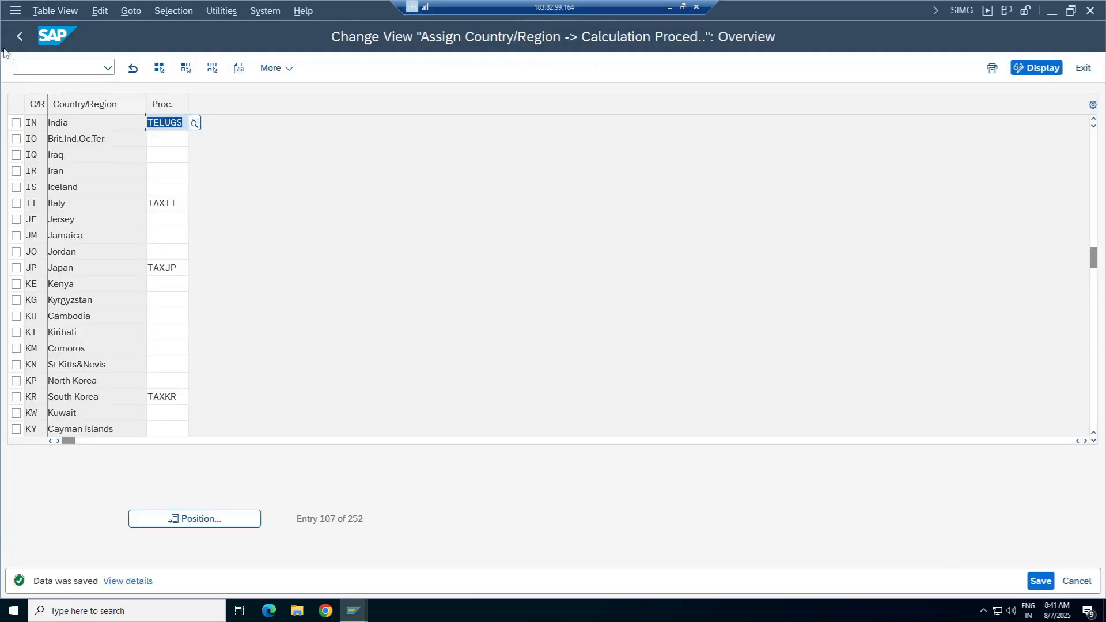
left_click(20, 36)
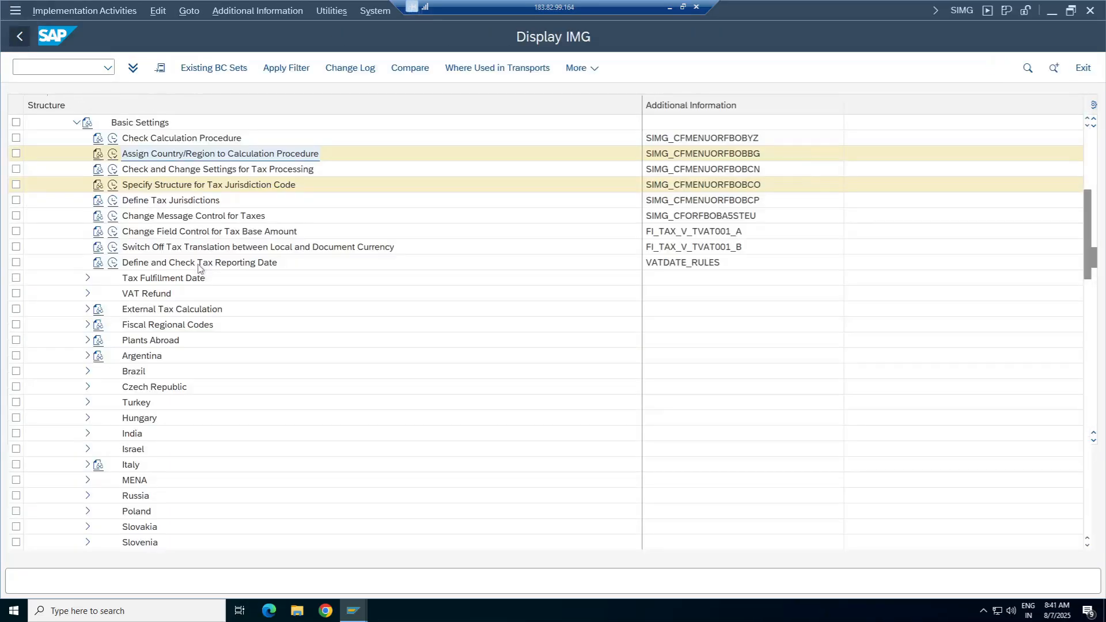
left_click(75, 123)
left_click(76, 139)
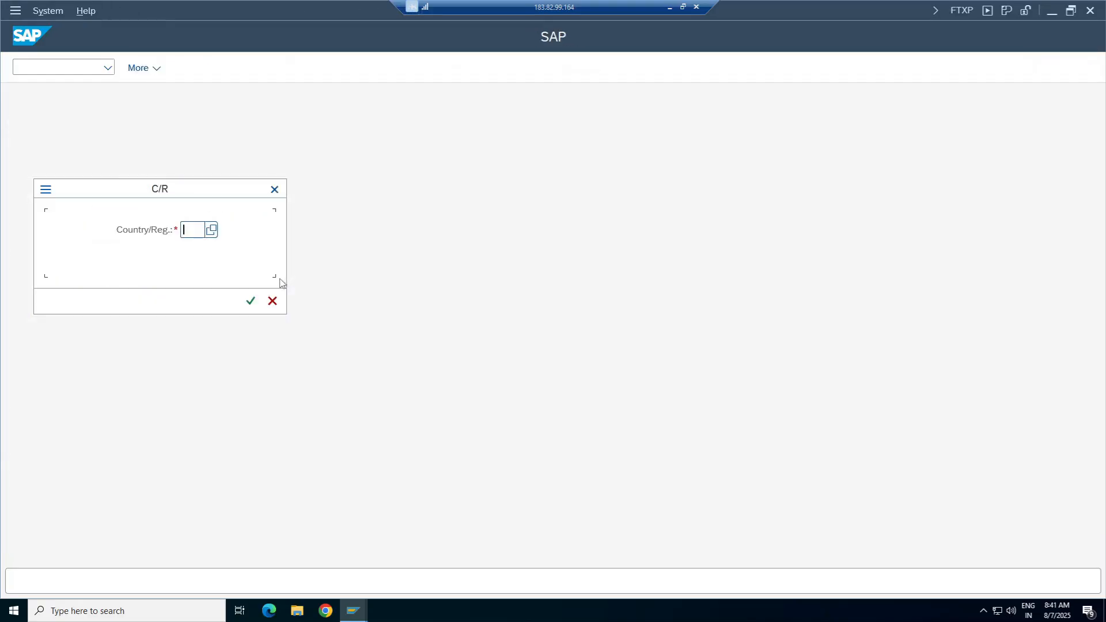
key("space")
left_click(196, 250)
left_click(251, 301)
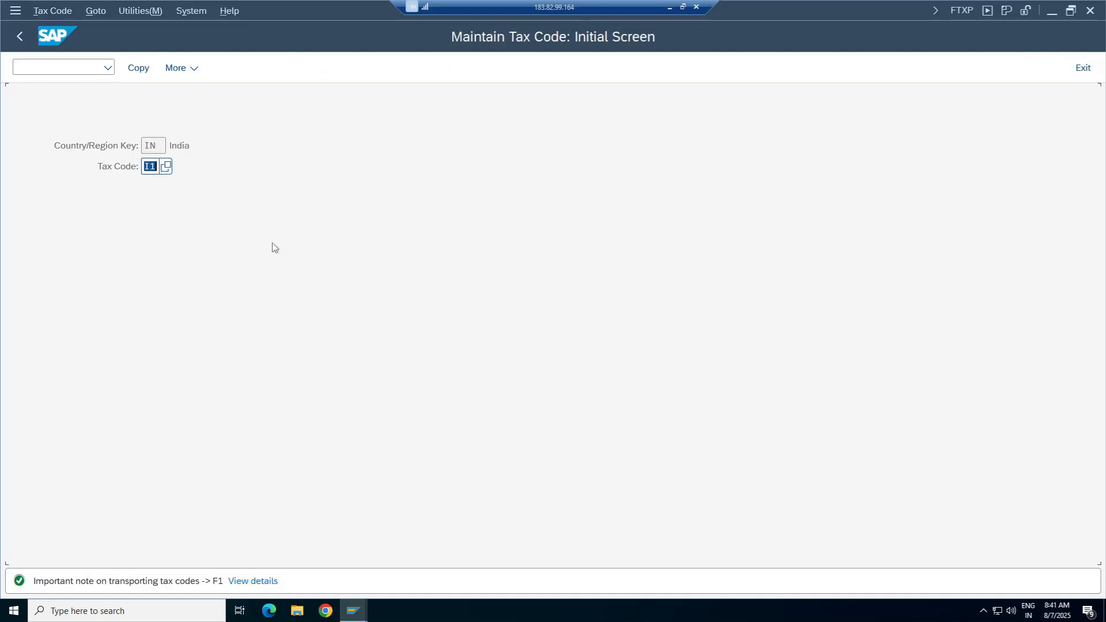
Try to define tax code I1 as "CGST 6 % & SGST 6 % Telu Input Tax" with tax type V and CheckID, leaving without saving.
key("Return")
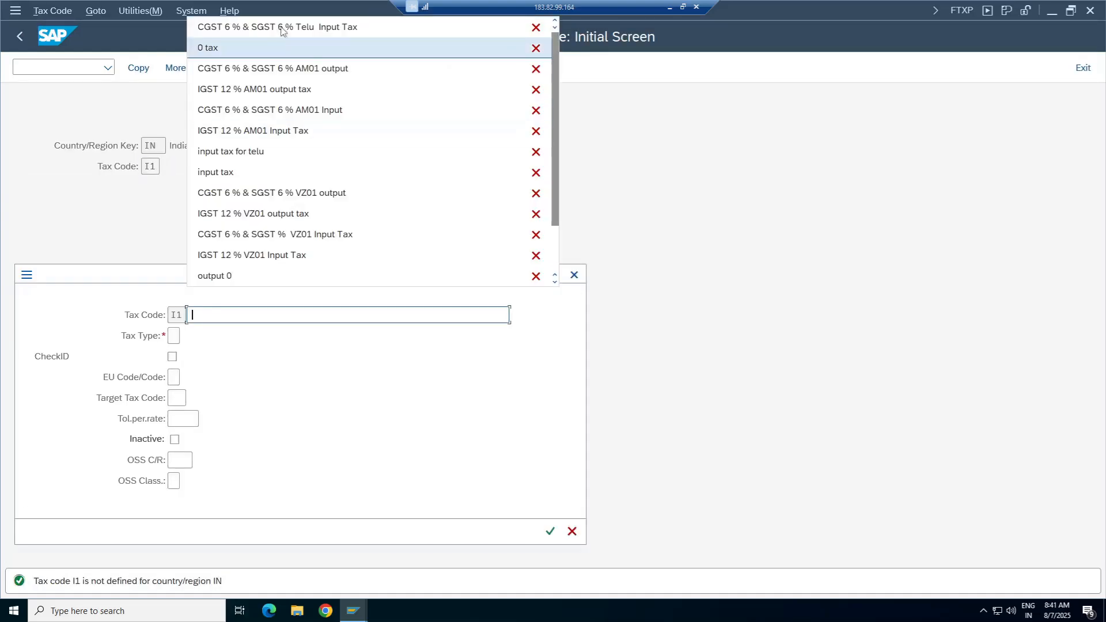
left_click(282, 29)
left_click(179, 339)
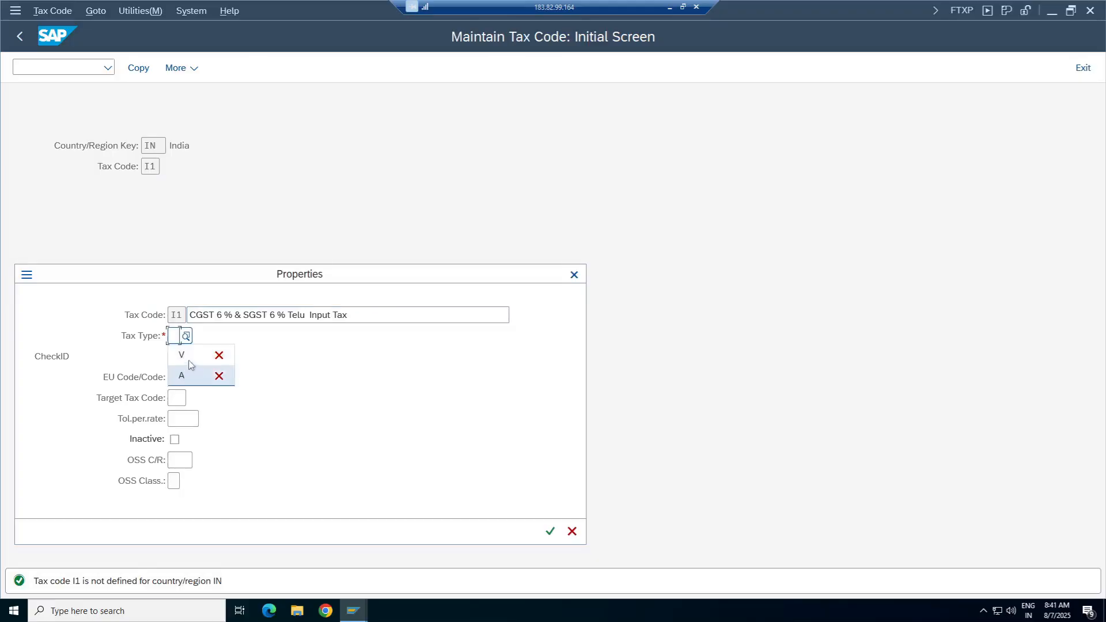
left_click(185, 336)
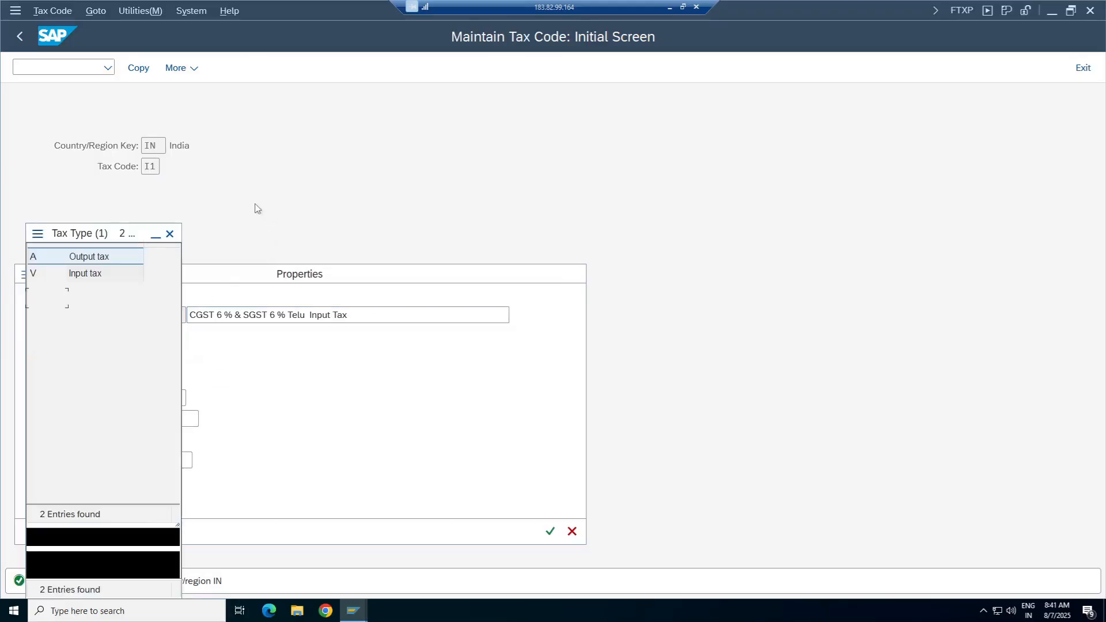
double_click(86, 316)
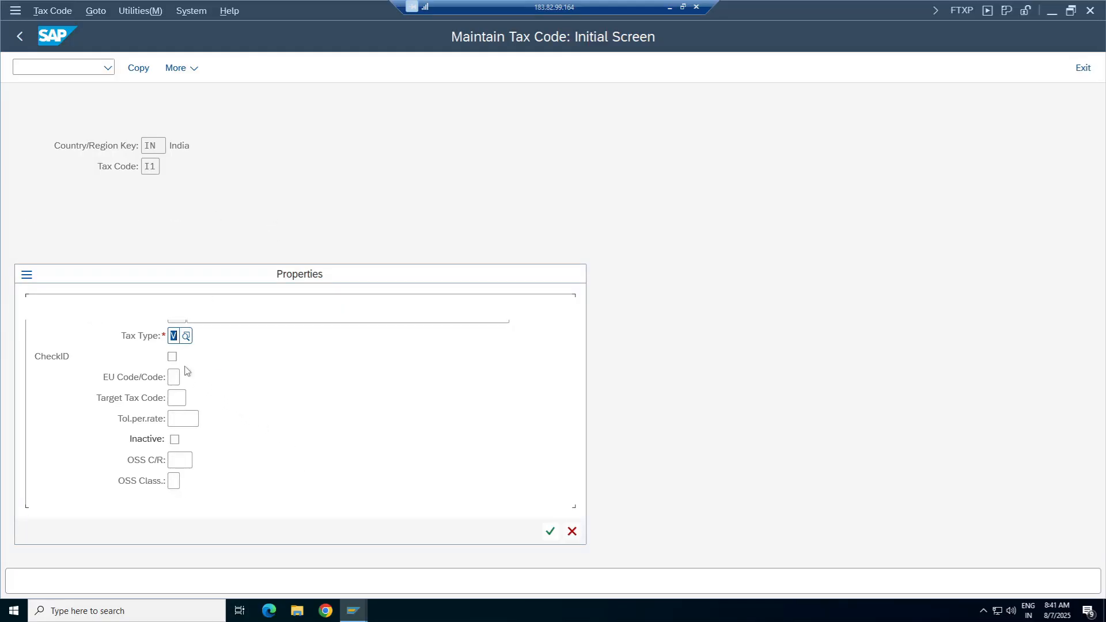
left_click(172, 356)
left_click(550, 531)
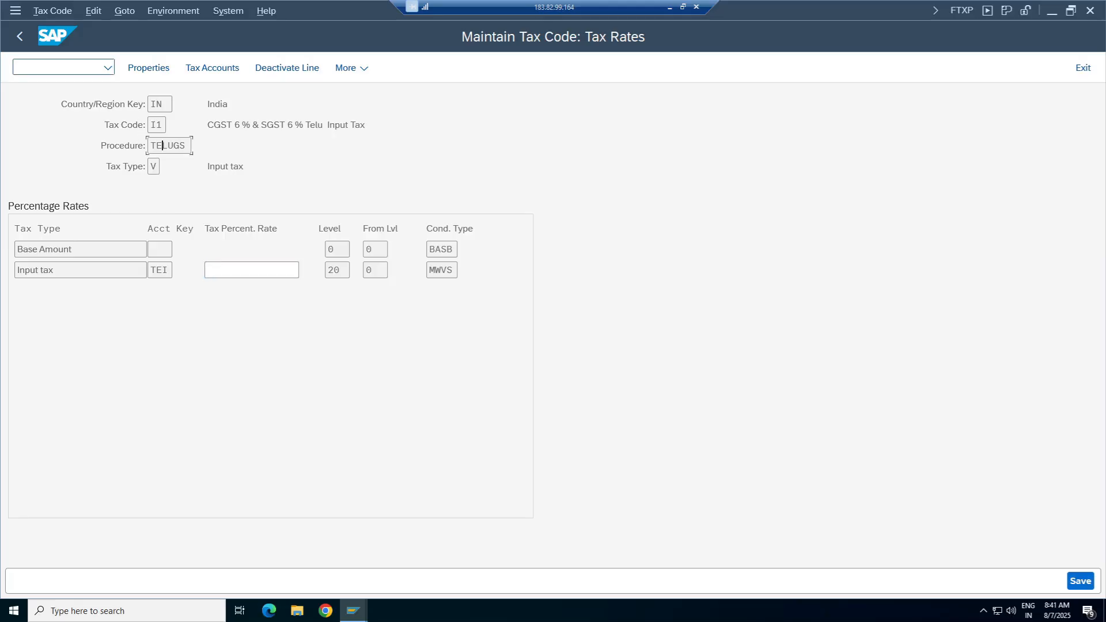
left_click(20, 36)
left_click(300, 350)
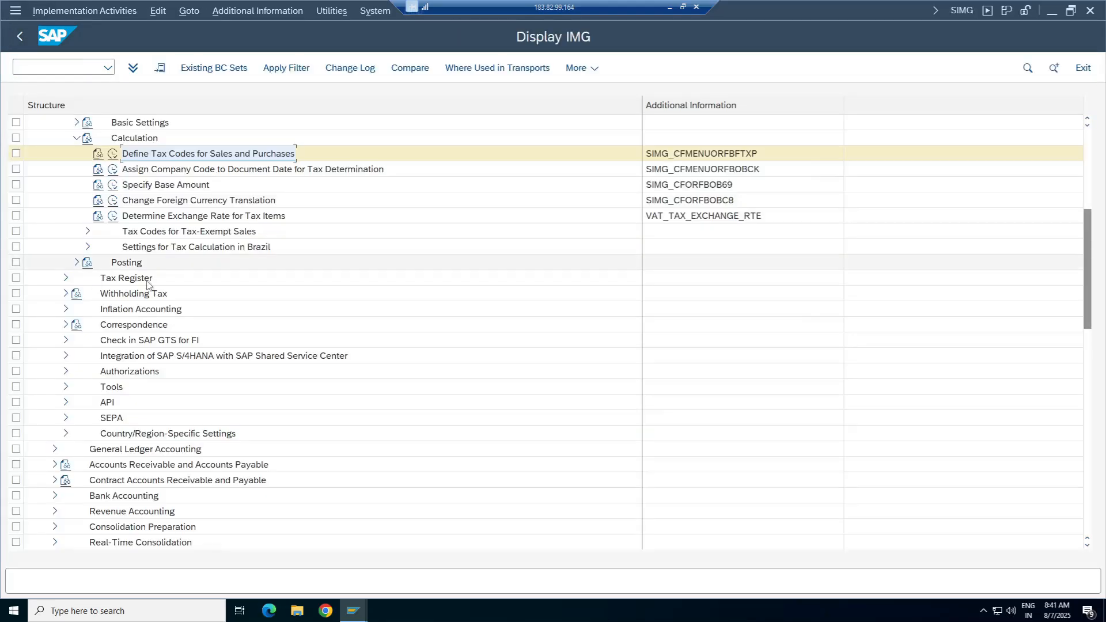
Open Check Calculation Procedure under Basic Settings and look through the procedures list for TELUGS.
left_click(76, 122)
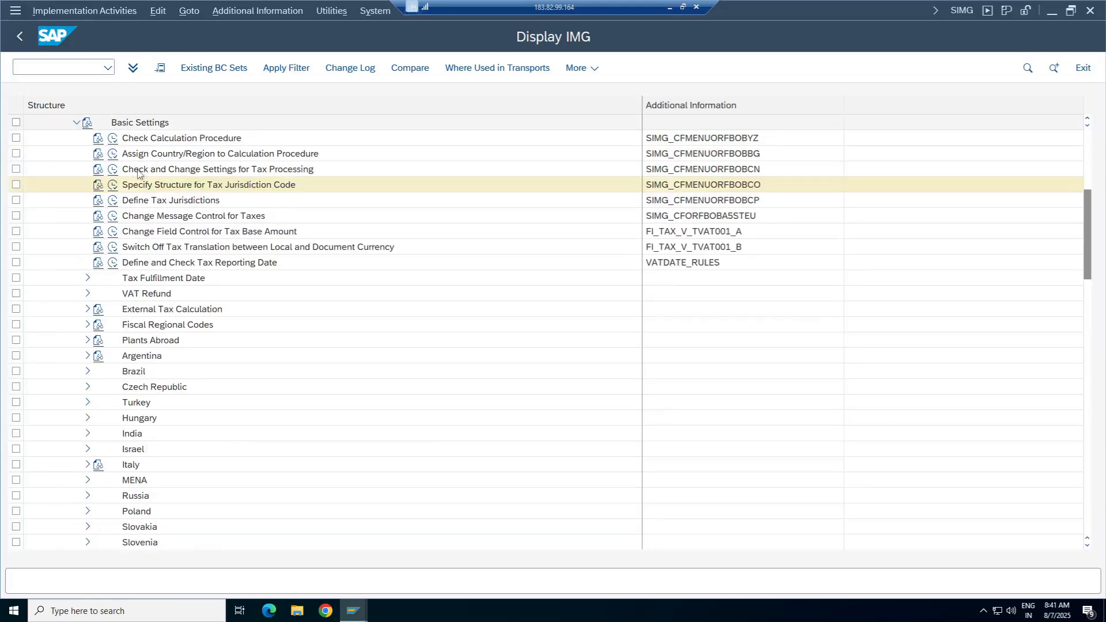
left_click(112, 138)
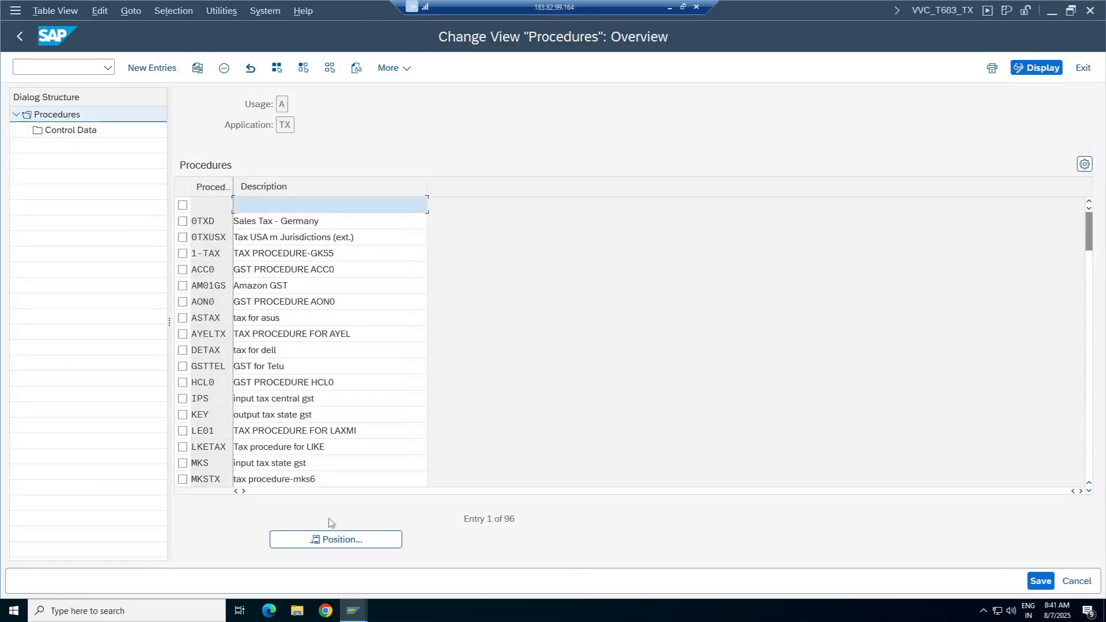
left_click(324, 431)
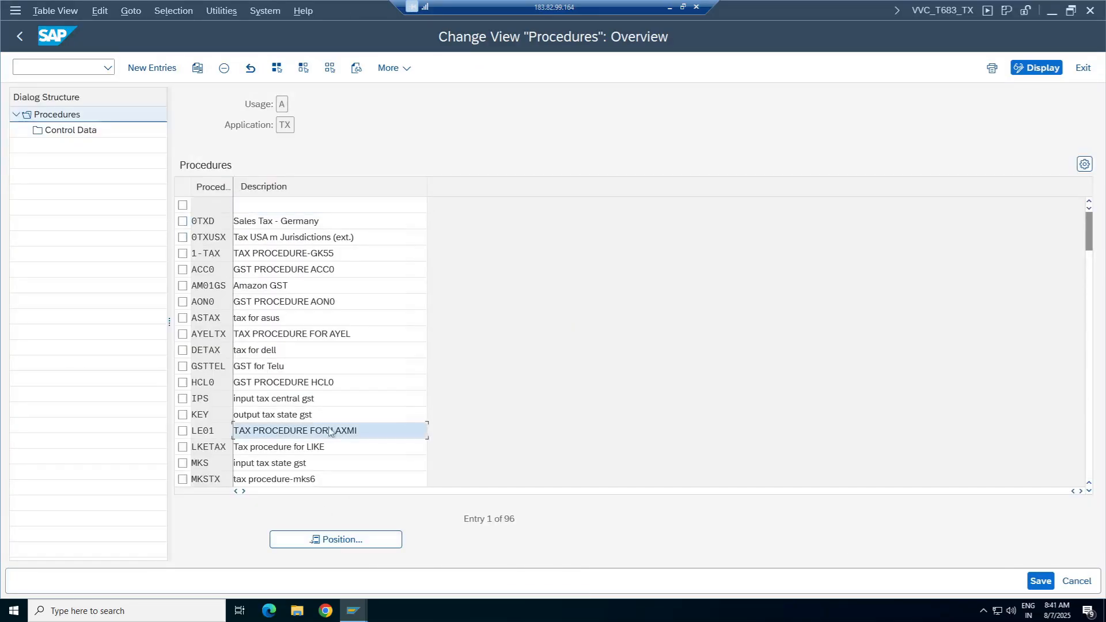
key("Page_Down")
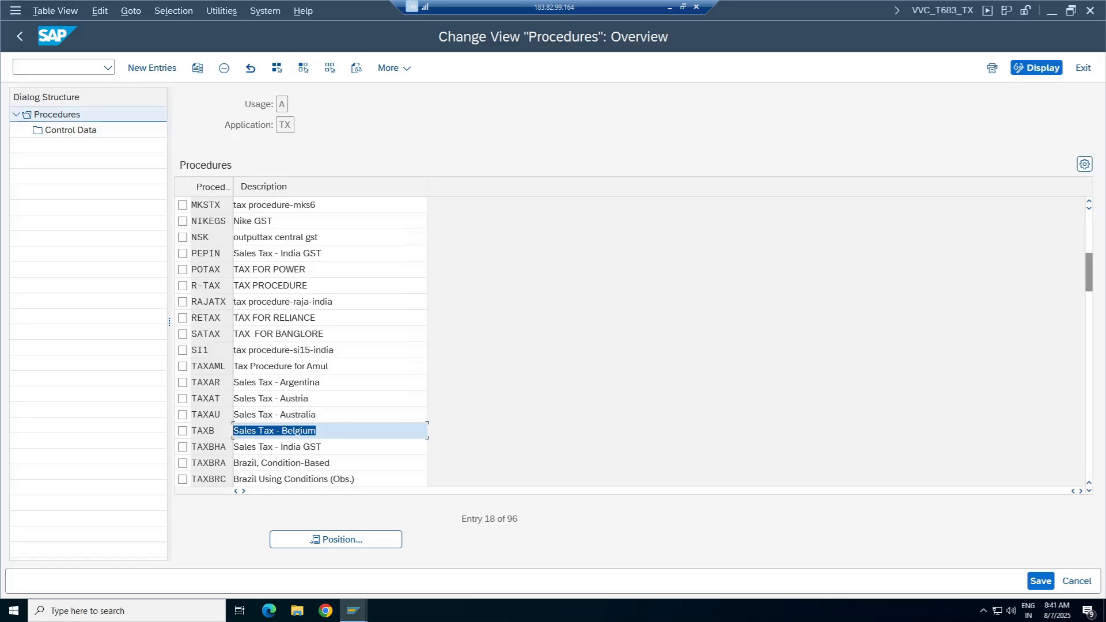
key("Page_Down")
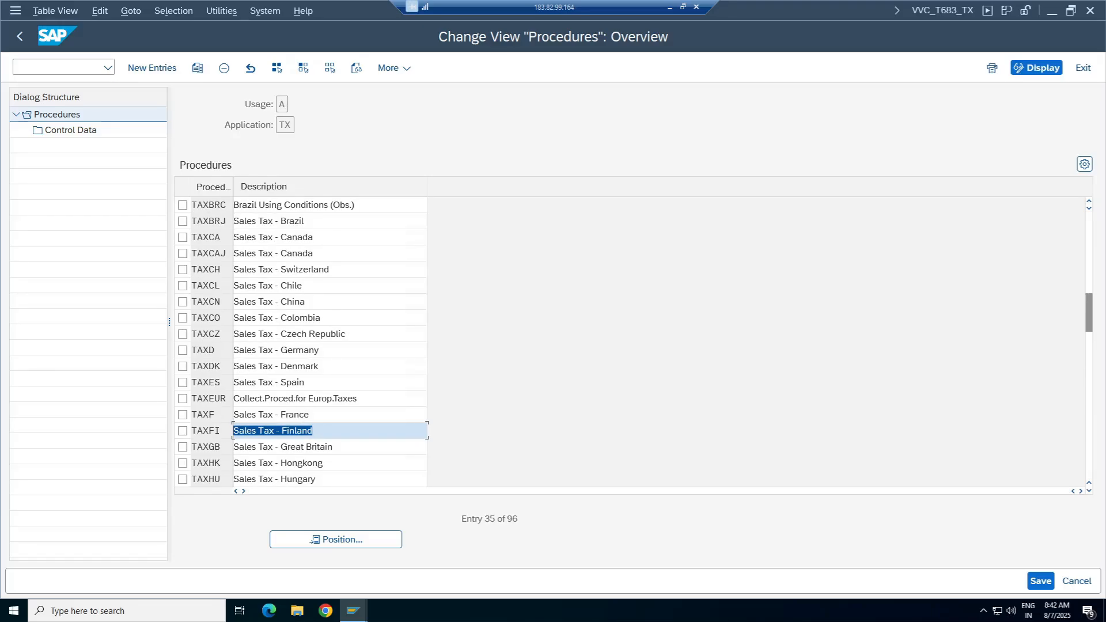
key("Page_Down")
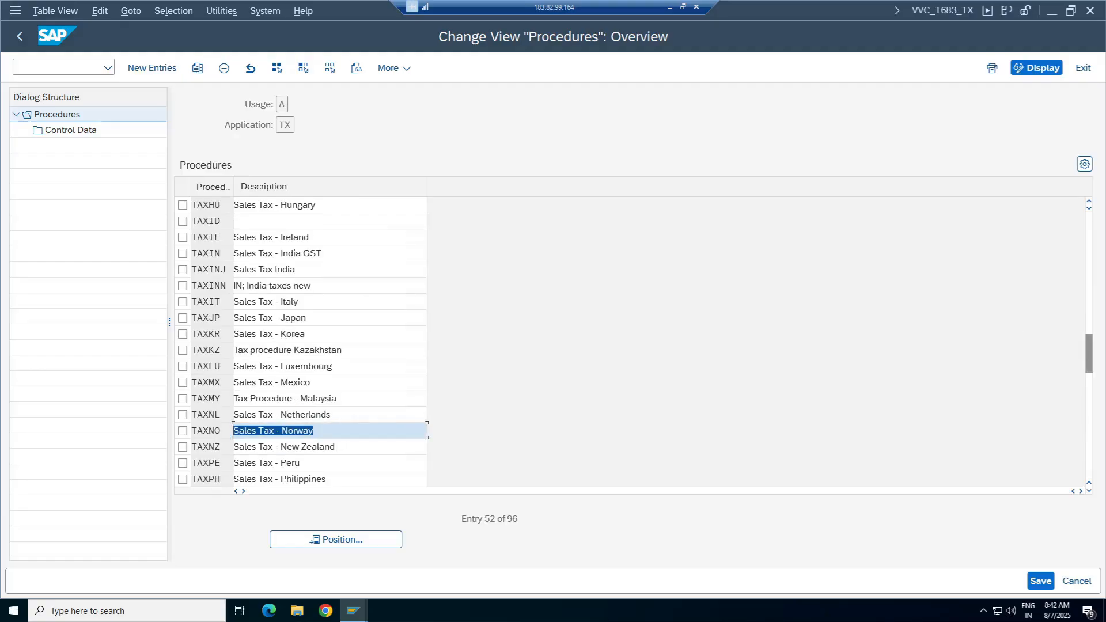
key("Page_Down")
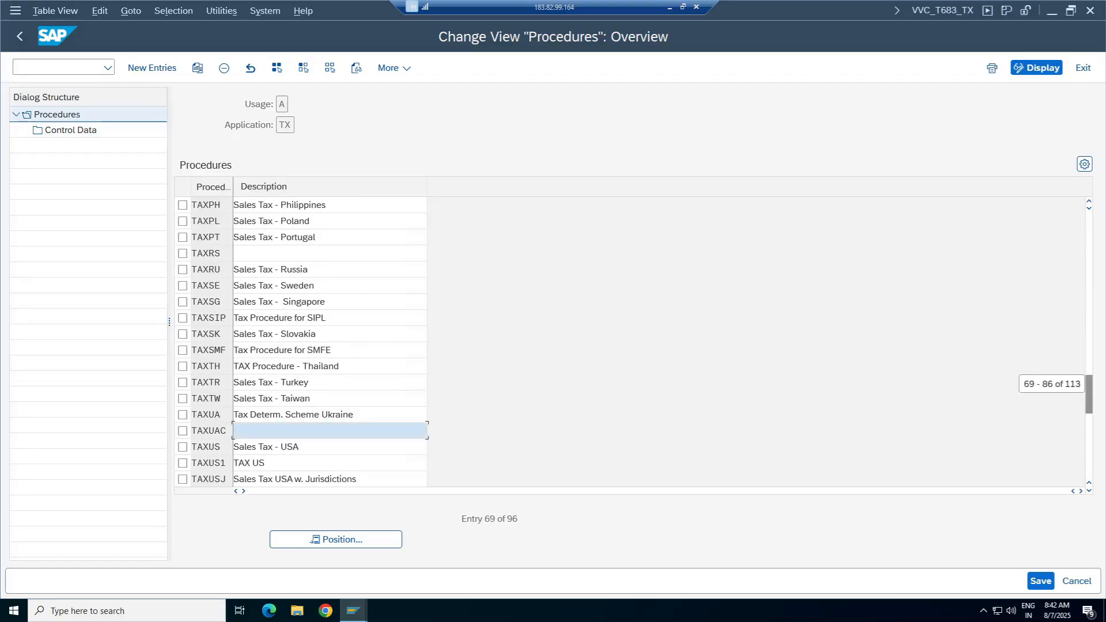
key("Page_Down")
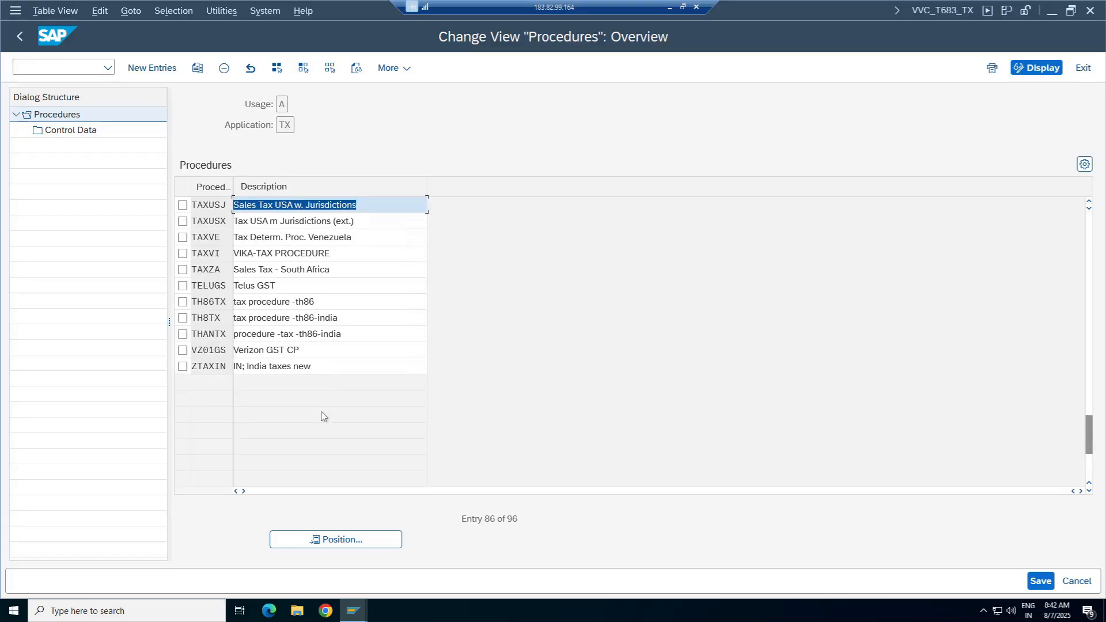
Examine the control data of procedure TELUGS, including the account key of its Input tax step, and return to the procedures list.
left_click(287, 285)
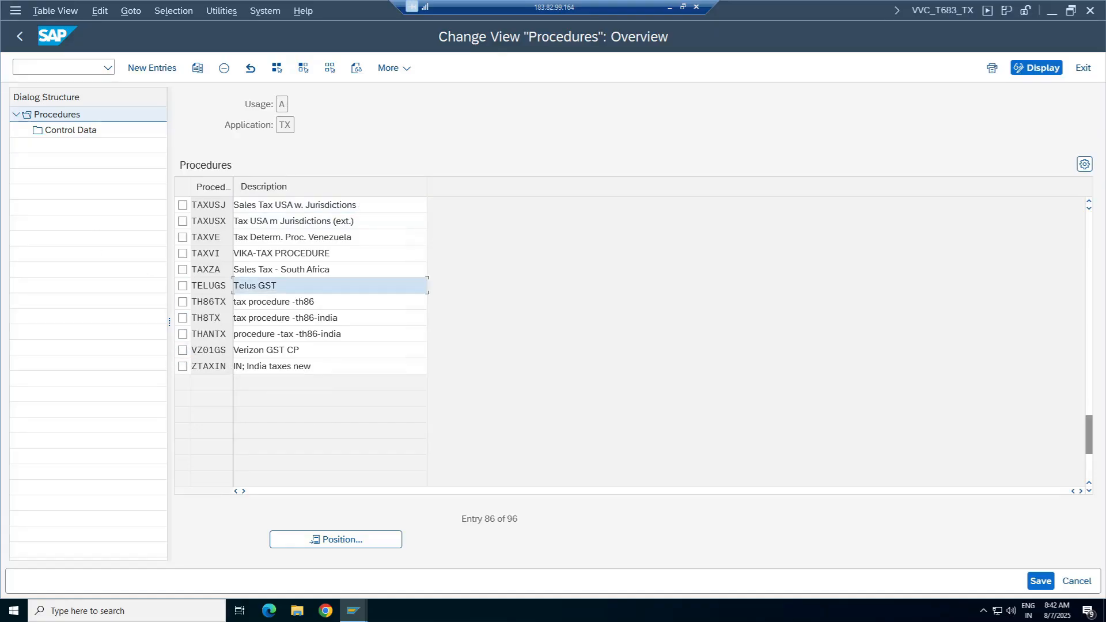
left_click(183, 286)
double_click(71, 130)
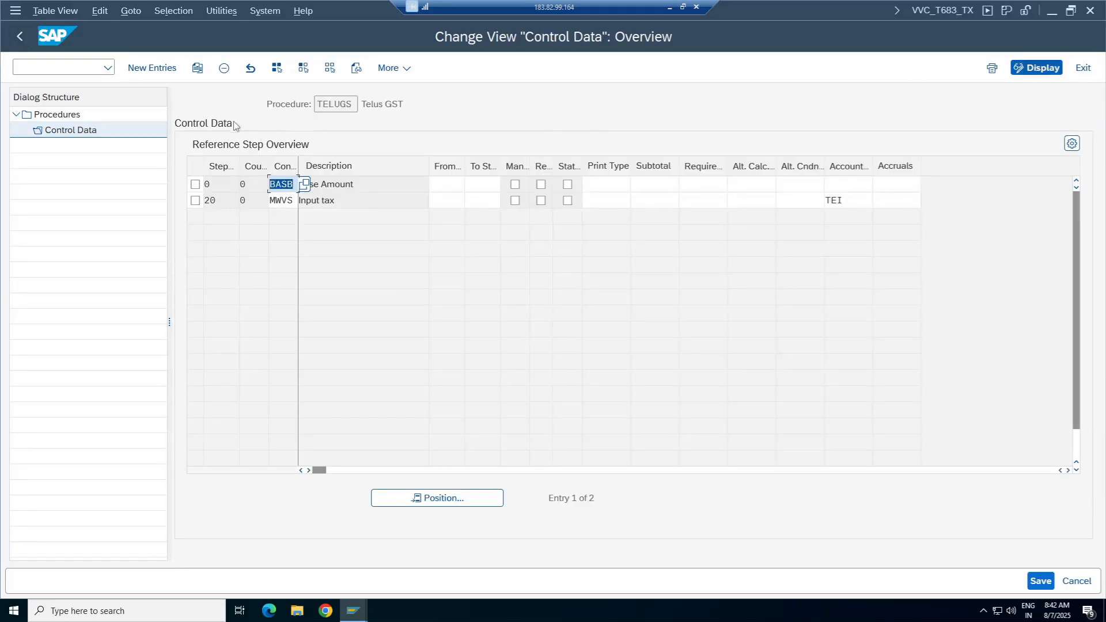
left_click(369, 200)
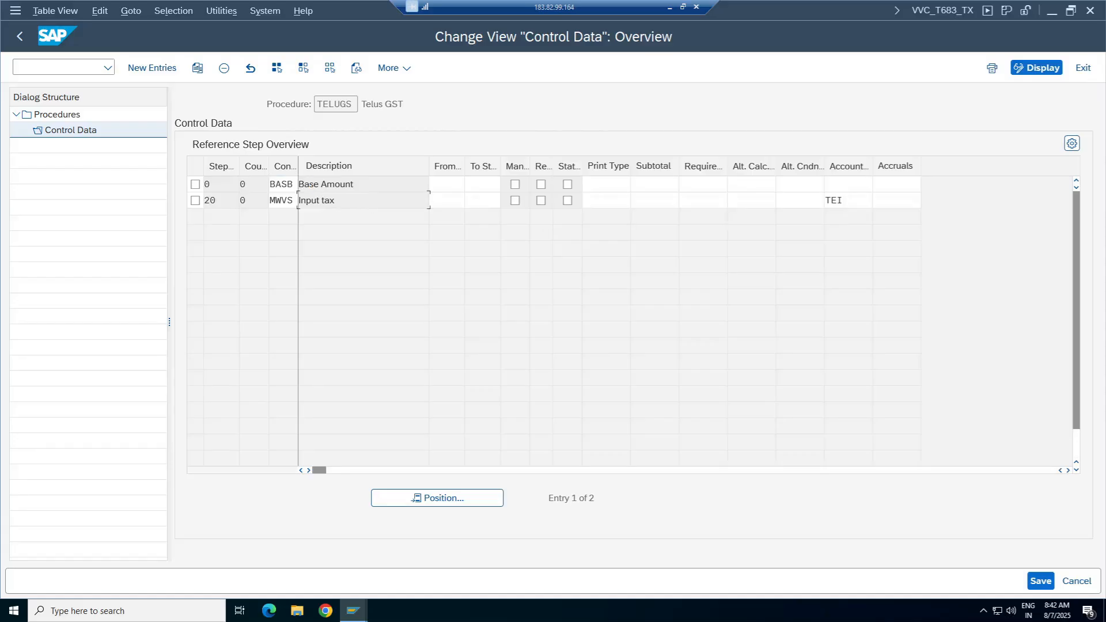
left_click(848, 200)
left_click(12, 38)
Delete procedure TELUGS (Telus GST) with its dependent entries and save the change to the Telus Group customizing request.
left_click(182, 285)
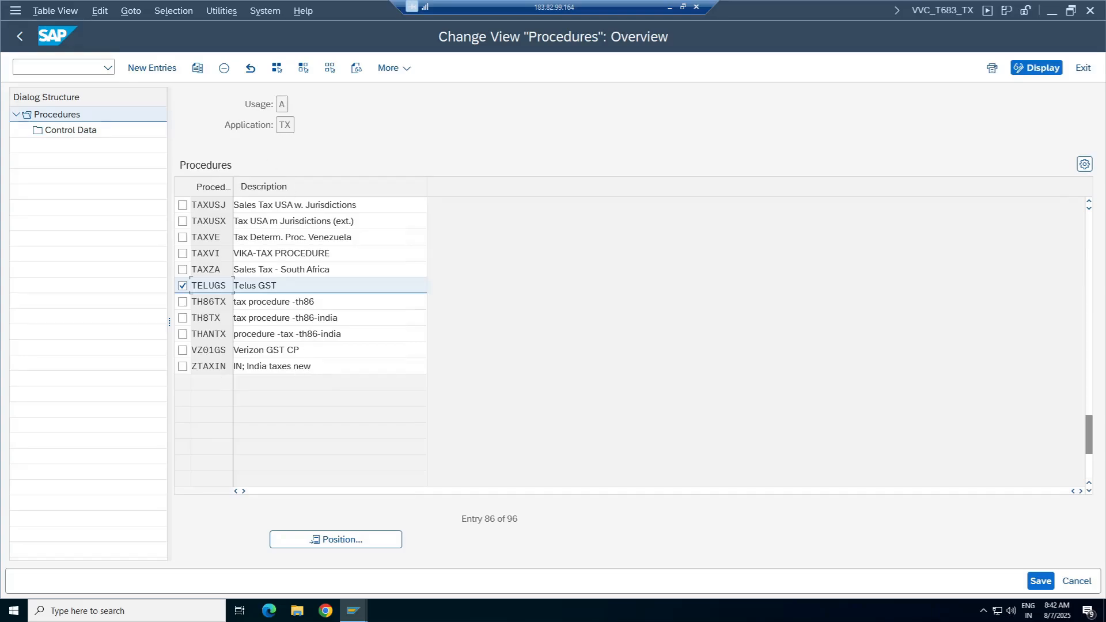
left_click(224, 68)
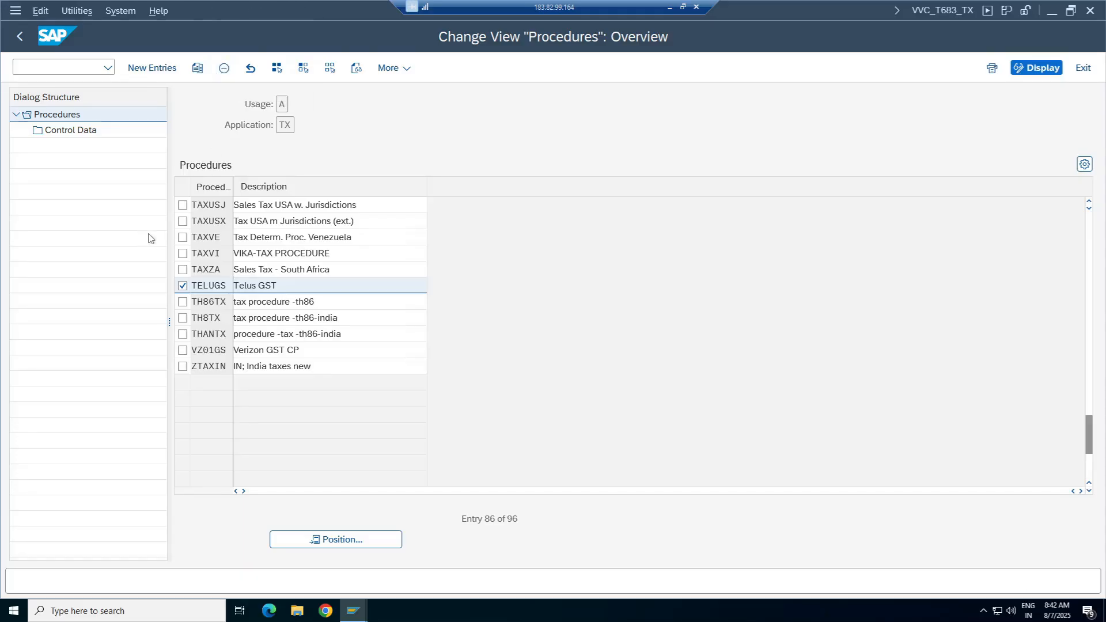
key("Return")
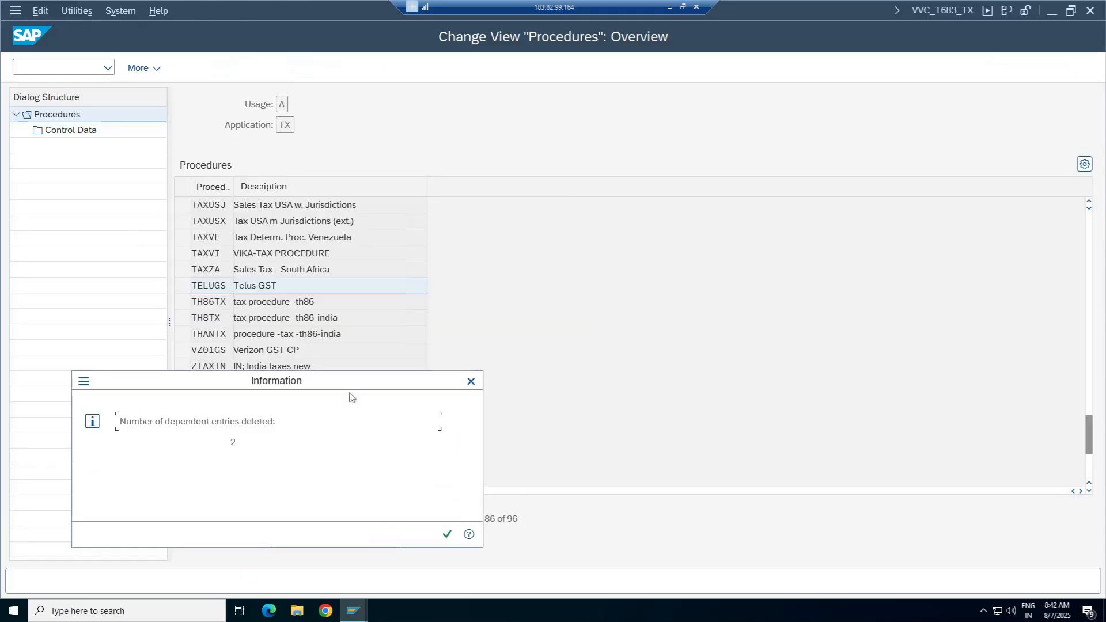
left_click(445, 464)
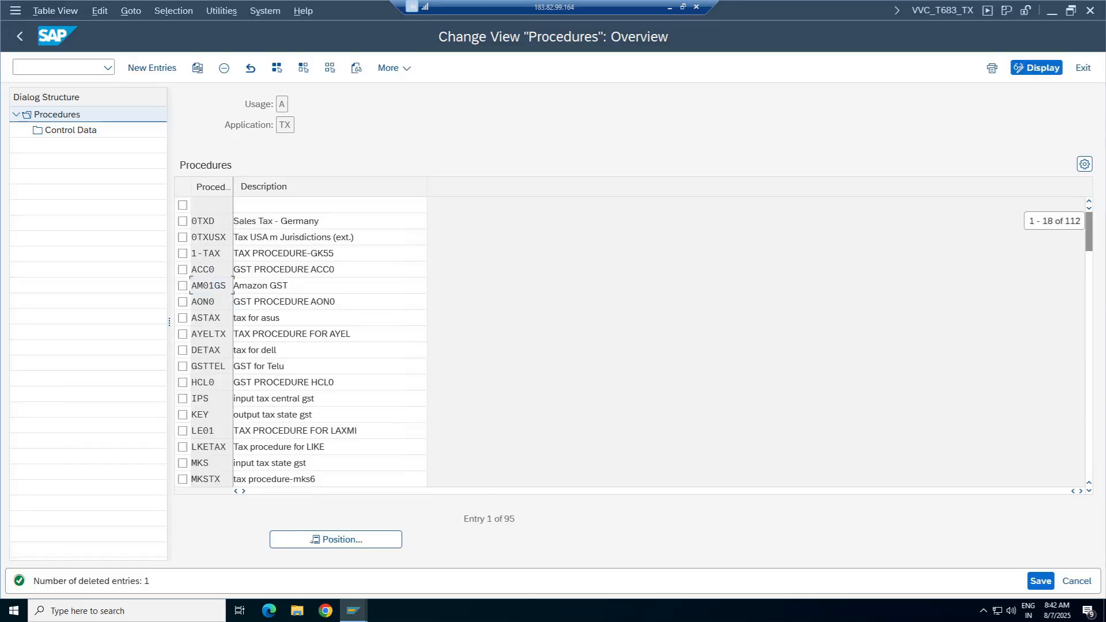
left_click(1041, 580)
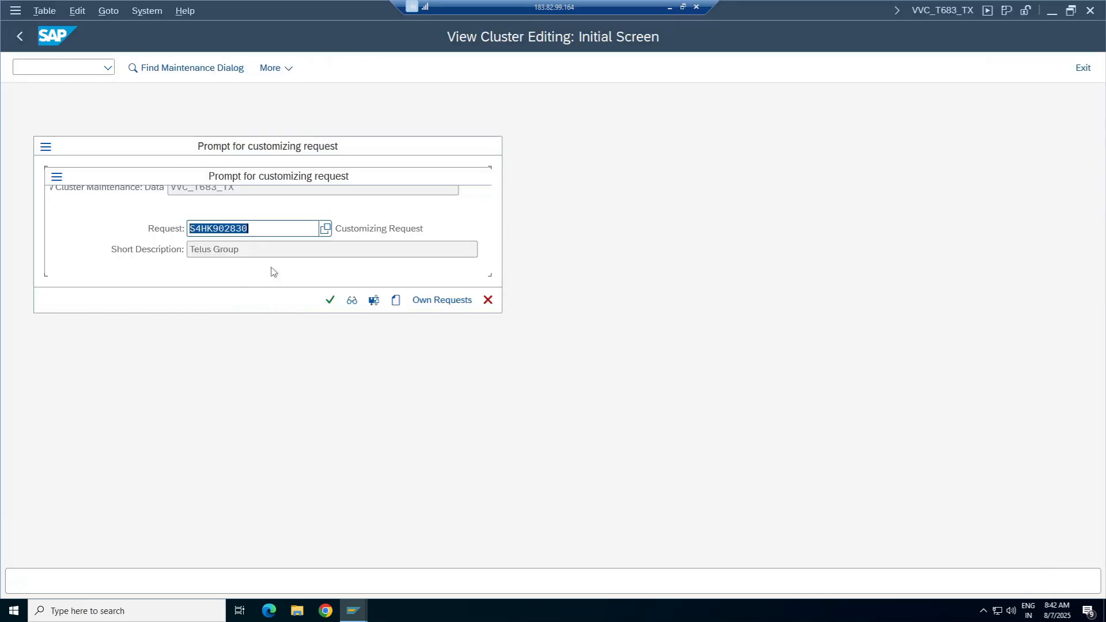
left_click(329, 299)
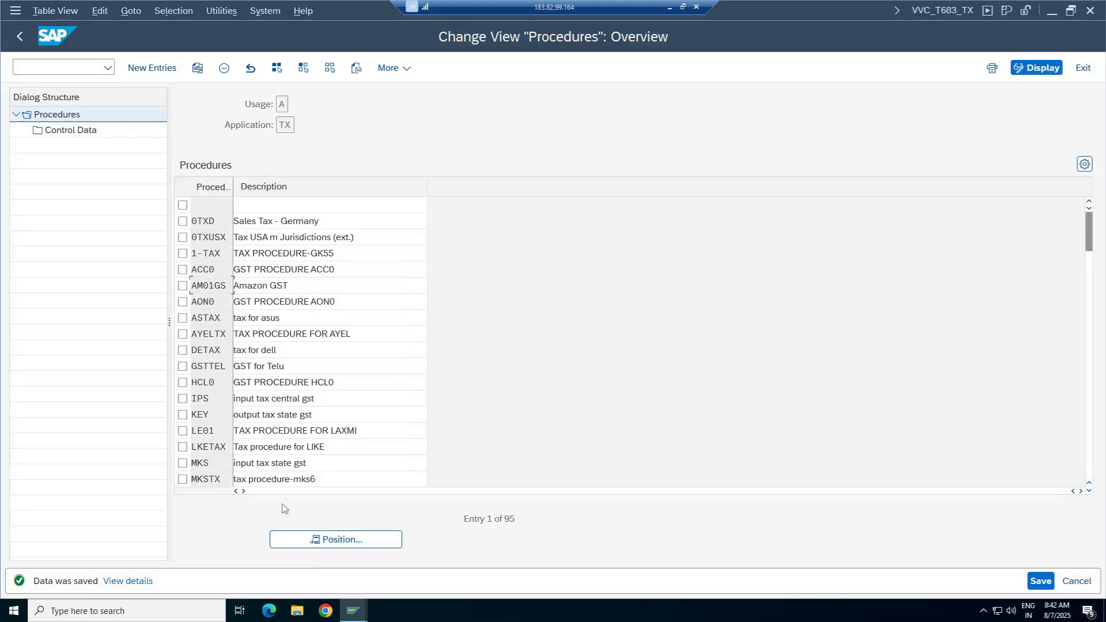
Search the procedures list for TELUGS to check the deletion.
left_click(300, 539)
left_click(197, 230)
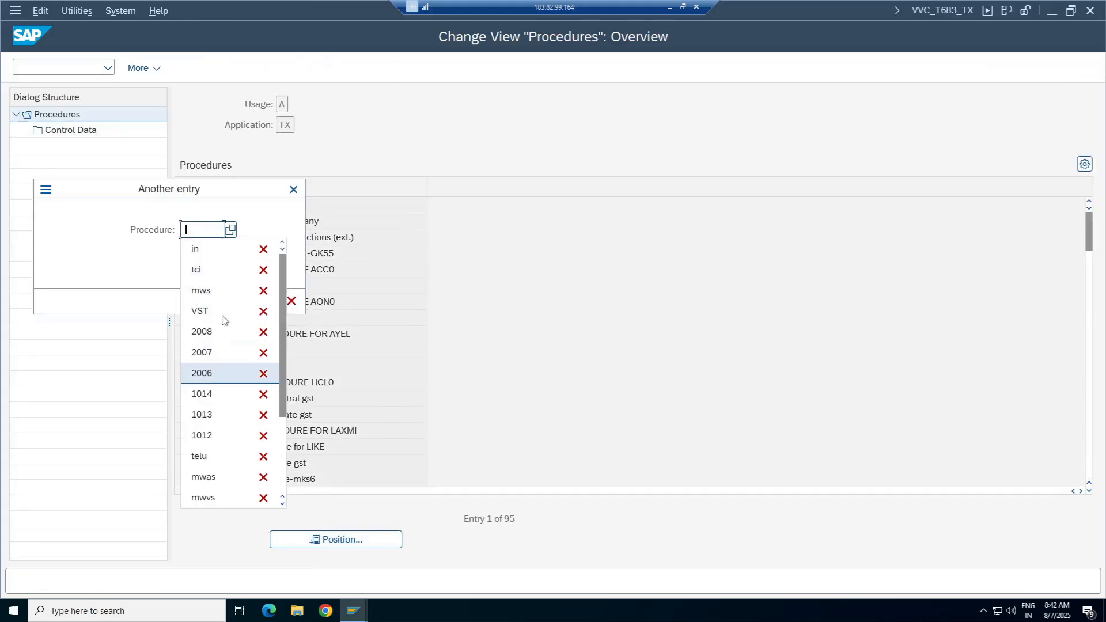
left_click(199, 230)
type("TELUGS")
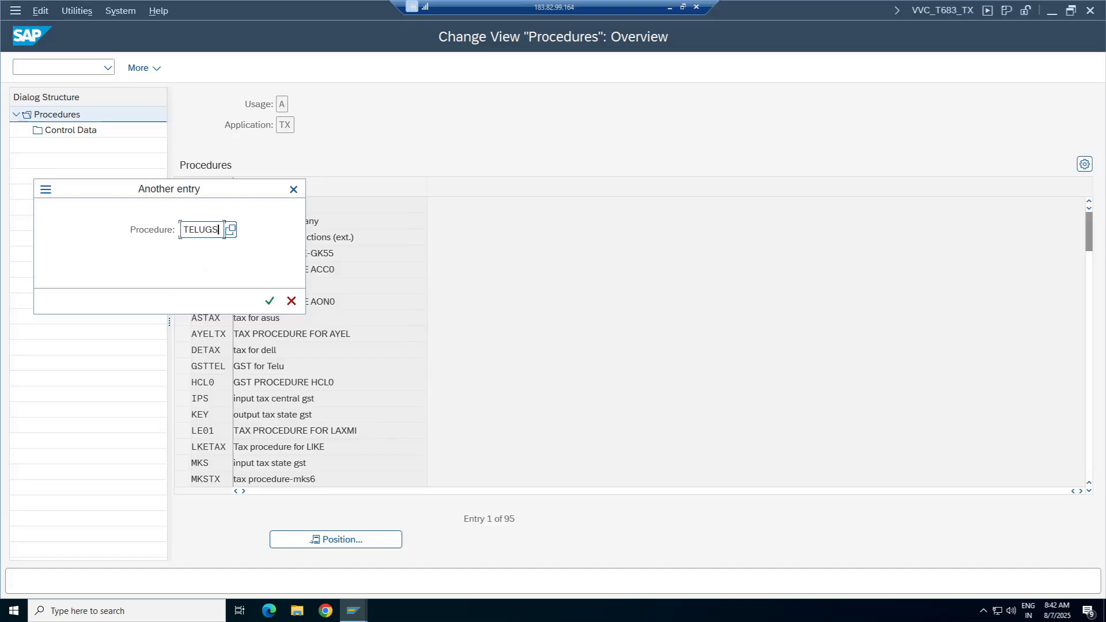
key("Return")
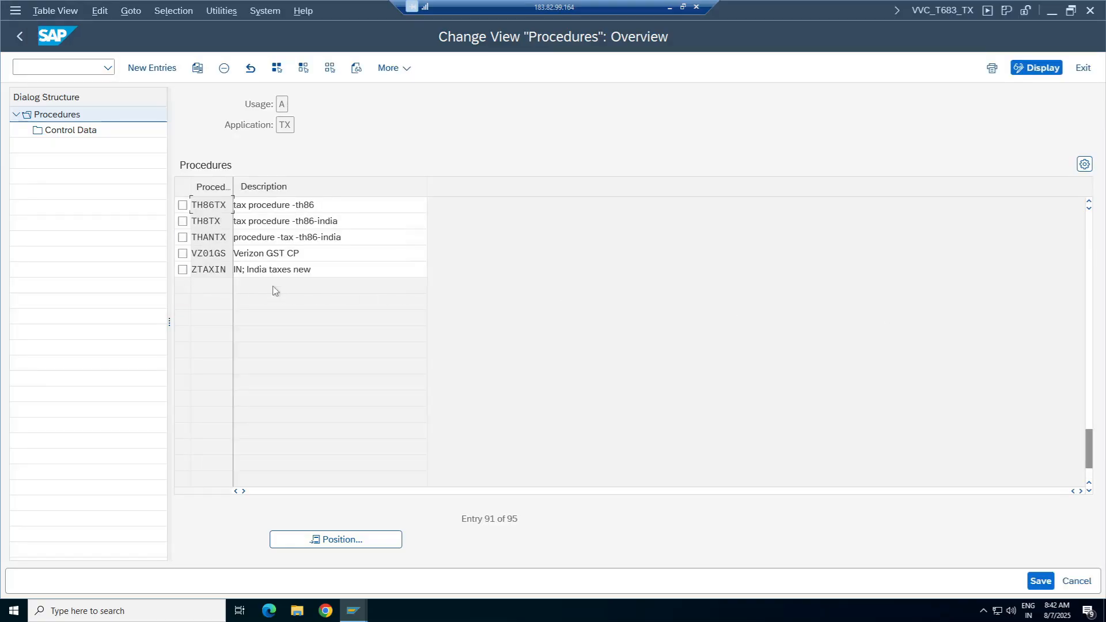
Position the procedures list on GSTTEL and check its entry, GST for Telu.
left_click(310, 539)
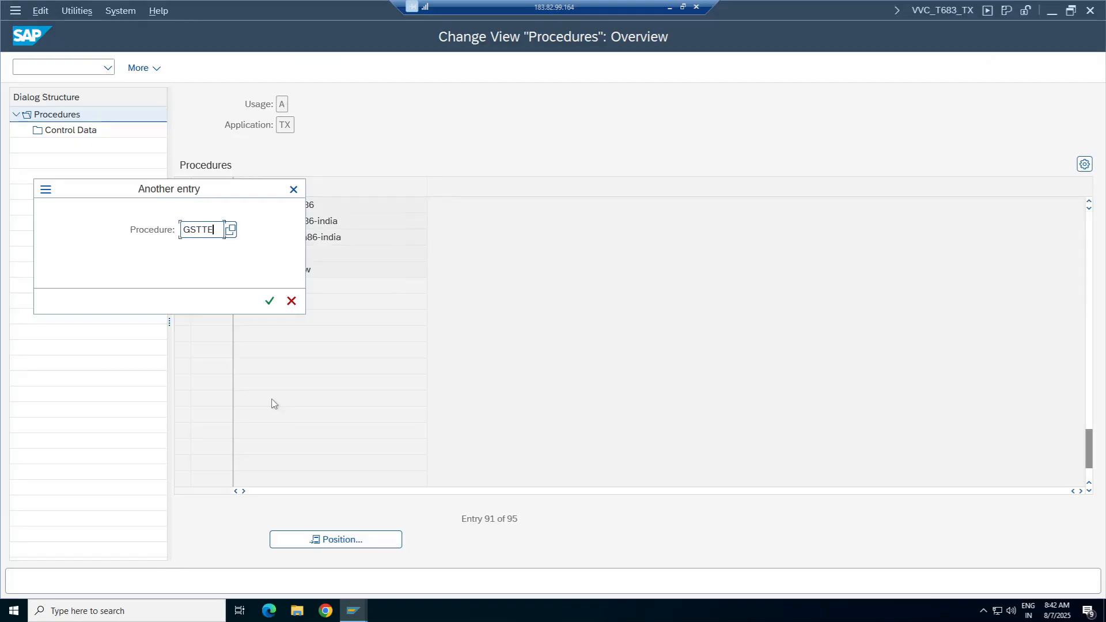
type("GSTTEL")
key("Return")
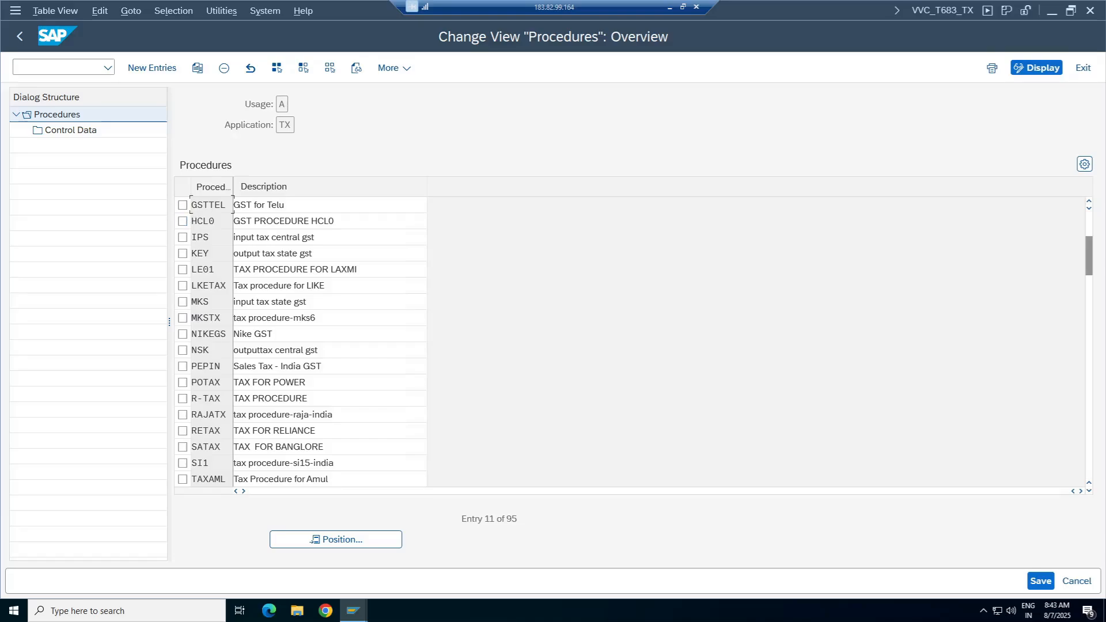
left_click(278, 205)
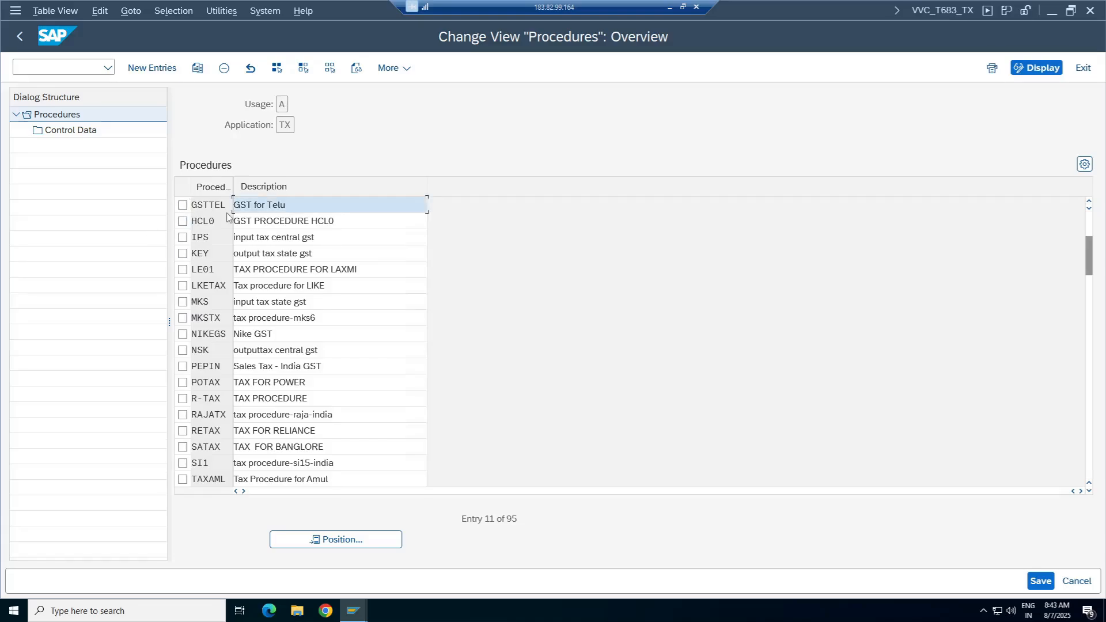
double_click(208, 205)
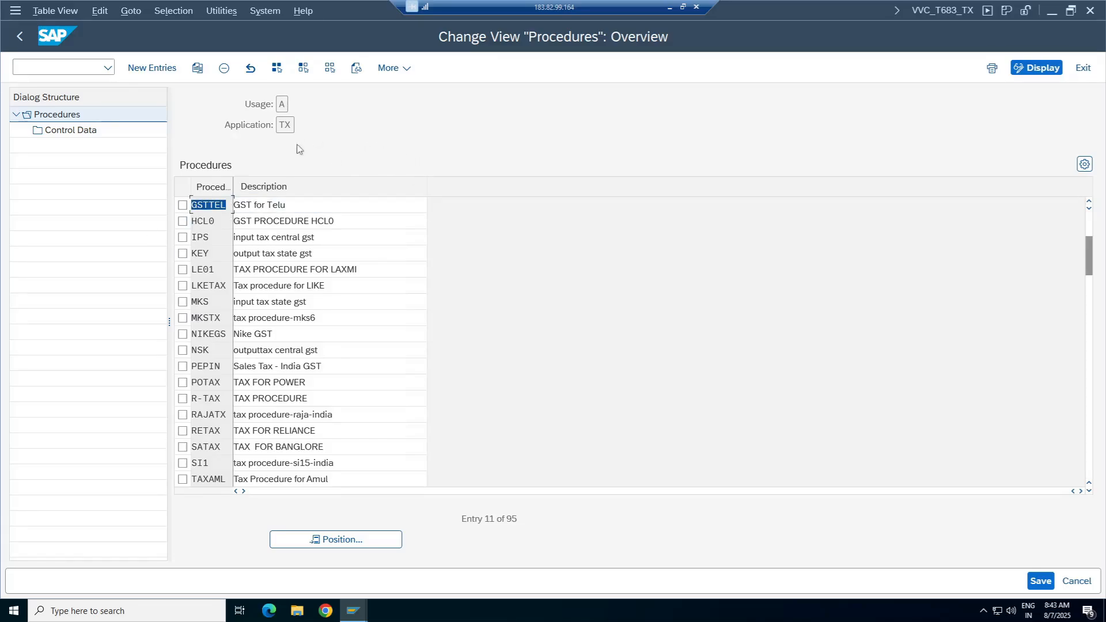
left_click(270, 205)
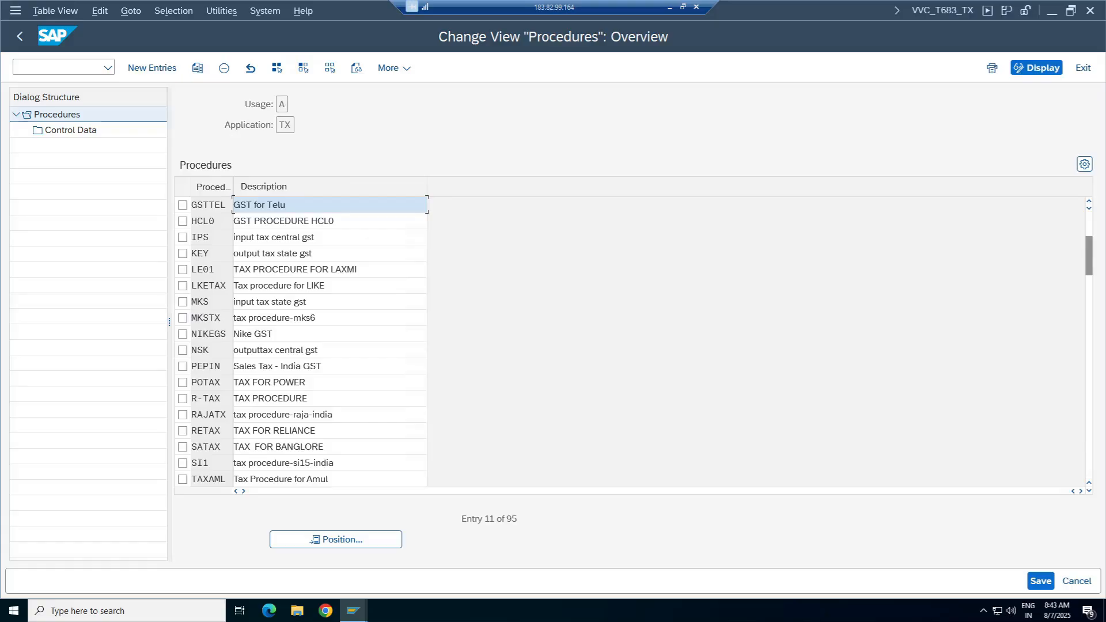
Examine the control data of procedure GSTTEL, including its condition types and account keys, and return to the customizing structure.
left_click(183, 205)
left_click(71, 131)
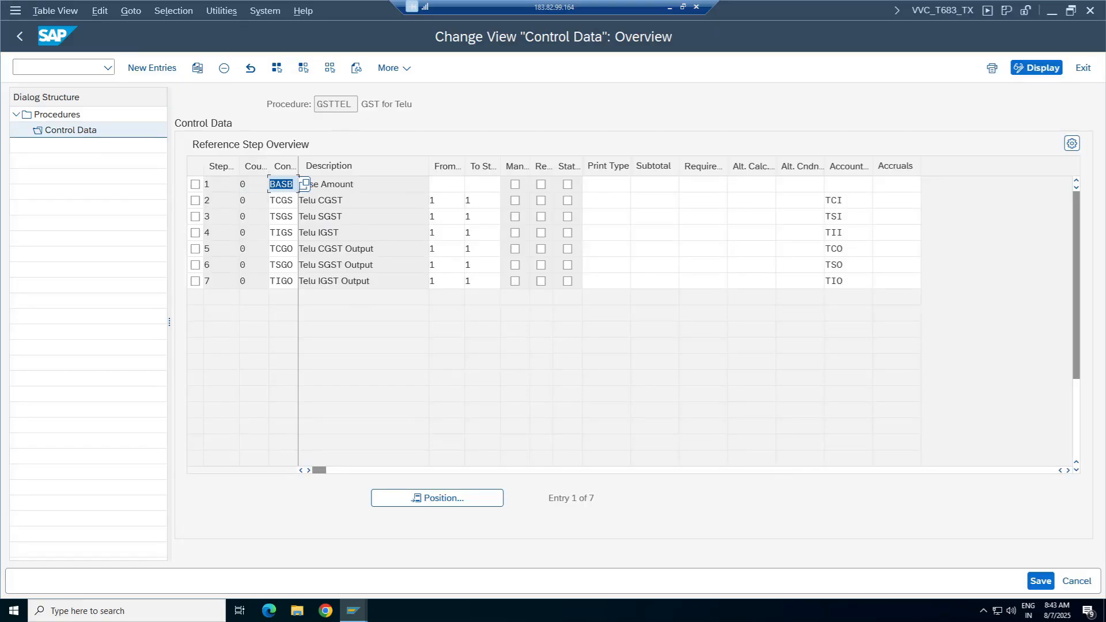
left_click_drag(354, 104, 314, 104)
left_click(358, 103)
left_click(17, 40)
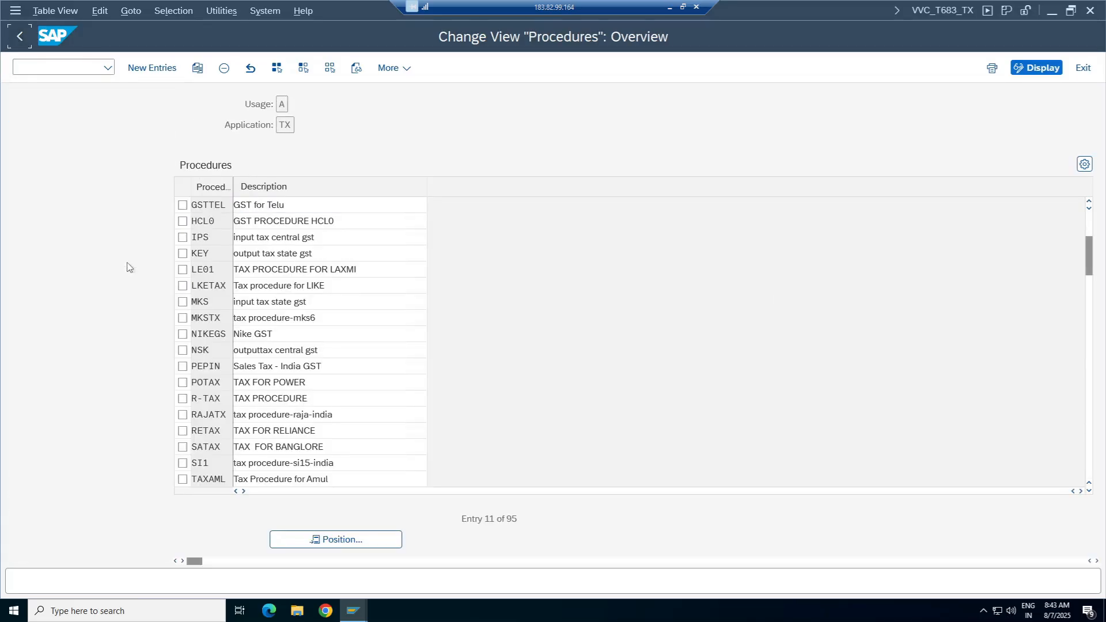
left_click(566, 103)
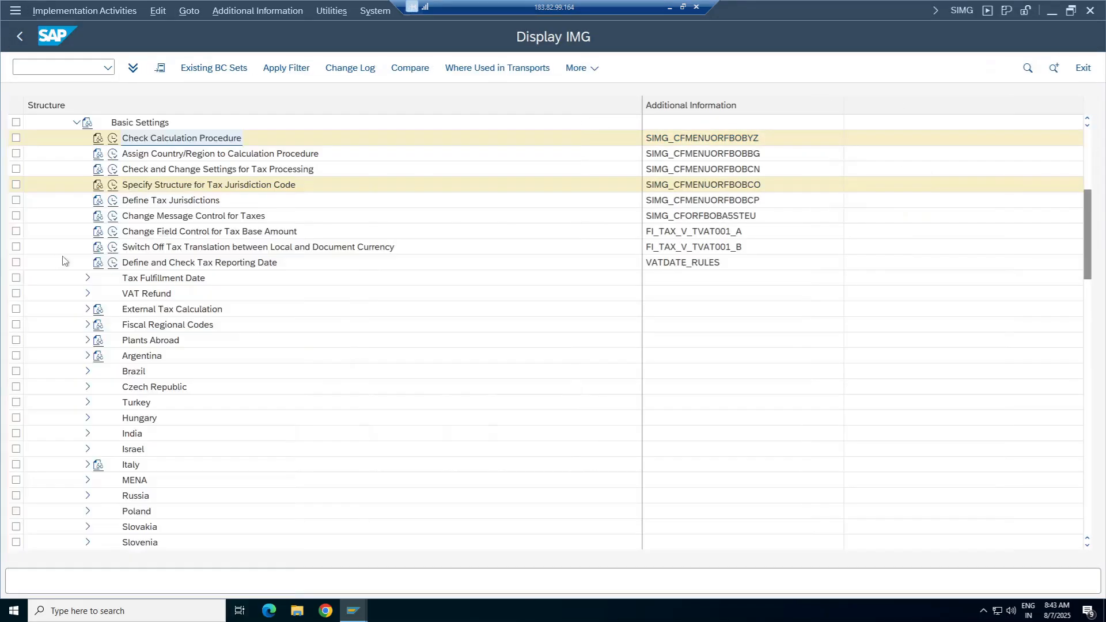
Open Define Tax Codes for Sales and Purchases for country IN and start creating tax code I1.
left_click(76, 123)
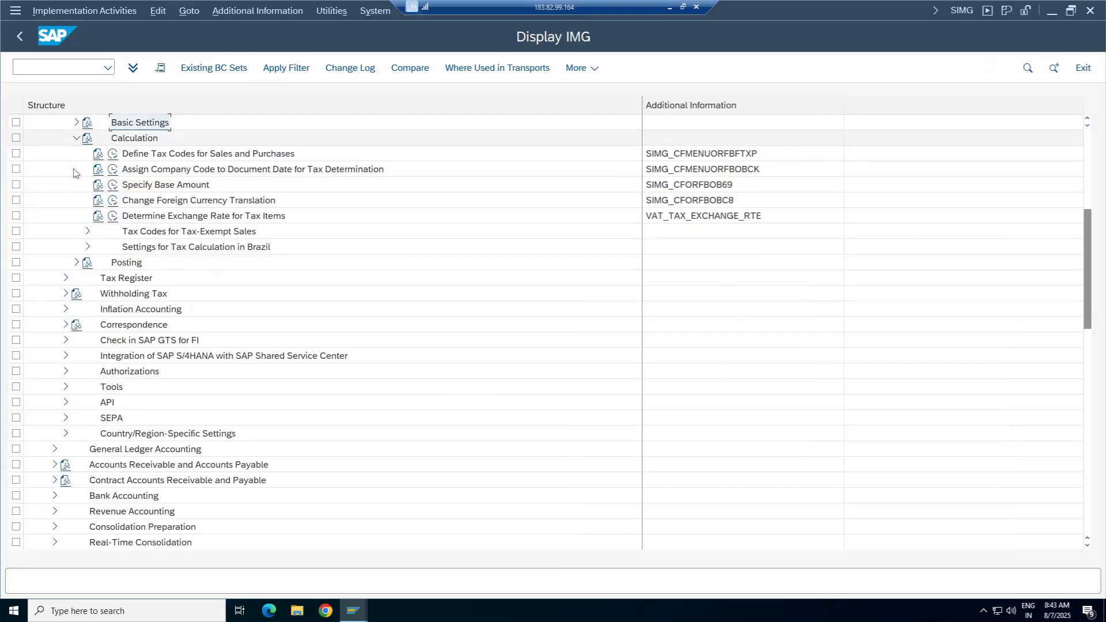
left_click(112, 154)
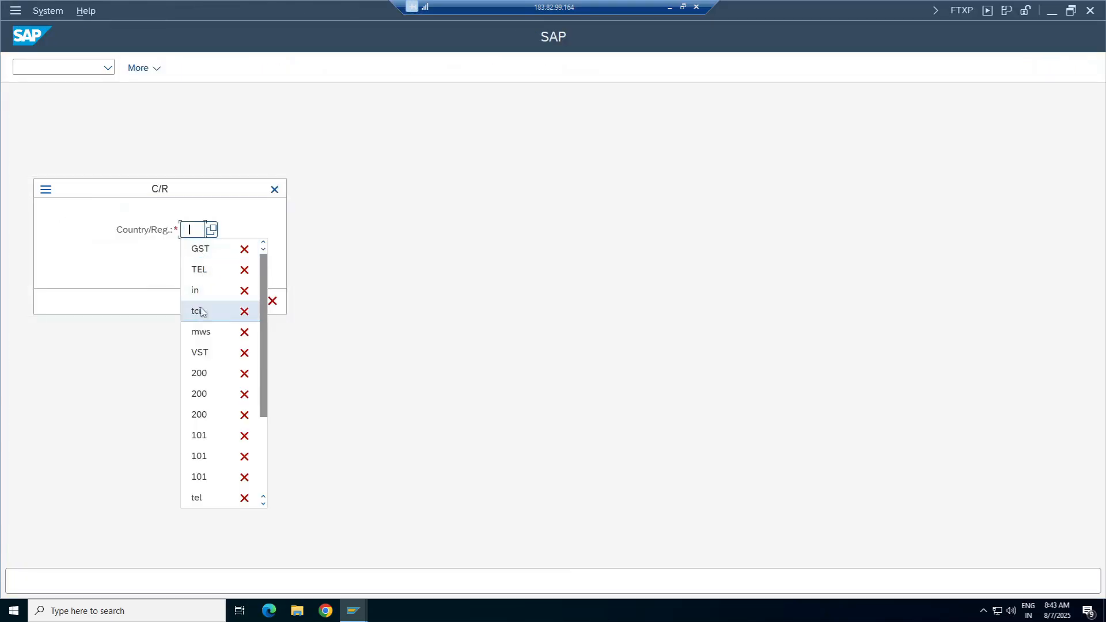
left_click(196, 290)
left_click(249, 301)
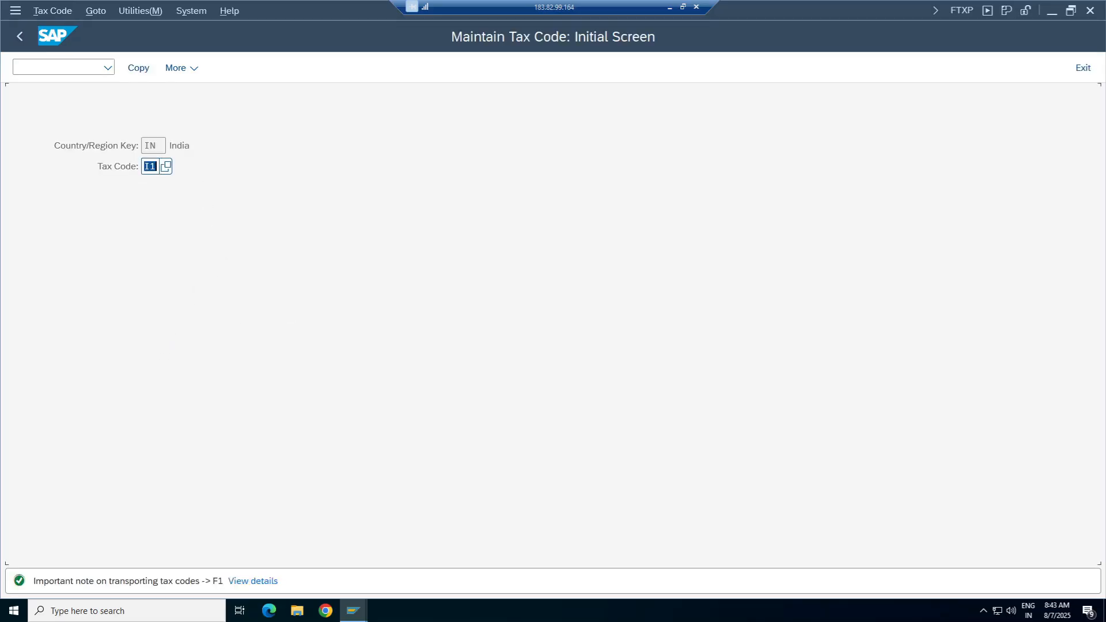
key("Return")
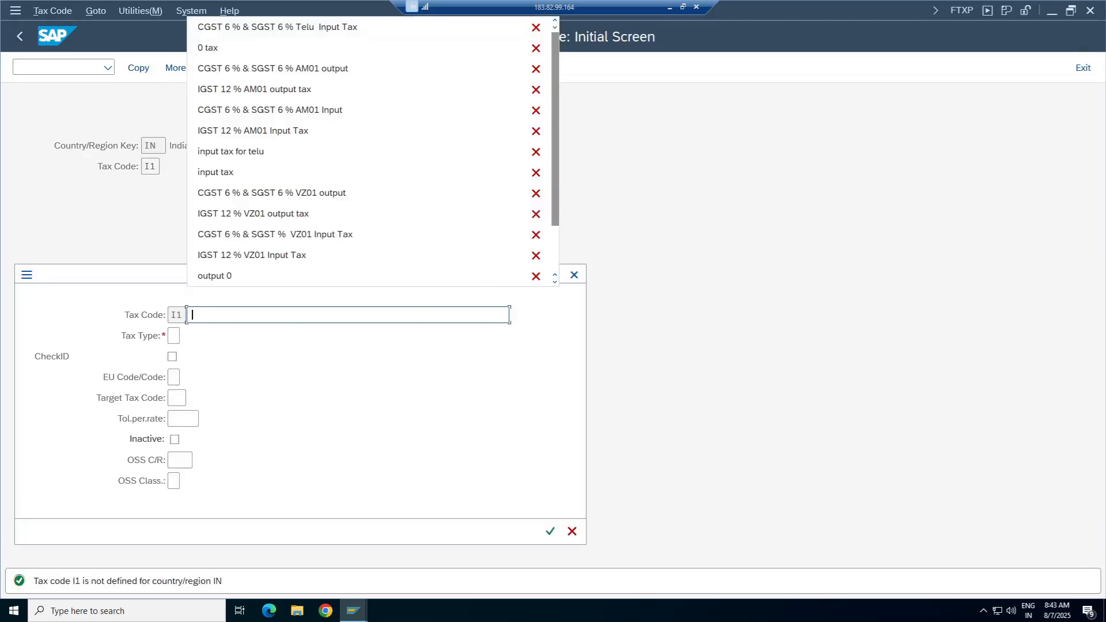
Describe tax code I1 as CGST 6 % & SGST 6 % Telu Input Tax, with tax type V (Input tax) and CheckID enabled.
left_click(273, 26)
left_click(174, 336)
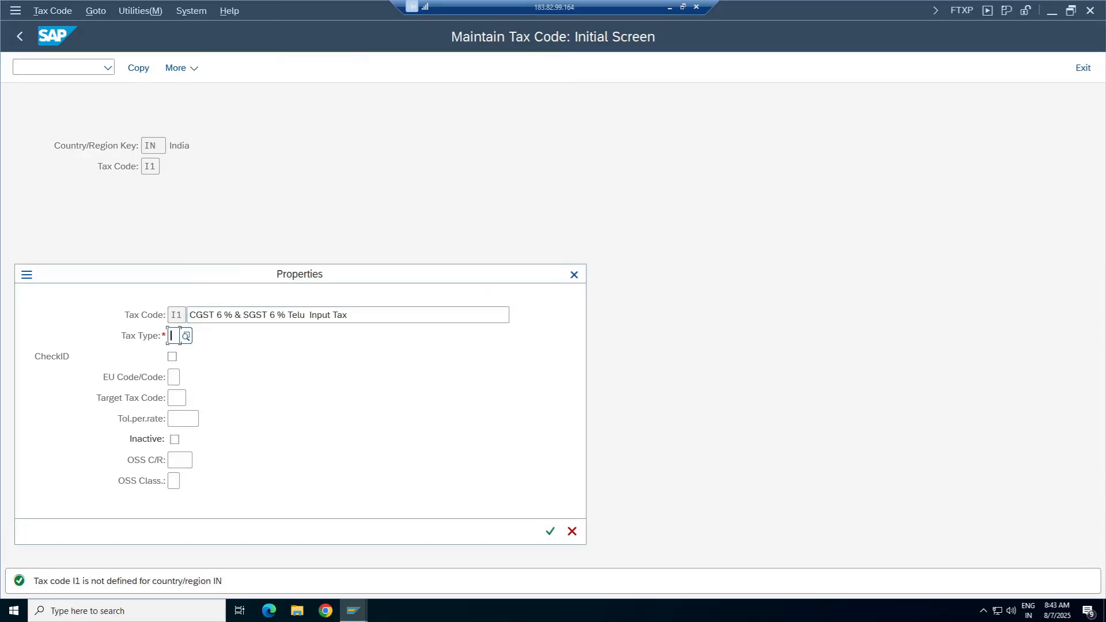
left_click(186, 335)
double_click(80, 316)
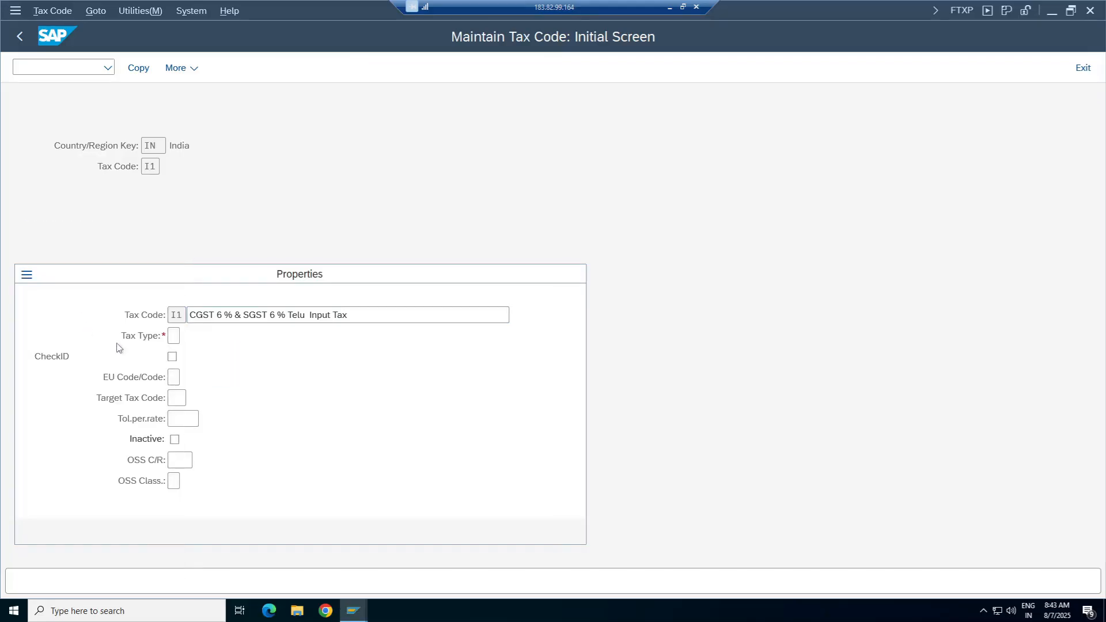
left_click(172, 356)
left_click(550, 531)
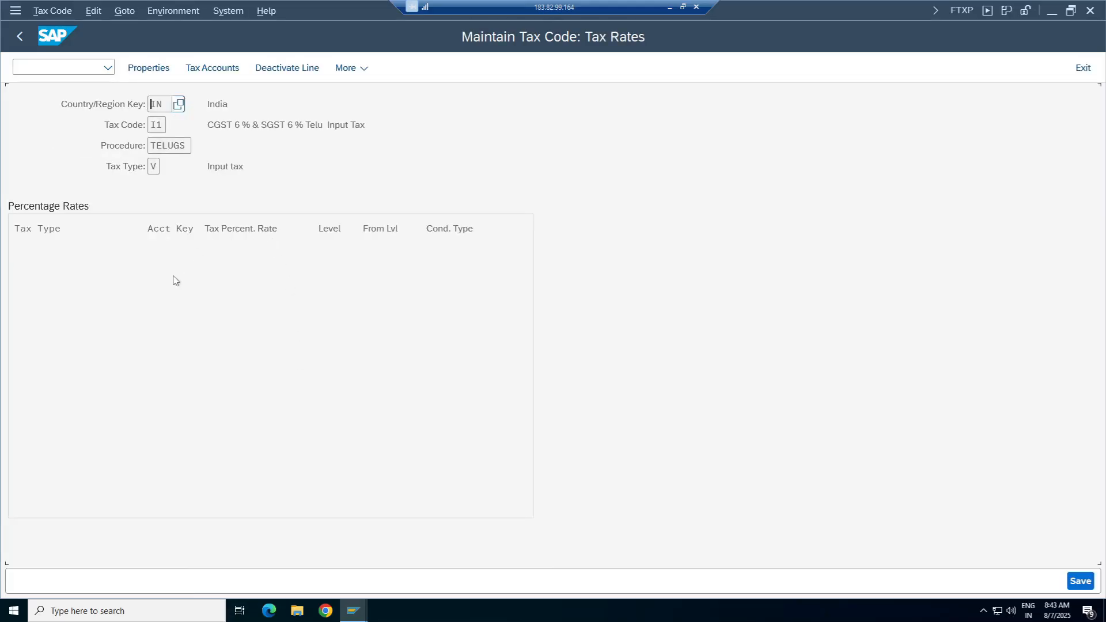
Check the procedure and tax type on the I1 tax rates screen and leave tax code maintenance without saving.
left_click(353, 610)
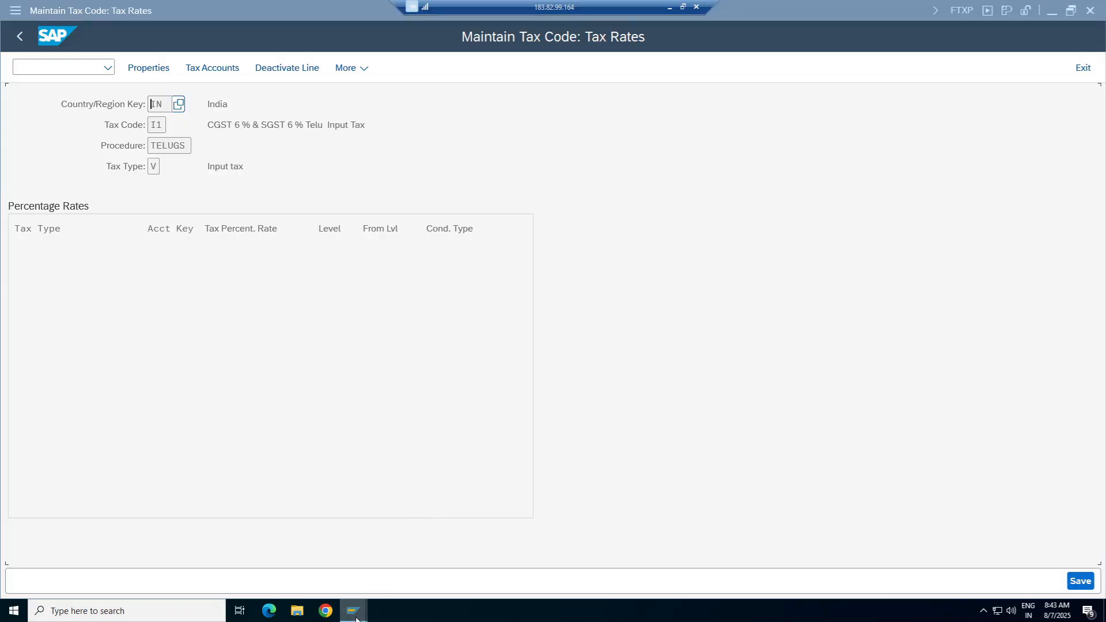
left_click(314, 571)
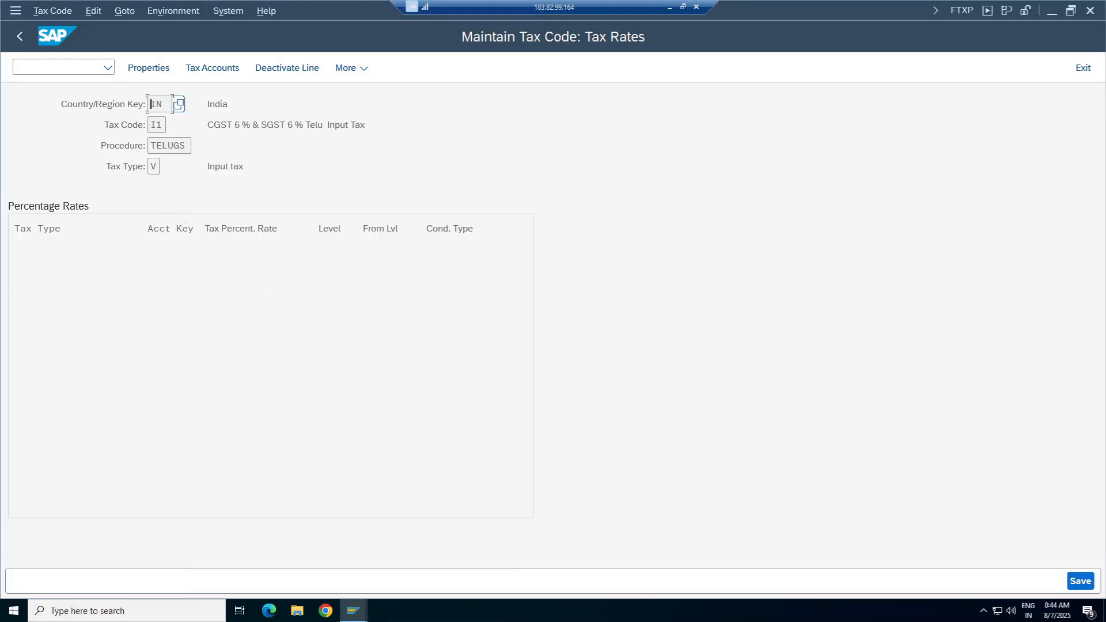
left_click_drag(244, 166, 205, 166)
left_click(145, 147)
left_click_drag(357, 124, 11, 123)
left_click(311, 112)
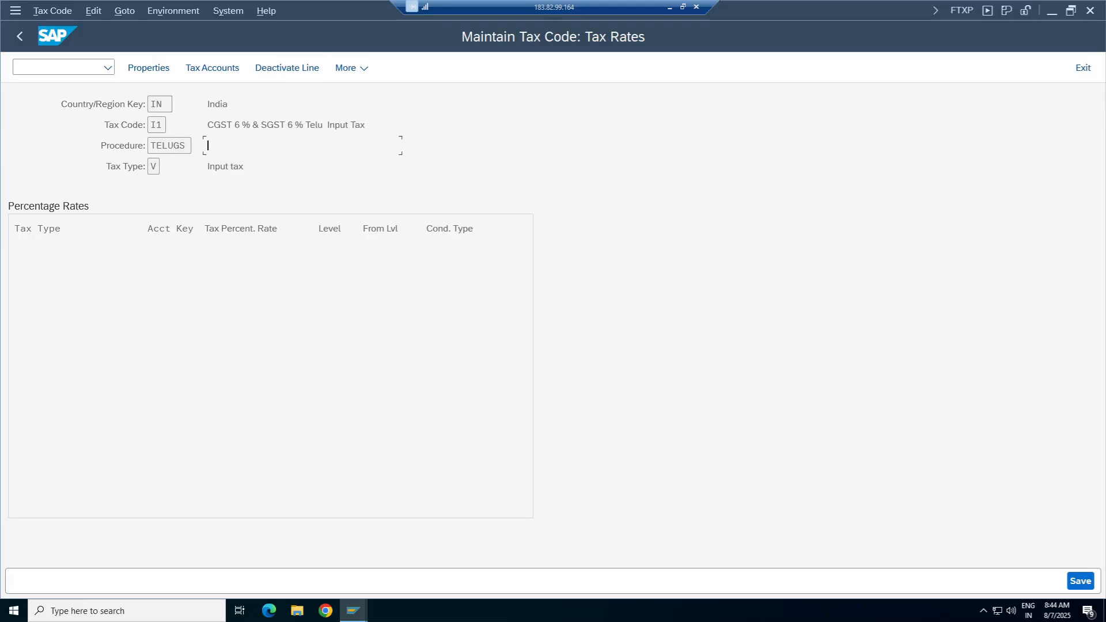
left_click(19, 40)
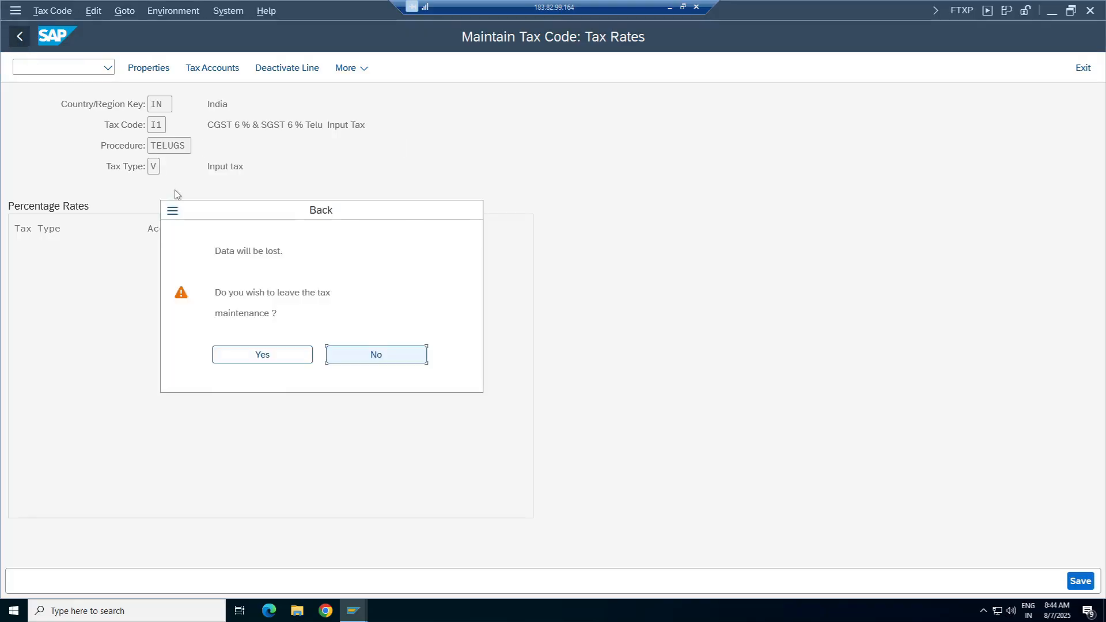
left_click(271, 355)
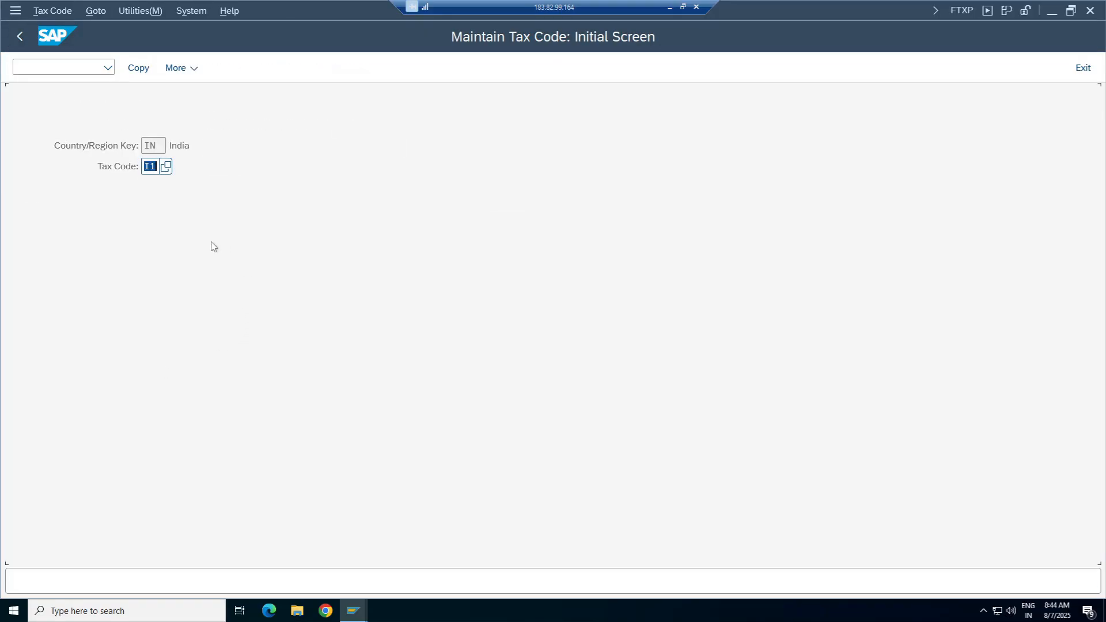
left_click(23, 37)
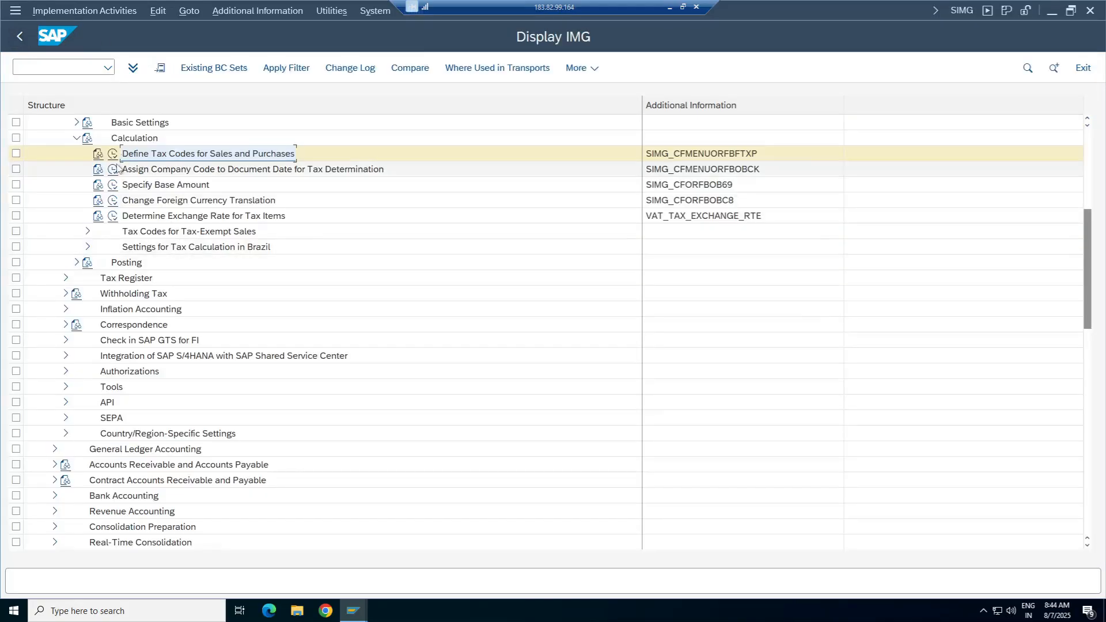
Open Assign Country/Region to Calculation Procedure in Basic Settings and position the country list on IN.
left_click(77, 122)
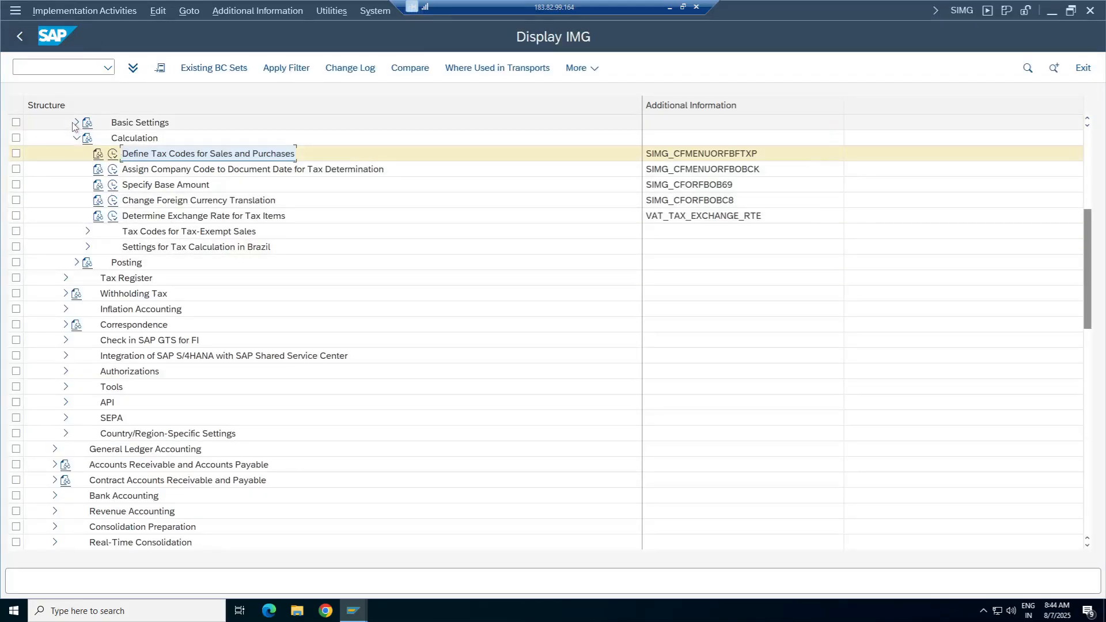
left_click(112, 153)
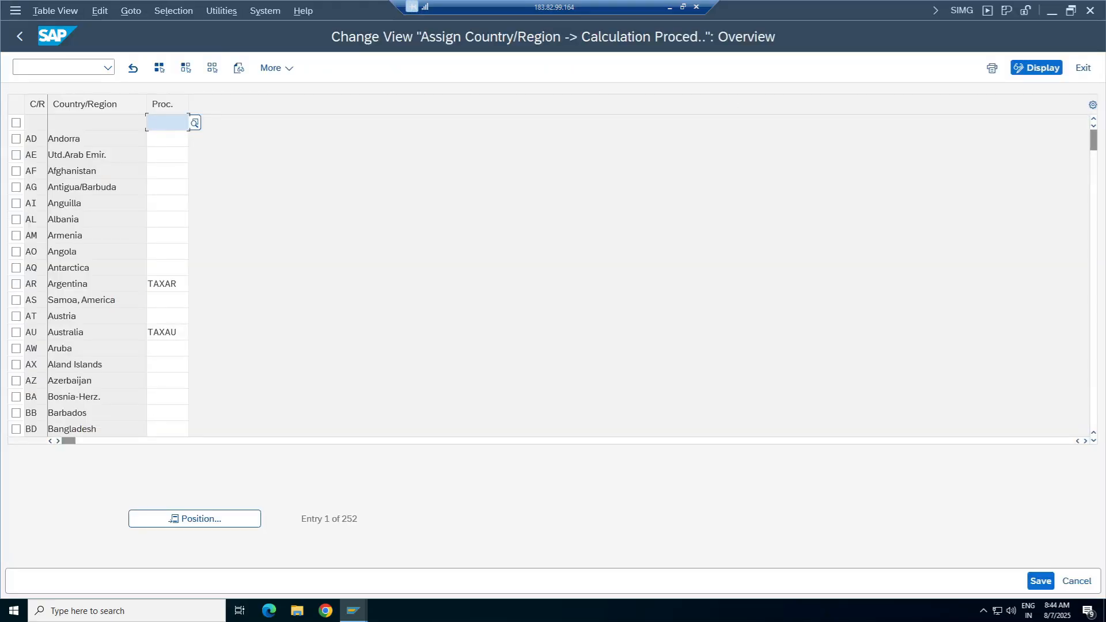
left_click(223, 518)
left_click(193, 229)
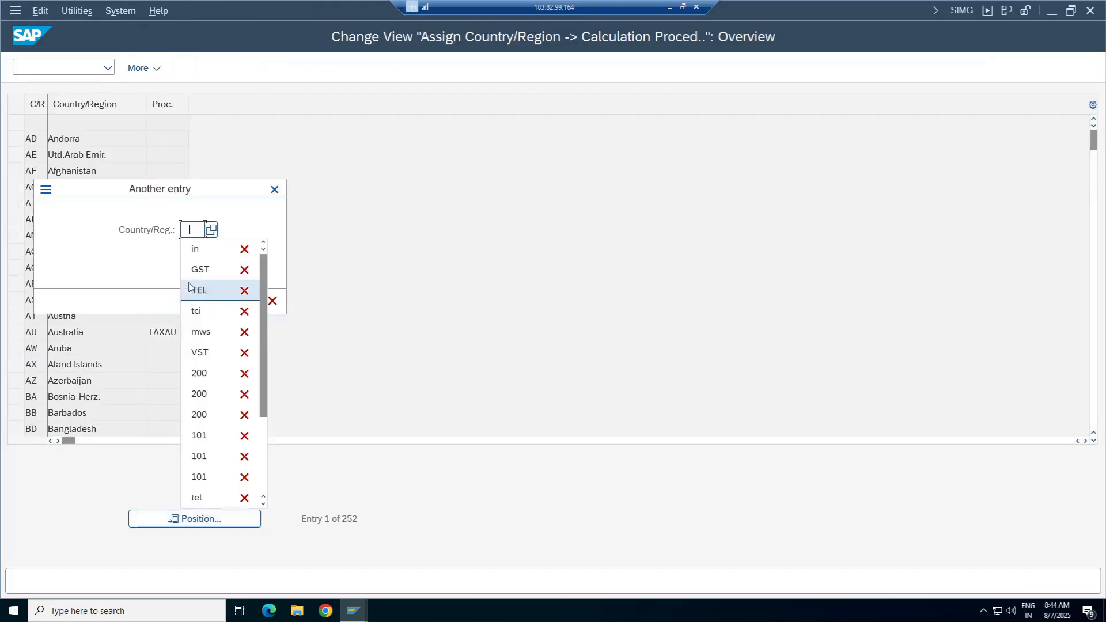
left_click(205, 252)
left_click(251, 300)
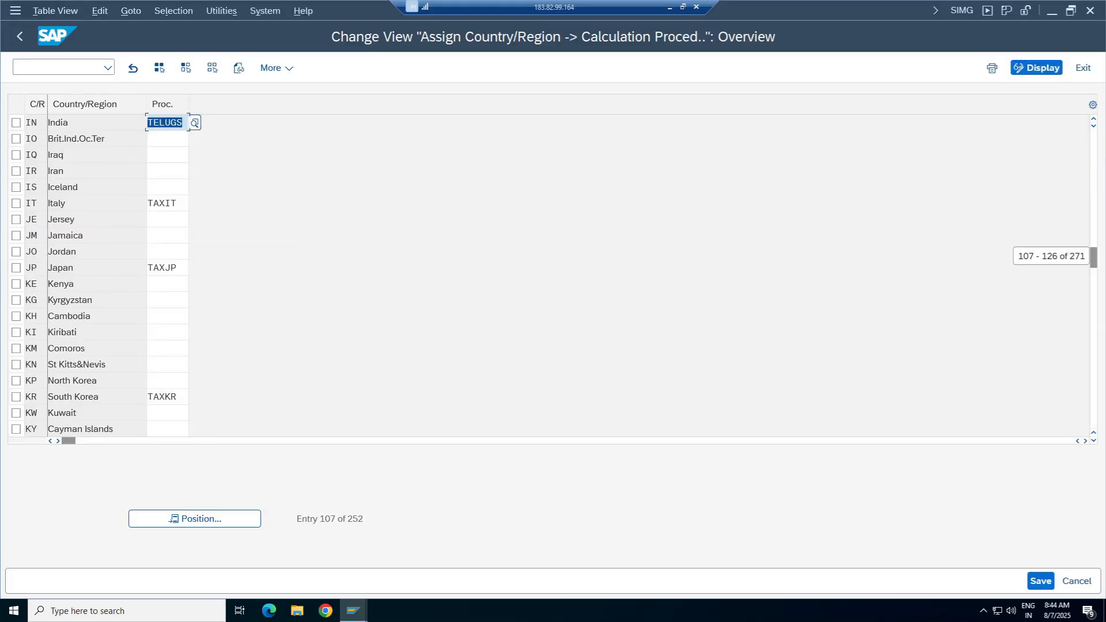
Assign calculation procedure GSTTEL to India, save the assignment and return to the customizing structure.
key("Delete")
key("BackSpace")
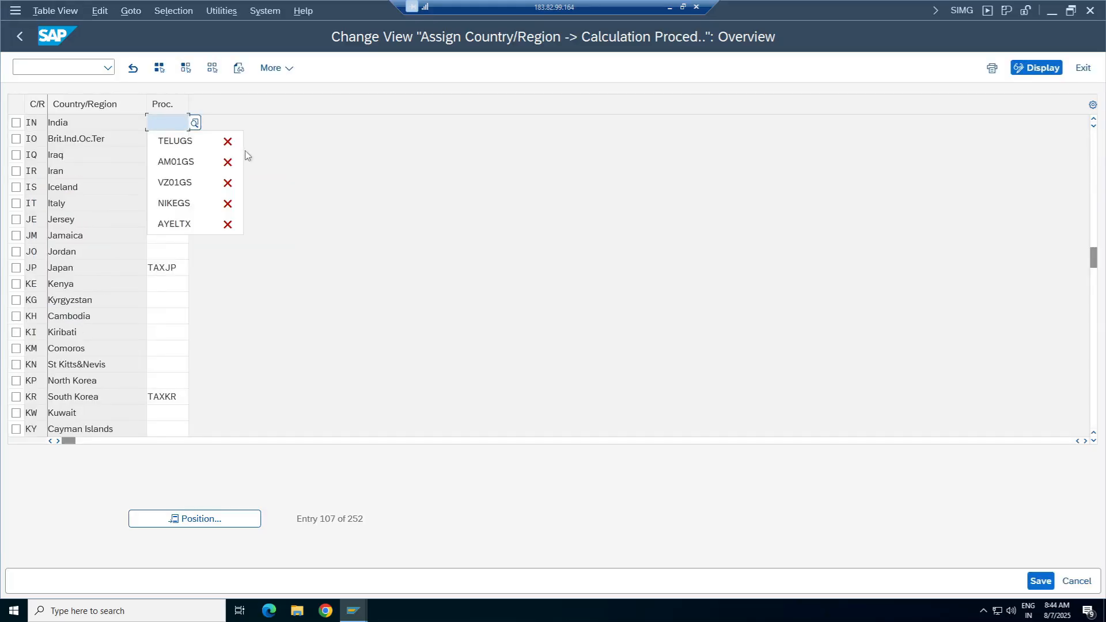
left_click(164, 140)
type("GSTT")
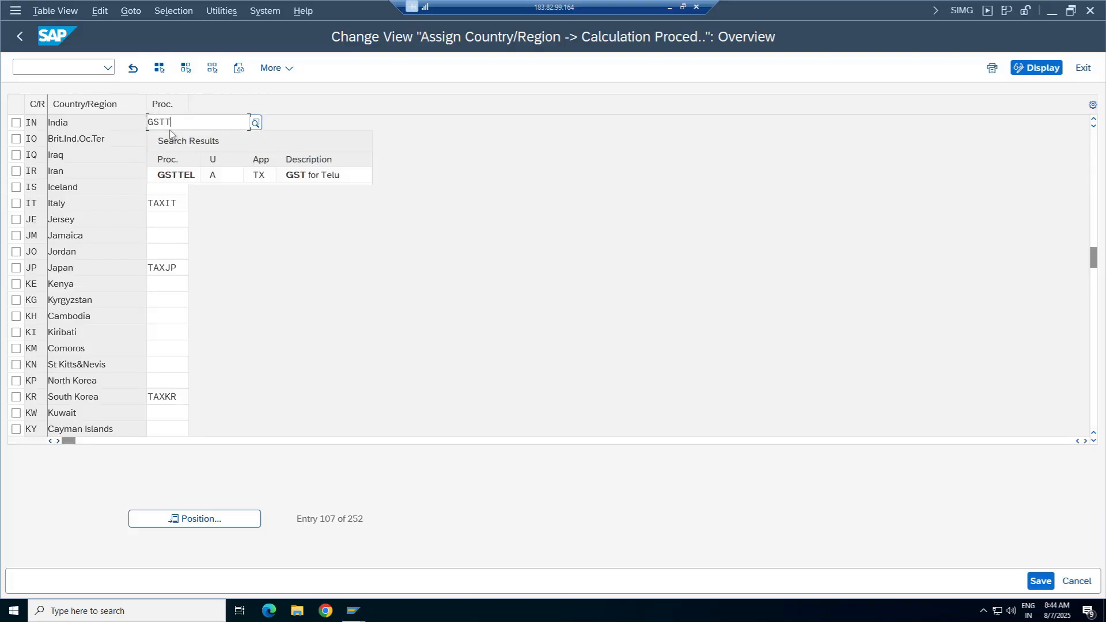
left_click(221, 179)
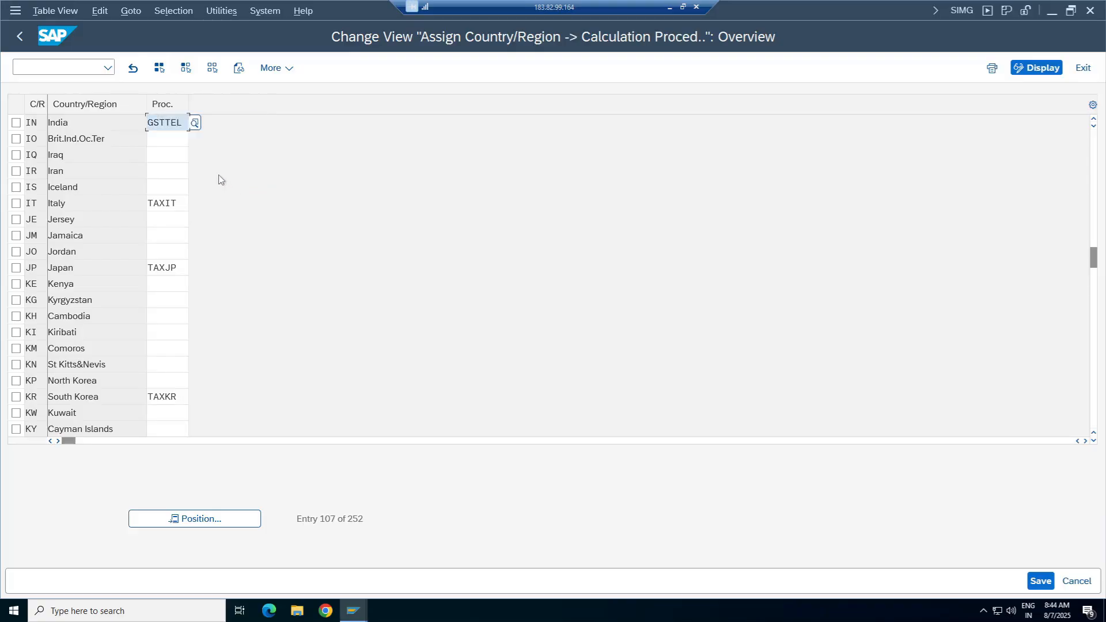
left_click(1040, 580)
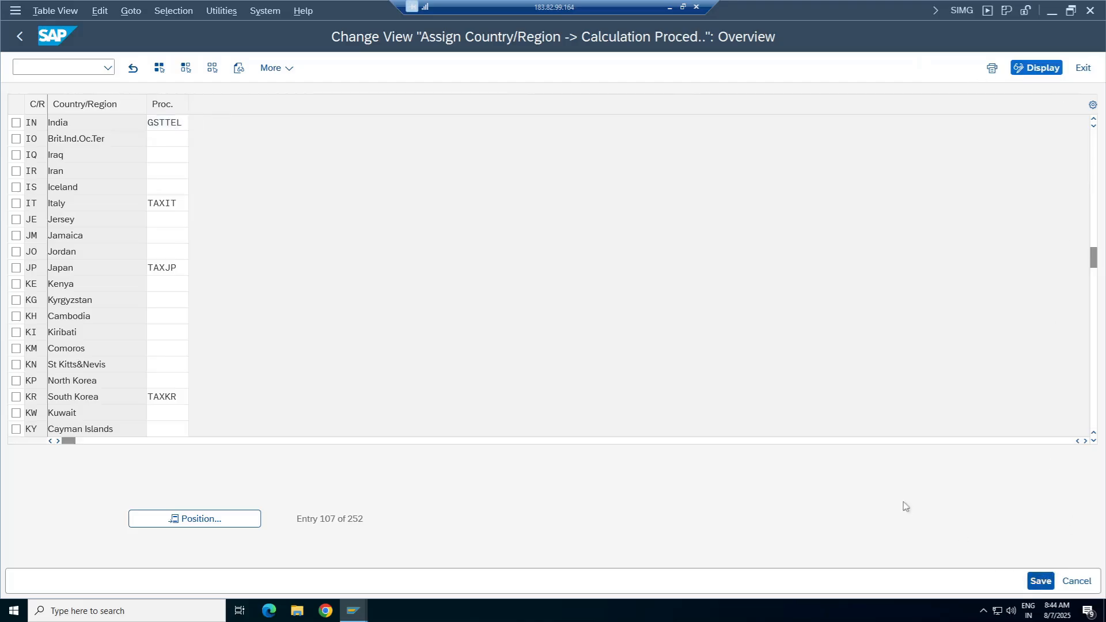
left_click(324, 300)
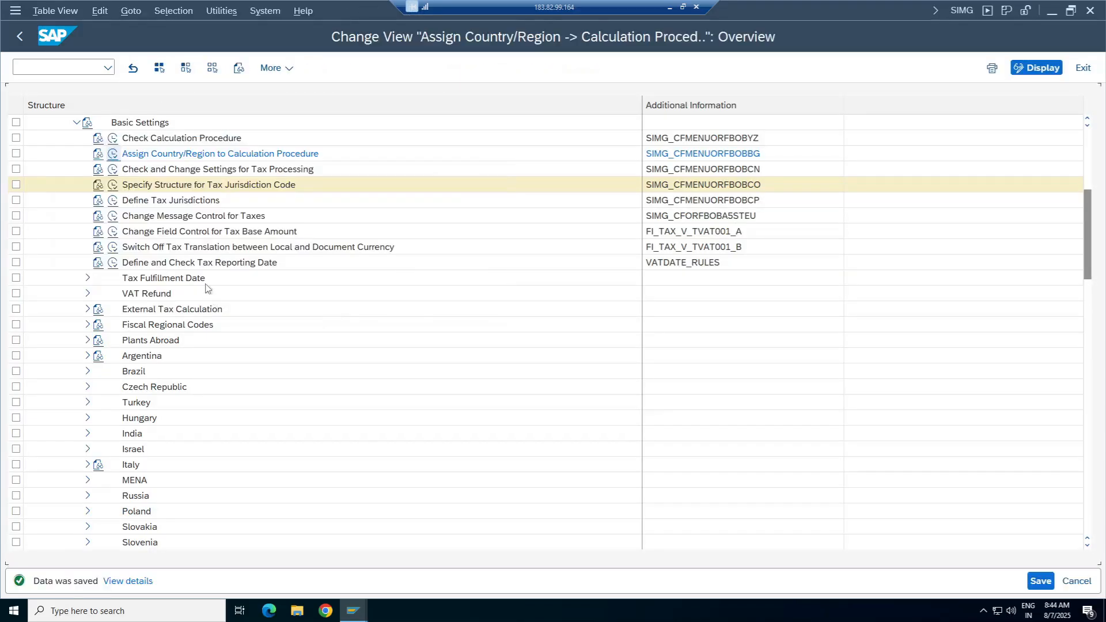
left_click(20, 37)
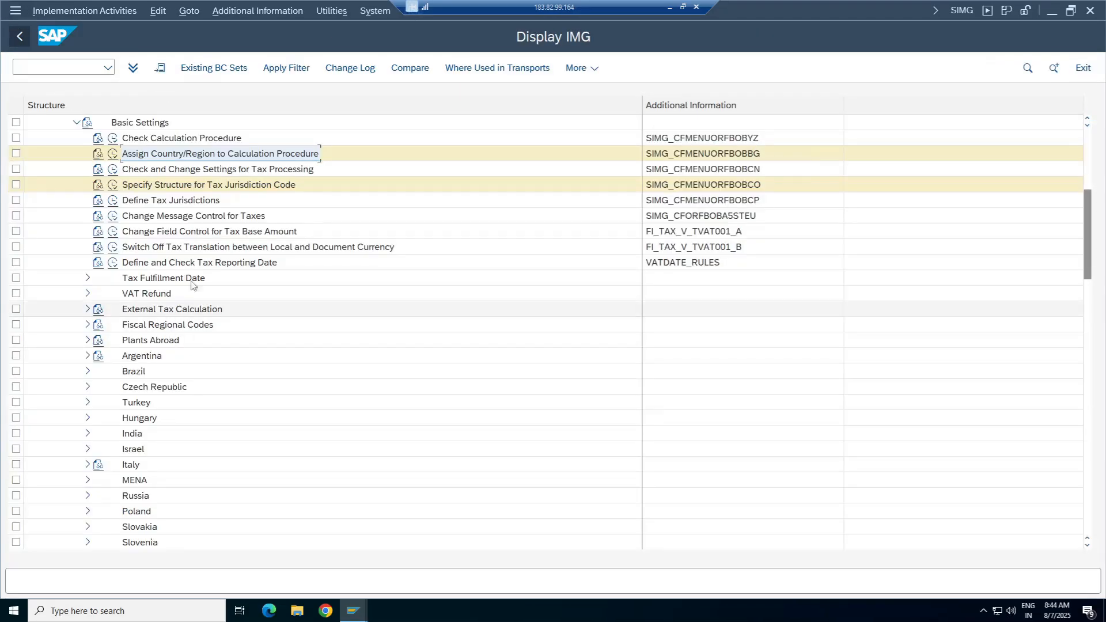
Reopen tax code maintenance under Calculation for country IN and begin defining tax code I1 again.
left_click(77, 123)
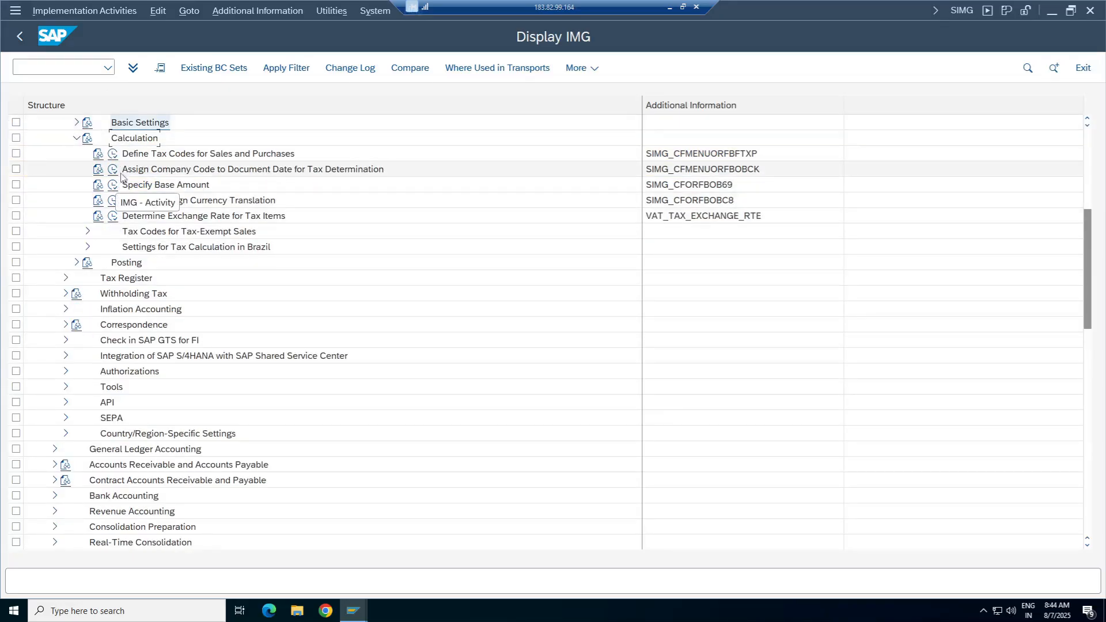
left_click(113, 155)
type("in")
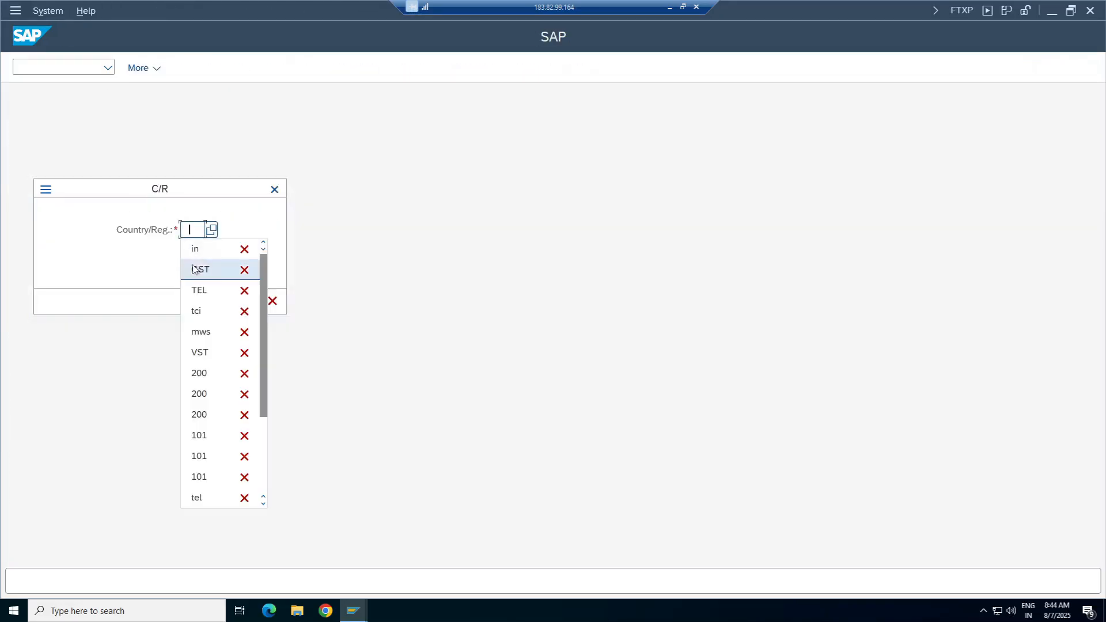
left_click(250, 300)
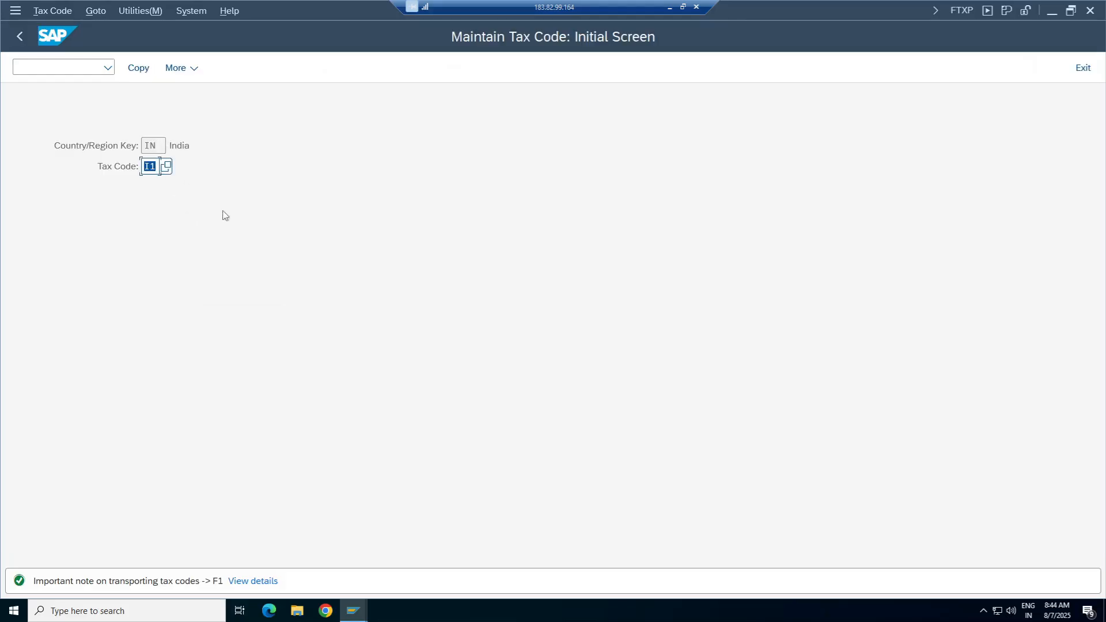
key("Return")
Define tax code I1 as "CGST 6 % & SGST 6 % Telu Input Tax" with input tax type V and CheckID enabled.
key("space")
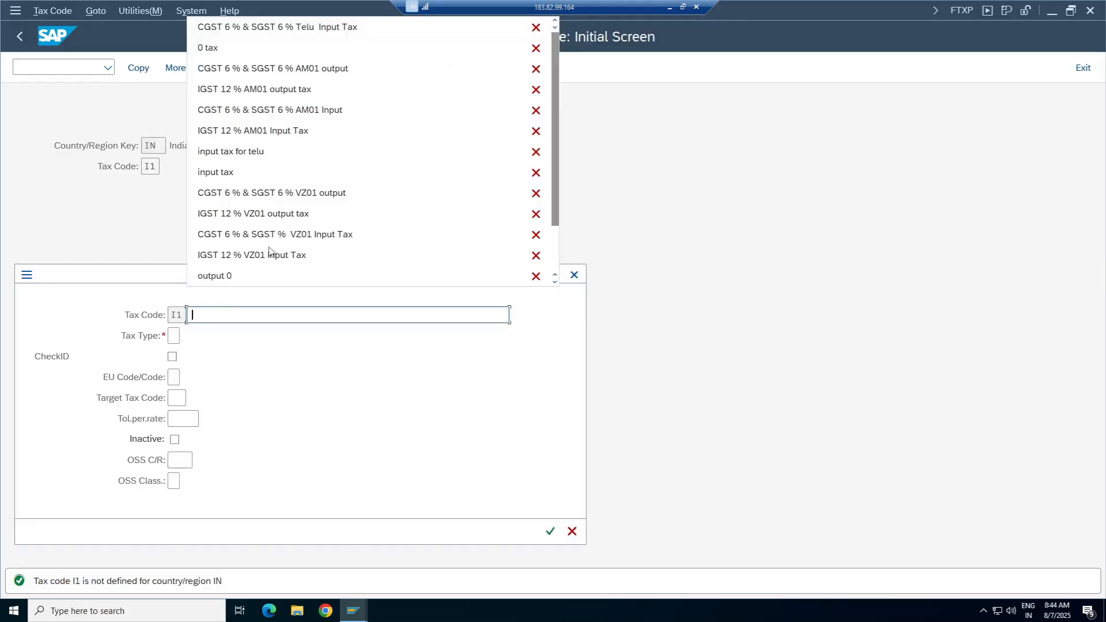
left_click(263, 27)
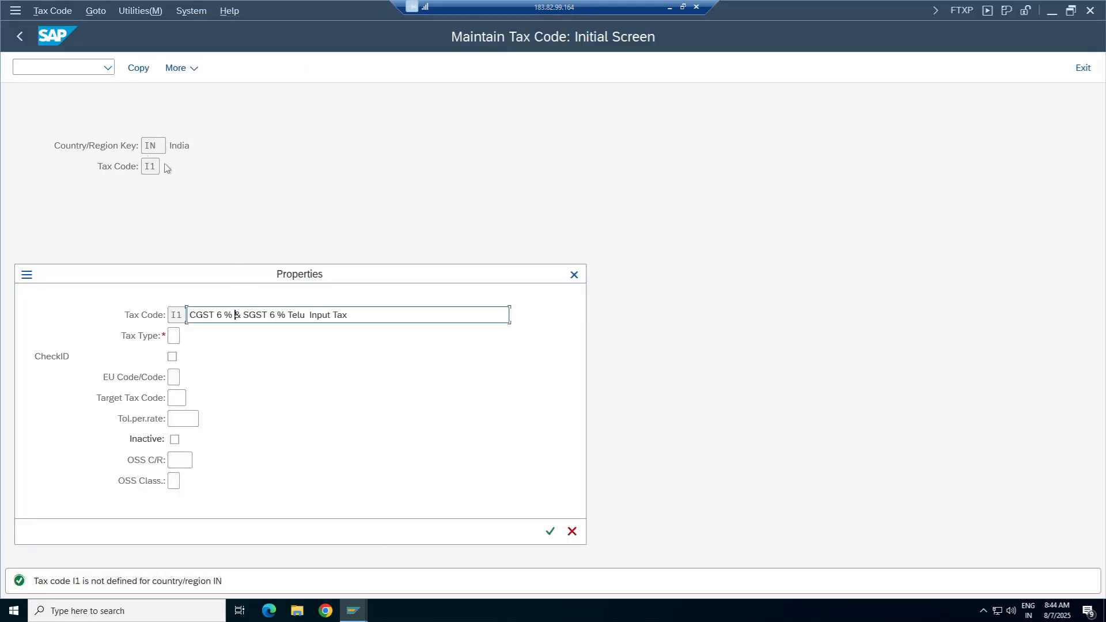
key("shift+Tab")
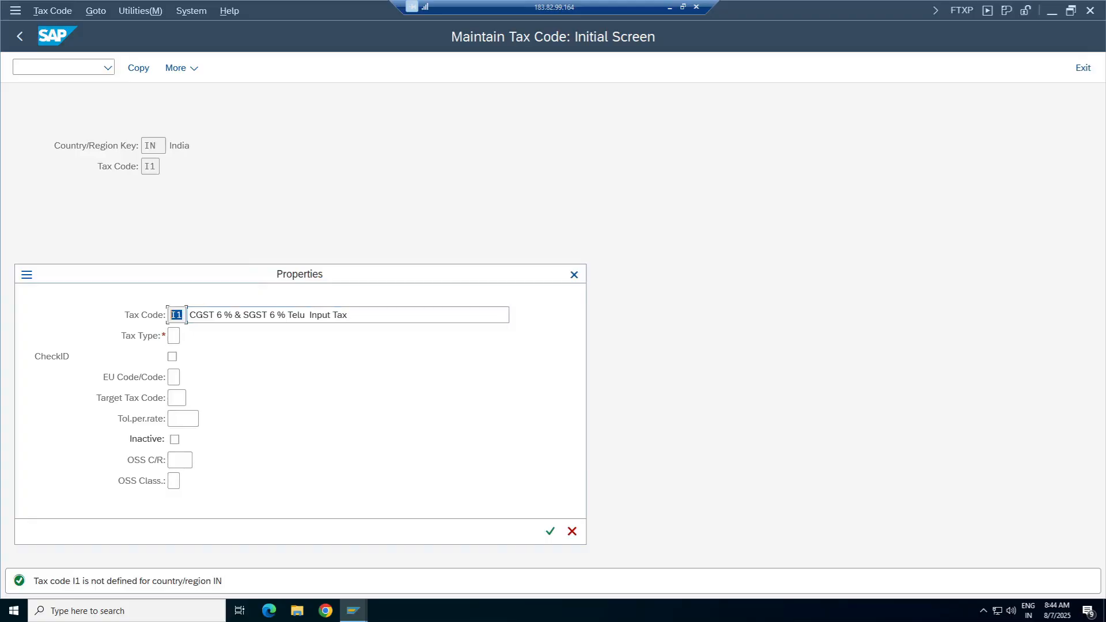
left_click_drag(347, 315, 275, 315)
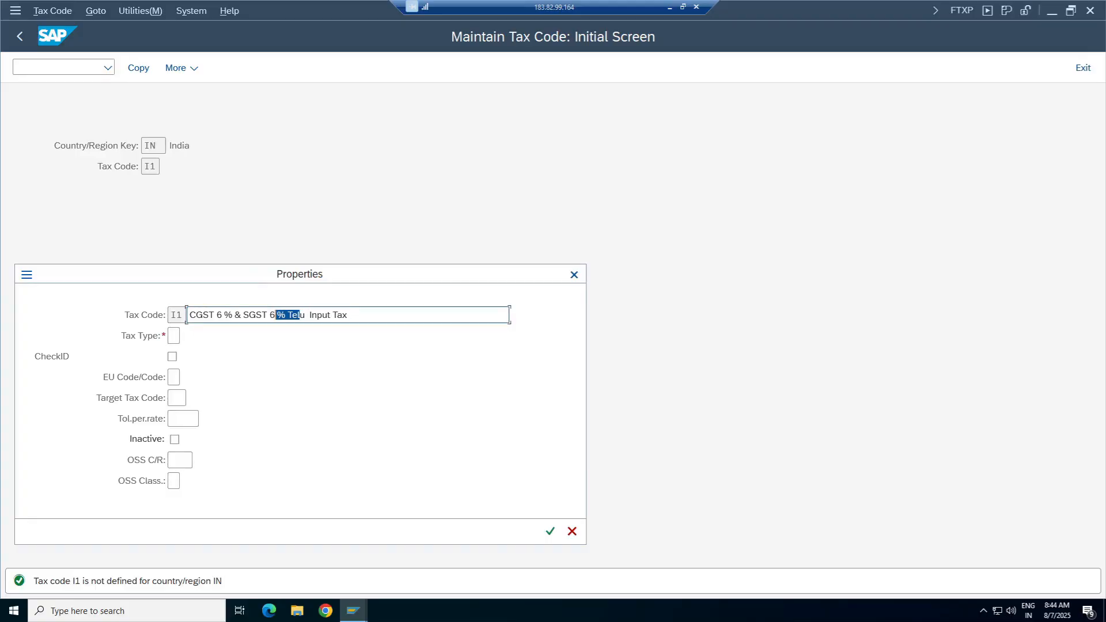
left_click(203, 315)
left_click(174, 336)
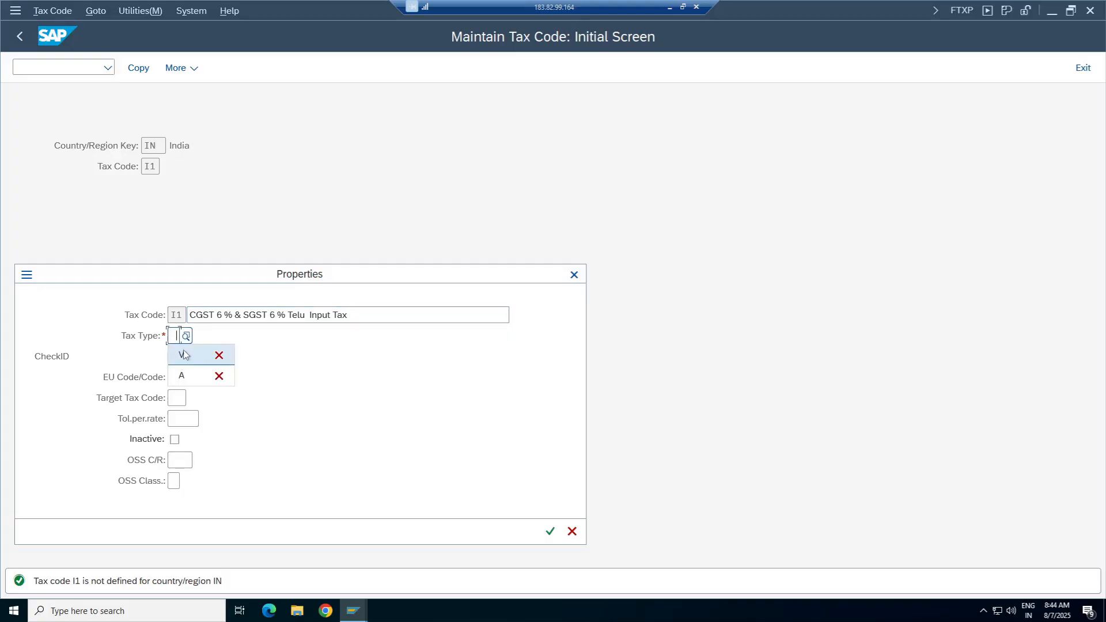
left_click(185, 335)
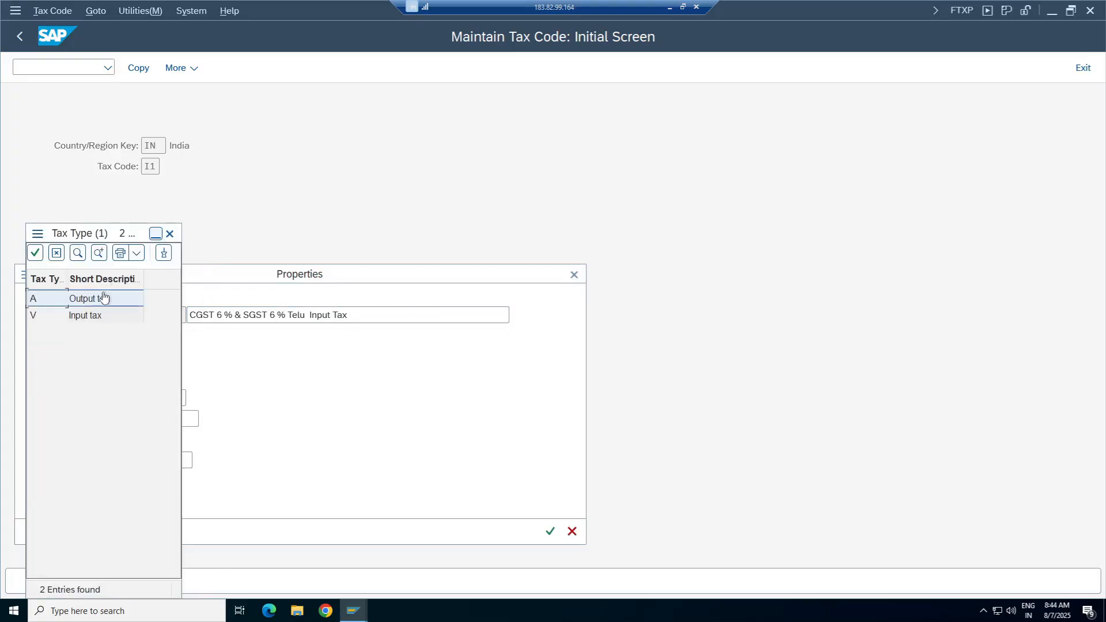
left_click(94, 319)
left_click(172, 356)
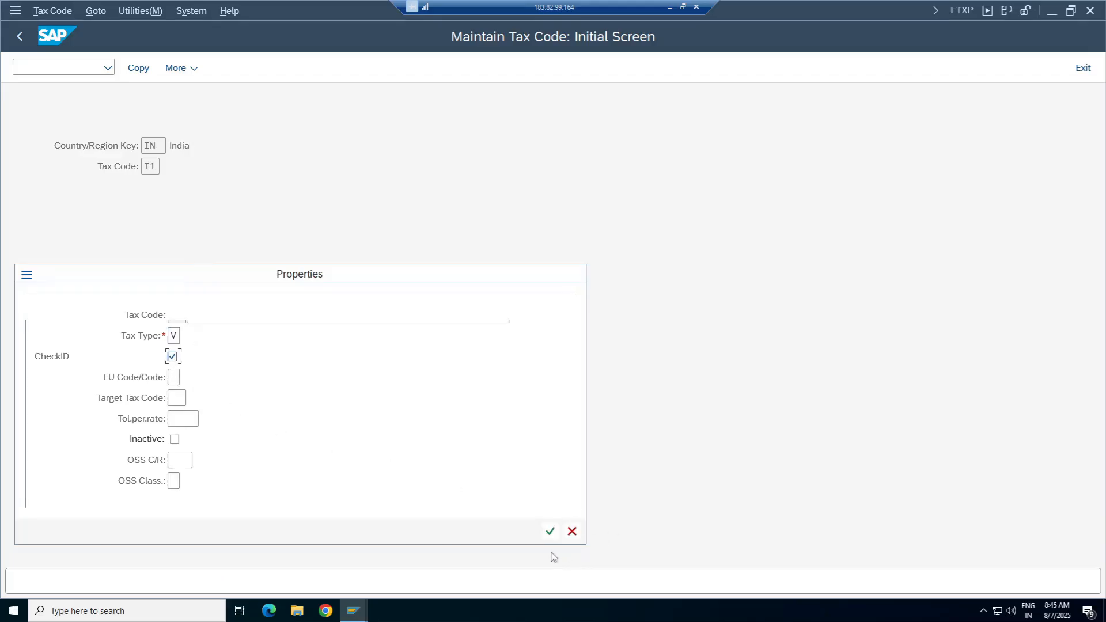
left_click(550, 531)
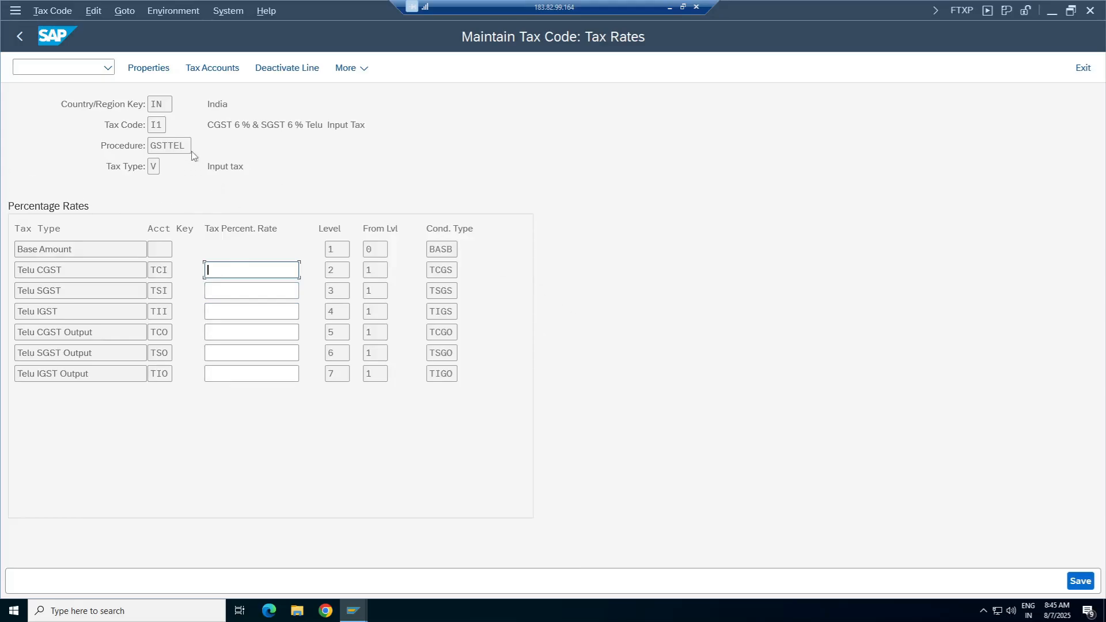
Set the Telu CGST and Telu SGST rates of tax code I1 to 6 percent each and save the code.
double_click(173, 145)
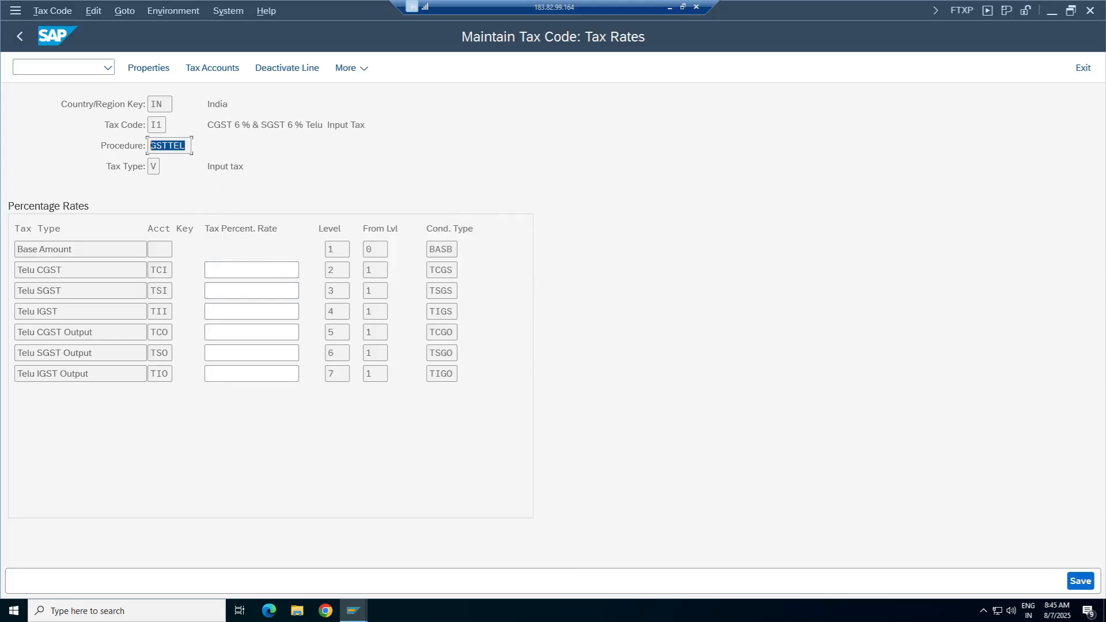
left_click(275, 124)
left_click(441, 312)
left_click(211, 270)
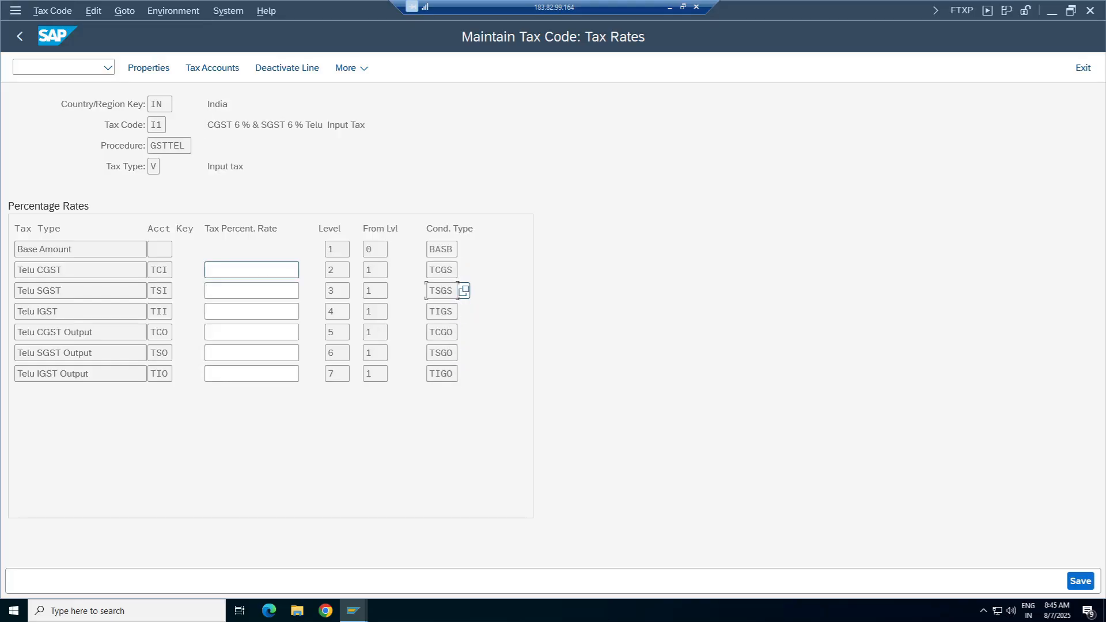
type("6")
key("Tab")
type("6")
key("Return")
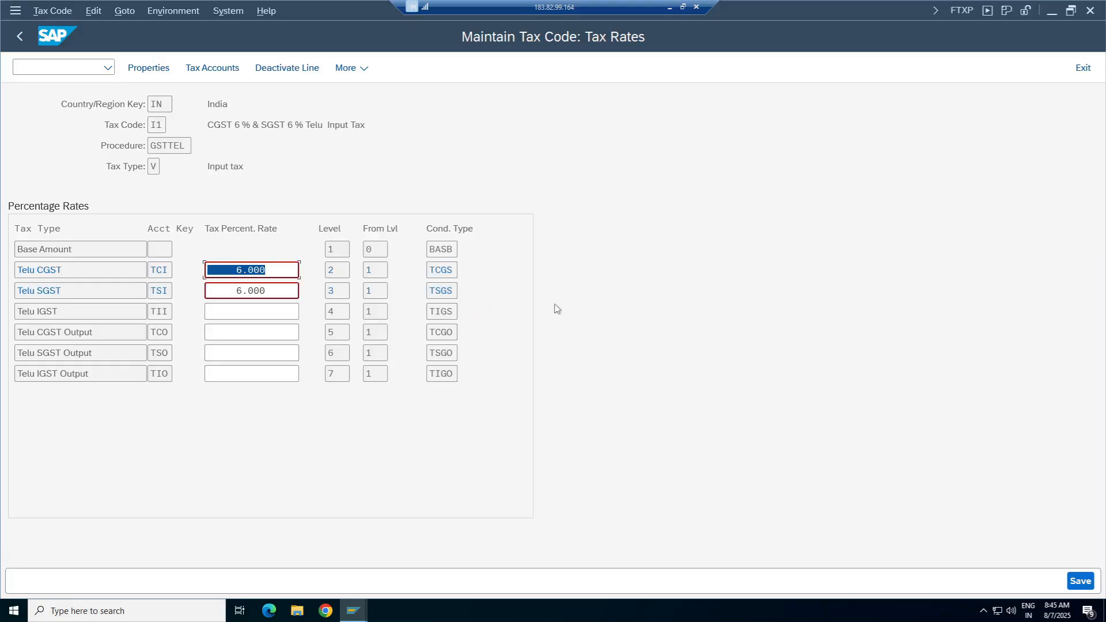
left_click(1082, 580)
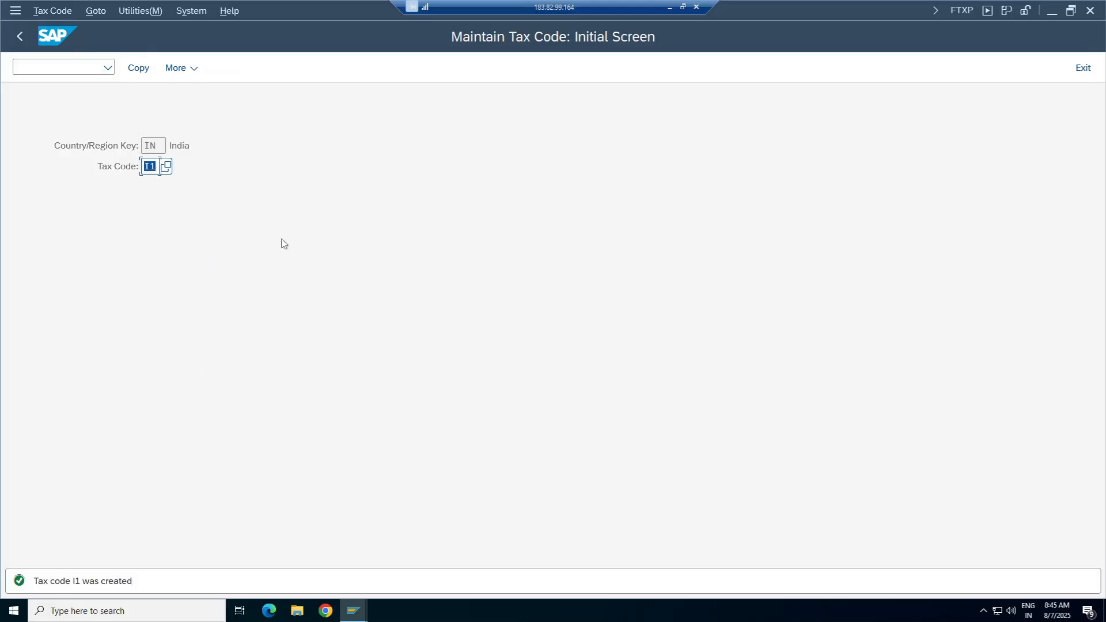
Reopen tax code I1, review its country, procedure, rates, account keys and condition types, and return to the initial screen.
key("Return")
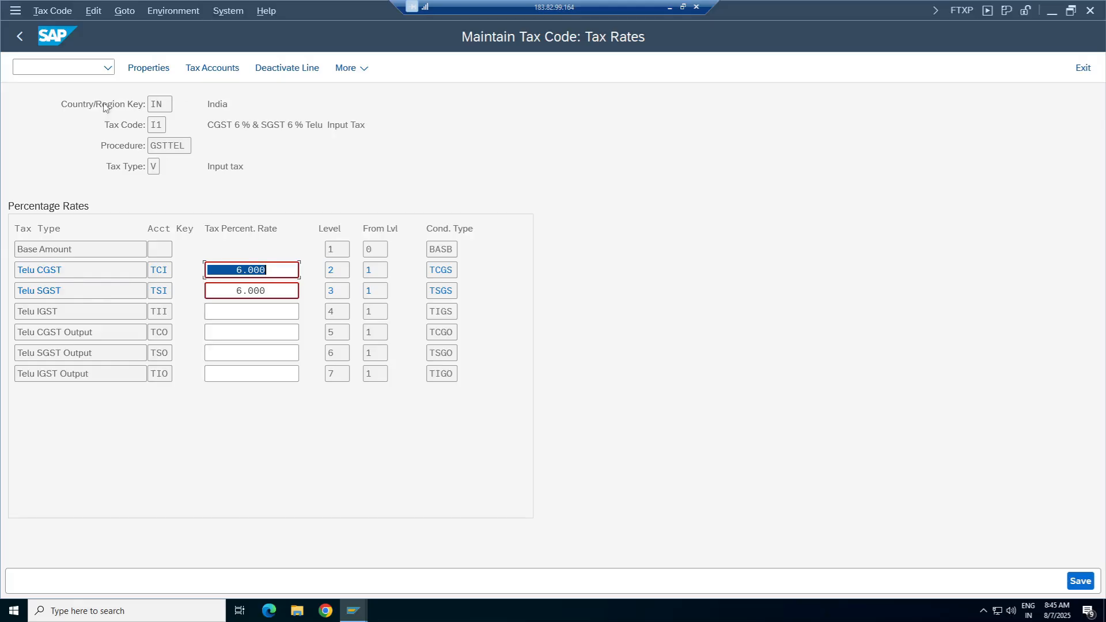
double_click(156, 125)
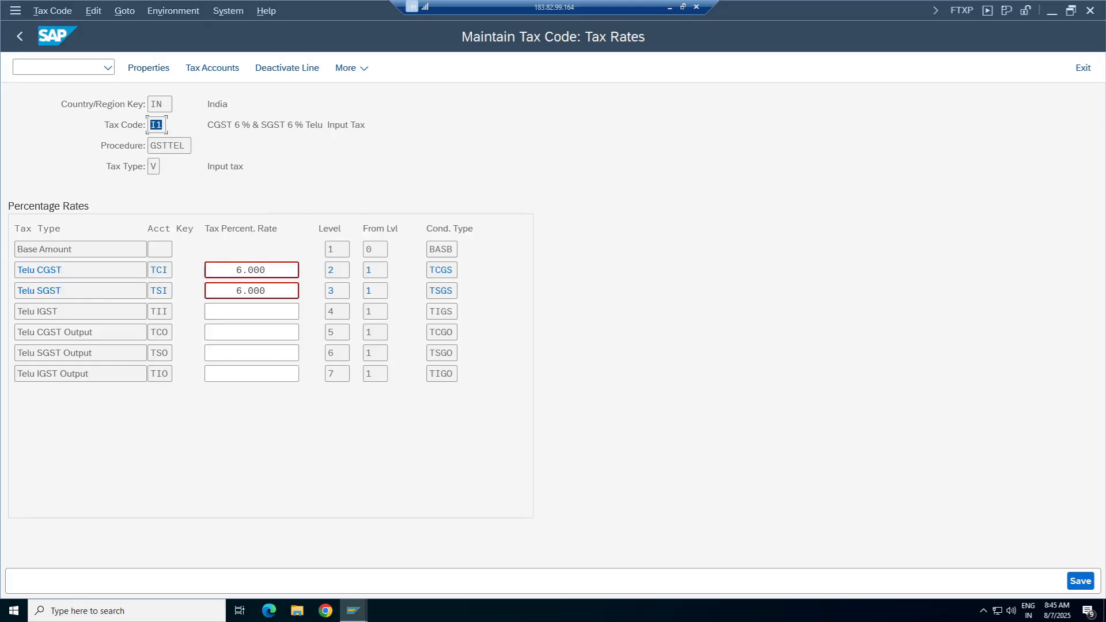
double_click(167, 145)
left_click(456, 290)
left_click(266, 270)
left_click_drag(186, 145, 172, 104)
left_click(174, 122)
left_click(172, 104)
left_click(441, 290)
left_click(162, 269)
left_click(156, 290)
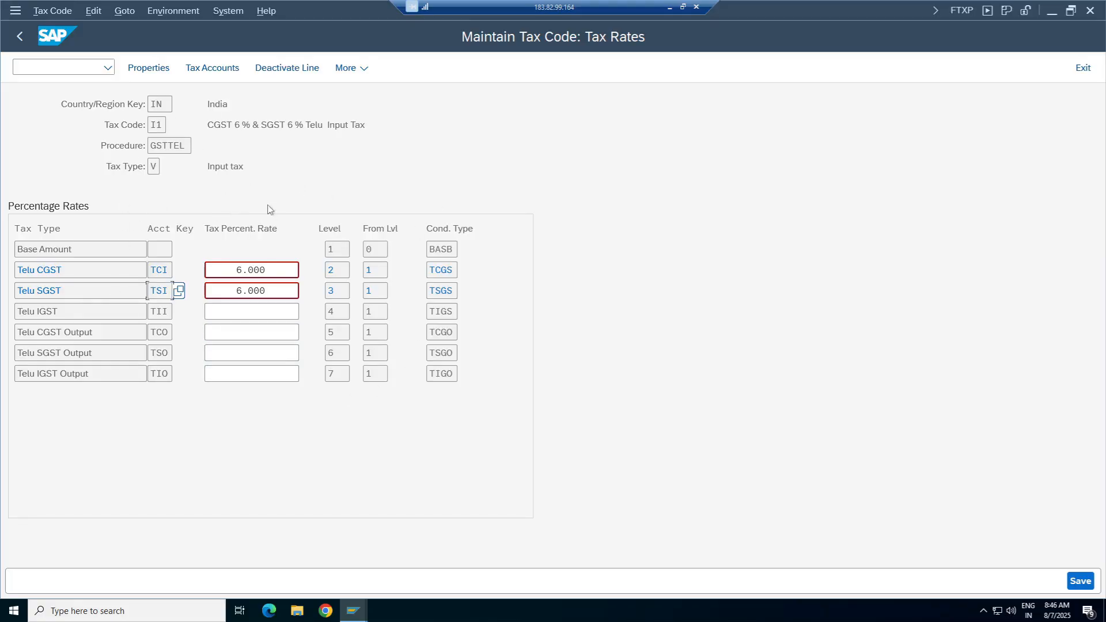
left_click(163, 103)
left_click(24, 44)
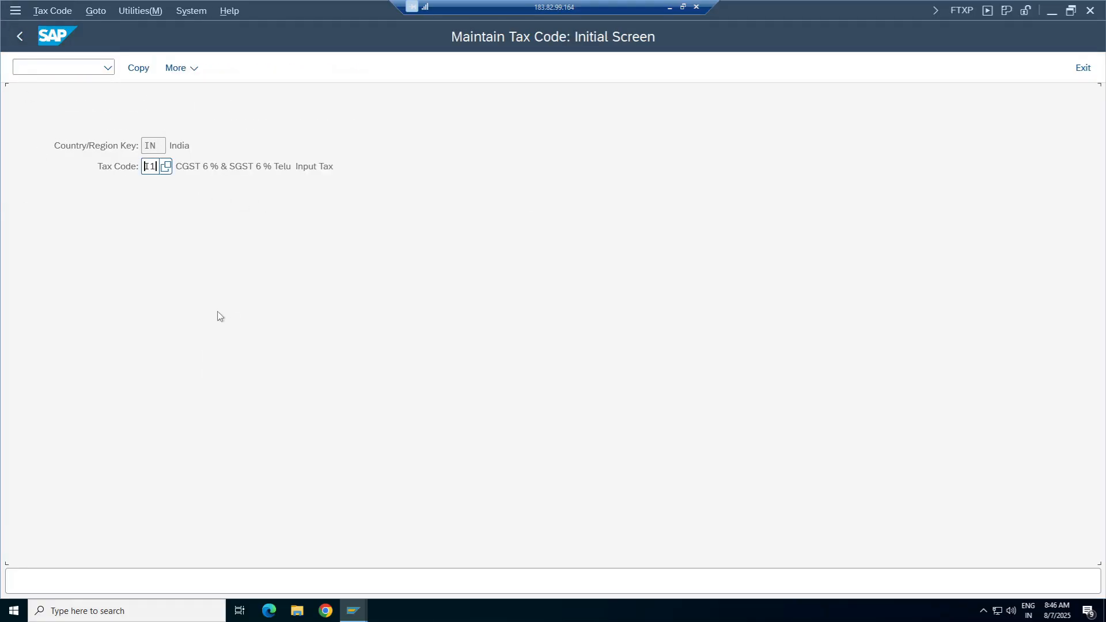
Start defining tax code I2 for India with the description "IGST 12 % TELU Input Tax".
left_click(155, 167)
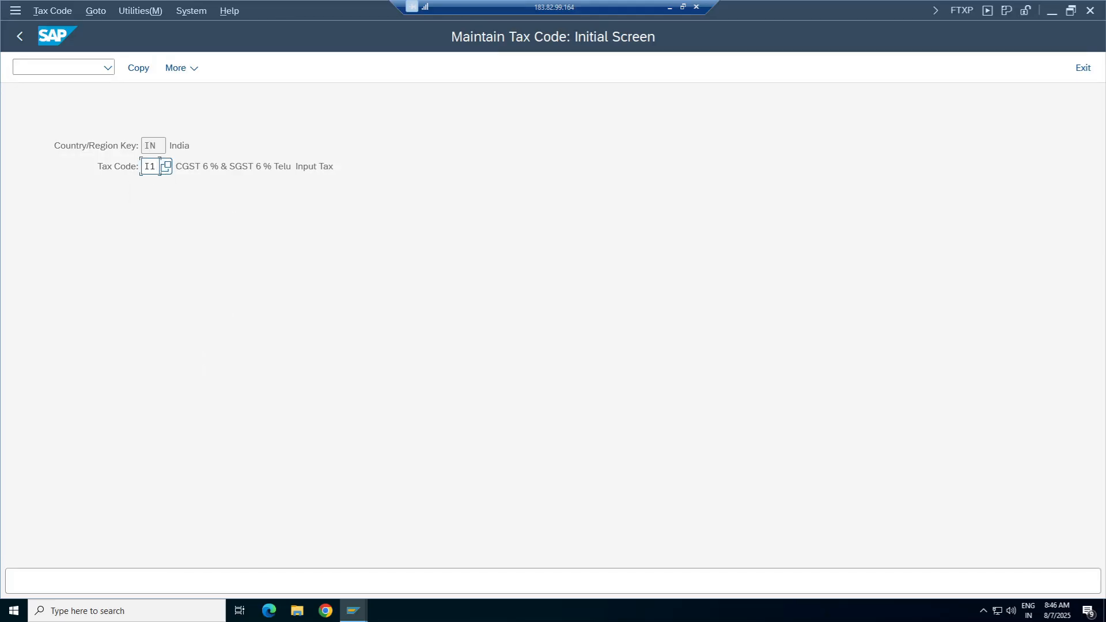
key("BackSpace")
left_click(161, 206)
key("Return")
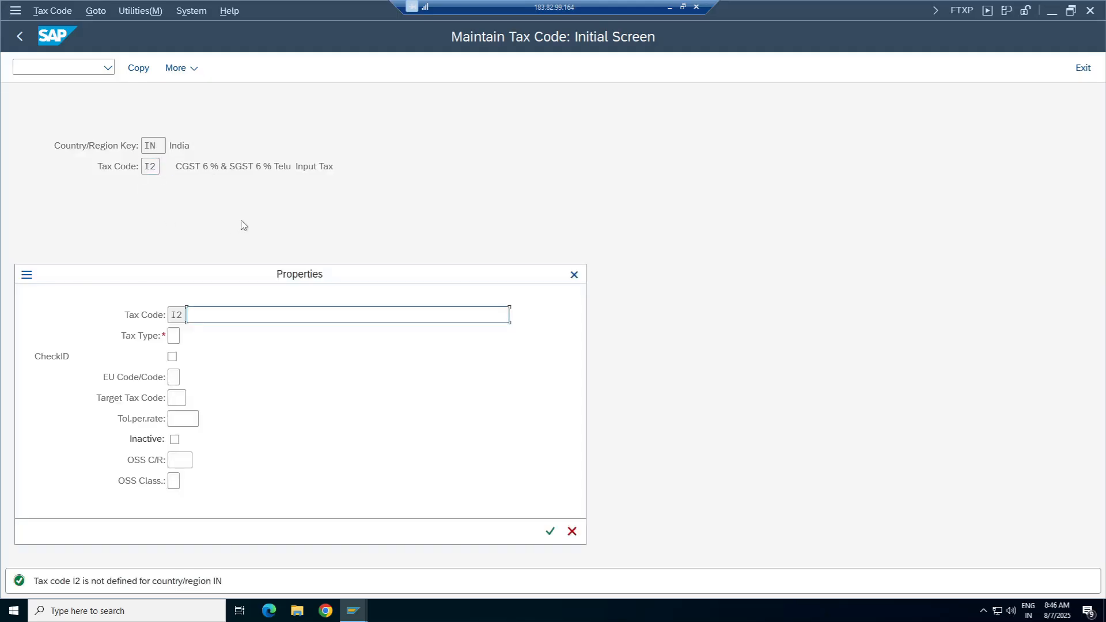
key("space")
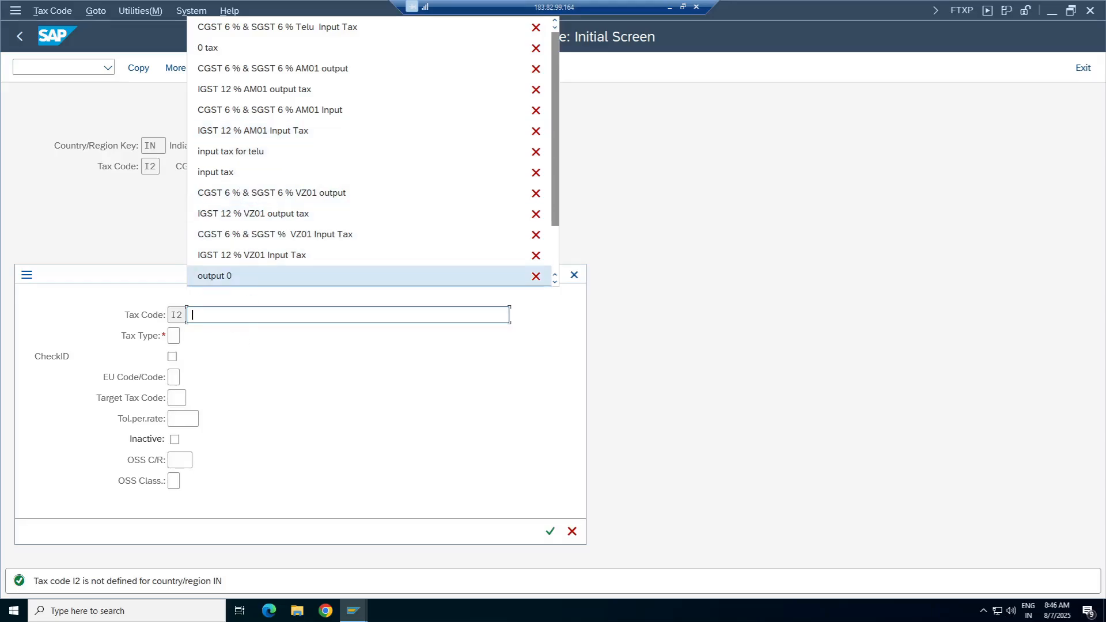
left_click(244, 133)
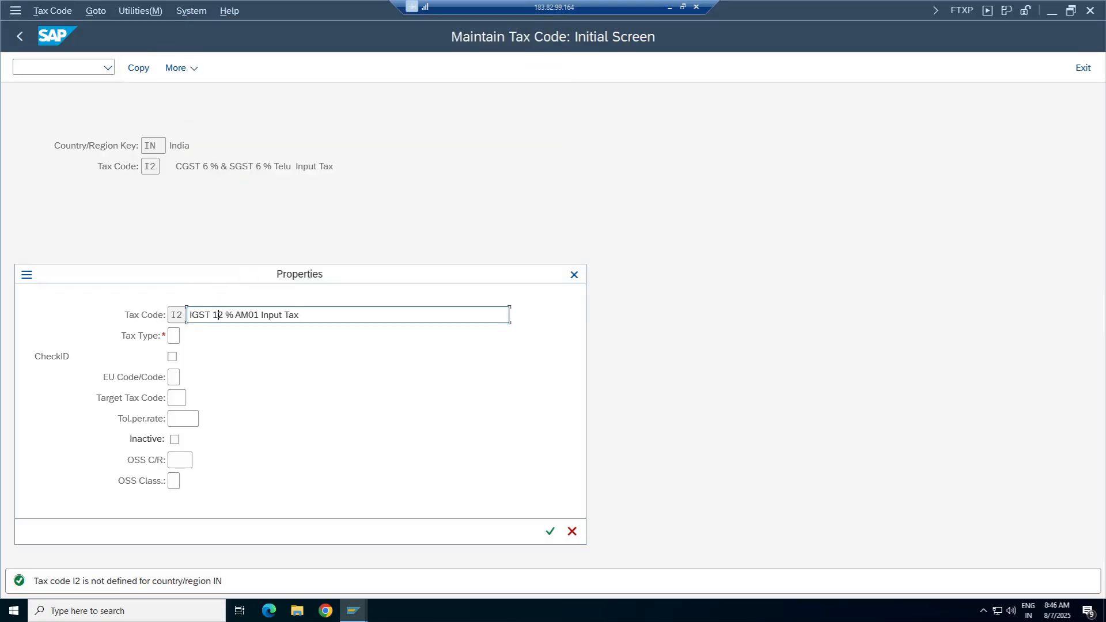
key("BackSpace")
key("BackSpace")
key("BackSpace")
key("BackSpace")
type("TELU")
Assign input tax type V to tax code I2, enable CheckID and confirm the properties.
left_click(174, 335)
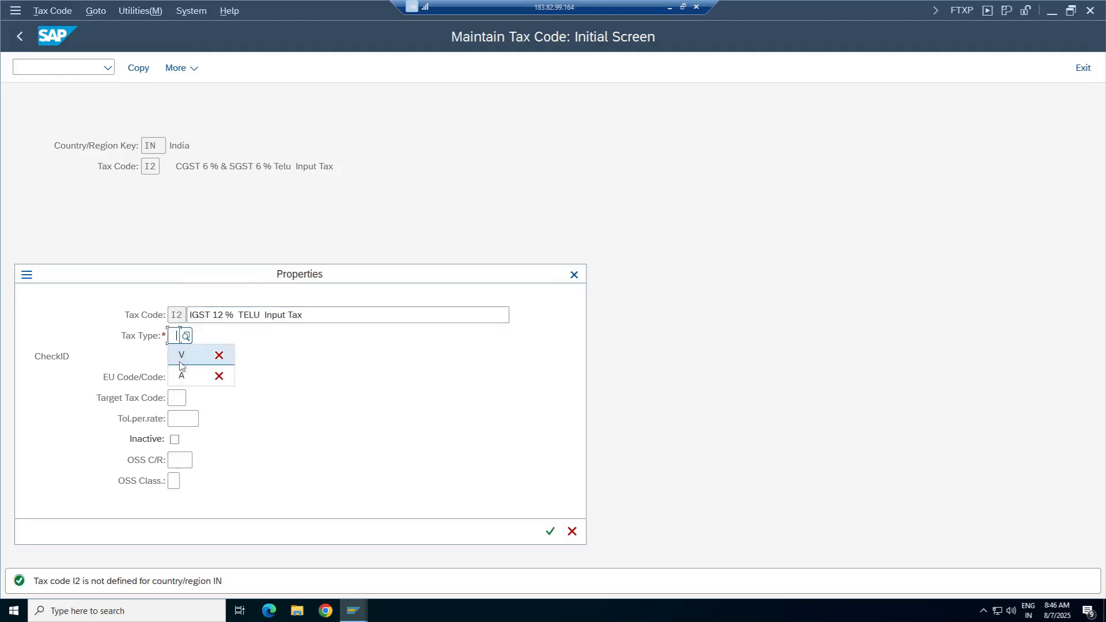
left_click(172, 359)
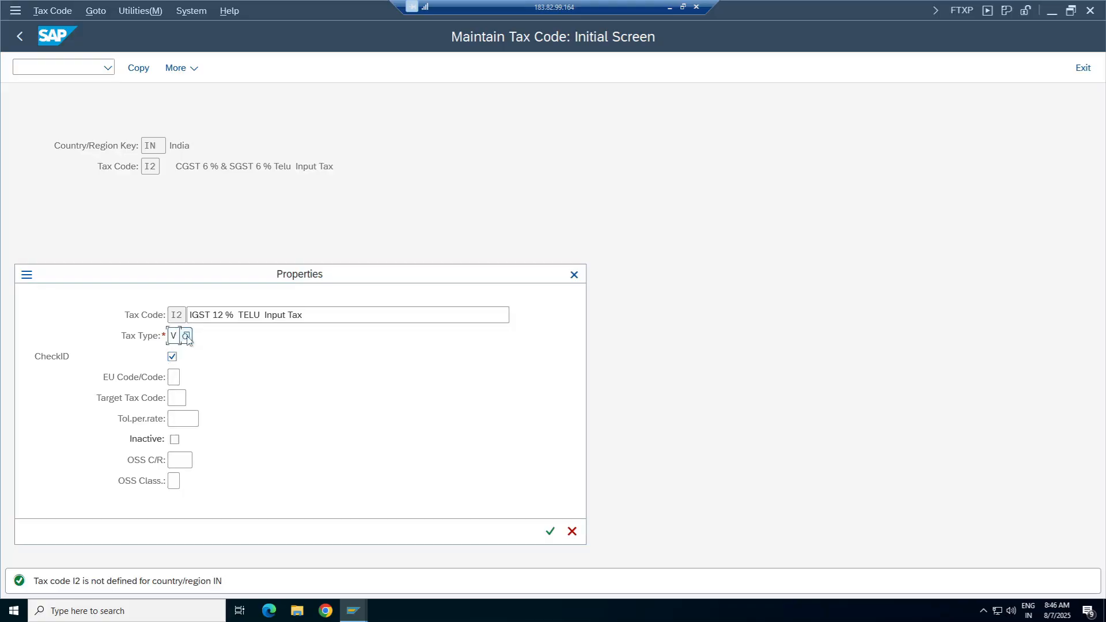
key("F4")
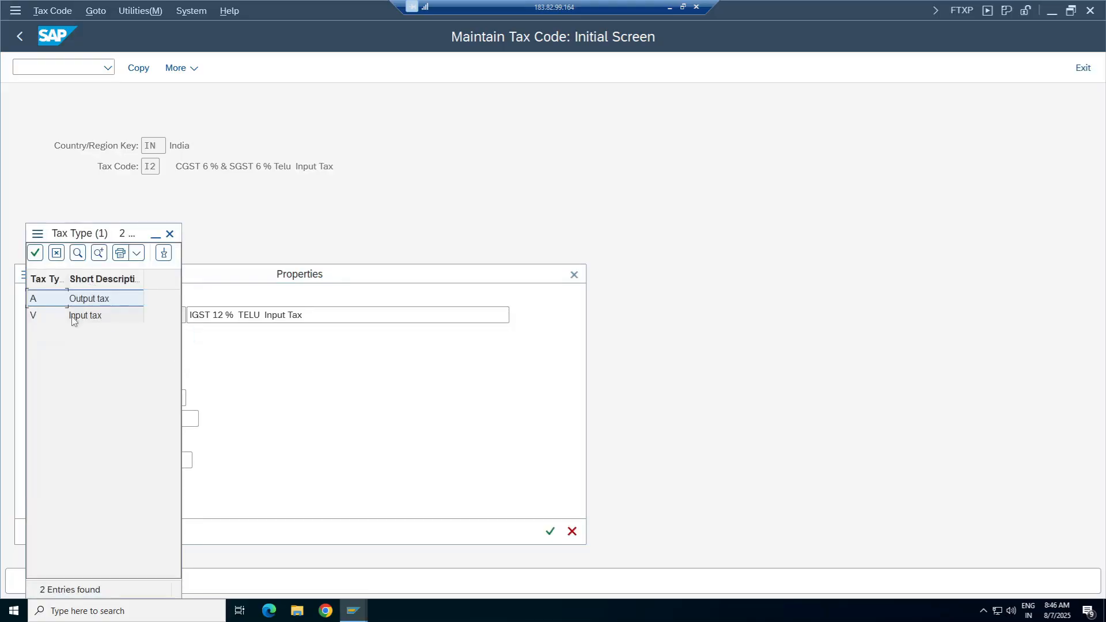
double_click(75, 314)
left_click(550, 532)
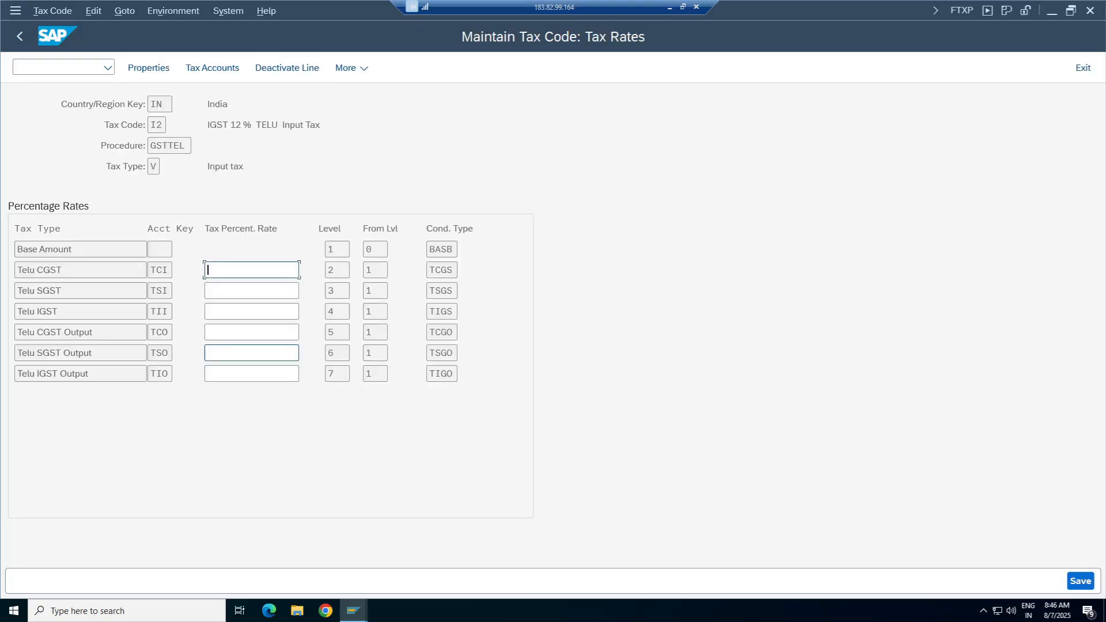
Set the Telu IGST rate of tax code I2 to 12 percent and save the code.
left_click_drag(207, 125, 321, 125)
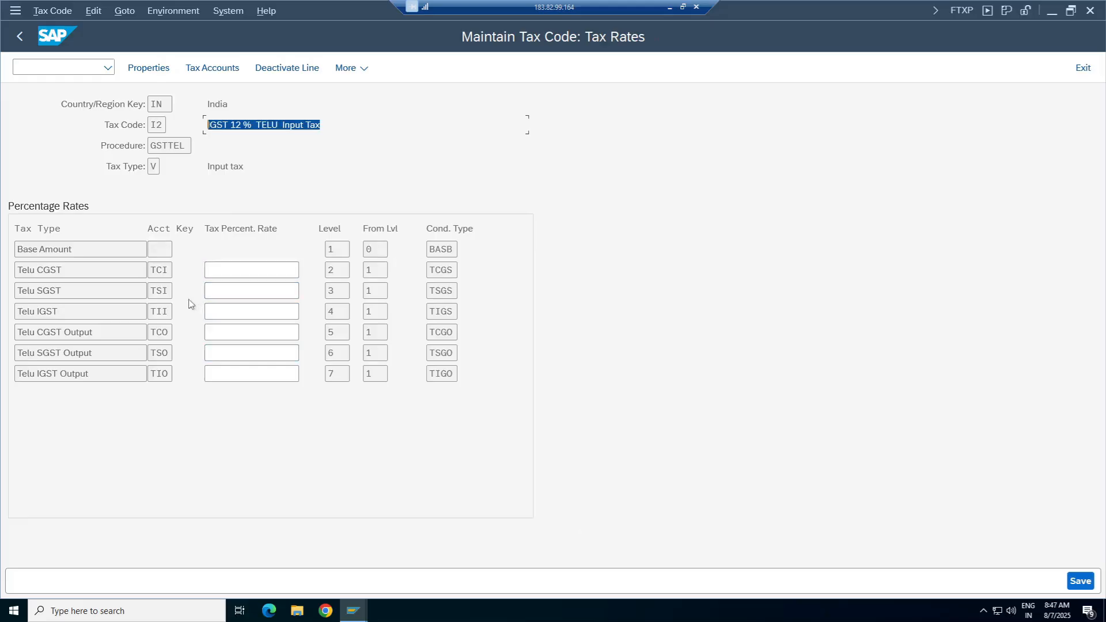
left_click(252, 312)
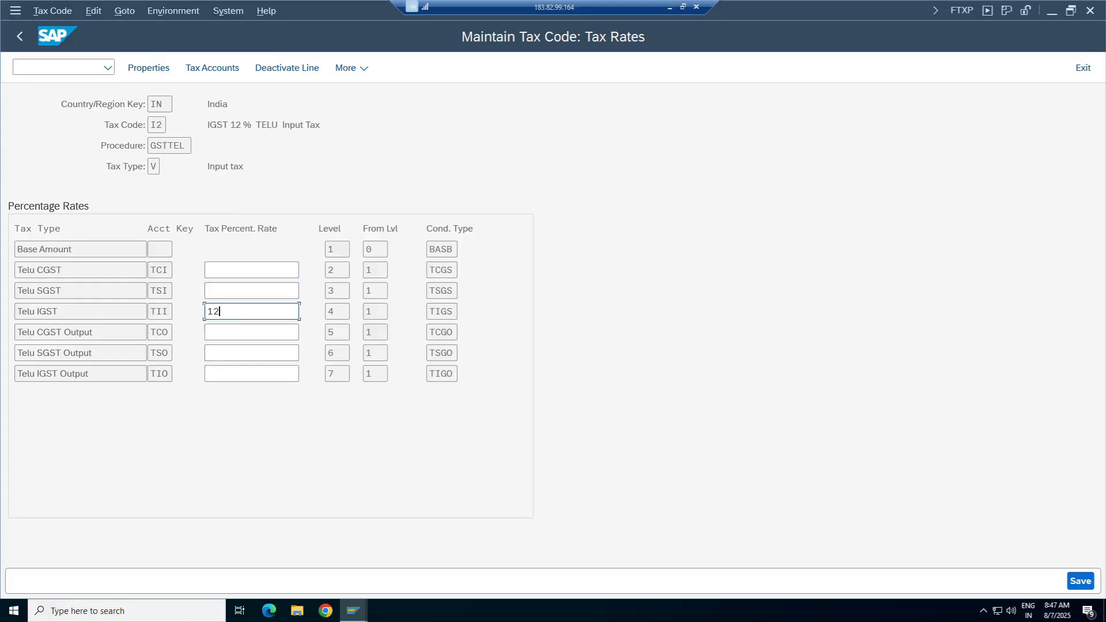
left_click(1079, 581)
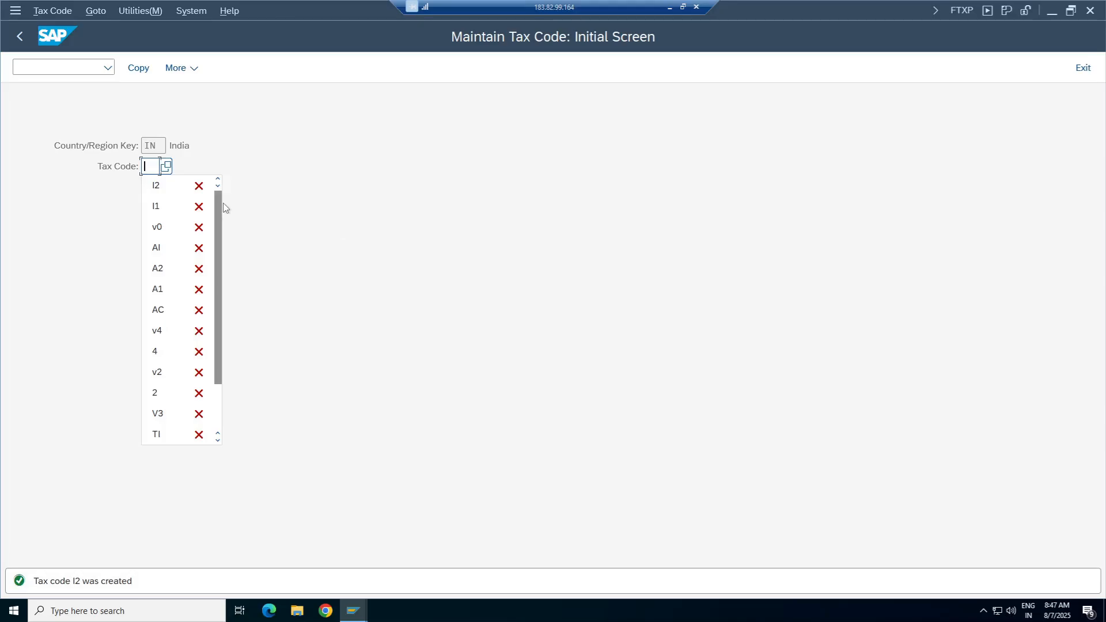
Start defining tax code O1 for India with the description "CGST 6 % & SGST 6 % TELU output".
type("01")
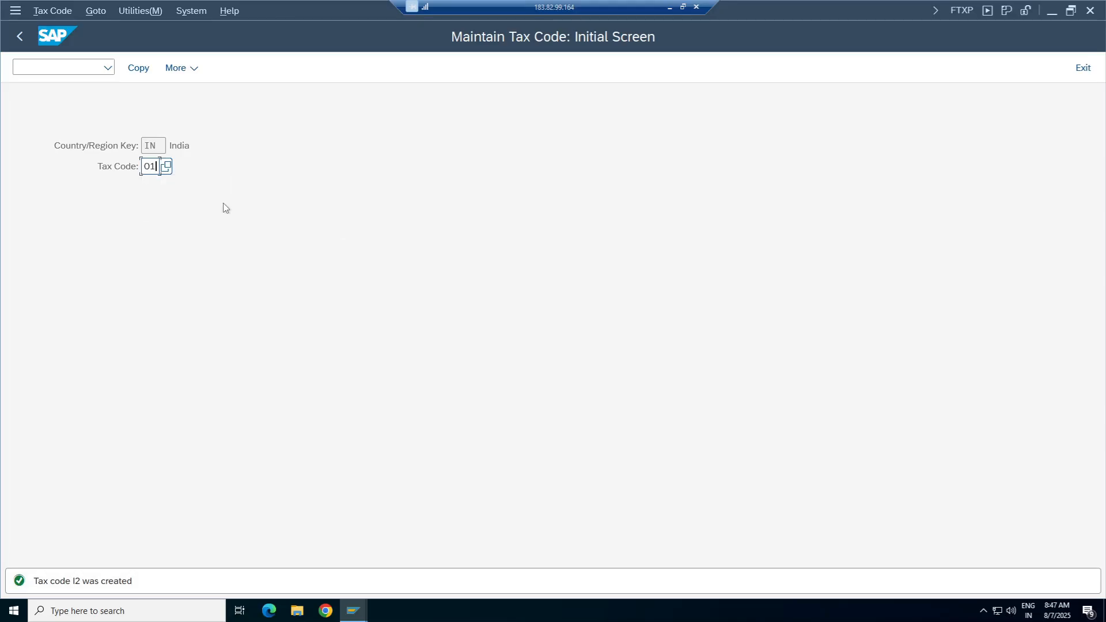
key("Return")
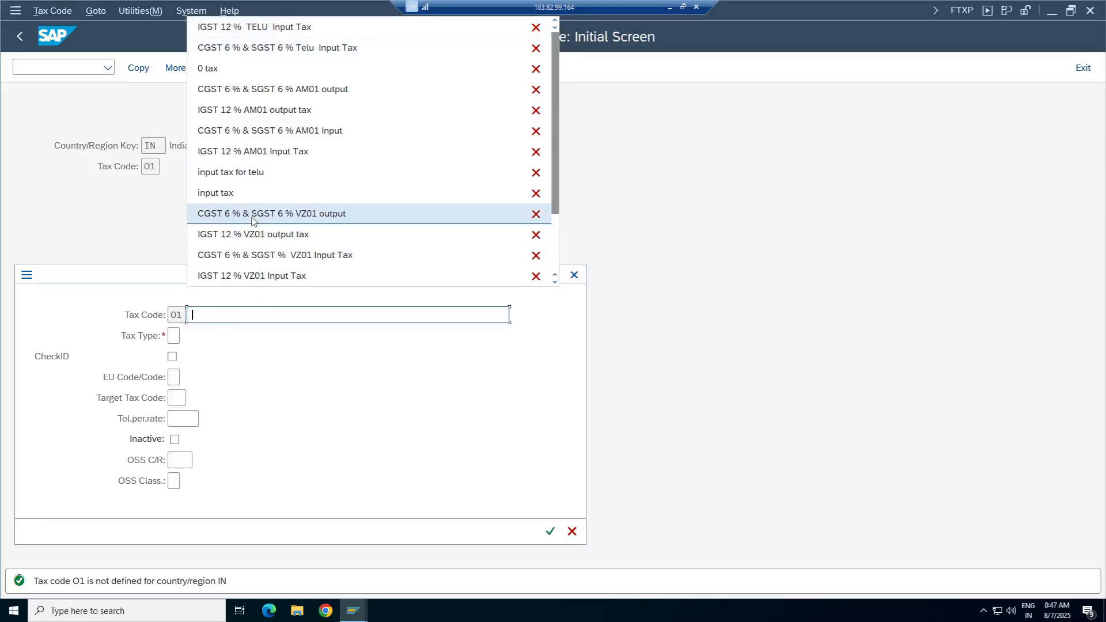
left_click(314, 214)
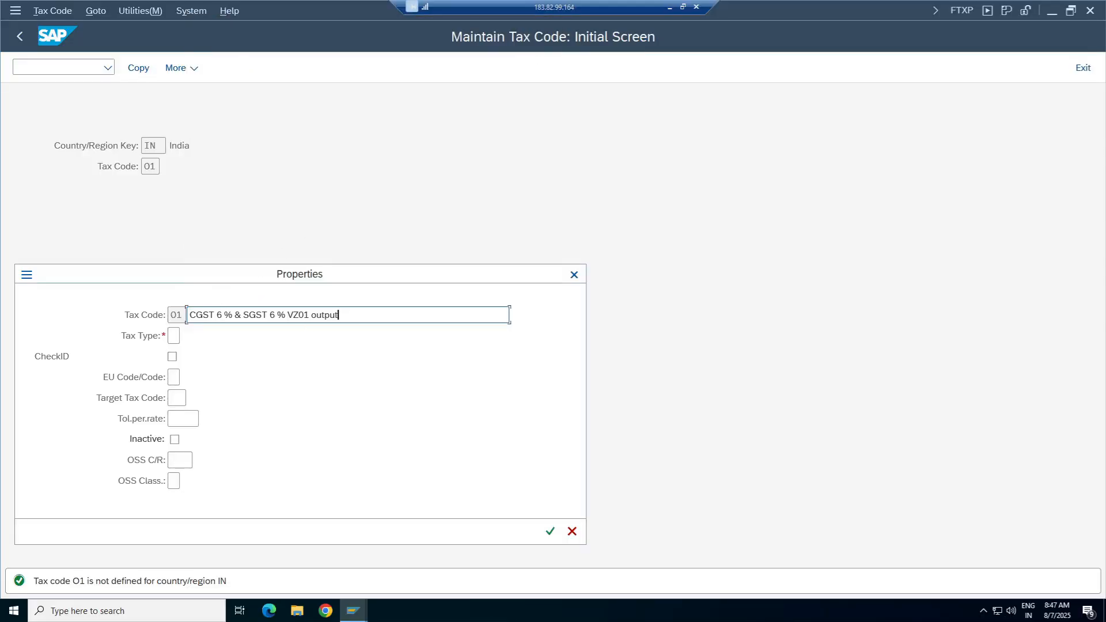
key("BackSpace")
key("BackSpace")
key("BackSpace")
key("BackSpace")
type("TELU")
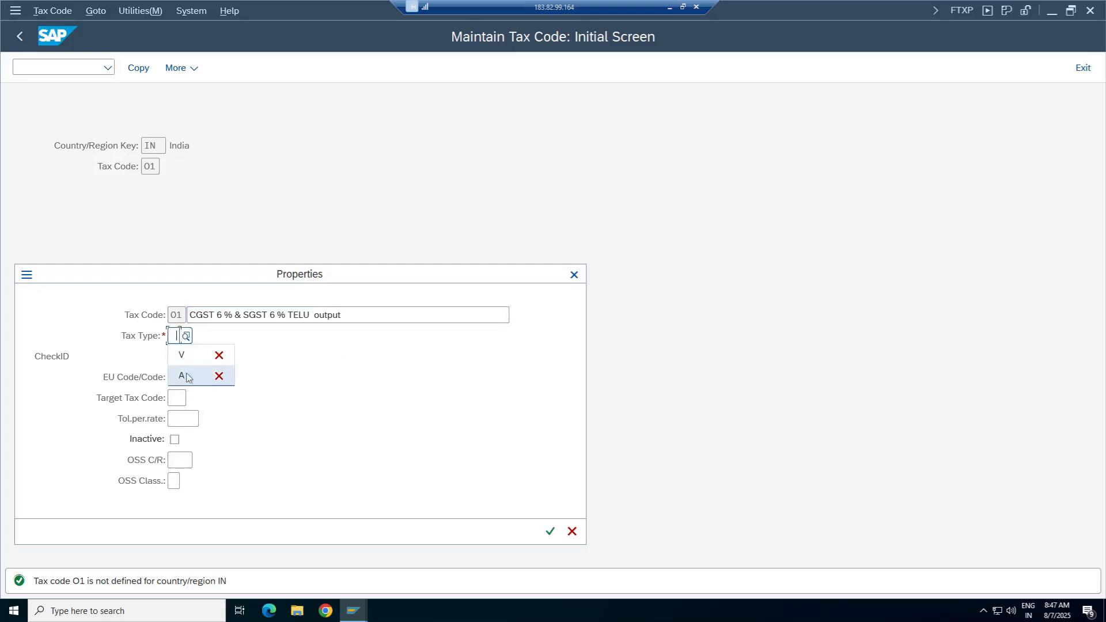
Assign output tax type A to tax code O1, enable CheckID and confirm the properties.
left_click(186, 336)
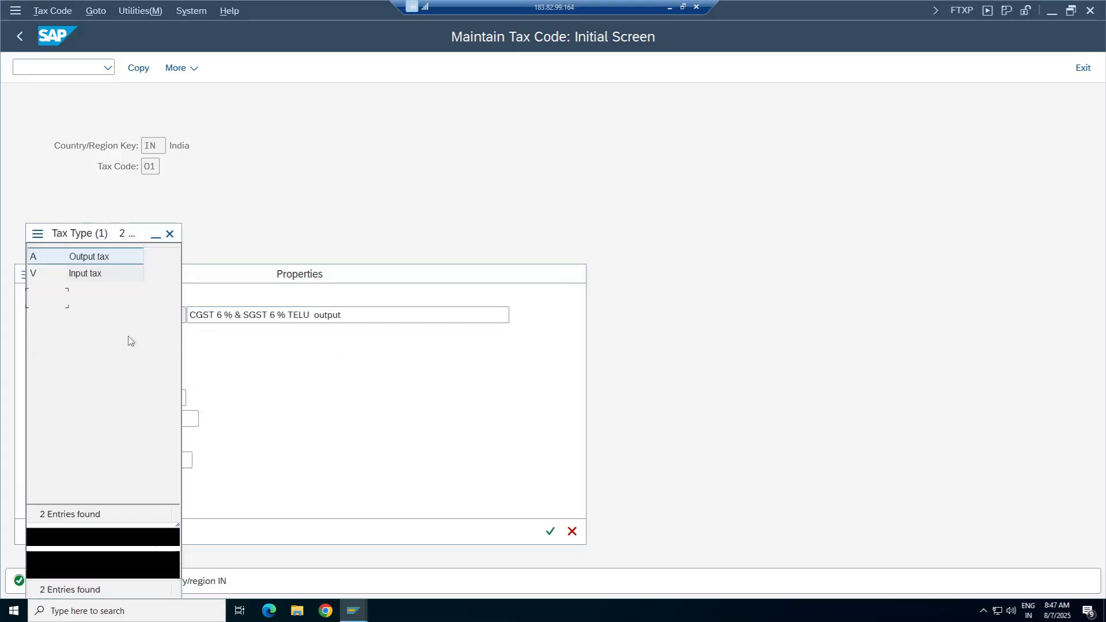
double_click(95, 300)
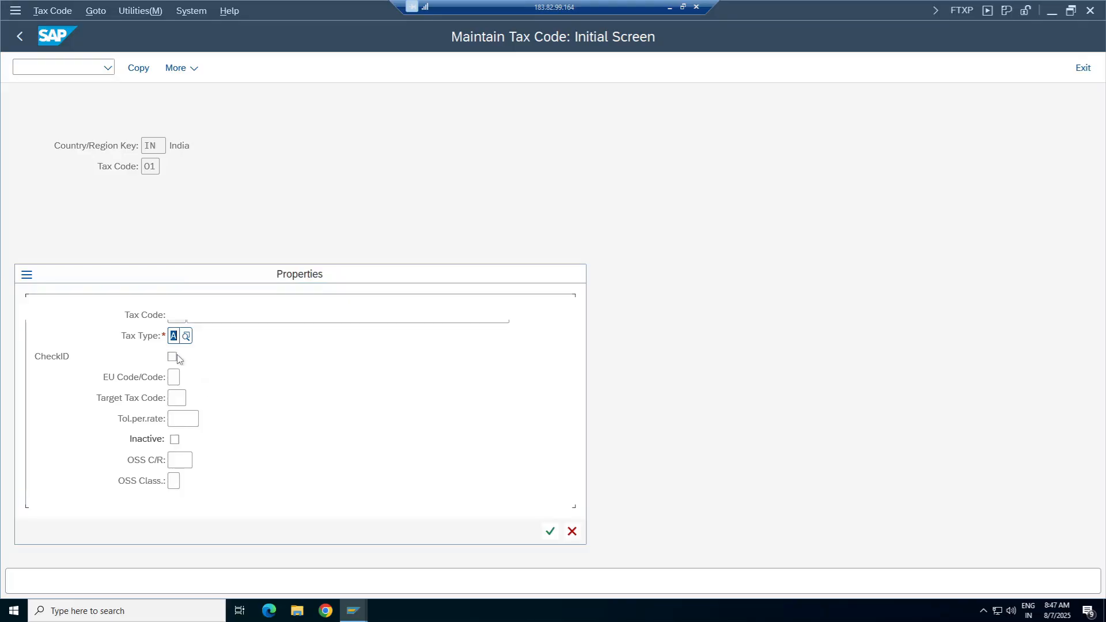
left_click(172, 356)
left_click(550, 531)
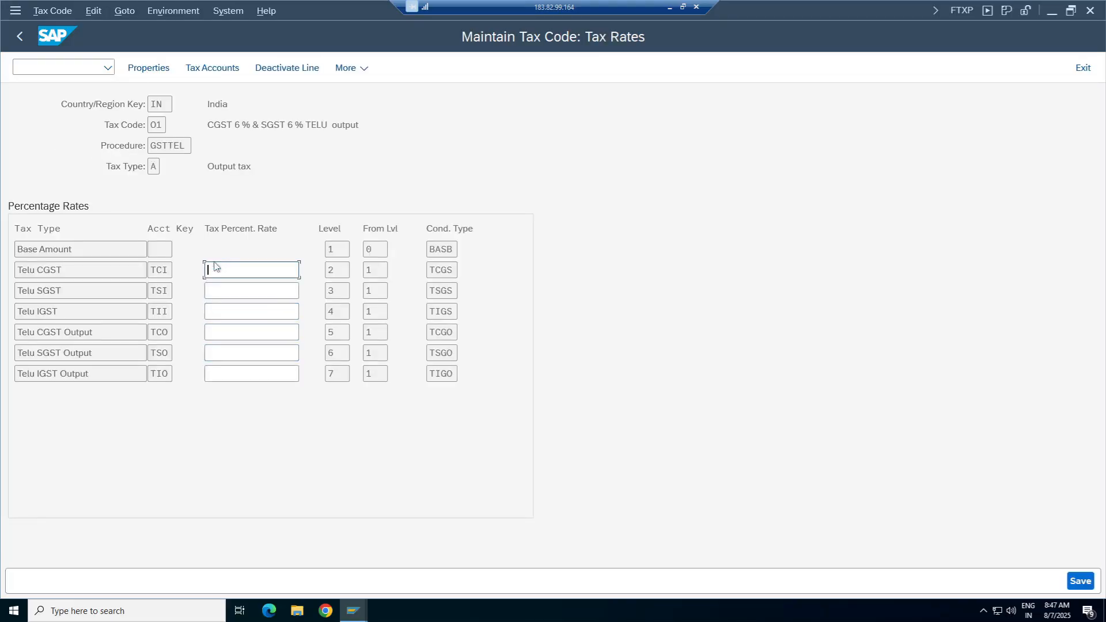
Set the Telu CGST Output and Telu SGST Output rates of tax code O1 to 6 percent each and save the code.
left_click(251, 332)
left_click(251, 353)
left_click(251, 332)
type("6")
left_click(251, 353)
type("6")
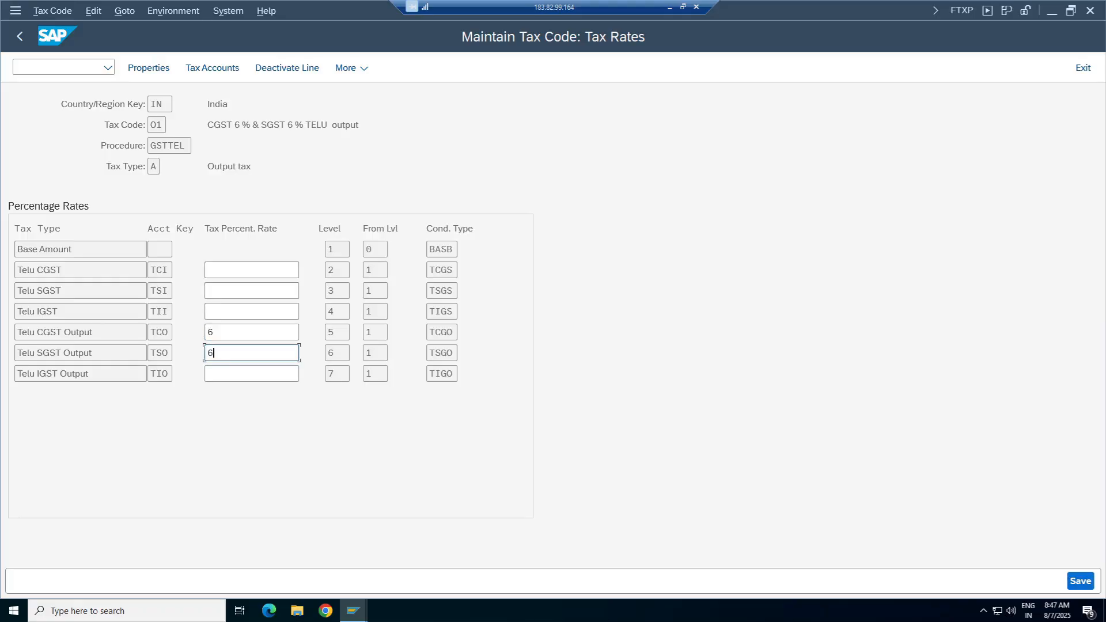
left_click(1090, 582)
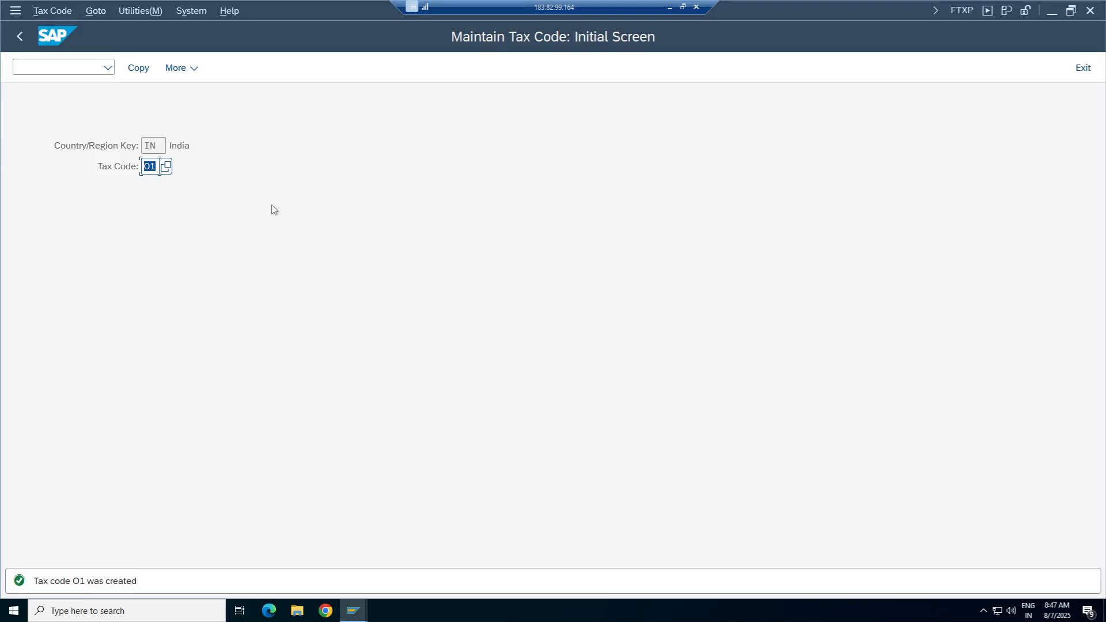
Start defining tax code O2 for India with the description "IGST 12 % TELU output tax".
type("O2")
key("Return")
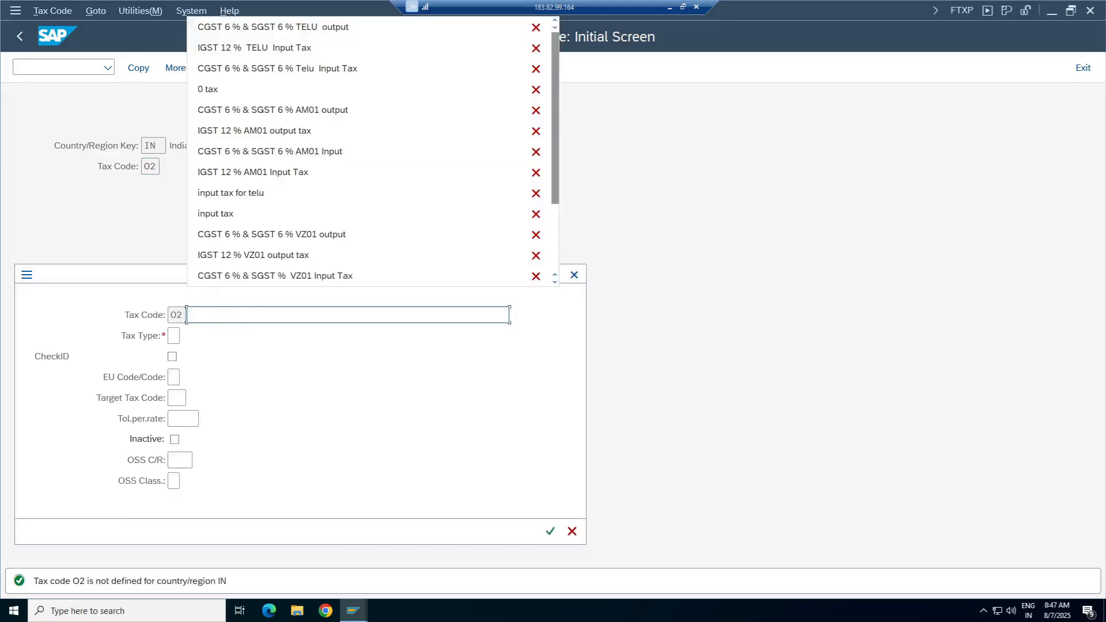
left_click(225, 131)
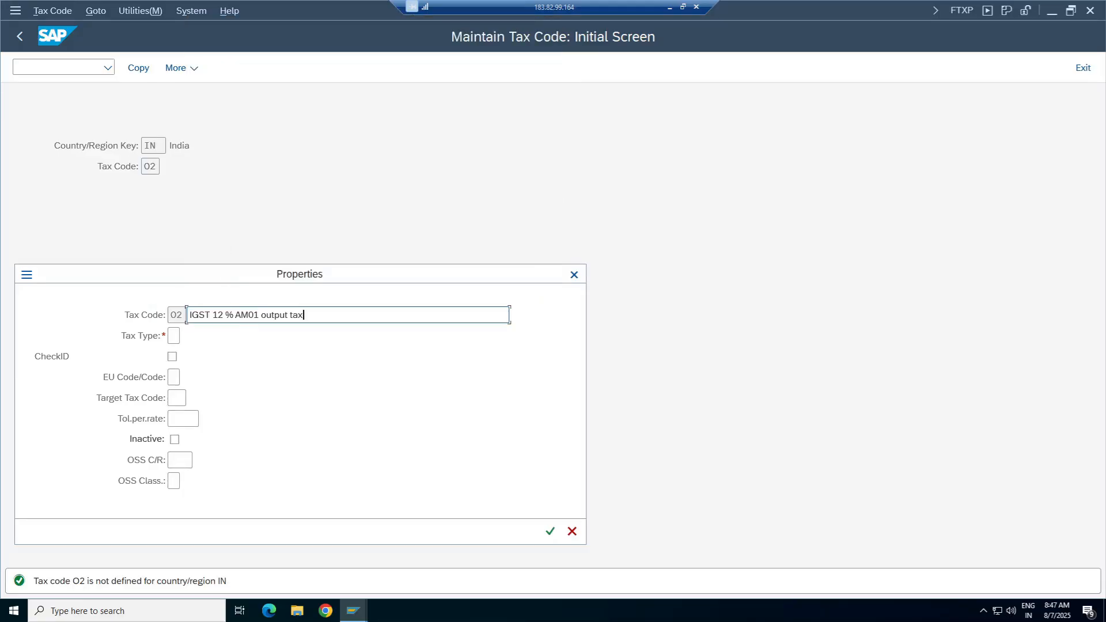
key("BackSpace")
key("BackSpace")
key("BackSpace")
key("BackSpace")
type("TELU")
Assign output tax type A to tax code O2, enable CheckID and confirm the properties.
left_click(175, 336)
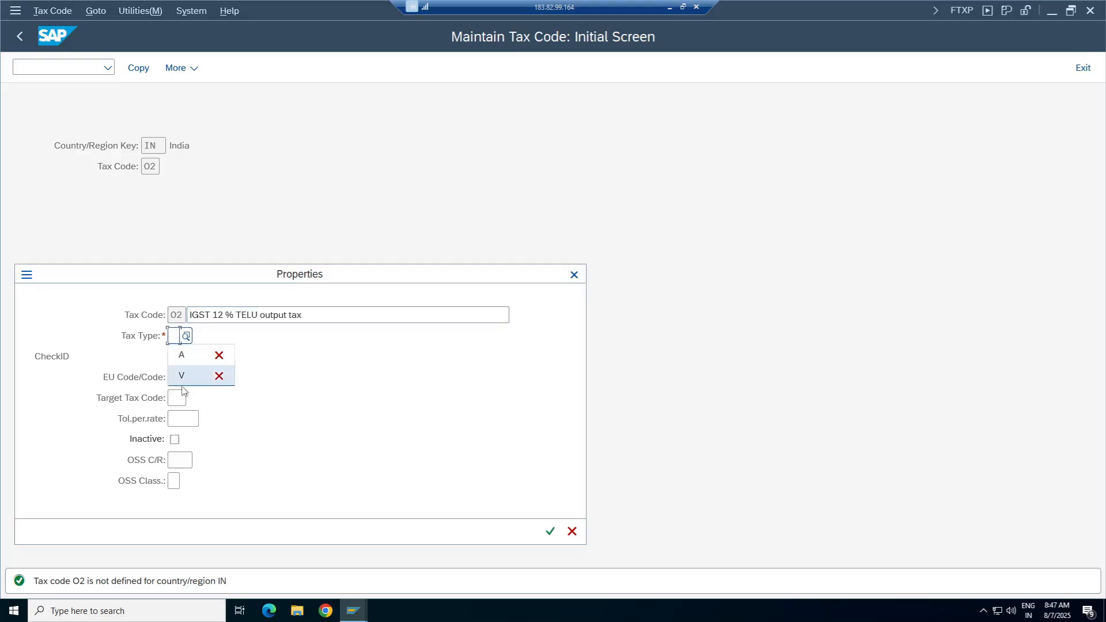
left_click(185, 337)
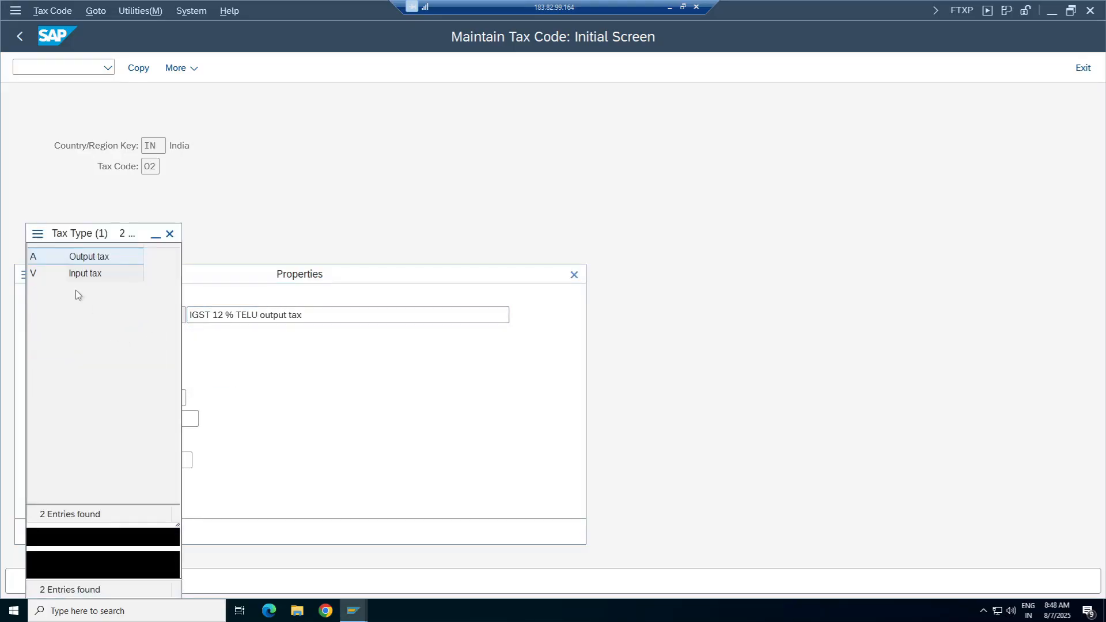
double_click(94, 304)
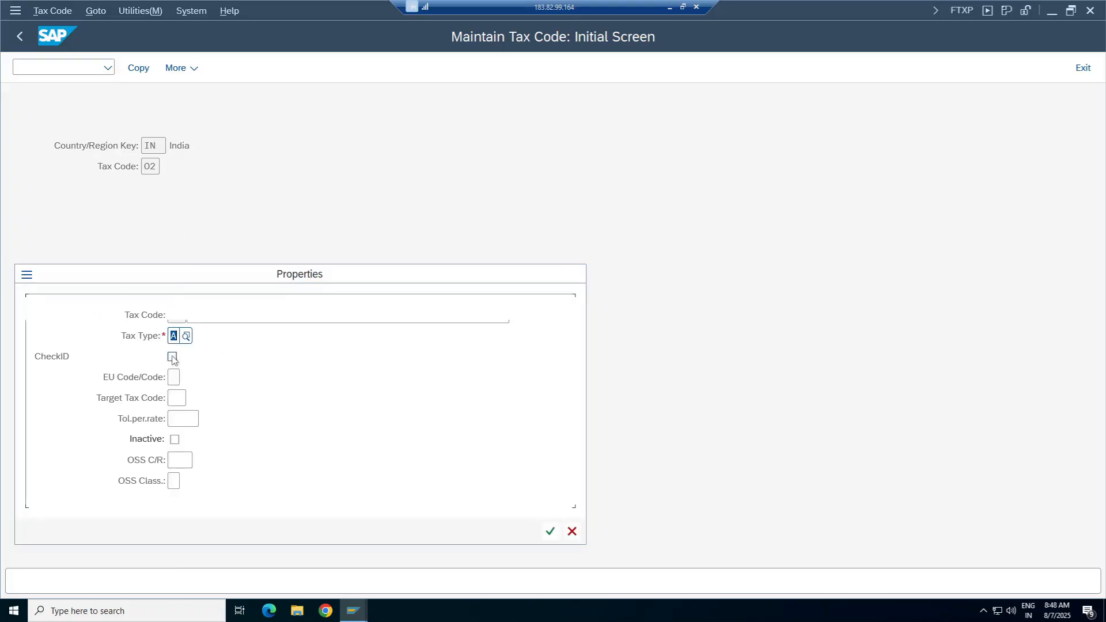
left_click(173, 357)
left_click(550, 531)
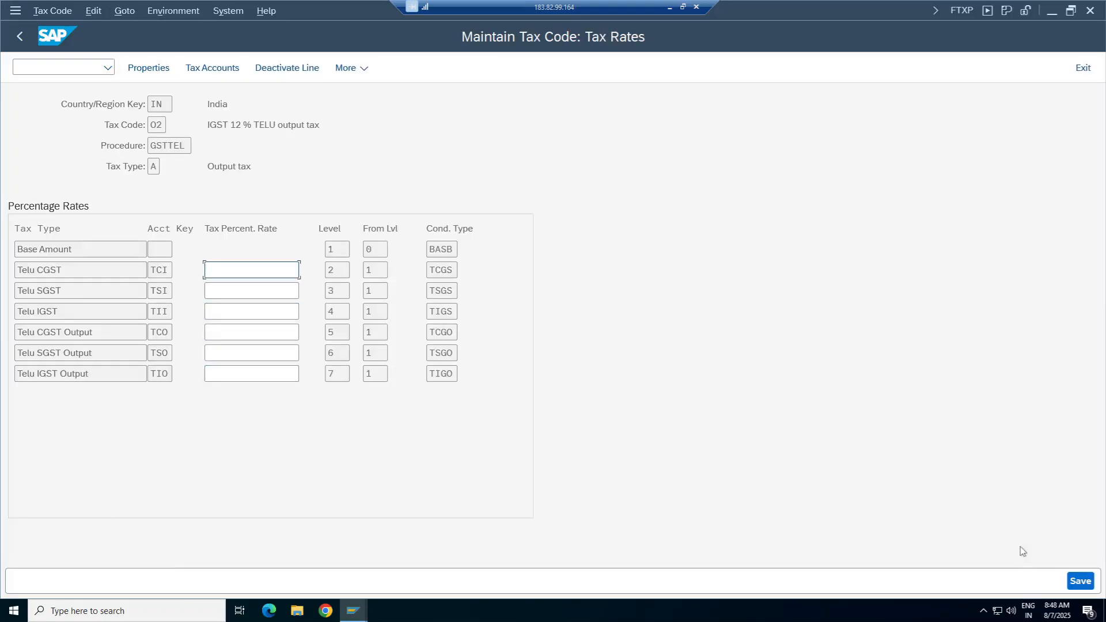
Set the Telu IGST Output rate of tax code O2 to 12 percent, save the code and return to the IMG structure.
left_click(251, 373)
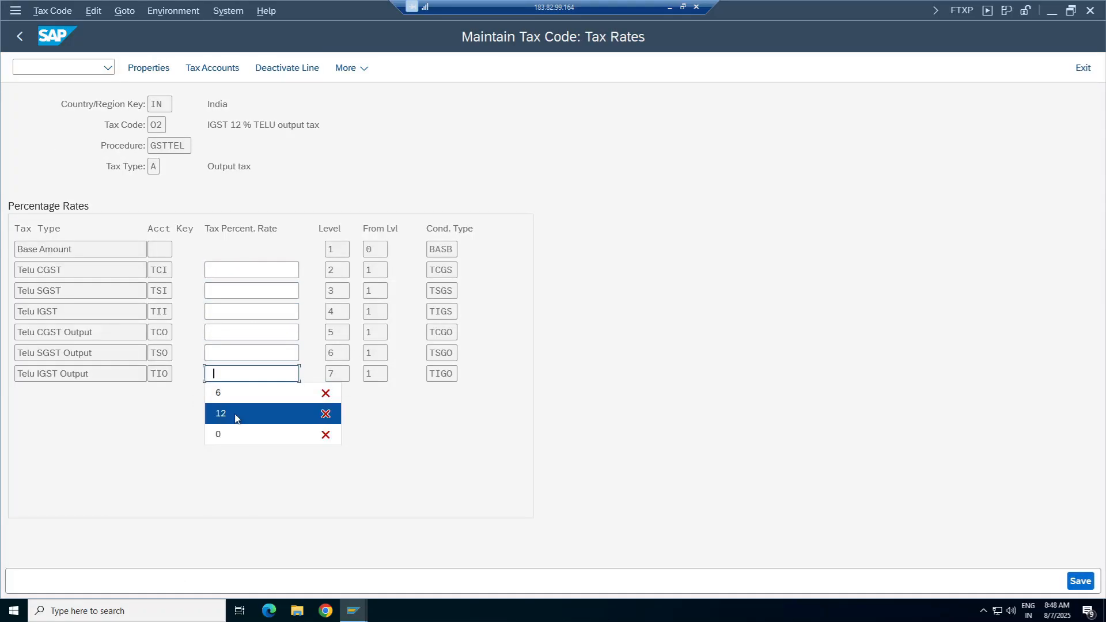
left_click(242, 412)
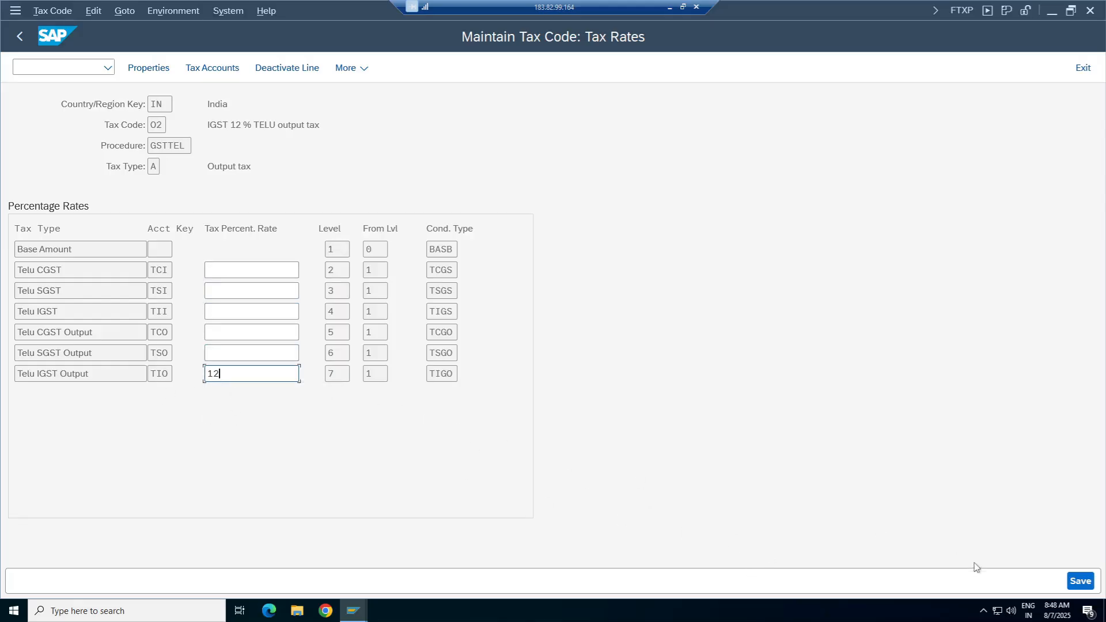
left_click(1081, 582)
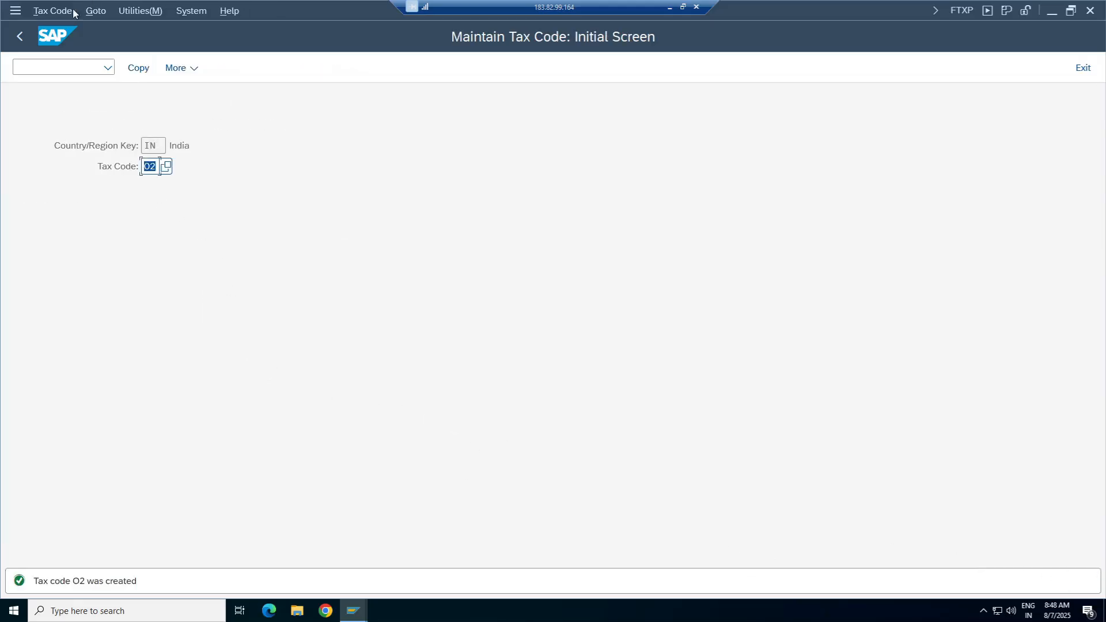
left_click(17, 36)
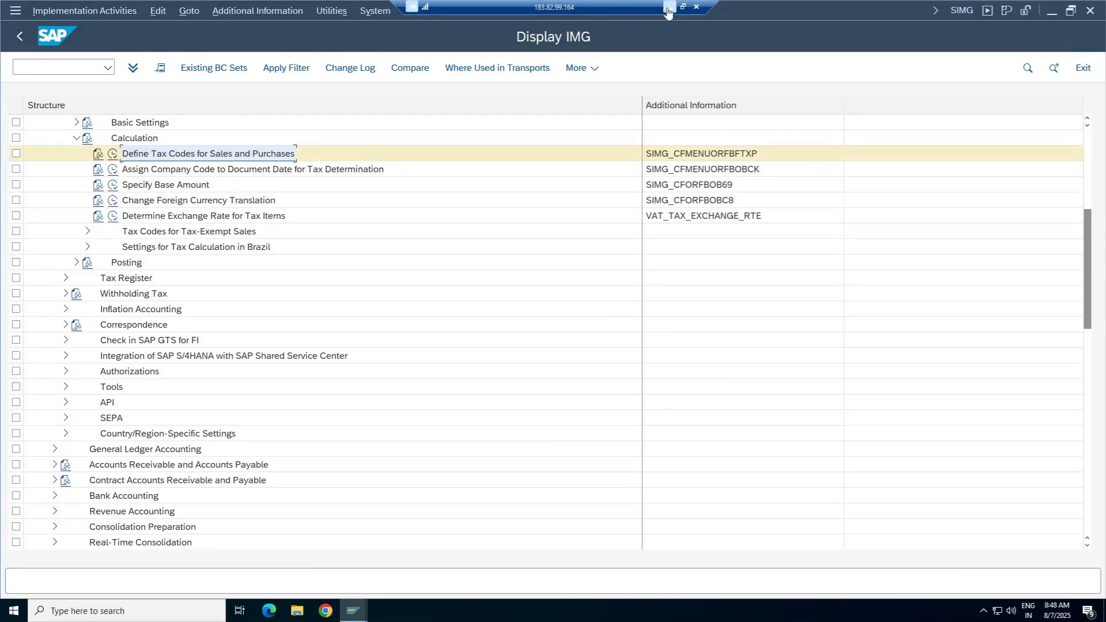
Switch to the FI Working Notes and Configuration Settings spreadsheet in Google Sheets and go to the GST / VAT section.
left_click(667, 8)
left_click(108, 298)
key("Up")
key("Up")
key("Up")
key("Up")
key("Up")
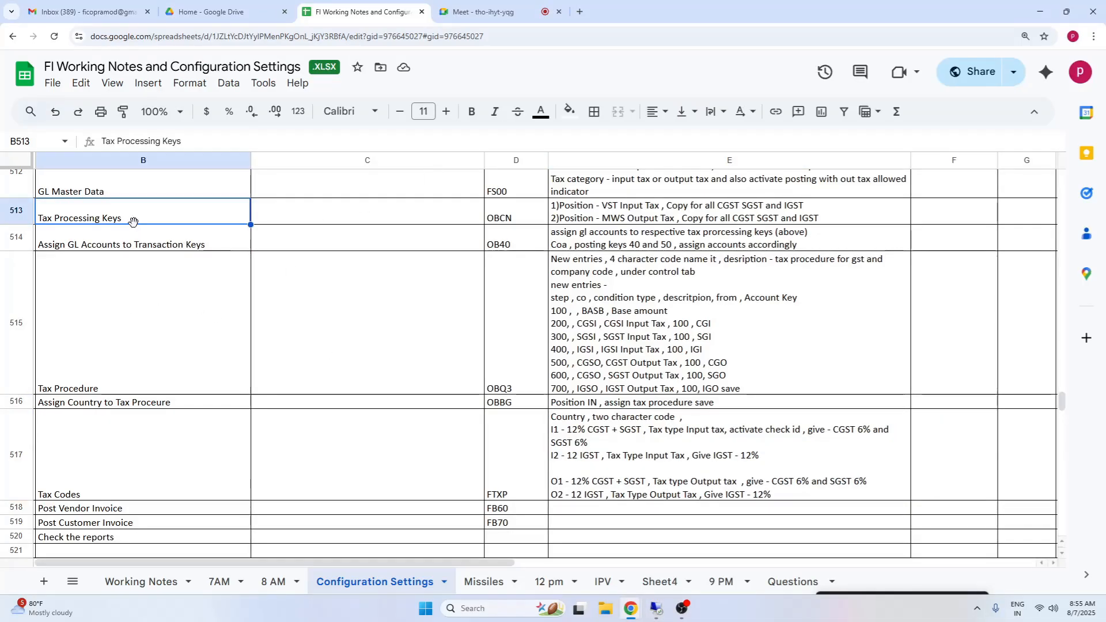
key("Up")
key("Up")
key("Up")
key("Up")
key("Up")
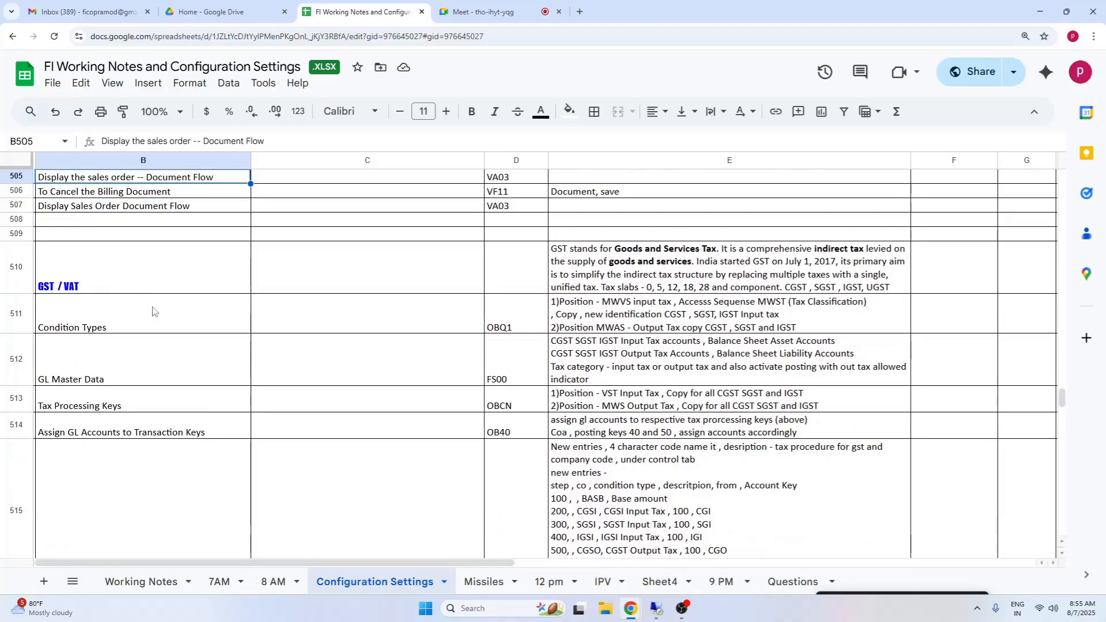
Review the GST notes on condition types, GL master data, tax processing keys and assigning GL accounts to transaction keys.
left_click(115, 323)
key("ctrl+shift+Right")
key("ctrl+shift+Right")
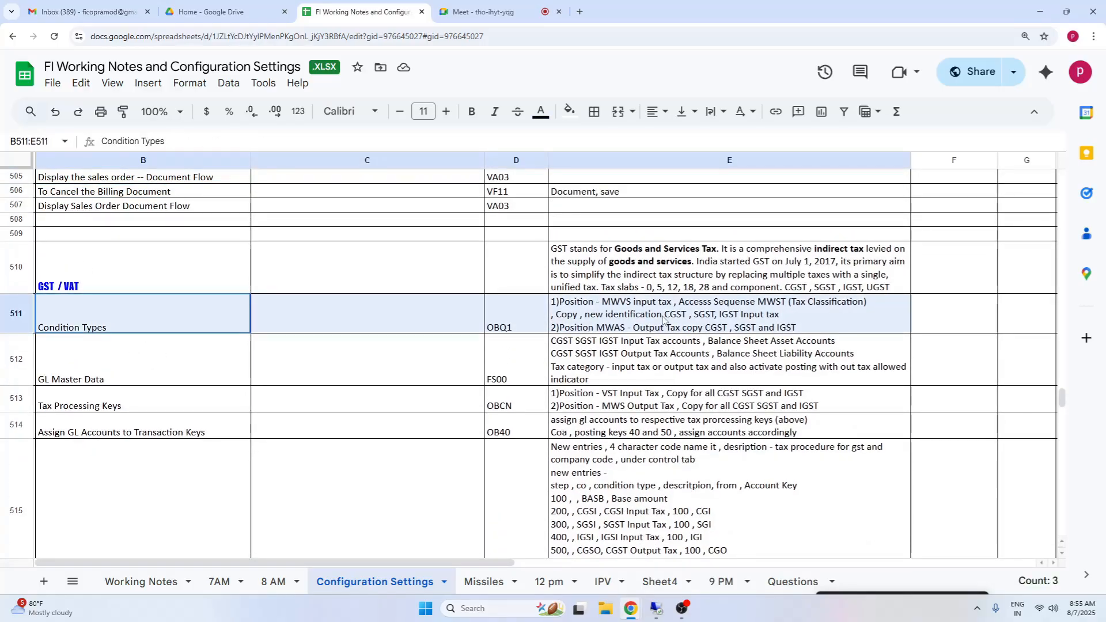
key("Down")
key("ctrl+shift+Right")
key("ctrl+shift+Right")
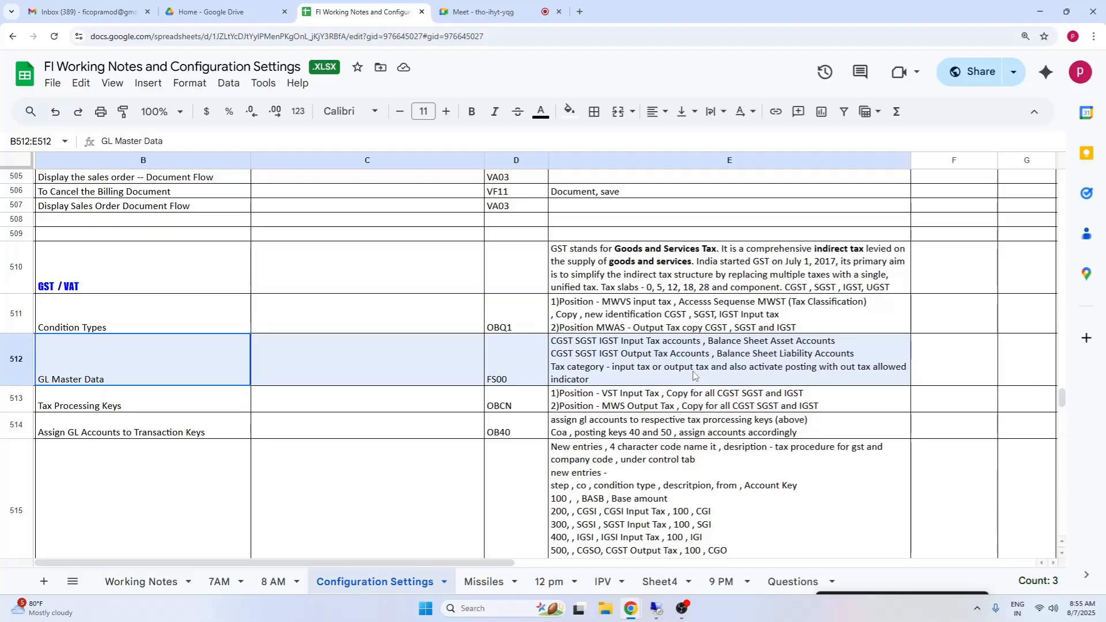
left_click(107, 401)
key("ctrl+shift+Right")
key("ctrl+shift+Right")
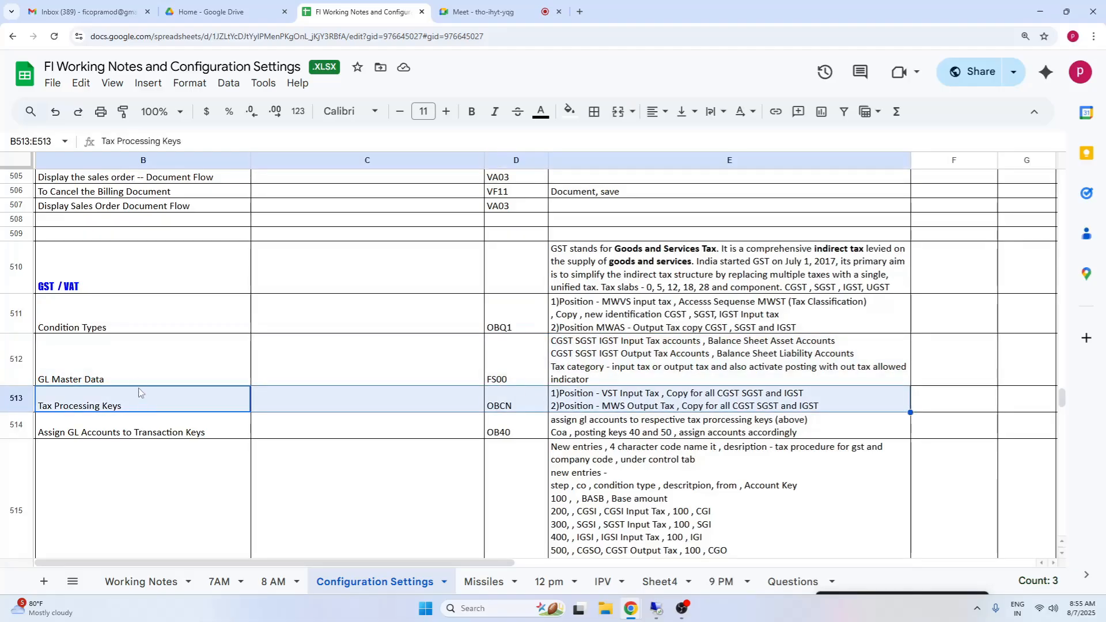
key("Up")
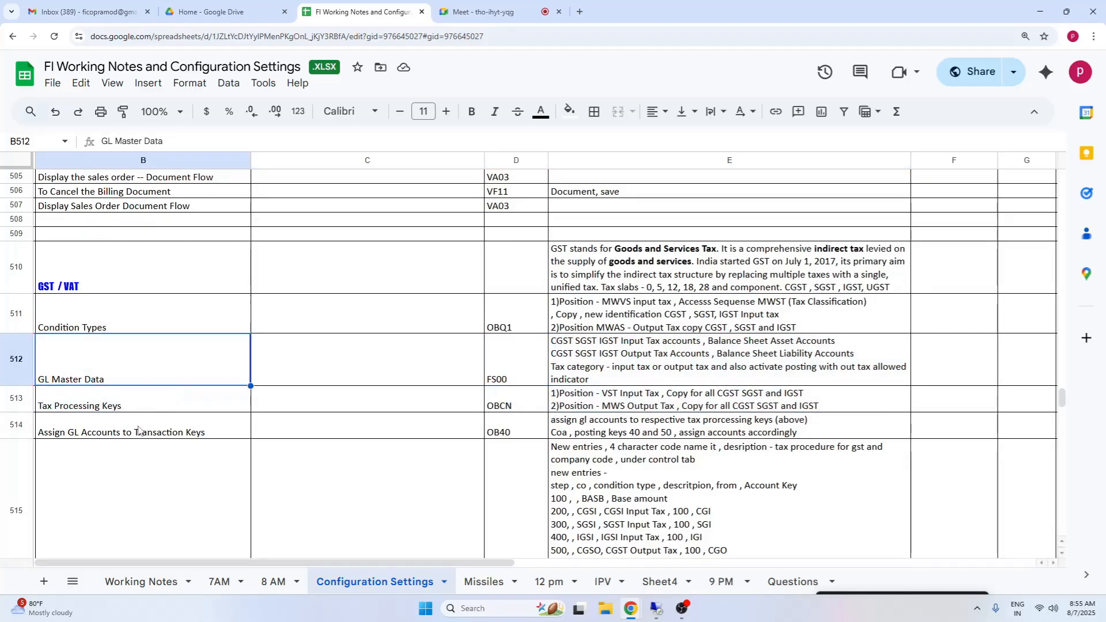
left_click_drag(138, 429, 718, 409)
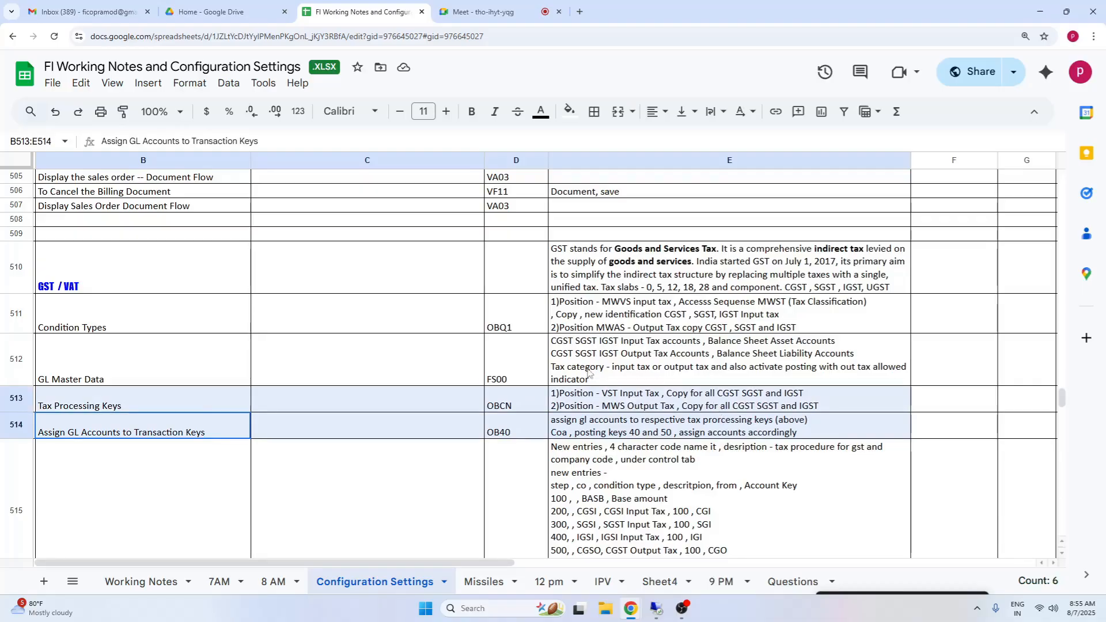
left_click_drag(125, 369, 681, 436)
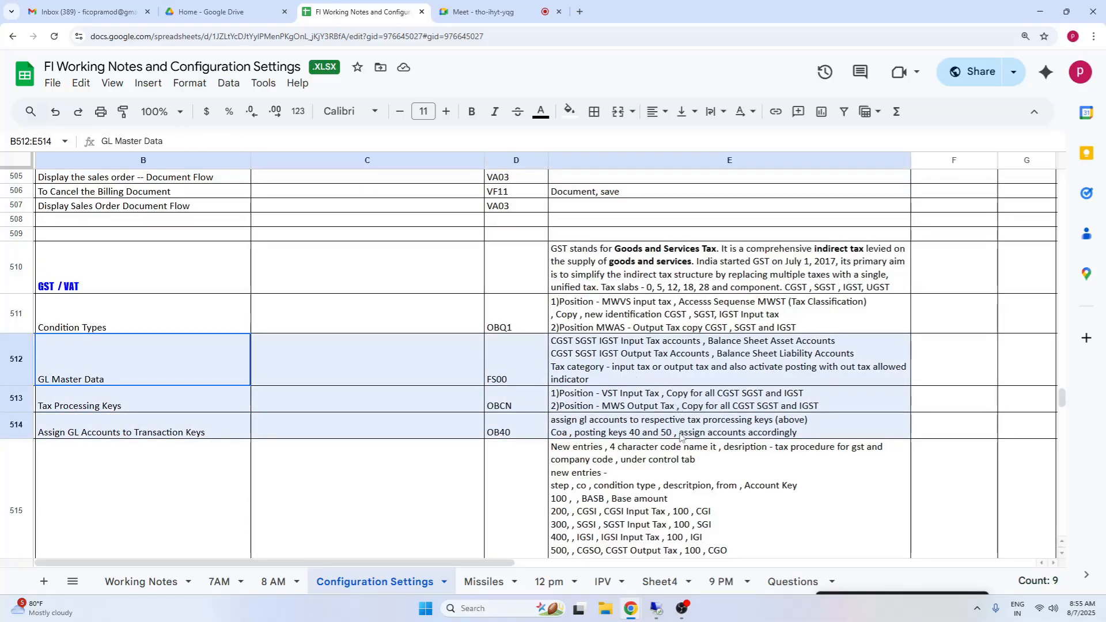
left_click_drag(113, 320, 612, 340)
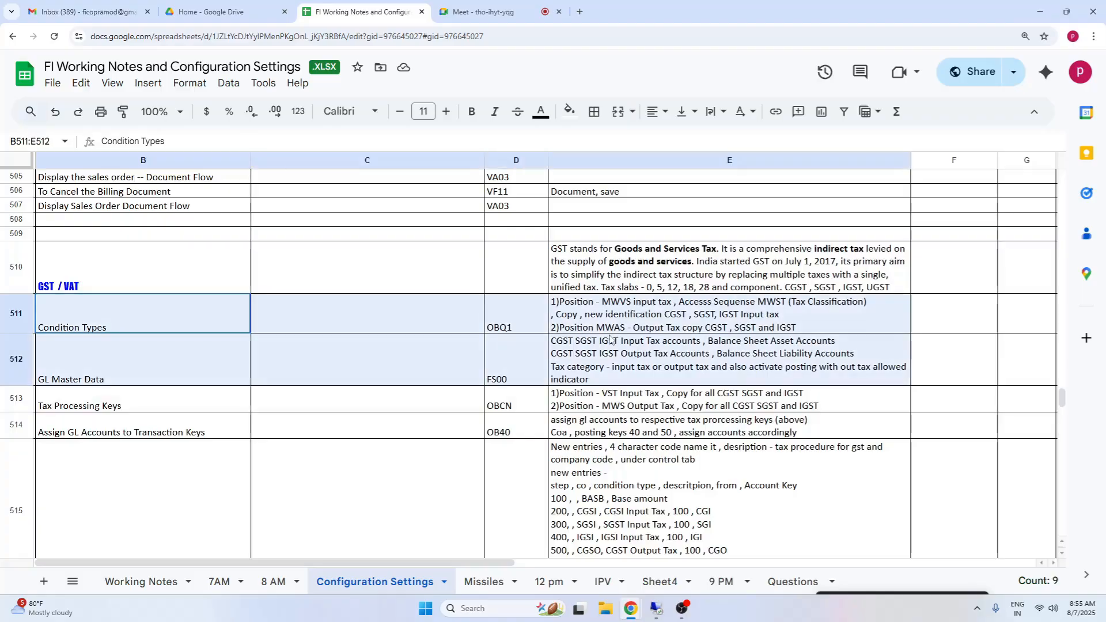
Review the GST notes on the tax procedure, country assignment, tax codes, and posting vendor and customer invoices.
scroll(1064, 560, "down", 5)
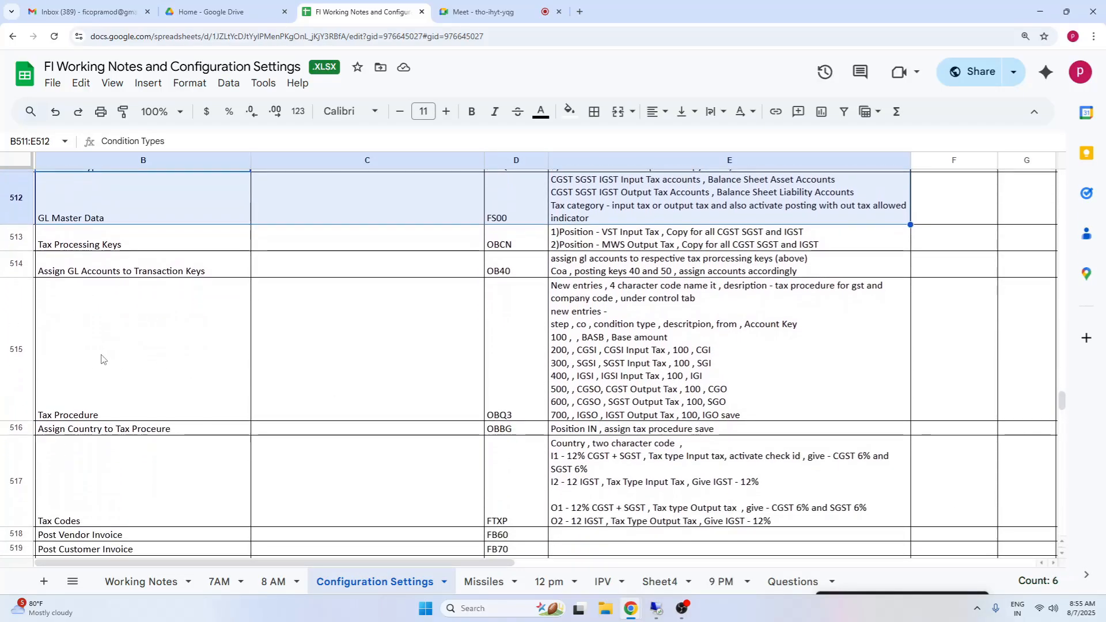
left_click_drag(104, 361, 695, 369)
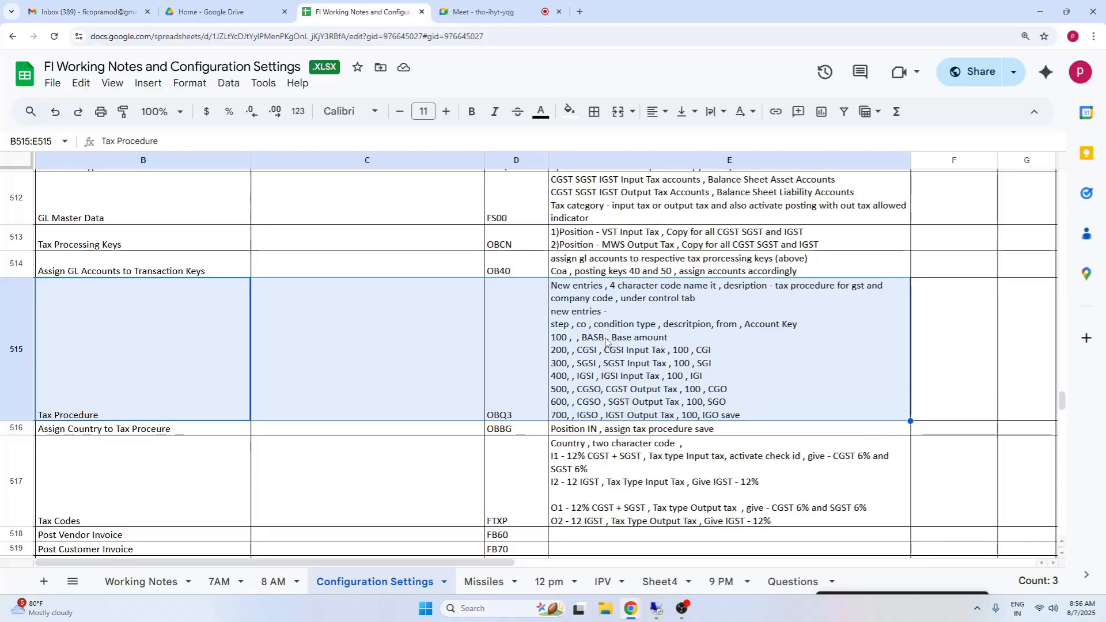
left_click(97, 357)
left_click(653, 359, "shift")
left_click(112, 431)
left_click(683, 447, "shift")
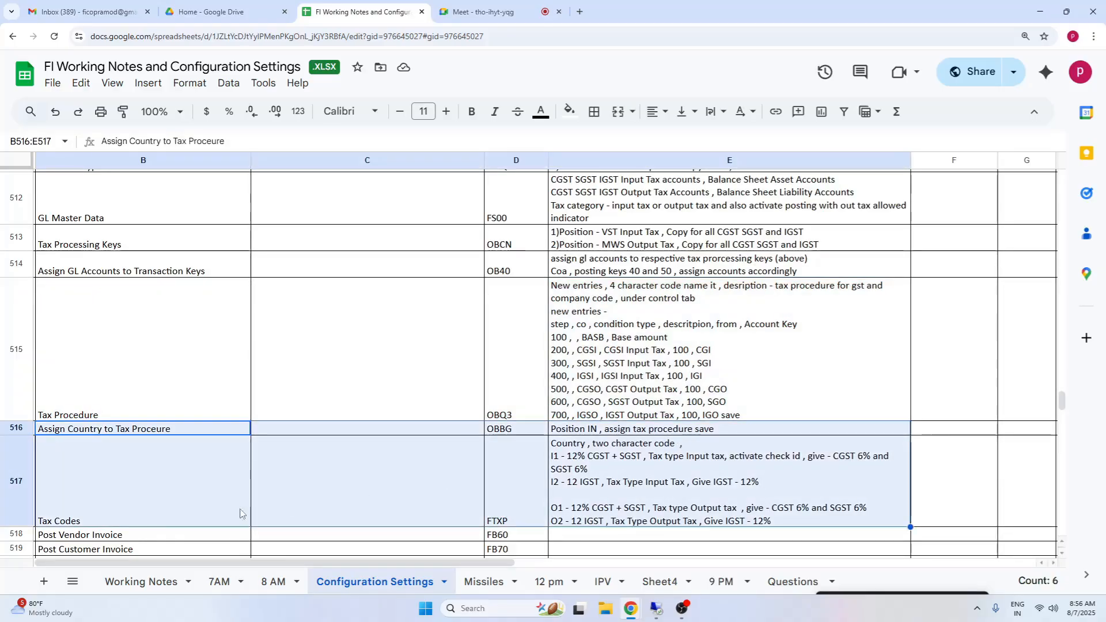
left_click(149, 512)
scroll(1063, 552, "down", 2)
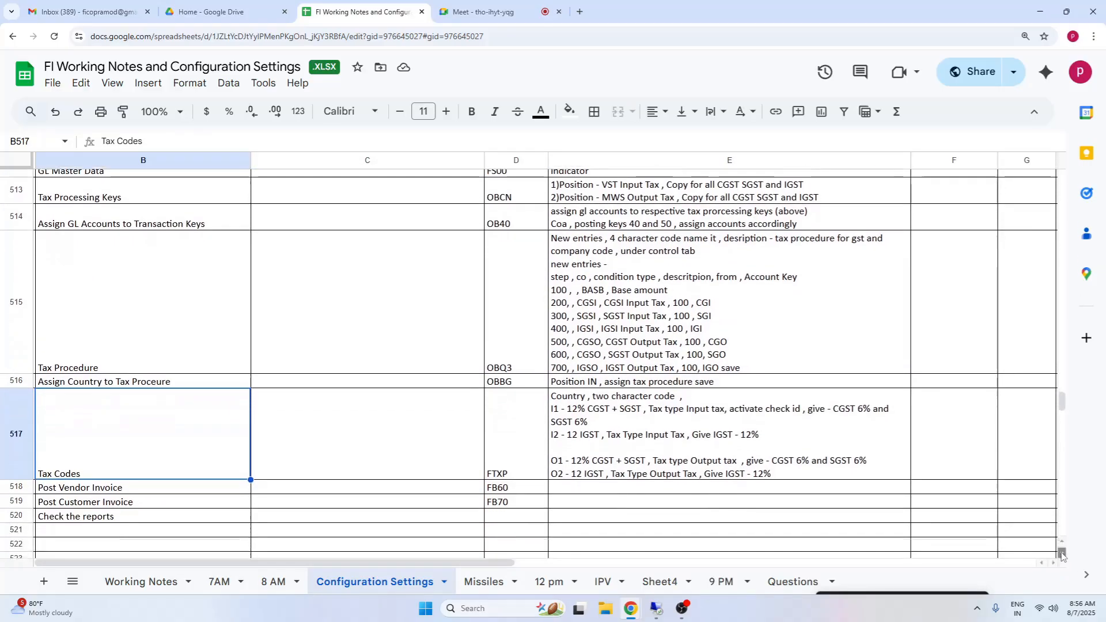
left_click_drag(194, 383, 656, 383)
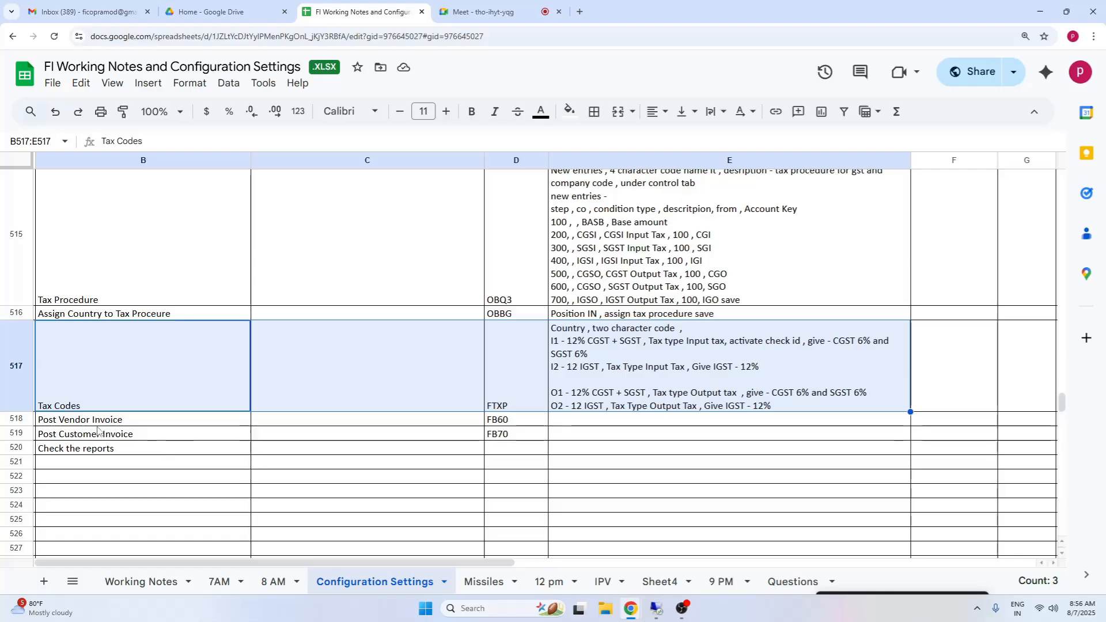
left_click_drag(99, 421, 716, 450)
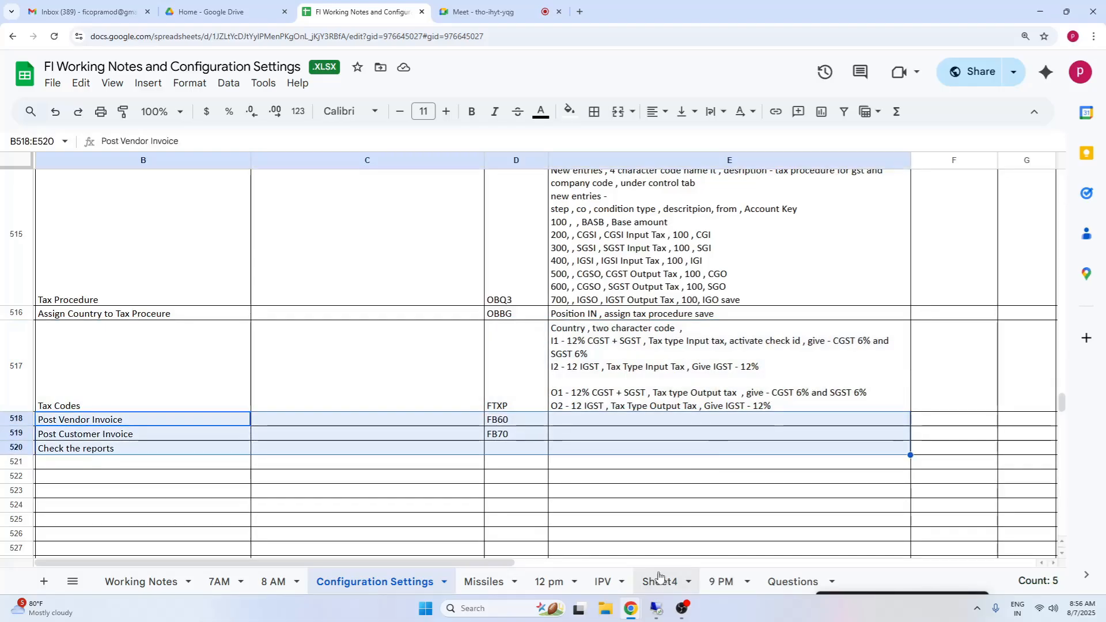
left_click(148, 428)
key("Right")
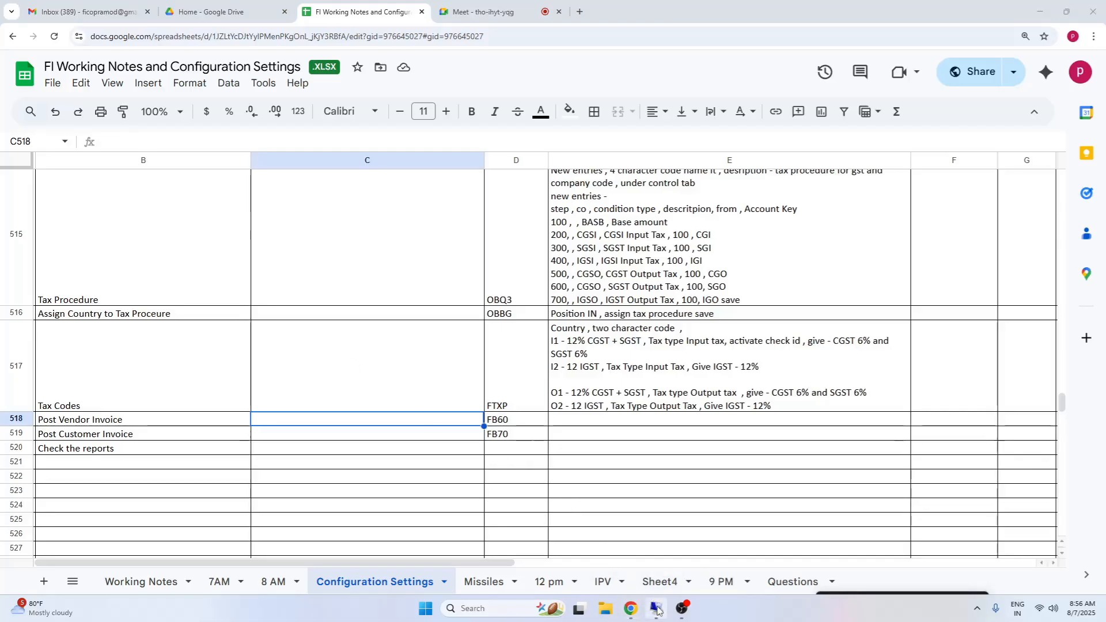
Switch back to the remote SAP session and open vendor invoice entry (FB60) for company code TELU.
left_click(657, 609)
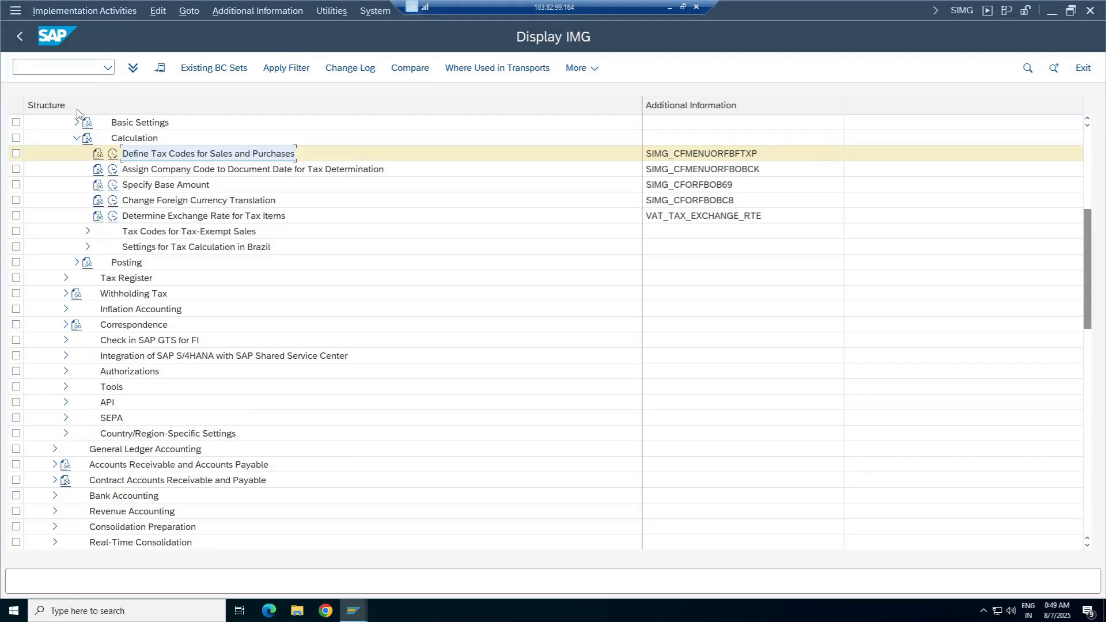
left_click(60, 68)
key("Return")
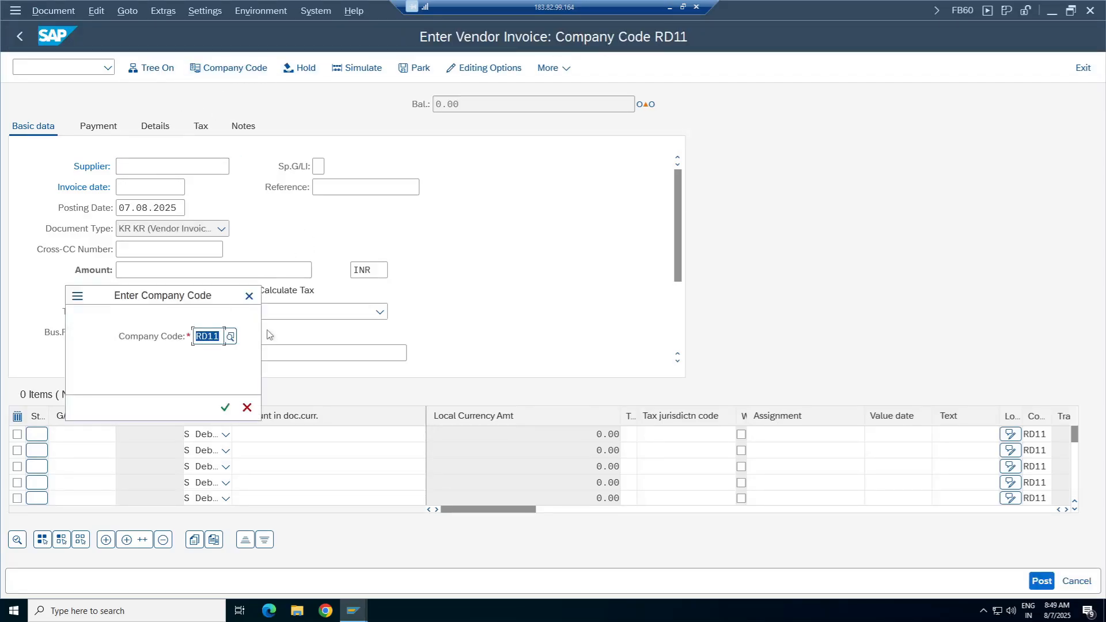
type("t")
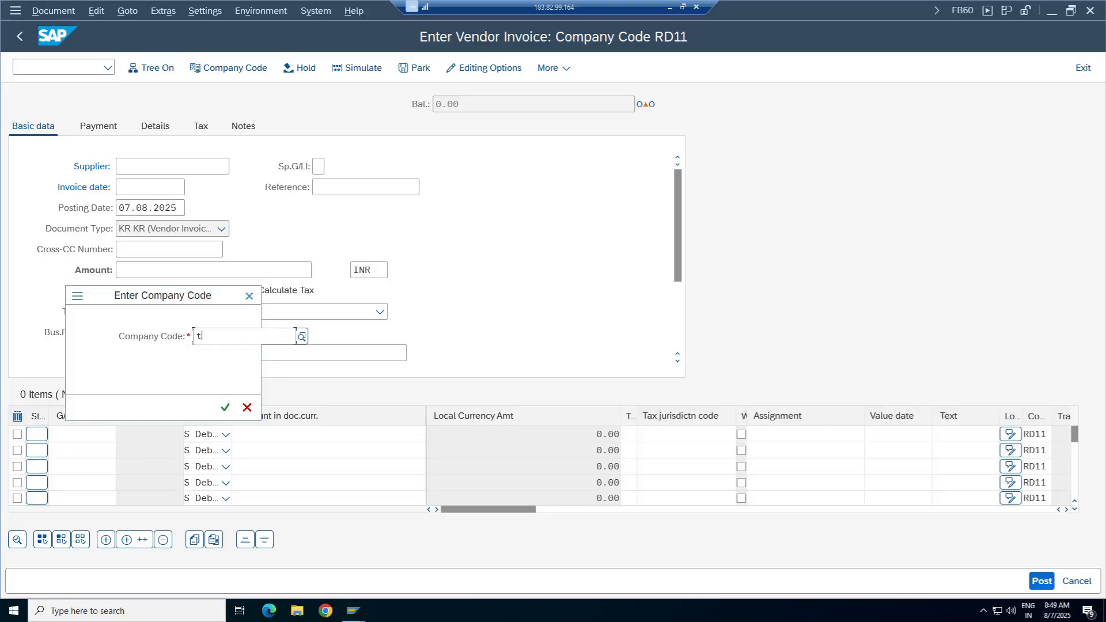
type("elu")
key("Return")
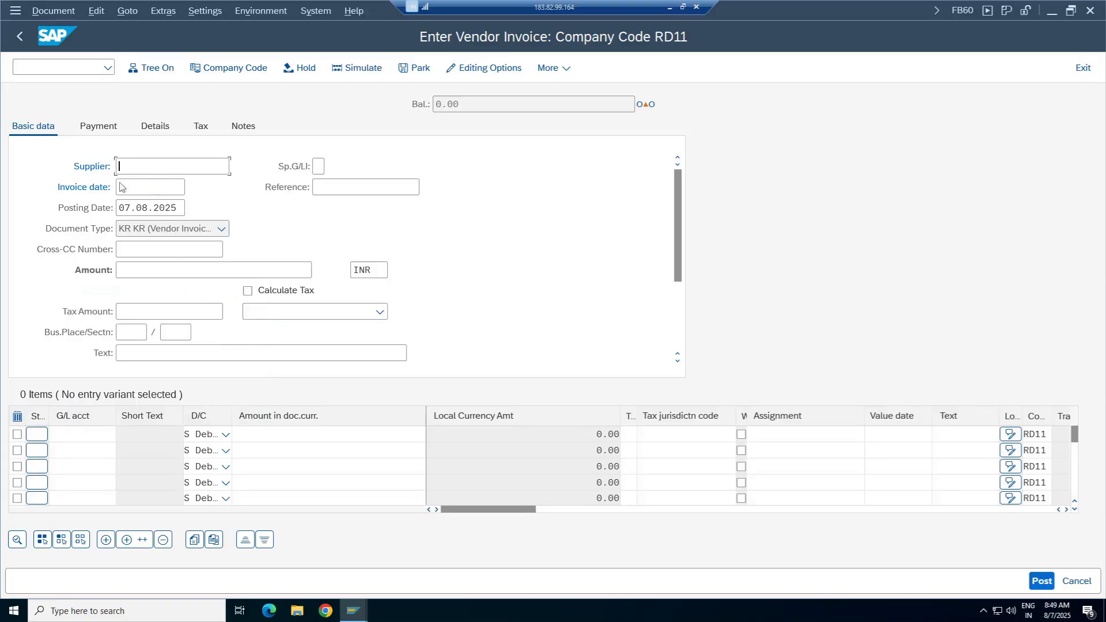
Search the suppliers of company code TELU and choose BELL COMPANY in Hyderabad as the invoice's supplier.
left_click(236, 166)
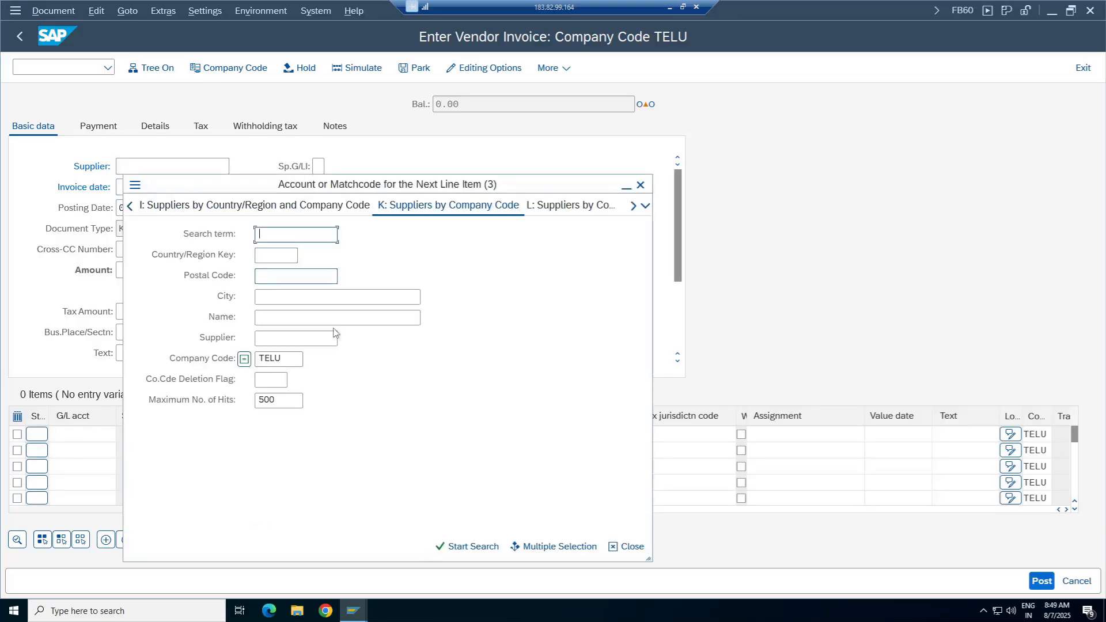
key("Return")
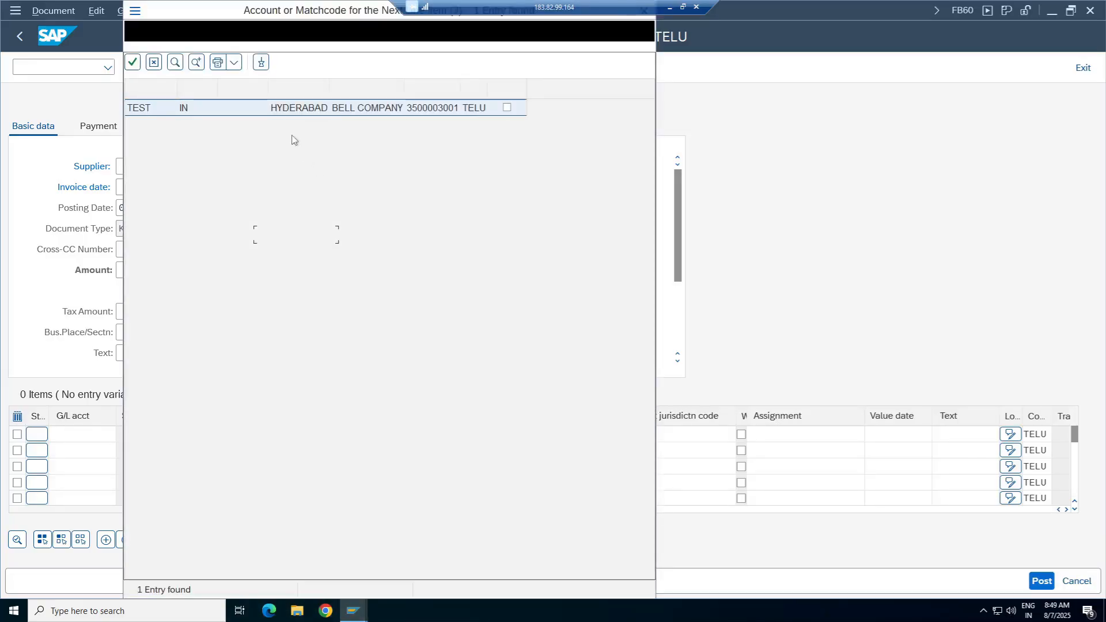
double_click(321, 110)
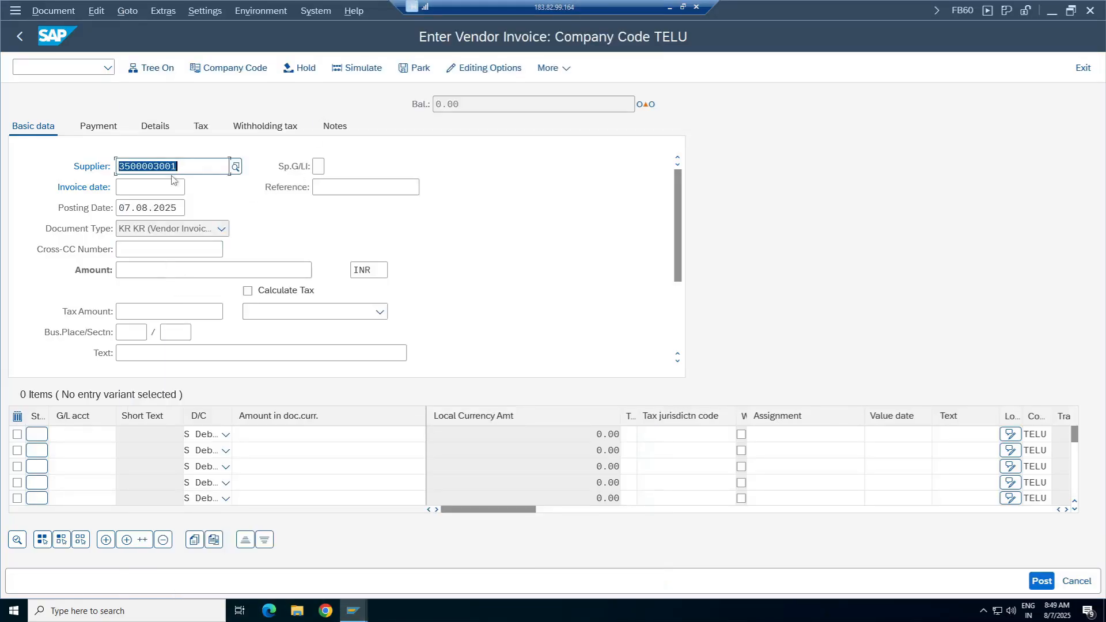
Set the invoice date to 07.08.2025 and enter Tax Test01 as the invoice reference.
left_click(132, 192)
left_click(191, 190)
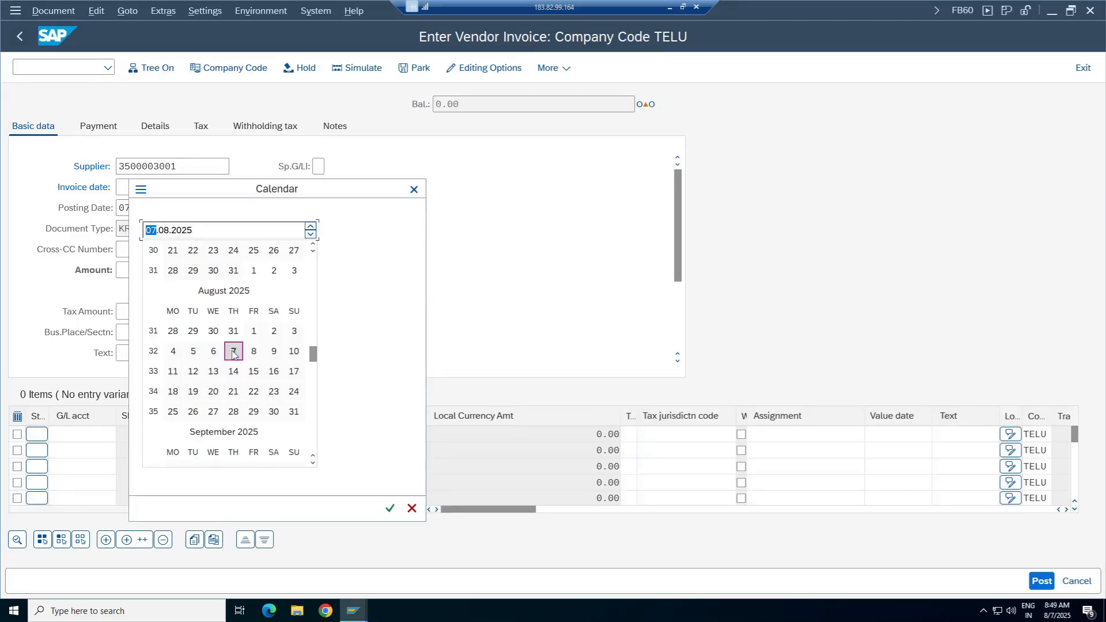
double_click(234, 350)
left_click(333, 189)
left_click(333, 189)
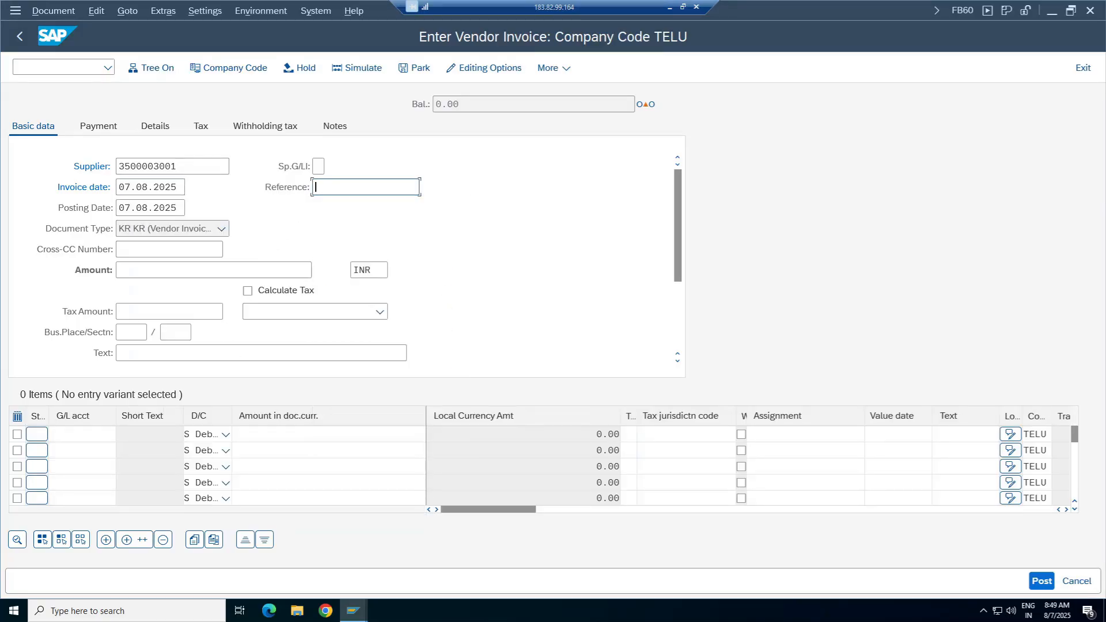
type("Tax Test01")
left_click(126, 271)
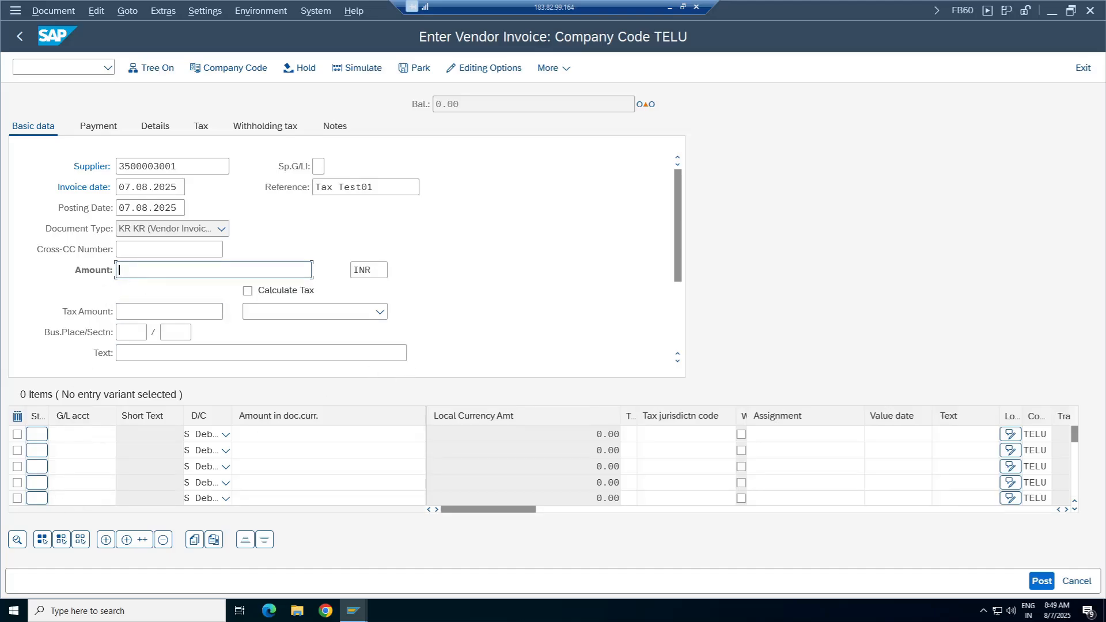
Search the G/L accounts of company code TELU and choose 3000 Rent Expenses for the first line item.
left_click(80, 434)
left_click(122, 435)
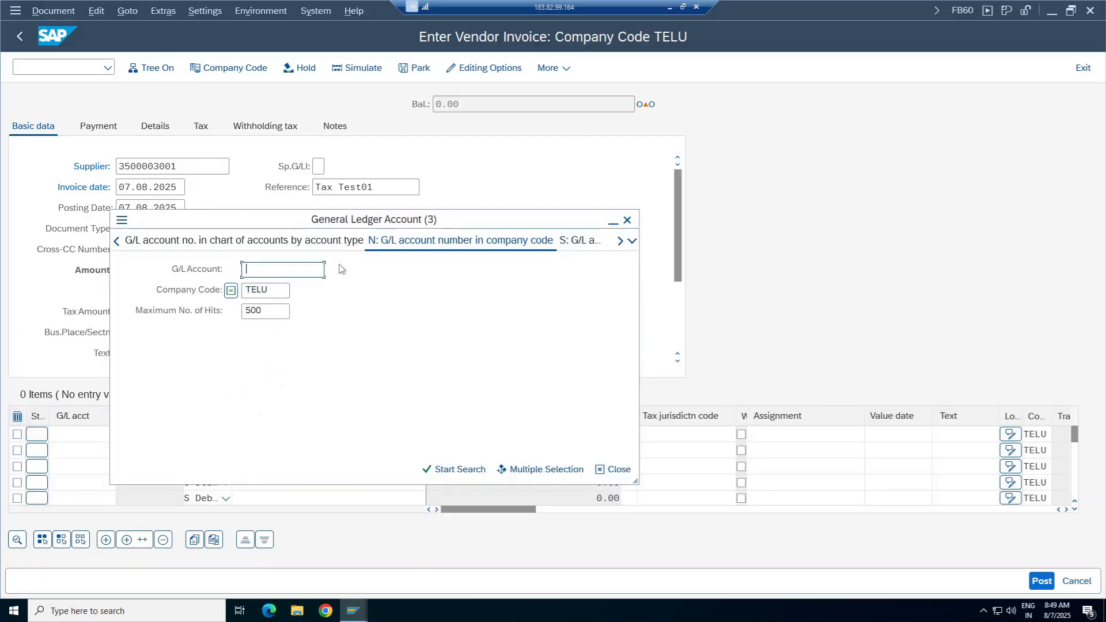
key("Return")
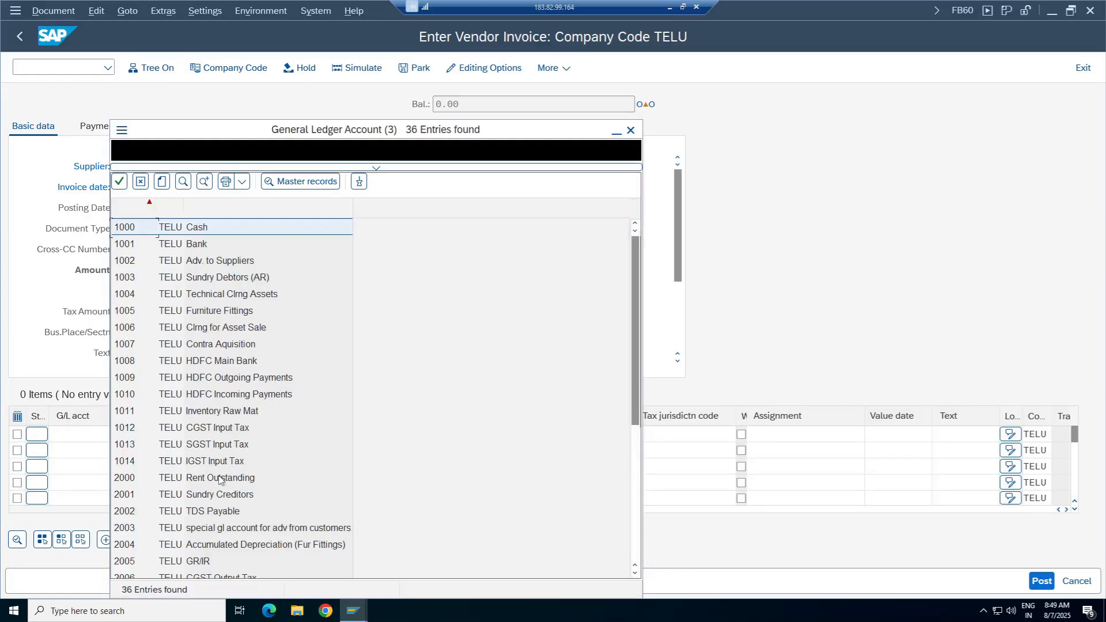
left_click(216, 485)
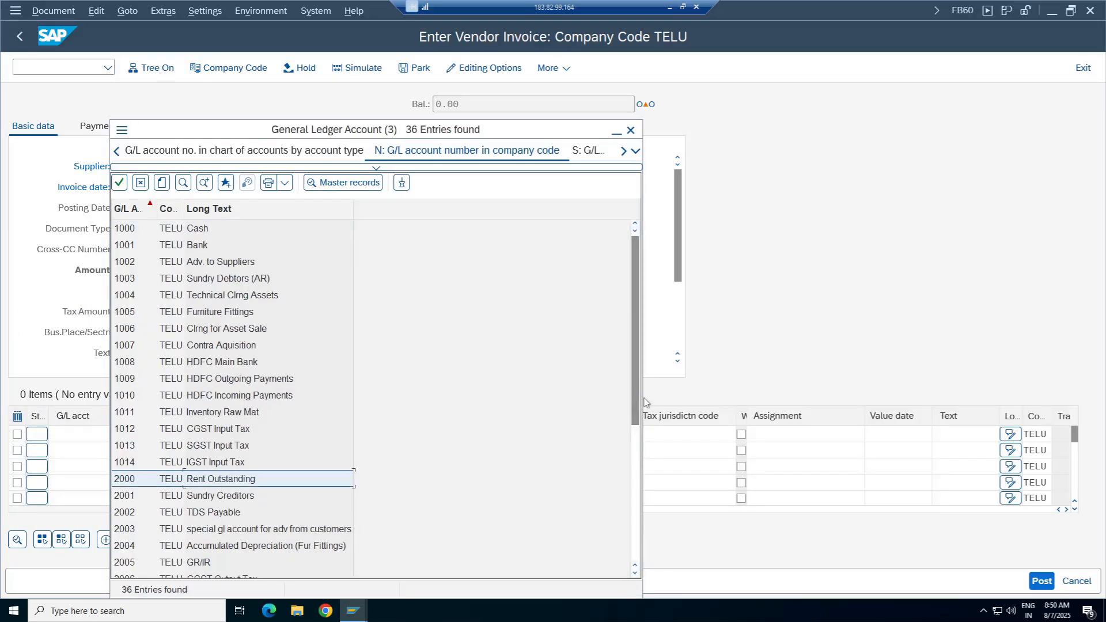
left_click_drag(637, 387, 636, 507)
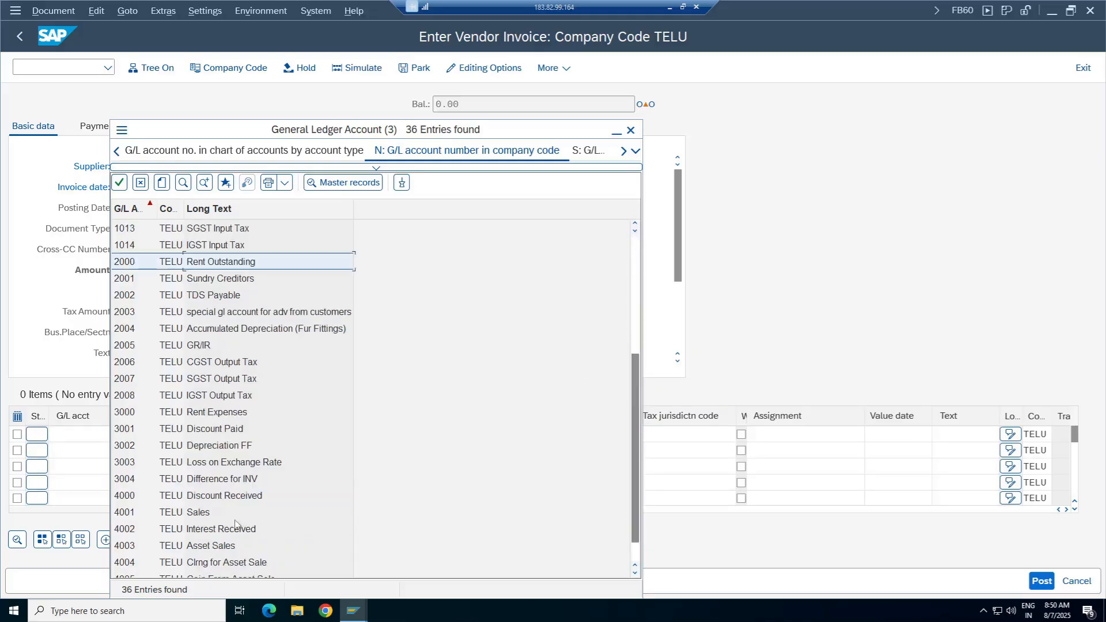
left_click(208, 416)
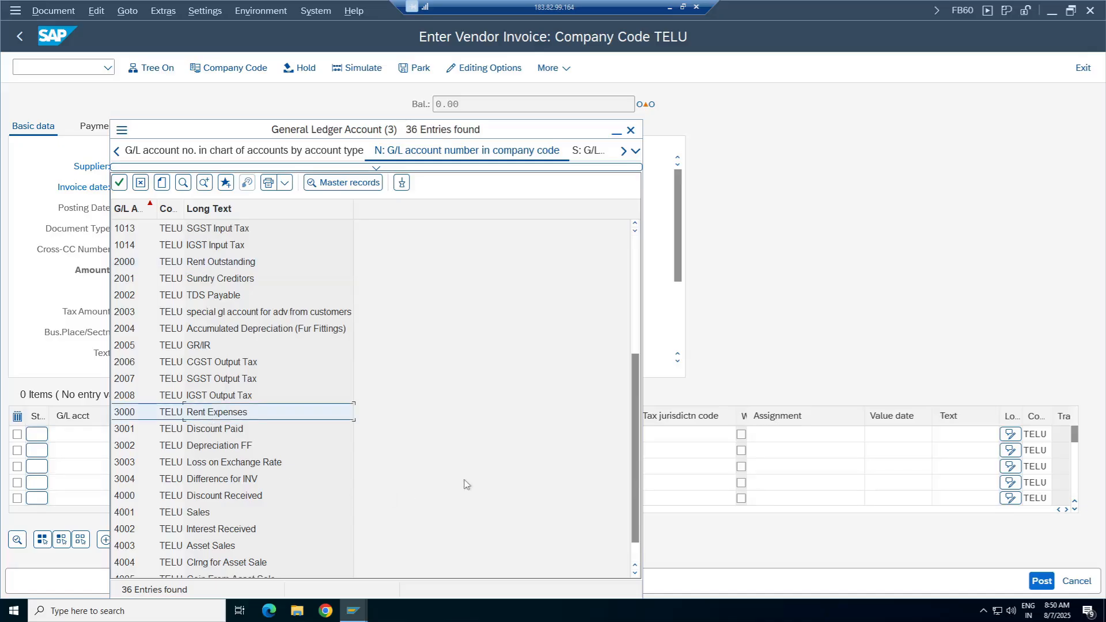
left_click_drag(635, 418, 636, 439)
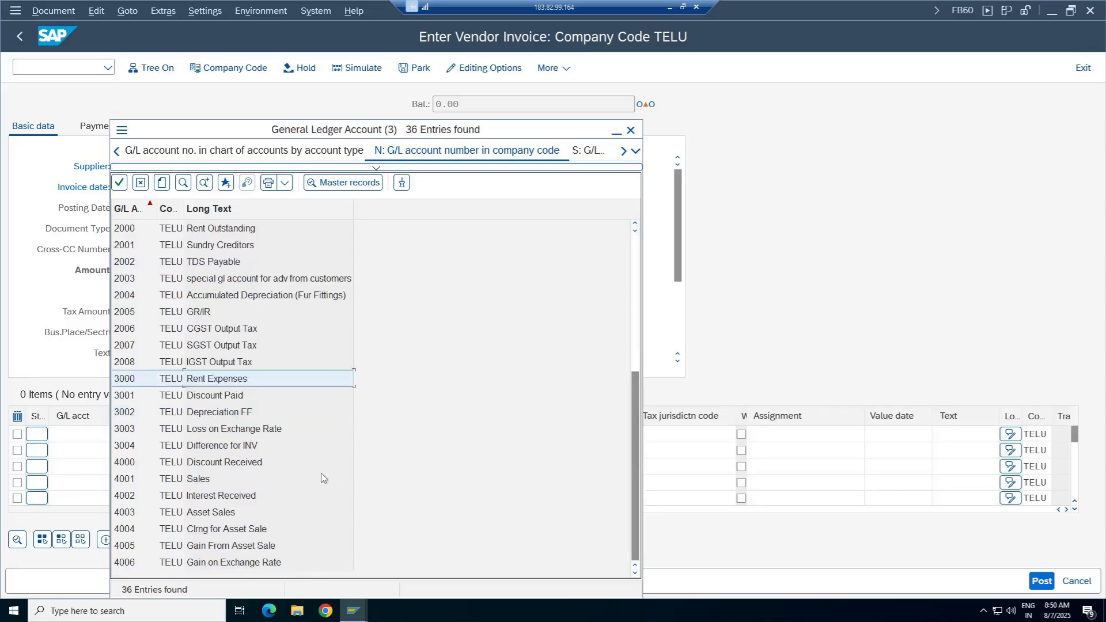
double_click(208, 380)
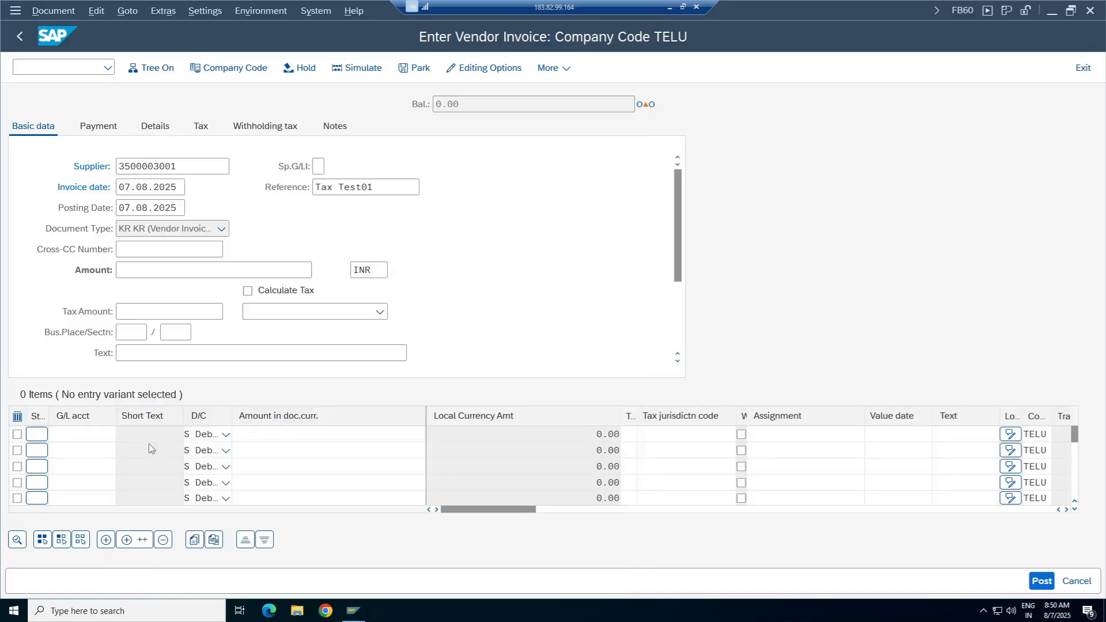
Enter the first invoice line item with G/L account 3000 and a debit amount of 1000.
left_click(82, 450)
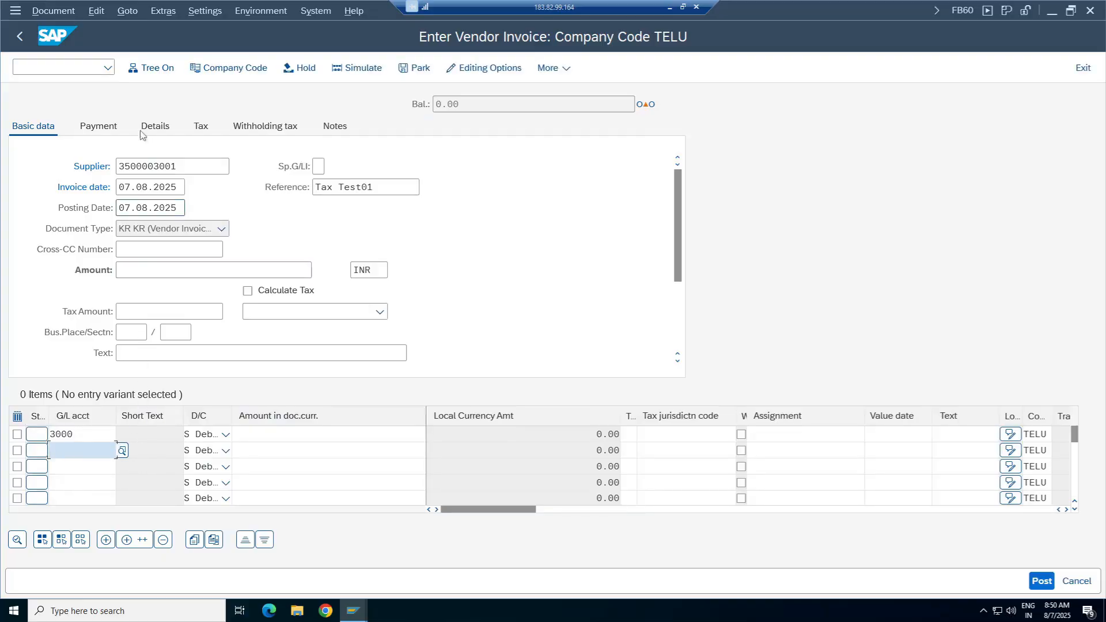
left_click(328, 435)
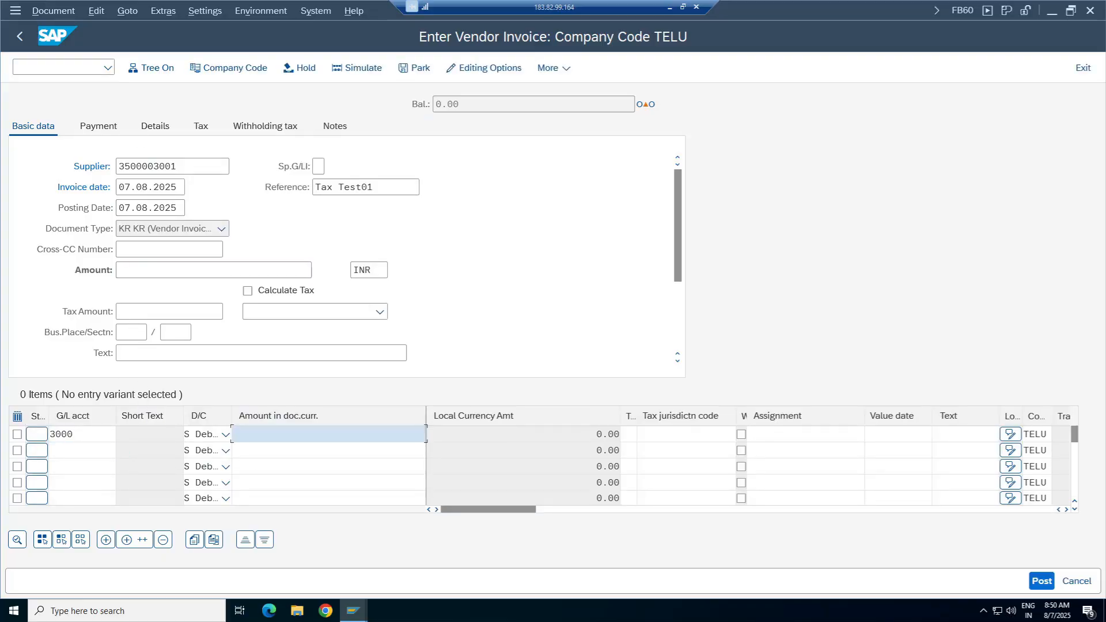
type("1000")
left_click(627, 435)
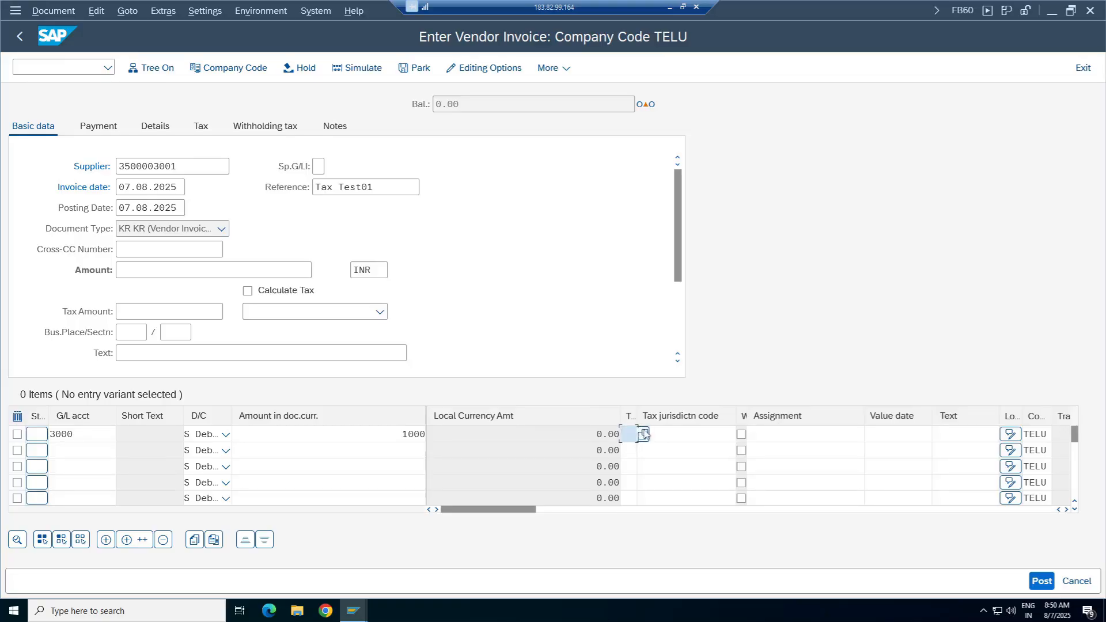
Assign cost center 100100 to the 3000 line item and validate the entry.
left_click(1065, 510)
left_click(1065, 510)
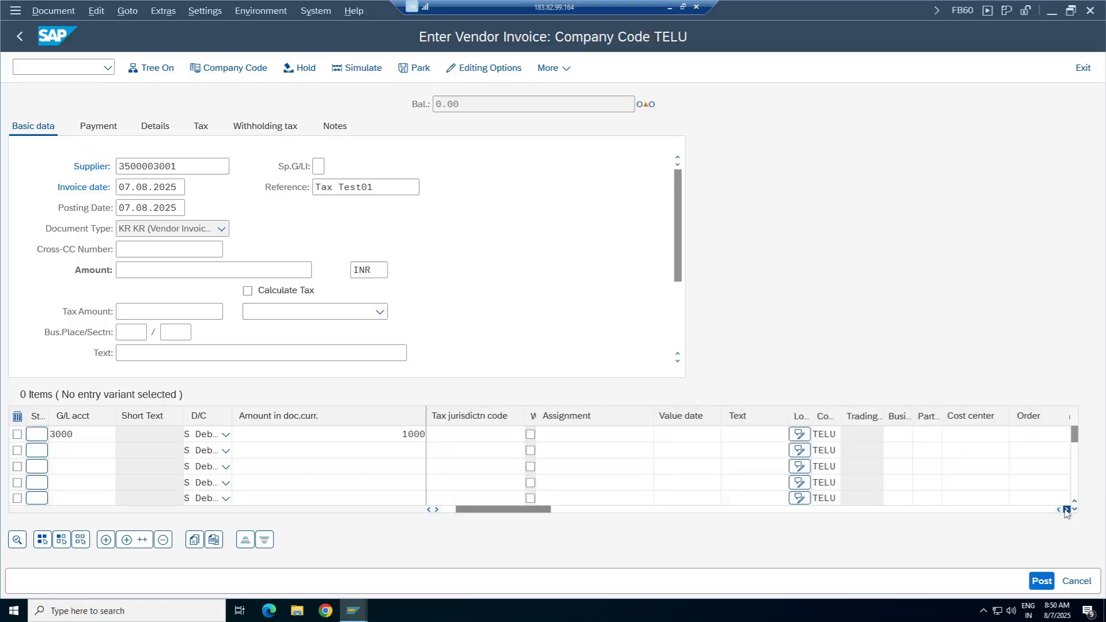
left_click(1066, 509)
left_click(1066, 510)
left_click(1066, 510)
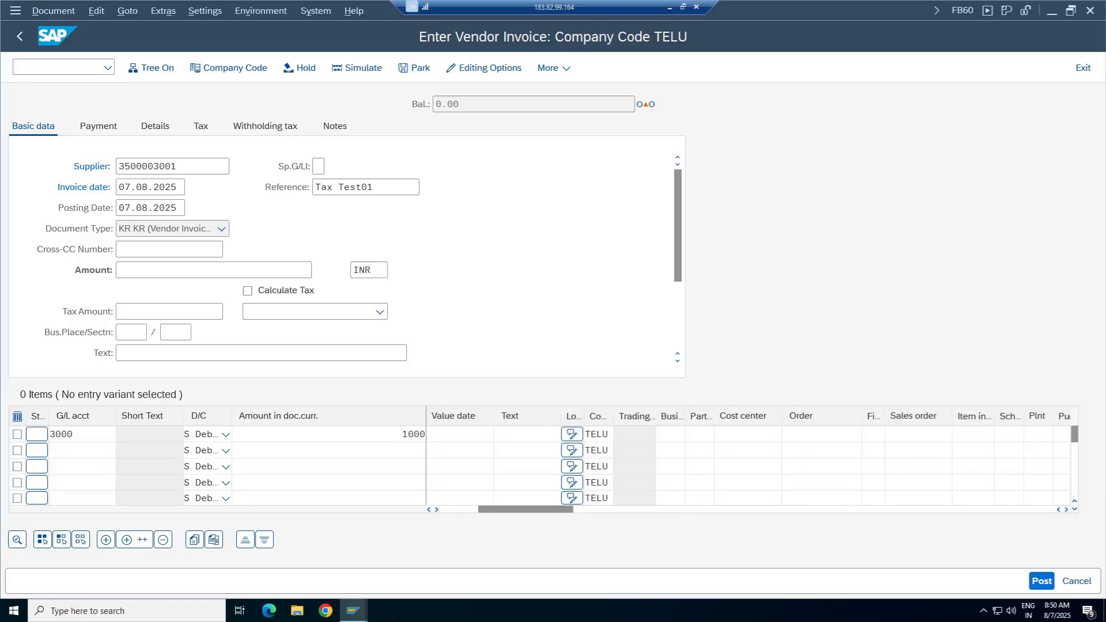
left_click(743, 435)
left_click(745, 455)
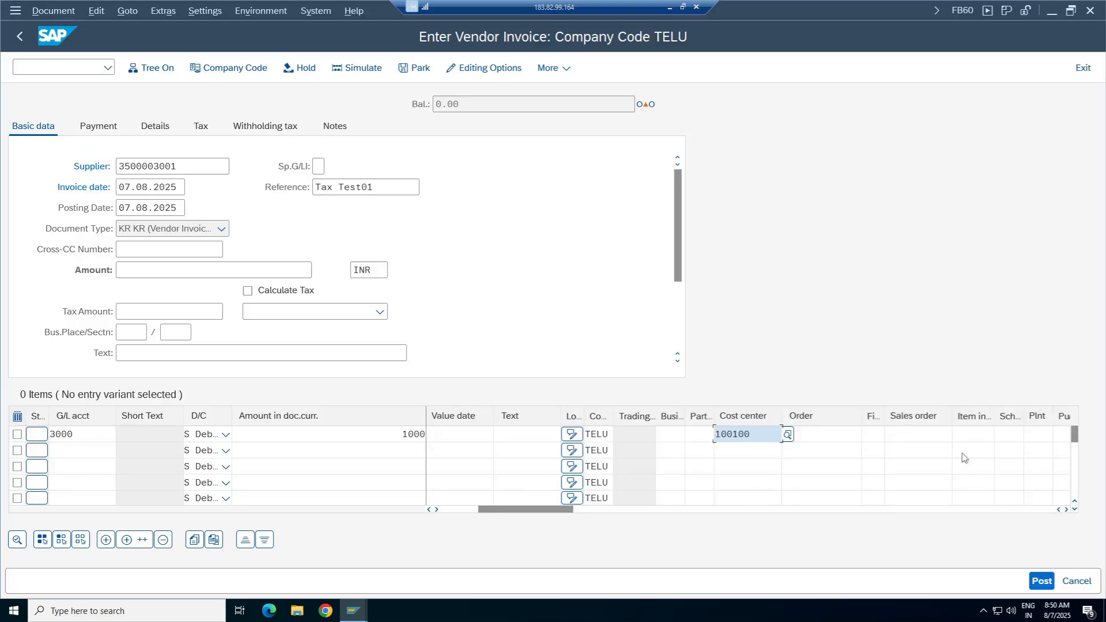
key("Return")
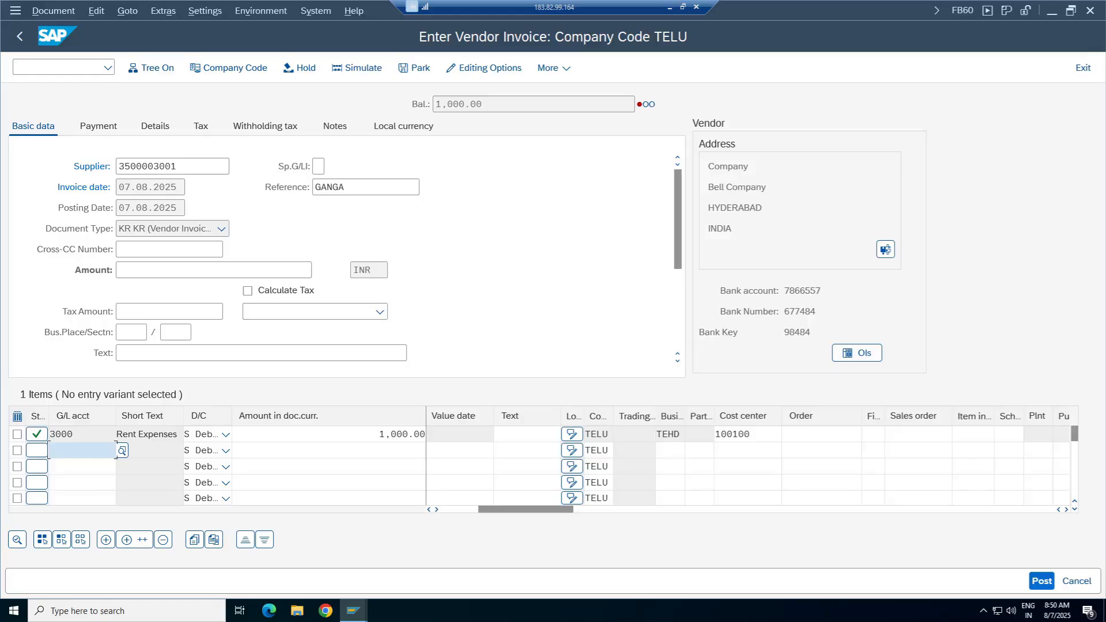
Turn on tax calculation for the invoice and choose tax code I1 (CGST 6 % & SGST 6 % Telu Input Tax).
left_click(291, 295)
left_click(380, 311)
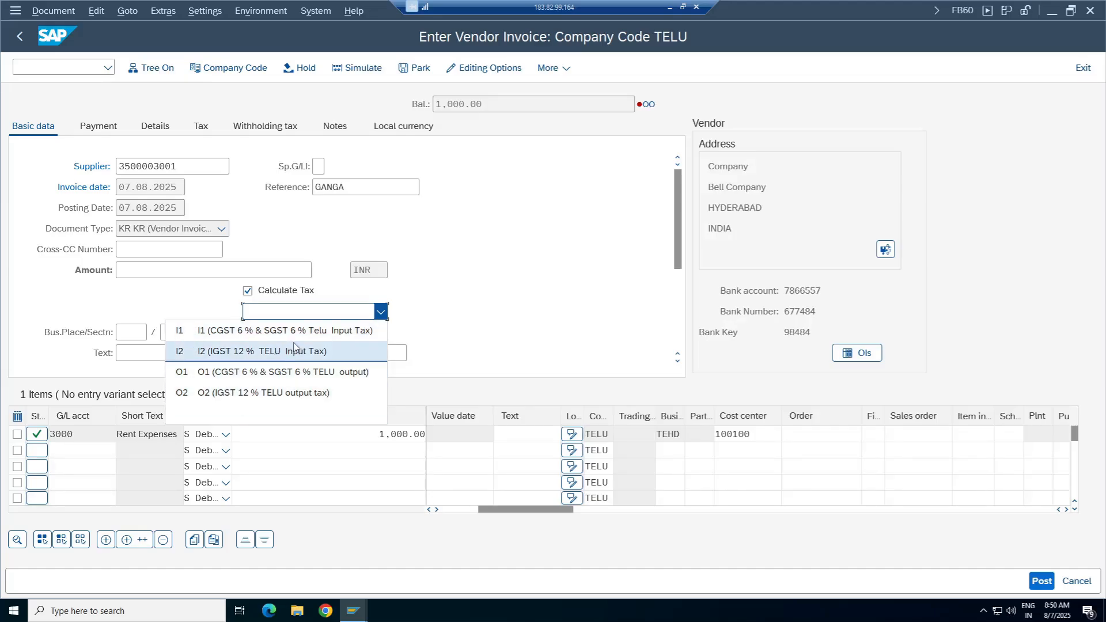
left_click(310, 332)
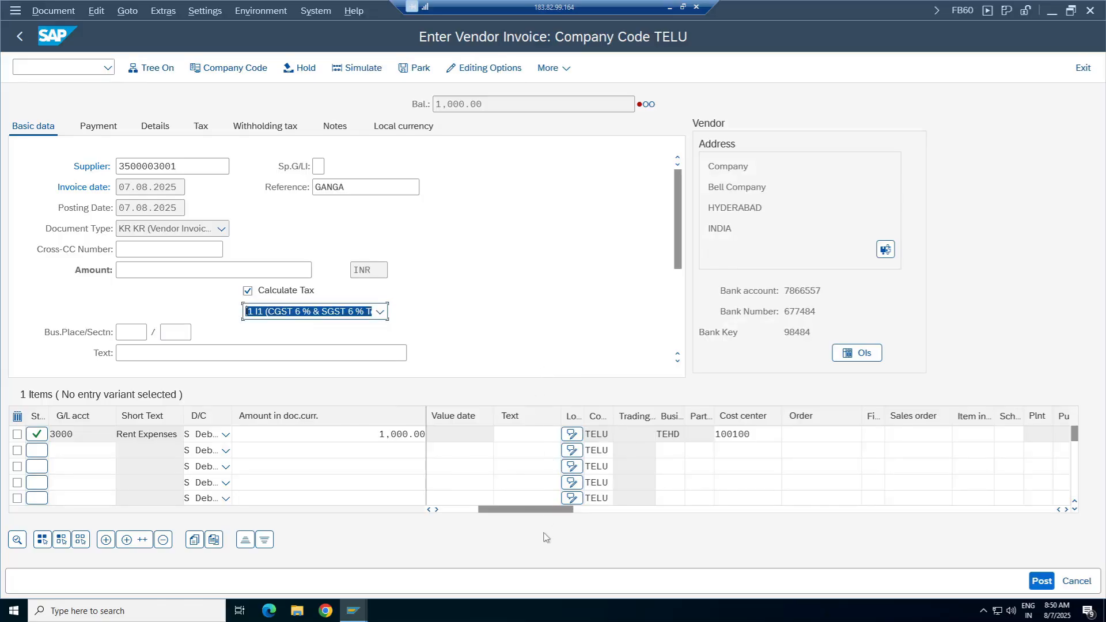
Try to apply tax code I1 to the Rent Expenses line item.
left_click_drag(529, 512, 433, 511)
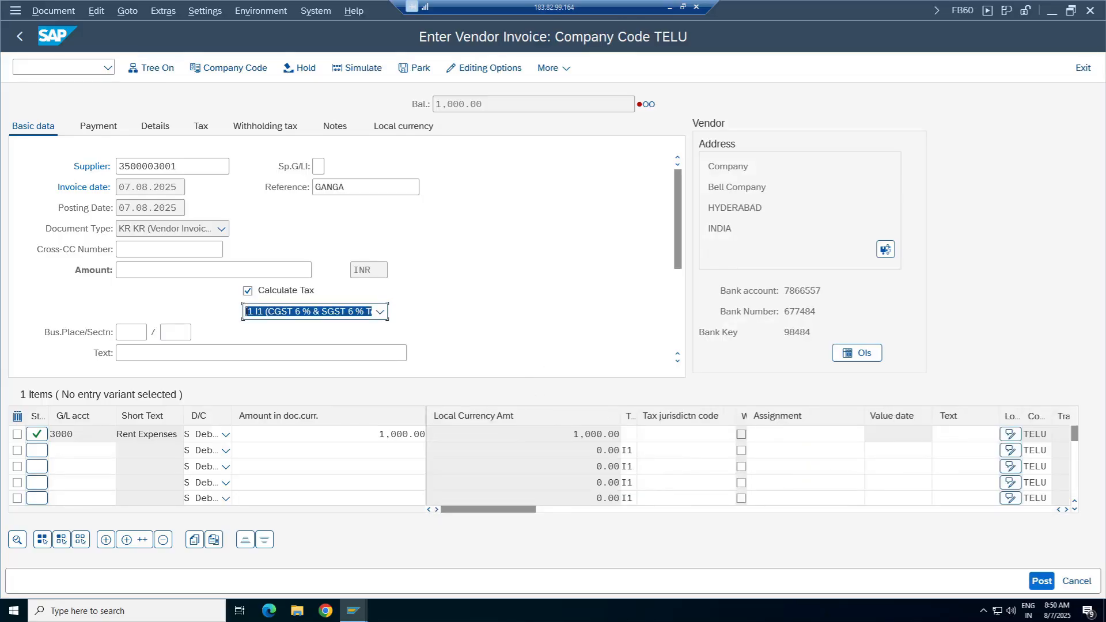
left_click(628, 434)
type("I1")
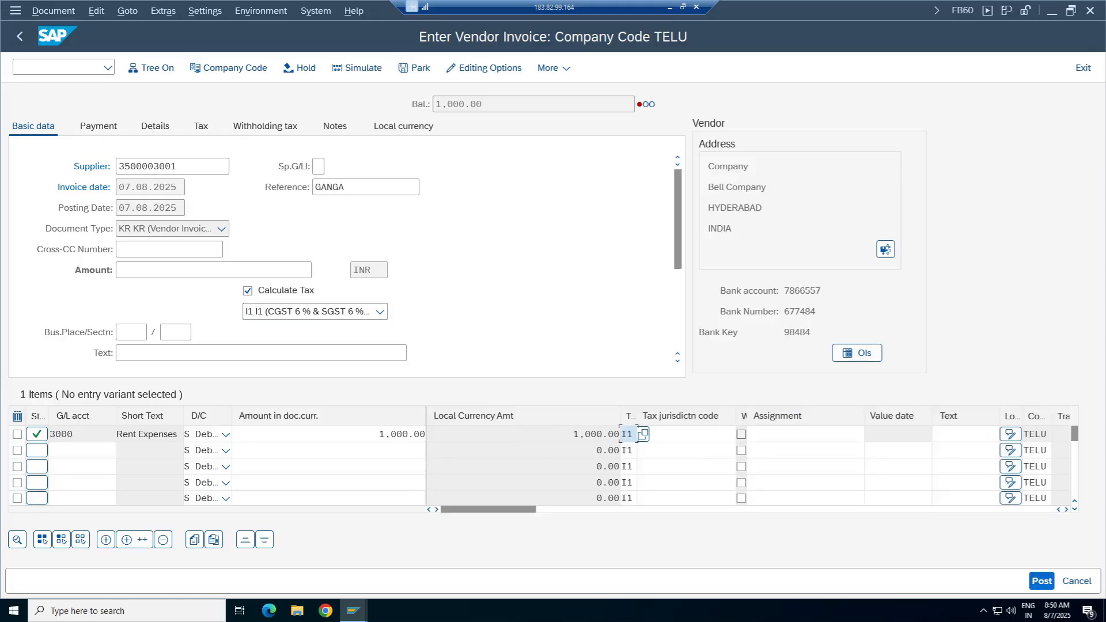
key("Return")
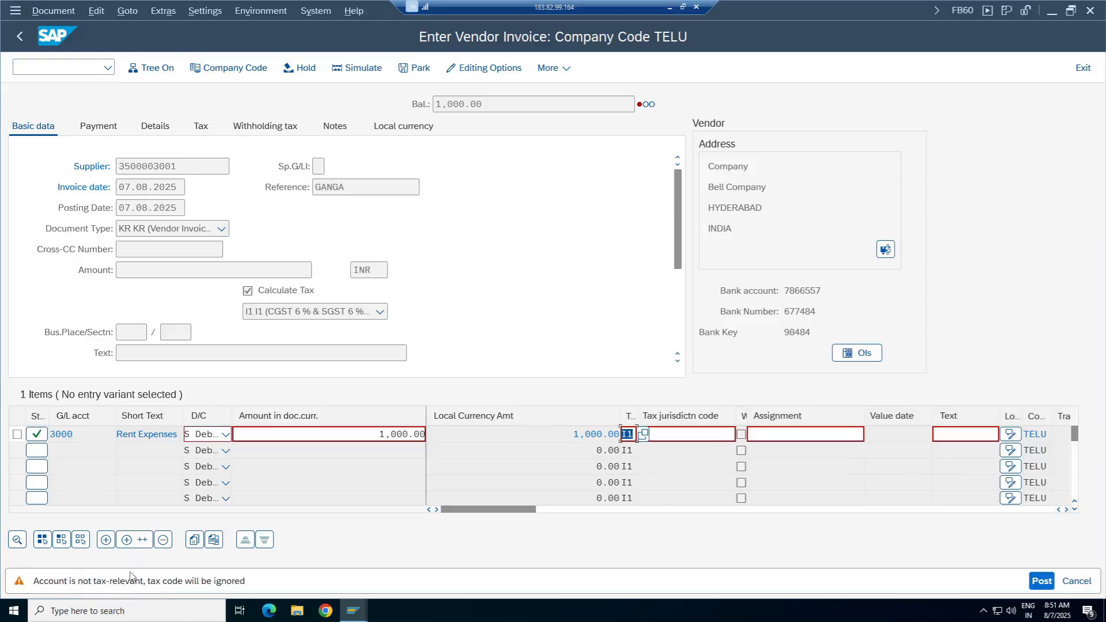
key("Return")
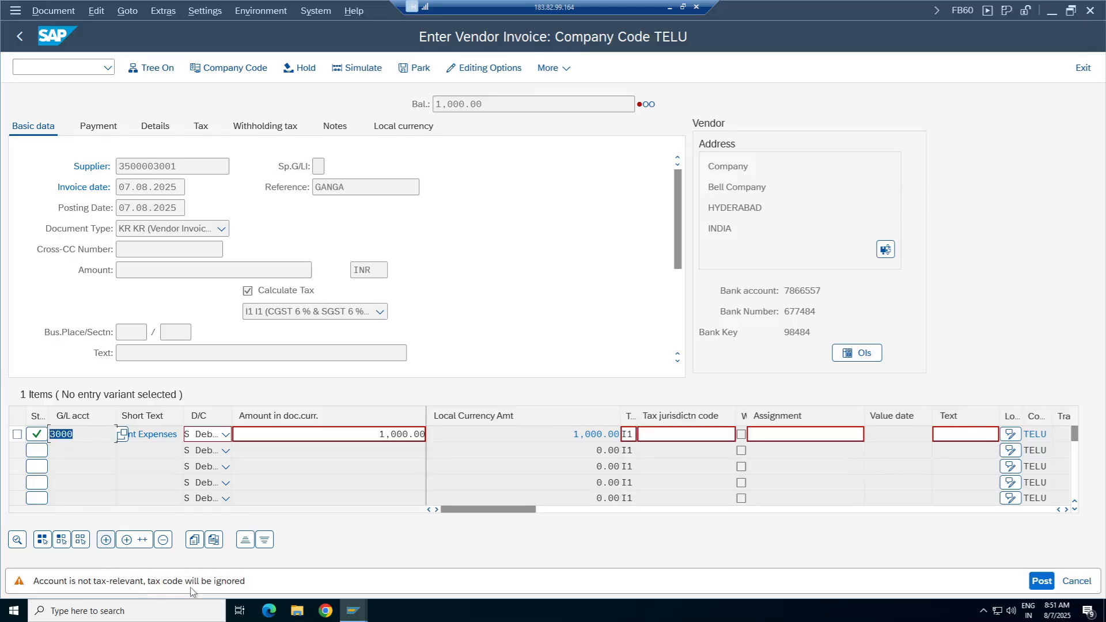
Open transaction FS00 in a new session and display the control data of G/L account 3000 Rent Expenses.
left_click(113, 65)
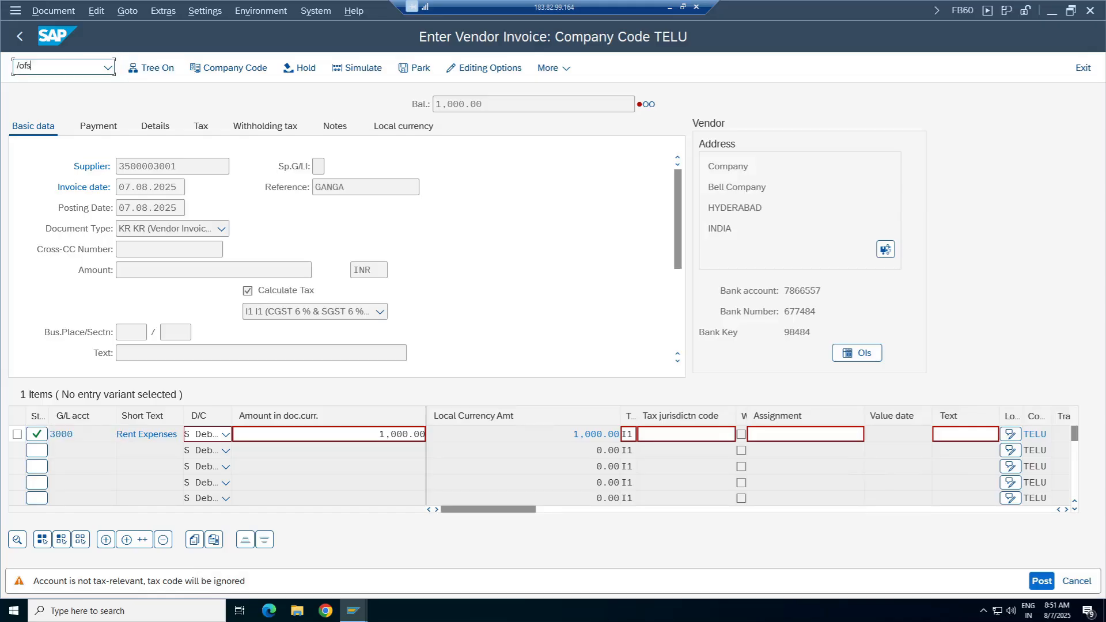
type("/ofs00")
key("Return")
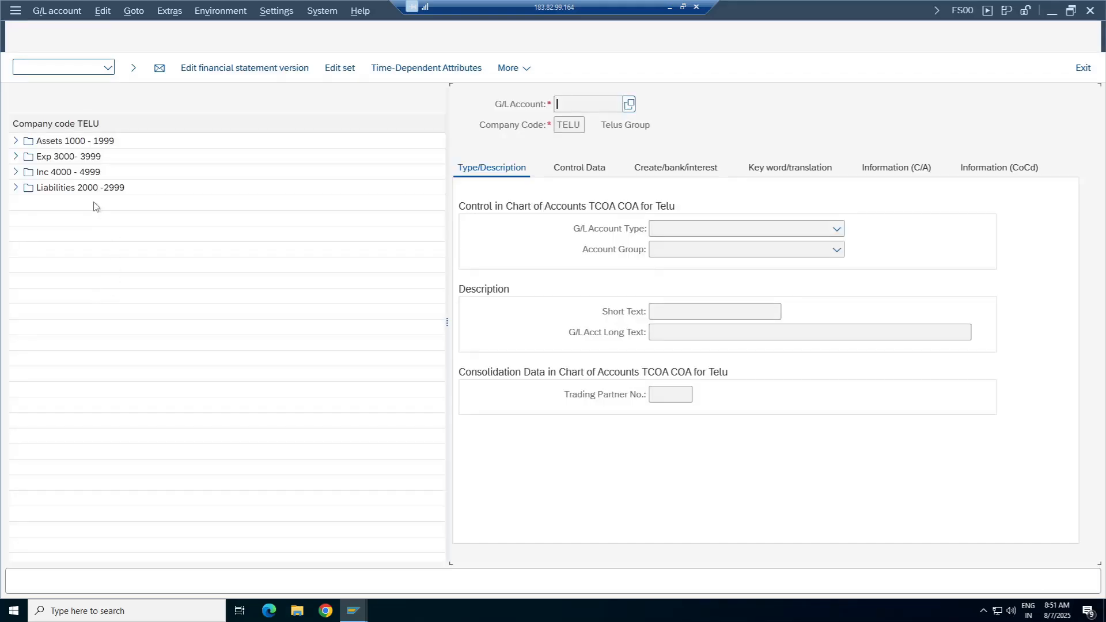
left_click(15, 156)
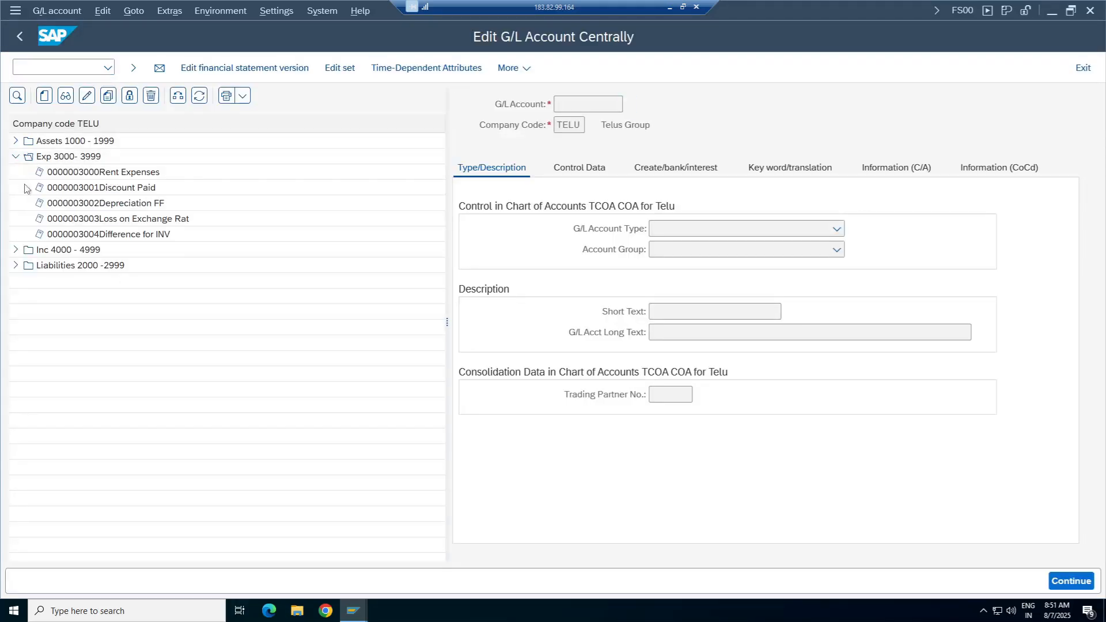
double_click(104, 172)
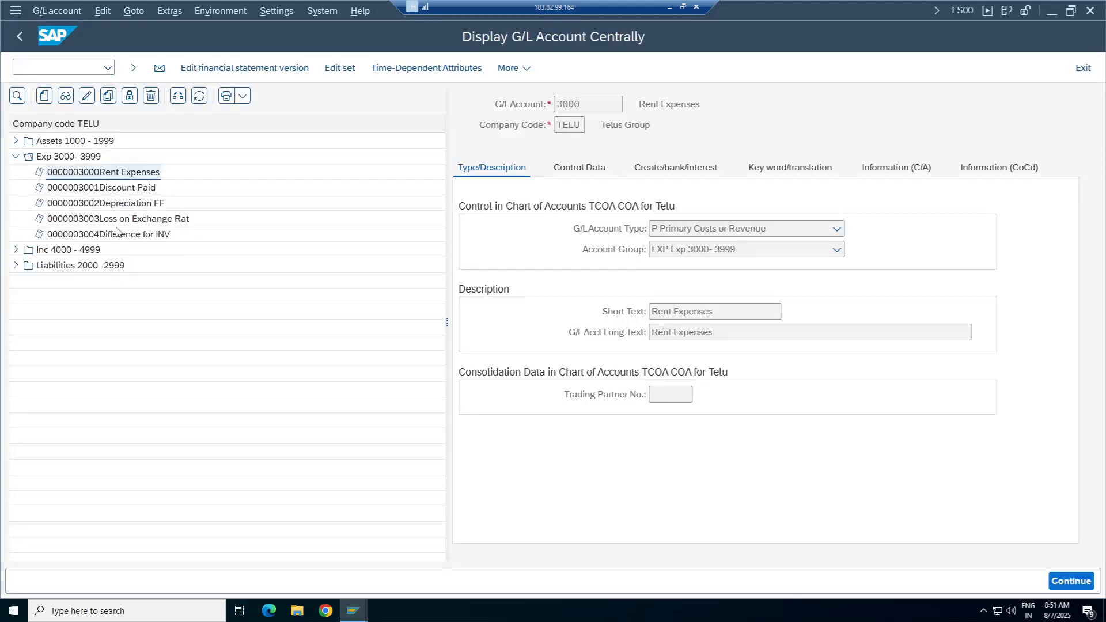
left_click(579, 167)
left_click(658, 311)
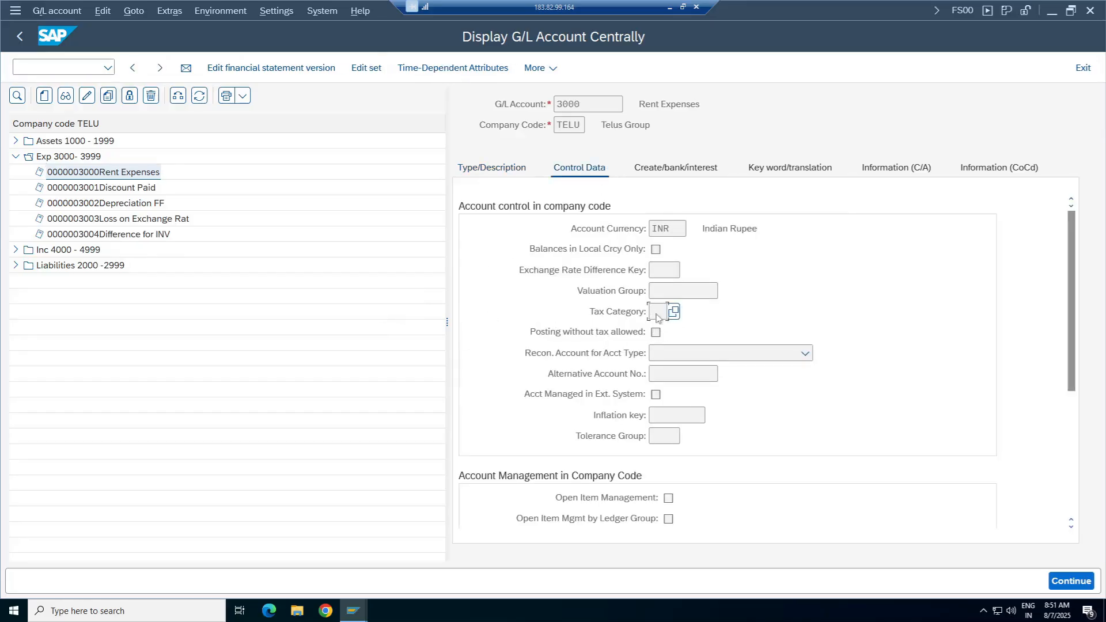
Edit the Rent Expenses account to use tax category "-" (Only input tax allowed) with posting without tax allowed, and save it.
left_click(87, 96)
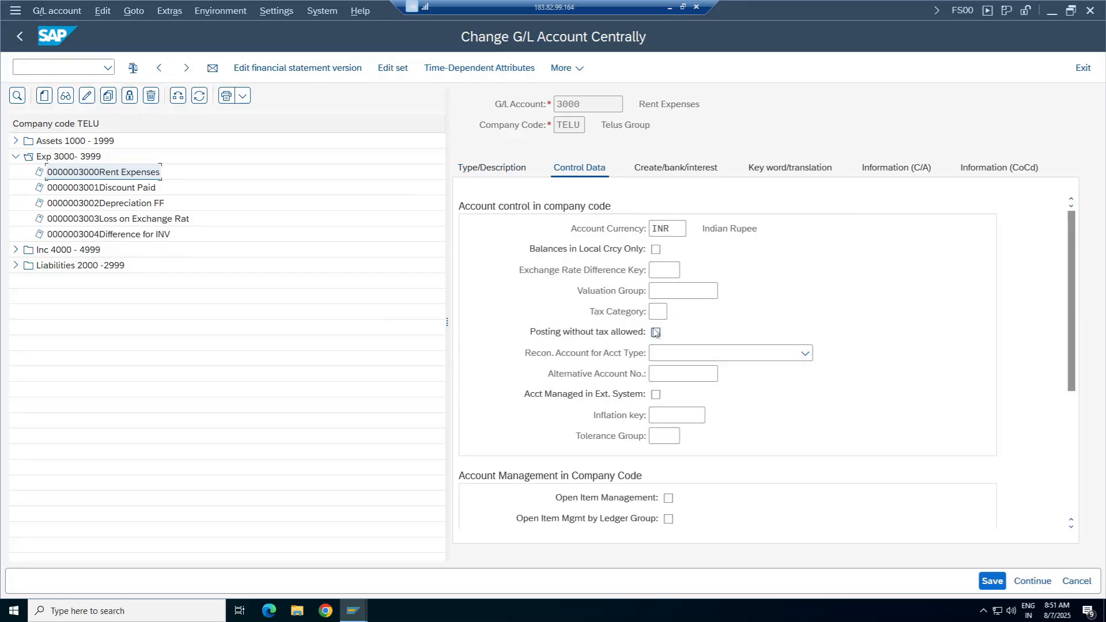
left_click_drag(704, 104, 638, 104)
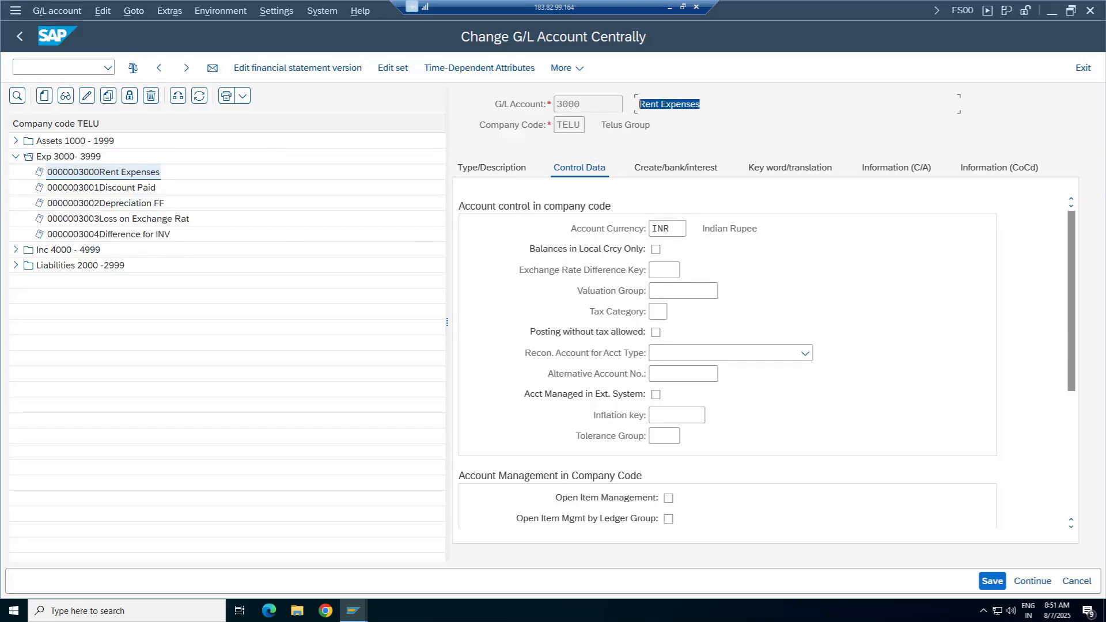
left_click(658, 311)
key("F4")
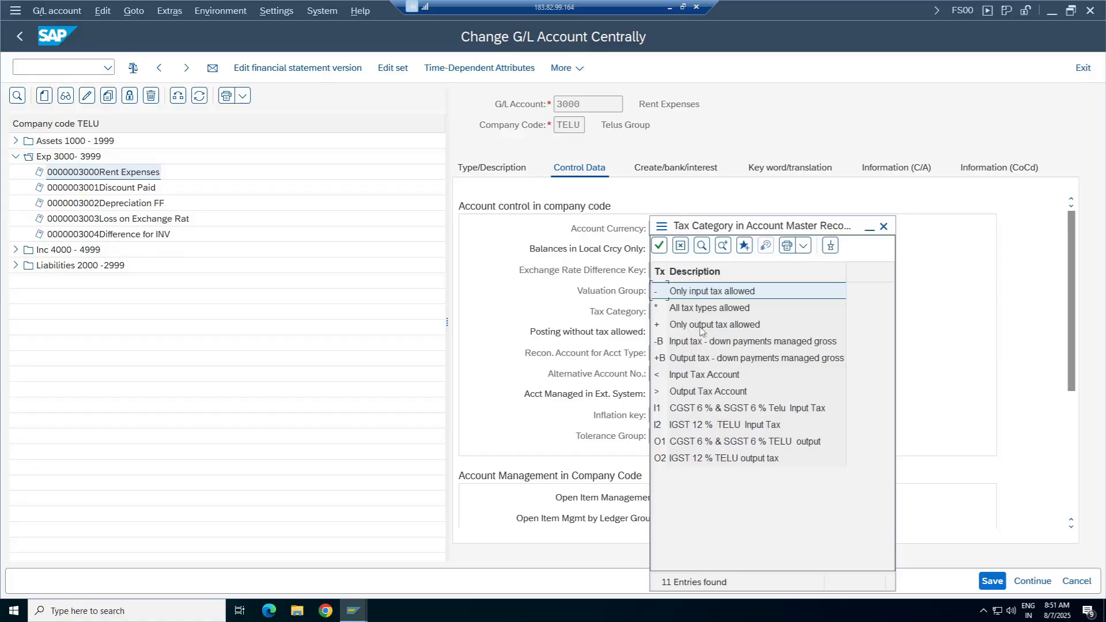
double_click(703, 293)
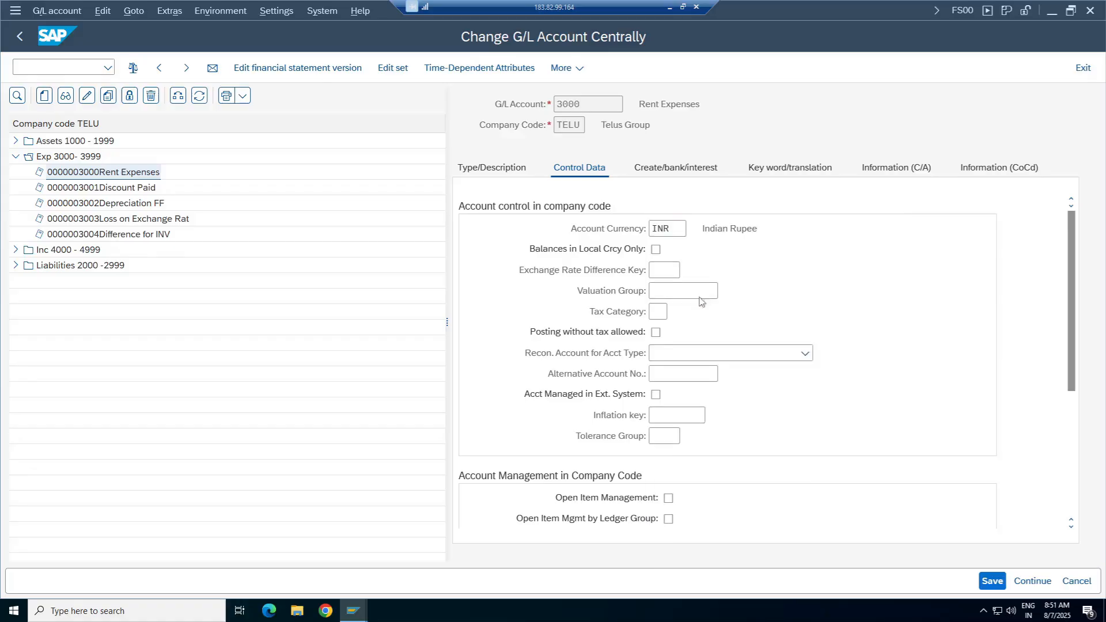
left_click(657, 333)
left_click(671, 312)
key("F4")
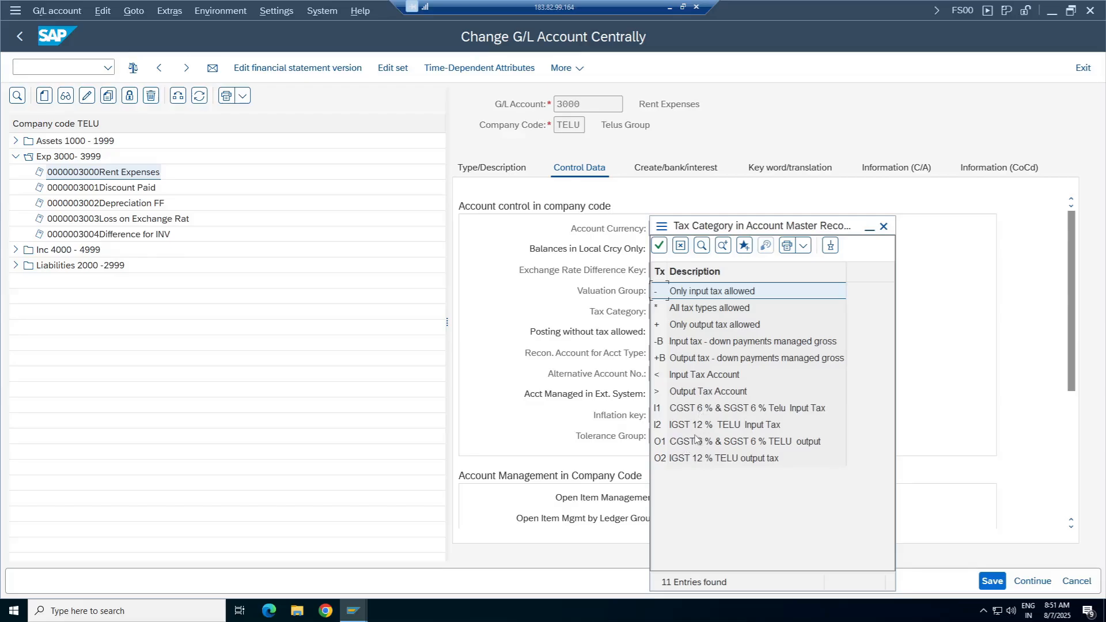
double_click(701, 295)
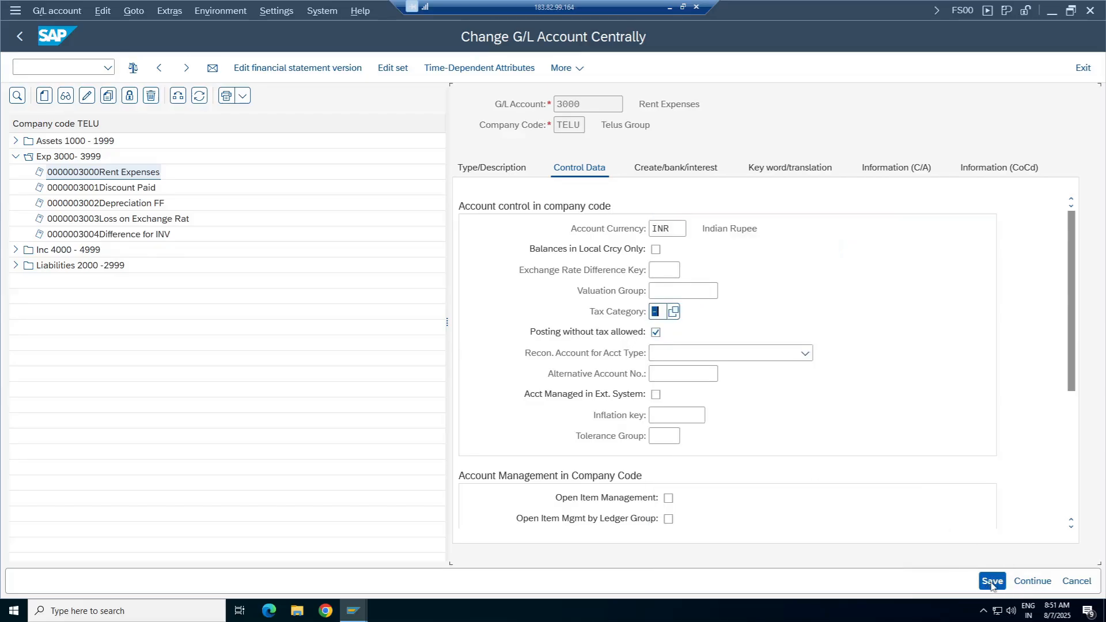
key("ctrl+s")
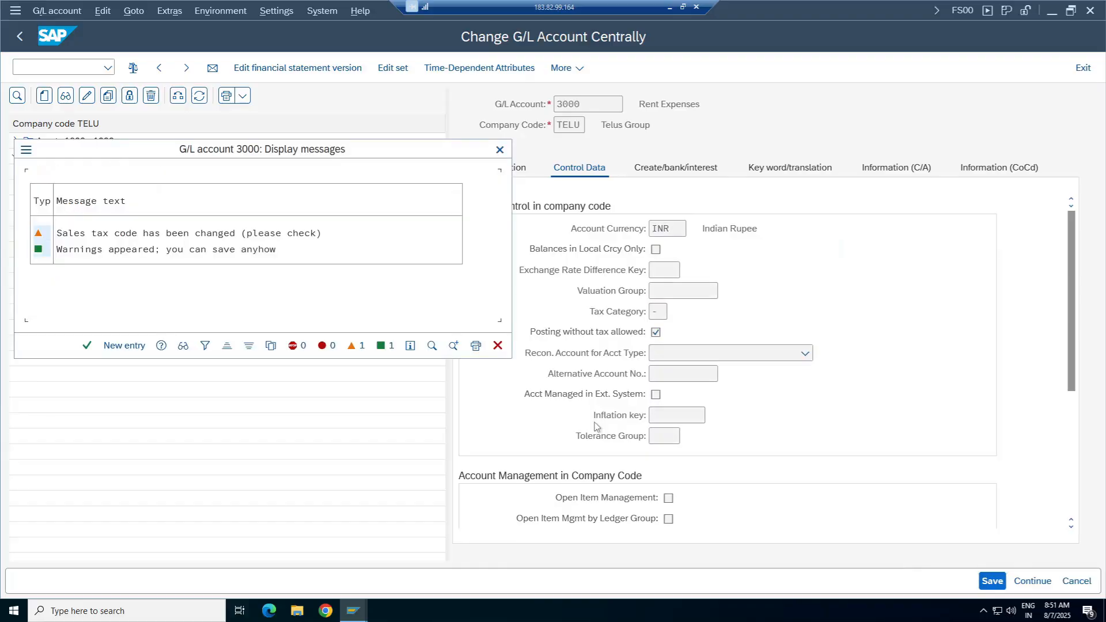
left_click(87, 345)
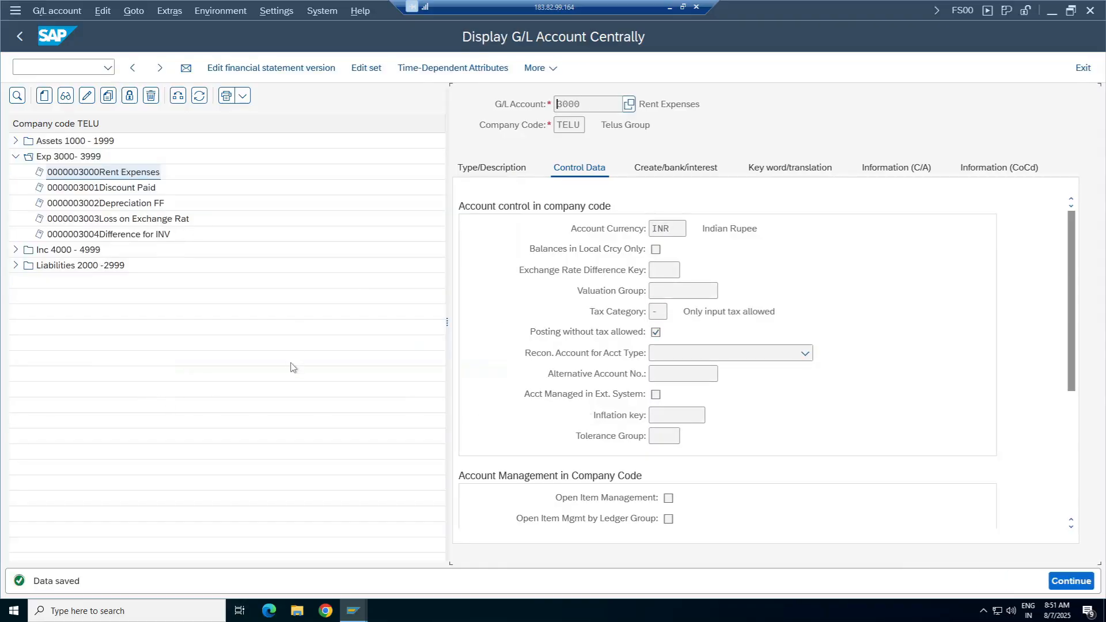
Review the saved tax settings of the Rent Expenses account and the list of available tax categories.
key("Tab")
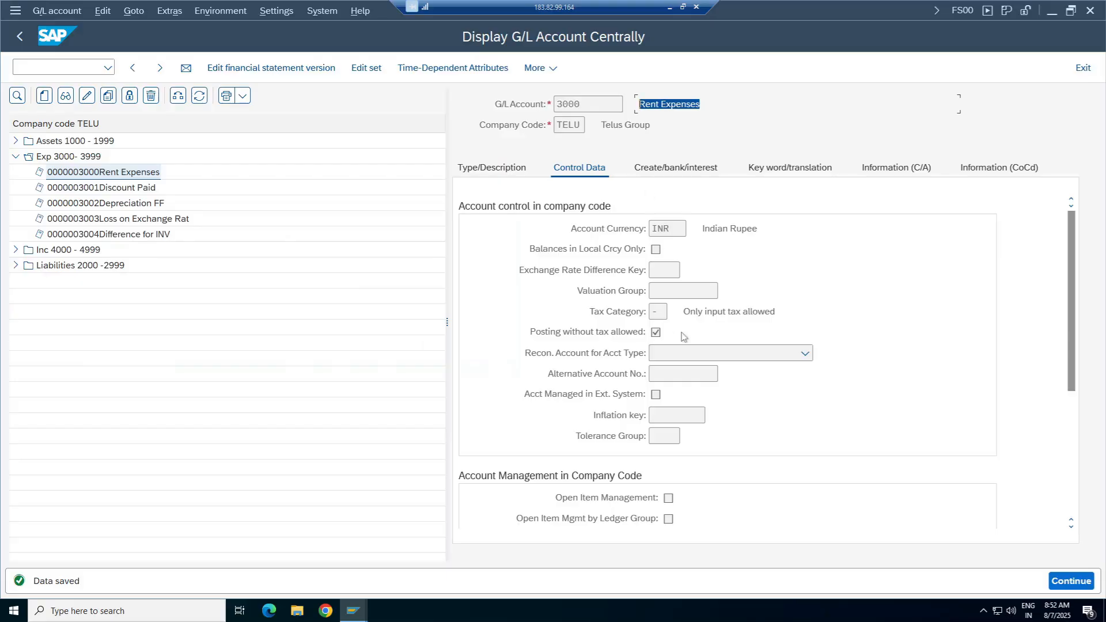
left_click_drag(775, 312, 639, 318)
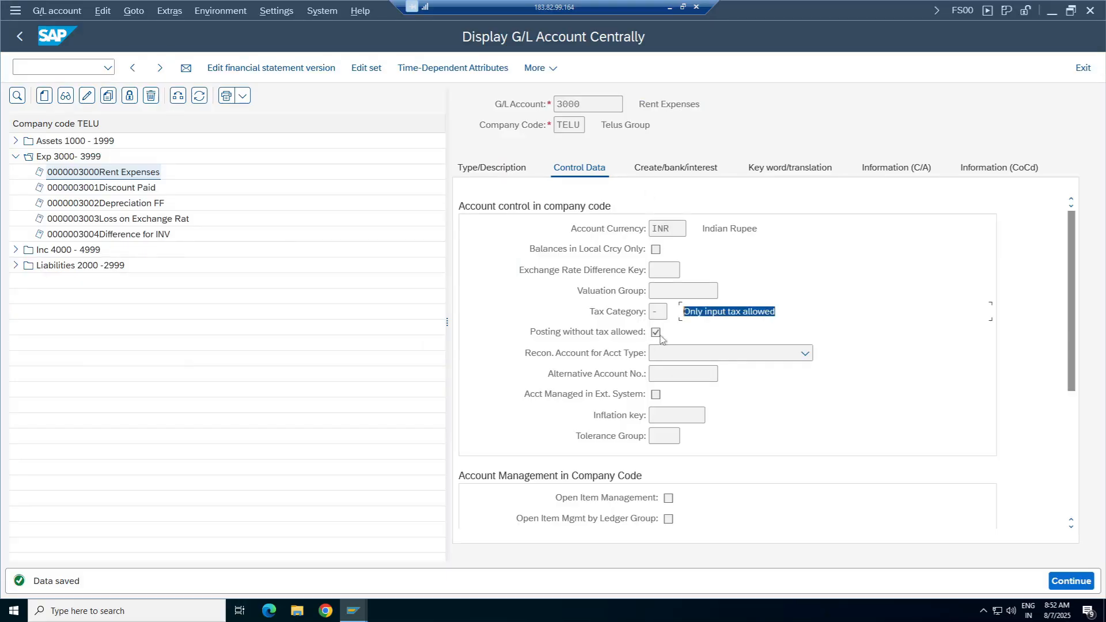
left_click(657, 312)
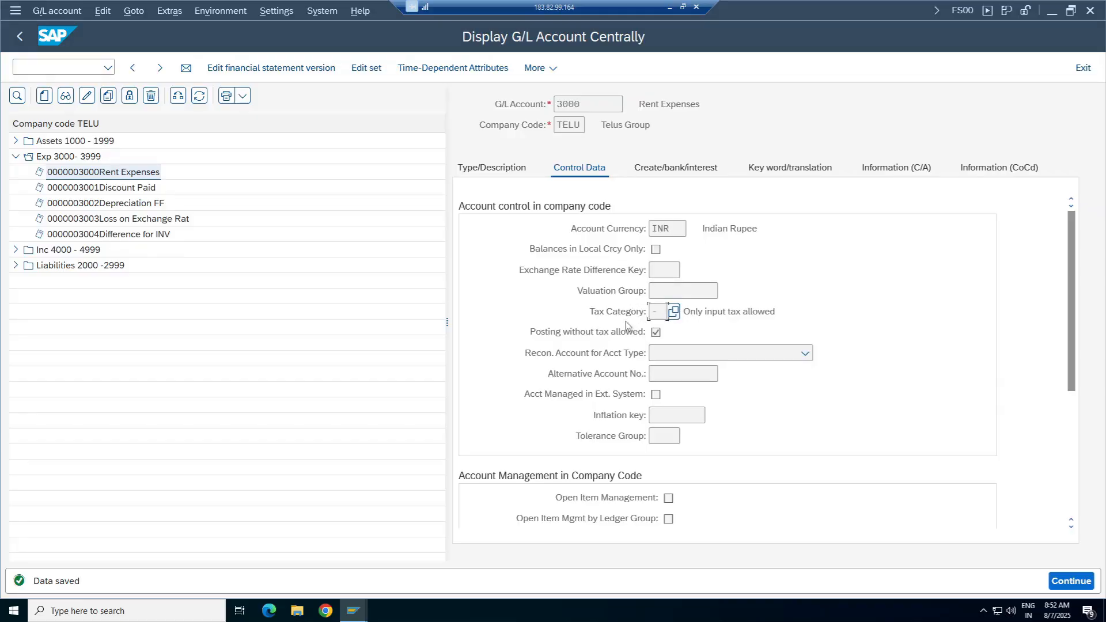
left_click(673, 311)
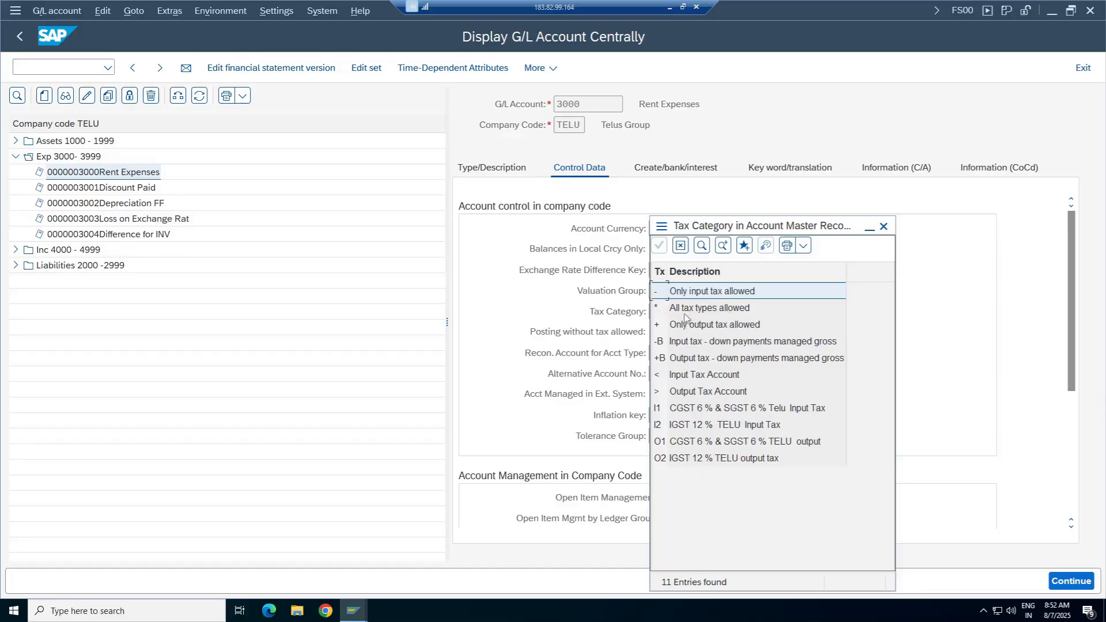
left_click(883, 226)
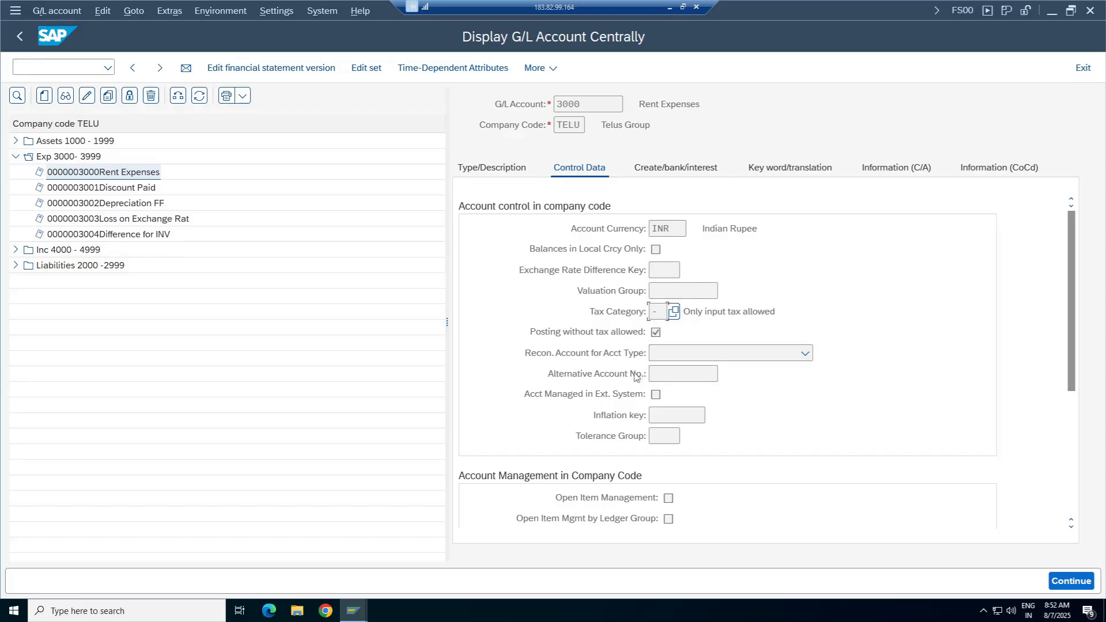
Return to the vendor invoice, accept the pending message and set the Rent Expenses line item's tax code to I1.
left_click(354, 611)
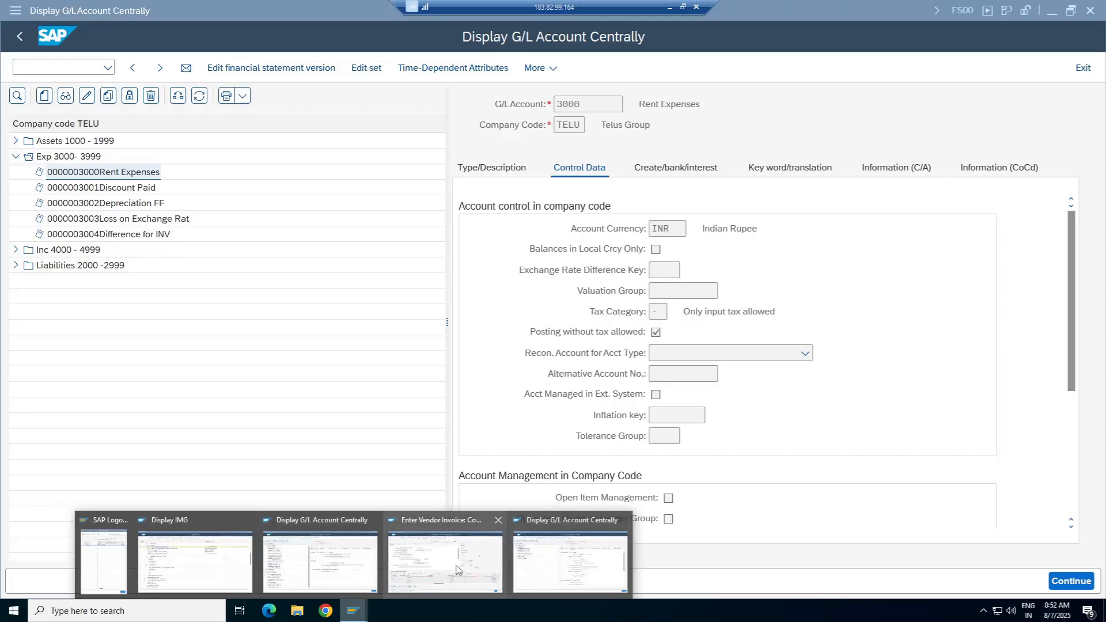
left_click(476, 567)
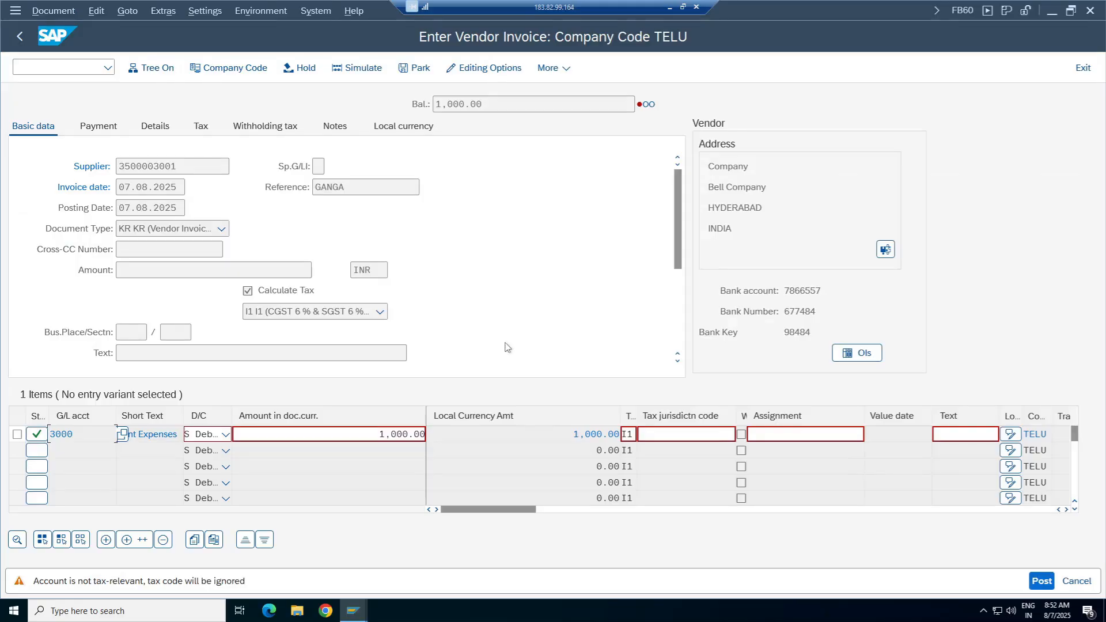
key("Return")
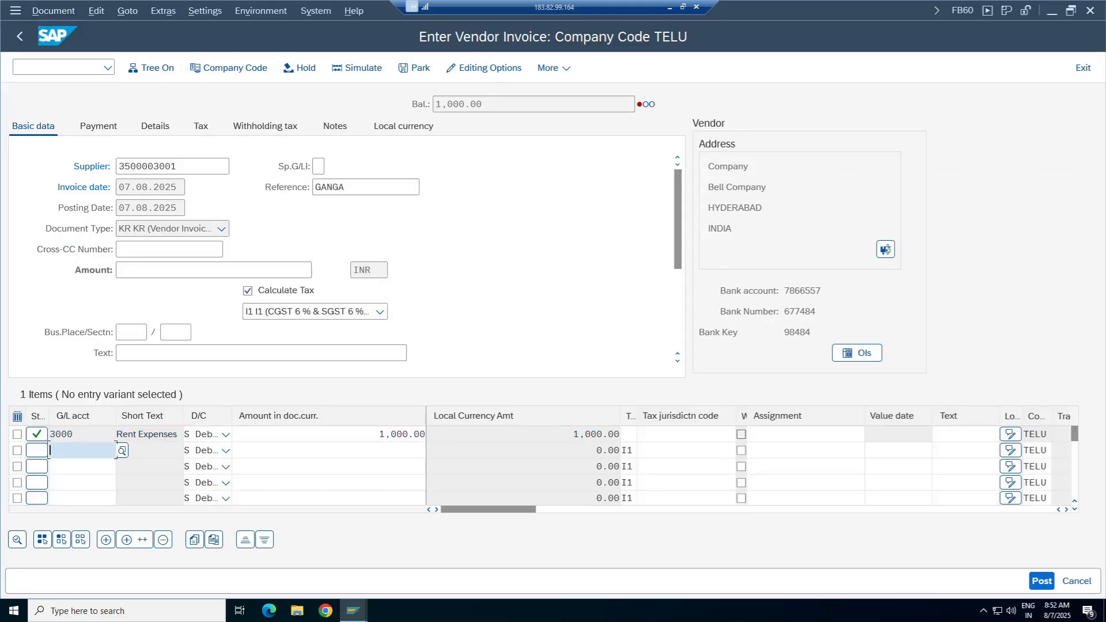
left_click(628, 435)
left_click(643, 435)
left_click(634, 169)
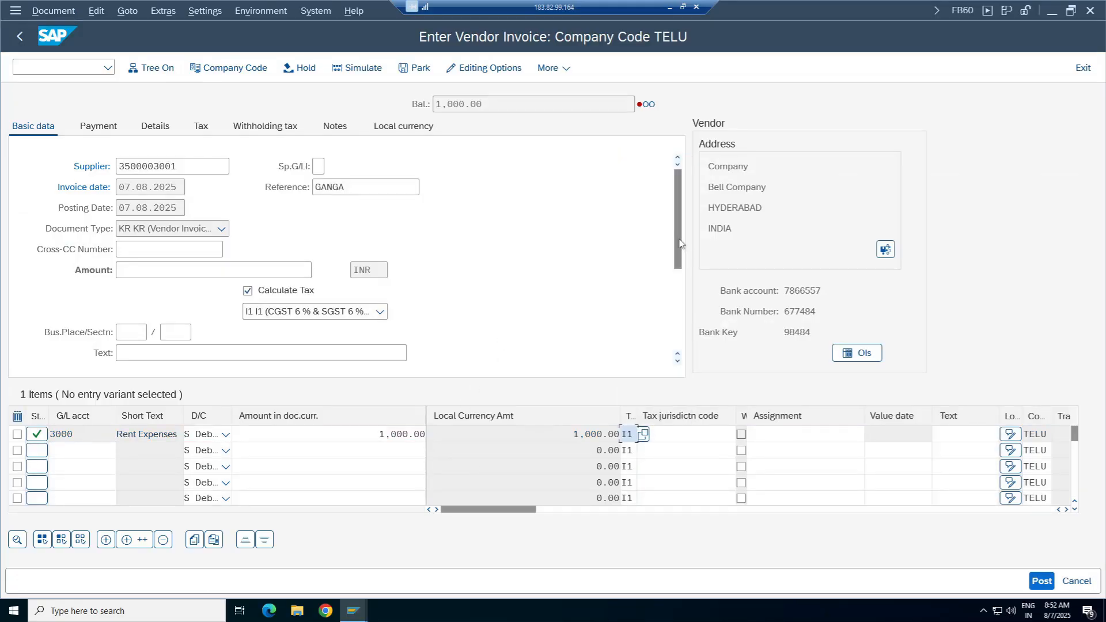
Confirm the Rent Expenses line item, check the invoice balance and try to simulate the posting.
key("Return")
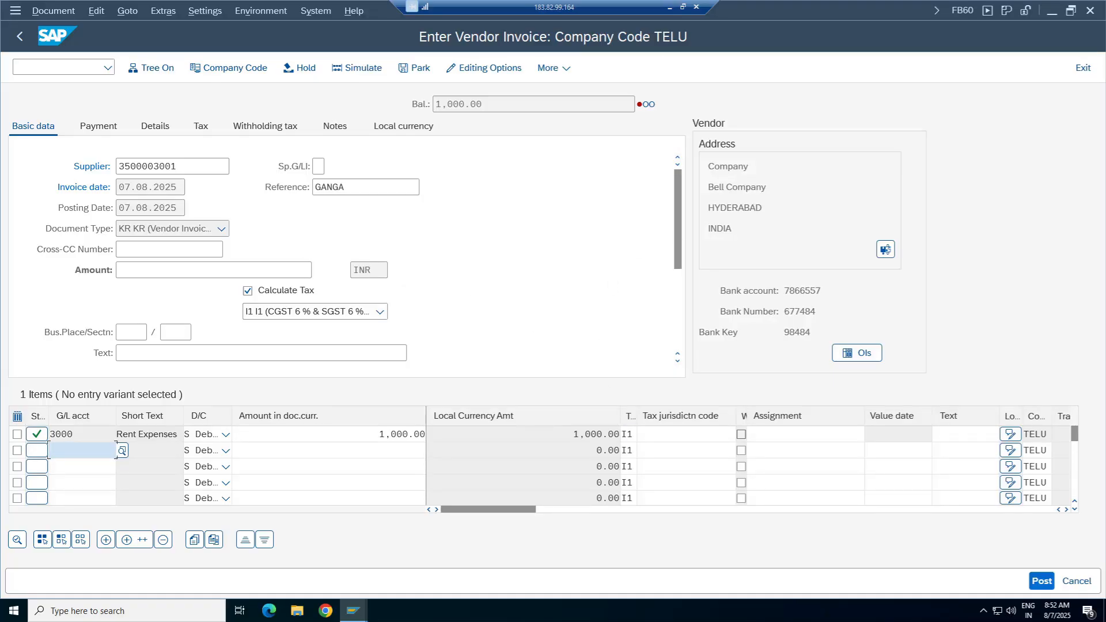
double_click(459, 104)
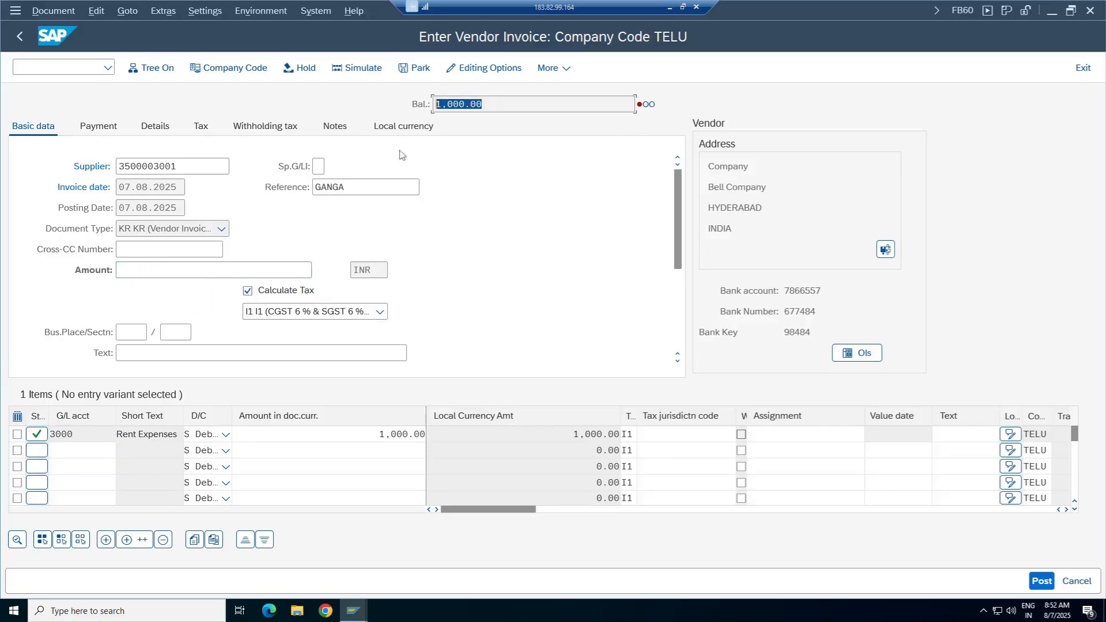
left_click(572, 345)
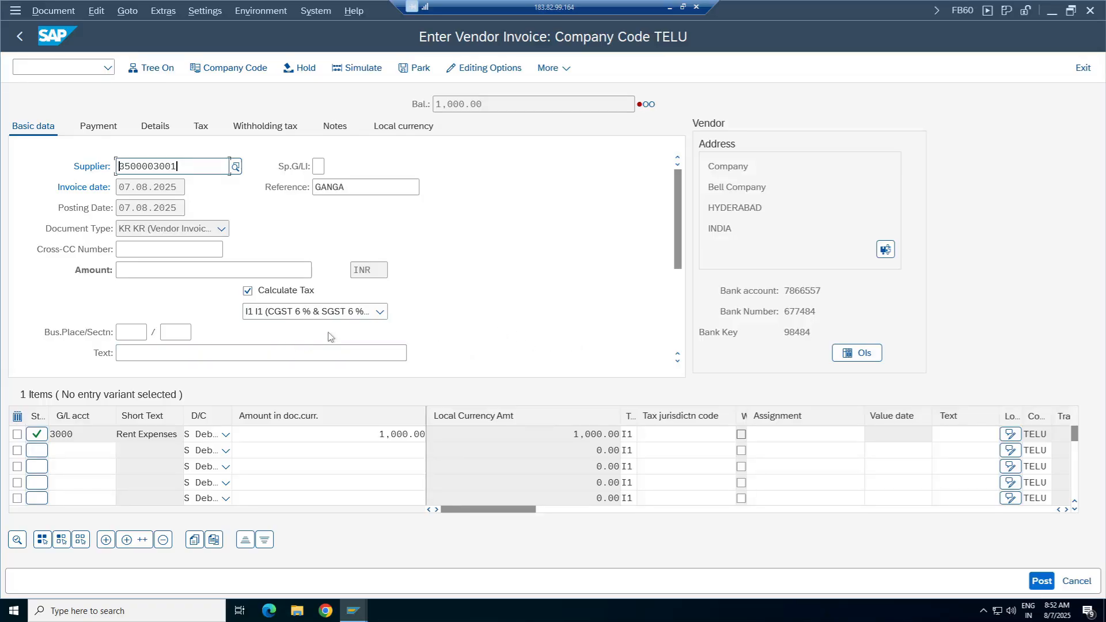
left_click(461, 104)
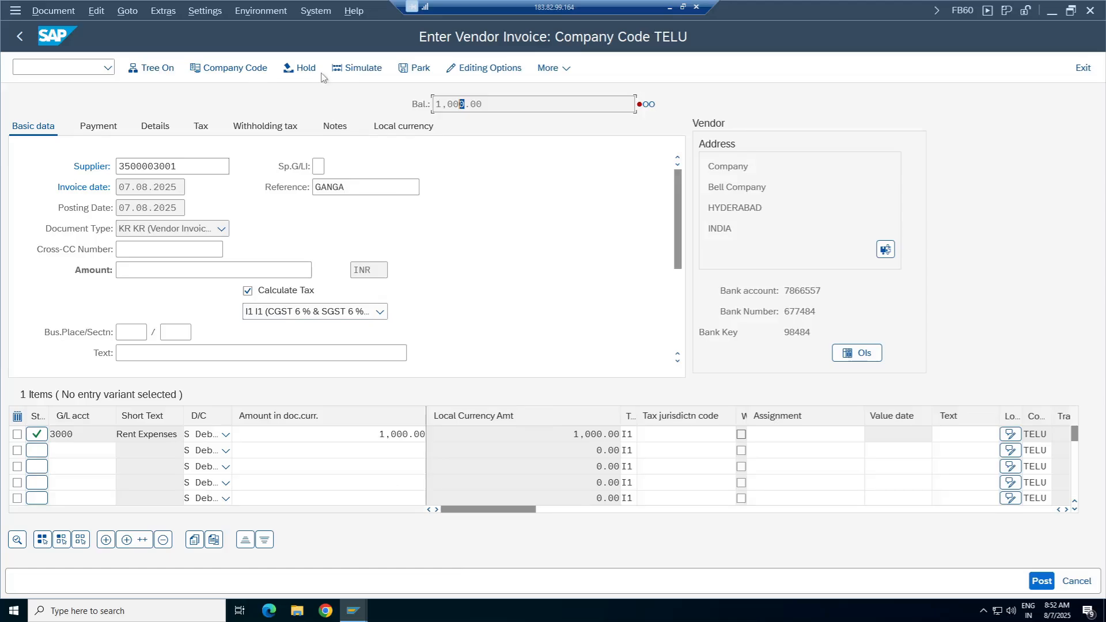
left_click(357, 67)
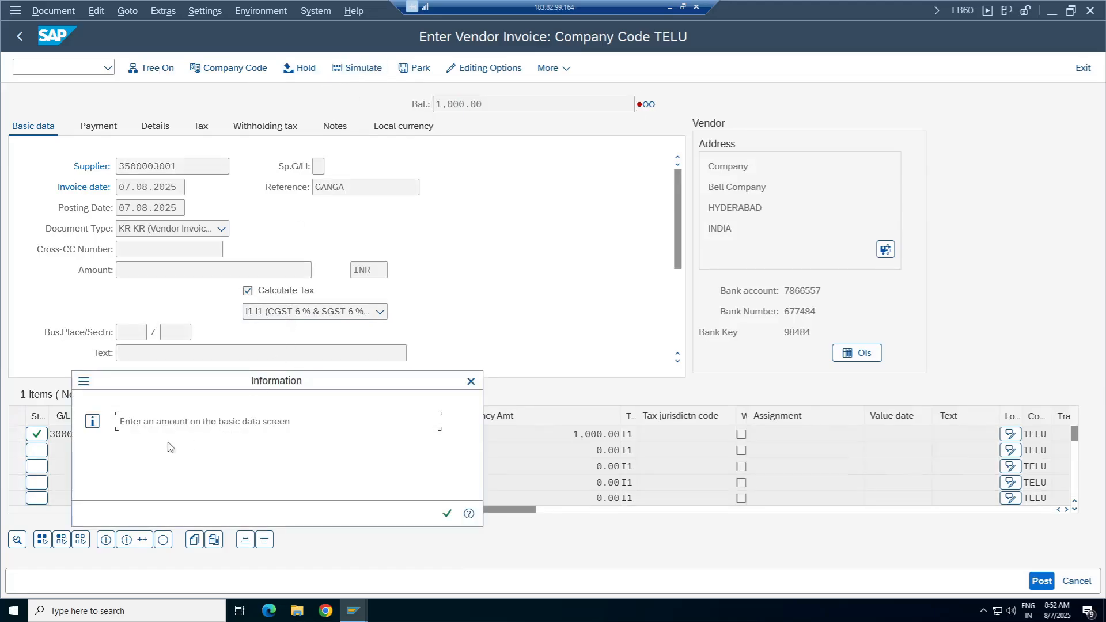
left_click(471, 381)
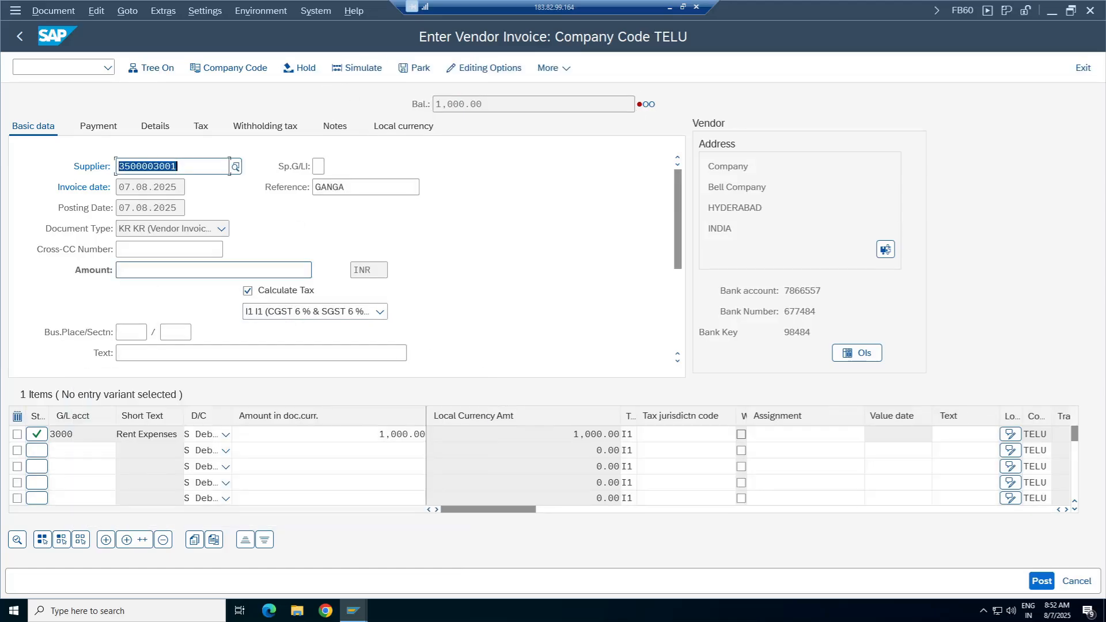
Set the invoice amount to 1,000 in the basic data and simulate the posting.
type("1,000")
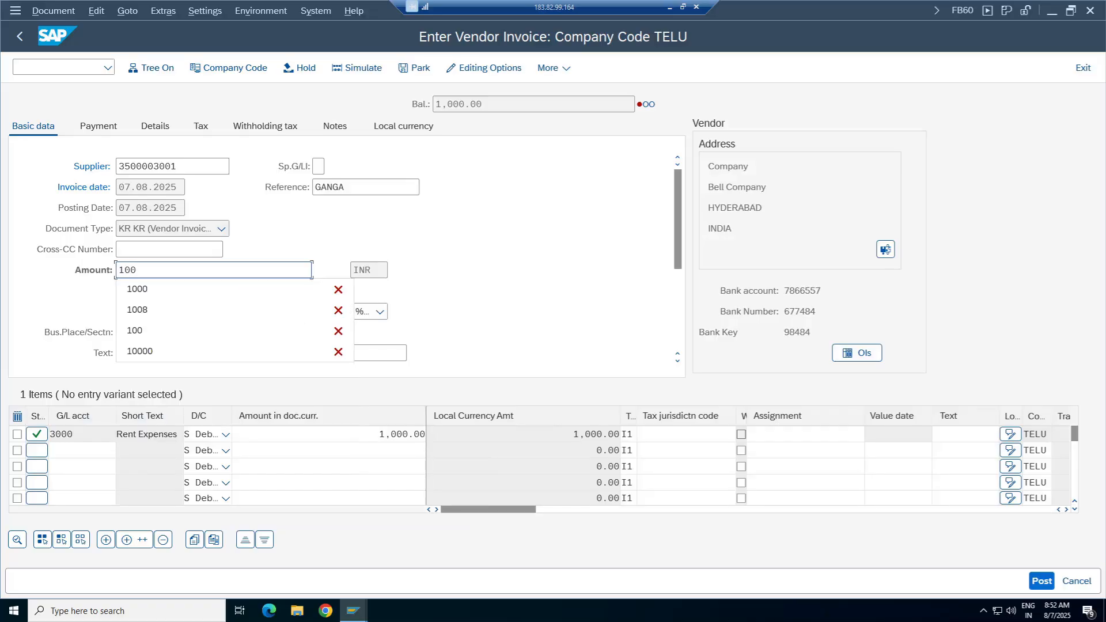
key("Return")
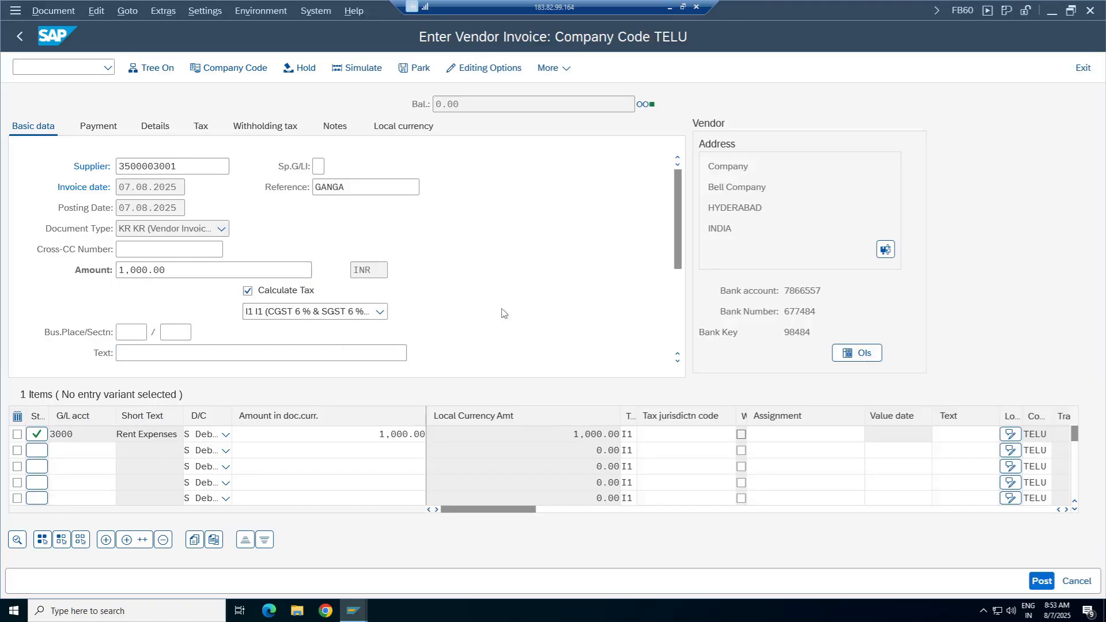
double_click(453, 104)
left_click(360, 71)
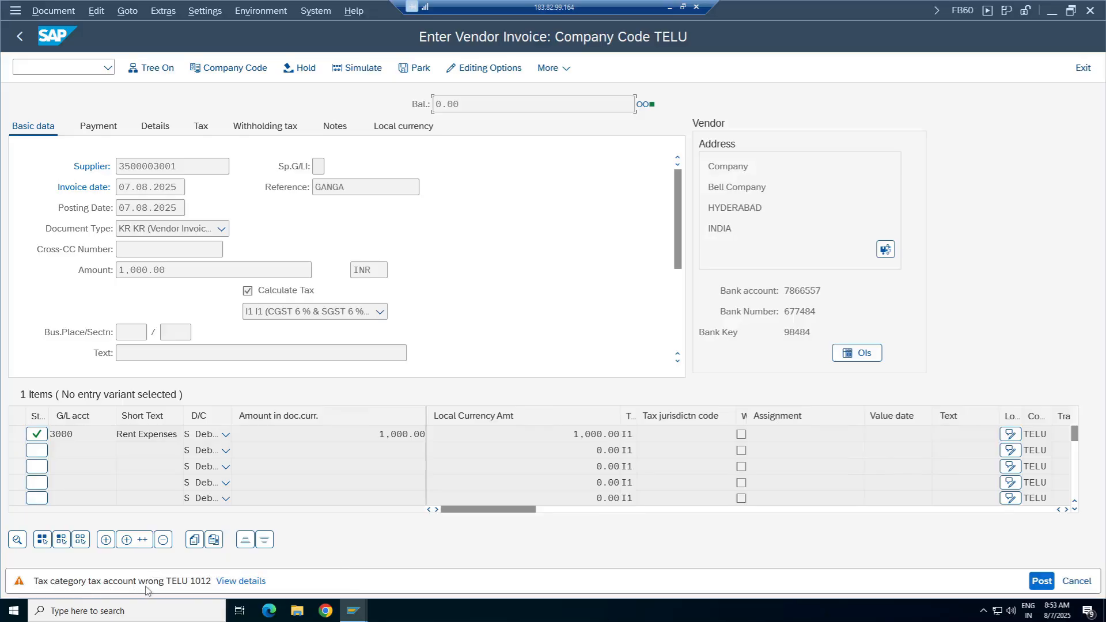
Read the detailed explanation of the tax category warning for tax account 1012, including its diagnosis of input and output tax.
left_click(240, 585)
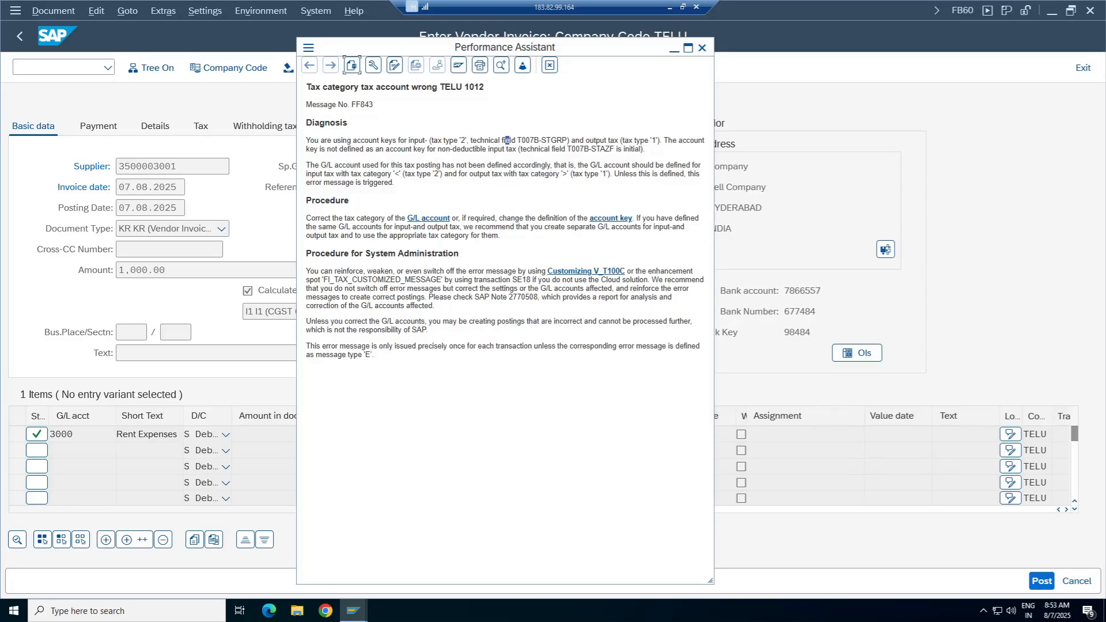
left_click_drag(607, 140, 661, 141)
left_click(352, 151)
left_click_drag(370, 173, 442, 174)
left_click_drag(556, 174, 615, 179)
left_click(367, 215)
mouse_move(411, 174)
left_mouse_down()
mouse_move(441, 173)
mouse_move(394, 174)
left_mouse_up()
left_click_drag(407, 174, 388, 174)
left_click(702, 48)
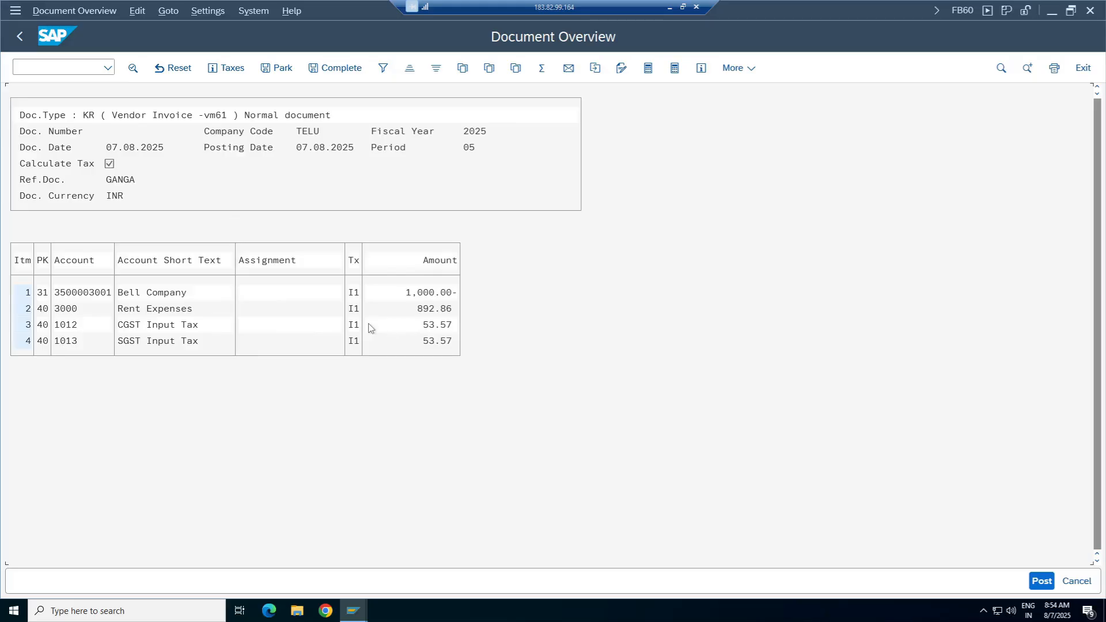
Review the Rent Expenses, CGST and SGST amounts in the simulated document and return to the invoice entry.
left_click(431, 341)
left_click(432, 325)
left_click(430, 325)
left_click(431, 344)
left_click(431, 309)
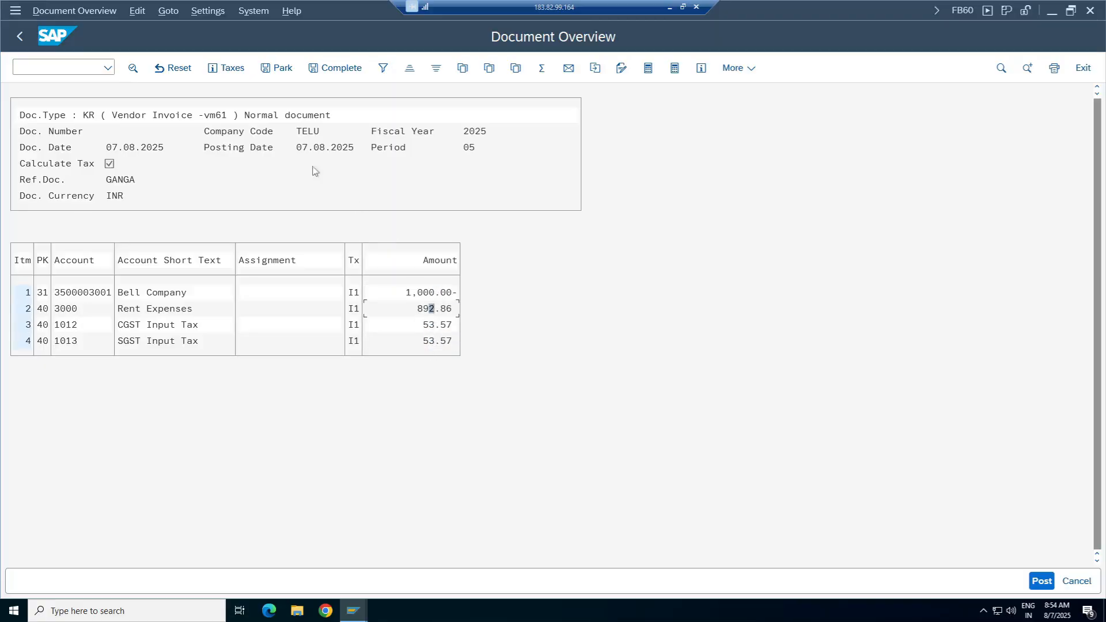
left_click(18, 38)
left_click(448, 516)
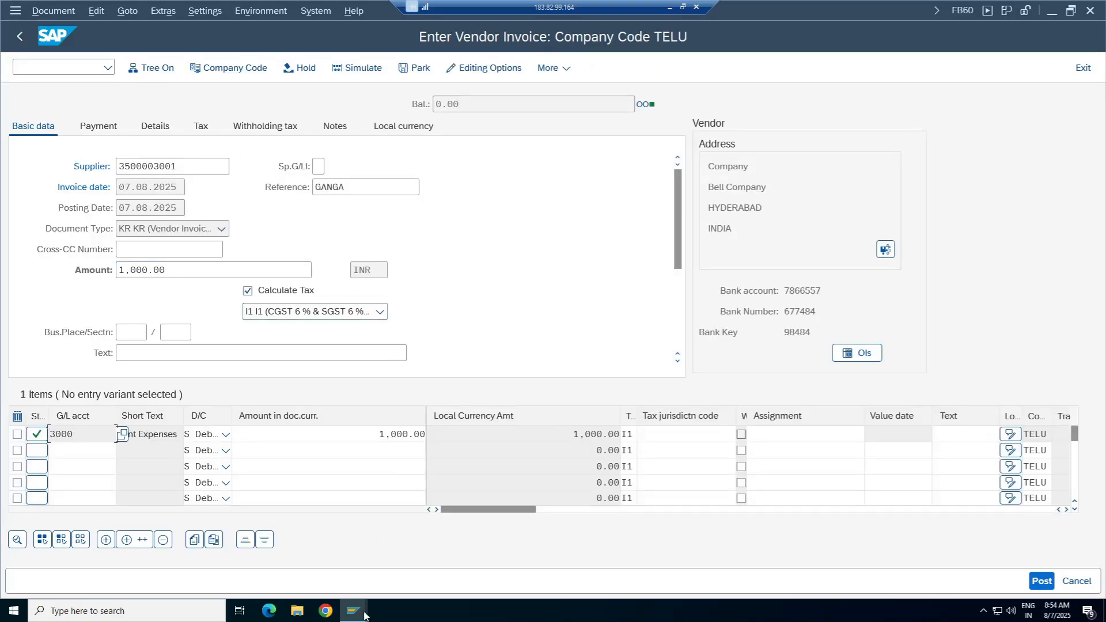
Switch to the G/L account session and open asset account 1012 CGST Input Tax for editing.
left_click(356, 616)
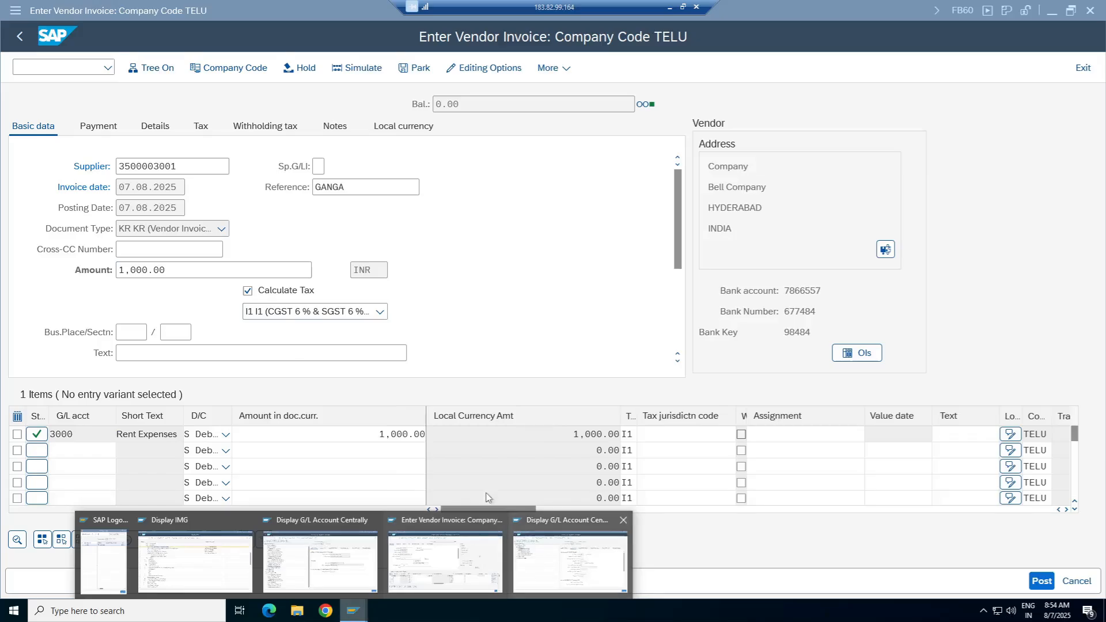
left_click(488, 469)
left_click(353, 611)
left_click(570, 553)
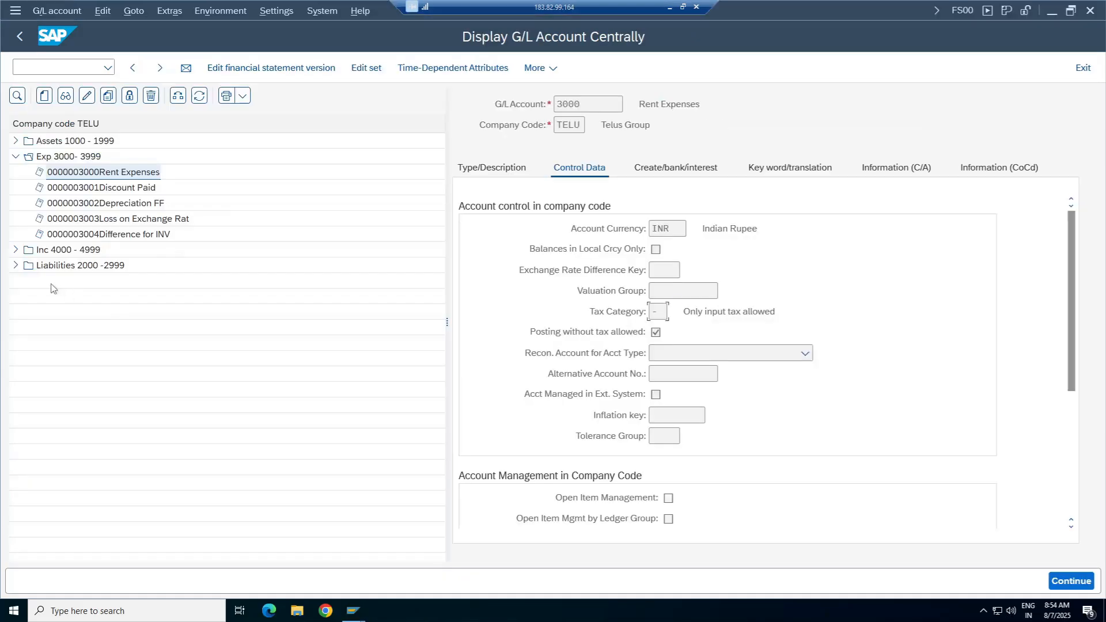
left_click(16, 156)
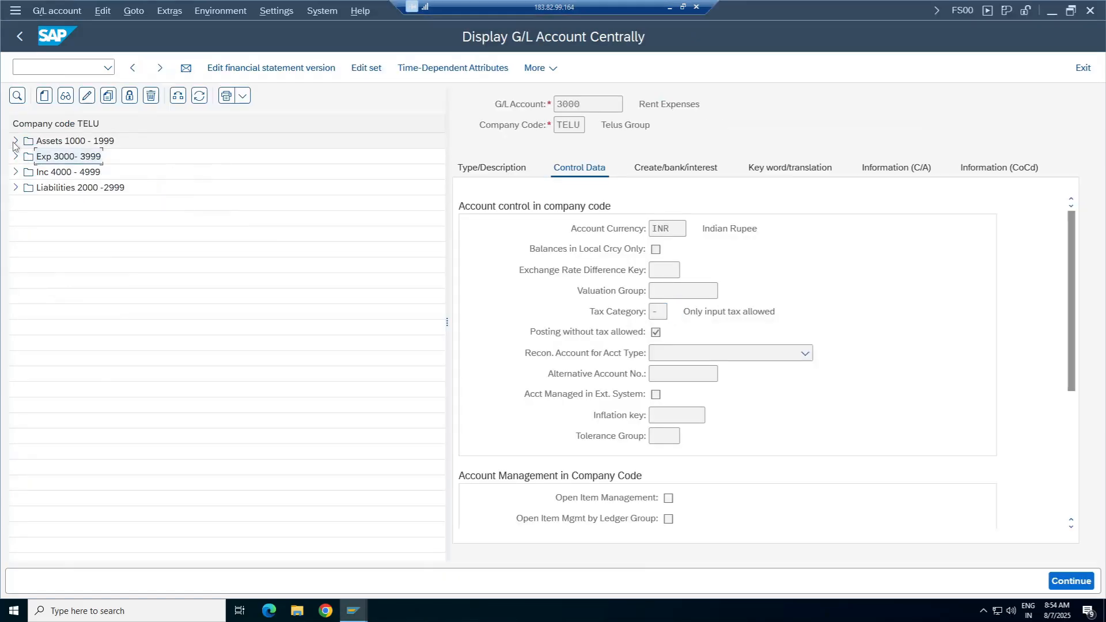
left_click(16, 141)
double_click(98, 345)
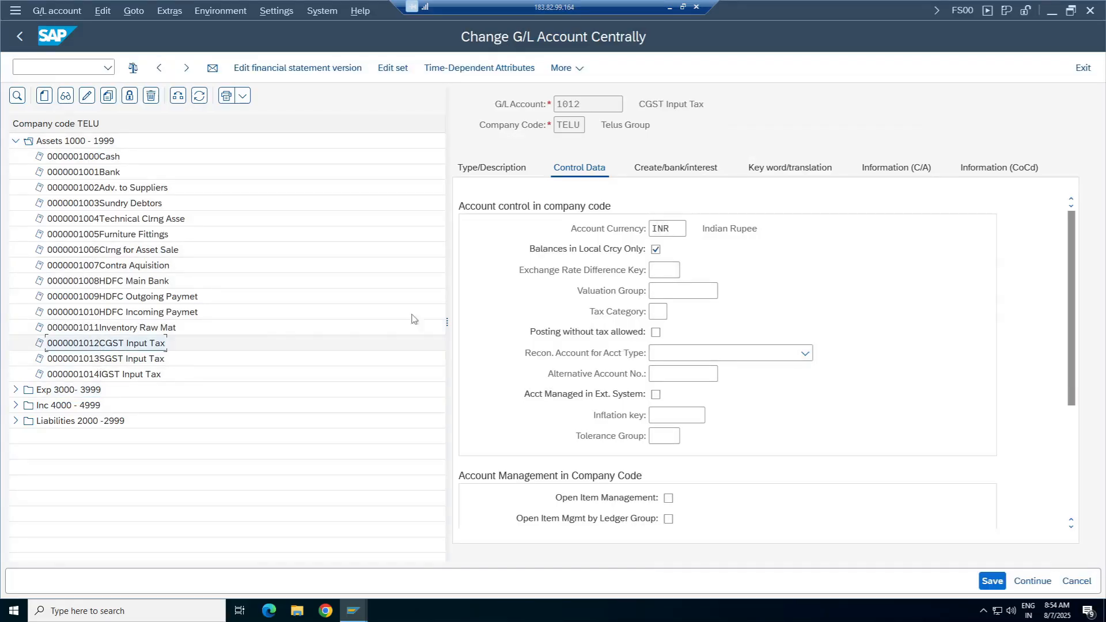
Set the tax category of account 1012 CGST Input Tax to "<" (Input Tax Account) and save it.
left_click(658, 311)
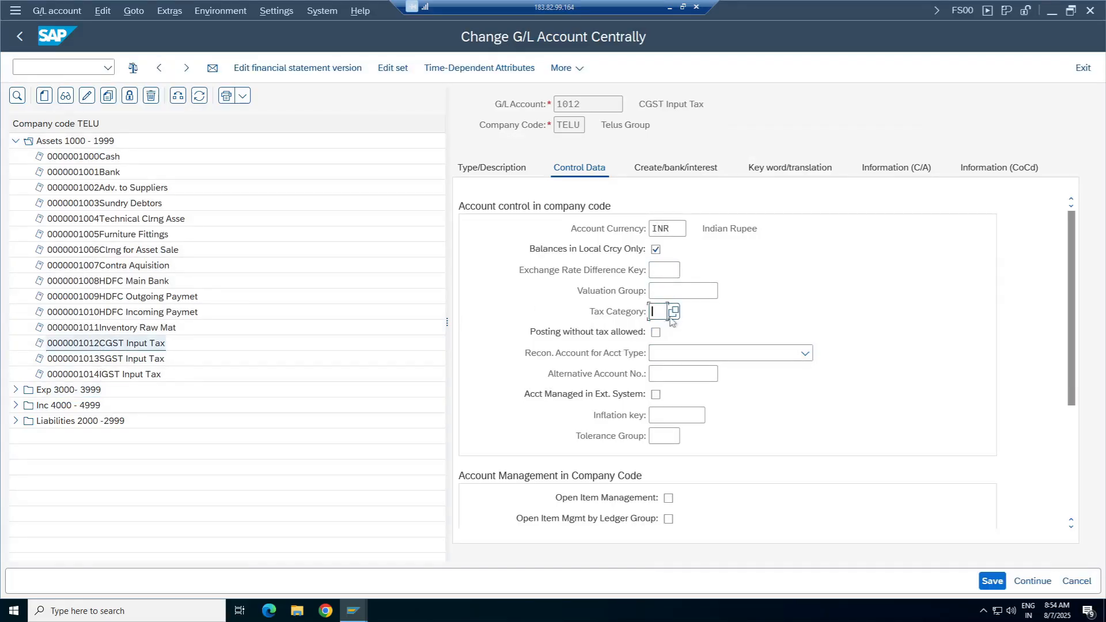
key("F4")
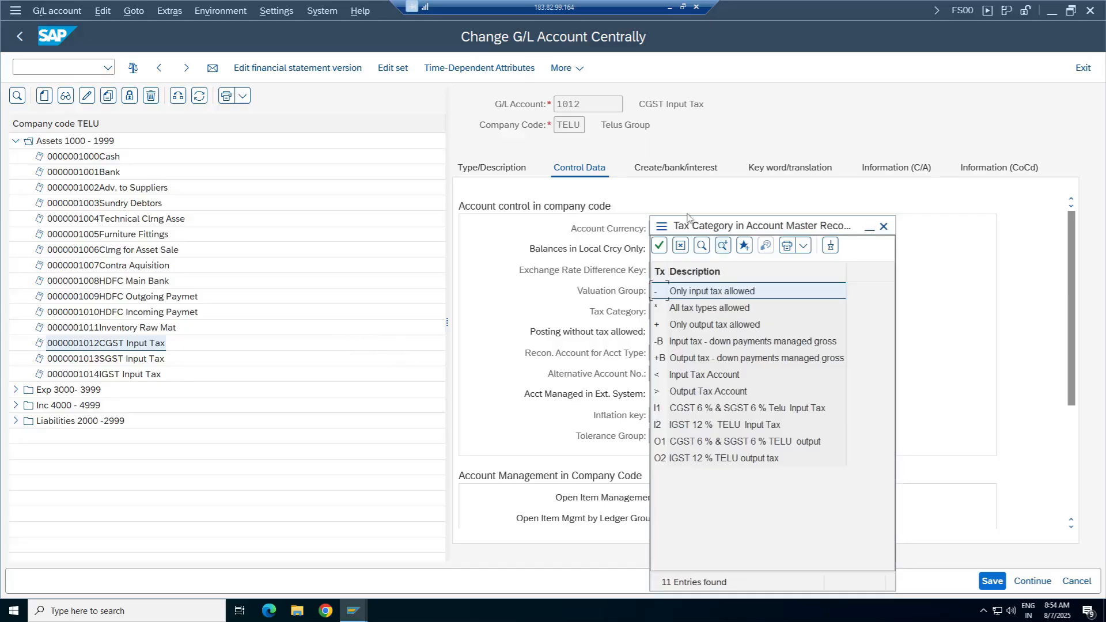
double_click(703, 375)
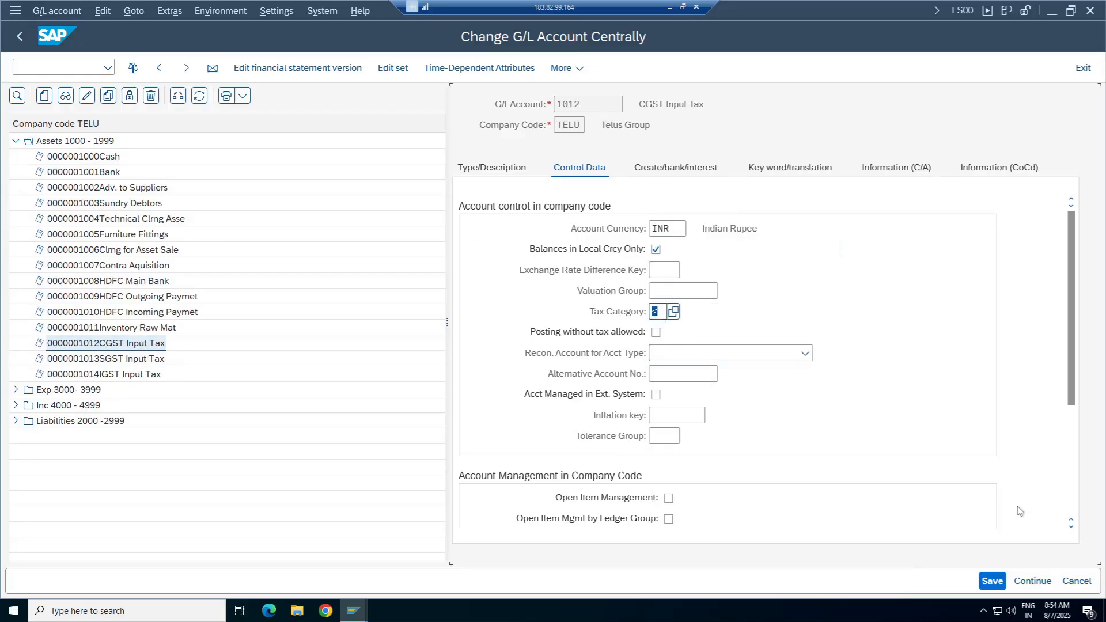
left_click(992, 580)
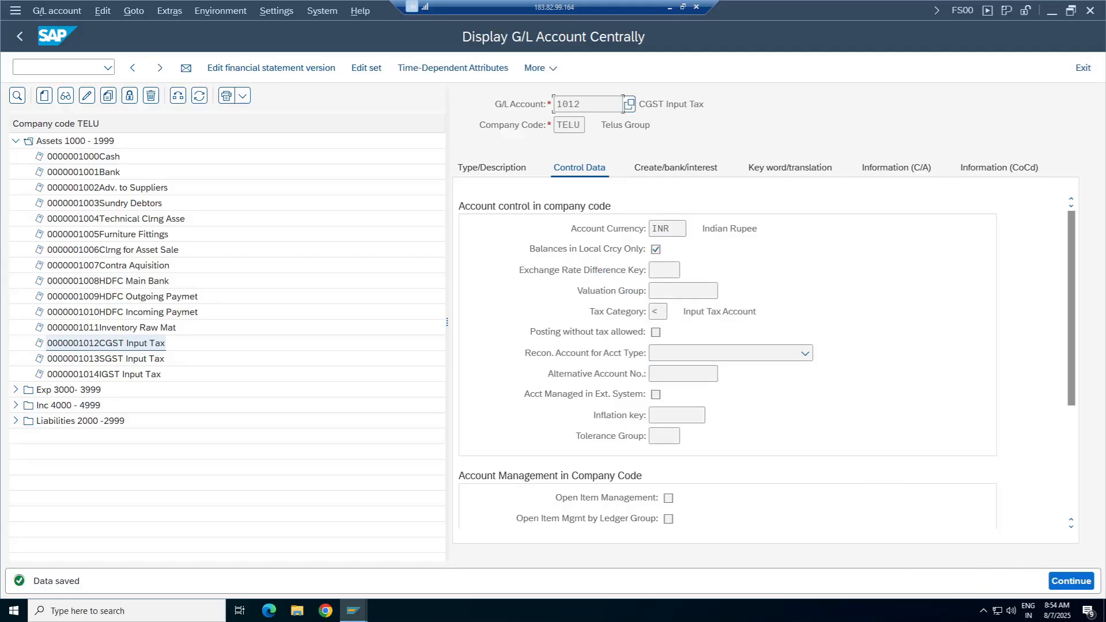
left_click_drag(760, 311, 683, 311)
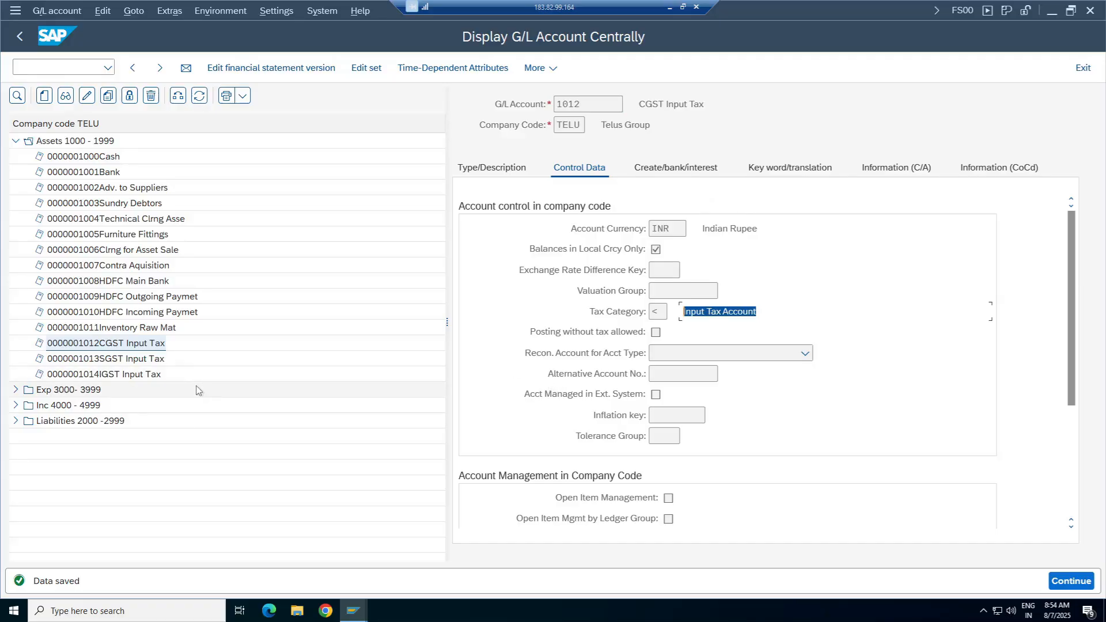
Set the tax category of account 1013 SGST Input Tax to "<" (Input Tax Account) and save it.
left_click(136, 360)
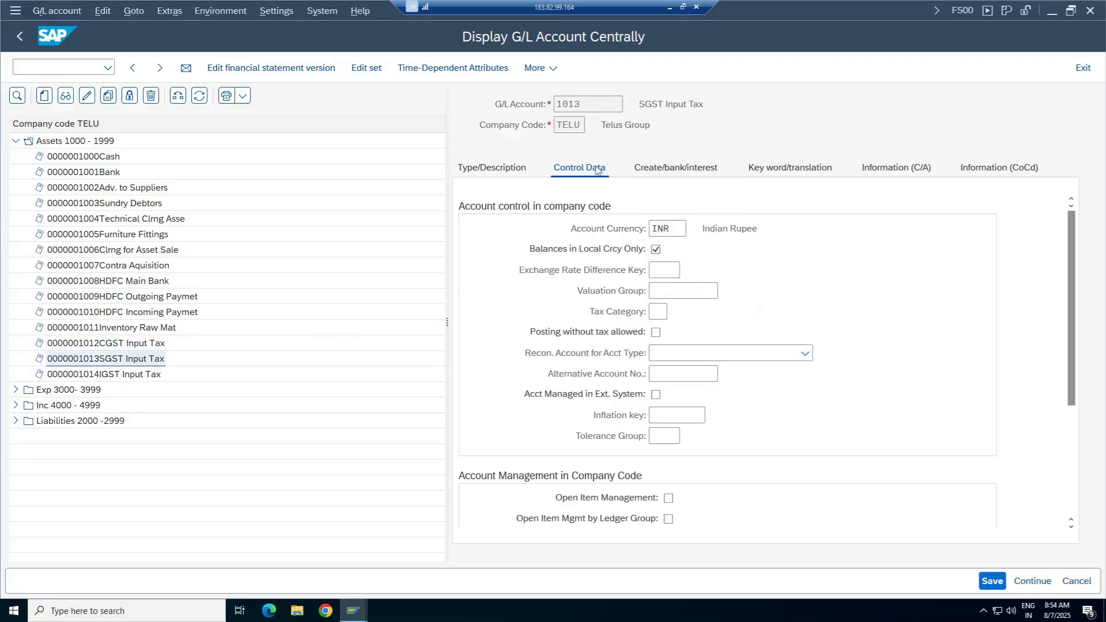
key("ctrl+F1")
left_click(658, 311)
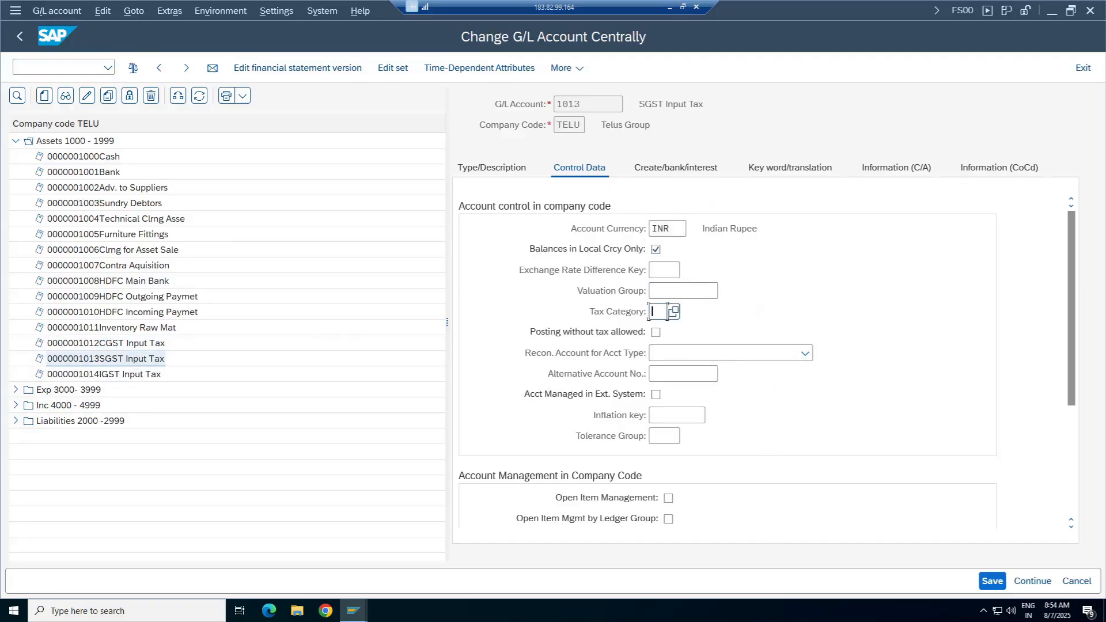
key("space")
left_click(669, 334)
key("Return")
left_click(590, 170)
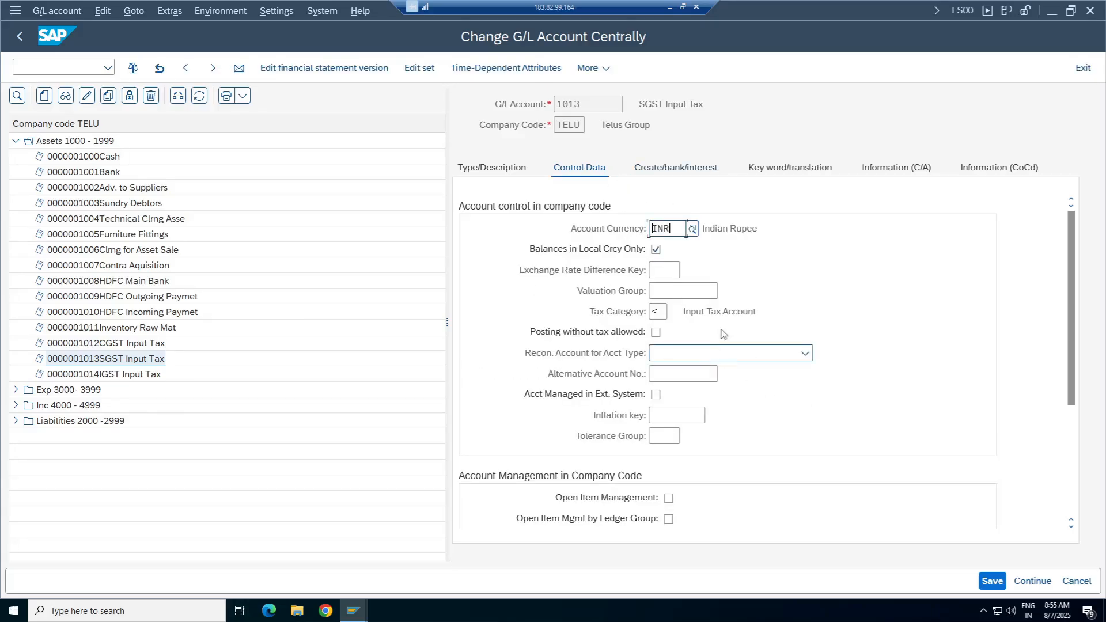
left_click(992, 581)
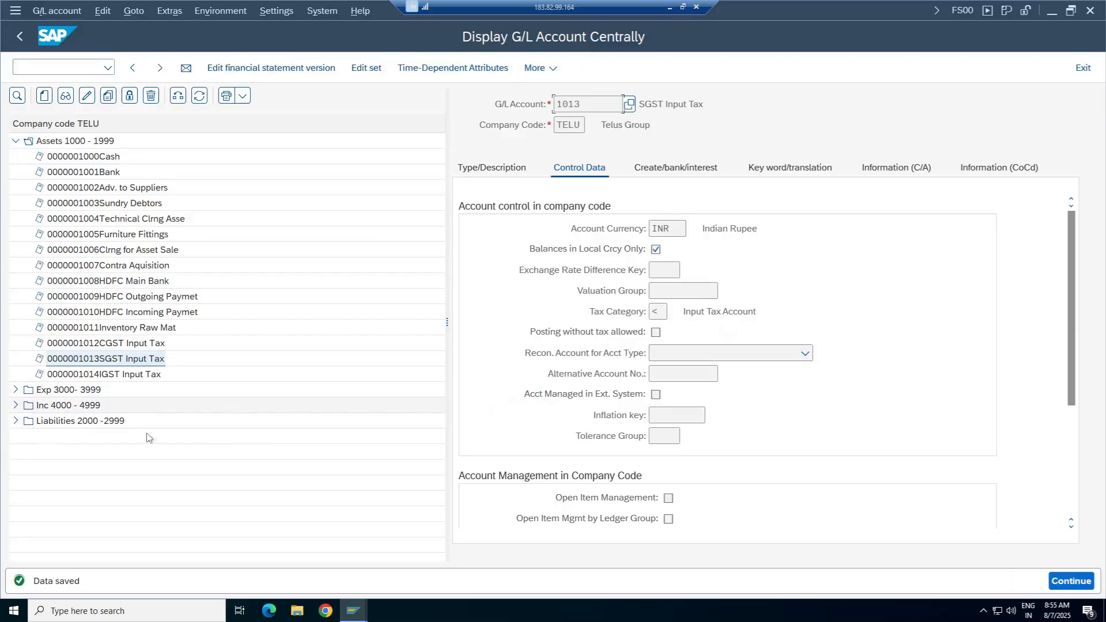
Return to the vendor invoice session and exit the entry, discarding its data.
left_click(353, 610)
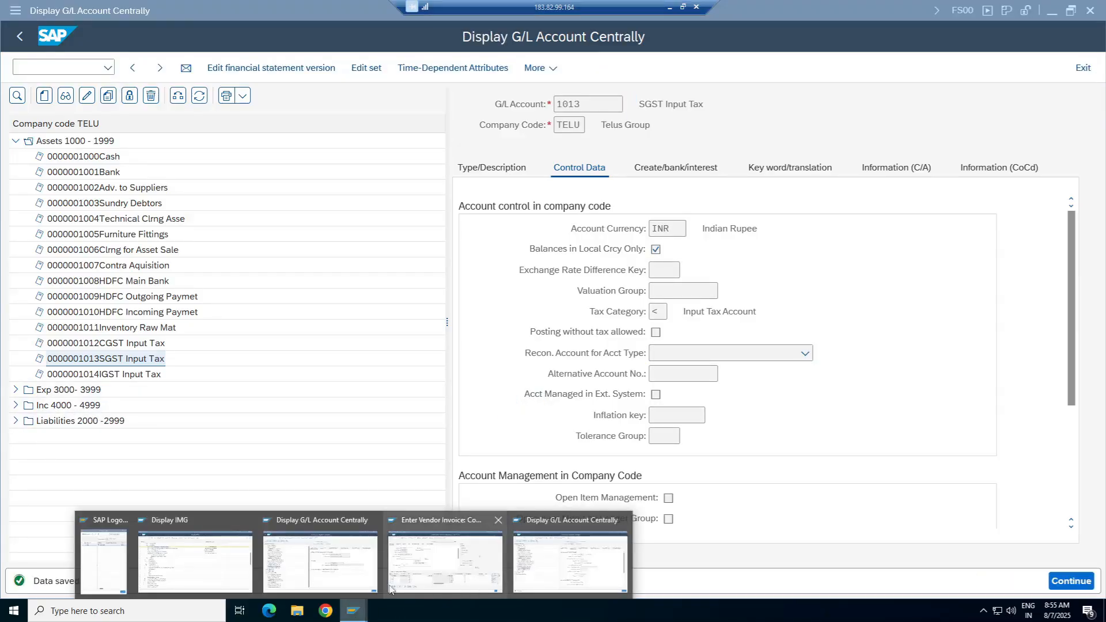
left_click(483, 558)
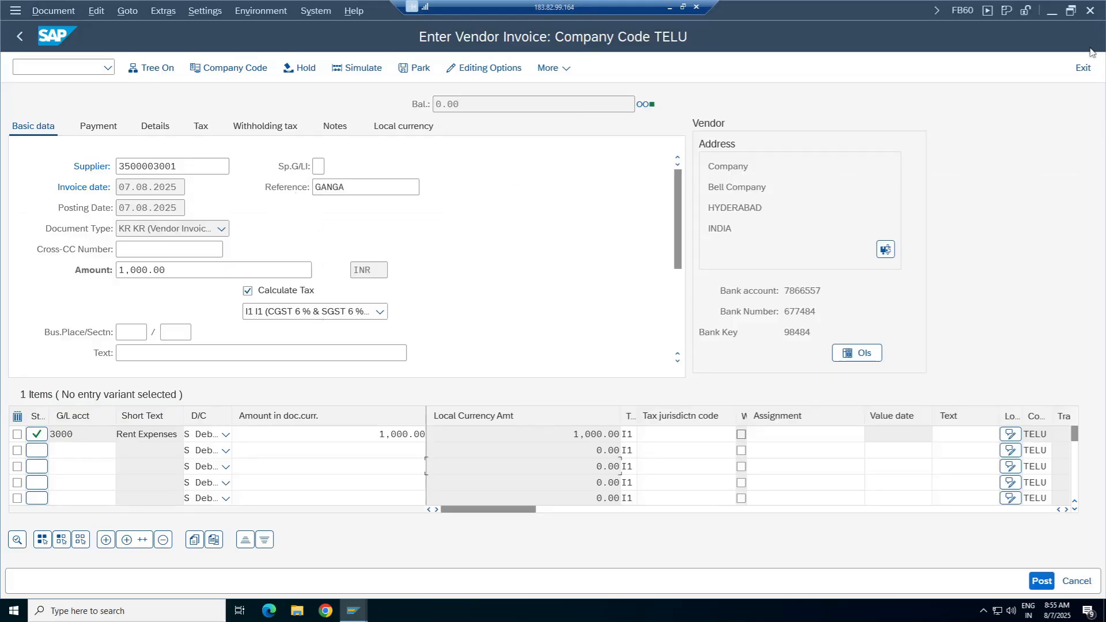
left_click(1083, 67)
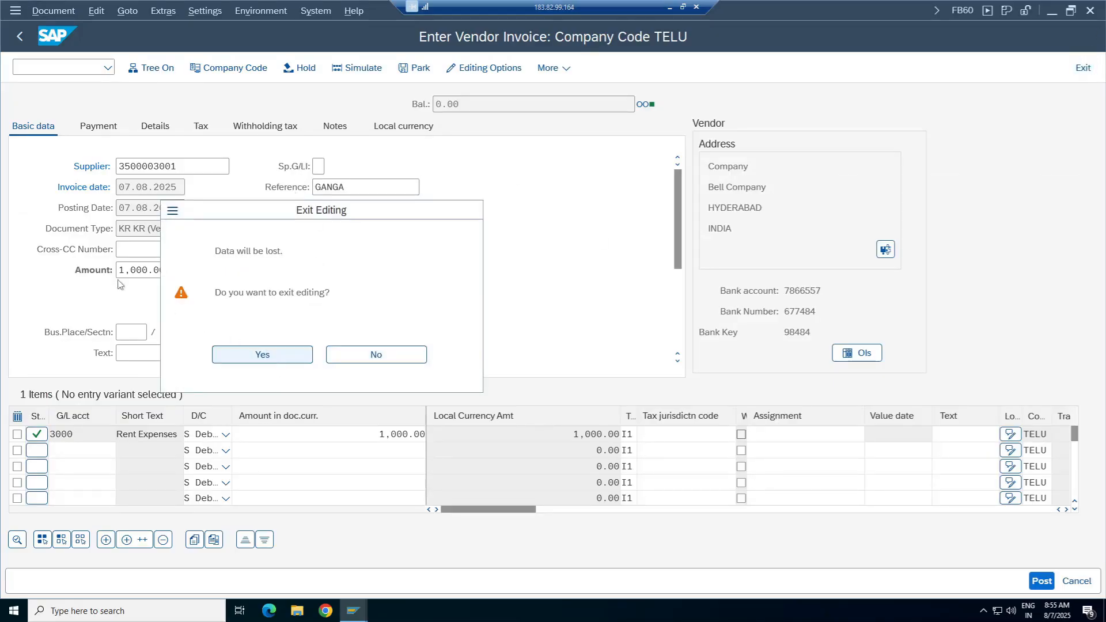
key("Return")
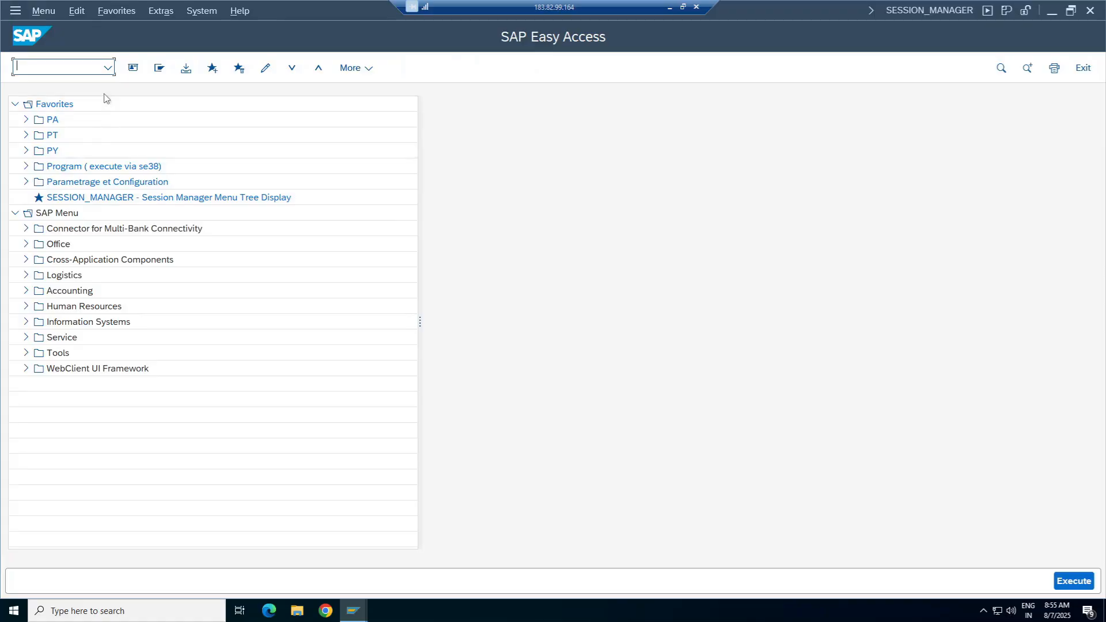
left_click(109, 67)
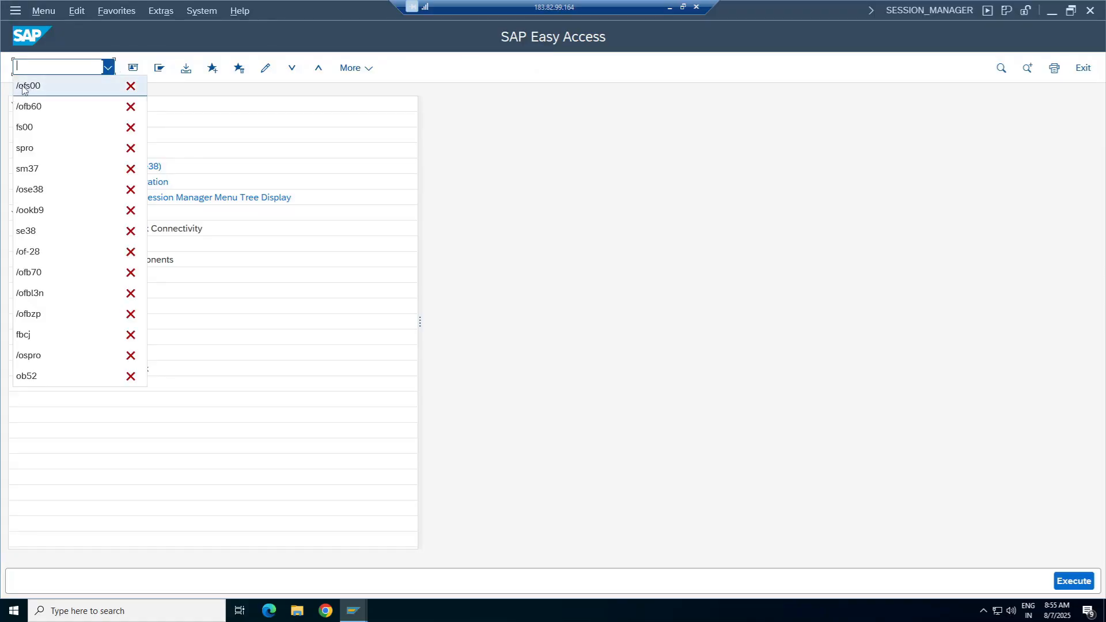
left_click(24, 87)
key("Return")
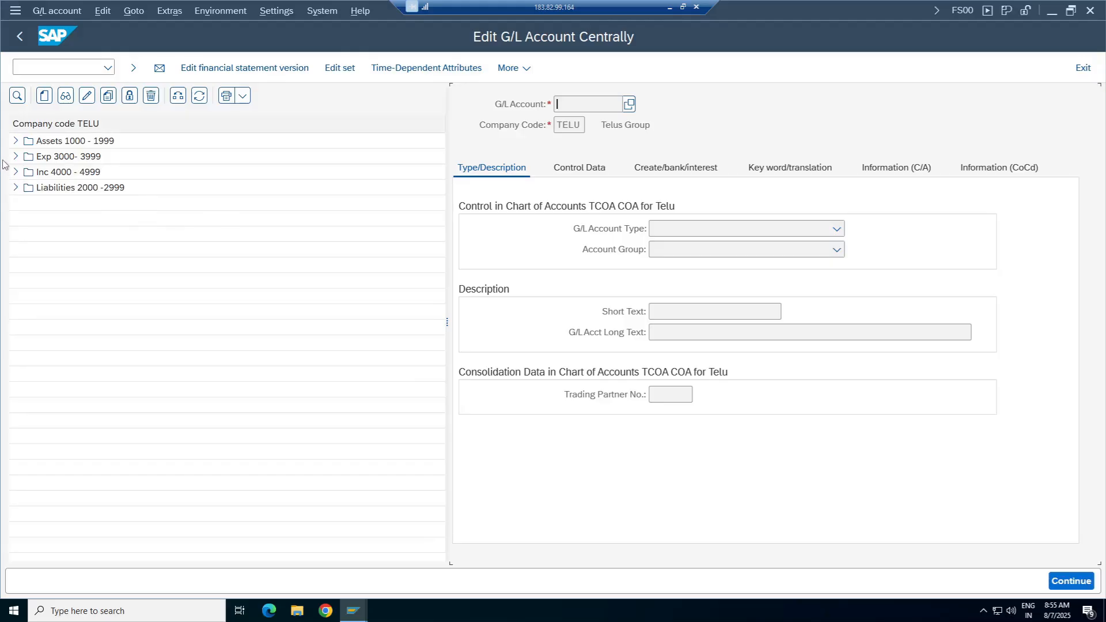
left_click(15, 141)
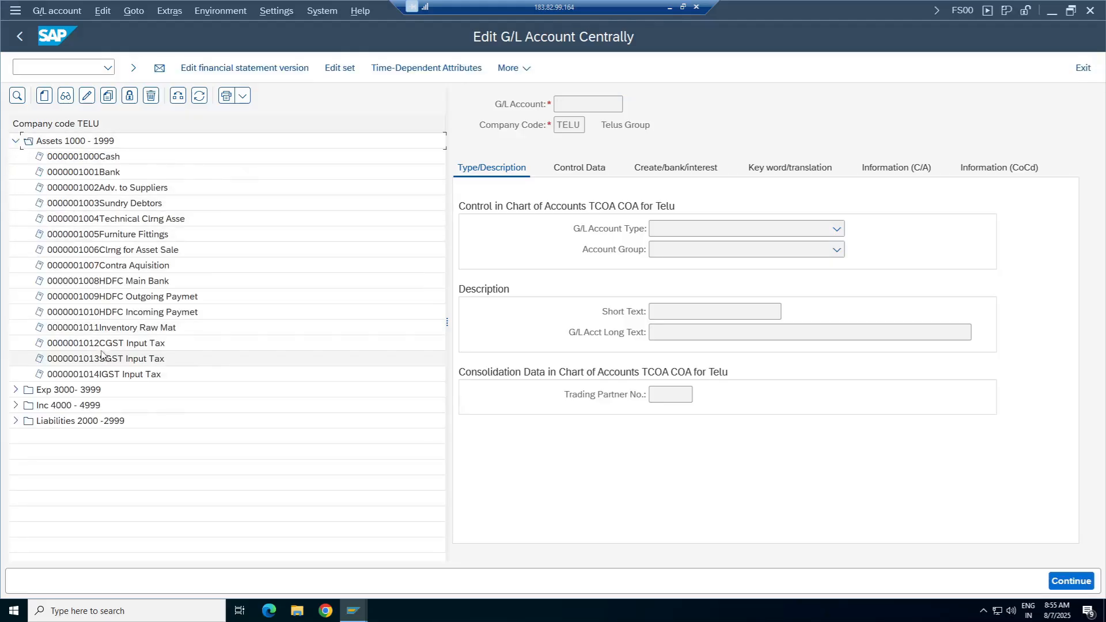
left_click(20, 37)
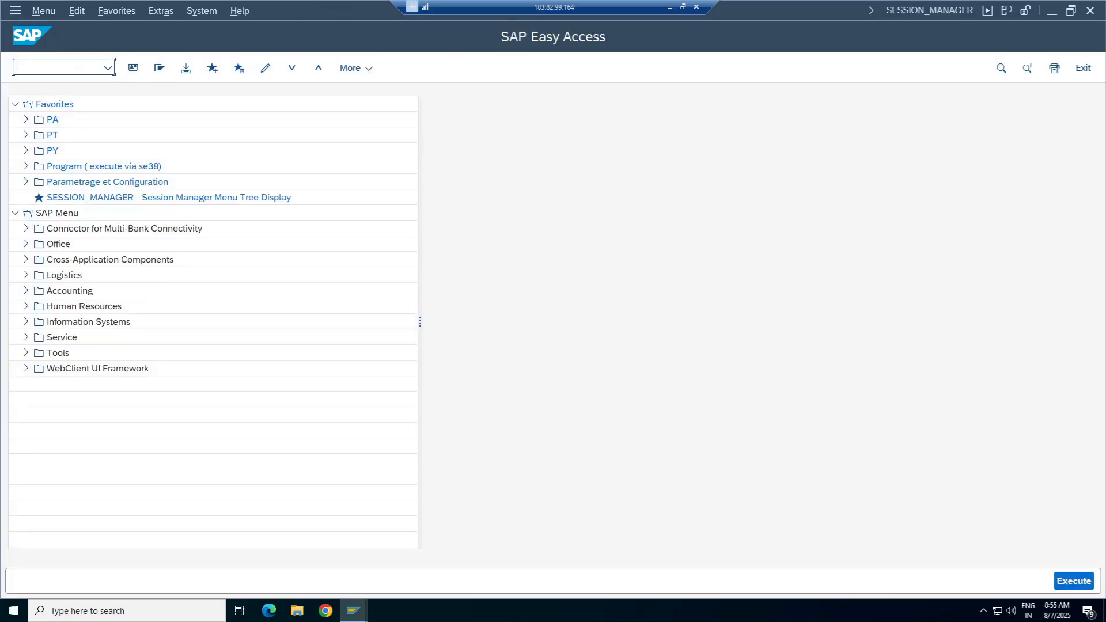
Open transaction FB60 with a blank vendor invoice for company code TELU.
key("Return")
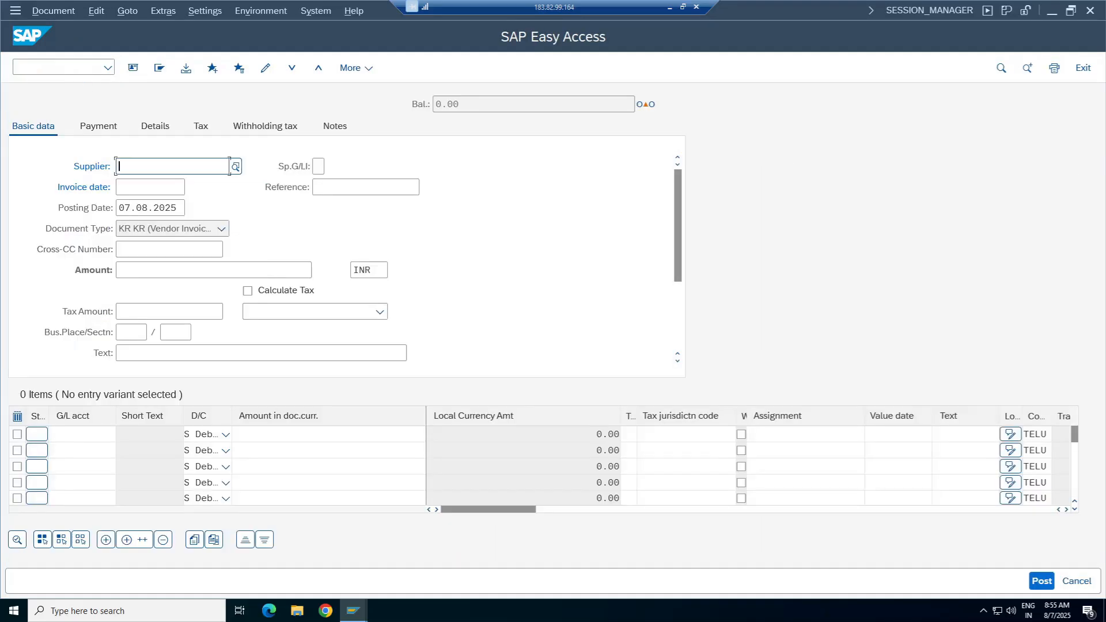
Enter the supplier number, invoice date 07.08.2025 and reference Tax Test01 in the invoice's basic data.
left_click(146, 187)
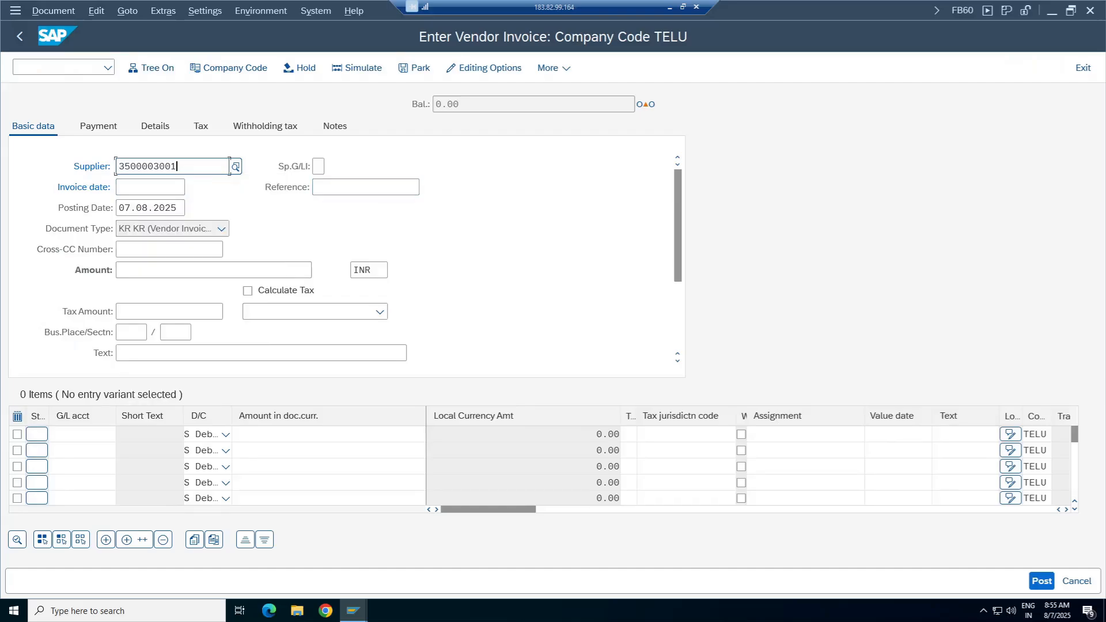
left_click(334, 188)
left_click(332, 210)
left_click(122, 186)
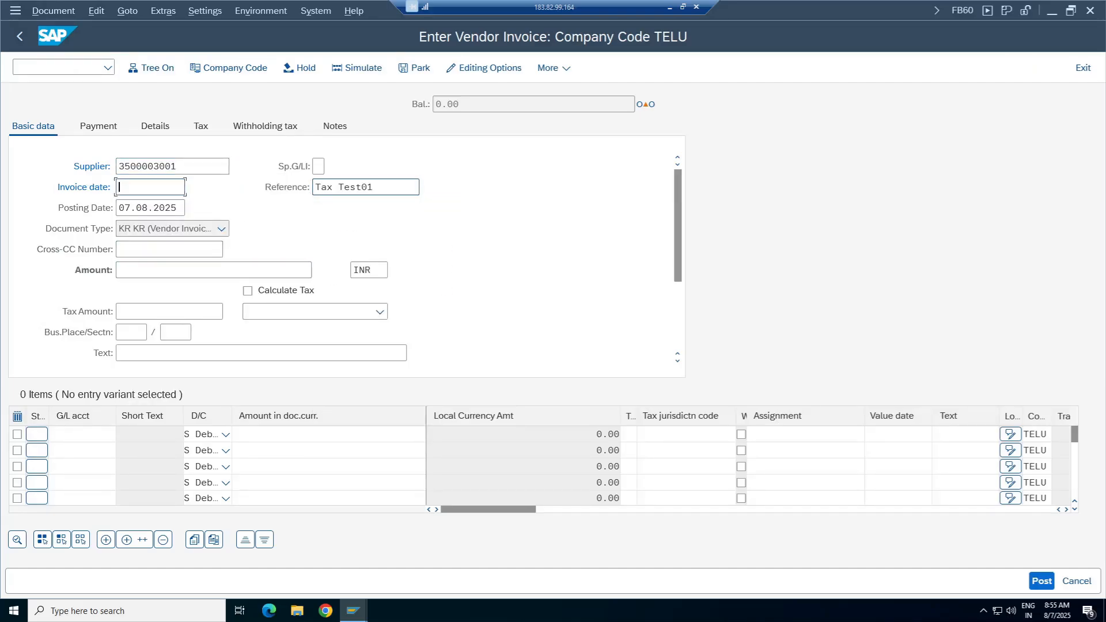
left_click(151, 206)
left_click(310, 270)
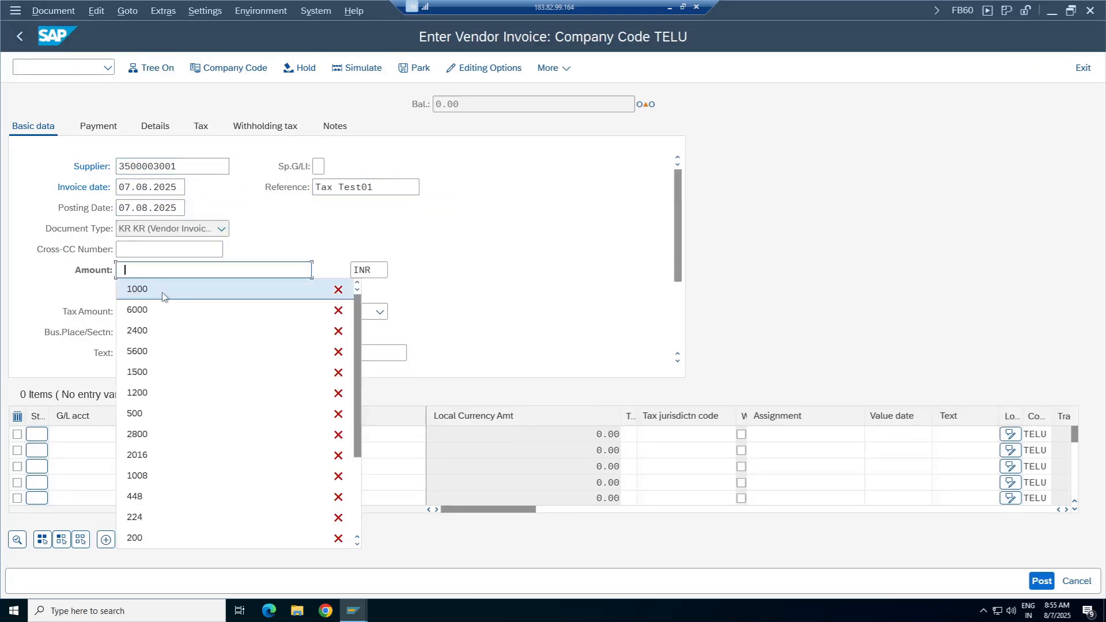
left_click(163, 293)
key("ctrl+a")
key("BackSpace")
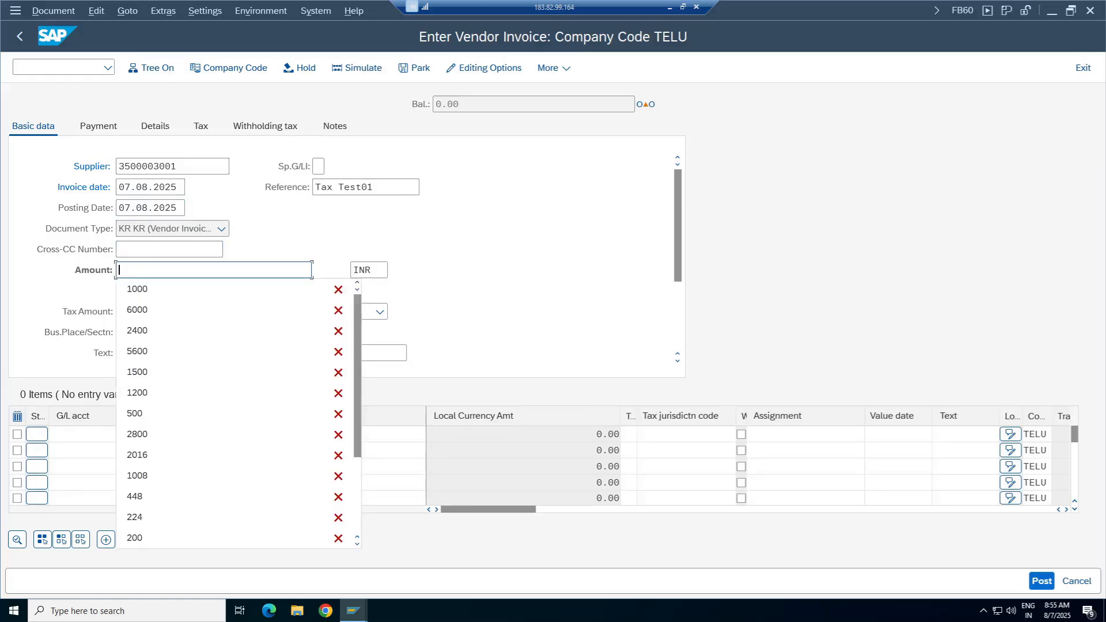
left_click(483, 242)
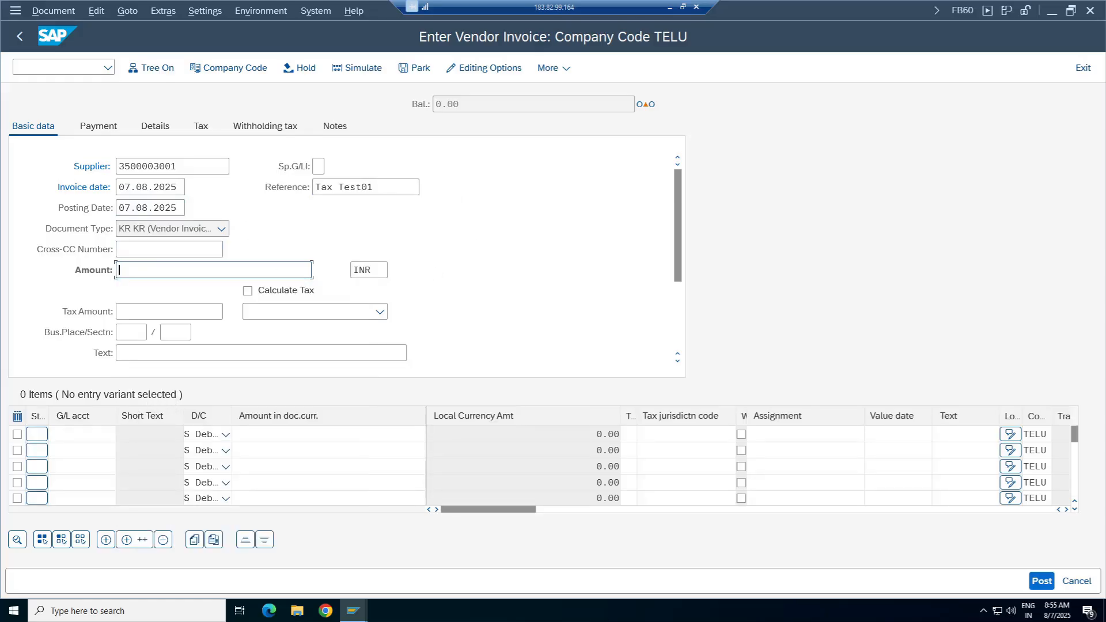
Fill the first line item with G/L account 3000, amount 1000 and tax code I1.
left_click(95, 435)
left_click(72, 150)
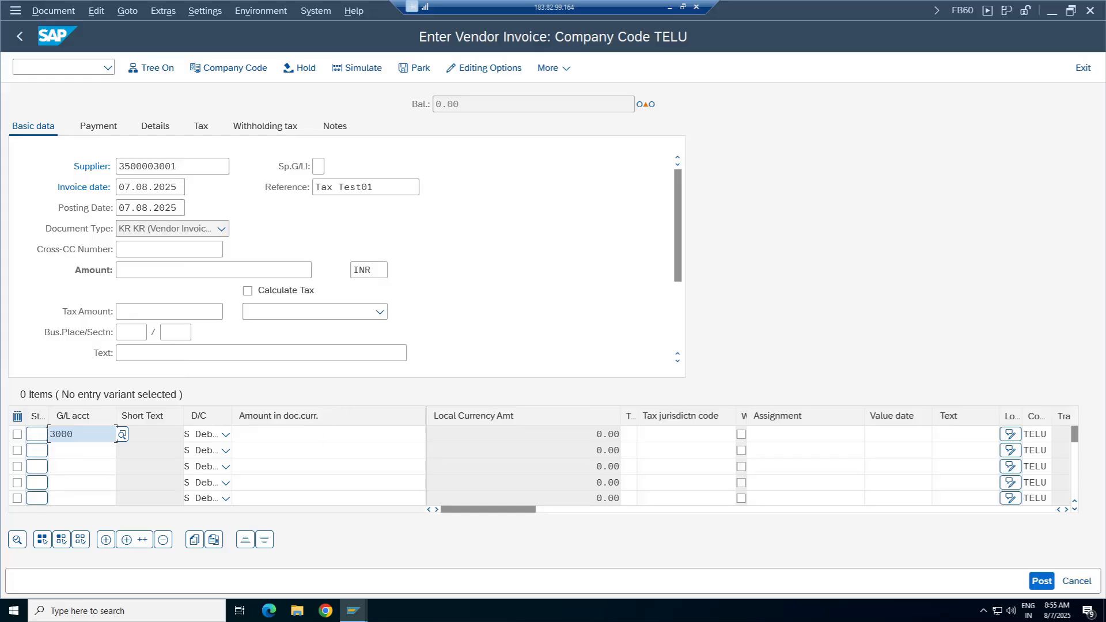
left_click(338, 434)
left_click(331, 147)
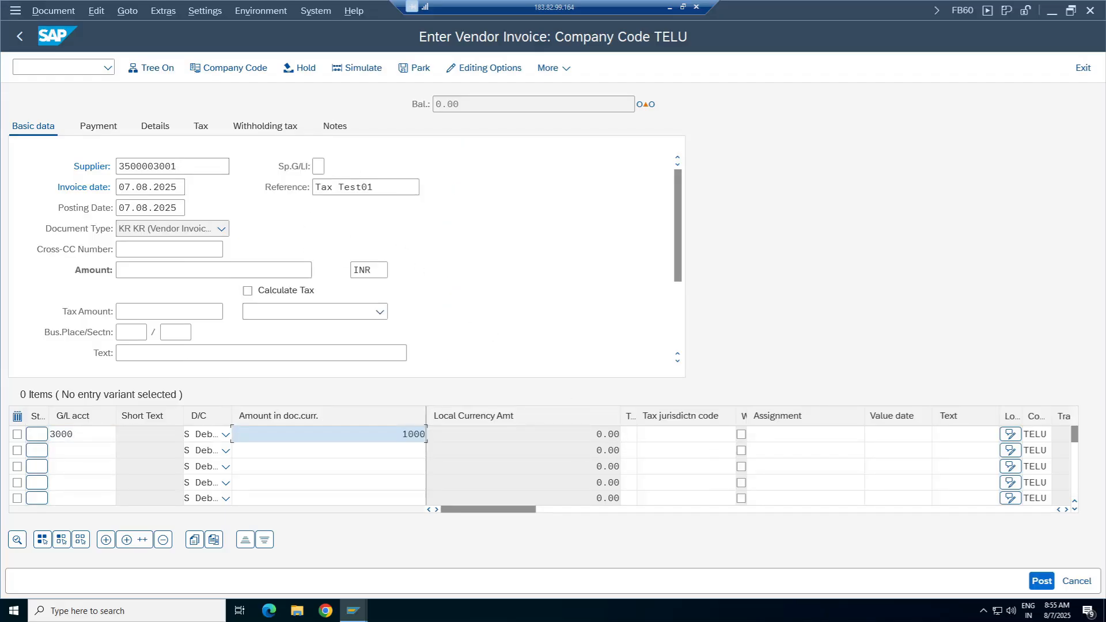
left_click(628, 434)
left_click(652, 167)
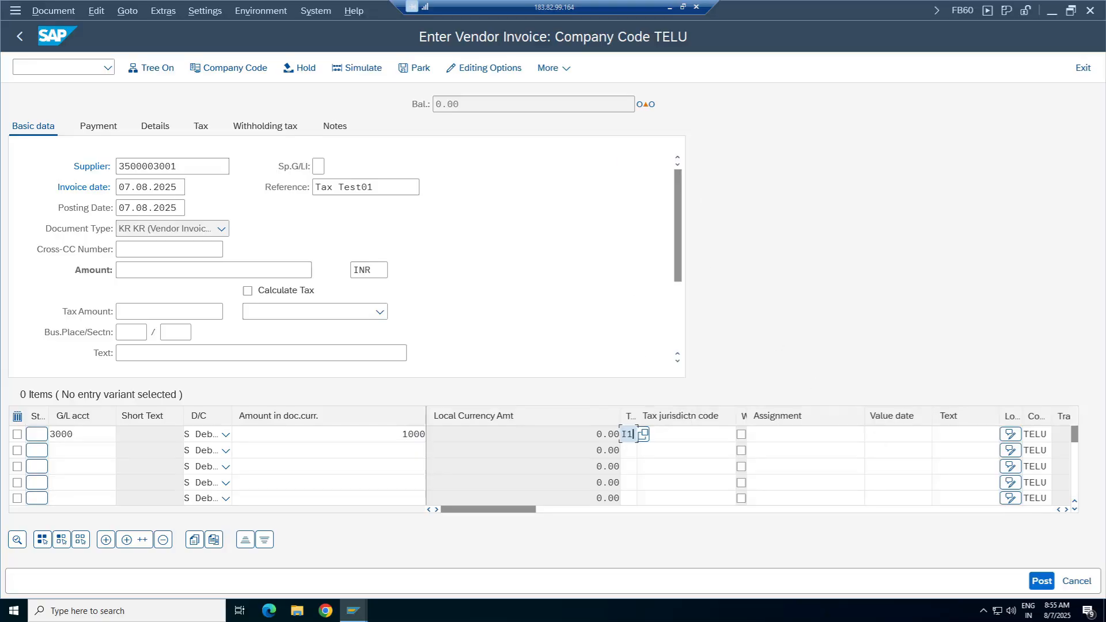
Assign cost center 100100 to the first line item and confirm the entry.
left_click(1066, 509)
left_click(1066, 509)
left_click(1066, 509)
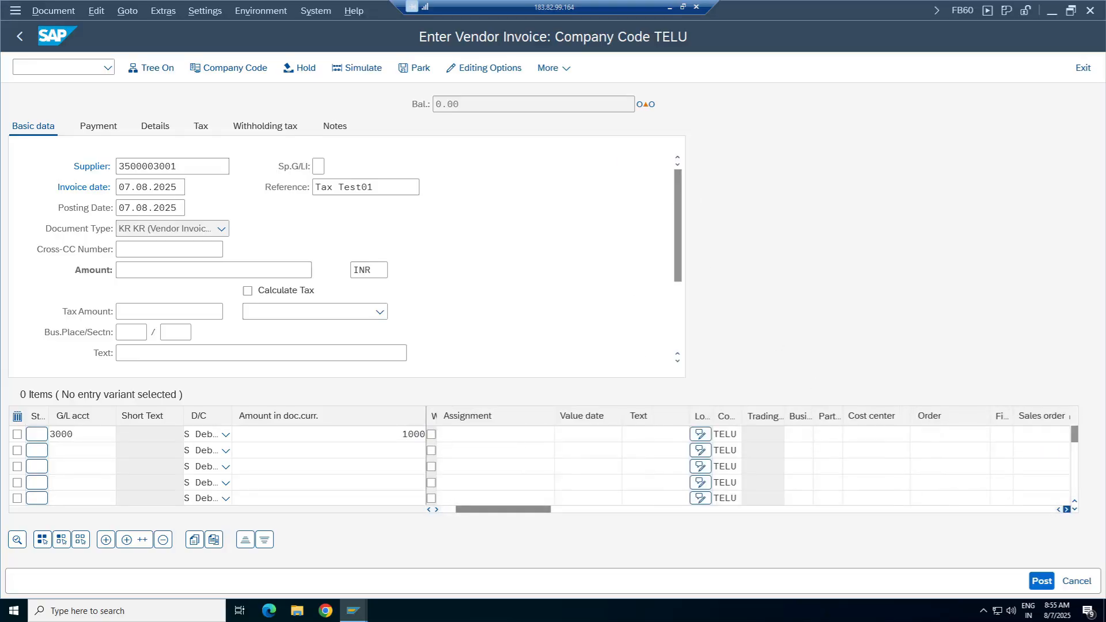
left_click(874, 434)
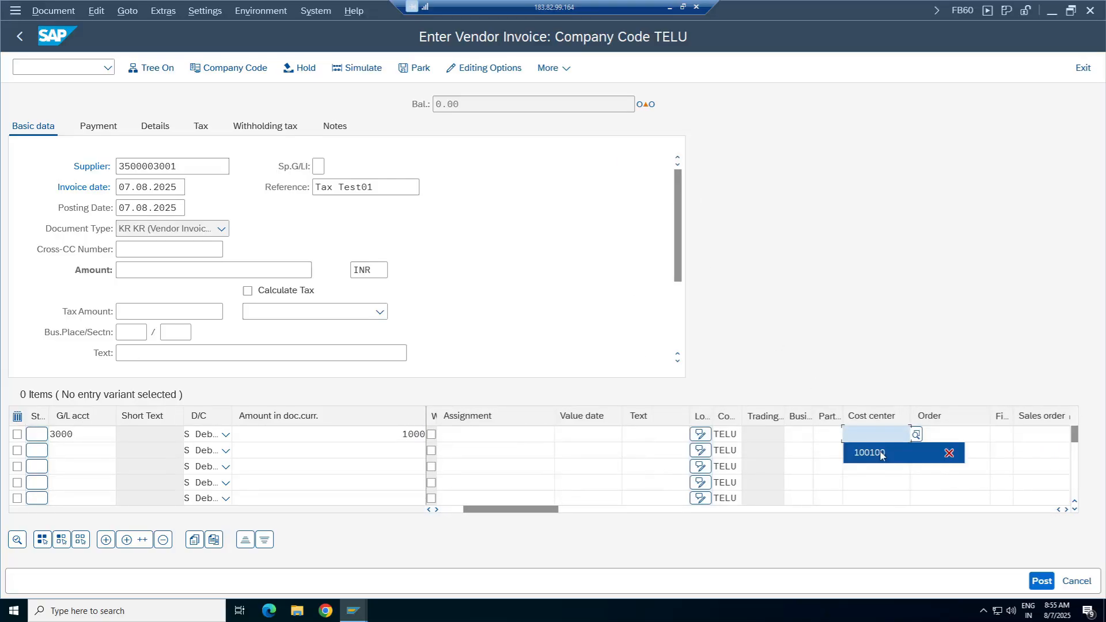
left_click(863, 452)
key("Return")
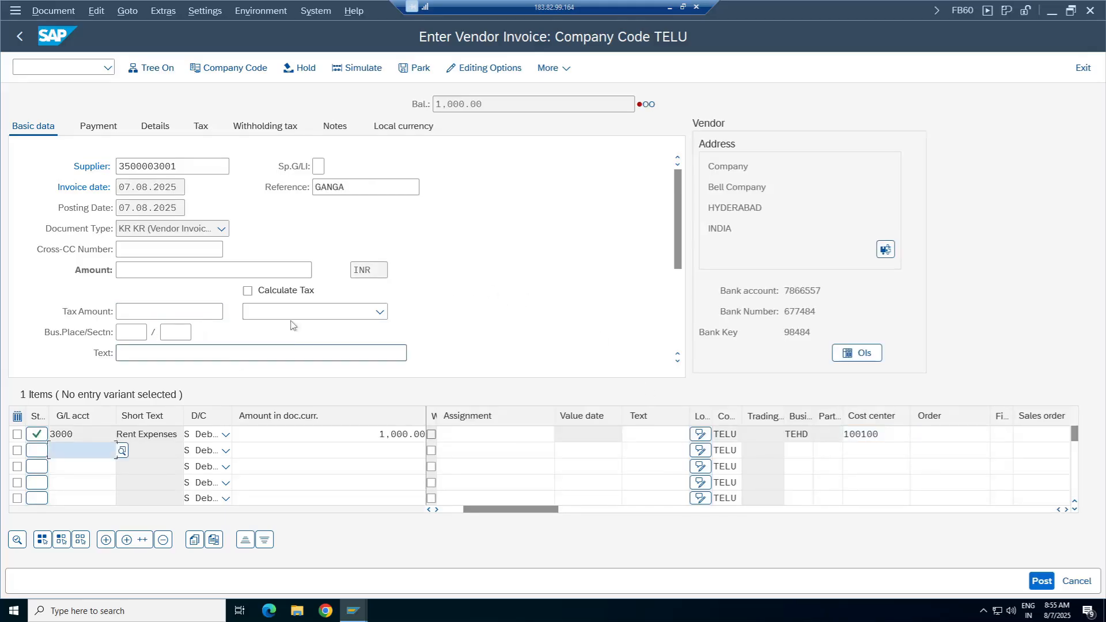
Turn on Calculate Tax and choose tax code I1 (CGST 6 % & SGST 6 %) for the invoice.
left_click(247, 291)
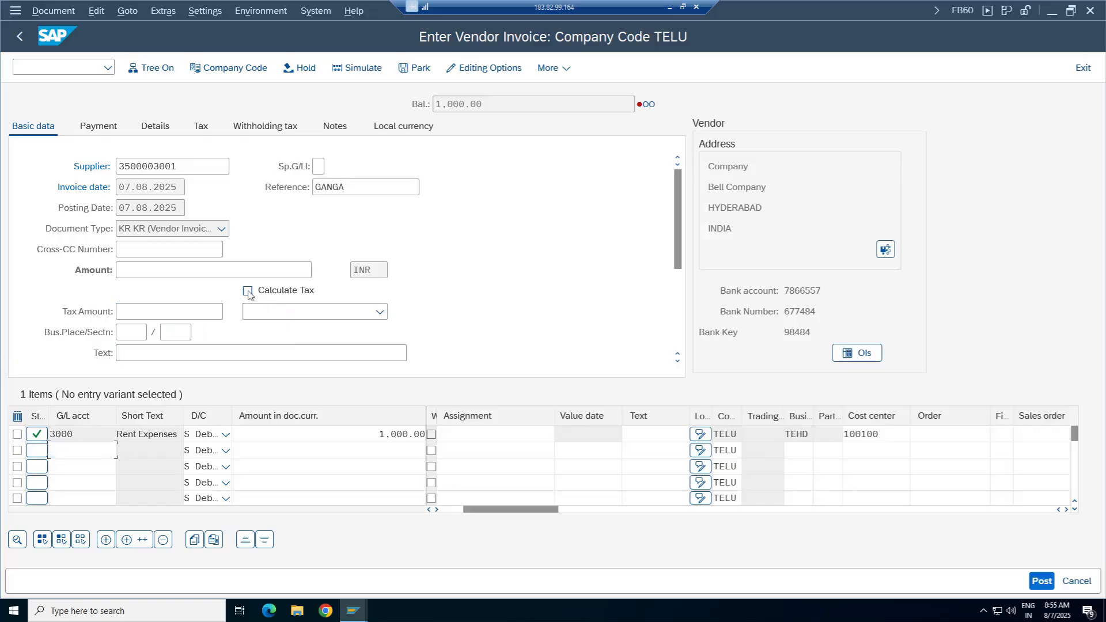
left_click(380, 311)
left_click(248, 331)
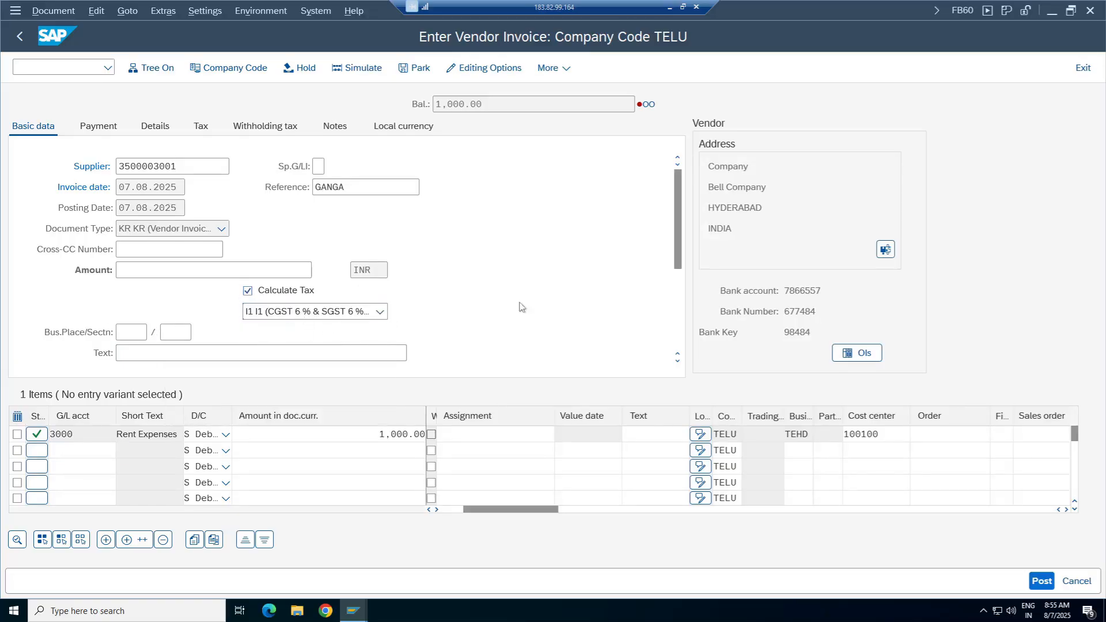
key("Return")
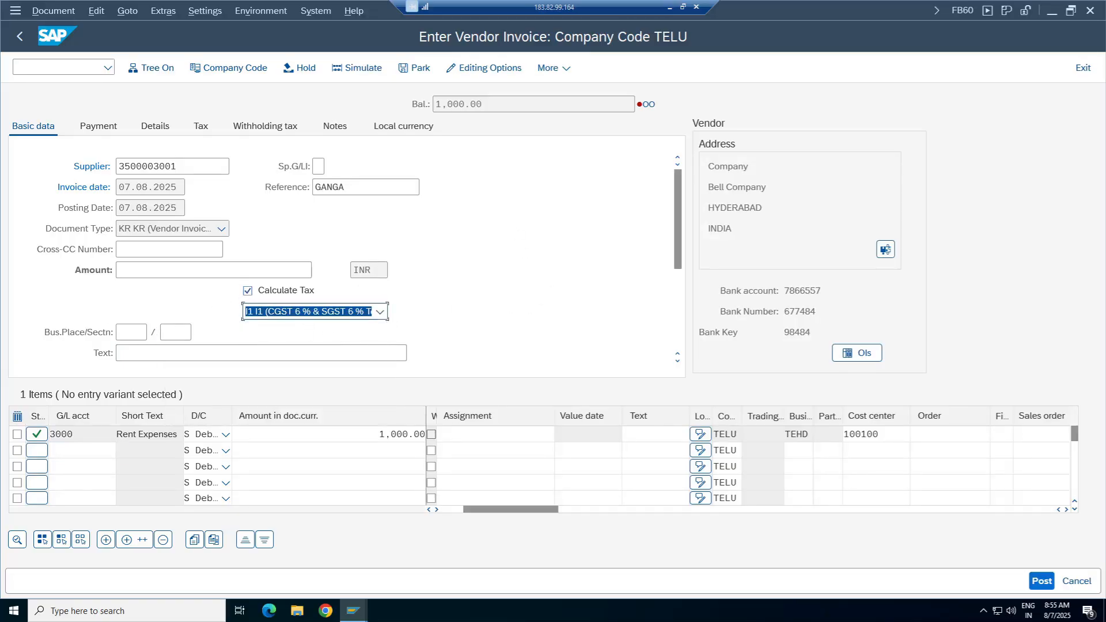
Set the invoice's total amount in the basic data to 1000 INR.
left_click(138, 270)
type("1000")
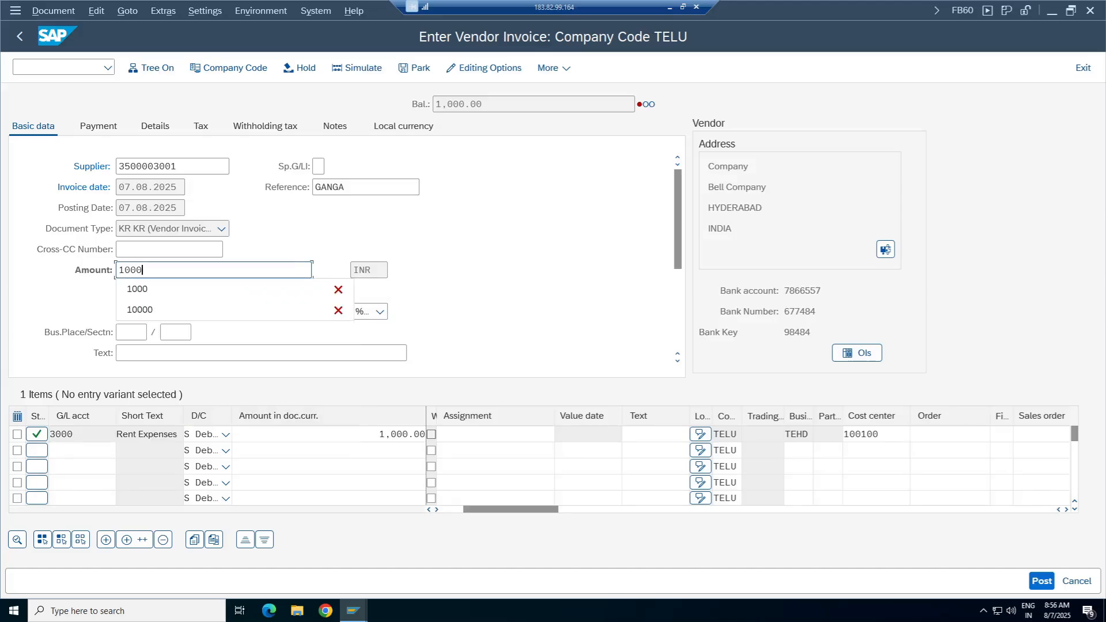
key("Return")
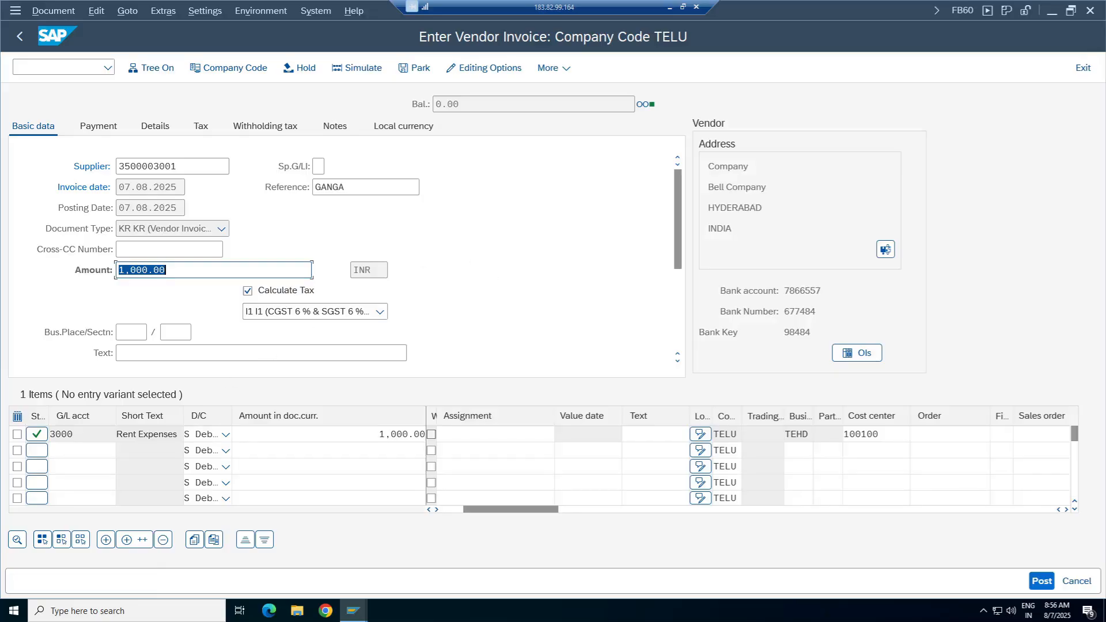
Simulate the invoice and examine the vendor, rent expense, CGST and SGST lines in the document overview.
left_click(115, 434)
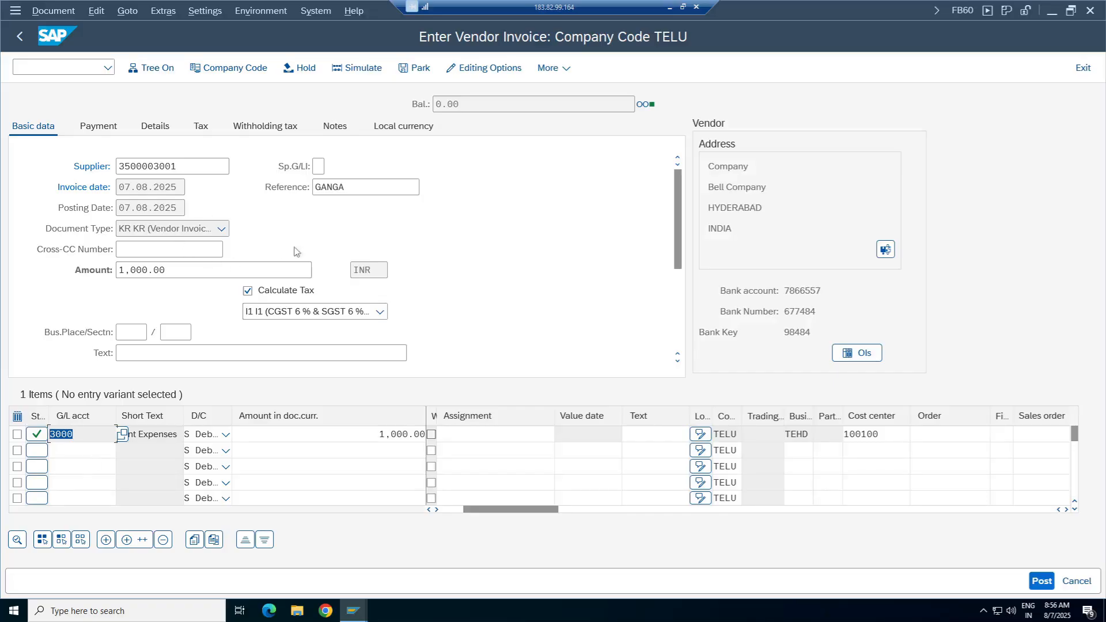
left_click(354, 72)
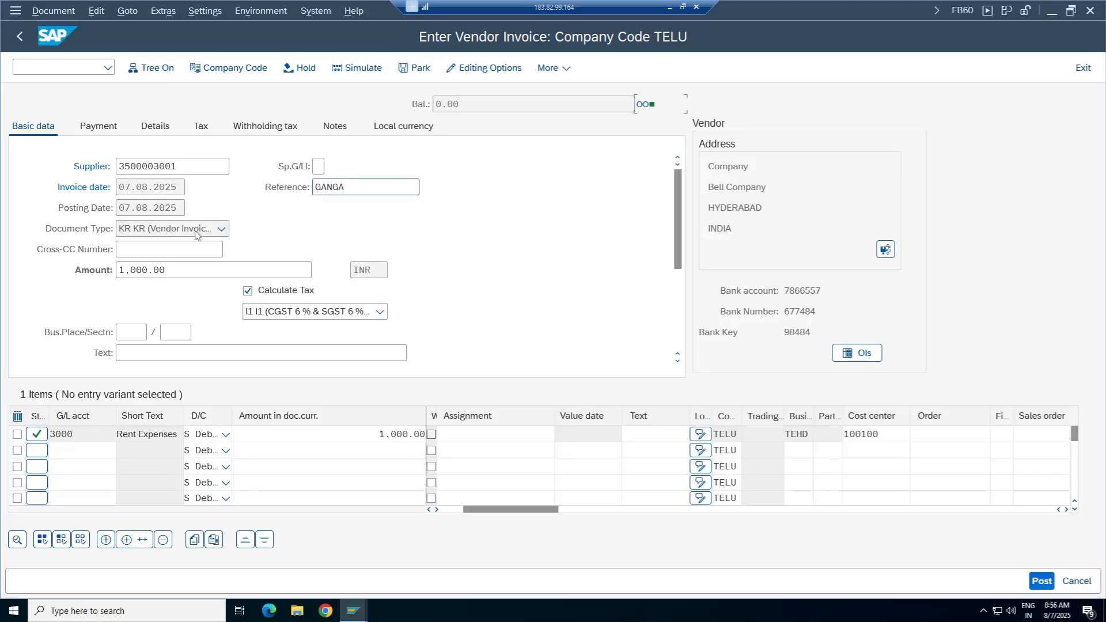
left_click(355, 68)
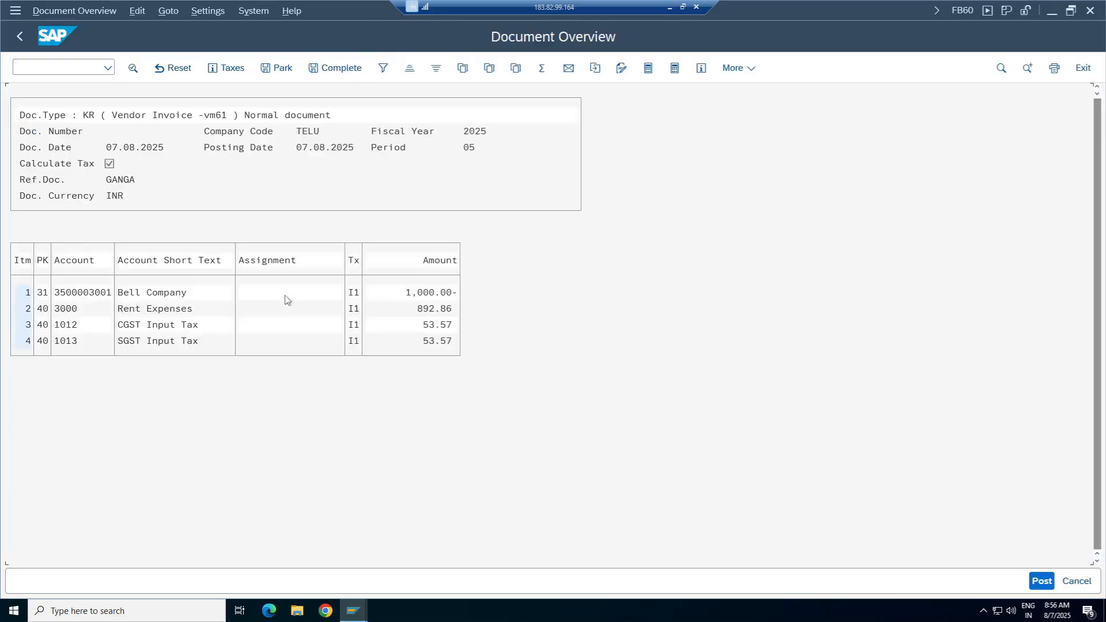
left_click(155, 294)
left_click(443, 311)
left_click(409, 294)
left_click(434, 310)
key("Up")
left_click(148, 294)
left_click(161, 341)
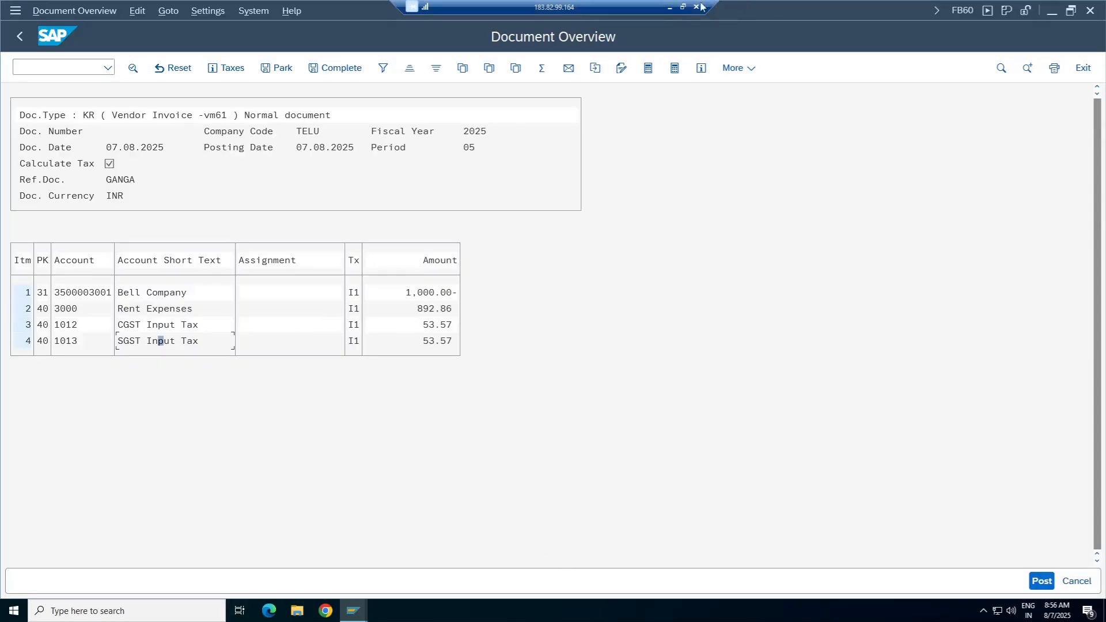
Switch to the Google Sheets notes and, on the 9 PM sheet, enter 1000 in E18 and "inclusive of taxes" in F18.
left_click(669, 6)
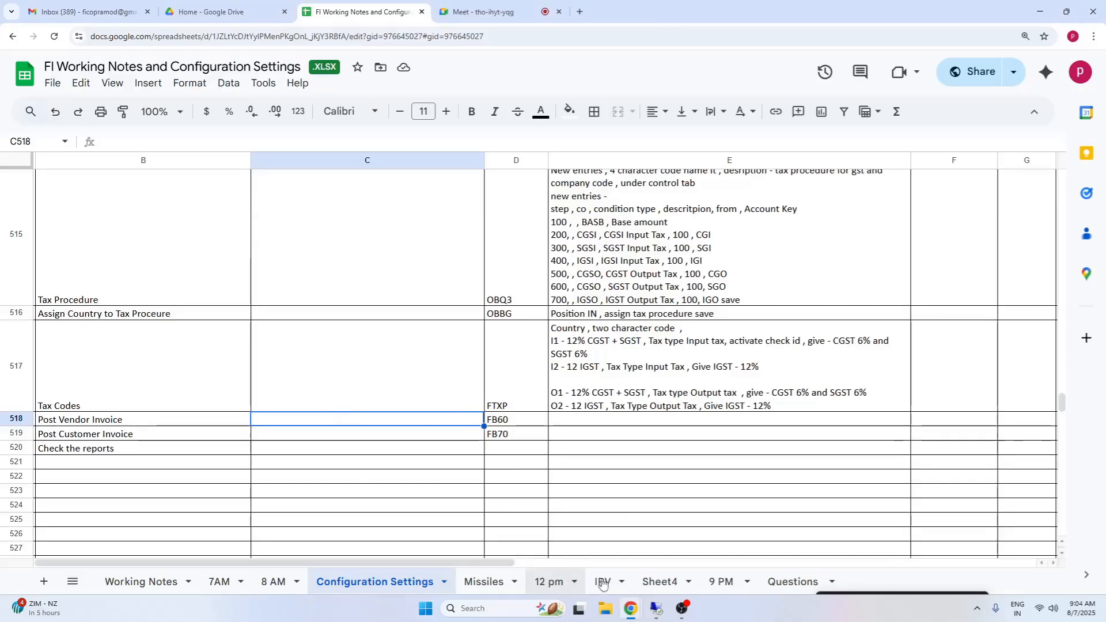
left_click(721, 582)
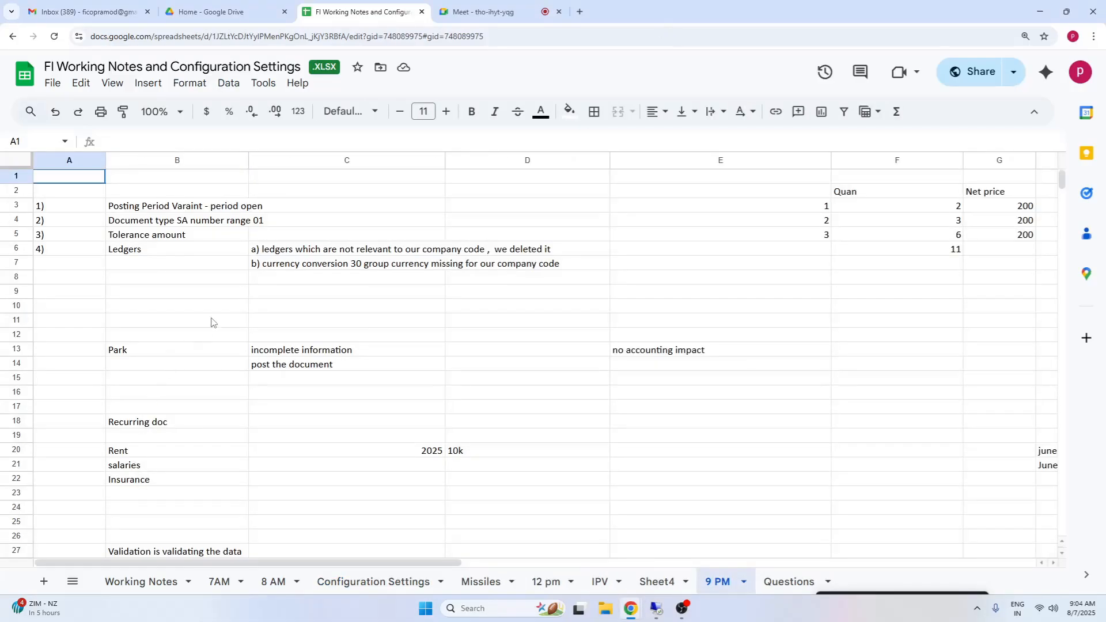
left_click(809, 427)
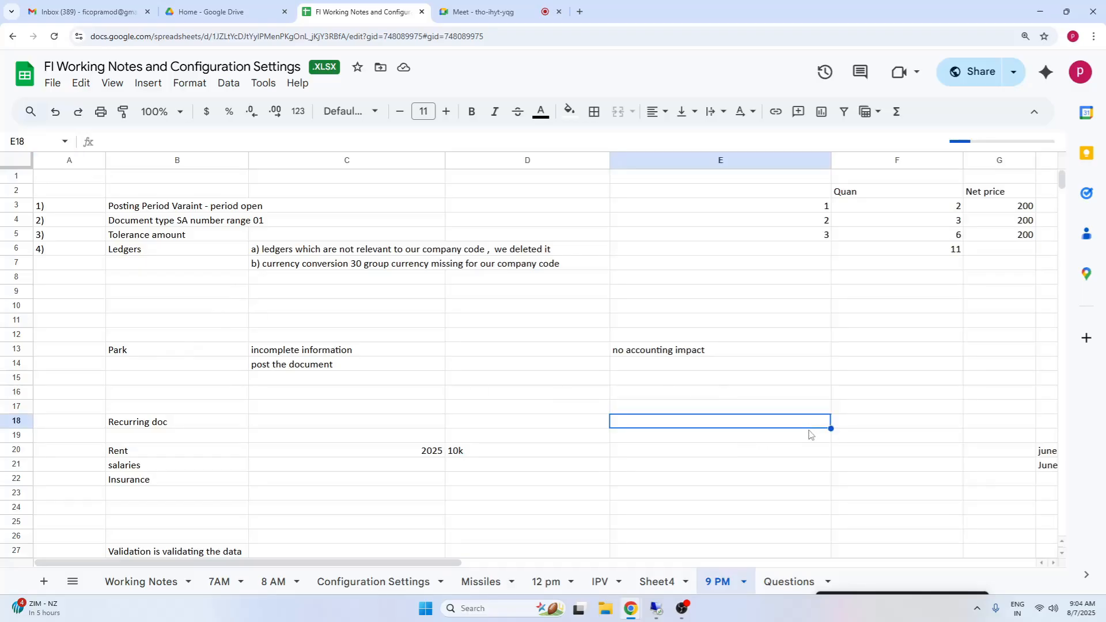
type("100")
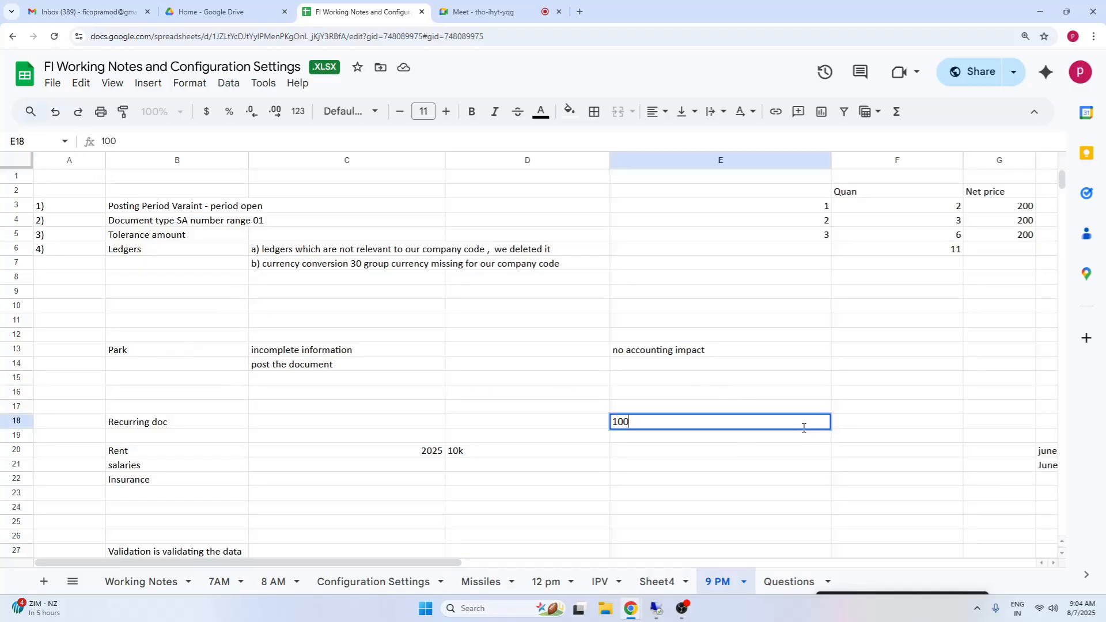
type("0")
left_click(828, 469)
left_click(878, 412)
left_click(887, 425)
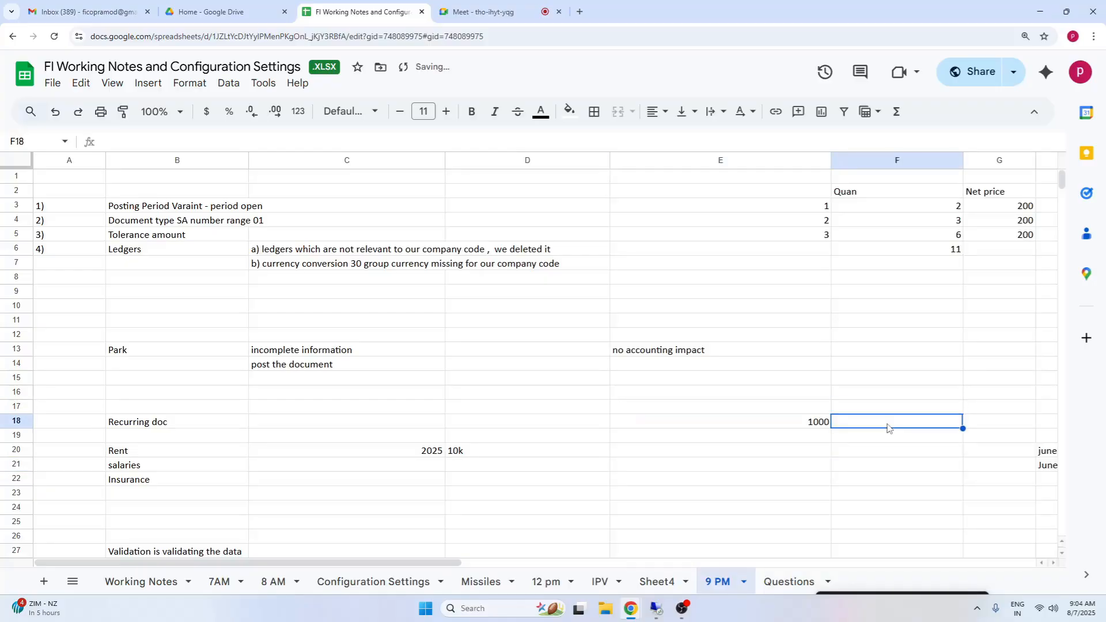
type("inc")
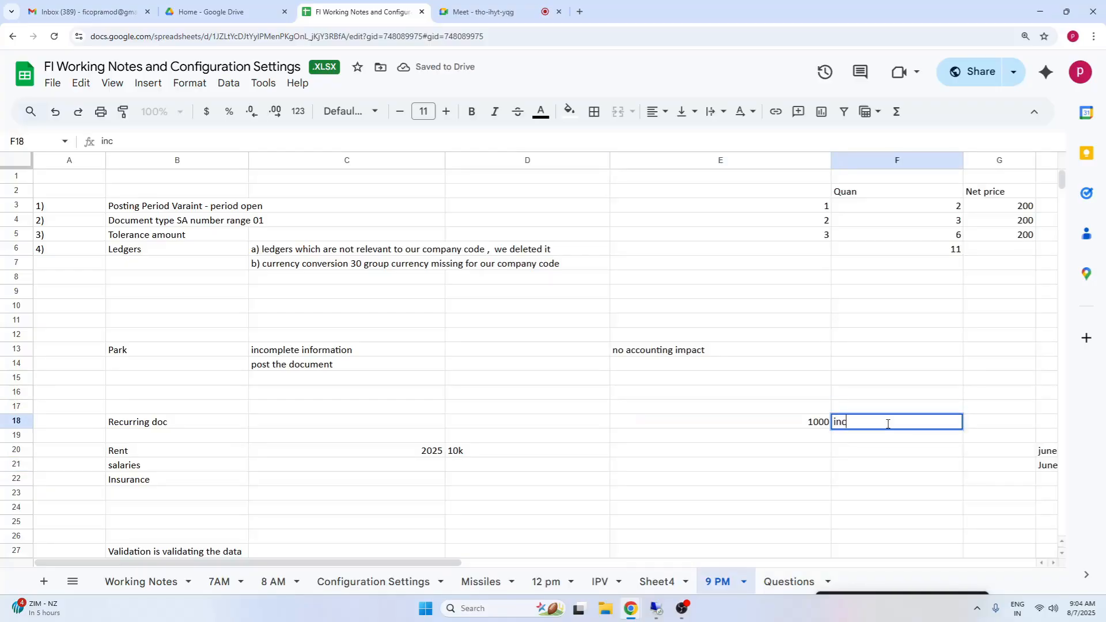
type("lusive of taxes")
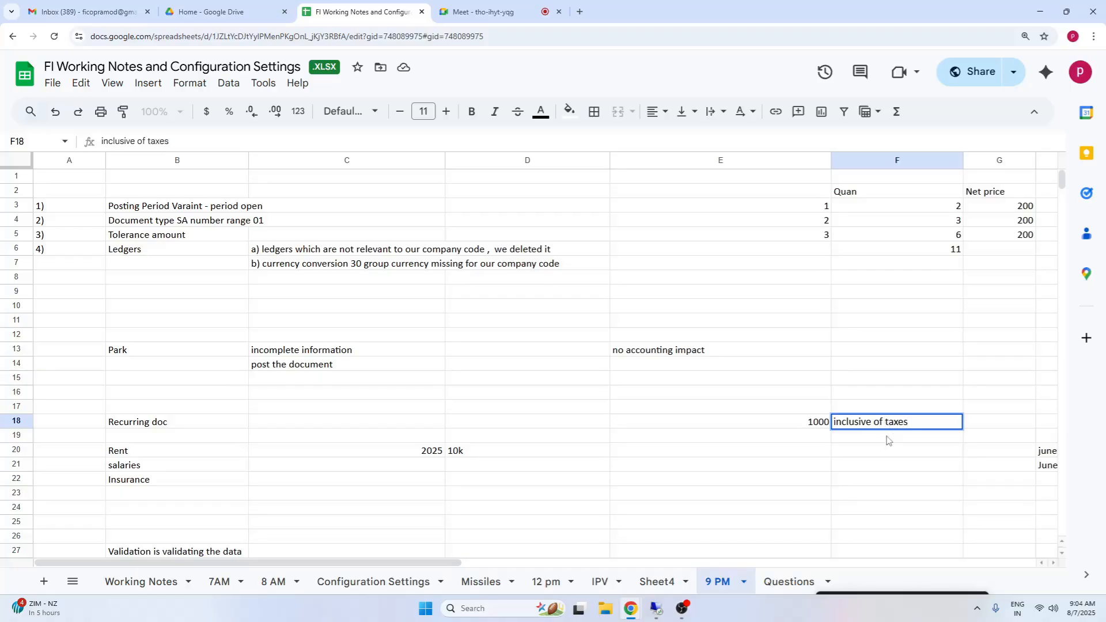
Enter the tax-exclusive example in column E: 1000 in E19, 6 in E20, 6 in E21 and 1120 in E22.
left_click(816, 441)
type("1000")
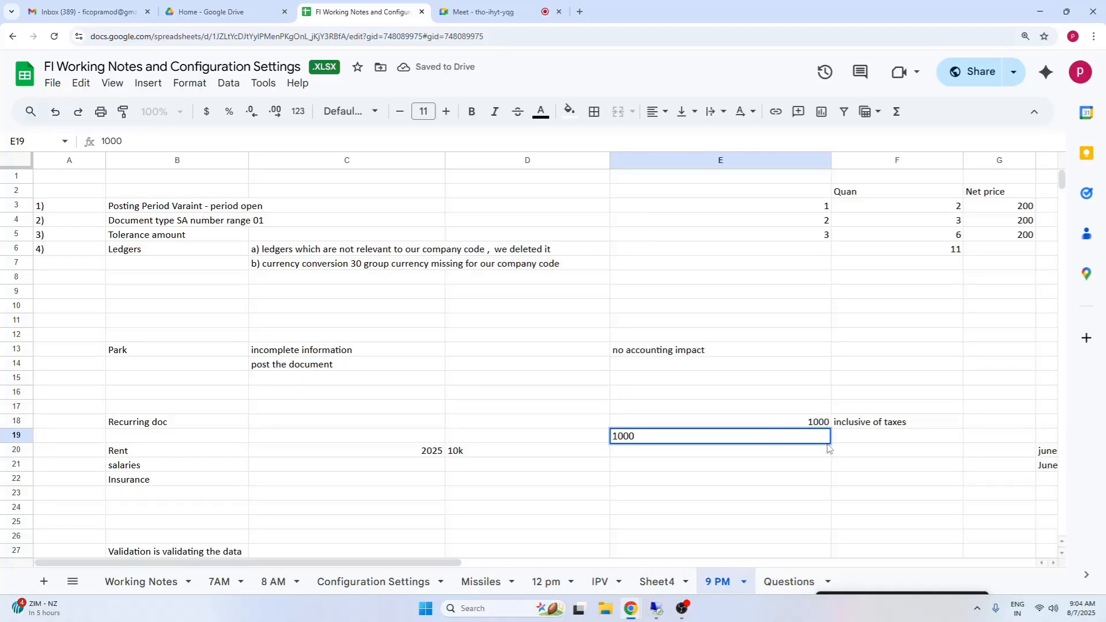
left_click(827, 449)
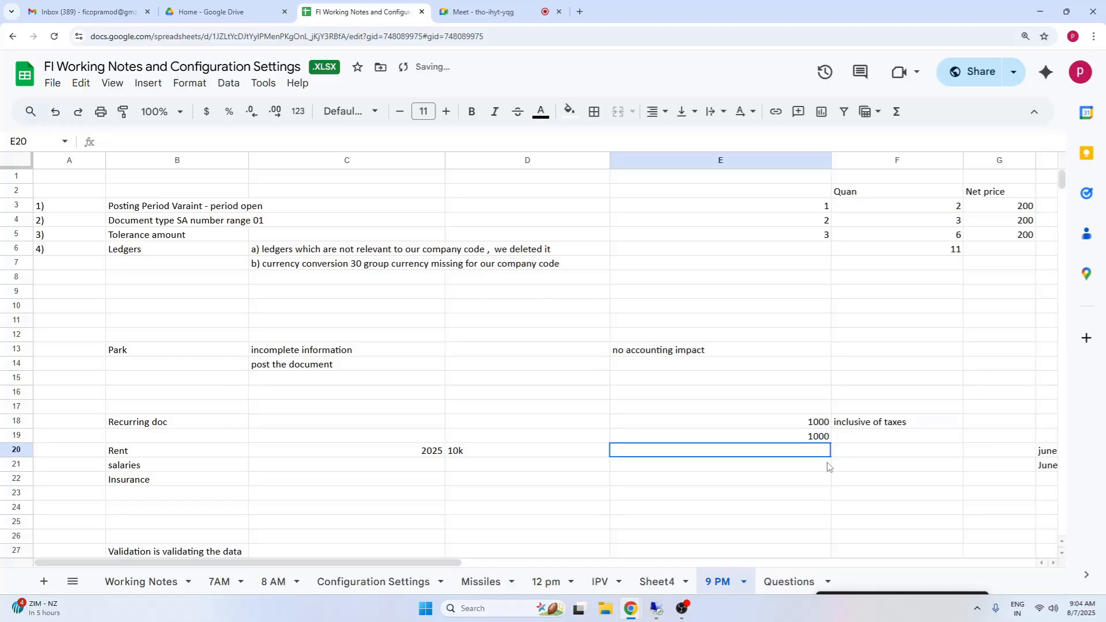
type("6")
left_click(815, 470)
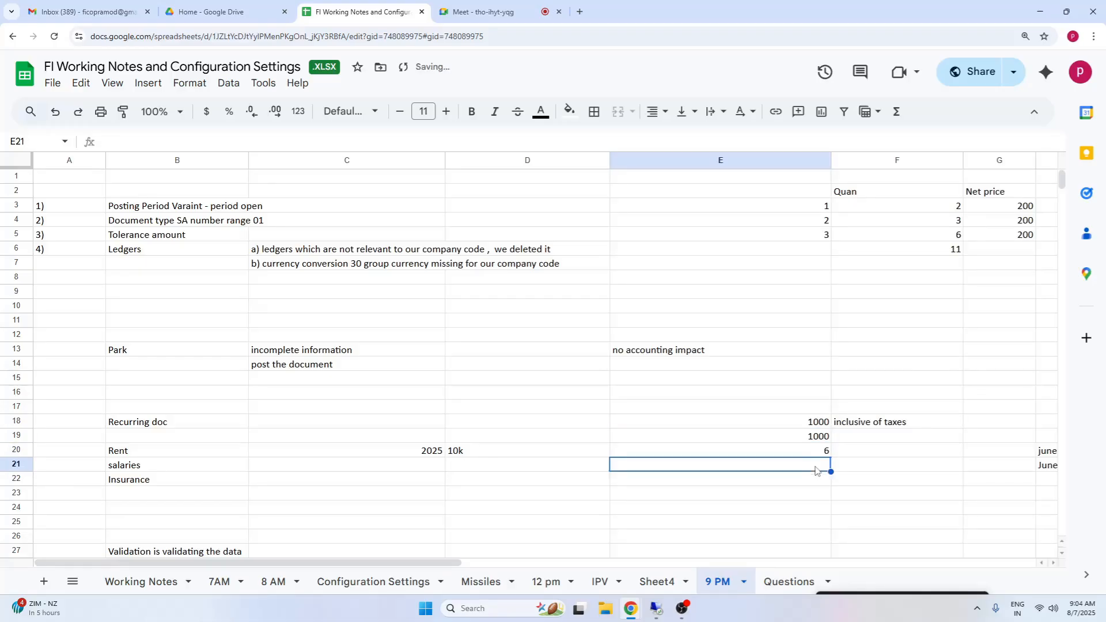
type("6")
left_click(895, 463)
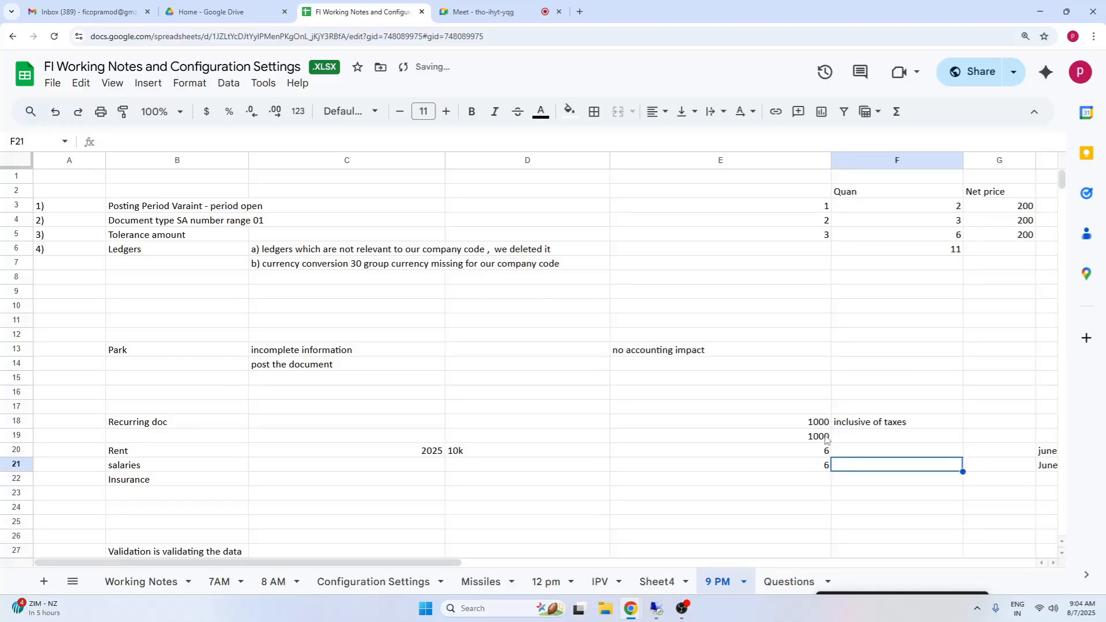
left_click_drag(825, 437, 823, 464)
left_click(809, 483)
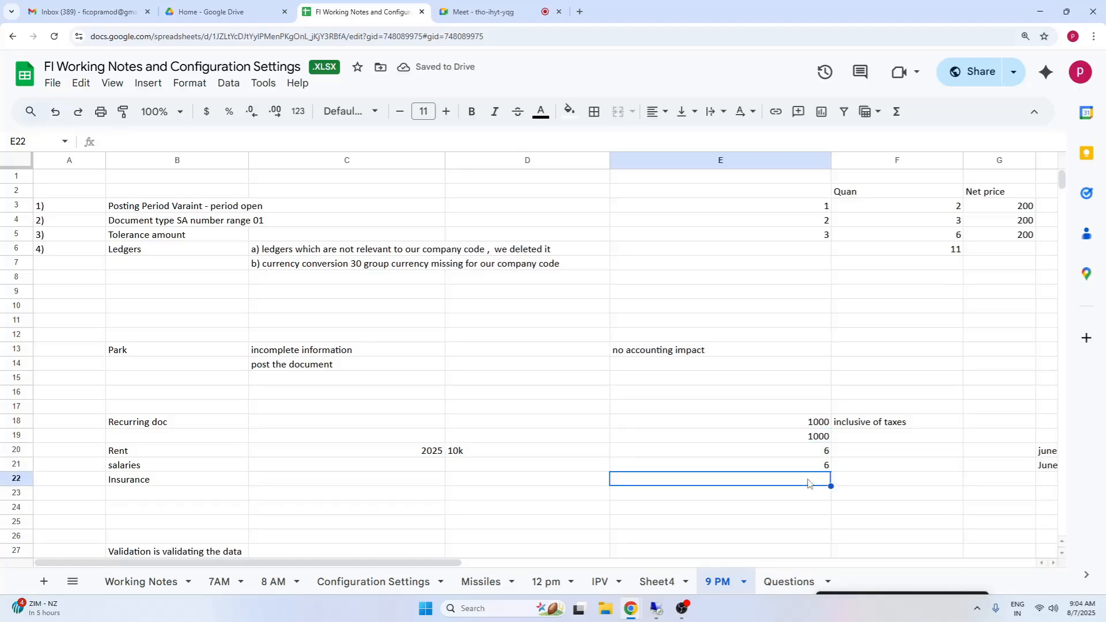
type("1120")
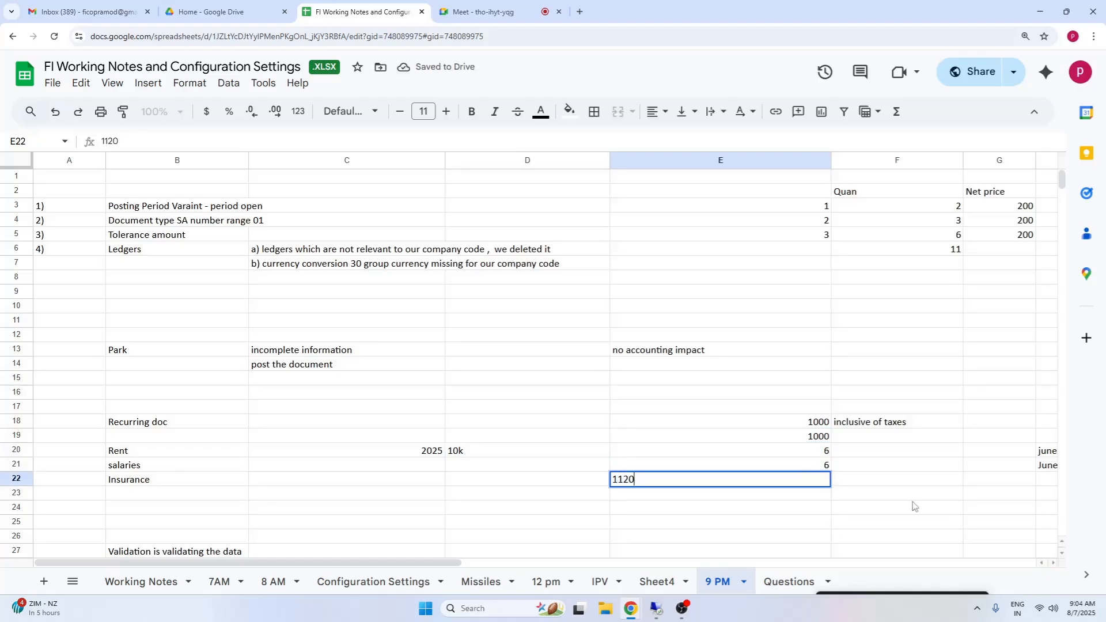
left_click(913, 506)
left_click(811, 484)
left_click(821, 441)
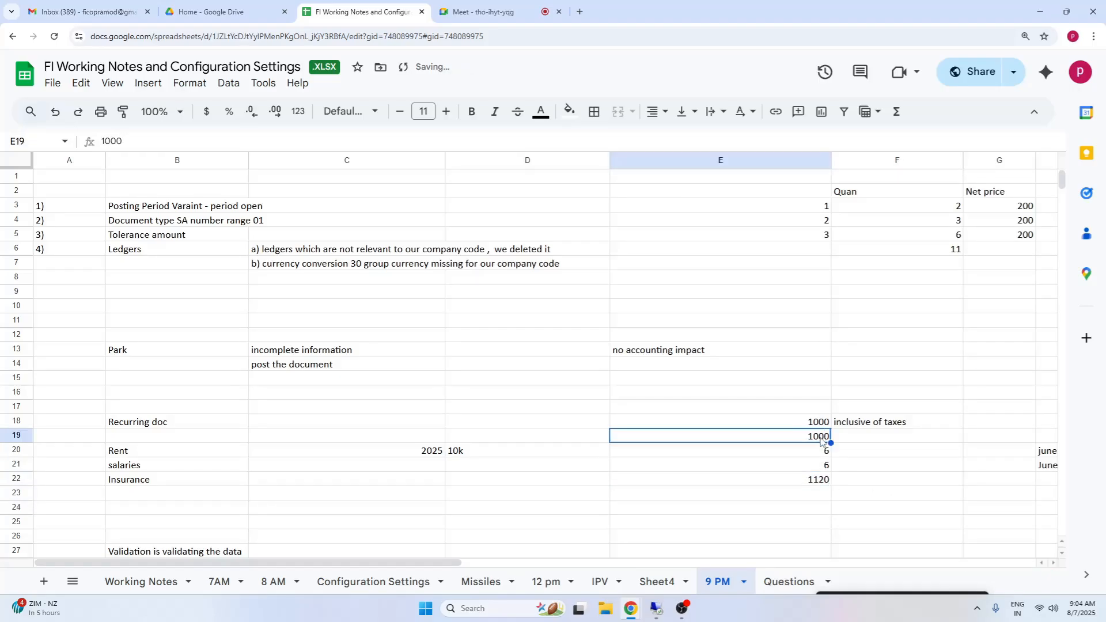
left_click(851, 425)
left_click_drag(820, 442, 820, 481)
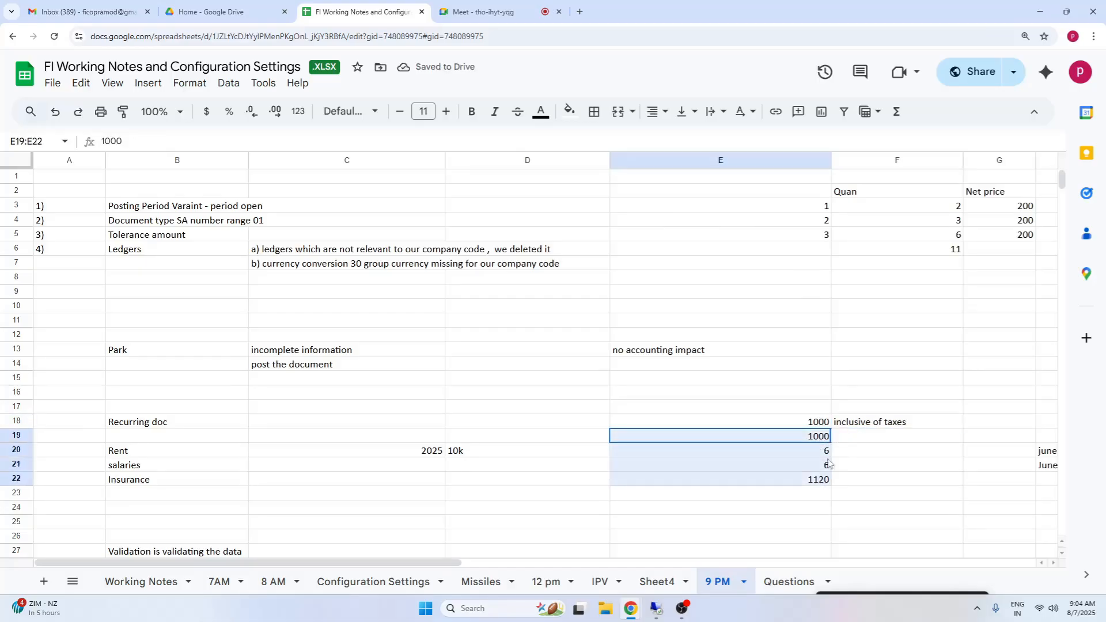
Label the tax-exclusive example in column F: "exclusive of taxes" in F19, "cgst" in F20, "sgst" in F21 and "vendor" in F22.
left_click(859, 441)
type("exclusive o")
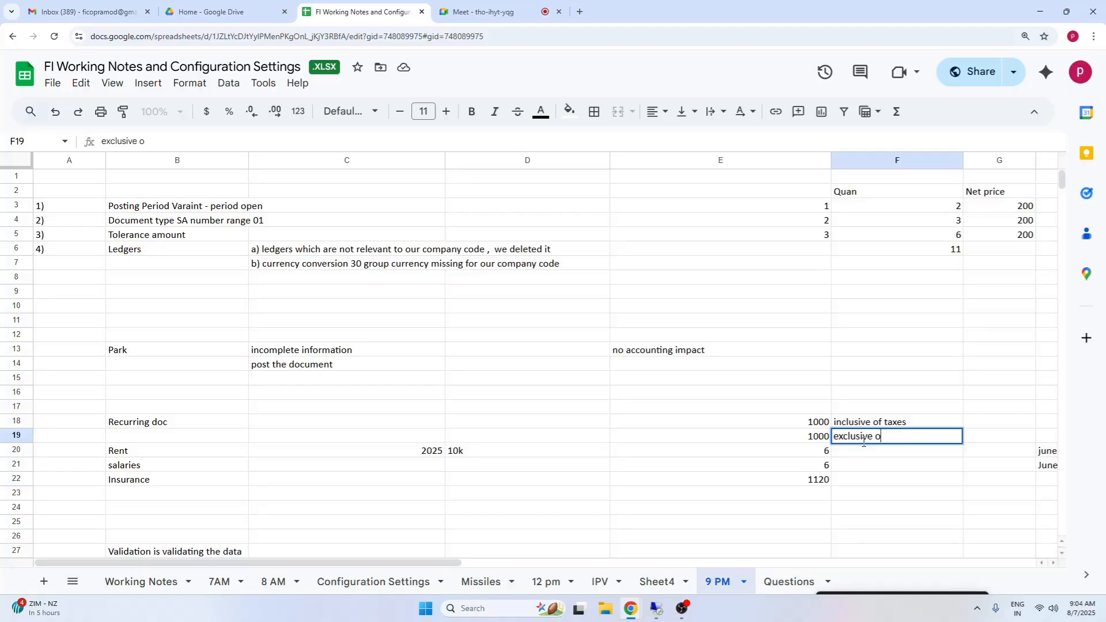
type("f taxes")
left_click(906, 493)
left_click(857, 454)
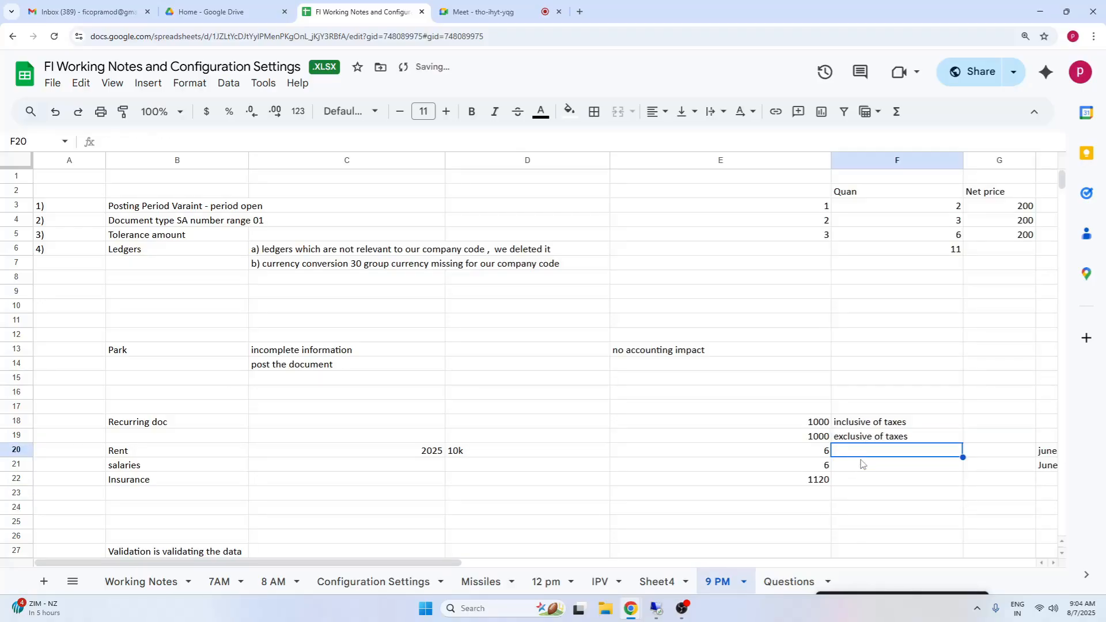
type("c")
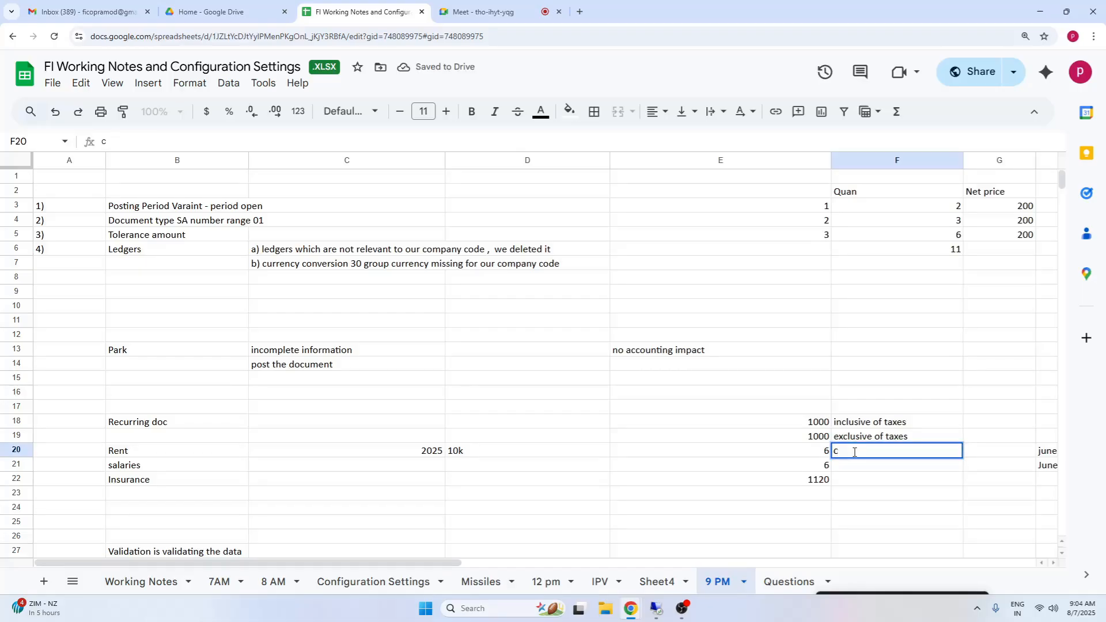
type("gst")
key("Return")
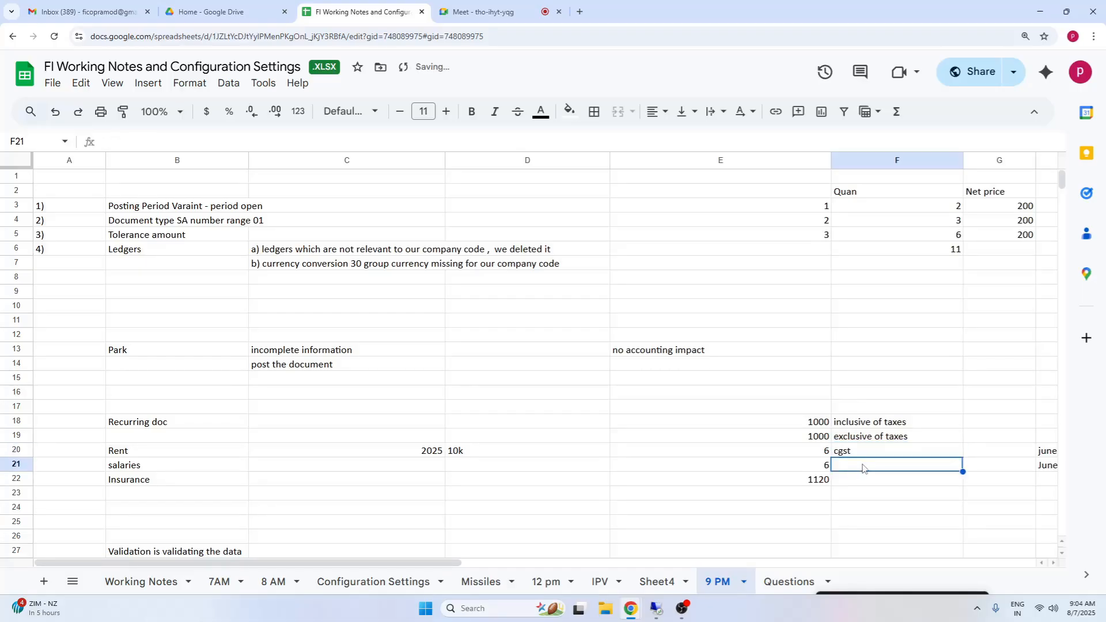
type("sgst")
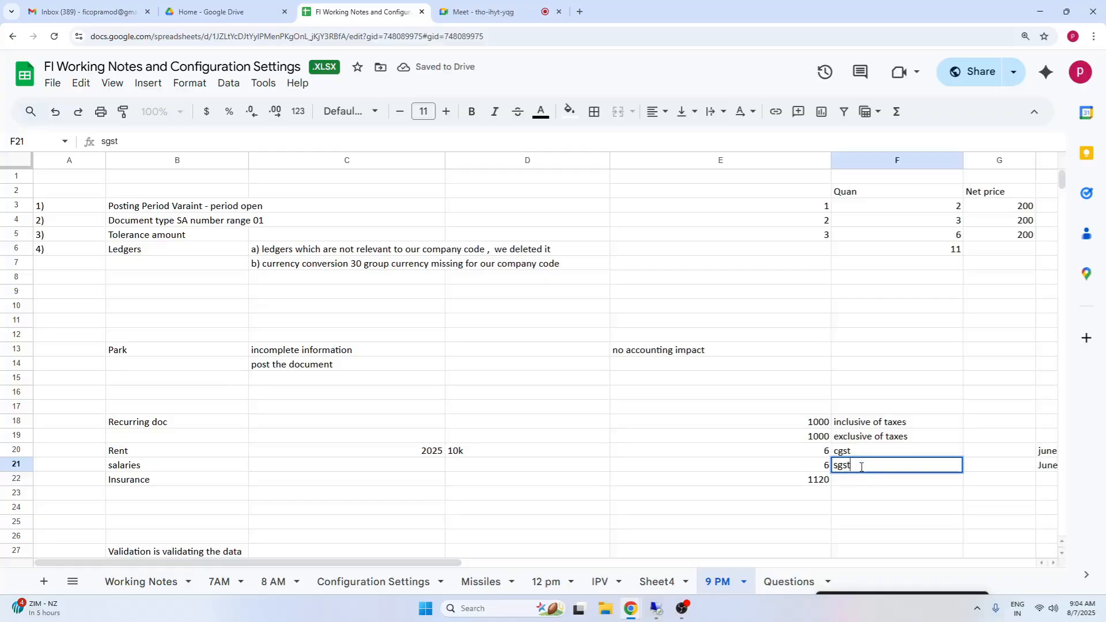
key("Return")
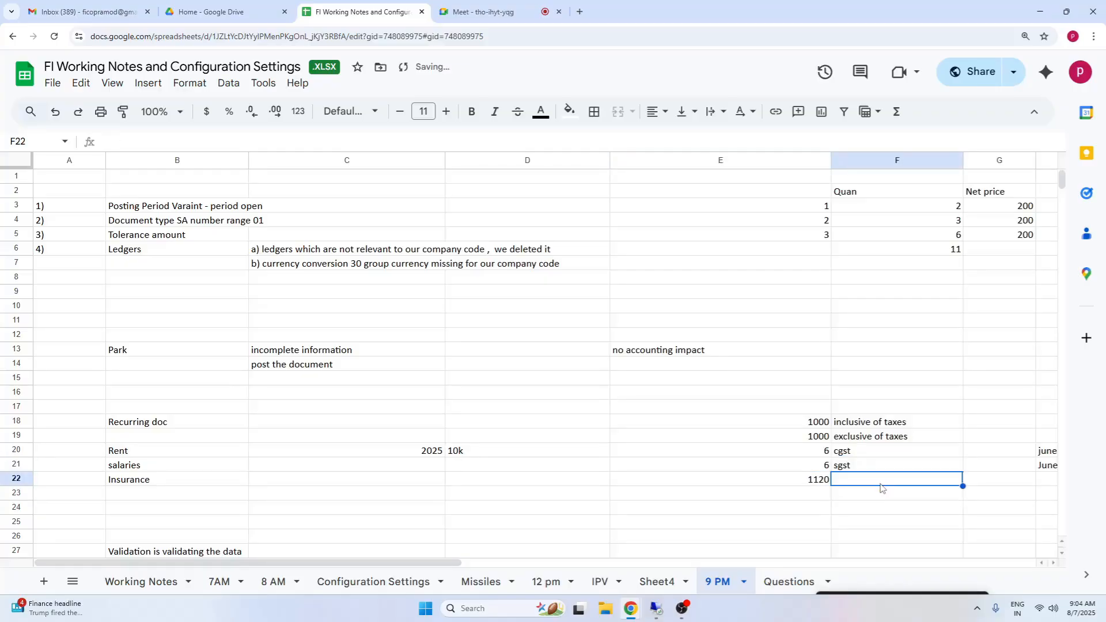
type("vendor")
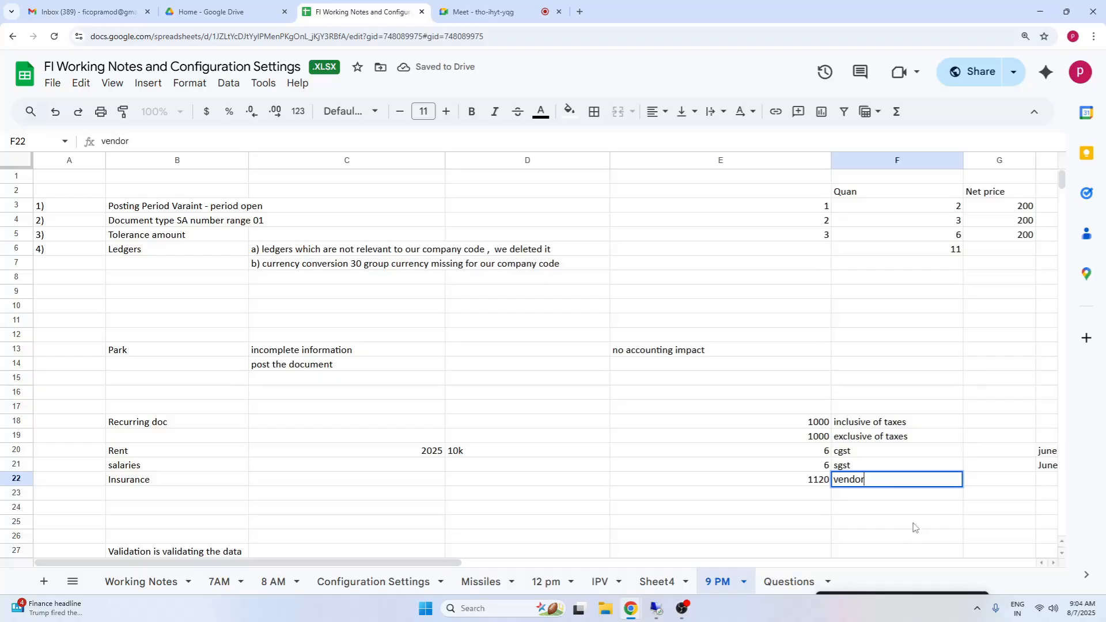
left_click(913, 527)
left_click_drag(720, 436, 899, 479)
Switch back to SAP, leave the simulation, and enable Calculate Taxes on Net Amount in the editing options, saving it to the user master.
left_click(658, 609)
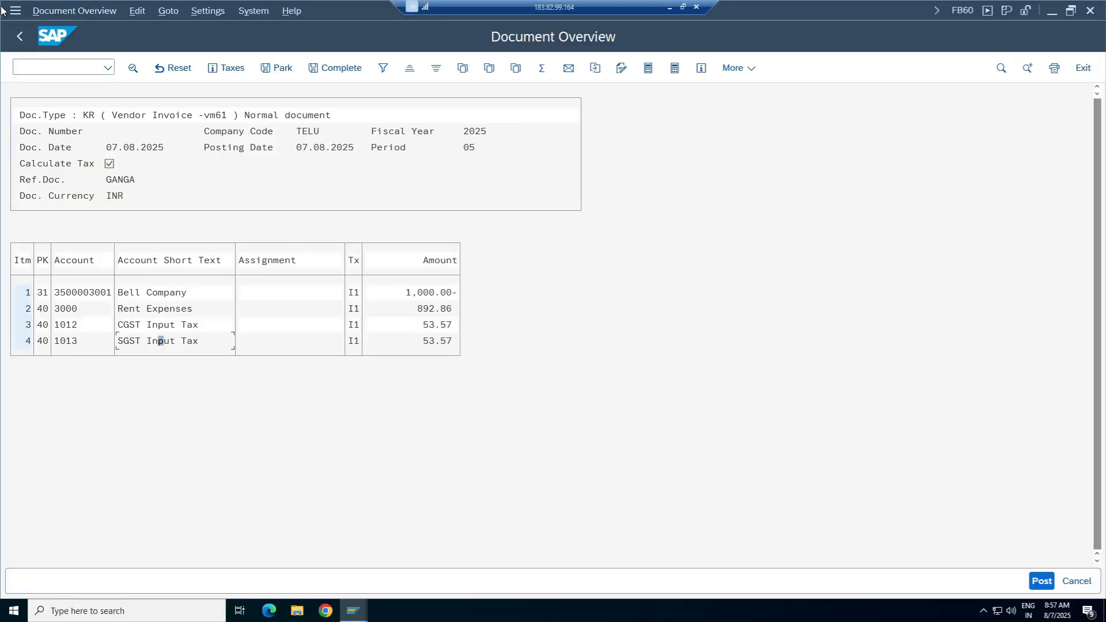
left_click(19, 36)
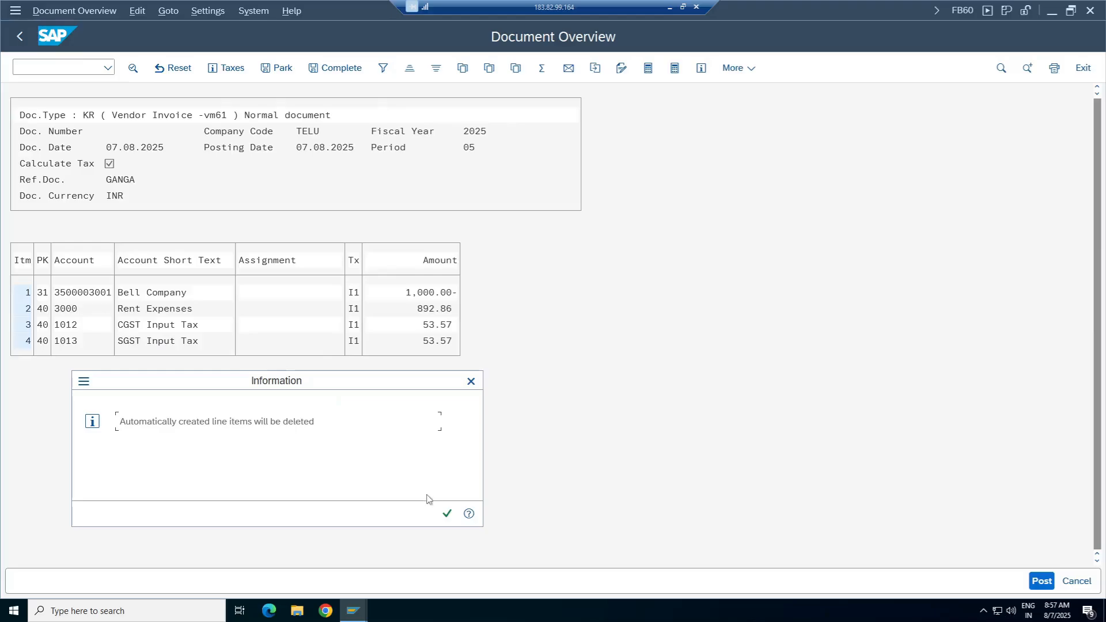
left_click(447, 514)
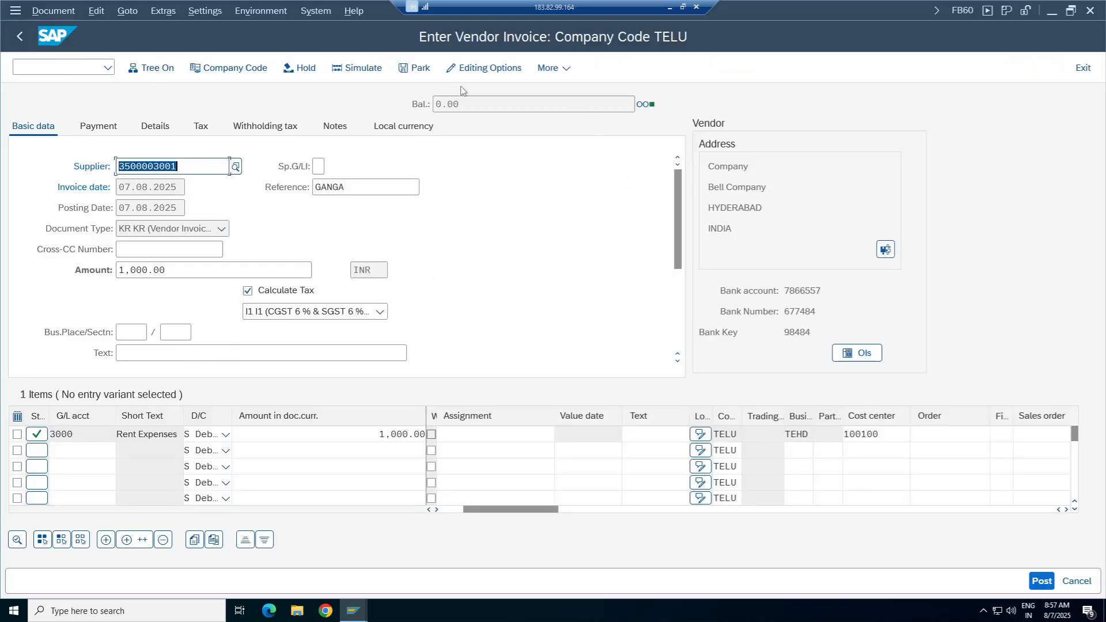
left_click(138, 352)
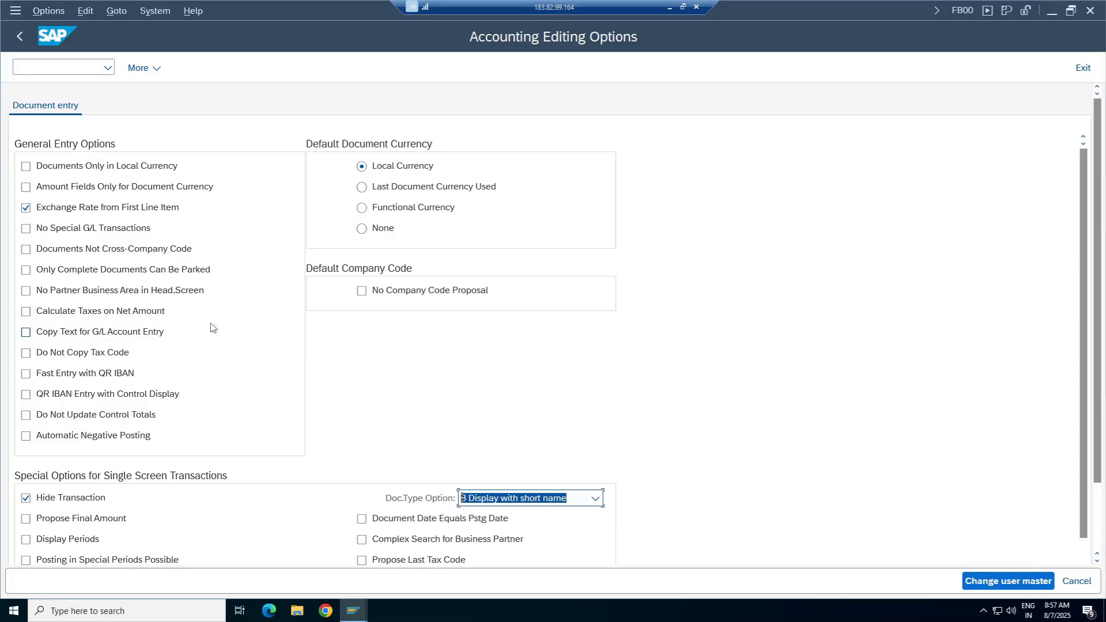
left_click(25, 312)
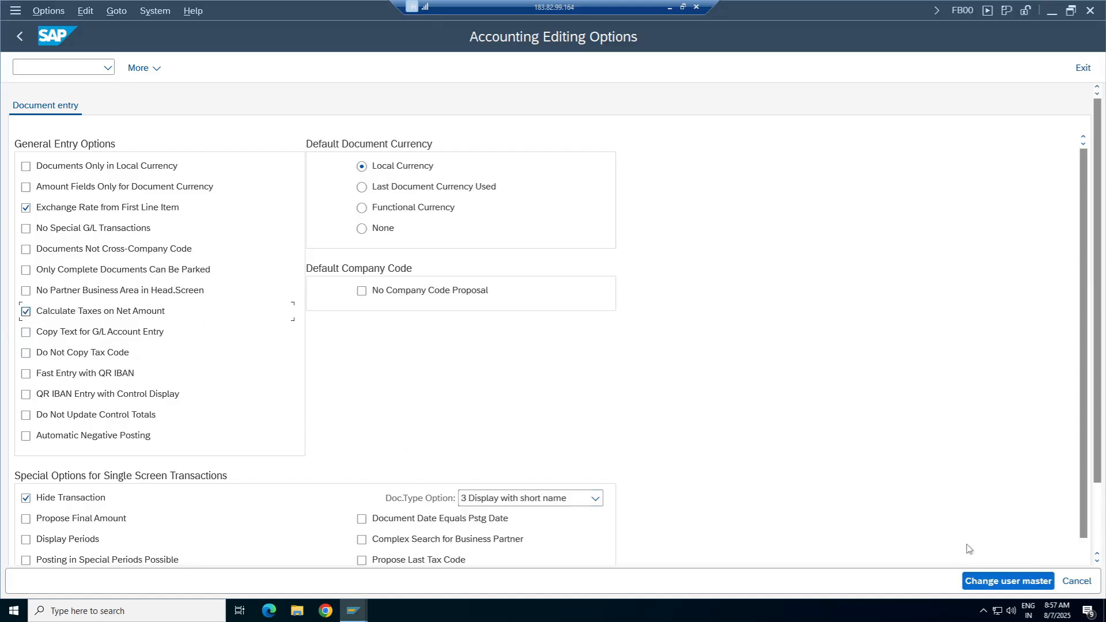
left_click(1005, 582)
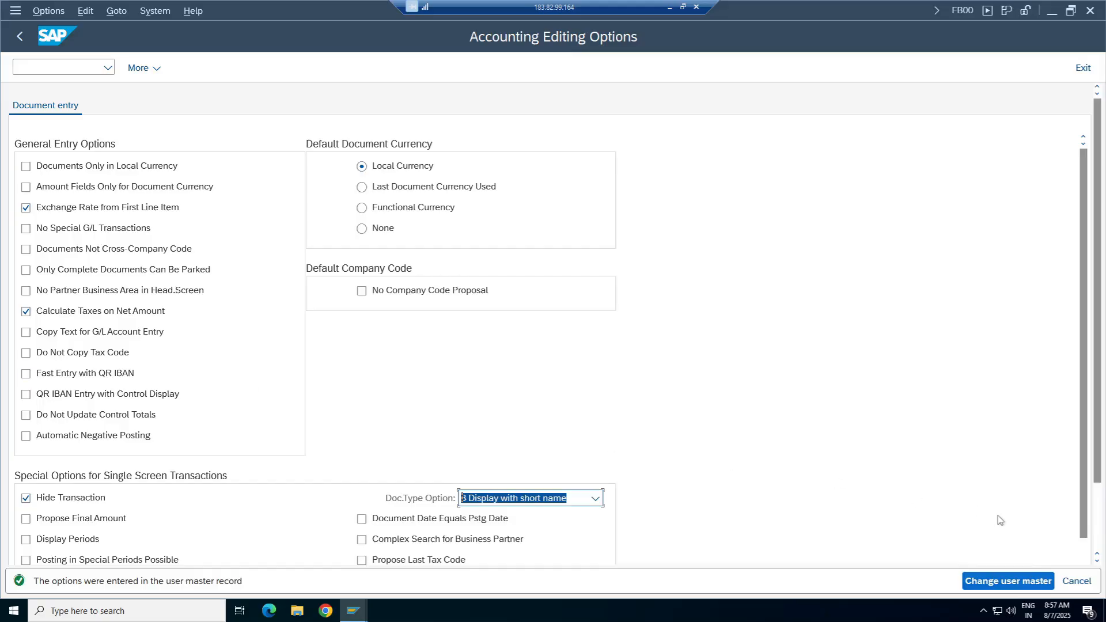
left_click(20, 35)
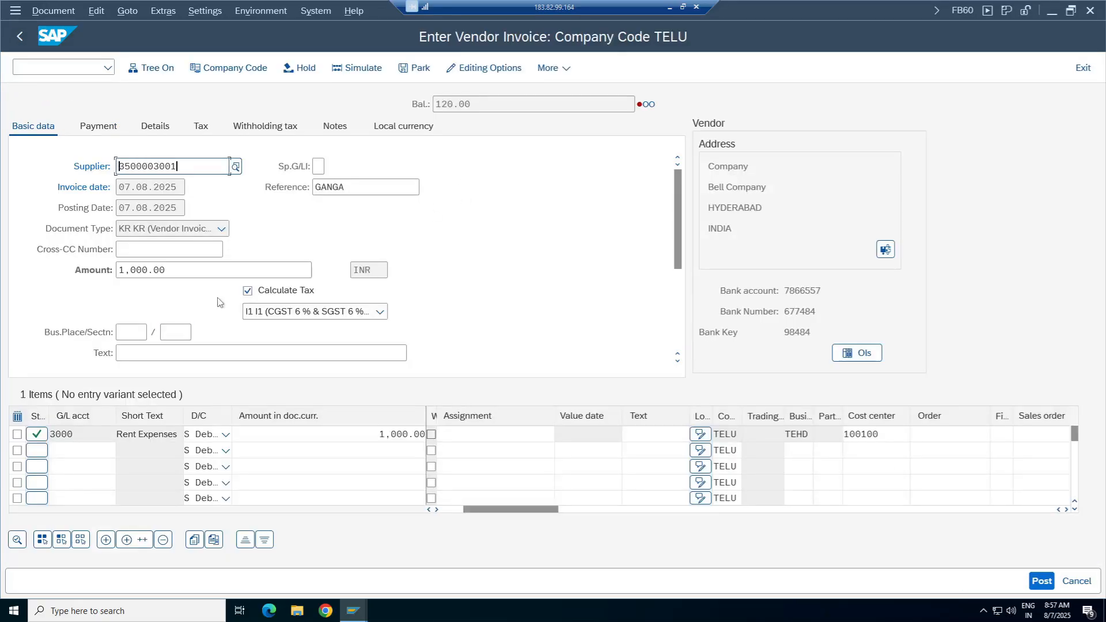
Set the invoice's total amount in the basic data to 1120 INR.
left_click(174, 270)
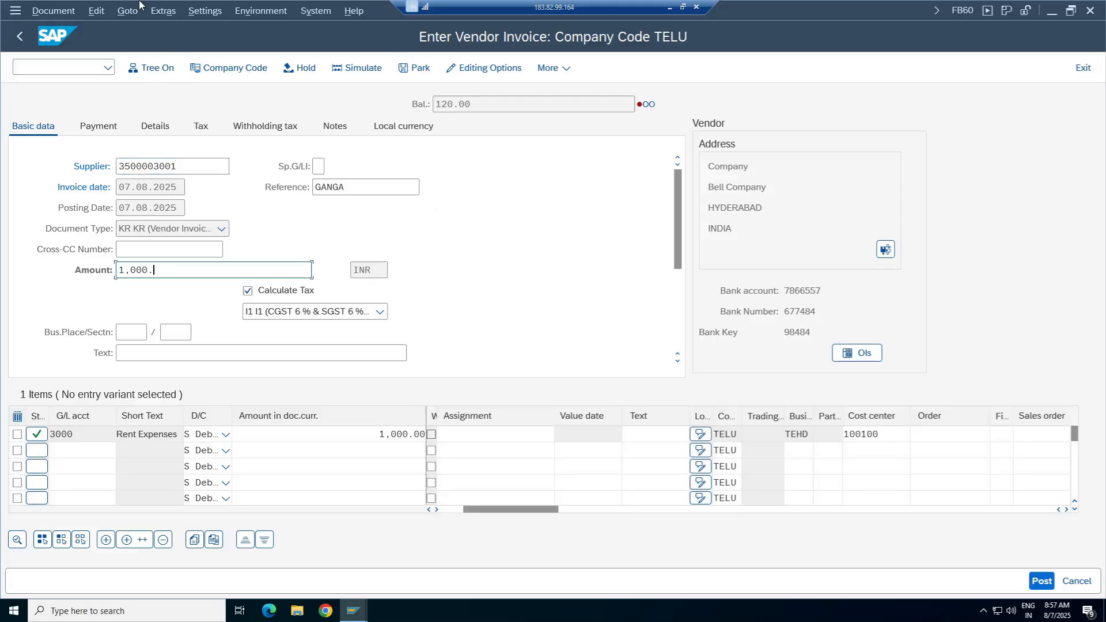
key("BackSpace")
key("BackSpace")
key("BackSpace")
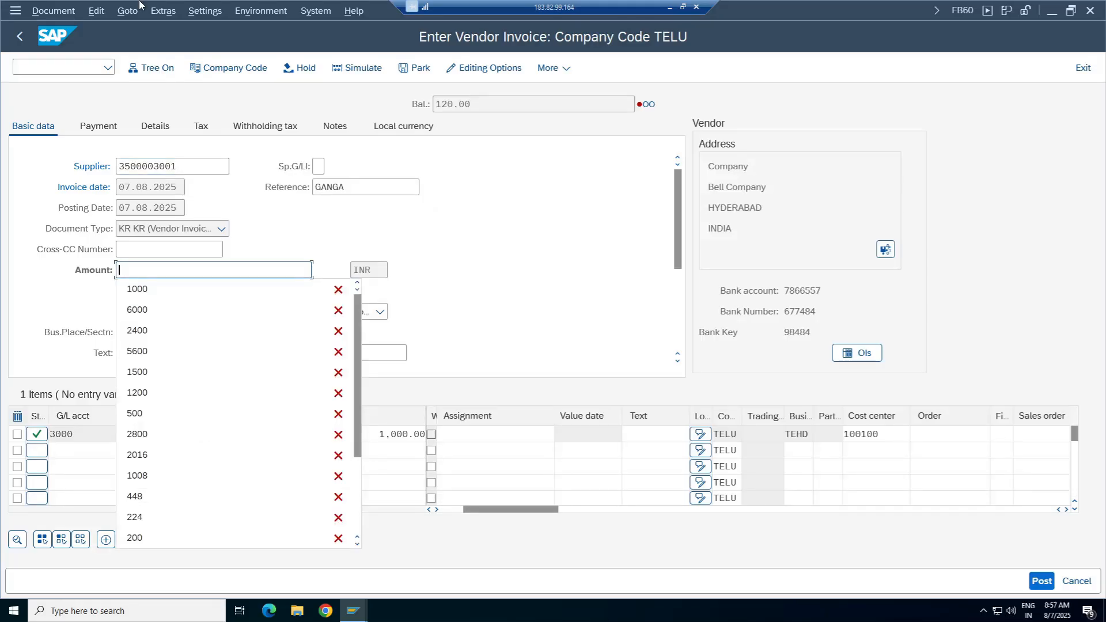
key("Return")
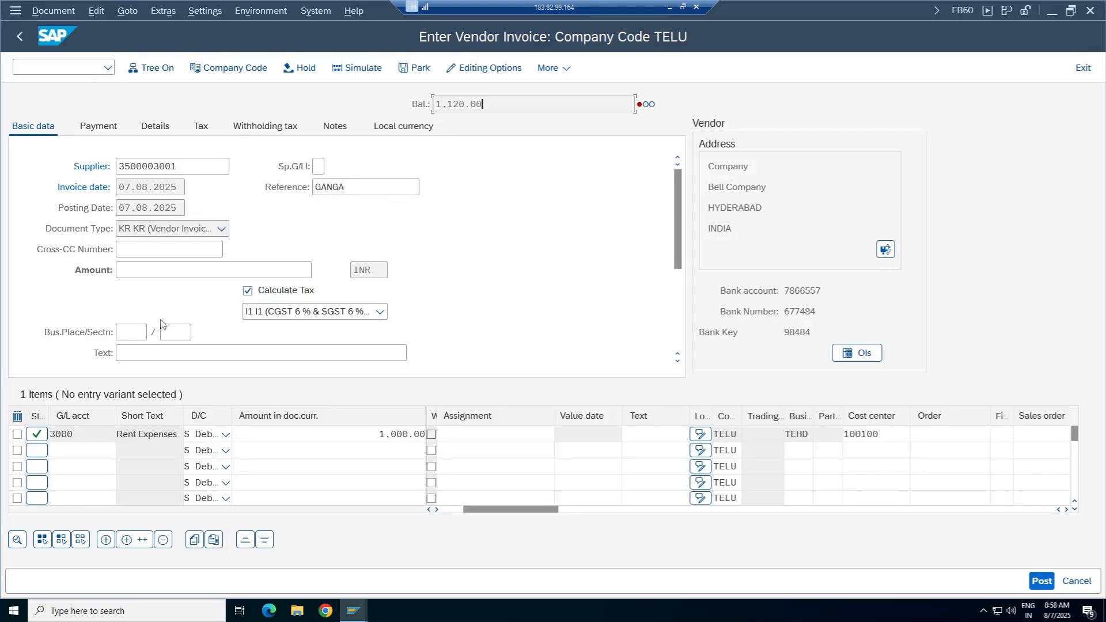
type("1120")
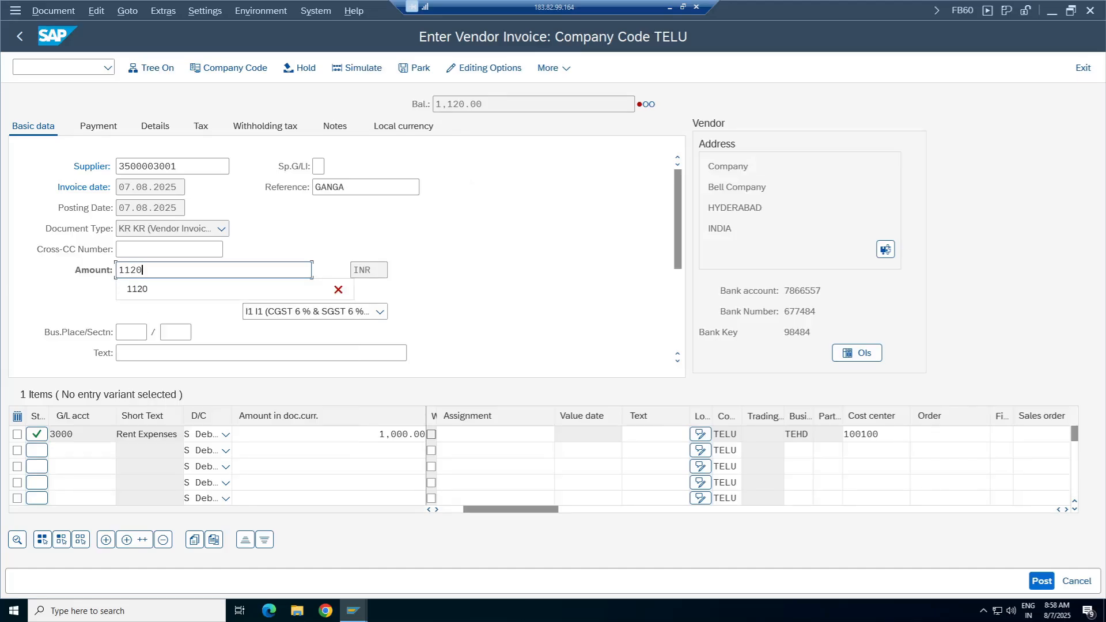
key("Return")
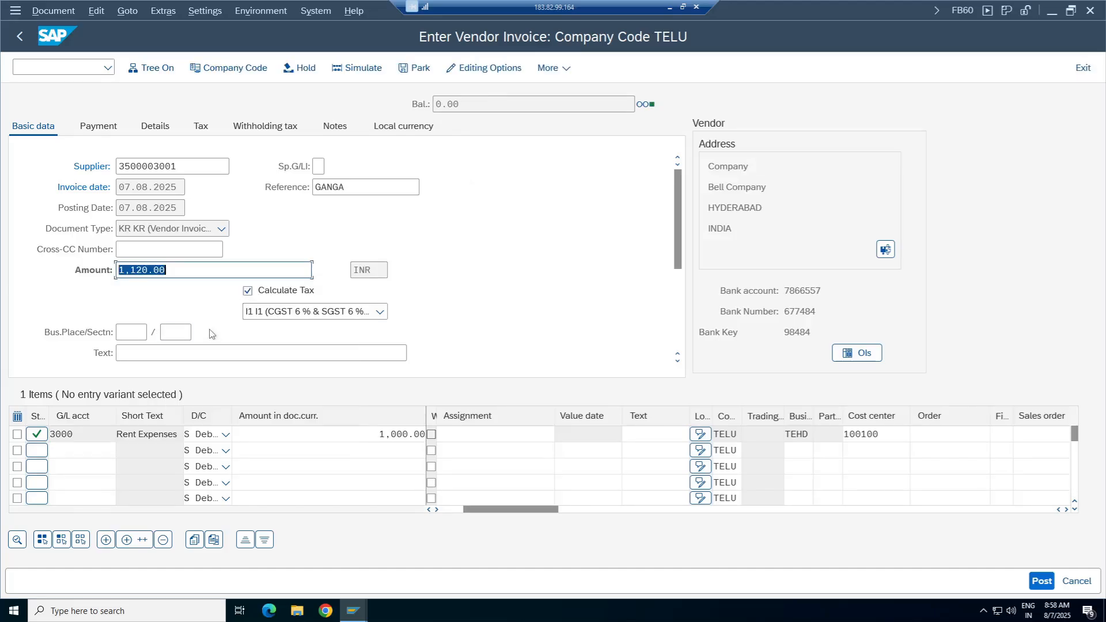
Simulate the invoice and examine the base amounts, tax amounts and percentages of its tax items.
left_click(364, 69)
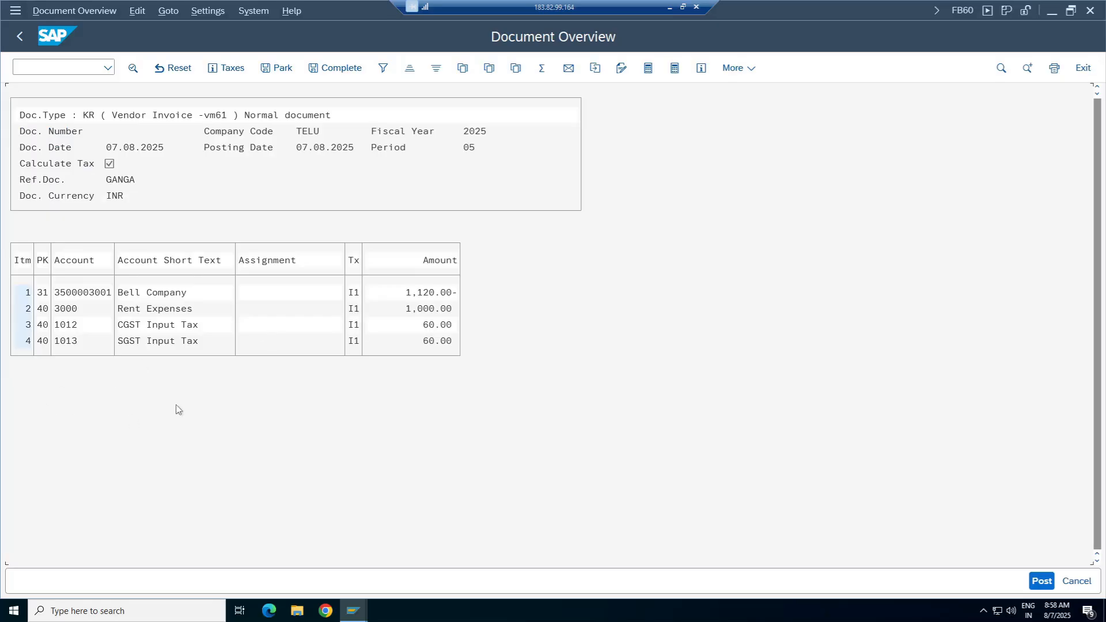
left_click(225, 68)
left_click_drag(311, 247, 773, 178)
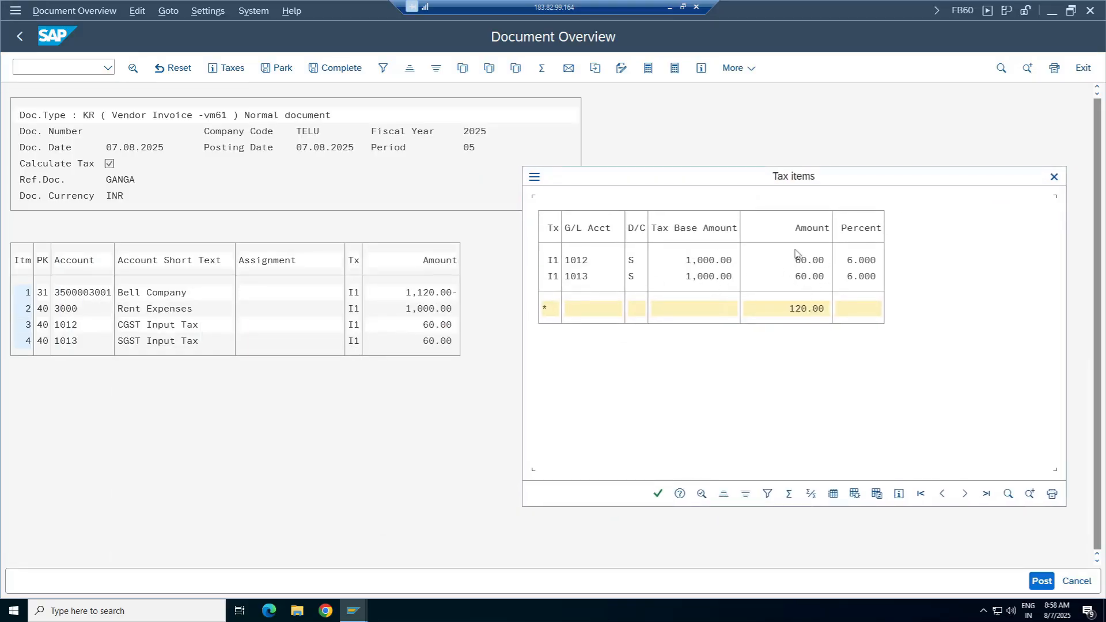
left_click(1054, 177)
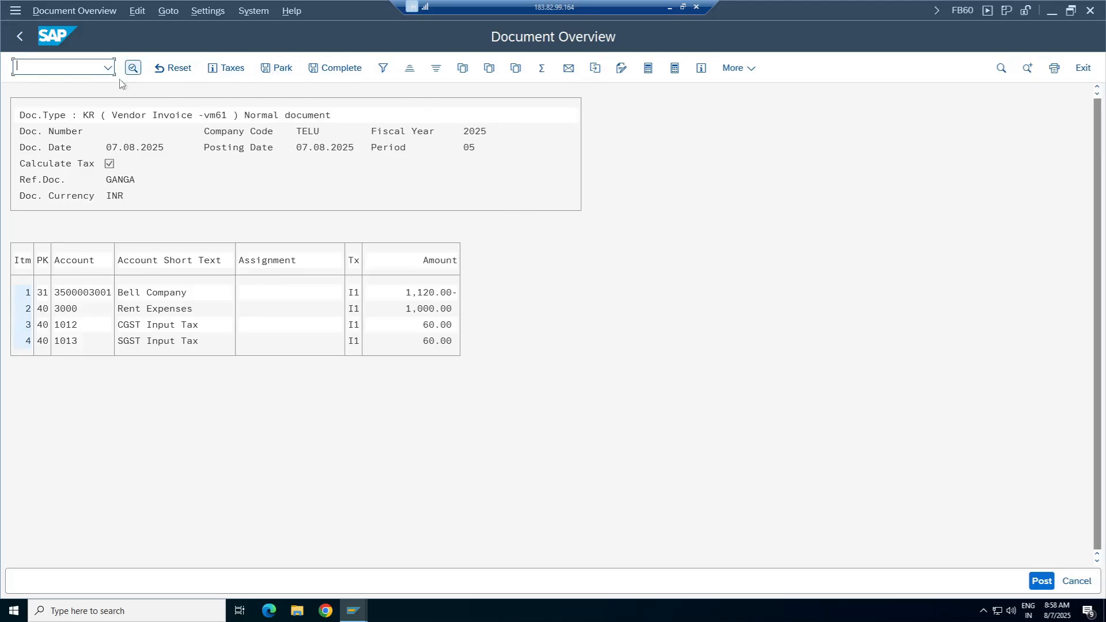
Return from the simulation to the invoice entry and post the vendor invoice.
left_click(18, 38)
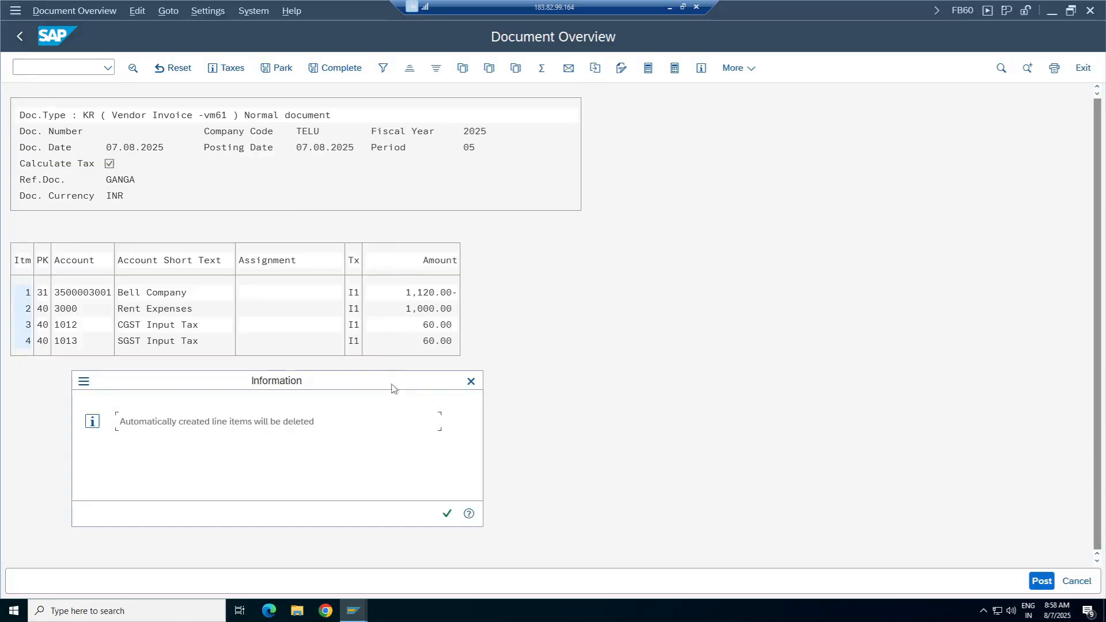
key("Return")
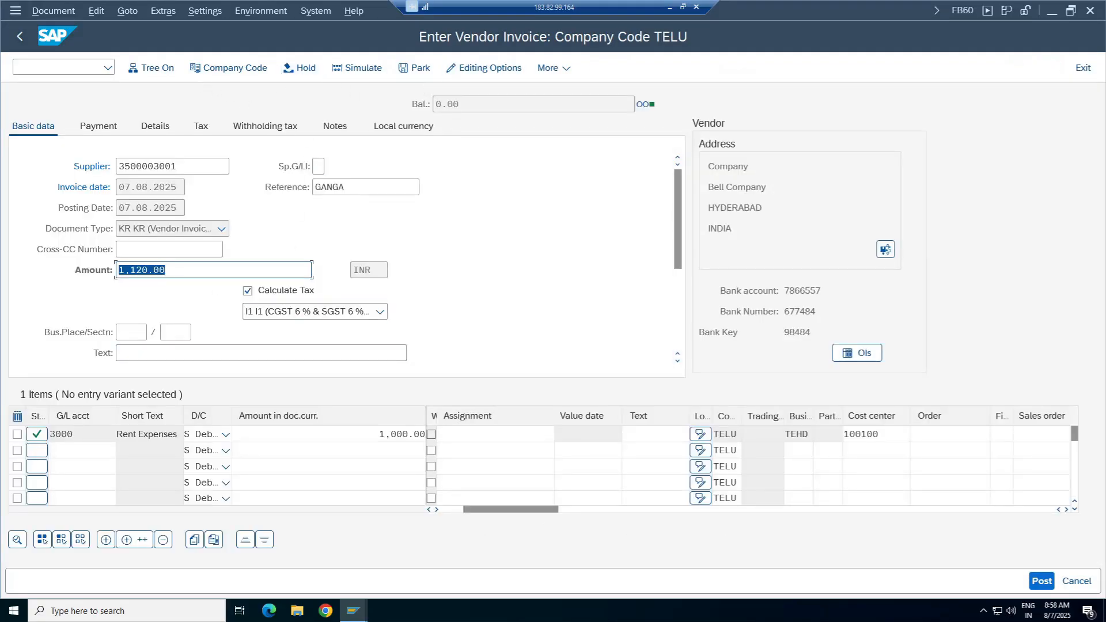
left_click(1041, 582)
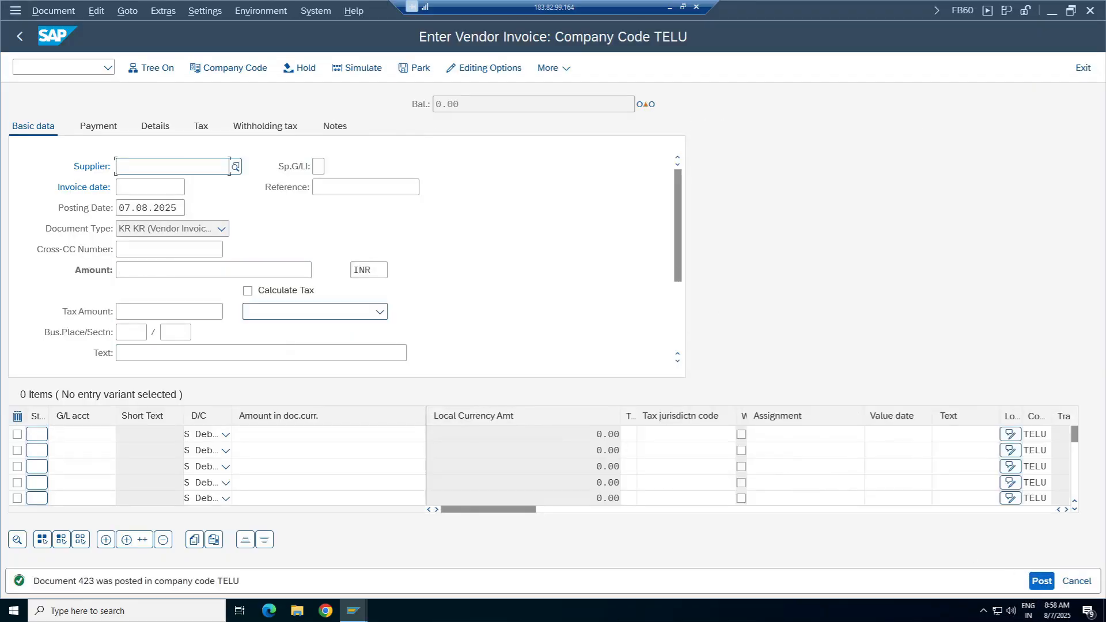
Display the posted vendor invoice and examine its tax data, including tax amounts, tax bases and rates.
left_click(52, 11)
key("Escape")
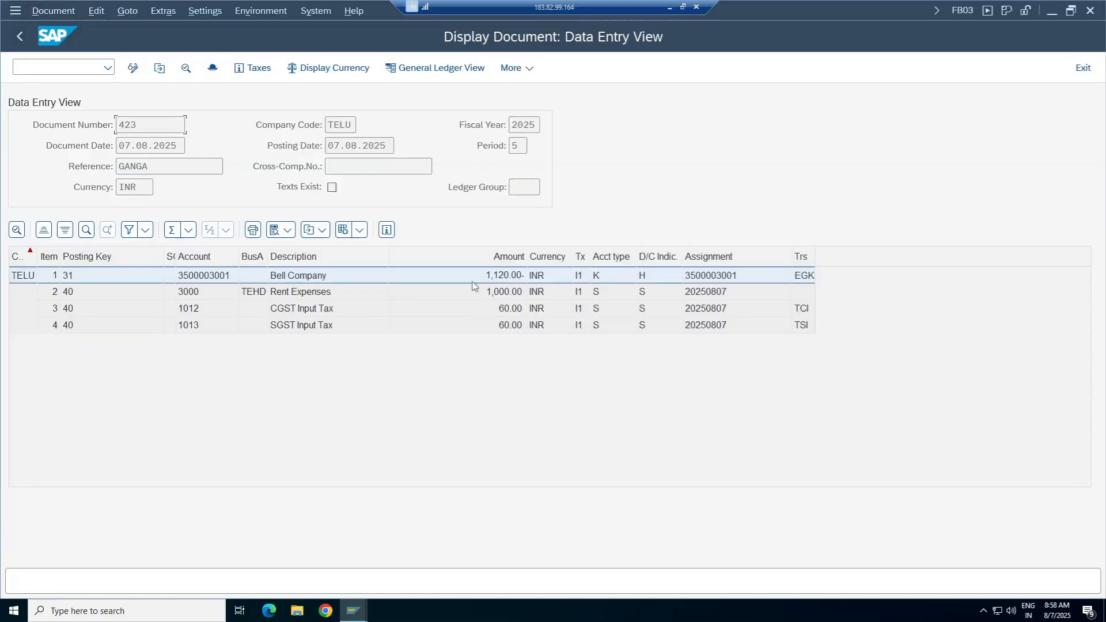
left_click(248, 68)
left_click_drag(234, 172, 709, 121)
key("Tab")
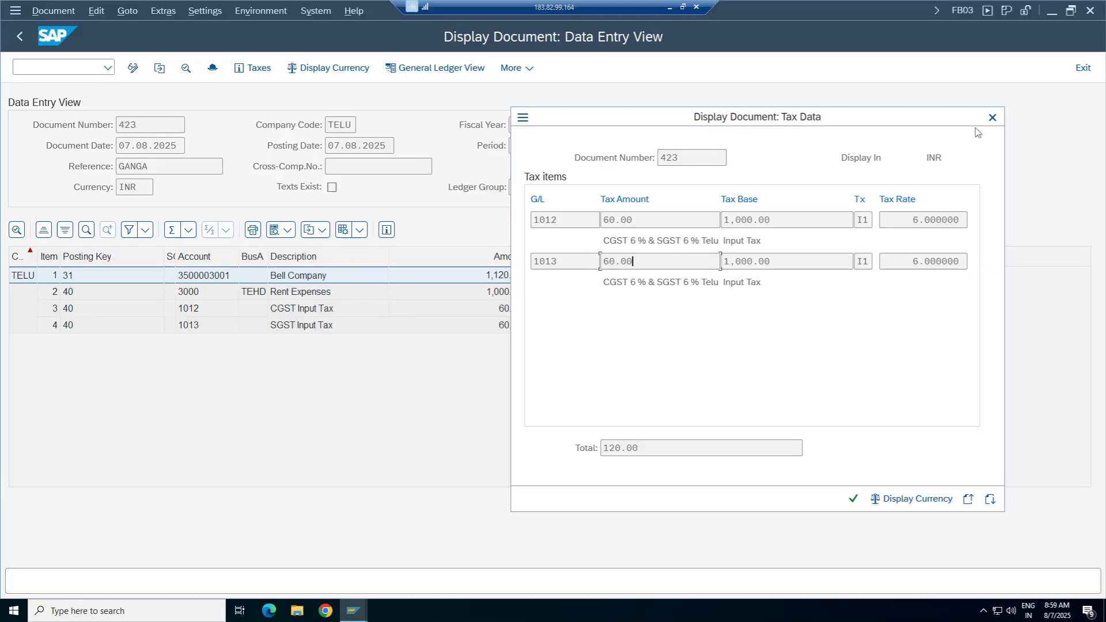
left_click(991, 117)
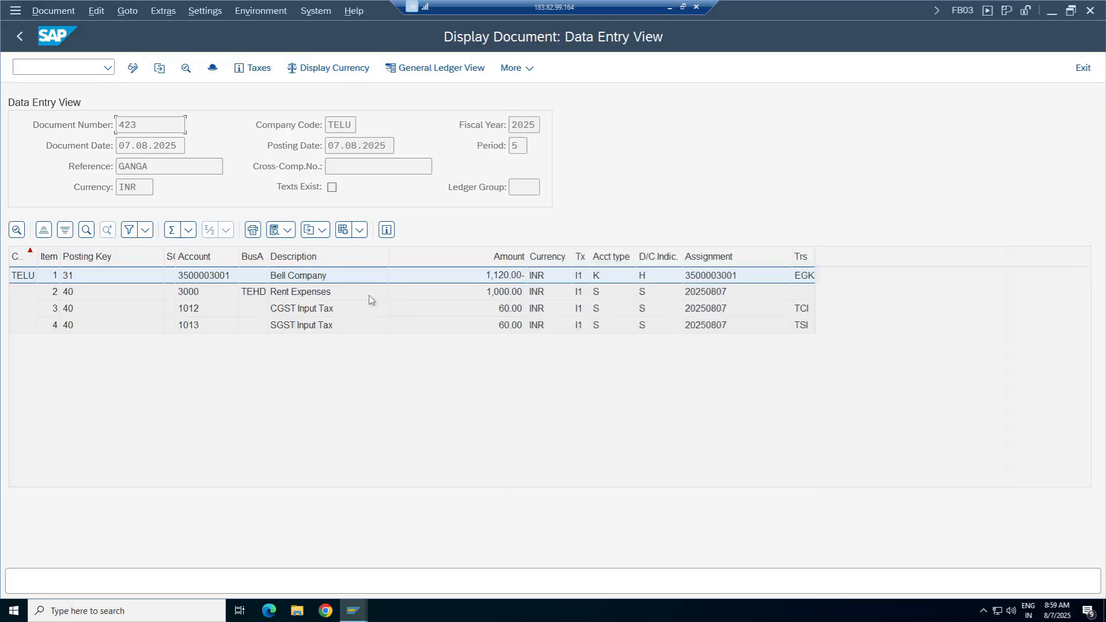
Examine the transaction keys of the CGST and SGST input tax lines in the posted document, then return to invoice entry.
left_click(319, 307)
left_click(324, 324)
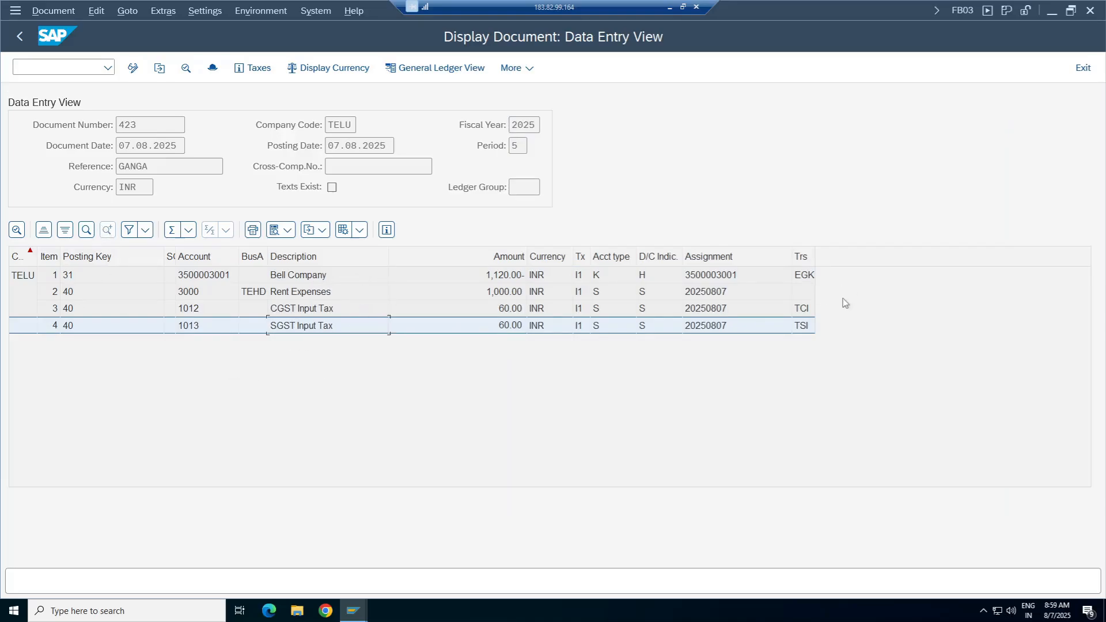
left_click_drag(814, 258, 858, 258)
left_click(807, 313)
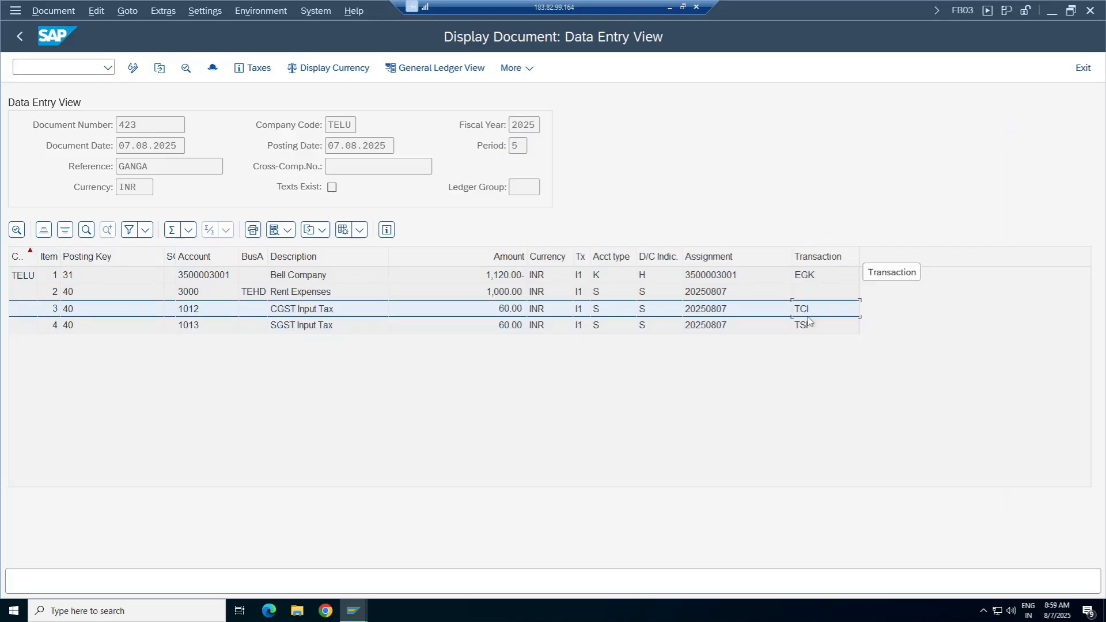
left_click(809, 330)
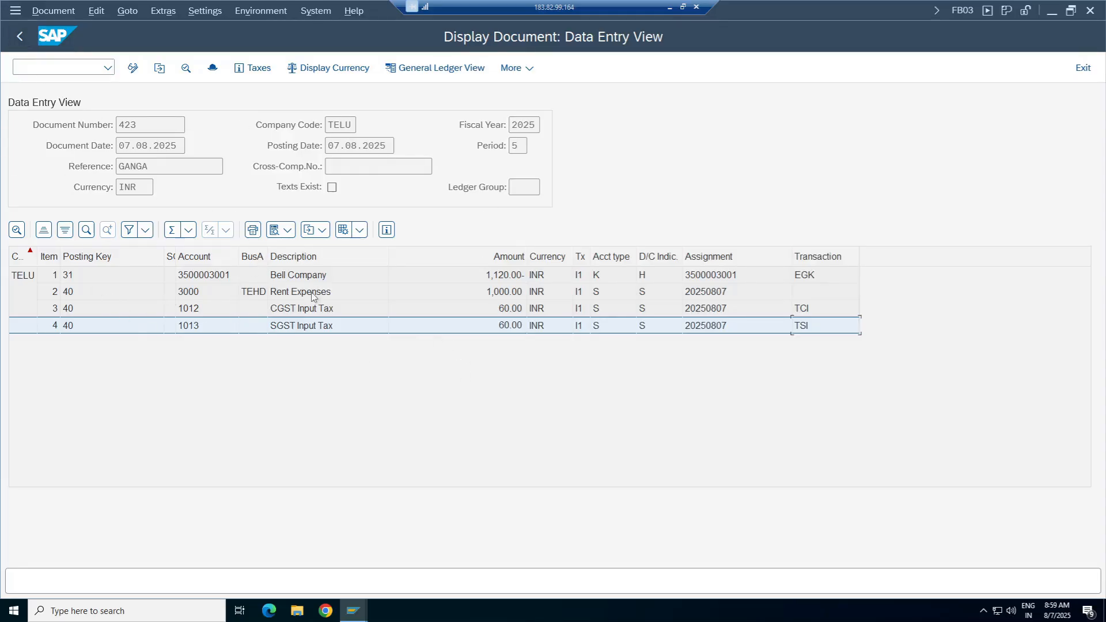
left_click(308, 311)
left_click(16, 38)
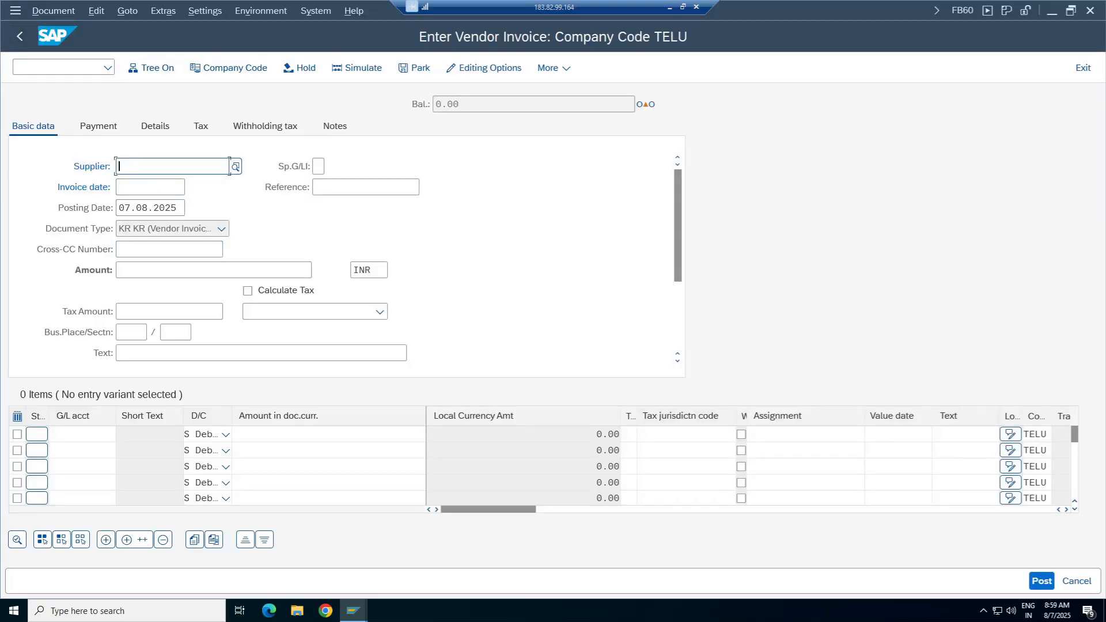
Start another vendor invoice for the Bell Company supplier with the reference Tax Test02.
left_click(229, 166)
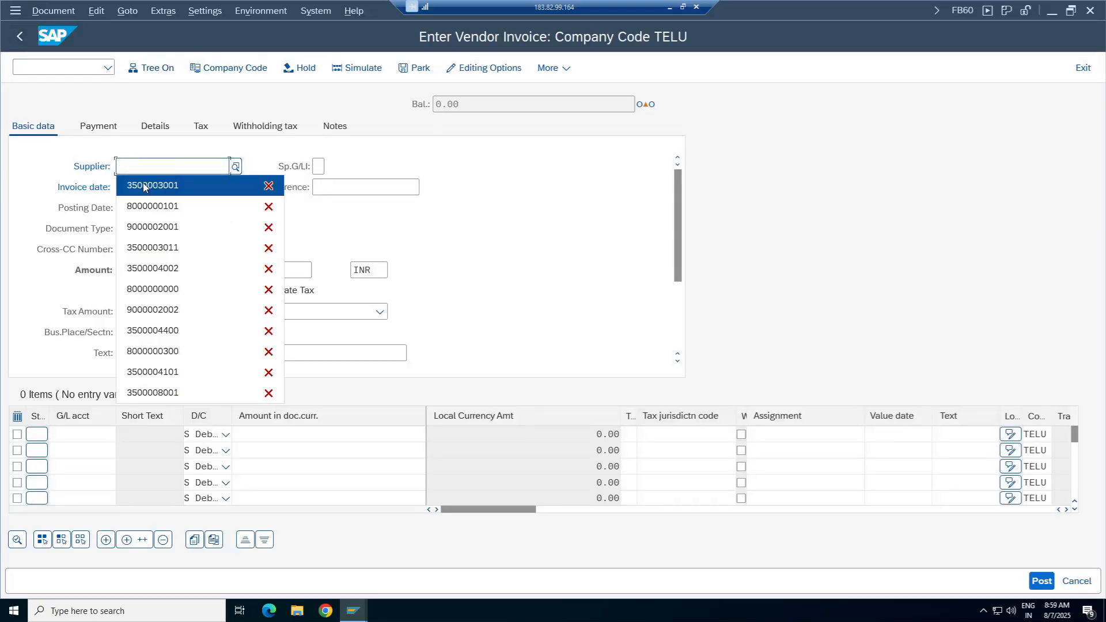
left_click(148, 185)
left_click(365, 187)
left_click(345, 205)
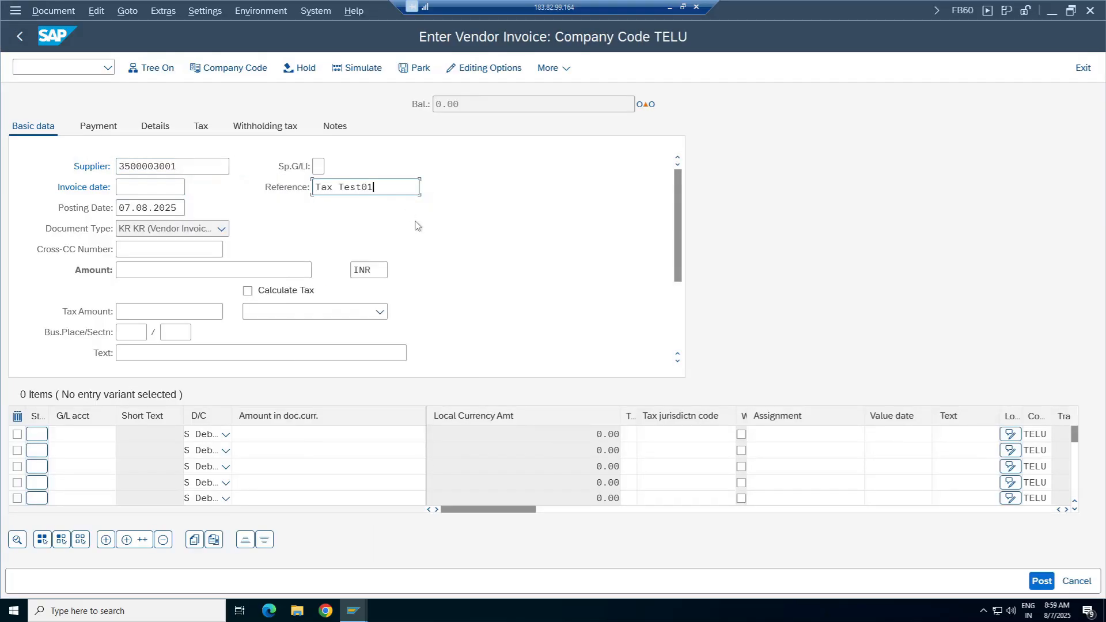
key("BackSpace")
type("2")
left_click(242, 270)
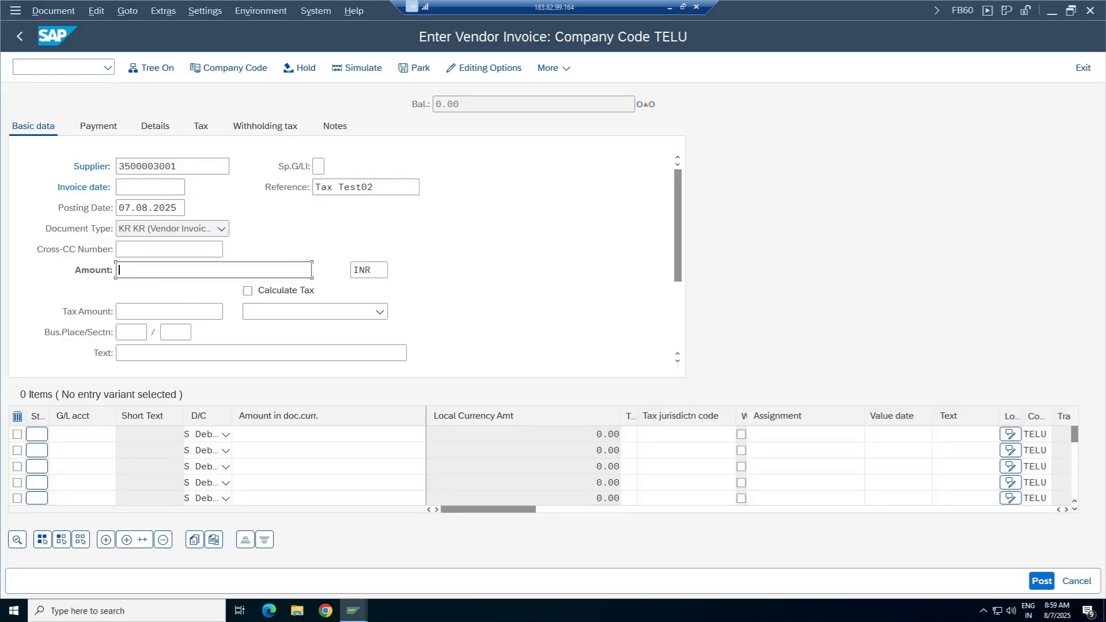
Set the invoice date to 07.08.2025 and enter a debit line for G/L account 3000 with amount 1000.
left_click(150, 187)
left_click(147, 205)
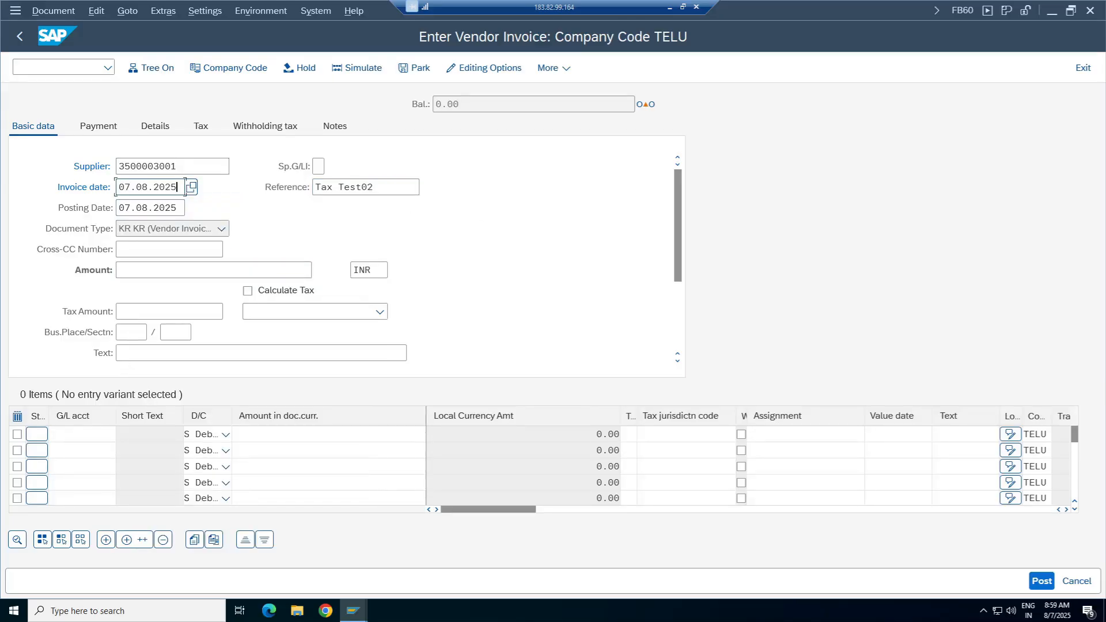
left_click(81, 434)
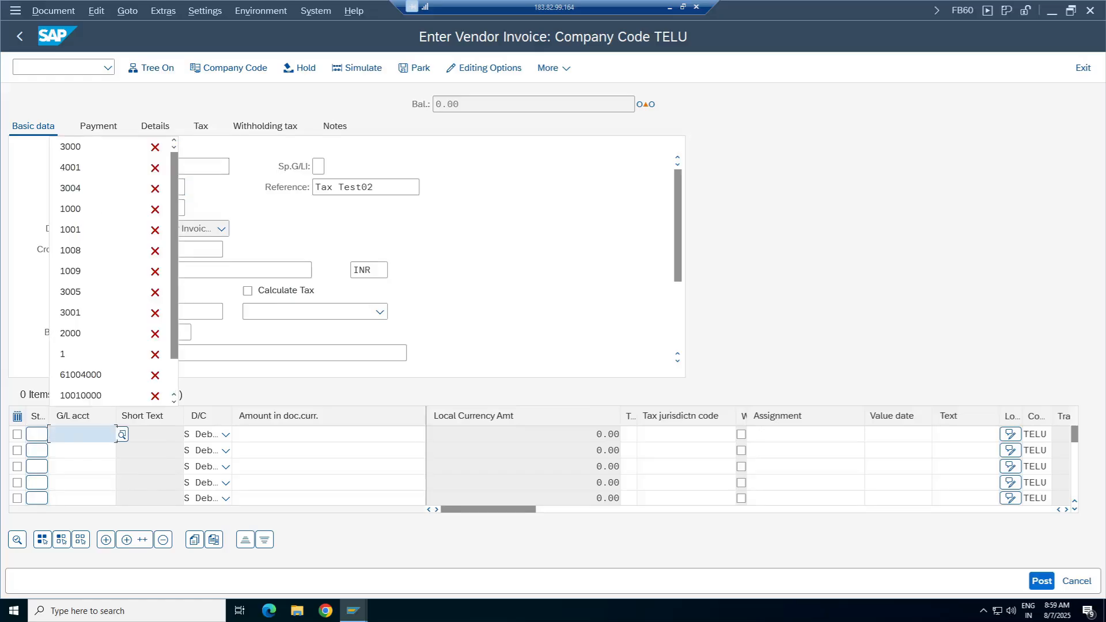
left_click(81, 153)
key("Tab")
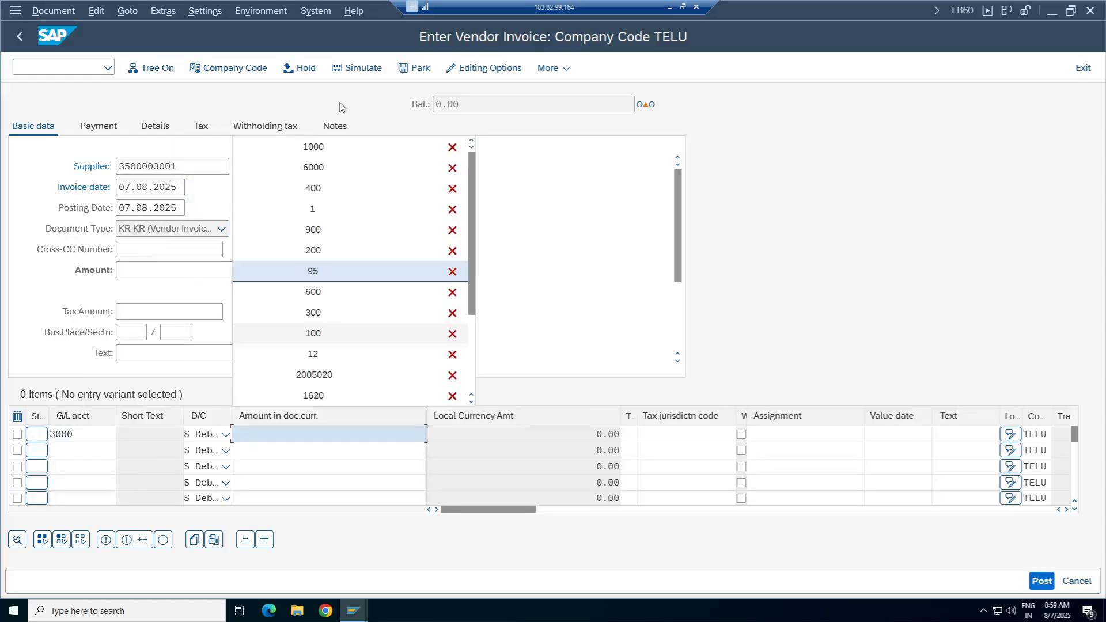
left_click(328, 151)
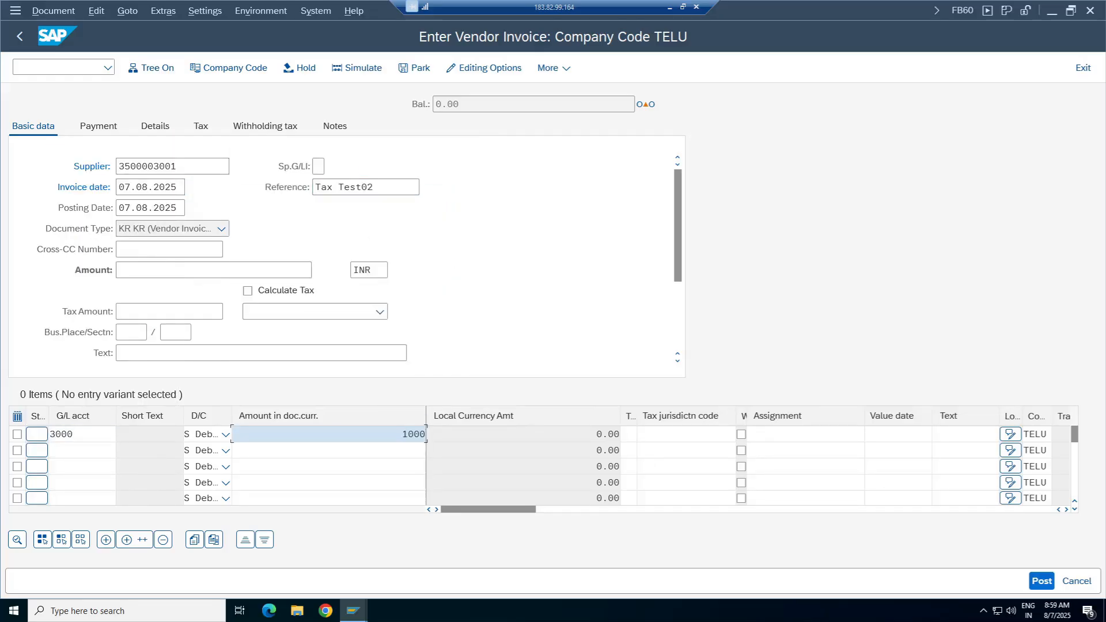
Assign tax code I2 (IGST 12 % TELU Input Tax) to the rent expense line.
left_click(629, 434)
left_click(643, 435)
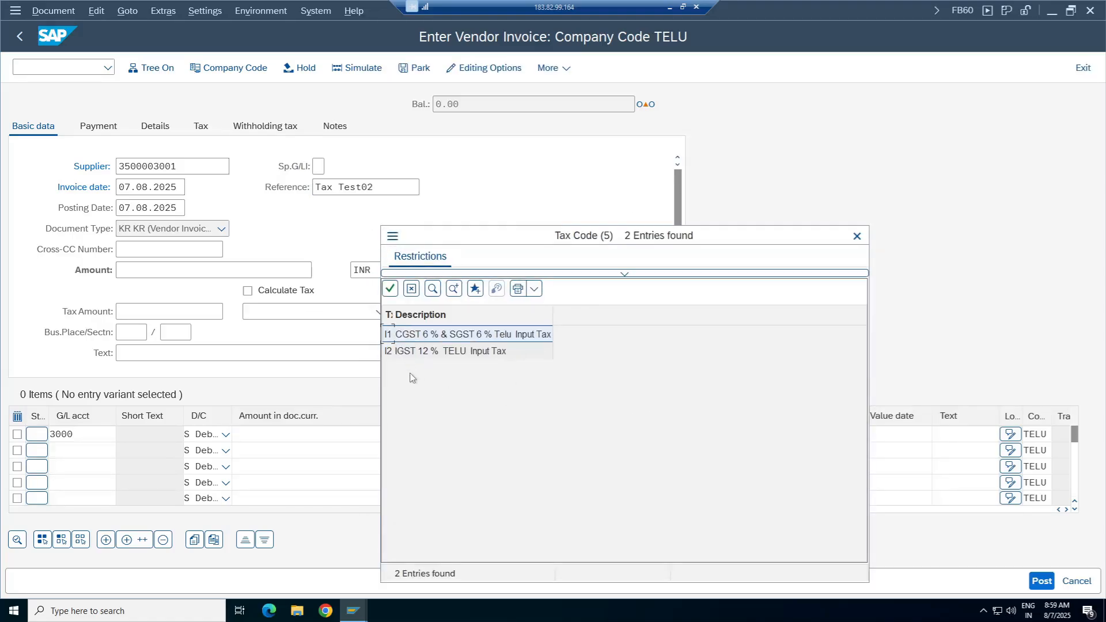
double_click(425, 352)
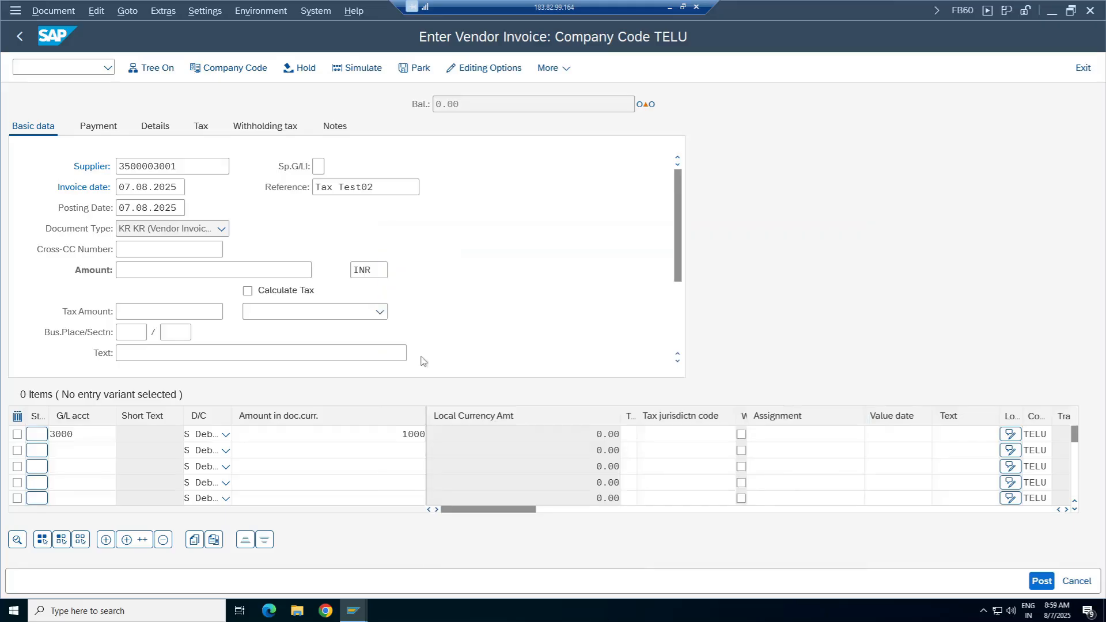
left_click(643, 434)
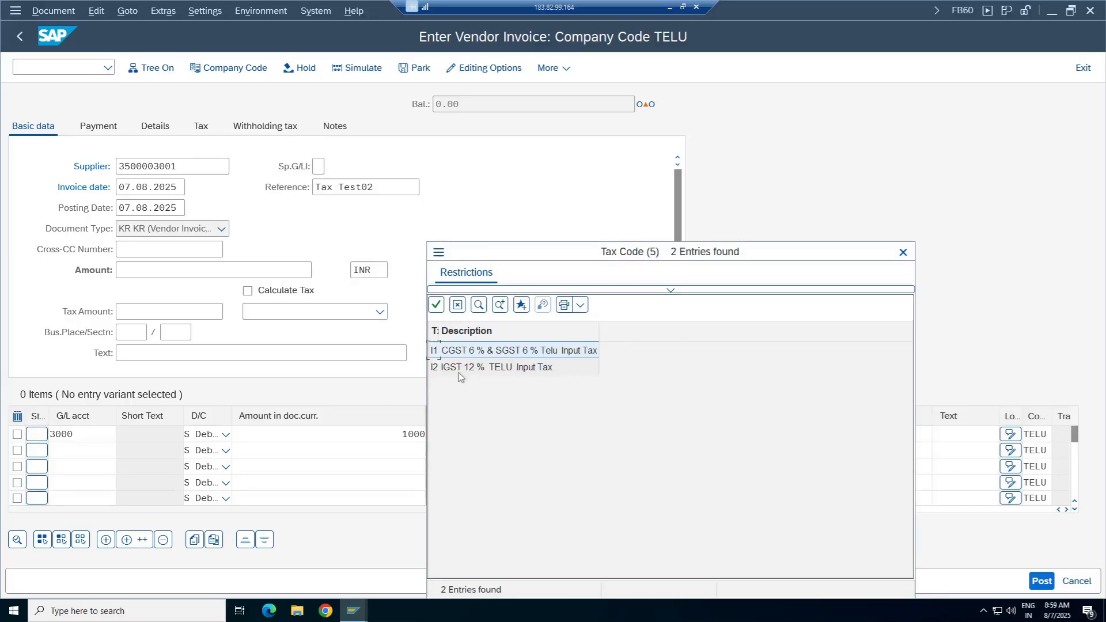
double_click(627, 435)
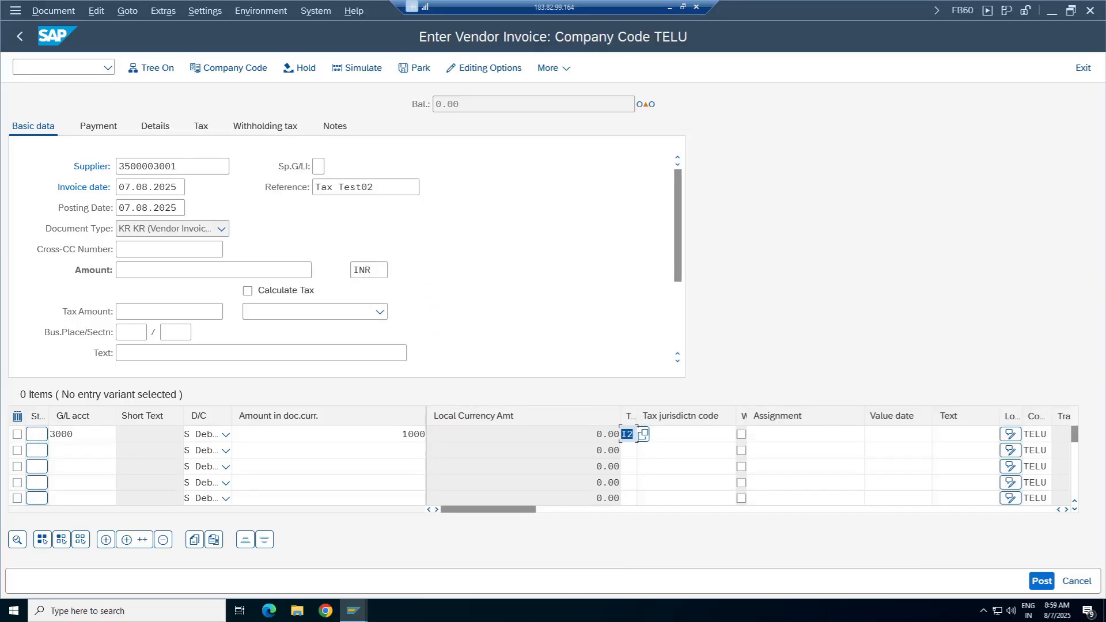
Assign cost center 100100 to the G/L account 3000 line.
left_click(967, 435)
left_click(1065, 509)
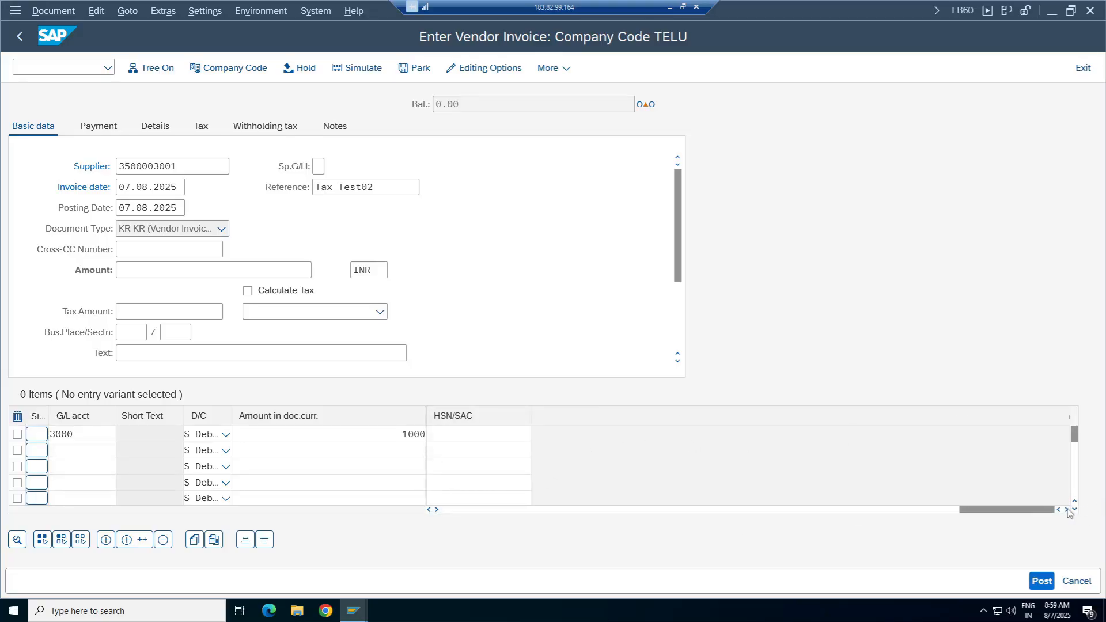
left_click_drag(1000, 510, 646, 512)
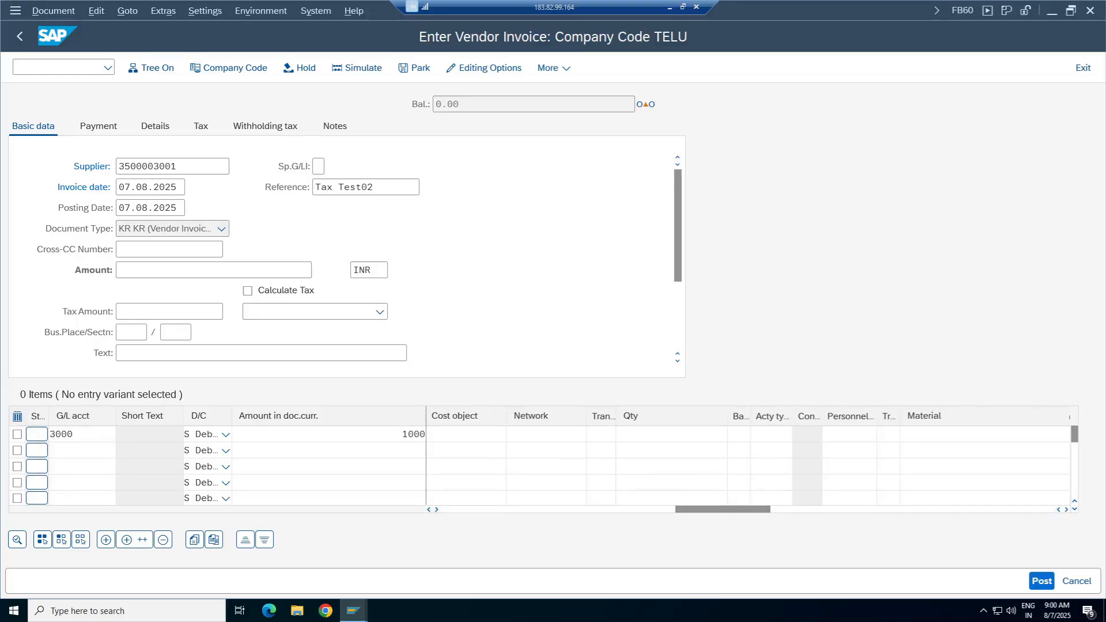
left_click_drag(718, 518, 503, 516)
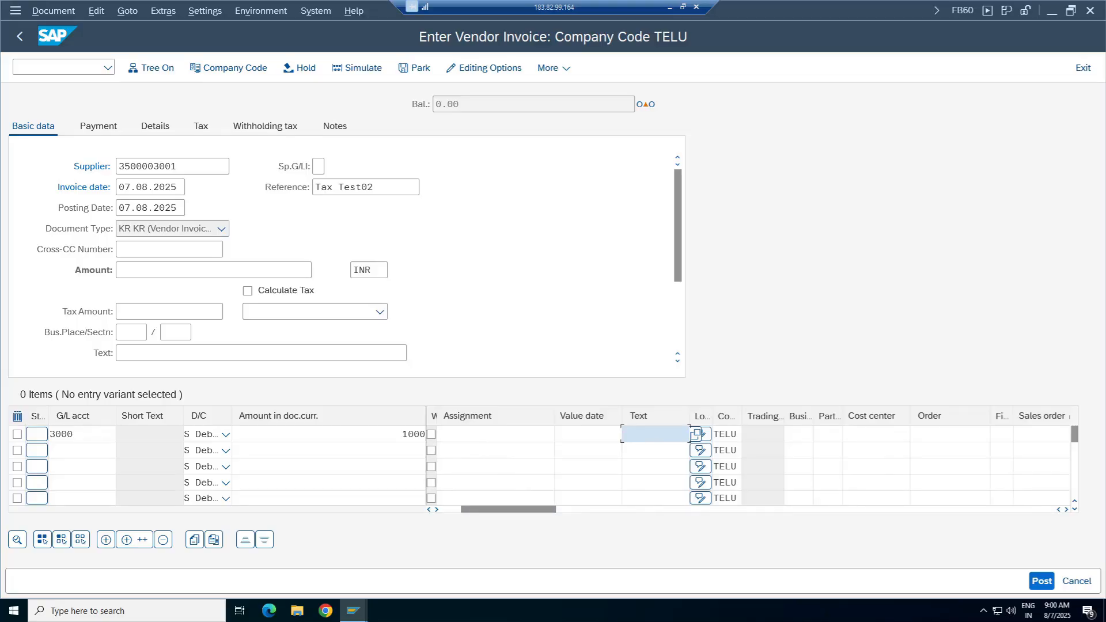
left_click(873, 434)
left_click(870, 452)
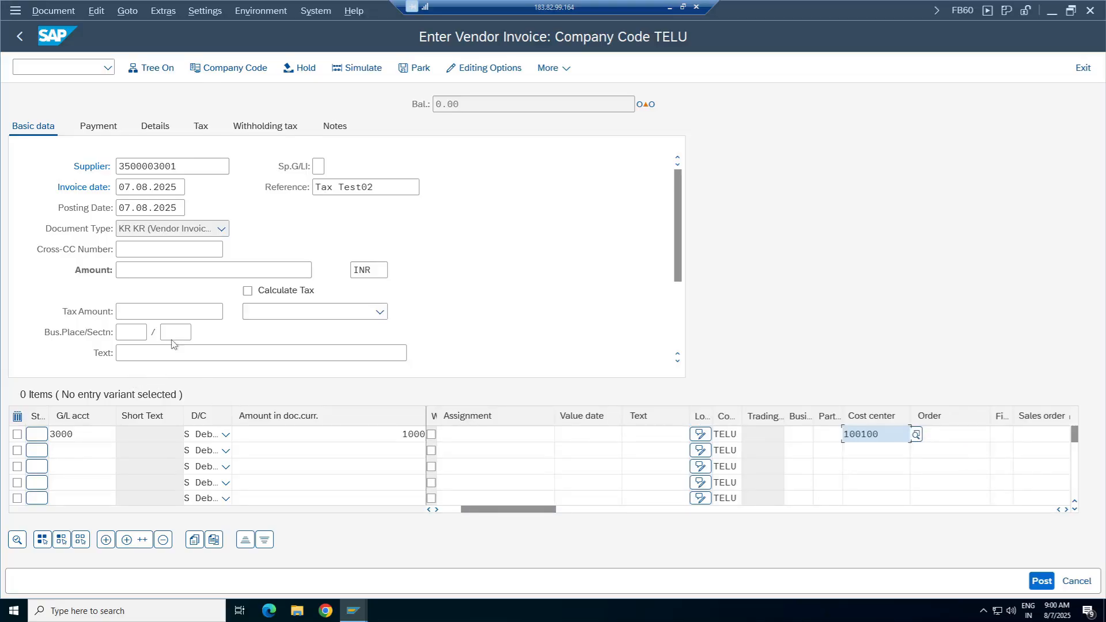
Enable automatic tax calculation for the invoice with header tax code I2 (IGST 12 %).
left_click(297, 291)
left_click(380, 311)
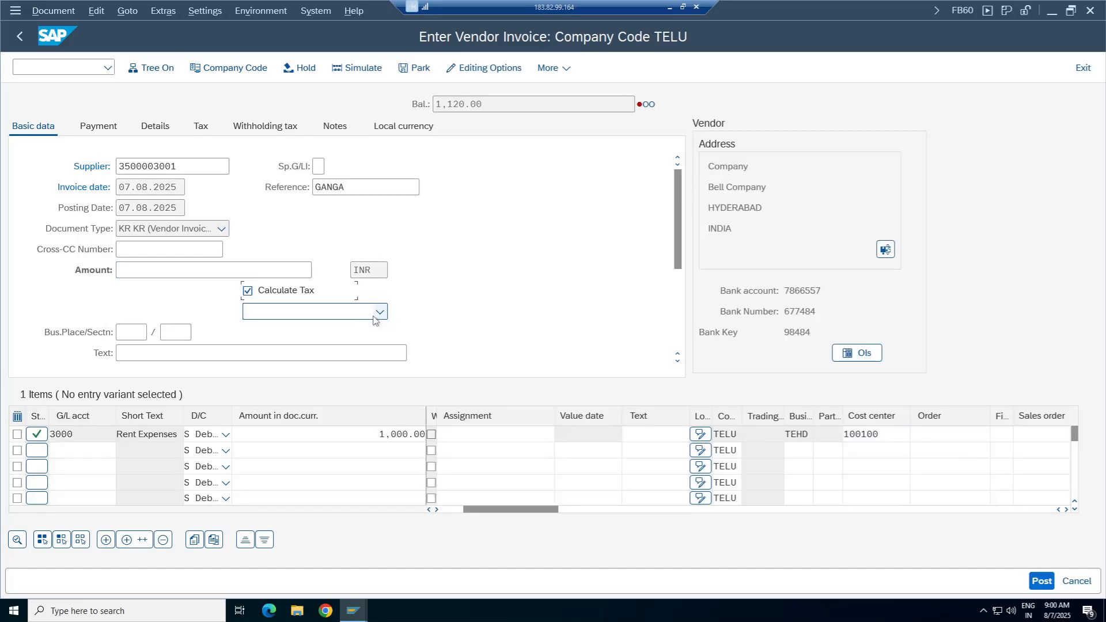
left_click(253, 351)
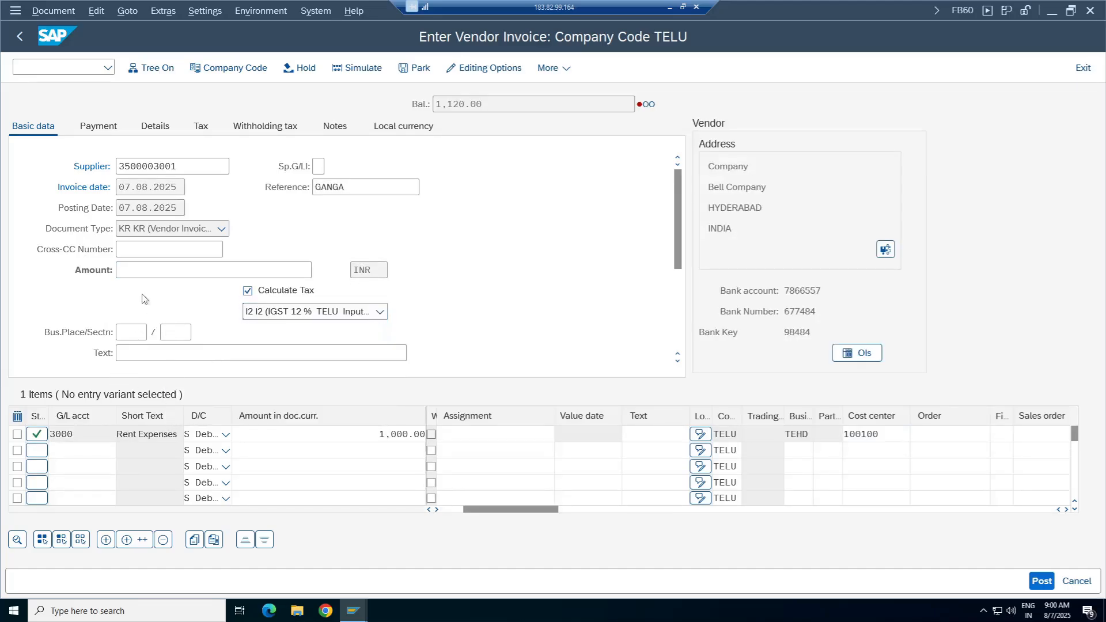
Disable Calculate Taxes on Net Amount in the accounting editing options, save it to the user master and return to the invoice.
left_click(482, 103)
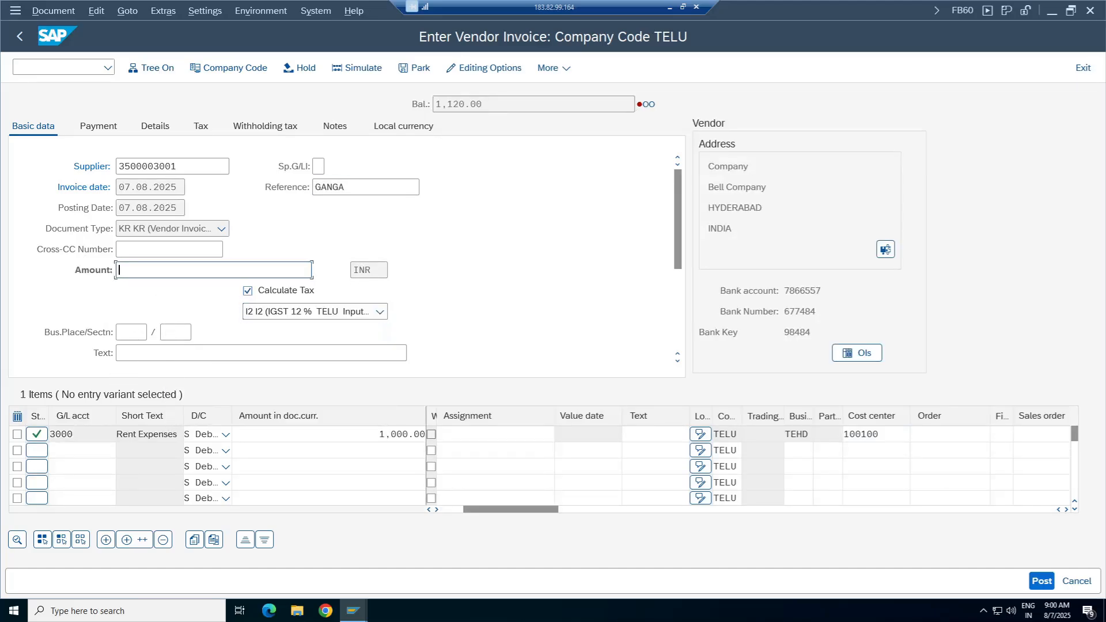
left_click_drag(495, 104, 342, 129)
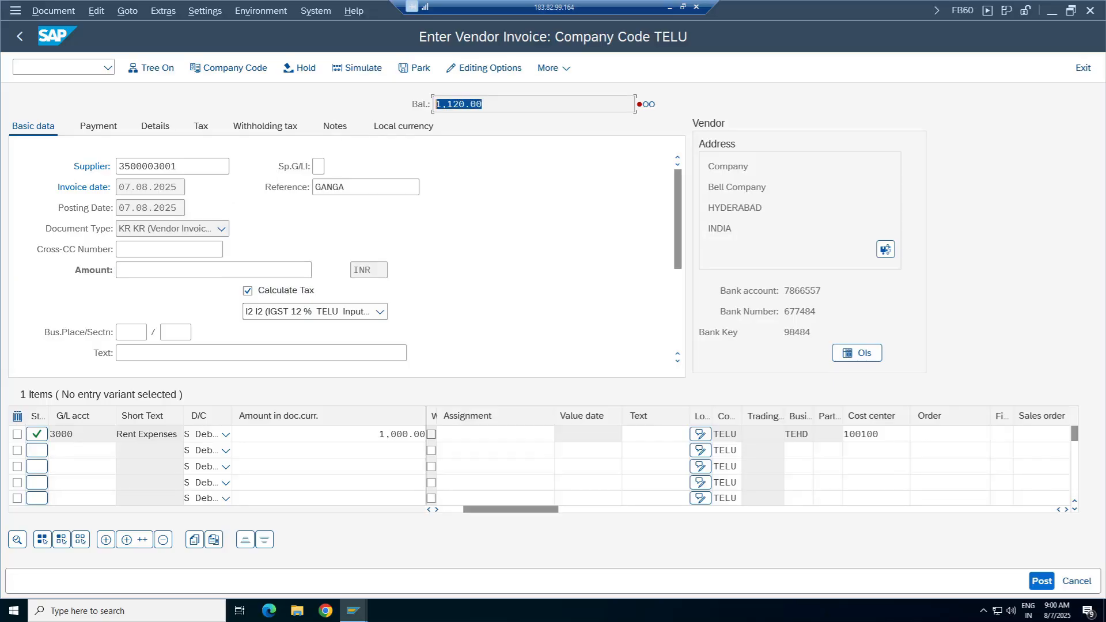
left_click(483, 105)
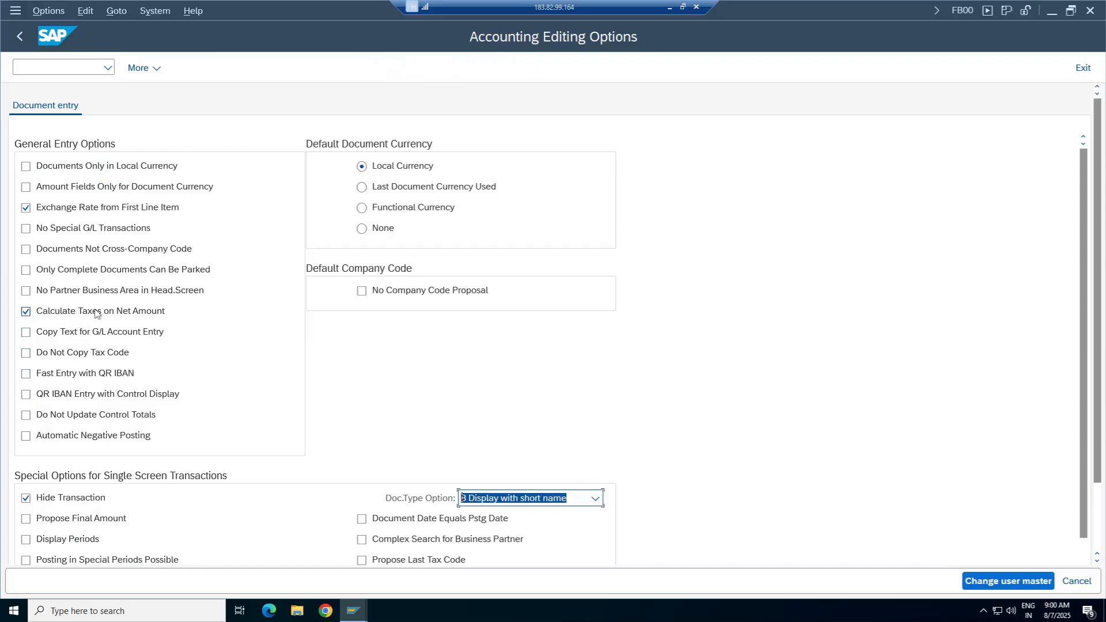
left_click(96, 312)
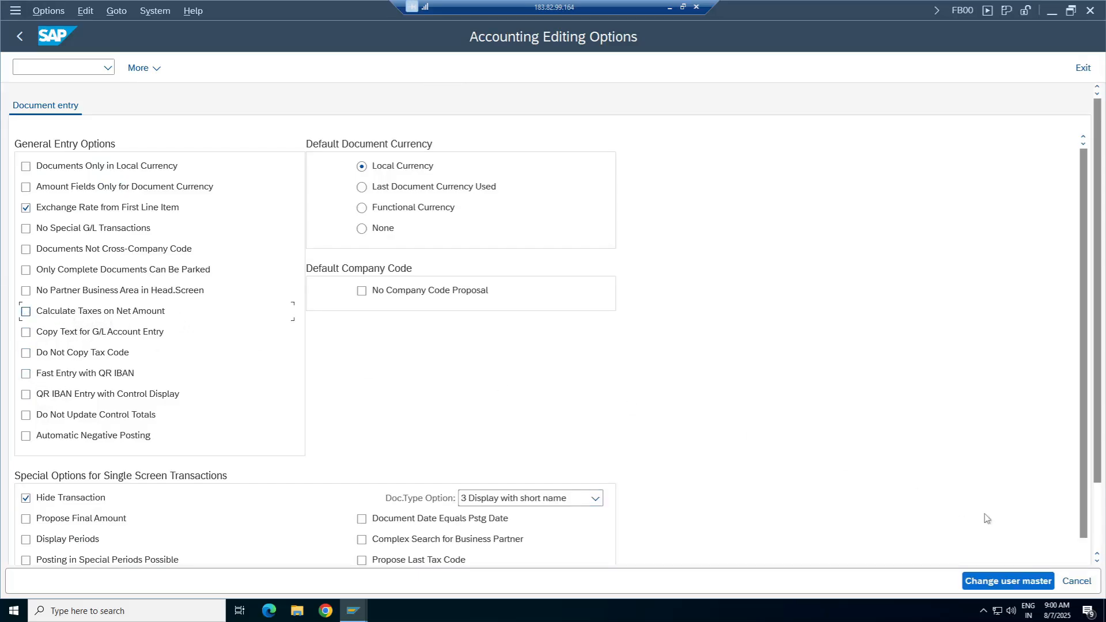
left_click(1028, 583)
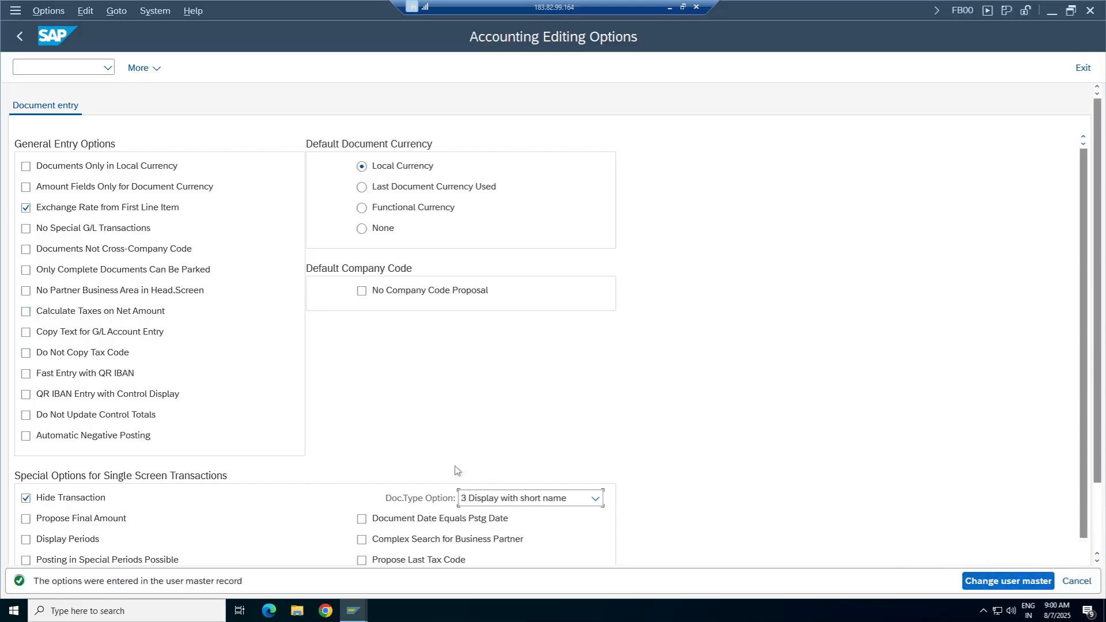
left_click(12, 39)
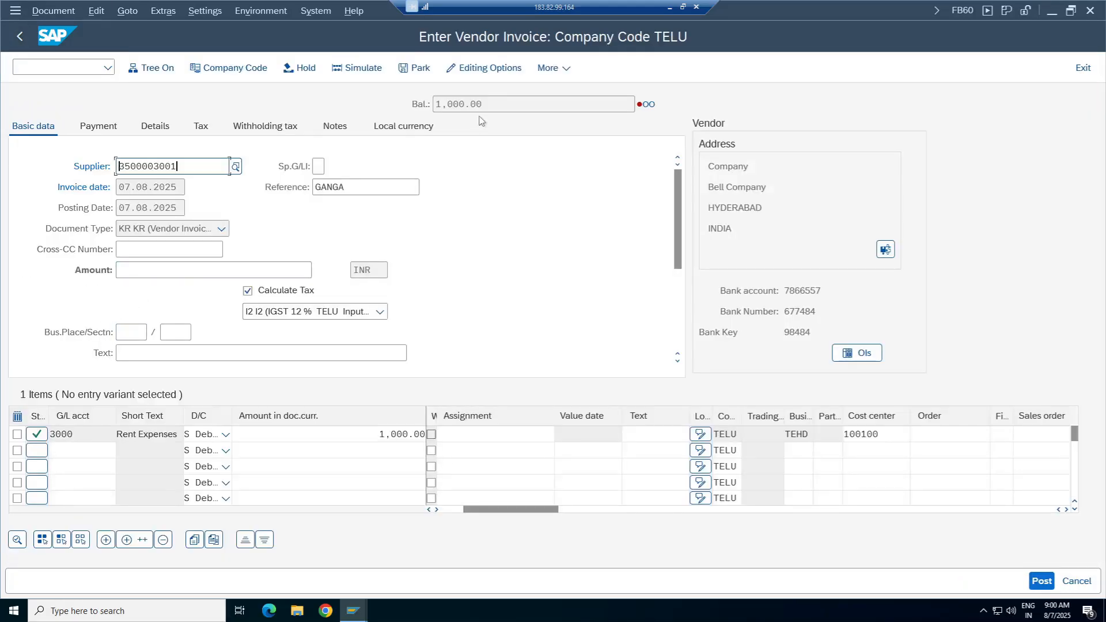
Enter an invoice amount of 1000 and simulate the vendor invoice.
left_click(166, 272)
type("1000")
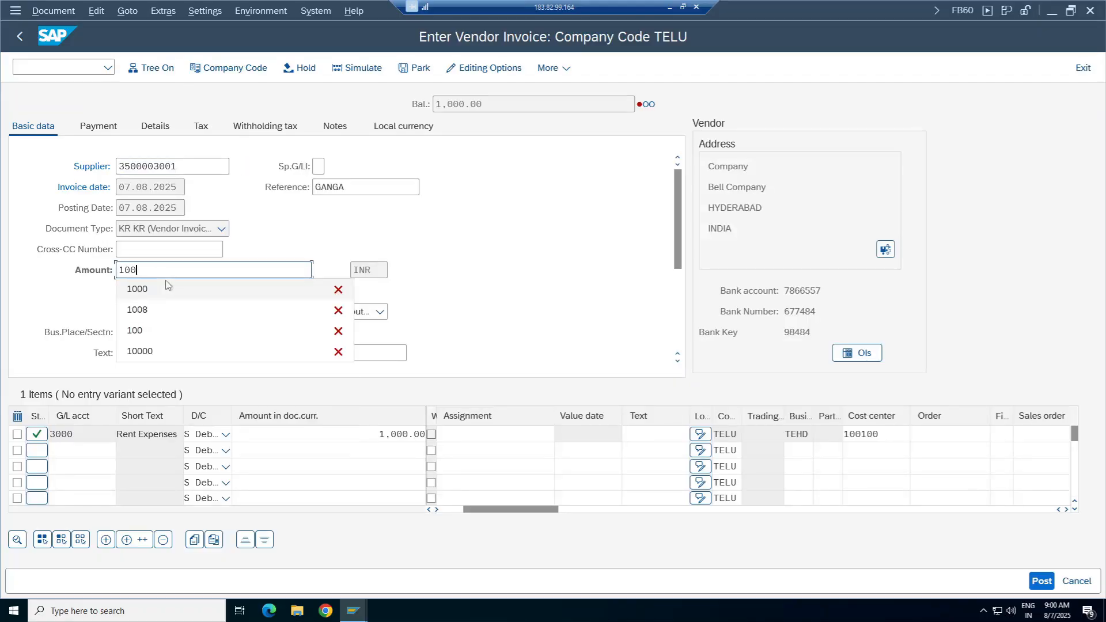
key("Return")
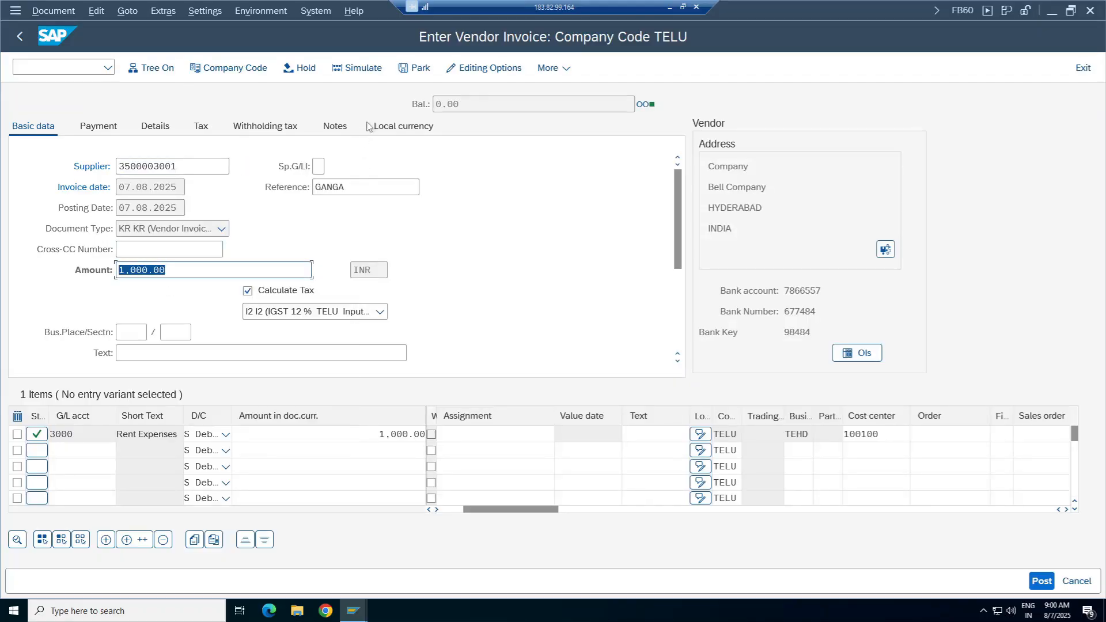
left_click(358, 68)
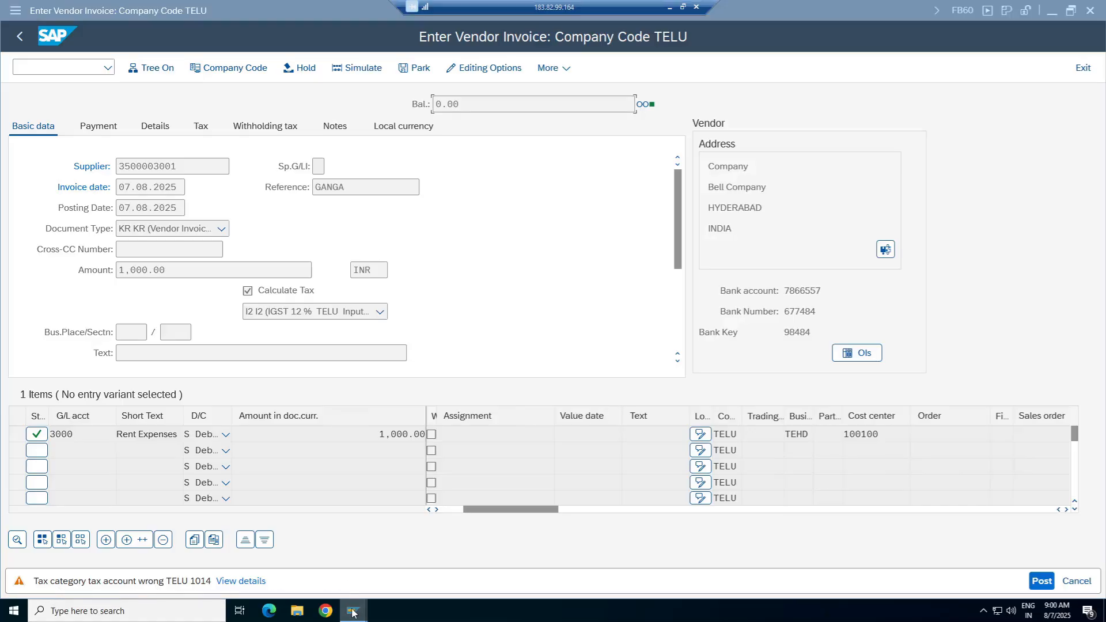
In the G/L account maintenance session, set the tax category of IGST Input Tax account 1014 to < and save.
left_click(353, 610)
left_click(505, 570)
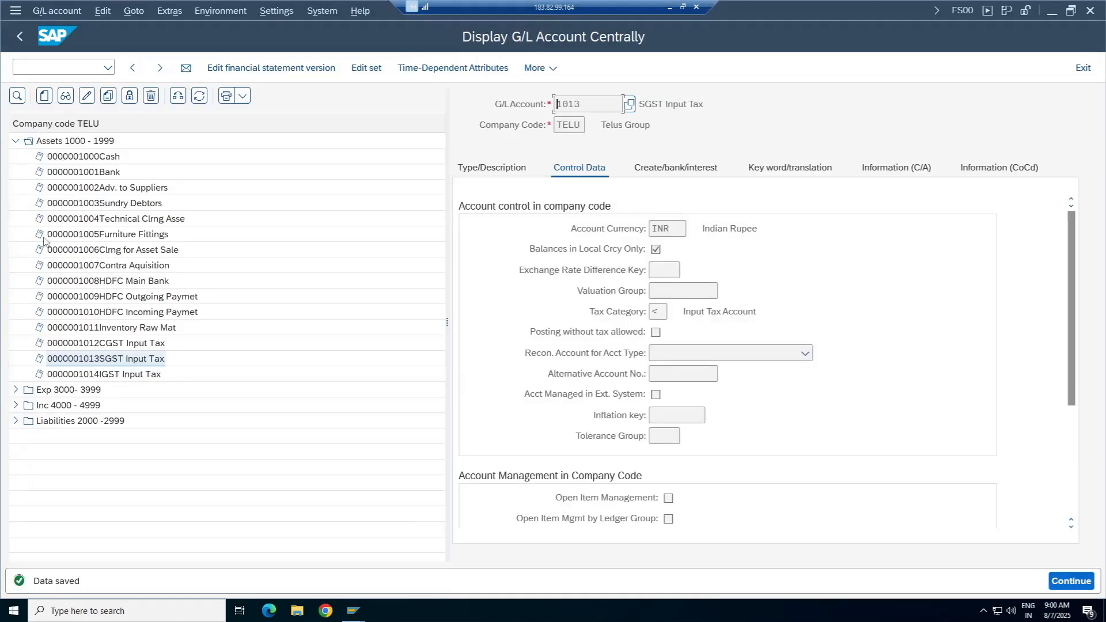
left_click(83, 377)
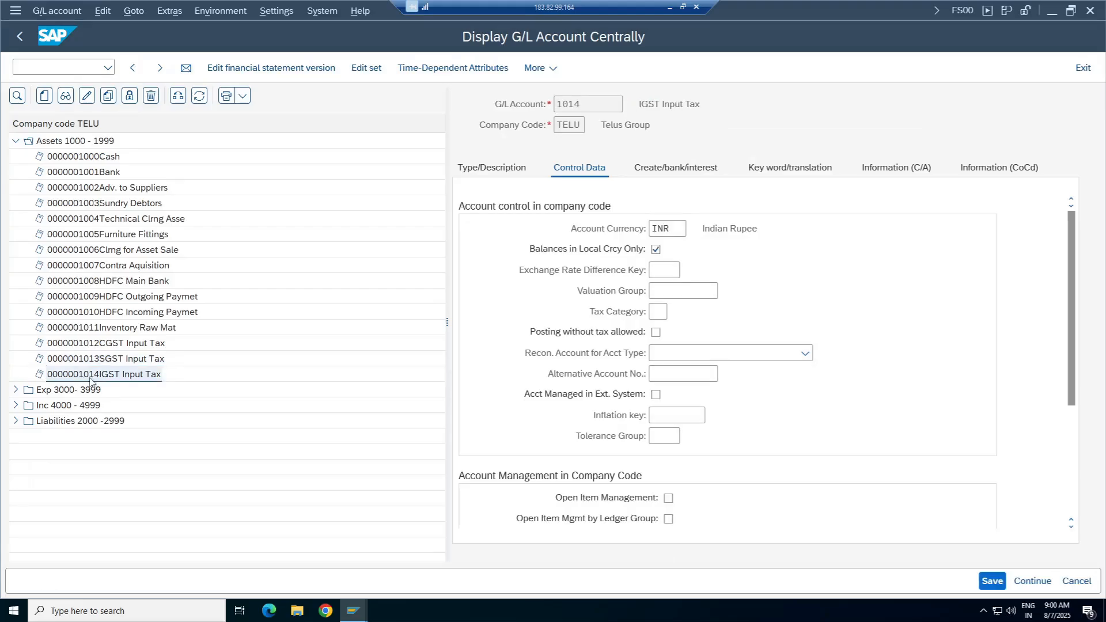
left_click(658, 312)
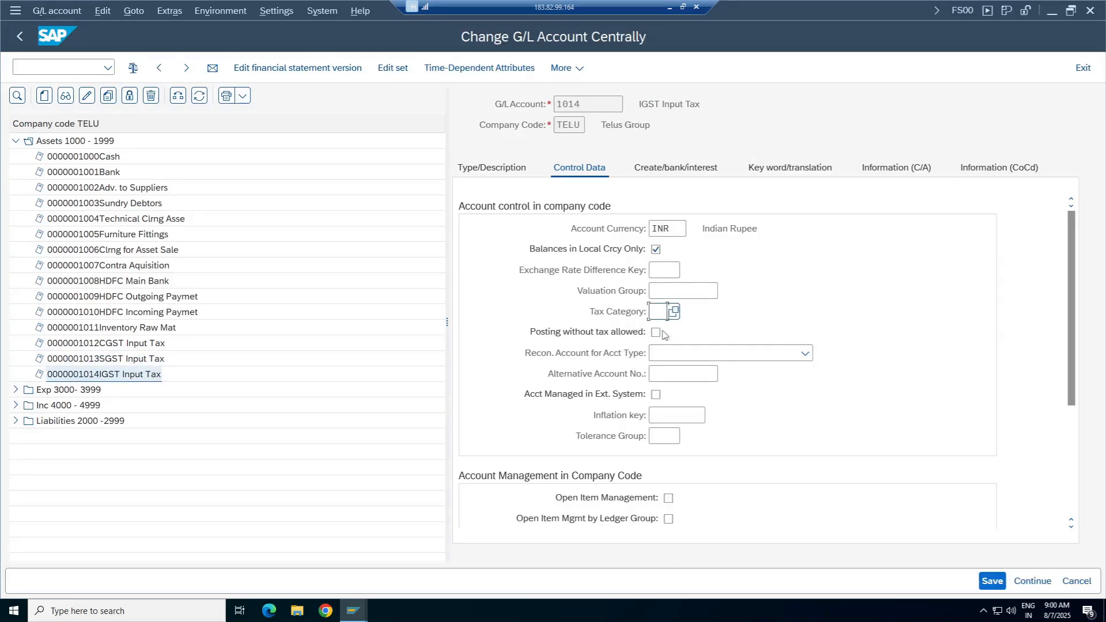
type("<")
left_click(992, 580)
Switch back to the vendor invoice session and continue the simulation to the document overview.
mouse_move(355, 617)
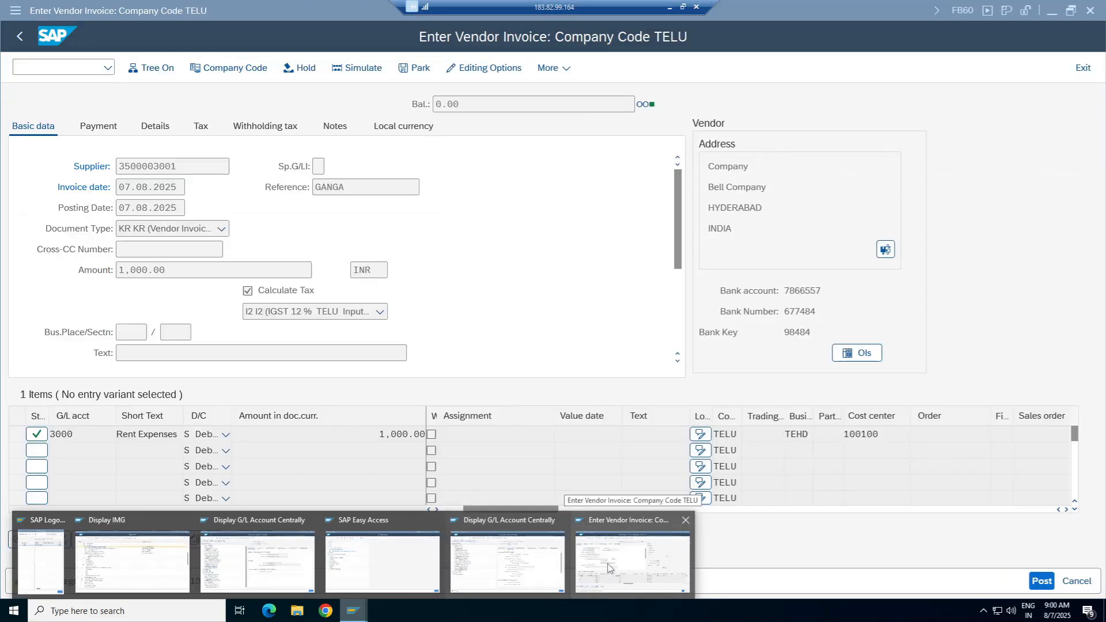
left_click(608, 567)
key("Return")
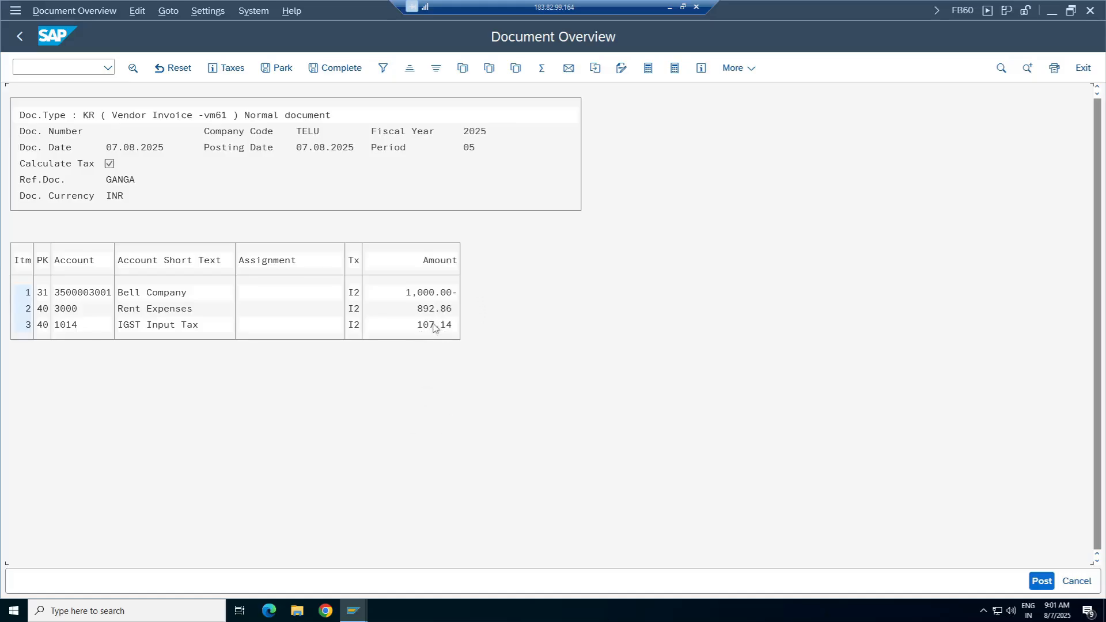
Display the simulated document's tax items and examine the IGST tax base amount, tax amount and percentage.
left_click(227, 67)
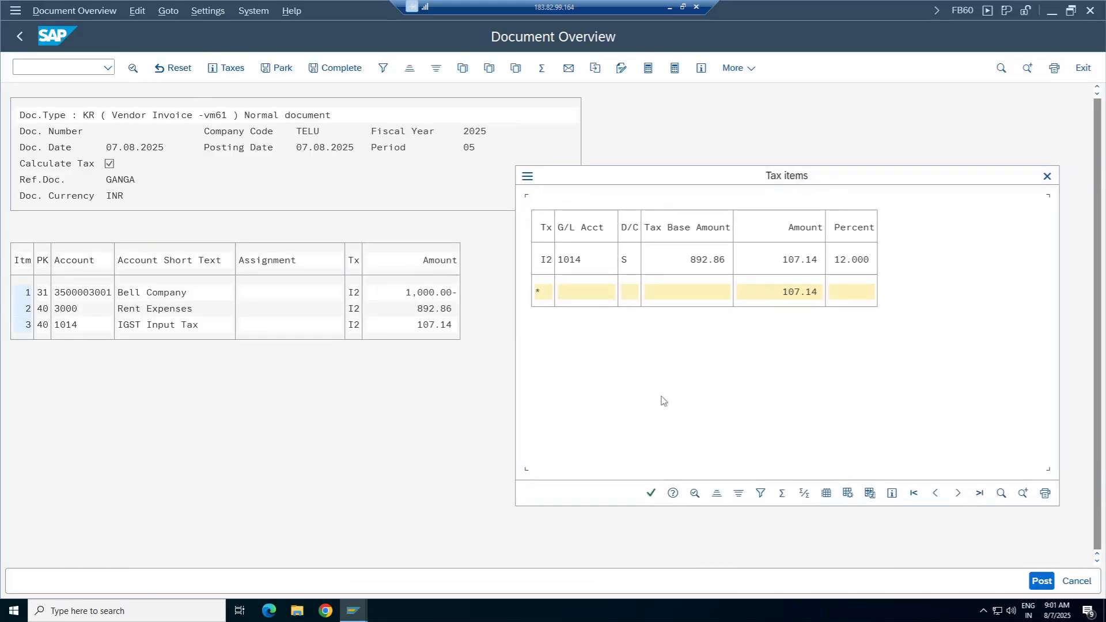
left_click(868, 259)
key("Left")
key("Left")
left_click(796, 260)
key("Right")
key("Right")
key("Right")
left_click(699, 260)
Open the Windows Calculator and place it beside the tax items table.
left_click(127, 610)
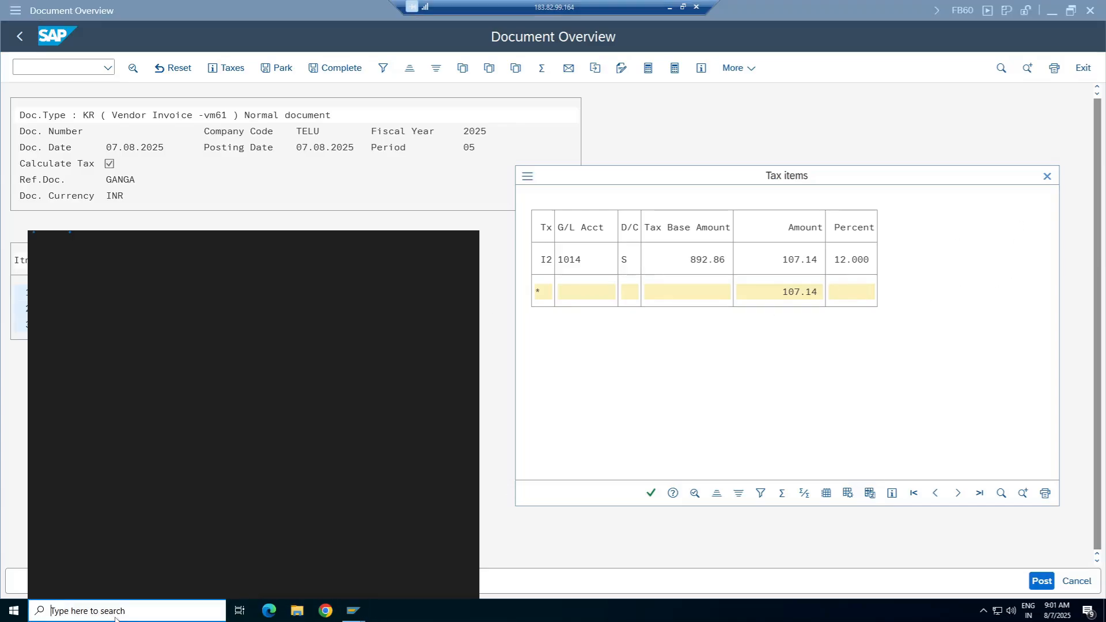
type("calc")
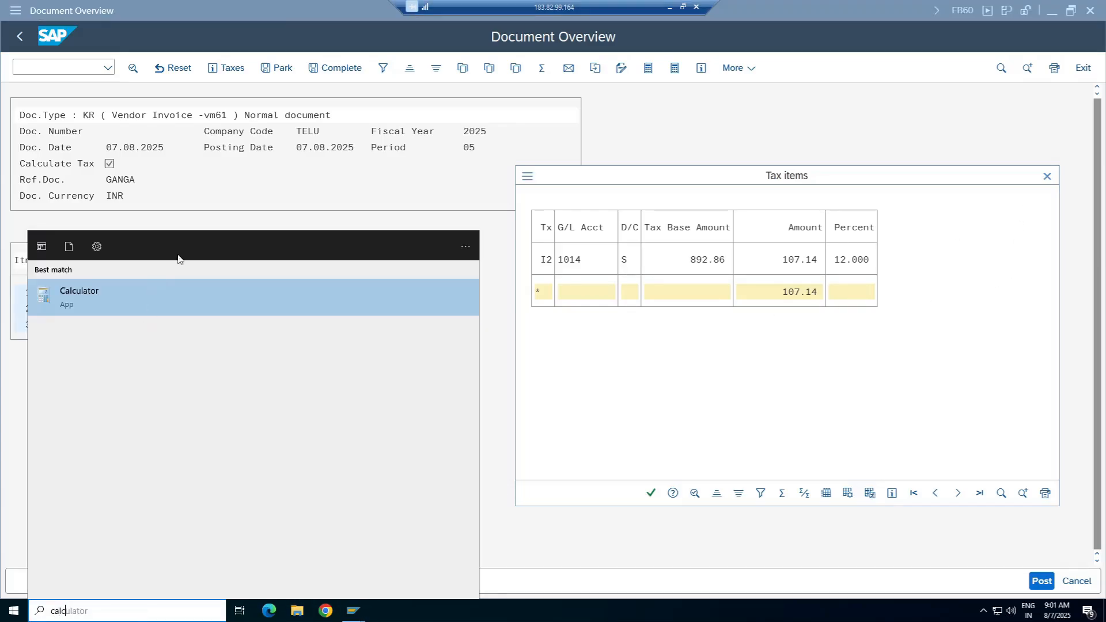
left_click(351, 300)
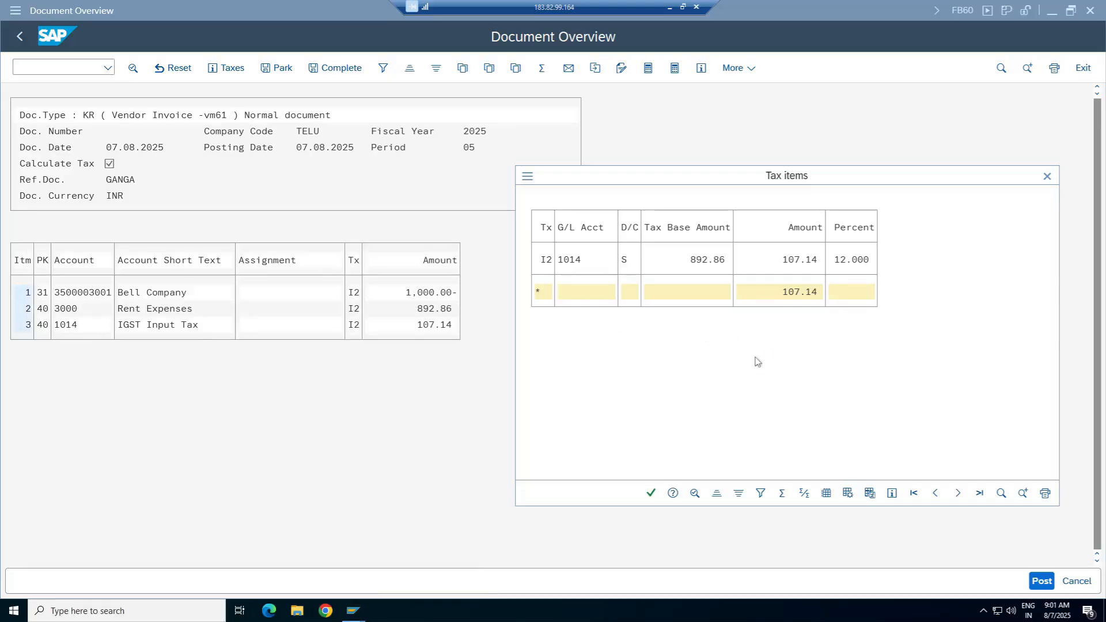
left_click_drag(786, 160, 949, 253)
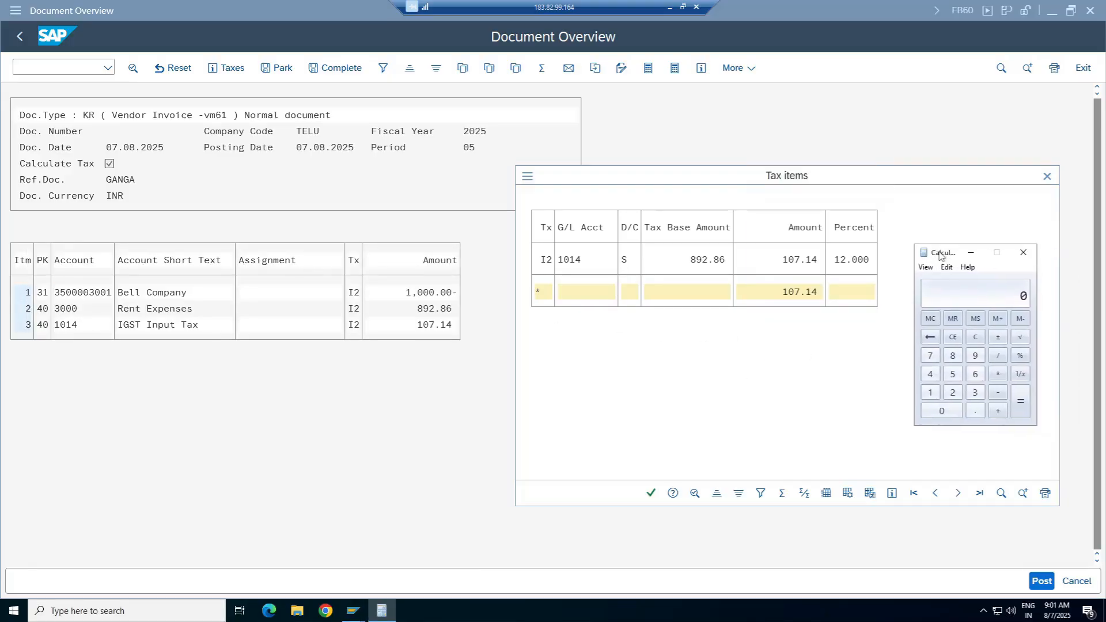
Calculate 1000 * 12 / 112 in the calculator to check the tax-inclusive IGST amount.
left_click(925, 393)
left_click(935, 409)
left_click(934, 410)
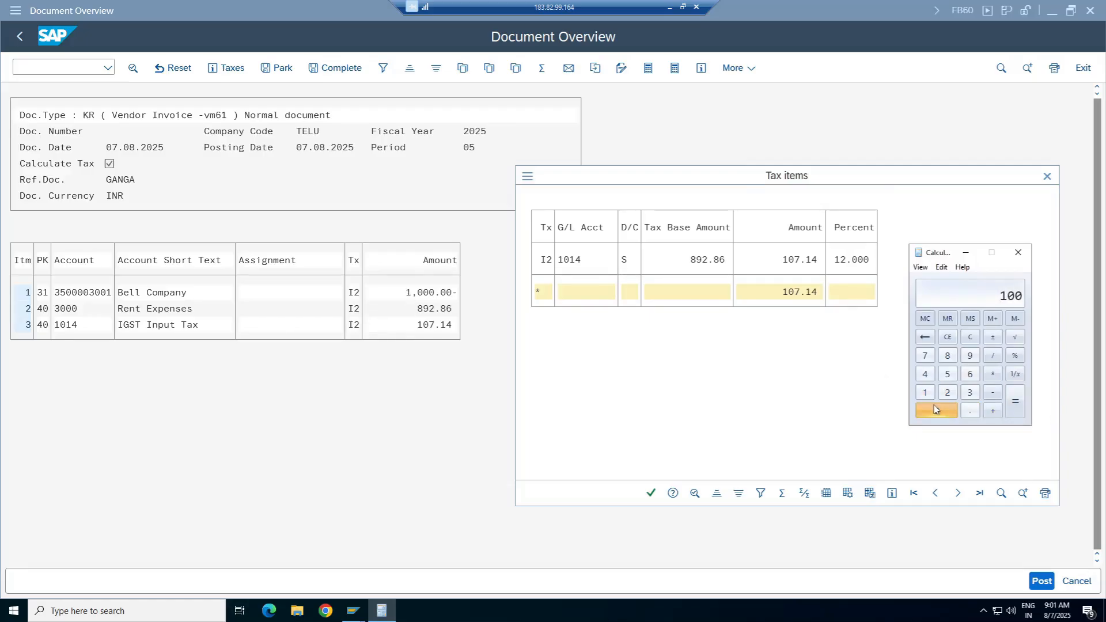
left_click(934, 410)
left_click(992, 374)
left_click(925, 392)
left_click(947, 392)
left_click(992, 356)
left_click(925, 392)
left_click(925, 392)
left_click(947, 392)
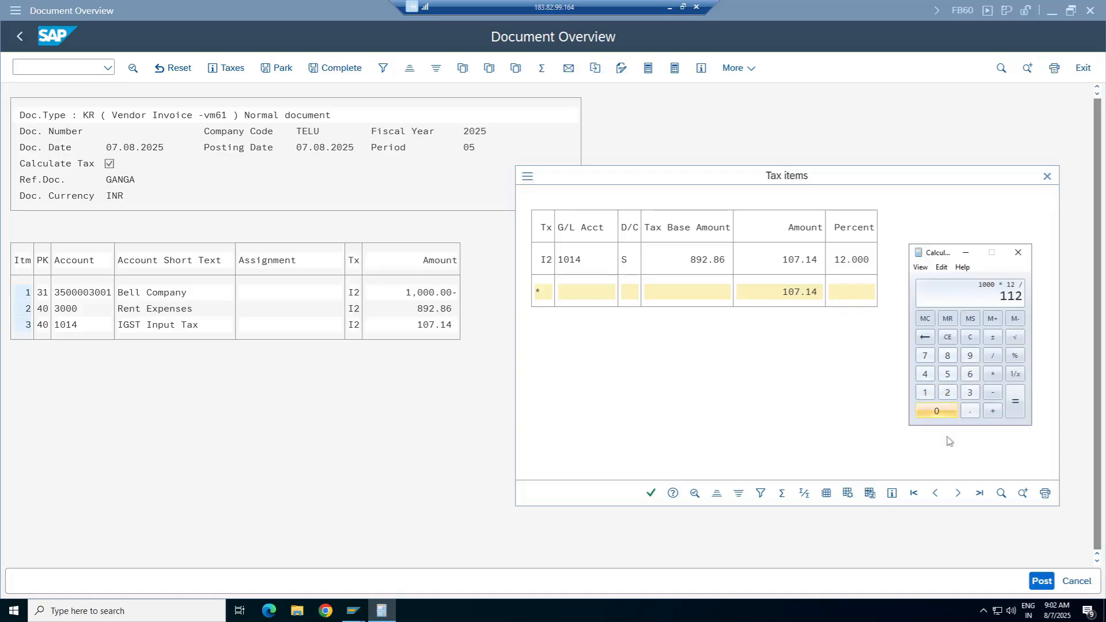
left_click(1019, 415)
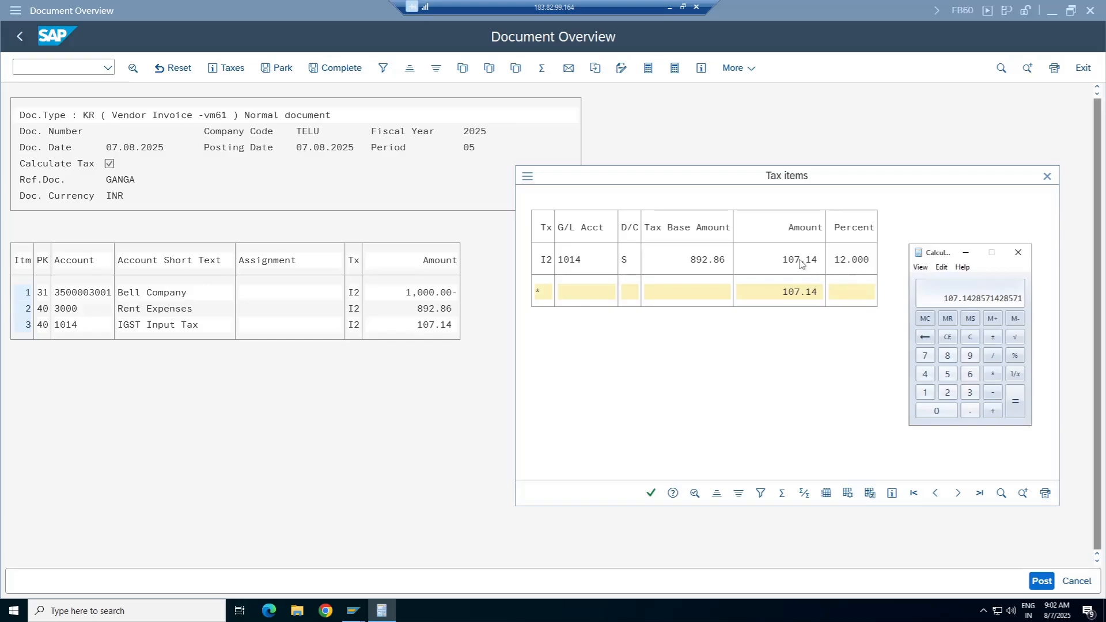
Close the calculator and tax items, then post the vendor invoice and display the posted document.
left_click(1017, 252)
left_click(651, 492)
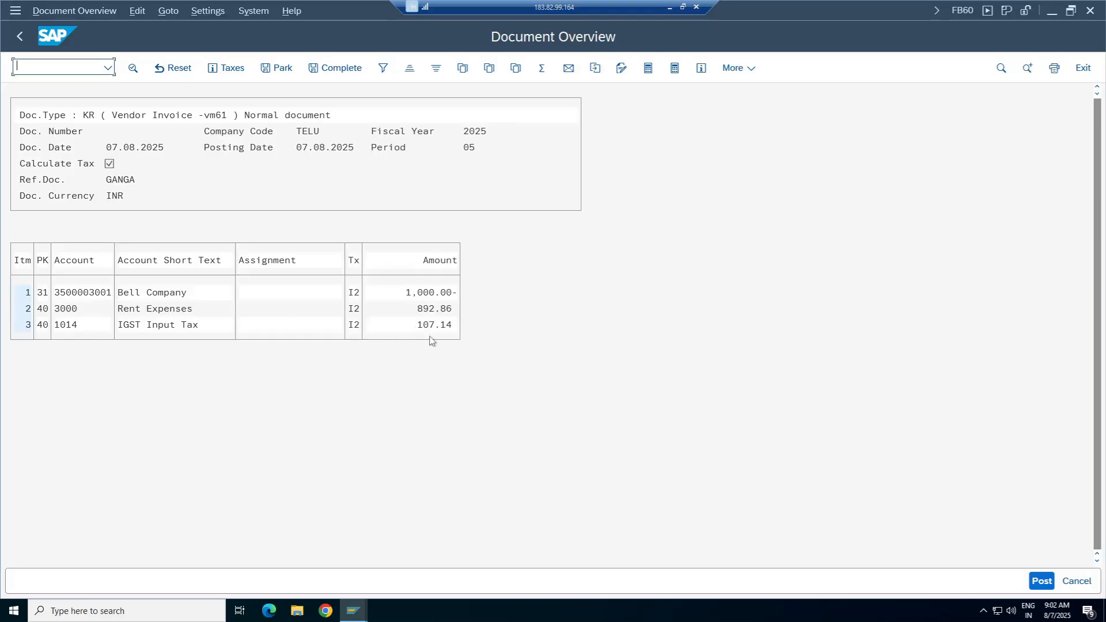
left_click(1040, 581)
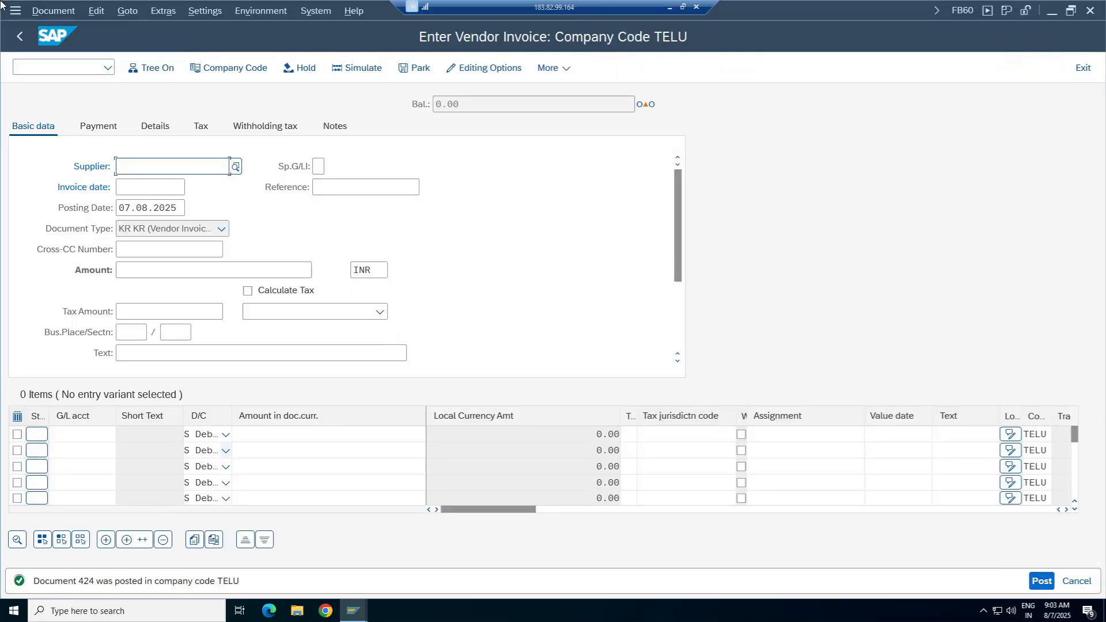
left_click(52, 10)
left_click(56, 50)
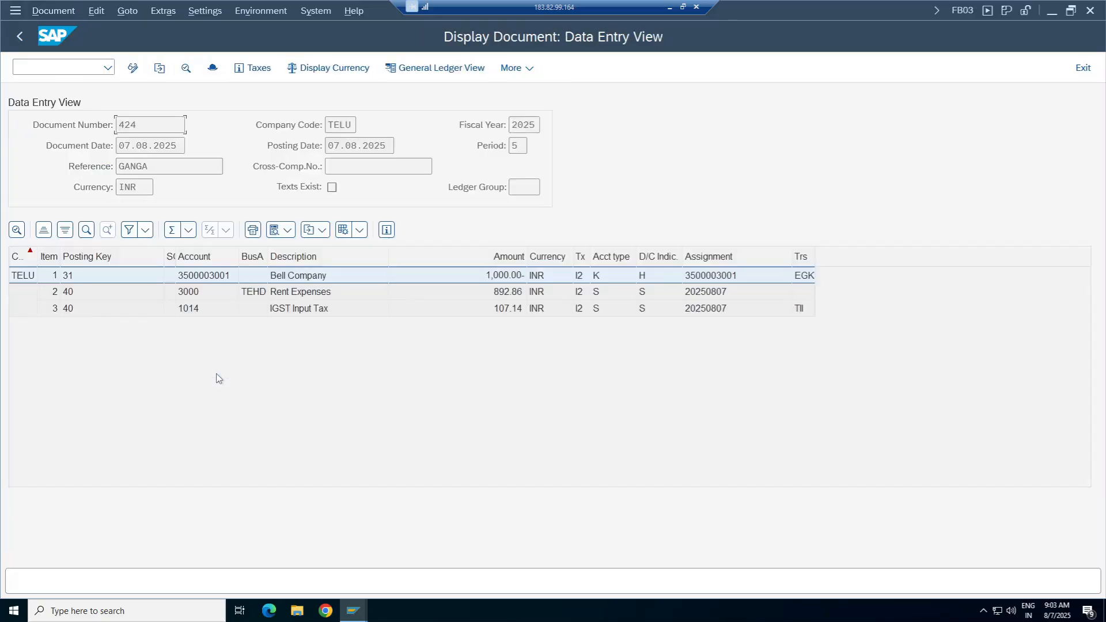
Open customer invoice entry with transaction FB70 in a new session and set the company code to TELU.
left_click(101, 66)
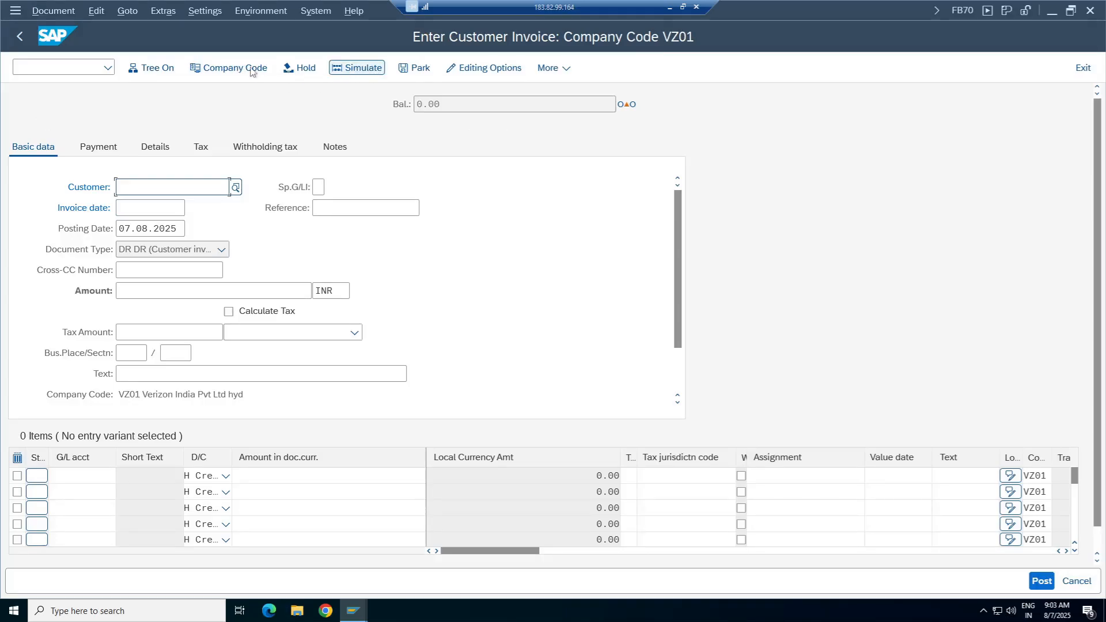
left_click(228, 68)
type("telu")
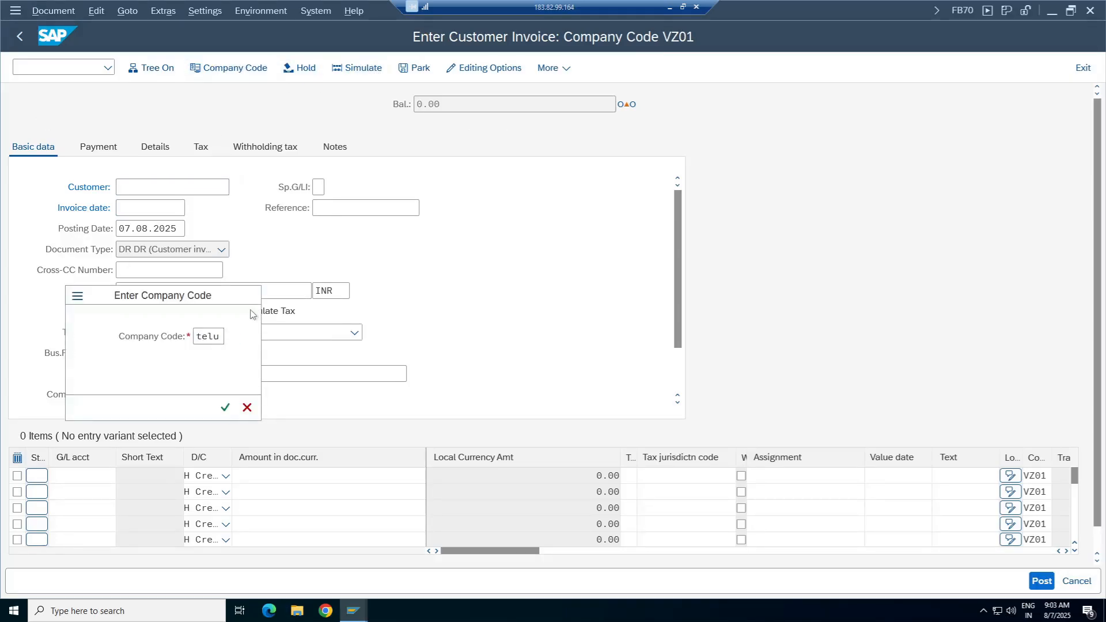
key("Return")
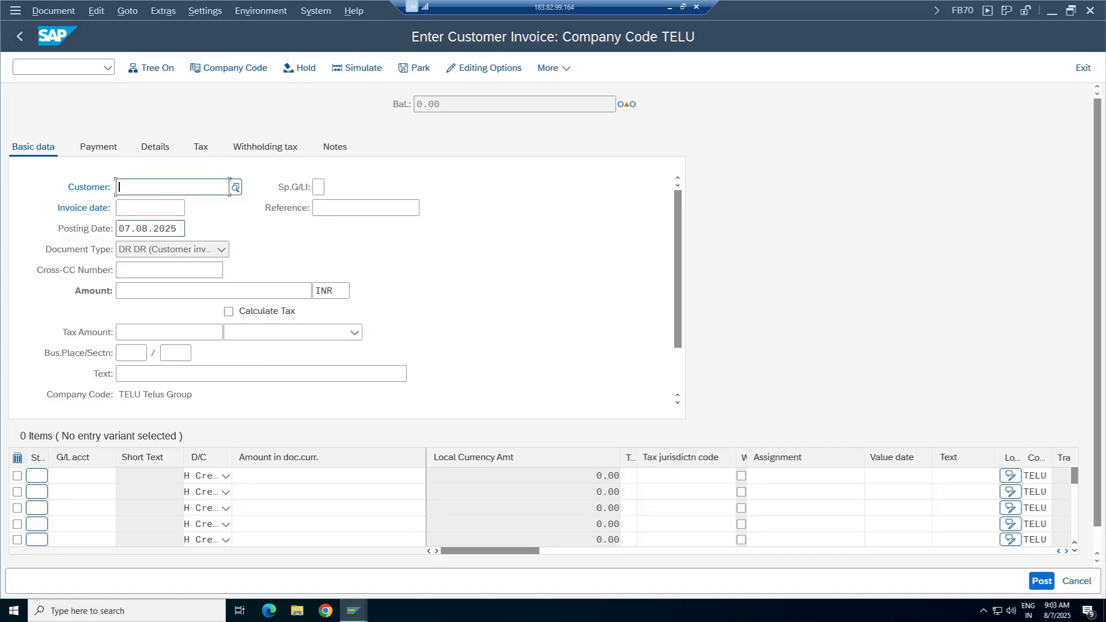
Fill in the invoice header with customer Rogers from the search help, invoice date 07.08.2025 and reference Tax Test03.
left_click(140, 187)
left_click(236, 188)
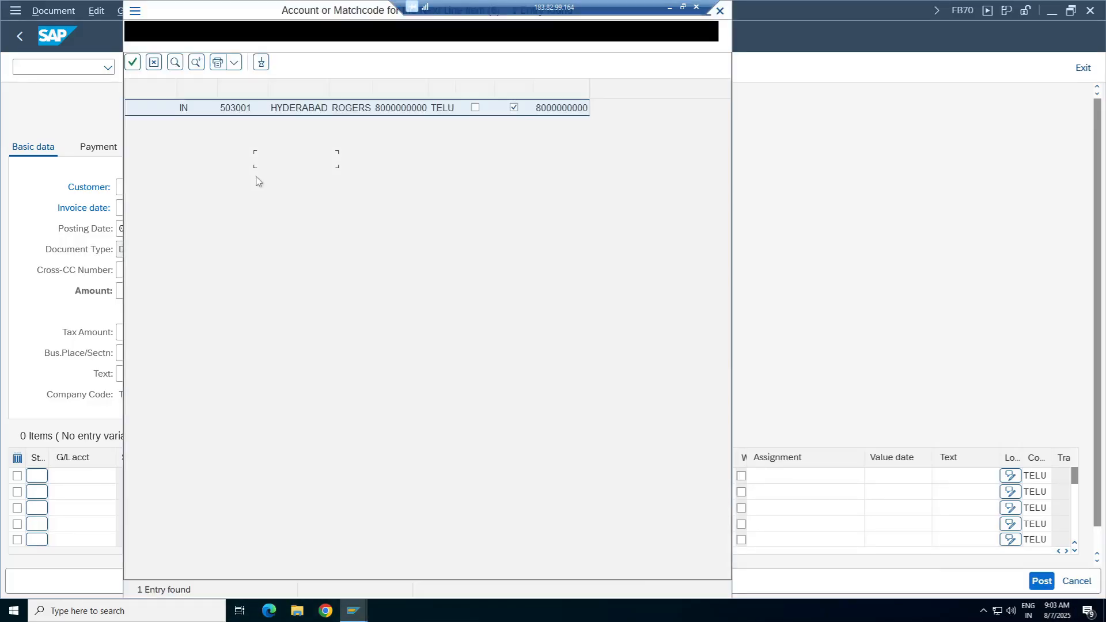
double_click(363, 111)
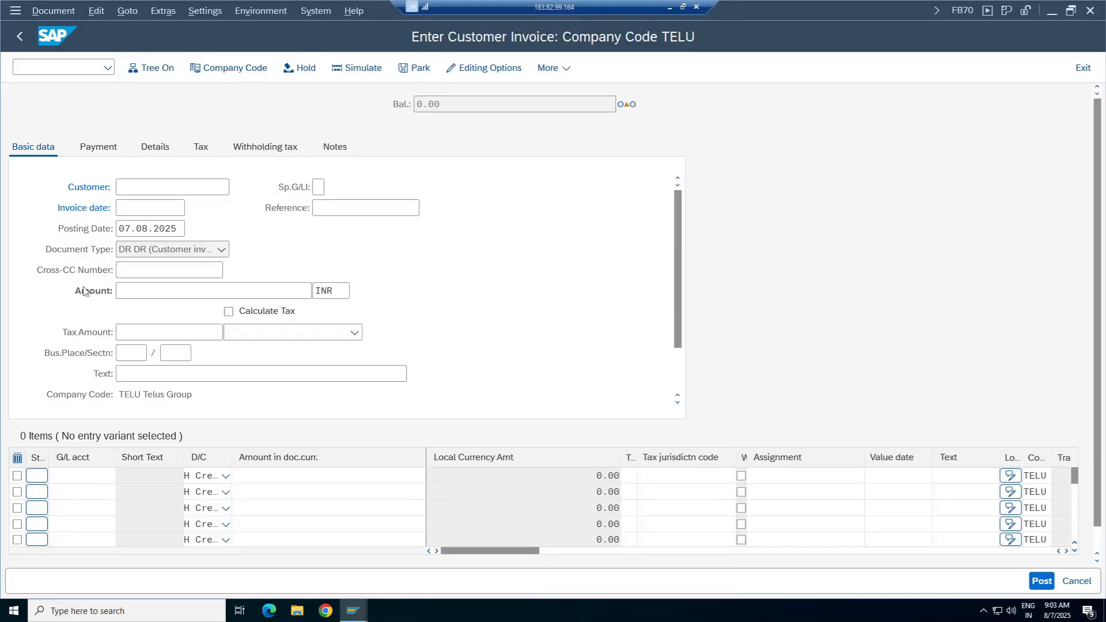
left_click(124, 208)
left_click(192, 208)
double_click(234, 350)
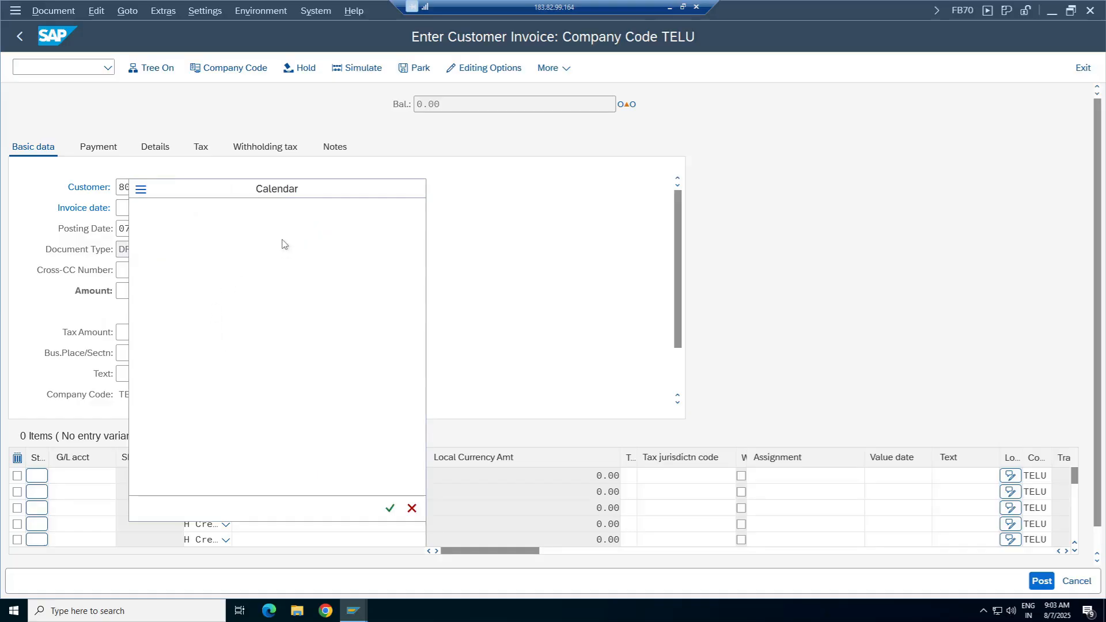
key("Tab")
type("T")
left_click(365, 227)
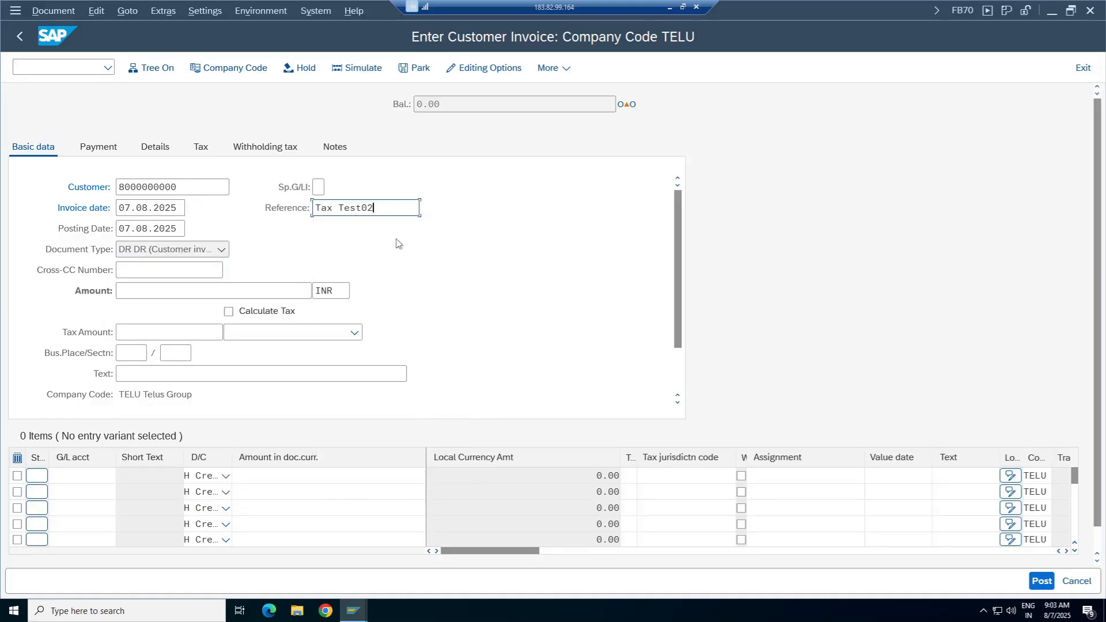
key("BackSpace")
type("3")
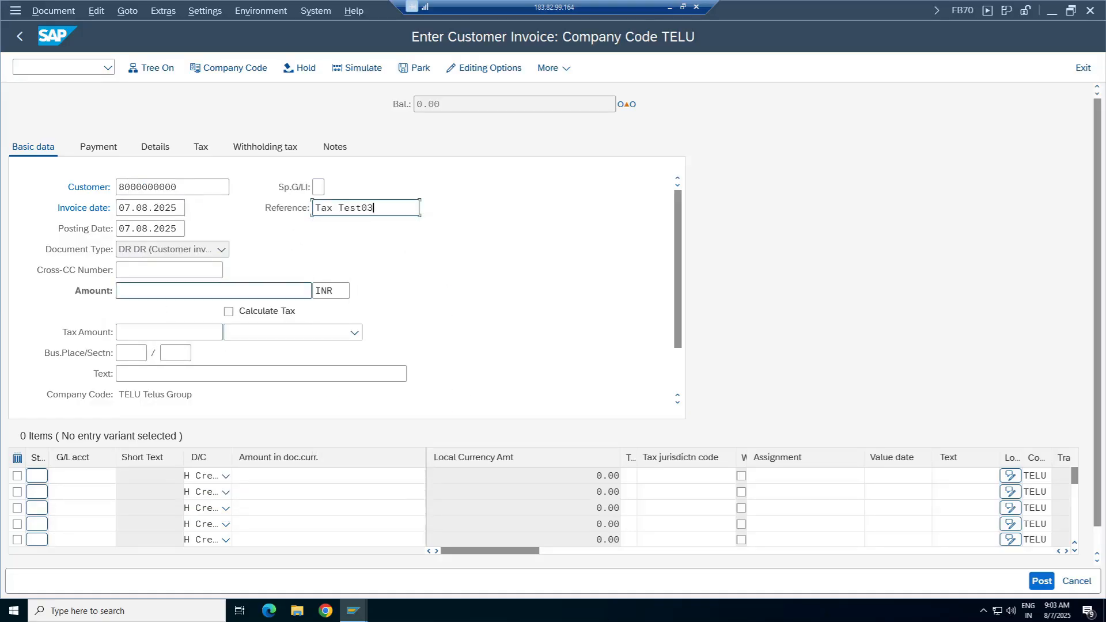
Look up the G/L accounts of company code TELU and assign 4001 Sales to the first line item.
left_click(99, 475)
left_click(120, 477)
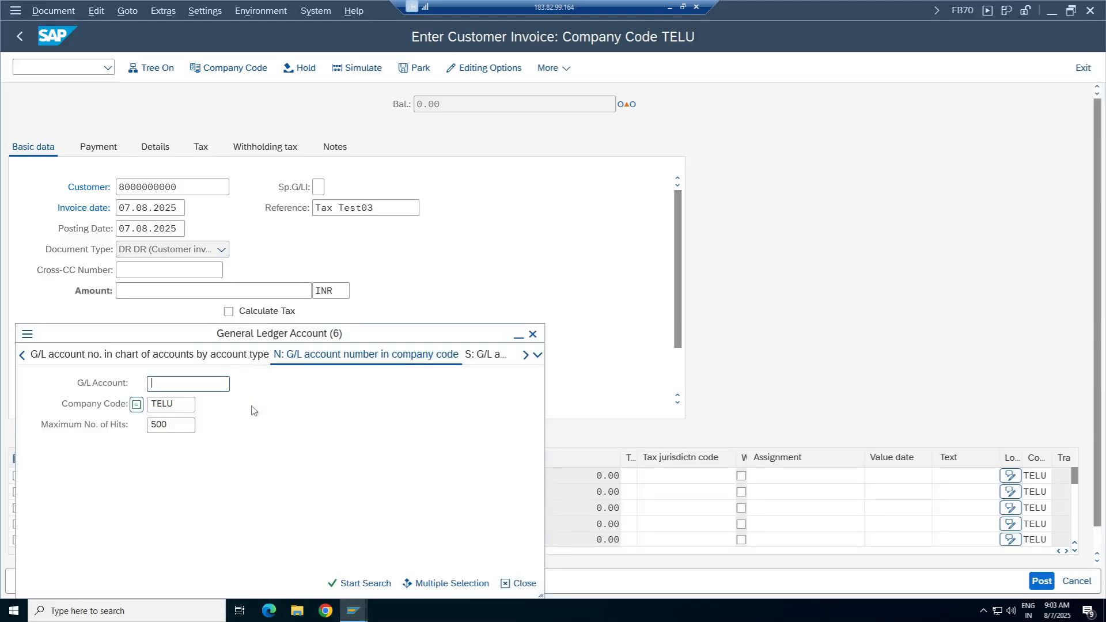
key("Return")
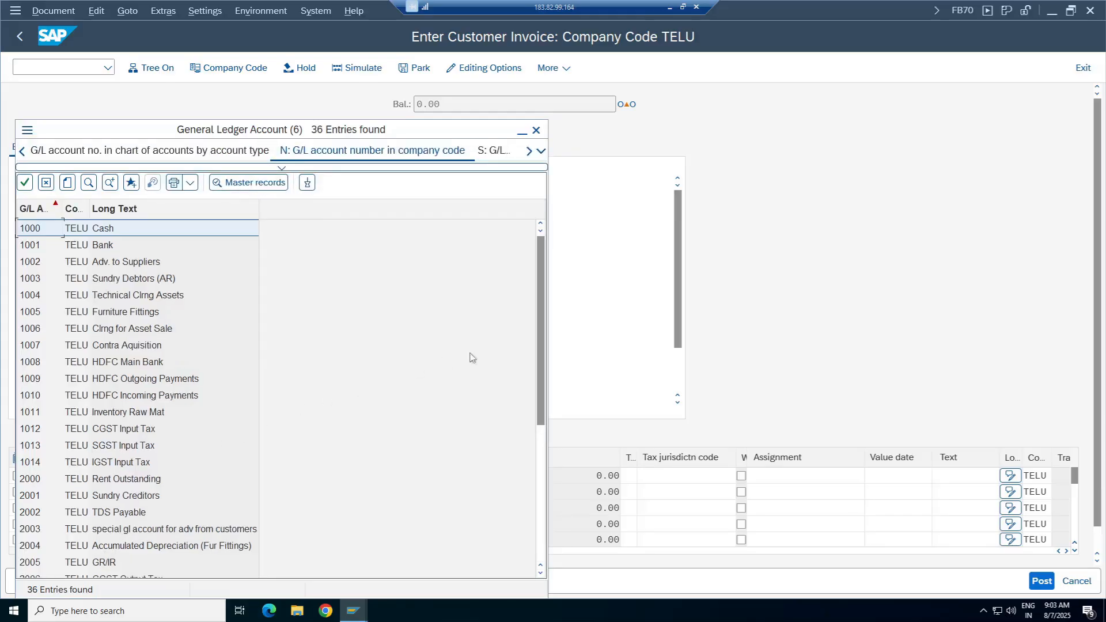
left_click_drag(542, 306, 493, 442)
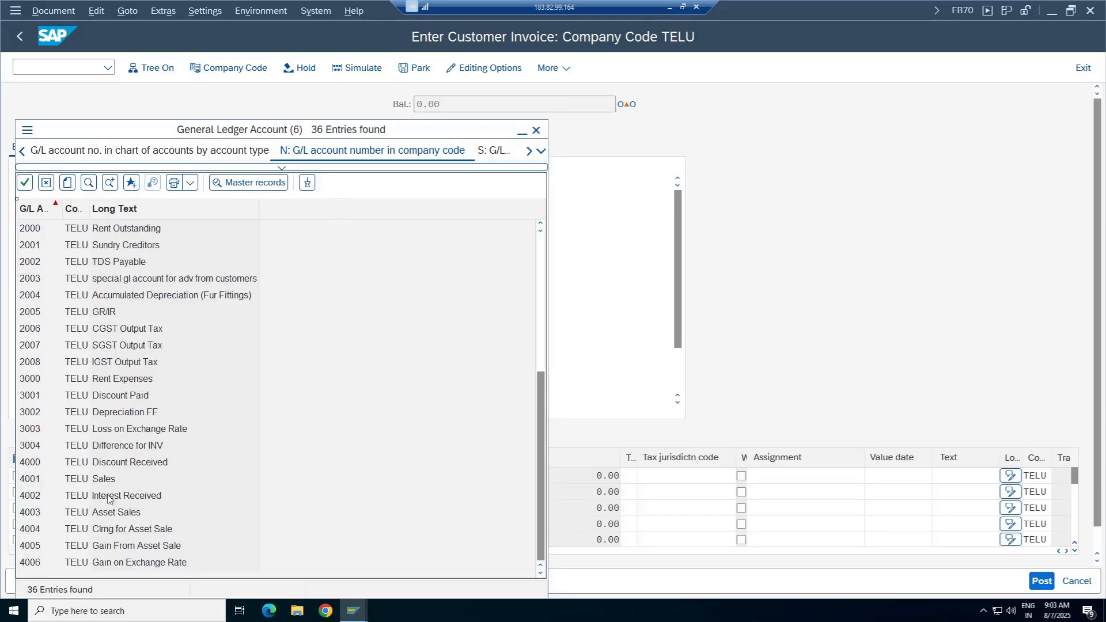
double_click(102, 486)
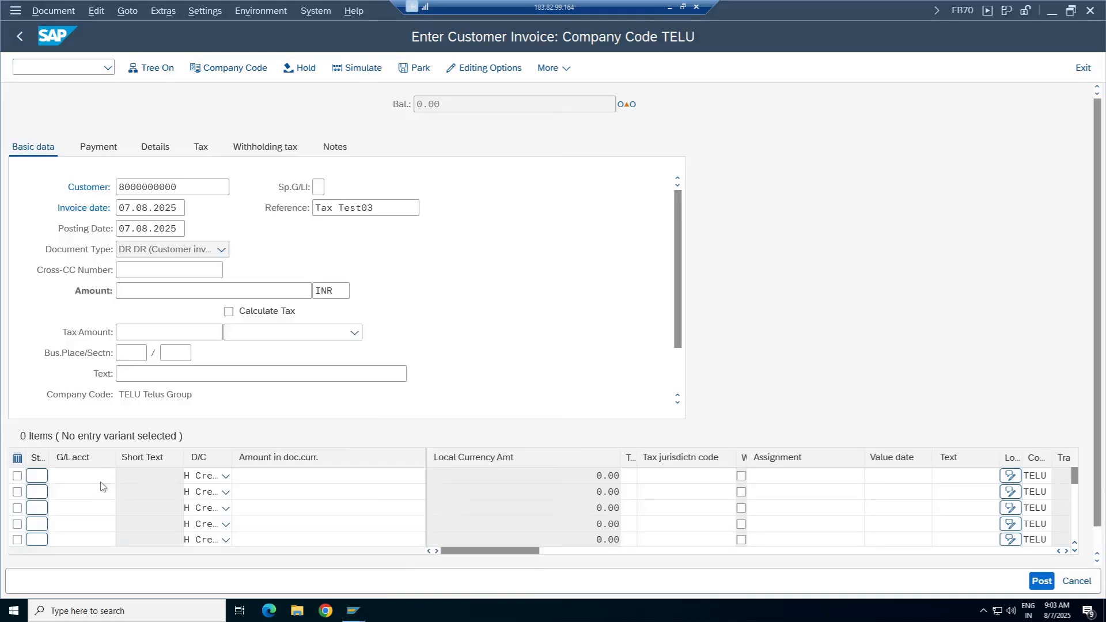
left_click(669, 7)
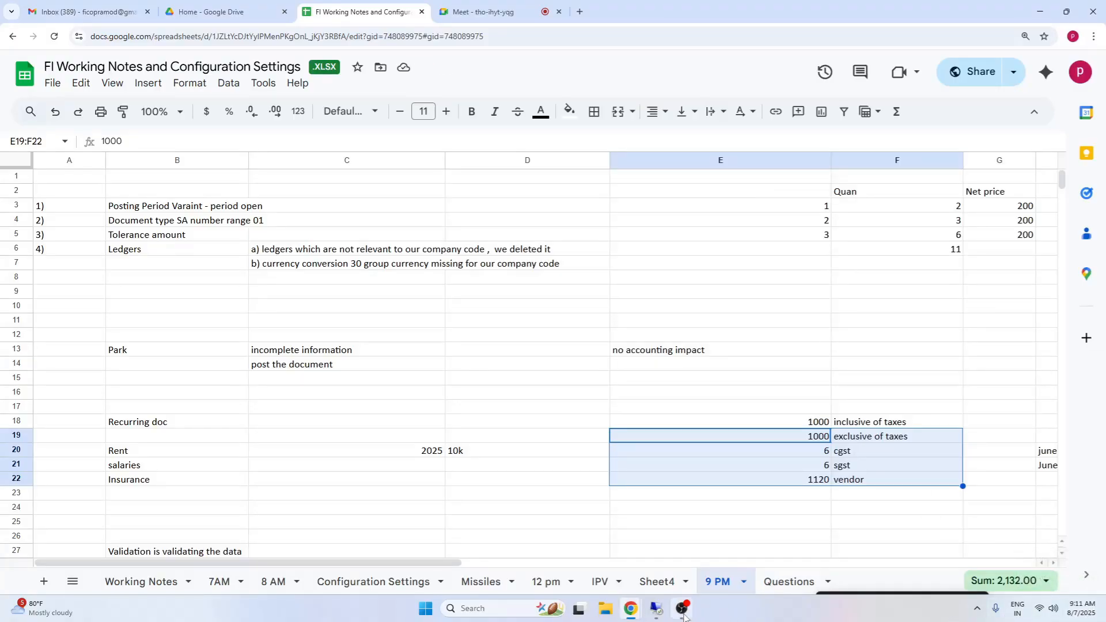
left_click(657, 610)
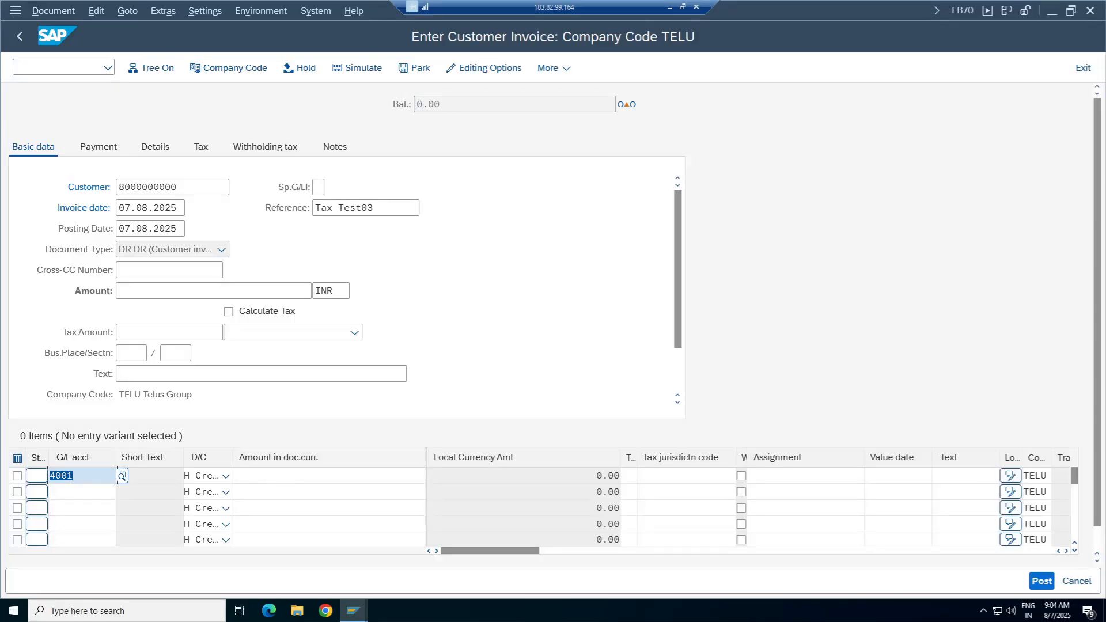
Set the Sales line item's amount to 1000 and its cost center to 100100, leaving the tax code blank.
left_click(316, 478)
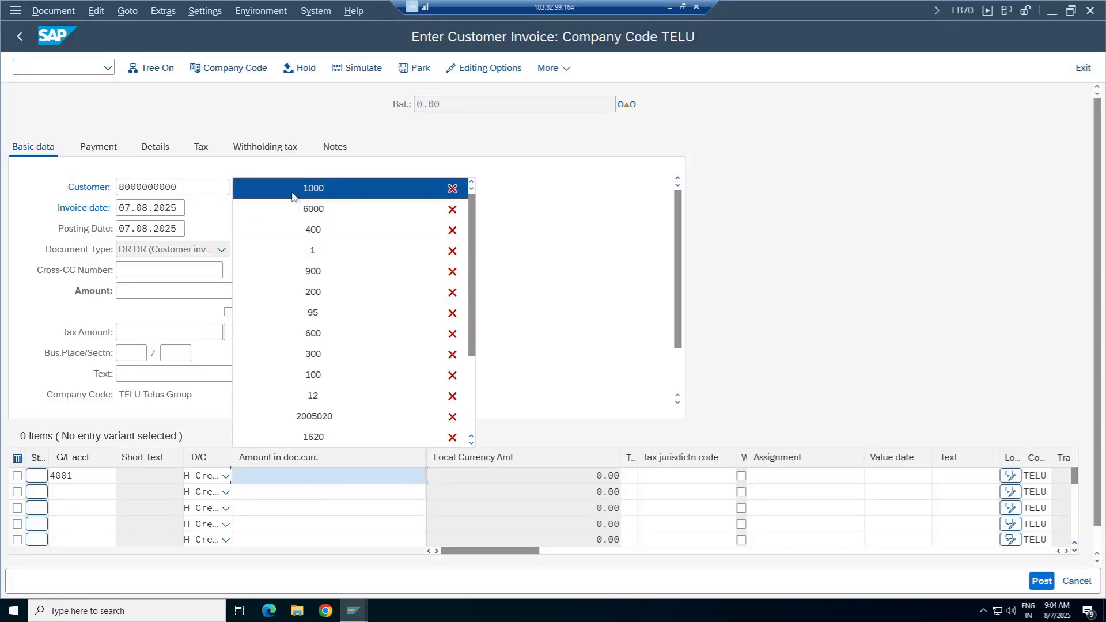
left_click(292, 196)
left_click(629, 476)
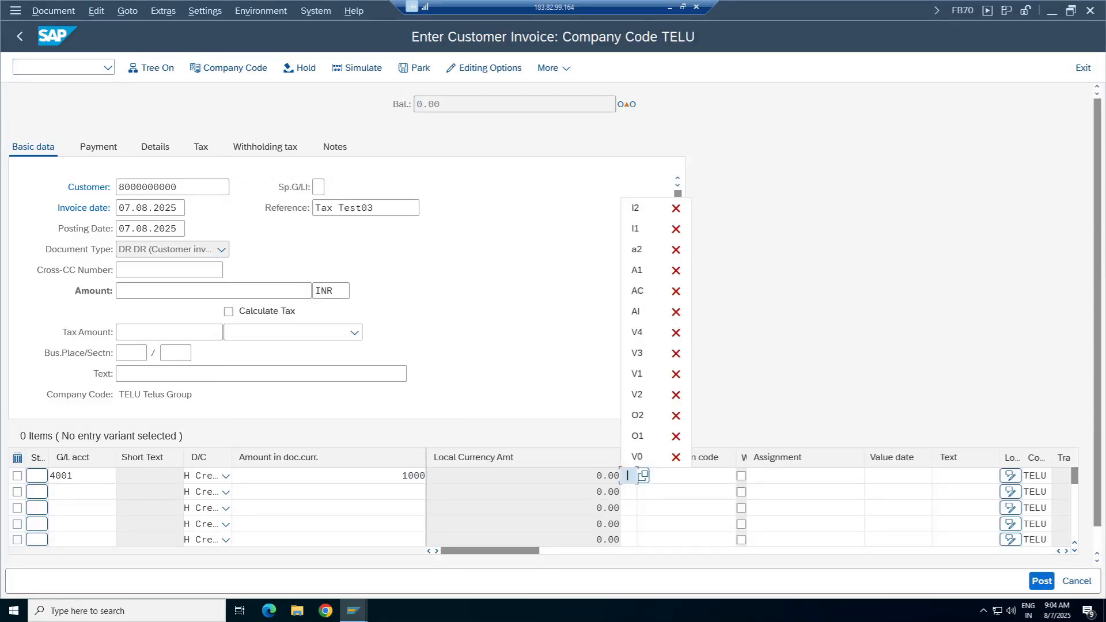
left_click(616, 481)
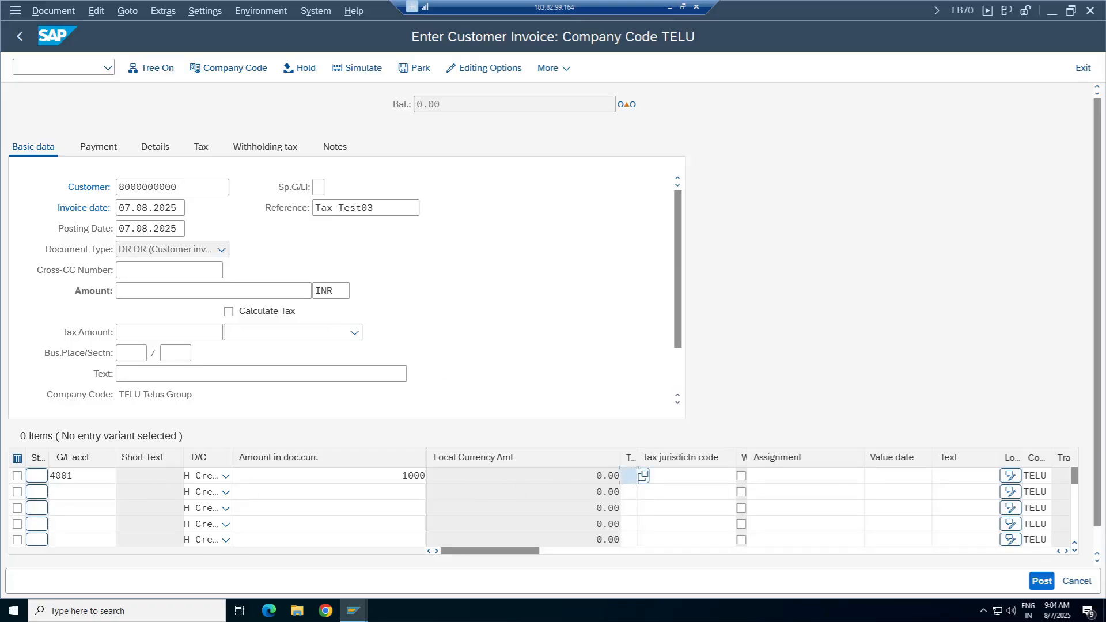
left_click(82, 476)
left_click(1066, 551)
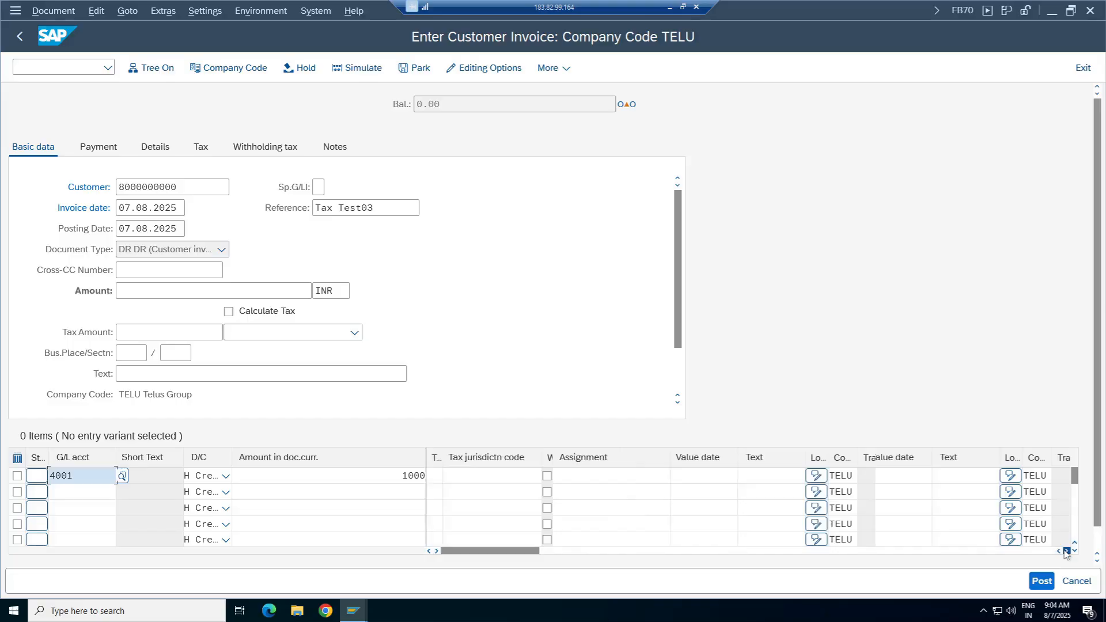
left_click(733, 477)
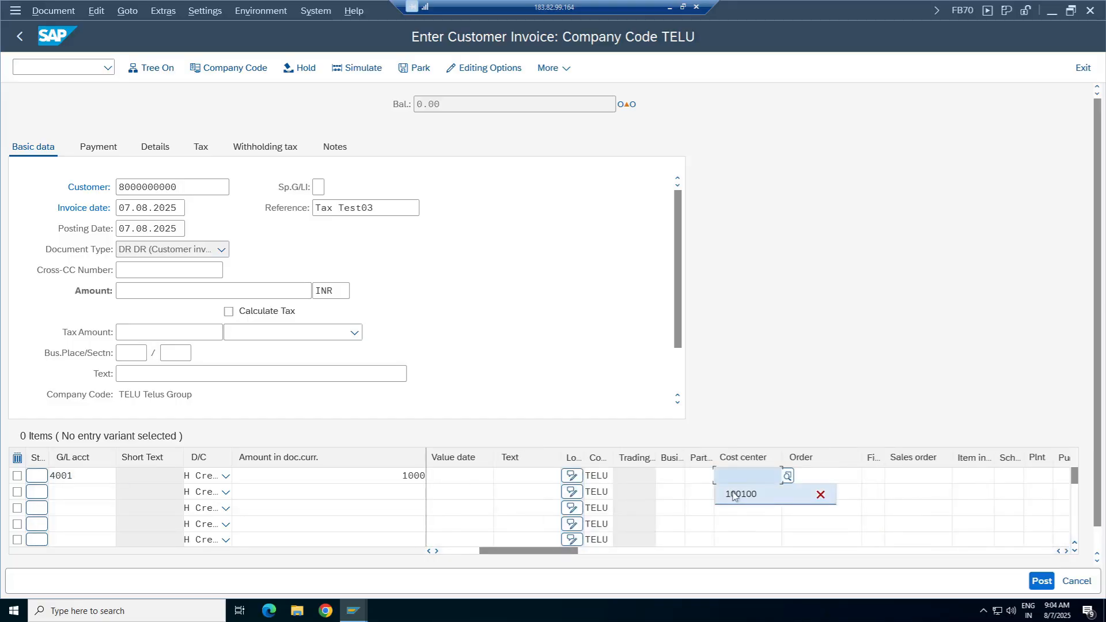
left_click(733, 493)
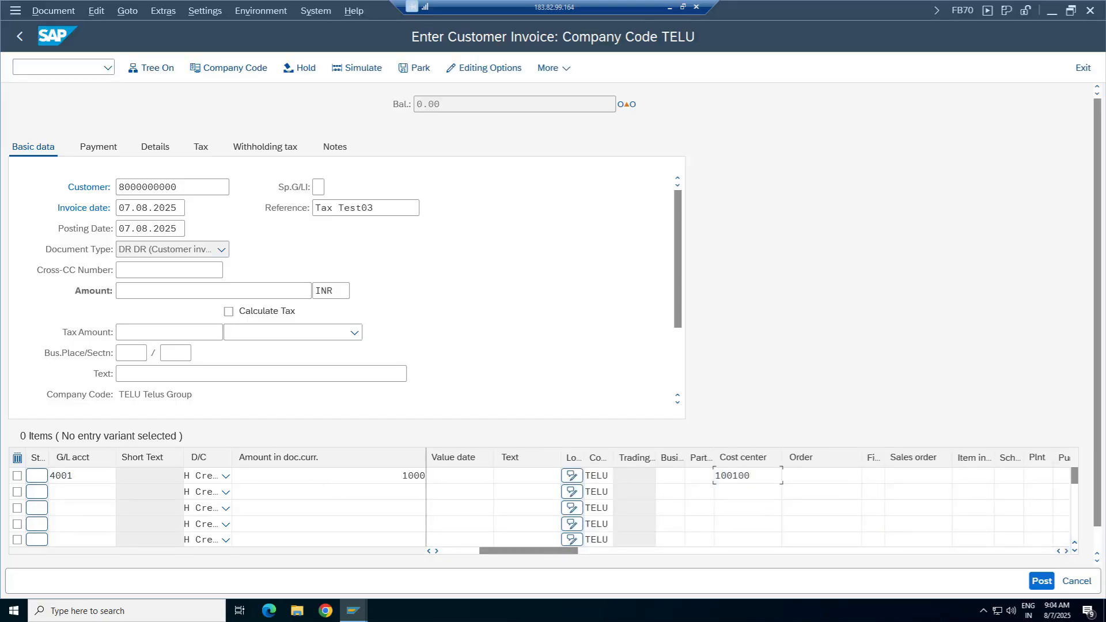
key("Return")
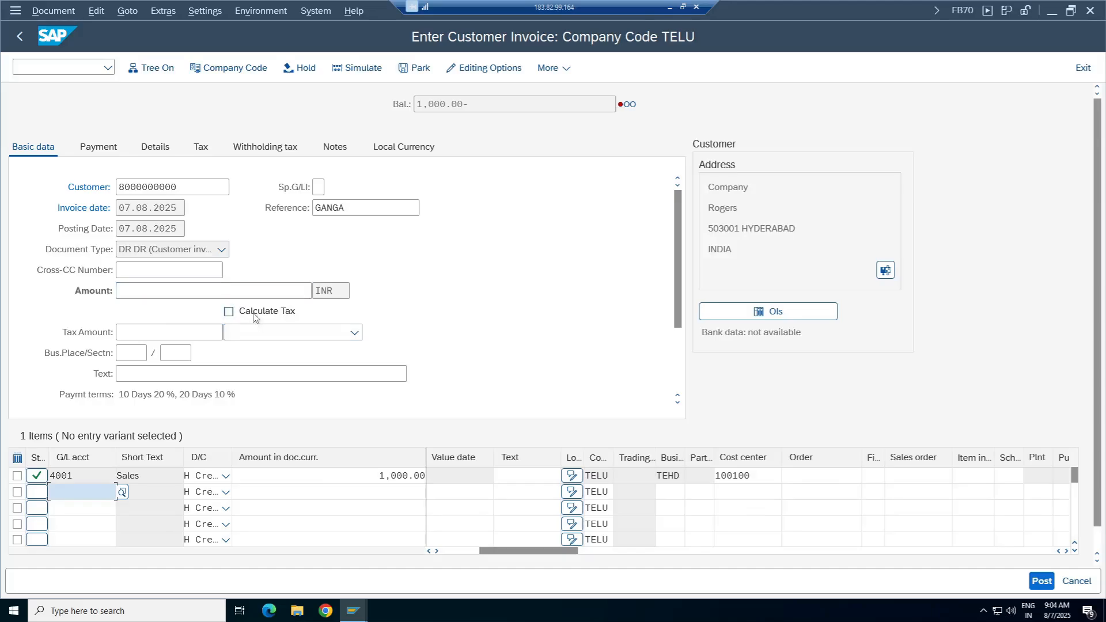
Enable tax calculation with code O1 (CGST 6 % & SGST 6 % TELU output), set the invoice amount to 1000 and simulate.
left_click(257, 314)
left_click(356, 333)
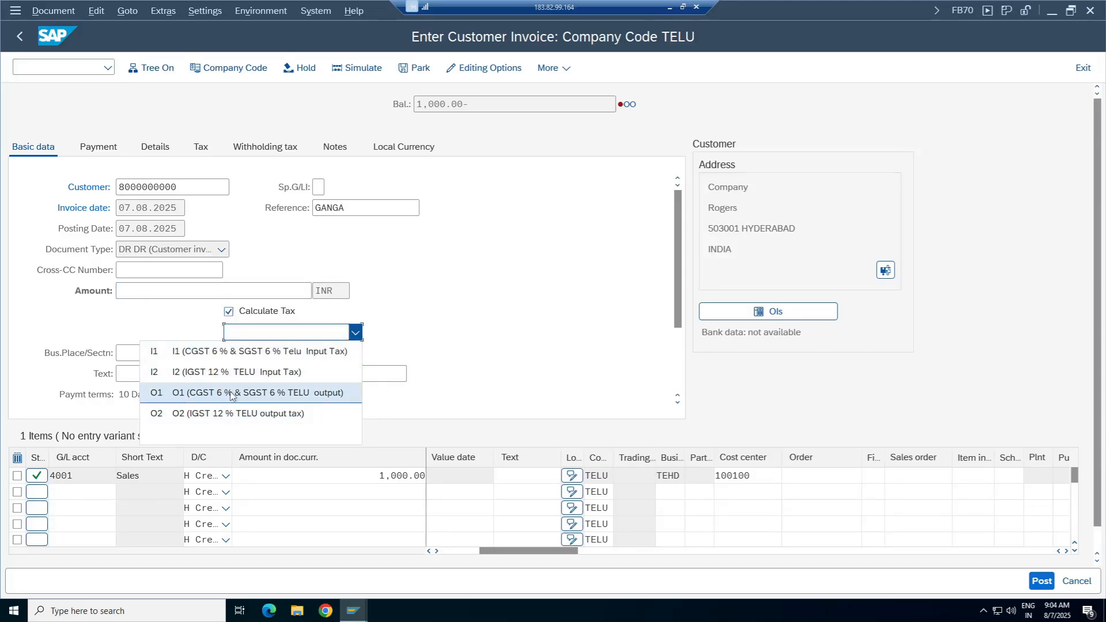
left_click(196, 393)
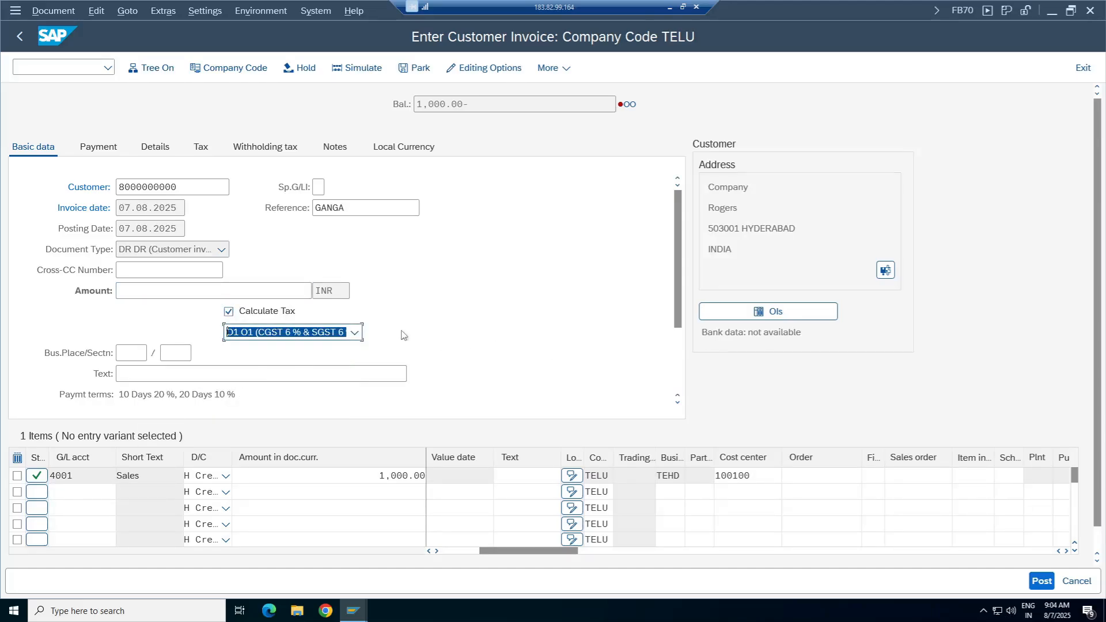
left_click(310, 291)
type("1000")
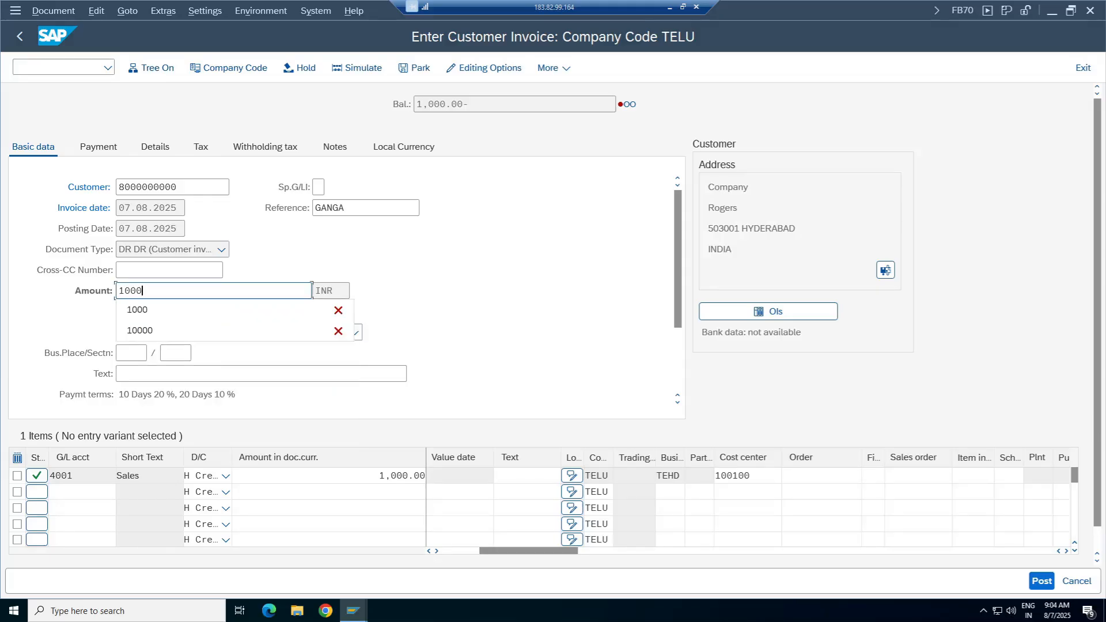
key("Return")
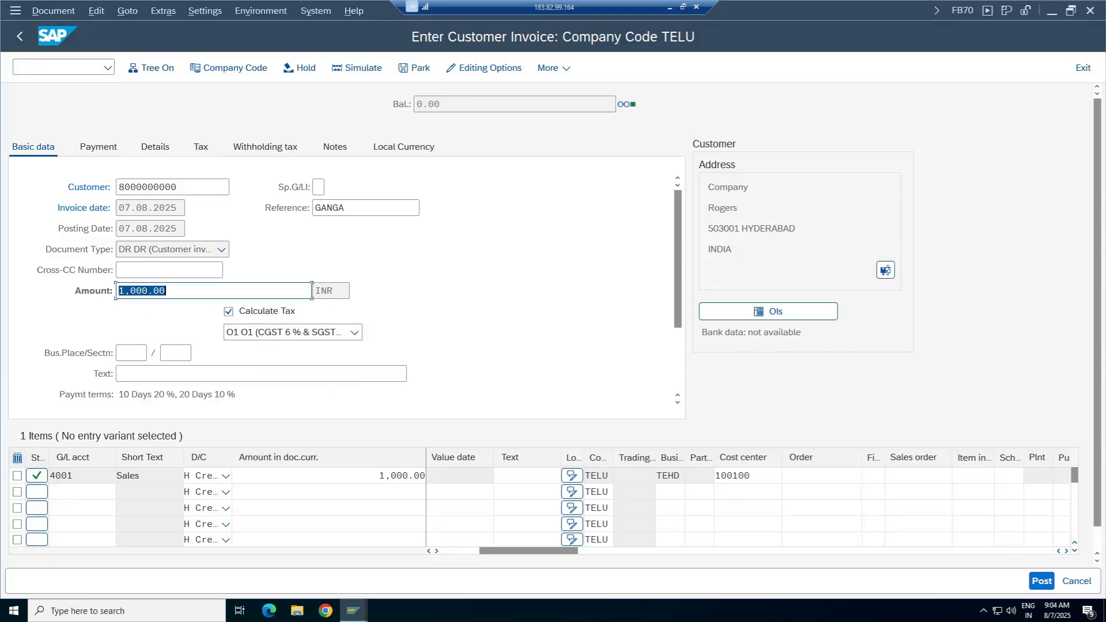
left_click(357, 67)
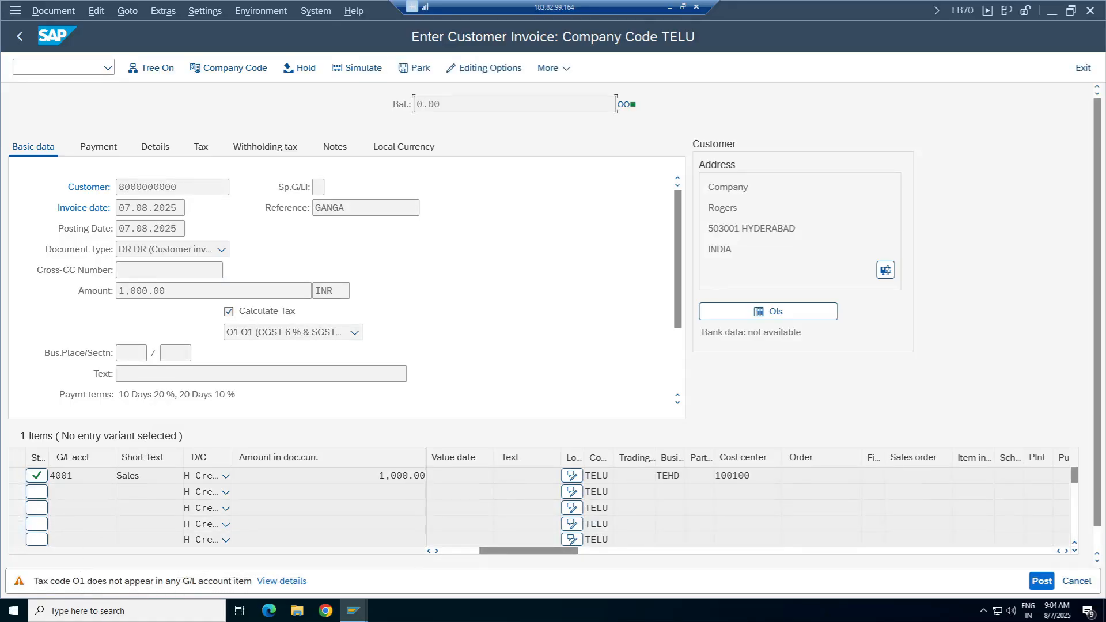
left_click(118, 476)
In G/L account 4001 Sales, set the tax category to + (Only output tax allowed), allow posting without tax, and save despite the warning.
mouse_move(364, 618)
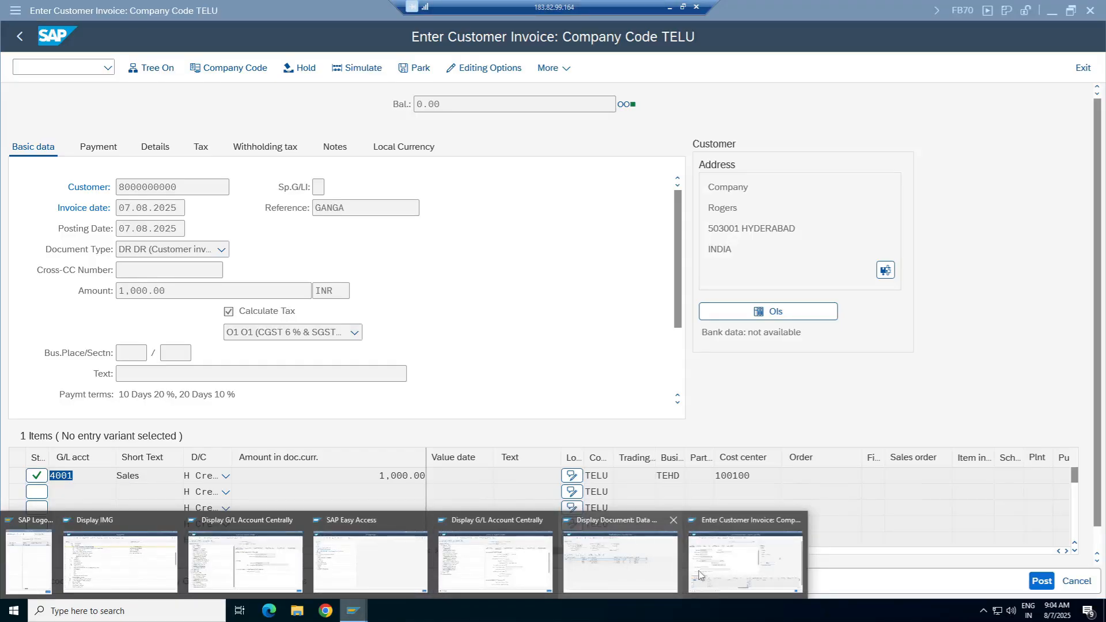
left_click(499, 573)
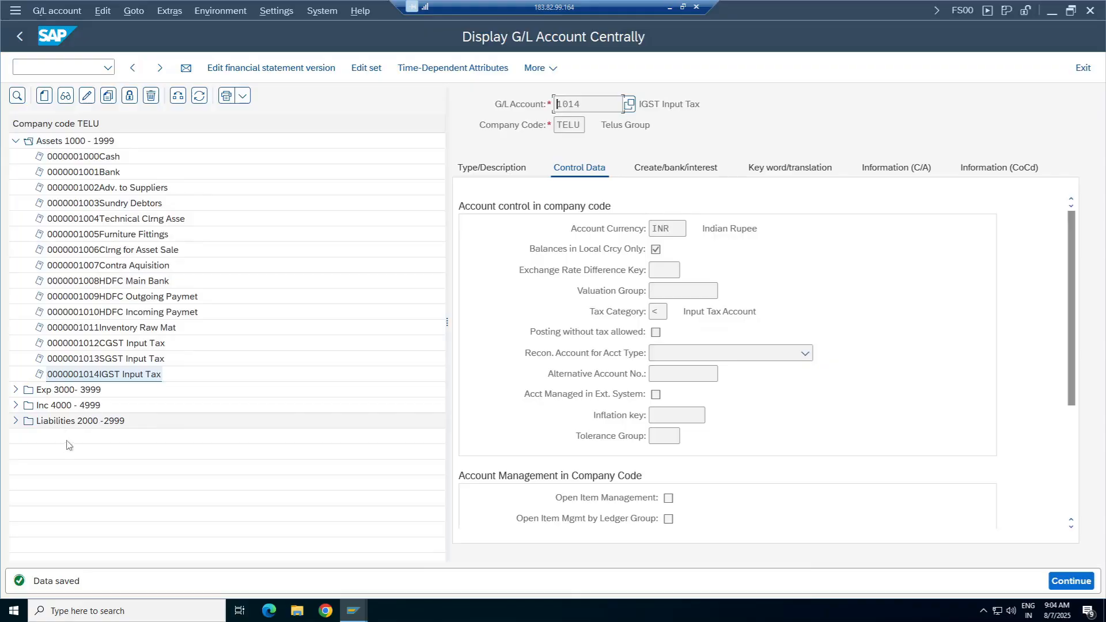
left_click(16, 405)
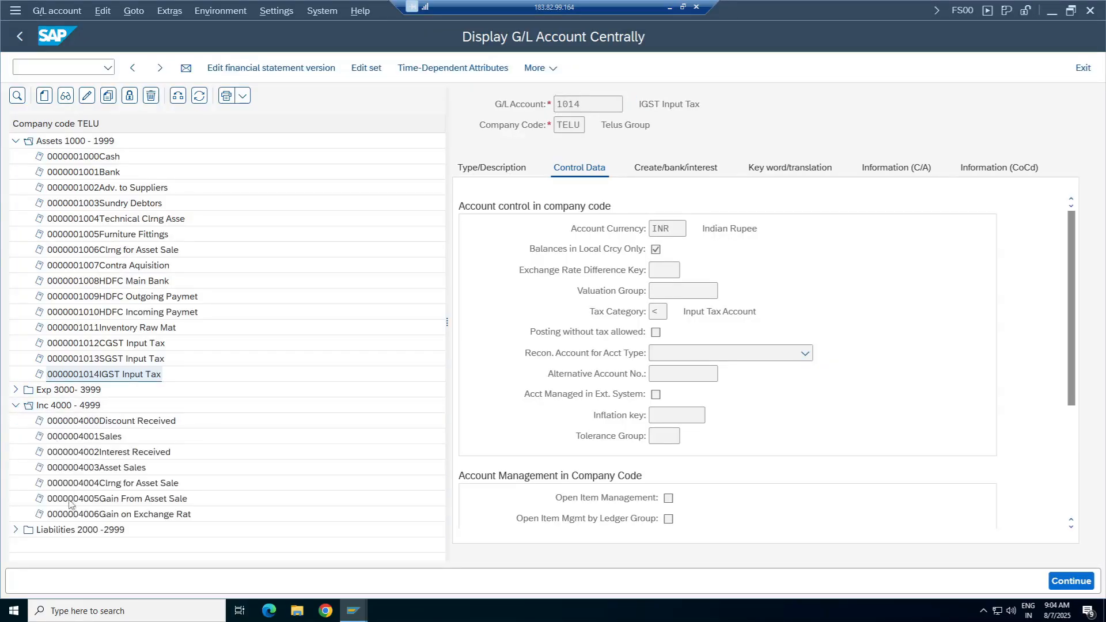
double_click(84, 436)
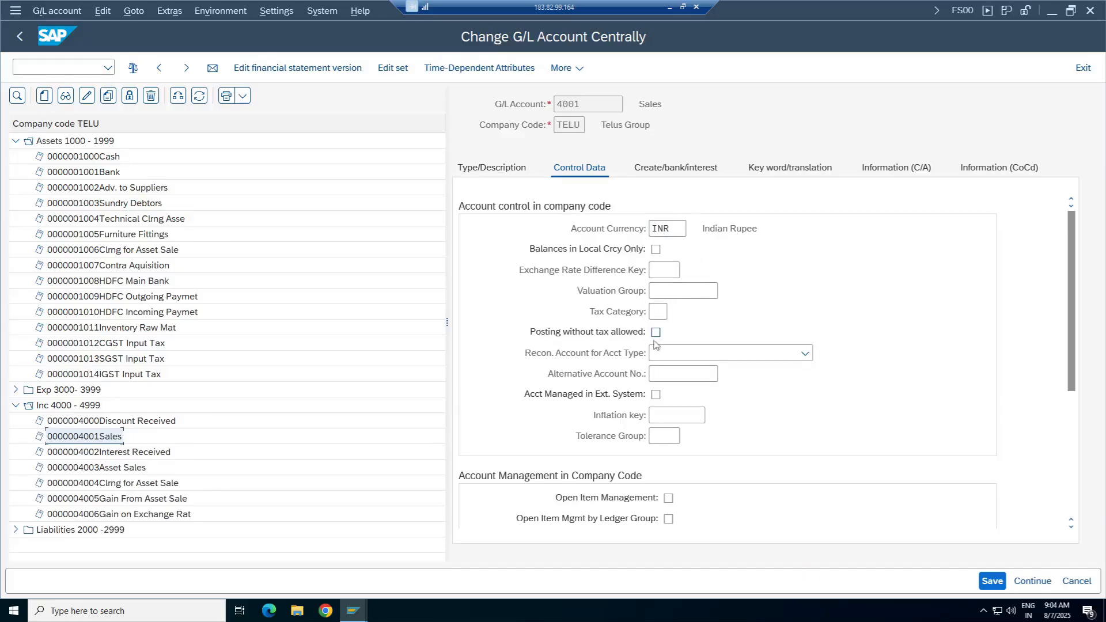
left_click(658, 312)
left_click(676, 316)
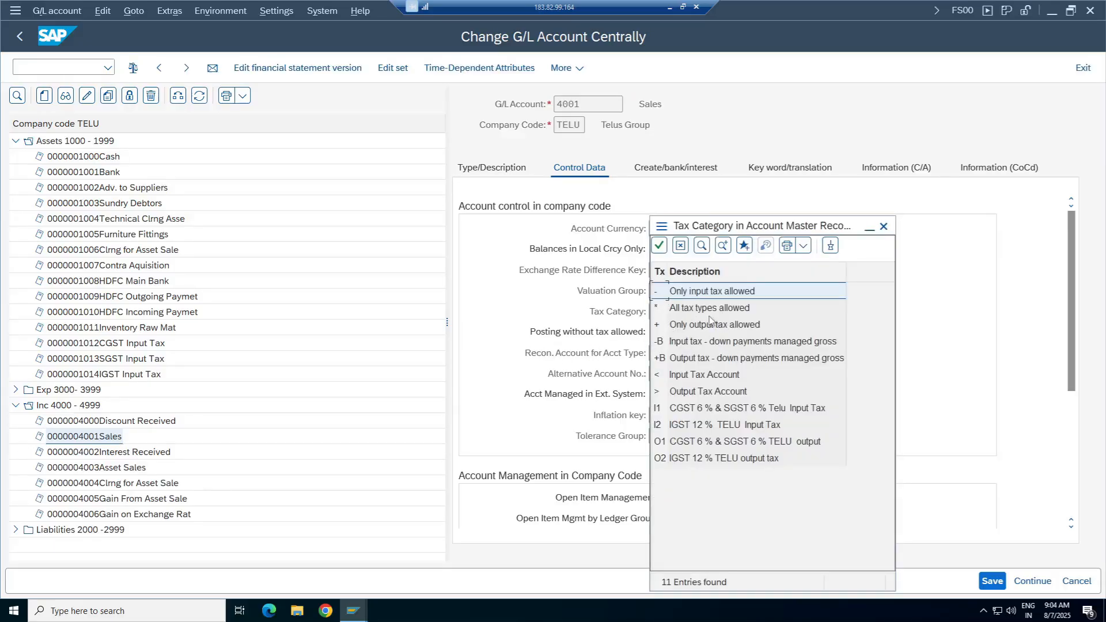
double_click(712, 325)
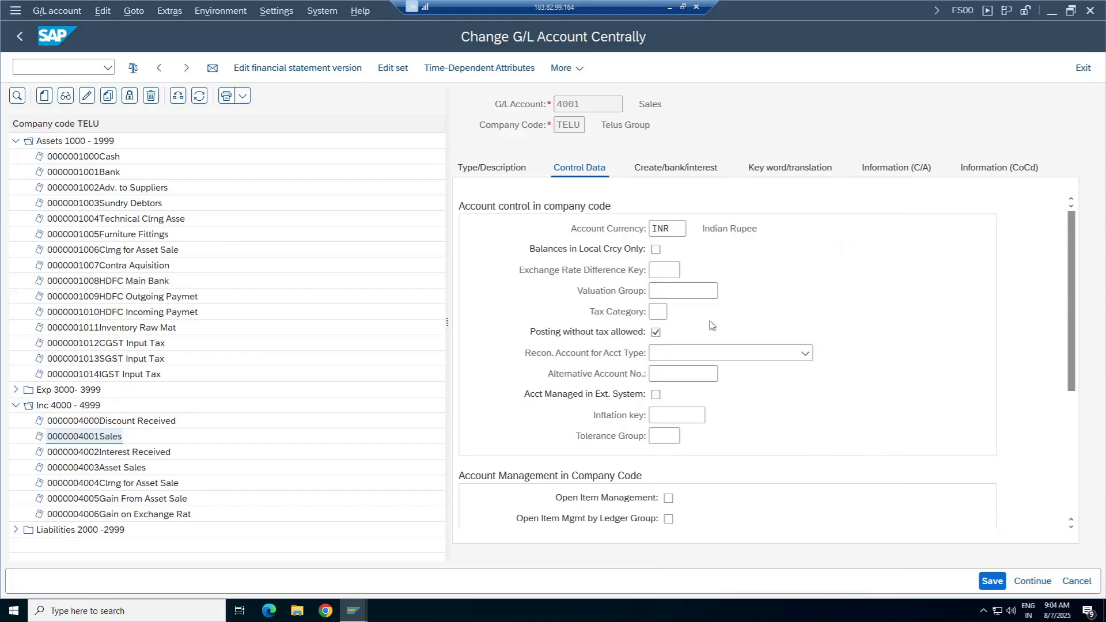
left_click(993, 582)
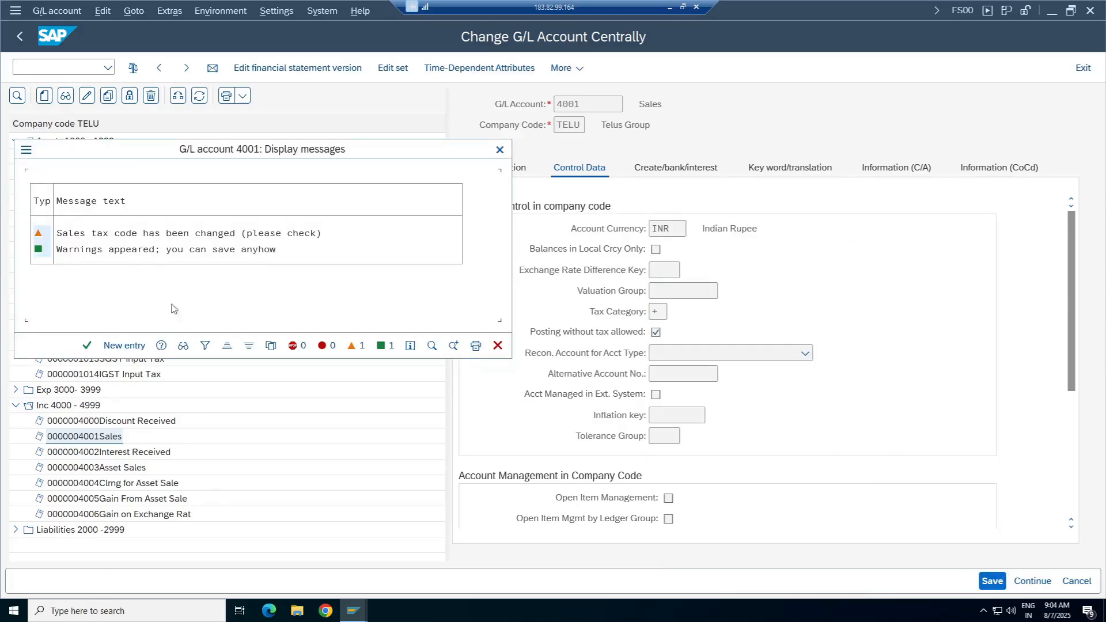
left_click(87, 345)
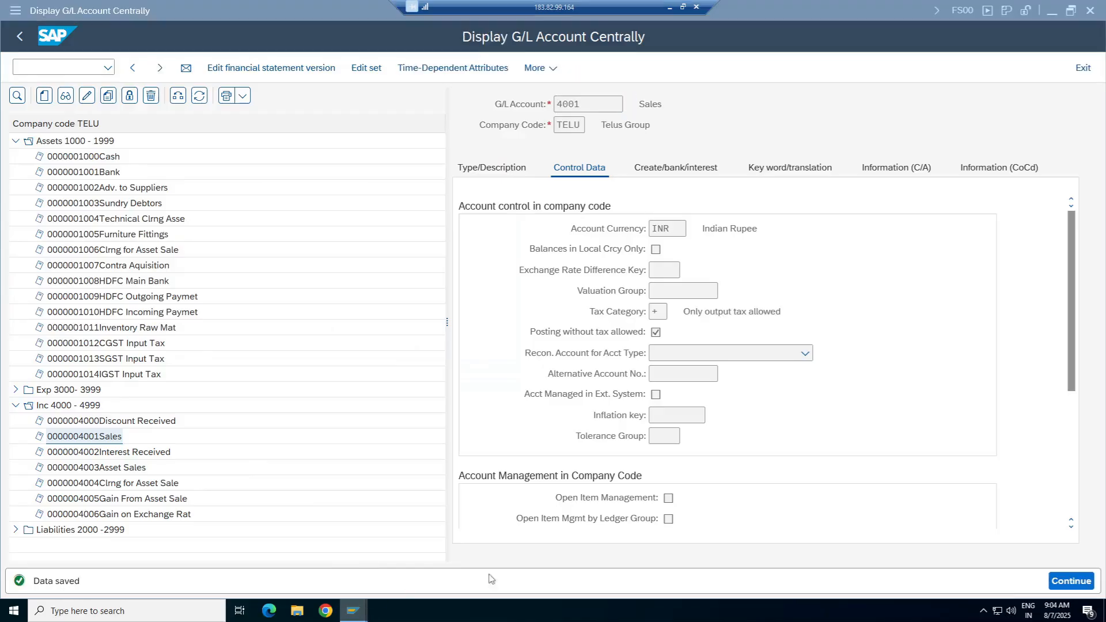
Return to the FB70 customer invoice, assign tax code O1 to the Sales line item and simulate the document.
mouse_move(671, 559)
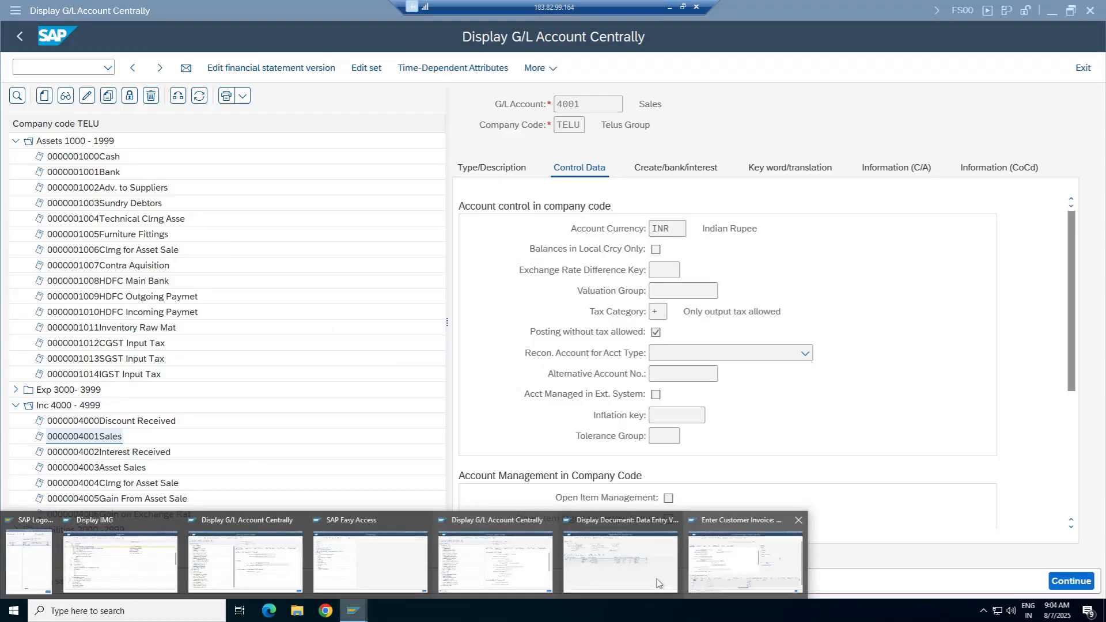
left_click(737, 571)
left_click(419, 391)
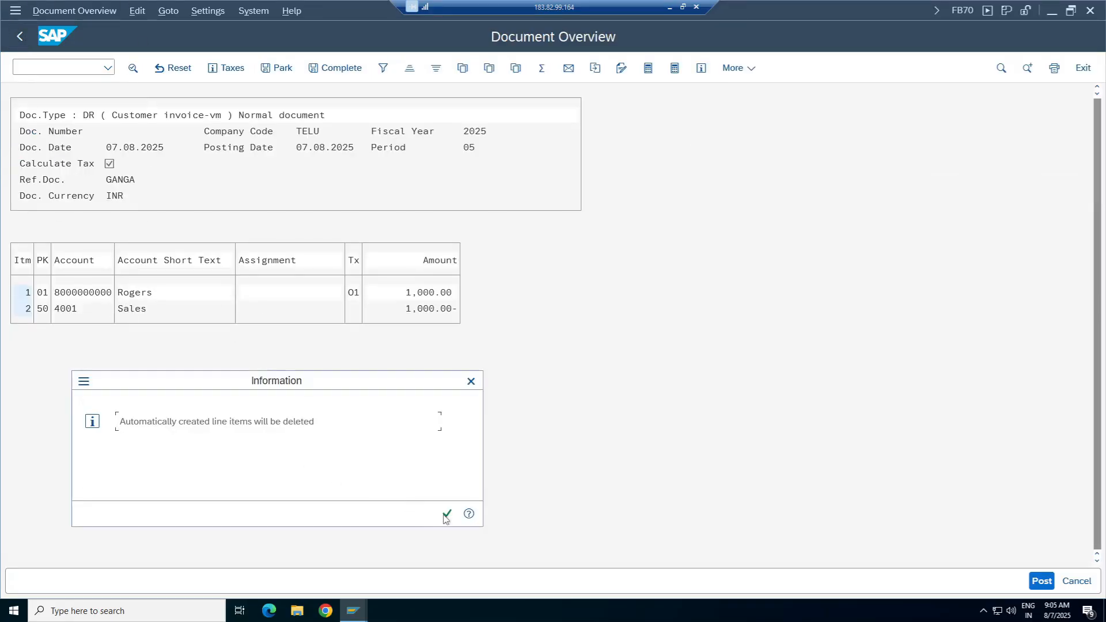
left_click(447, 513)
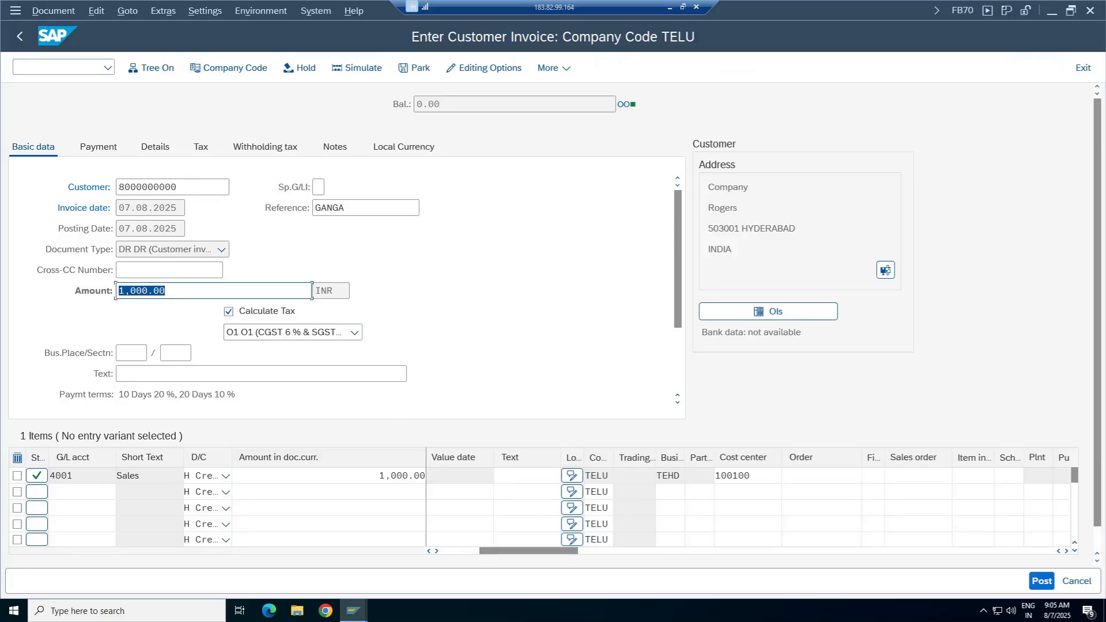
left_click(628, 475)
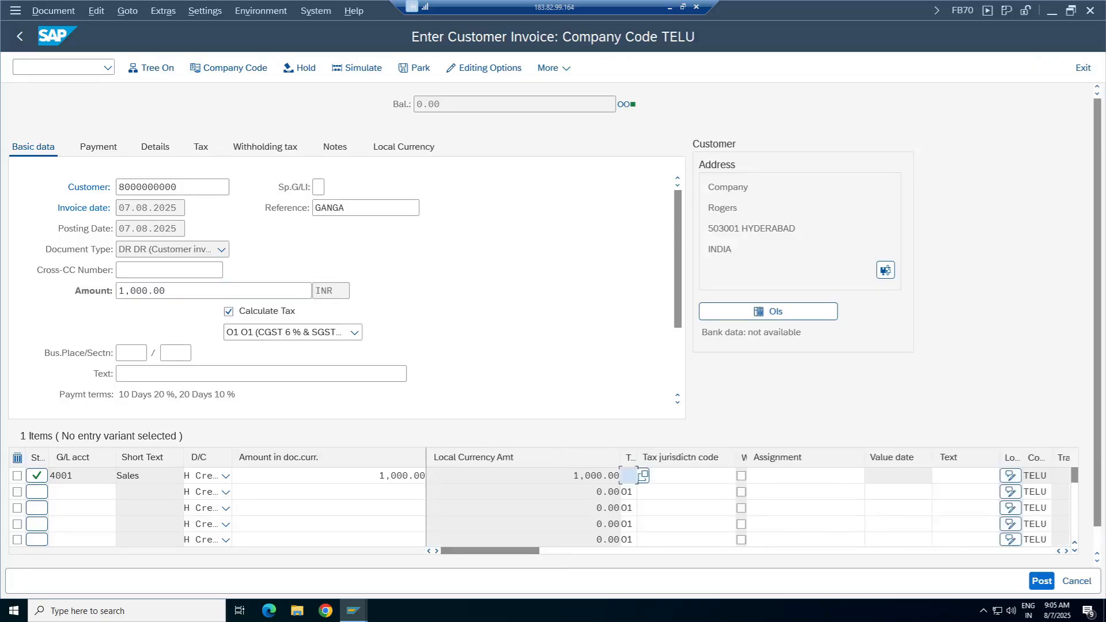
type("O")
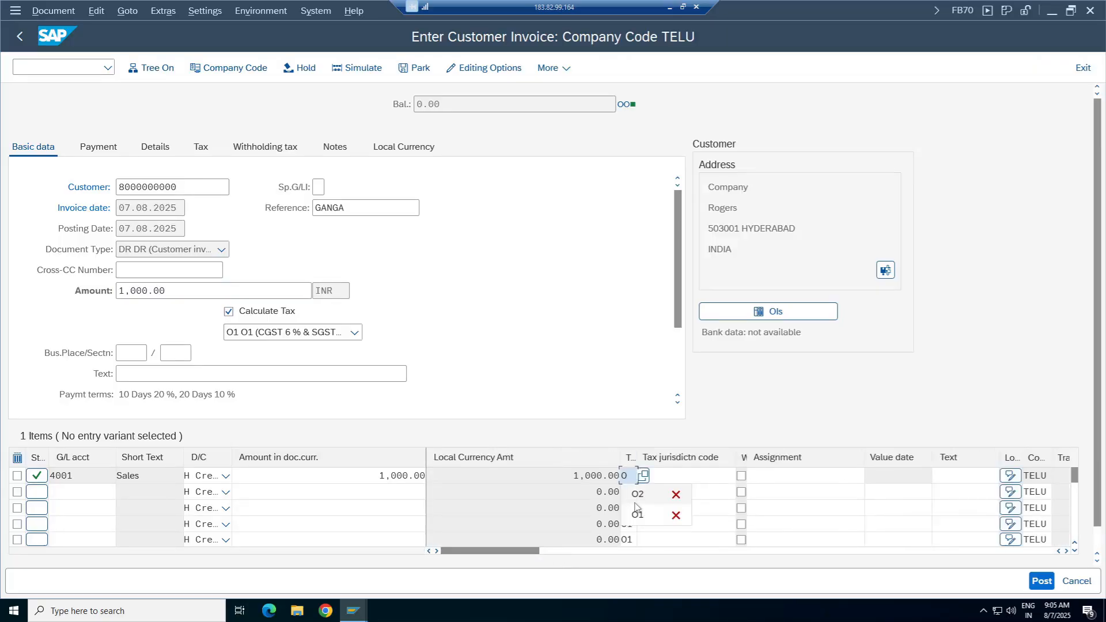
left_click(637, 513)
key("Return")
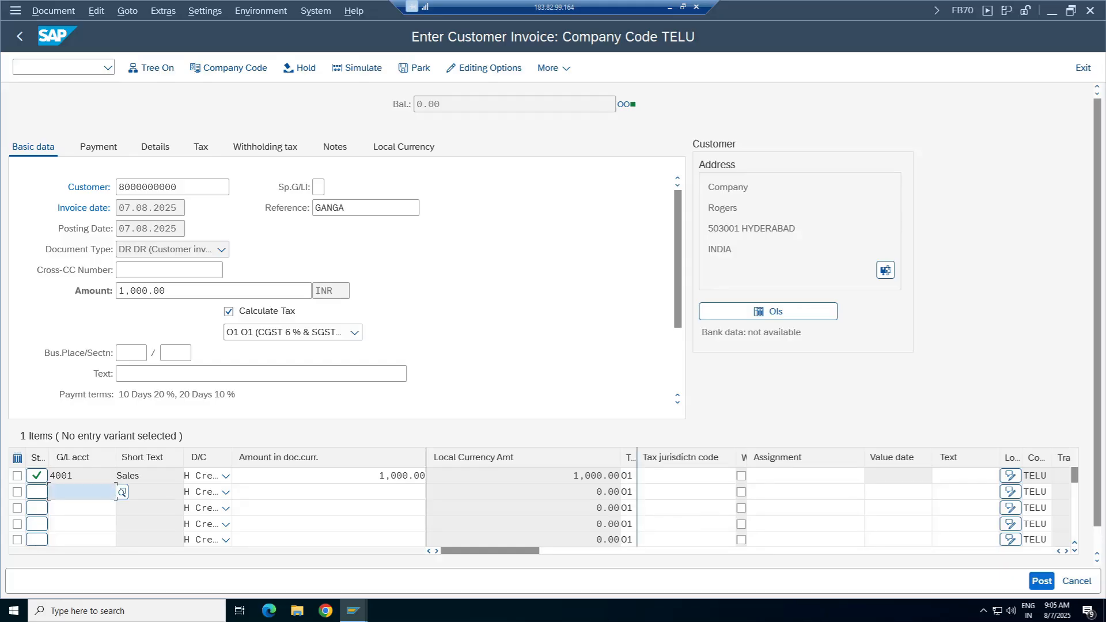
left_click(369, 69)
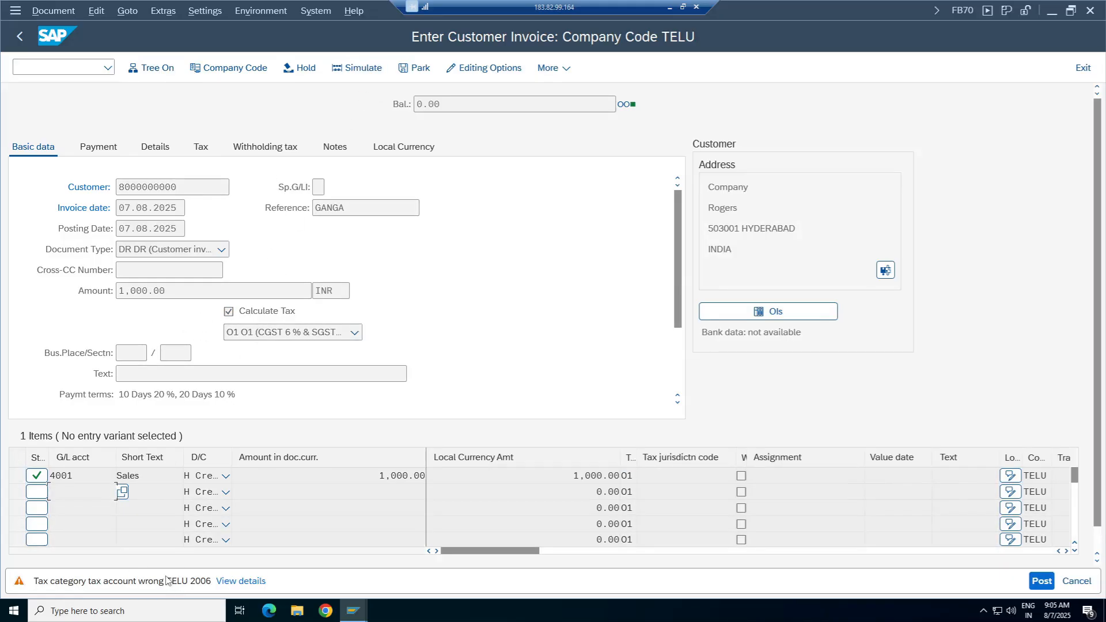
In G/L account 2006 CGST Output Tax, set the tax category to > (Output Tax Account) and save.
mouse_move(369, 617)
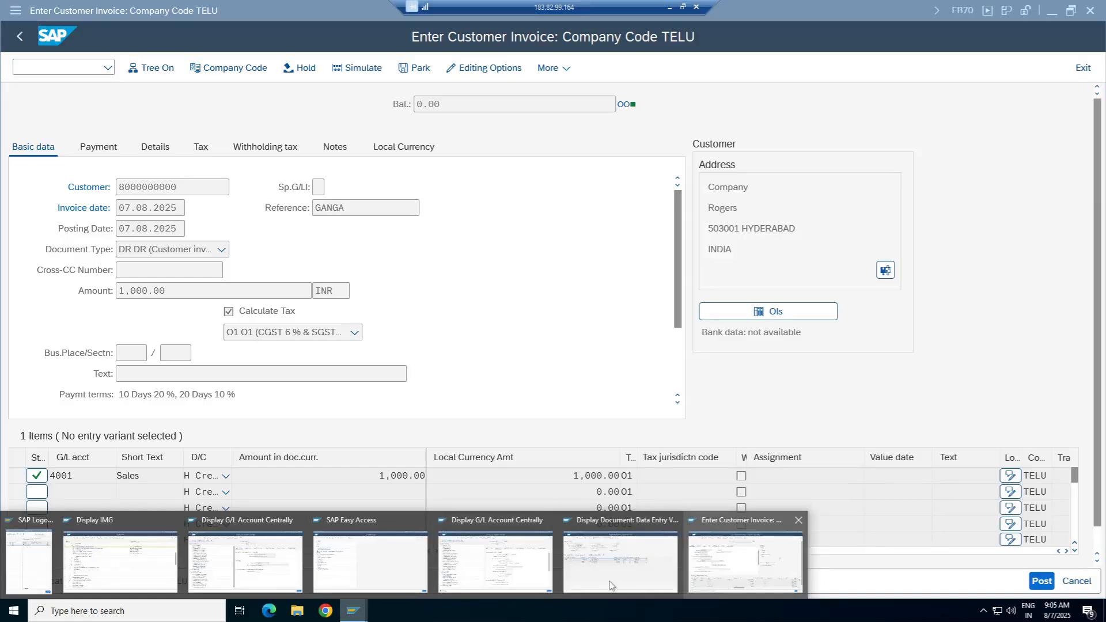
left_click(515, 575)
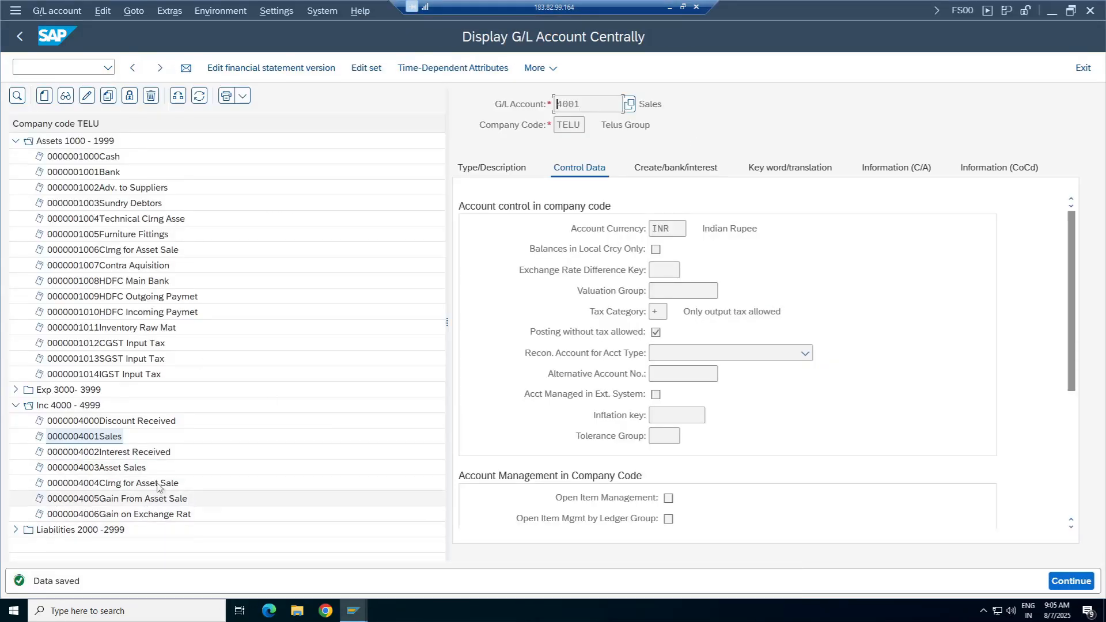
left_click(81, 533)
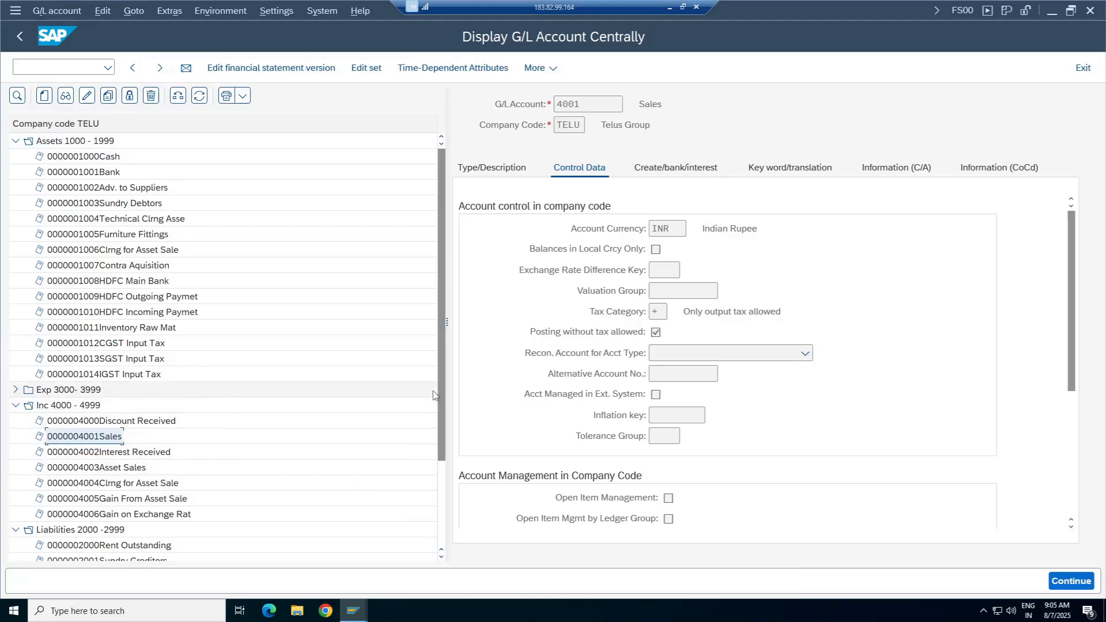
scroll(98, 531, "down", 3)
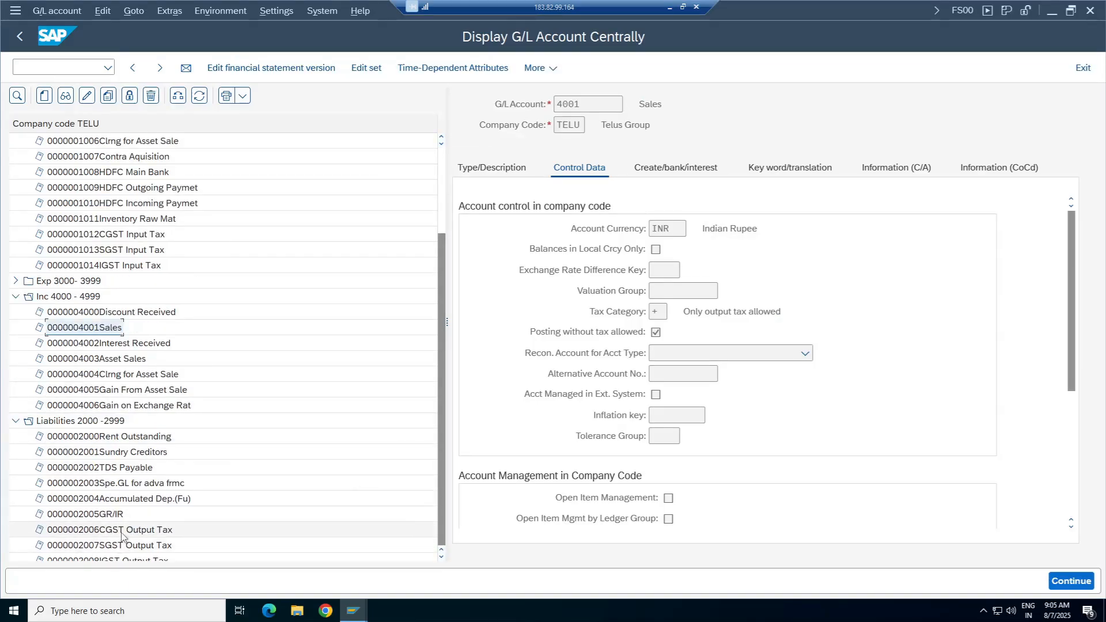
double_click(98, 529)
left_click(658, 317)
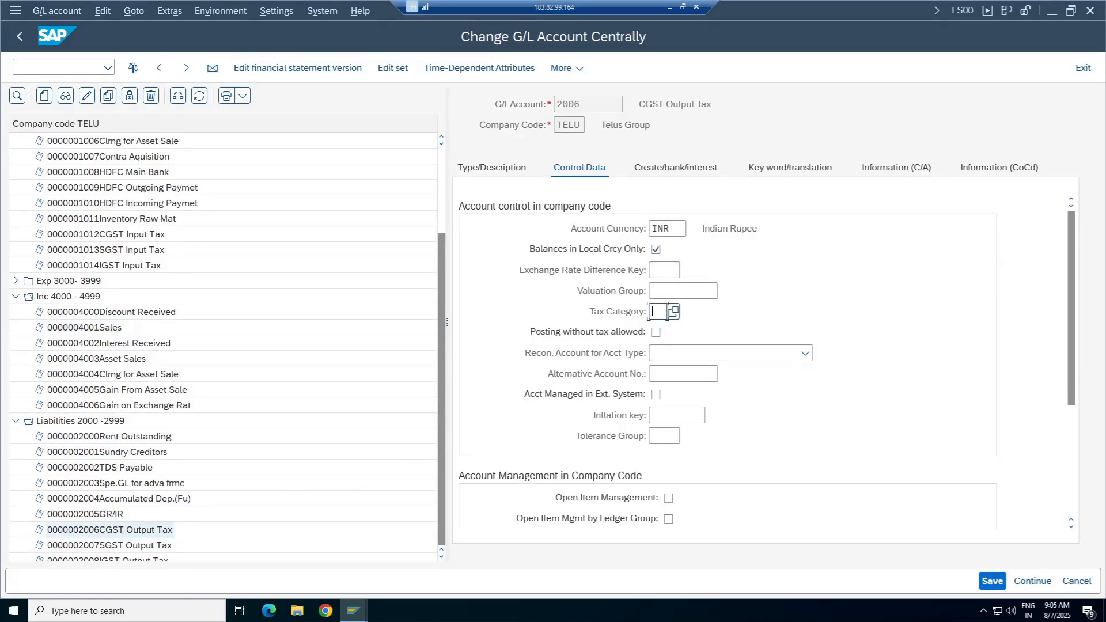
key("F4")
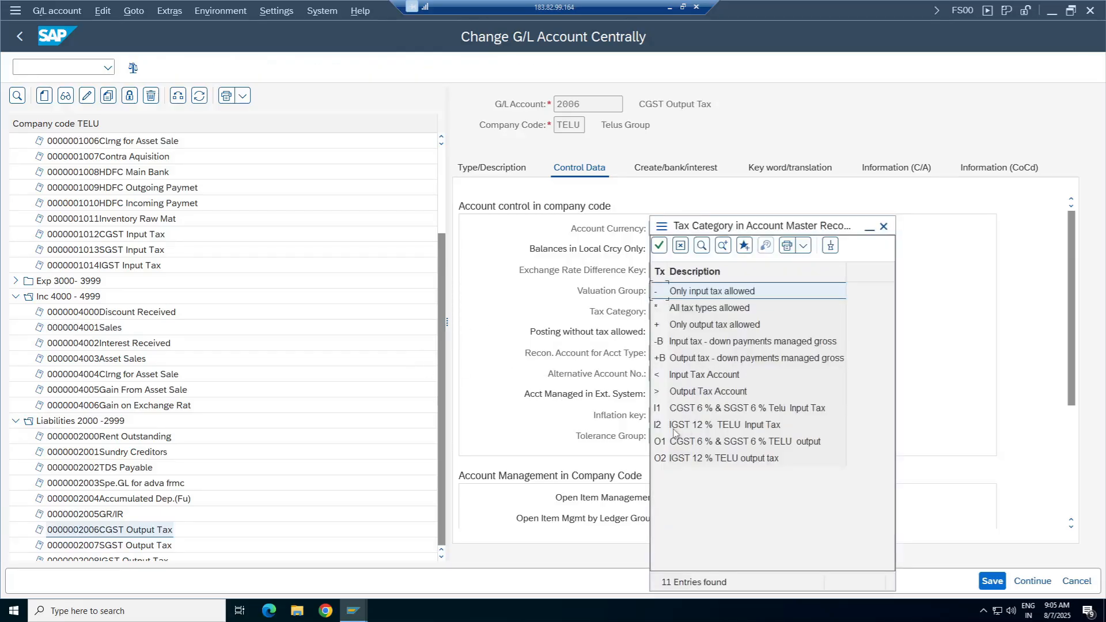
double_click(700, 394)
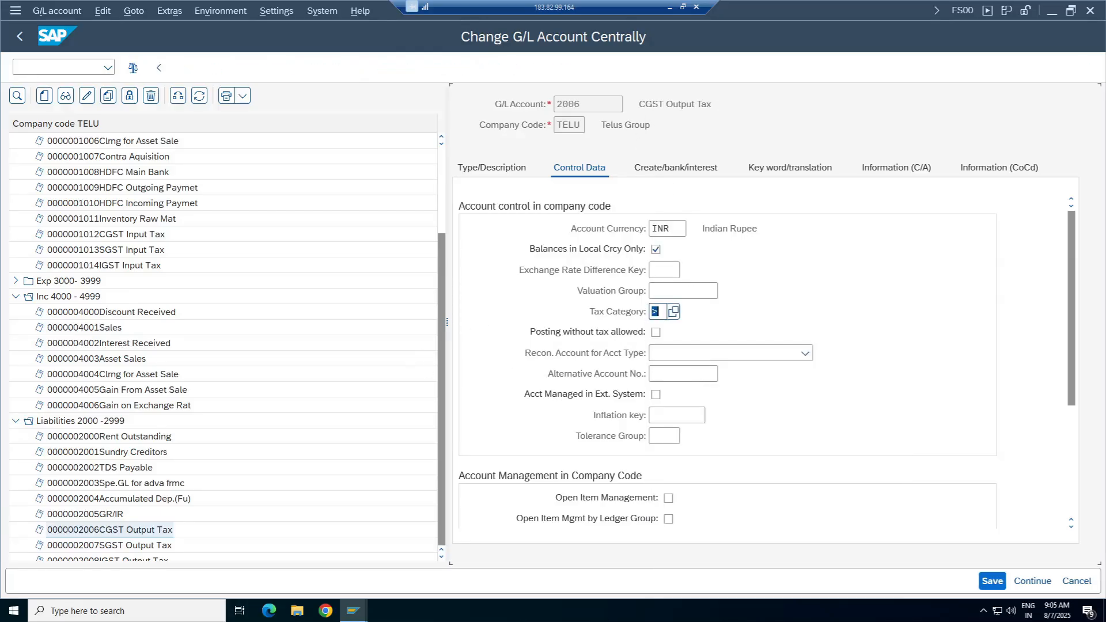
key("Return")
left_click(992, 581)
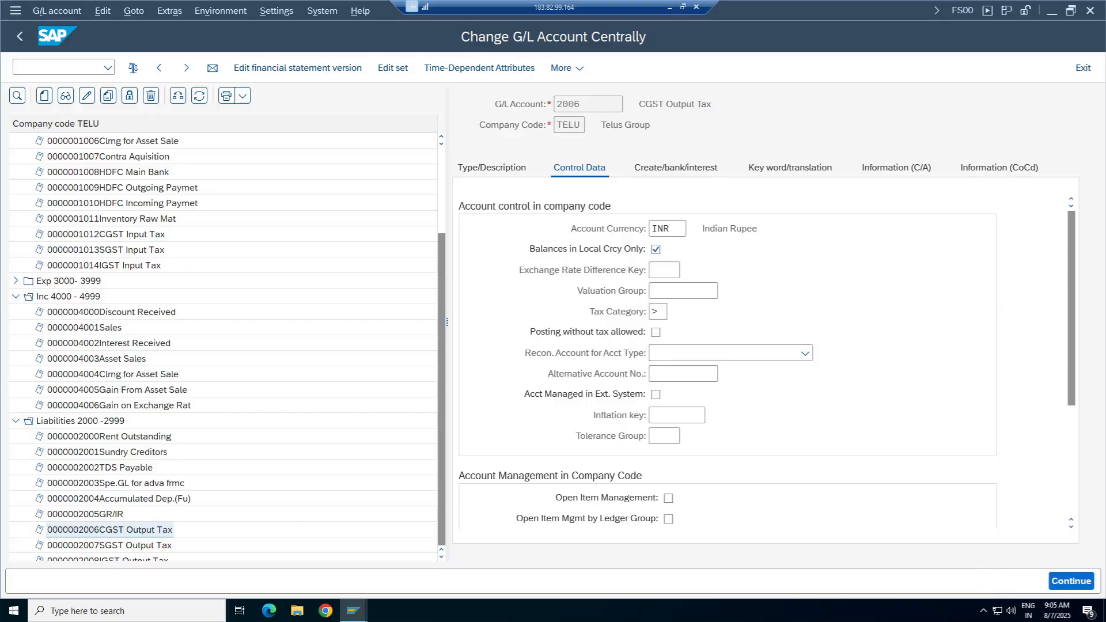
Set the tax category of G/L accounts 2007 SGST Output Tax and 2008 IGST Output Tax to > and save each.
double_click(141, 547)
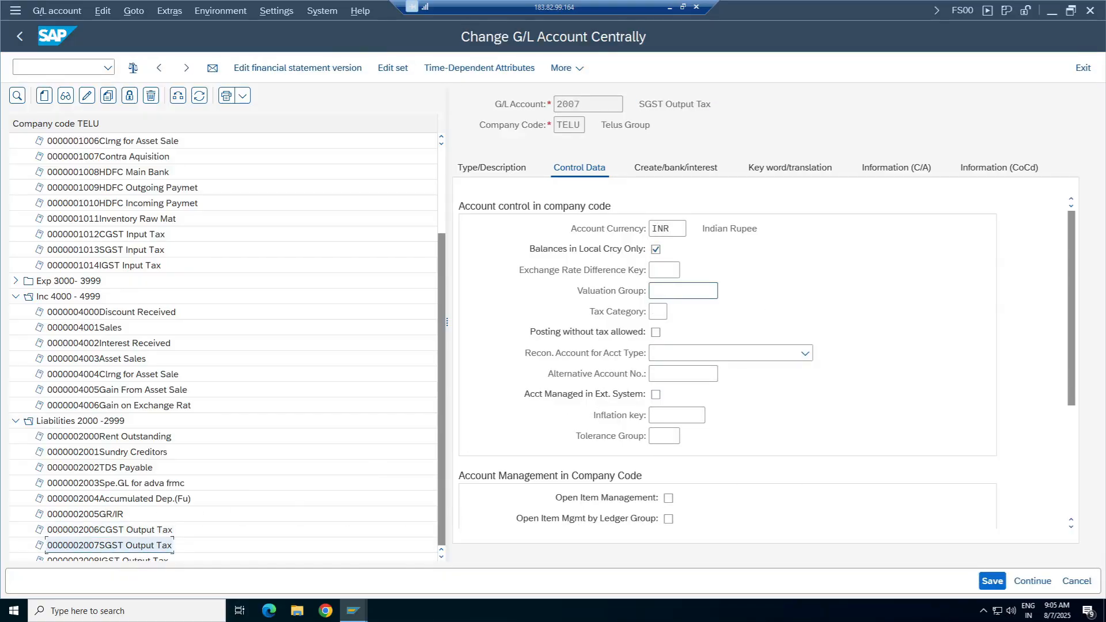
left_click(657, 311)
left_click(666, 330)
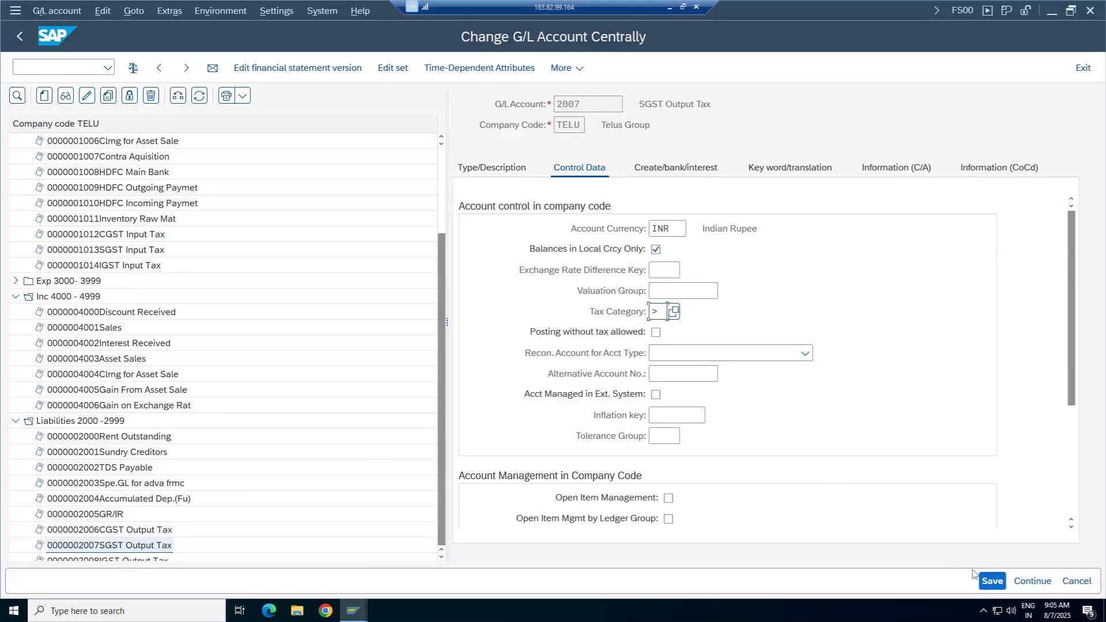
left_click(981, 580)
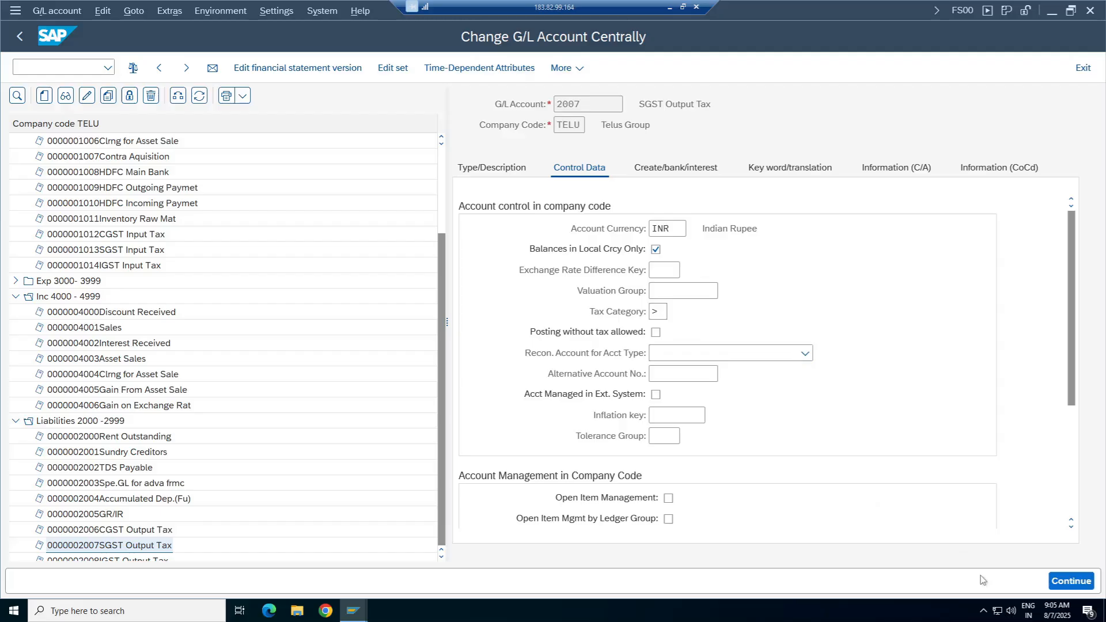
double_click(145, 560)
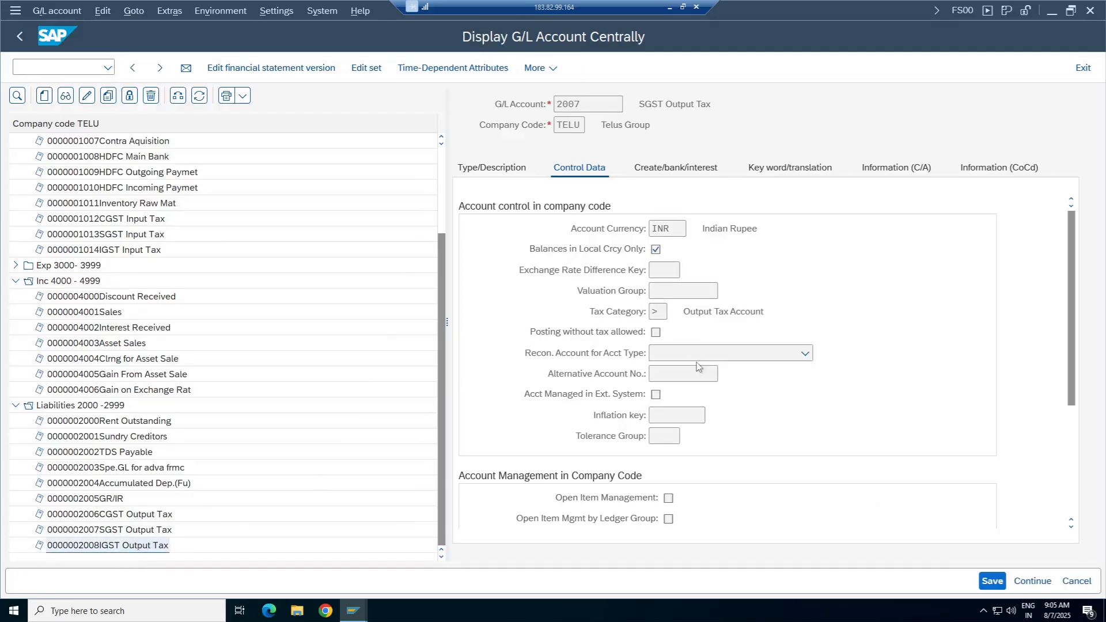
left_click(659, 311)
left_click(665, 329)
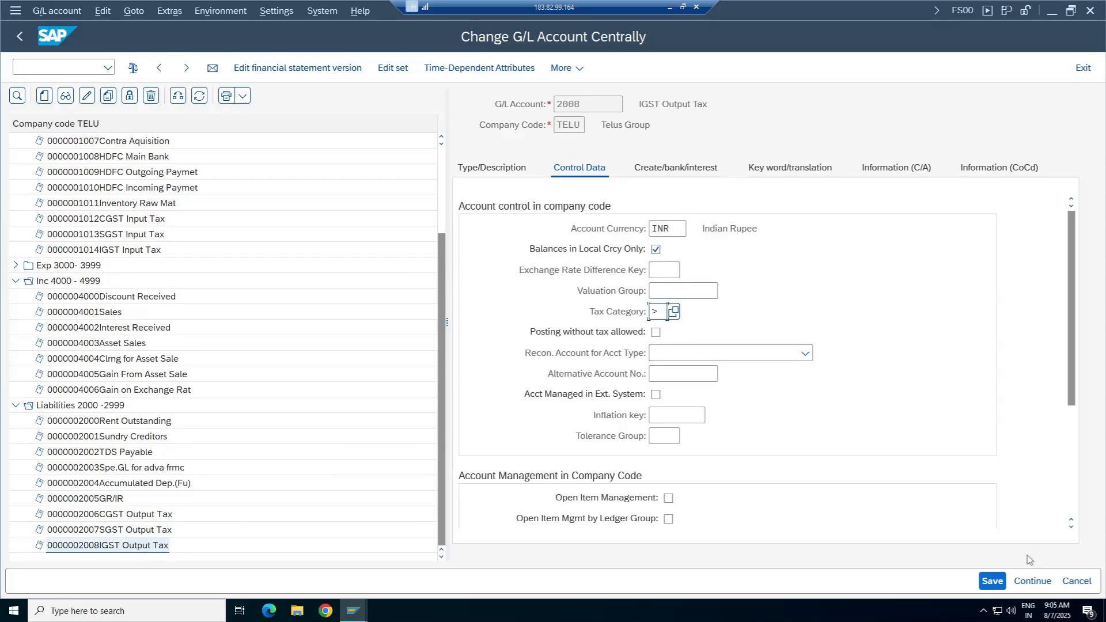
left_click(993, 581)
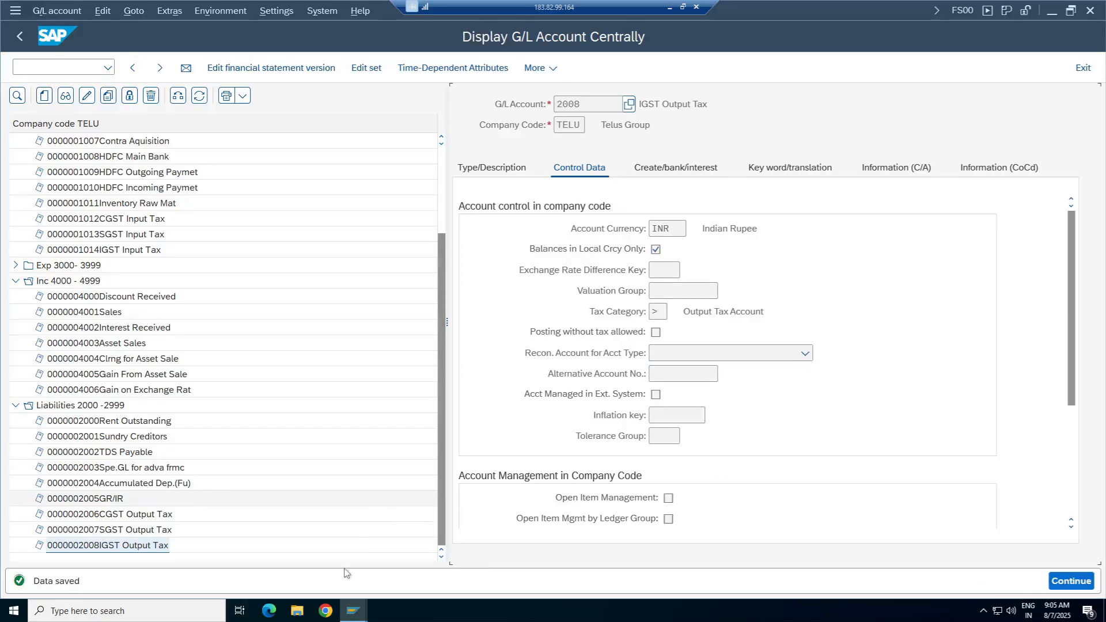
Return to the FB70 customer invoice, simulate it with tax code O1 and post the document.
mouse_move(354, 617)
left_click(720, 567)
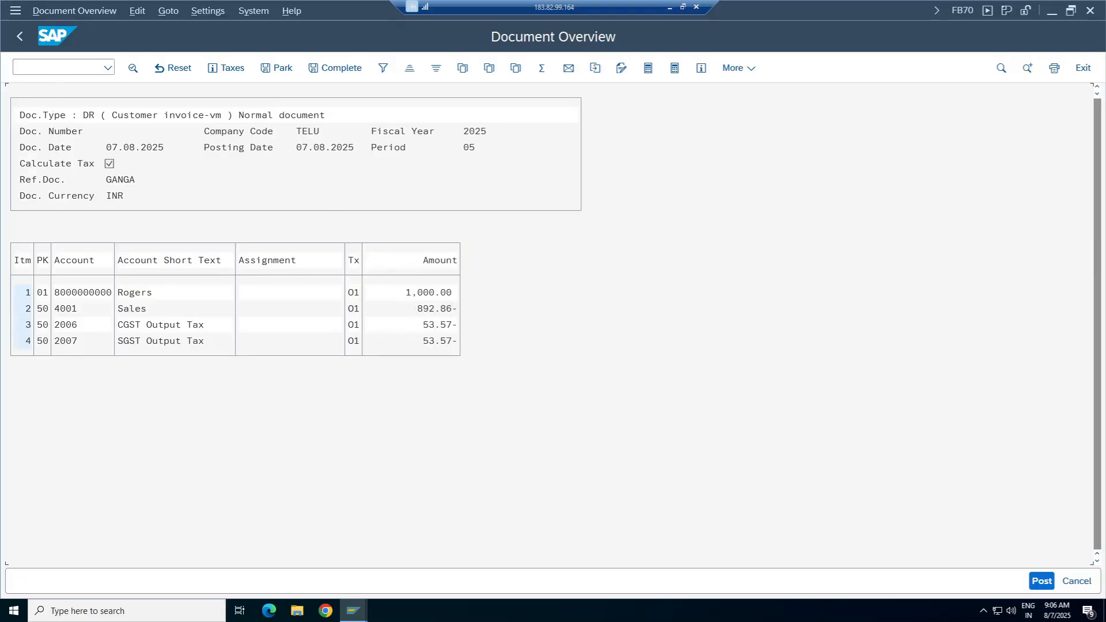
left_click(1039, 582)
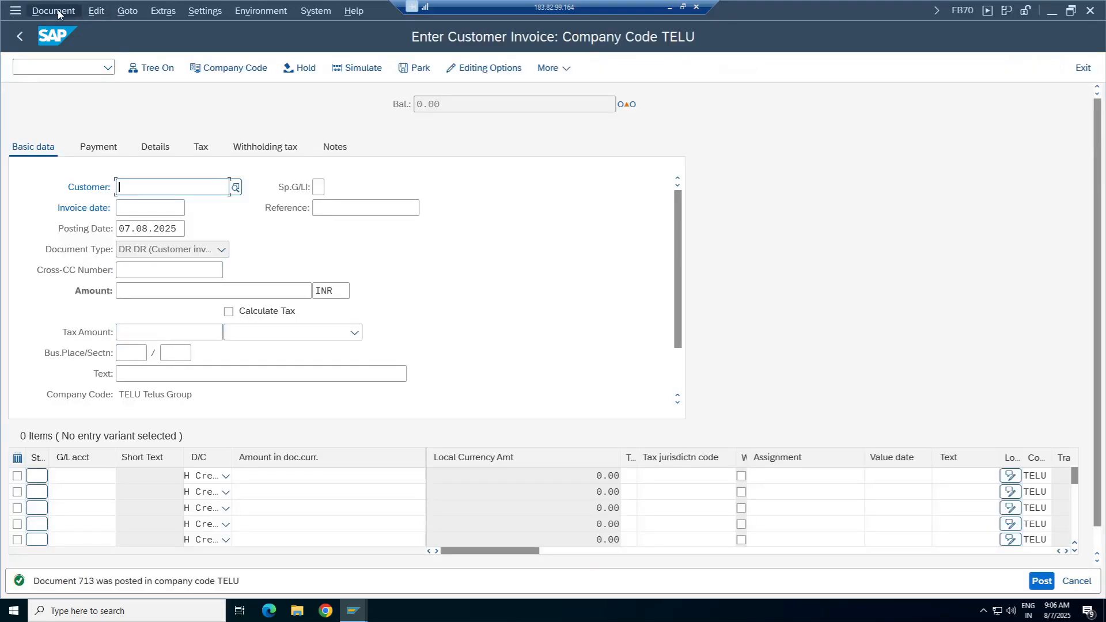
Display the posted customer invoice and examine its CGST and SGST output tax line items.
left_click(53, 10)
left_click(61, 49)
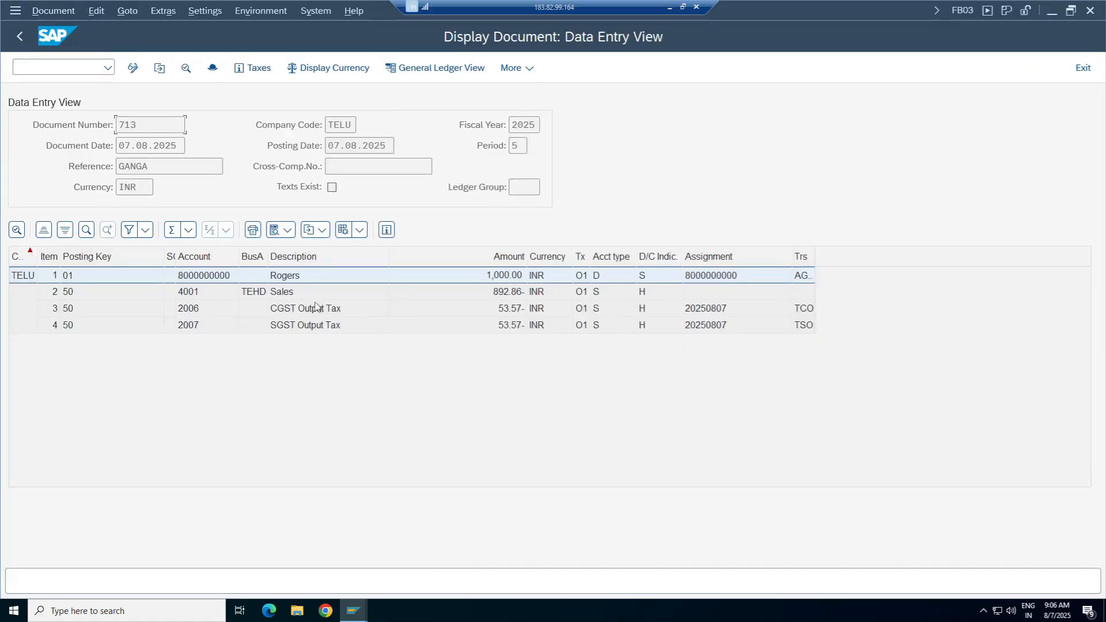
left_click(315, 308)
left_click(305, 324)
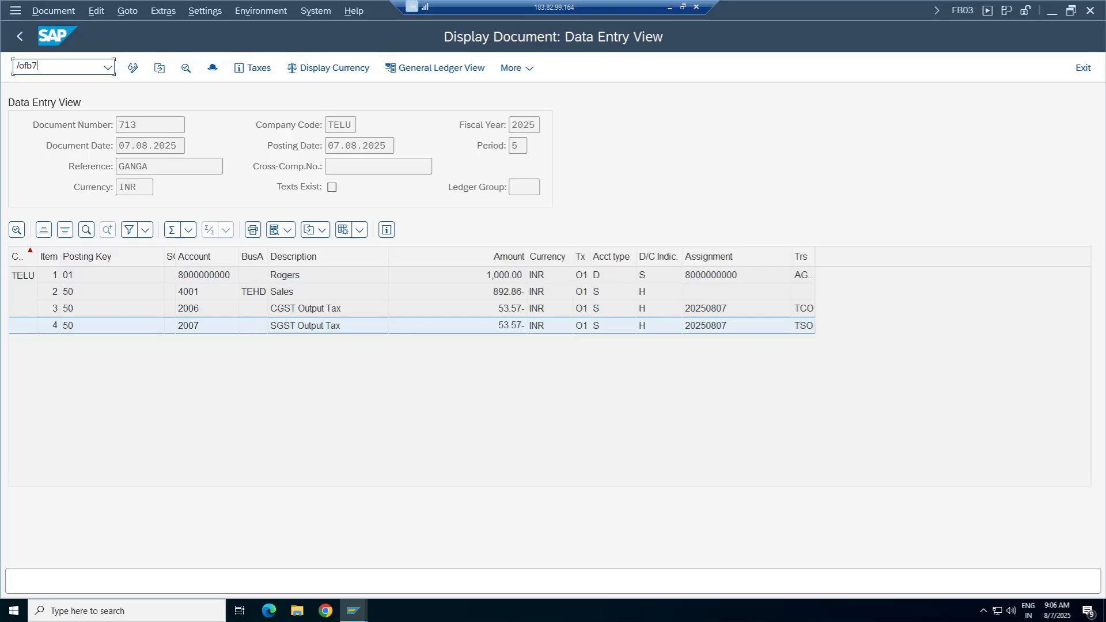
Start a new FB70 customer invoice, entering the customer, reference Tax Test04 and invoice date 07.08.2025.
key("Return")
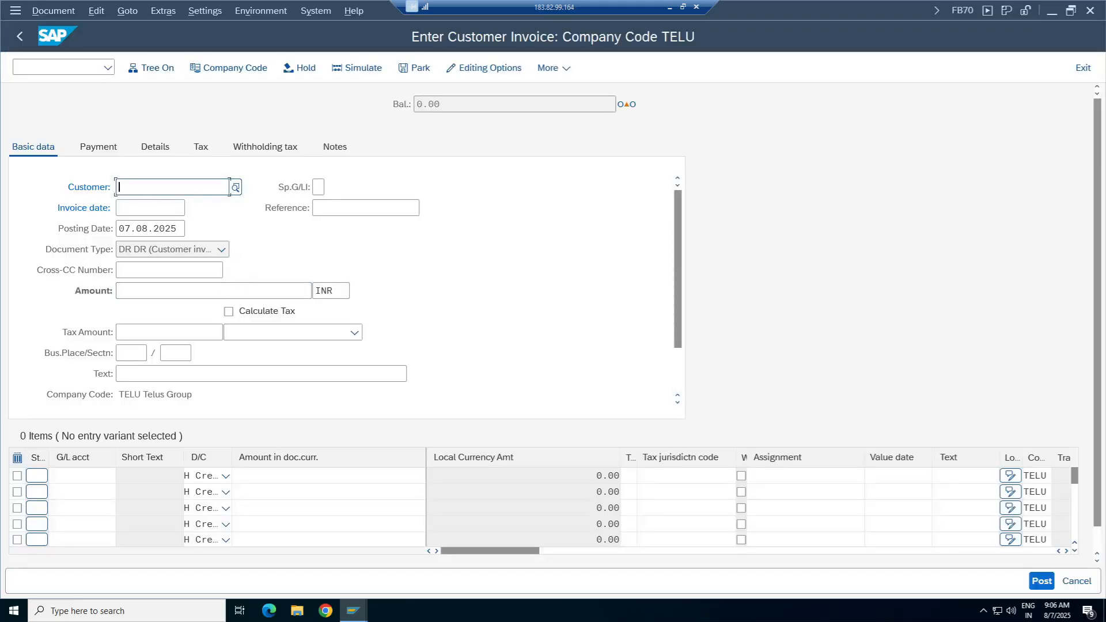
left_click(147, 207)
left_click(350, 208)
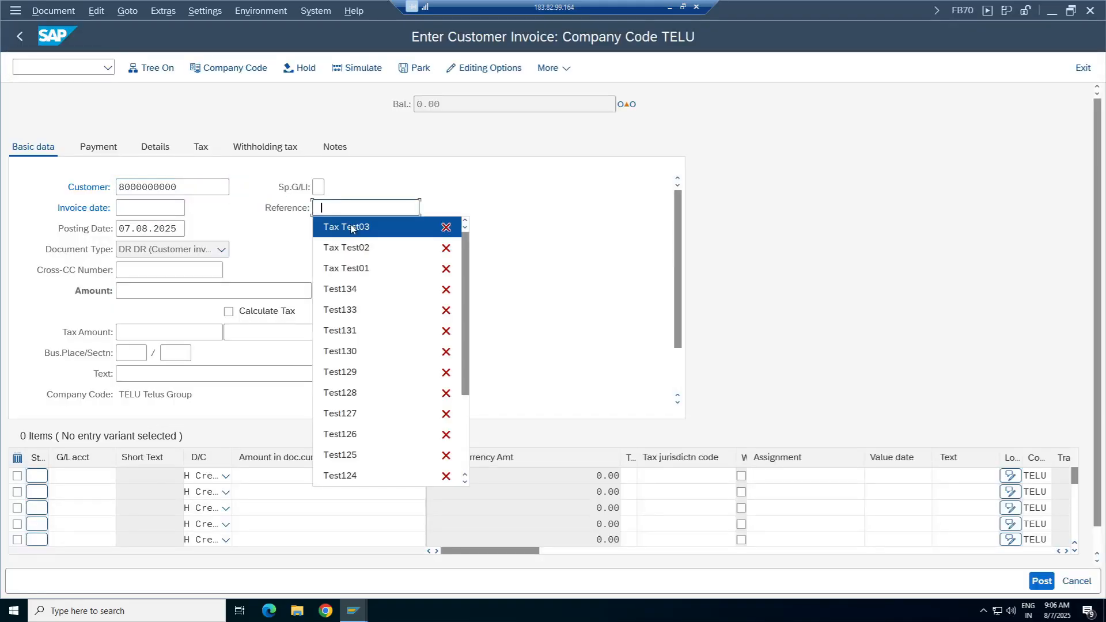
left_click(351, 228)
key("BackSpace")
type("4")
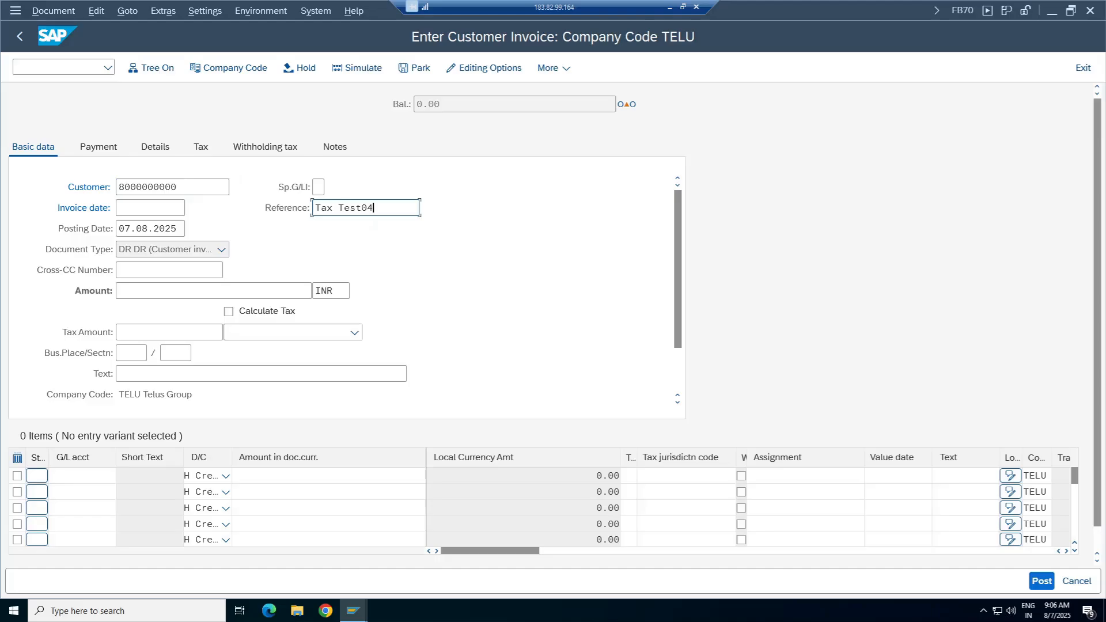
left_click(139, 208)
left_click(138, 228)
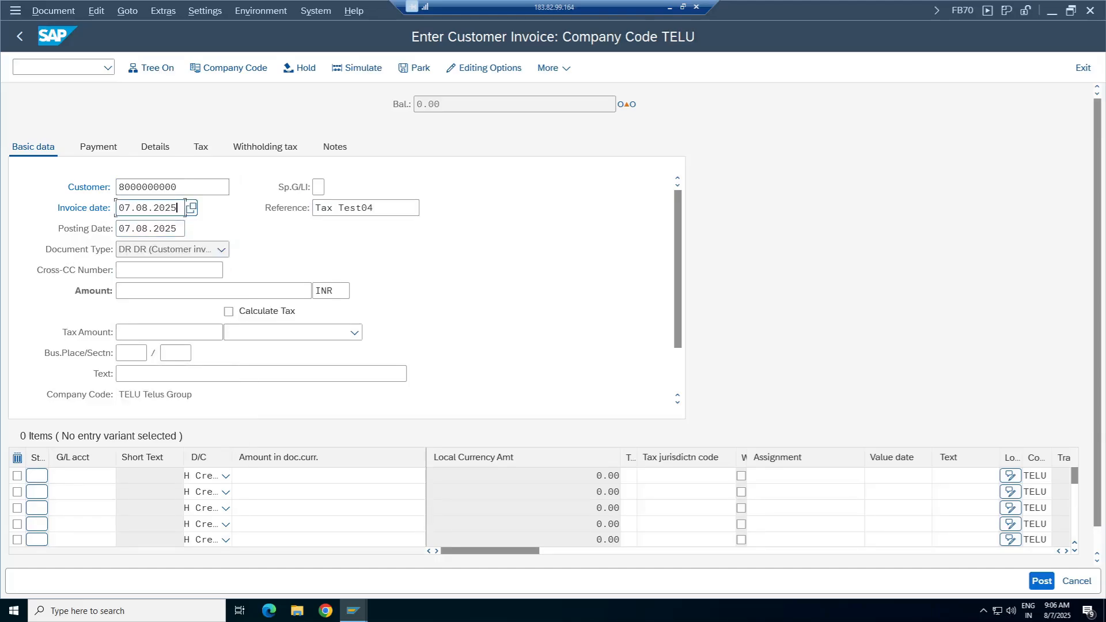
Enter a credit line item for G/L account 4001 with amount 1000 and tax code O2 (IGST 12% output tax).
left_click(126, 353)
left_click(70, 473)
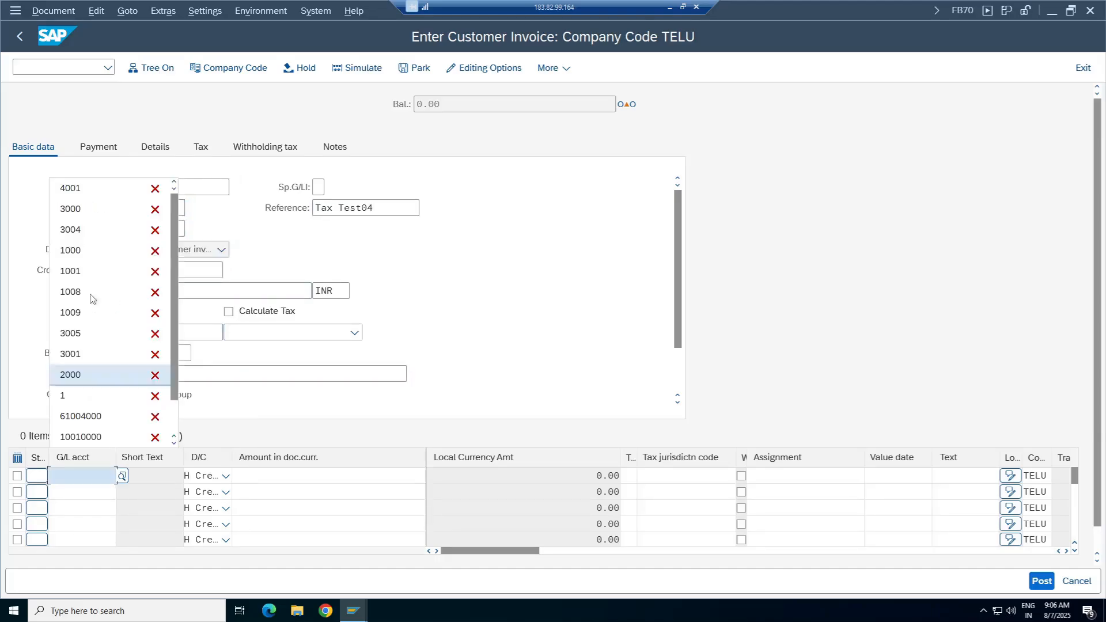
left_click(91, 188)
key("Tab")
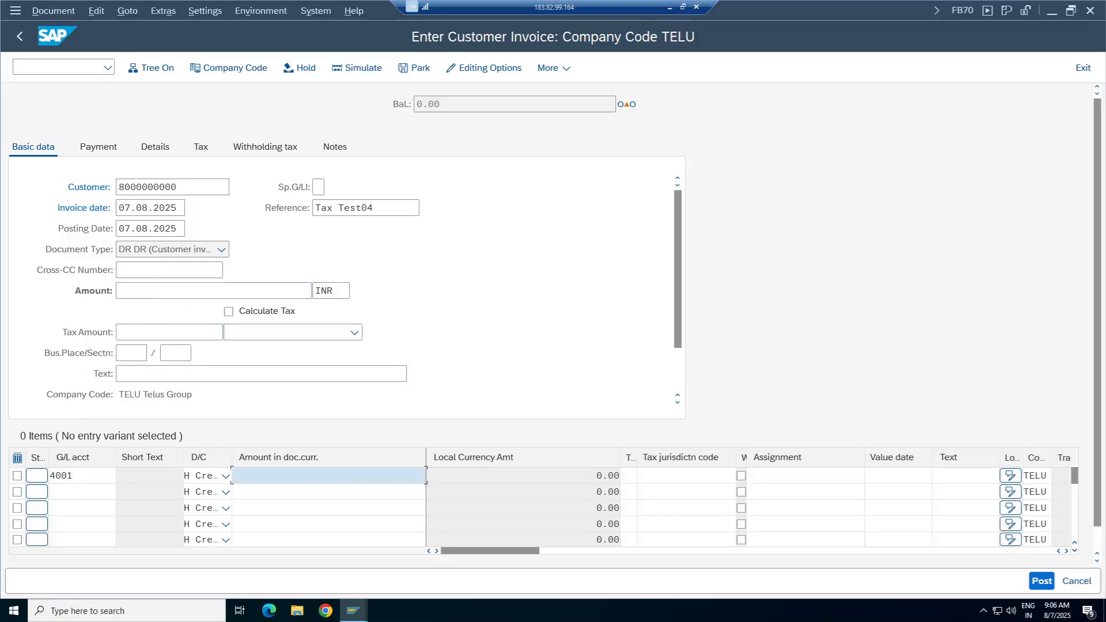
left_click(330, 190)
left_click(633, 480)
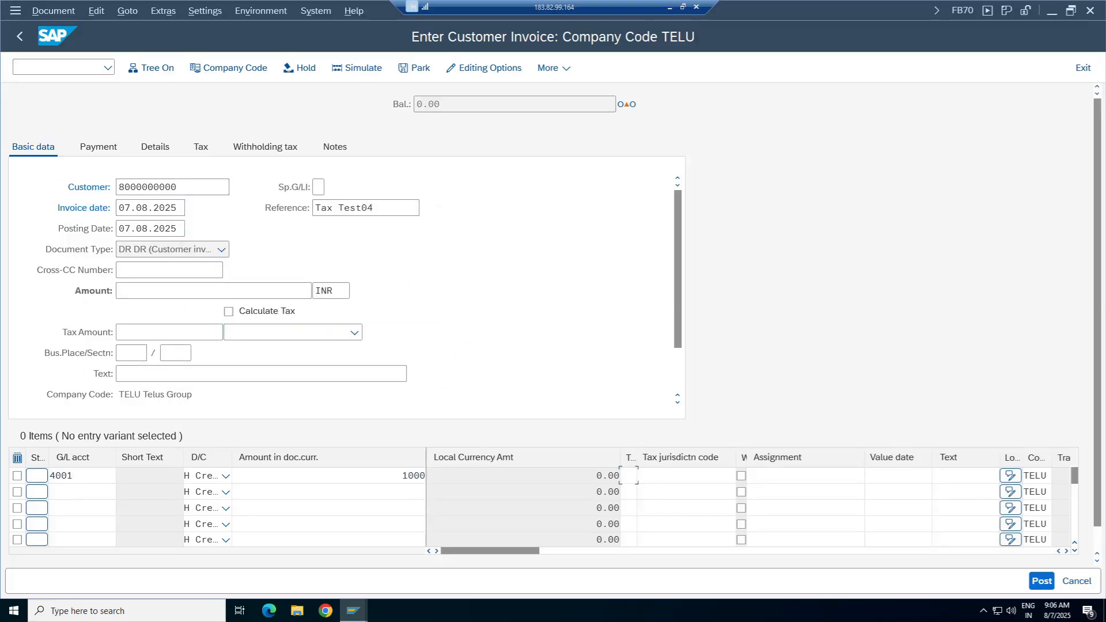
left_click(643, 476)
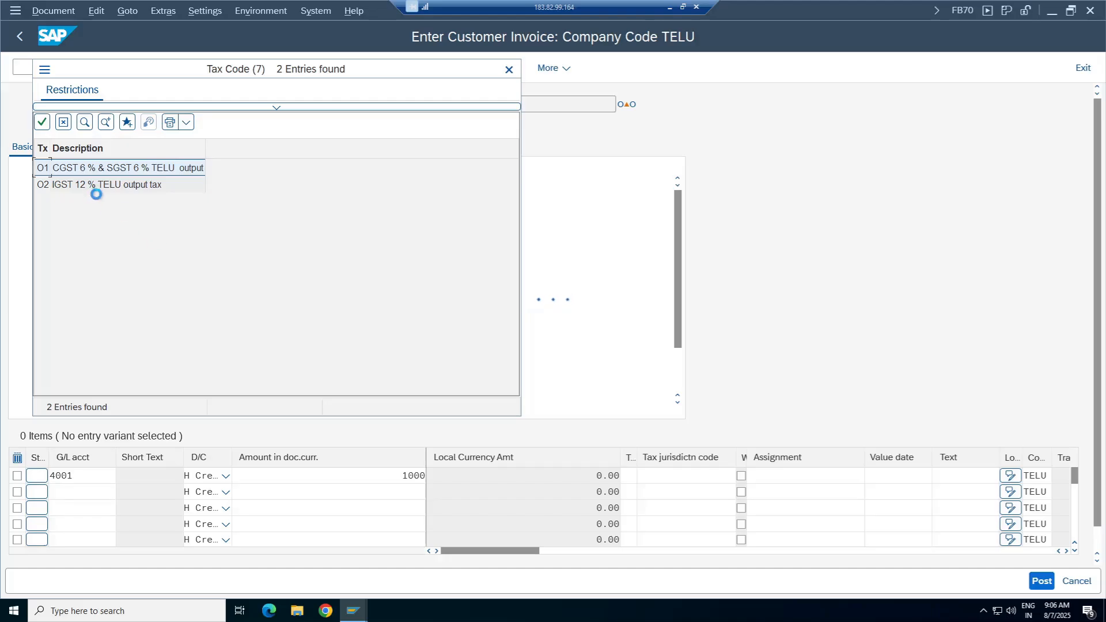
double_click(126, 189)
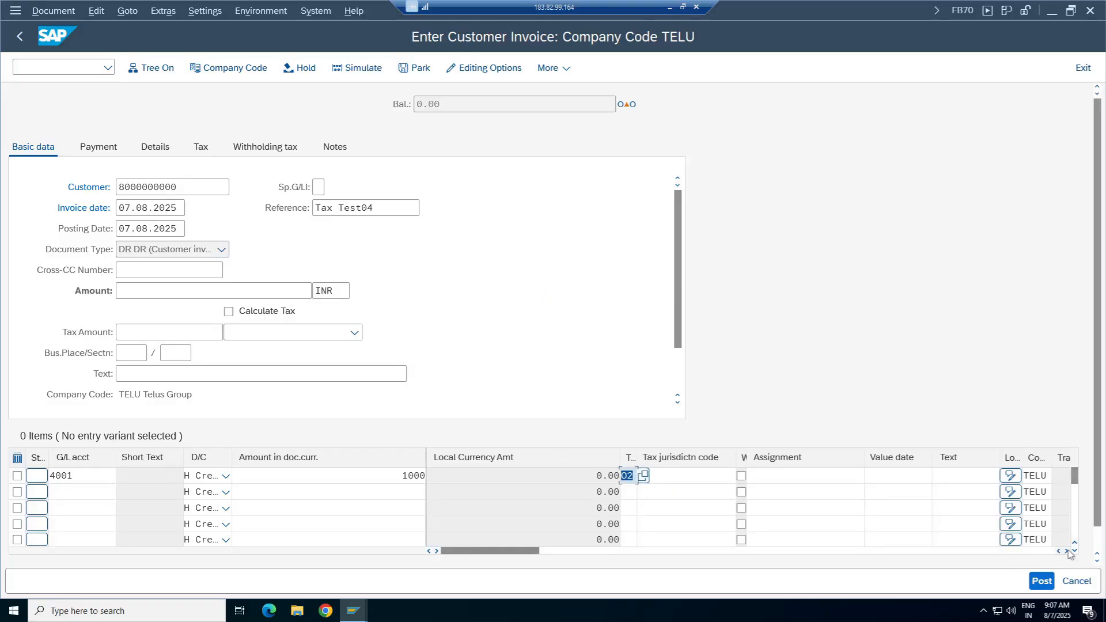
Assign cost center 100100 to the sales line item and validate the entries.
left_click(1067, 550)
left_click(864, 474)
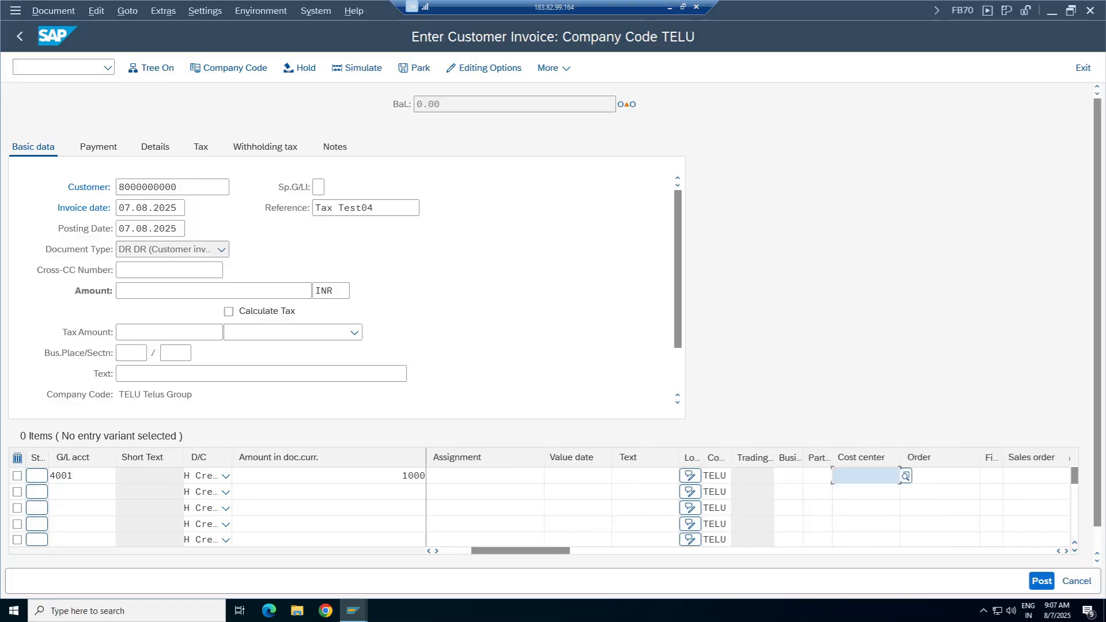
left_click(859, 493)
key("Return")
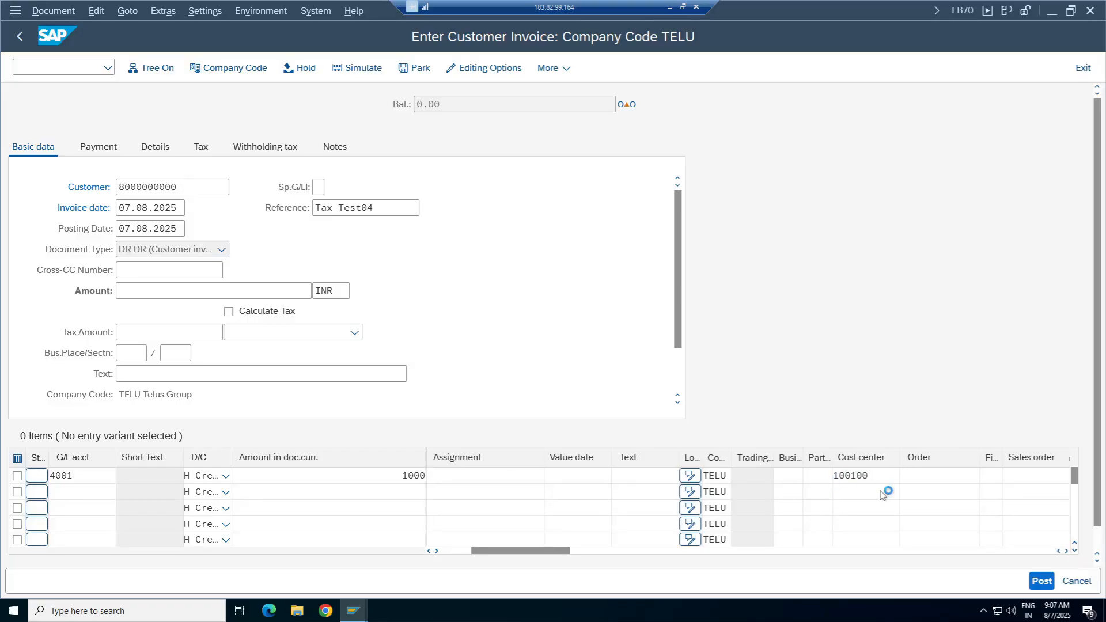
Set the invoice header amount to 1000, enable Calculate Tax and choose tax code O2 (IGST 12% TELU output tax).
left_click(150, 292)
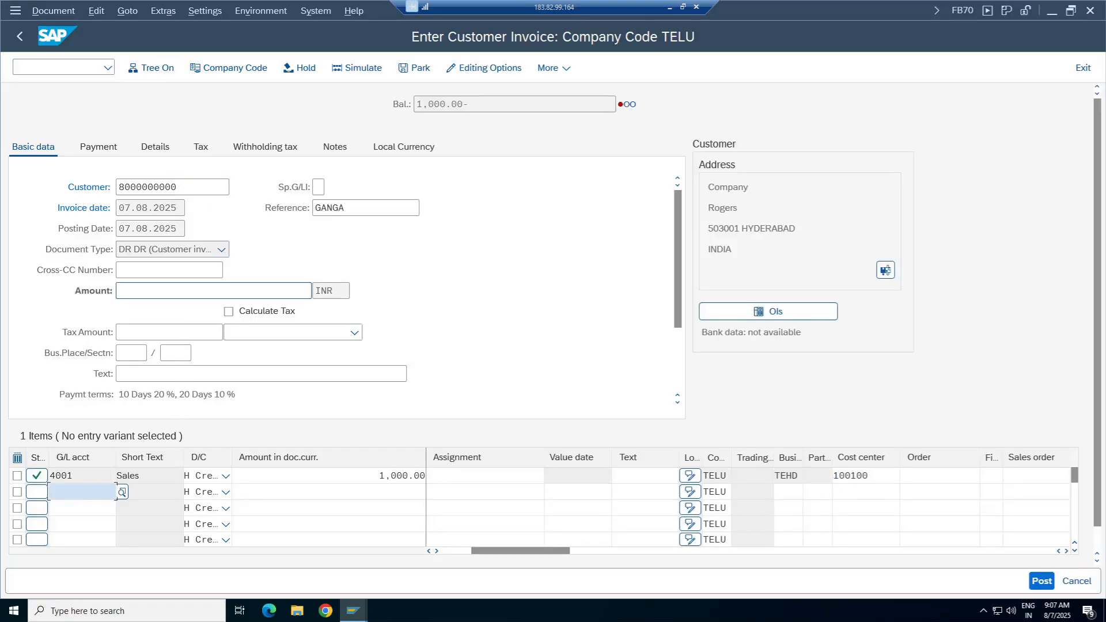
type("1000")
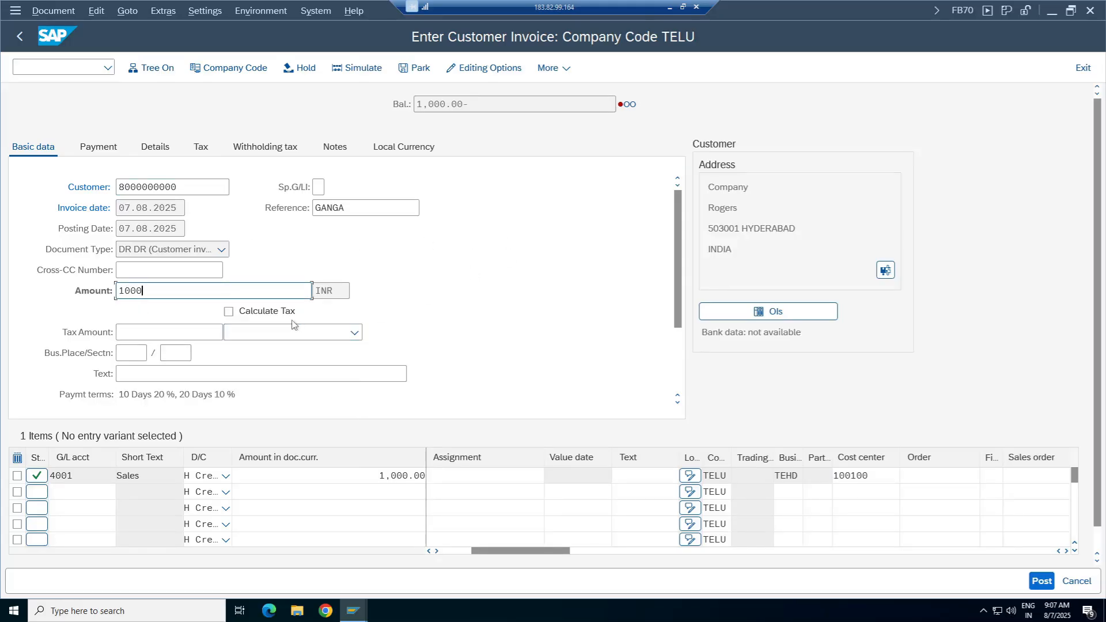
left_click(284, 313)
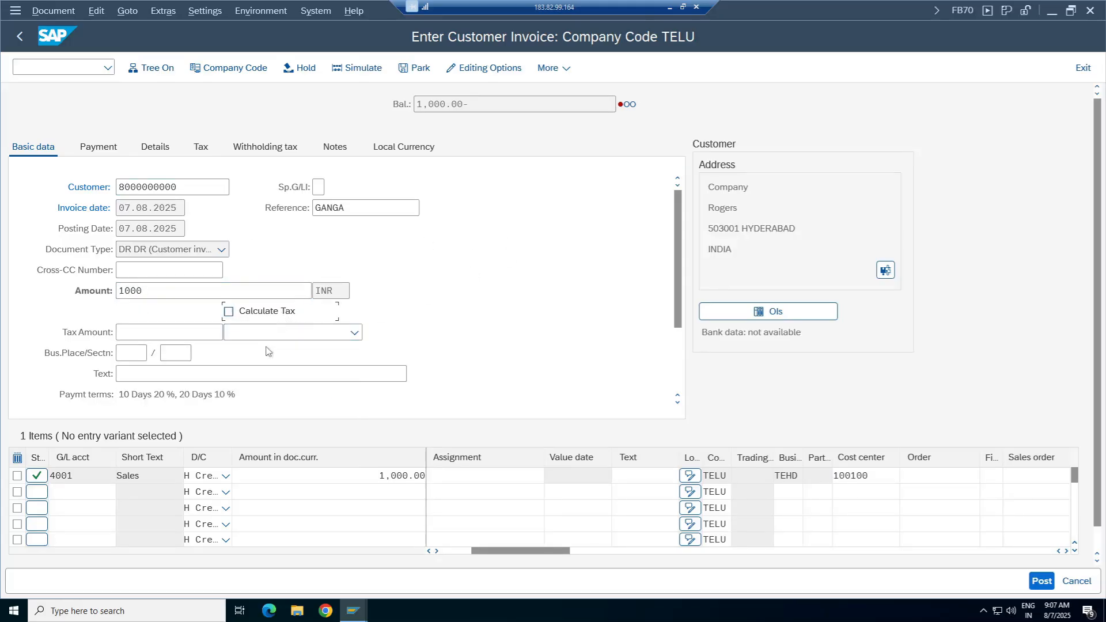
left_click(265, 332)
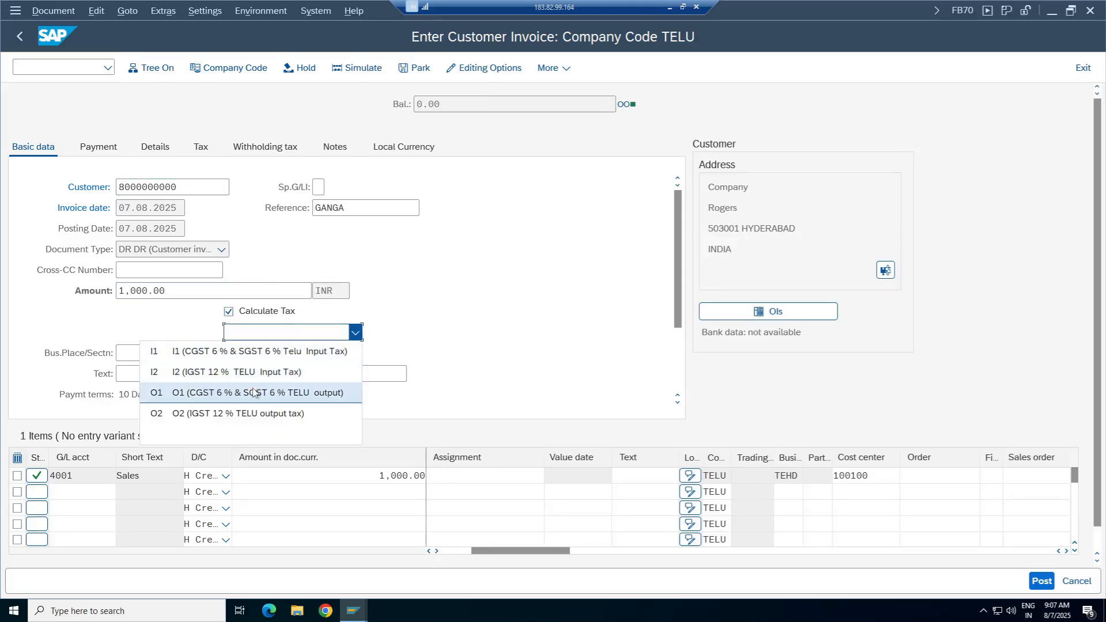
left_click(207, 415)
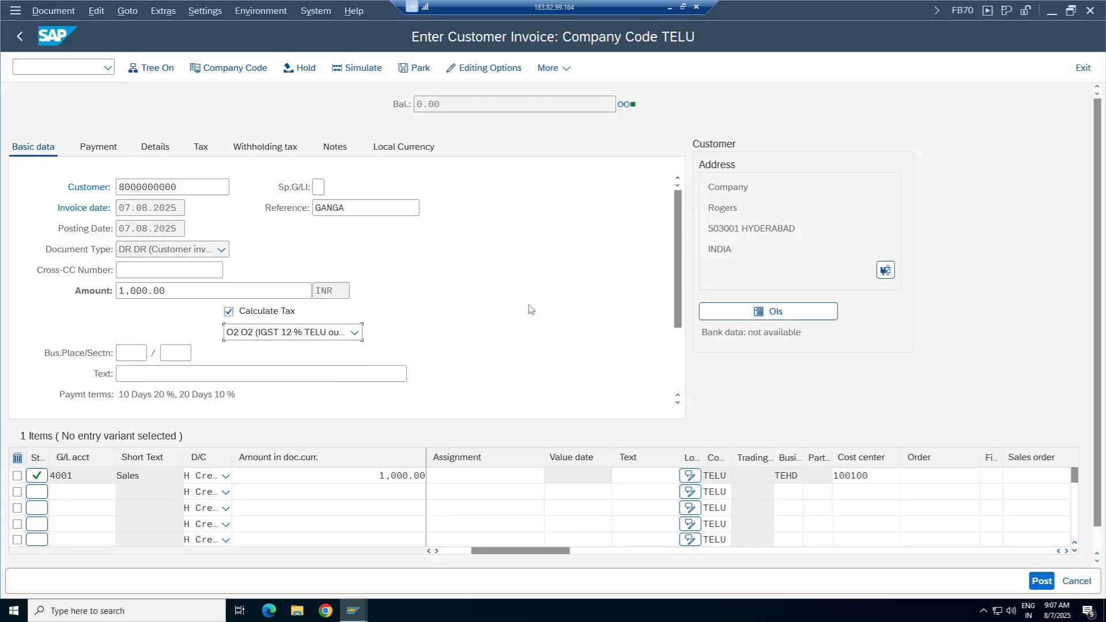
Enable Calculate Taxes on Net Amount in the accounting editing options, save it to the user master and return to the invoice.
left_click(471, 68)
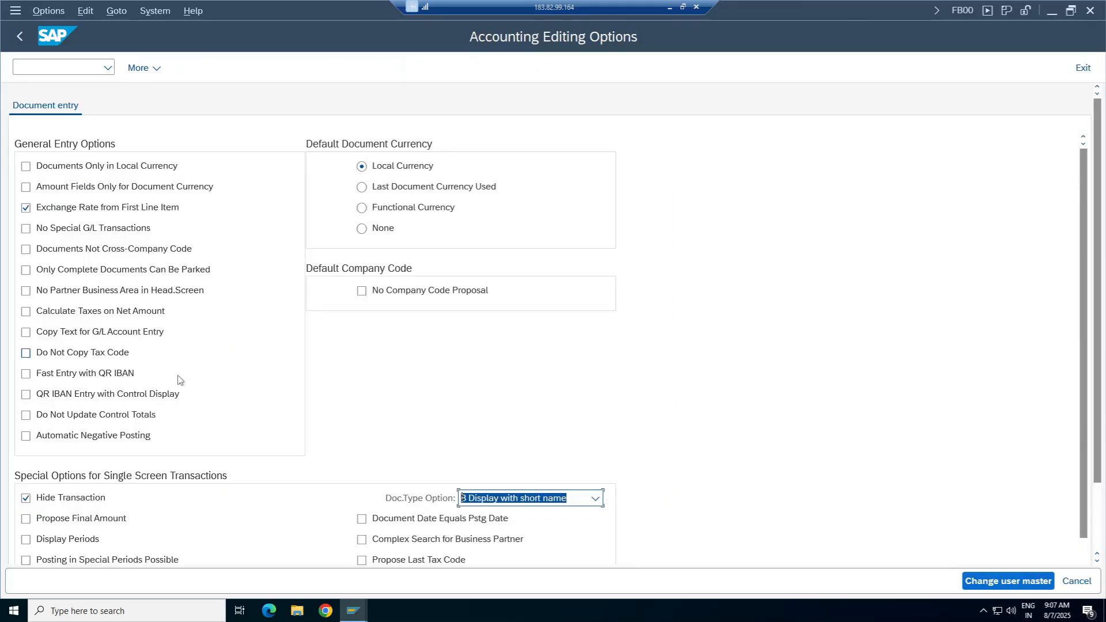
left_click(74, 314)
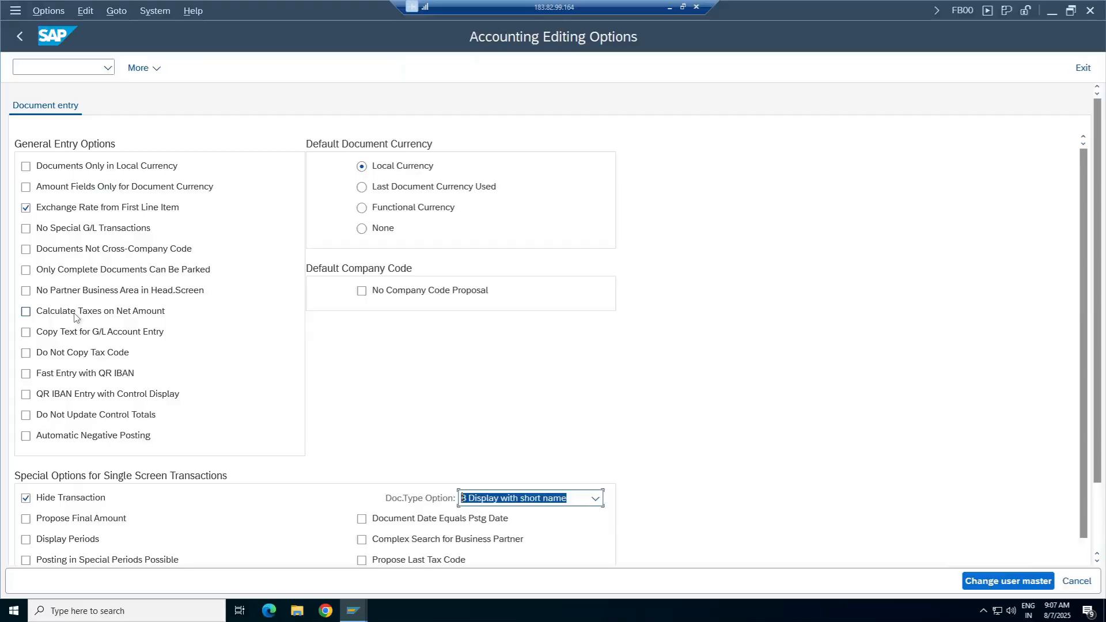
left_click(982, 583)
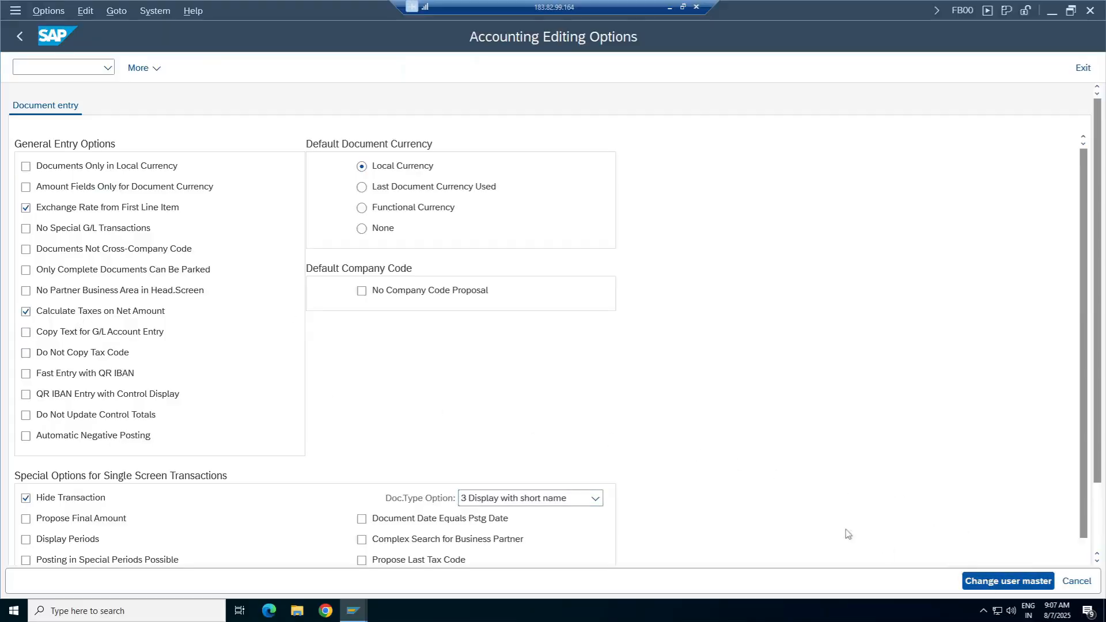
left_click(17, 38)
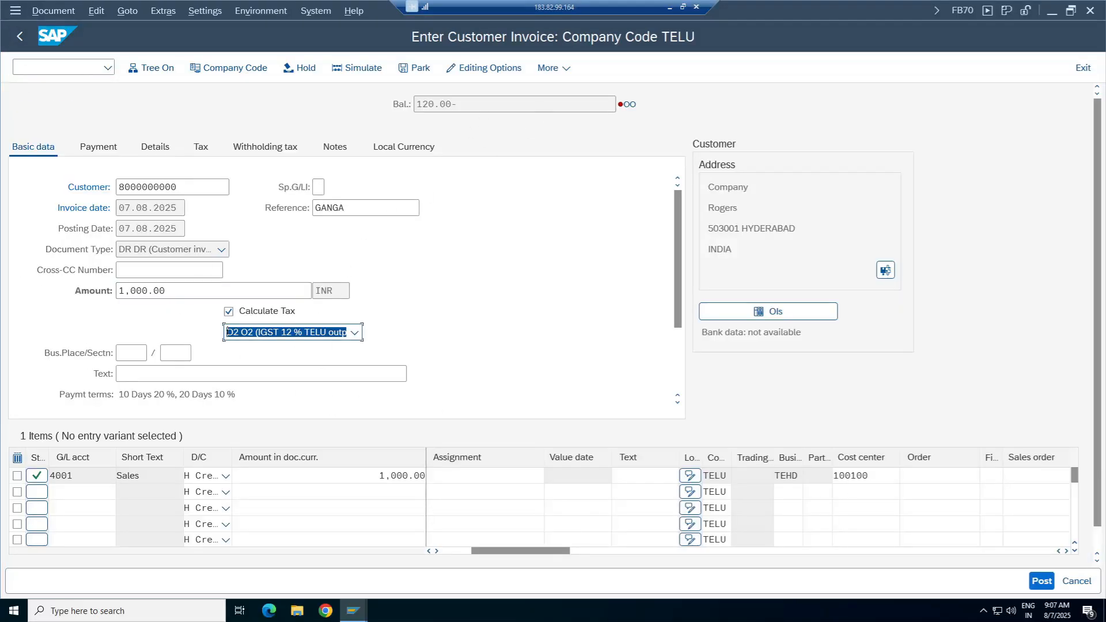
Set the invoice header amount to 1120 so the document balances with the tax.
left_click(180, 292)
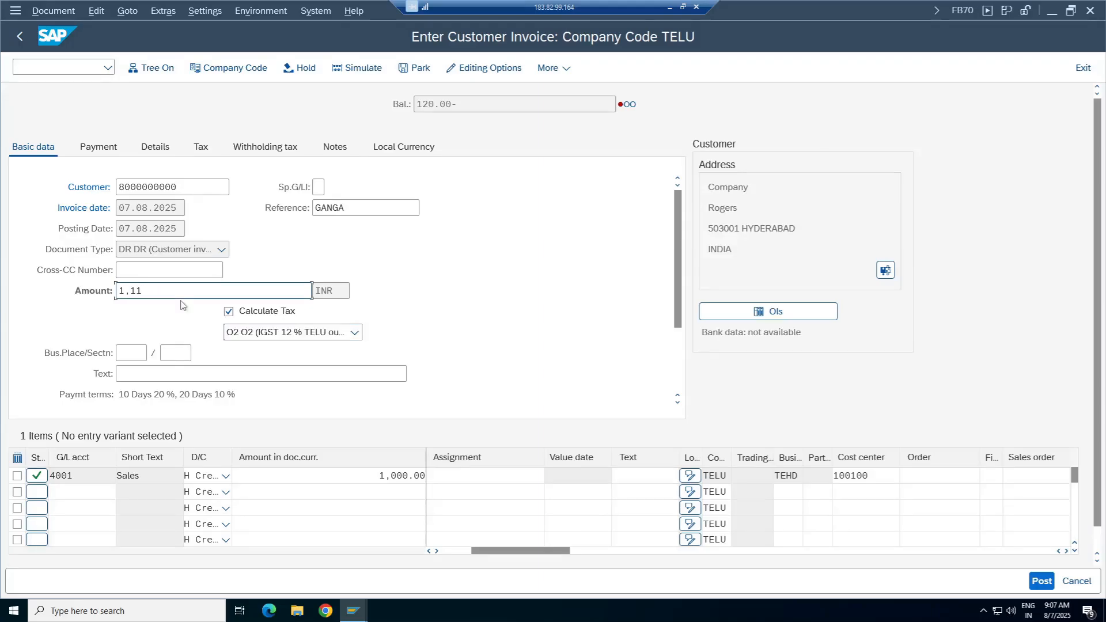
key("Return")
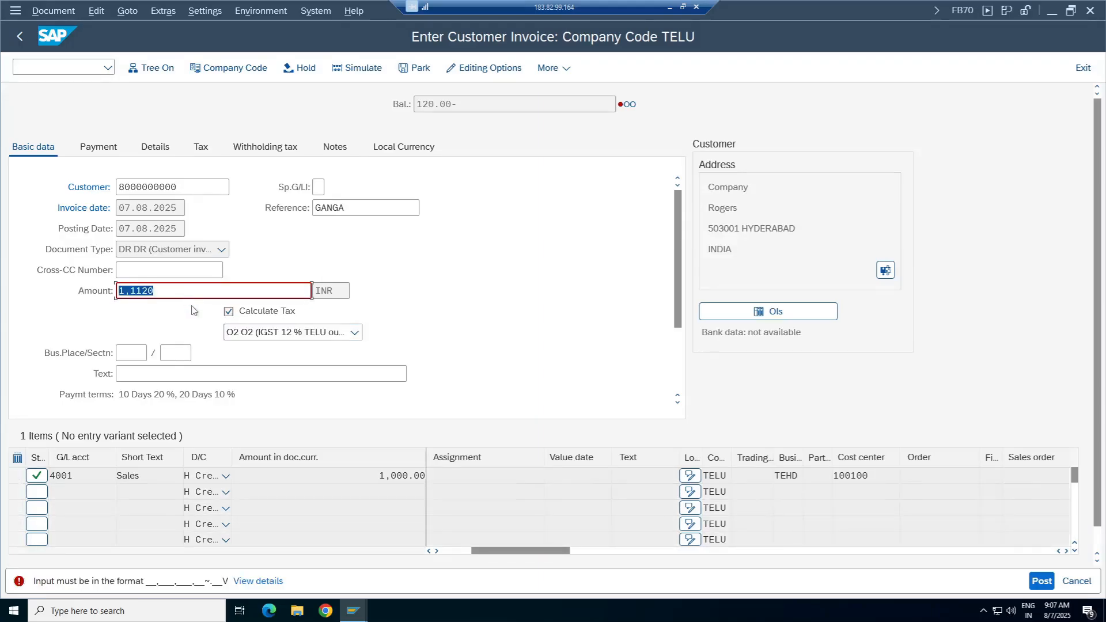
key("BackSpace")
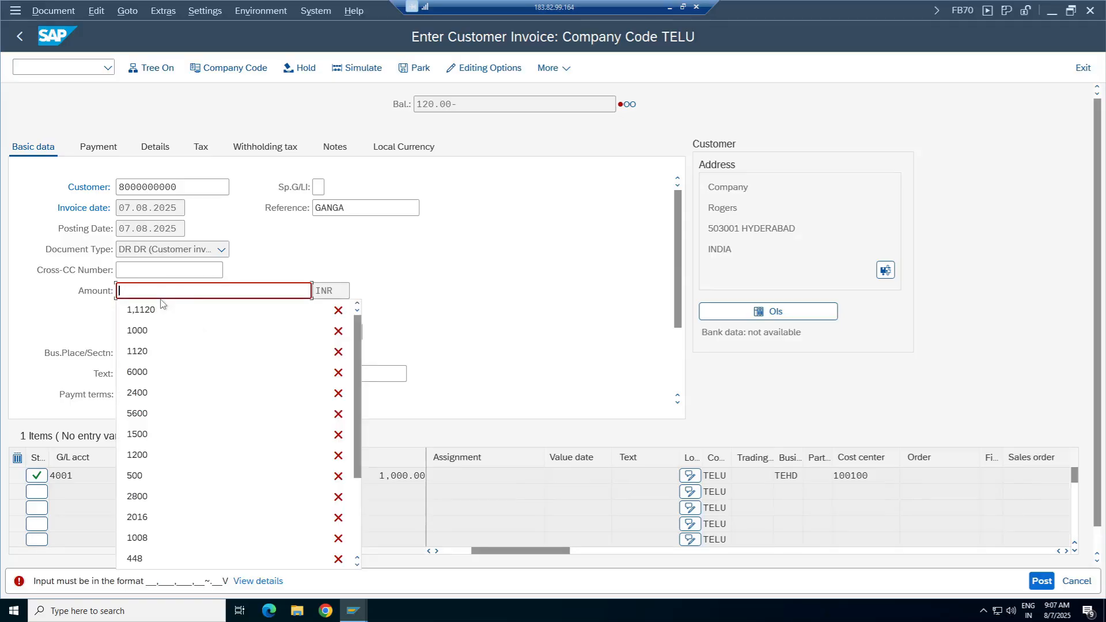
type("1120")
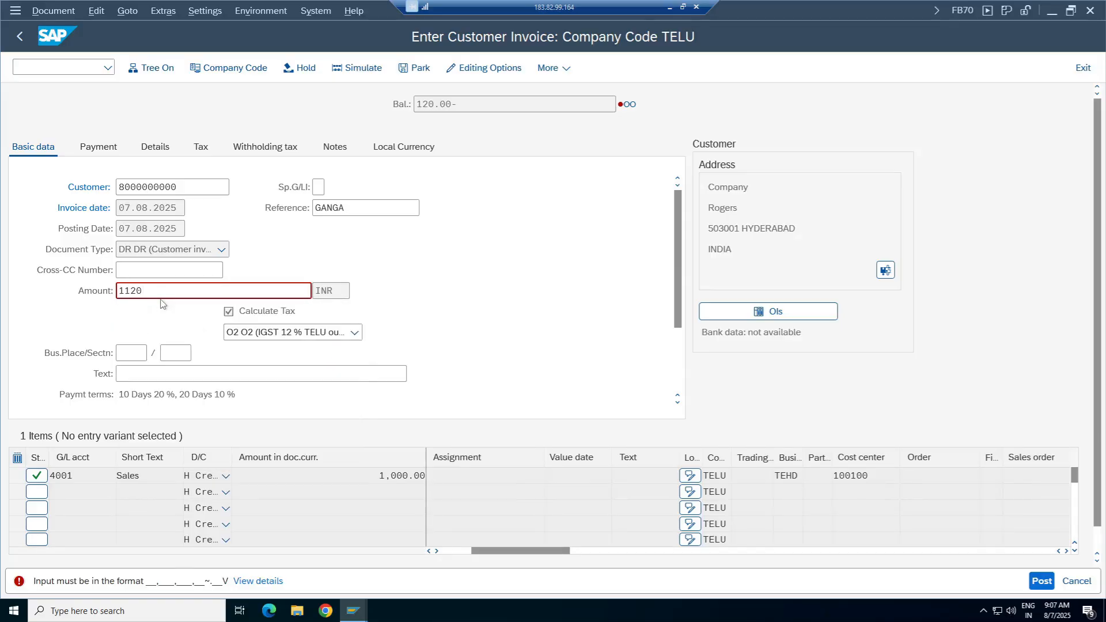
key("Return")
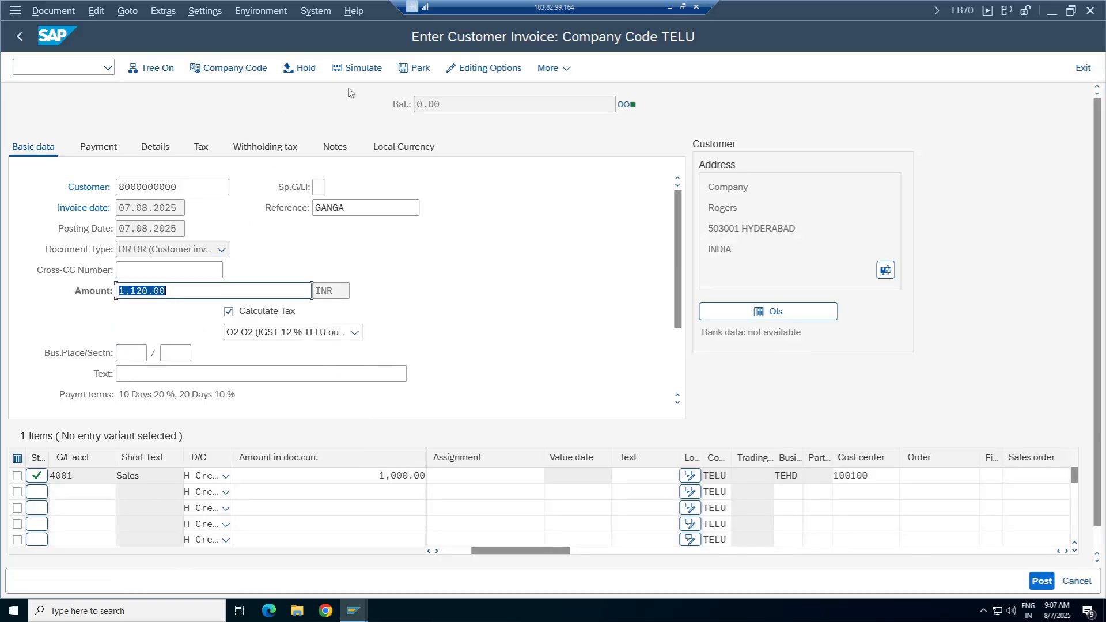
Simulate the customer invoice with tax code O2, check the IGST Output Tax line and post the document.
left_click(358, 70)
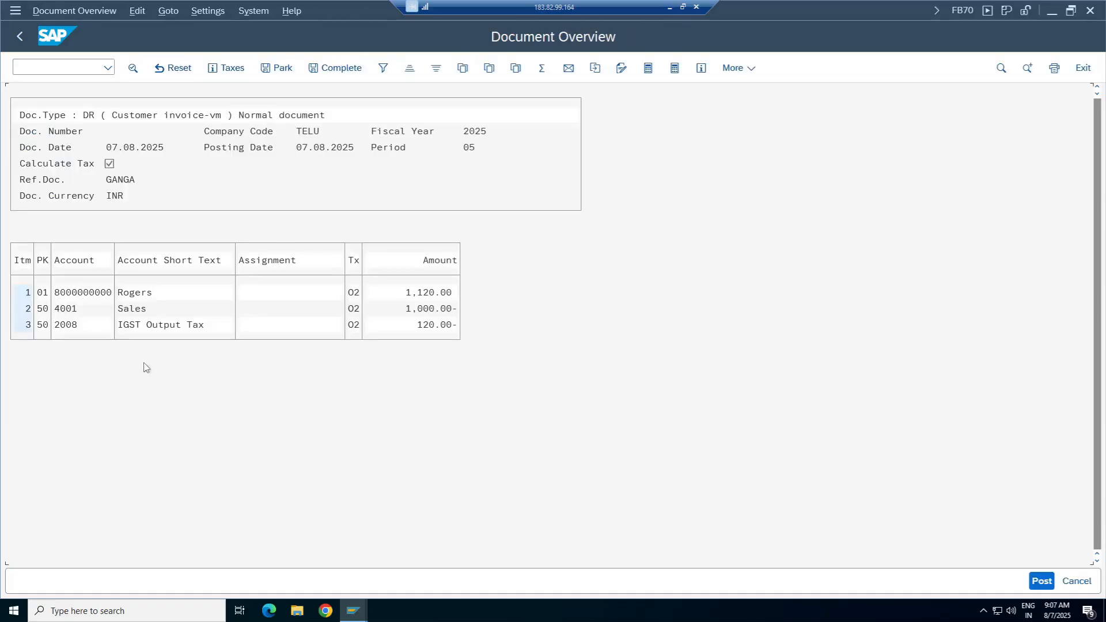
left_click(428, 326)
left_click(1039, 575)
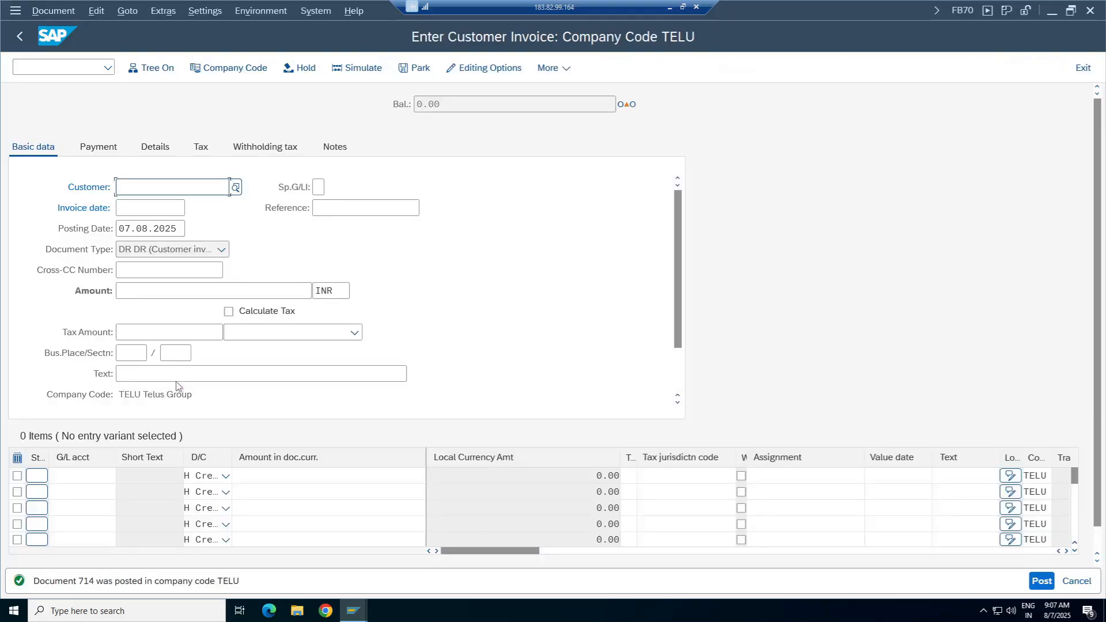
Display the posted customer invoice to examine its IGST output tax line item, and return to invoice entry.
left_click(54, 11)
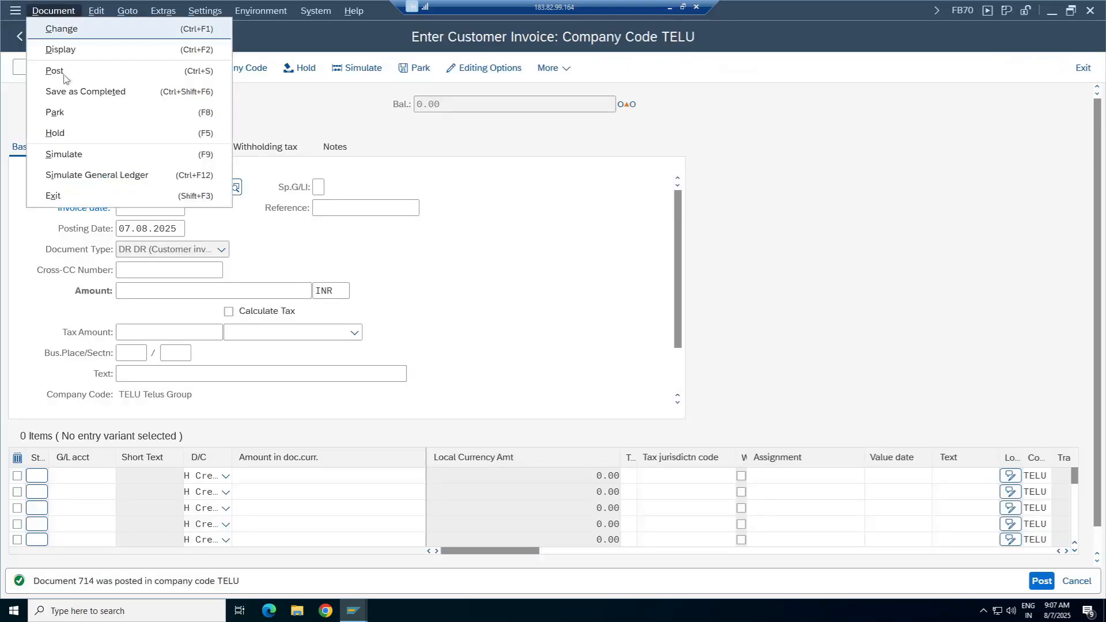
left_click(58, 49)
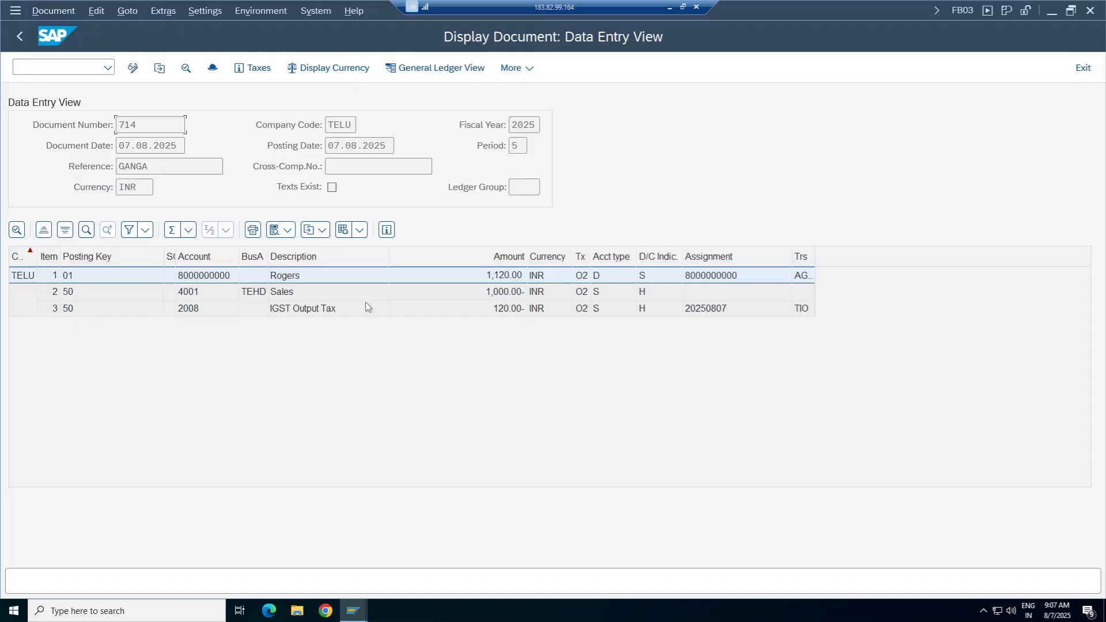
left_click(22, 37)
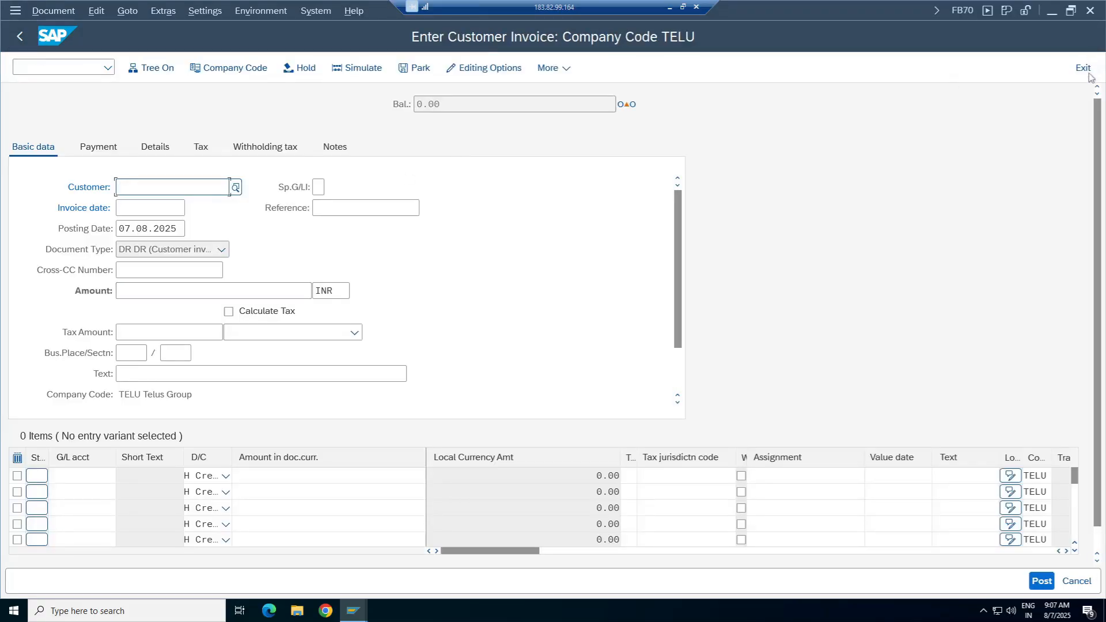
Exit the customer invoice entry and open Create Purchase Order with transaction ME21N.
left_click(1083, 69)
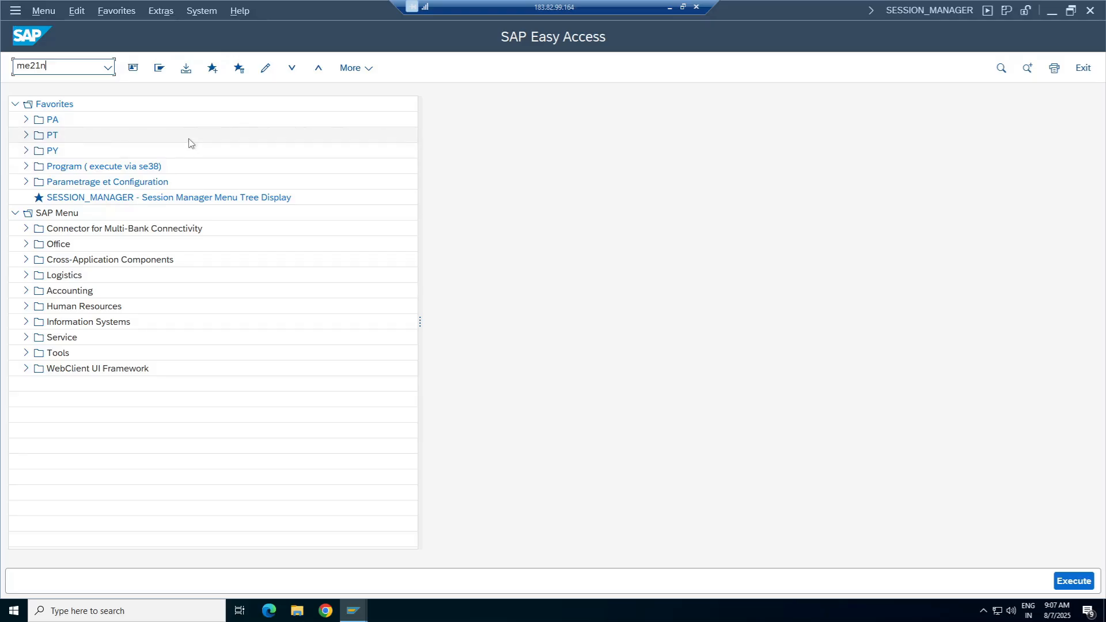
key("Return")
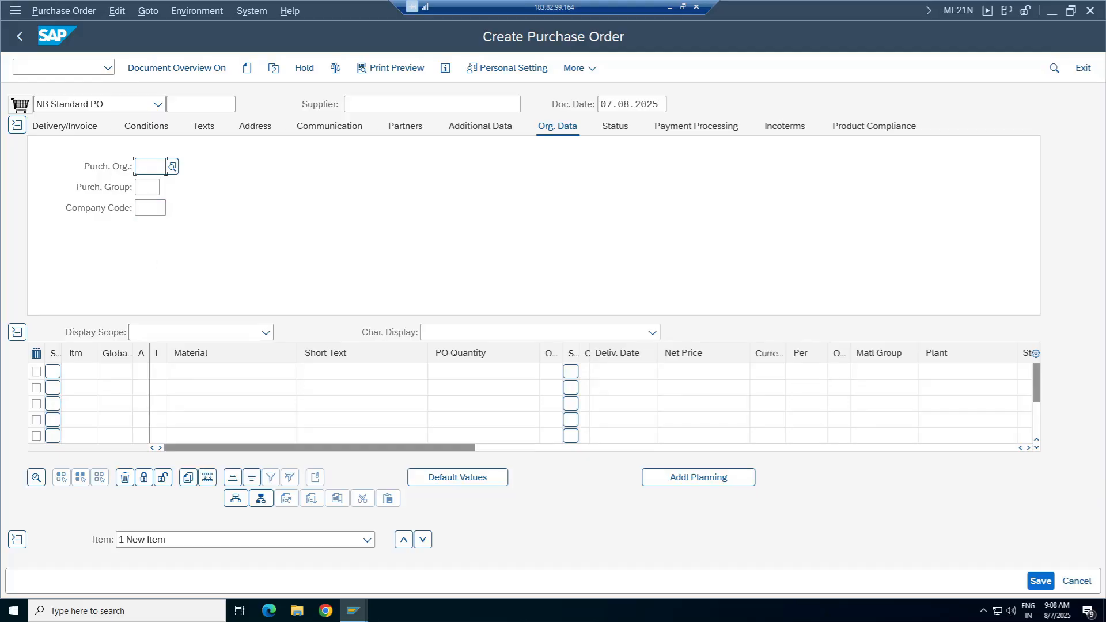
Switch to the SAP Easy Access session, display material 2542 with transaction MM03 and return to the initial screen.
left_click(353, 610)
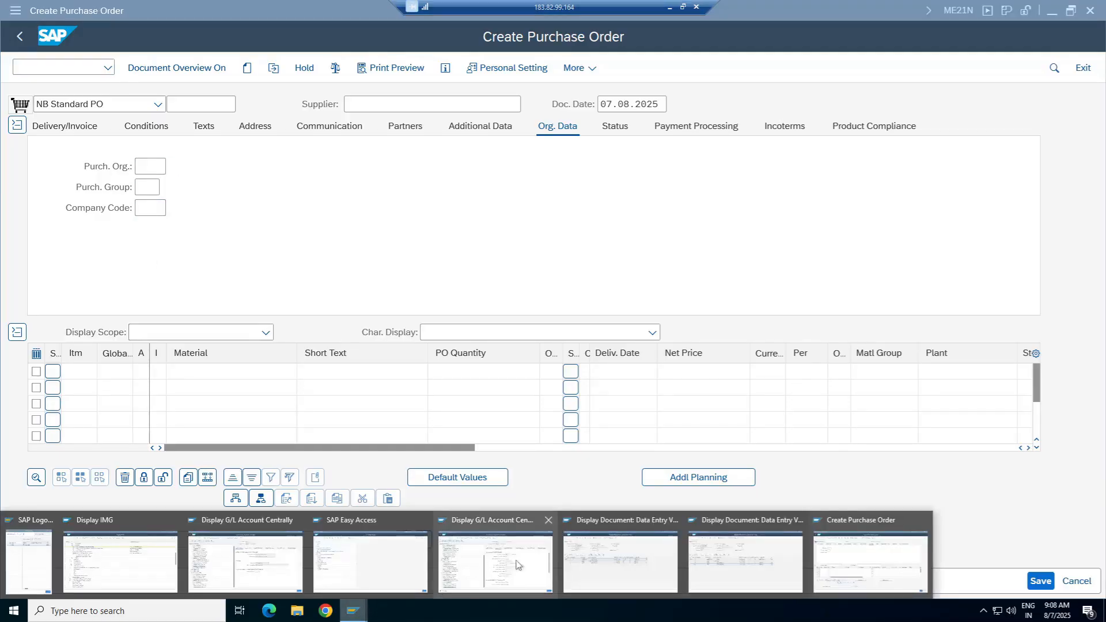
left_click(406, 568)
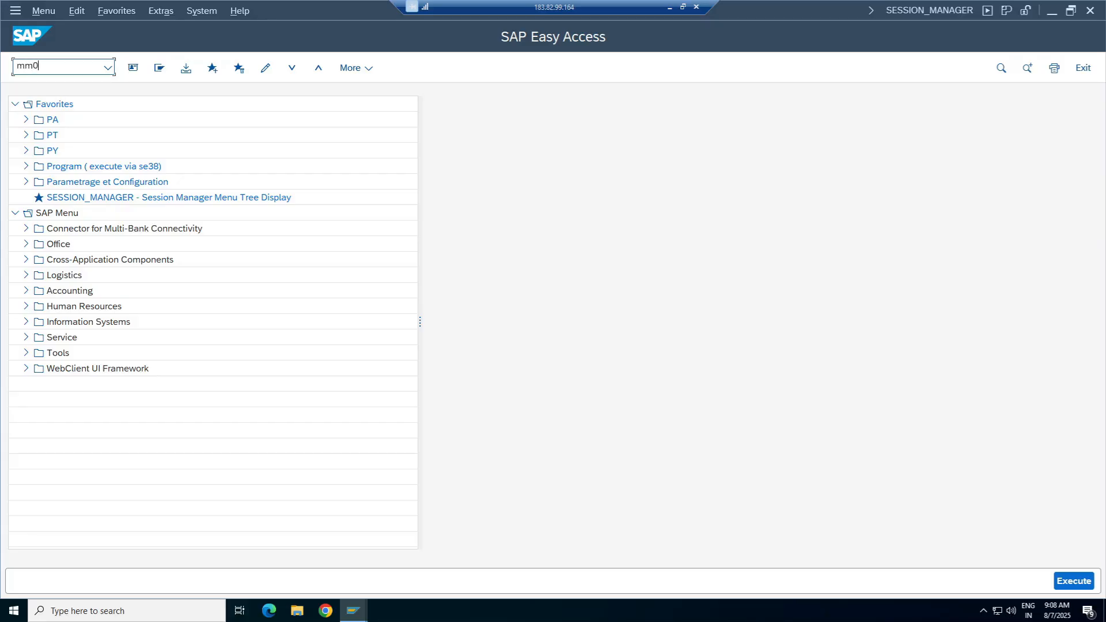
key("Return")
key("BackSpace")
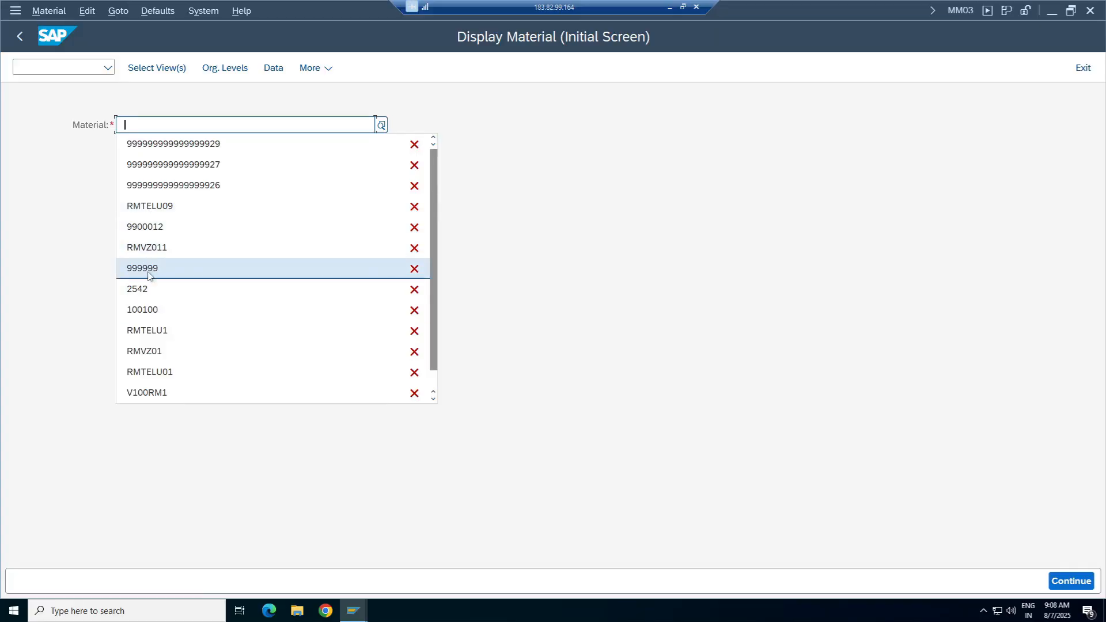
left_click(148, 295)
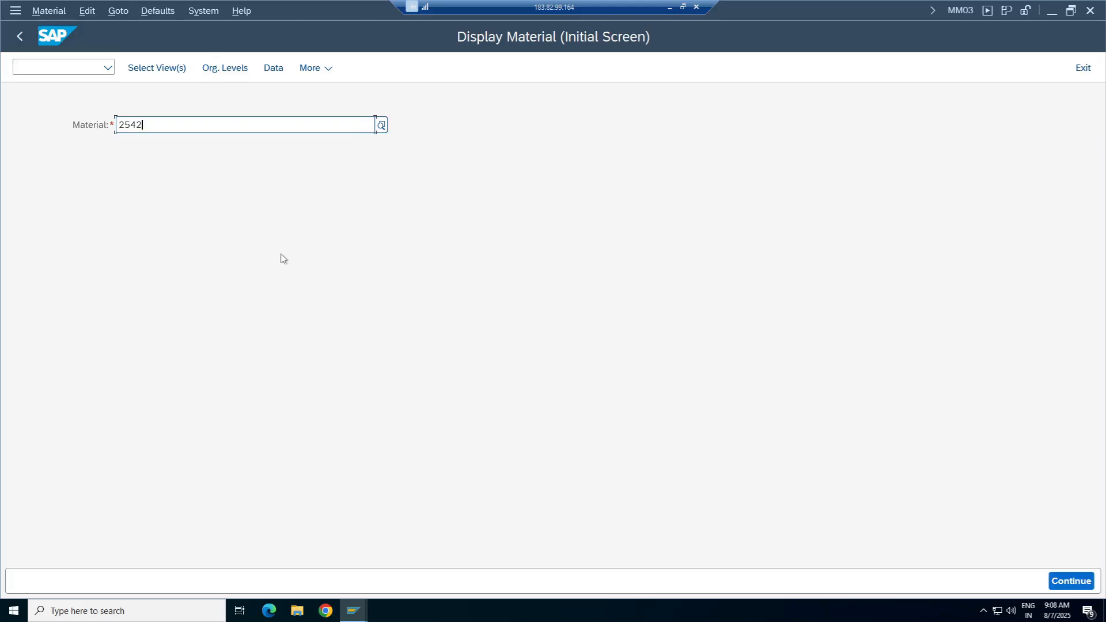
key("Return")
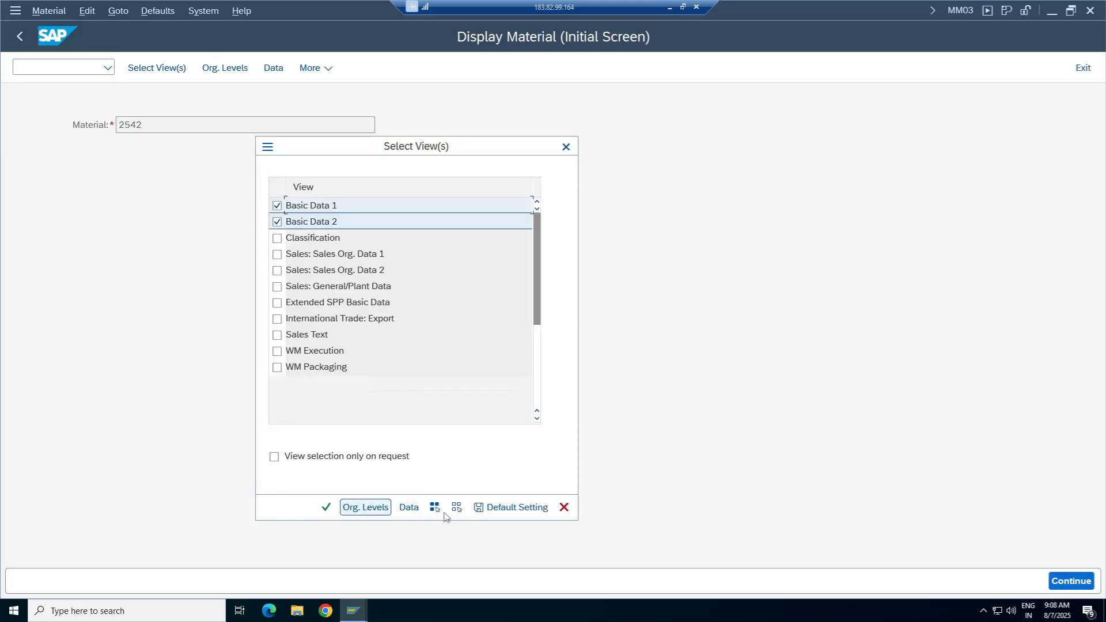
key("Return")
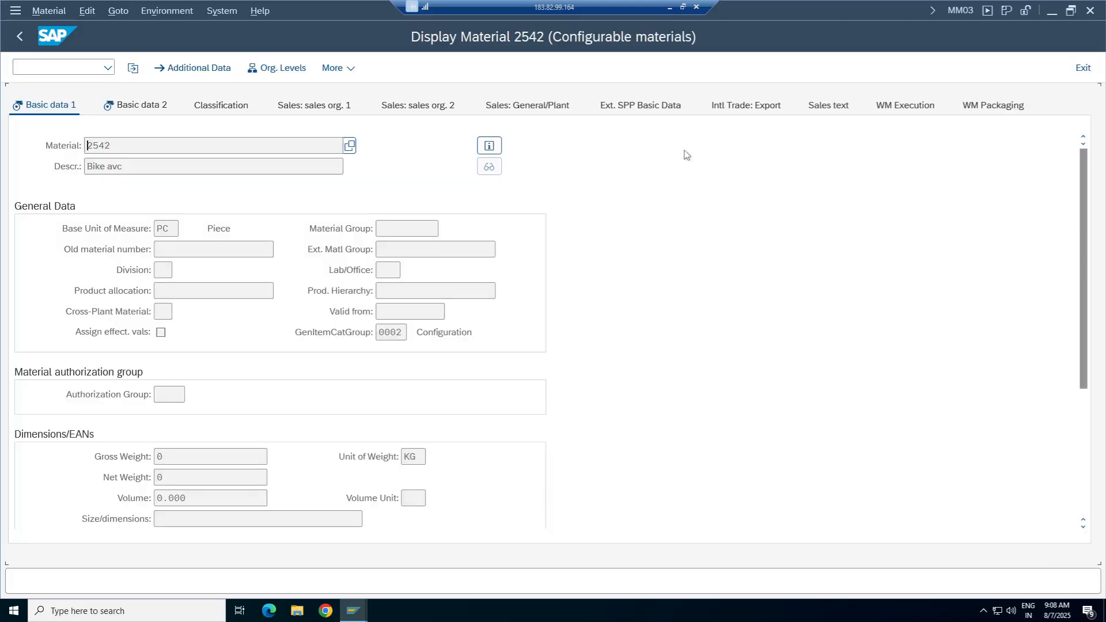
left_click(353, 171)
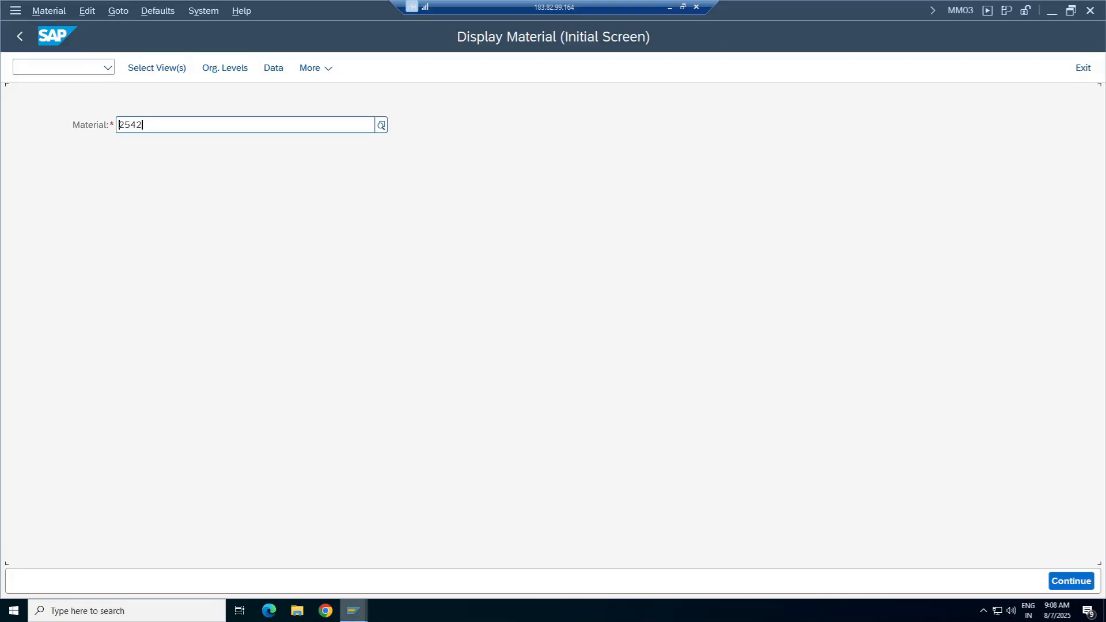
Display all line items of the Inventory Raw Mat G/L account 1011 in company code TELU with transaction FBL3N.
mouse_move(353, 610)
left_click(400, 554)
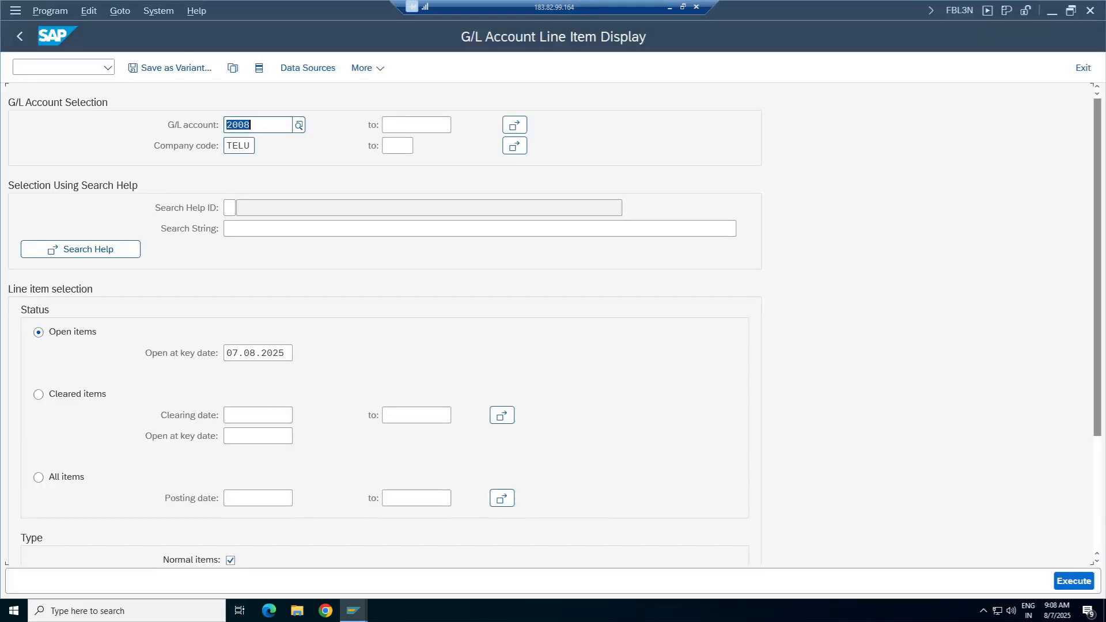
left_click(69, 483)
key("F4")
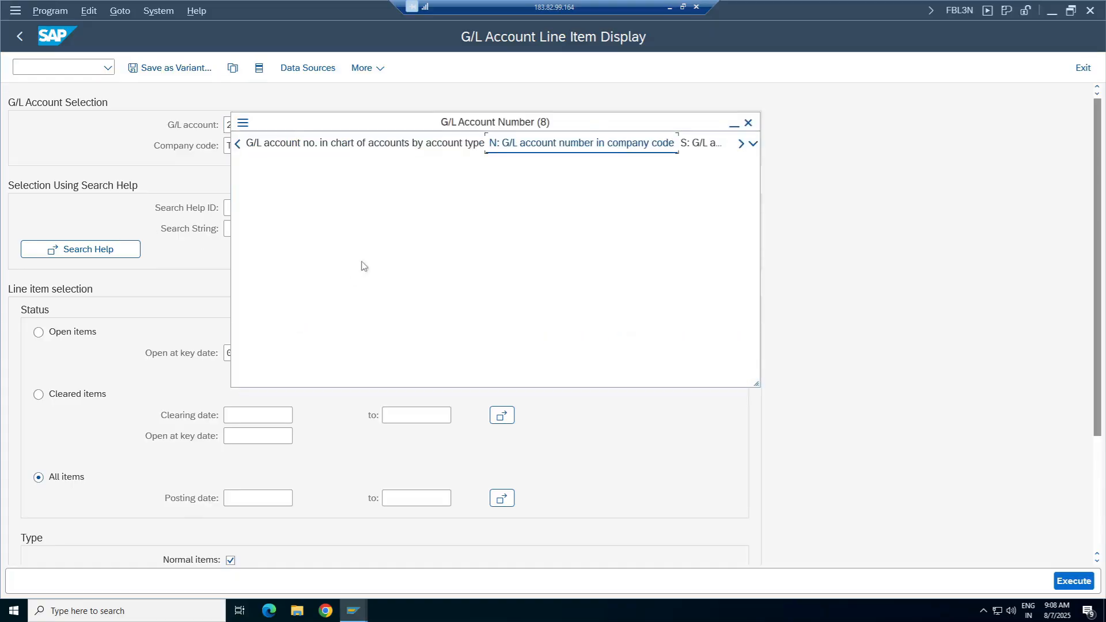
key("Return")
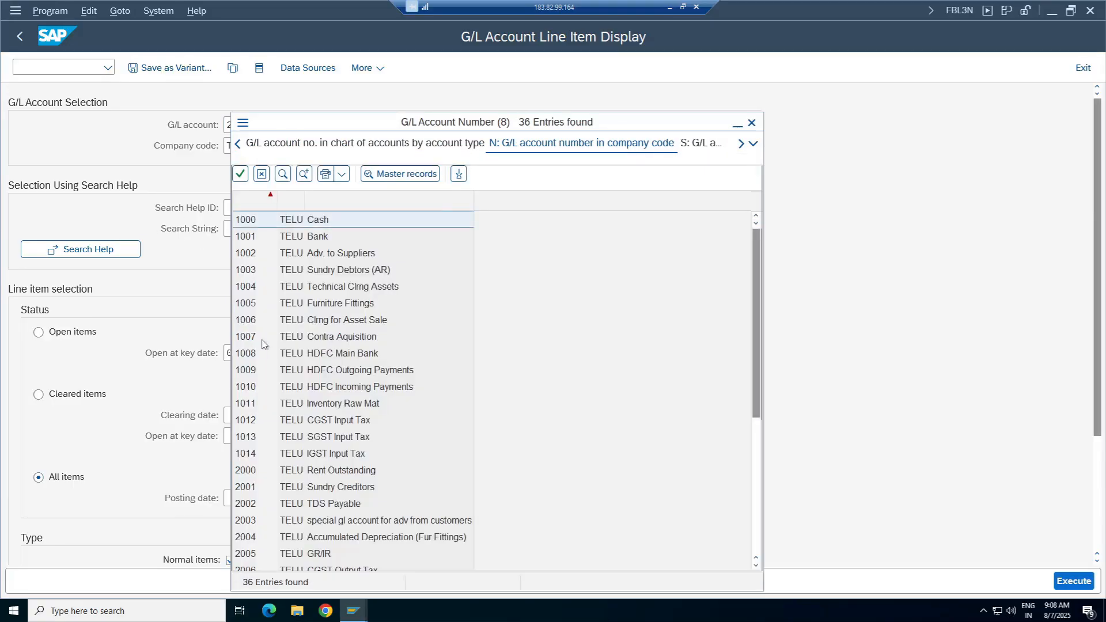
double_click(331, 404)
left_click(1083, 583)
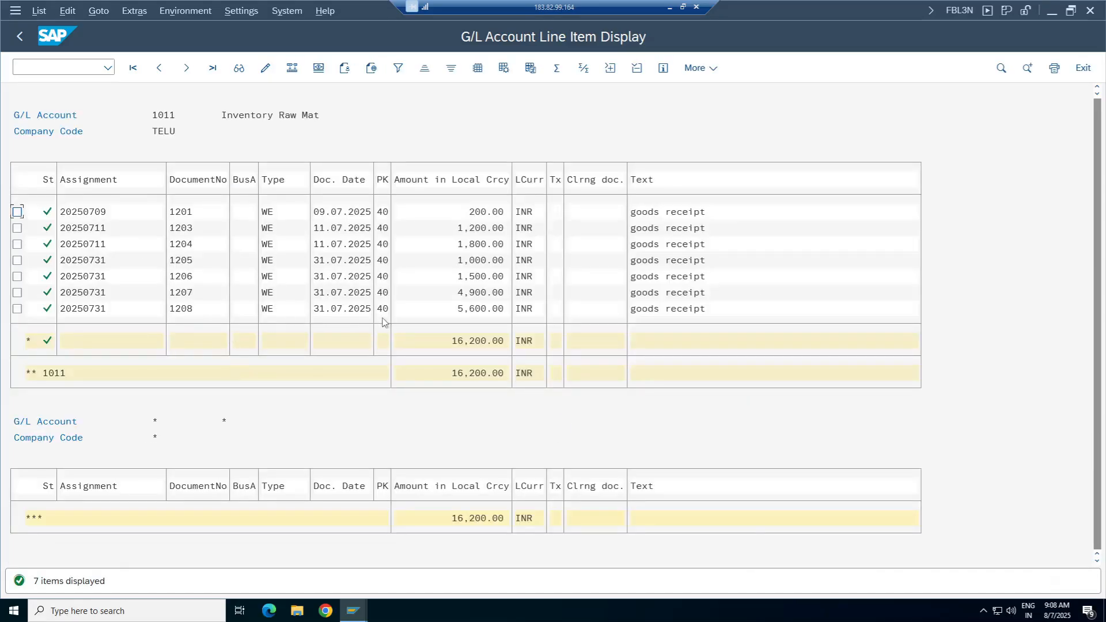
Open the 1,500.00 goods receipt line item of document 1206 and open the material from its coding block.
left_click(680, 306)
double_click(336, 279)
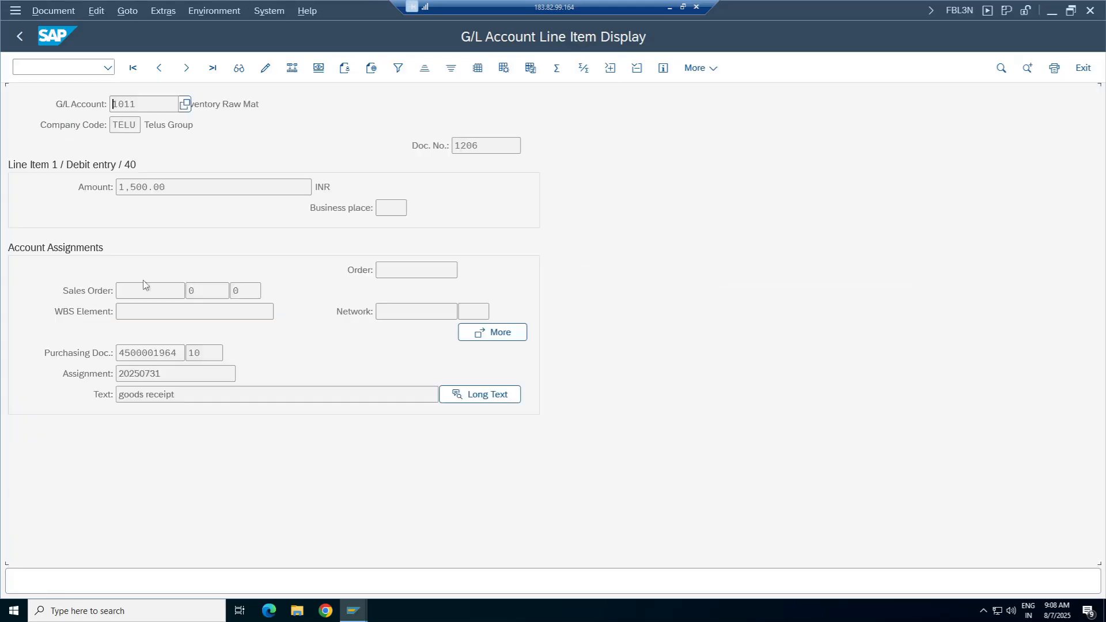
left_click(504, 335)
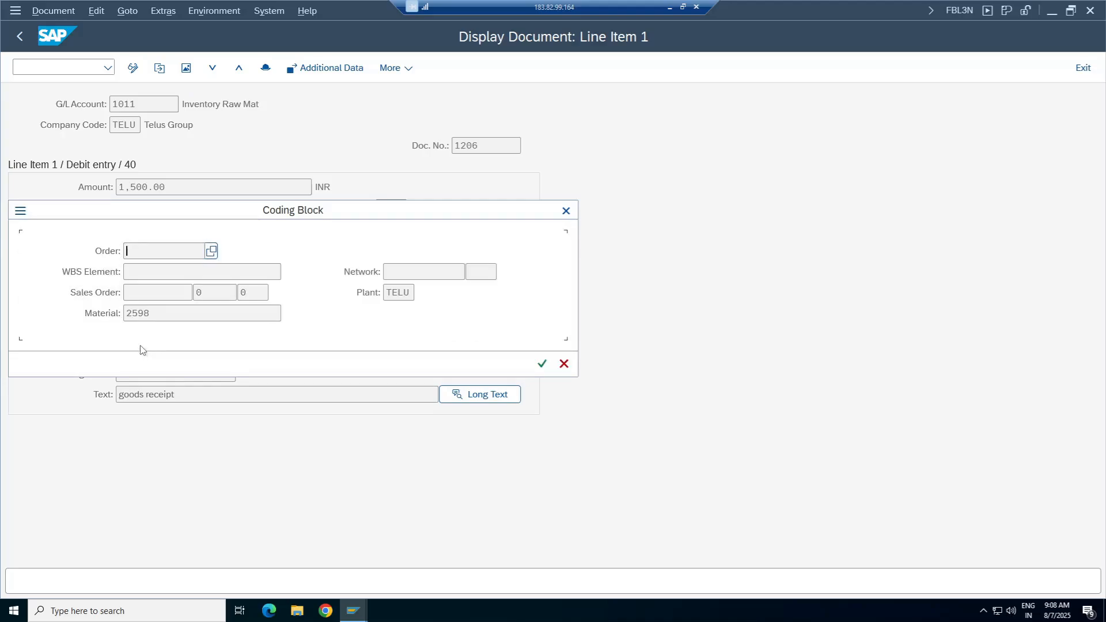
double_click(133, 313)
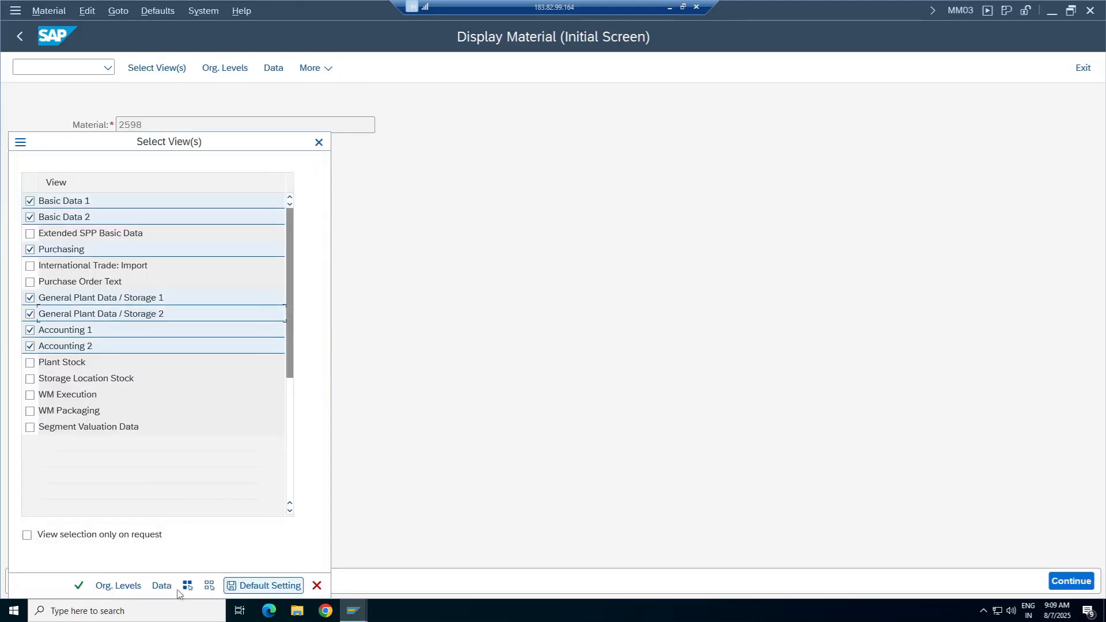
Display material 2598 for plant TELU and examine the valuation and price control data in its Accounting 1 view.
left_click(79, 585)
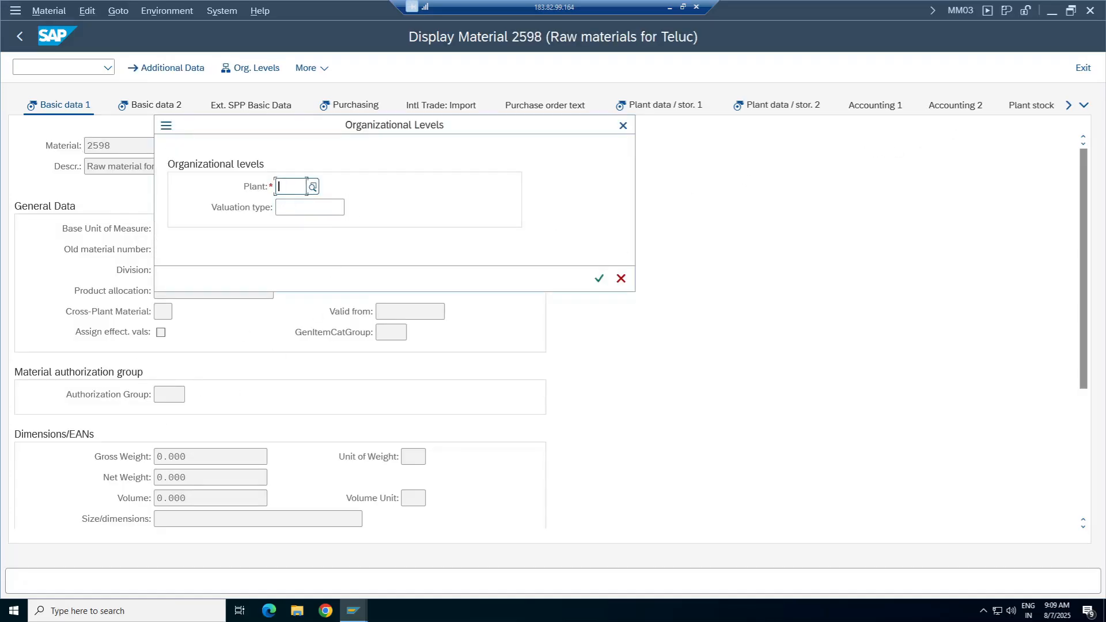
type("te")
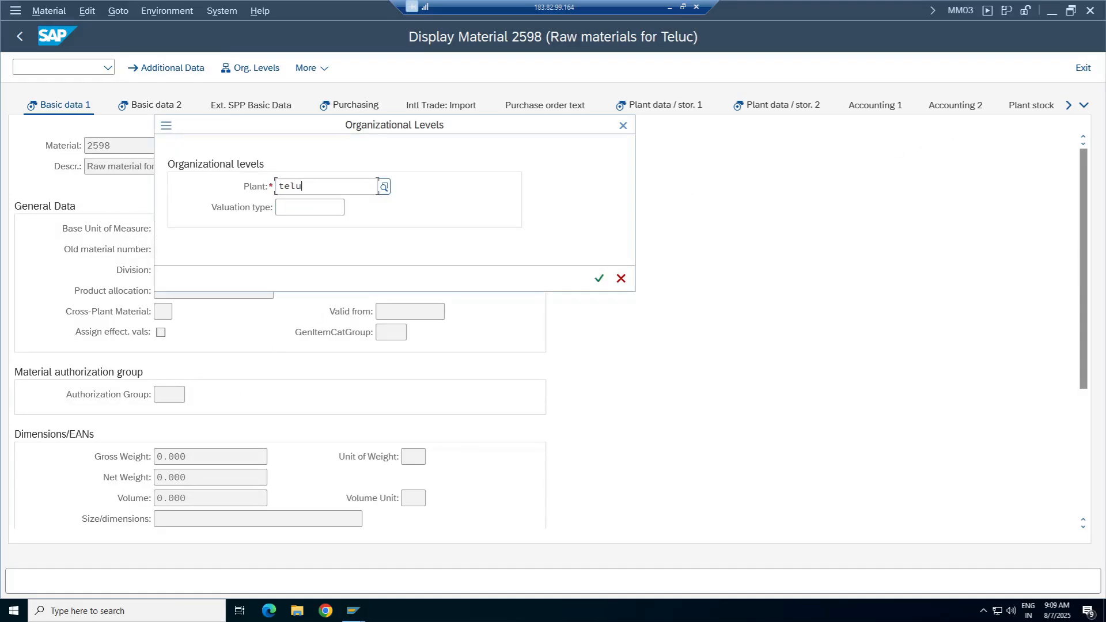
type("lu")
key("Return")
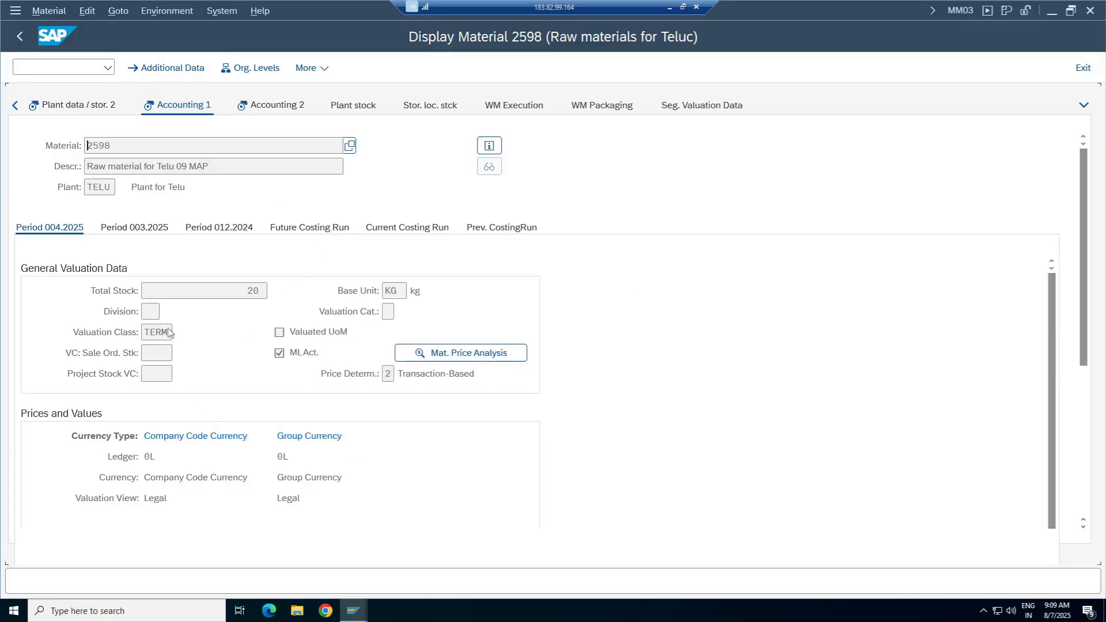
scroll(1087, 306, "down", 3)
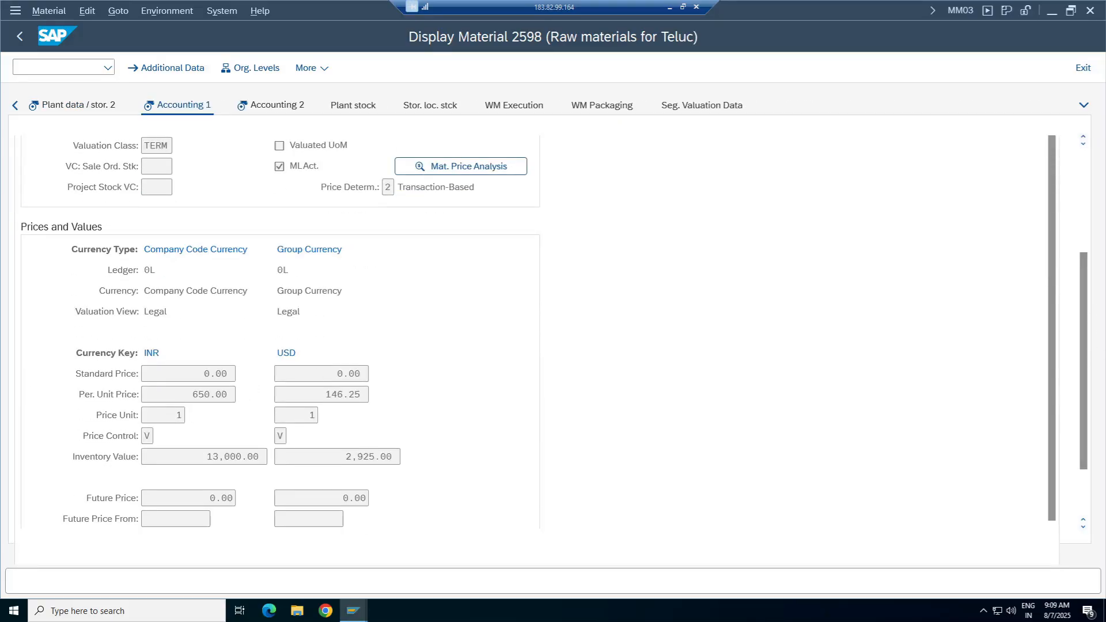
left_click(148, 435)
scroll(1081, 316, "up", 3)
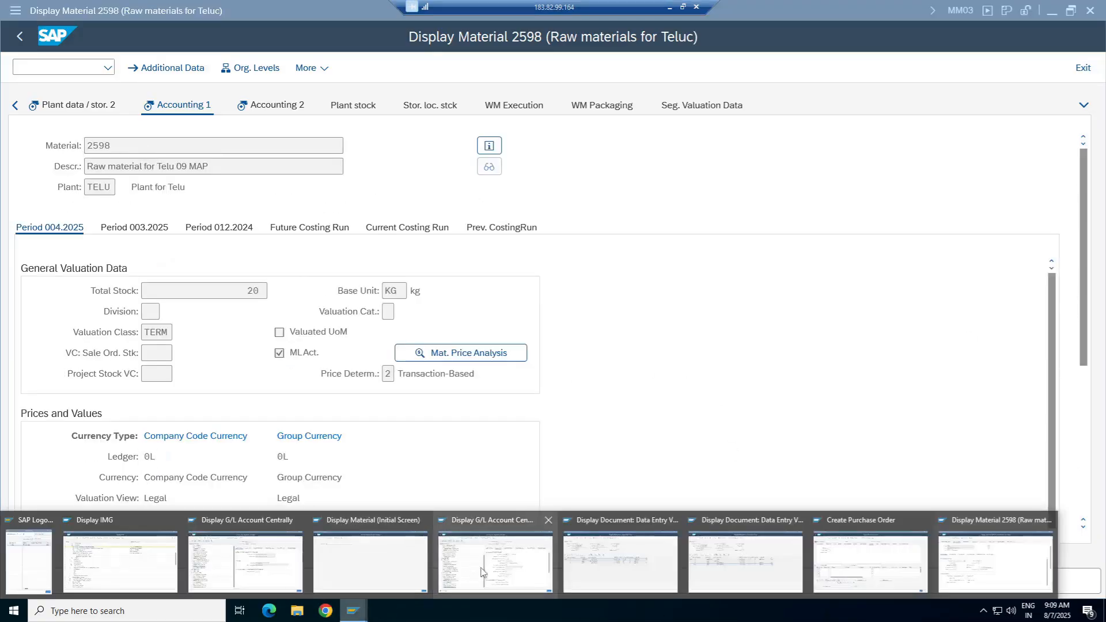
Close the surplus G/L account, material and document display sessions and return to the Create Purchase Order session.
mouse_move(353, 609)
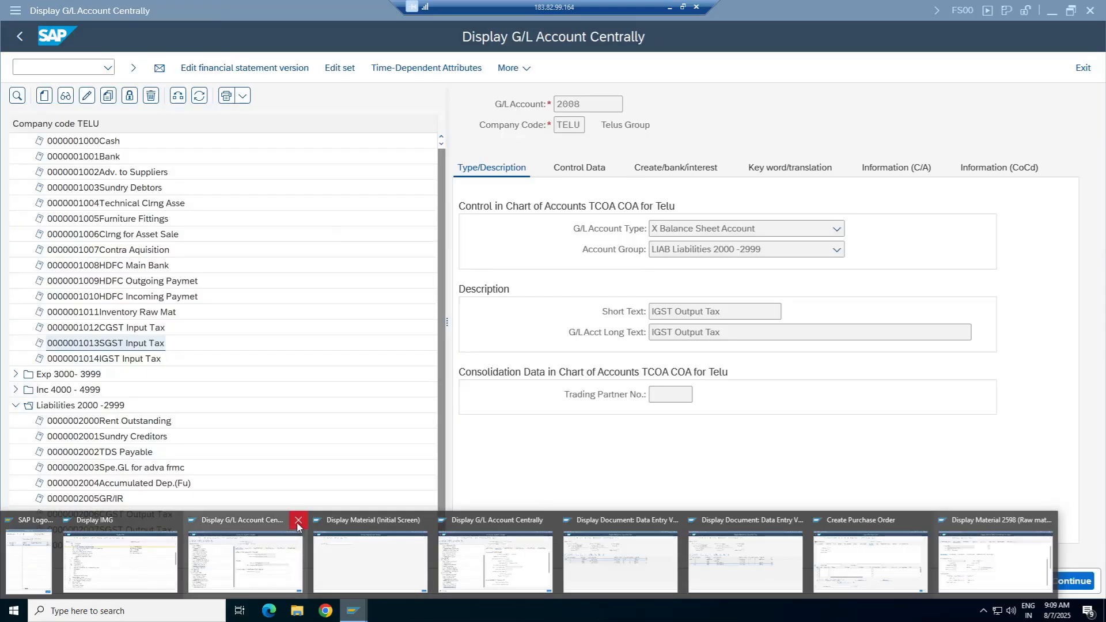
left_click(298, 520)
left_click(525, 532)
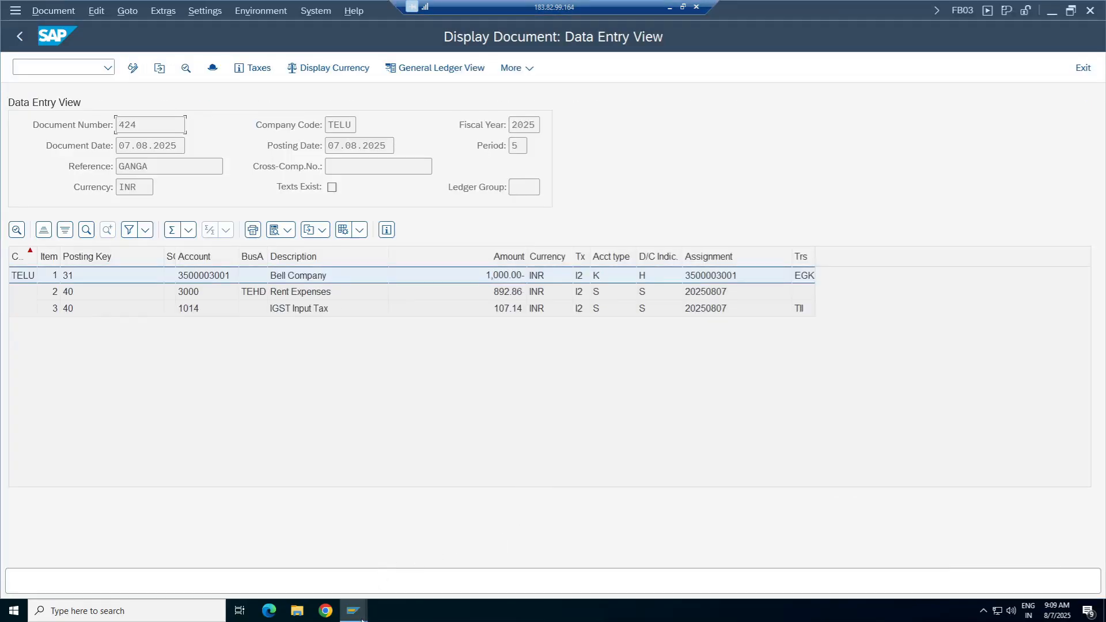
mouse_move(353, 610)
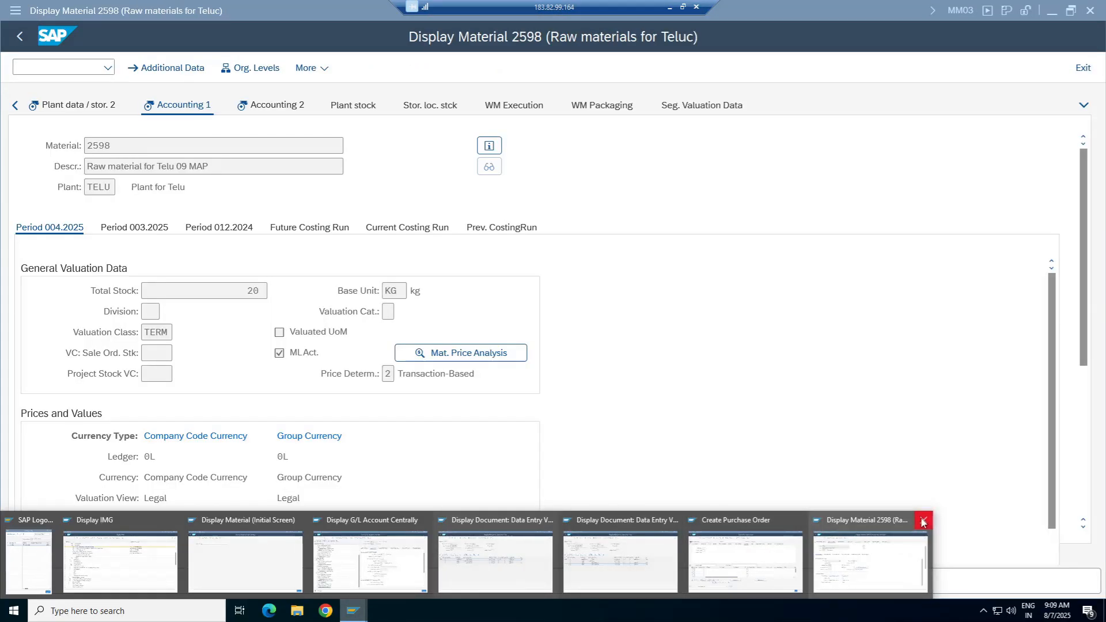
left_click(921, 521)
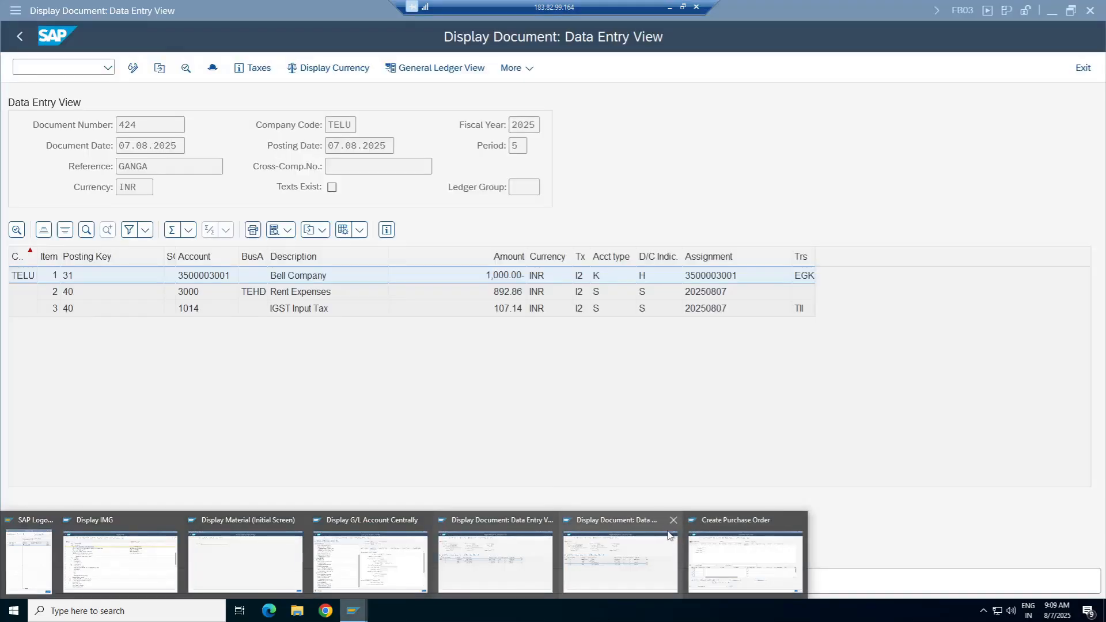
left_click(672, 520)
left_click(560, 520)
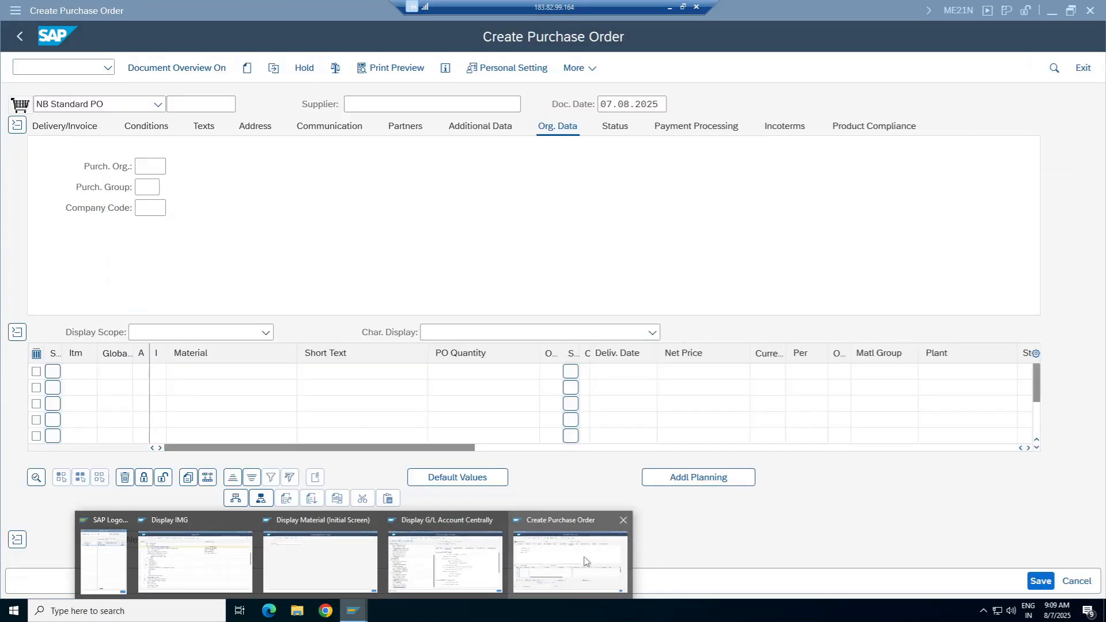
left_click(581, 560)
Search the suppliers of company code TELU and select Bell Company as the purchase order's supplier.
left_click(368, 105)
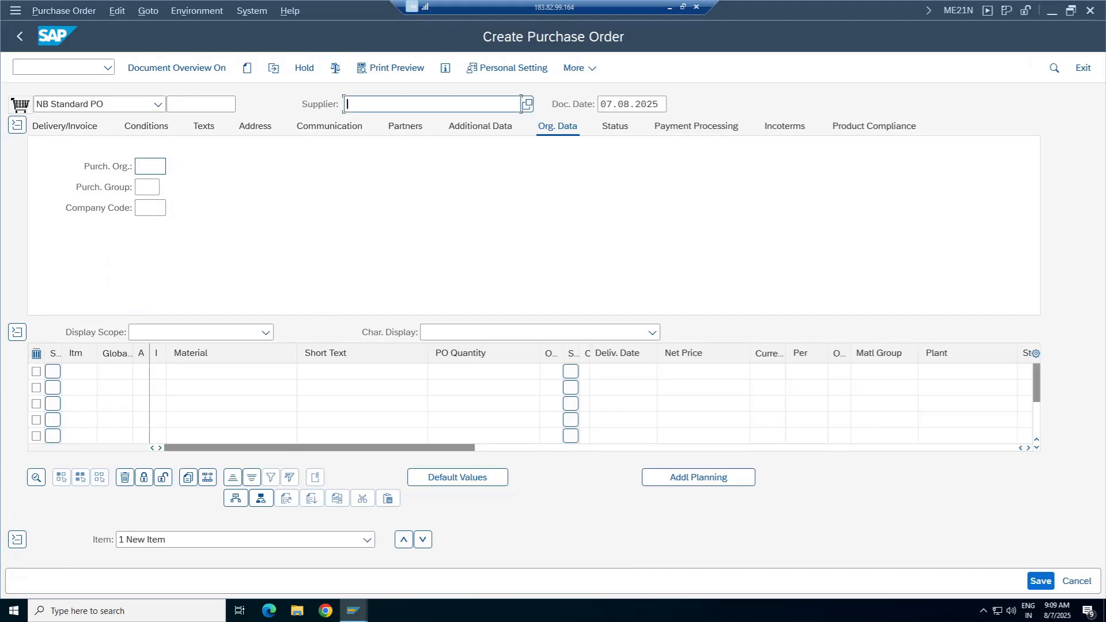
left_click(526, 105)
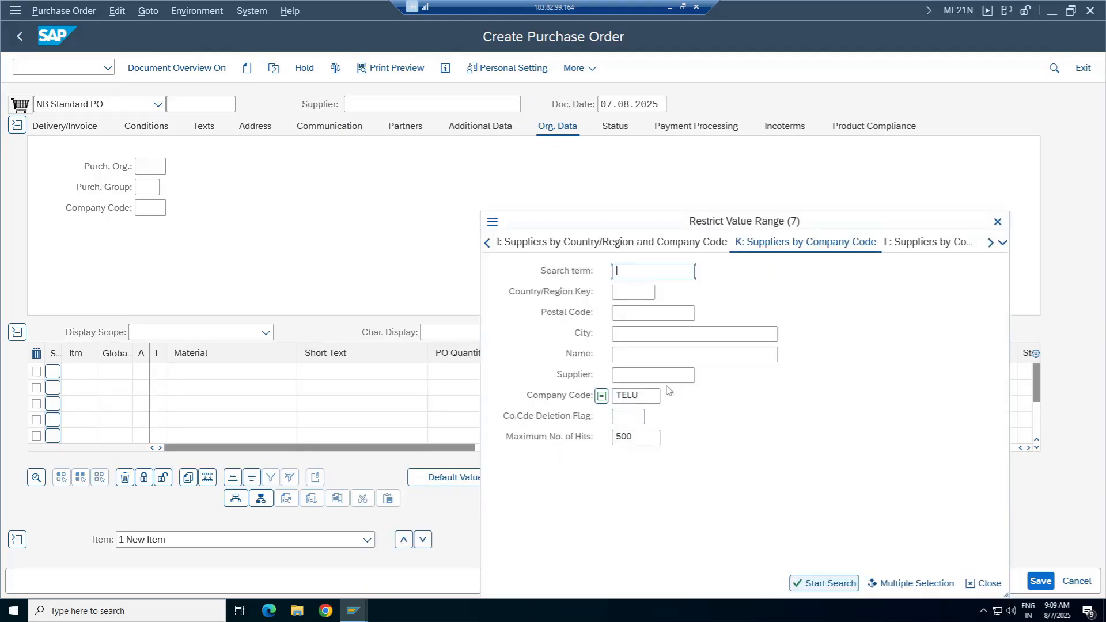
key("Return")
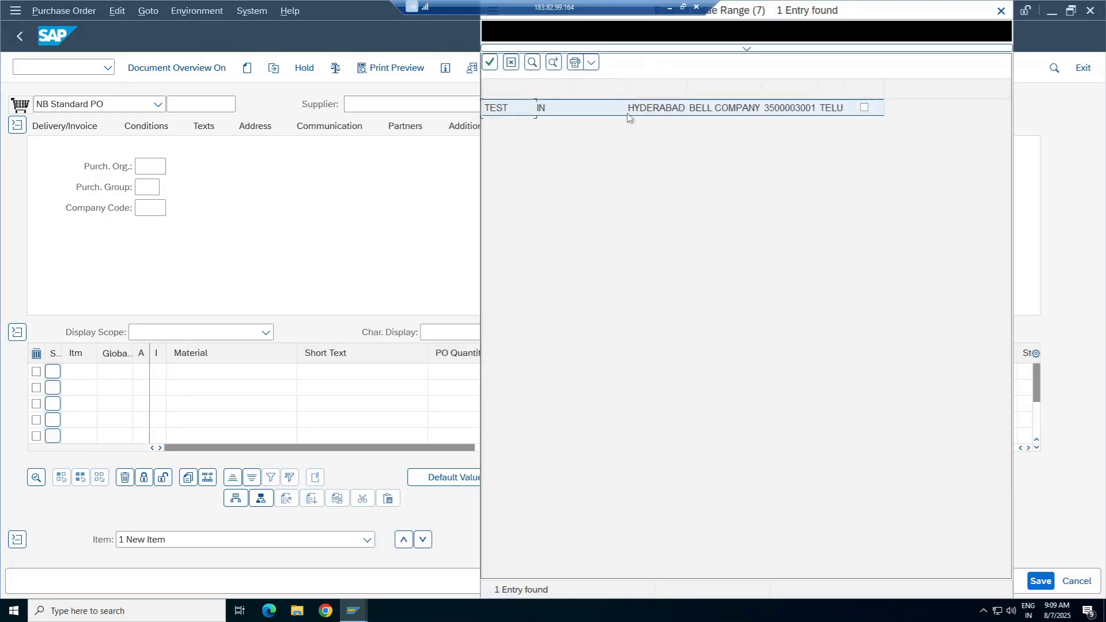
double_click(650, 113)
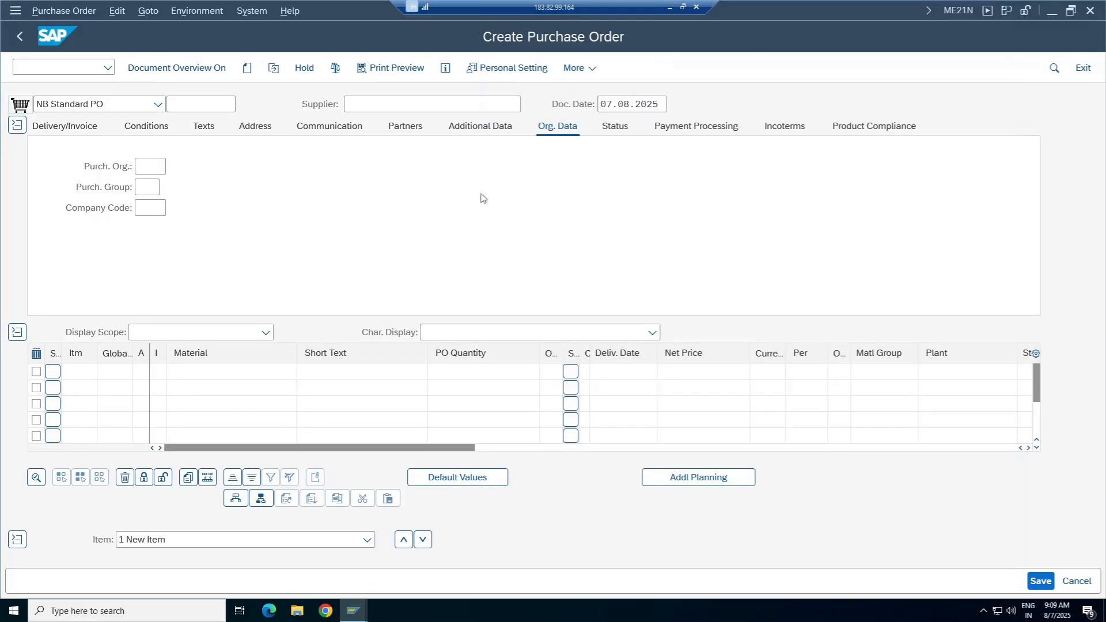
Set the purchase order's purchasing organization to TELU, purchasing group to 001 and company code to TELU.
left_click(151, 167)
key("space")
left_click(148, 189)
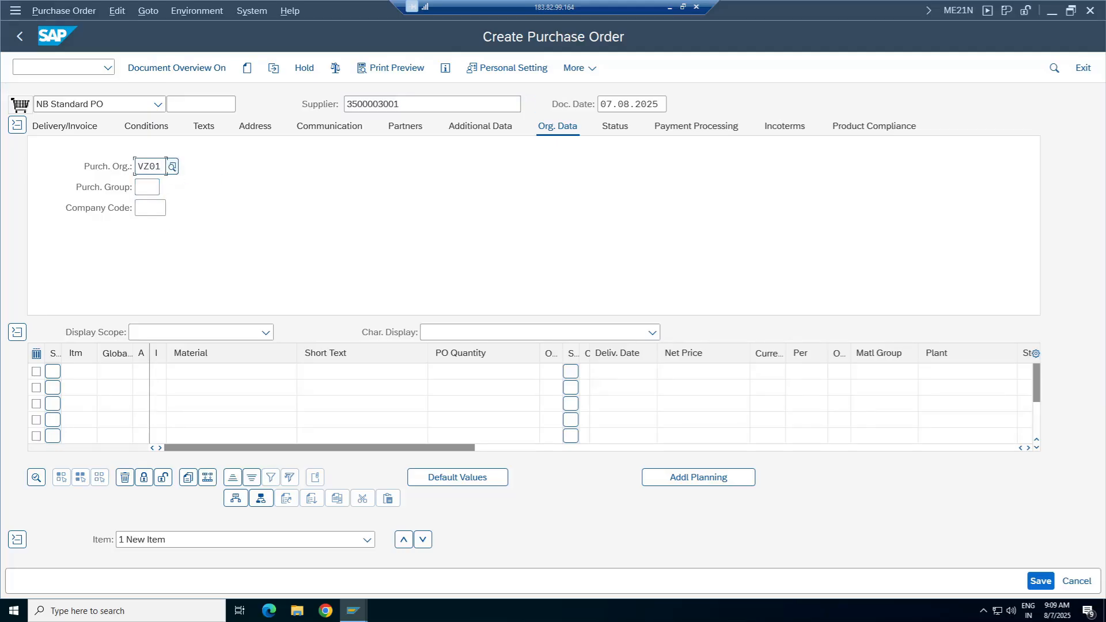
key("BackSpace")
key("BackSpace")
key("BackSpace")
key("BackSpace")
left_click(156, 207)
left_click(147, 187)
key("space")
left_click(151, 207)
key("space")
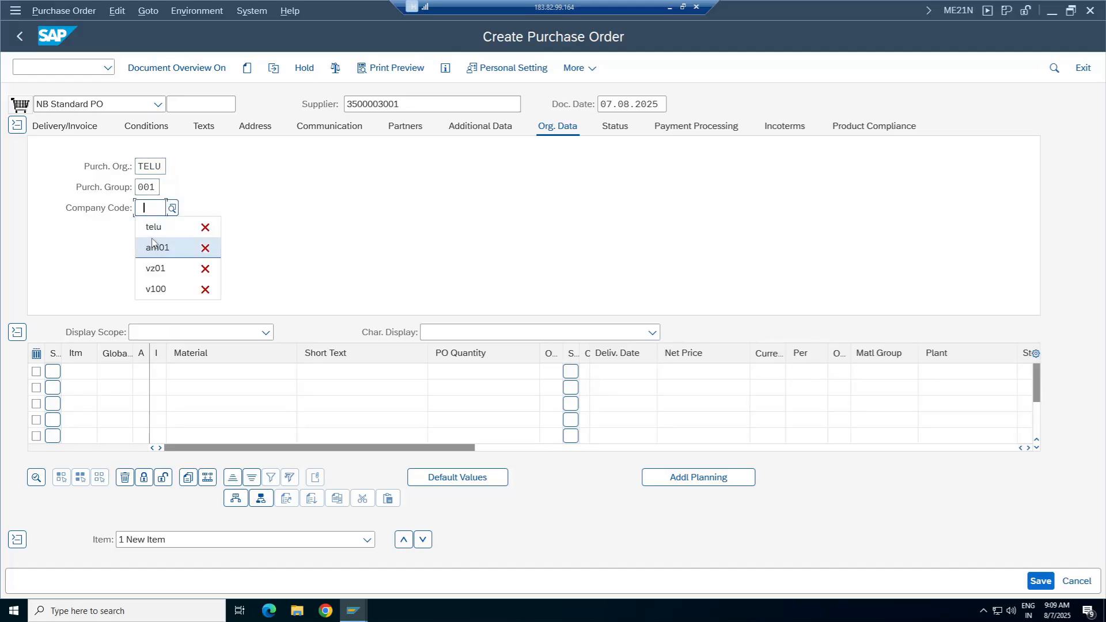
left_click(156, 231)
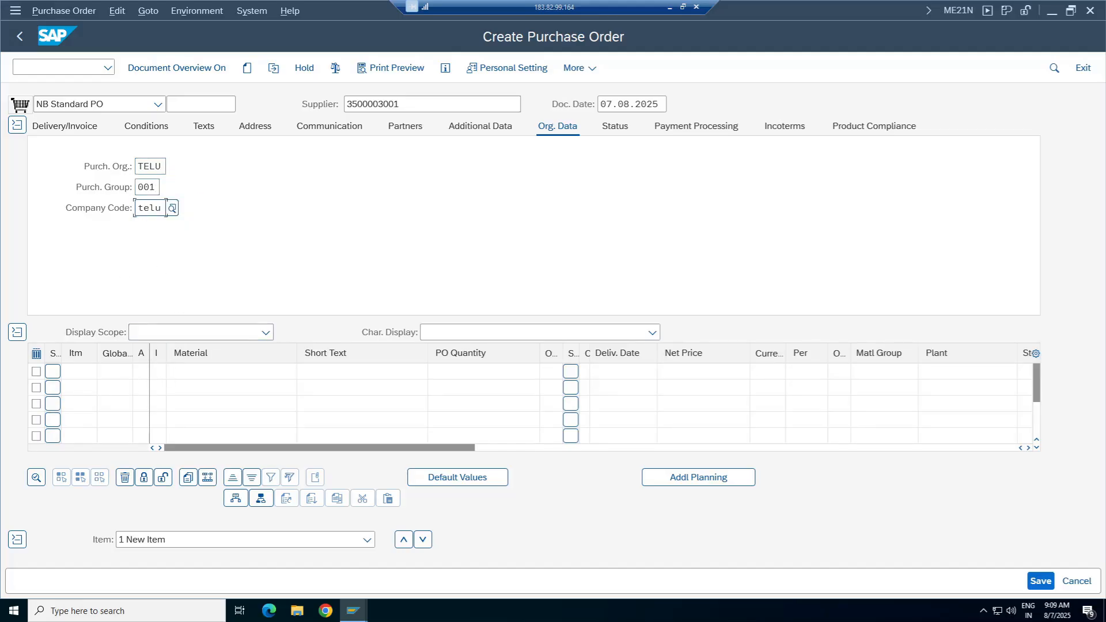
Enter material 2598 on the purchase order's first item with quantity 5 and net price 1300 INR.
left_click(179, 379)
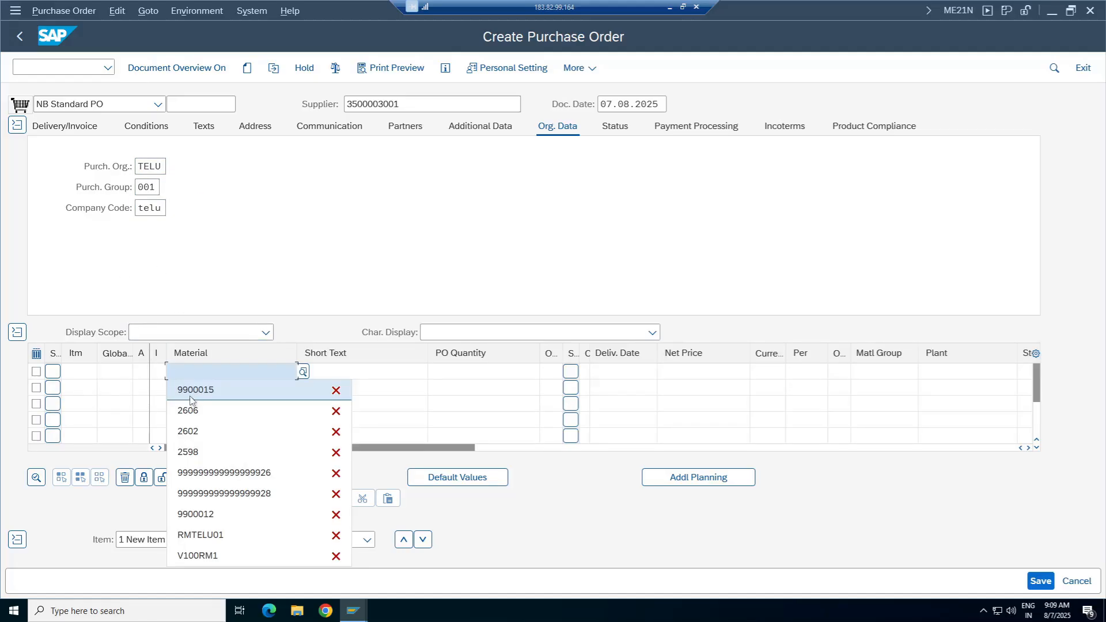
left_click(190, 452)
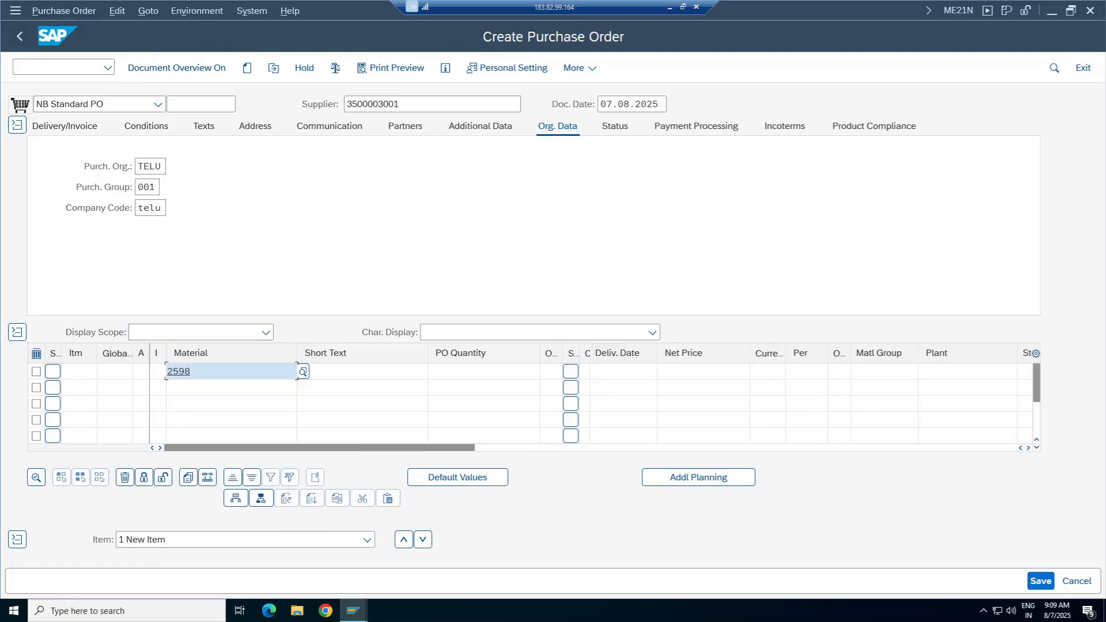
left_click(484, 372)
type("5")
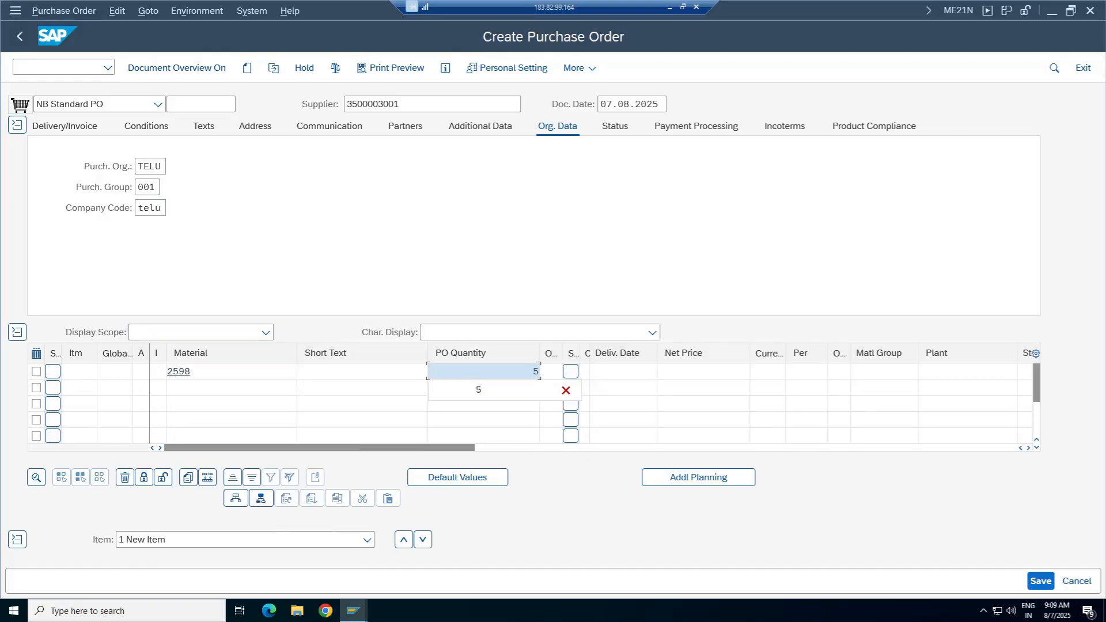
left_click(481, 390)
left_click(709, 371)
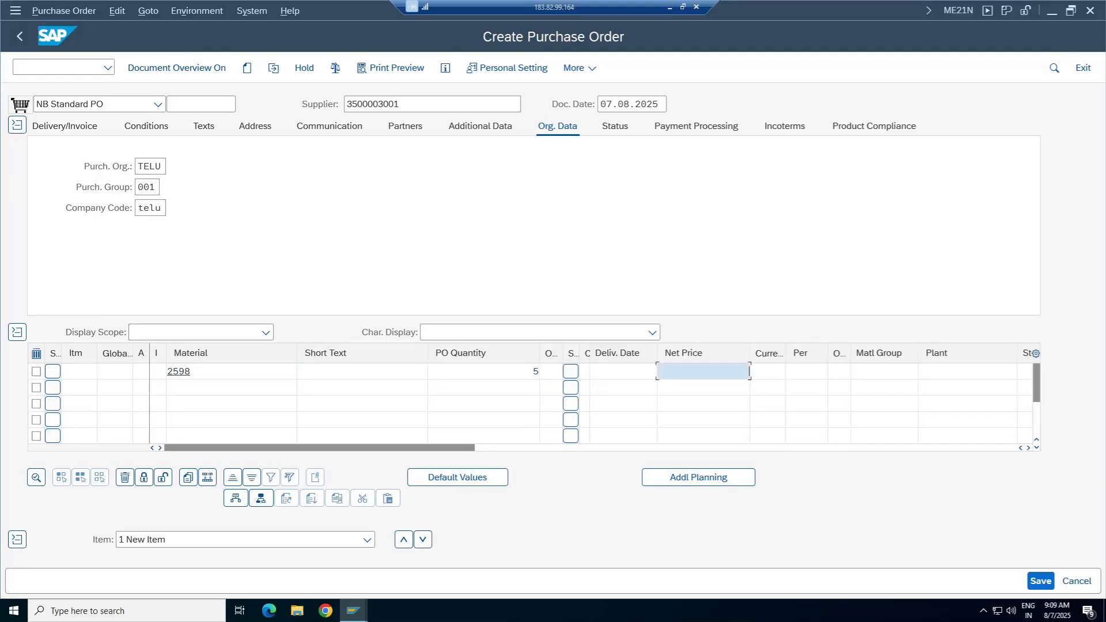
left_click(703, 370)
type("1300")
key("Tab")
type("inr")
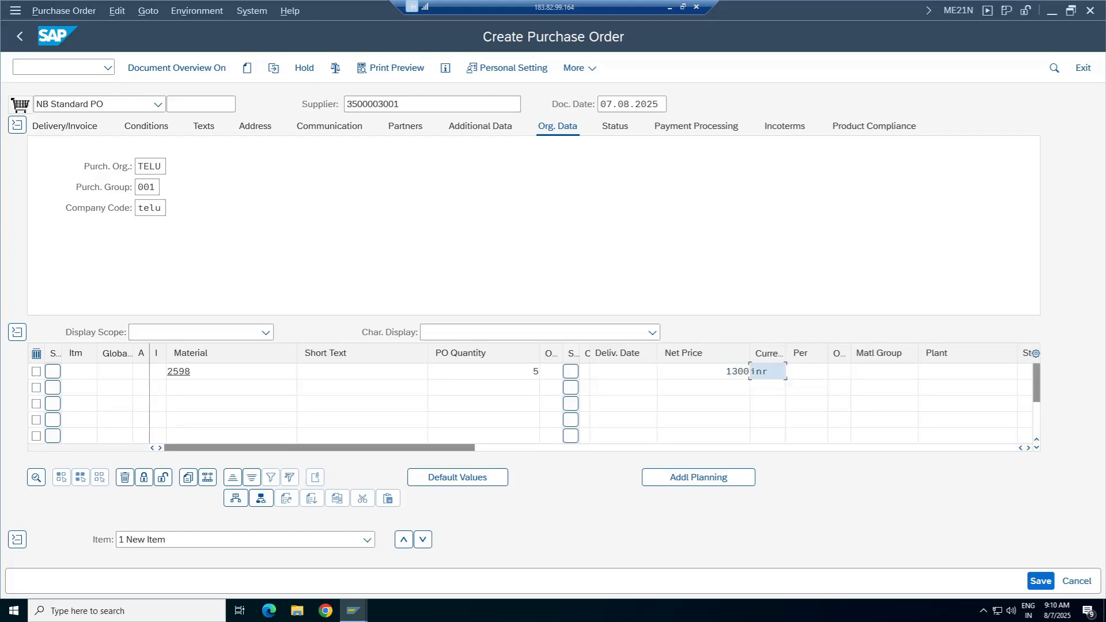
Assign the item material group 01, plant TELU and storage location SLTE.
key("Tab")
type("01")
key("Tab")
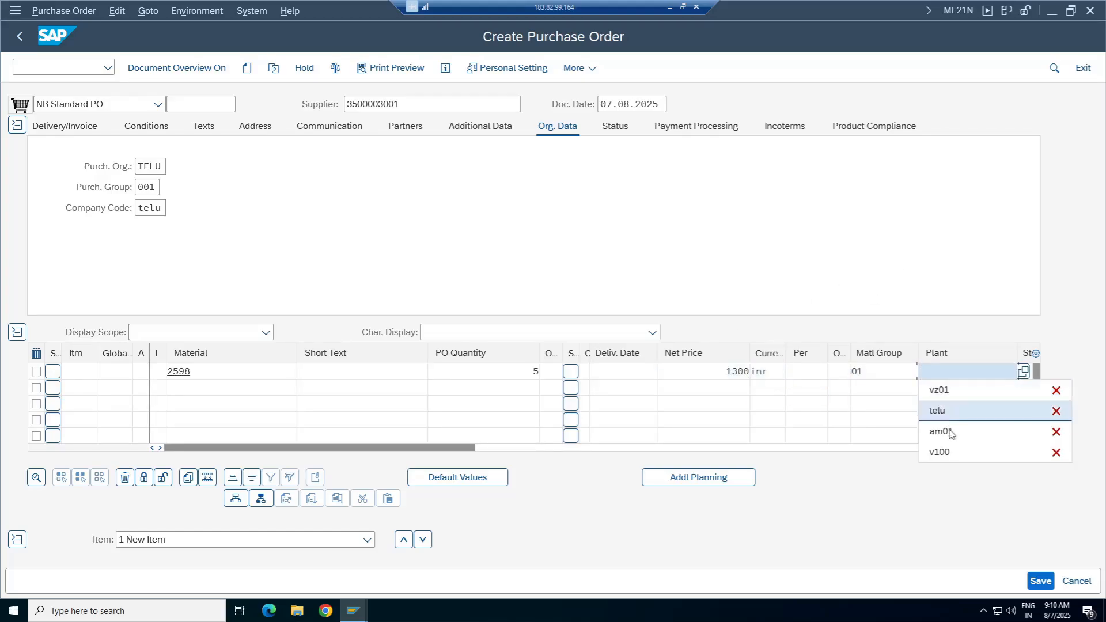
left_click(945, 411)
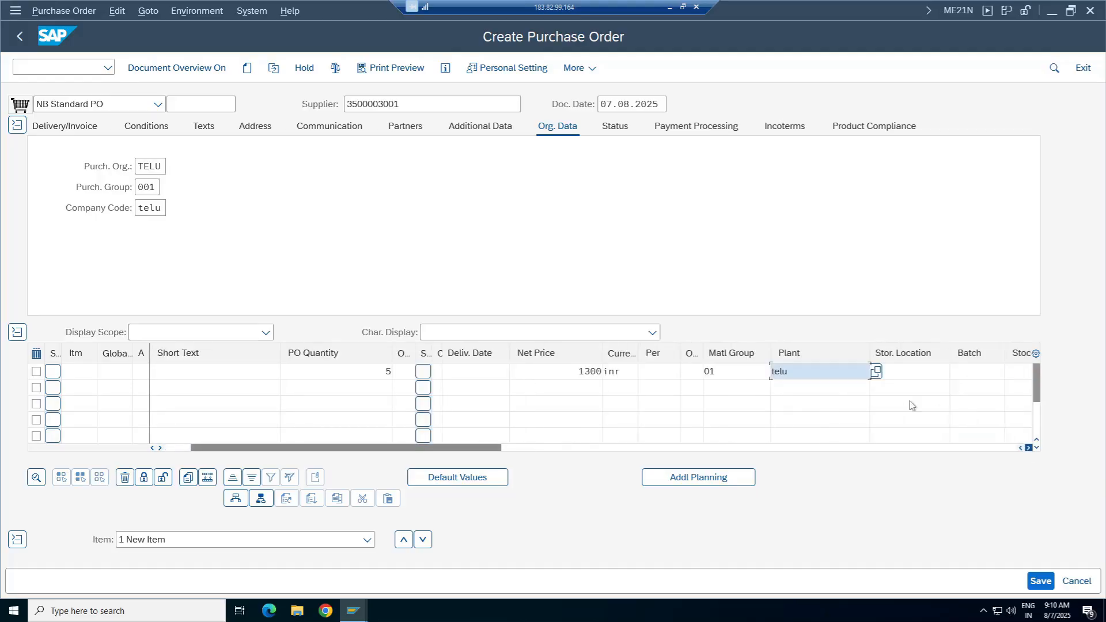
key("Tab")
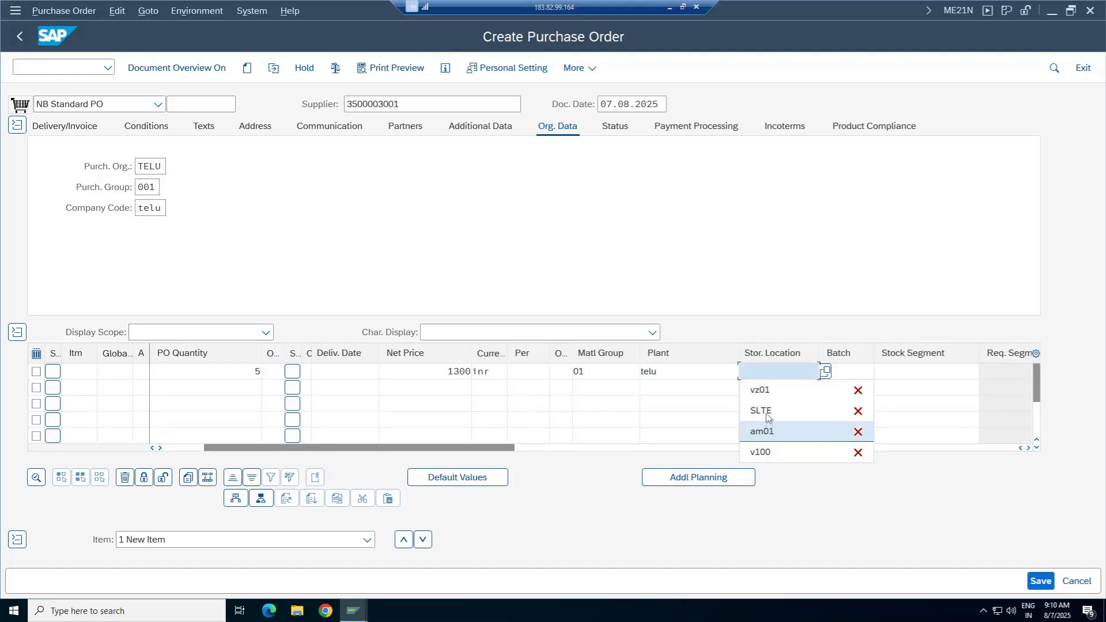
left_click(767, 411)
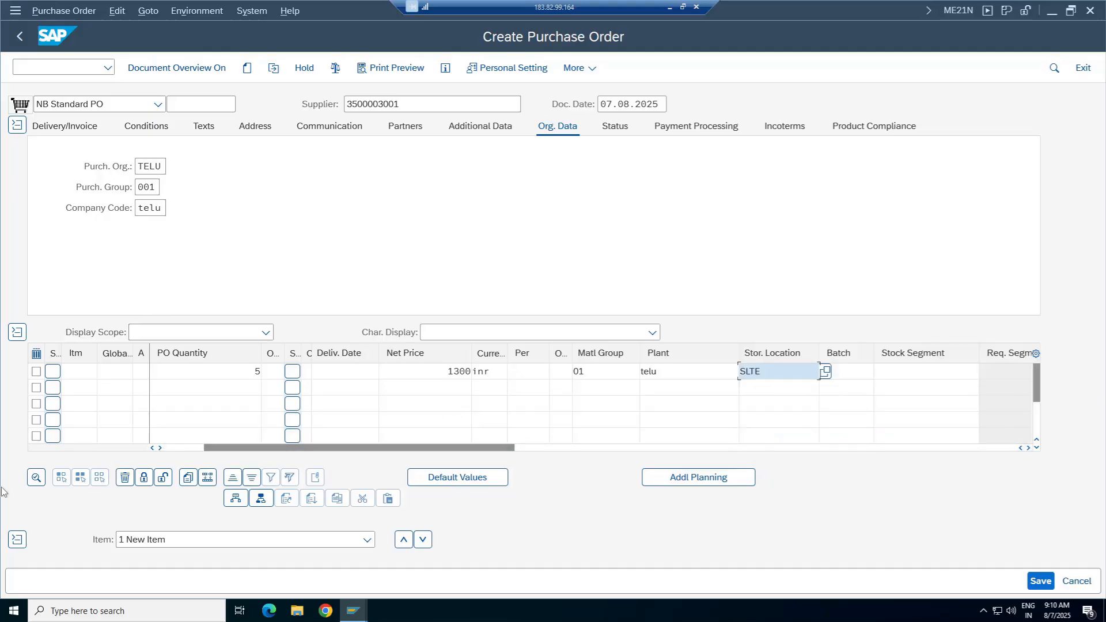
Expand the item details and set the invoice tax code to I1, CGST 6 % & SGST 6 % Telu Input Tax.
left_click(17, 540)
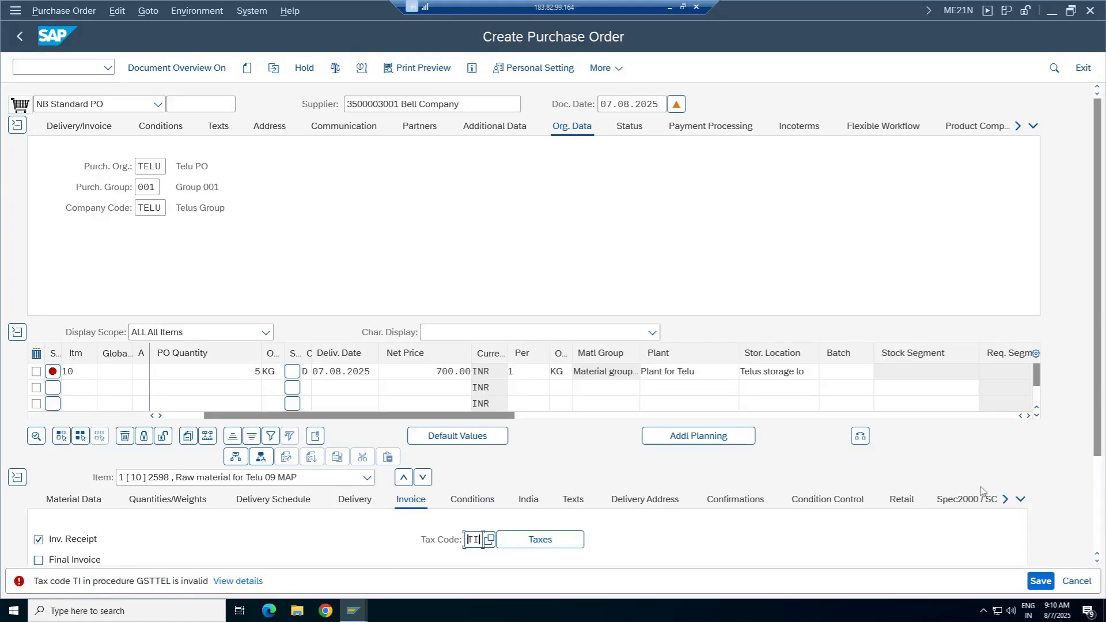
left_click_drag(1098, 405, 1098, 507)
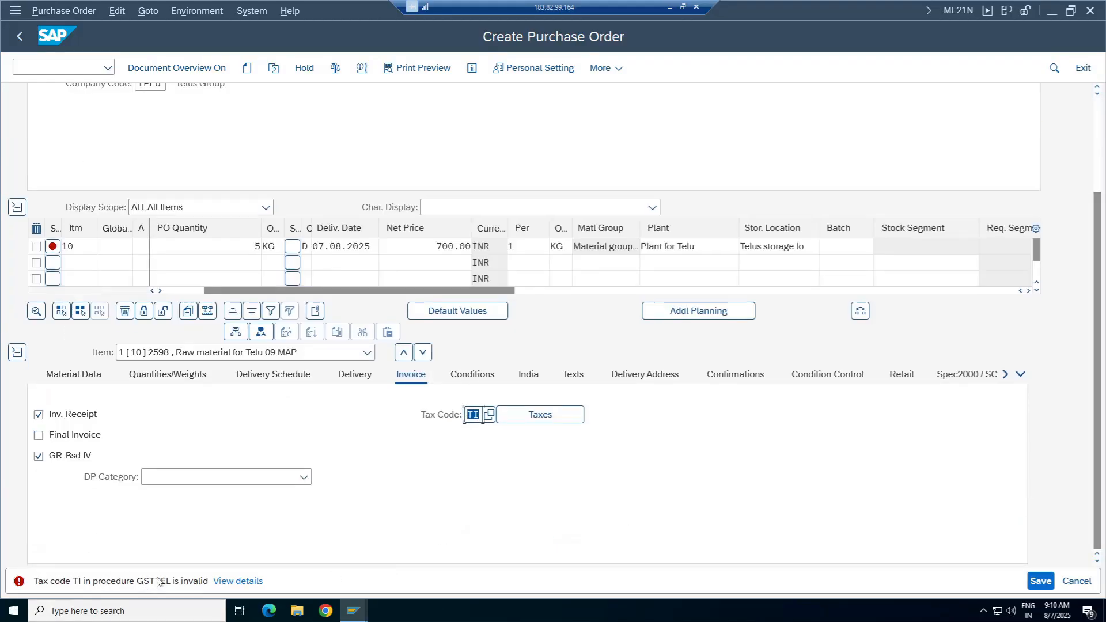
left_click(490, 414)
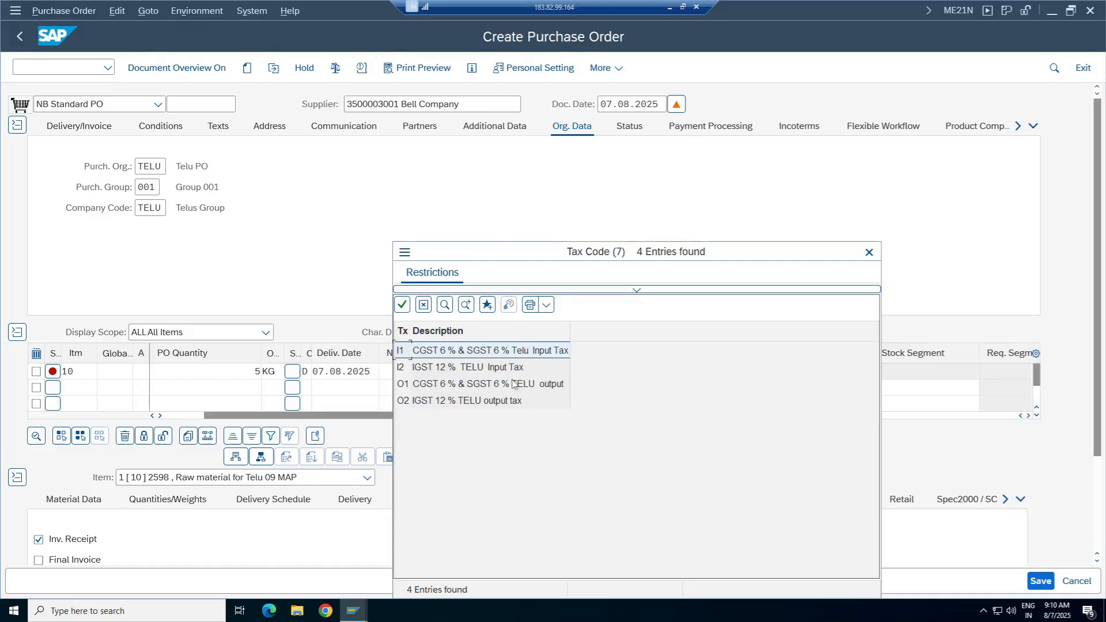
double_click(529, 354)
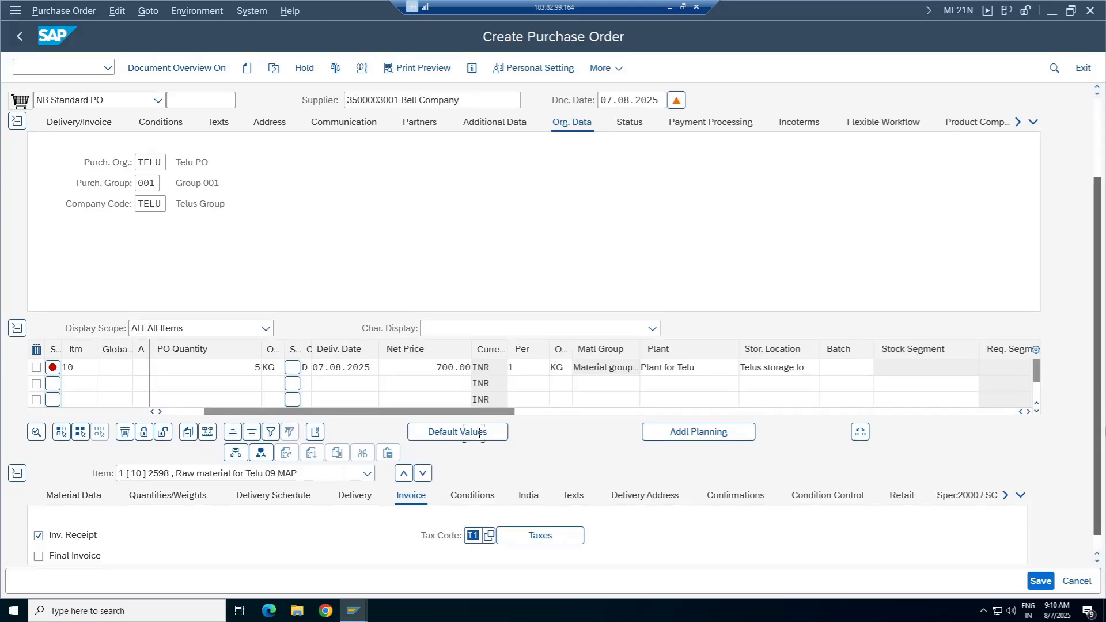
scroll(1100, 350, "down", 3)
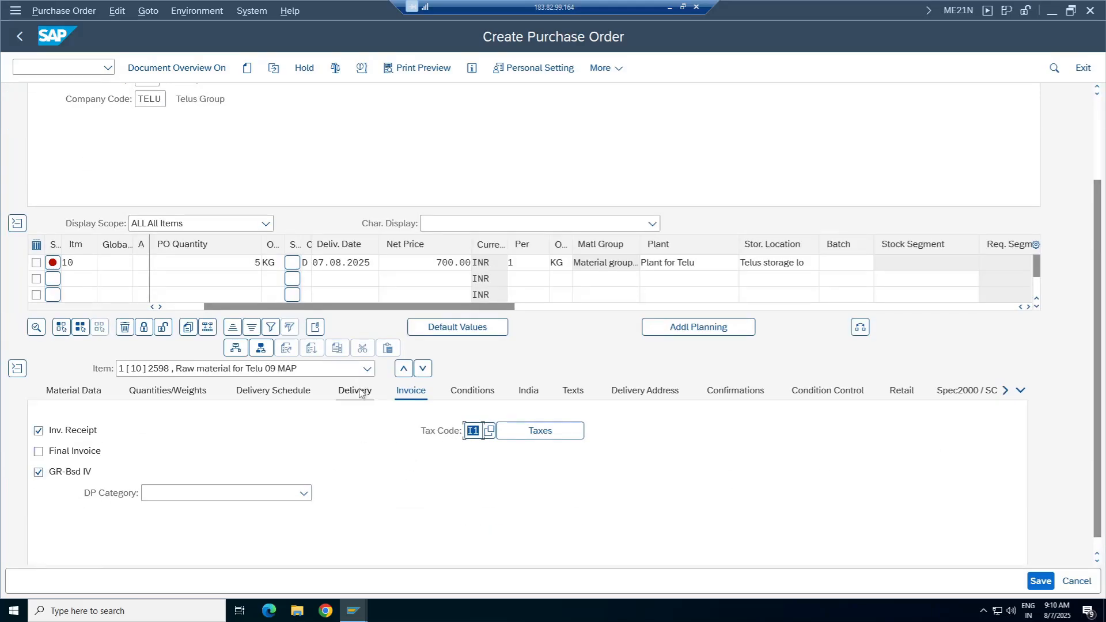
Open the item's pricing conditions and set the net price of item 10 to 1300 INR.
left_click(482, 396)
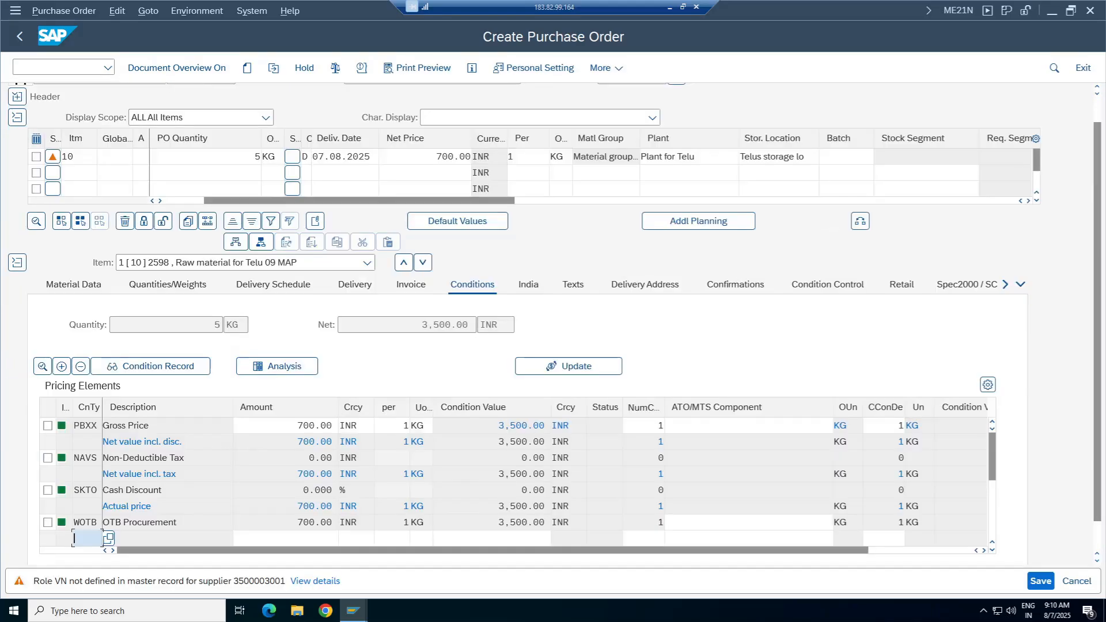
left_click(287, 426)
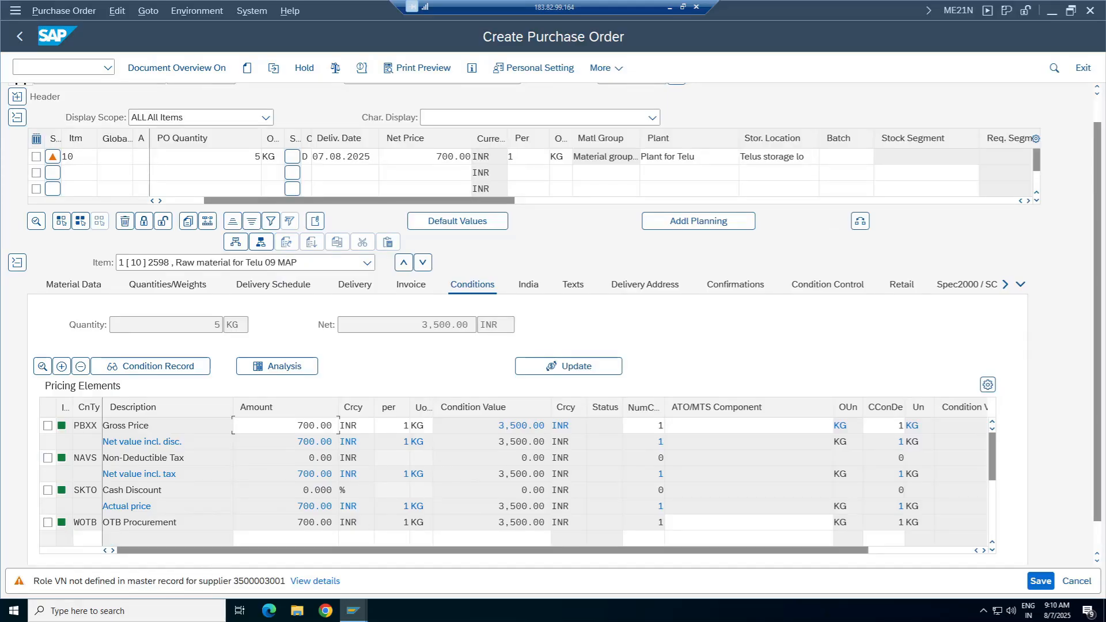
left_click(230, 157)
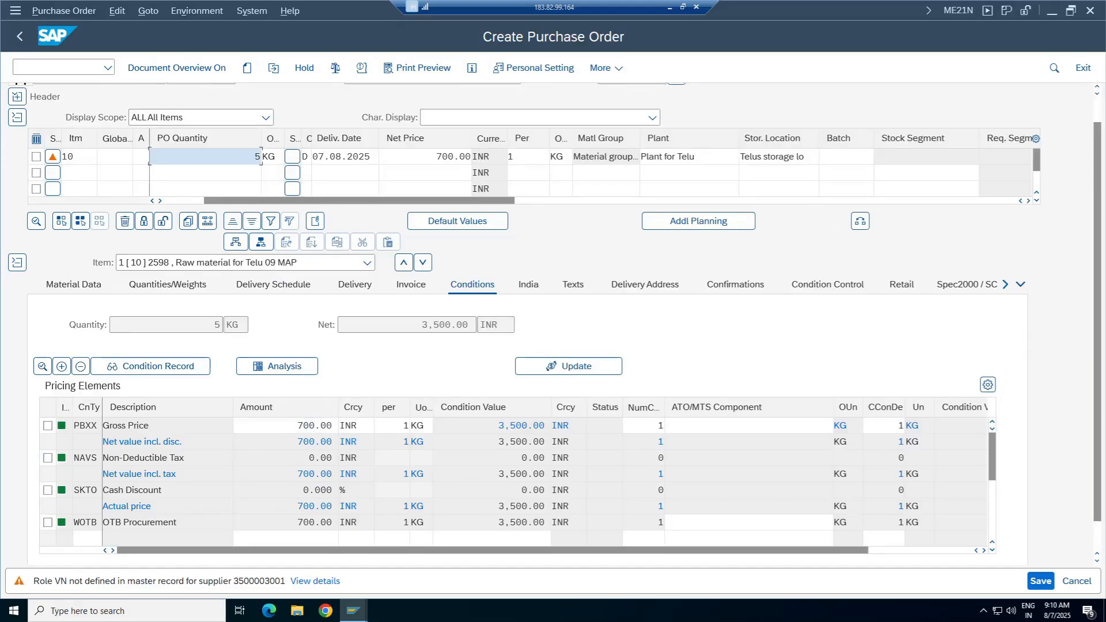
left_click(429, 157)
left_click_drag(383, 201, 156, 216)
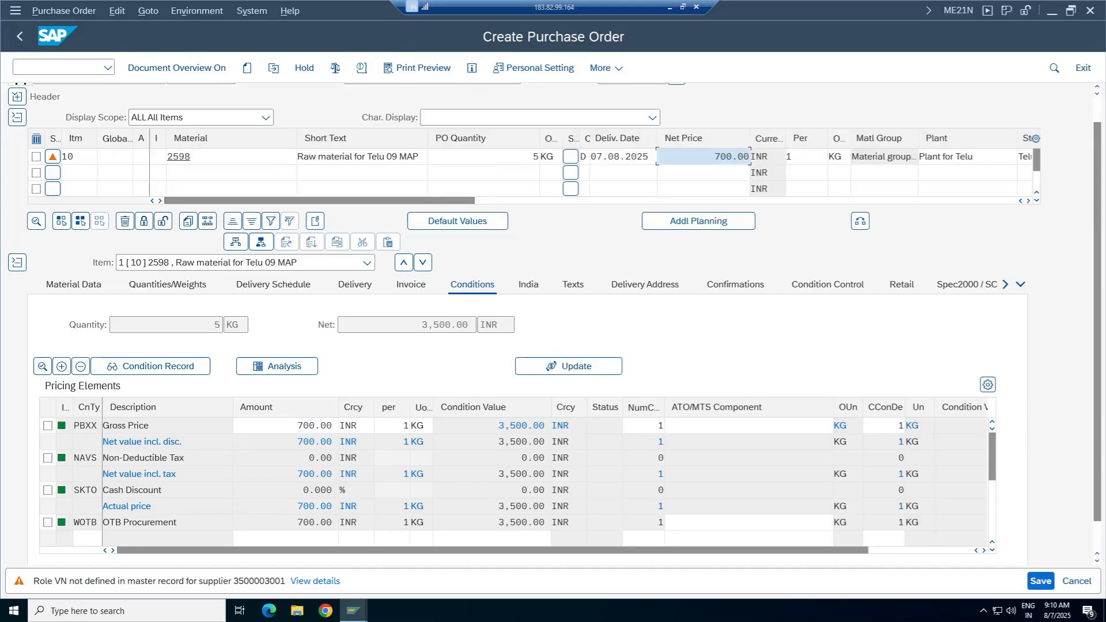
type("1300")
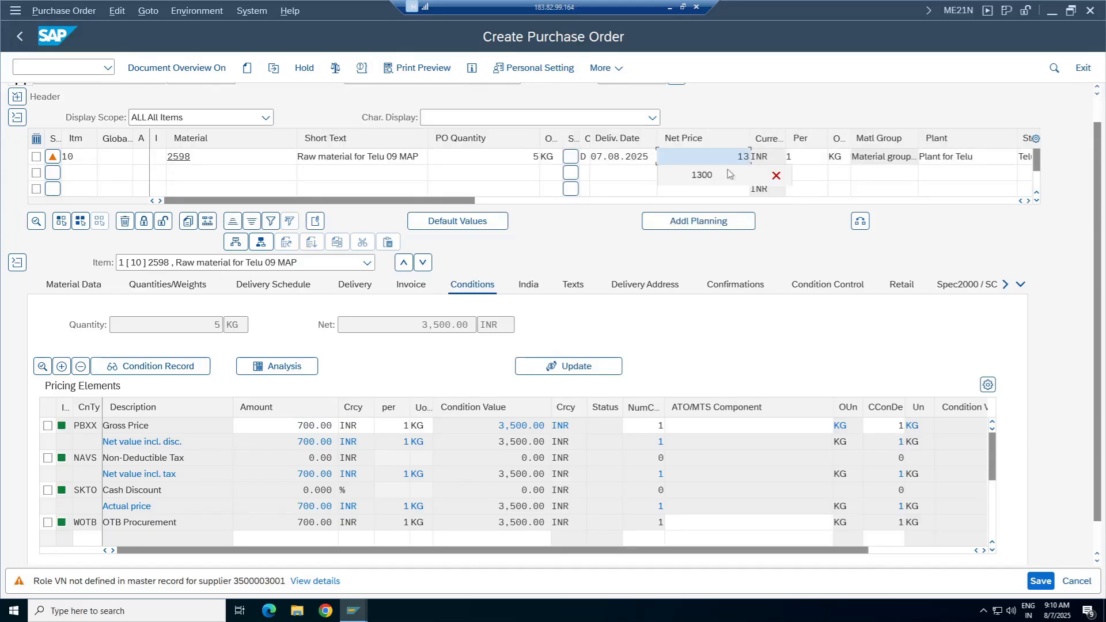
key("Return")
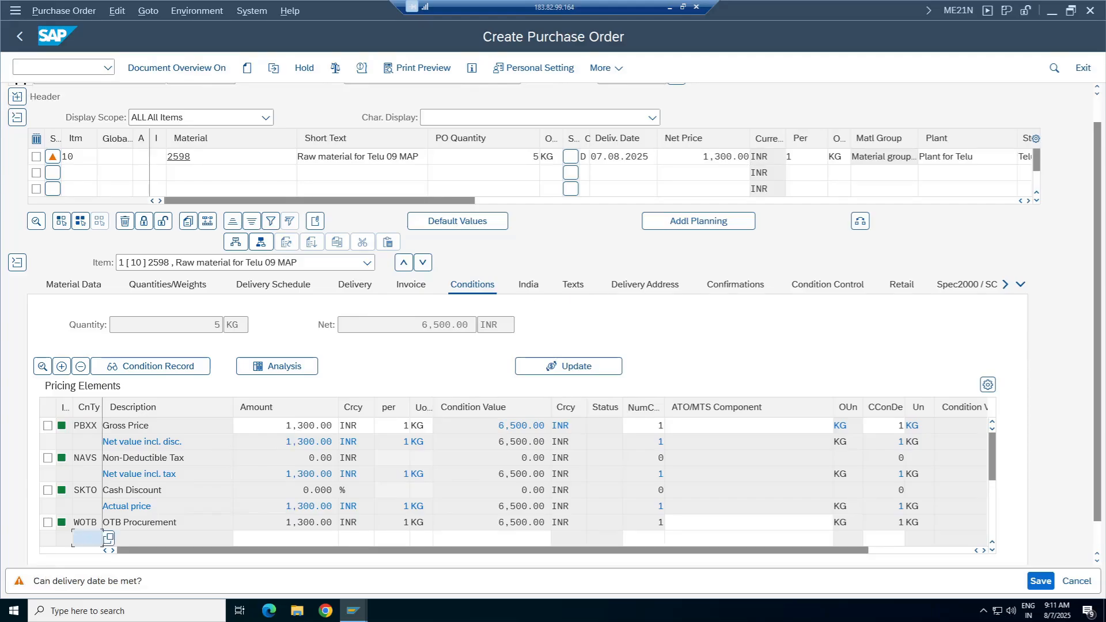
Save the purchase order and accept the warning messages.
left_click(507, 426)
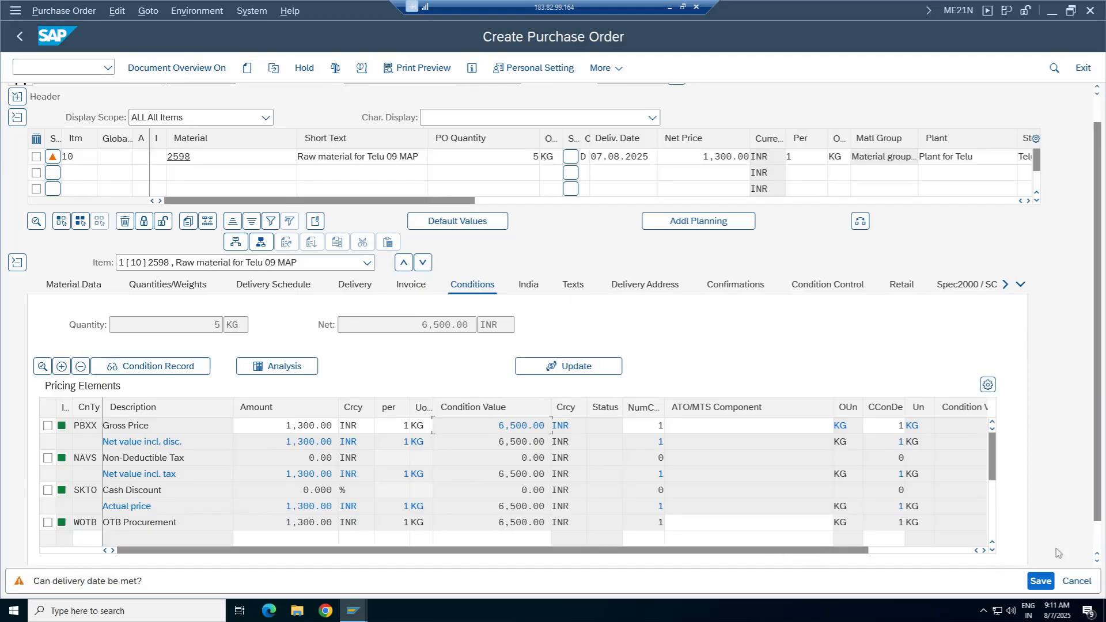
left_click(1047, 584)
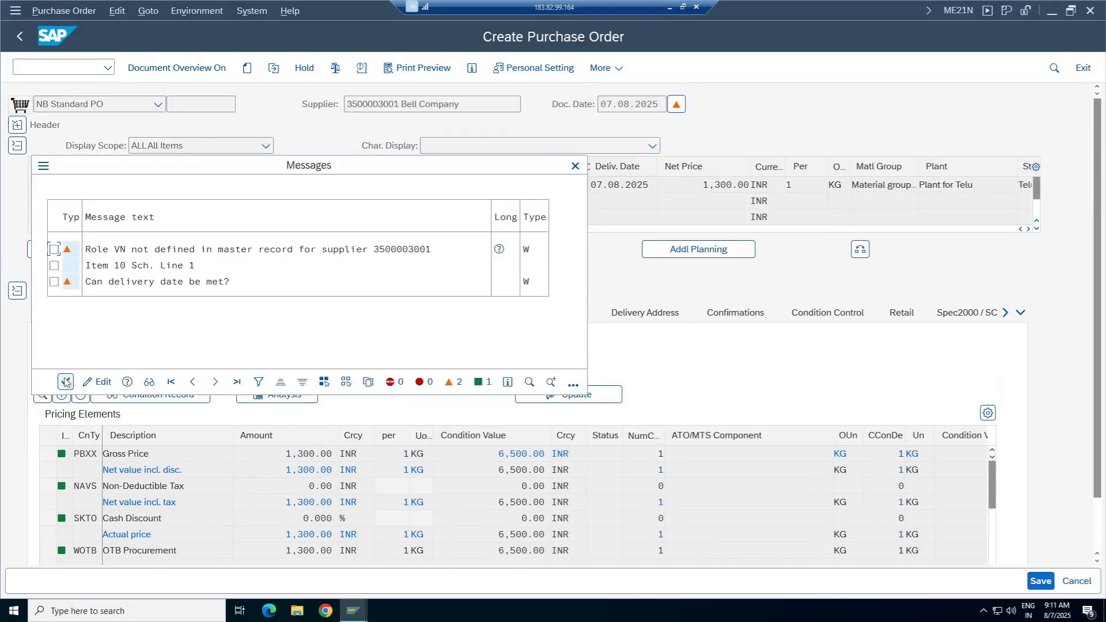
key("Return")
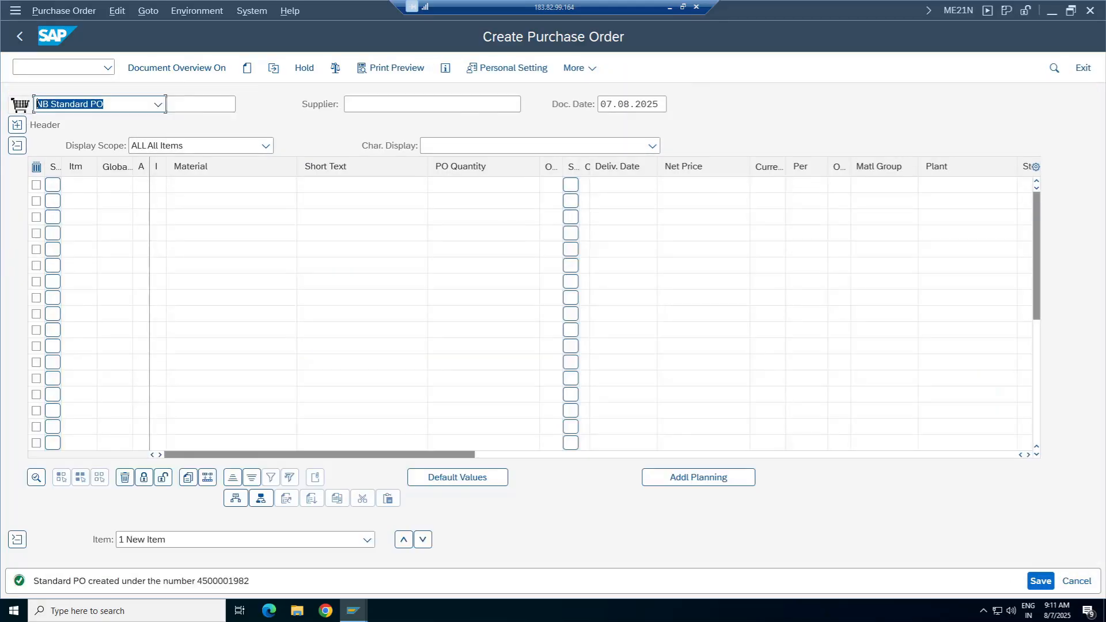
Display the newly created purchase order and examine item 10's India, Conditions and Invoice tax code details.
left_click(274, 68)
left_click(242, 297)
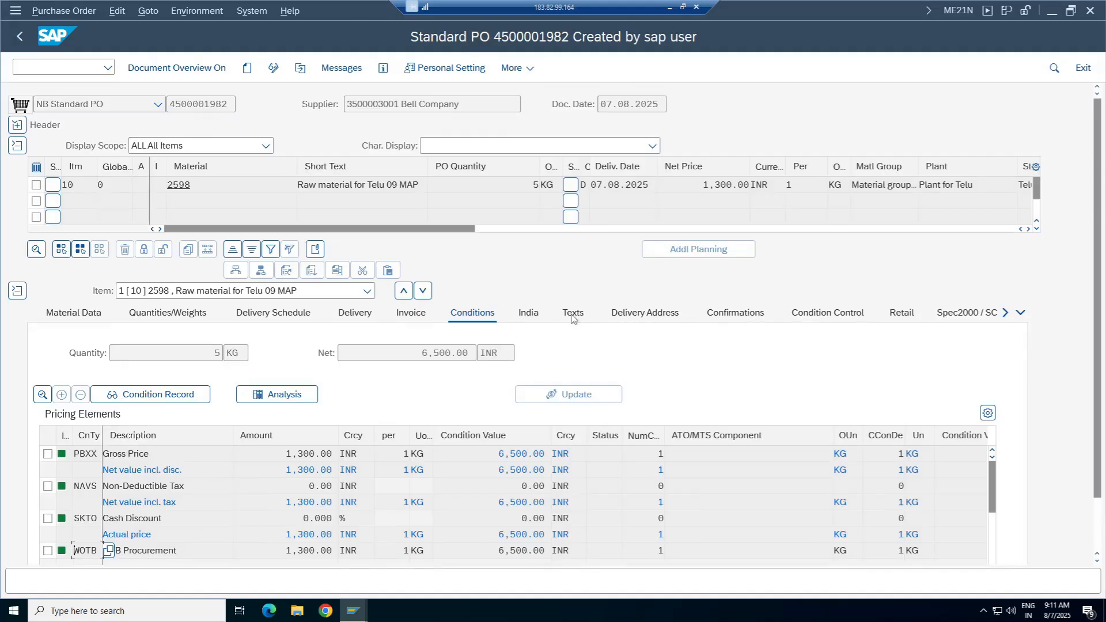
left_click(529, 314)
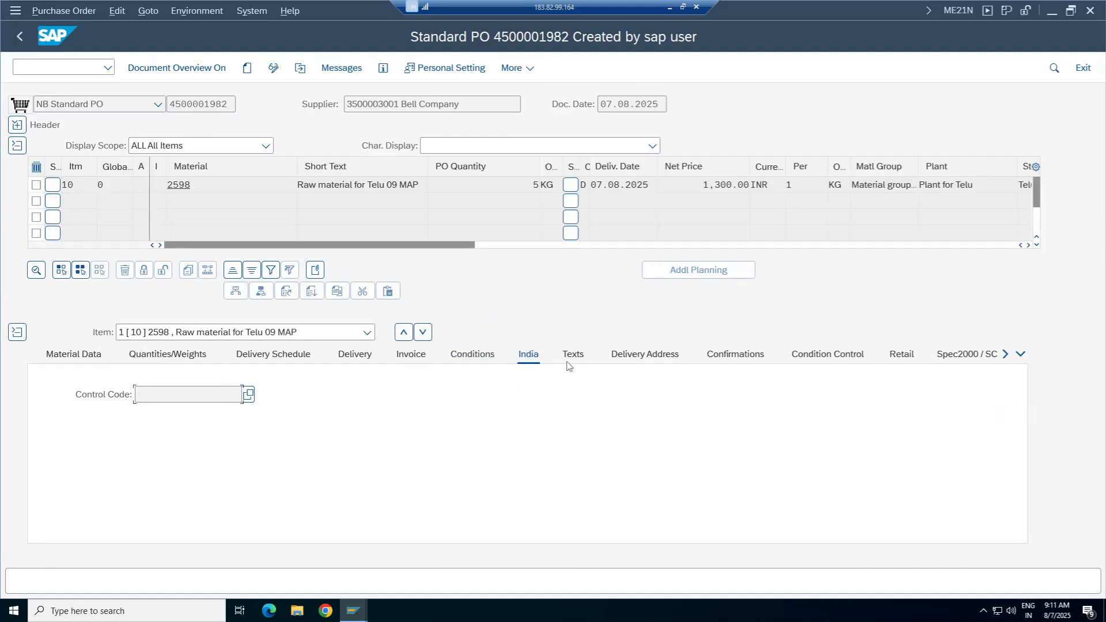
left_click(473, 357)
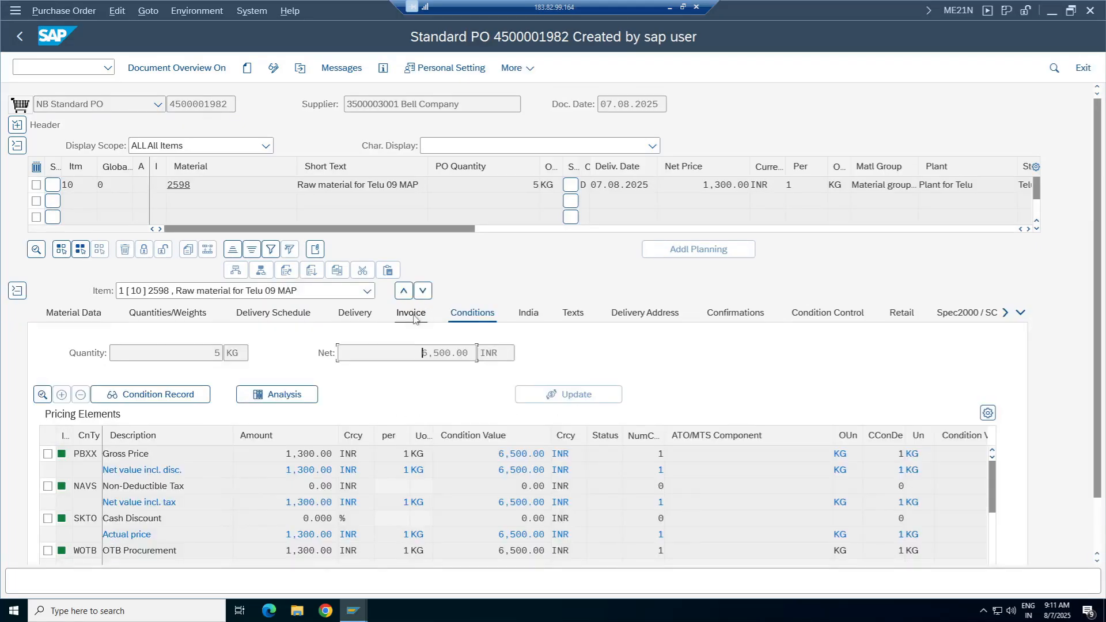
left_click(479, 394)
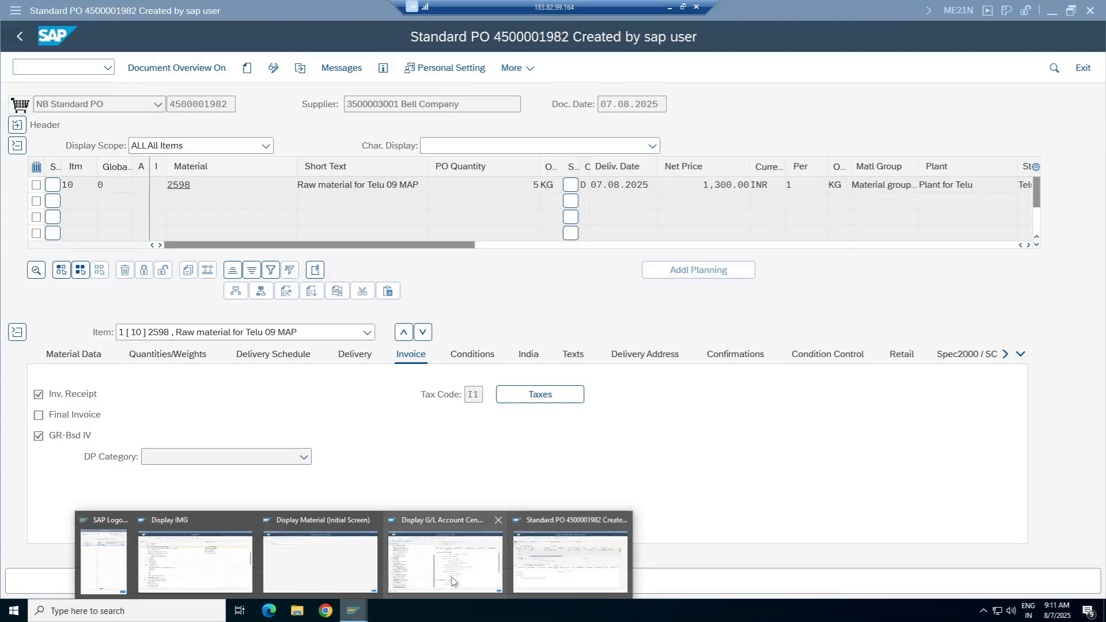
Switch to the Display G/L Account Centrally session and start transaction MIGO there.
left_click(448, 556)
left_click(53, 67)
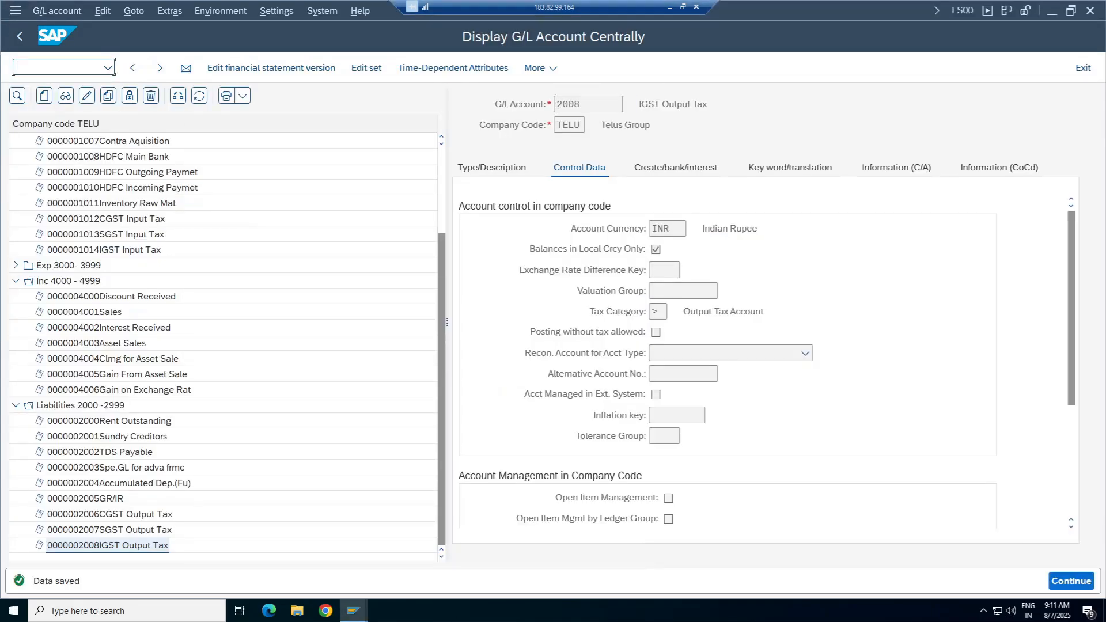
key("Return")
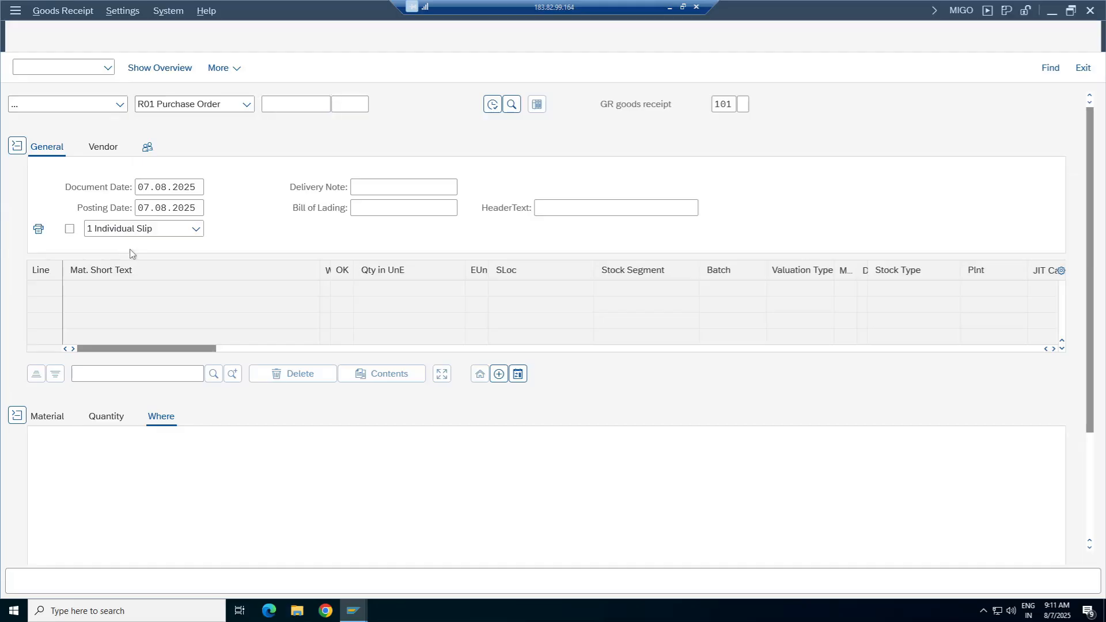
Load the newly created purchase order into the goods receipt by its purchase order number.
left_click(269, 106)
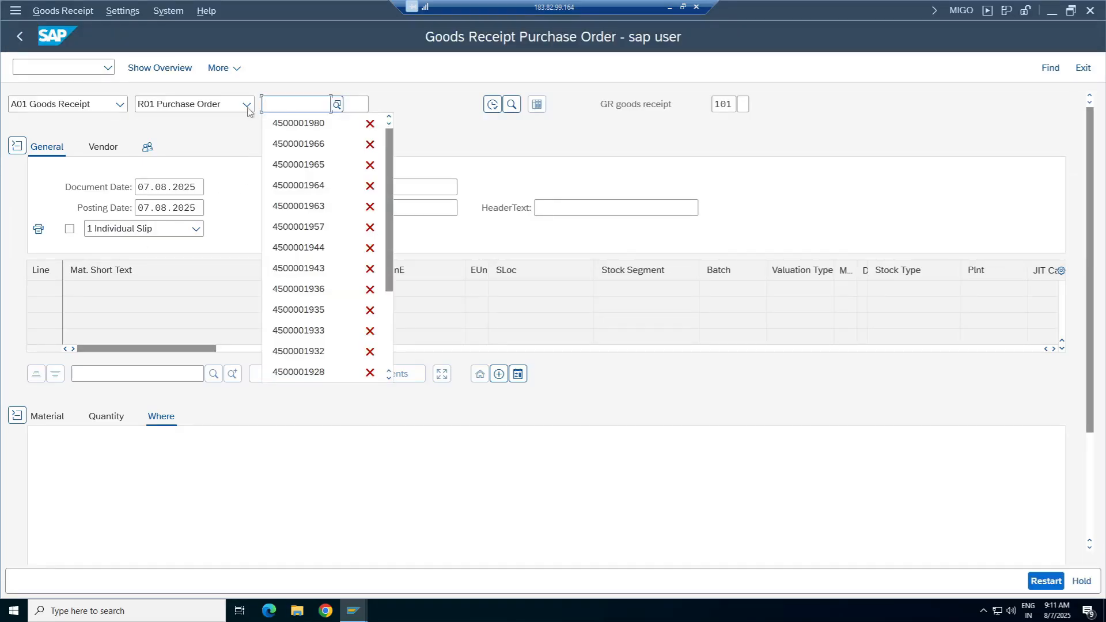
left_click(225, 132)
left_click(288, 104)
left_click(276, 122)
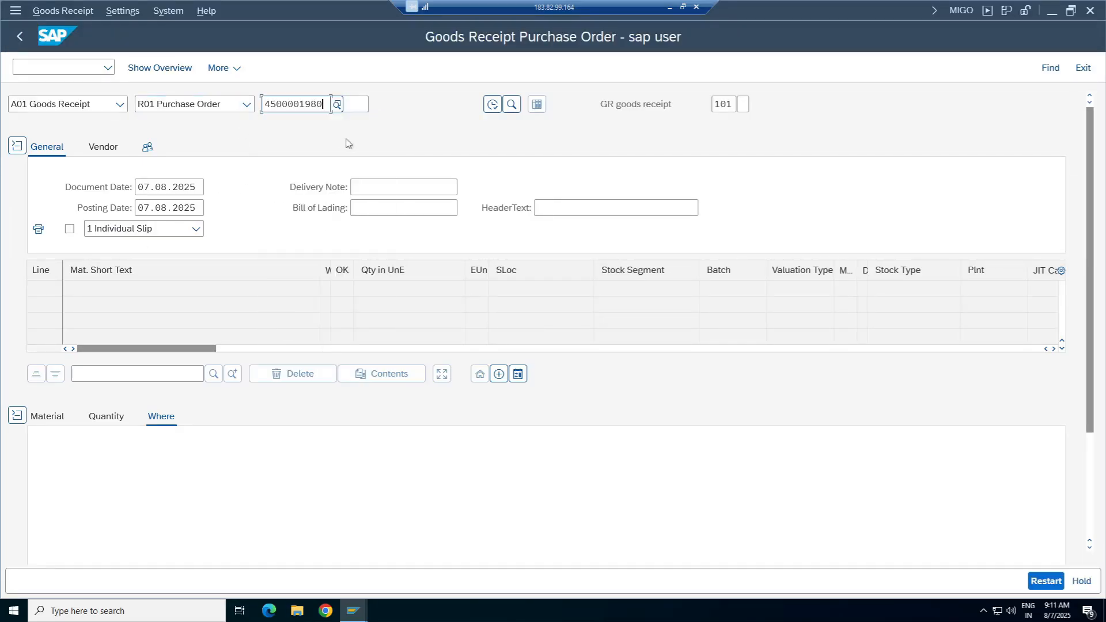
key("BackSpace")
type("2")
key("Return")
Mark the goods receipt item for material 2598 as Item OK and check its Material, Quantity and Where details.
left_click(438, 288)
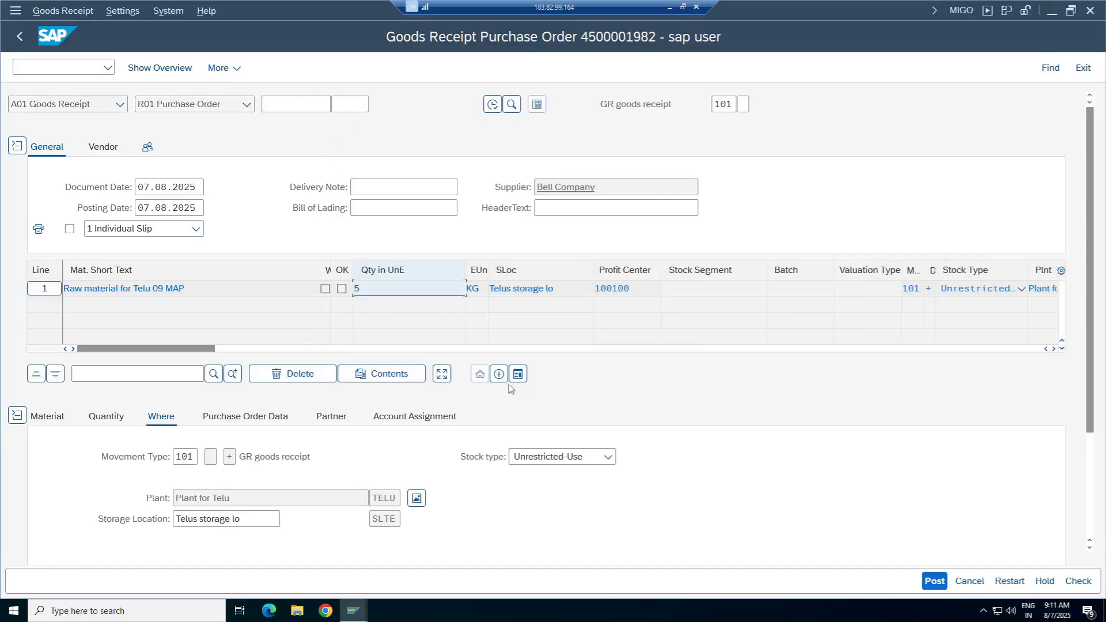
left_click(53, 417)
left_click_drag(1091, 356, 1094, 460)
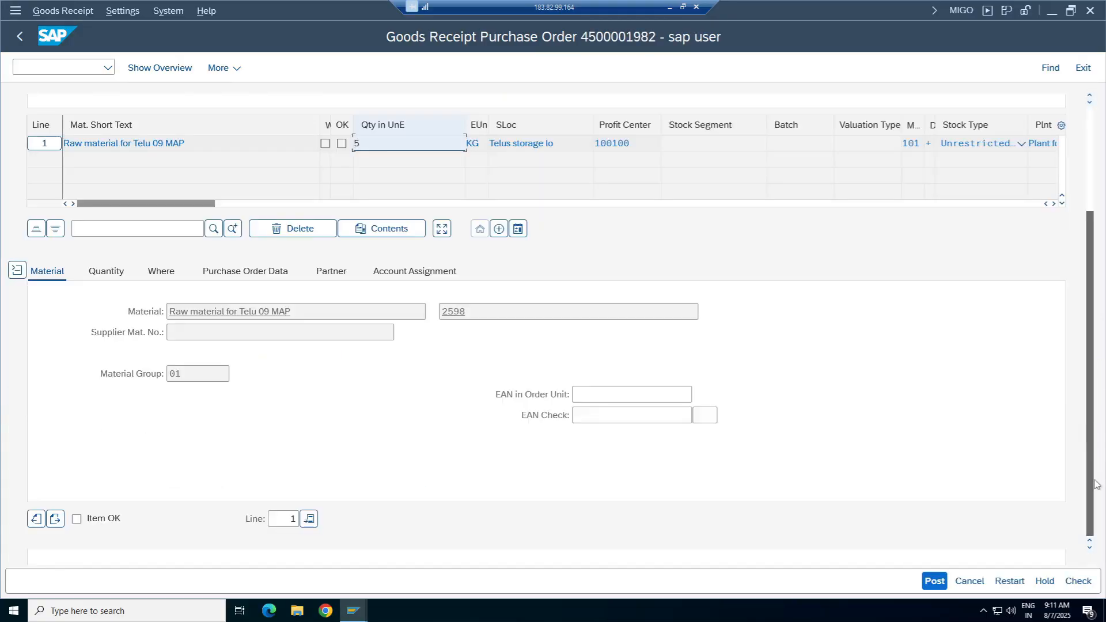
left_click(76, 519)
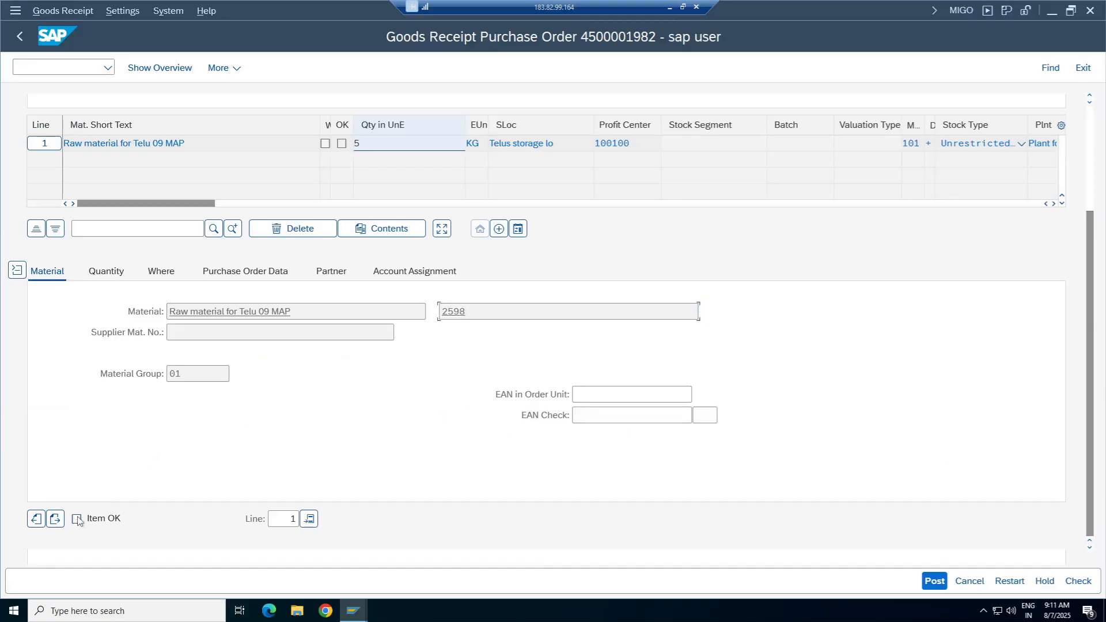
left_click(109, 271)
left_click(171, 272)
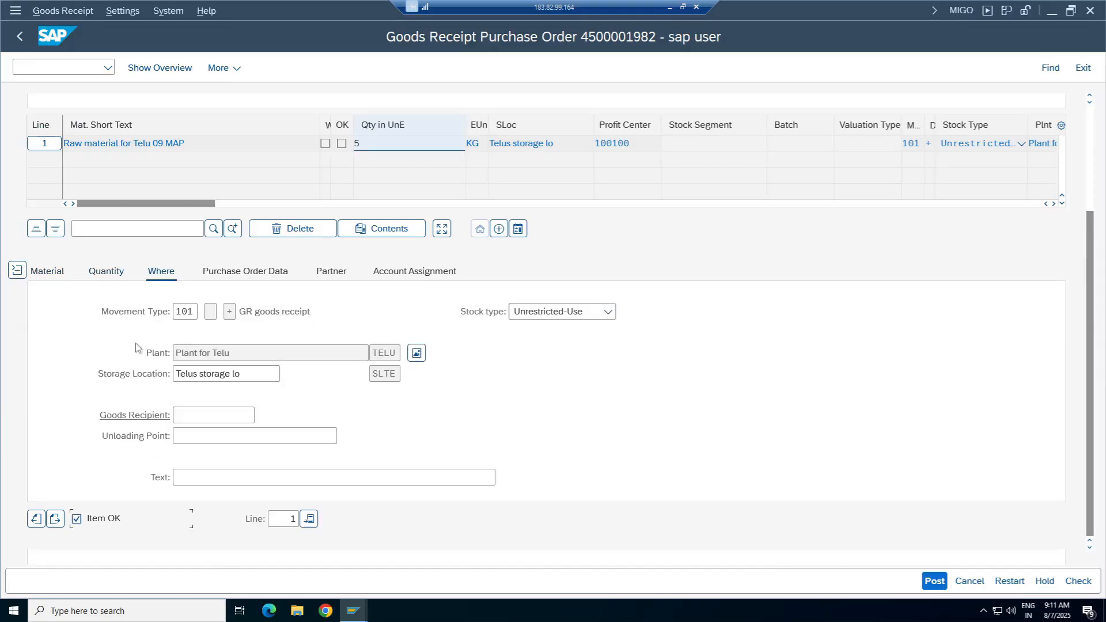
Enter goods receipt as the item text, review the purchase order, partner and account assignment details, and check the document.
left_click(190, 477)
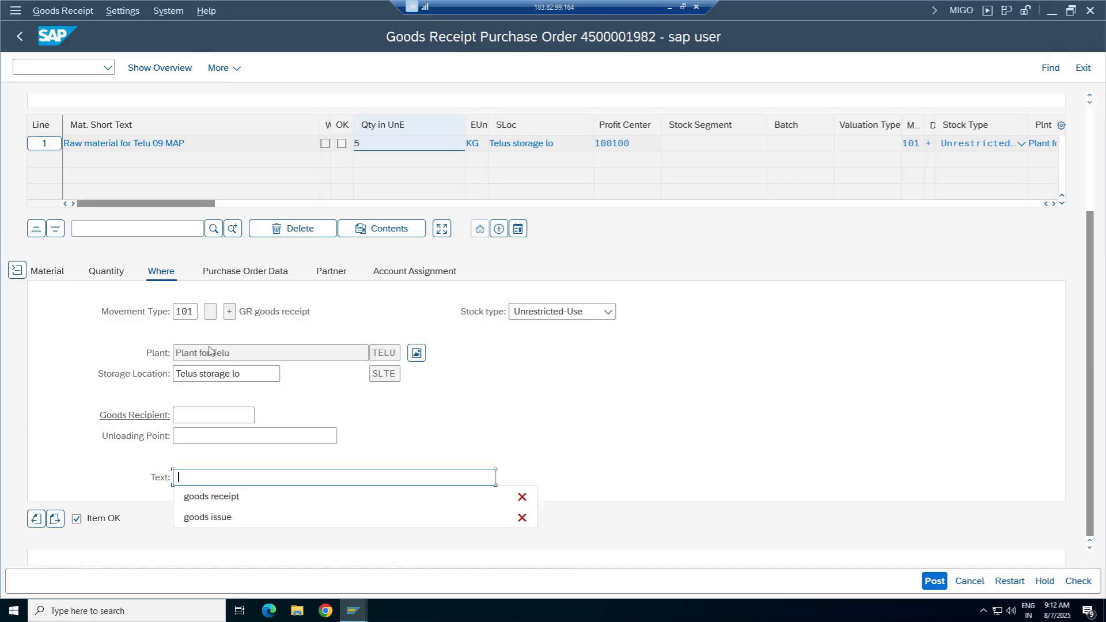
left_click(202, 496)
left_click(236, 275)
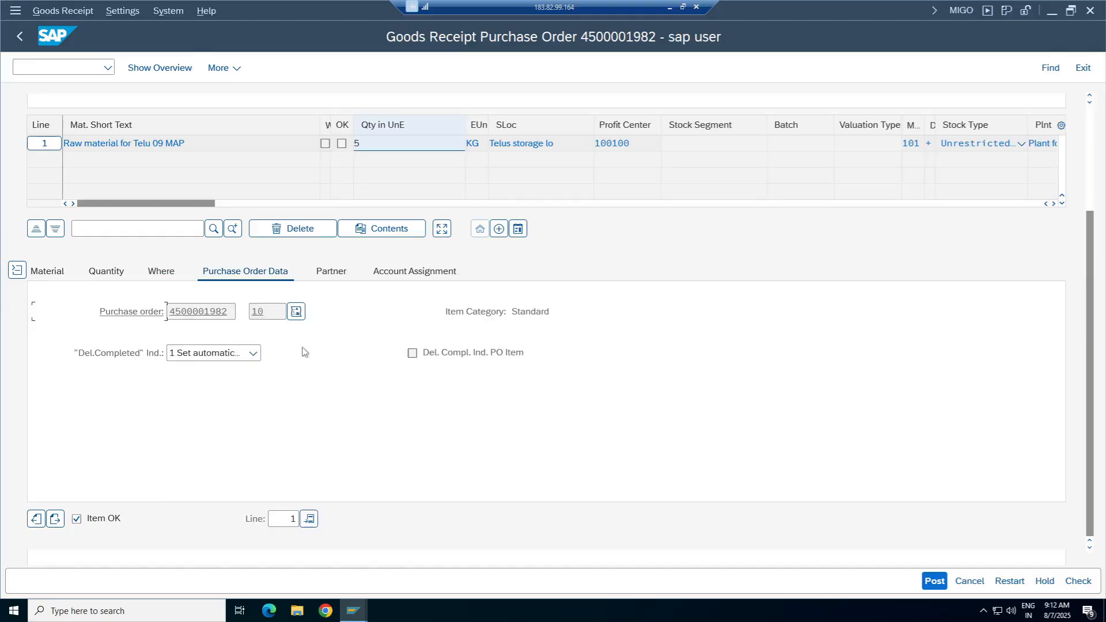
left_click(329, 281)
left_click(396, 278)
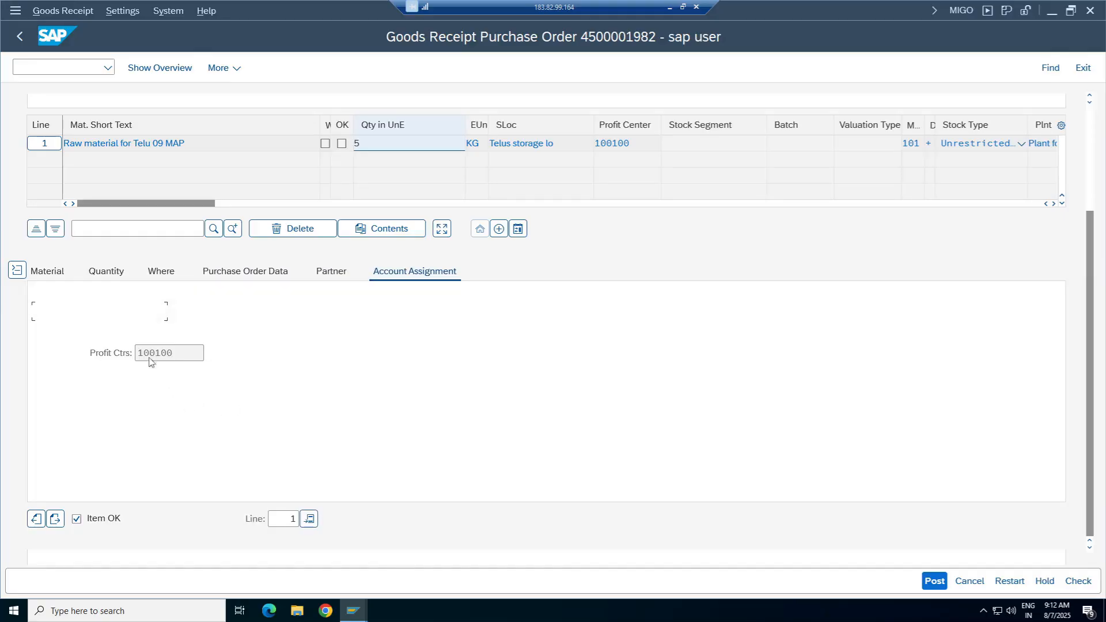
left_click(1077, 582)
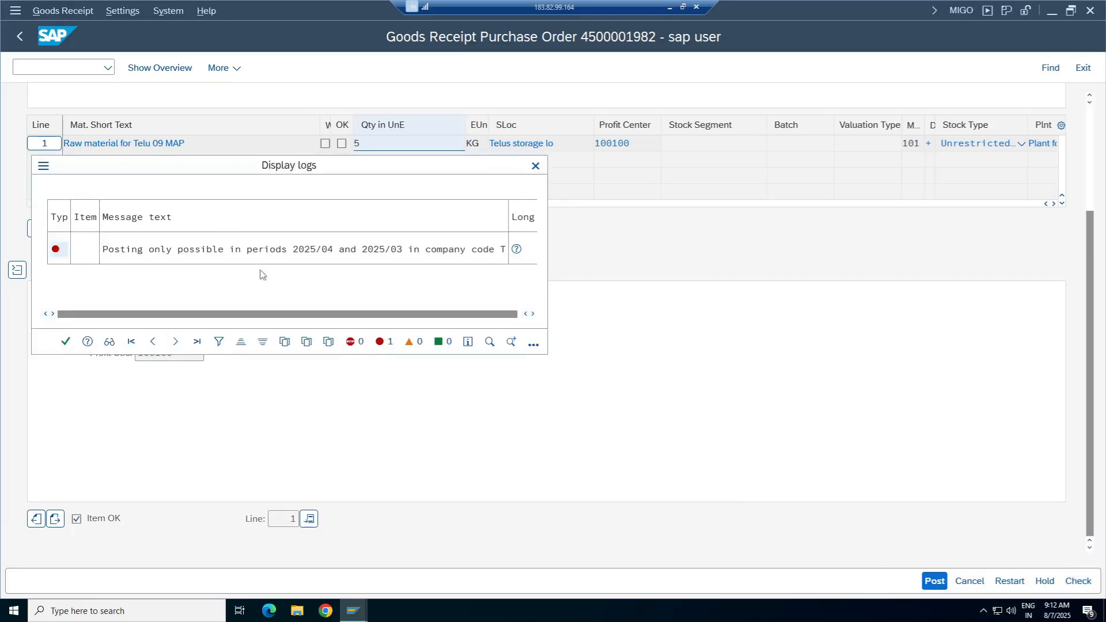
left_click(535, 166)
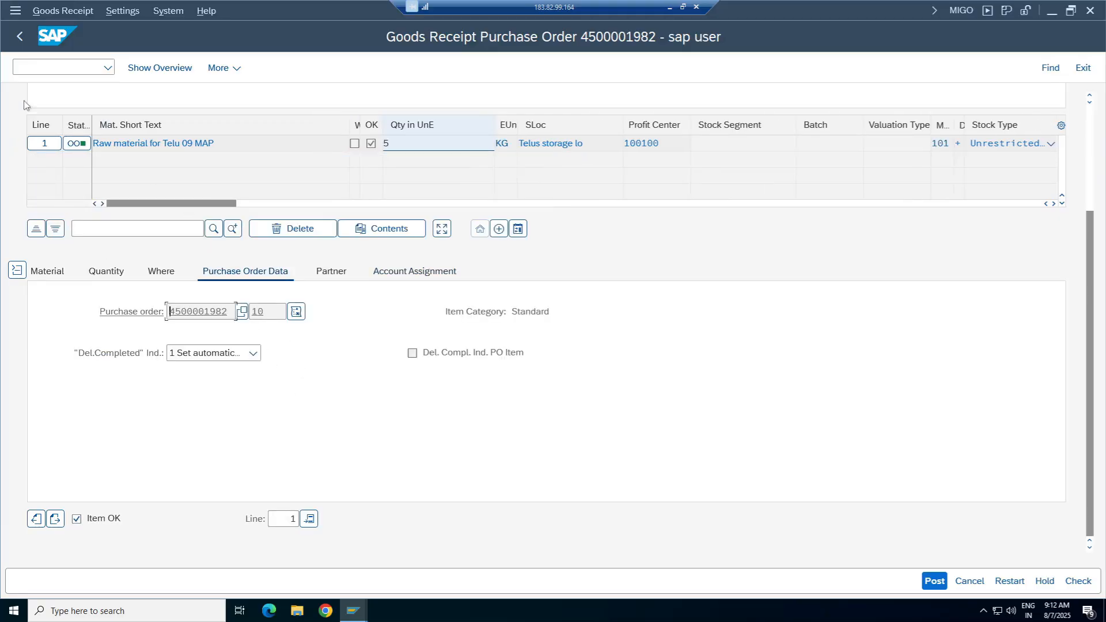
Set the goods receipt's document and posting dates to 31.07.2025, and post it after rechecking.
left_click_drag(1093, 320, 1076, 161)
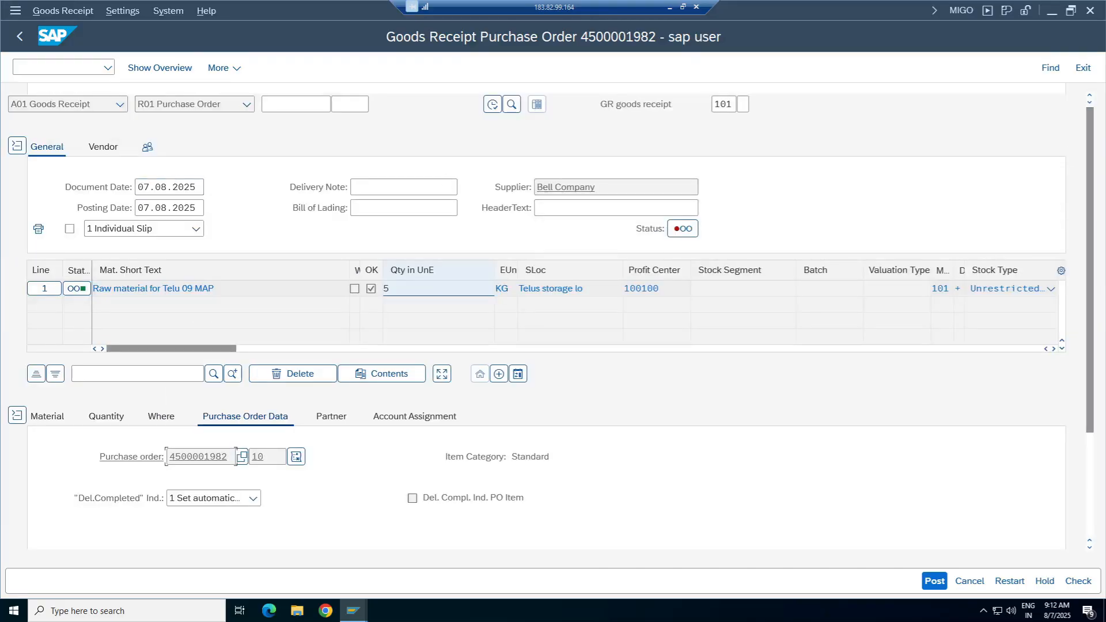
left_click(167, 188)
left_click(211, 187)
double_click(234, 270)
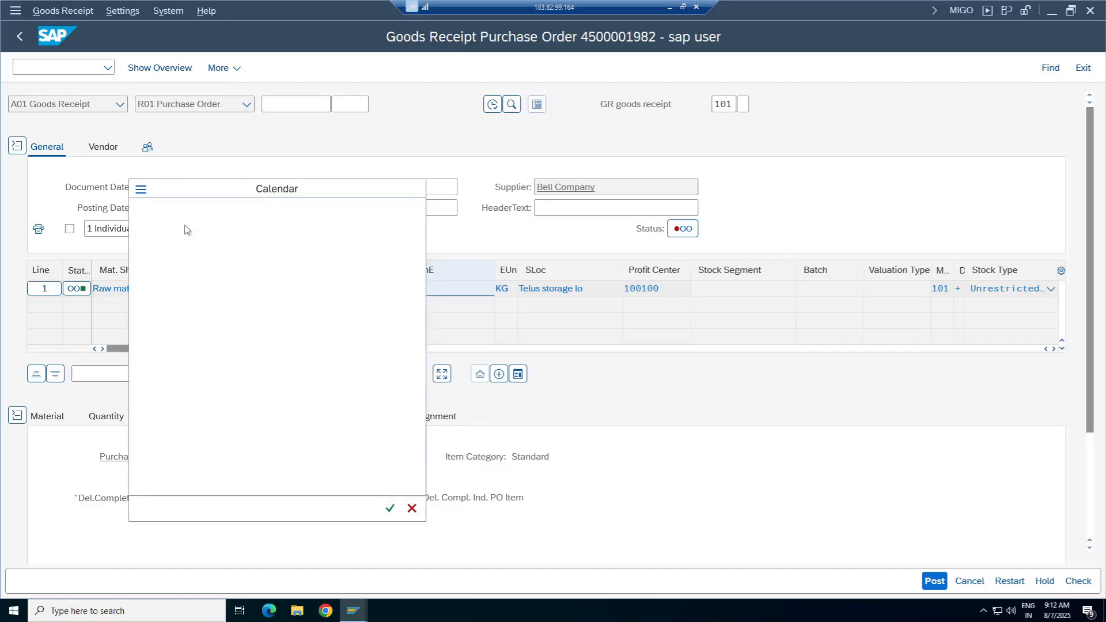
left_click(199, 210)
key("Return")
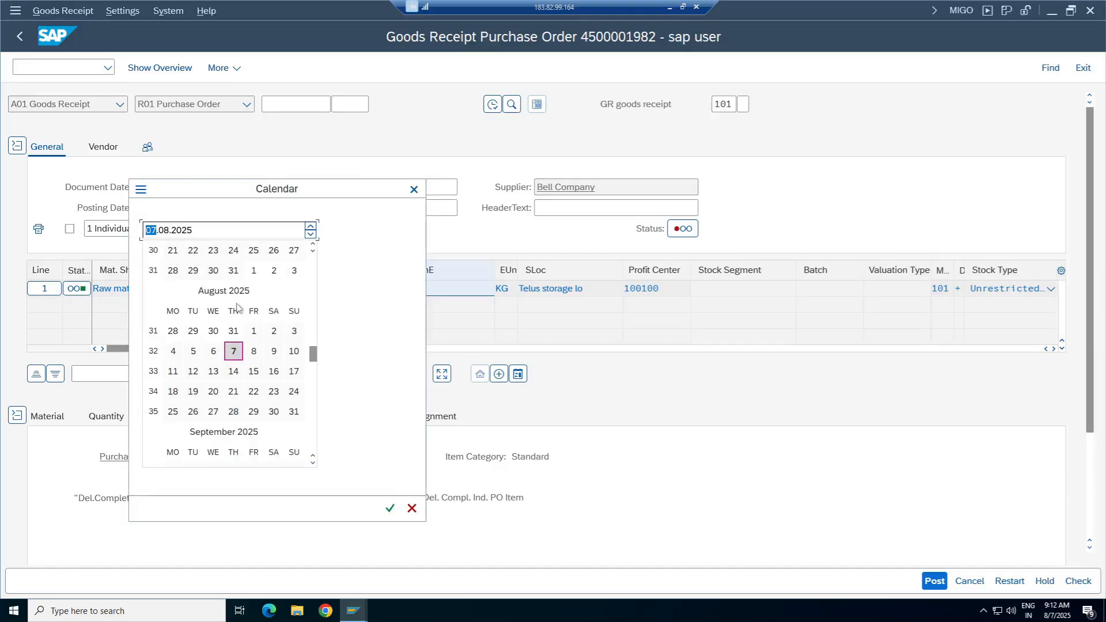
double_click(233, 274)
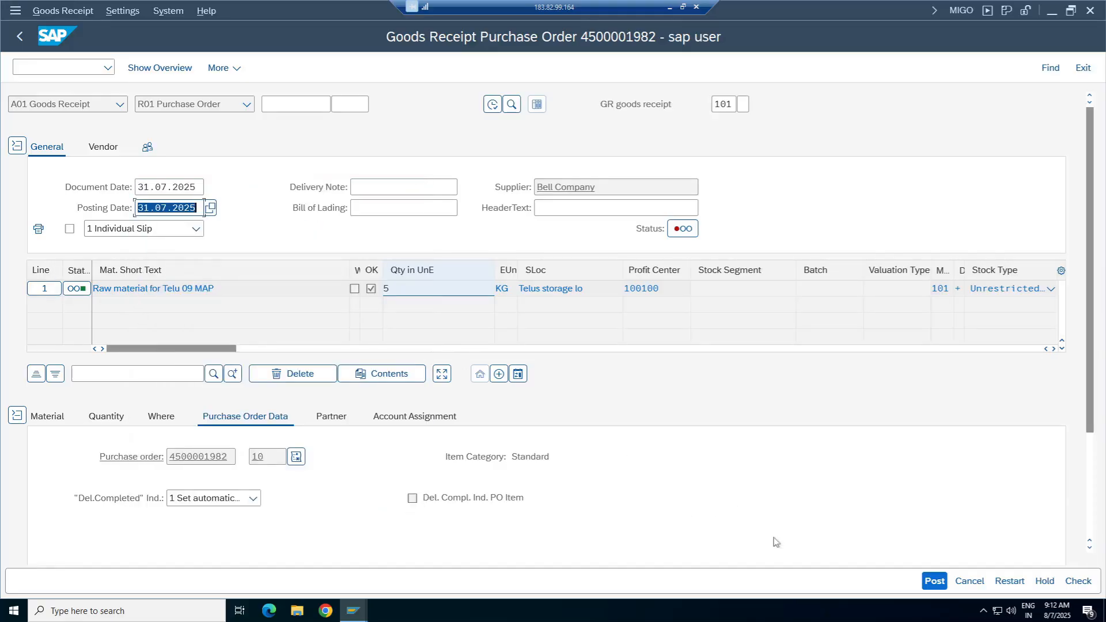
left_click(1090, 581)
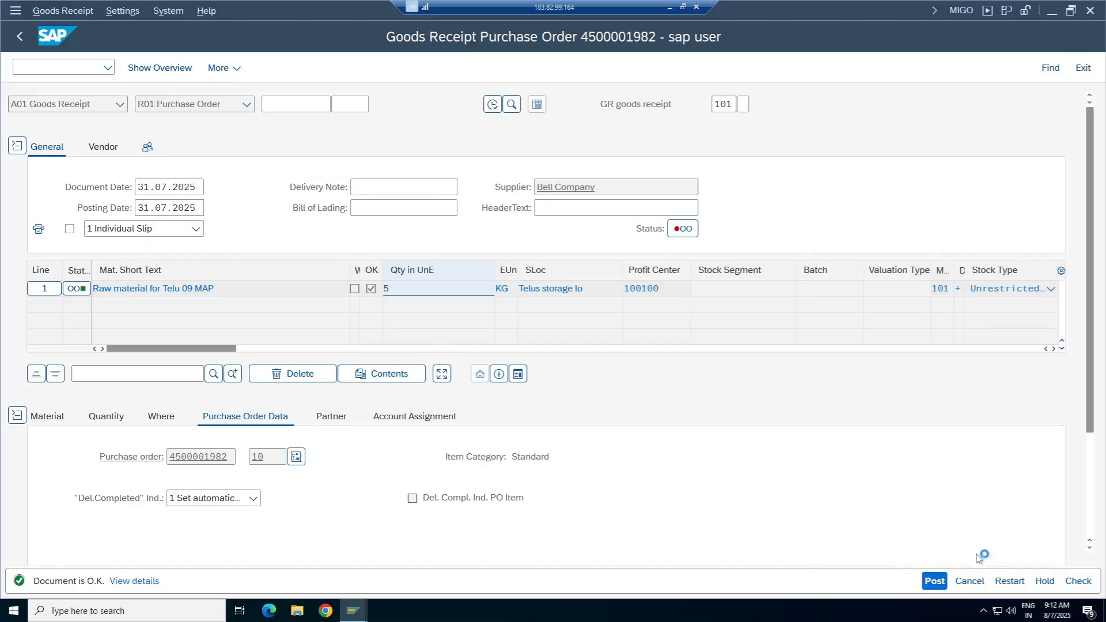
left_click(929, 582)
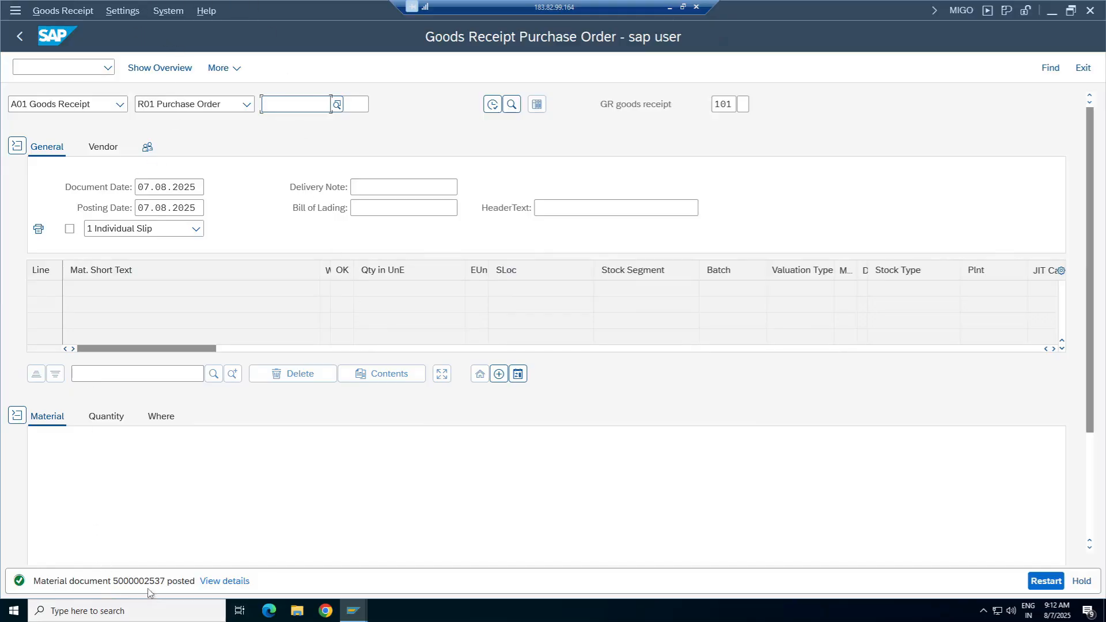
Display the posted material document and open its accounting document to examine the line items.
left_click(117, 106)
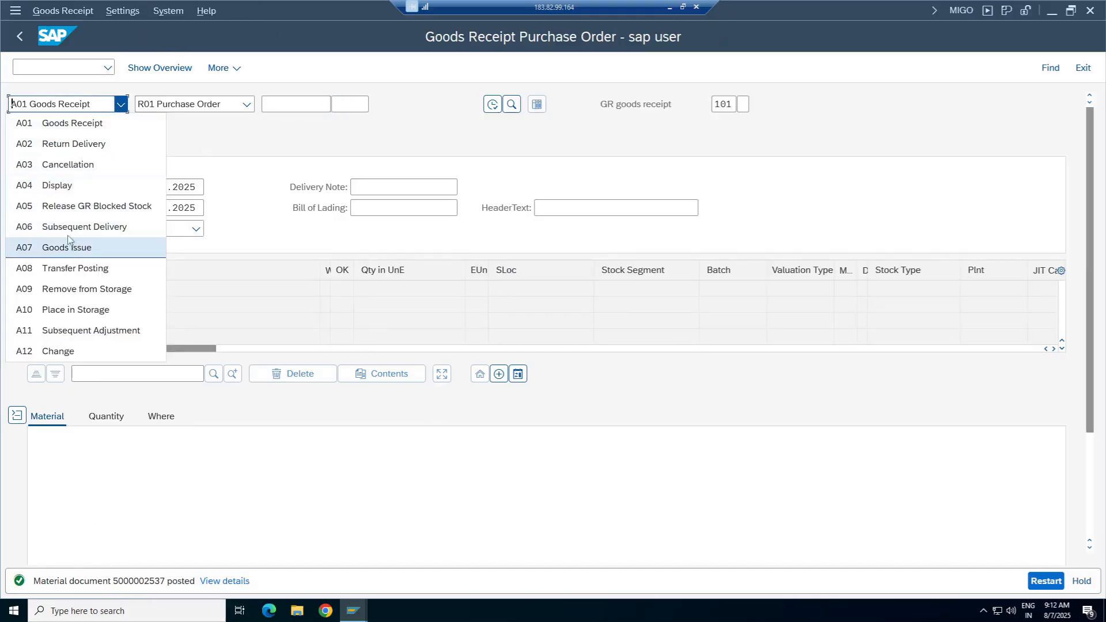
left_click(58, 182)
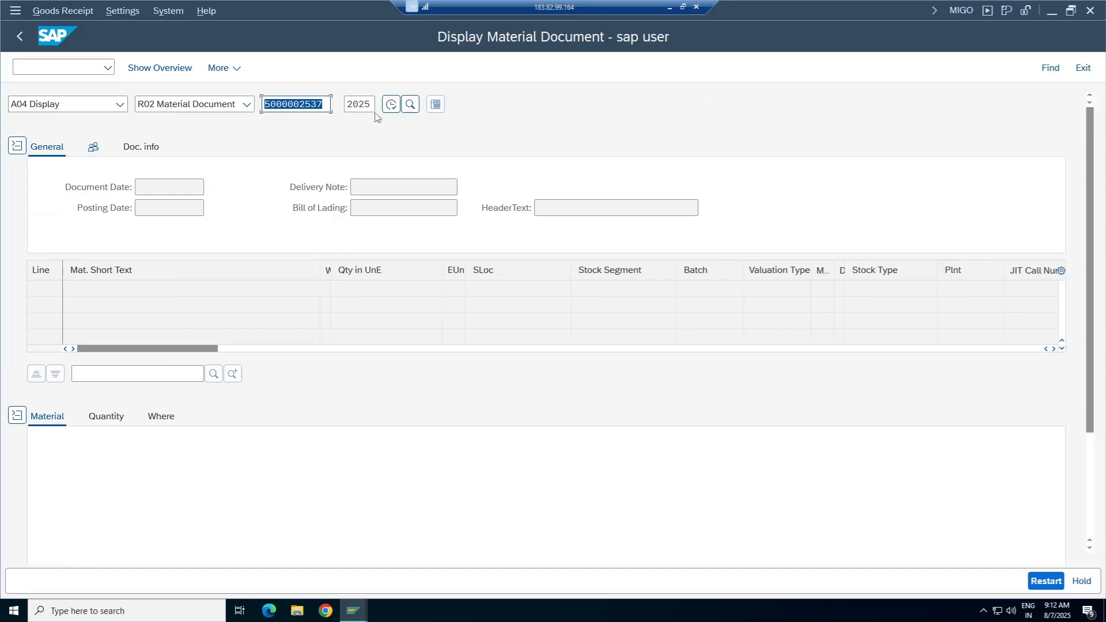
left_click(391, 107)
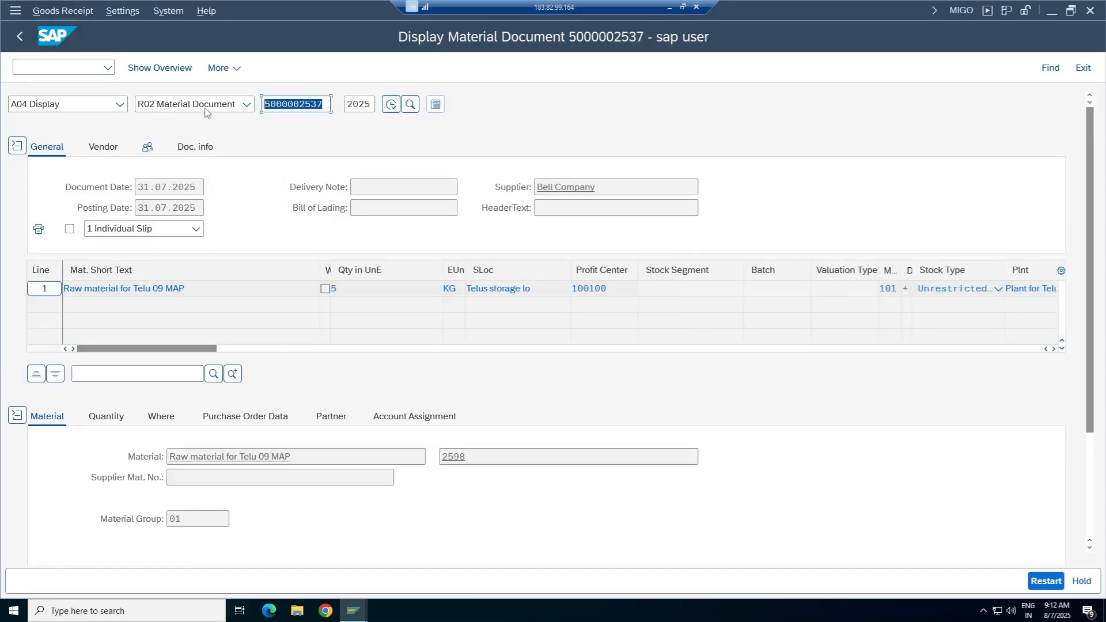
left_click(195, 148)
left_click(549, 190)
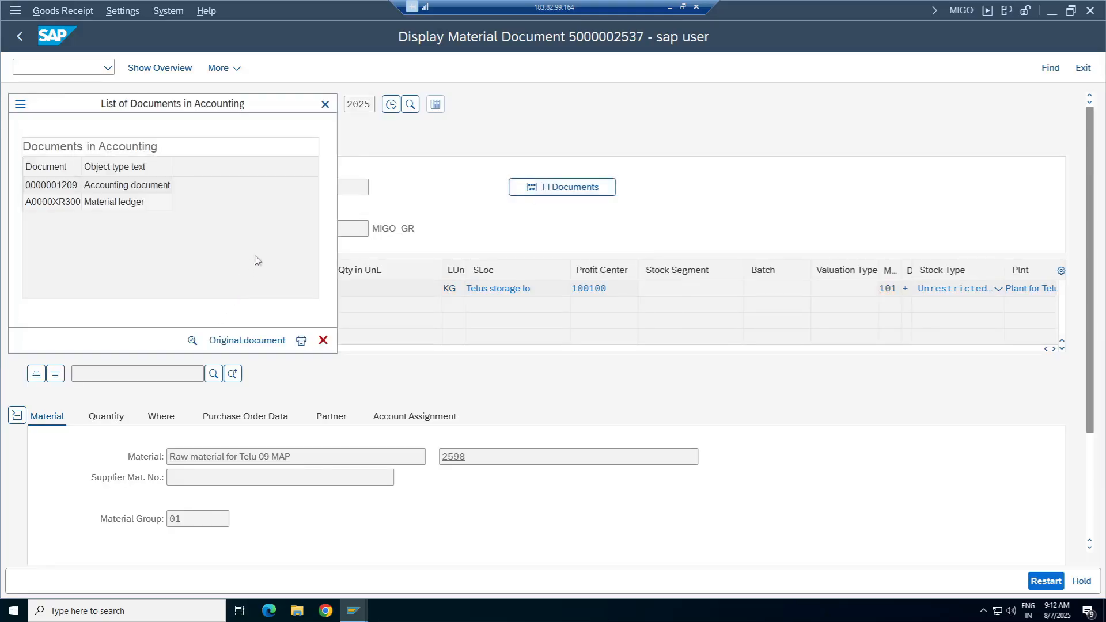
double_click(128, 191)
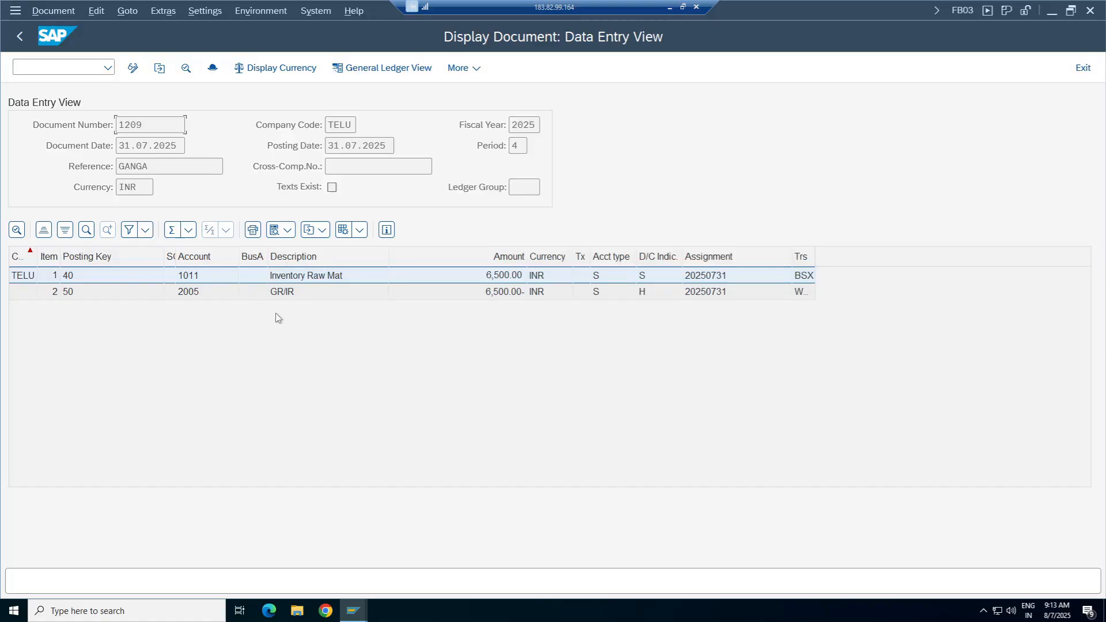
Start transaction MIRO and set both the invoice date and the posting date to 31.07.2025.
left_click(49, 66)
left_click(45, 69)
key("Return")
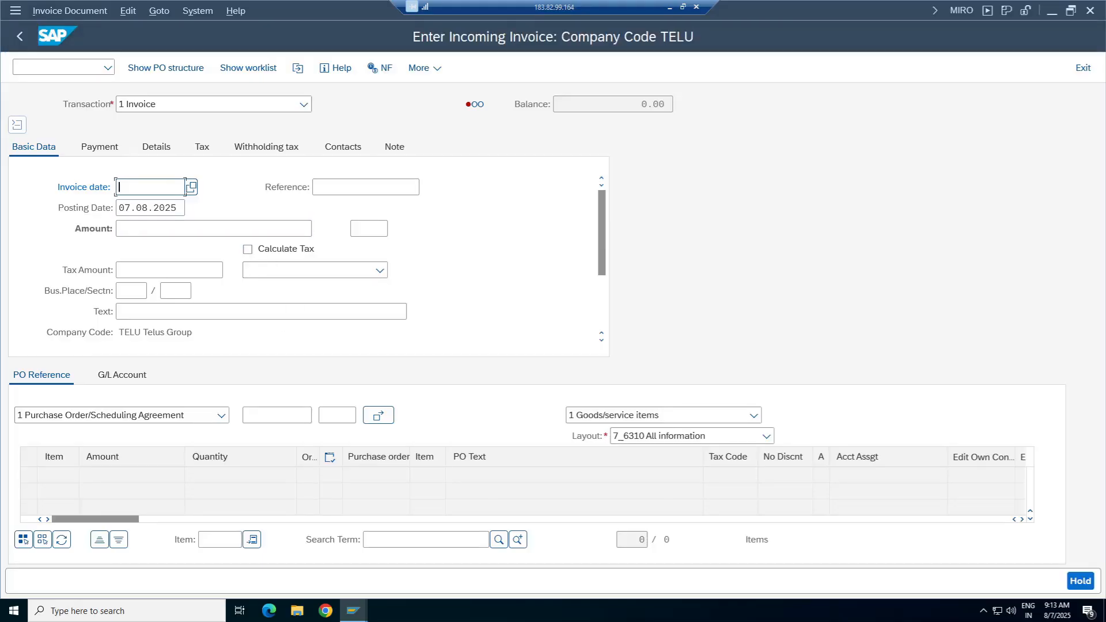
key("Tab")
key("BackSpace")
type("31.07.2025")
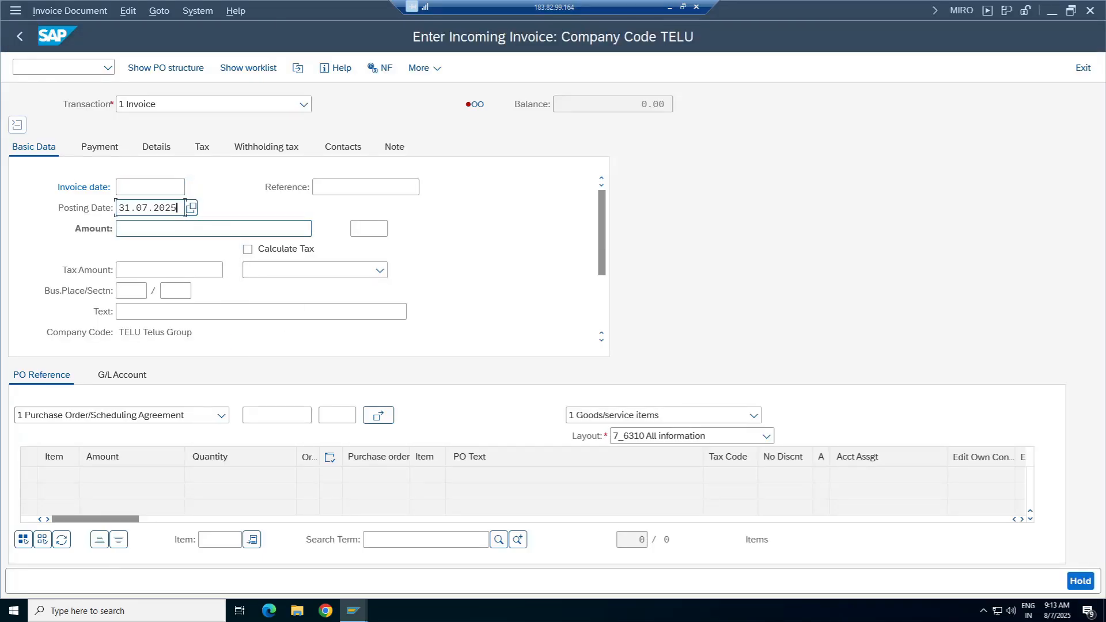
left_click(148, 187)
key("space")
left_click(149, 267)
Set the incoming invoice's reference to Tax Test05.
left_click(339, 188)
key("space")
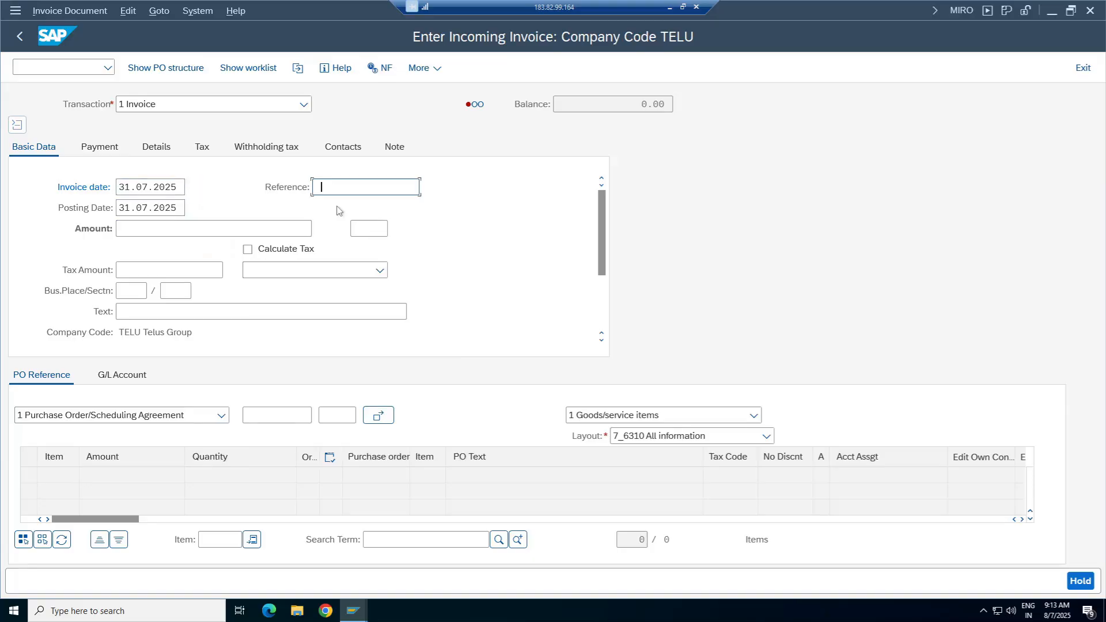
left_click(372, 212)
key("BackSpace")
type("5")
Load the received purchase order into the incoming invoice by its number, accepting the period adjustment.
left_click(254, 419)
key("space")
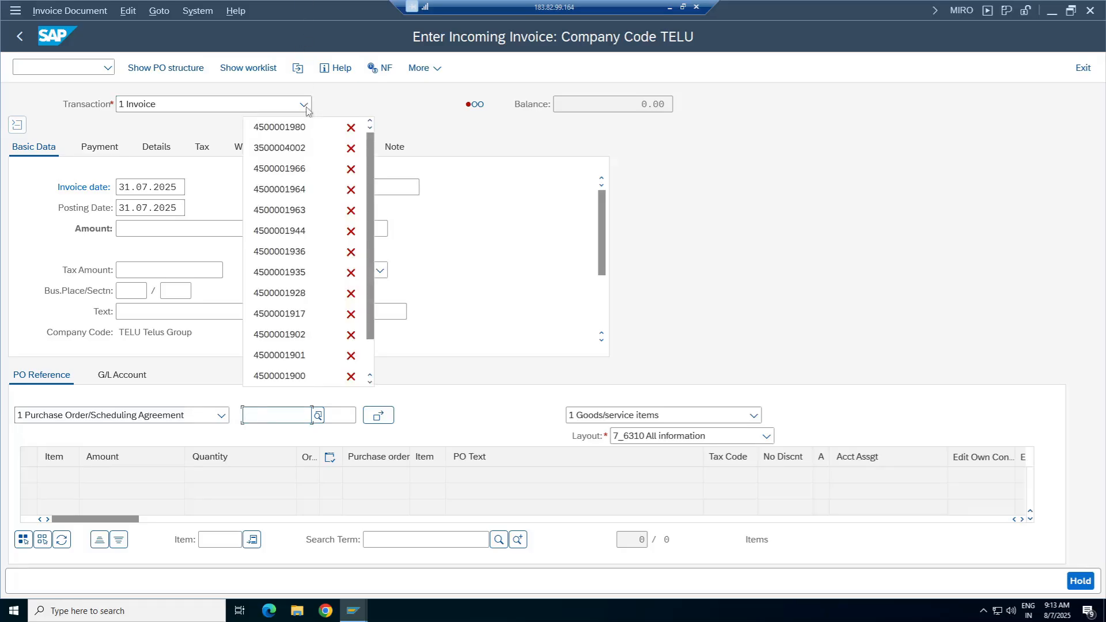
left_click(308, 128)
key("BackSpace")
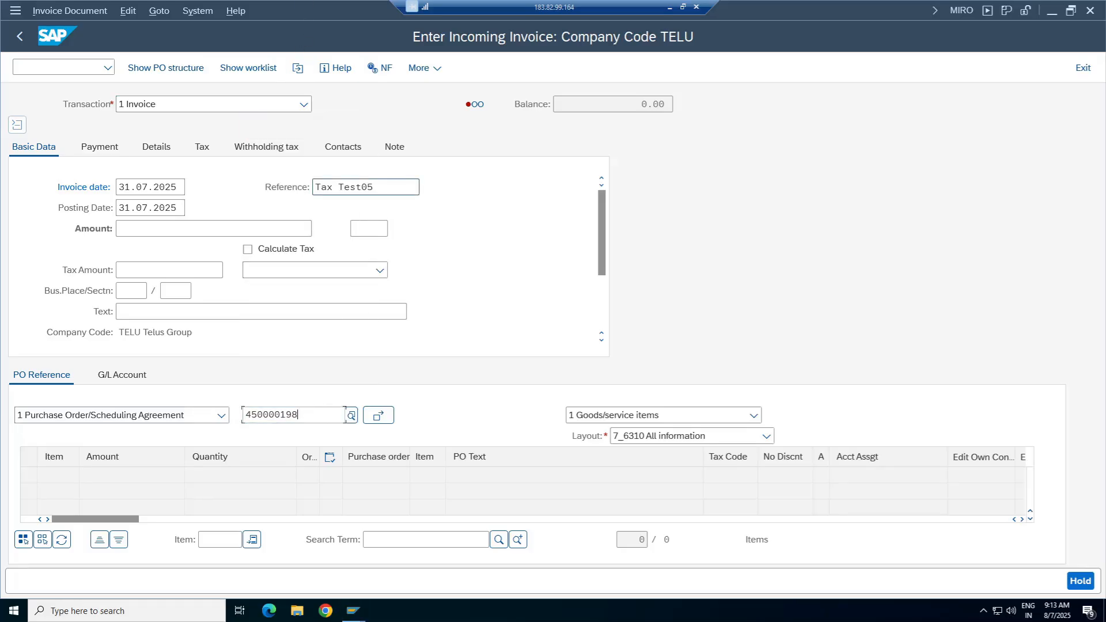
type("2")
key("Return")
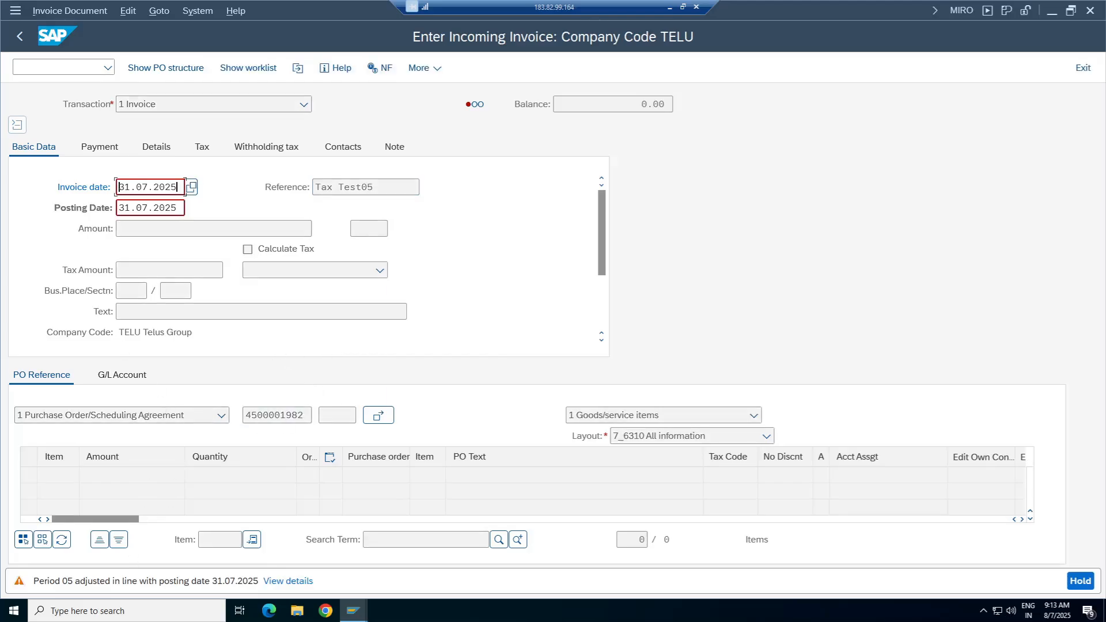
key("Return")
key("Return")
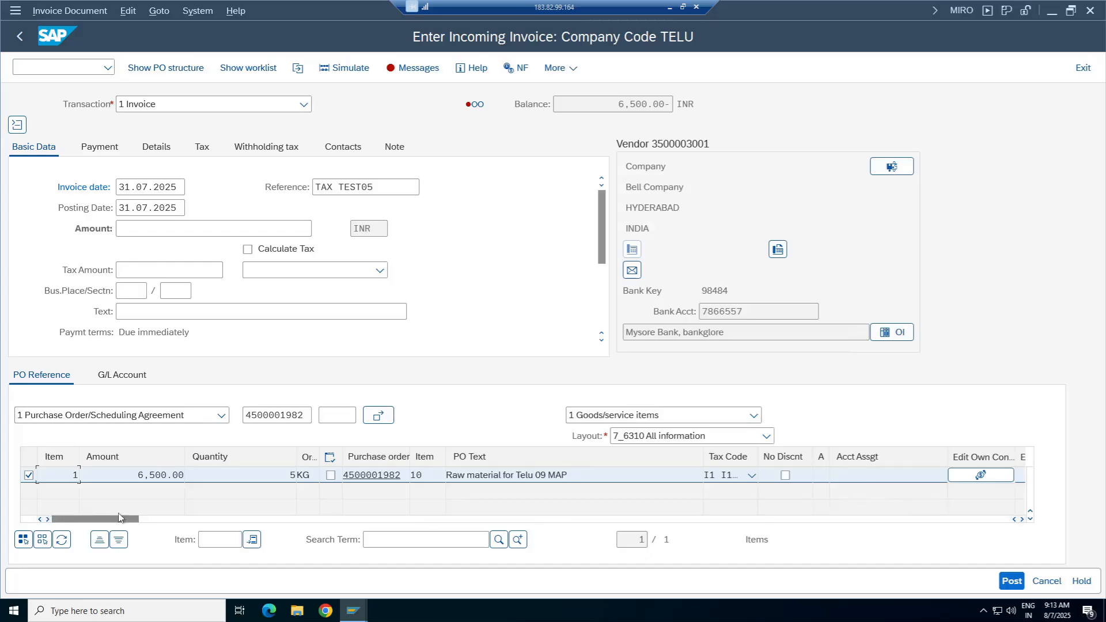
Turn on automatic tax calculation for the invoice and choose tax code I1 (CGST 6 % & SGST 6 % Telu Input Tax).
left_click(278, 250)
left_click(381, 272)
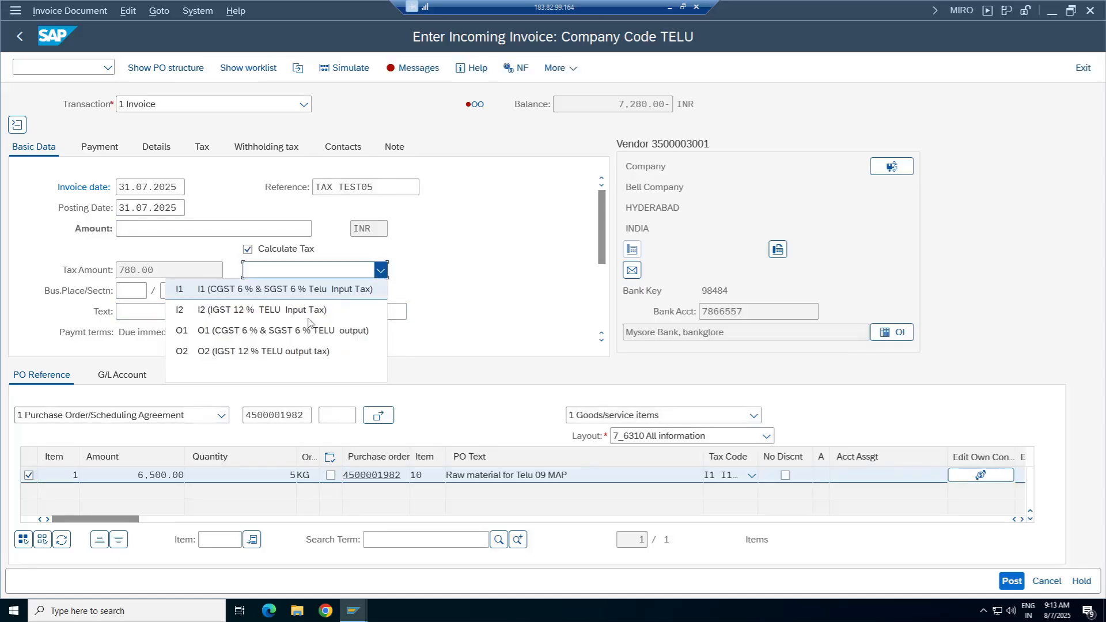
left_click(242, 289)
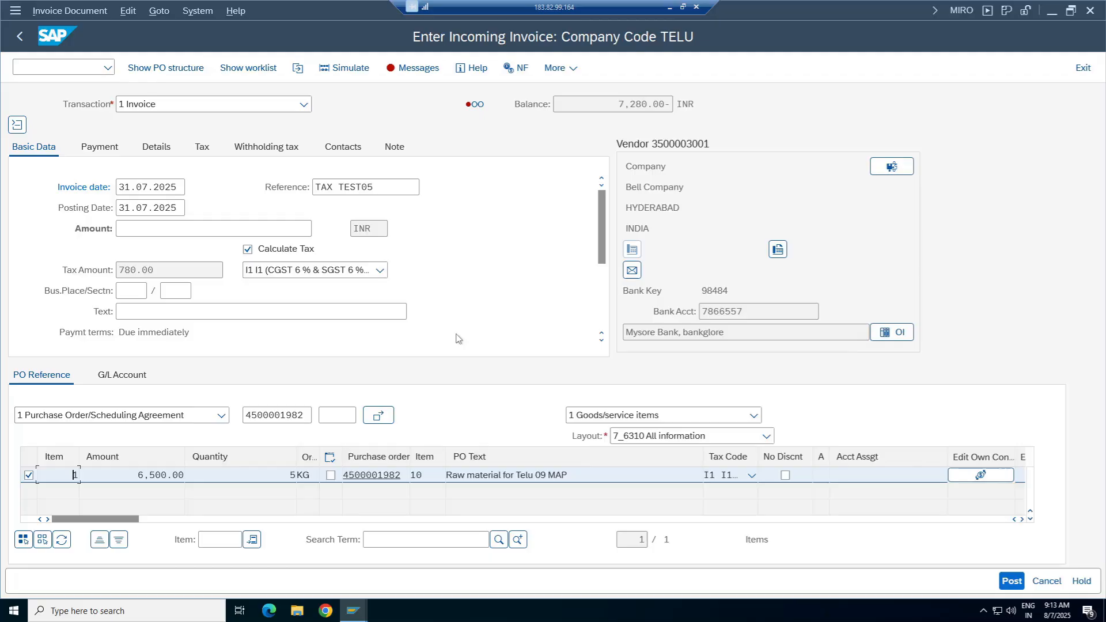
Enter 7,280.00 as the invoice amount and simulate the document to examine its tax postings.
double_click(639, 104)
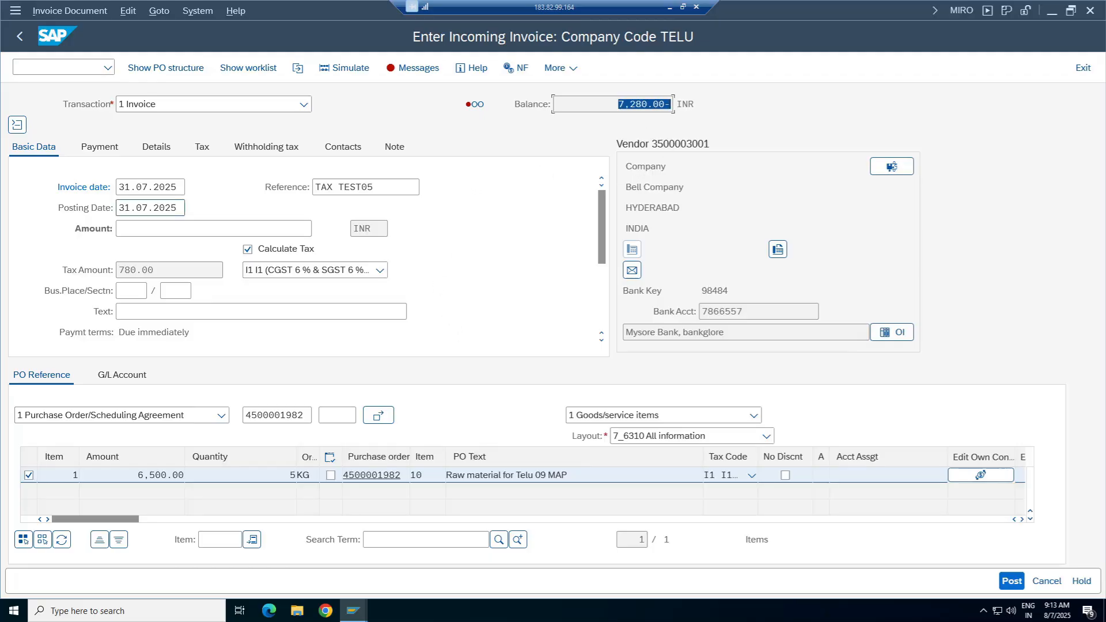
double_click(136, 270)
left_click(127, 229)
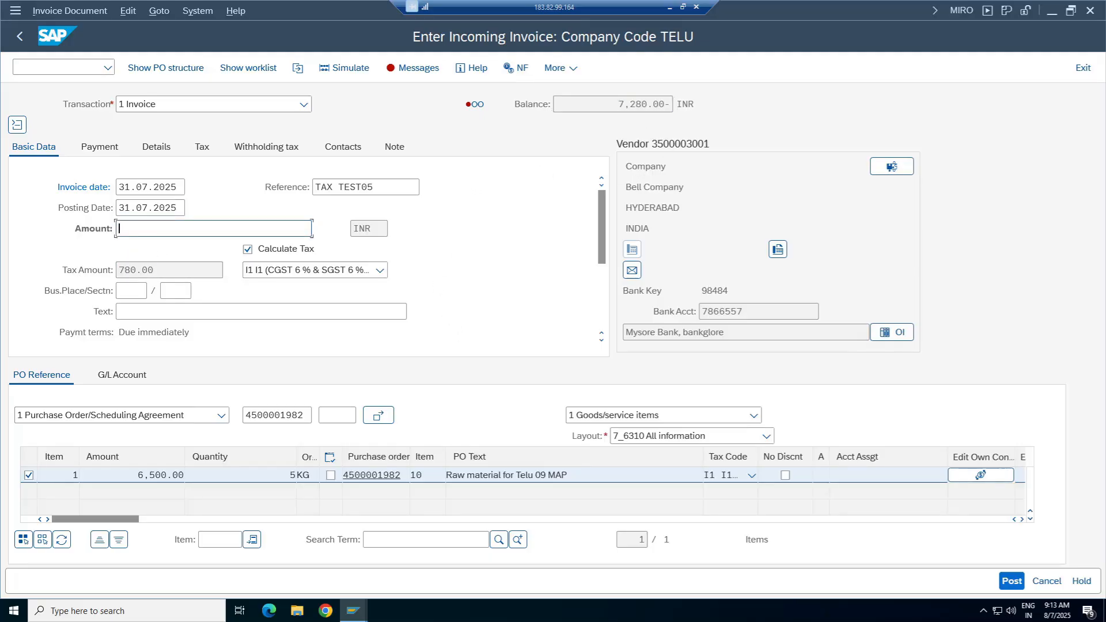
left_click(131, 229)
left_click(136, 228)
key("Return")
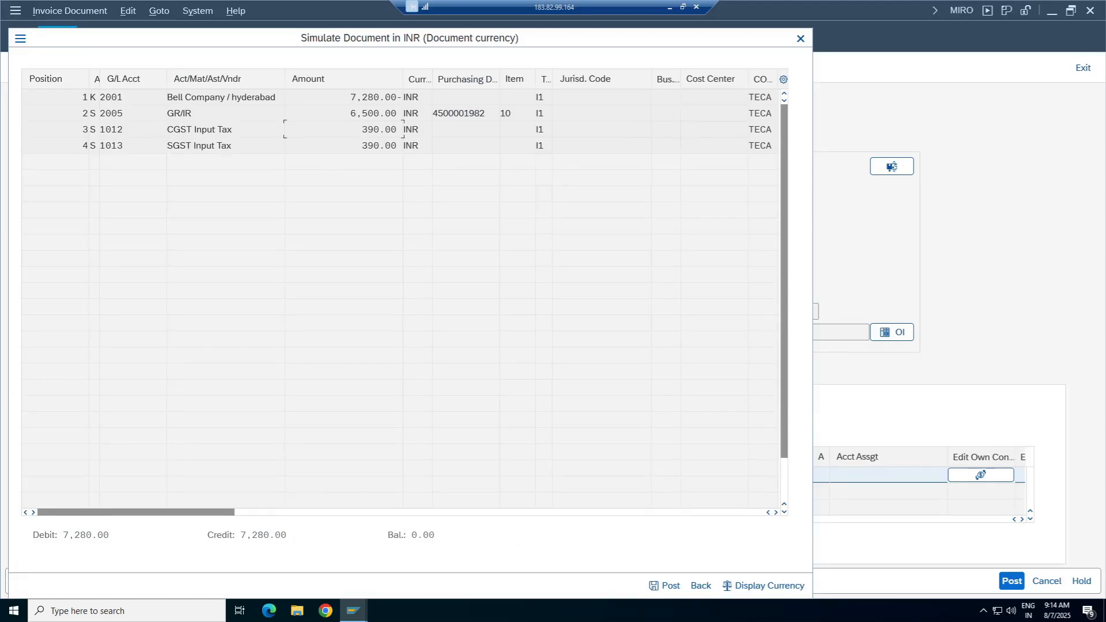
key("Down")
left_click(800, 38)
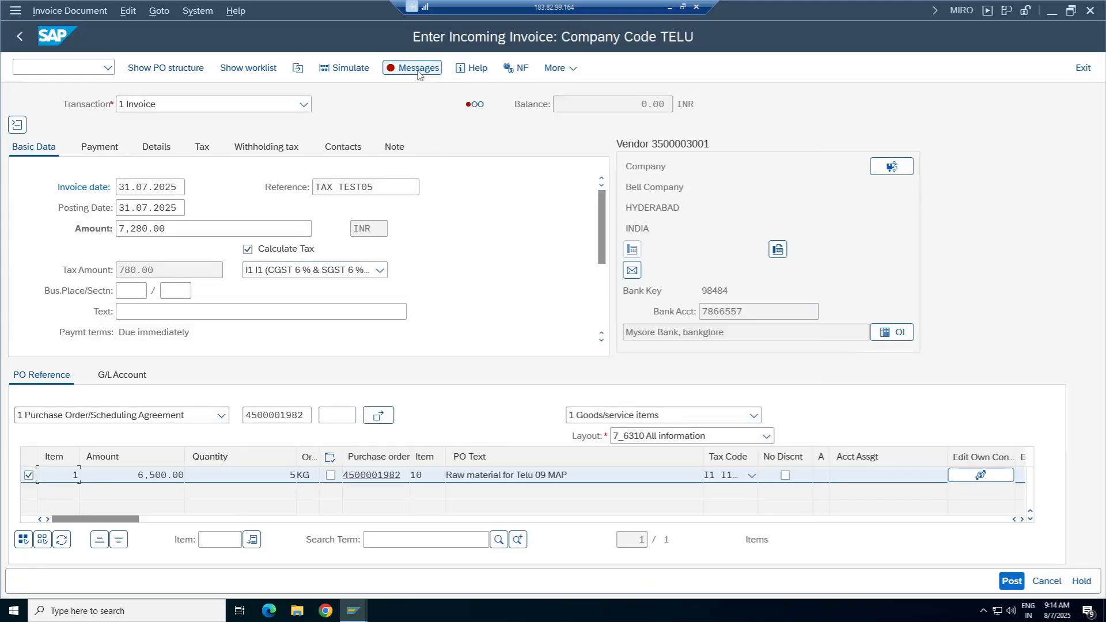
Review the invoice's verification log and set the business place to BPT1.
left_click(419, 68)
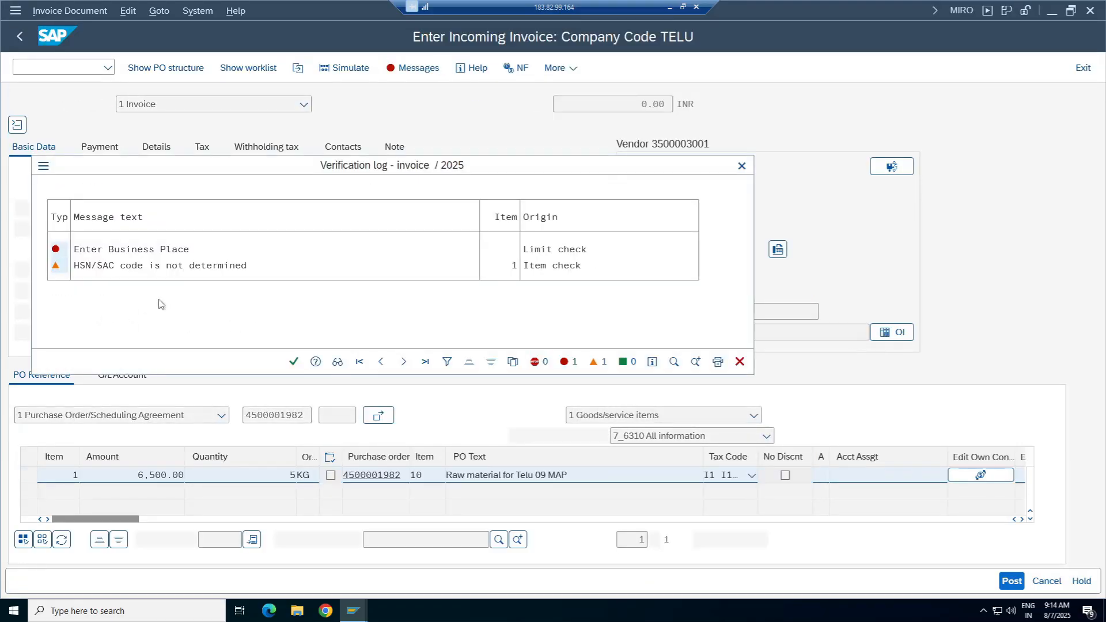
left_click(293, 362)
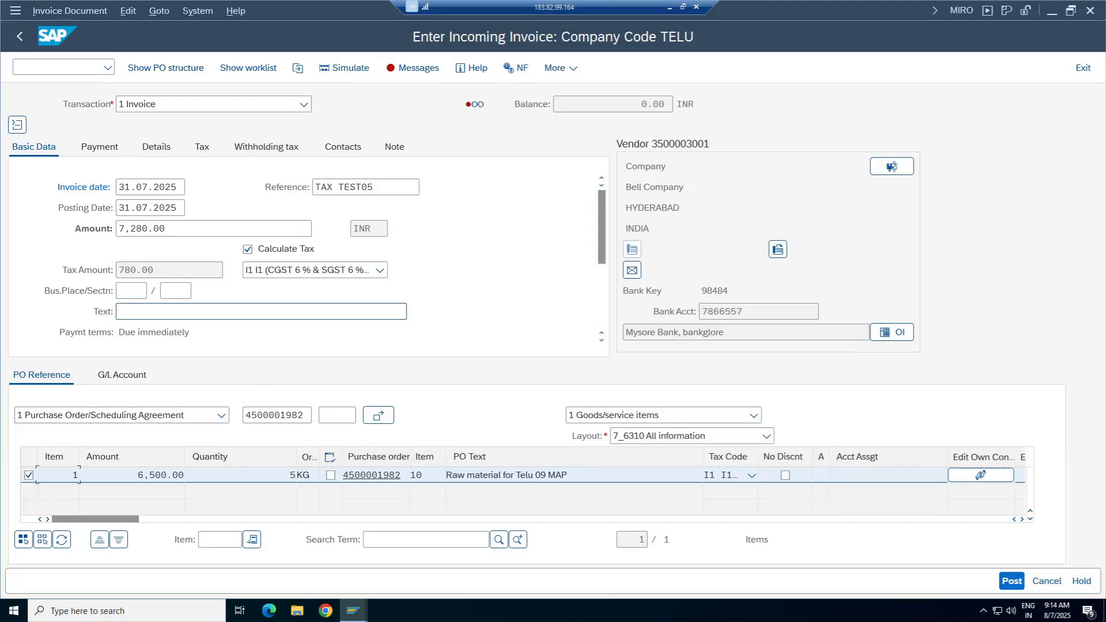
left_click(131, 290)
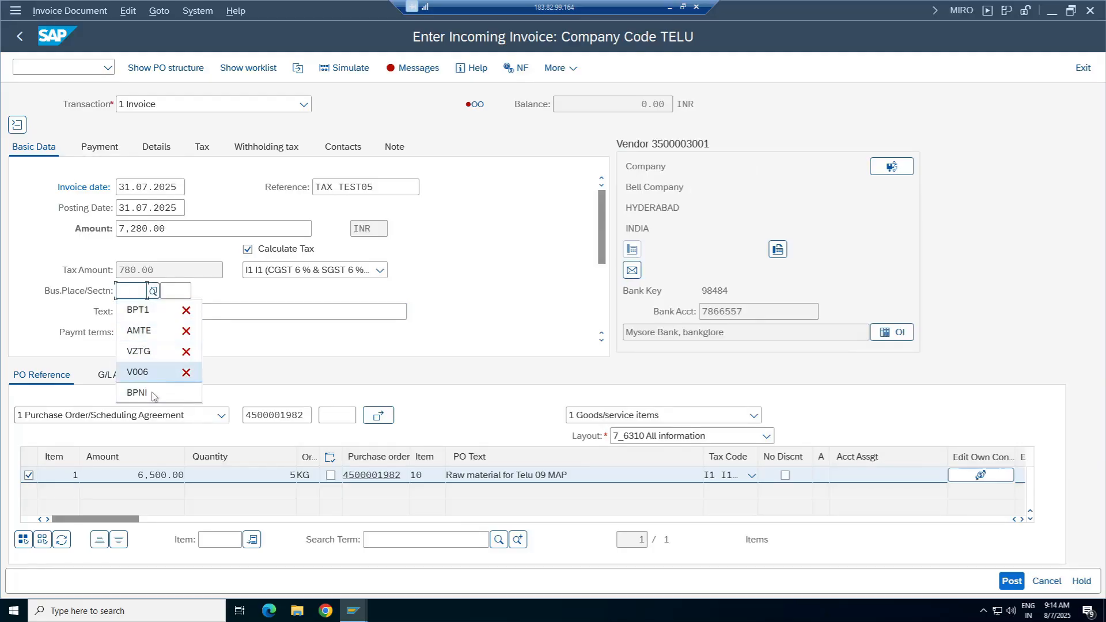
left_click(138, 310)
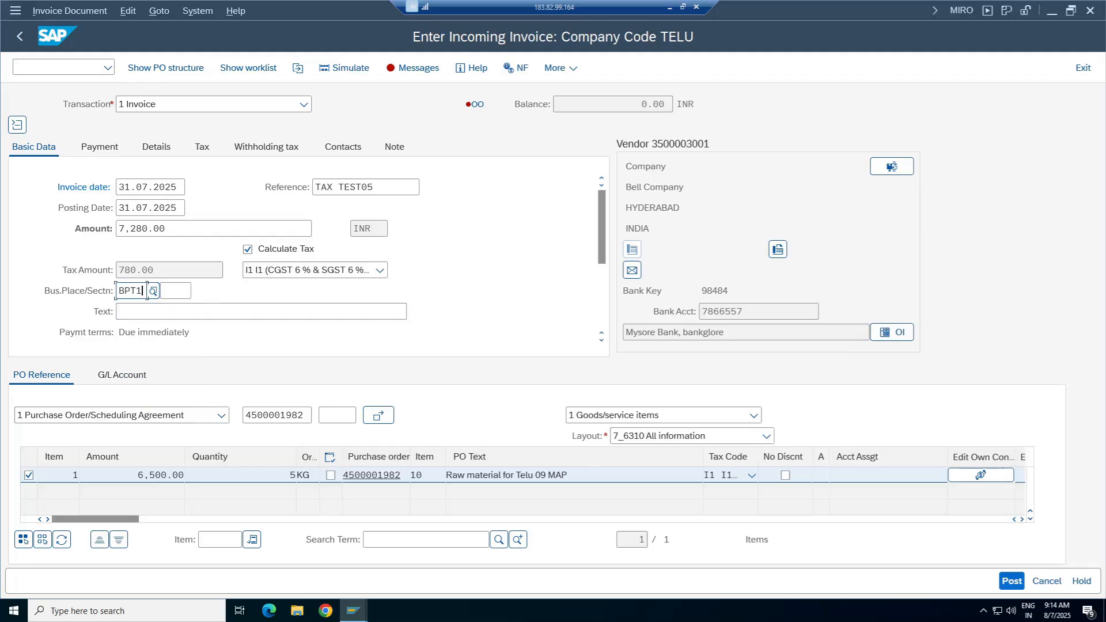
left_click(295, 311)
key("Return")
Simulate the invoice again with the business place filled in and post it.
left_click(331, 70)
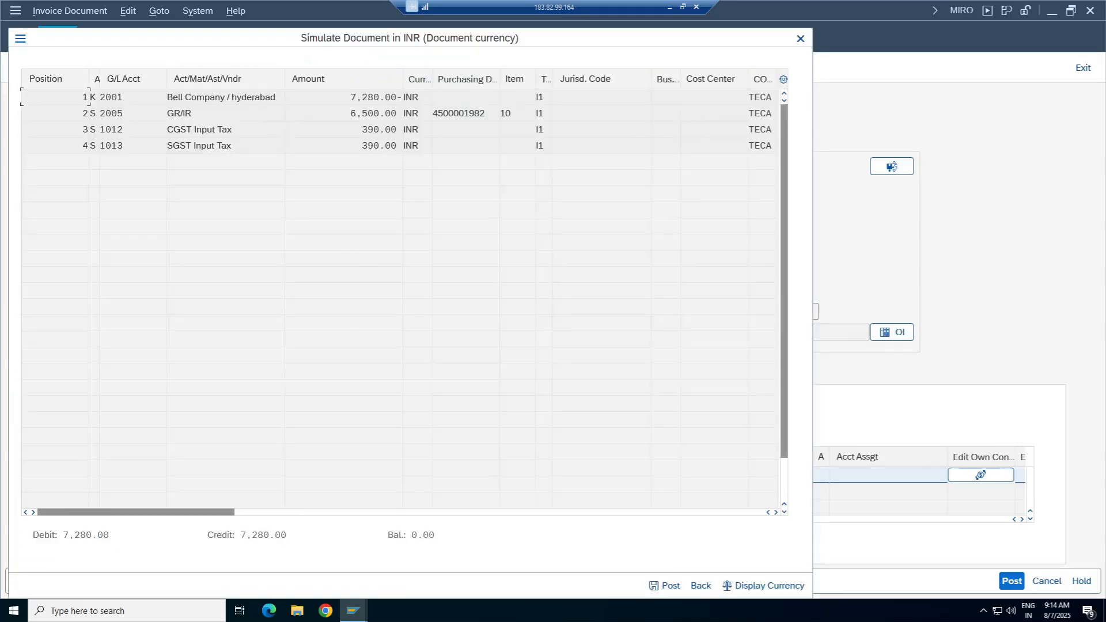
left_click(800, 38)
left_click(1012, 581)
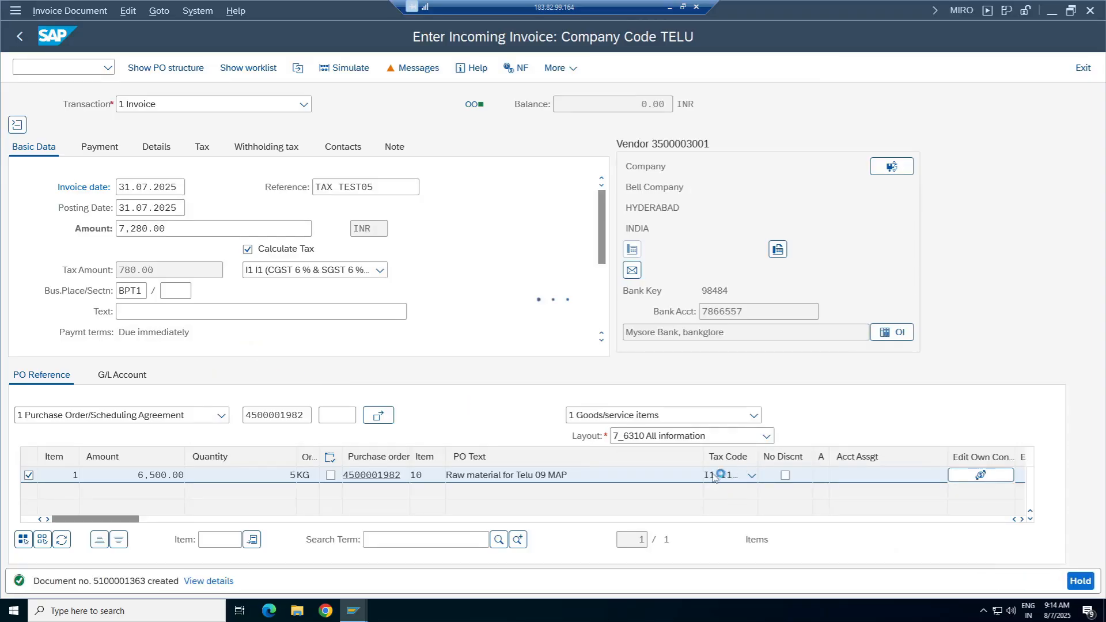
Switch back to the created purchase order and reload it to display the item's purchase order history.
left_click(304, 104)
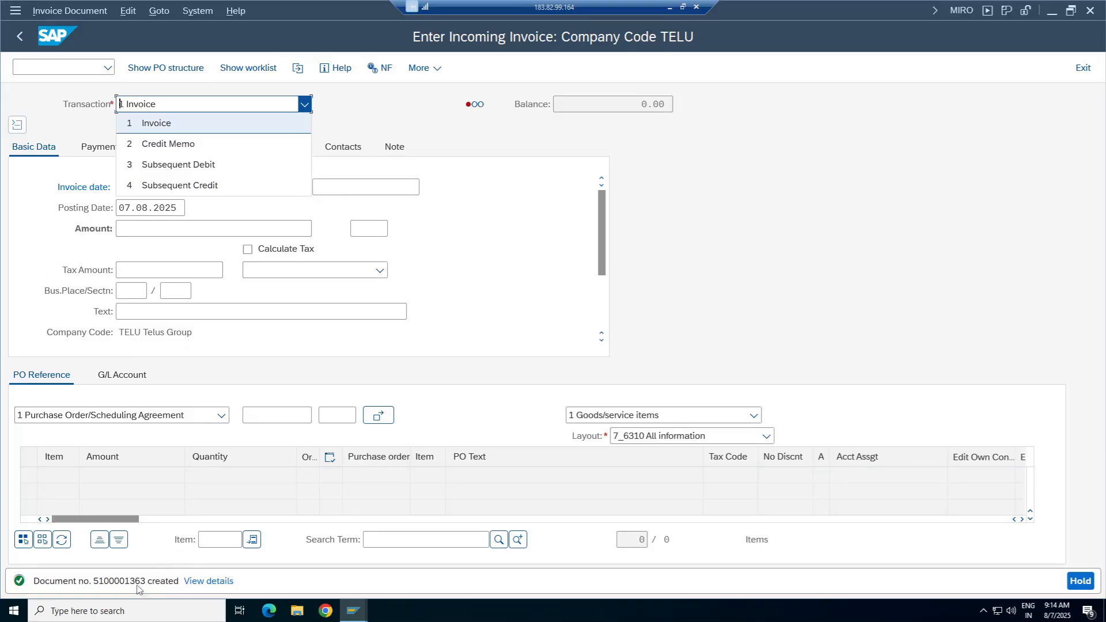
left_click(348, 615)
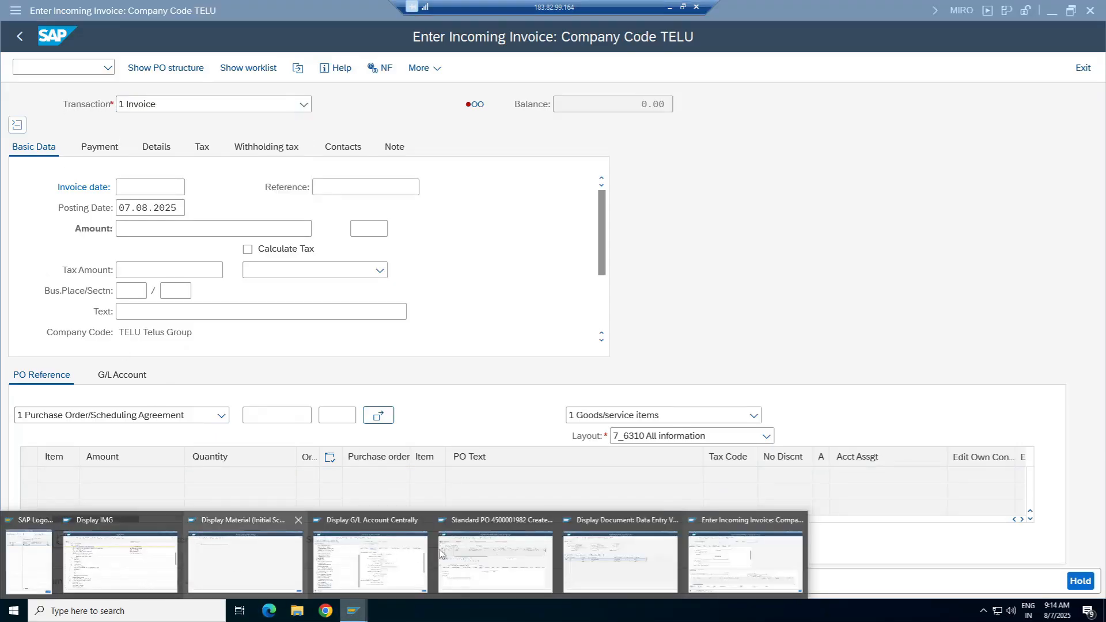
left_click(485, 577)
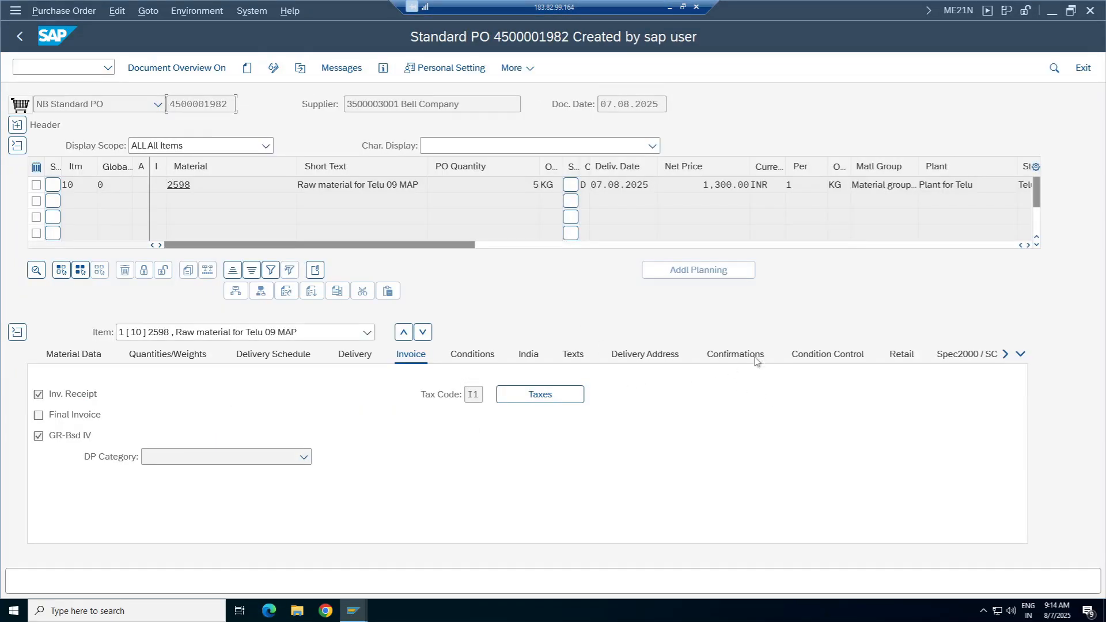
left_click(299, 67)
key("Return")
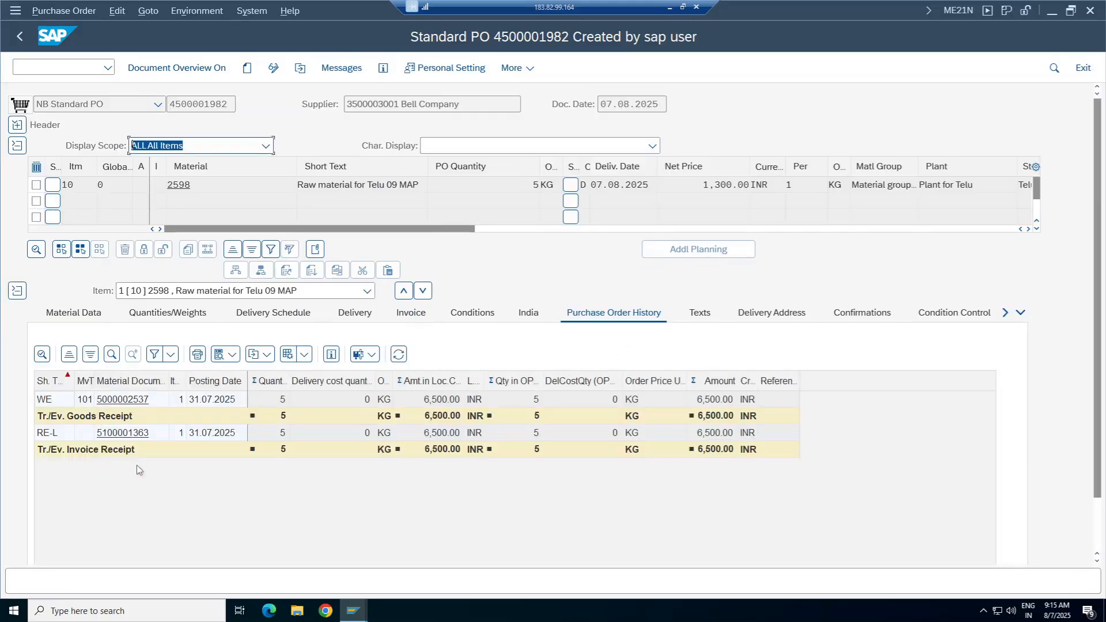
Open the invoice receipt from the purchase order history and examine the CGST and SGST lines in its follow-on accounting document.
left_click(121, 436)
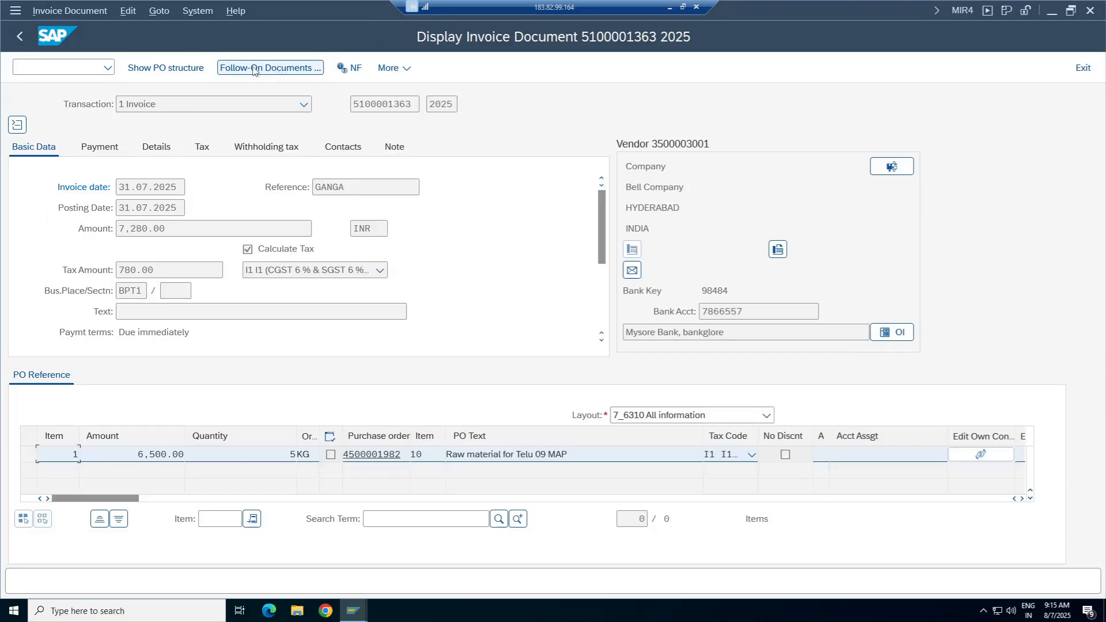
left_click(253, 69)
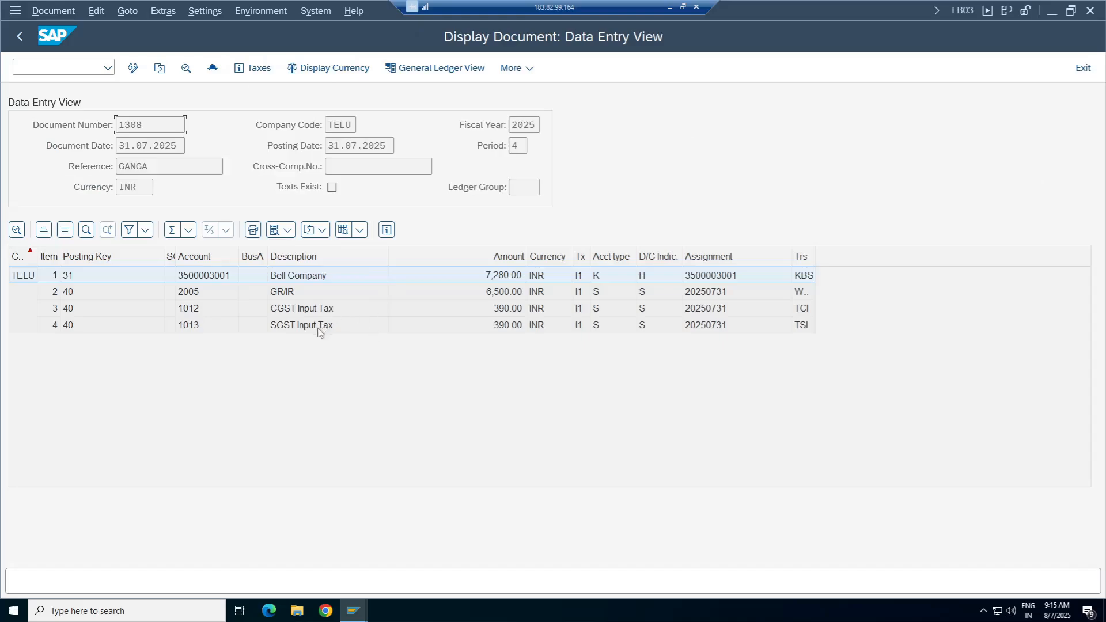
left_click(318, 327)
left_click(338, 312)
left_click(340, 327)
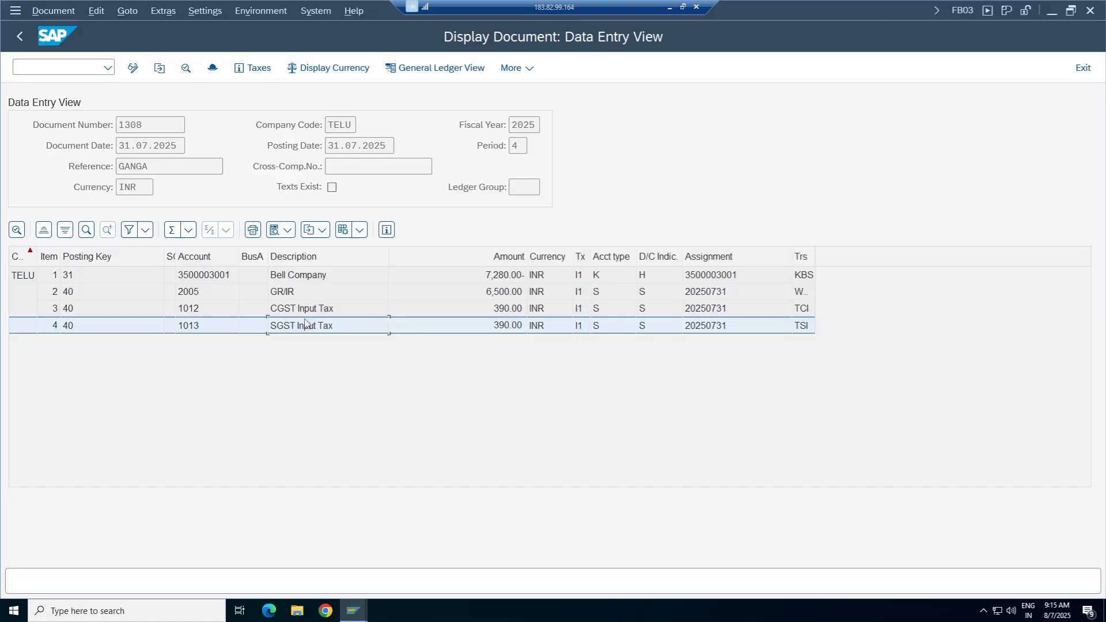
Widen the Transaction column and check the transaction keys of the GR/IR, CGST Input Tax and SGST Input Tax lines.
left_click(303, 294)
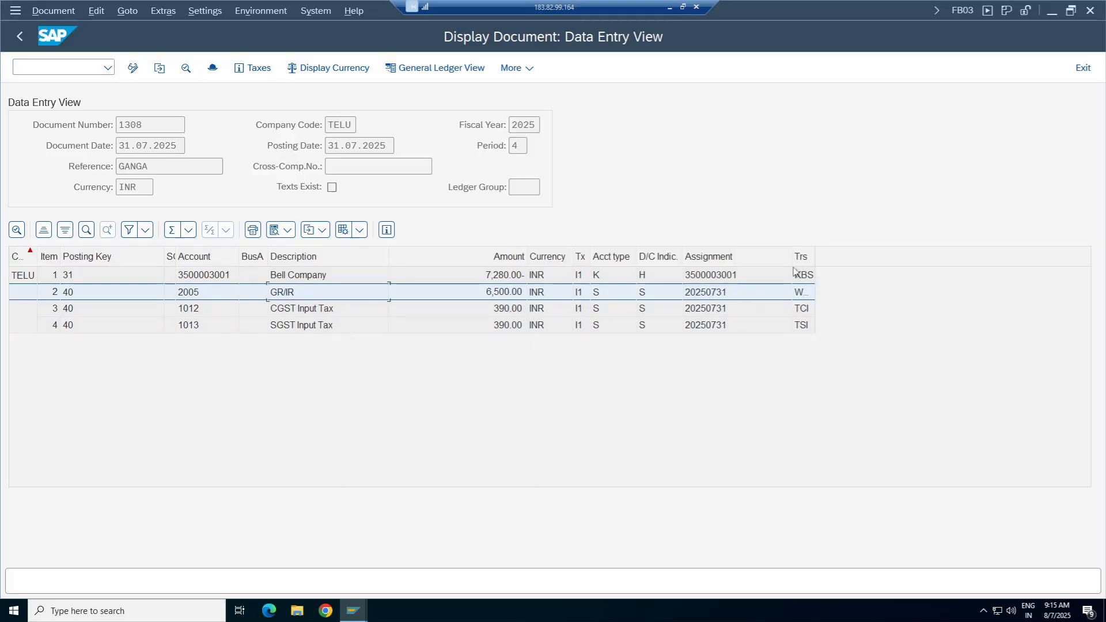
left_click_drag(814, 255, 898, 253)
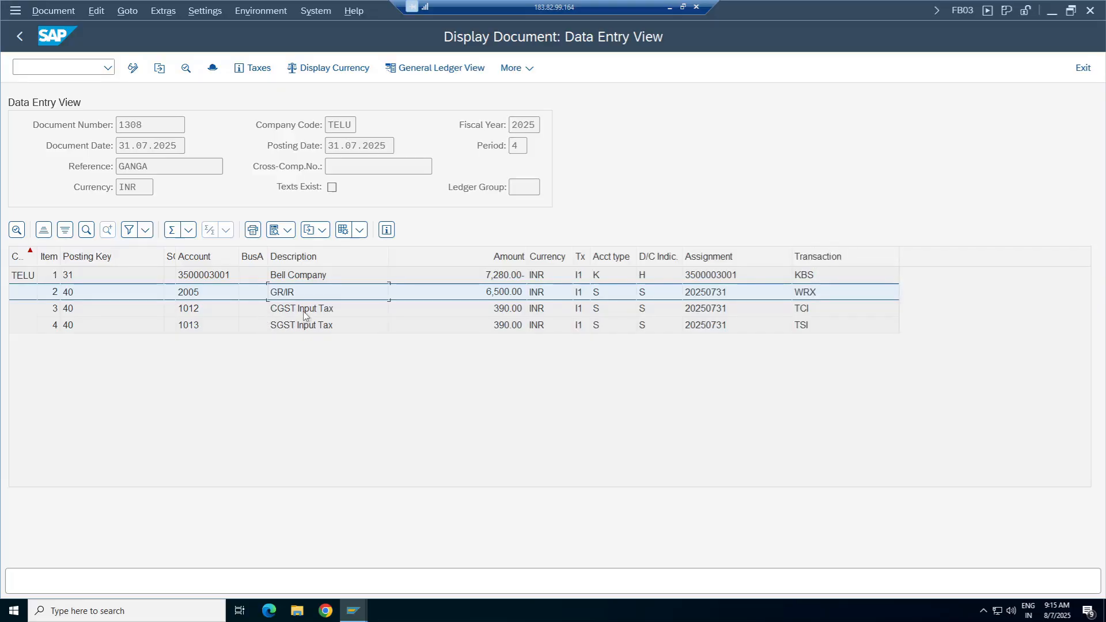
left_click(305, 312)
left_click(304, 326)
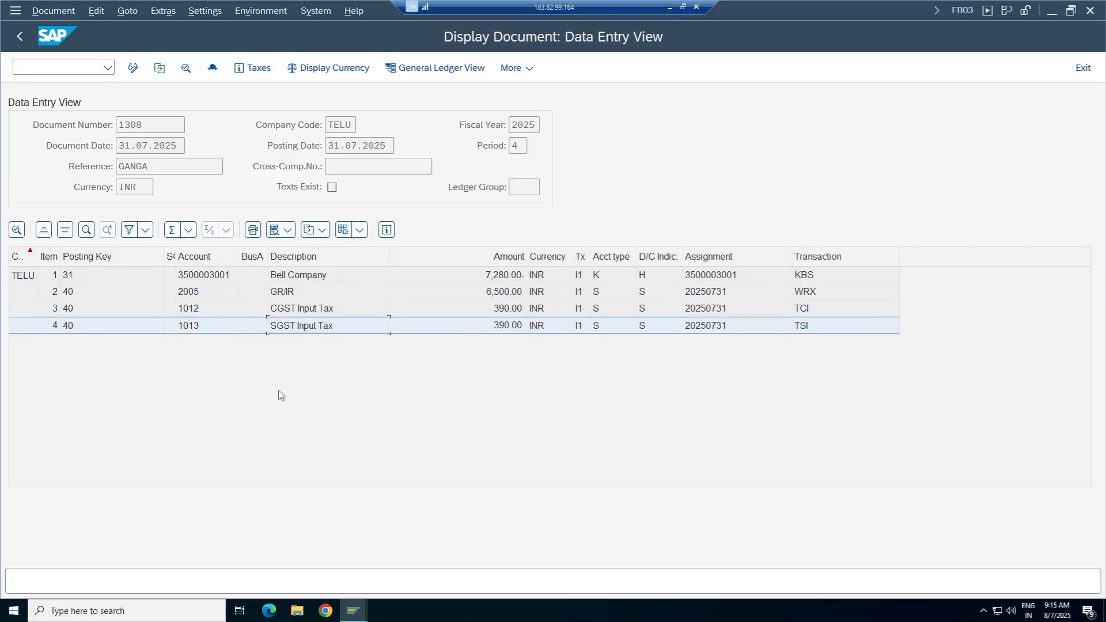